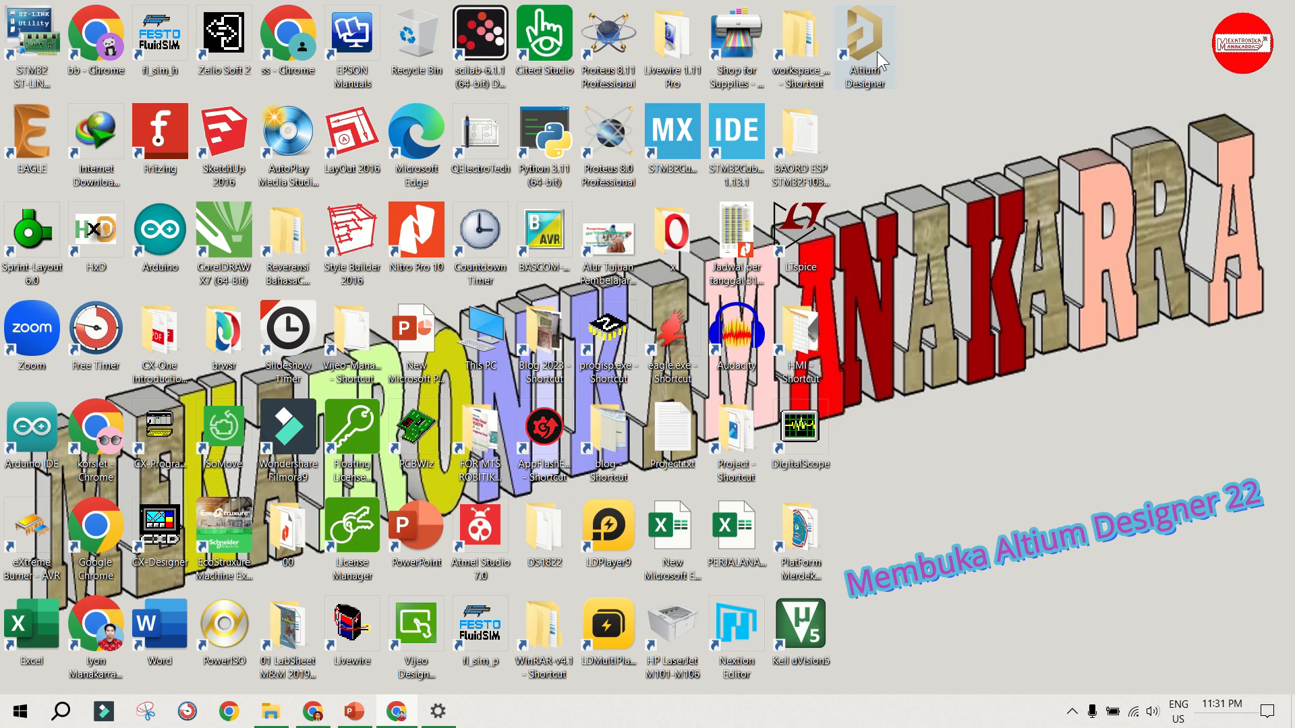
# Step: Open Altium Designer and start creating a new project
pyautogui.rightClick(876, 51)
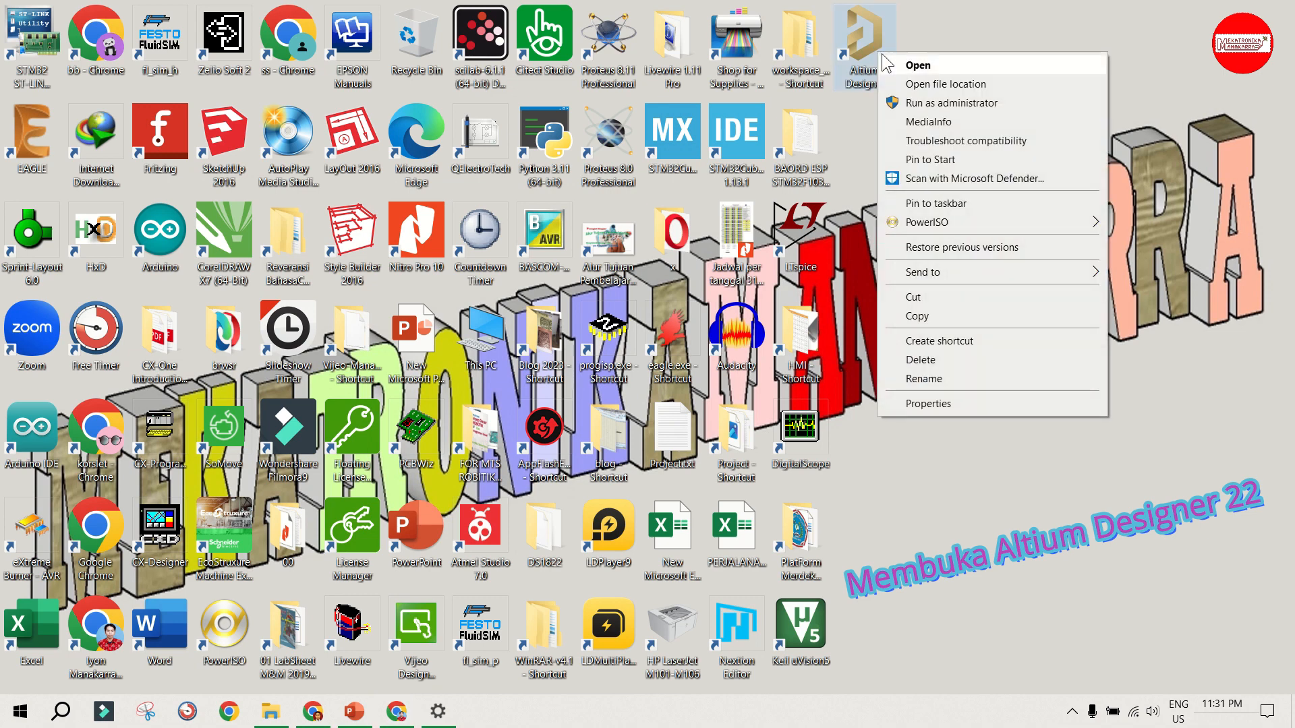
pyautogui.click(922, 65)
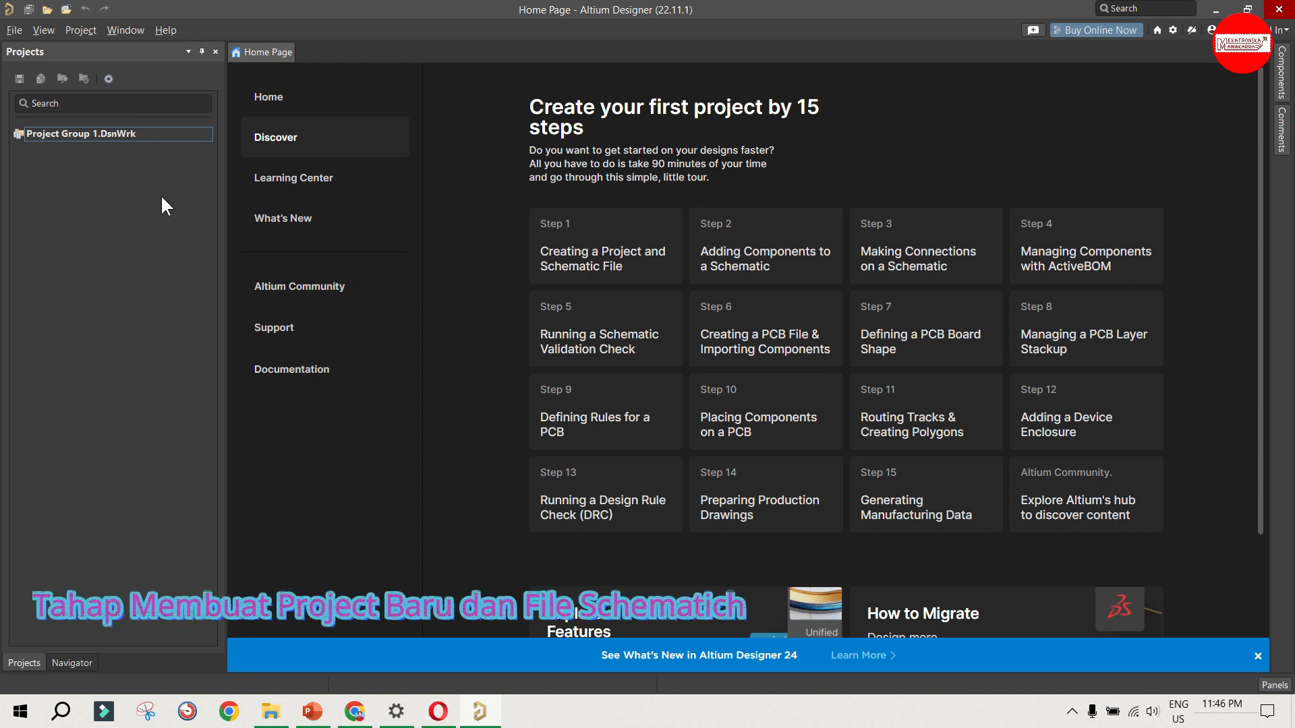
pyautogui.click(14, 30)
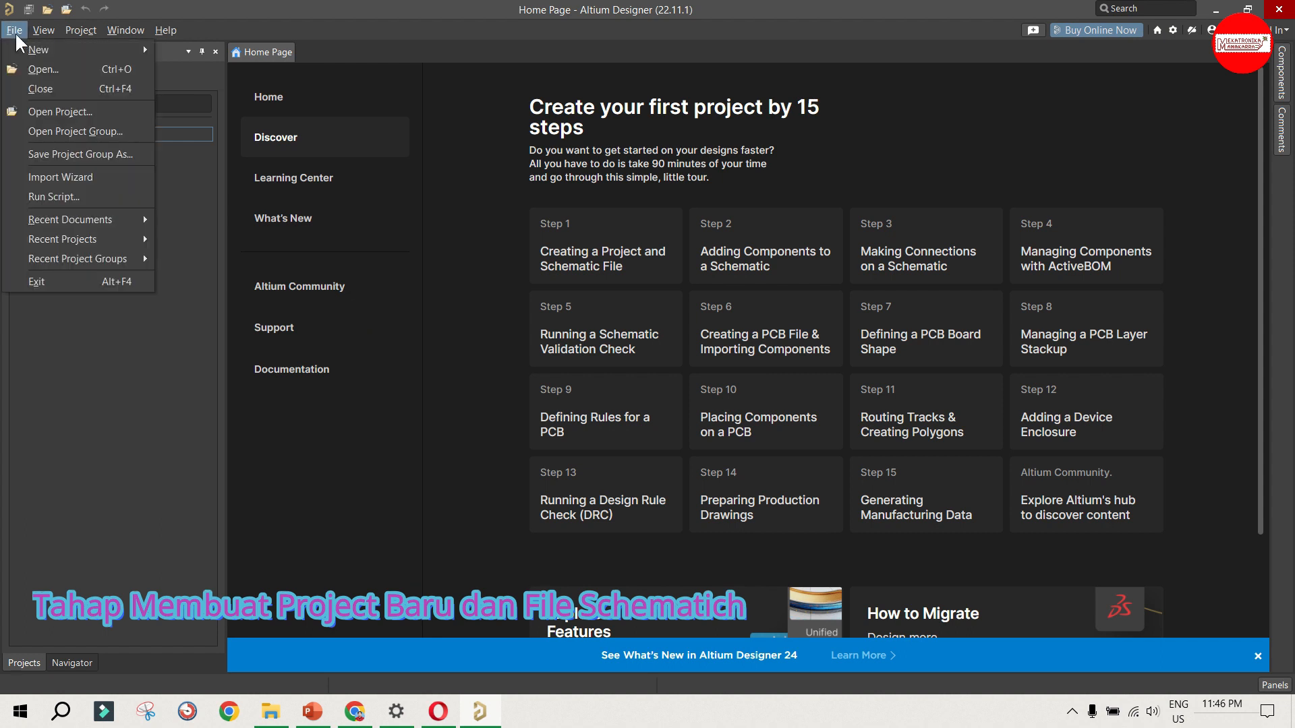
pyautogui.moveTo(61, 47)
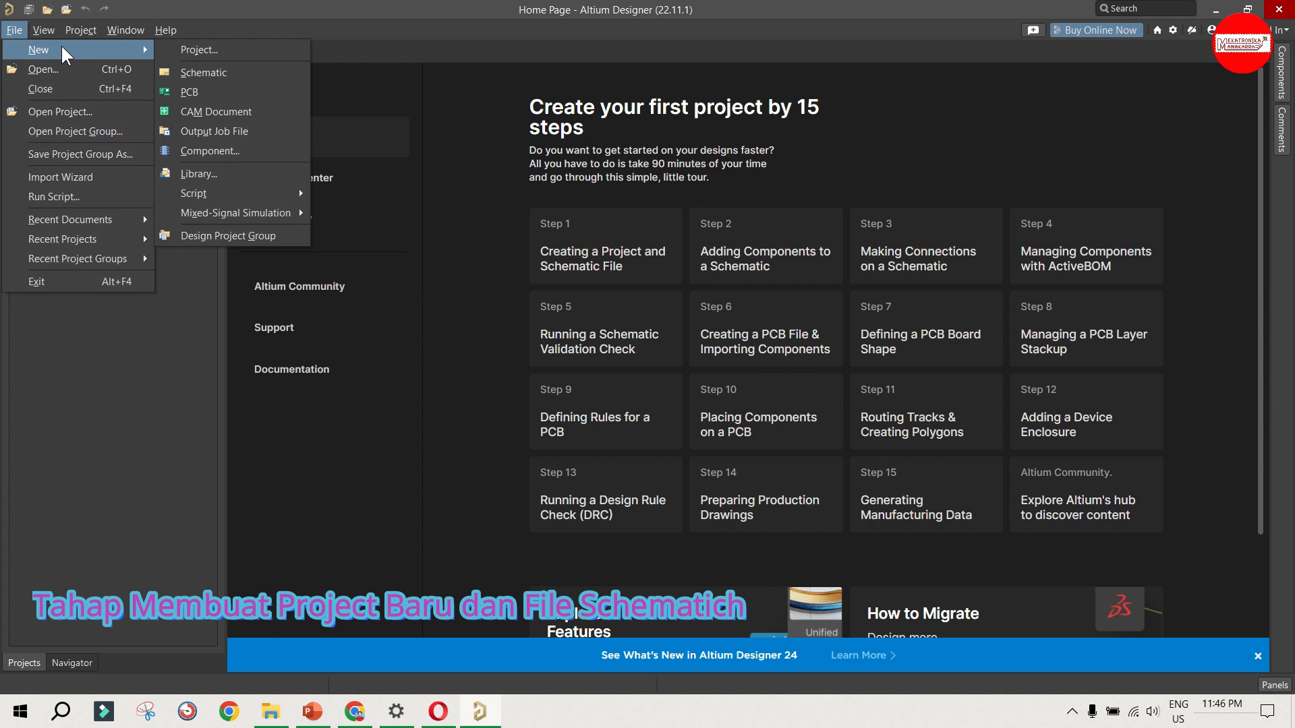
pyautogui.click(240, 50)
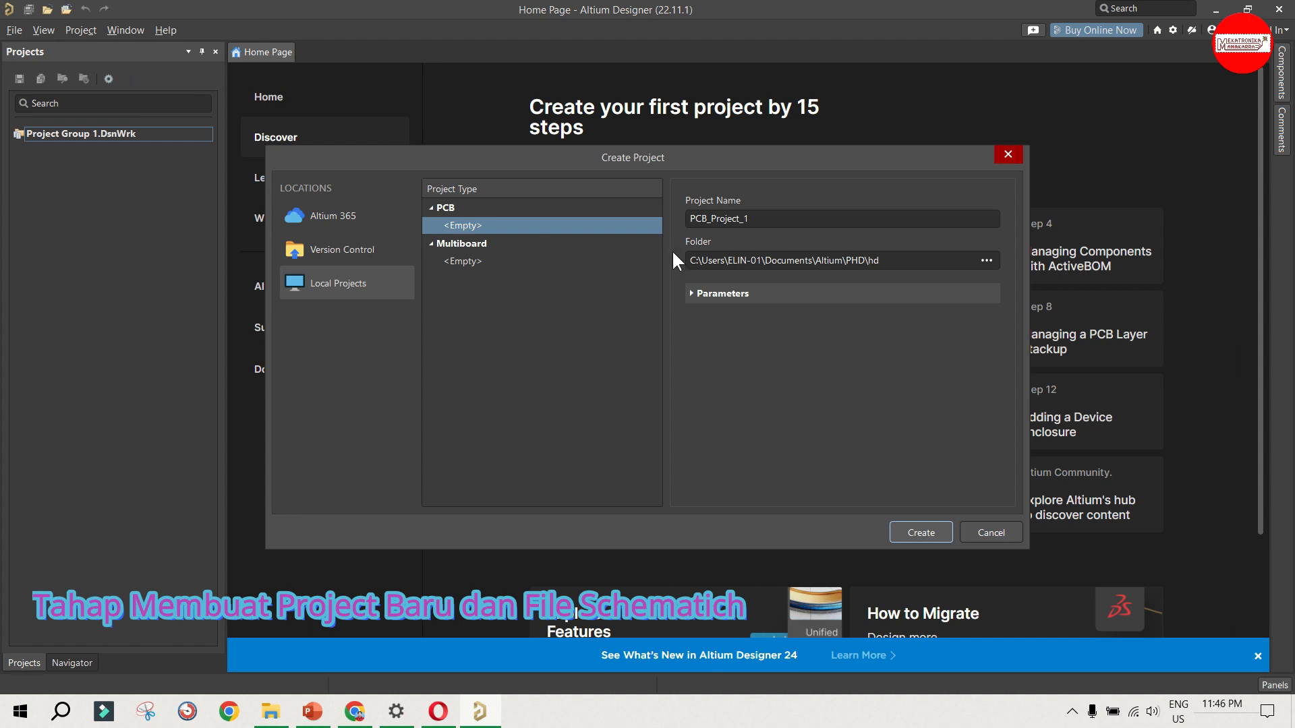
# Step: Name the new empty PCB project "Adjustable DC Power Suplay"
pyautogui.click(785, 217)
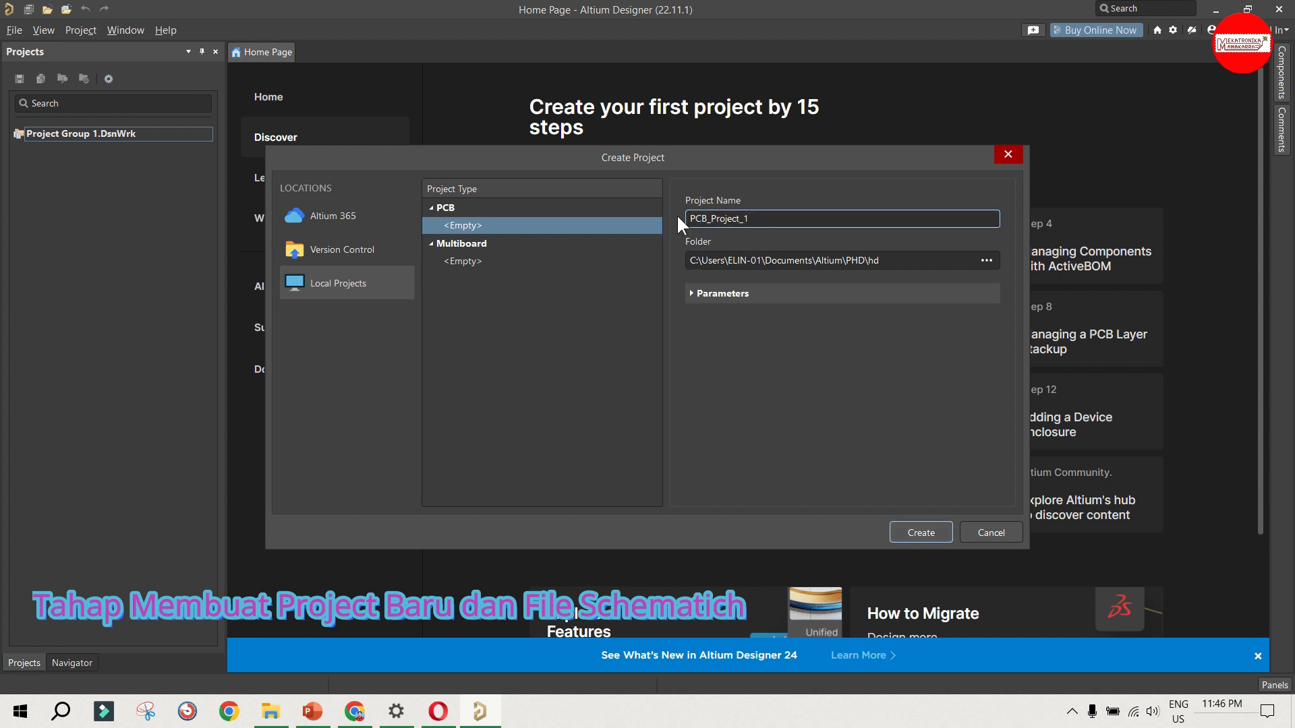
pyautogui.moveTo(763, 217); pyautogui.dragTo(659, 228)
pyautogui.write('Adjus')
pyautogui.write('tab')
pyautogui.write('le DC ')
pyautogui.write('Powe')
pyautogui.write('r')
pyautogui.press('BackSpace')
pyautogui.write('er Suplay')
pyautogui.click(659, 220)
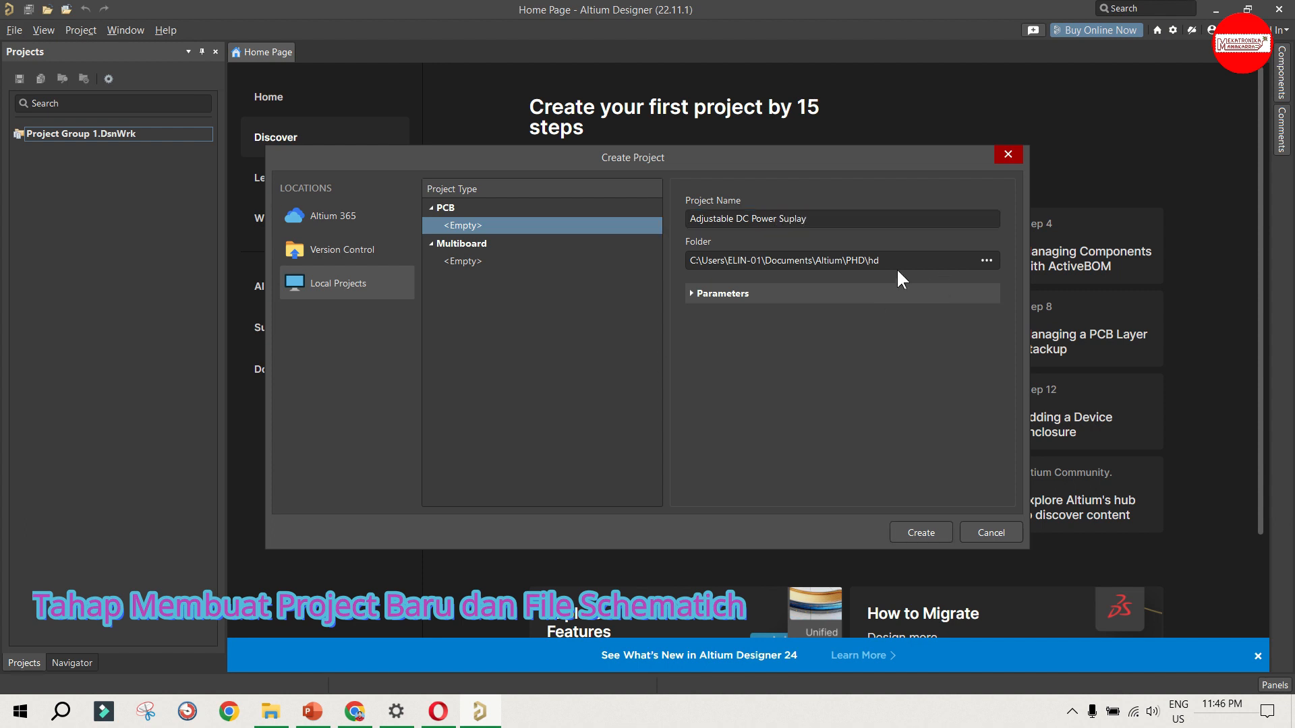
# Step: Create the project in a new folder named "Power Suplay" inside the Altium folder of Public Documents
pyautogui.click(986, 260)
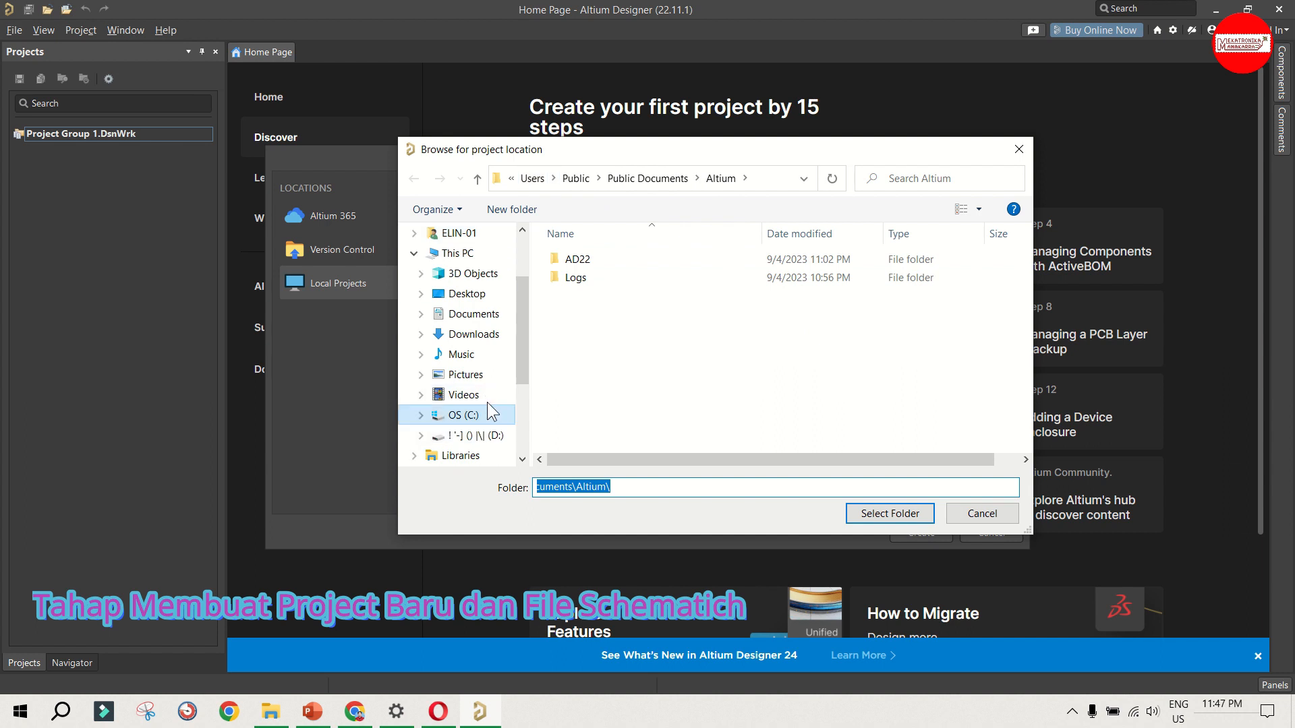
pyautogui.click(720, 178)
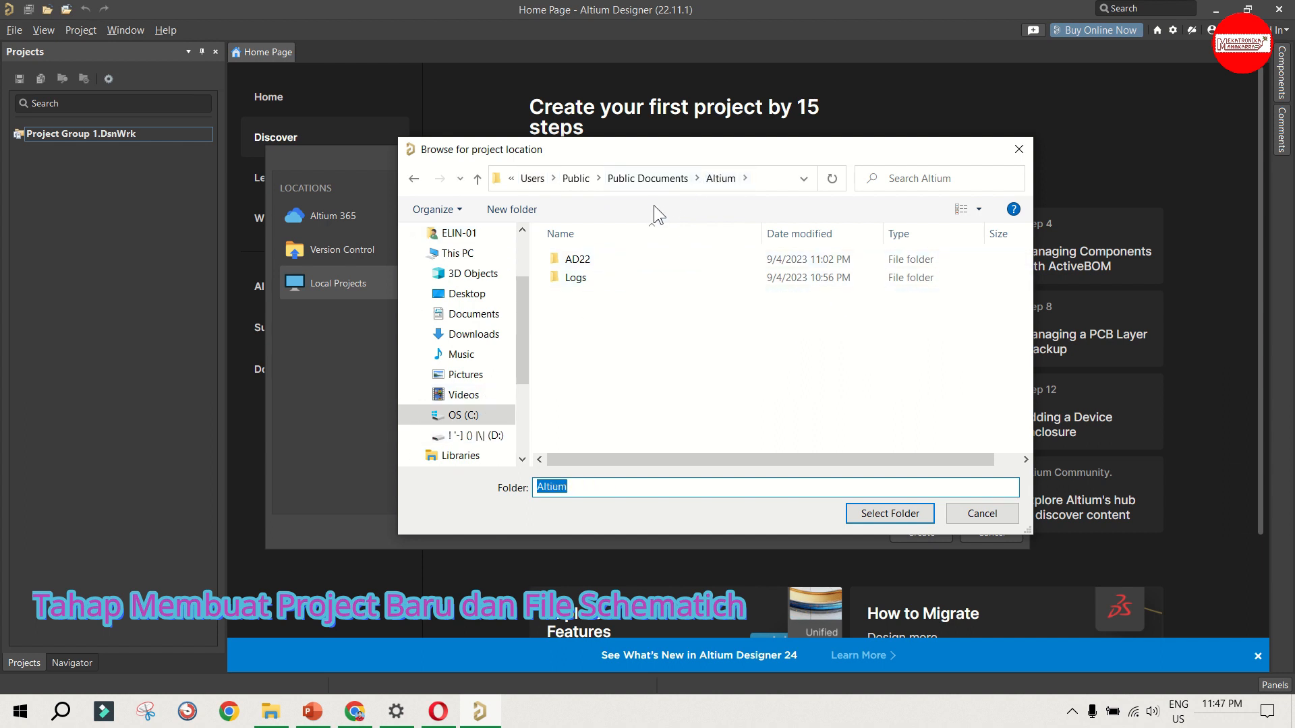
pyautogui.click(512, 209)
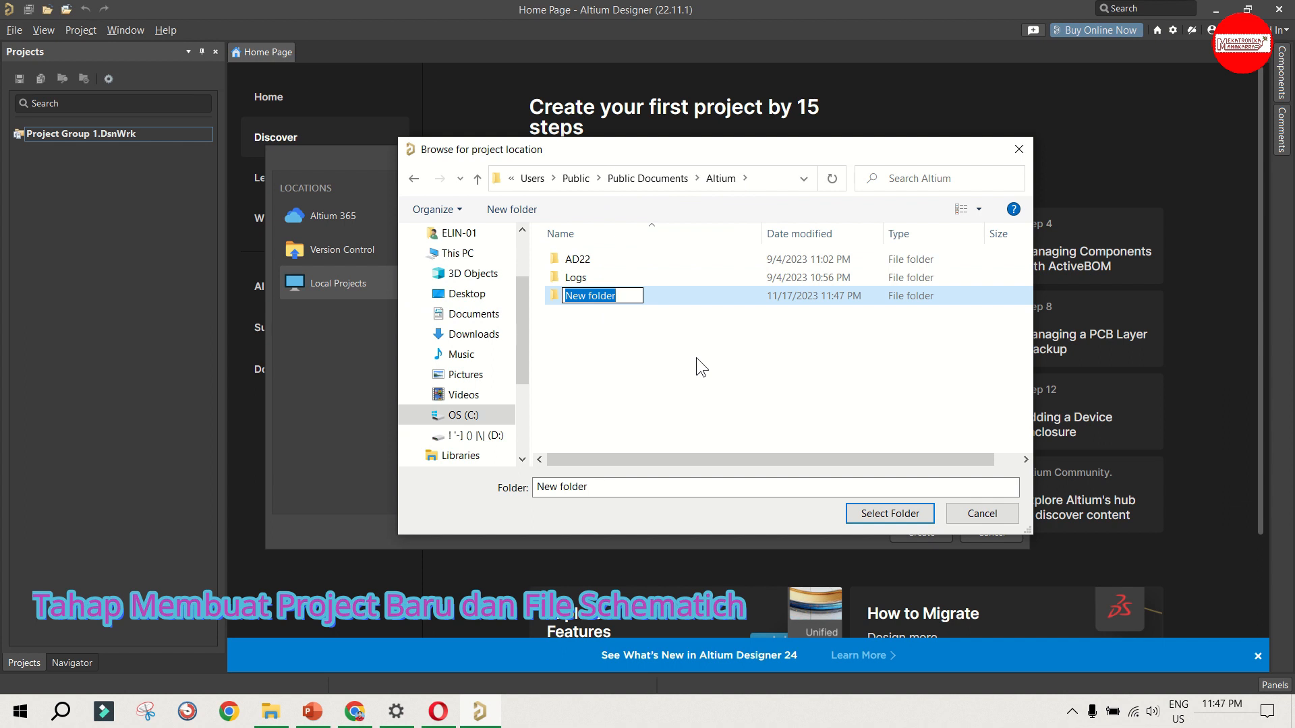
pyautogui.write('Po')
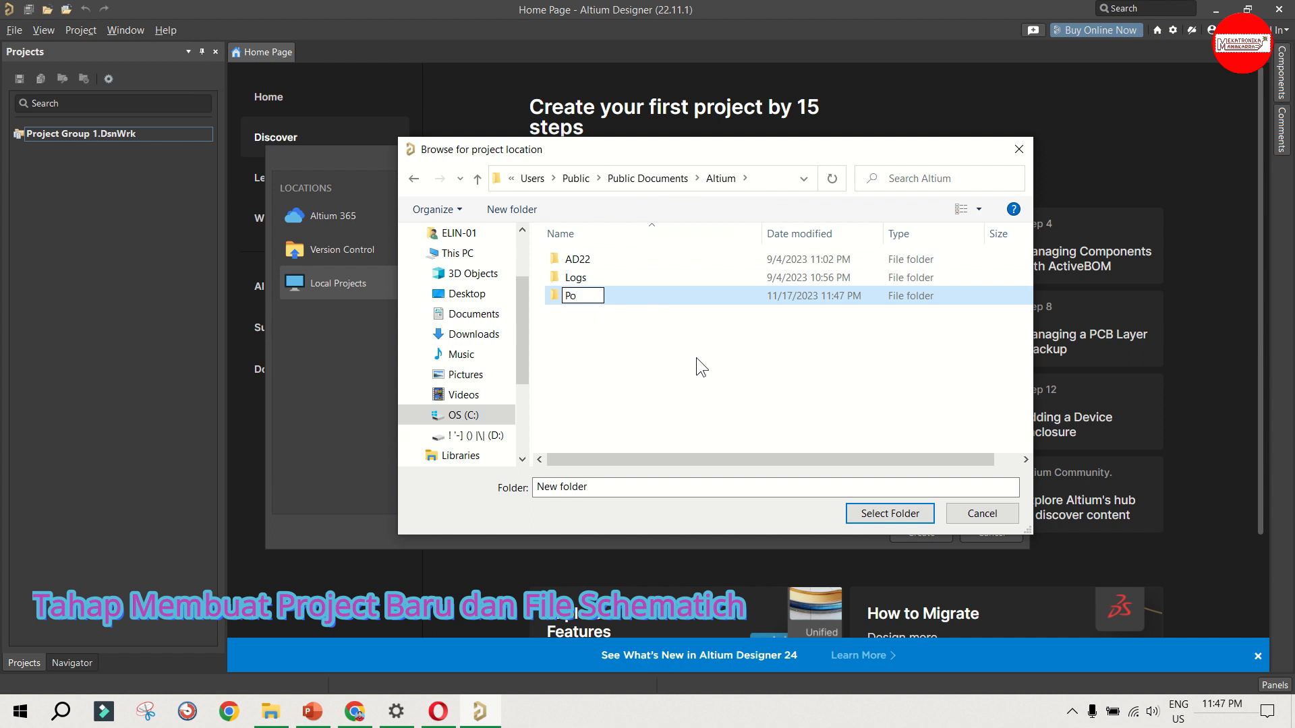
pyautogui.write('wer Suplay')
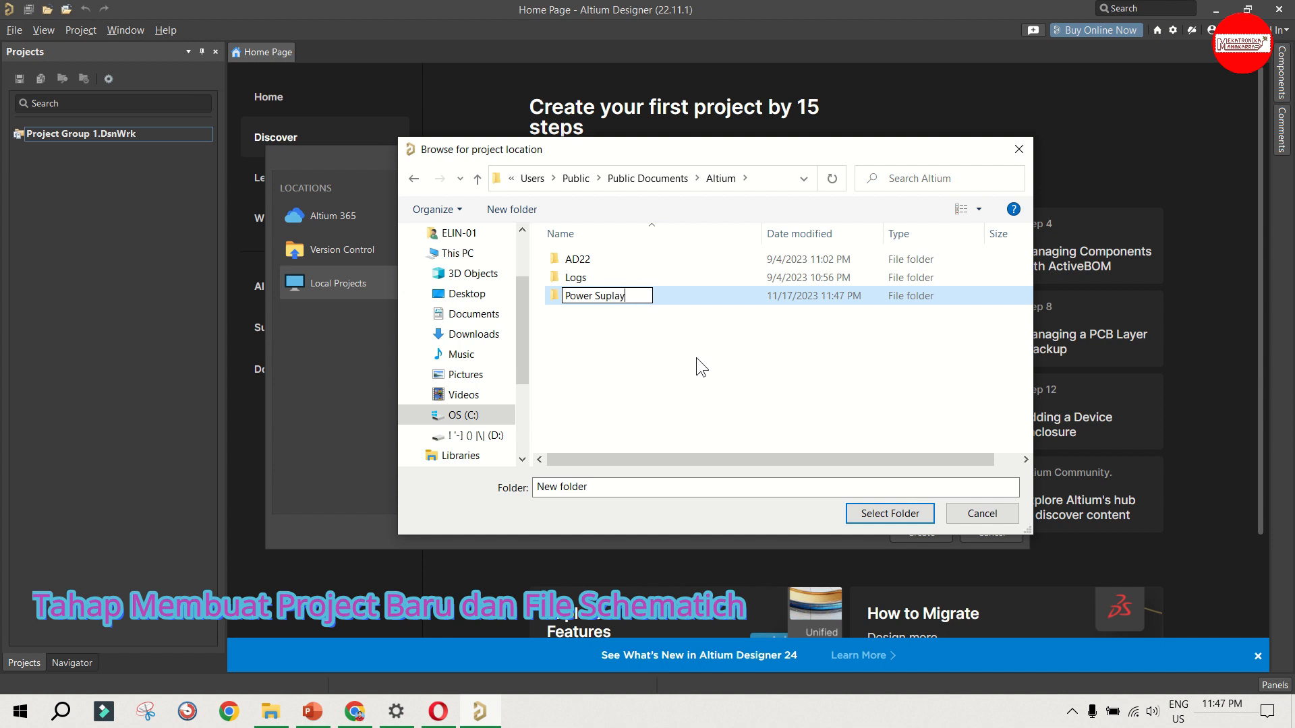
pyautogui.click(674, 296)
pyautogui.doubleClick(621, 295)
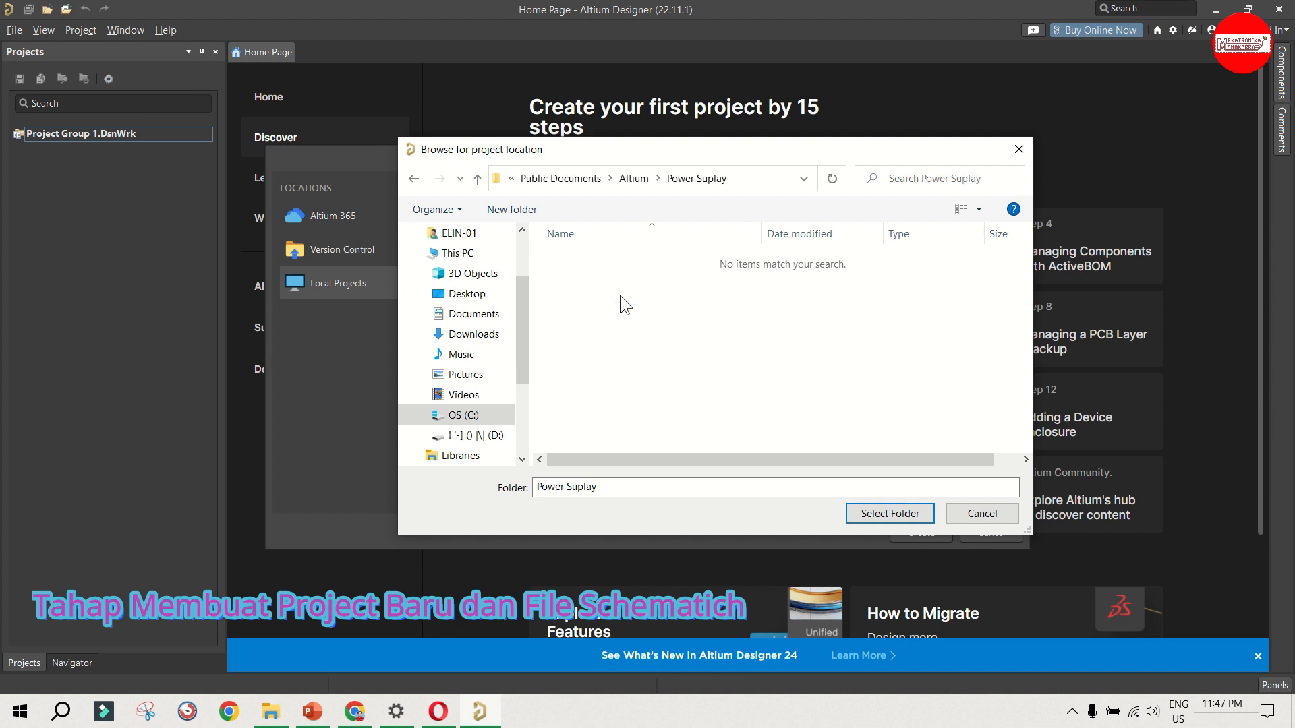
pyautogui.click(855, 511)
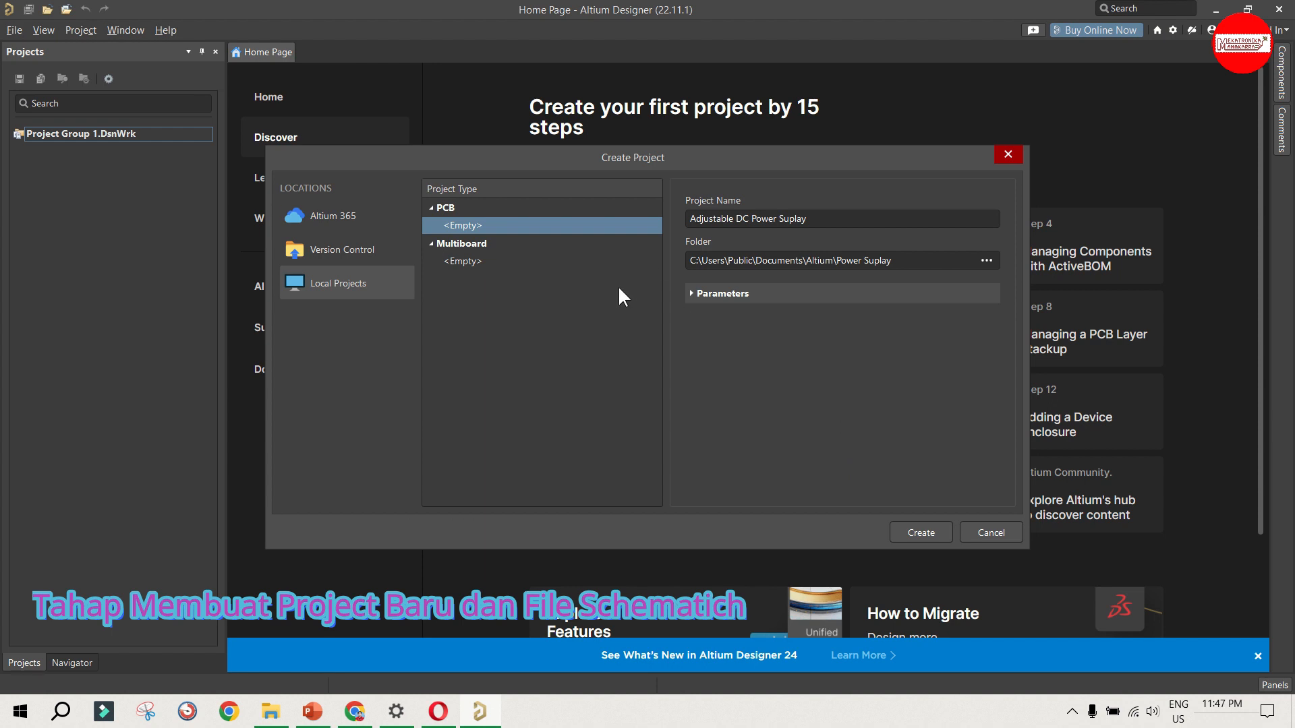
pyautogui.click(938, 533)
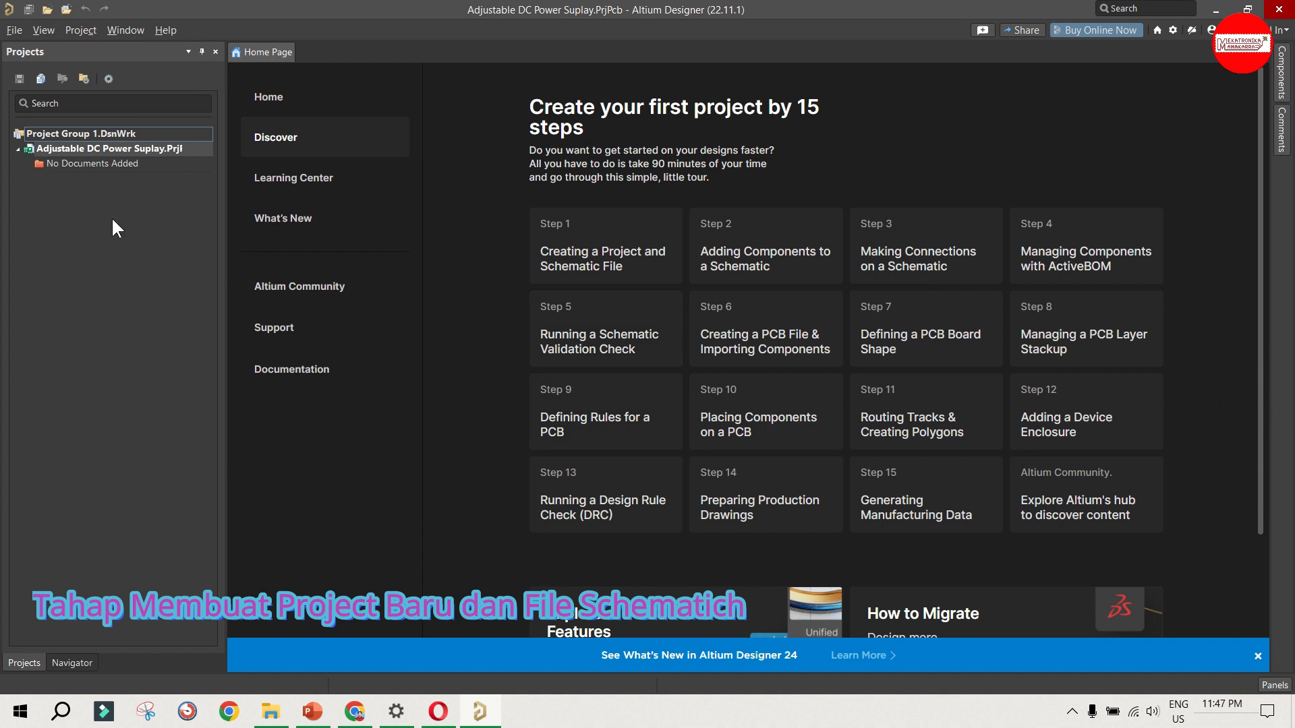
# Step: Add a new schematic and a new PCB document to the Adjustable DC Power Suplay project
pyautogui.rightClick(66, 149)
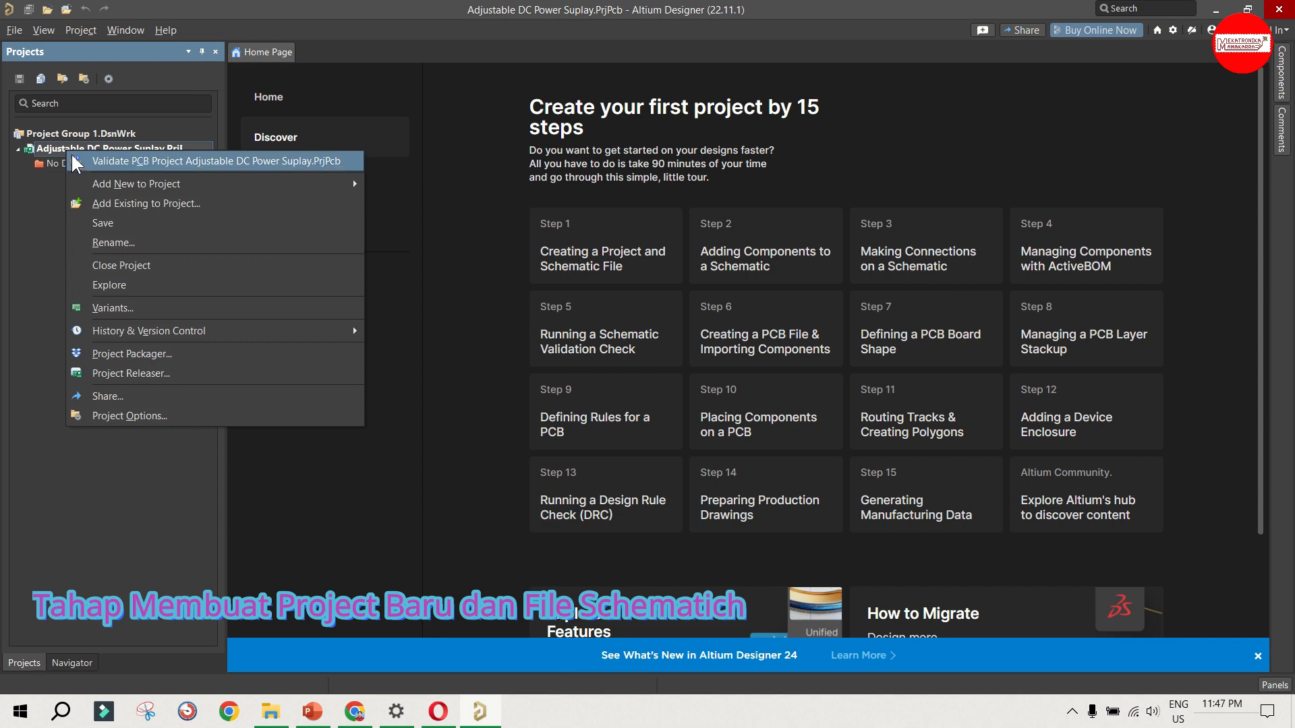
pyautogui.moveTo(139, 184)
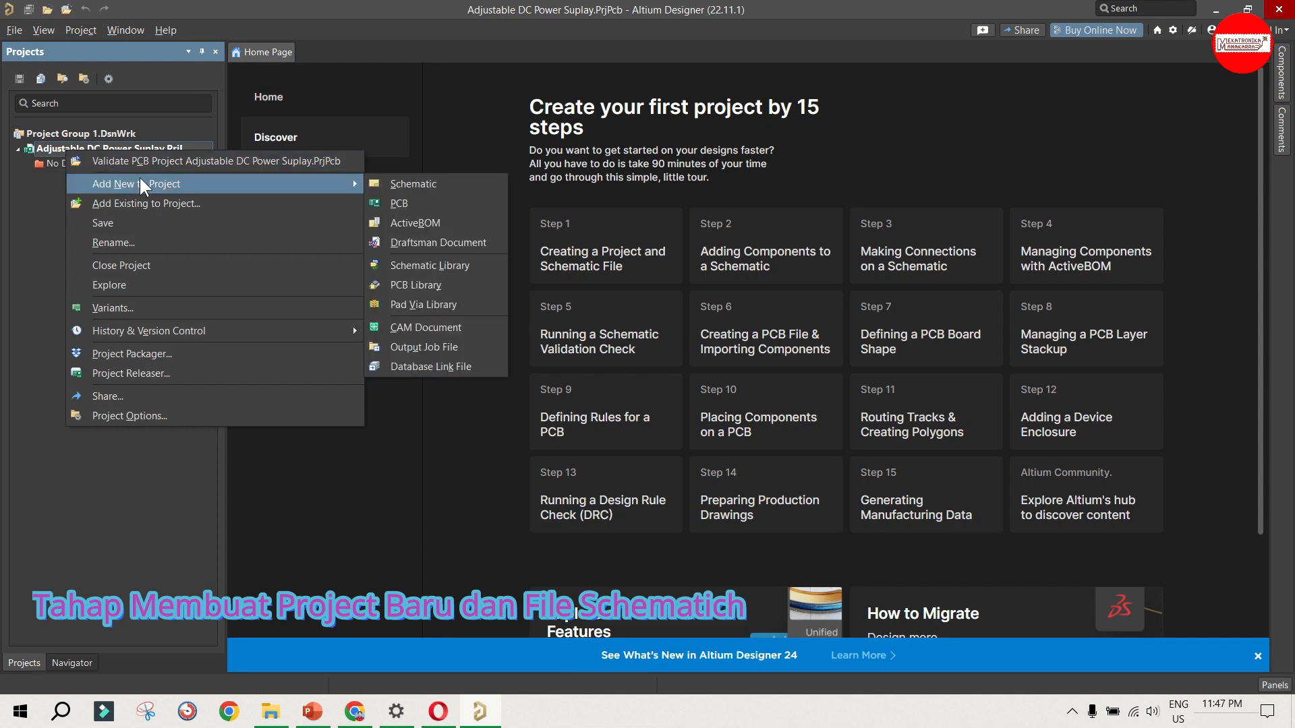
pyautogui.click(425, 194)
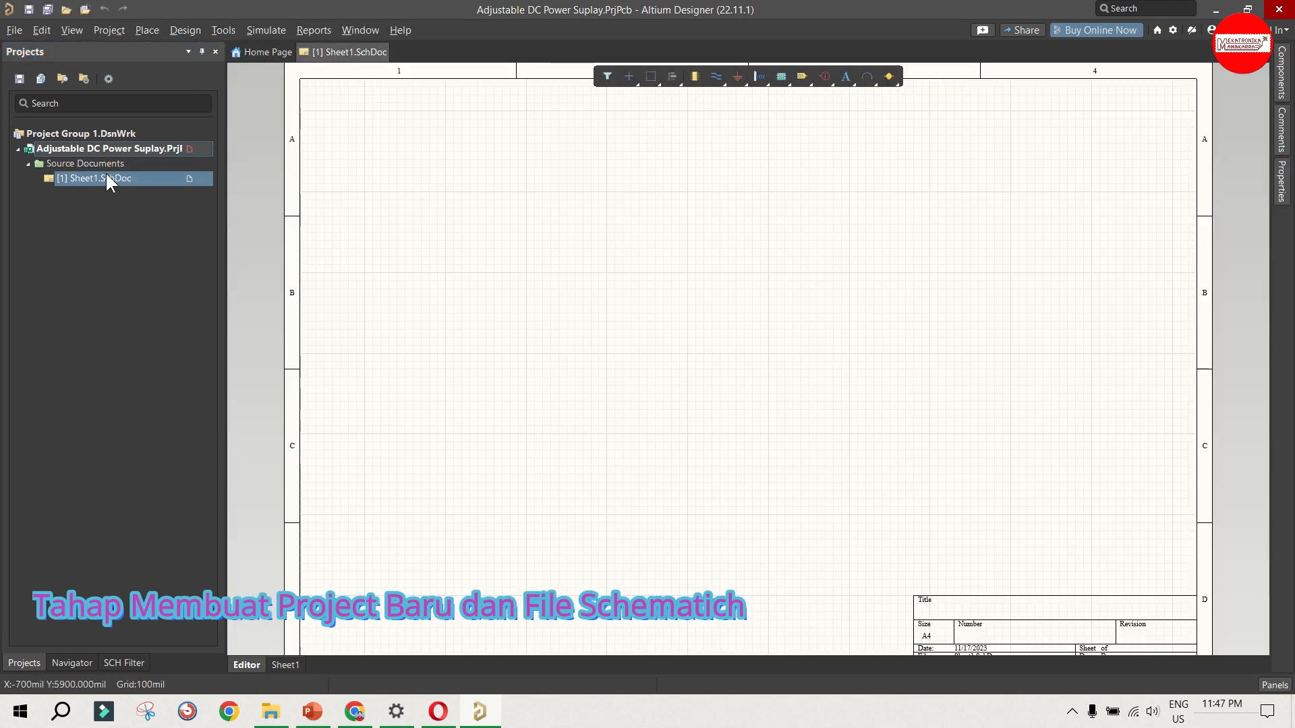
pyautogui.rightClick(96, 150)
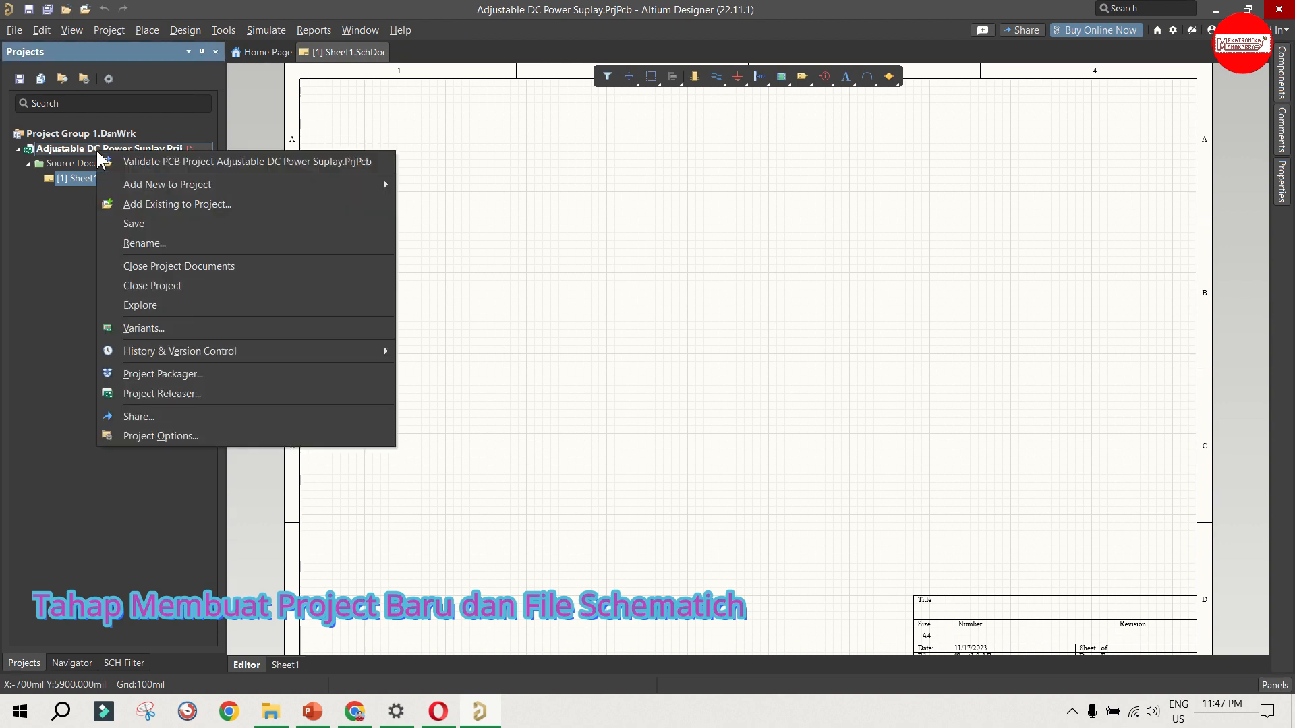
pyautogui.moveTo(121, 180)
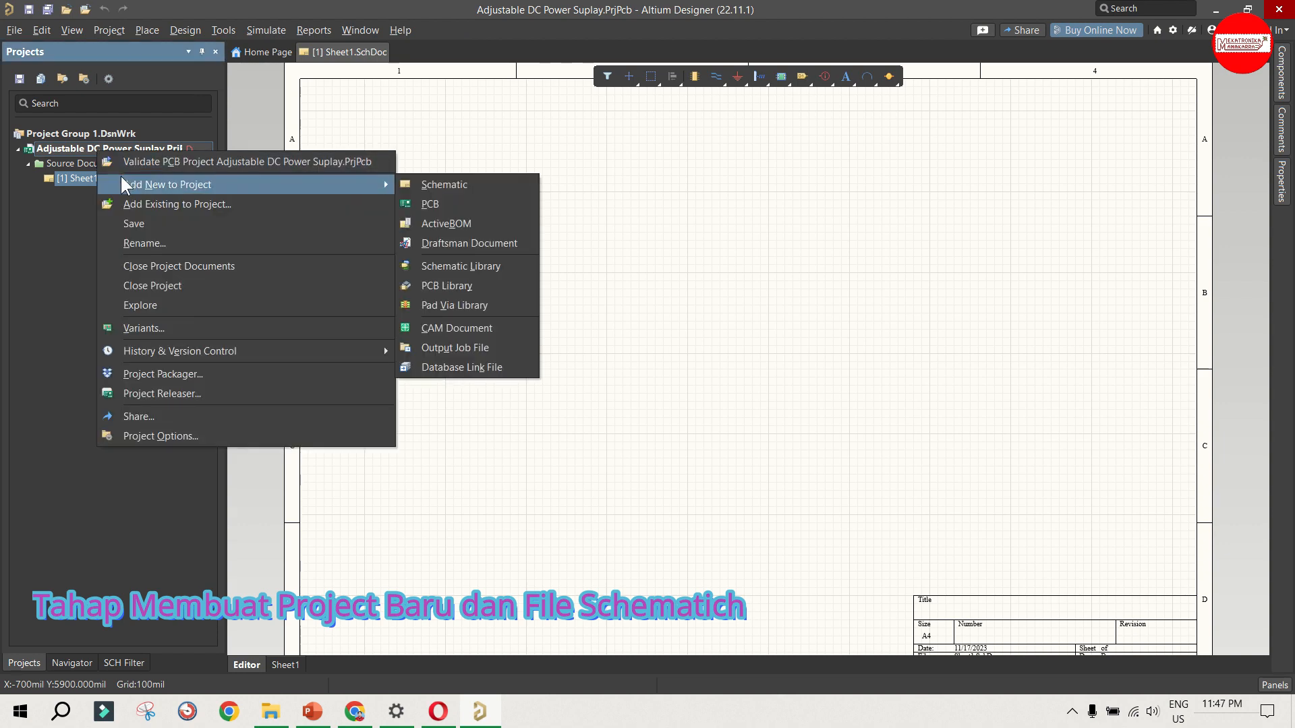
pyautogui.click(478, 205)
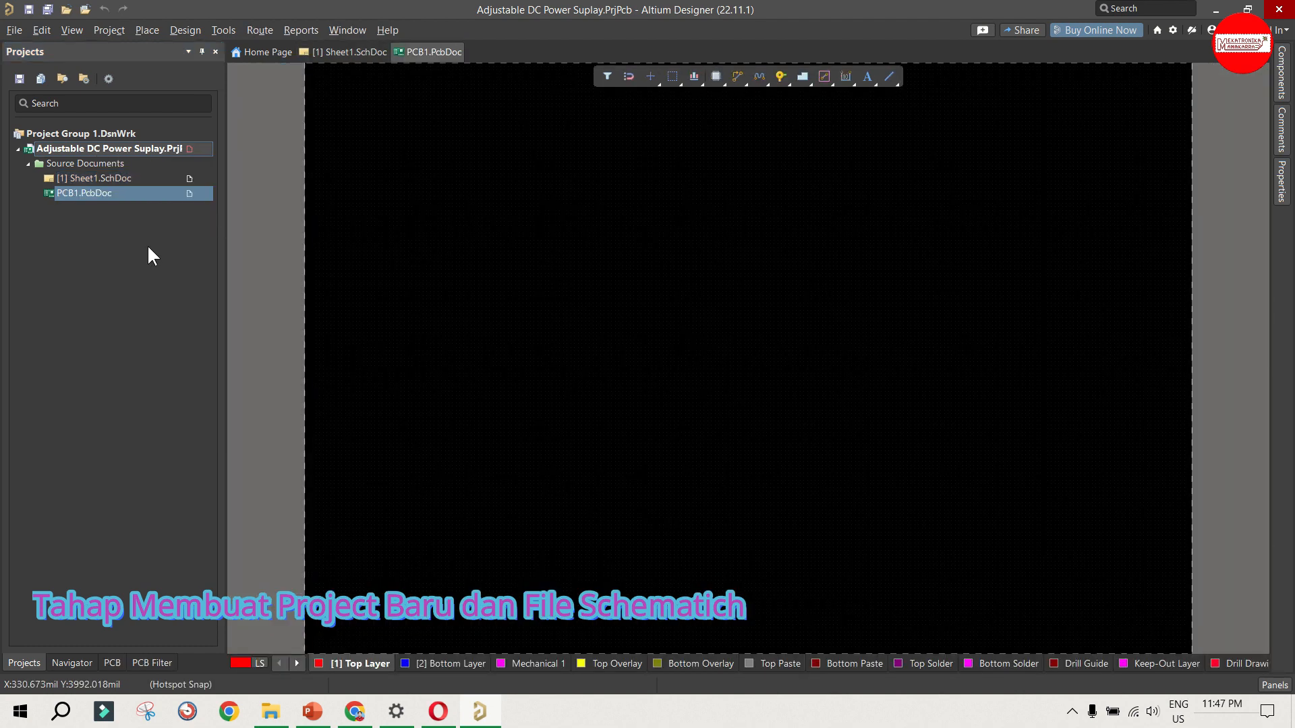
pyautogui.click(140, 243)
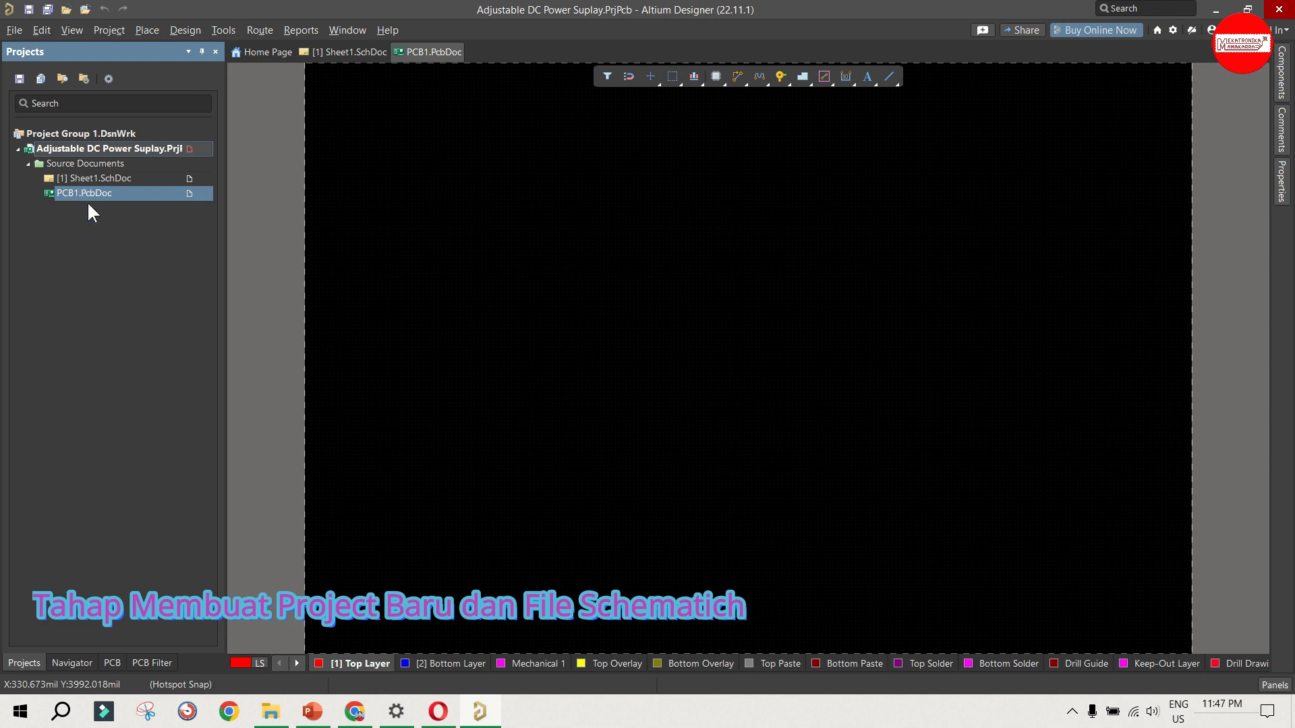
# Step: Save the schematic Sheet1.SchDoc in the project folder under the name "AdjPowerSuplay"
pyautogui.click(128, 181)
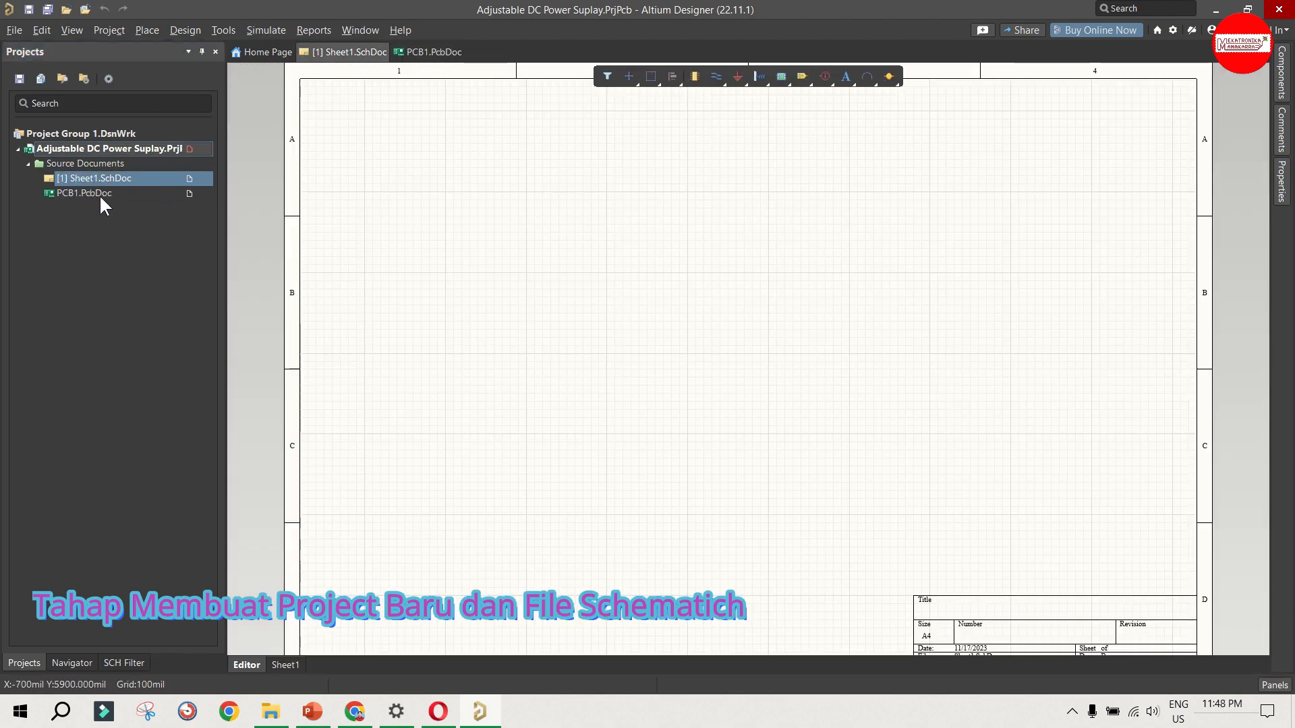
pyautogui.click(99, 194)
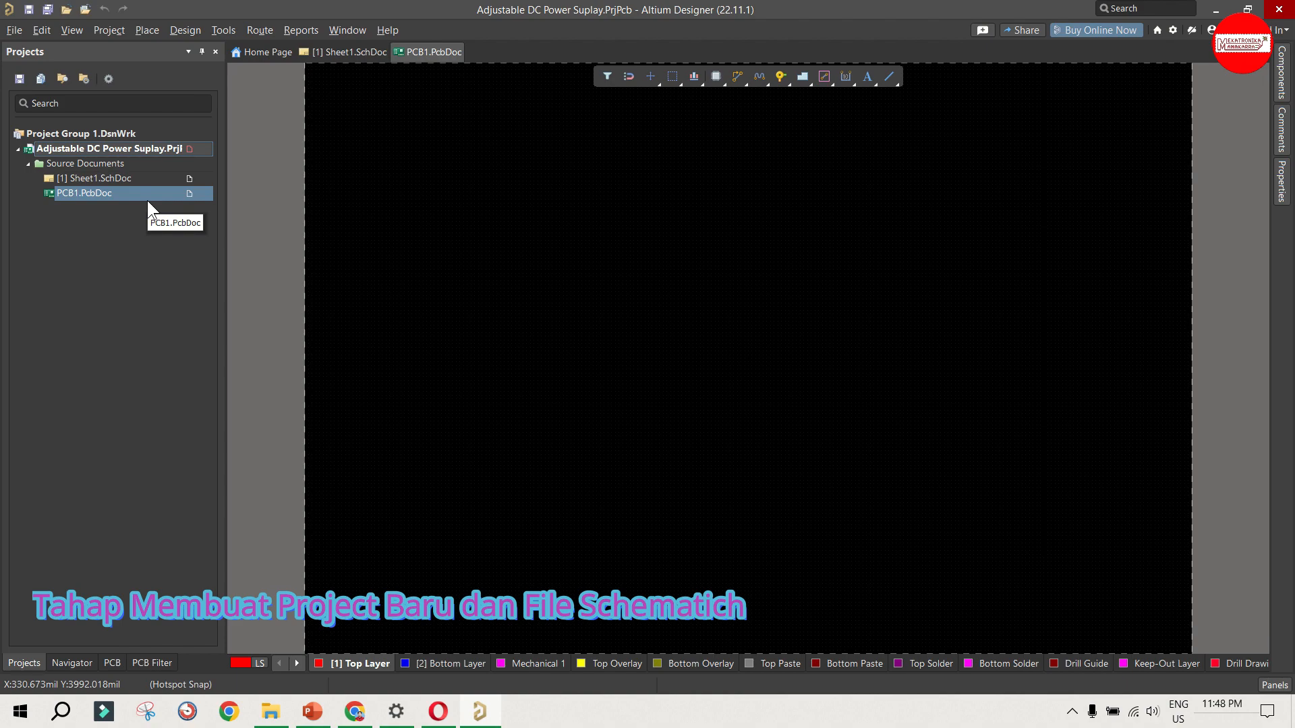
pyautogui.click(72, 181)
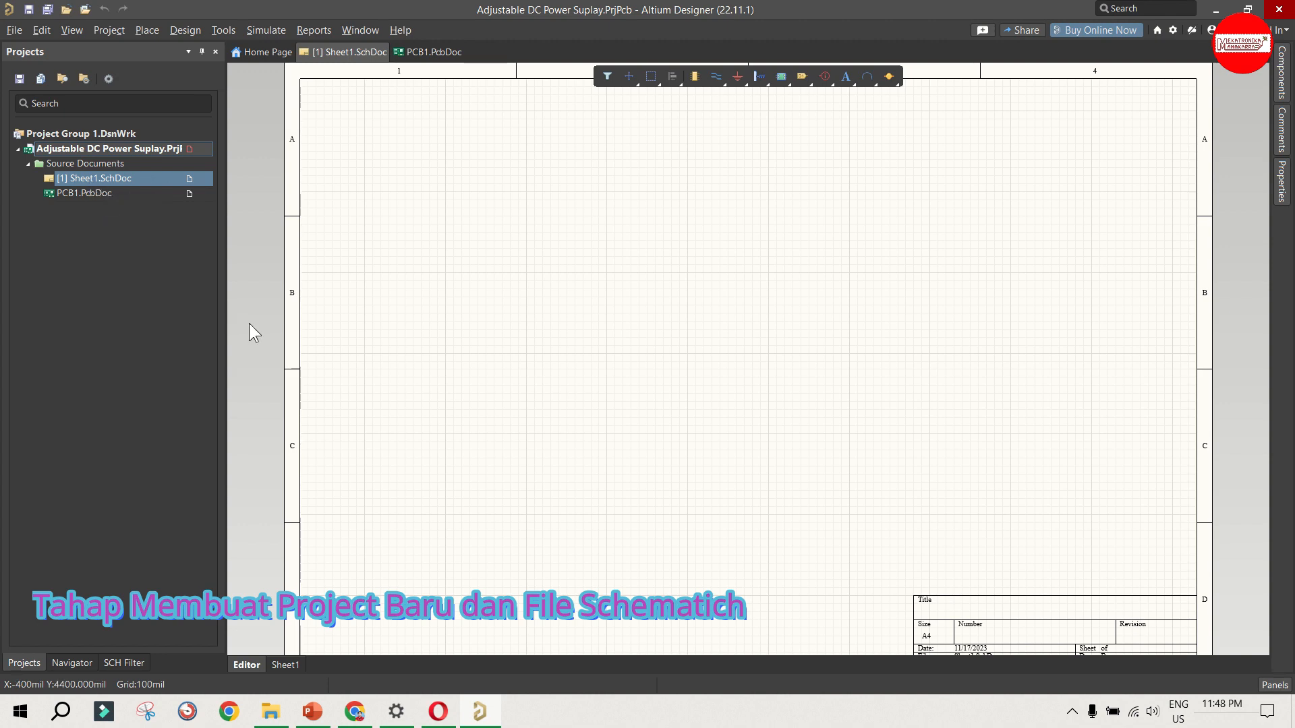
pyautogui.hotkey('ctrl', 's')
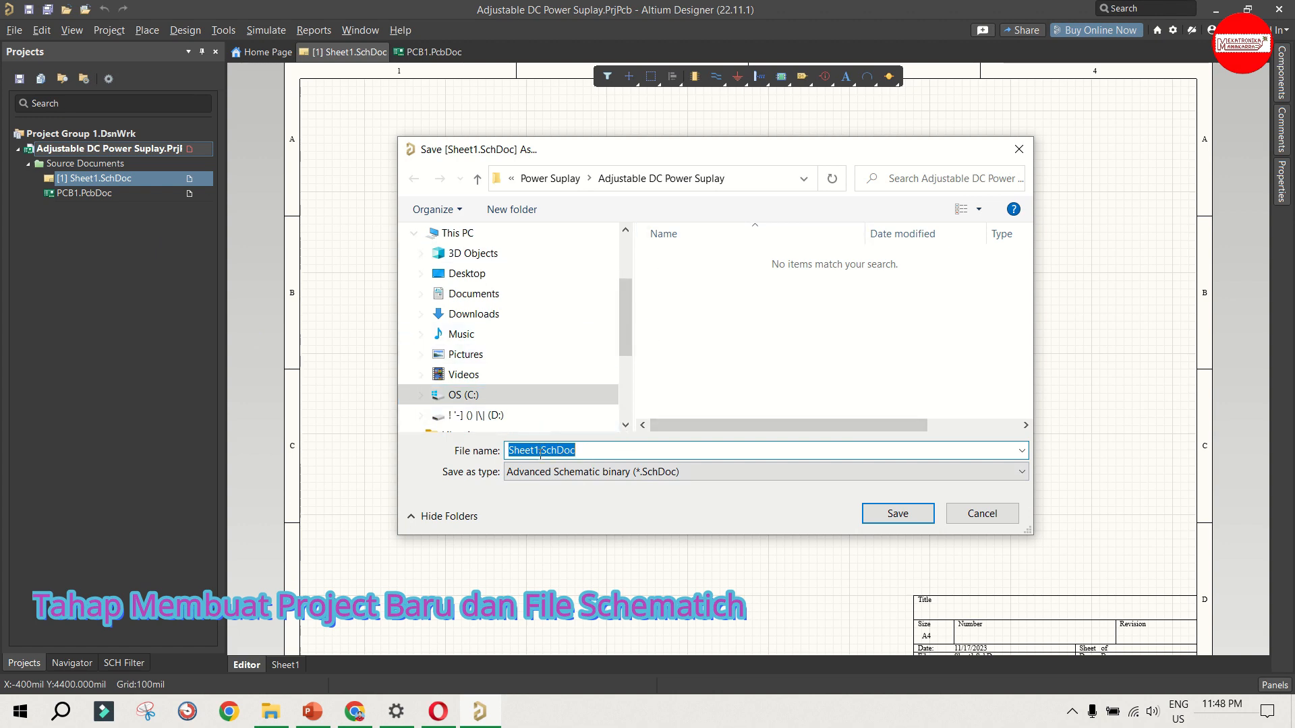
pyautogui.write('adj')
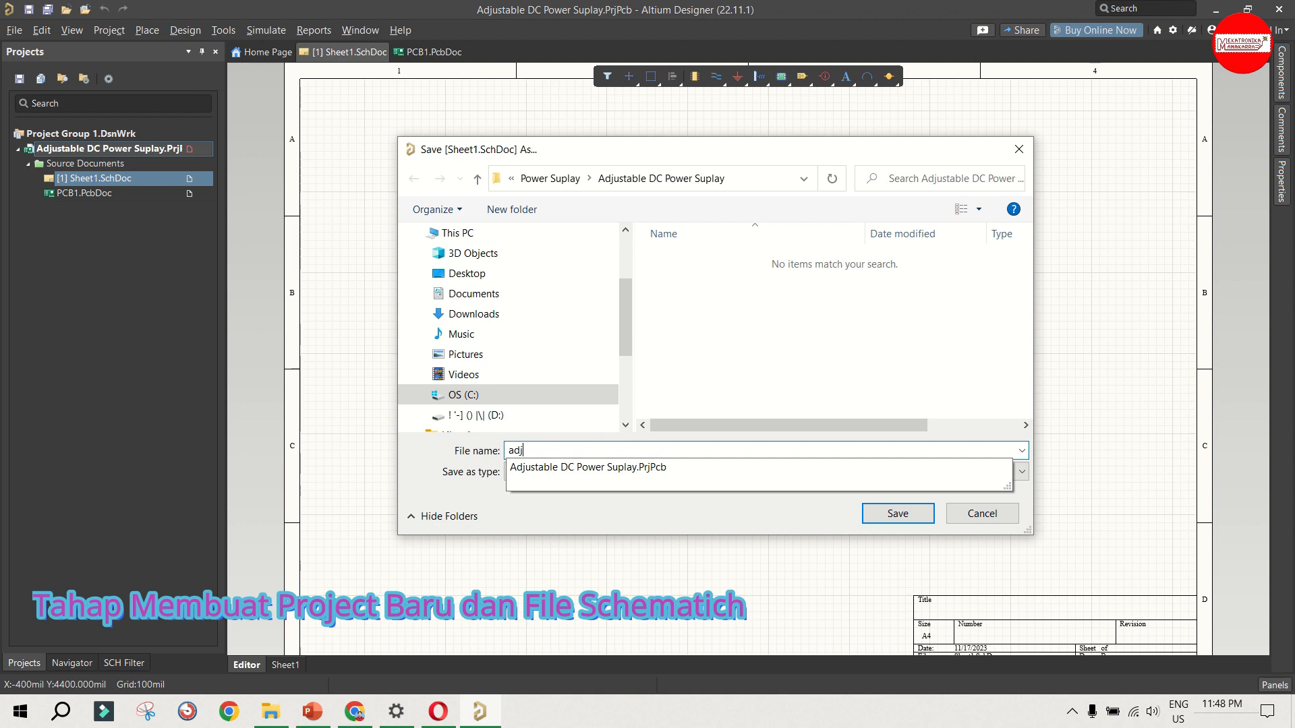
pyautogui.write('i')
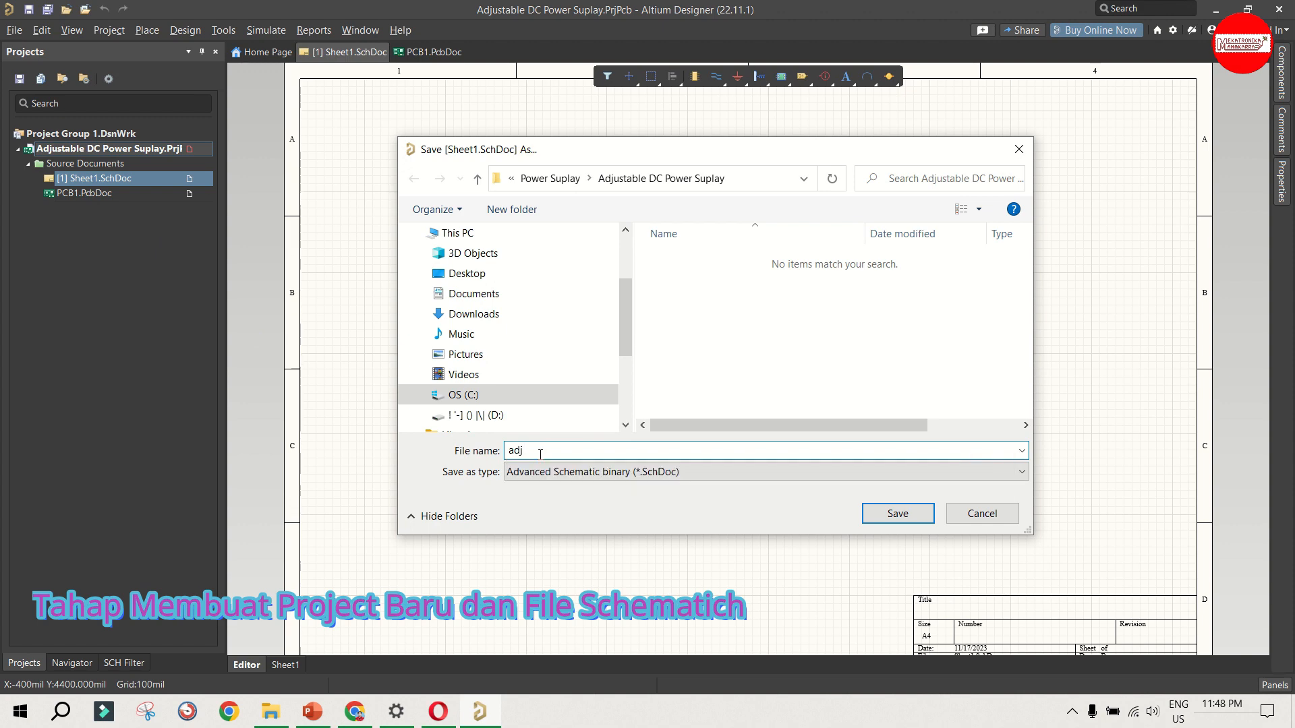
pyautogui.press('BackSpace')
pyautogui.write('PowerSuplay')
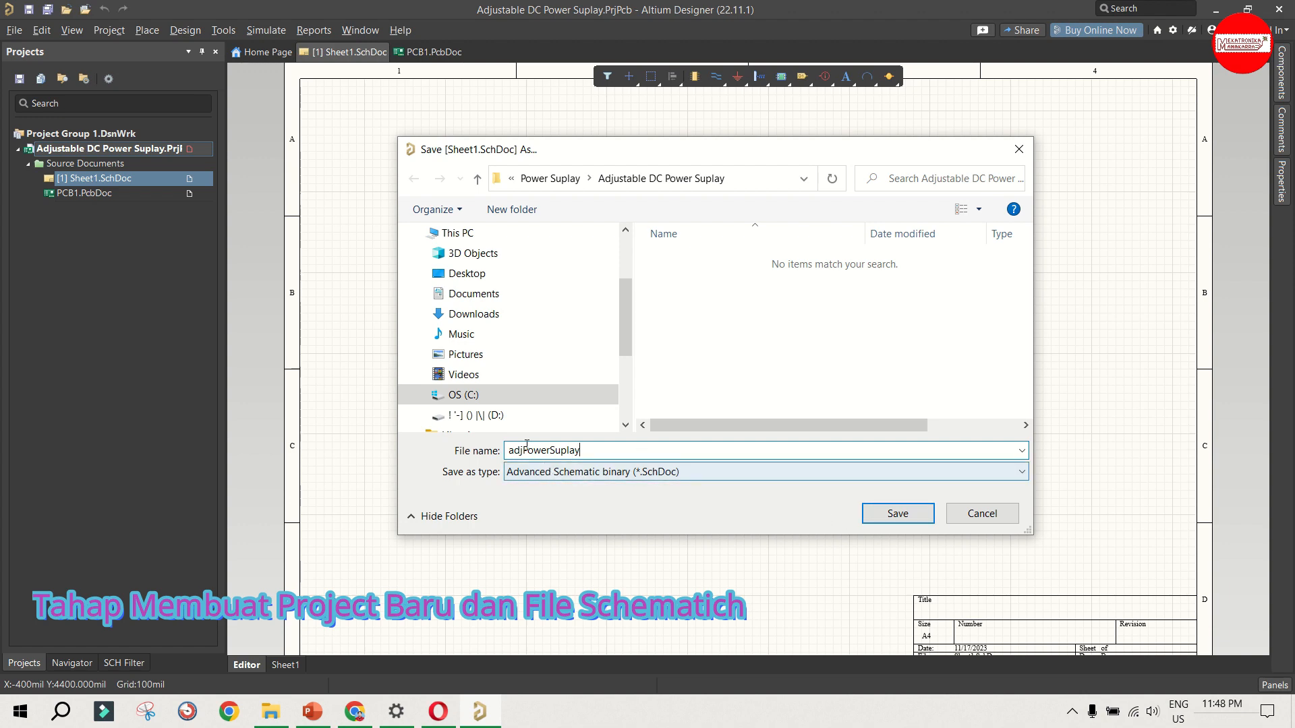
pyautogui.moveTo(514, 450); pyautogui.dragTo(504, 459)
pyautogui.write('A')
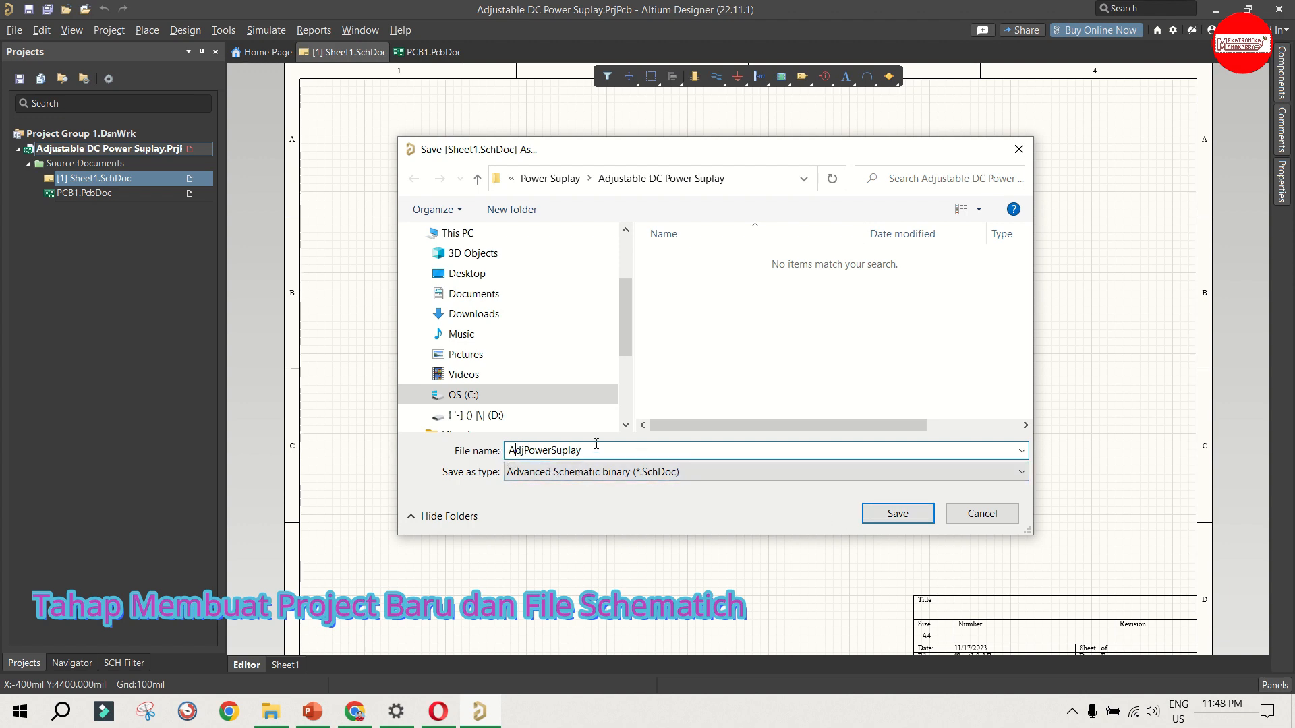
pyautogui.moveTo(596, 444); pyautogui.dragTo(478, 457)
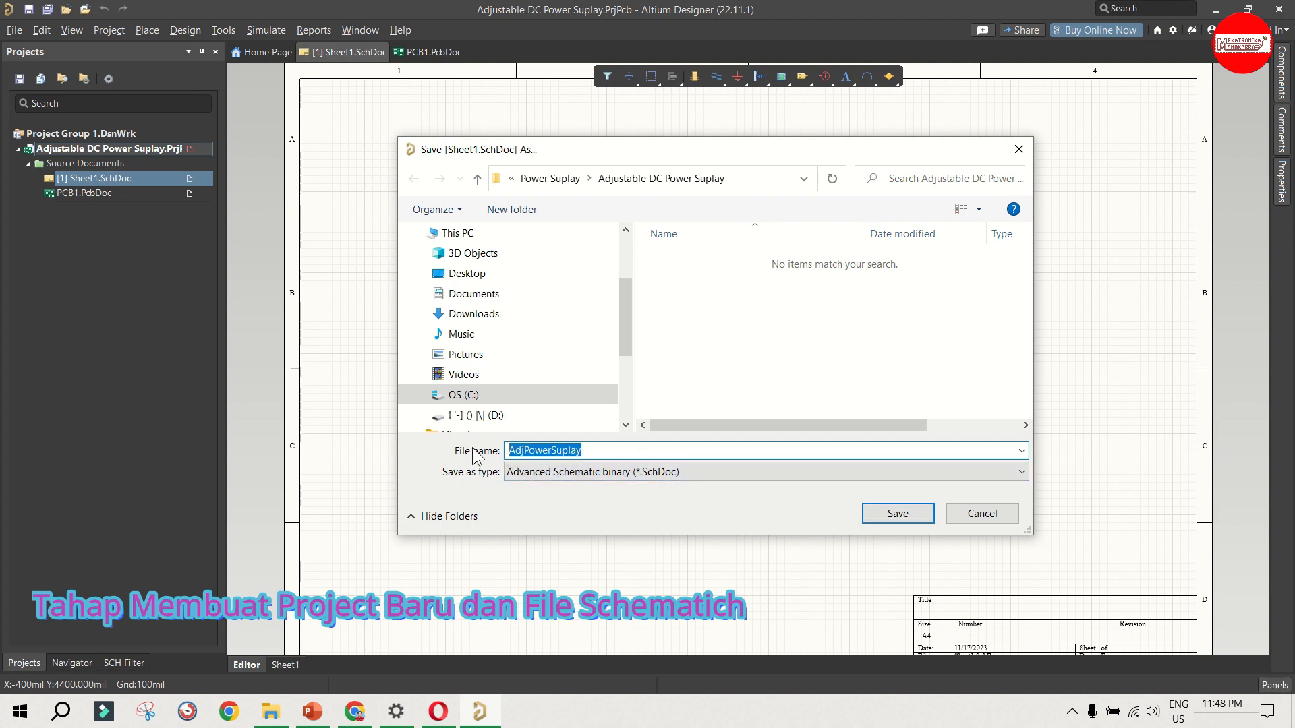
pyautogui.click(876, 515)
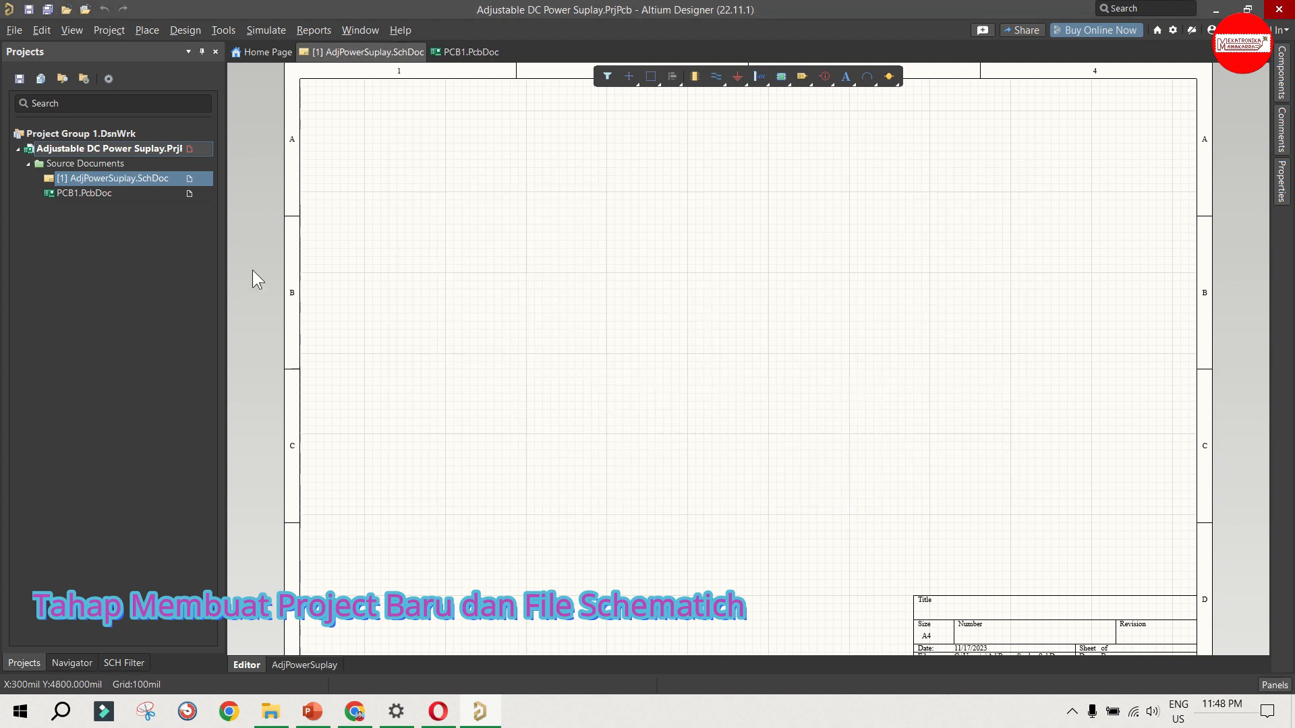
# Step: Save the PCB1.PcbDoc document in the project folder under the name "AdjPowerSuplay"
pyautogui.click(103, 192)
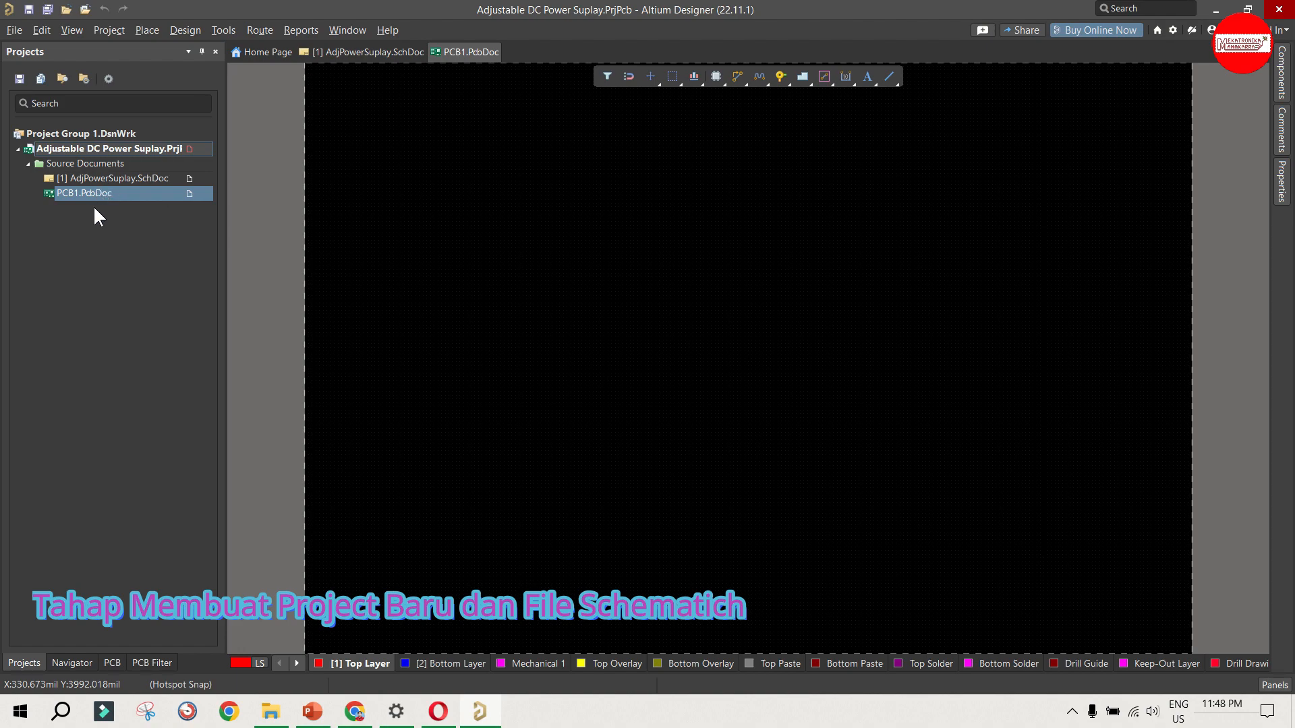
pyautogui.hotkey('ctrl', 's')
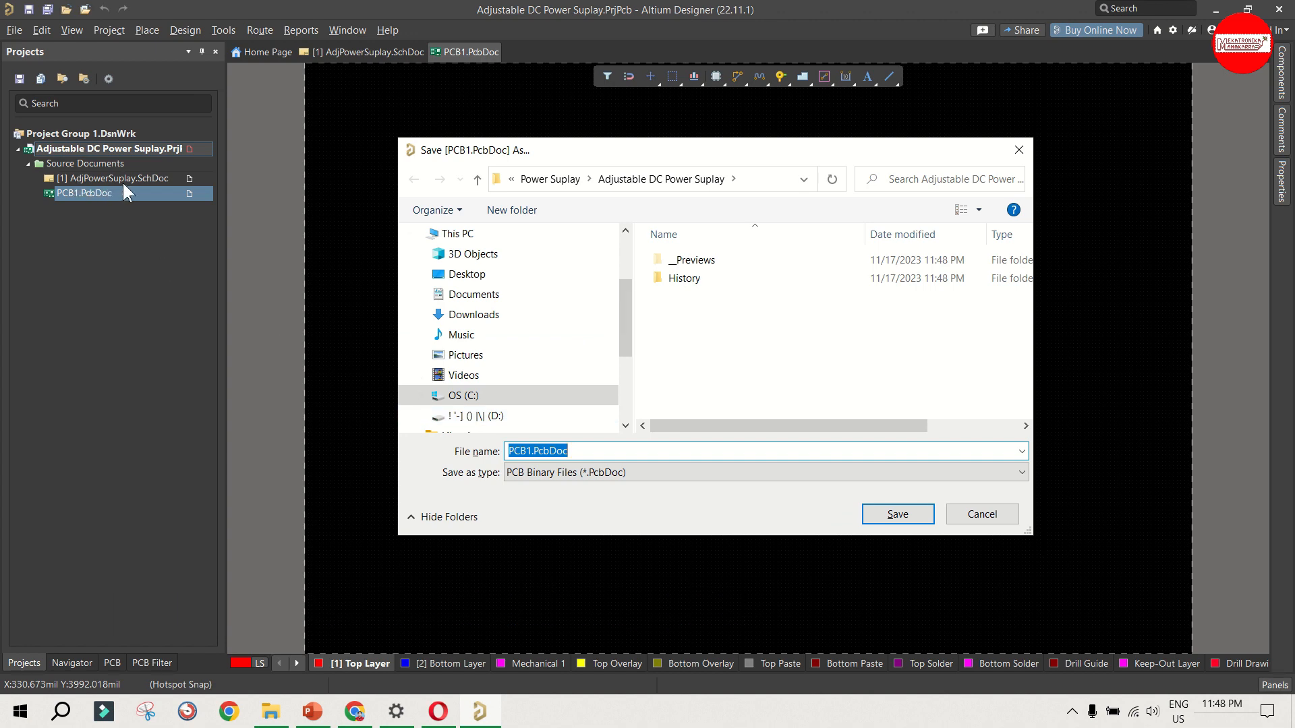
pyautogui.write('AdjPowerSuplay')
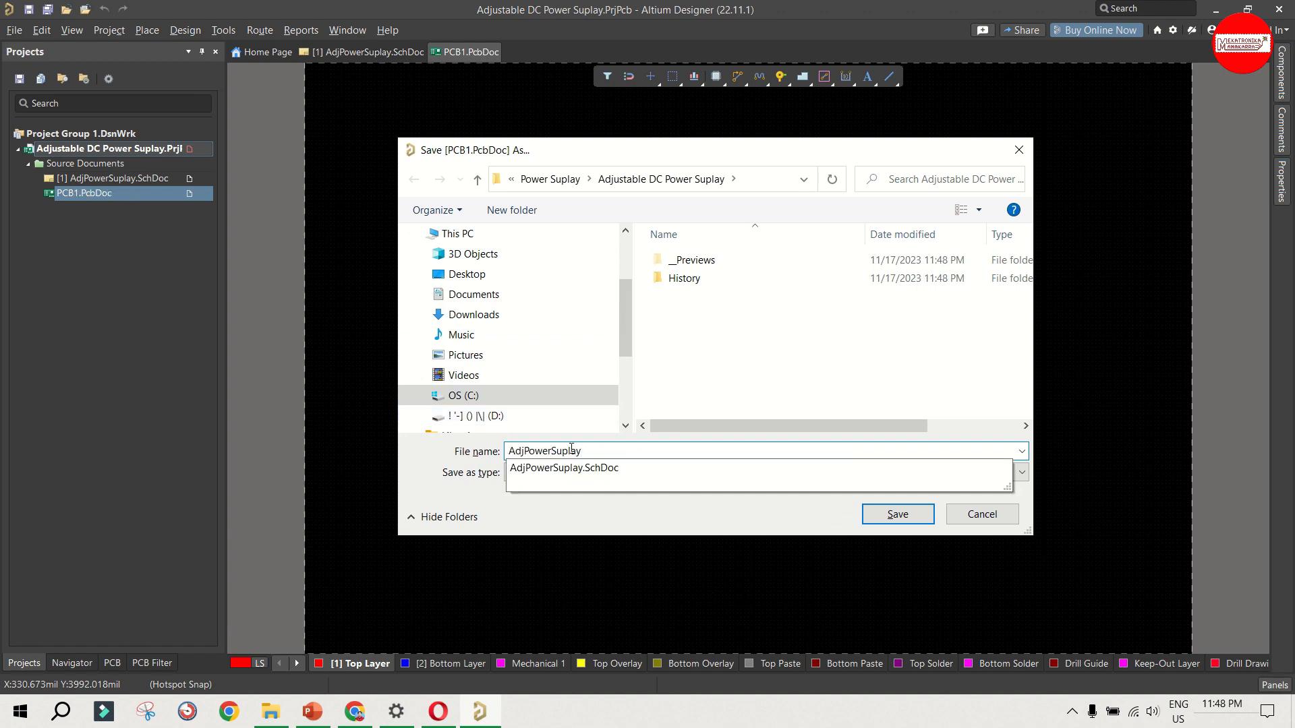
pyautogui.click(677, 395)
pyautogui.click(882, 508)
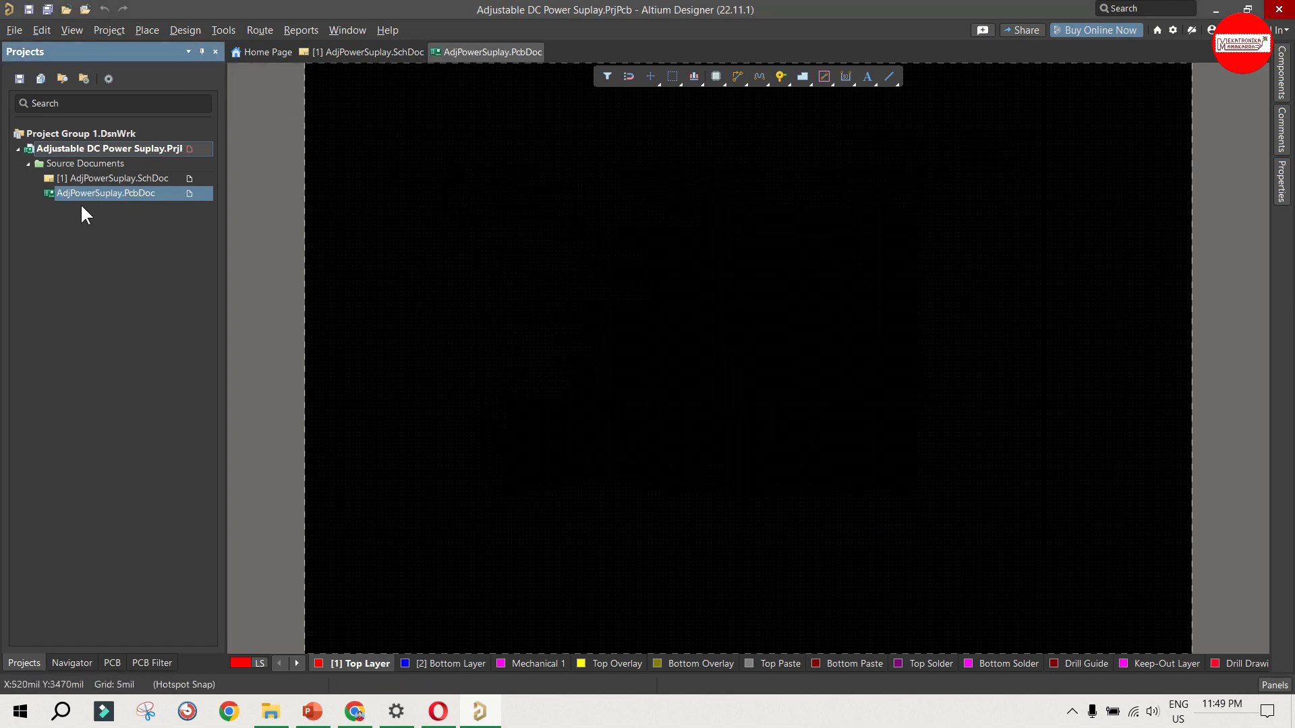
# Step: Look over the saved schematic and PCB documents and return to the AdjPowerSuplay schematic
pyautogui.click(85, 179)
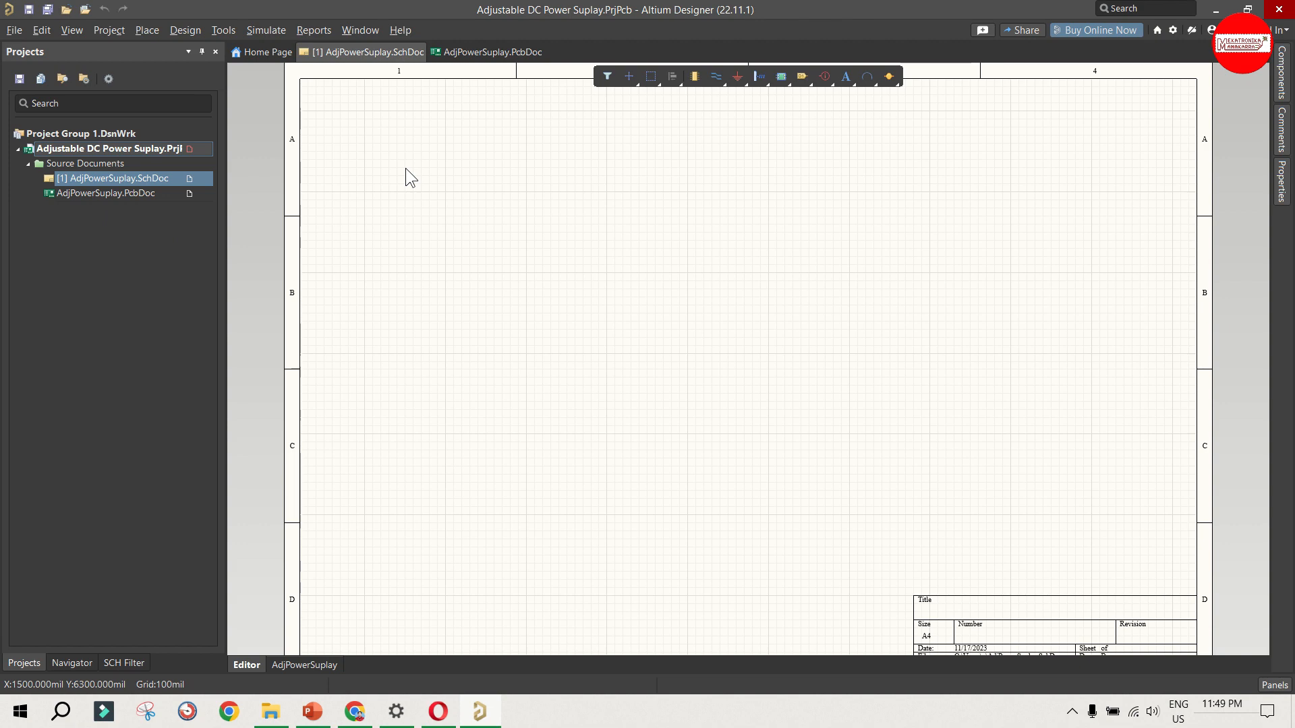
pyautogui.click(116, 192)
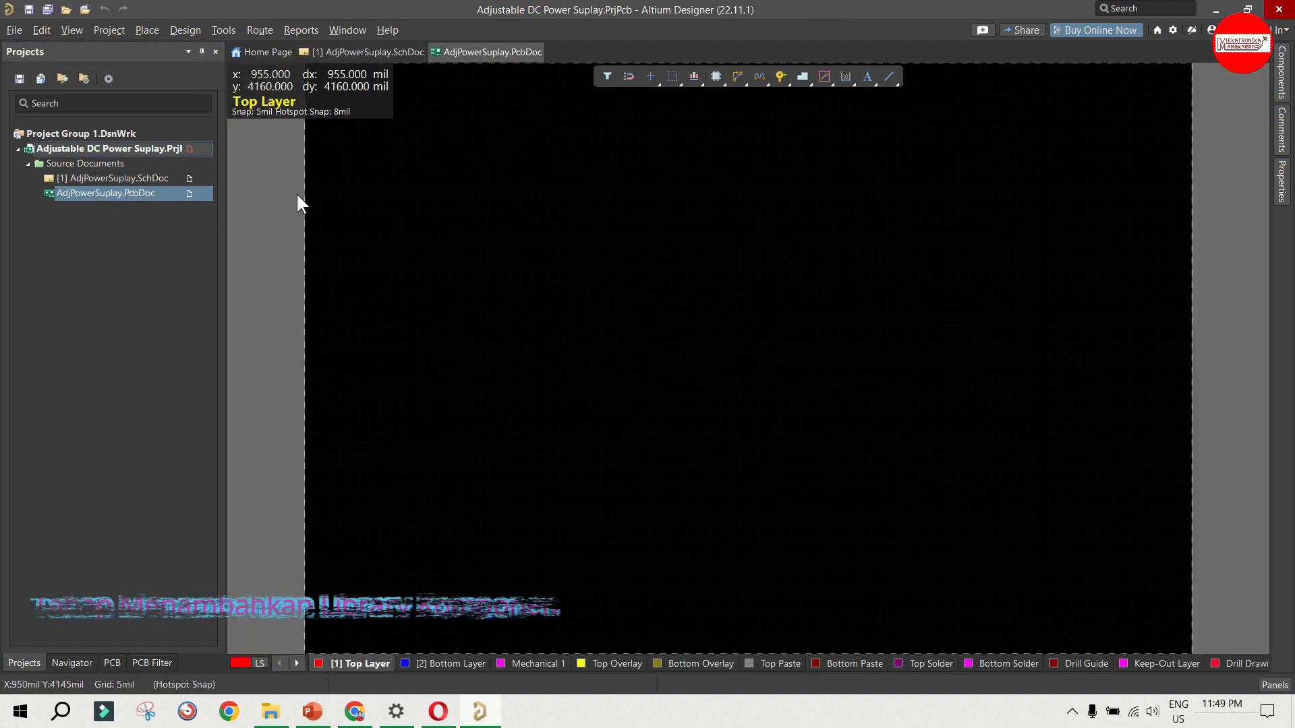
pyautogui.click(143, 178)
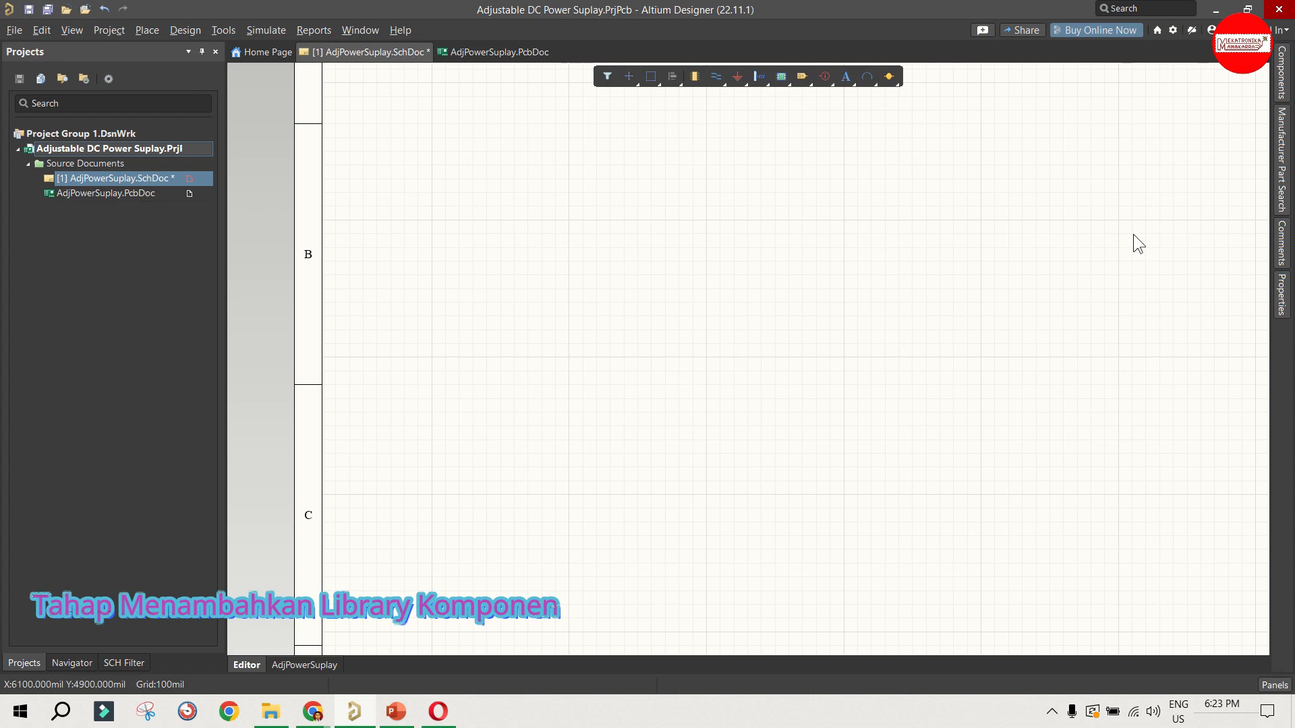
# Step: Select the 2-pin Header 2 in the Miscellaneous Connectors.IntLib library and inspect its symbol and footprint models
pyautogui.click(1277, 86)
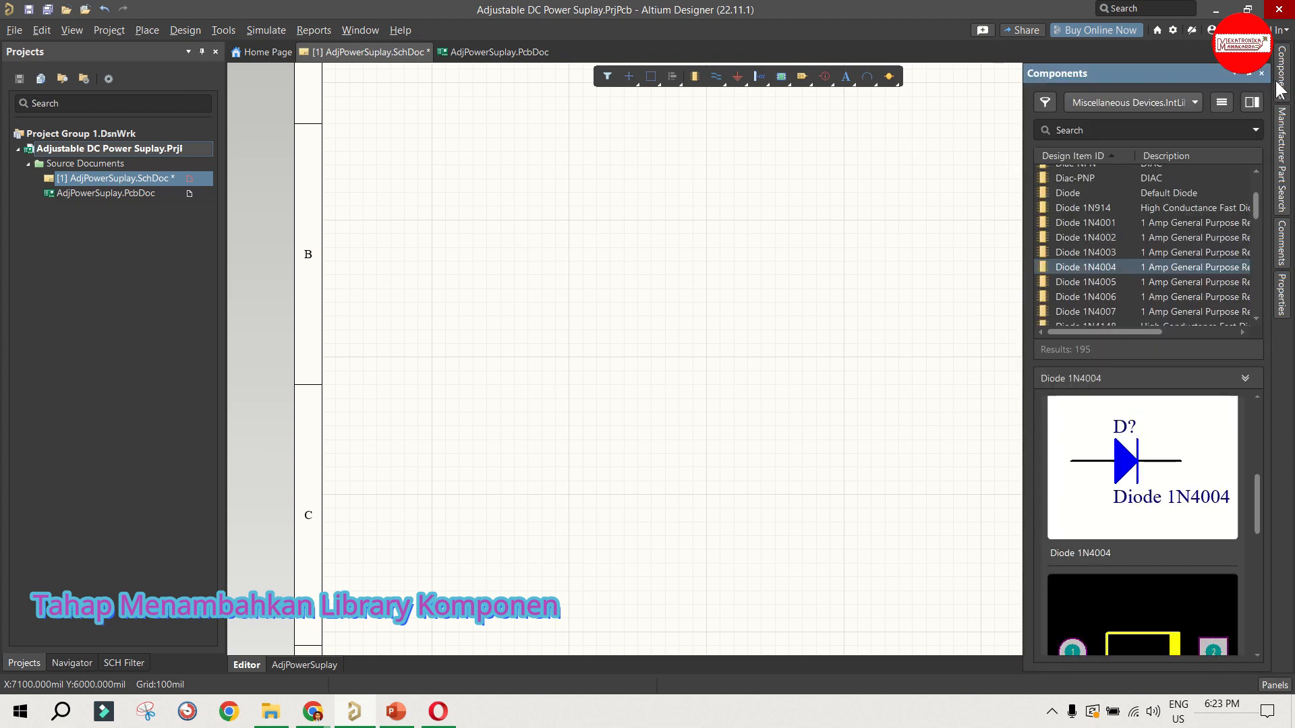
pyautogui.scroll(5, 1159, 175)
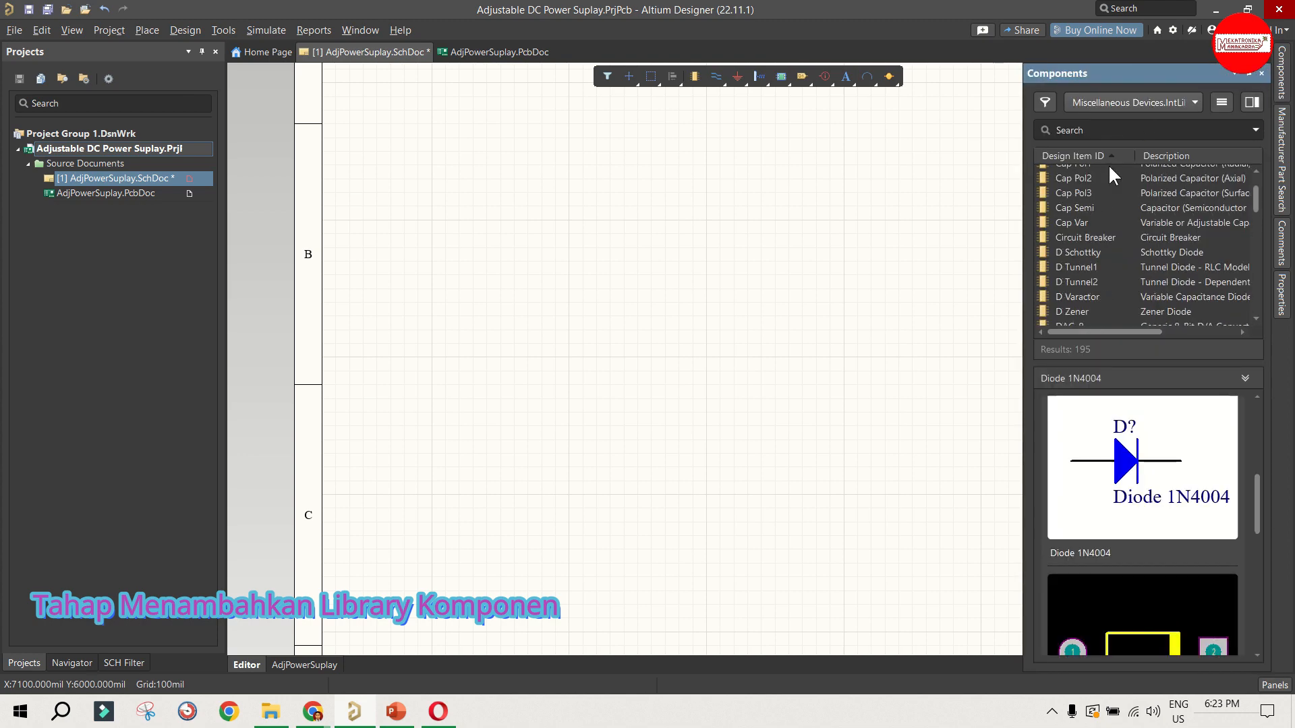
pyautogui.click(1104, 108)
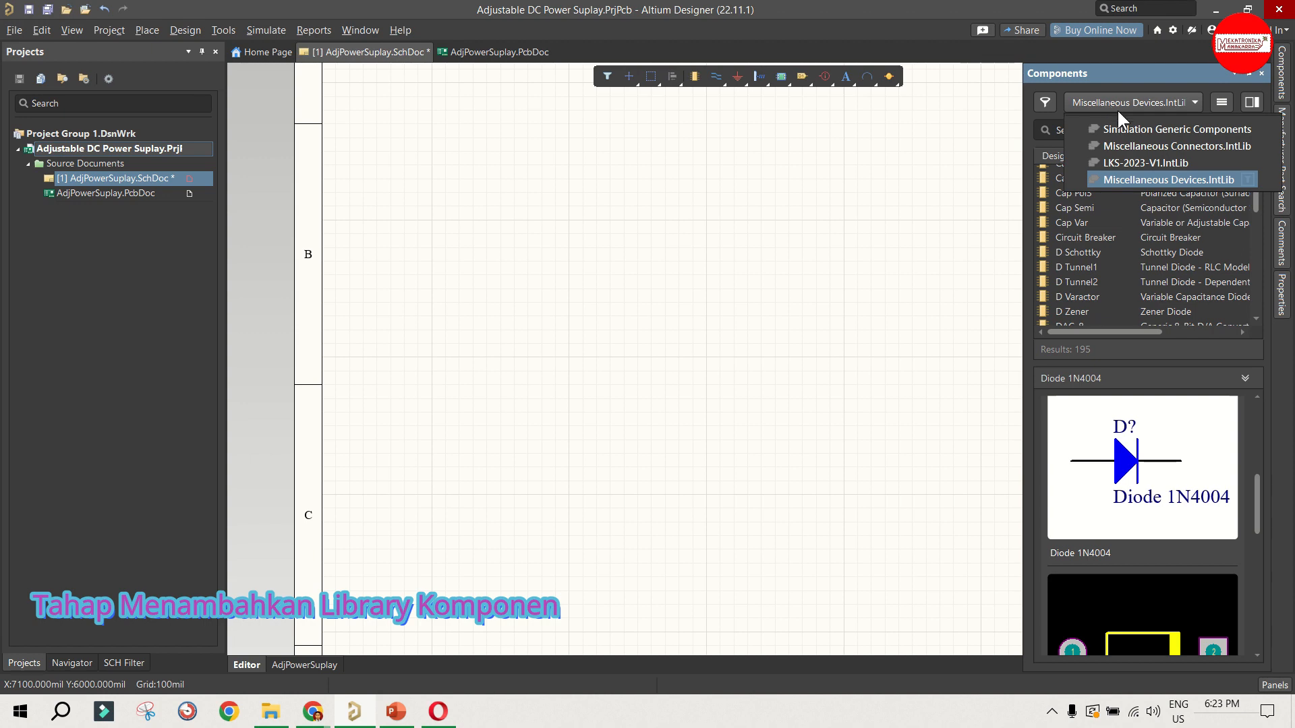
pyautogui.click(1153, 146)
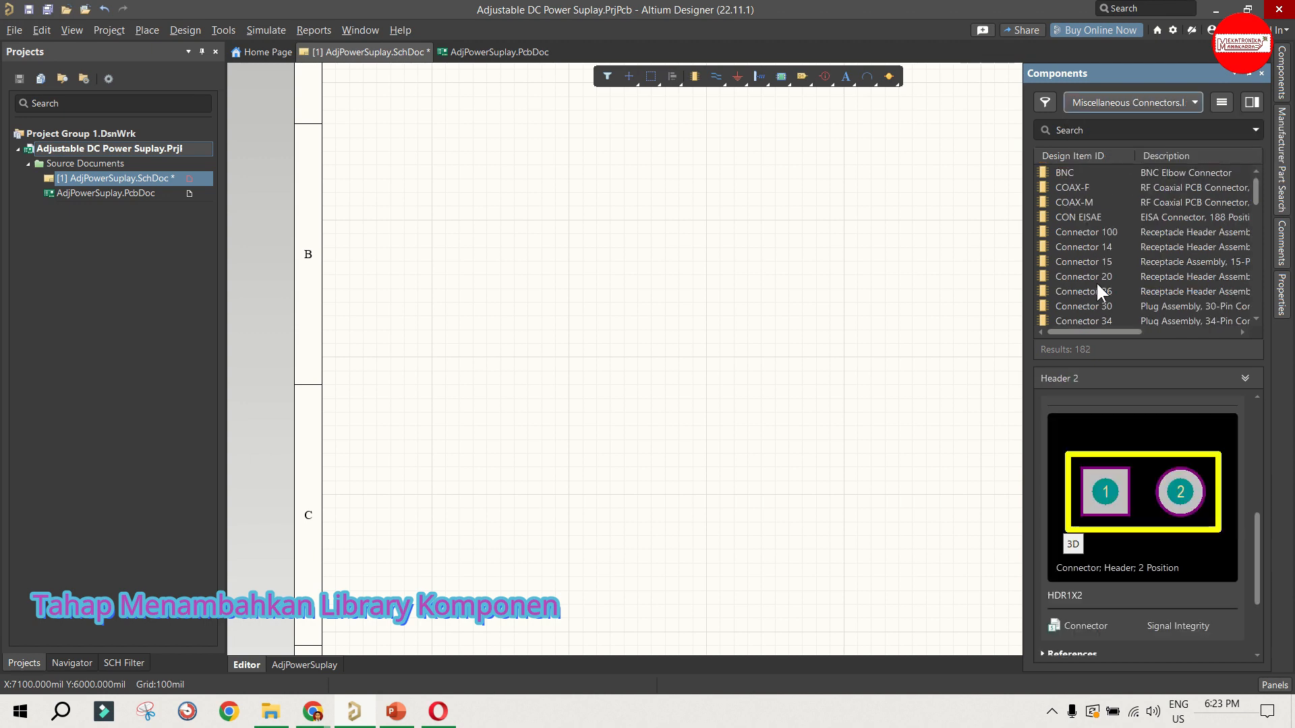
pyautogui.scroll(-4, 1099, 257)
pyautogui.scroll(-6, 1101, 261)
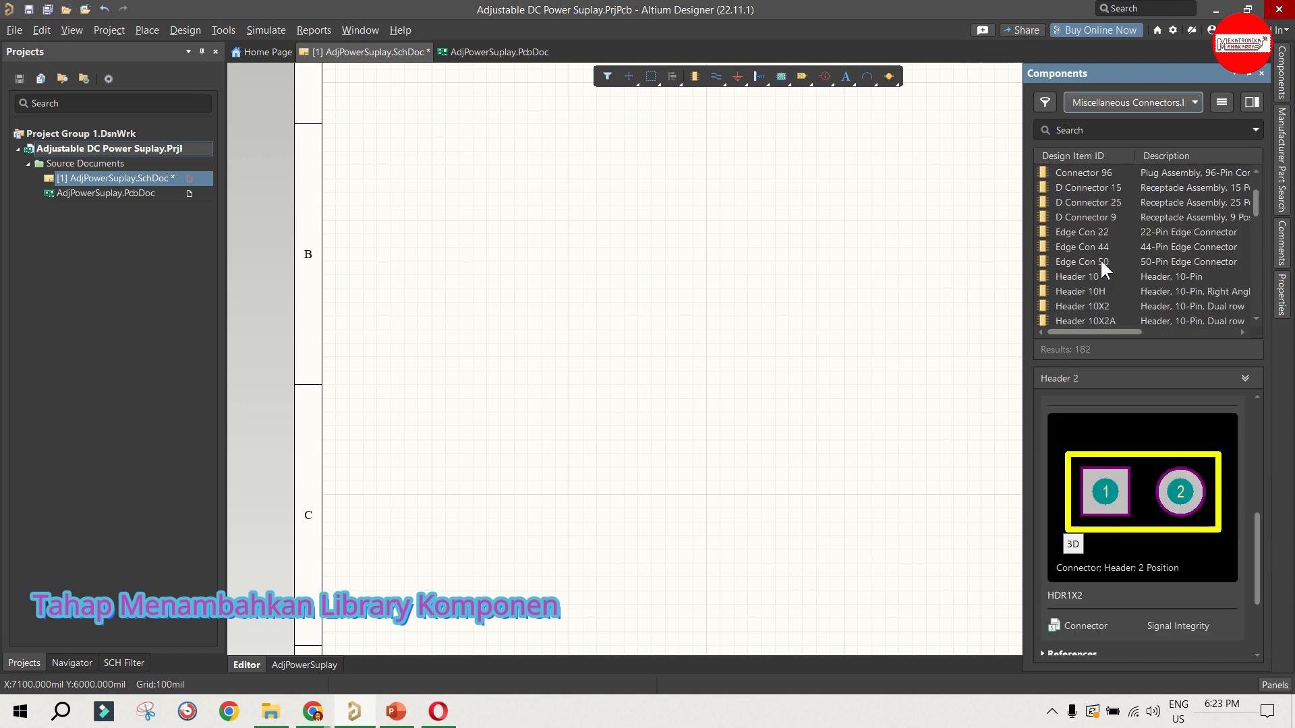
pyautogui.scroll(-6, 1079, 208)
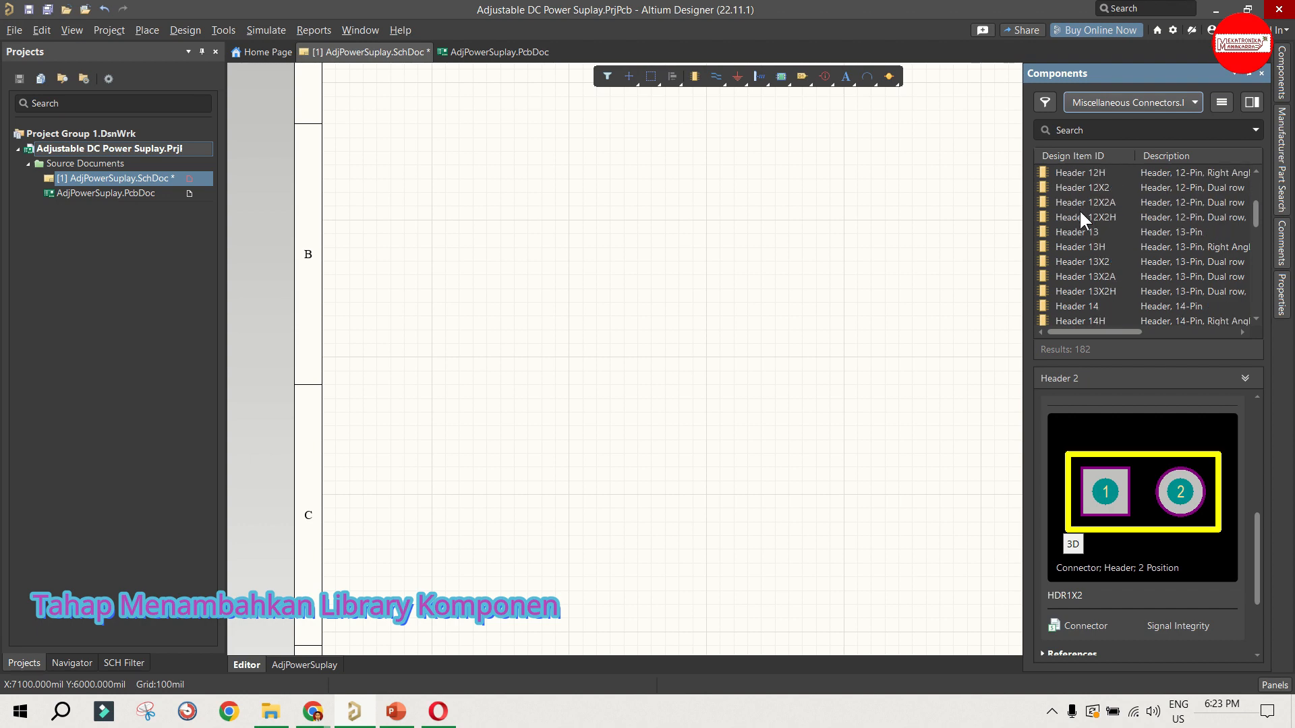
pyautogui.scroll(-6, 1079, 209)
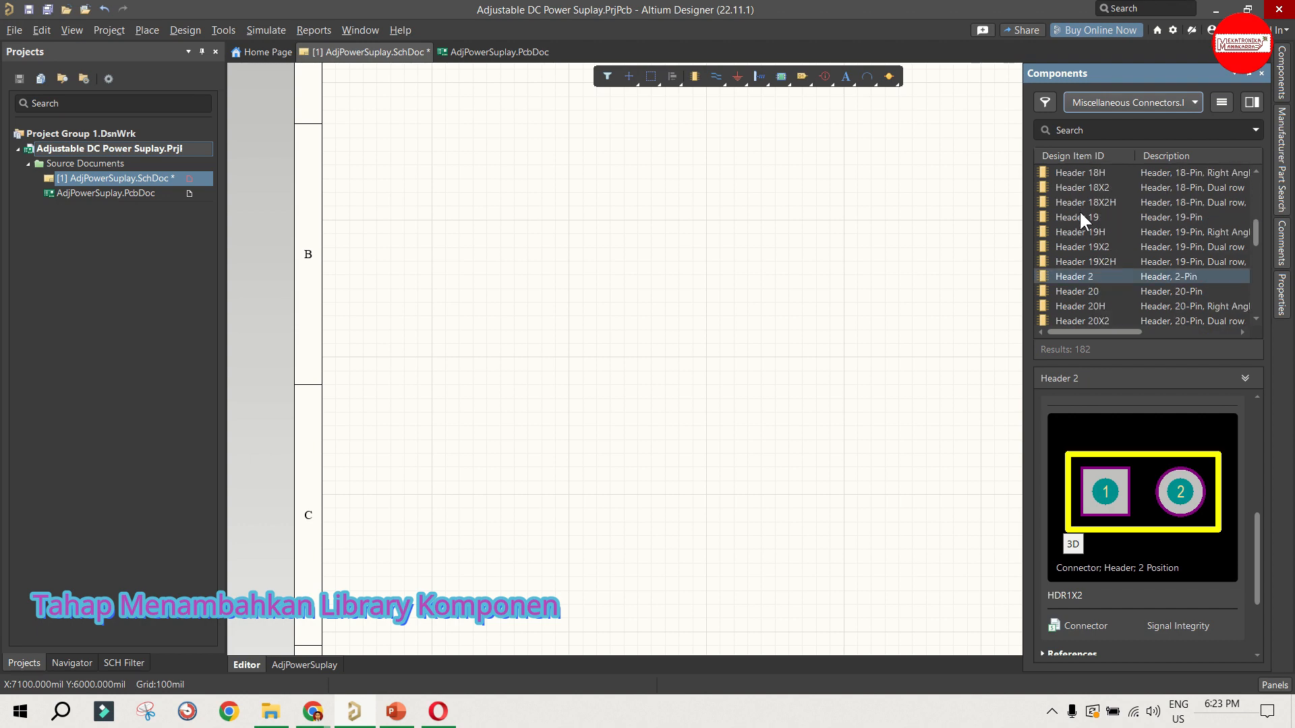
pyautogui.click(1086, 289)
pyautogui.click(1087, 278)
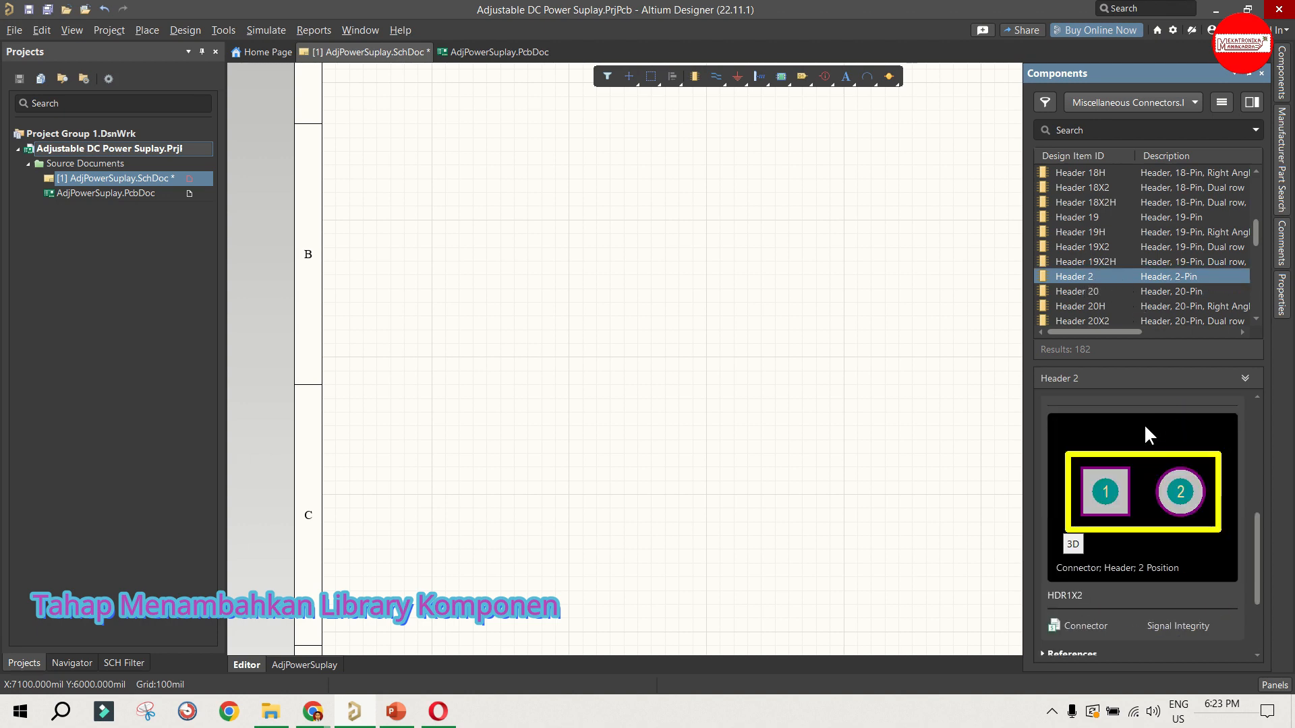
pyautogui.scroll(3, 1138, 418)
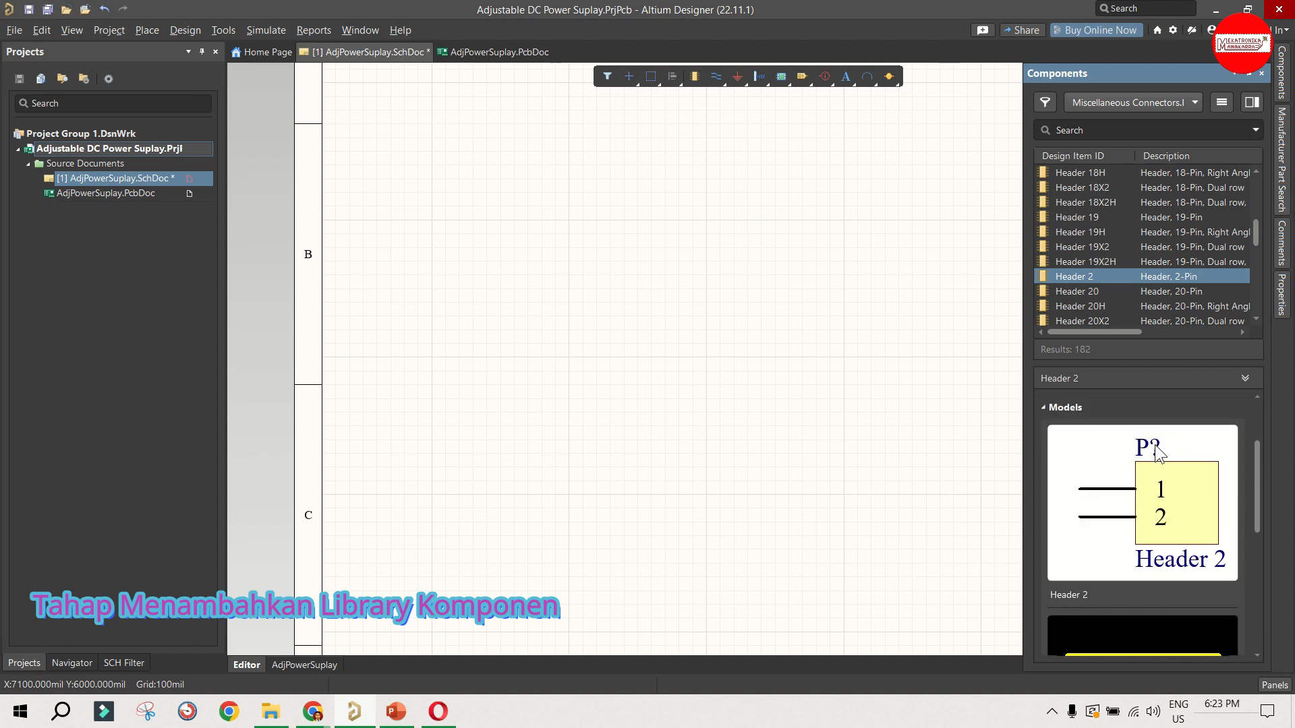
pyautogui.scroll(-3, 1156, 504)
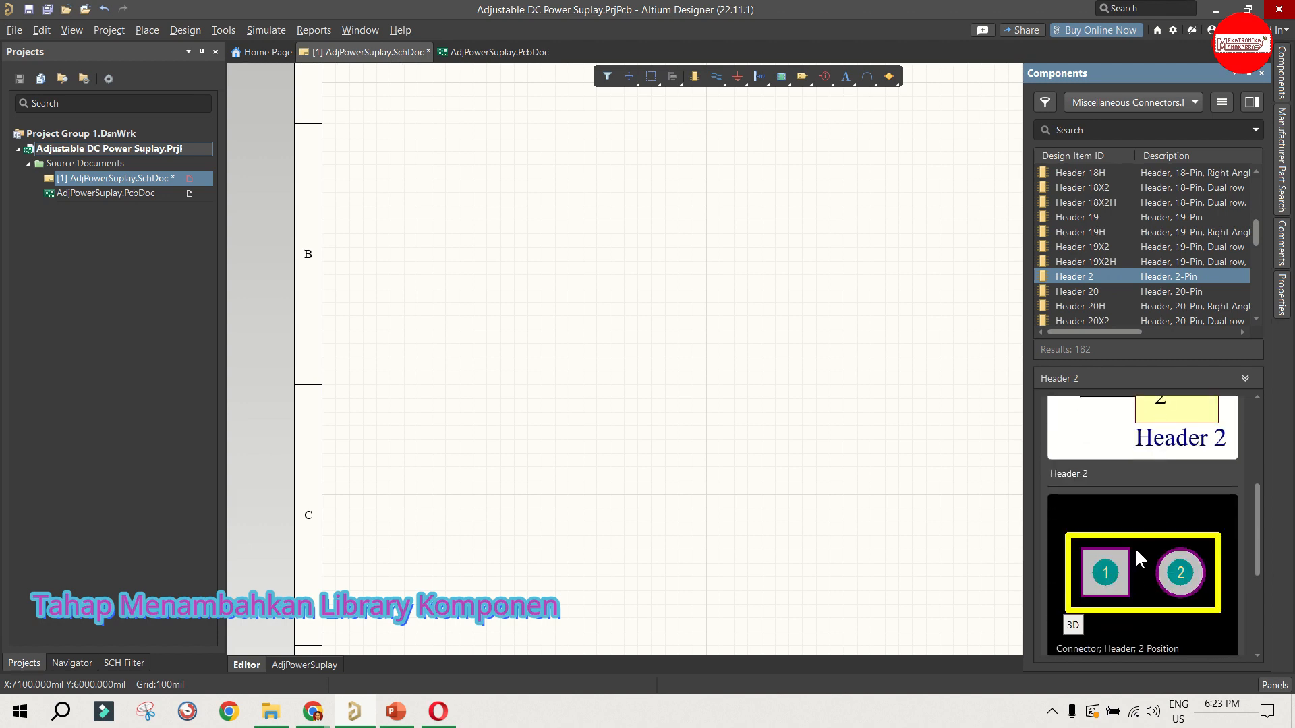
pyautogui.scroll(-1, 1136, 559)
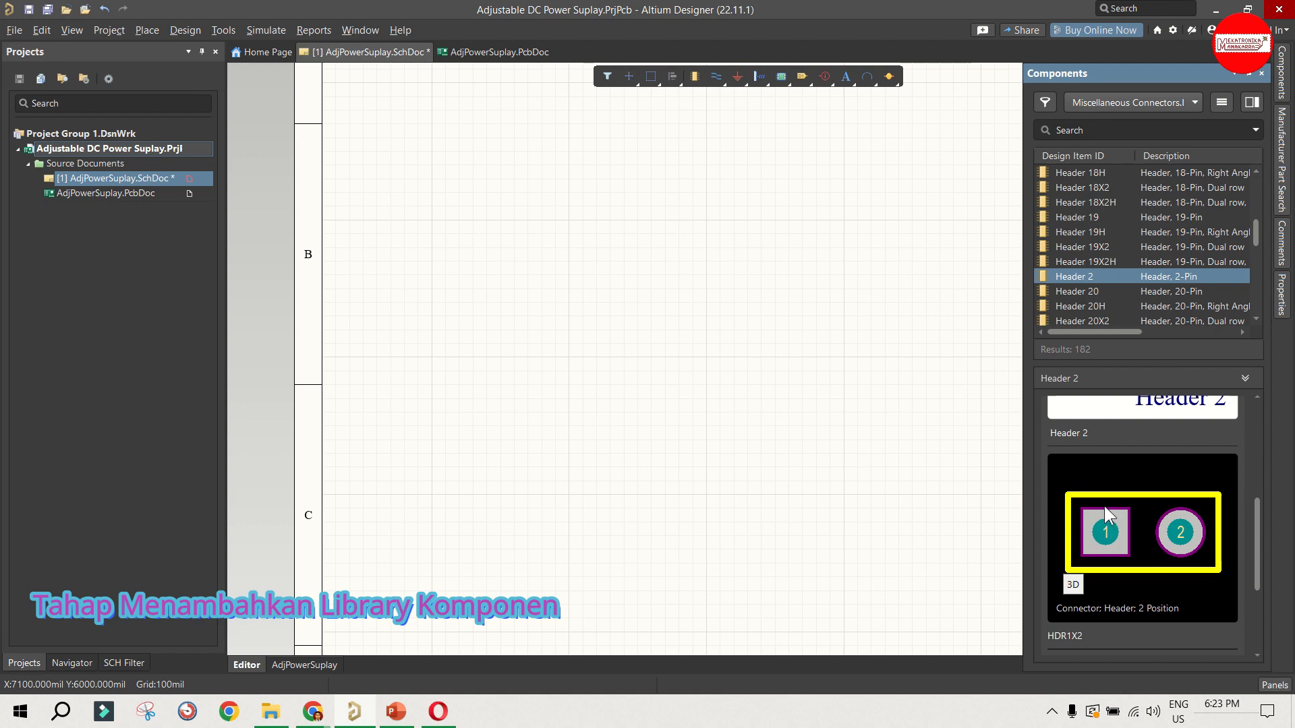
# Step: Place Header 2 near the left border of sheet zone B and rotate it 180 degrees so its pins point right
pyautogui.moveTo(1074, 277)
pyautogui.mouseDown()
pyautogui.moveTo(419, 298)
pyautogui.moveTo(456, 270)
pyautogui.mouseUp()
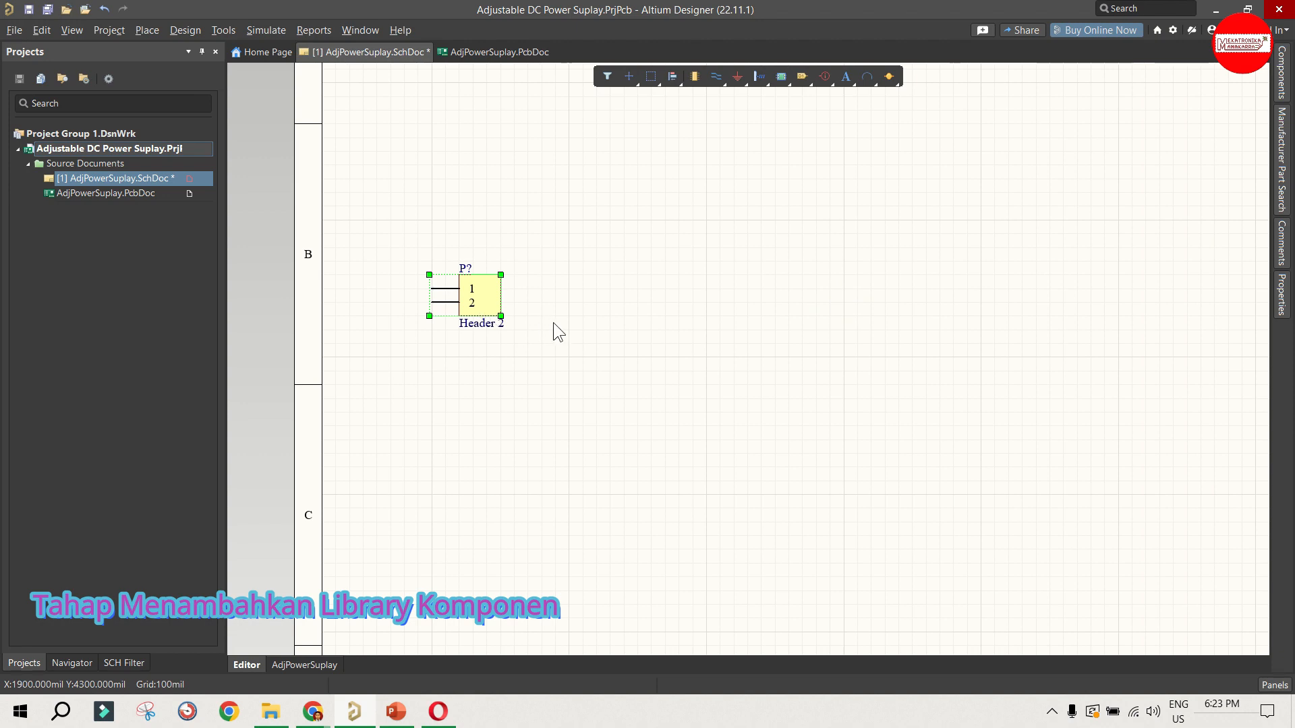
pyautogui.press('space')
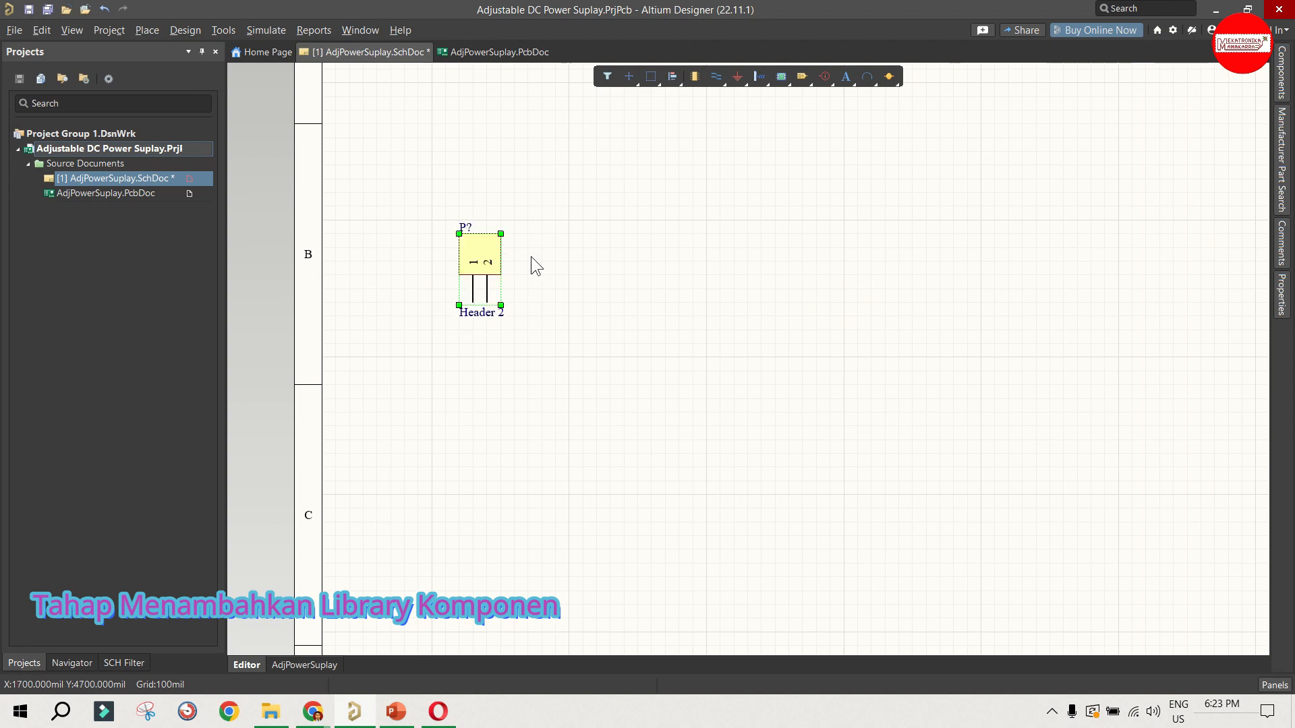
pyautogui.press('space')
pyautogui.moveTo(436, 262); pyautogui.dragTo(504, 292)
pyautogui.click(593, 262)
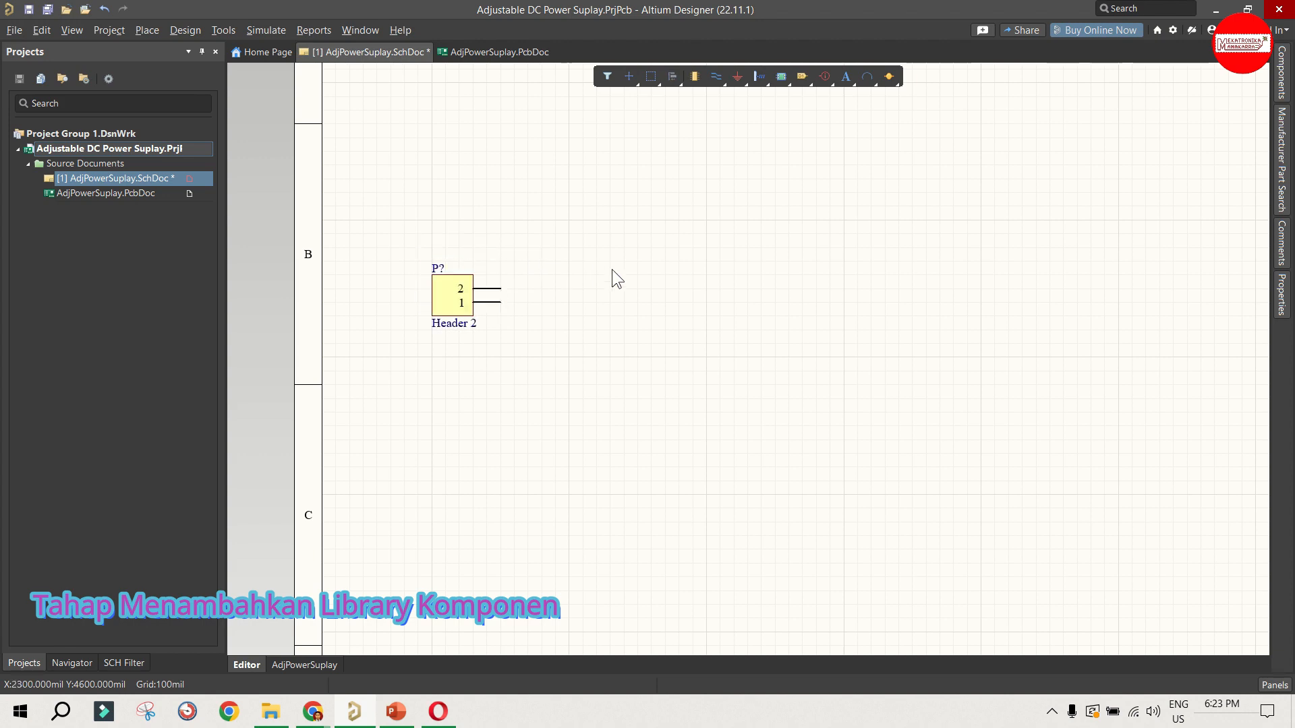
pyautogui.moveTo(378, 230); pyautogui.dragTo(524, 362)
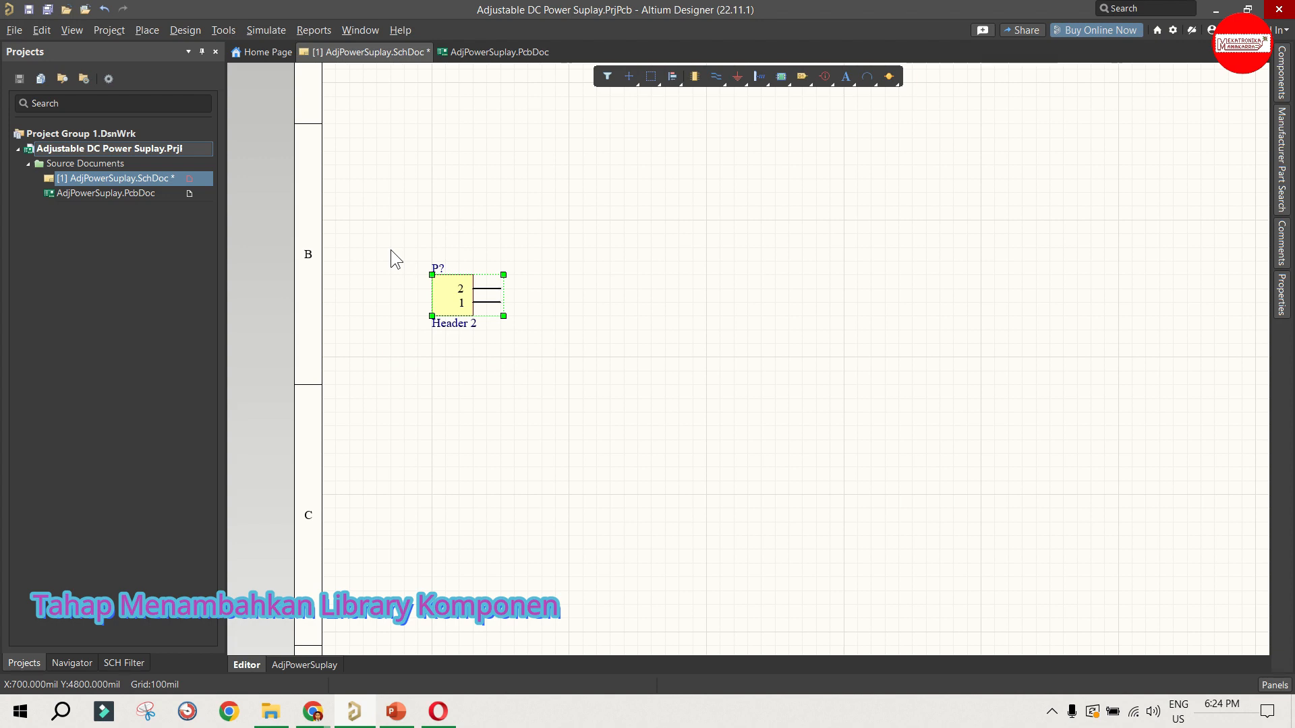
pyautogui.click(344, 258)
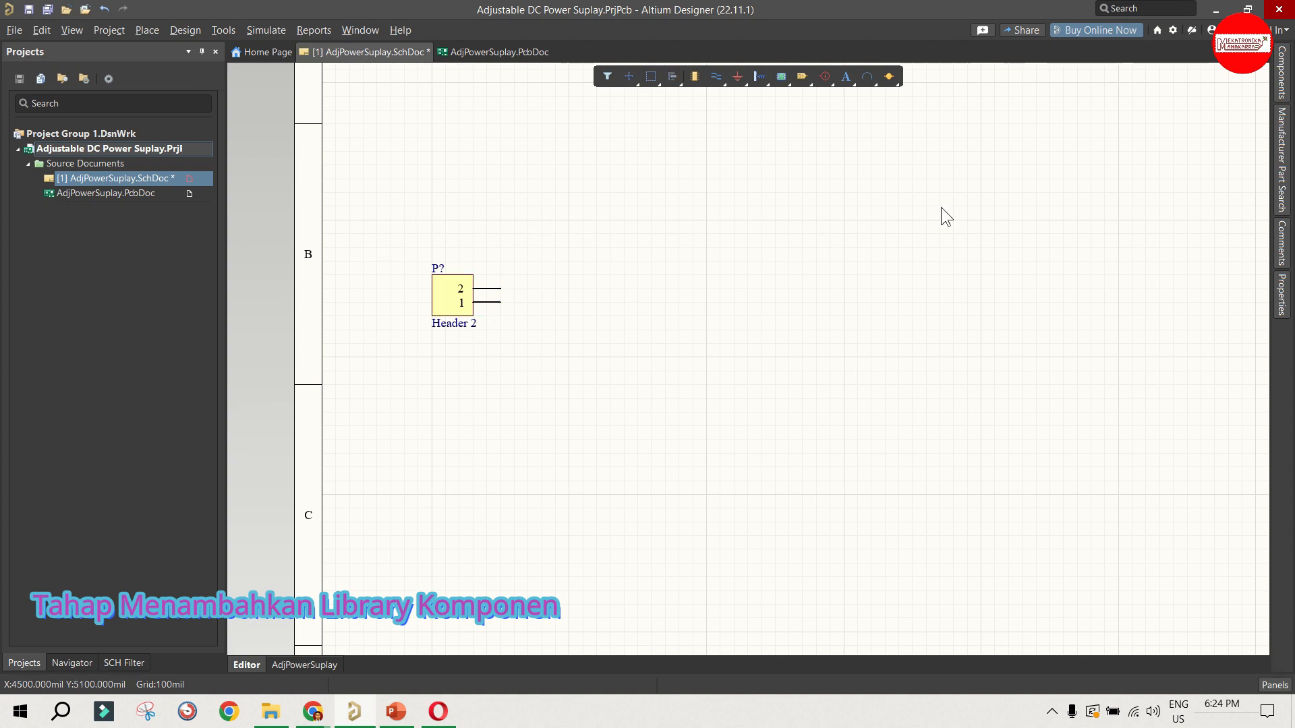
# Step: Select Diode 1N4004 in the Miscellaneous Devices.IntLib library and inspect its symbol and footprint models
pyautogui.click(1278, 67)
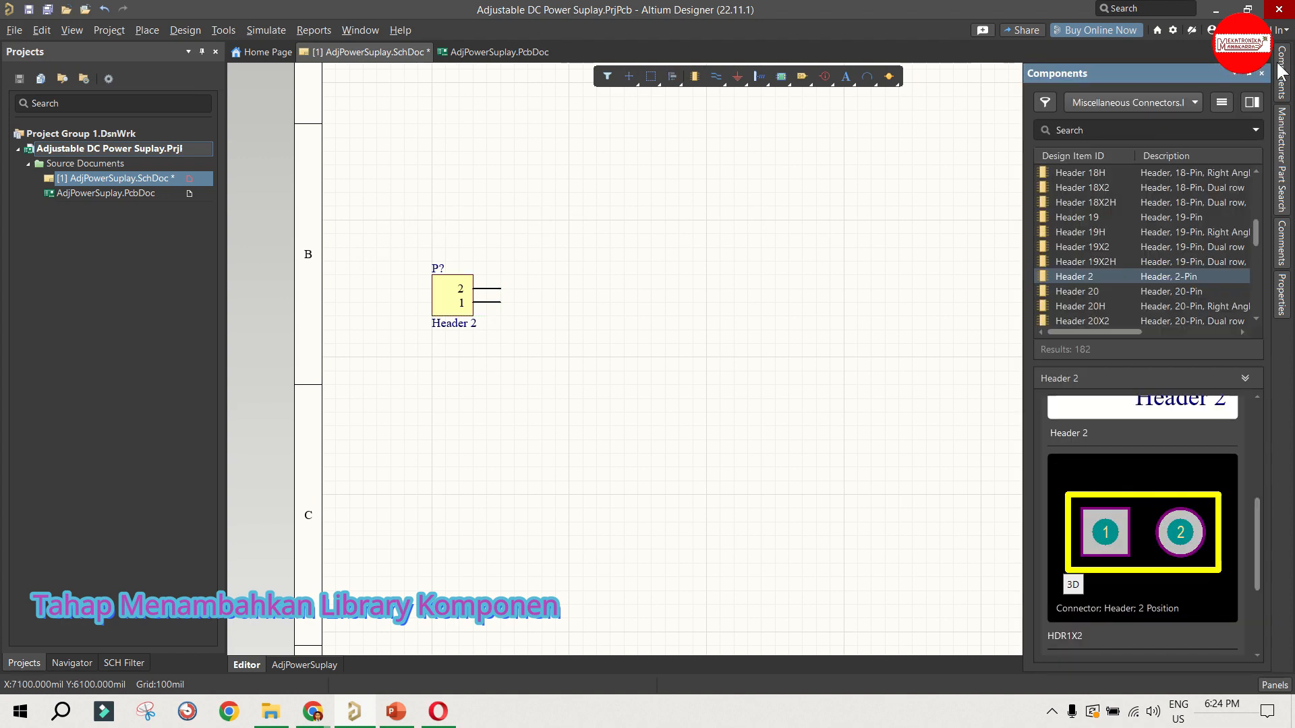
pyautogui.click(1171, 104)
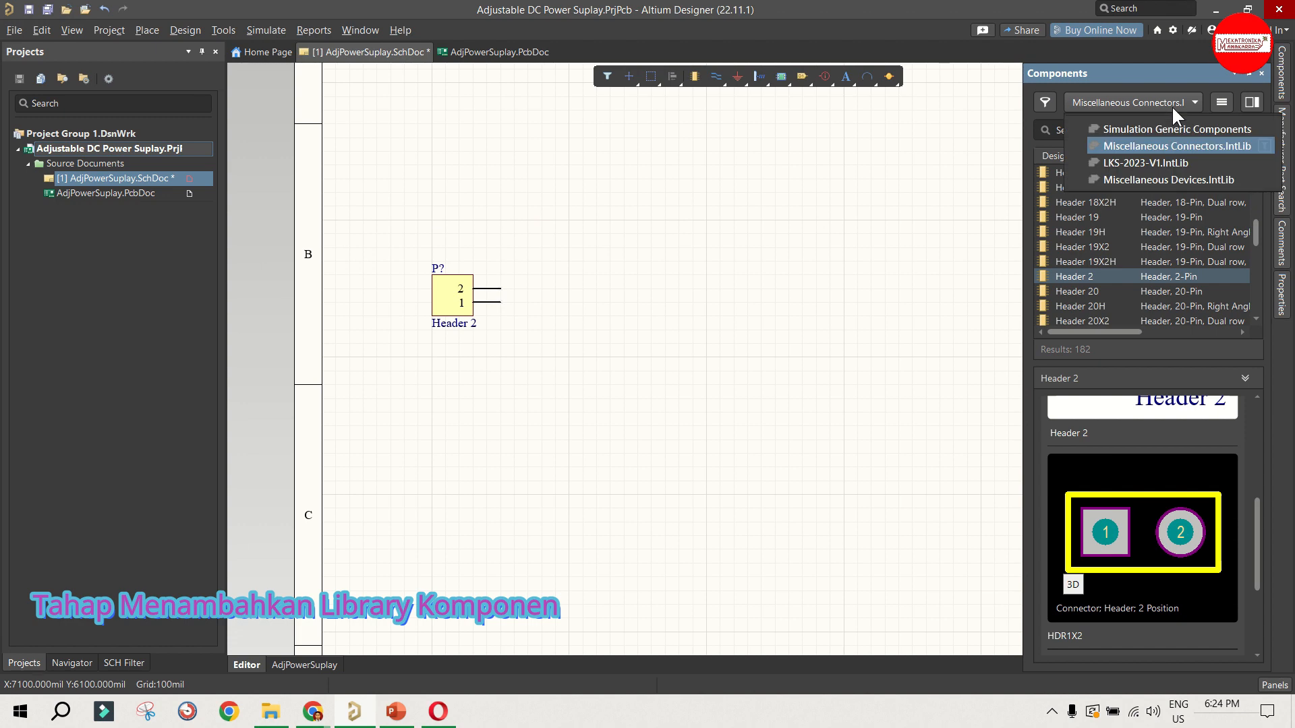
pyautogui.click(1139, 180)
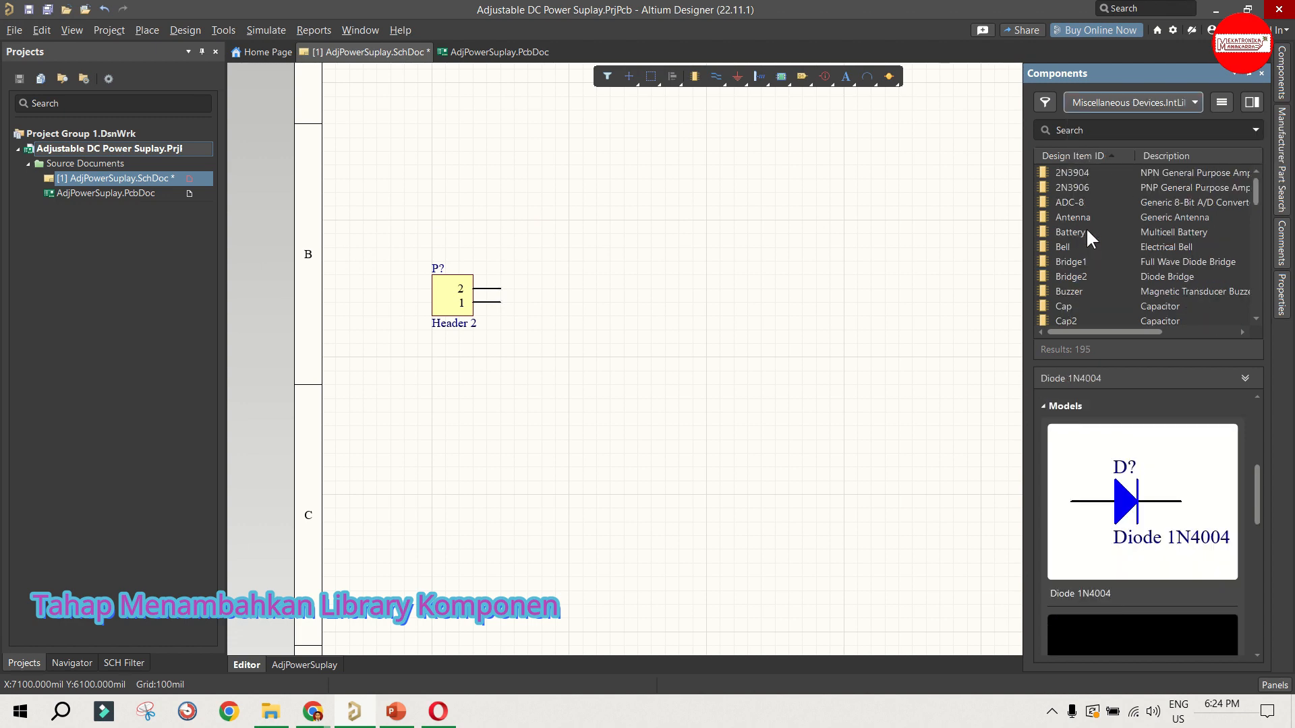
pyautogui.scroll(-8, 1086, 228)
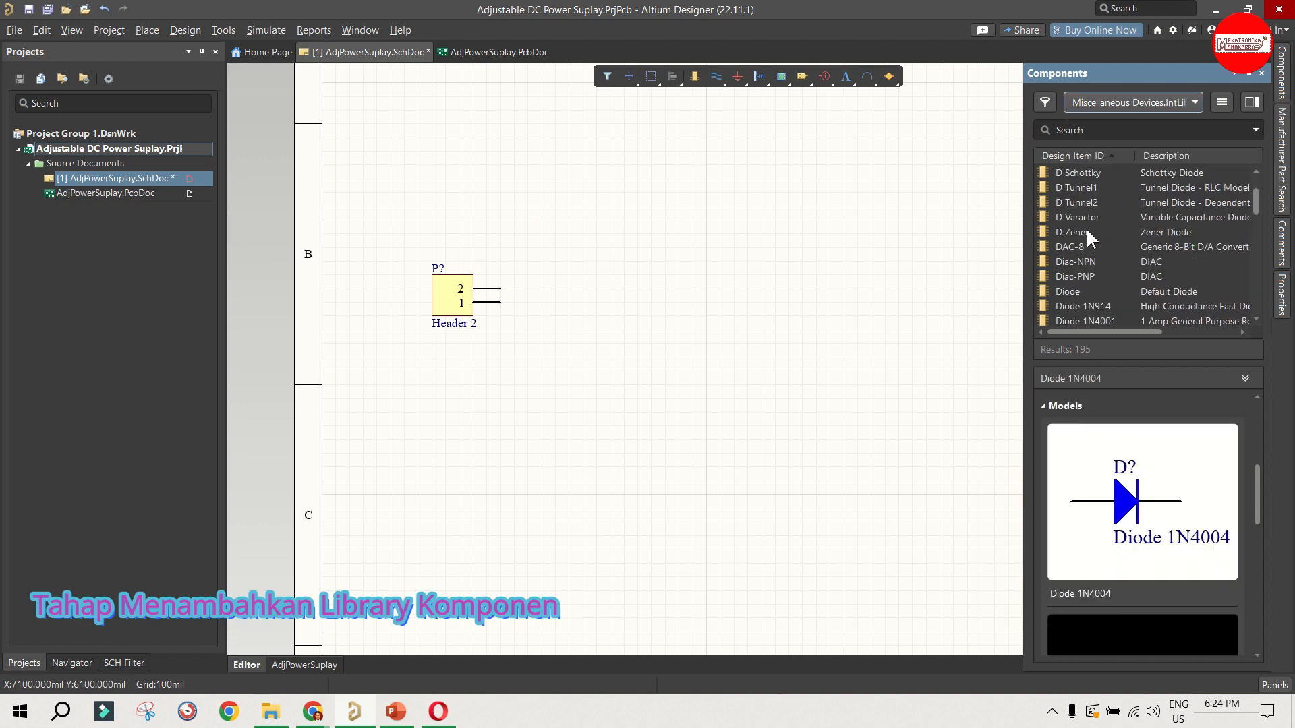
pyautogui.click(1075, 287)
pyautogui.scroll(-2, 1078, 282)
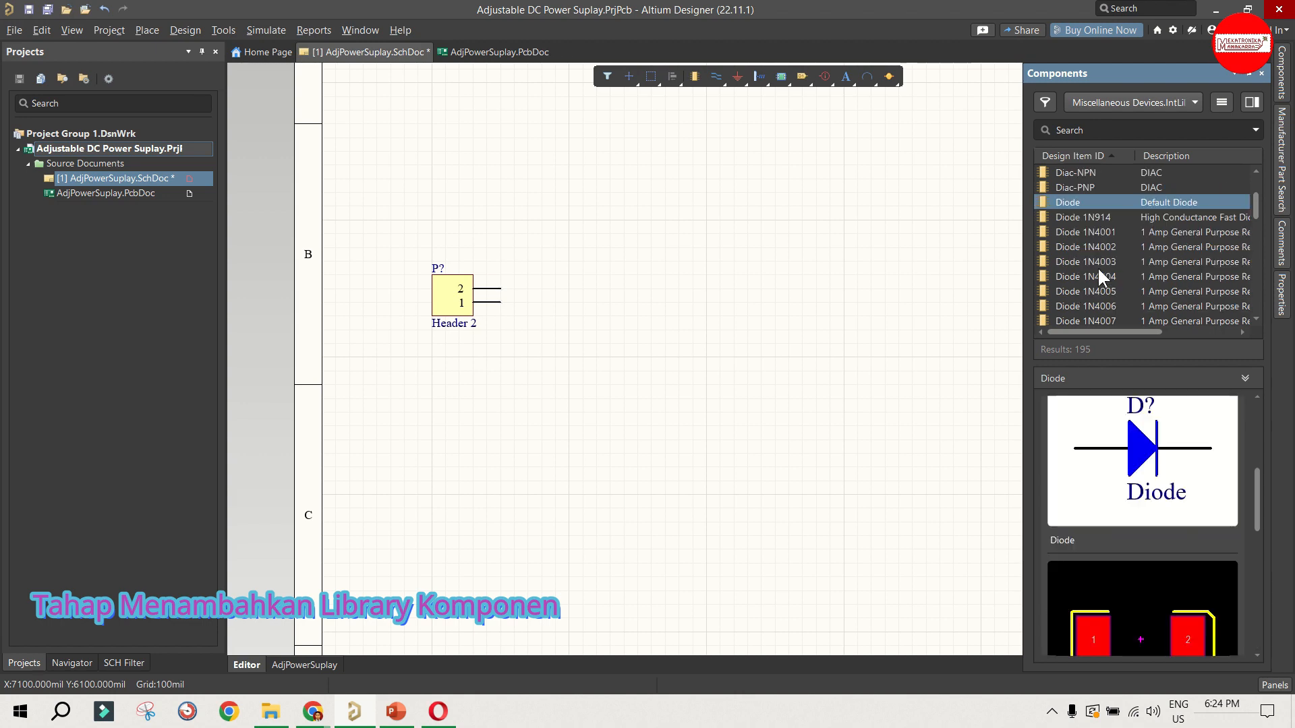
pyautogui.click(1108, 276)
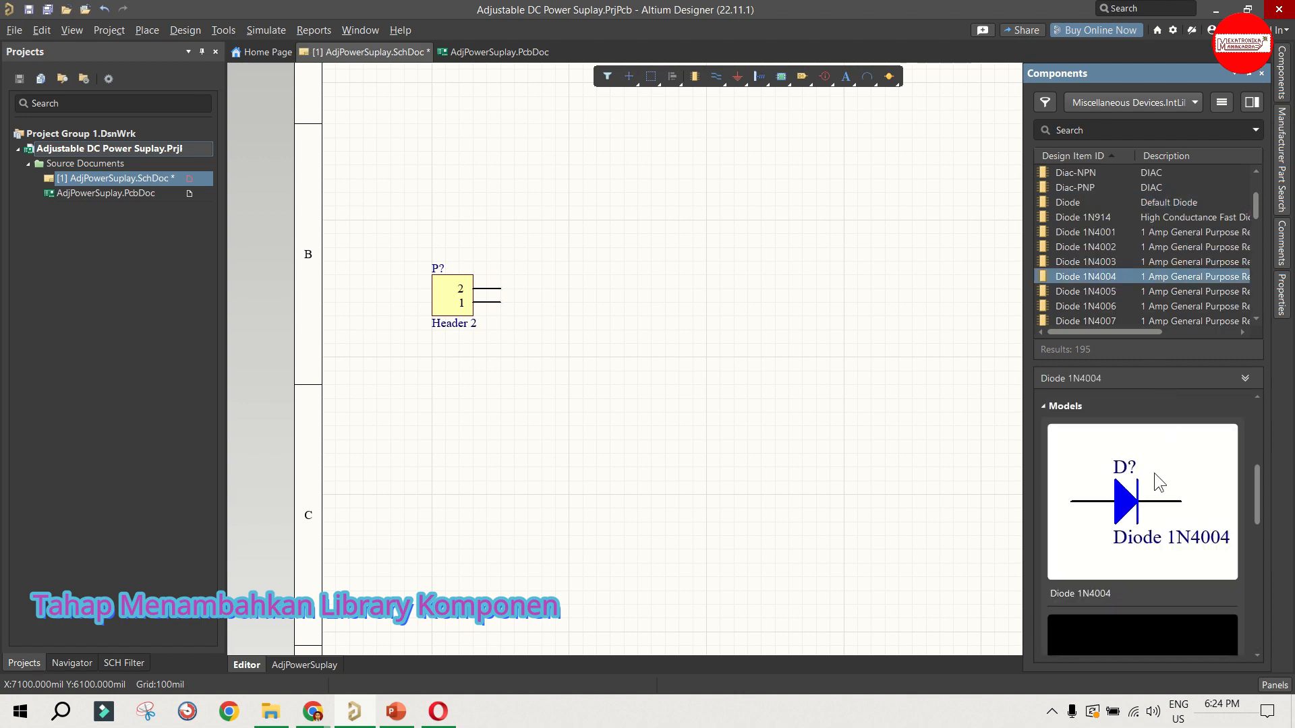
pyautogui.scroll(-2, 1155, 474)
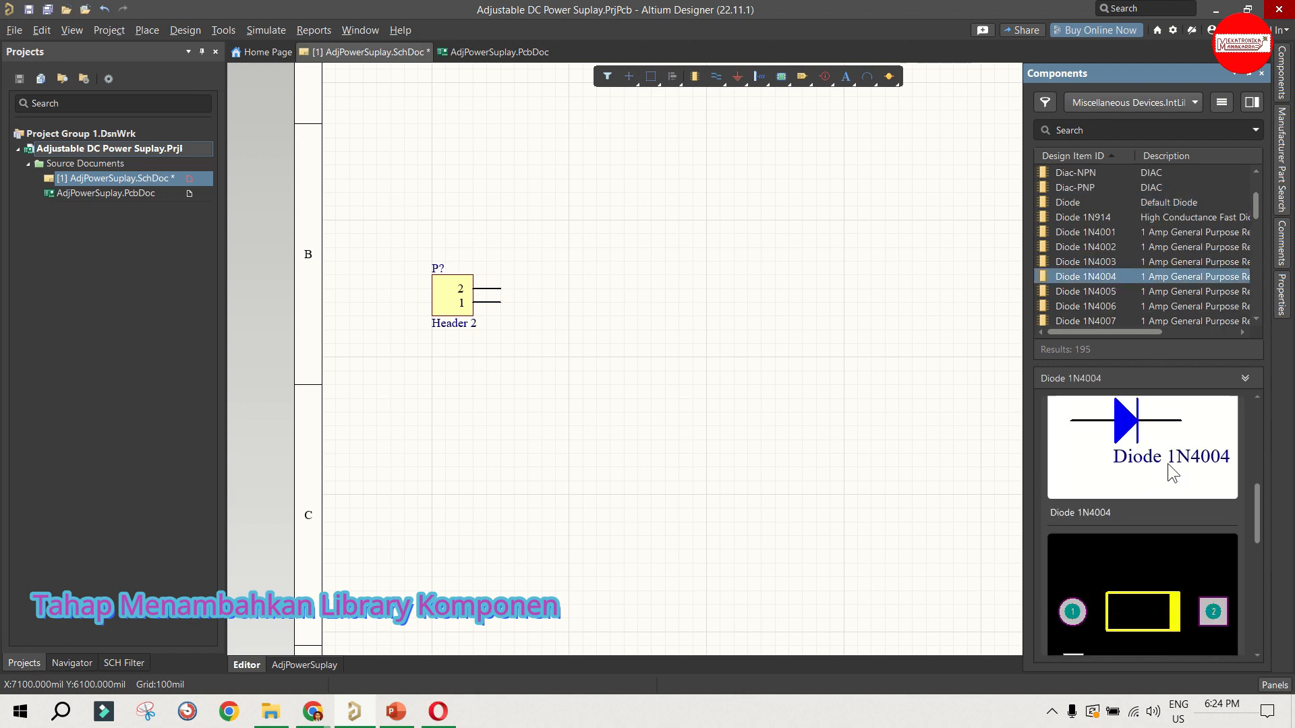
pyautogui.scroll(-1, 1144, 593)
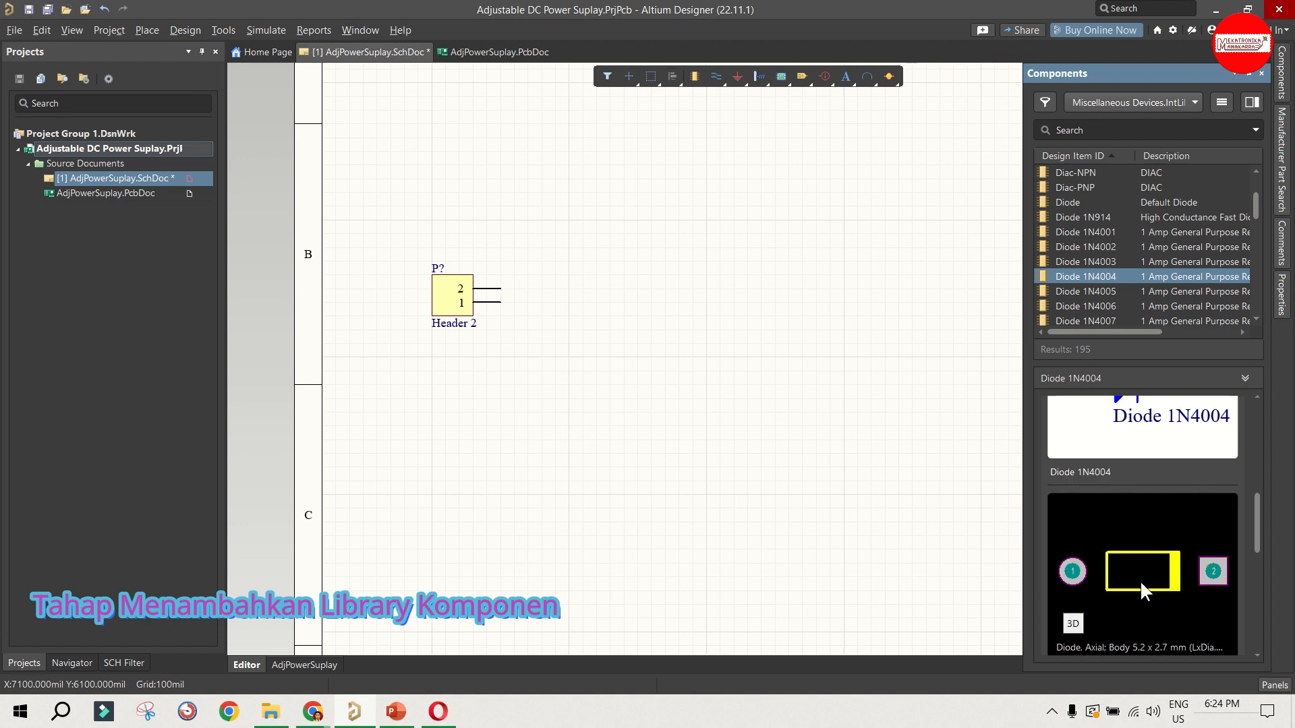
pyautogui.scroll(3, 1119, 563)
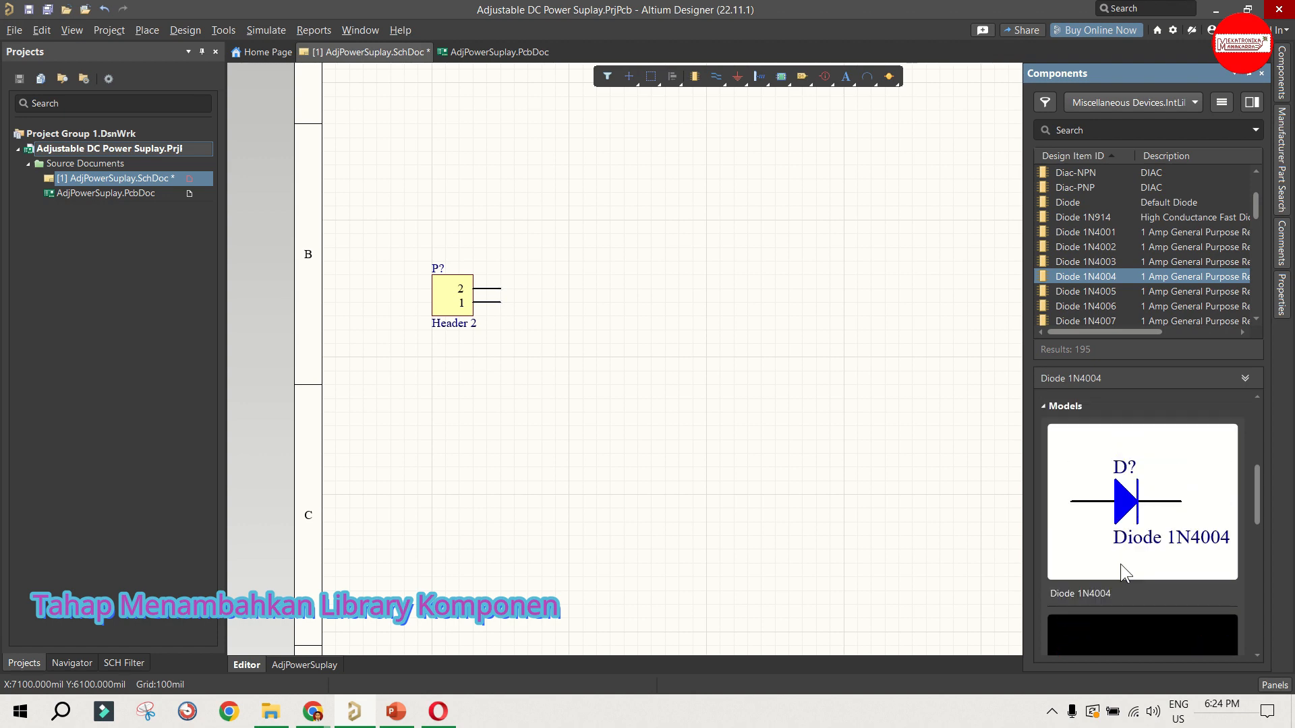
# Step: Place Diode 1N4004 above and right of Header 2, and paste three copies in a column below it
pyautogui.moveTo(1073, 273); pyautogui.dragTo(596, 182)
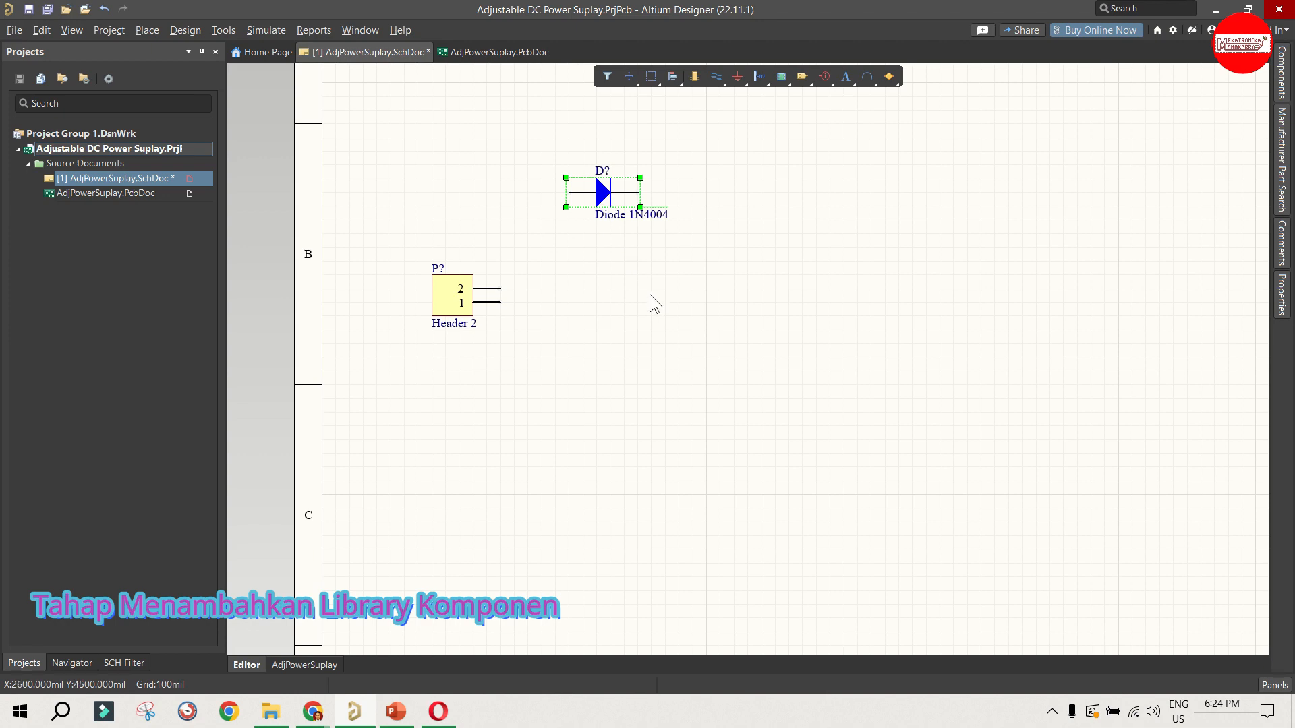
pyautogui.hotkey('ctrl', 'v')
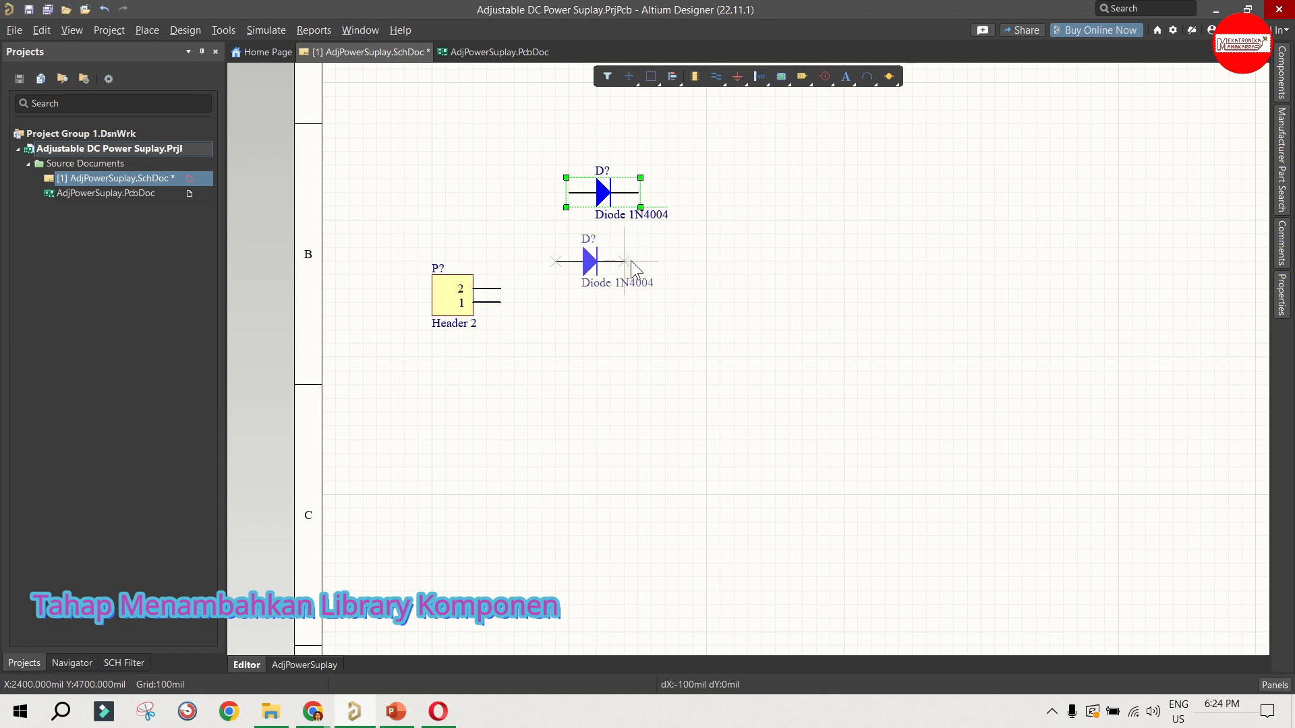
pyautogui.click(642, 264)
pyautogui.hotkey('ctrl', 'v')
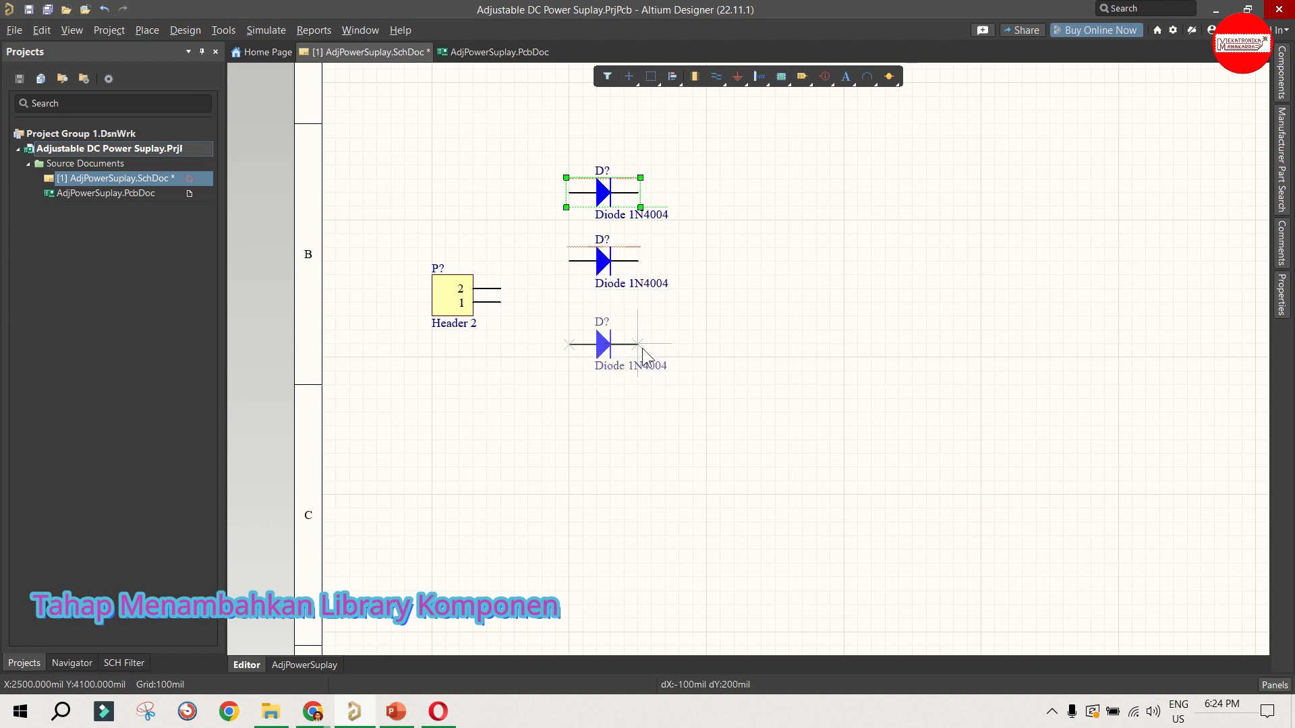
pyautogui.click(643, 349)
pyautogui.hotkey('ctrl', 'v')
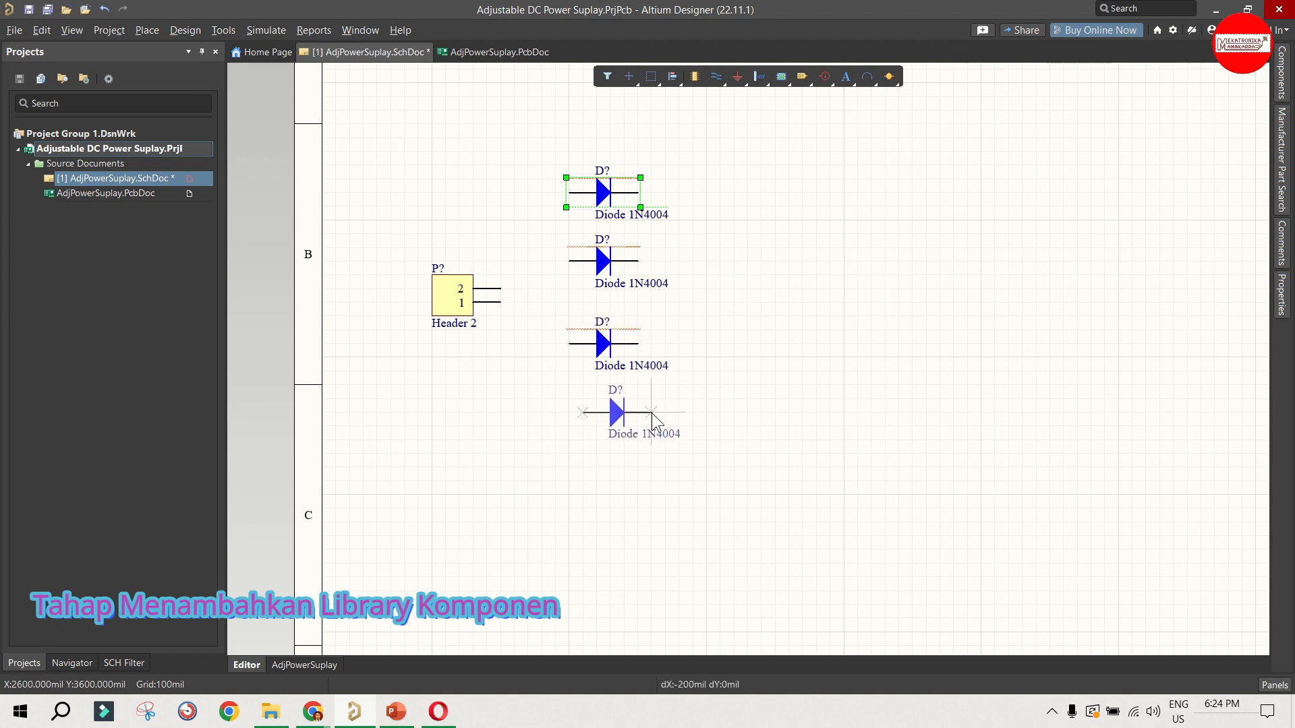
pyautogui.click(638, 412)
pyautogui.click(751, 383)
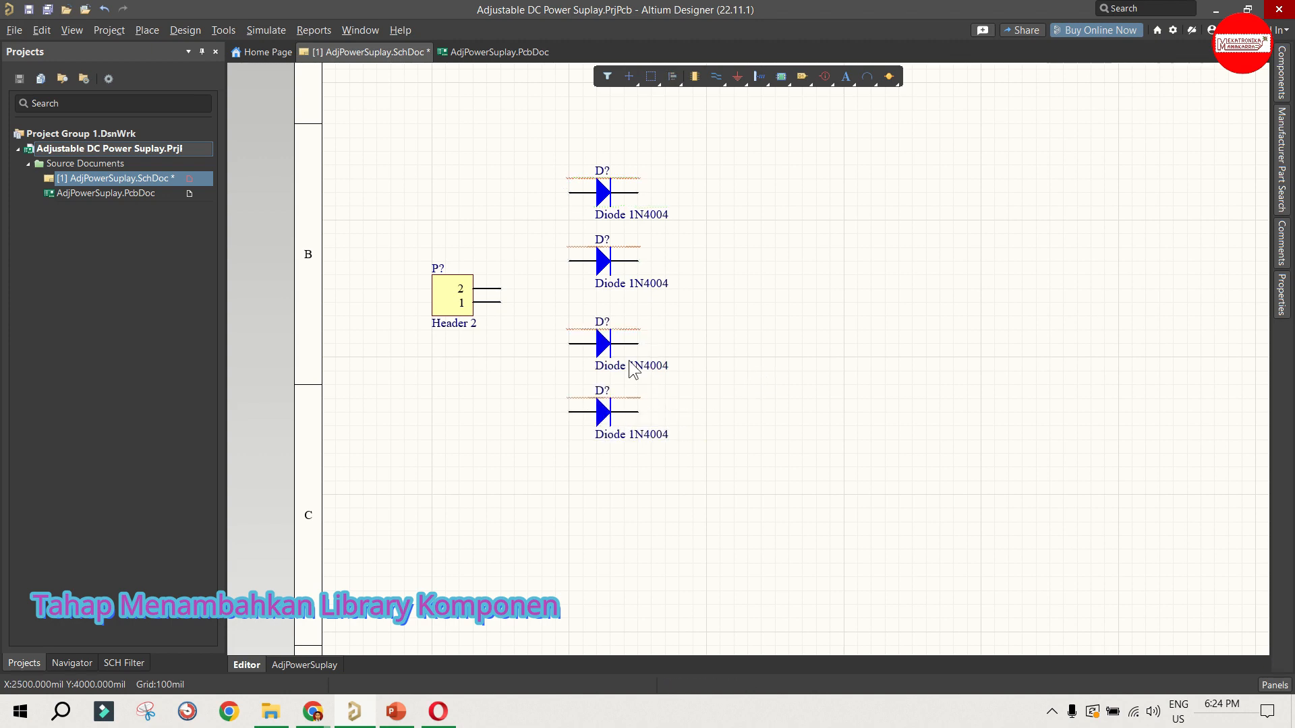
# Step: Rotate the lower two diodes 180 degrees so they point left
pyautogui.moveTo(533, 312); pyautogui.dragTo(706, 473)
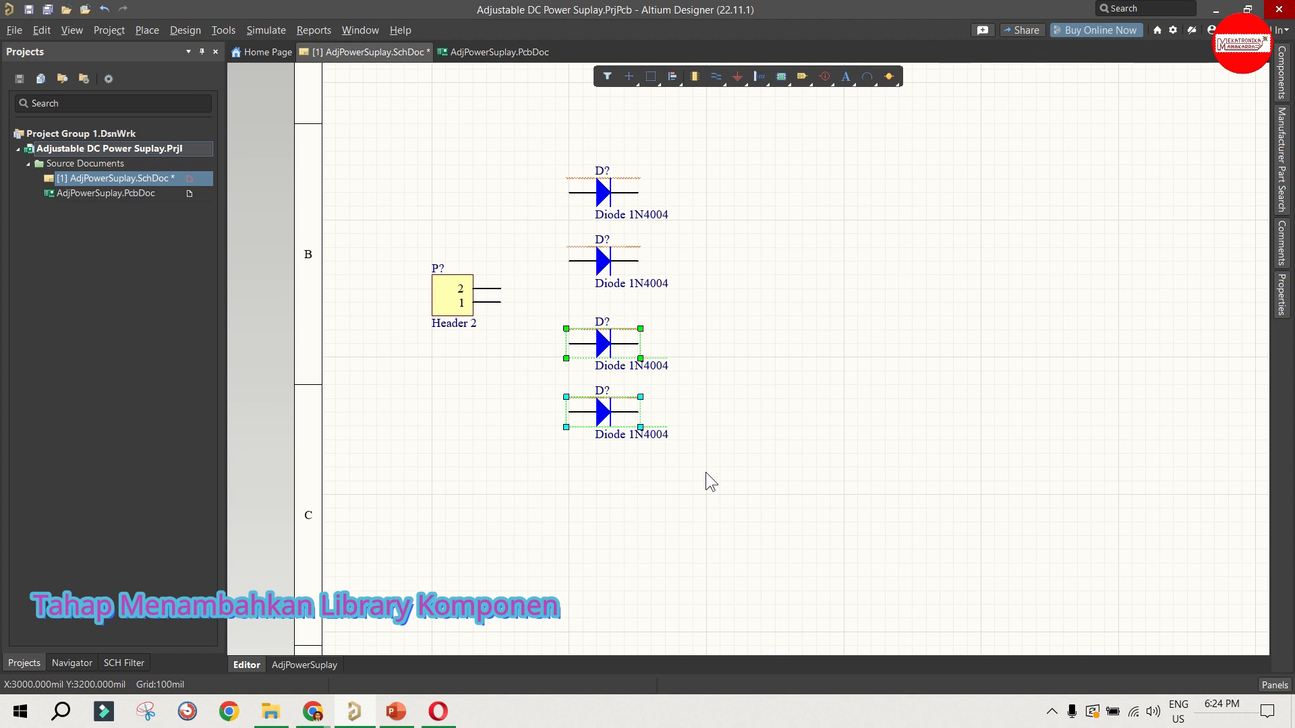
pyautogui.press('space')
pyautogui.press('space')
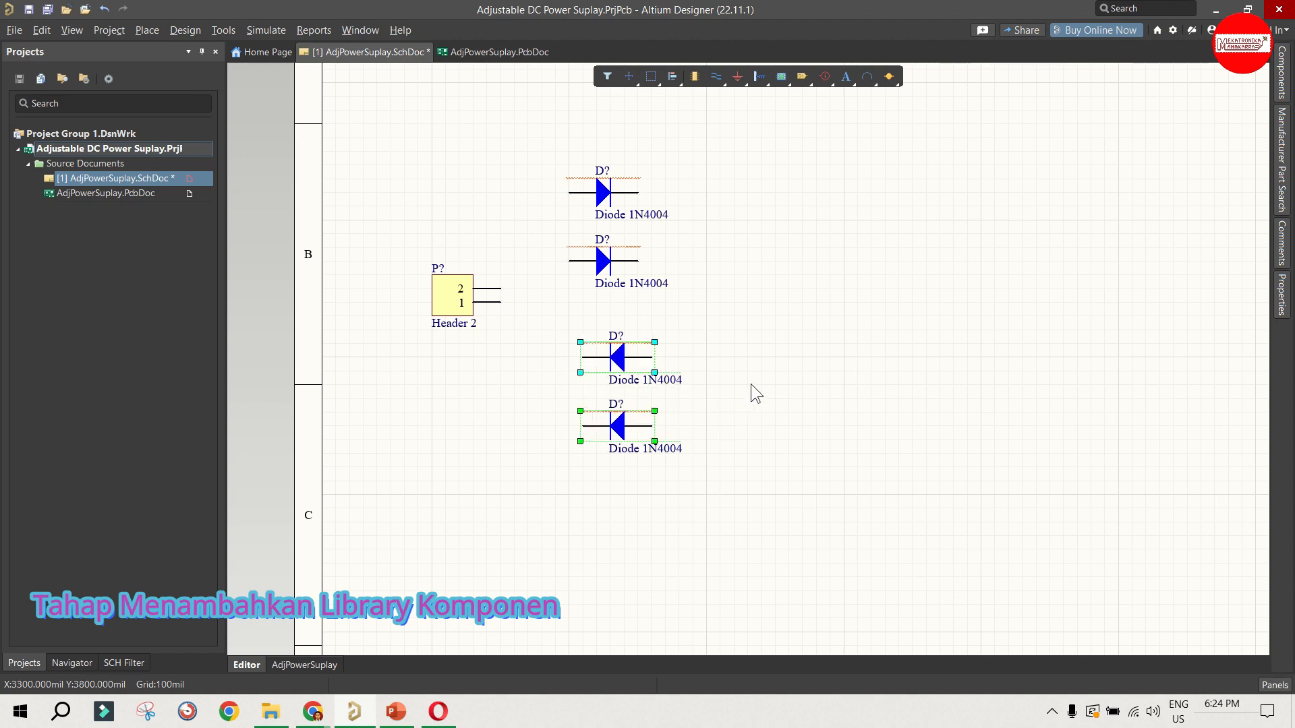
pyautogui.click(751, 382)
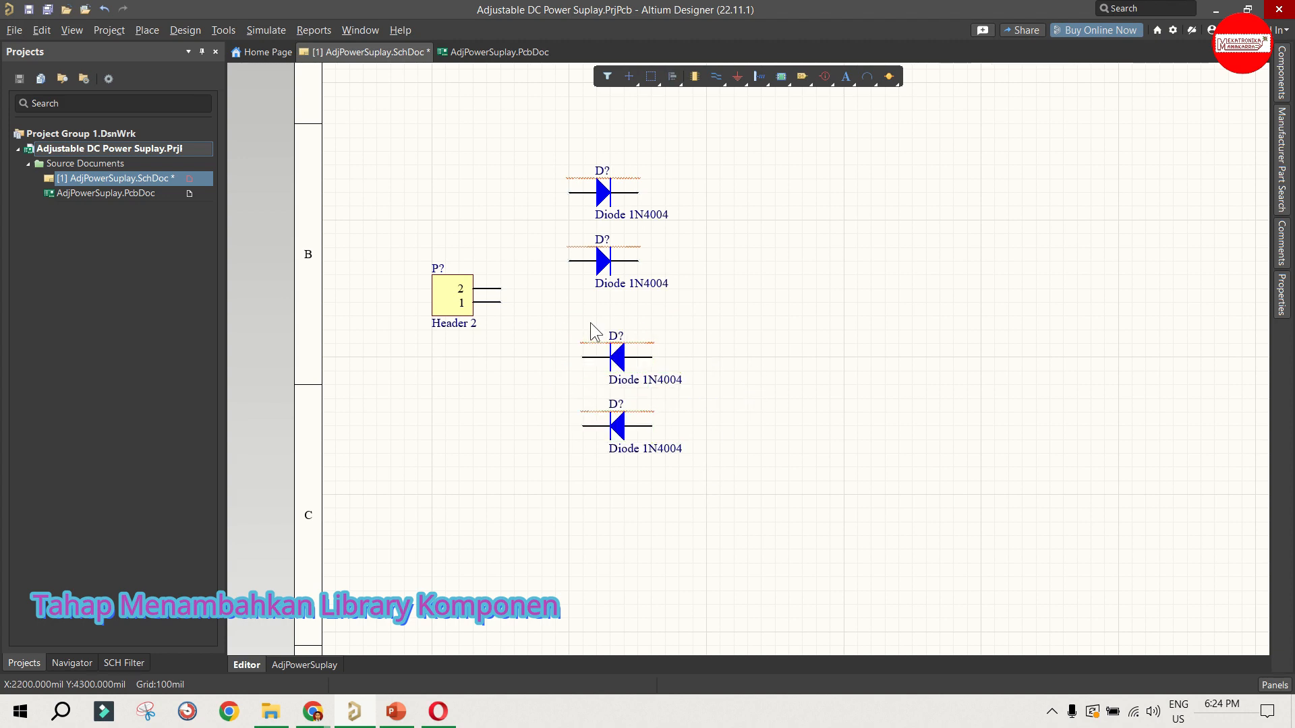
pyautogui.moveTo(547, 315); pyautogui.dragTo(714, 472)
pyautogui.click(835, 386)
# Step: Examine the symbol and footprint models of Cap2, Cap Pol1, Cap Pol2 and Cap Pol3 in the Miscellaneous Devices library
pyautogui.click(1281, 80)
pyautogui.scroll(7, 1136, 209)
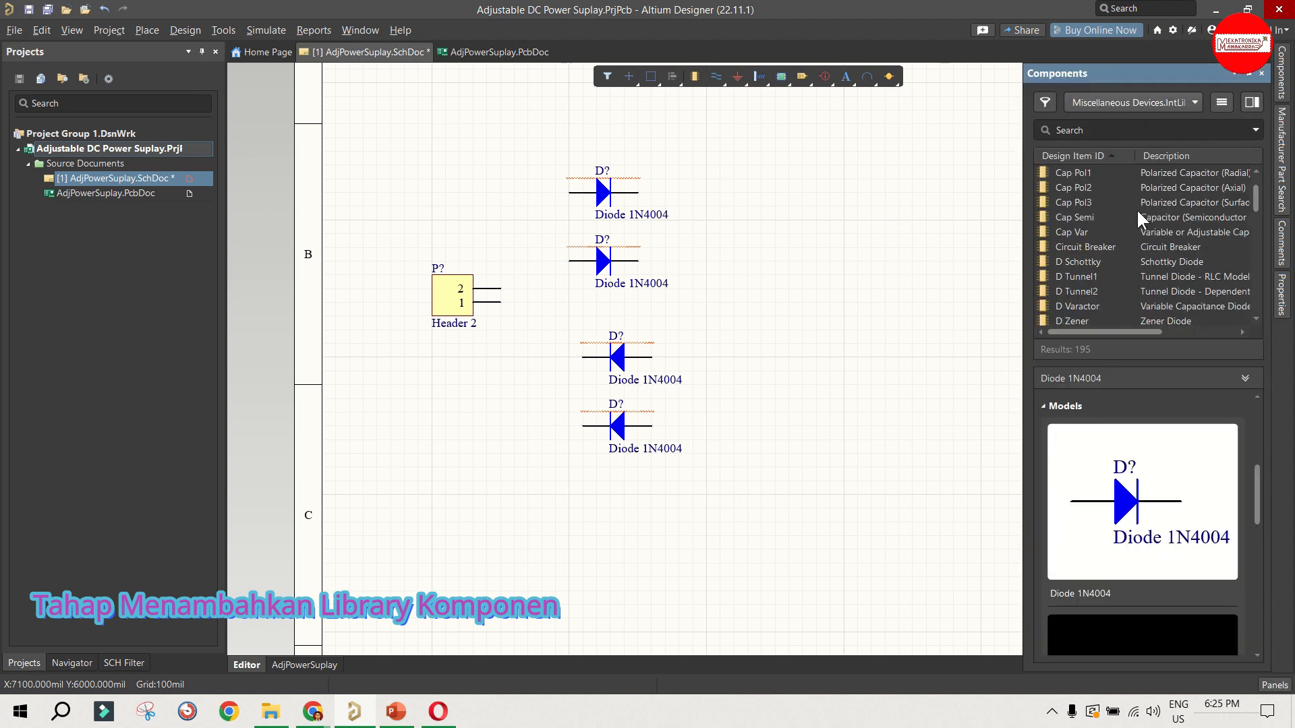
pyautogui.scroll(-2, 1135, 208)
pyautogui.click(1115, 217)
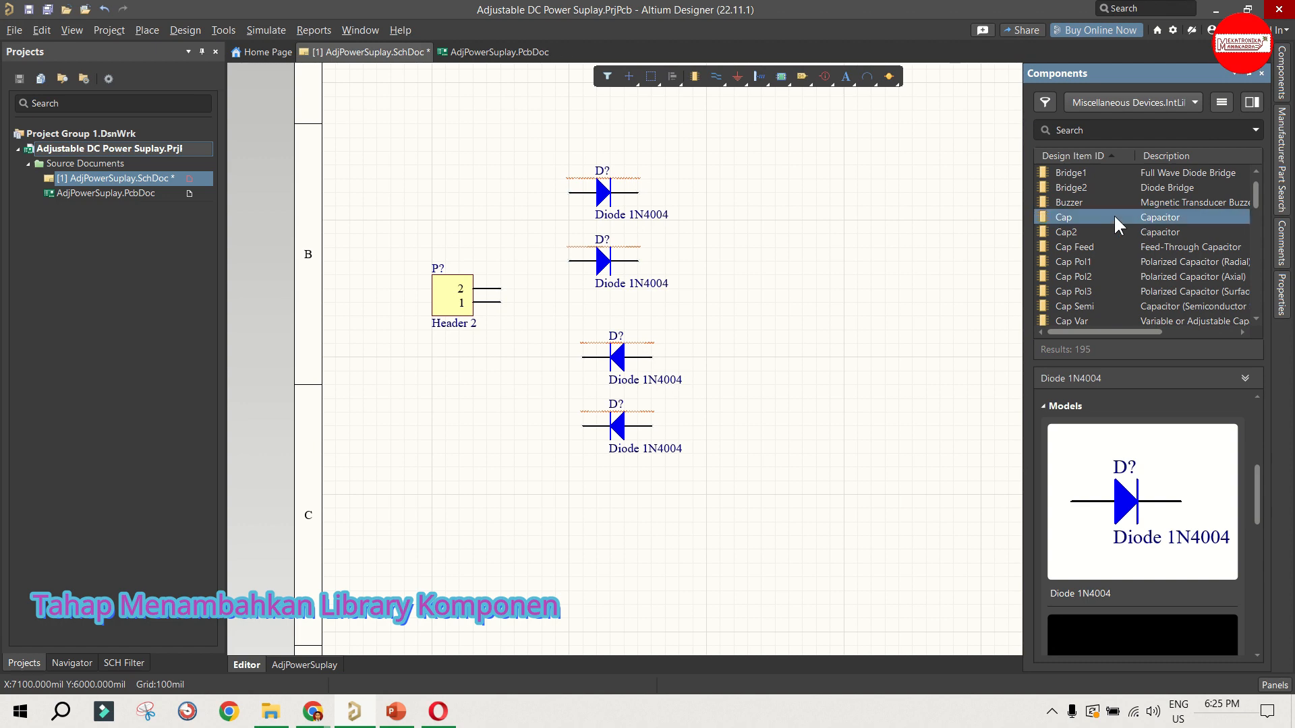
pyautogui.click(1113, 231)
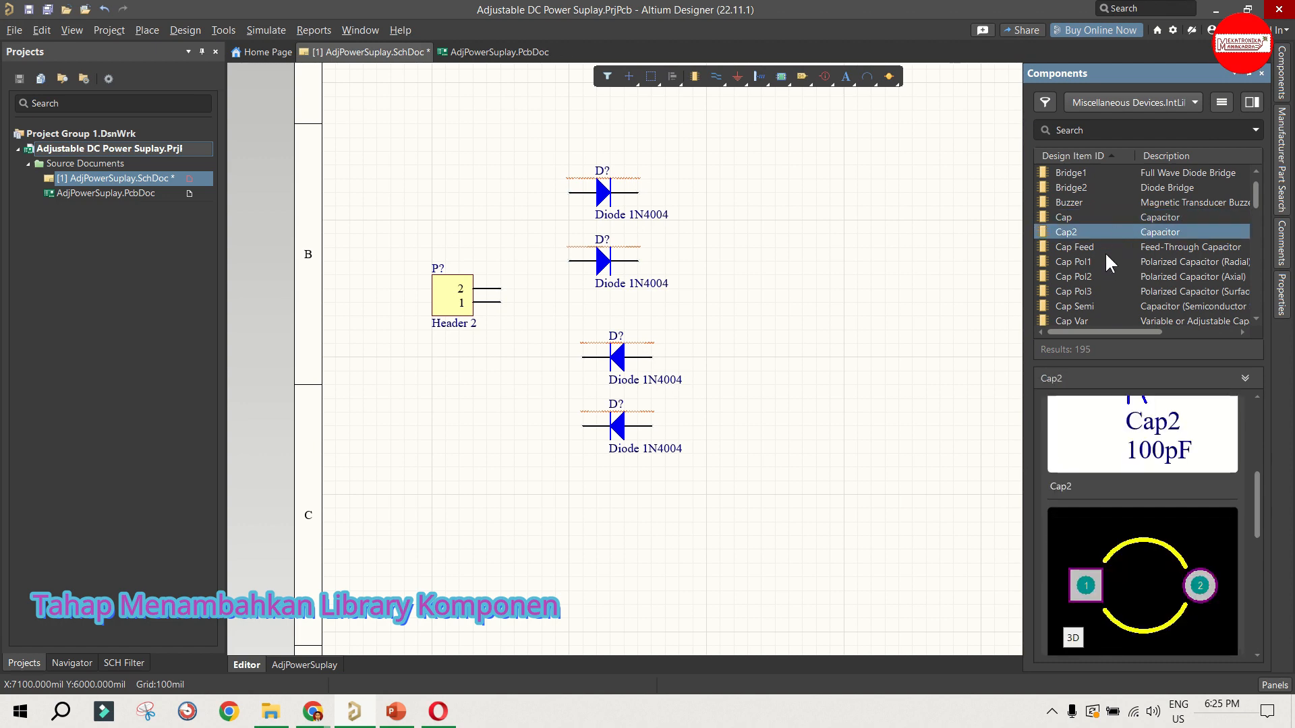
pyautogui.click(1104, 261)
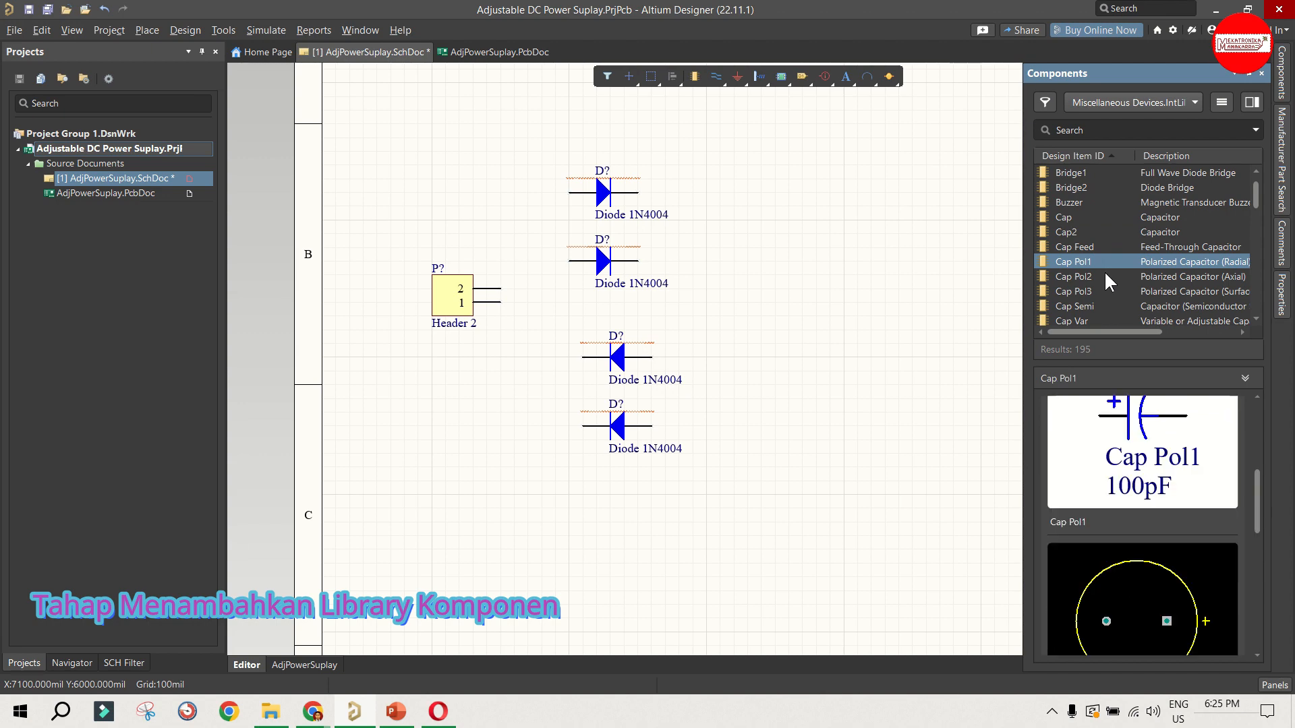
pyautogui.click(1105, 276)
pyautogui.click(1099, 290)
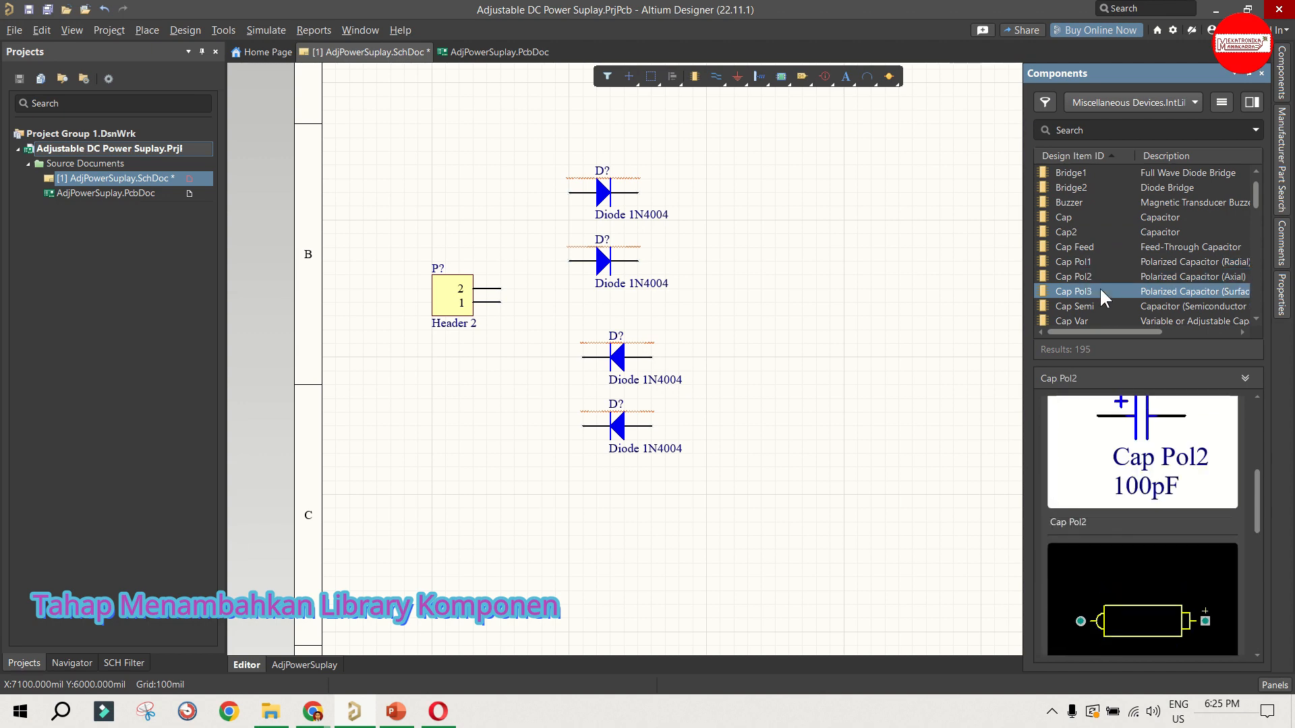
pyautogui.click(1099, 272)
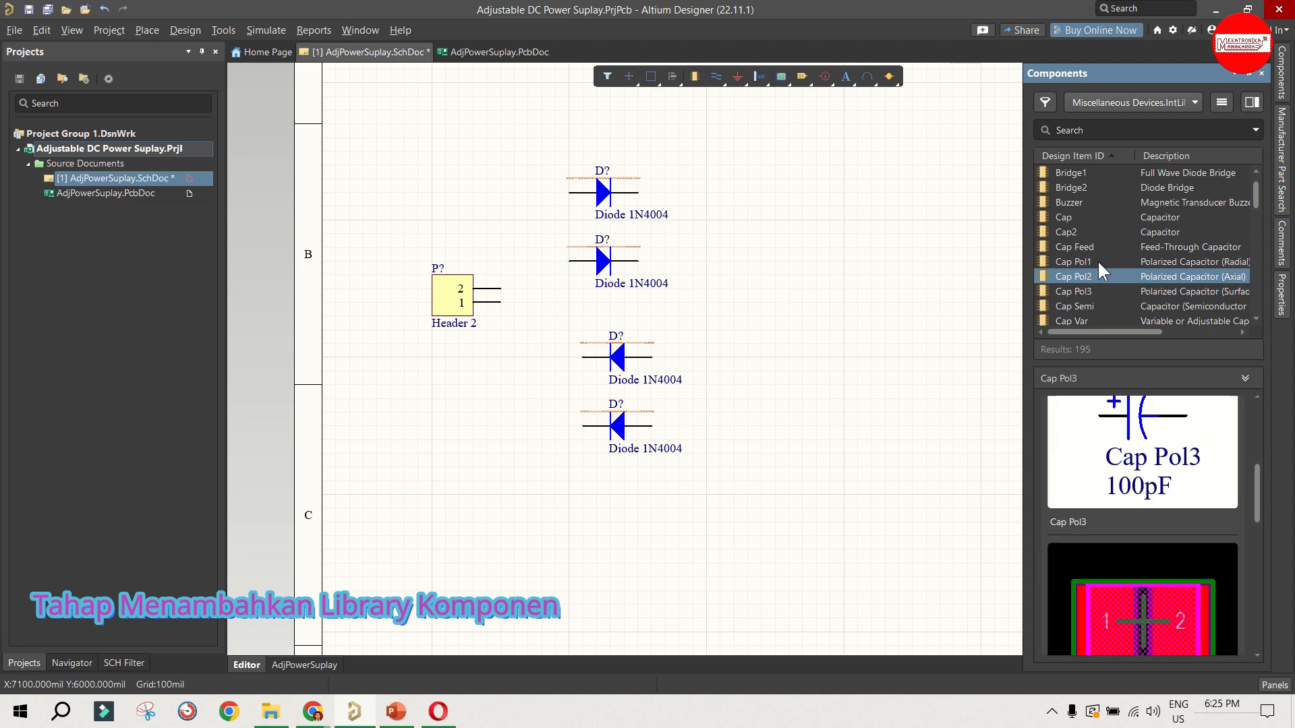
pyautogui.click(1098, 261)
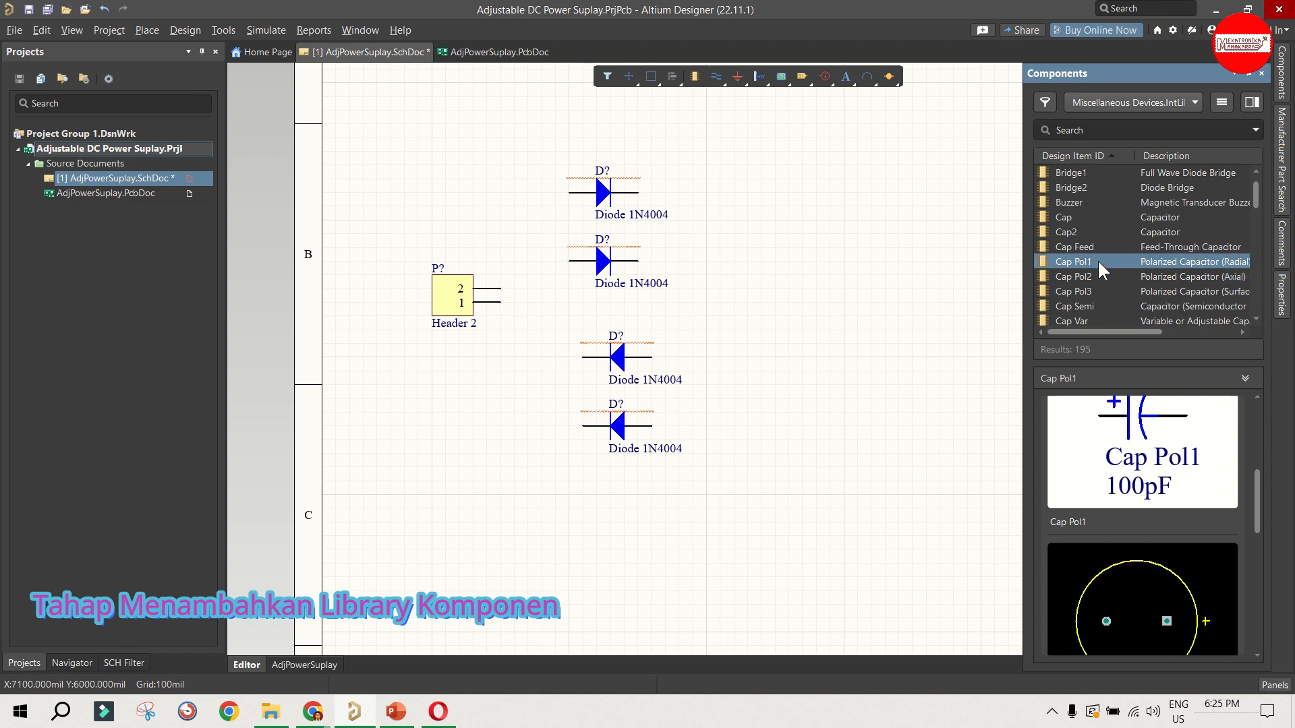
pyautogui.scroll(-4, 1135, 458)
pyautogui.scroll(1, 1134, 464)
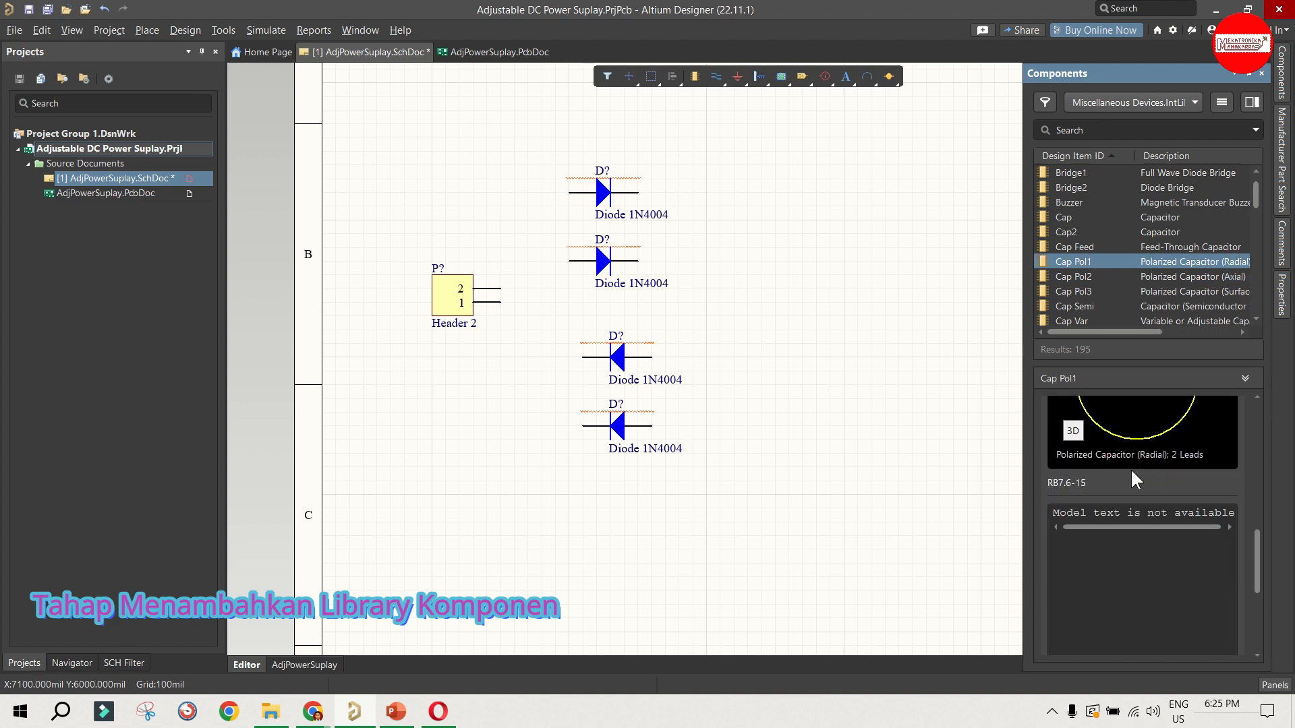
pyautogui.scroll(3, 1119, 459)
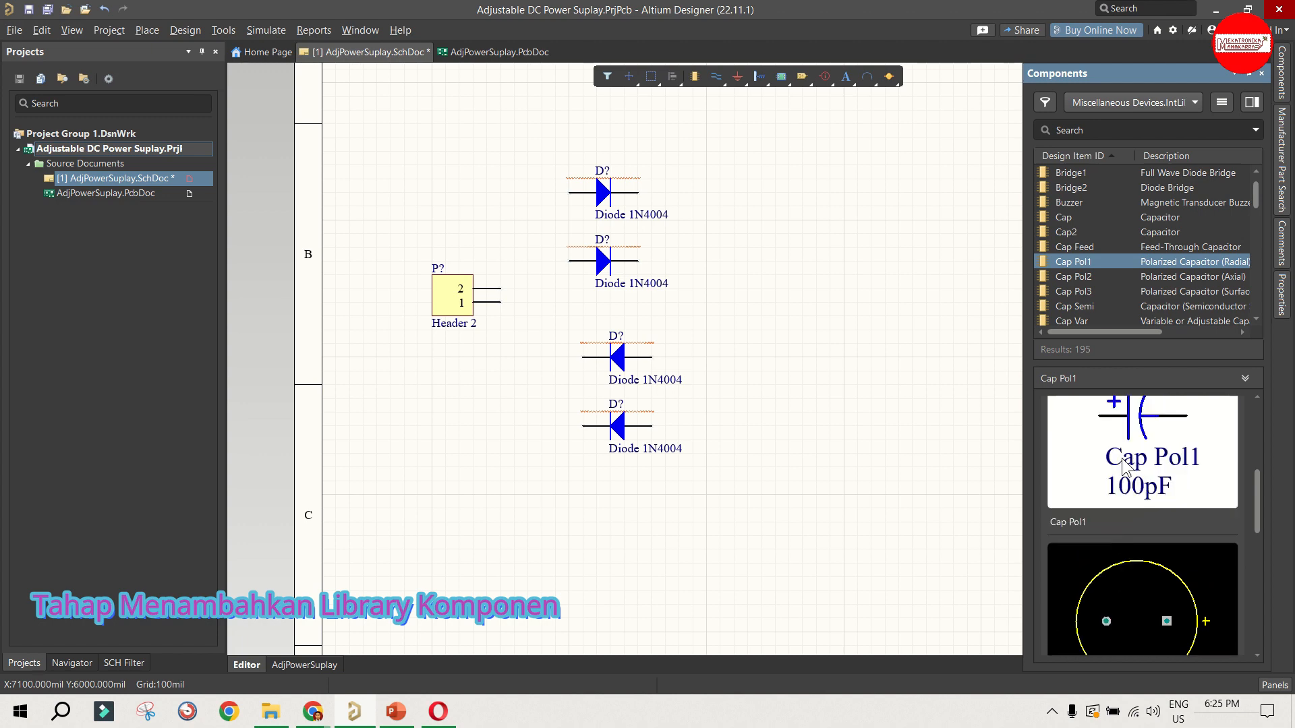
# Step: Place capacitor Cap2 from the Miscellaneous Devices library upright to the right of the upper diodes
pyautogui.click(1083, 234)
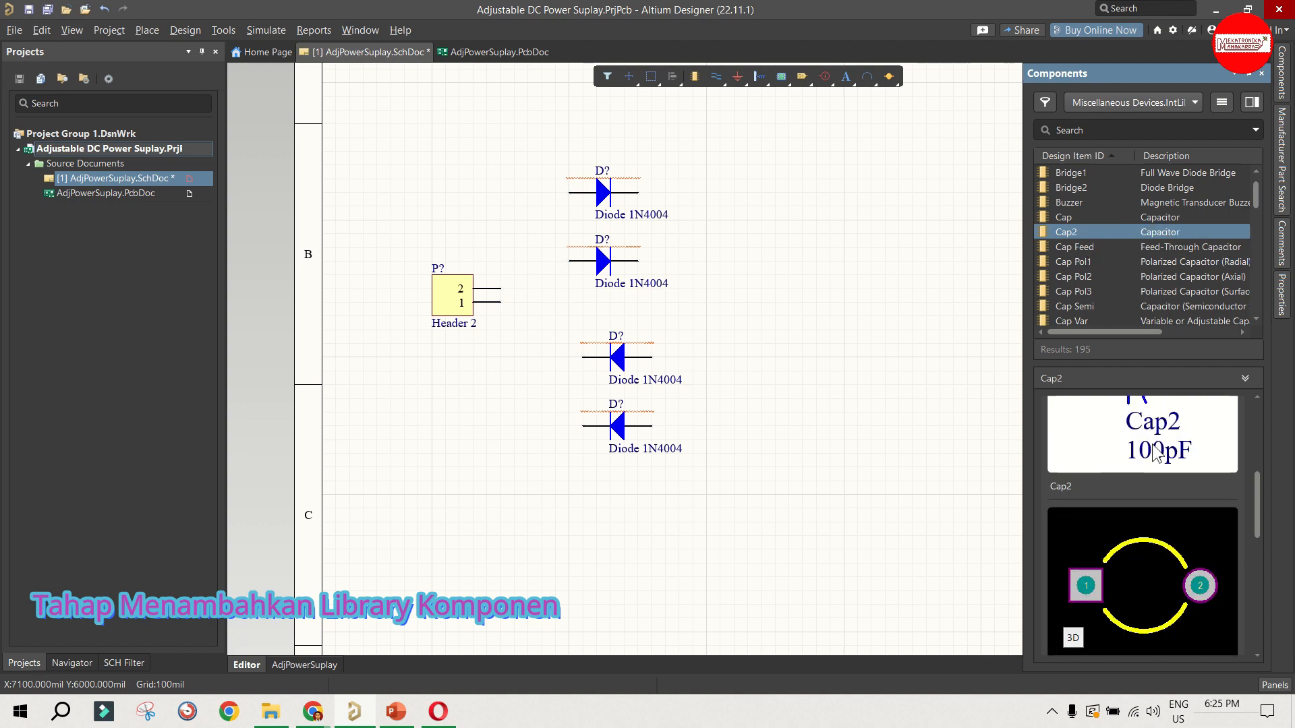
pyautogui.scroll(-4, 1139, 551)
pyautogui.scroll(4, 1108, 563)
pyautogui.scroll(-6, 1072, 280)
pyautogui.scroll(6, 1072, 280)
pyautogui.moveTo(1068, 231); pyautogui.dragTo(816, 264)
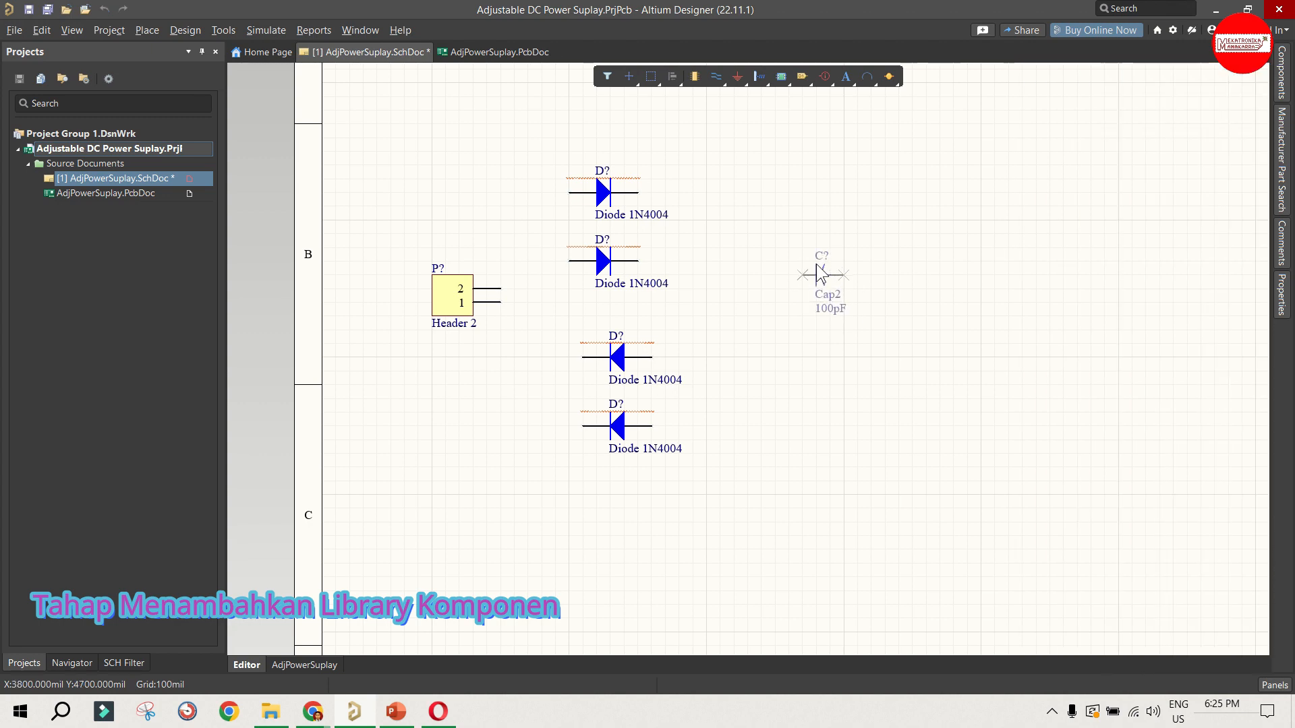
pyautogui.press('space')
pyautogui.press('space')
pyautogui.press('space')
pyautogui.moveTo(816, 263); pyautogui.dragTo(847, 247)
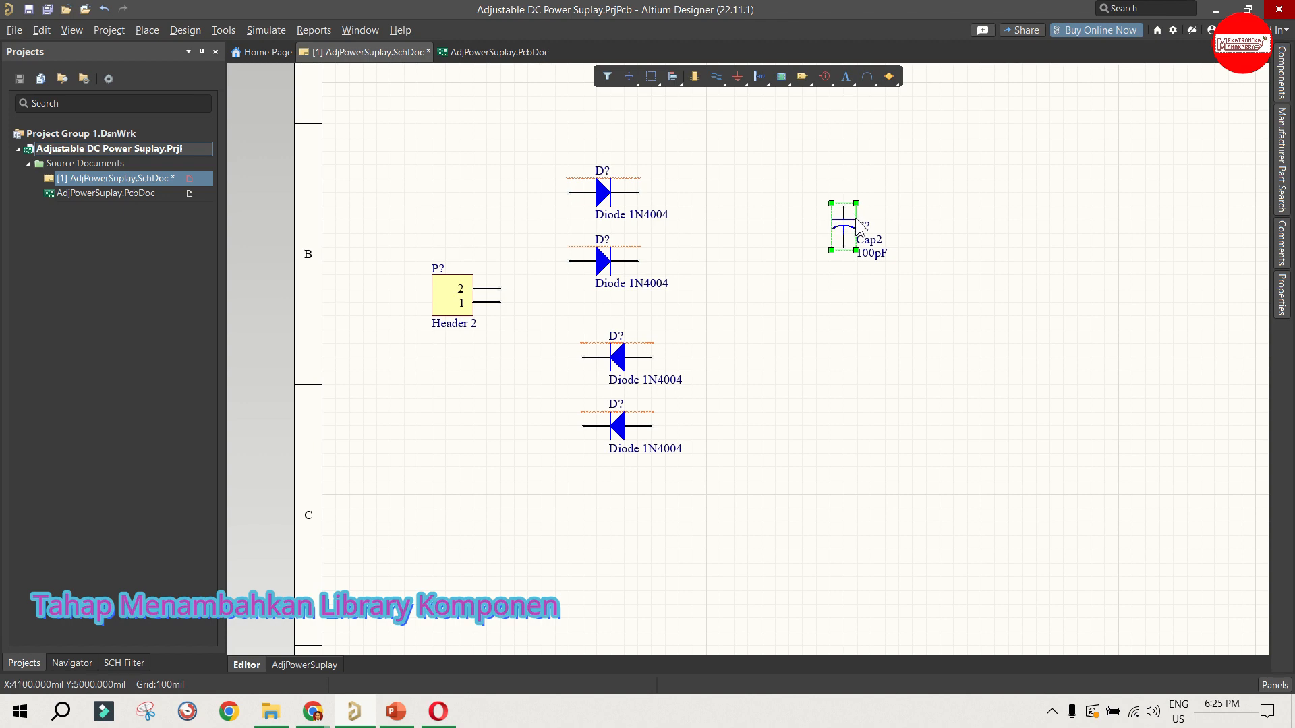
pyautogui.click(899, 220)
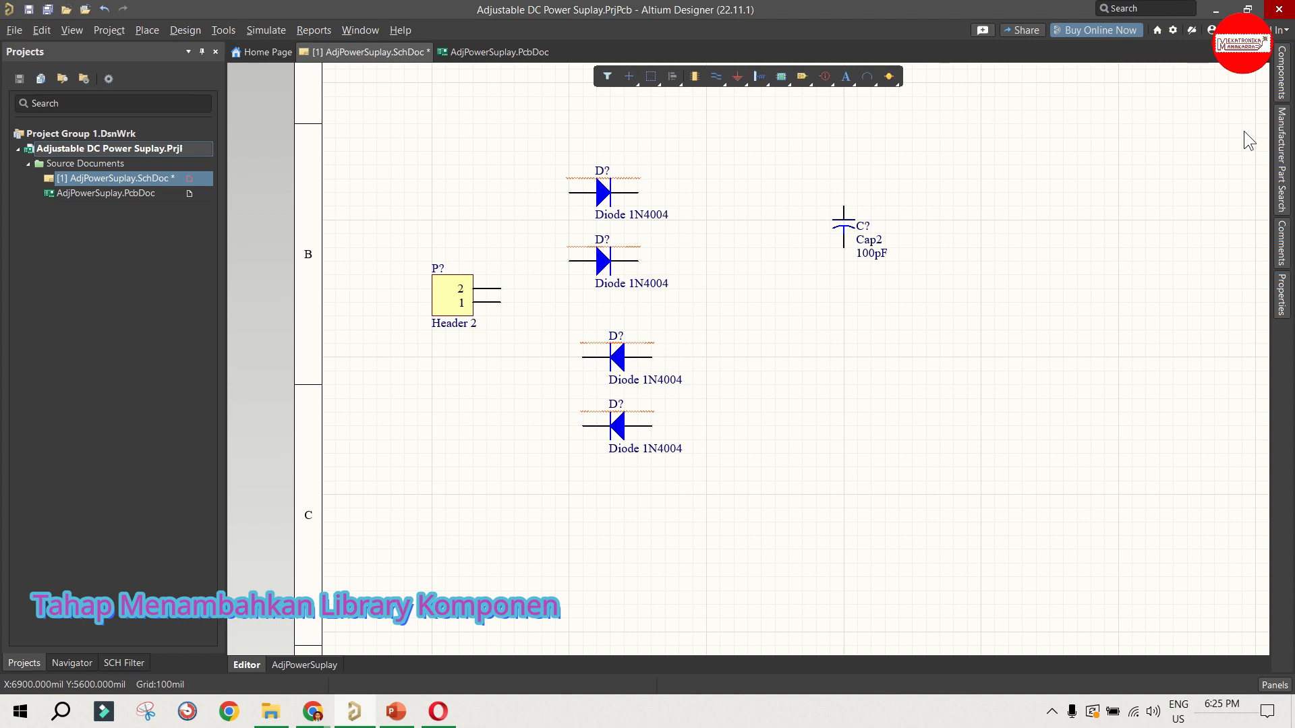
pyautogui.click(872, 257)
# Step: Compare the semiconductor and polarized capacitor models and place the radial Cap Pol1 below Cap2
pyautogui.click(1280, 86)
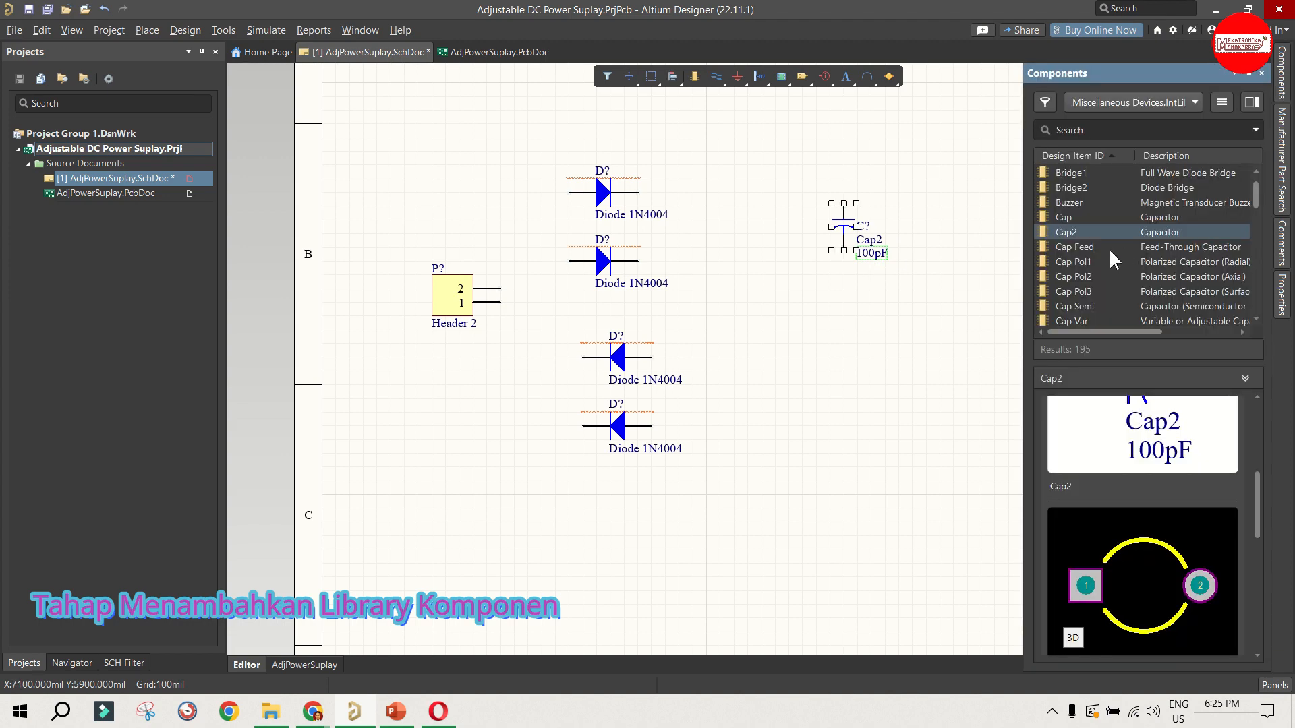
pyautogui.click(1090, 272)
pyautogui.click(1085, 297)
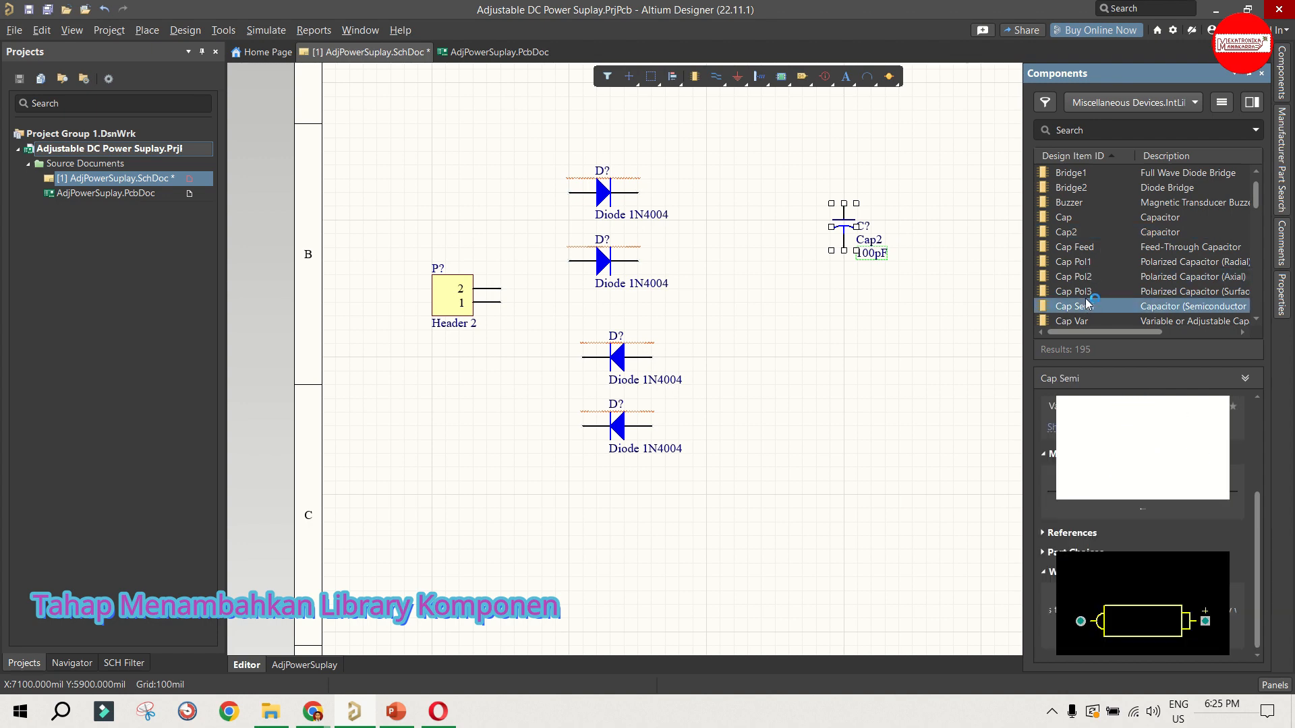
pyautogui.click(1086, 299)
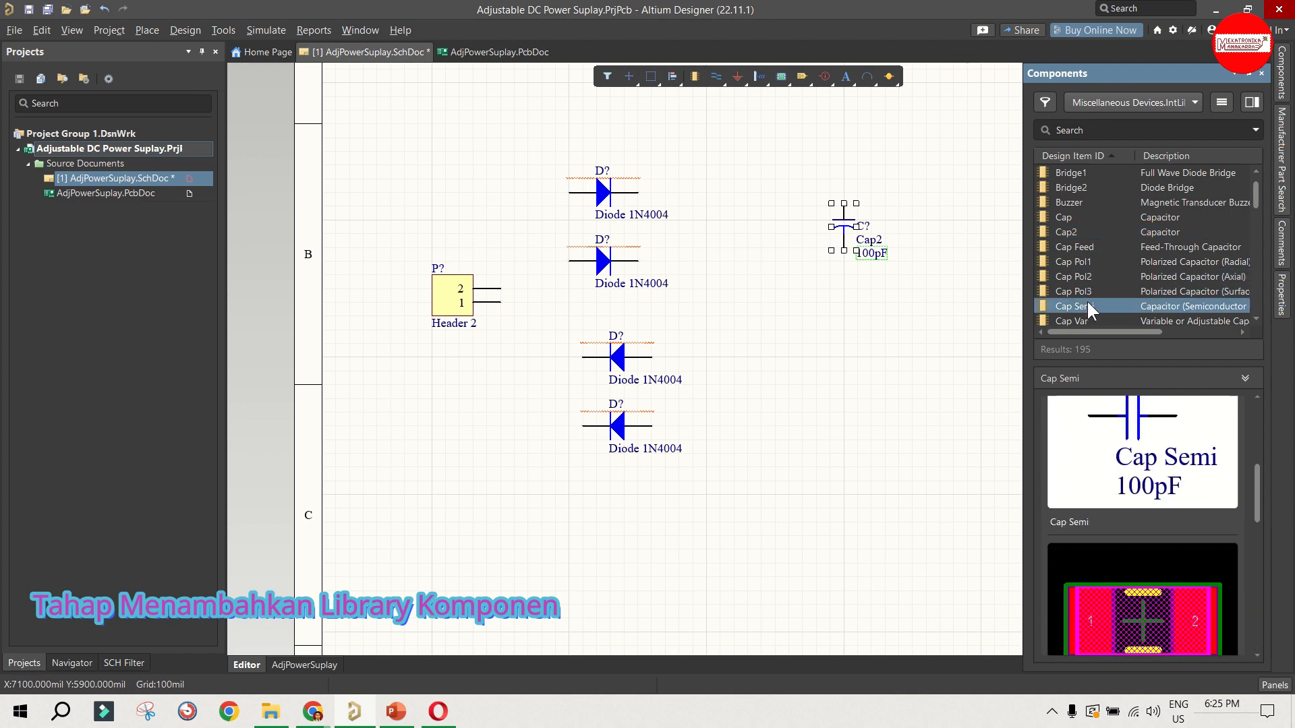
pyautogui.scroll(-2, 1086, 299)
pyautogui.scroll(-2, 1097, 293)
pyautogui.scroll(5, 1099, 290)
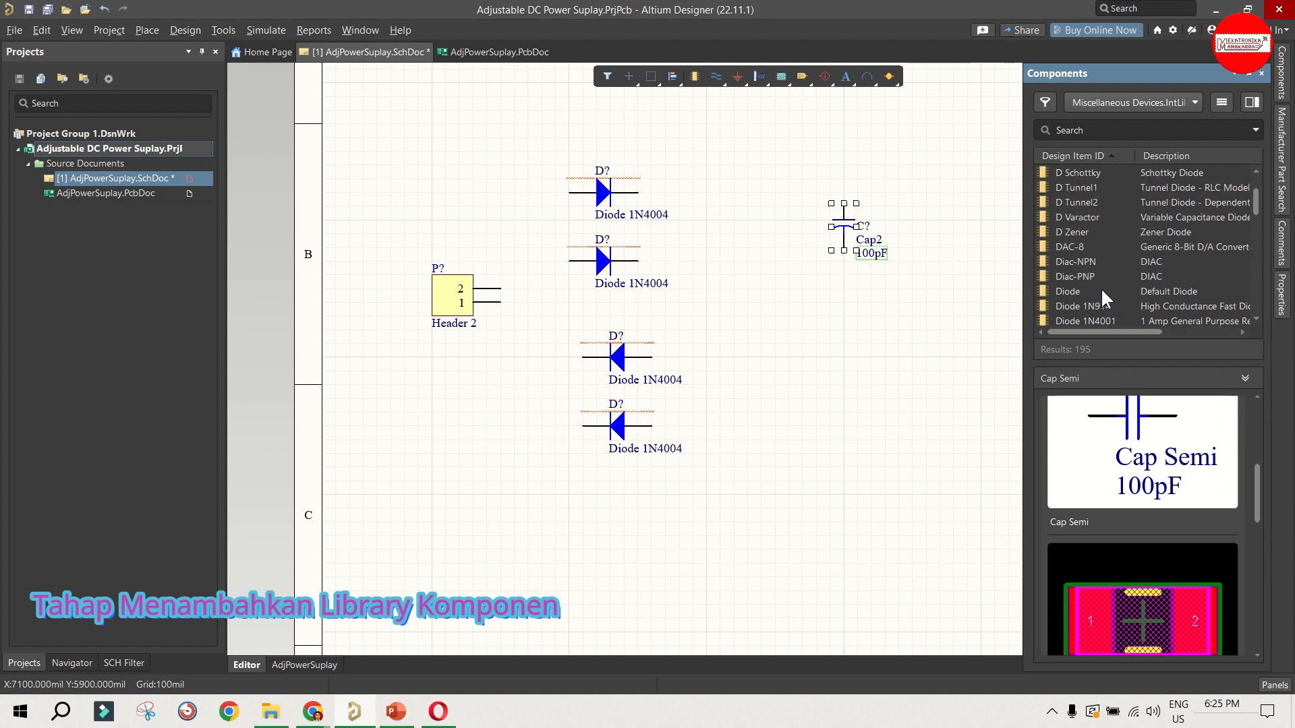
pyautogui.click(1079, 291)
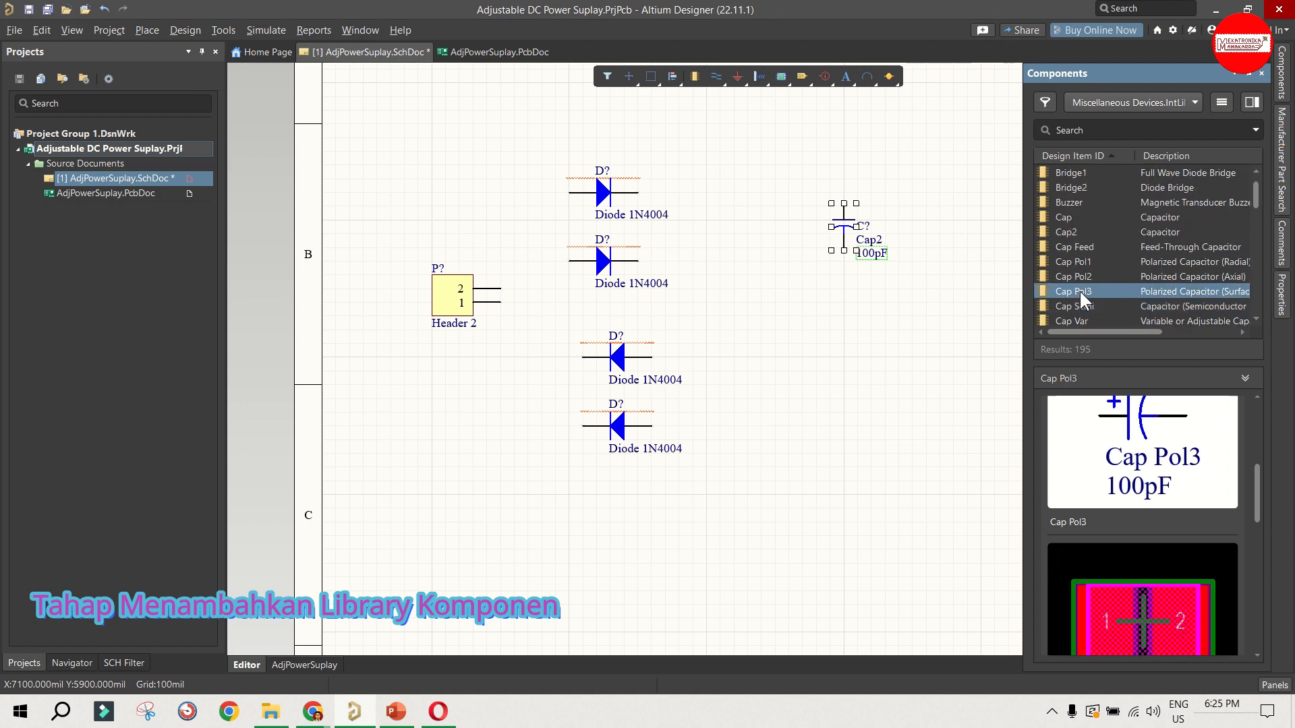
pyautogui.click(1079, 273)
pyautogui.click(1078, 263)
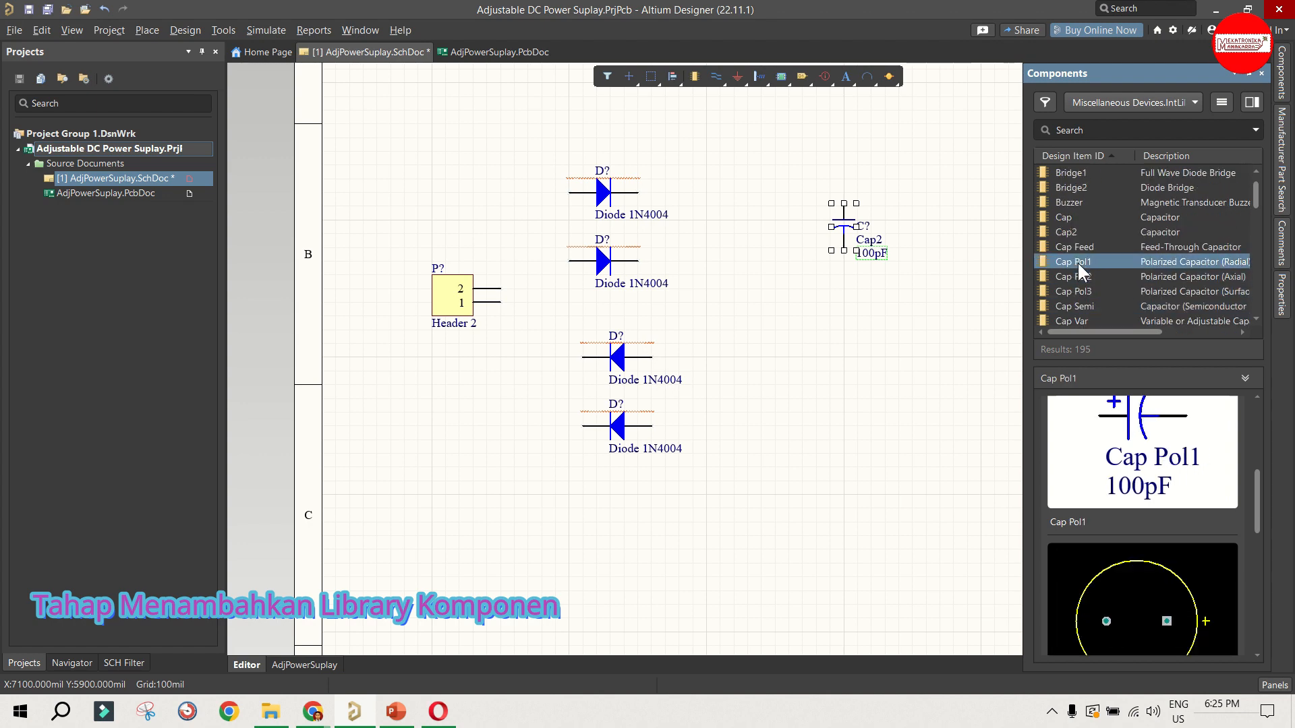
pyautogui.moveTo(1077, 262); pyautogui.dragTo(877, 357)
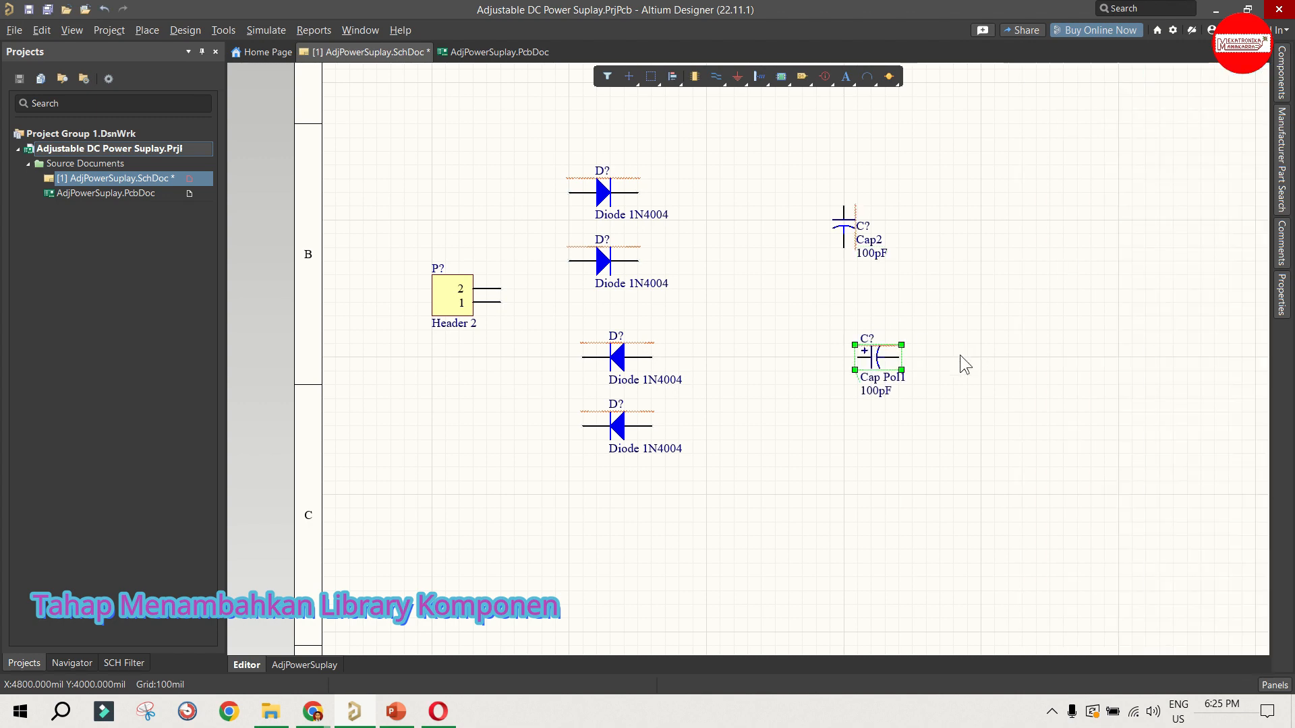
# Step: Delete Cap2 and put Cap Pol1 in its place, rotated upright with the positive pin at the top
pyautogui.click(850, 226)
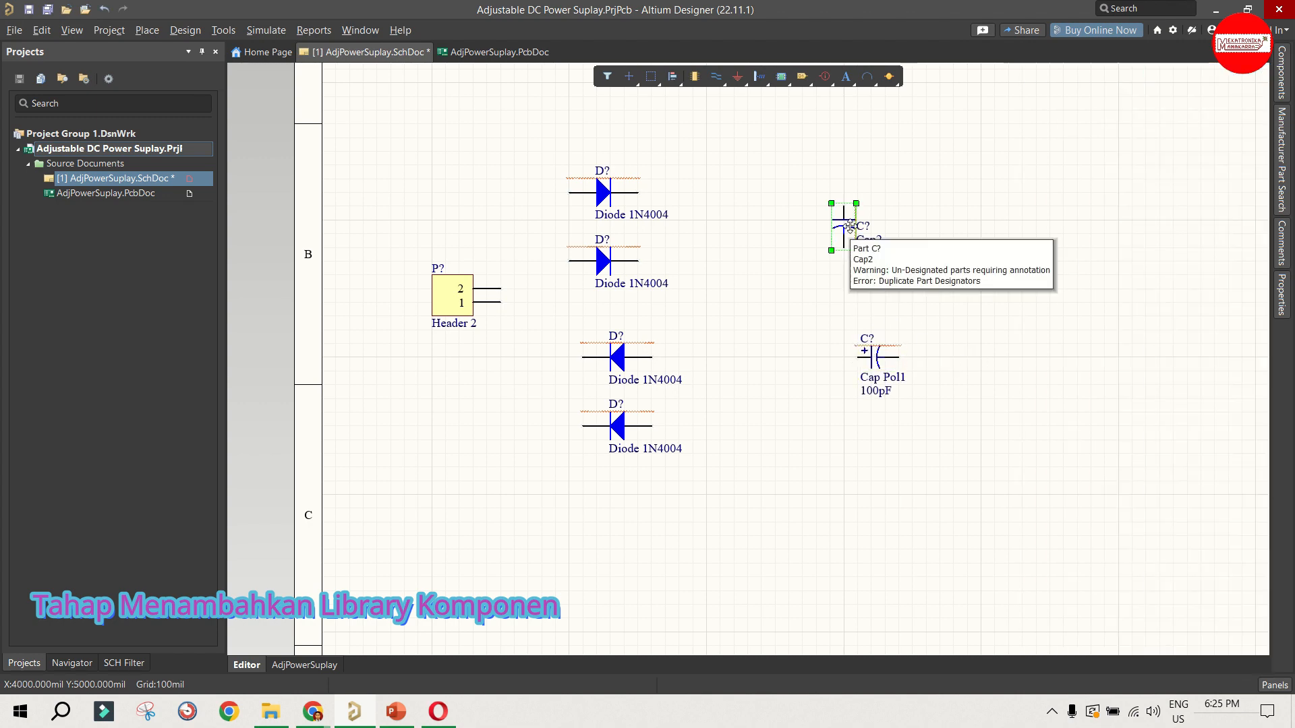
pyautogui.press('Delete')
pyautogui.moveTo(855, 360); pyautogui.dragTo(833, 265)
pyautogui.press('space')
pyautogui.press('space')
pyautogui.press('space')
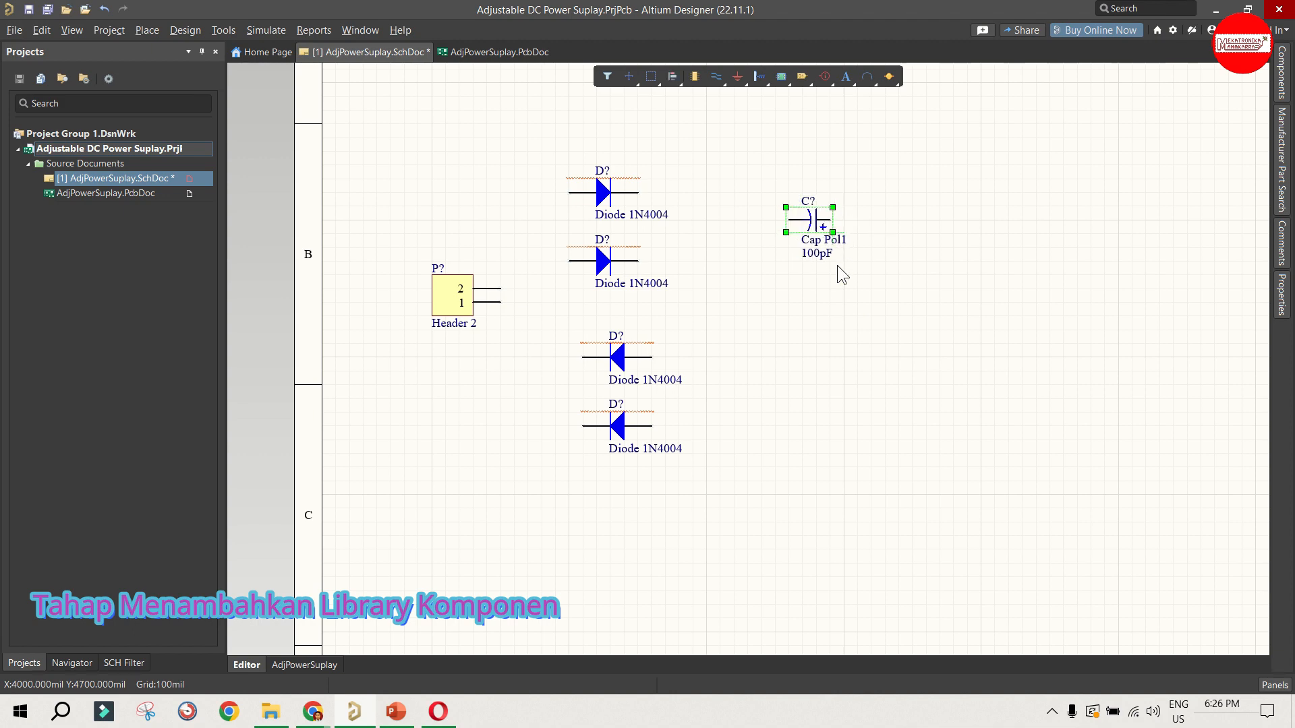
pyautogui.click(898, 261)
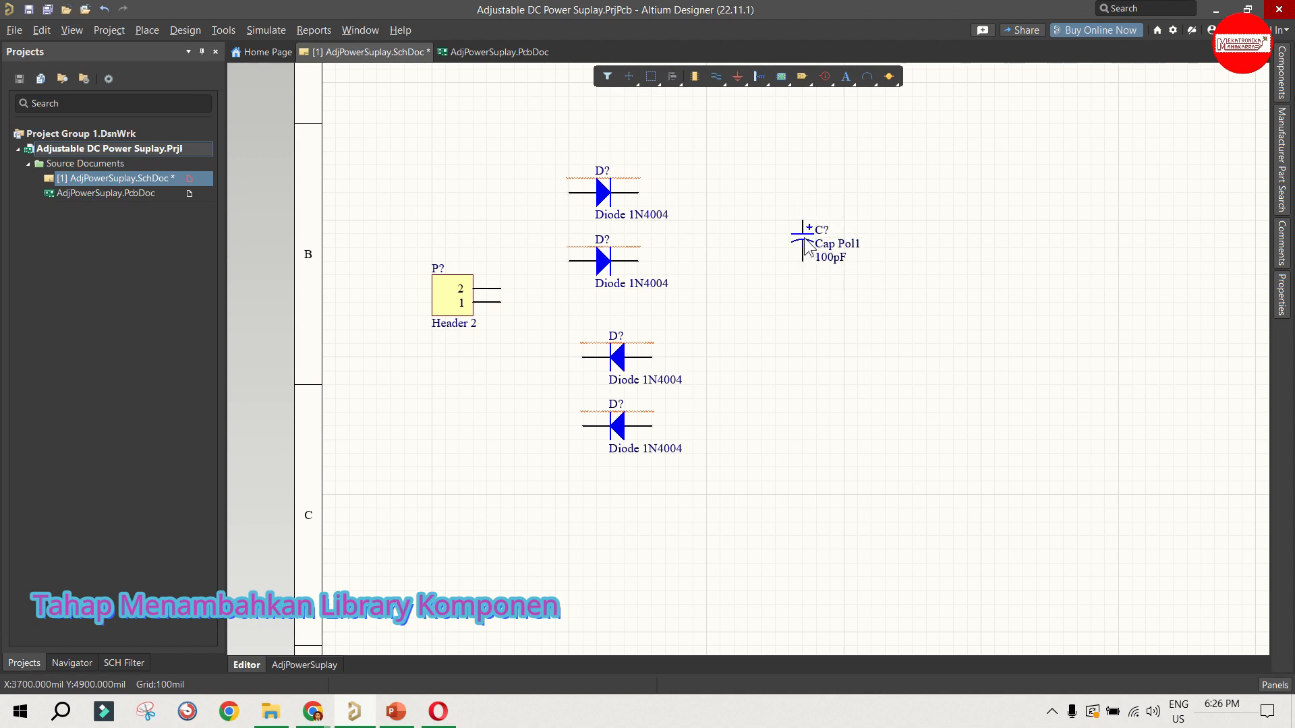
pyautogui.moveTo(804, 238); pyautogui.dragTo(845, 237)
# Step: Place the non-polarized capacitor Cap from the Miscellaneous Devices library upright to the right of Cap Pol1
pyautogui.click(1284, 94)
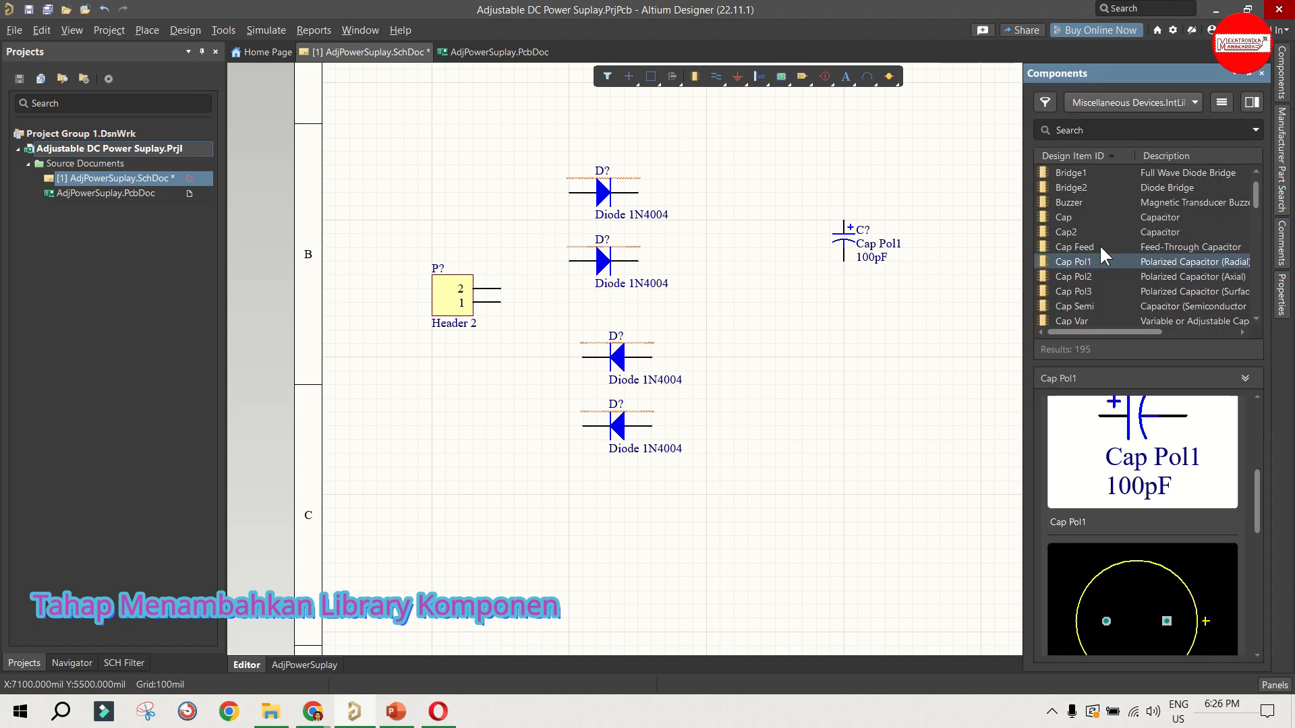
pyautogui.click(1103, 220)
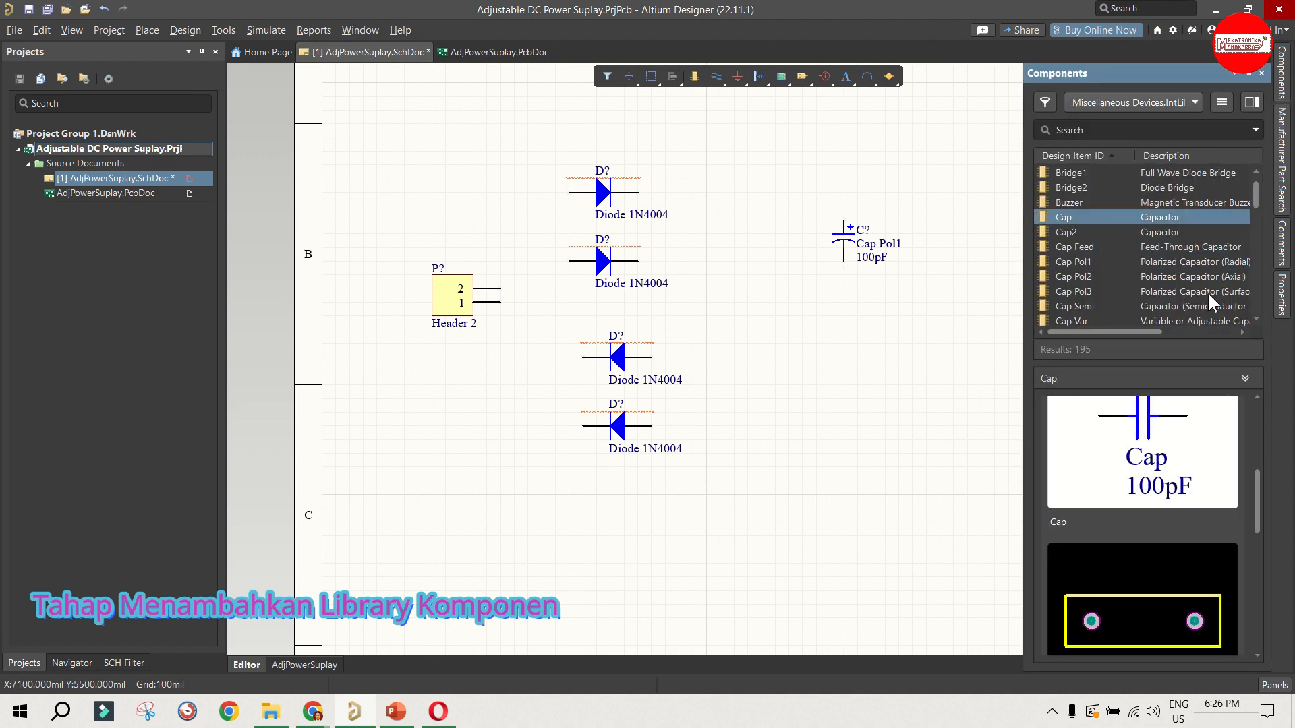
pyautogui.moveTo(1085, 213); pyautogui.dragTo(945, 236)
pyautogui.press('space')
pyautogui.press('space')
pyautogui.press('space')
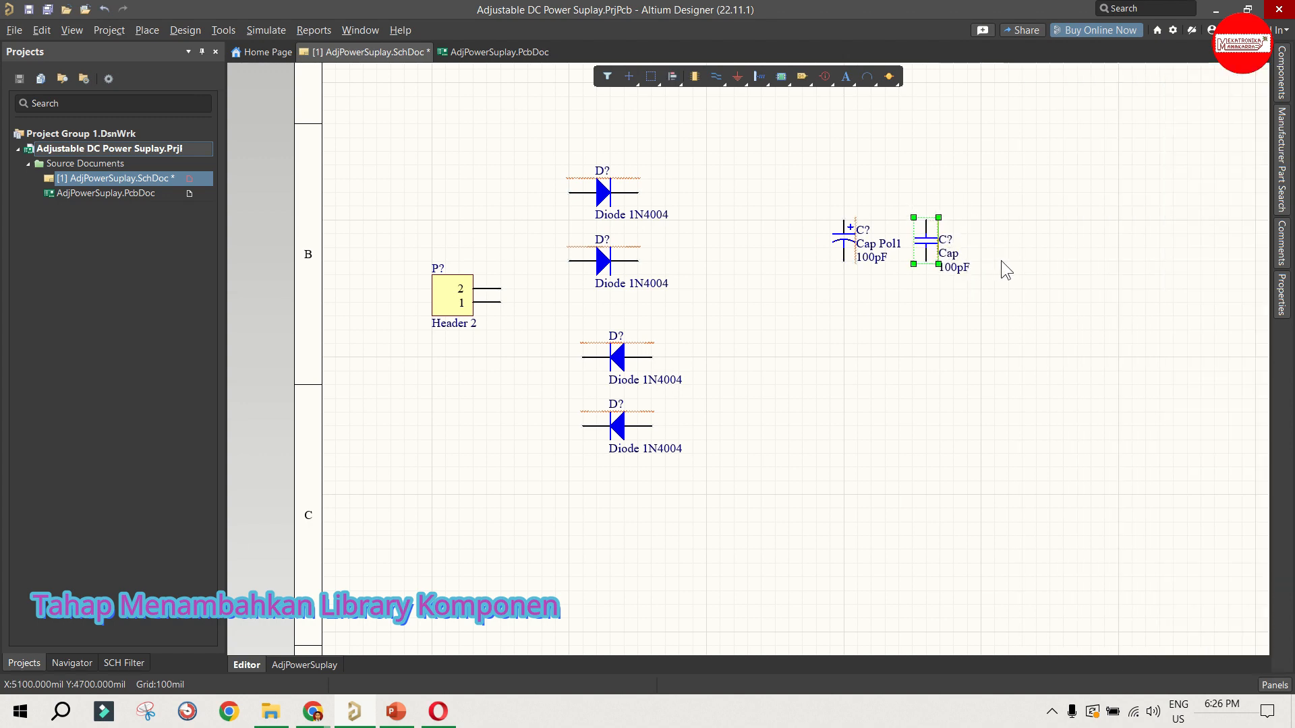
pyautogui.press('space')
pyautogui.press('space')
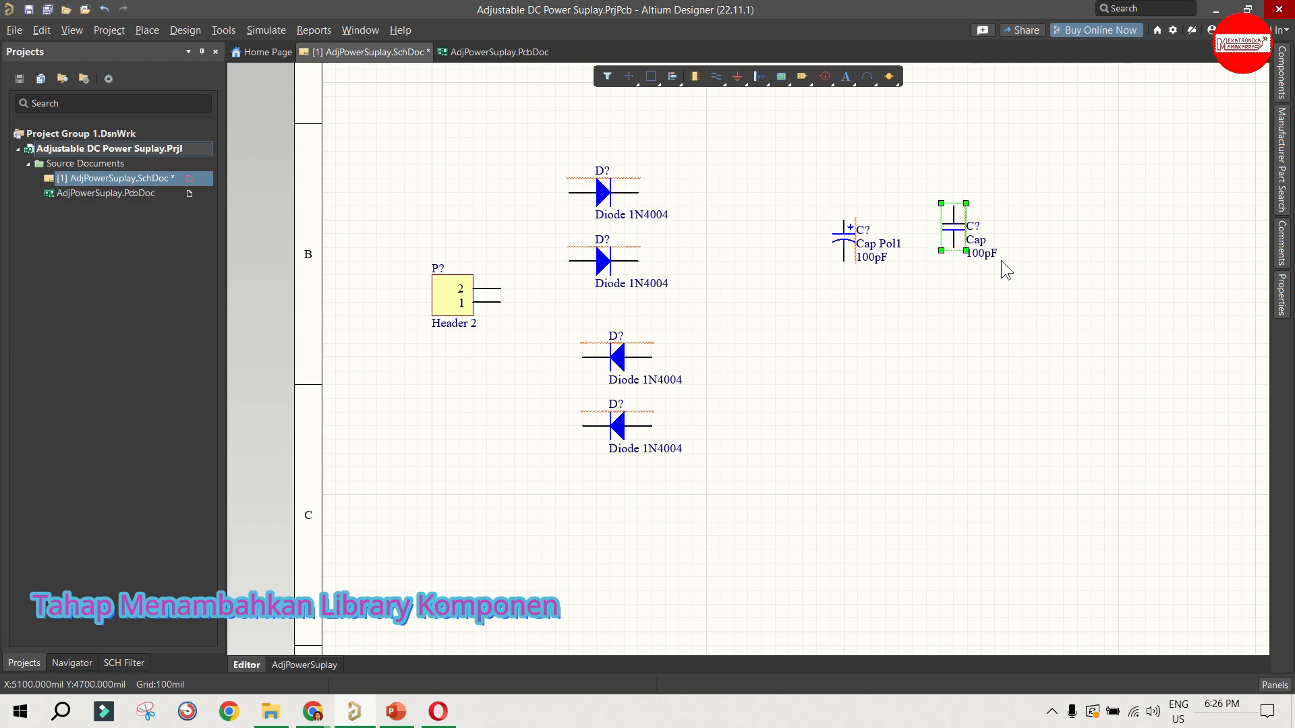
# Step: Lower the Cap capacitor level with Cap Pol1, then shift both capacitors together about 100 mil towards the diodes
pyautogui.moveTo(955, 228); pyautogui.dragTo(944, 262)
pyautogui.click(1009, 230)
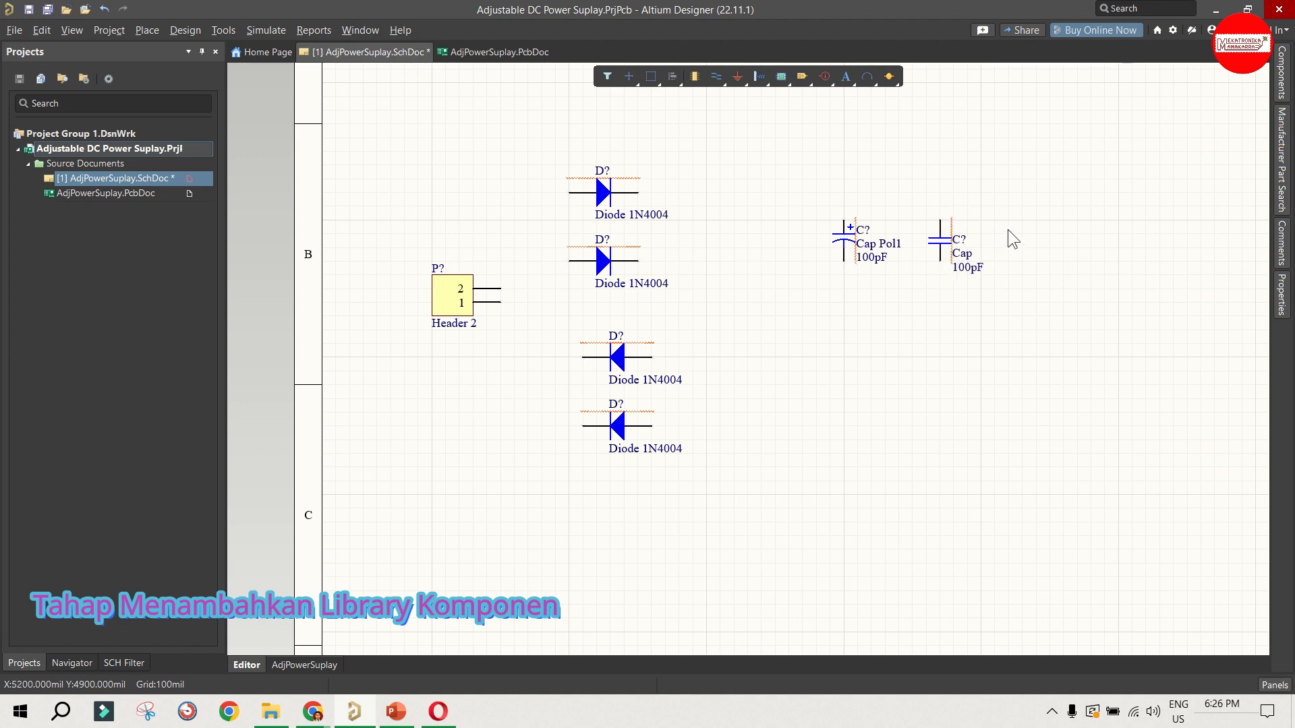
pyautogui.moveTo(775, 180); pyautogui.dragTo(967, 302)
pyautogui.moveTo(939, 238); pyautogui.dragTo(926, 238)
pyautogui.click(963, 317)
# Step: Move both capacitors together about 200 mil closer to the diodes and 300 mil down the sheet
pyautogui.scroll(2, 957, 315)
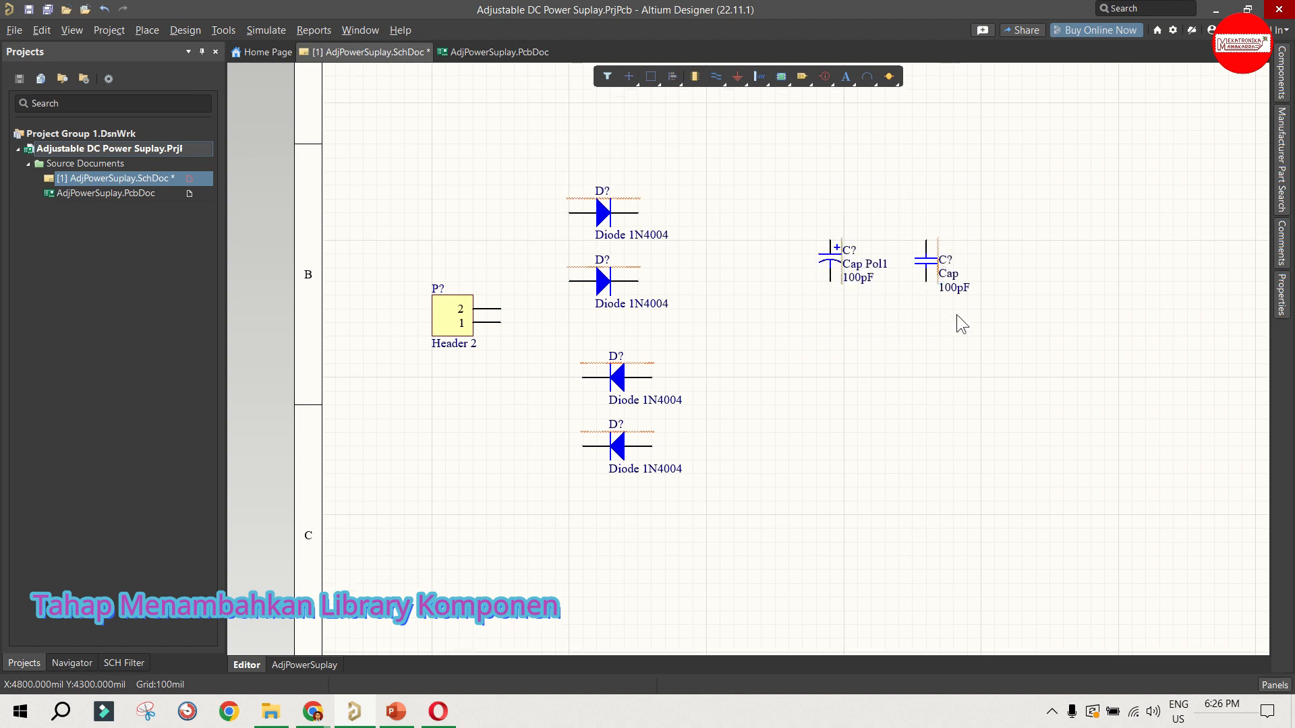
pyautogui.moveTo(514, 178); pyautogui.dragTo(767, 576)
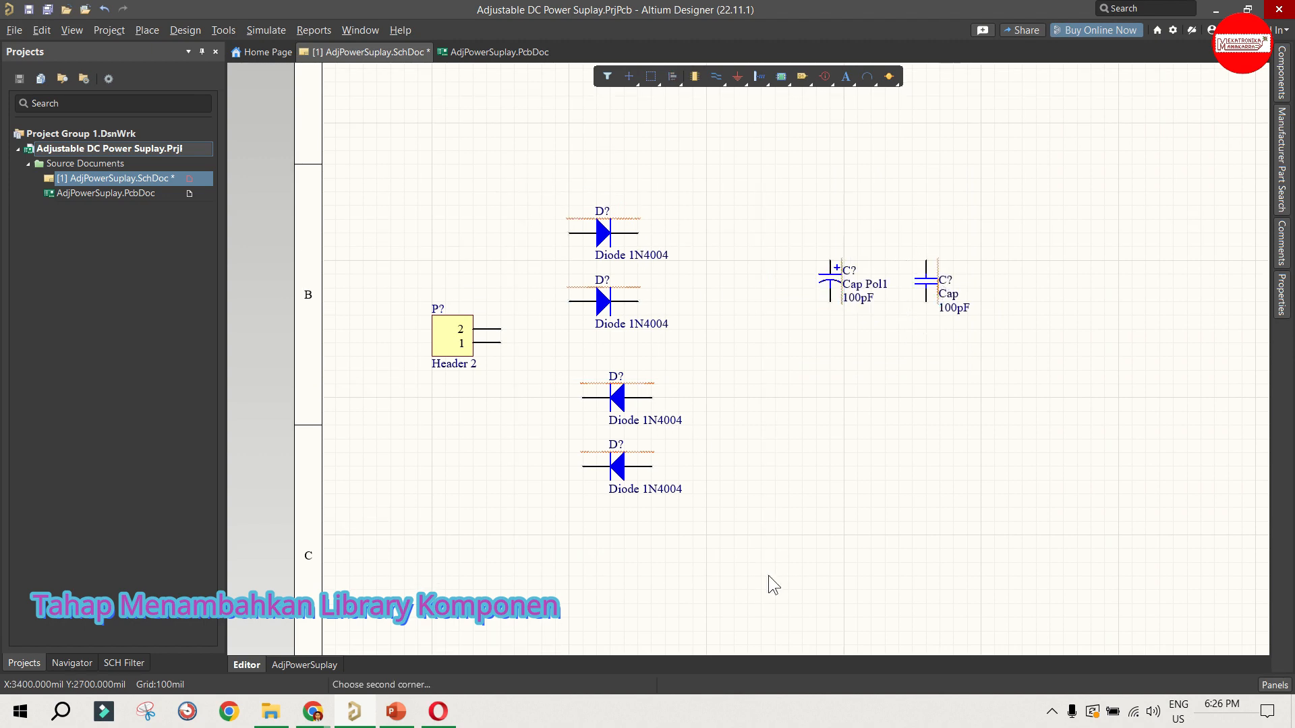
pyautogui.click(734, 443)
pyautogui.moveTo(780, 231); pyautogui.dragTo(963, 305)
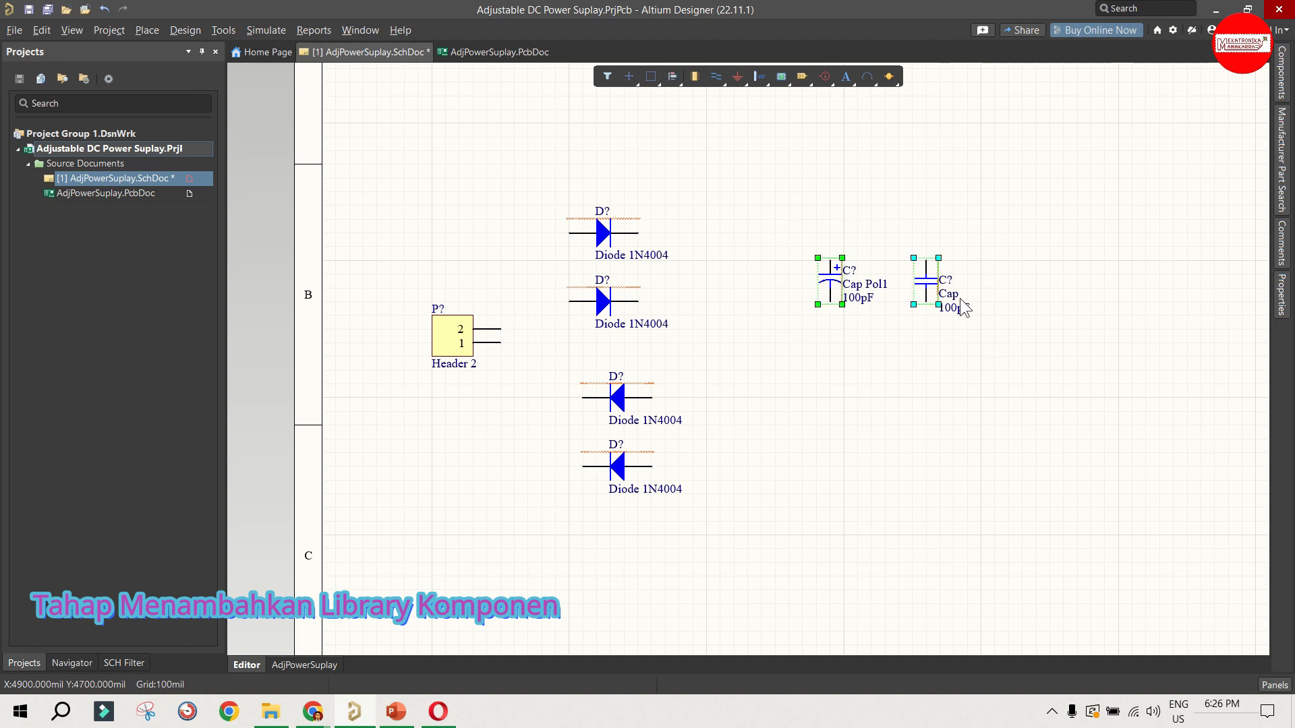
pyautogui.moveTo(918, 268); pyautogui.dragTo(891, 309)
pyautogui.click(983, 281)
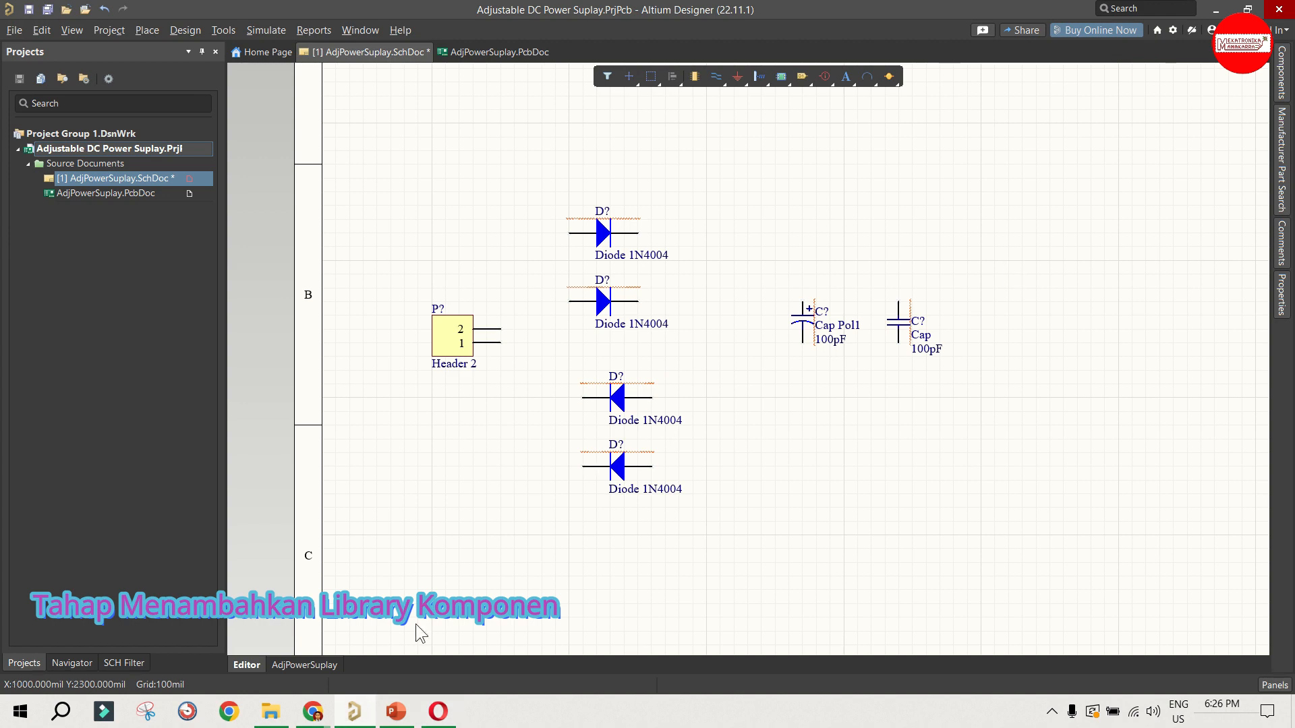
# Step: Find the Volt Reg voltage regulator in the Miscellaneous Devices library and select it
pyautogui.scroll(-1, 471, 509)
pyautogui.keyDown('ctrl'); pyautogui.scroll(-1, 417, 497); pyautogui.keyUp('ctrl')
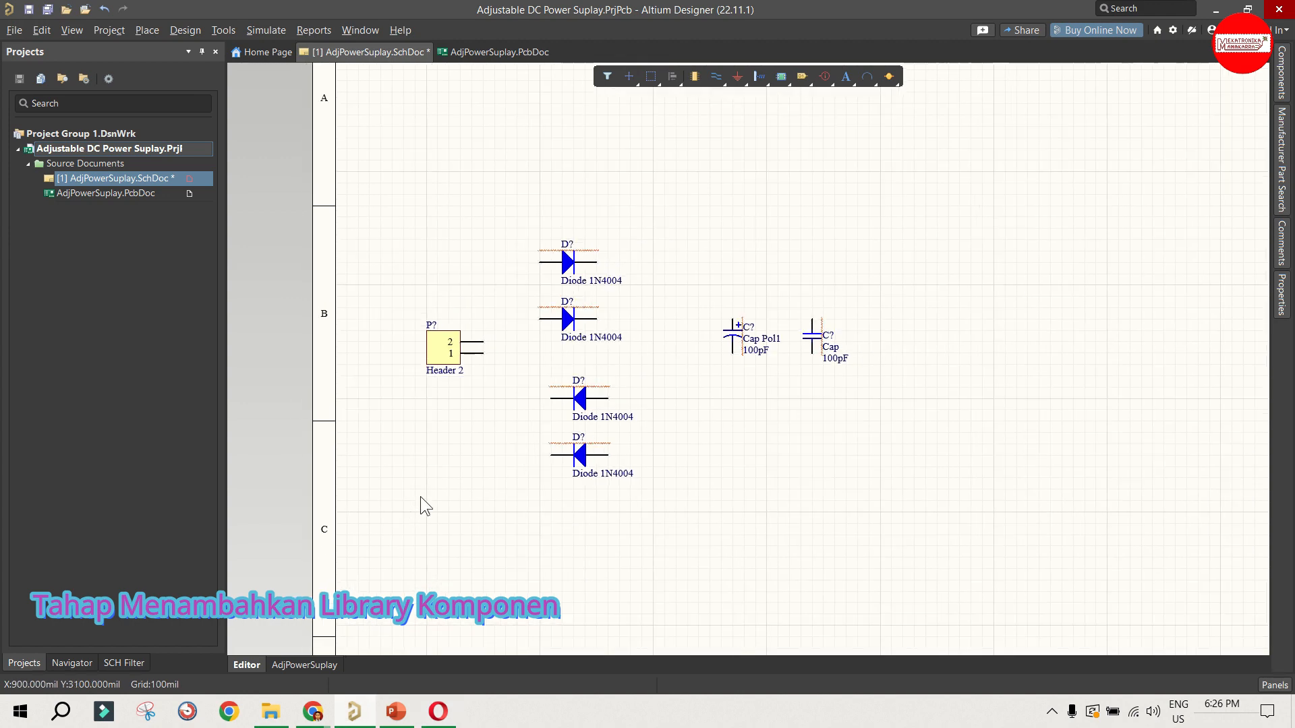
pyautogui.keyDown('ctrl'); pyautogui.scroll(1, 1053, 338); pyautogui.keyUp('ctrl')
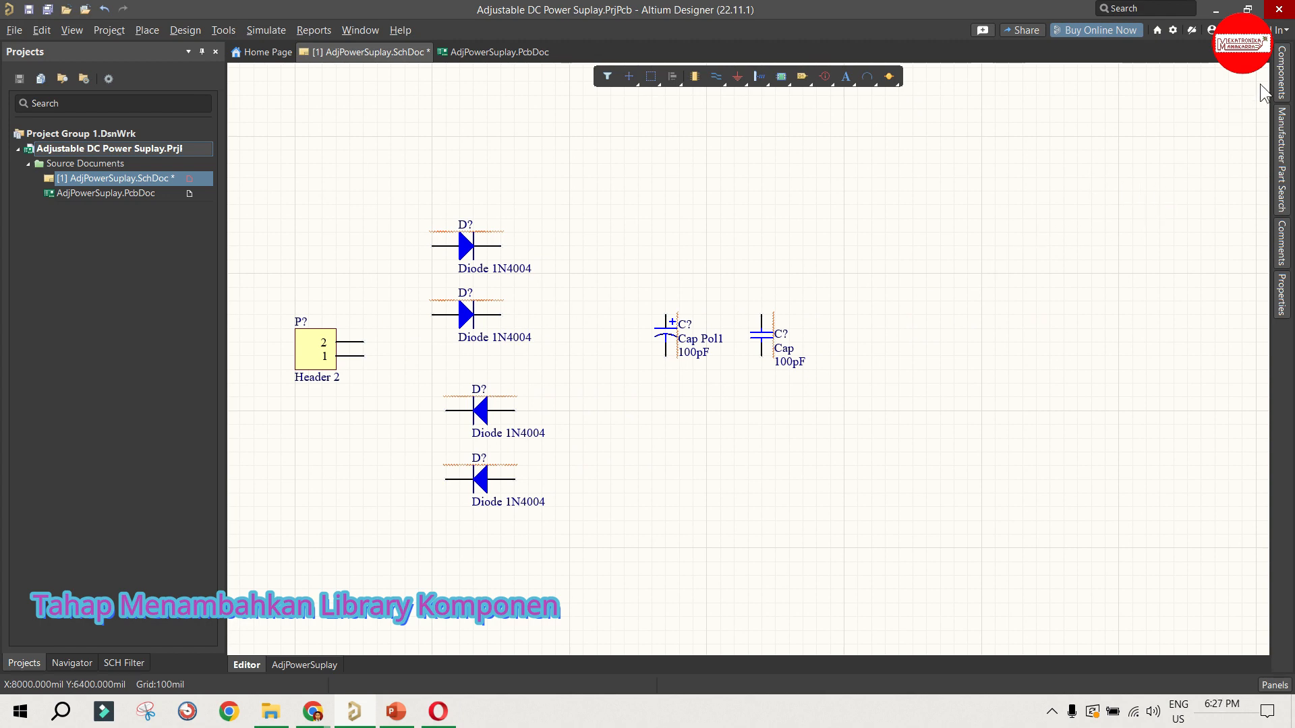
pyautogui.click(1281, 70)
pyautogui.scroll(-12, 1140, 209)
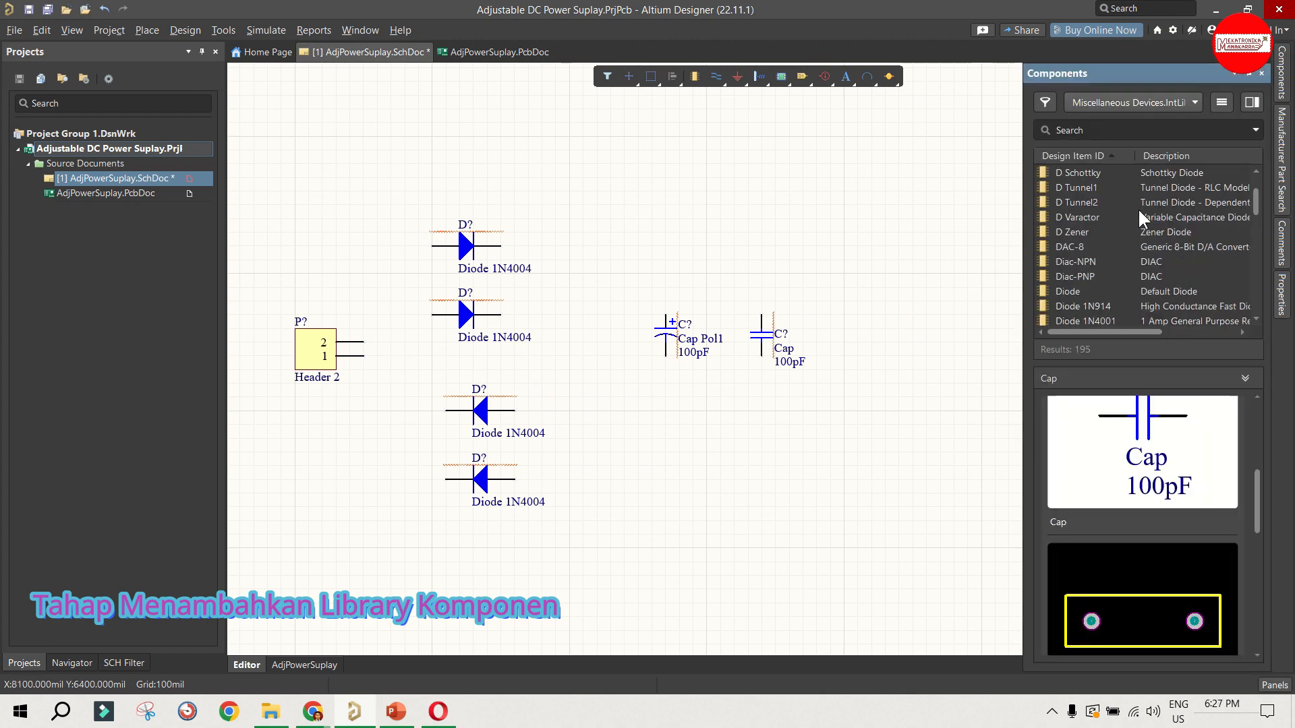
pyautogui.scroll(-15, 1139, 211)
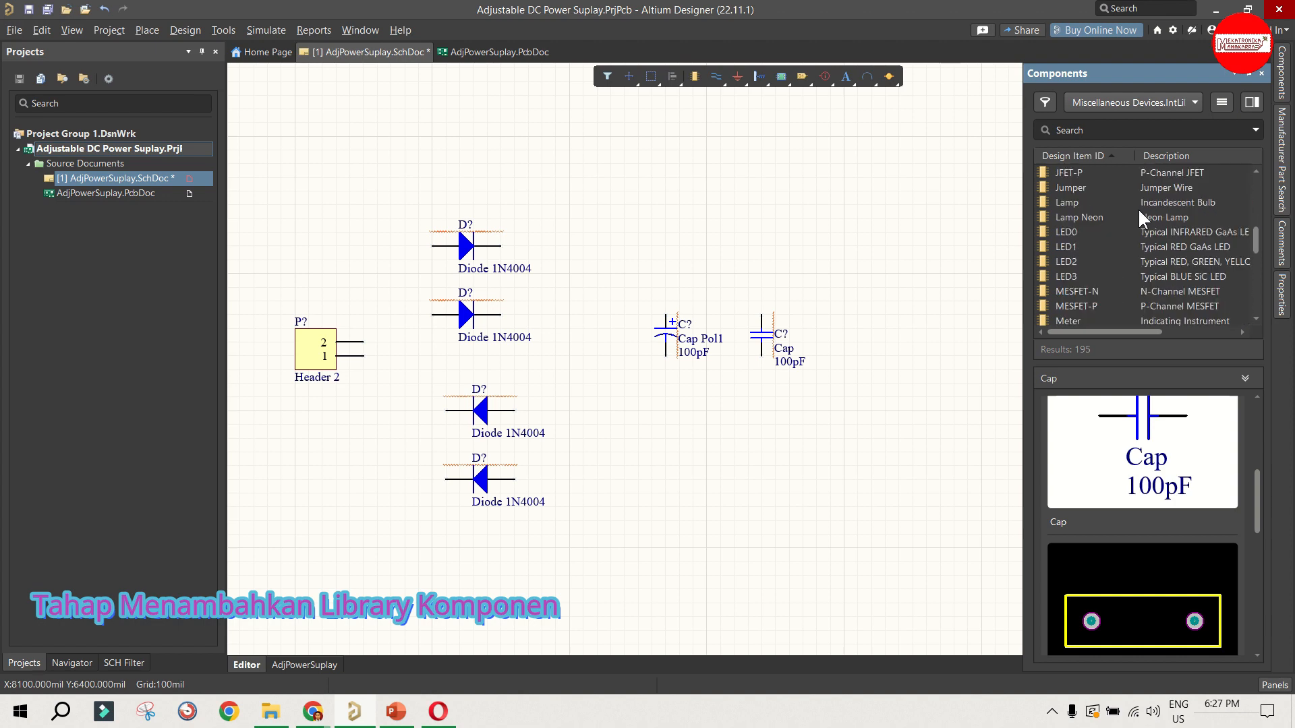
pyautogui.scroll(-15, 1092, 223)
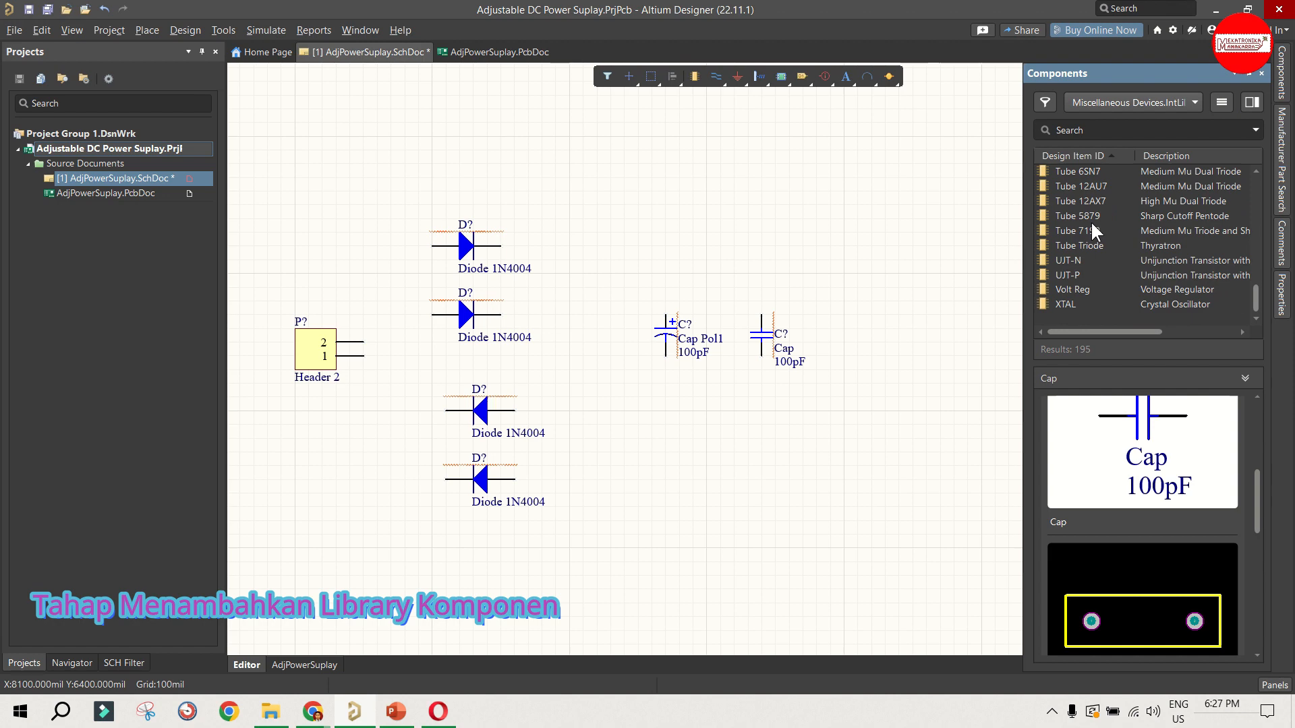
pyautogui.click(1085, 289)
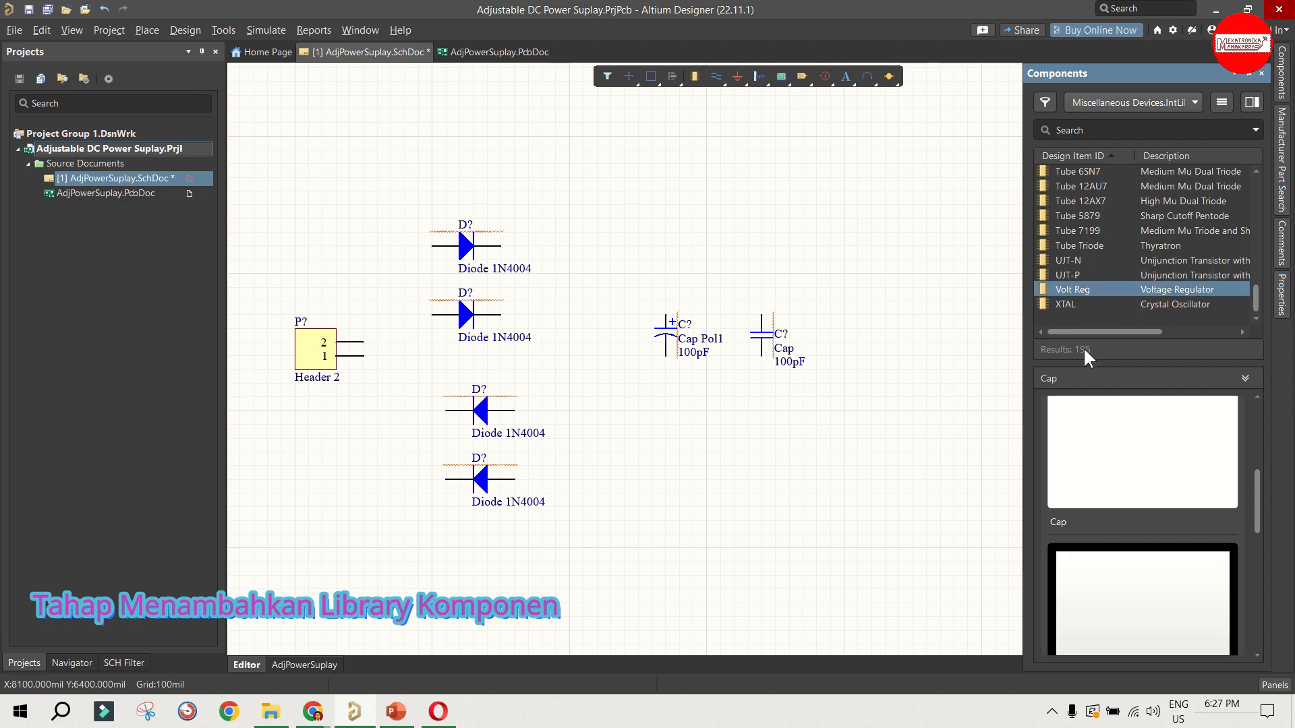
# Step: Examine the Volt Reg symbol, its footprint preview and the available D2PAK footprint variants
pyautogui.moveTo(1073, 356); pyautogui.dragTo(1073, 287)
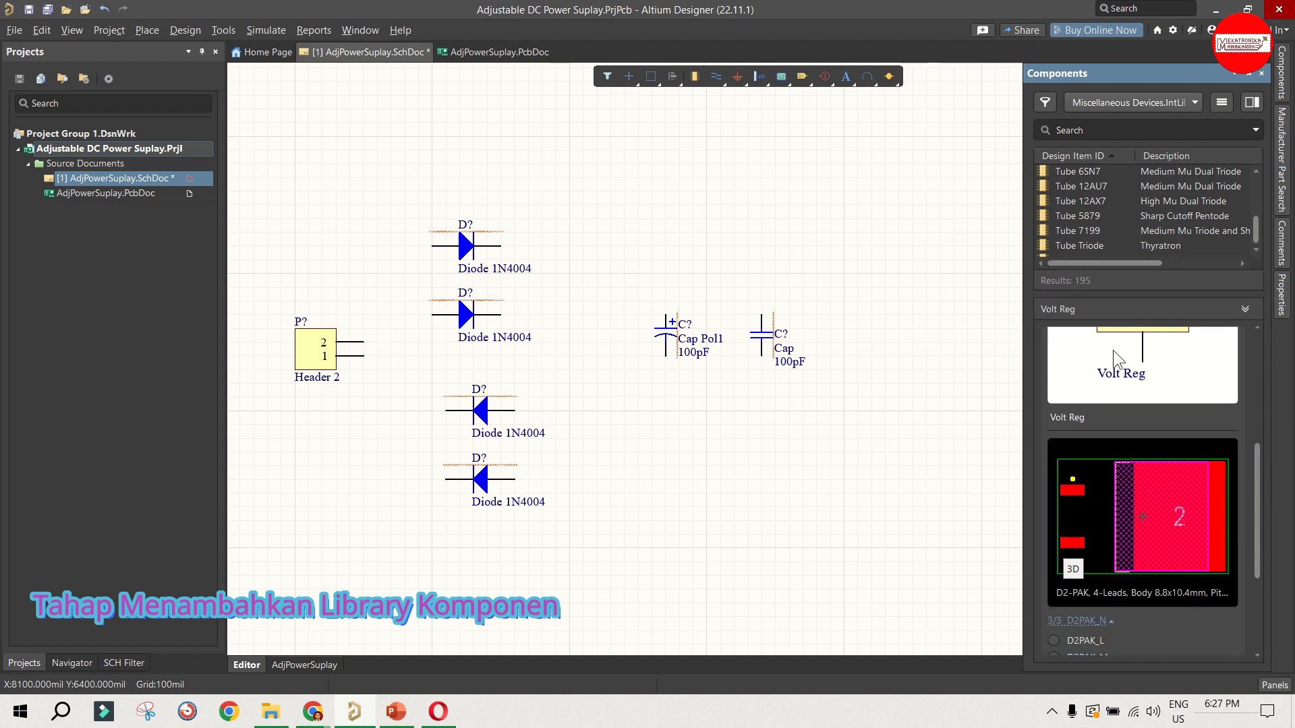
pyautogui.scroll(2, 1114, 362)
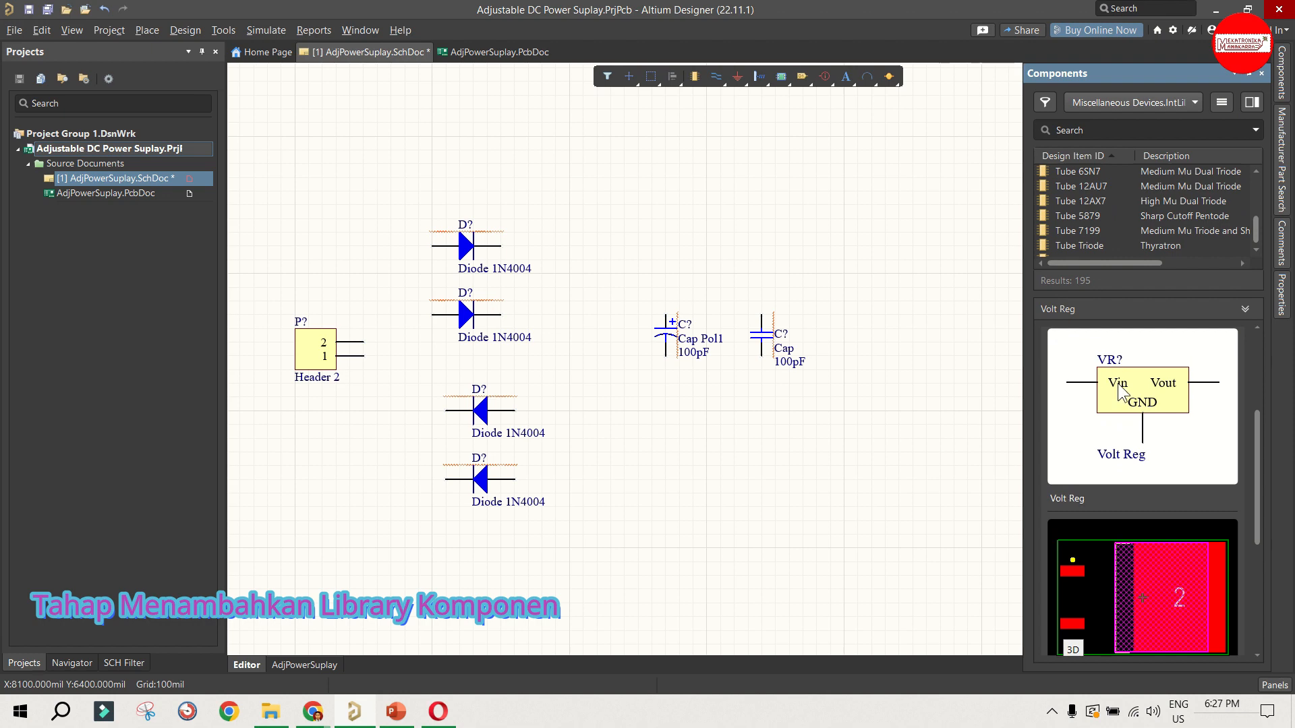
pyautogui.scroll(-2, 1166, 379)
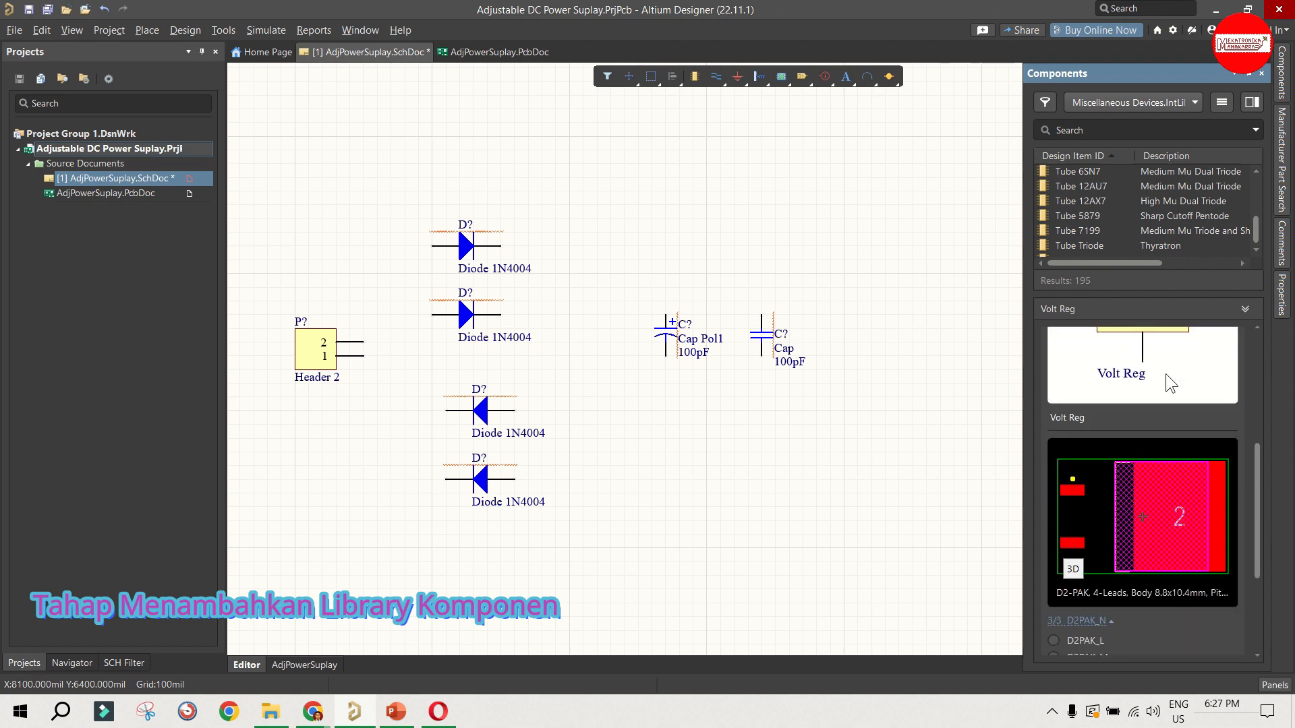
pyautogui.scroll(-1, 1148, 418)
pyautogui.scroll(2, 1142, 435)
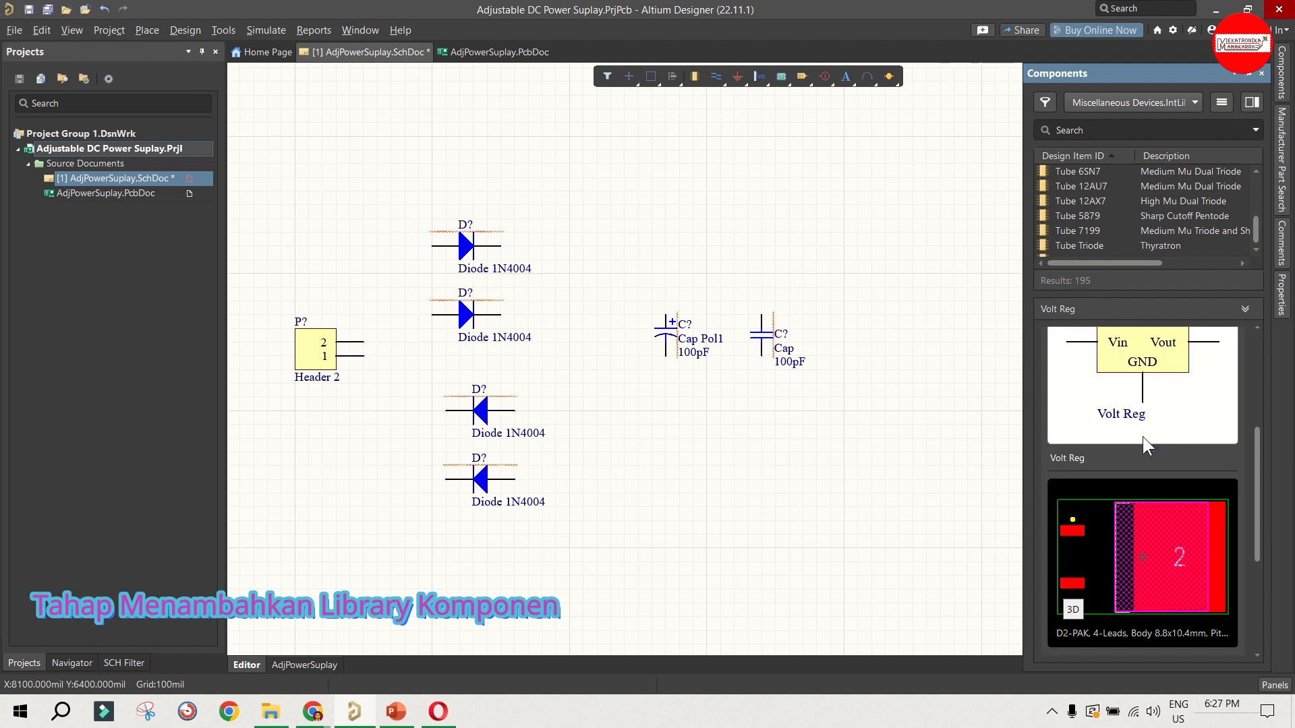
pyautogui.scroll(1, 1137, 445)
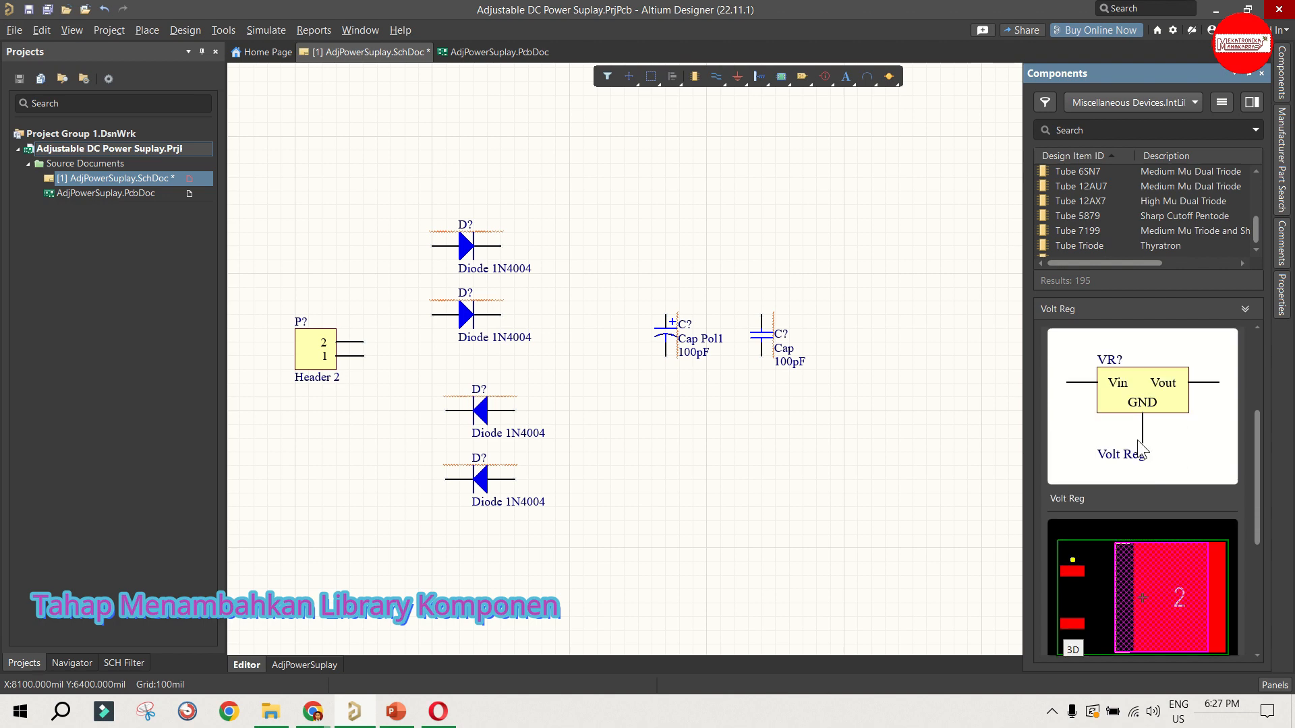
pyautogui.scroll(-6, 1134, 432)
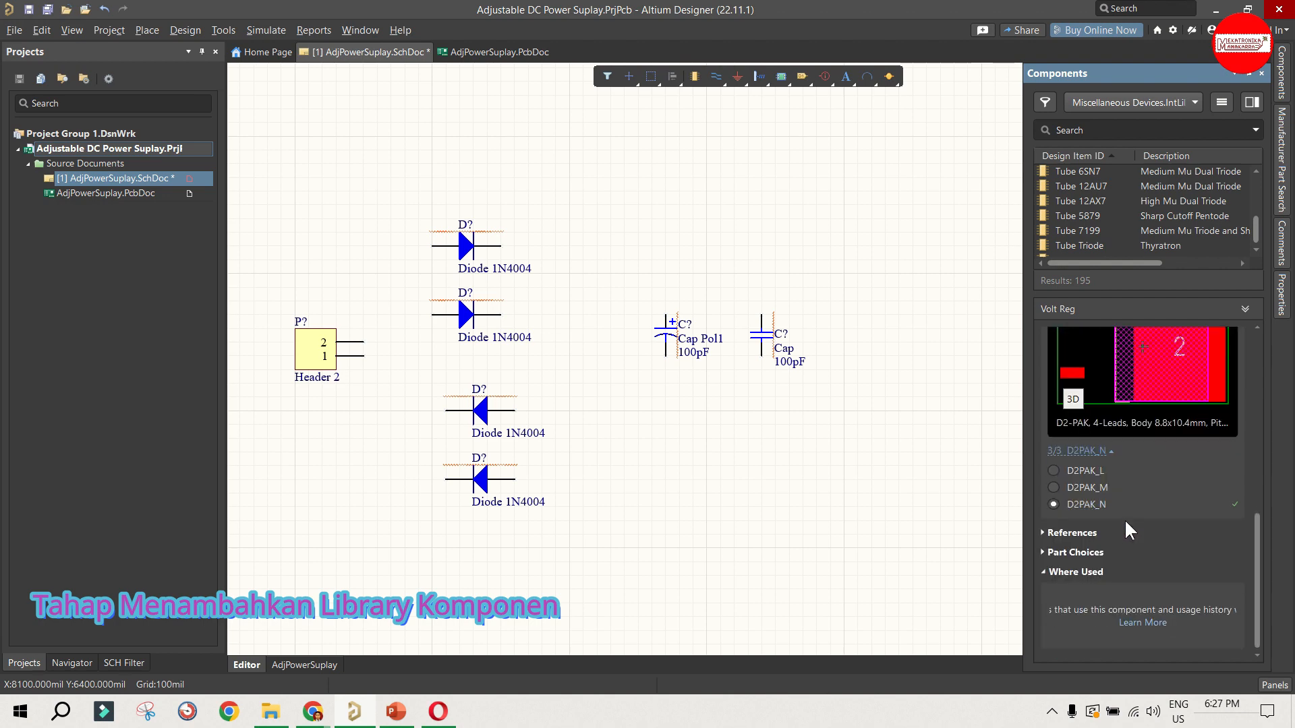
pyautogui.scroll(2, 1125, 523)
pyautogui.scroll(5, 1082, 237)
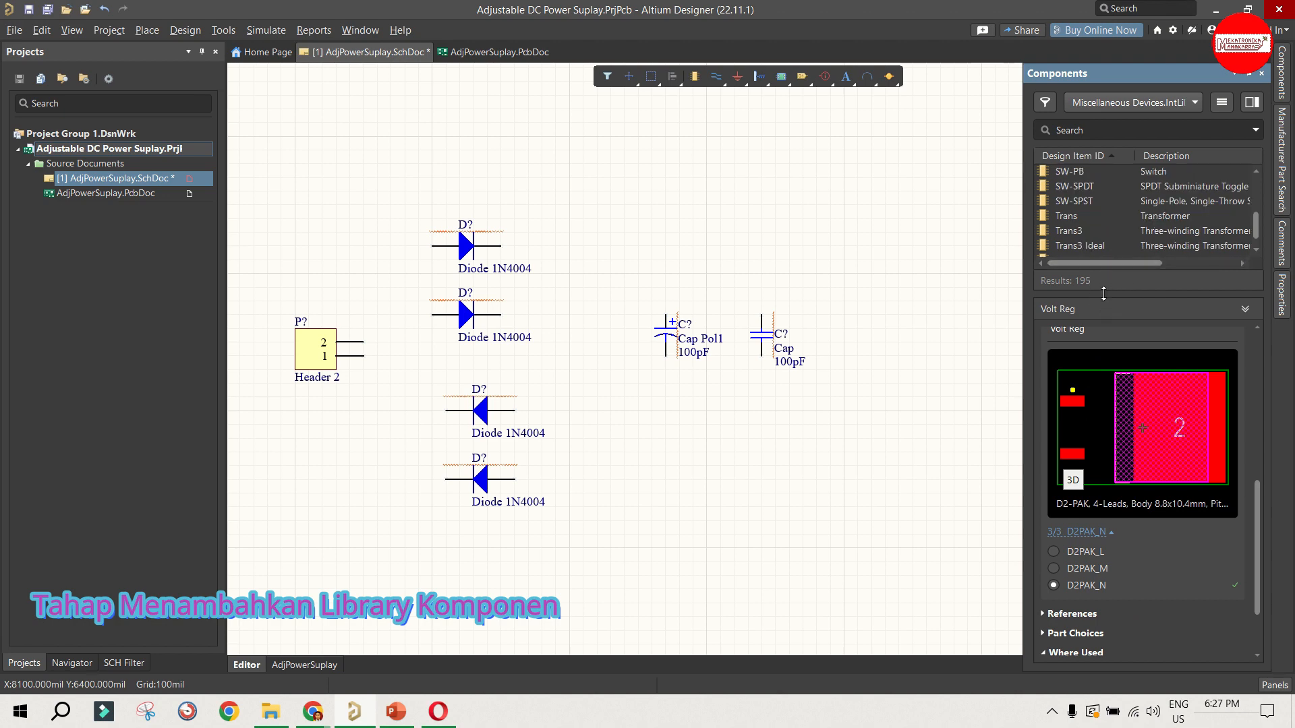
pyautogui.moveTo(1102, 293); pyautogui.dragTo(1104, 375)
pyautogui.scroll(-3, 1104, 308)
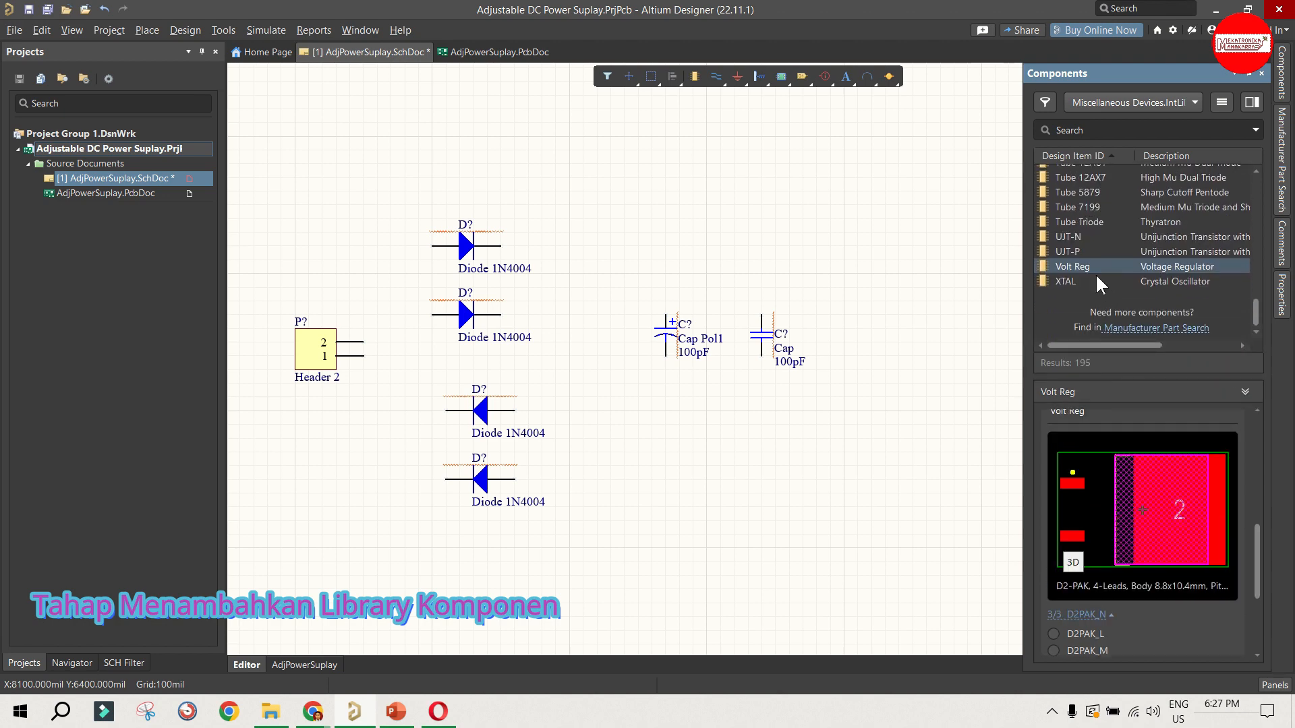
# Step: Switch to the Miscellaneous Connectors library and look through its component list
pyautogui.click(1082, 103)
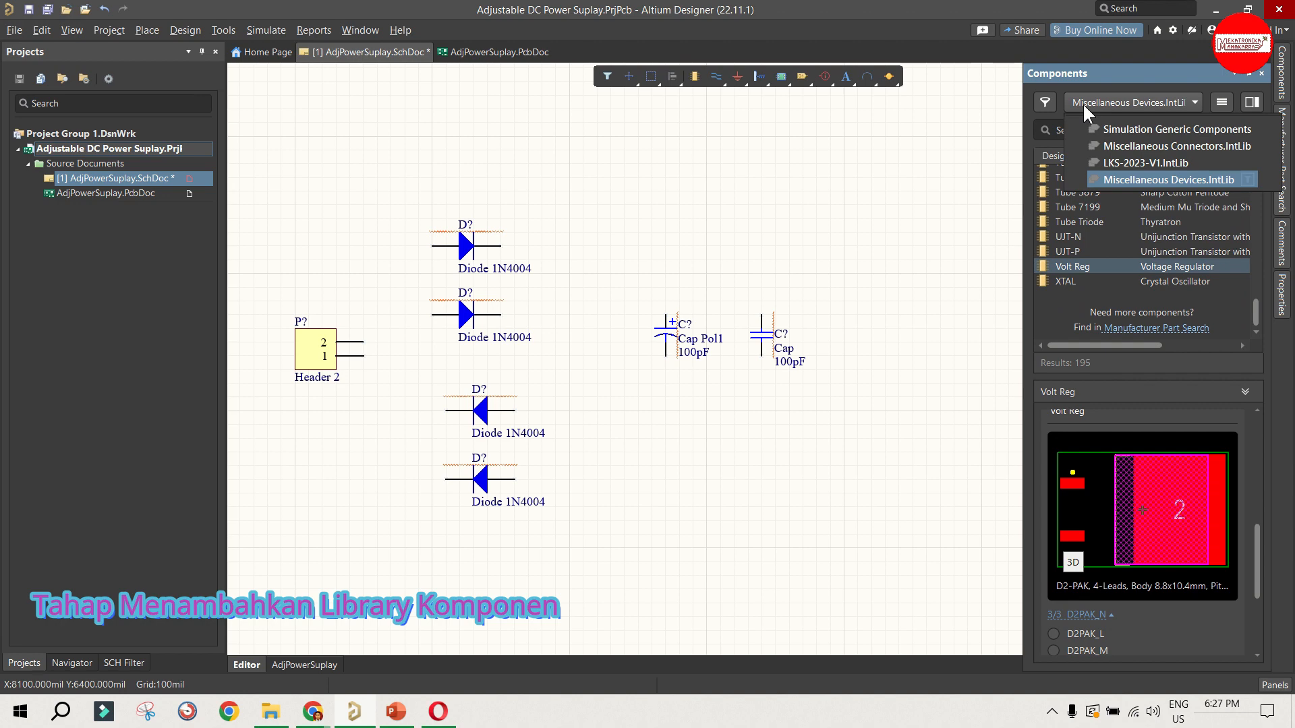
pyautogui.click(1123, 143)
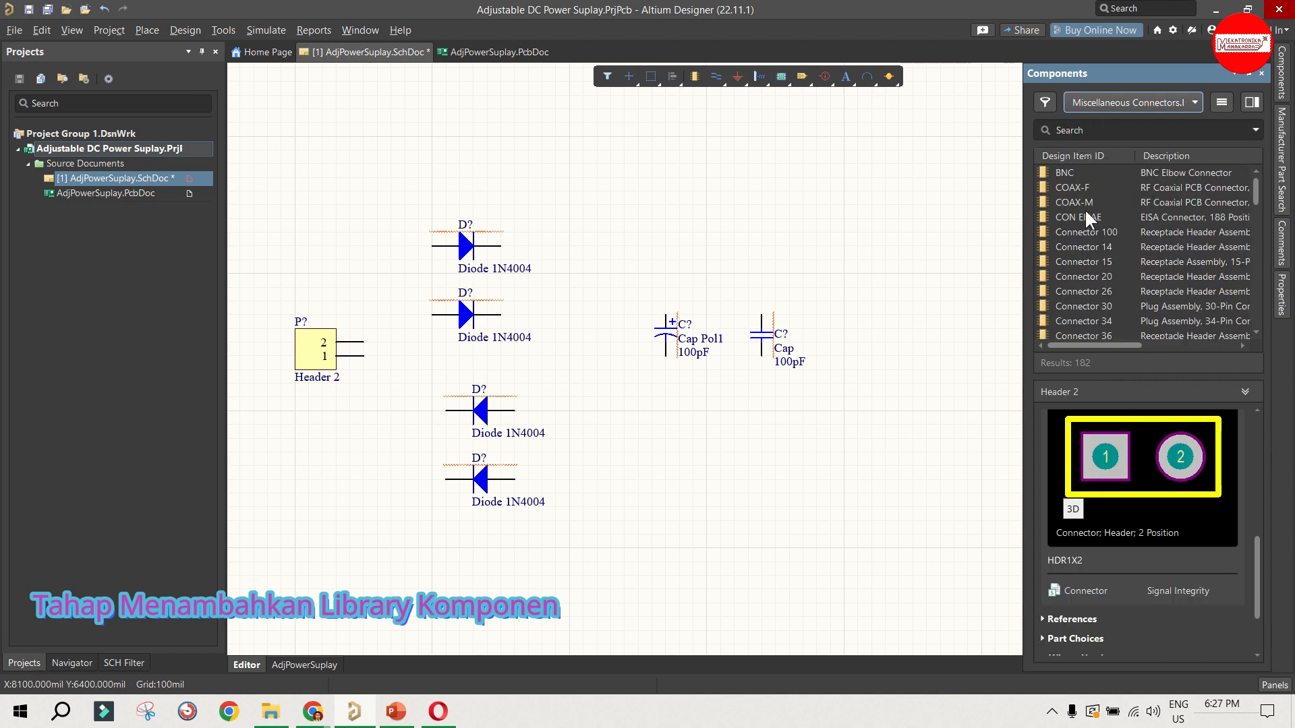
pyautogui.scroll(-15, 1092, 209)
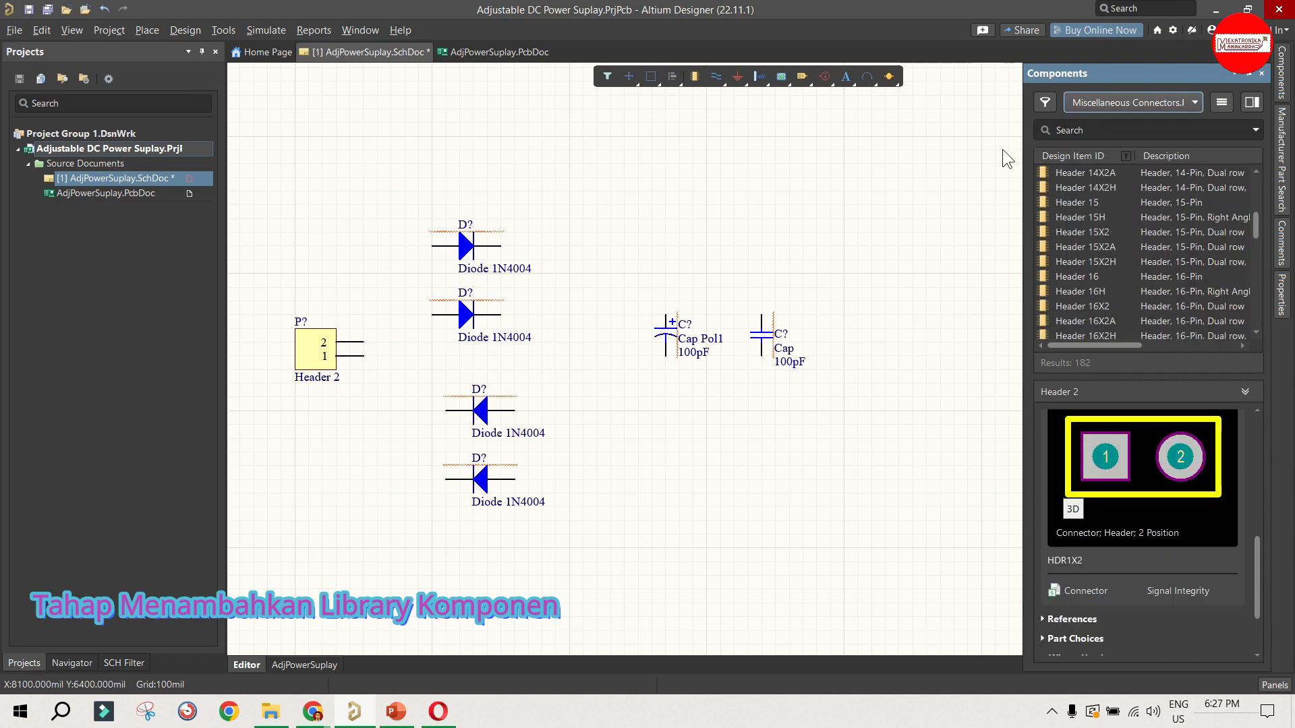
# Step: Open the file-based library preferences and start installing a new library from the Altium AD22 Library folder
pyautogui.click(1224, 103)
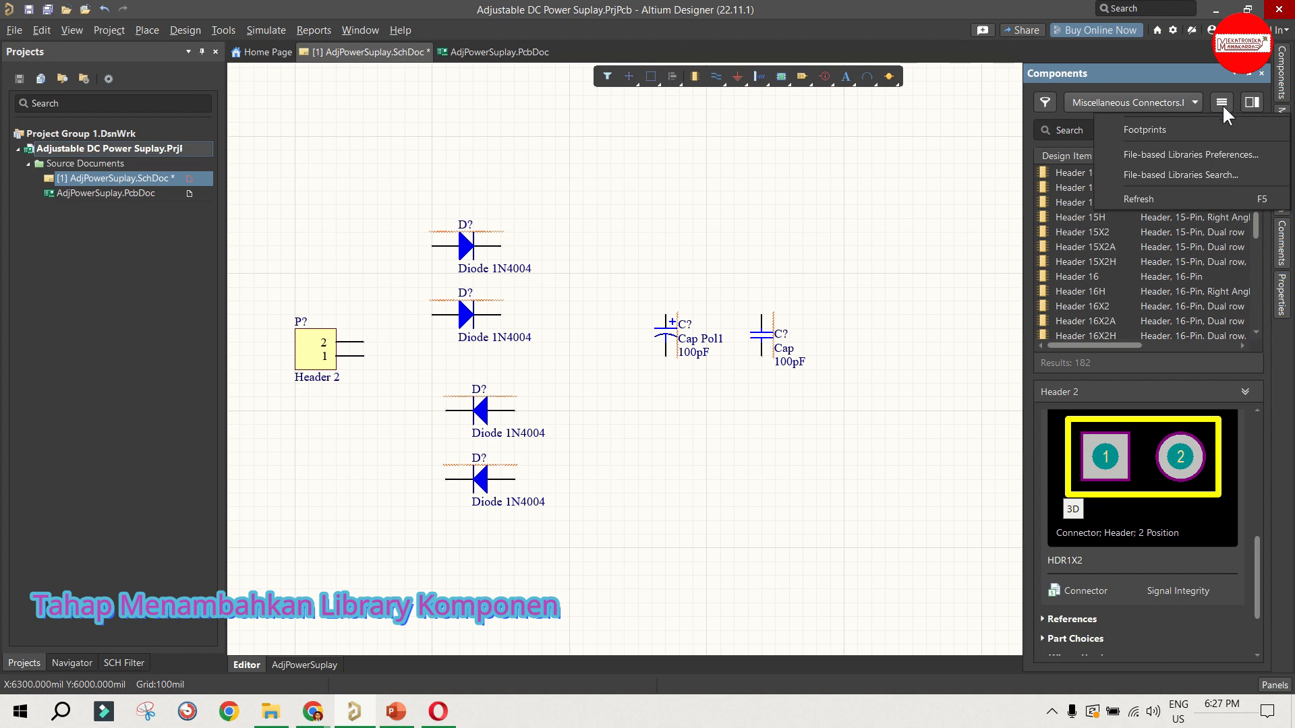
pyautogui.click(1210, 156)
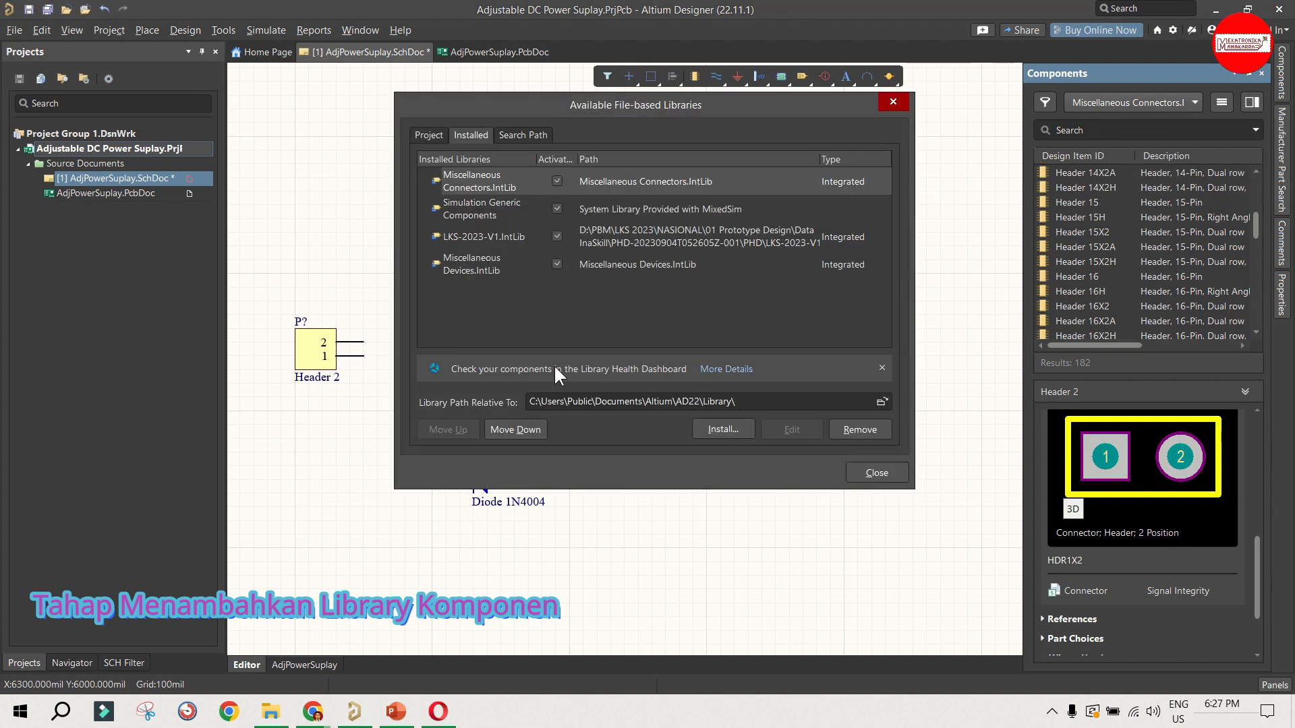
pyautogui.click(714, 431)
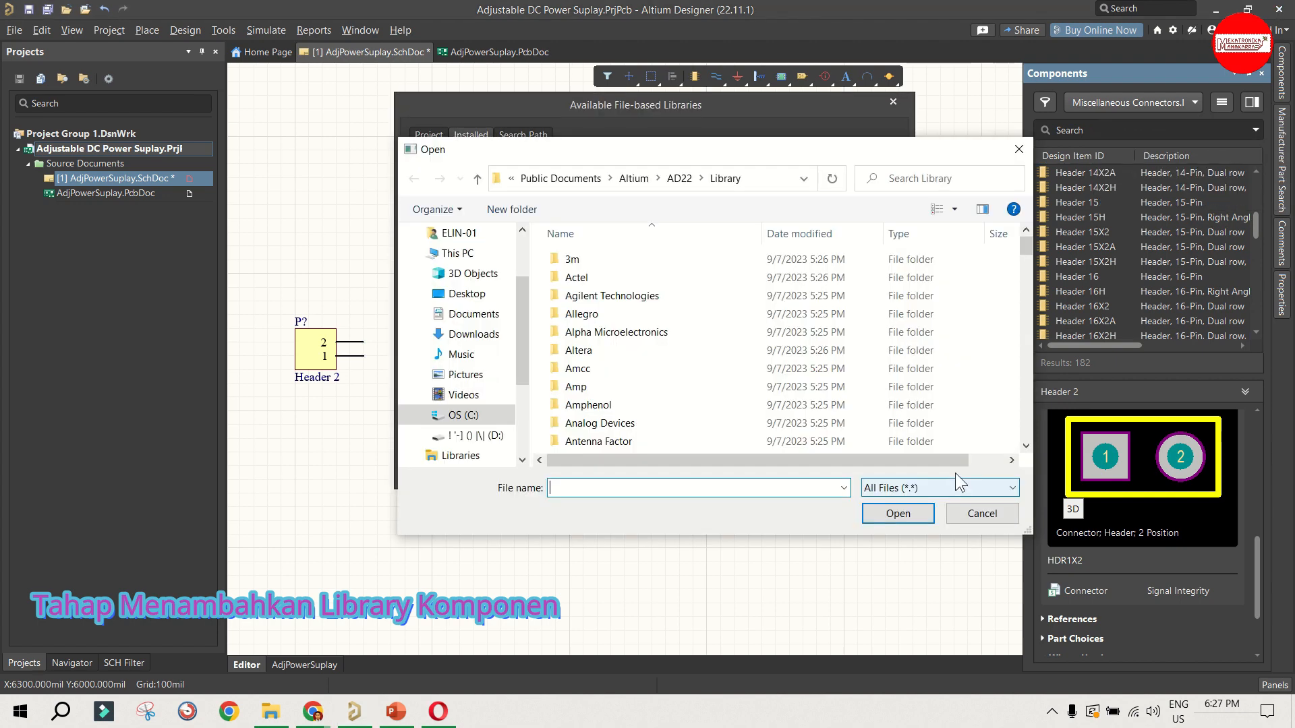
pyautogui.click(625, 180)
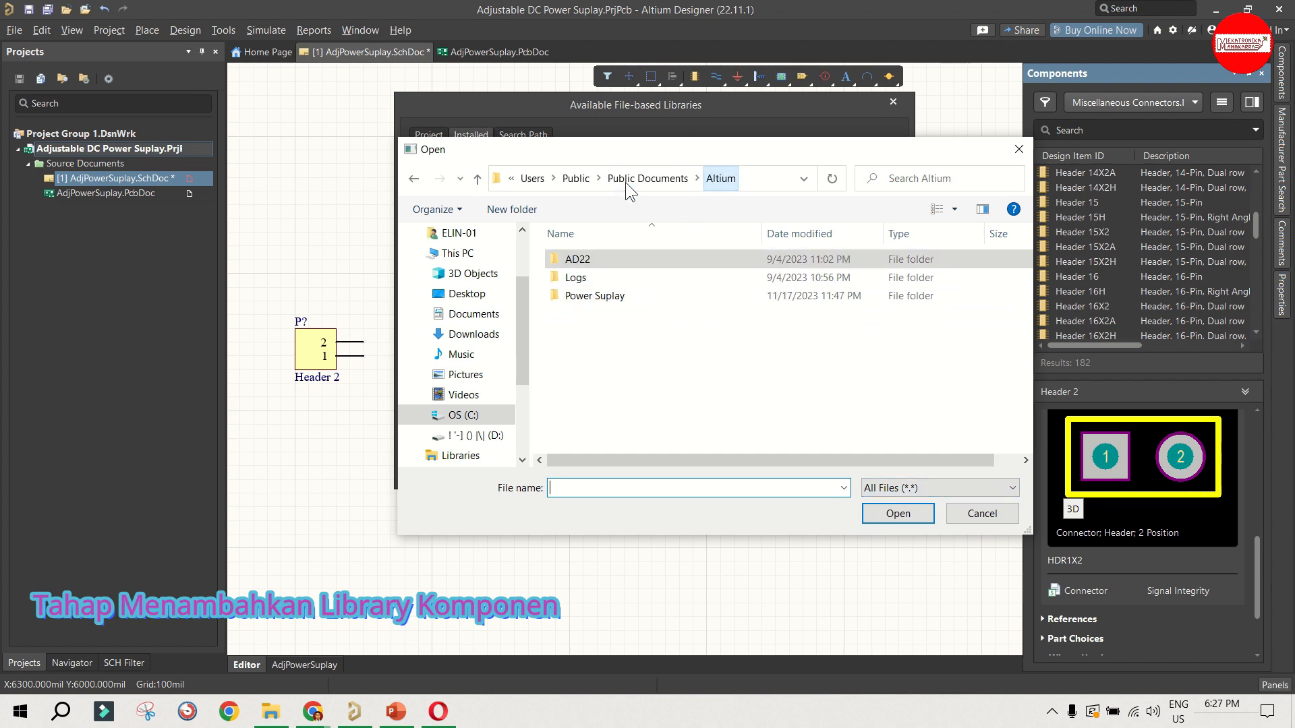
pyautogui.doubleClick(580, 260)
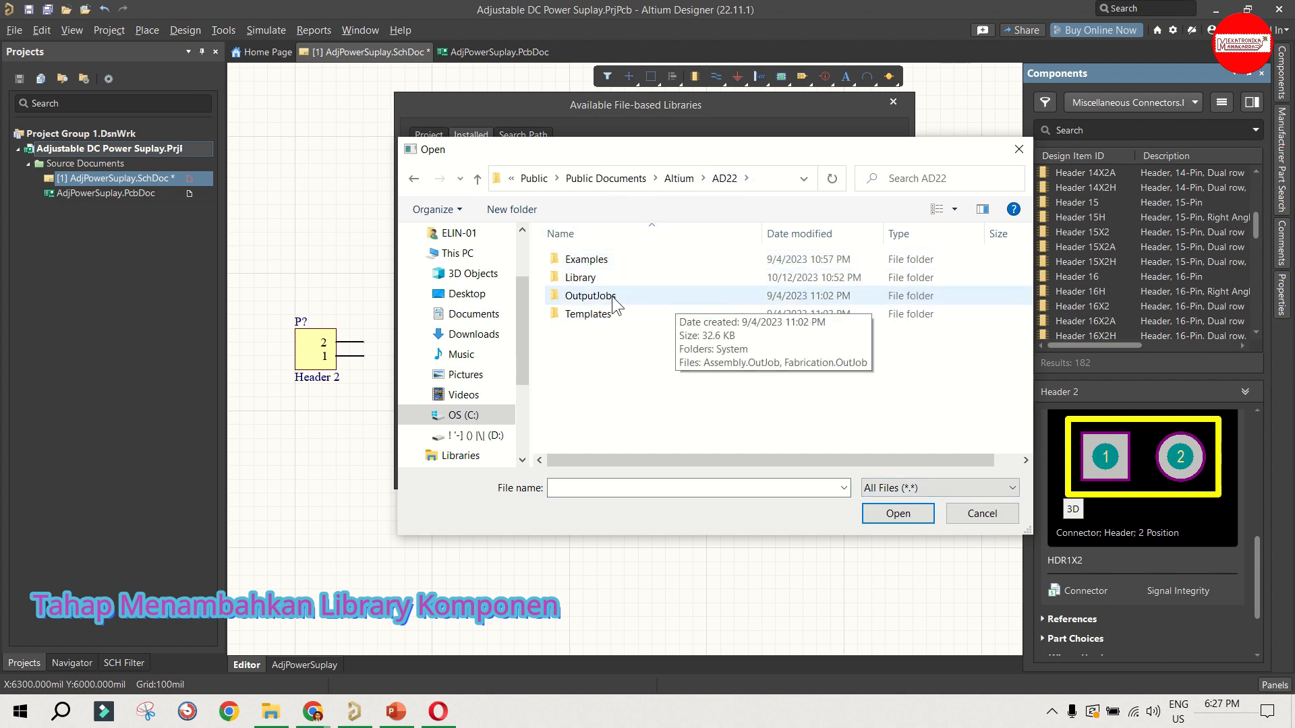
pyautogui.doubleClick(598, 278)
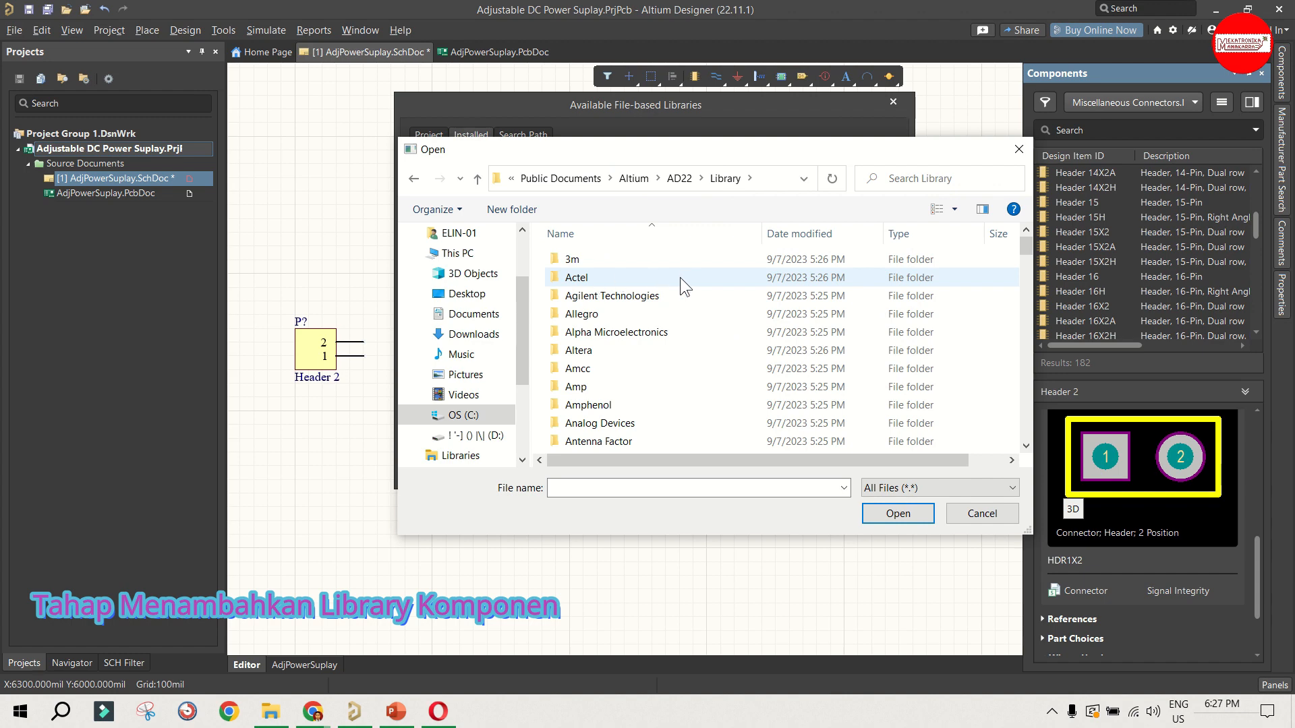
# Step: Find the ON Semiconductor folder in the Altium AD22 Library directory and open it
pyautogui.scroll(-10, 680, 277)
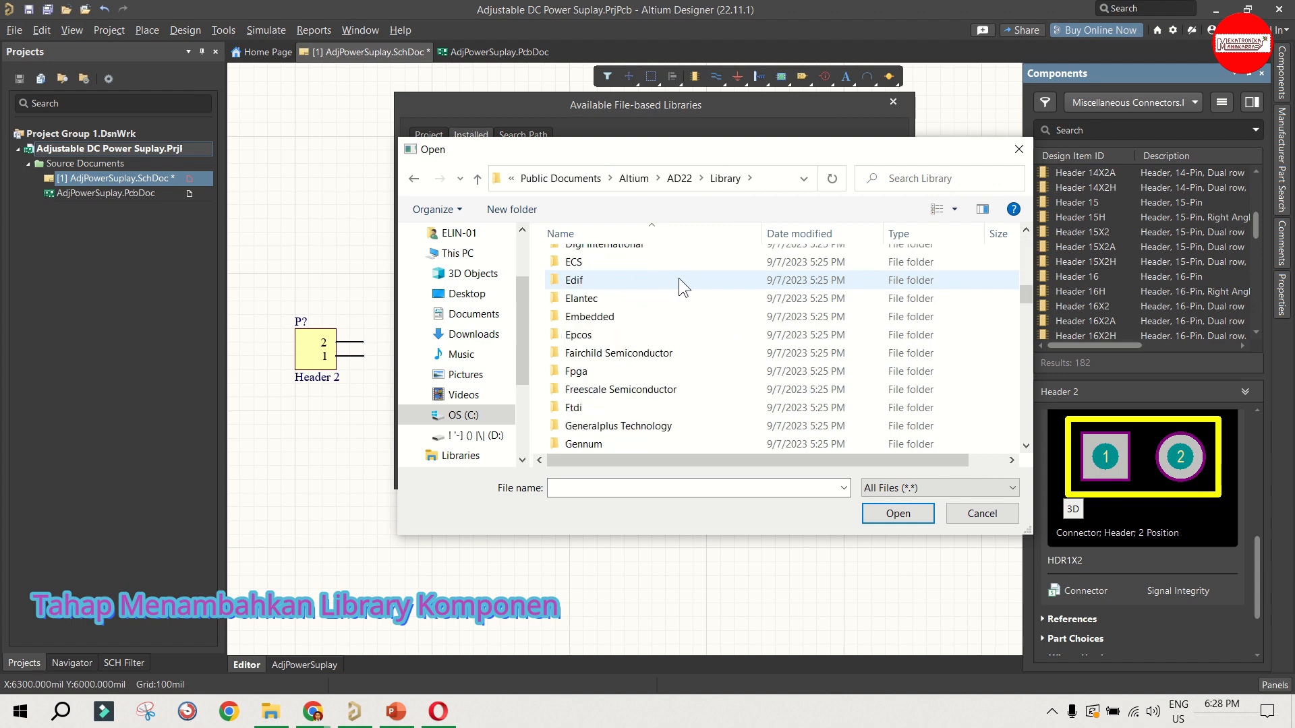
pyautogui.scroll(-10, 679, 278)
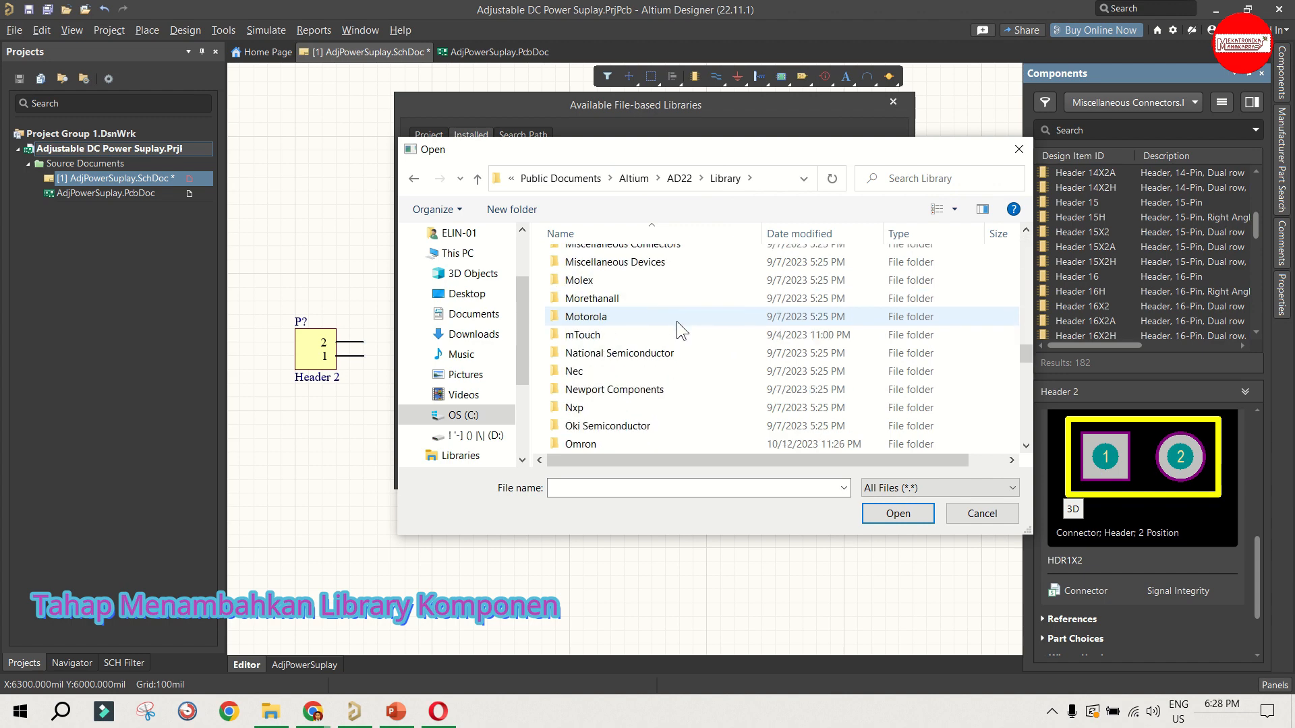
pyautogui.scroll(-2, 676, 322)
pyautogui.scroll(2, 659, 340)
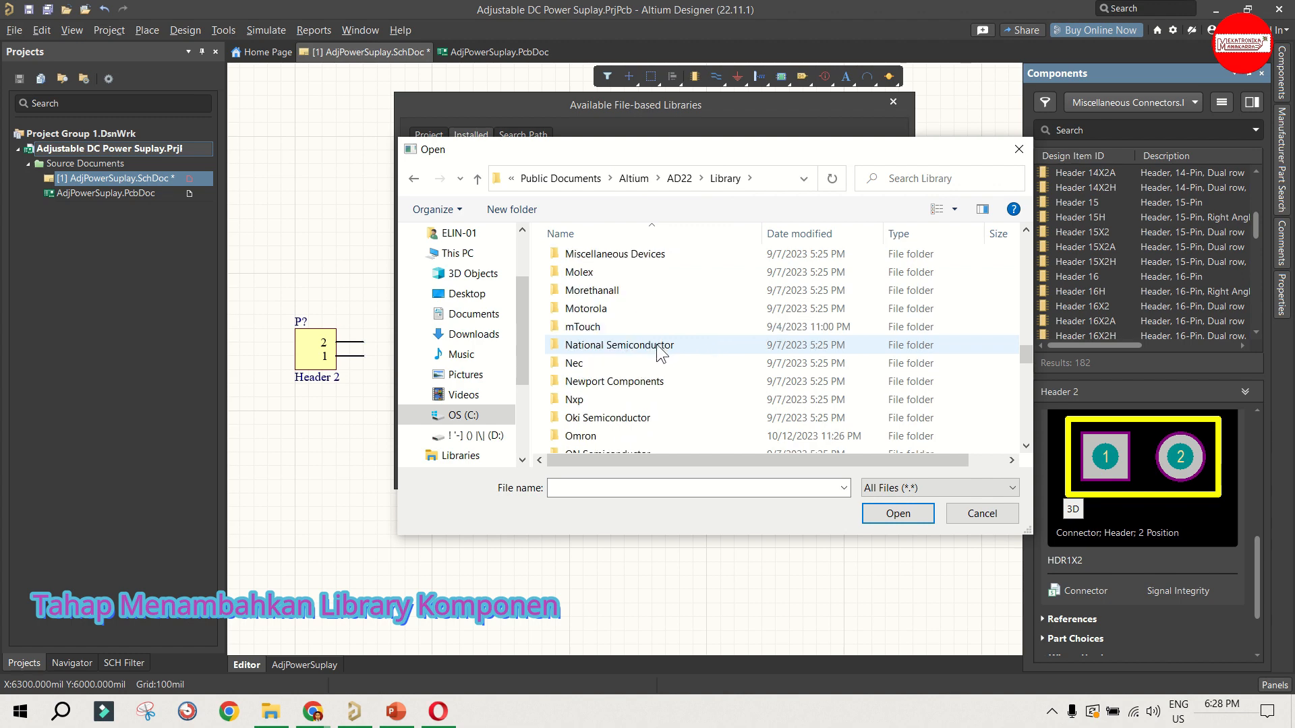
pyautogui.scroll(-2, 658, 346)
pyautogui.scroll(2, 658, 346)
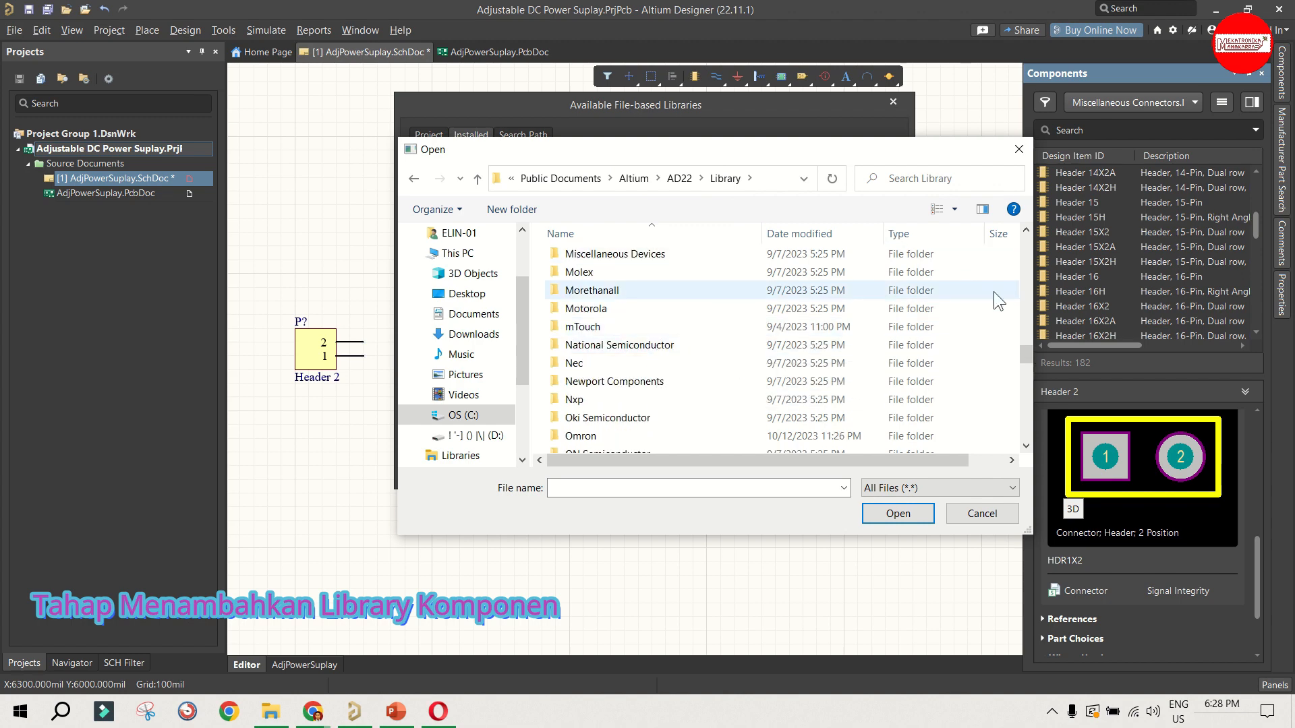
pyautogui.moveTo(1023, 351); pyautogui.dragTo(1029, 362)
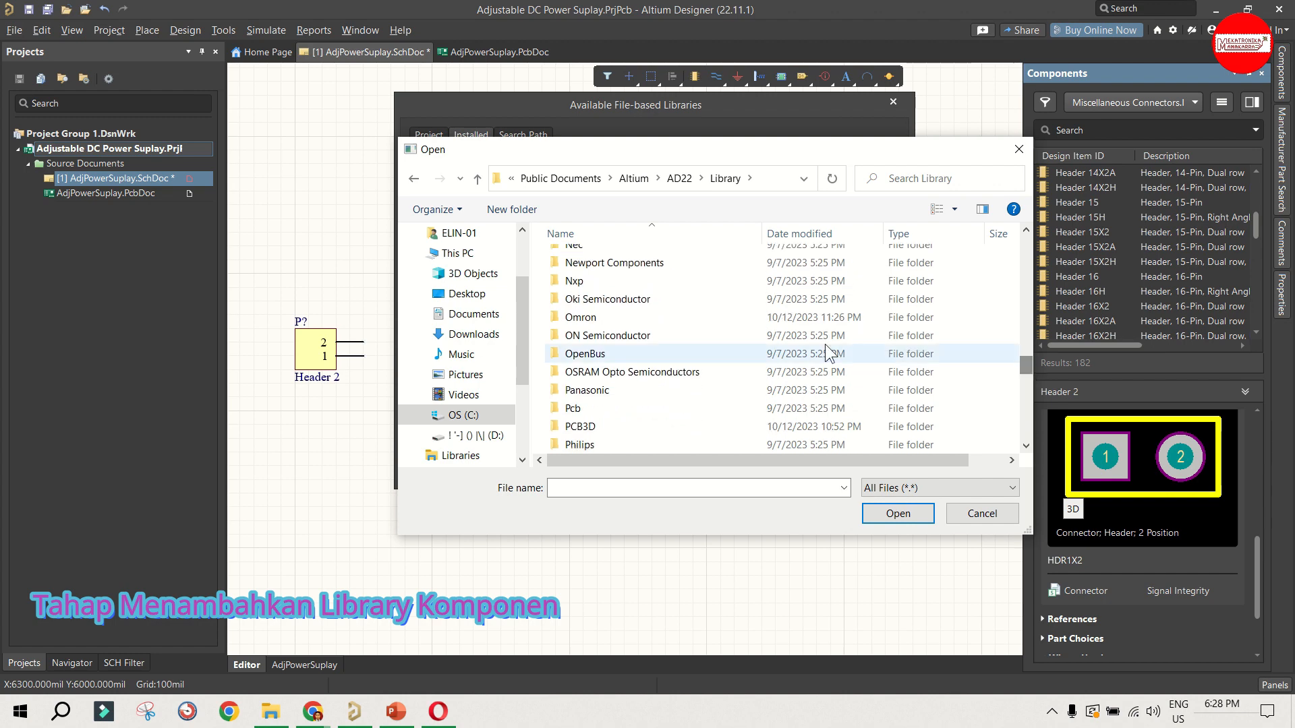
pyautogui.doubleClick(599, 336)
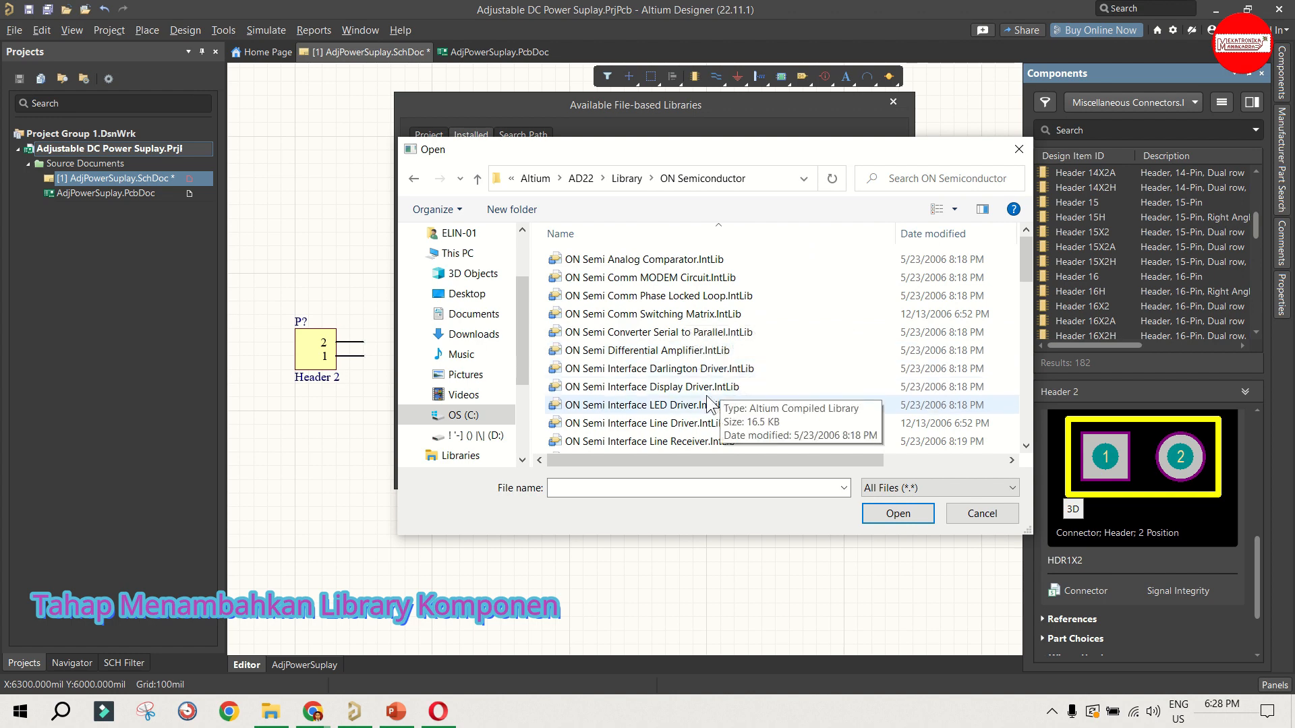
# Step: Install ON Semi Power Mgt Voltage Regulator.IntLib and close the available libraries dialog
pyautogui.moveTo(1022, 265); pyautogui.dragTo(1029, 416)
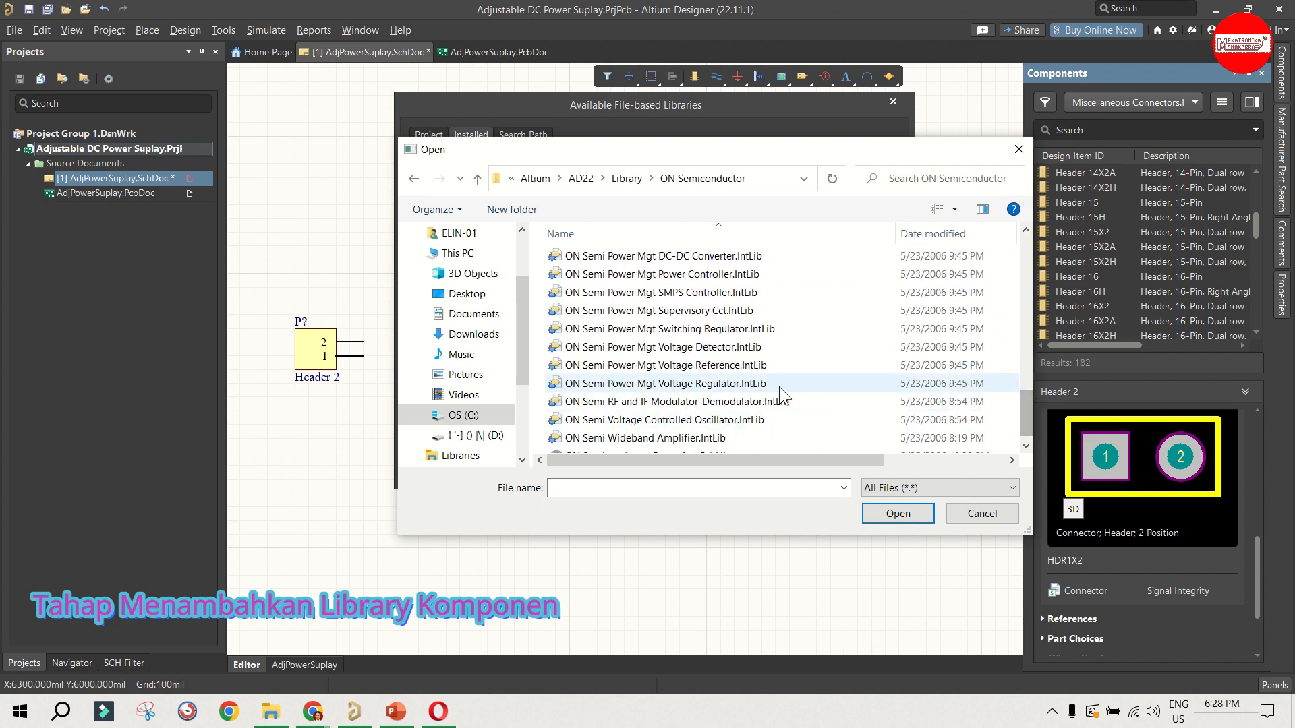
pyautogui.click(704, 386)
pyautogui.doubleClick(704, 385)
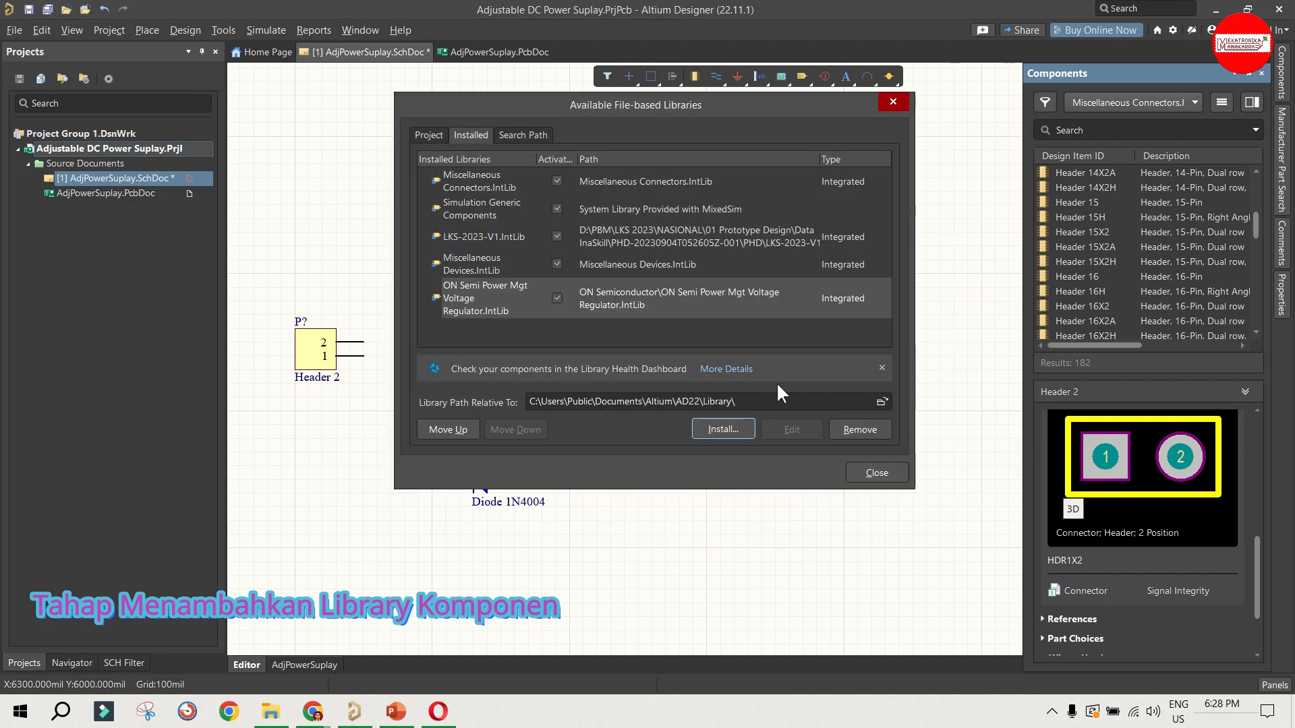
pyautogui.click(877, 472)
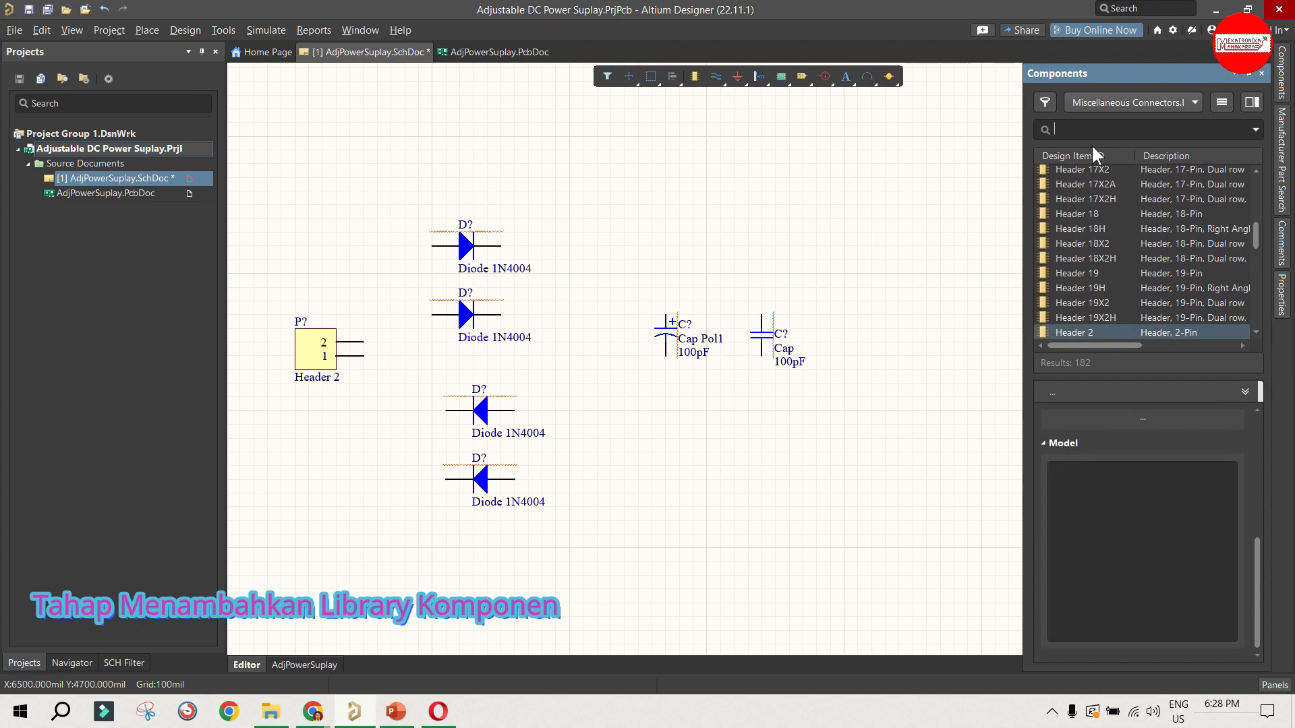
# Step: Switch the component list to ON Semi Power Mgt Voltage Regulator.IntLib and browse to the LM317 regulators
pyautogui.click(1109, 106)
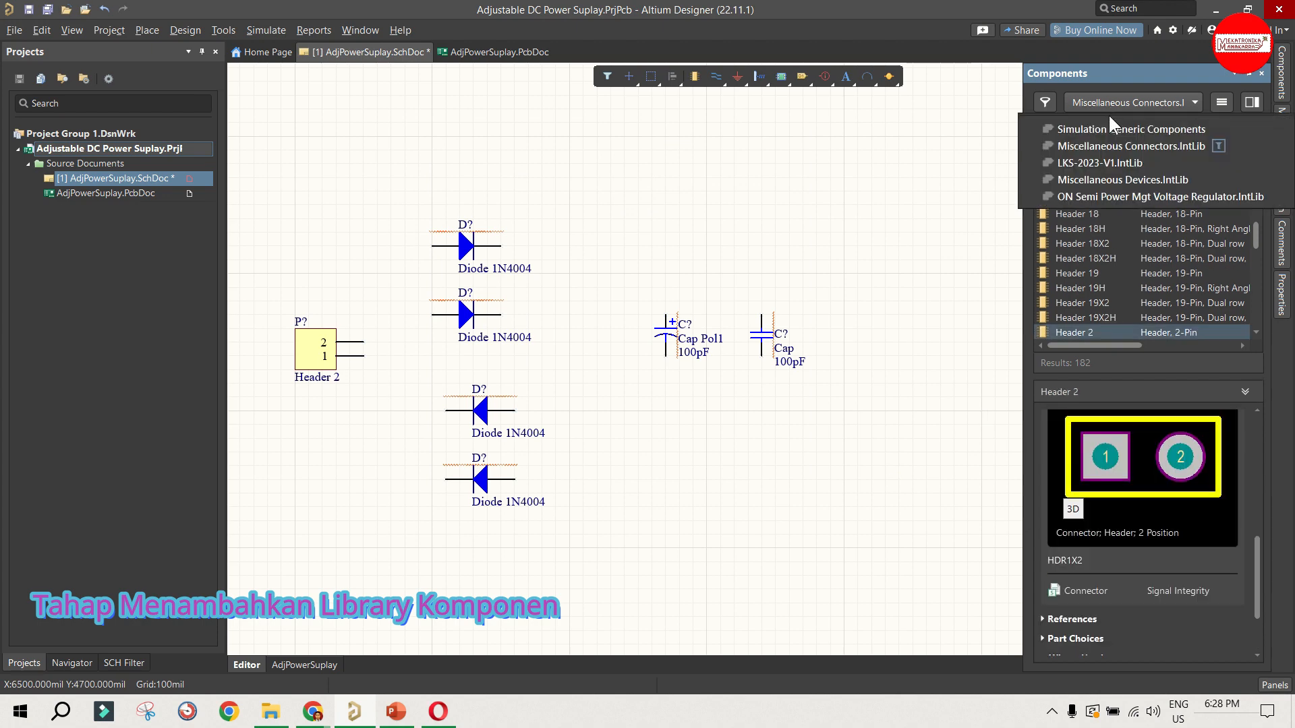
pyautogui.click(1117, 199)
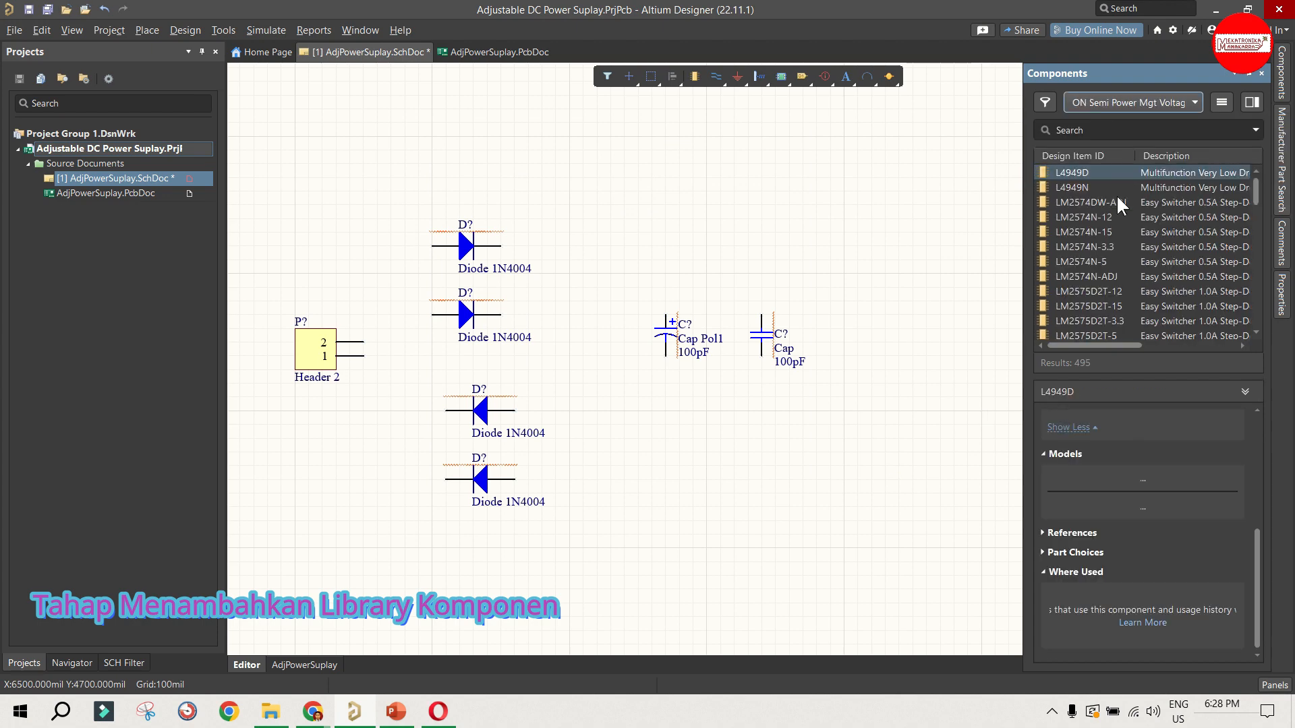
pyautogui.click(1081, 218)
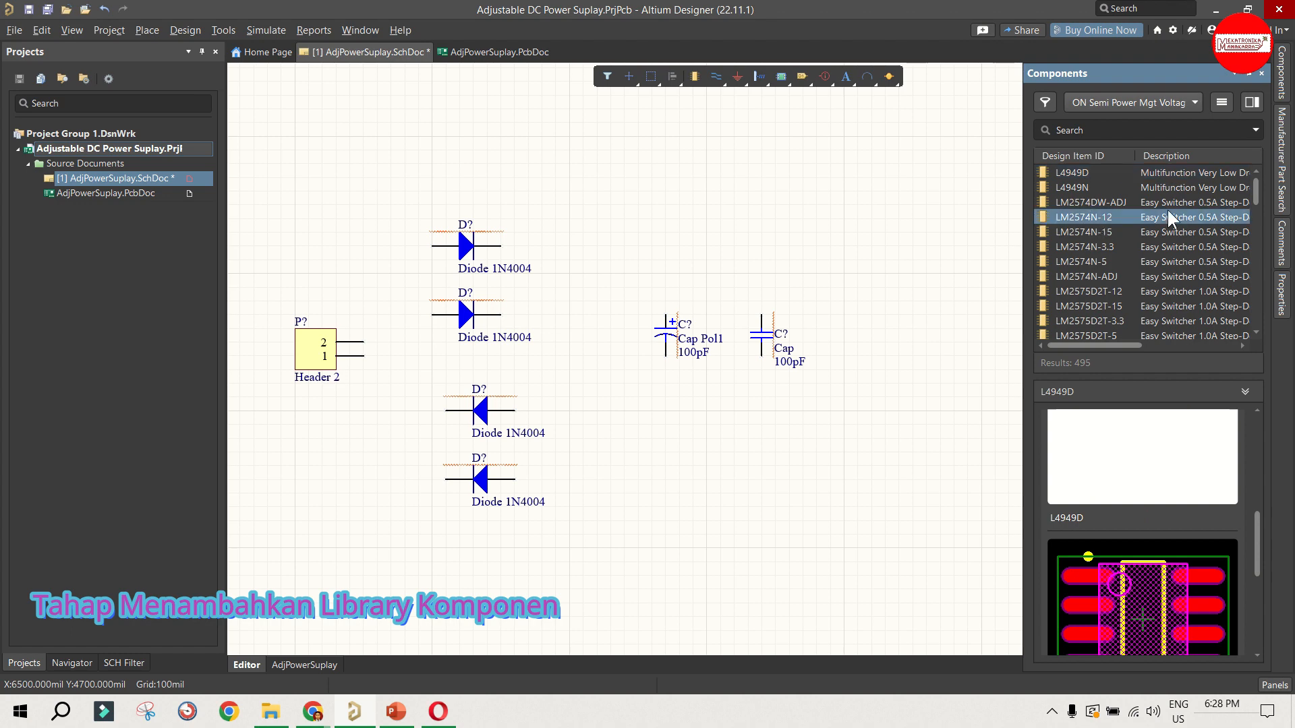
pyautogui.moveTo(1251, 183); pyautogui.dragTo(1256, 200)
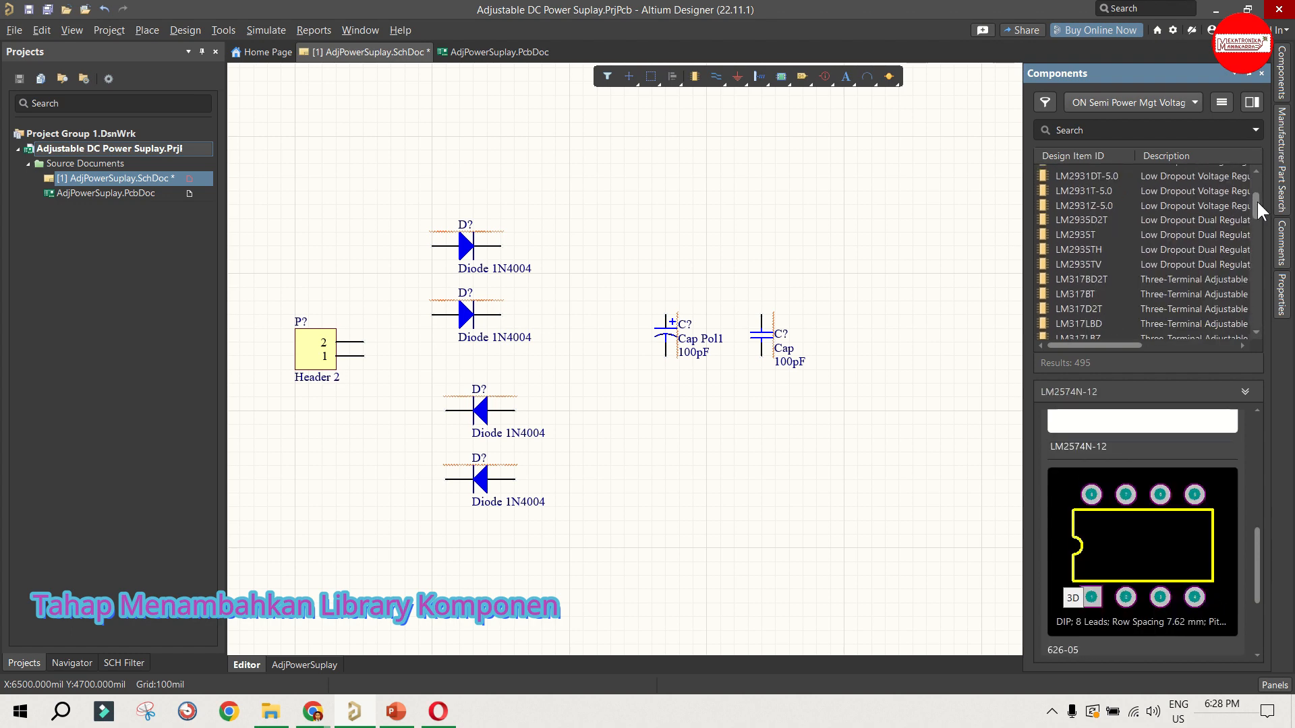
# Step: Select the LM317BD2T regulator and examine its schematic symbol and footprint preview
pyautogui.click(1105, 278)
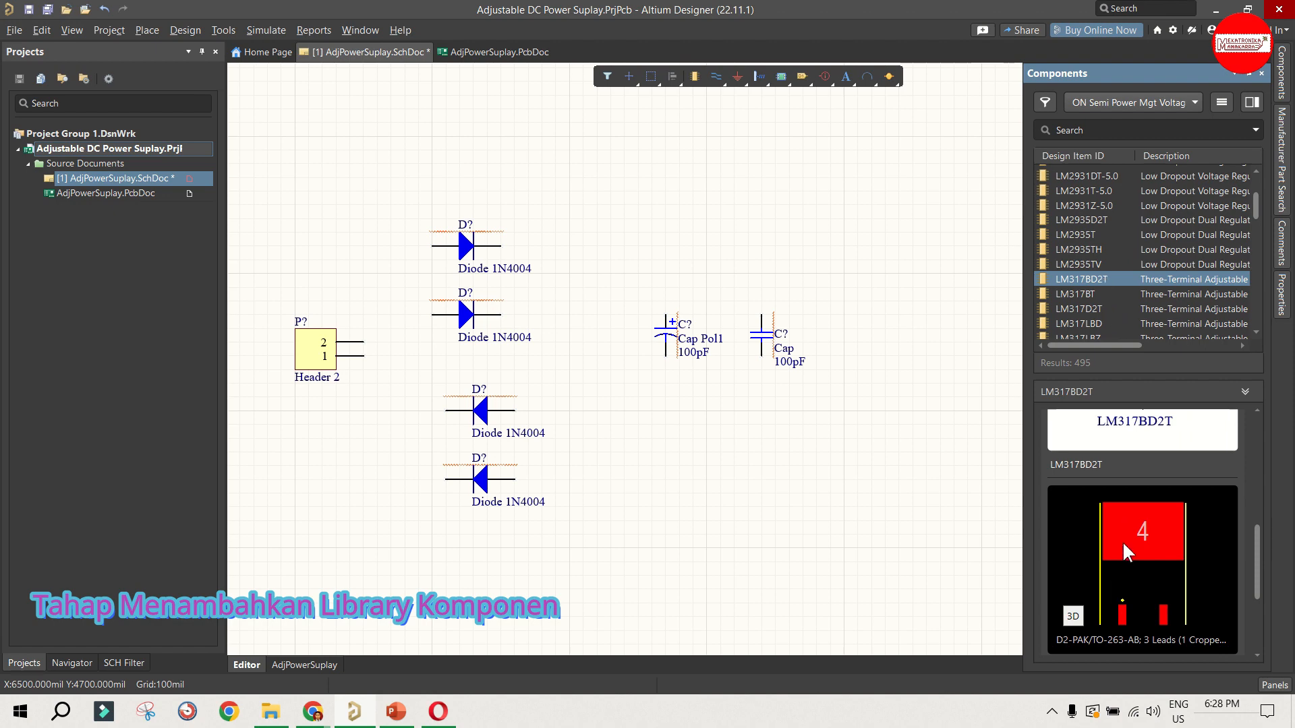
pyautogui.scroll(-1, 1122, 544)
pyautogui.scroll(4, 1109, 536)
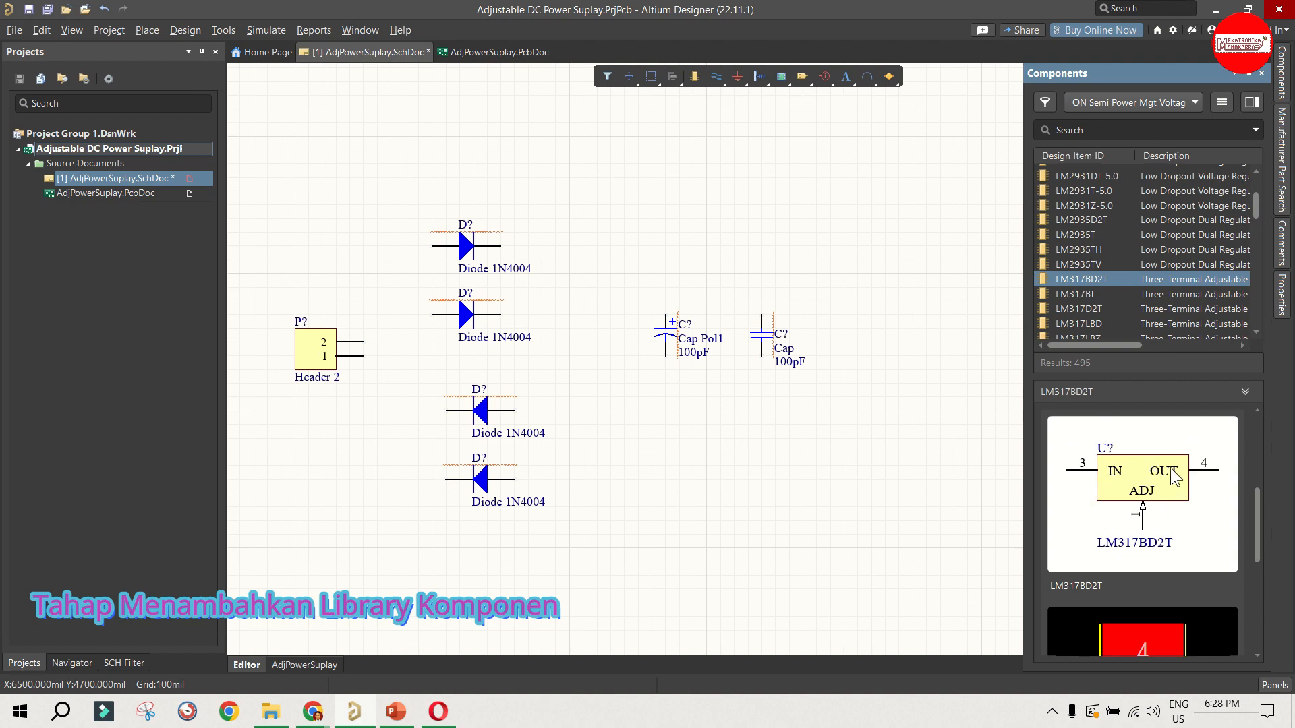
pyautogui.scroll(-3, 1180, 472)
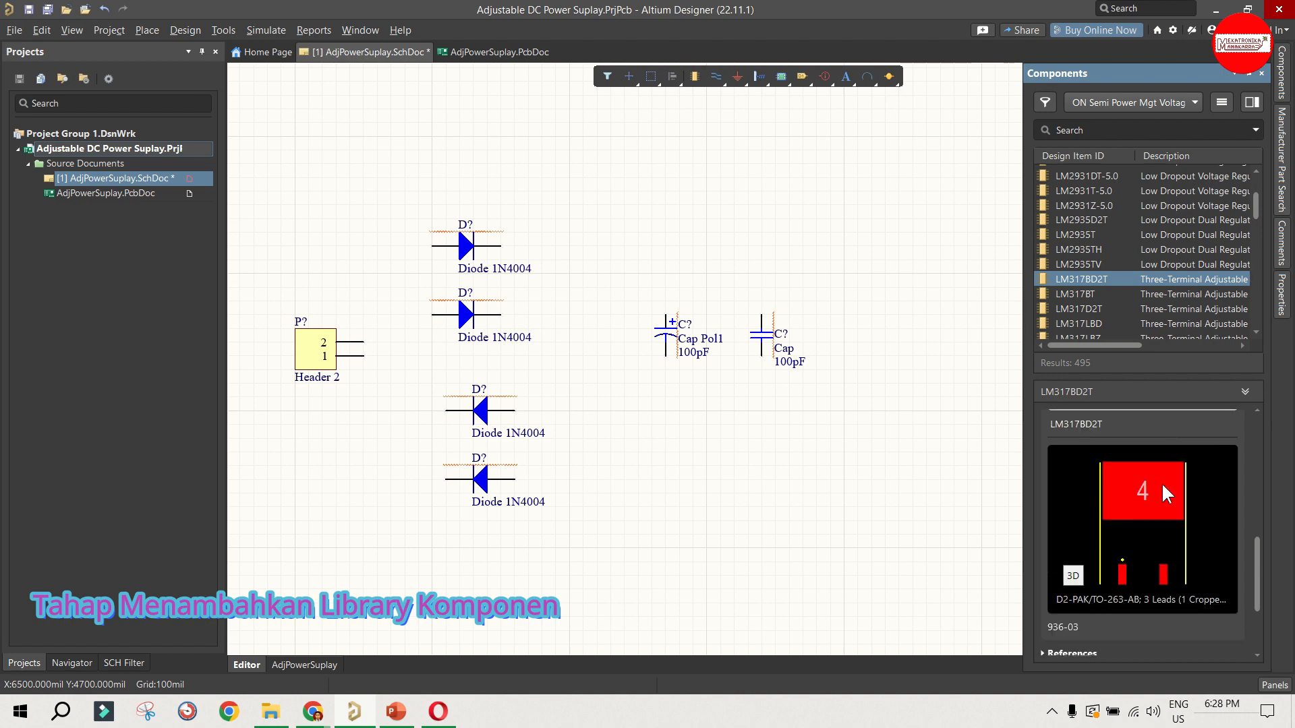
# Step: Select the LM317BT regulator and check its footprint preview and schematic symbol
pyautogui.click(1060, 295)
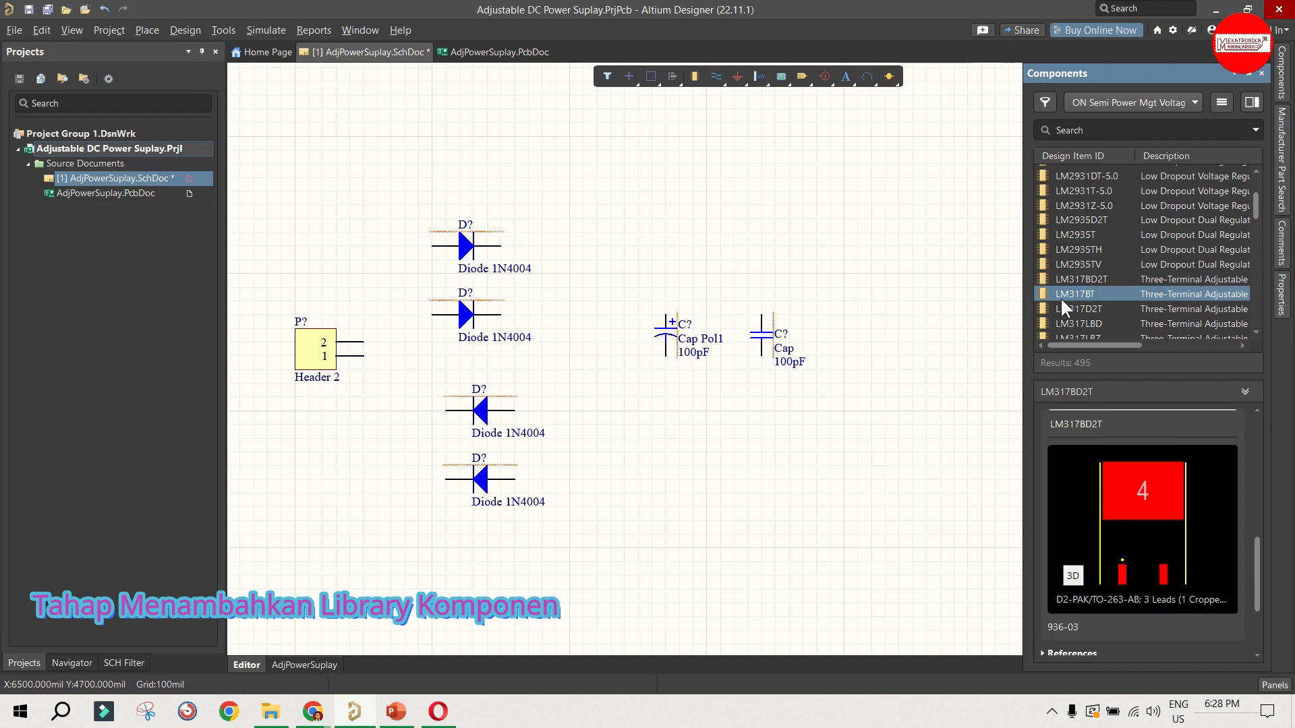
pyautogui.scroll(1, 1129, 505)
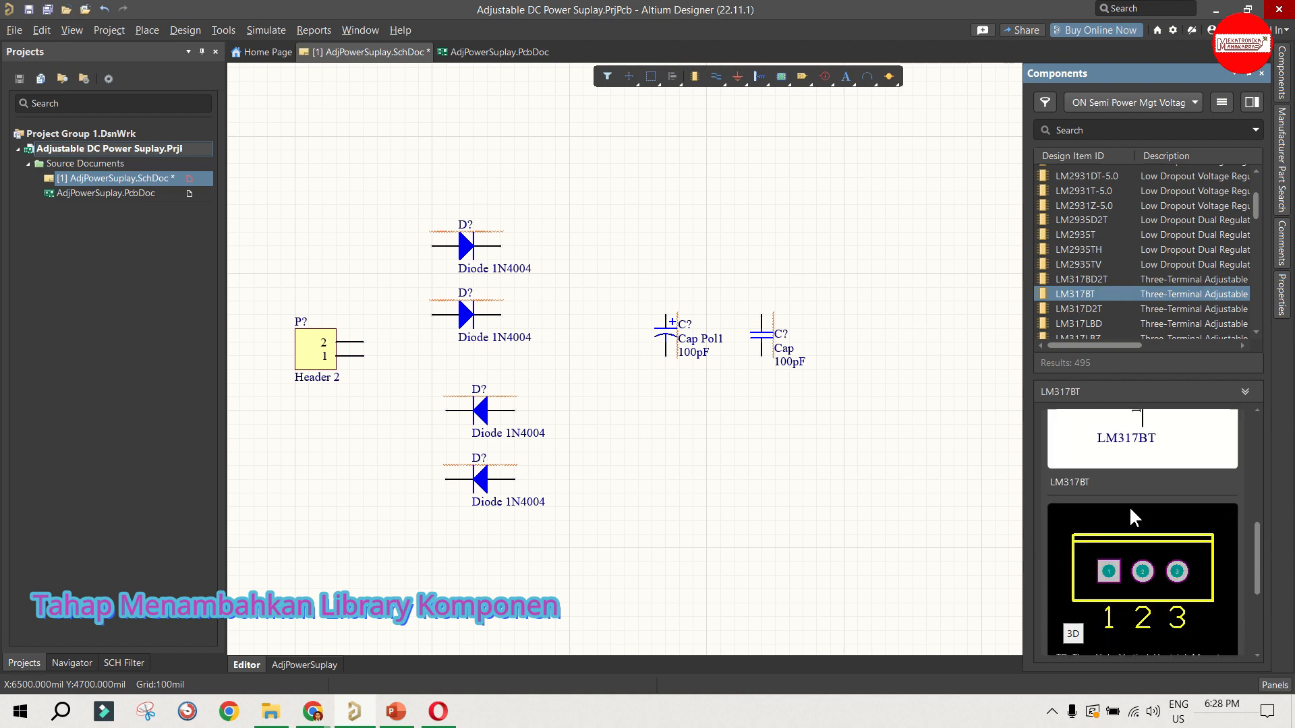
pyautogui.scroll(2, 1114, 502)
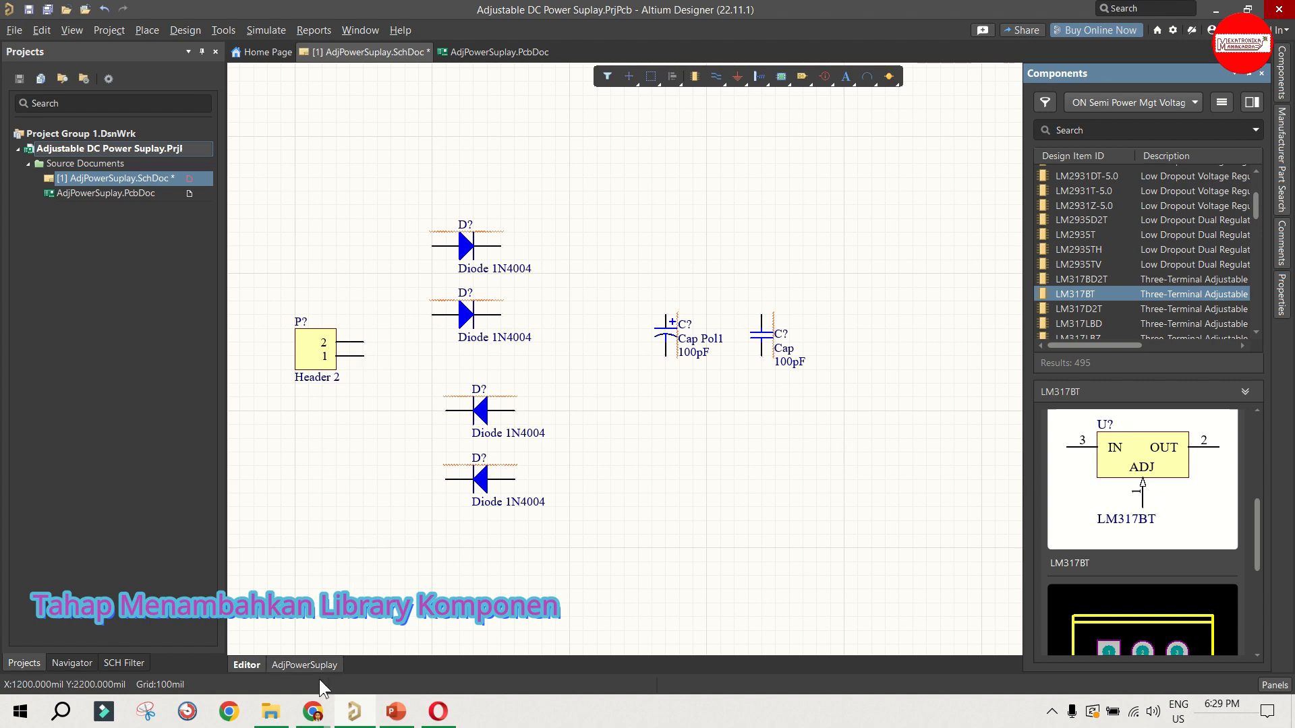
# Step: Switch to Chrome and bring up the LM317 3-Terminal Adjustable Regulator datasheet PDF
pyautogui.moveTo(329, 705)
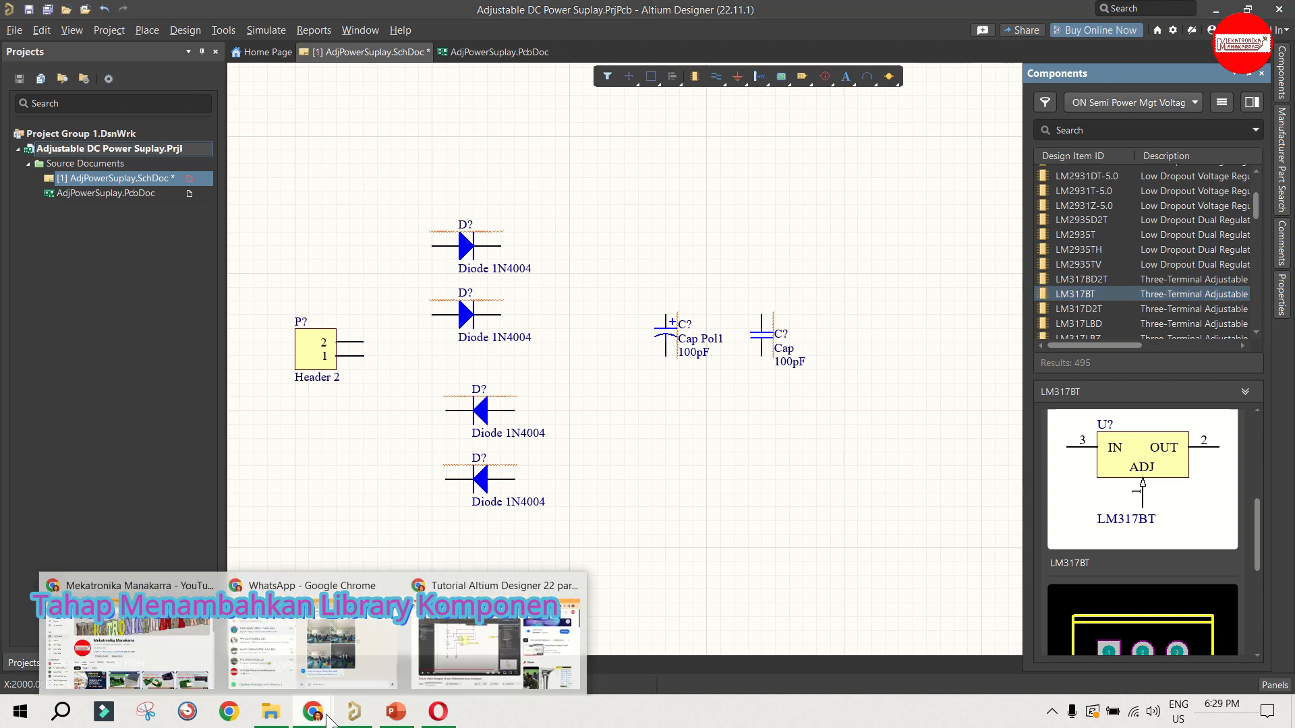
pyautogui.click(216, 584)
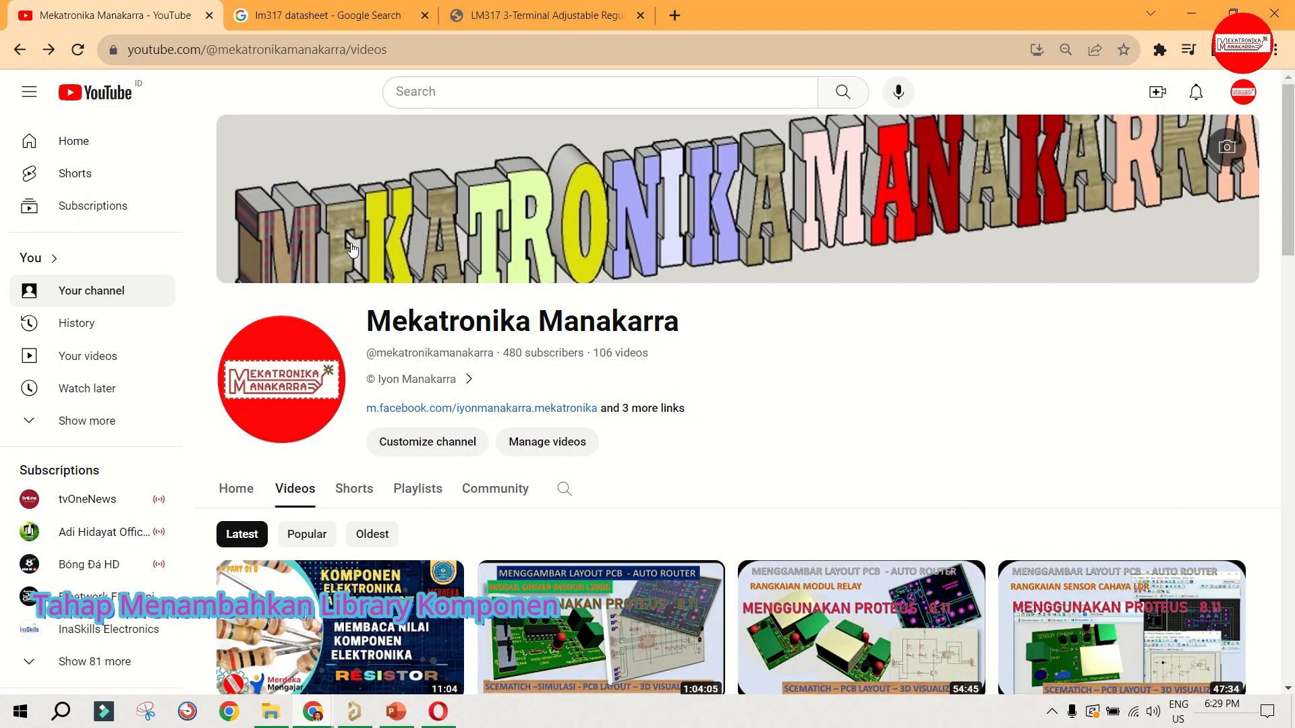
pyautogui.click(280, 15)
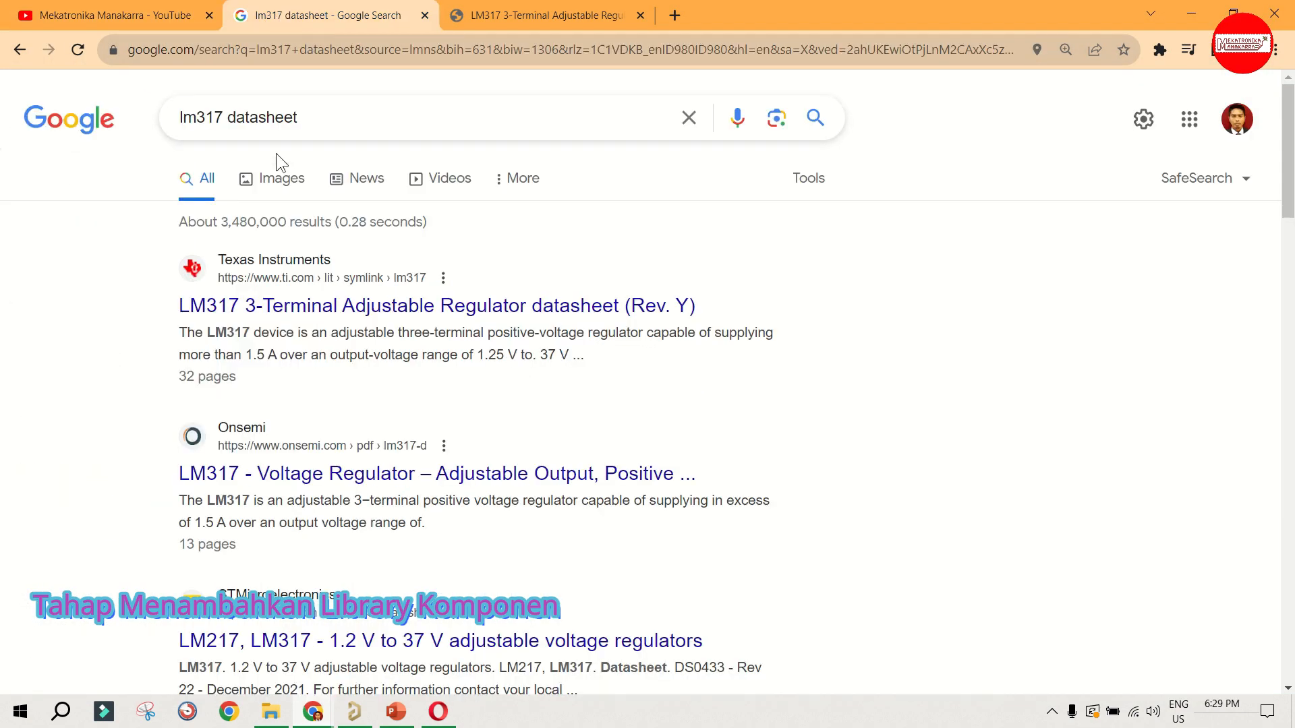
pyautogui.click(384, 110)
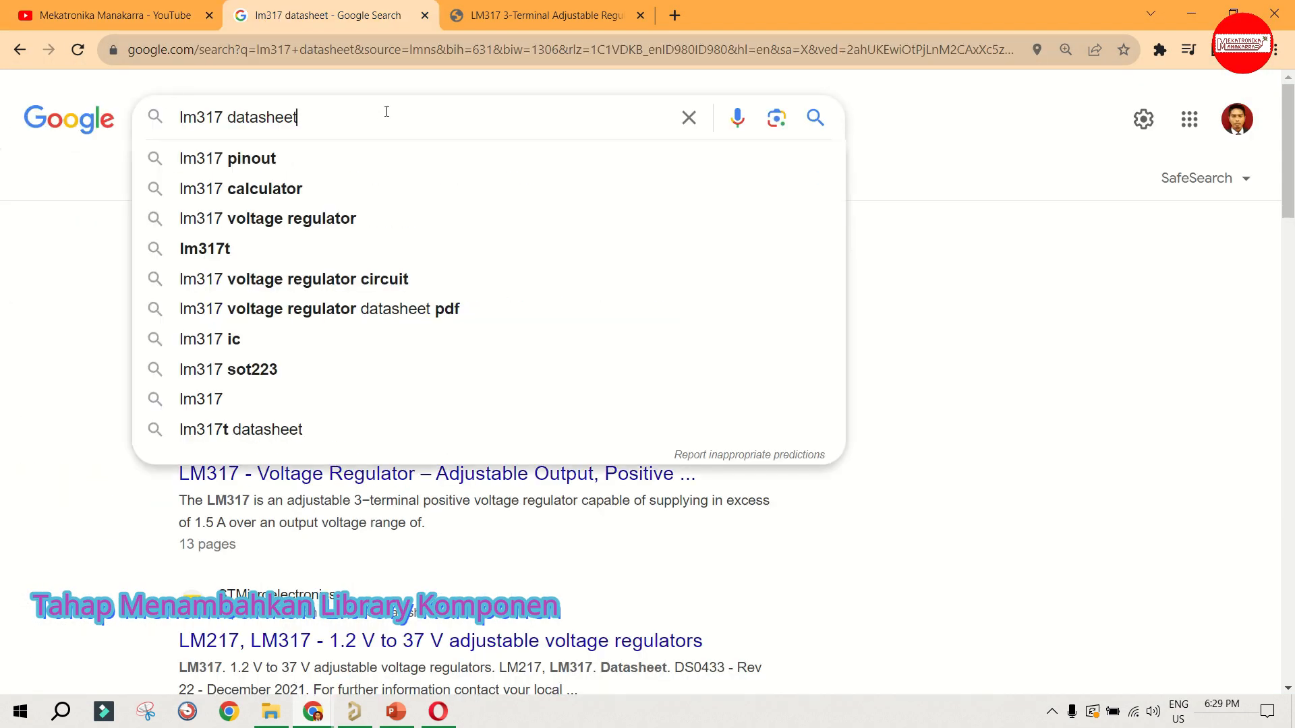
pyautogui.click(522, 3)
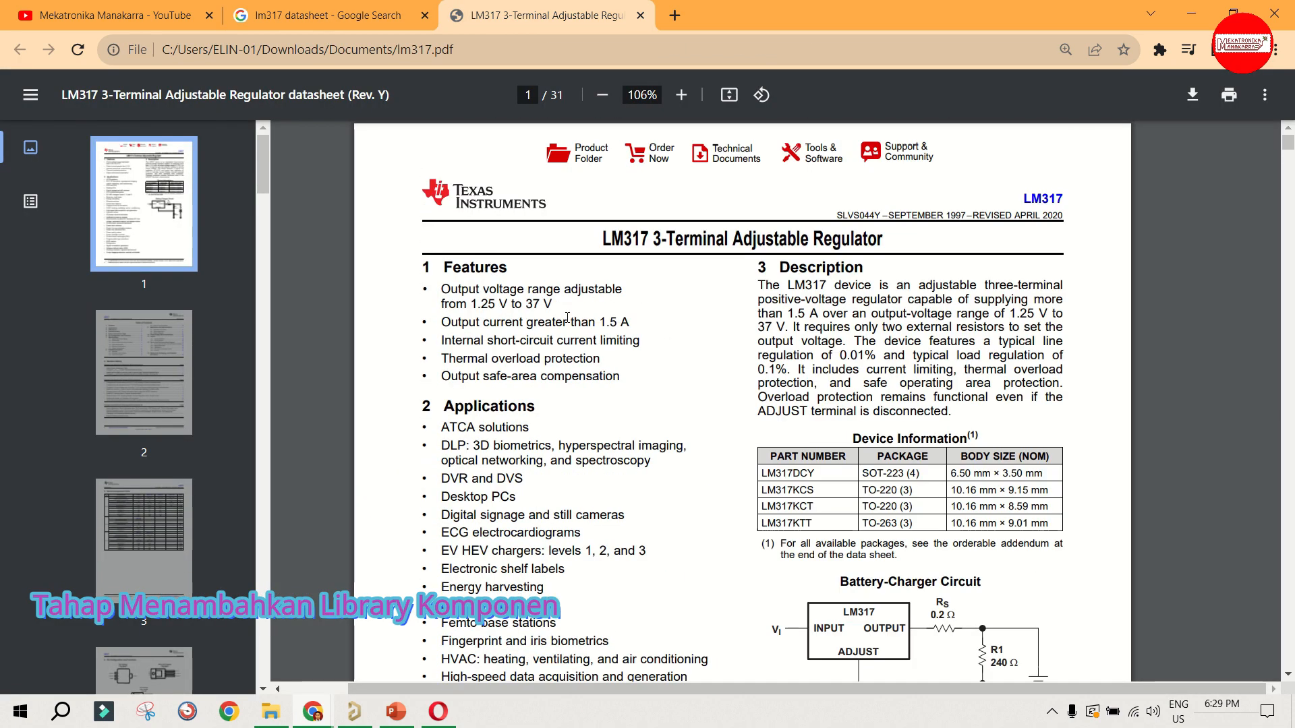
# Step: Find the Pin Configuration and Functions section of the LM317 datasheet and examine the TO-220 package pinout
pyautogui.scroll(-5, 689, 323)
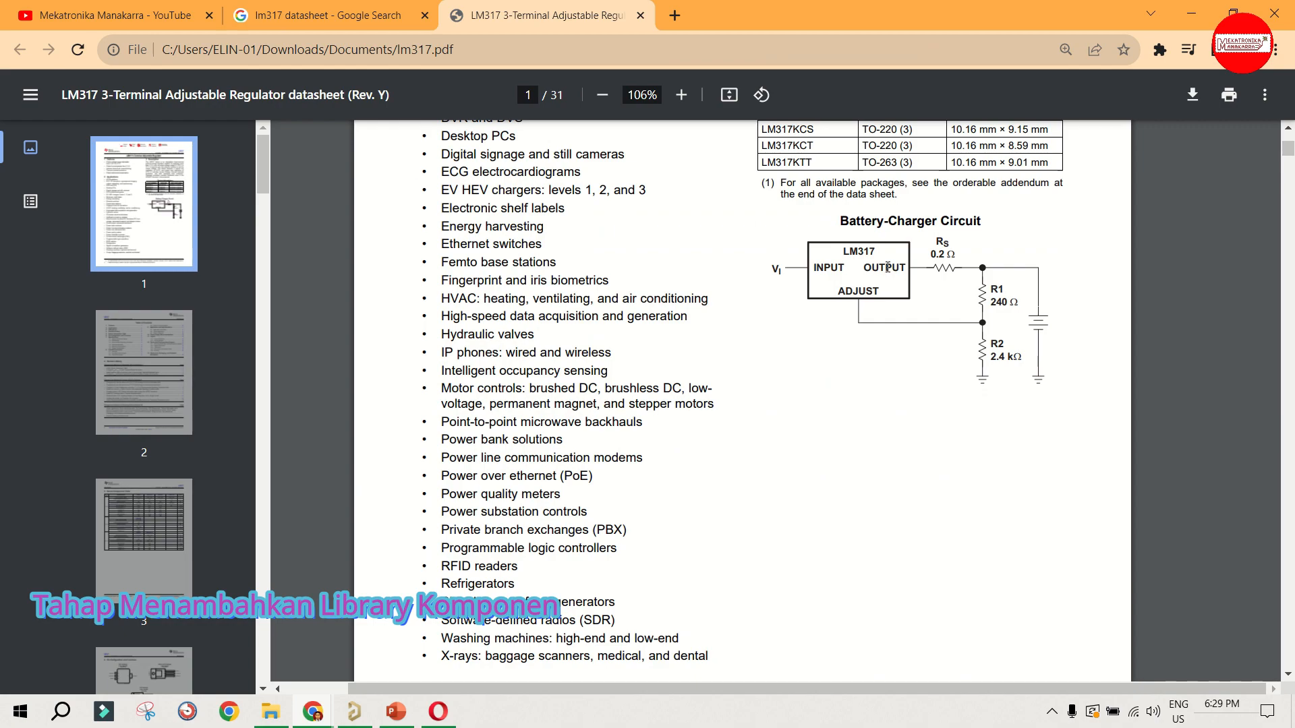
pyautogui.scroll(-3, 880, 327)
pyautogui.scroll(5, 885, 331)
pyautogui.scroll(3, 887, 330)
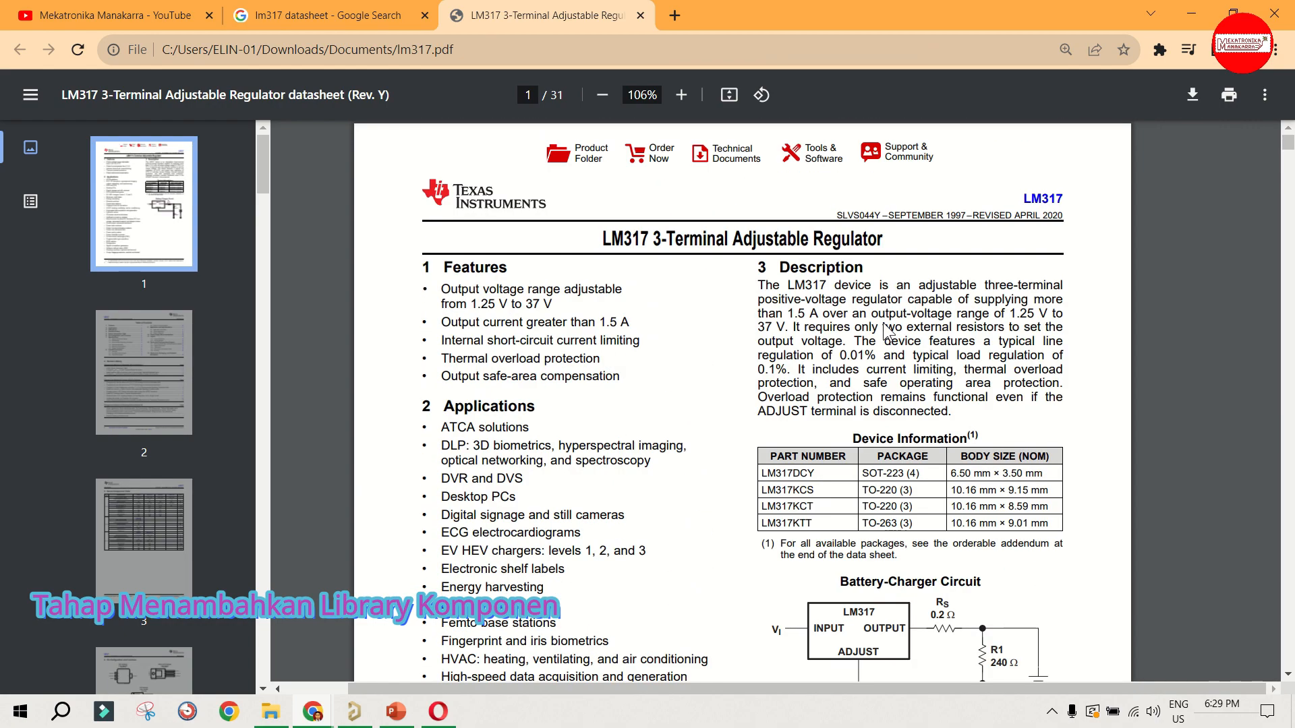
pyautogui.scroll(-20, 887, 330)
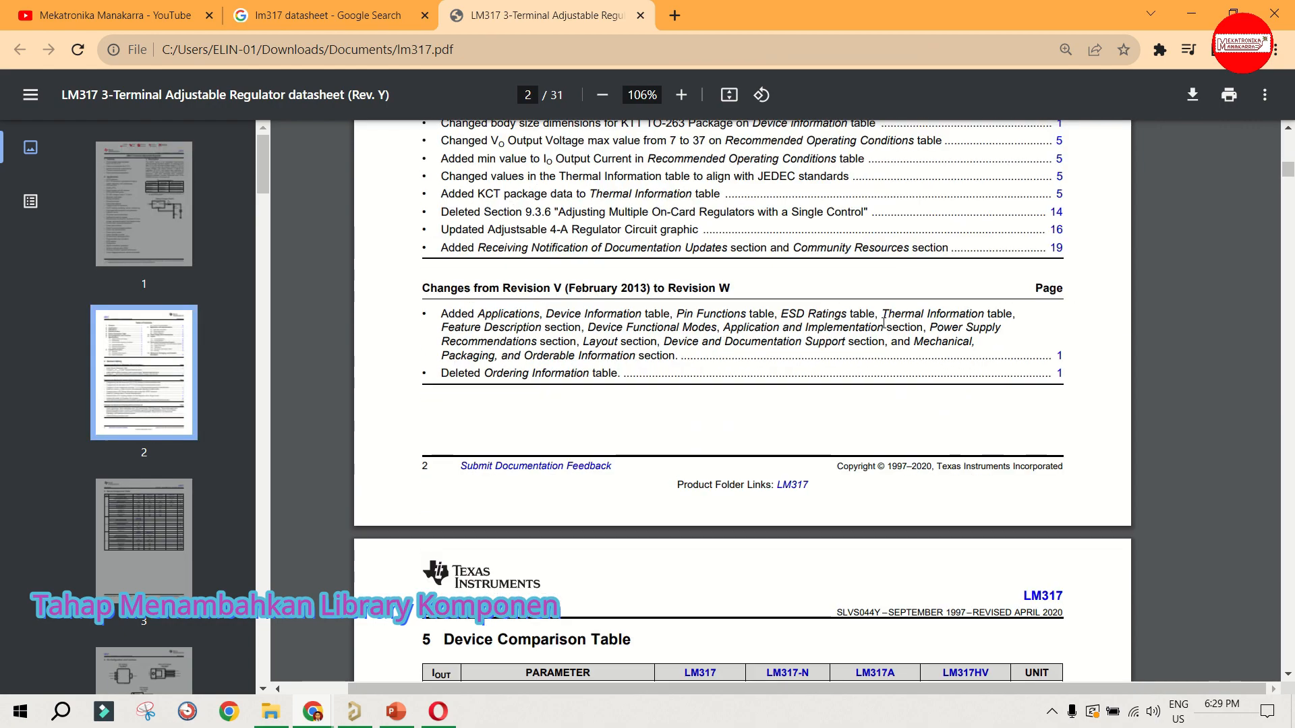
pyautogui.scroll(-10, 884, 324)
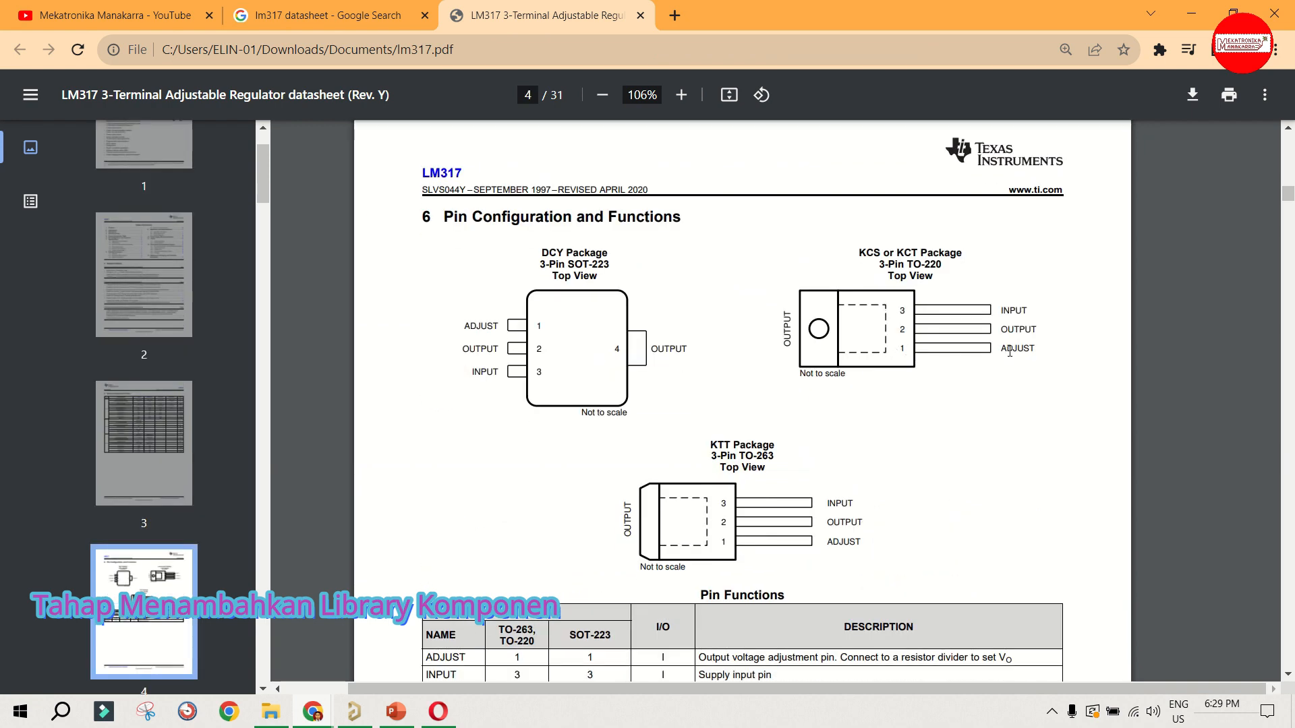
pyautogui.moveTo(998, 335); pyautogui.dragTo(1032, 305)
pyautogui.click(1008, 362)
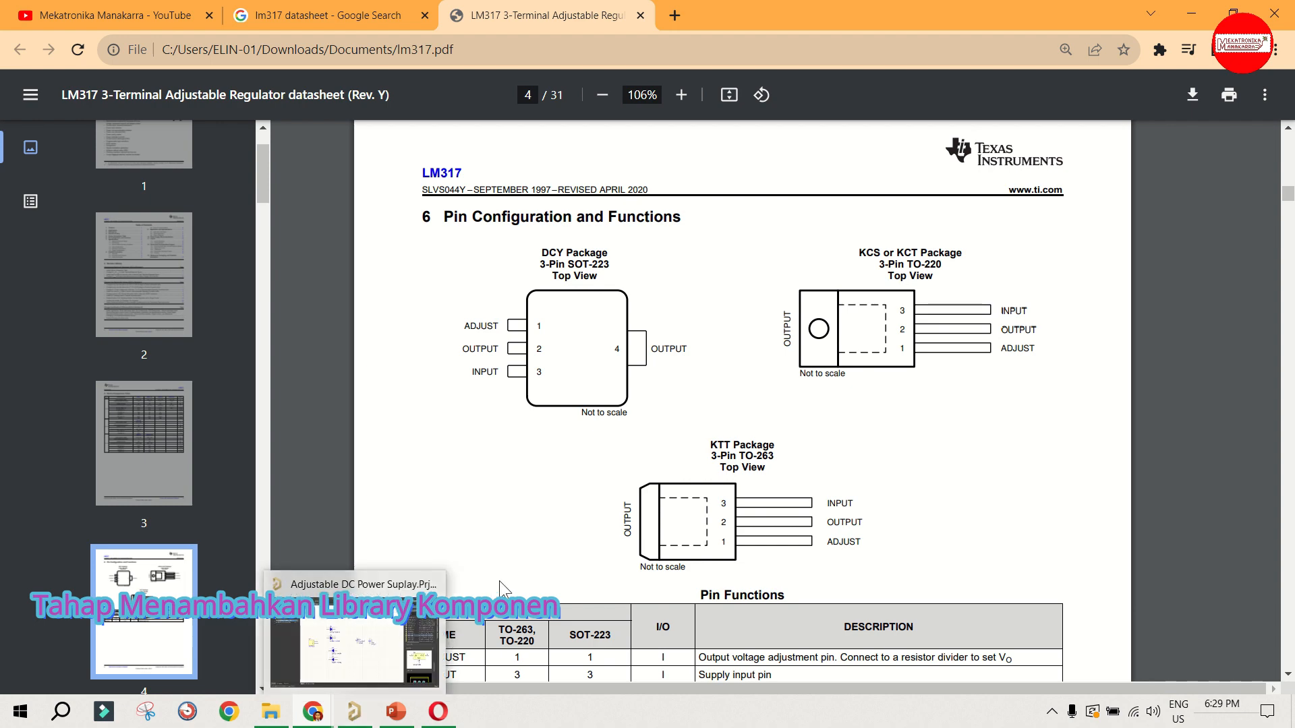
# Step: Return to Altium Designer and compare the LM317BT symbol's pins with its through-hole footprint
pyautogui.click(364, 711)
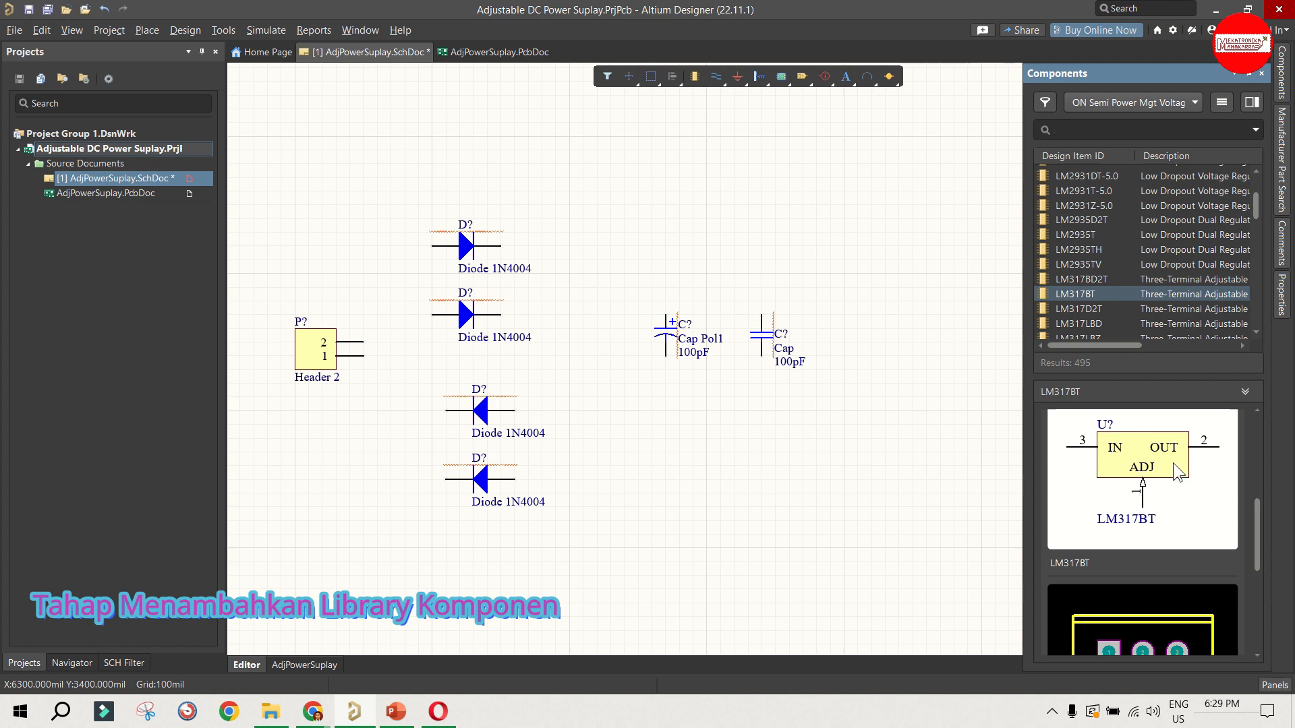
pyautogui.scroll(-1, 1130, 466)
pyautogui.scroll(-2, 1130, 466)
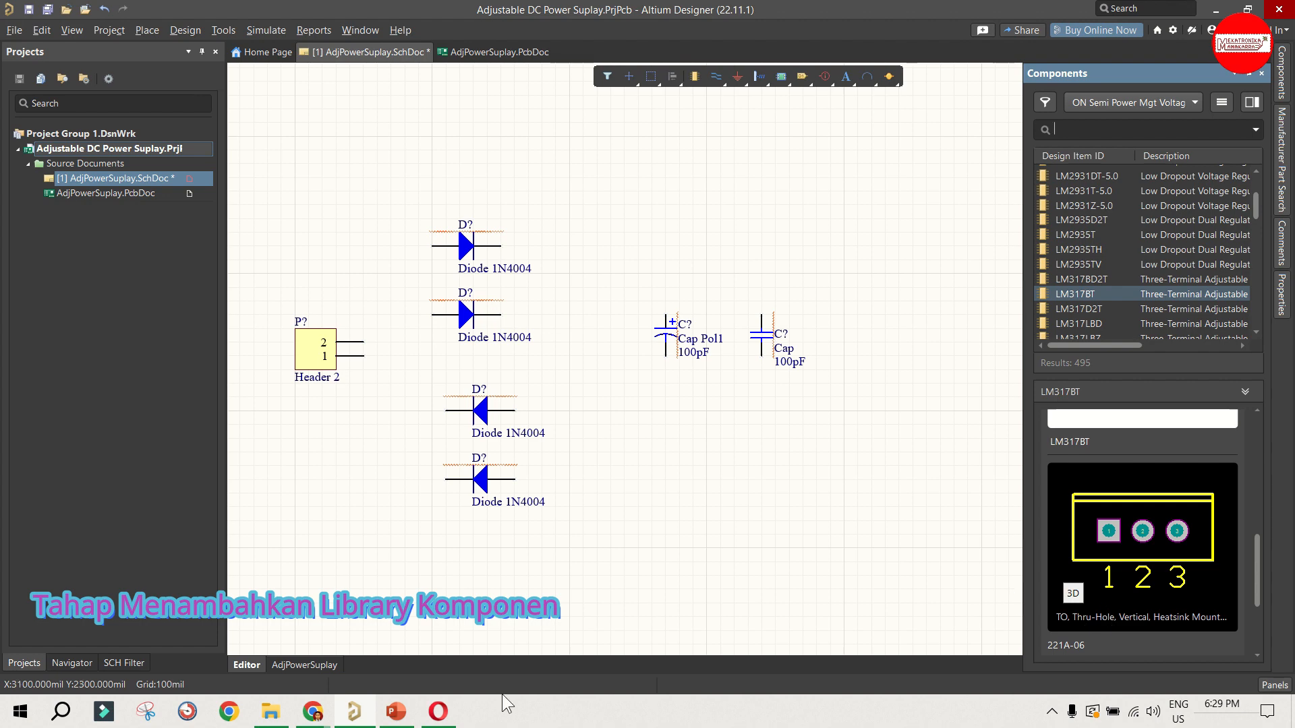
# Step: Go back to the LM317 datasheet in Chrome and recheck the 3-pin TO-220 package drawing
pyautogui.moveTo(313, 712)
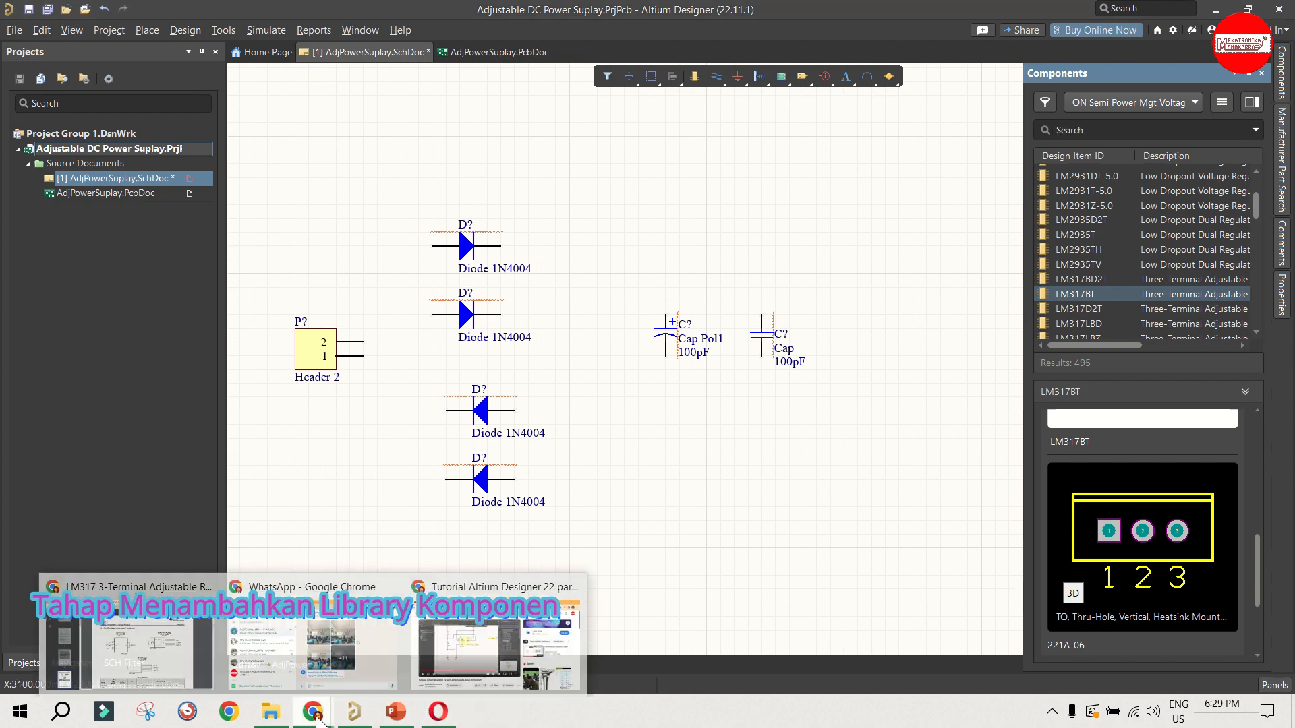
pyautogui.click(174, 662)
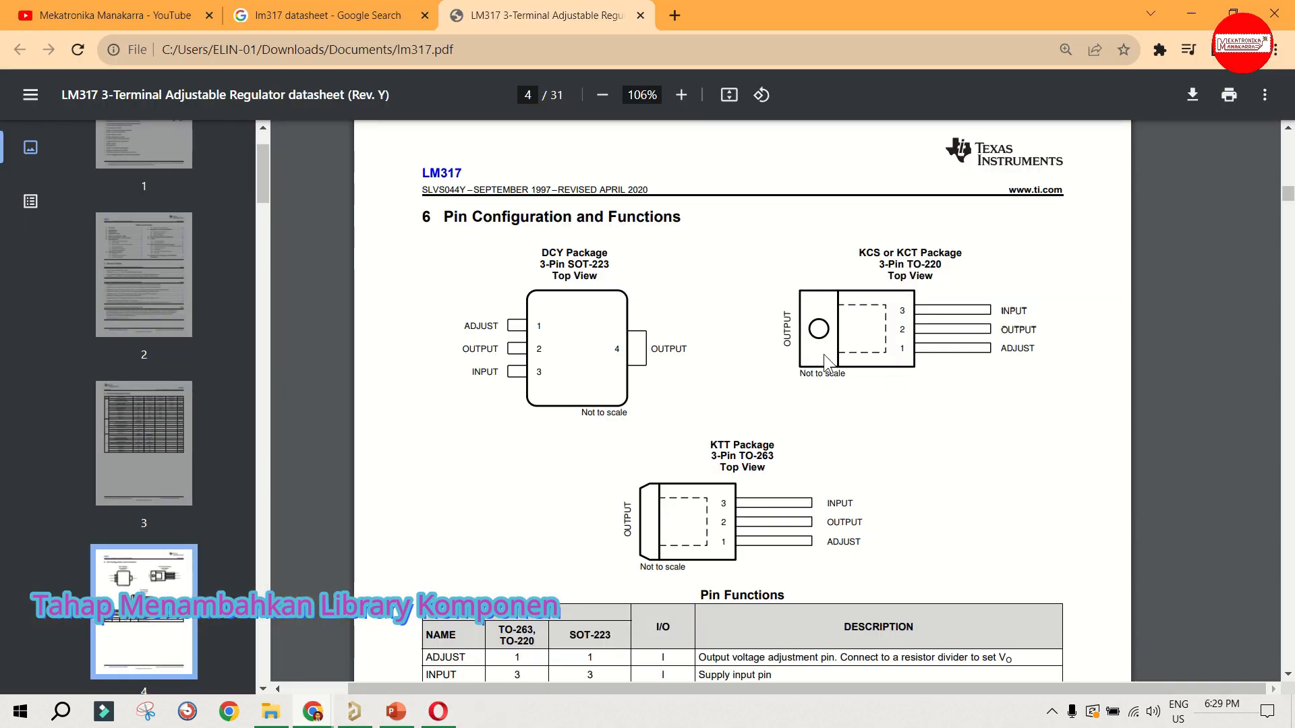
pyautogui.moveTo(909, 265); pyautogui.dragTo(951, 269)
pyautogui.click(950, 269)
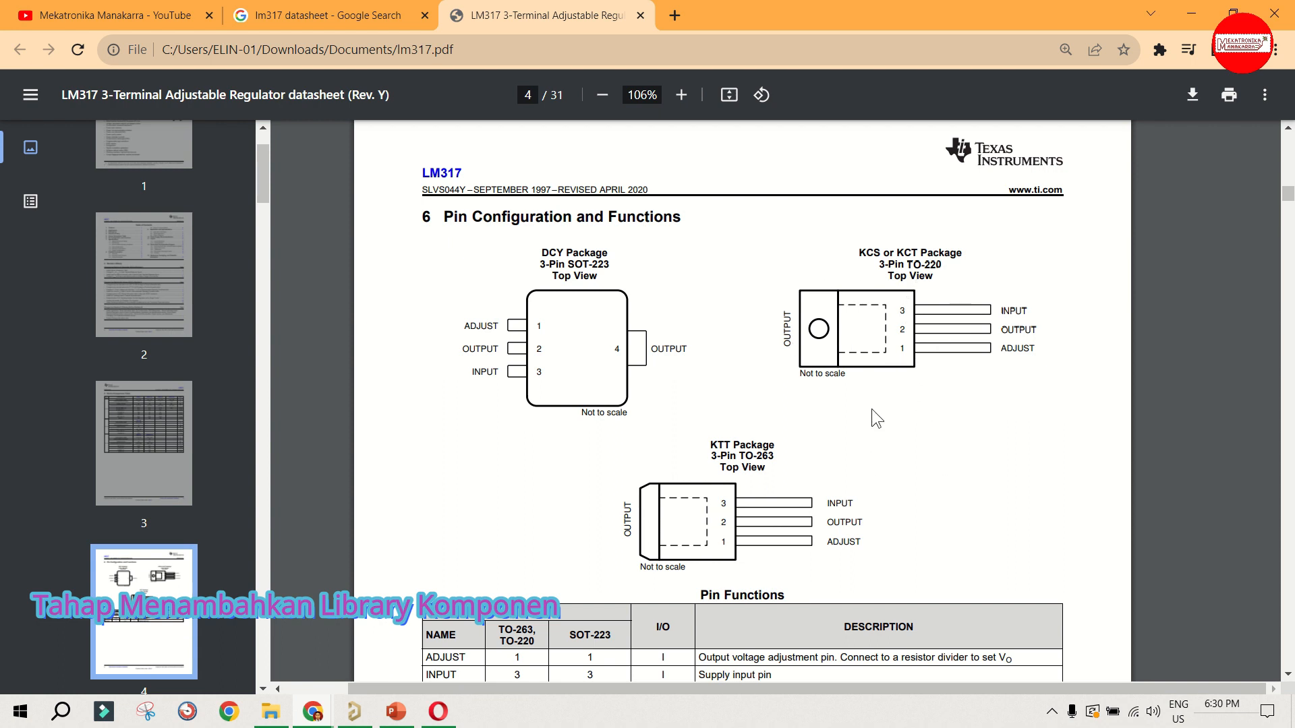
# Step: Return to Altium Designer and select the LM317BT in the ON Semi voltage regulator library
pyautogui.click(350, 708)
pyautogui.click(1094, 294)
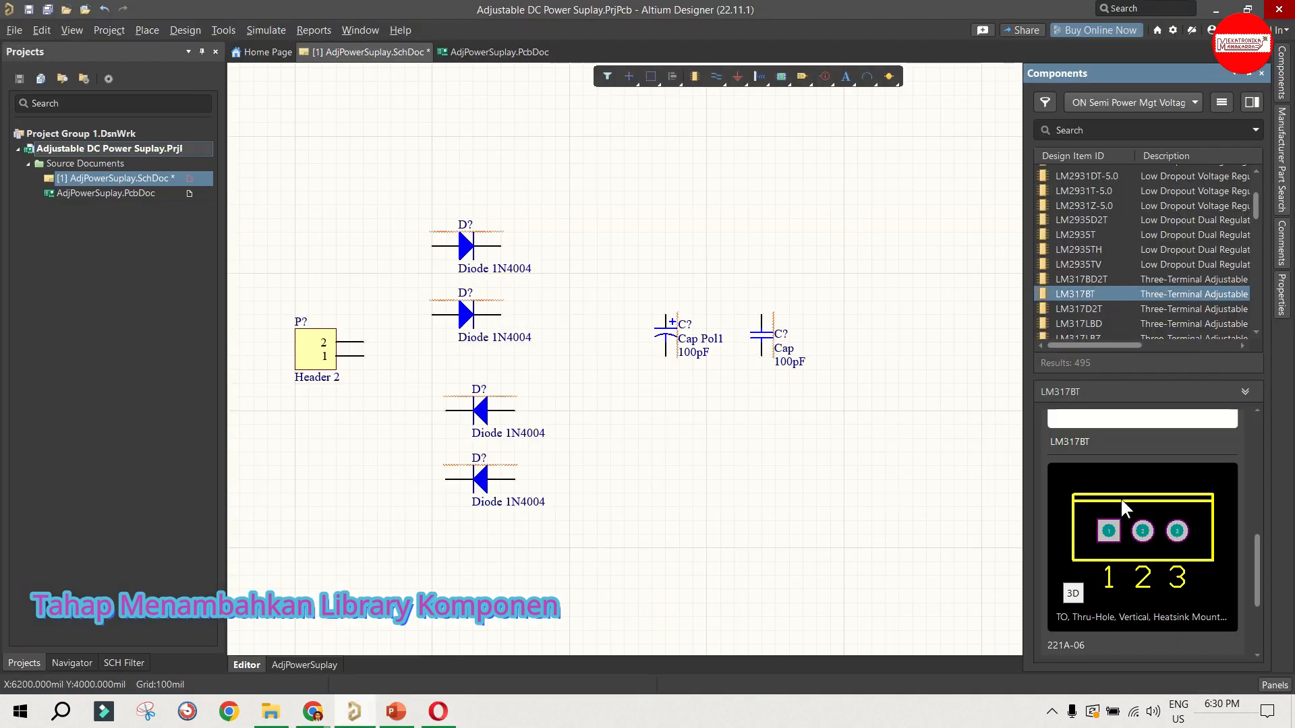
# Step: Place the LM317BT regulator on the schematic, above and to the right of the two capacitors
pyautogui.moveTo(1106, 294); pyautogui.dragTo(896, 247)
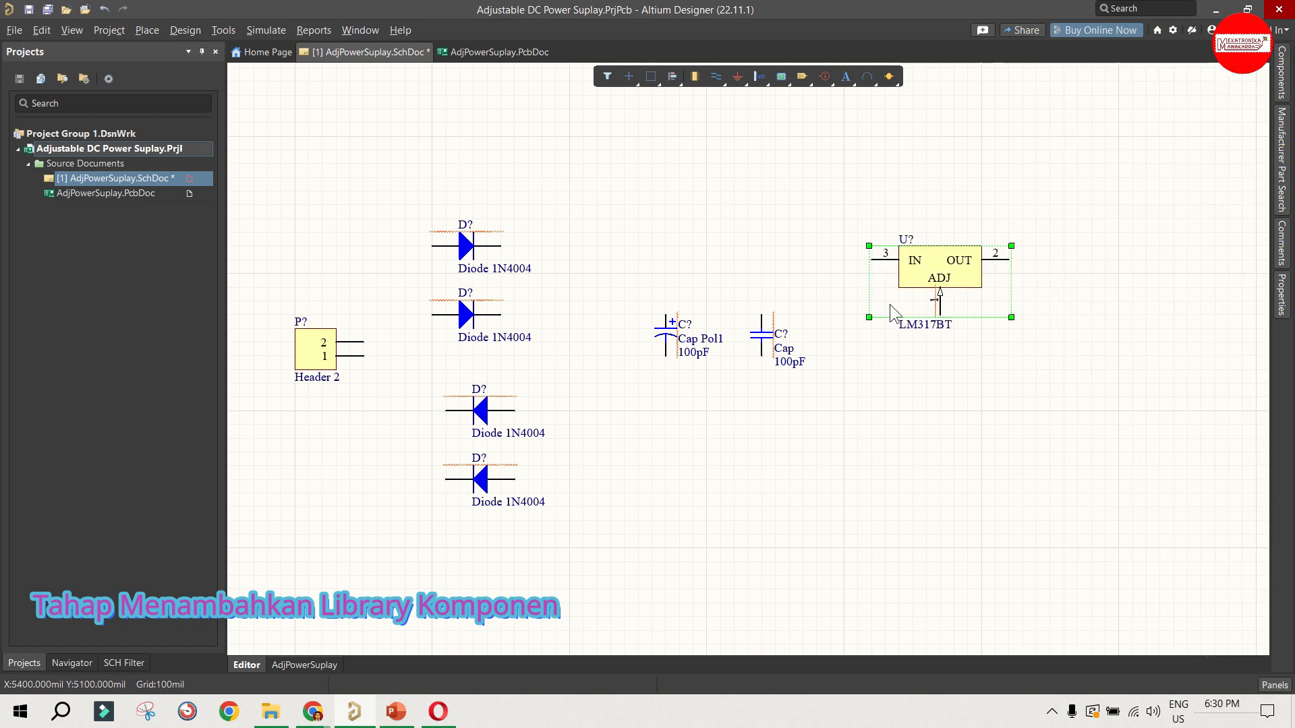
pyautogui.click(776, 466)
pyautogui.keyDown('ctrl'); pyautogui.scroll(-4, 648, 487); pyautogui.keyUp('ctrl')
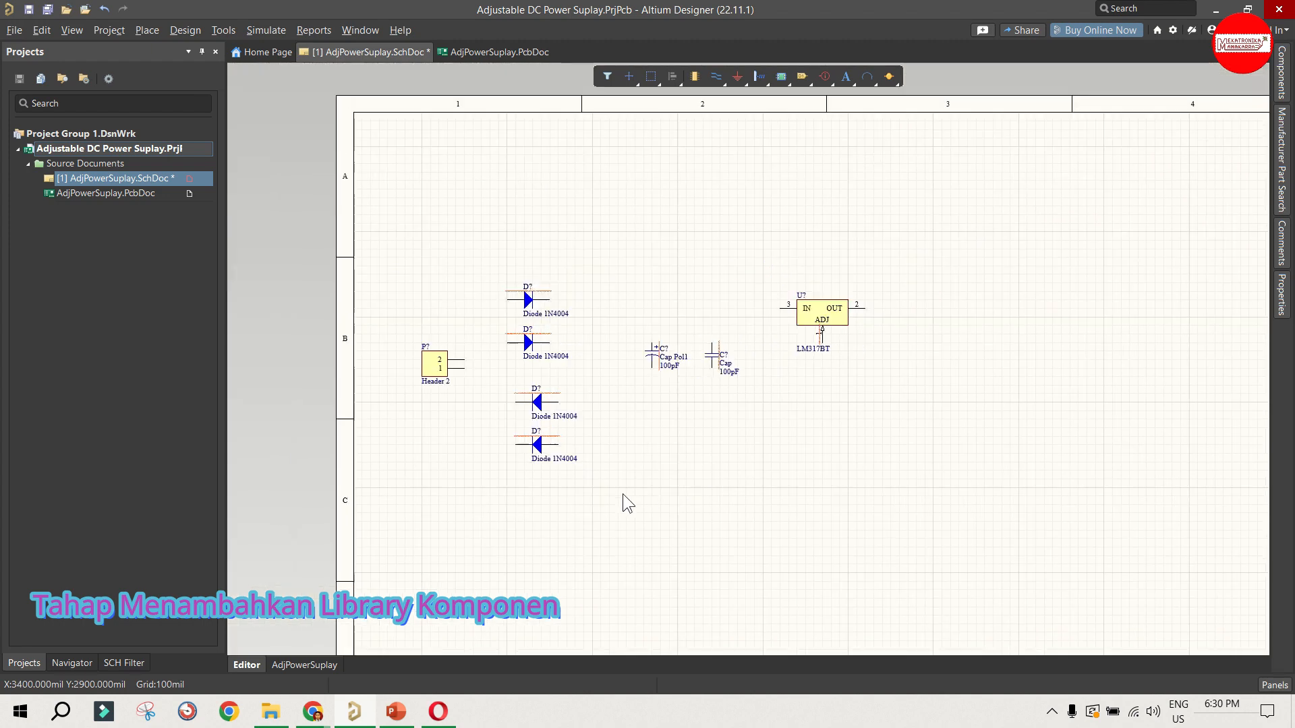
pyautogui.keyDown('ctrl'); pyautogui.scroll(1, 828, 320); pyautogui.keyUp('ctrl')
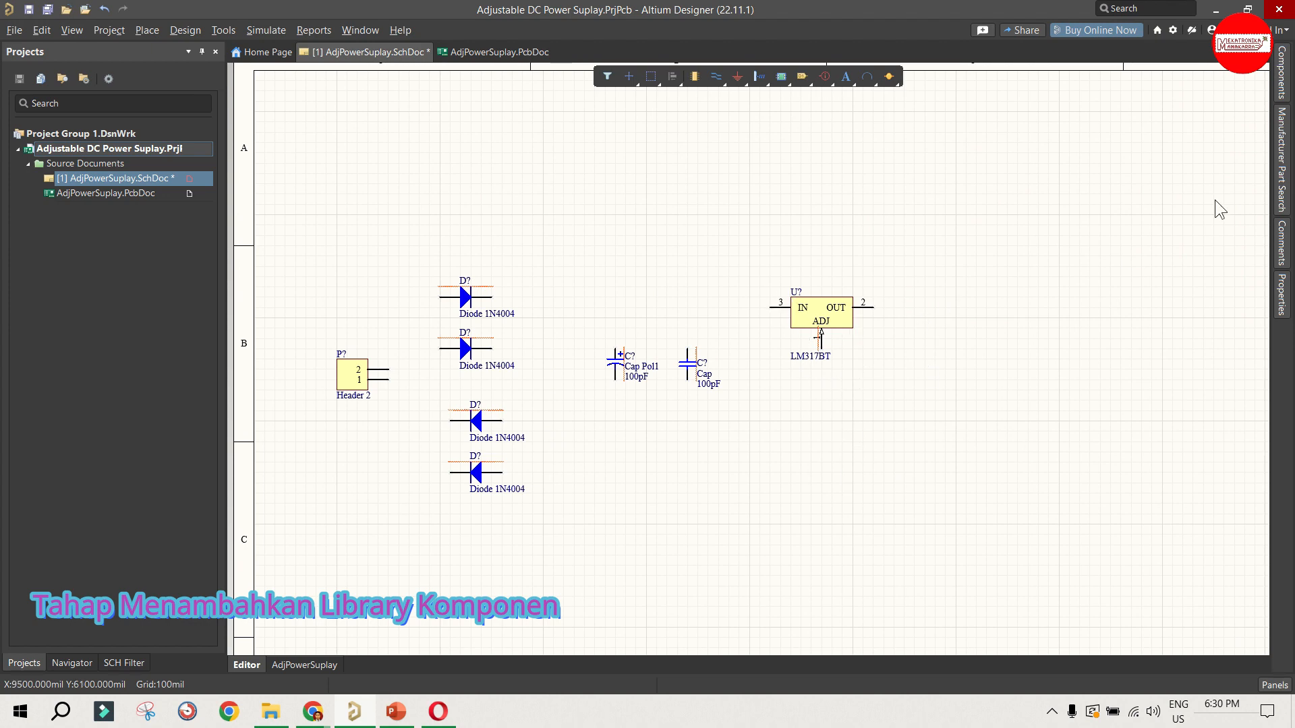
# Step: Switch the component library to Miscellaneous Devices.IntLib and select the Res1 resistor
pyautogui.click(1276, 94)
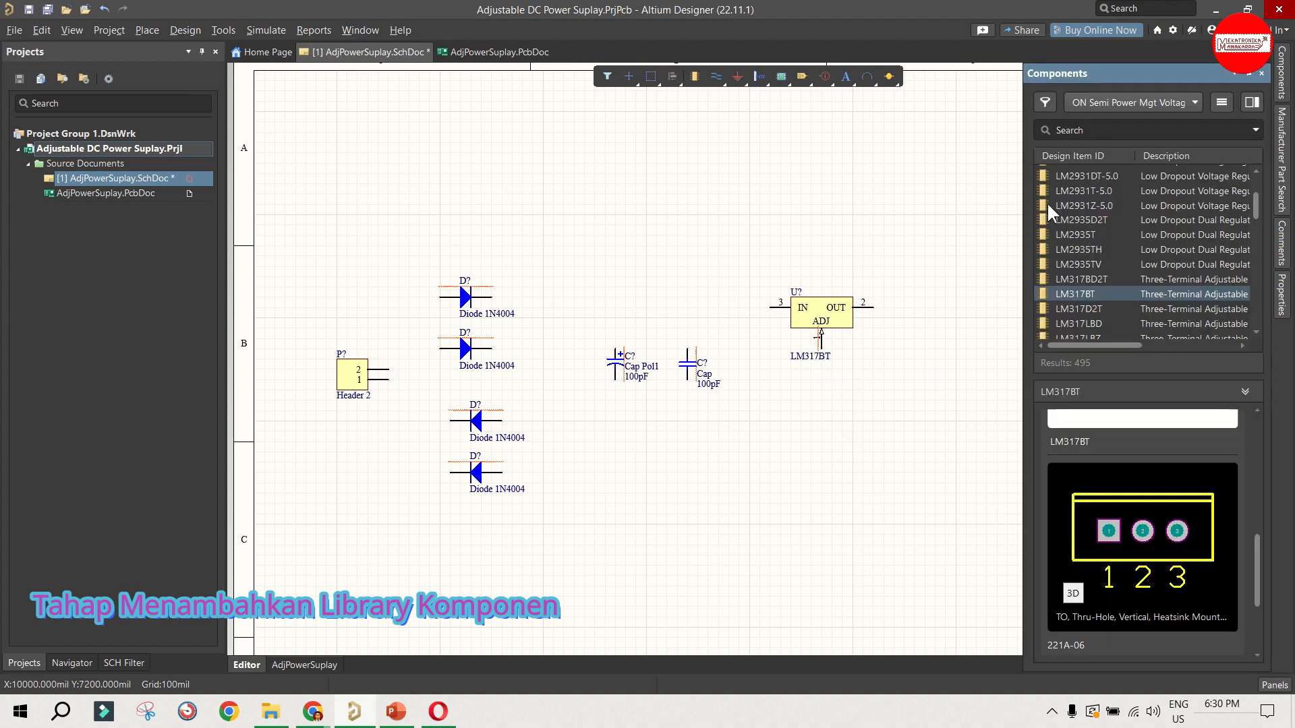
pyautogui.click(1106, 102)
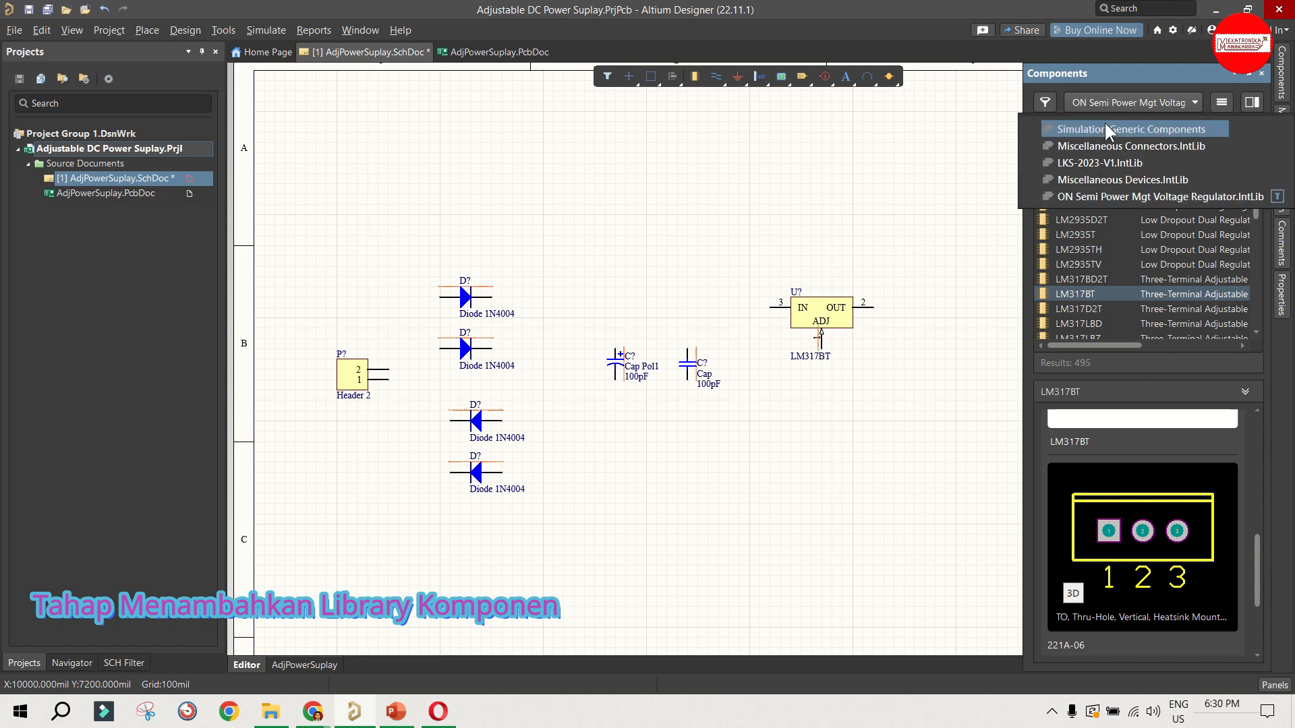
pyautogui.click(1115, 178)
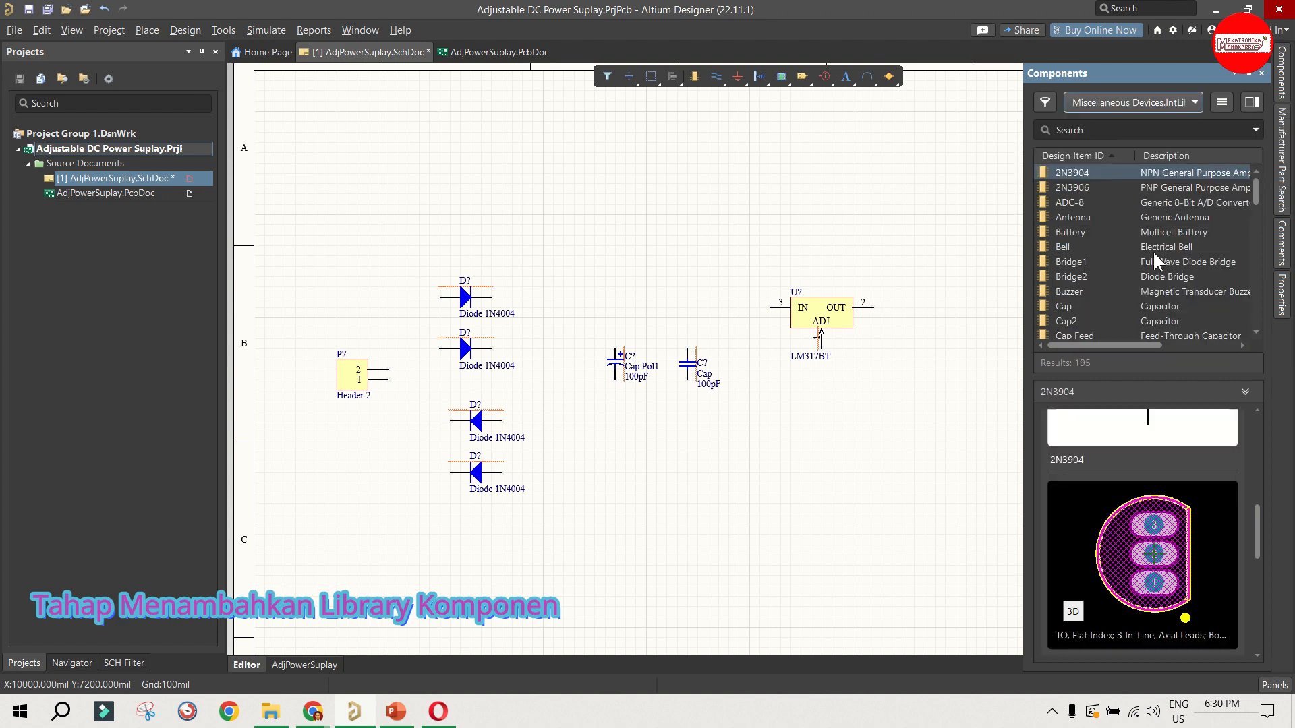
pyautogui.scroll(-12, 1120, 249)
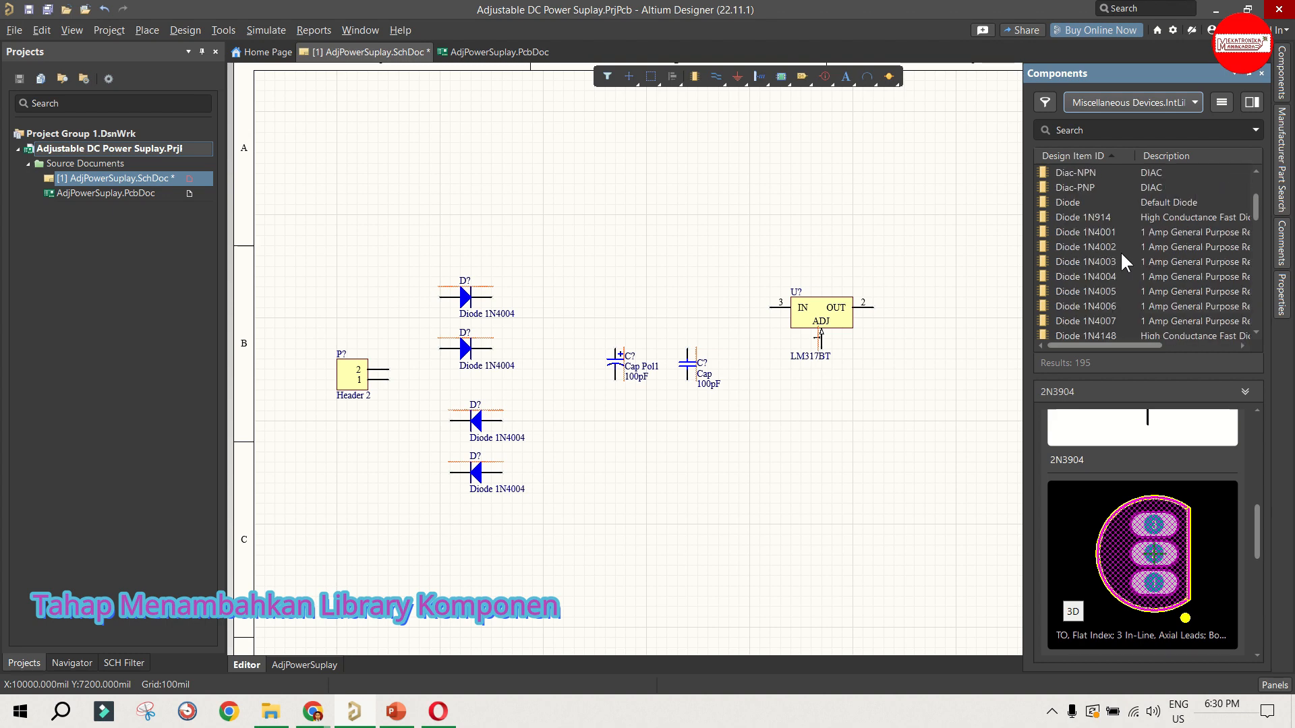
pyautogui.scroll(-18, 1120, 252)
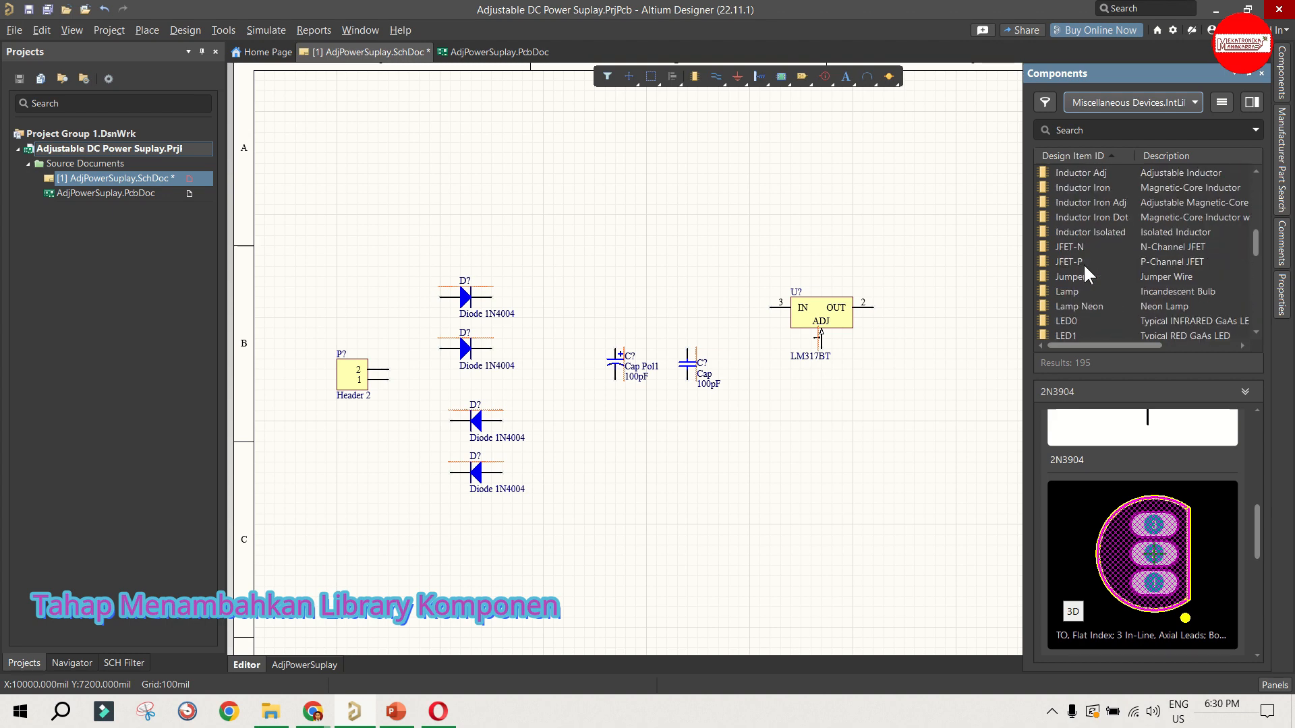
pyautogui.scroll(-18, 1085, 267)
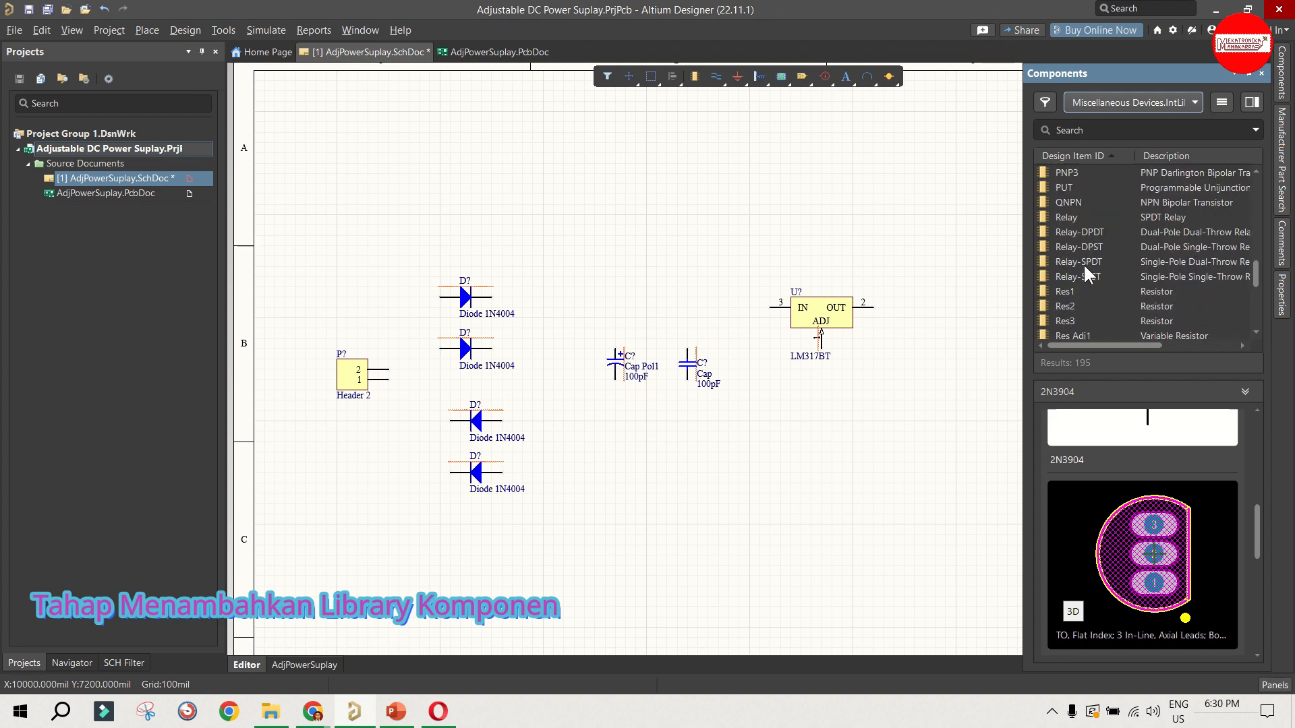
pyautogui.scroll(2, 1083, 263)
pyautogui.click(1075, 201)
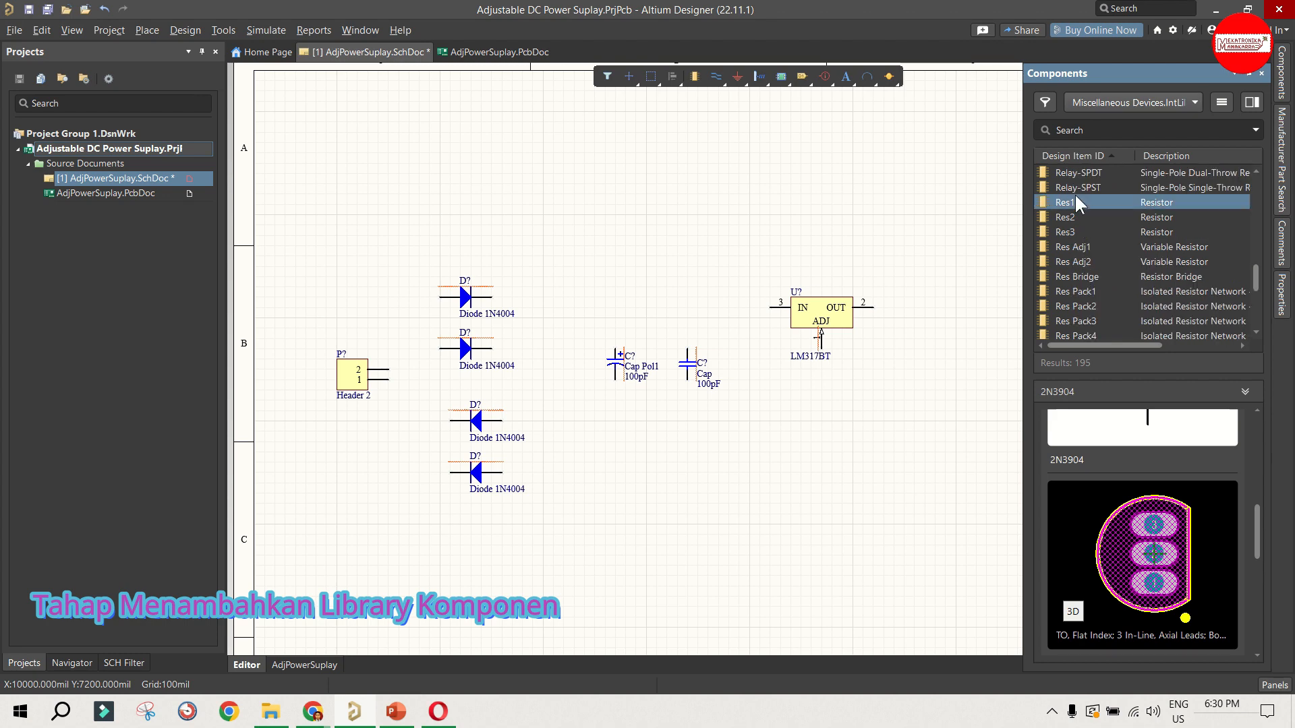
# Step: Compare the schematic symbols of the Res1, Res2 and Res3 resistors in the component preview
pyautogui.scroll(3, 1086, 420)
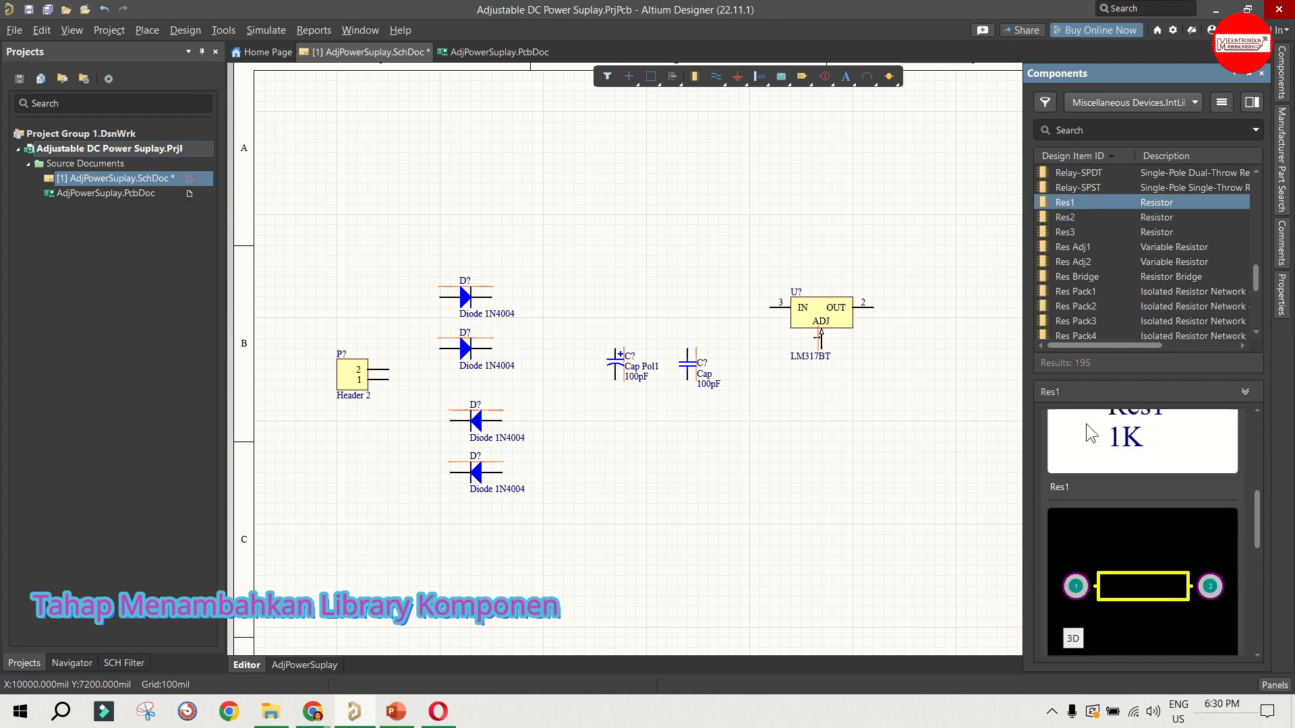
pyautogui.click(1070, 215)
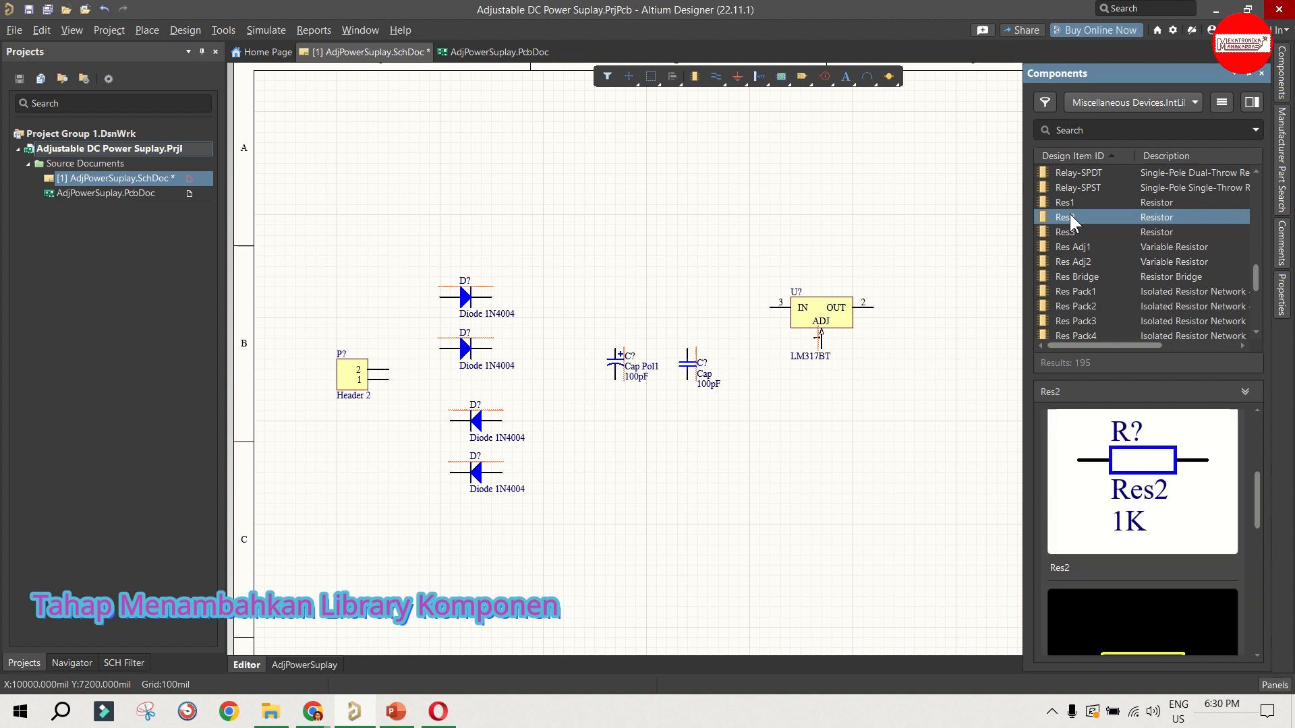
pyautogui.scroll(-1, 1163, 476)
pyautogui.click(1076, 203)
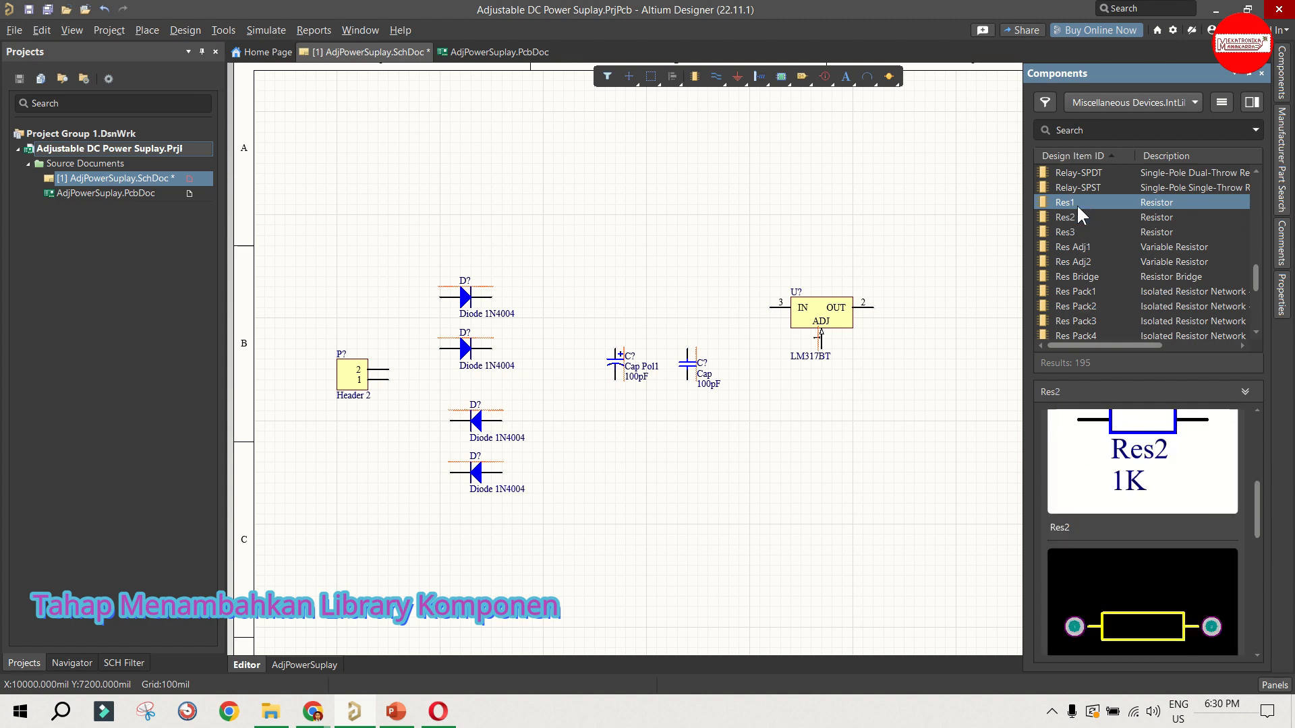
pyautogui.scroll(1, 1170, 503)
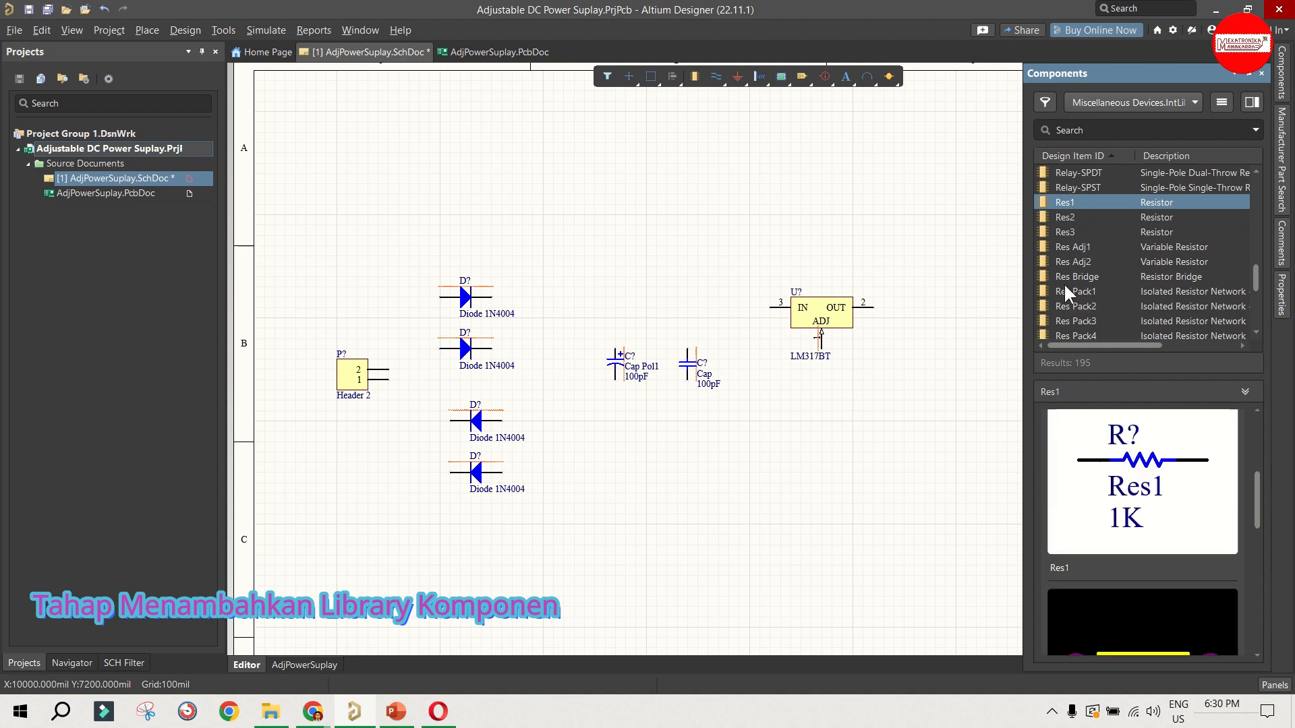
pyautogui.click(1060, 217)
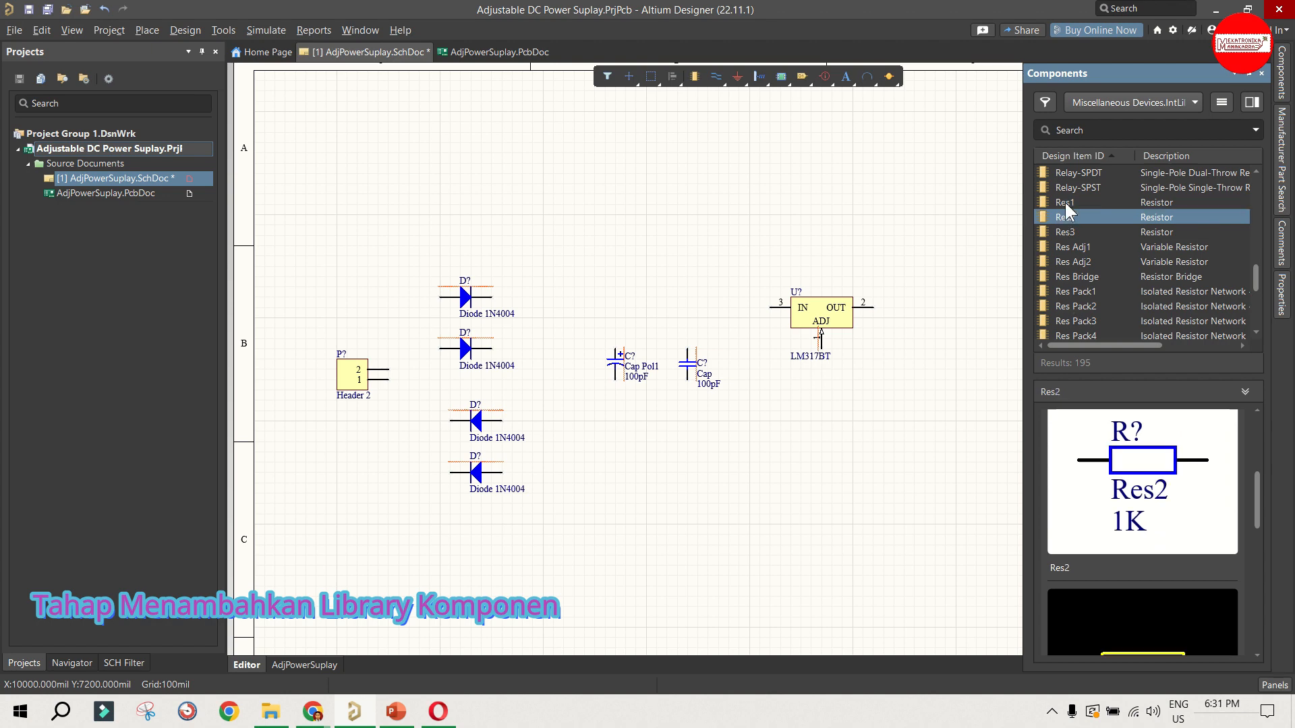
pyautogui.click(1065, 202)
pyautogui.click(1064, 219)
pyautogui.click(1065, 230)
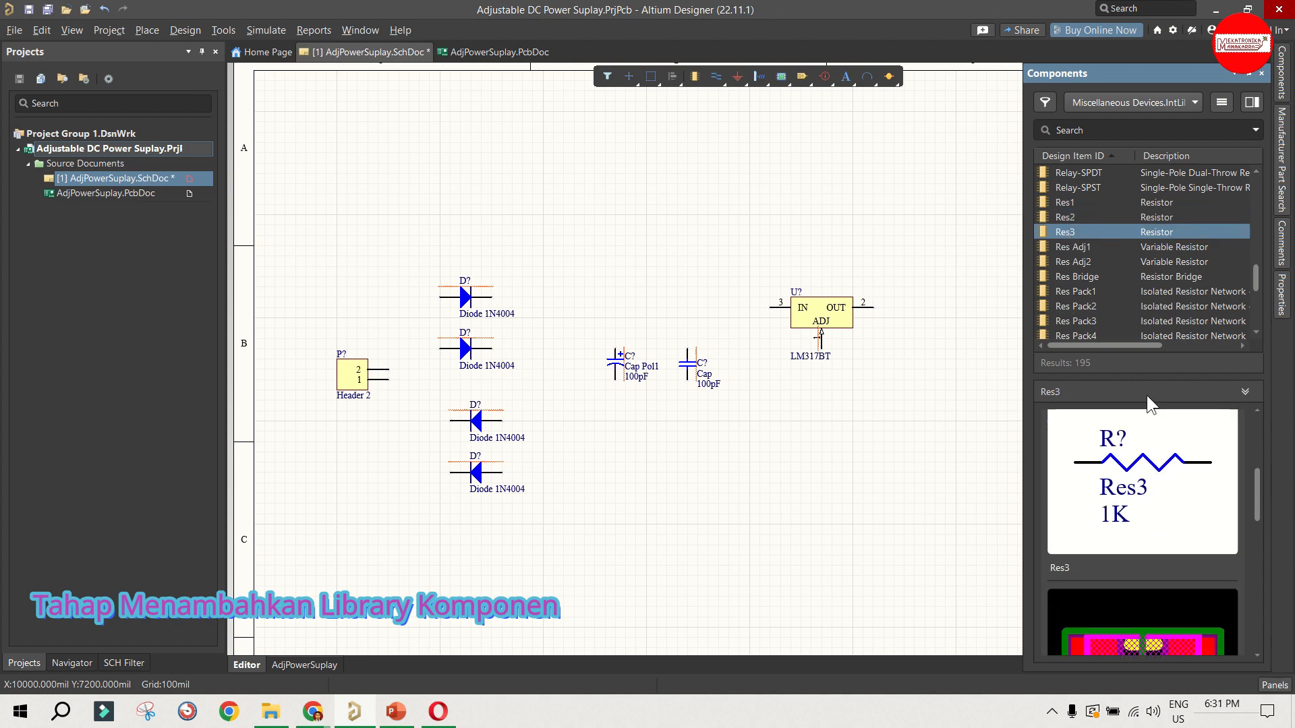
# Step: Compare the PCB footprints of Res3, Res2 and Res1 in the component preview
pyautogui.scroll(-3, 1179, 576)
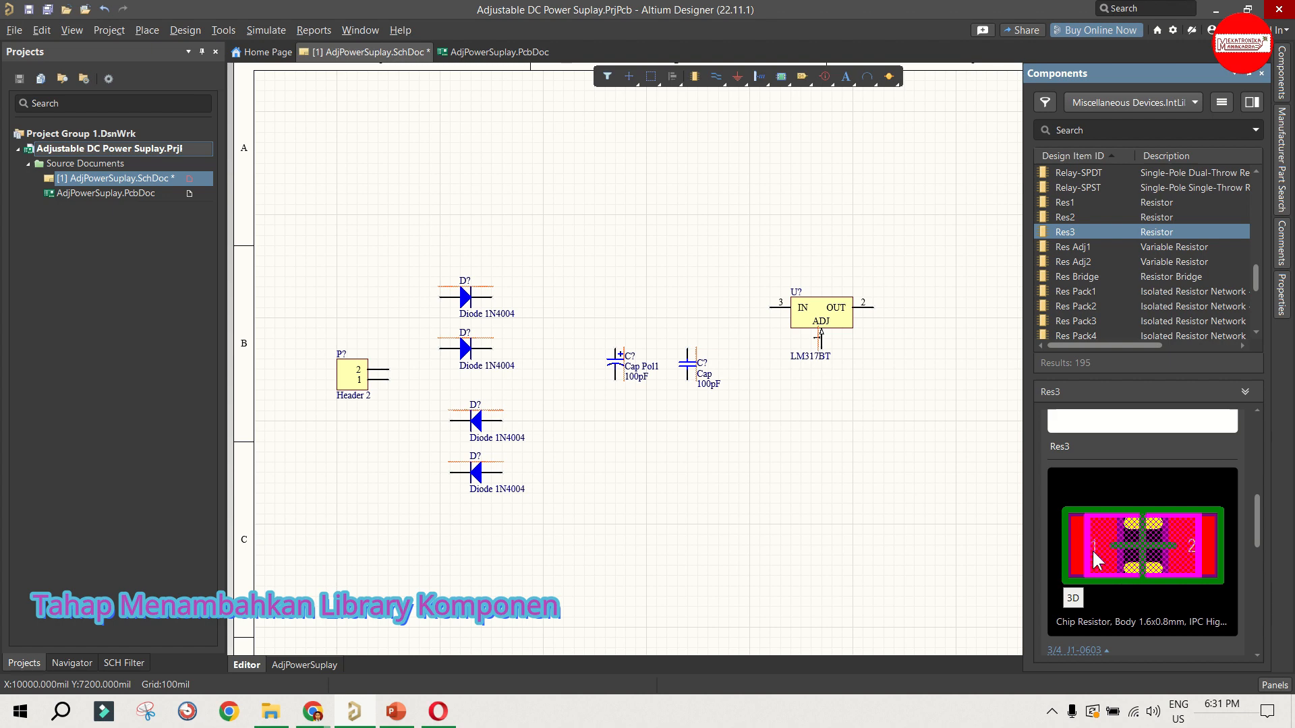
pyautogui.click(1068, 216)
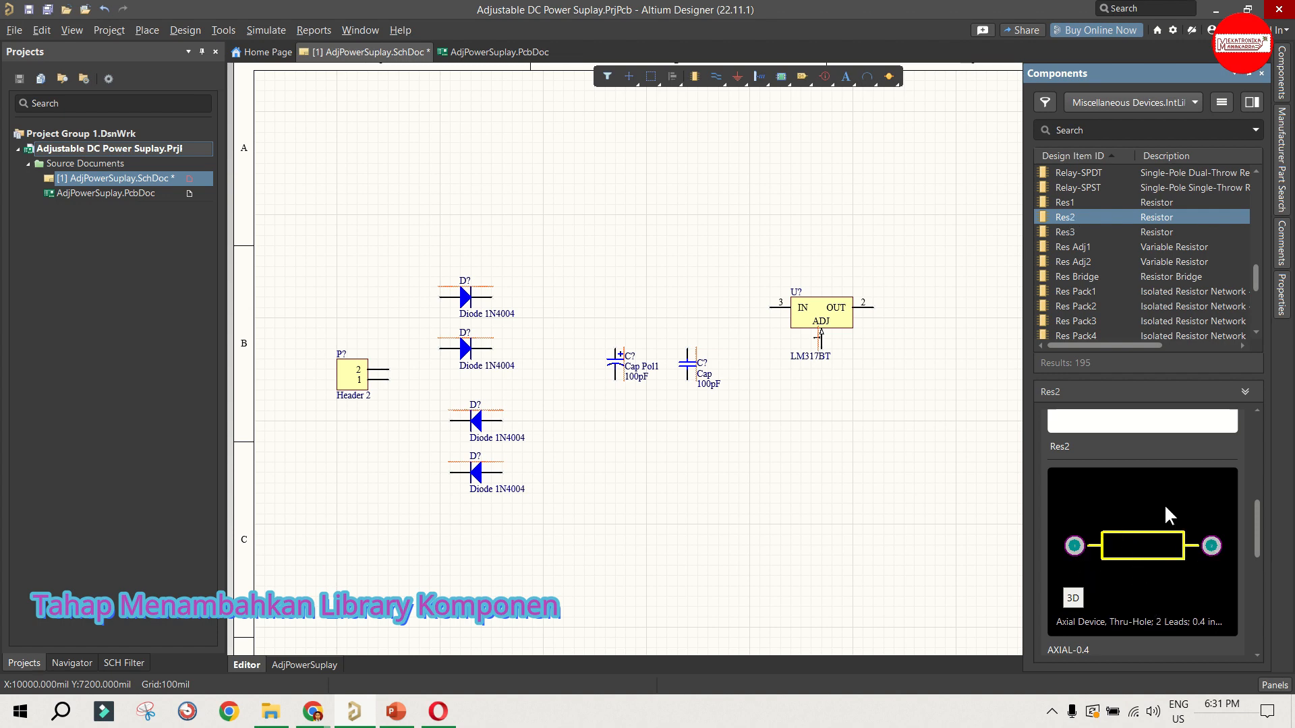
pyautogui.click(1077, 201)
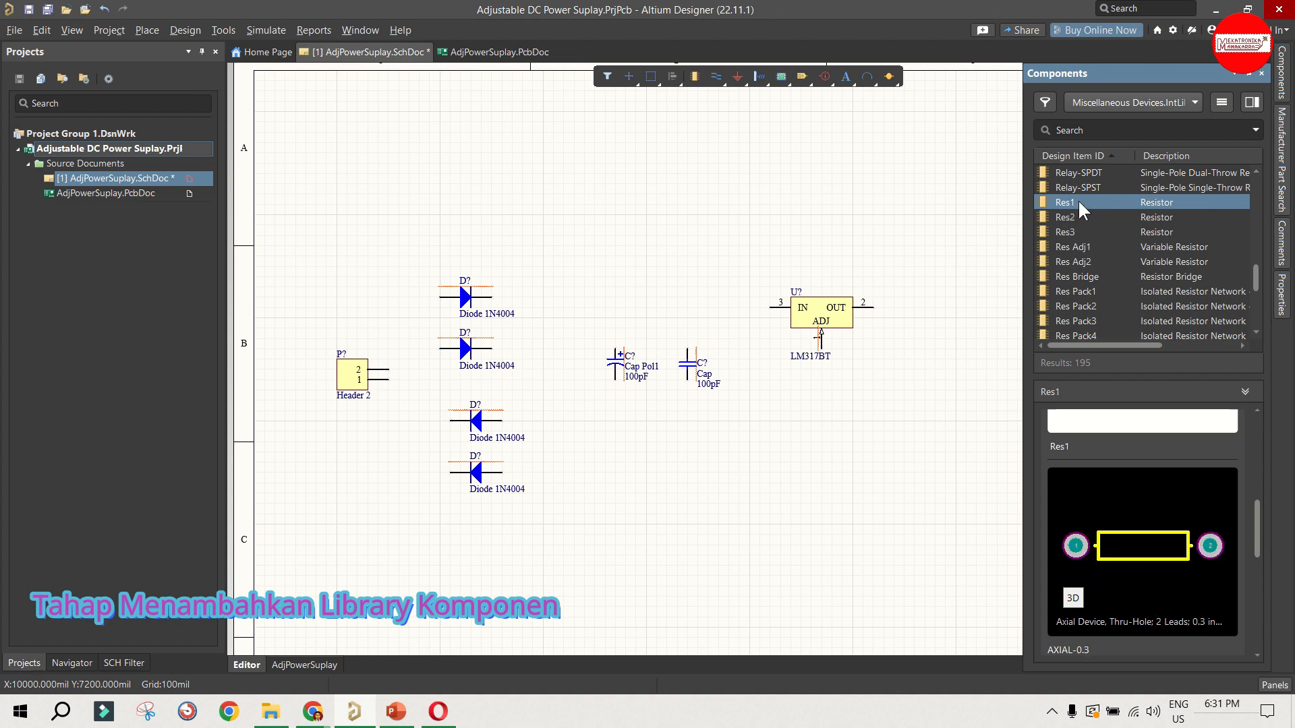
pyautogui.click(1071, 216)
pyautogui.click(1097, 208)
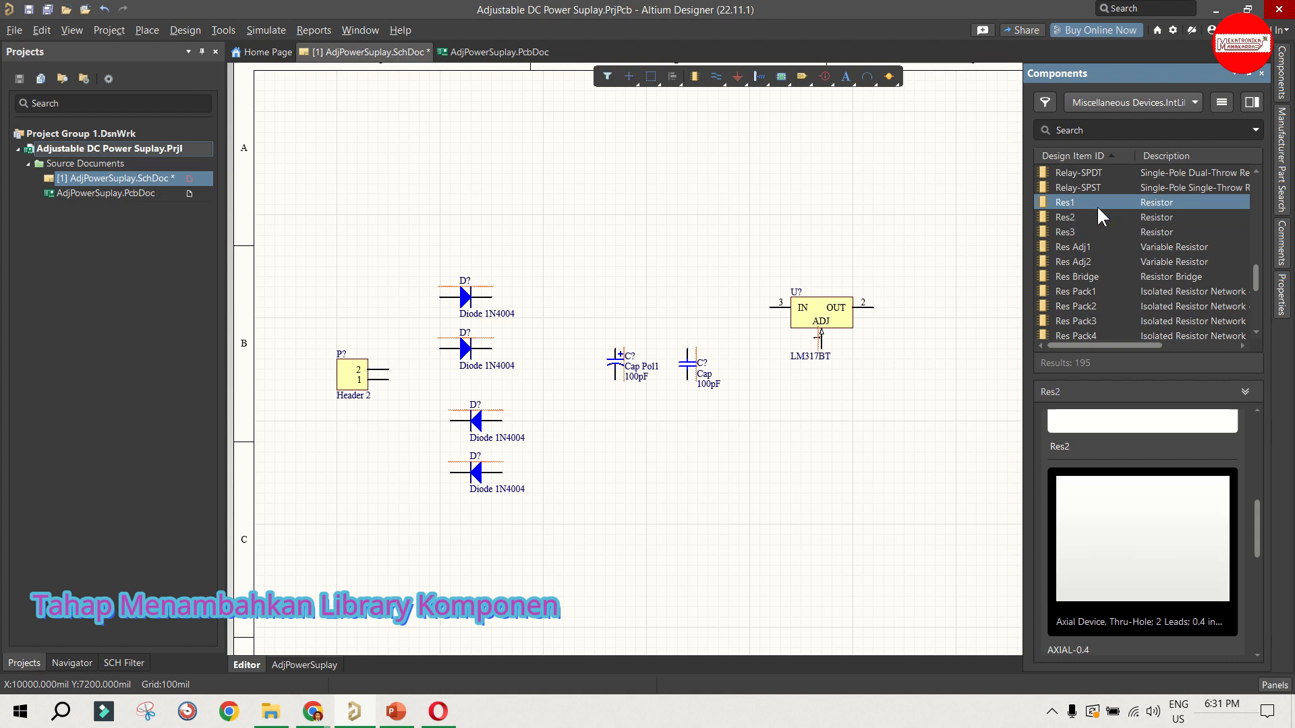
# Step: Place a Res1 resistor to the right of the LM317BT regulator, rotated to stand vertically
pyautogui.scroll(2, 1097, 205)
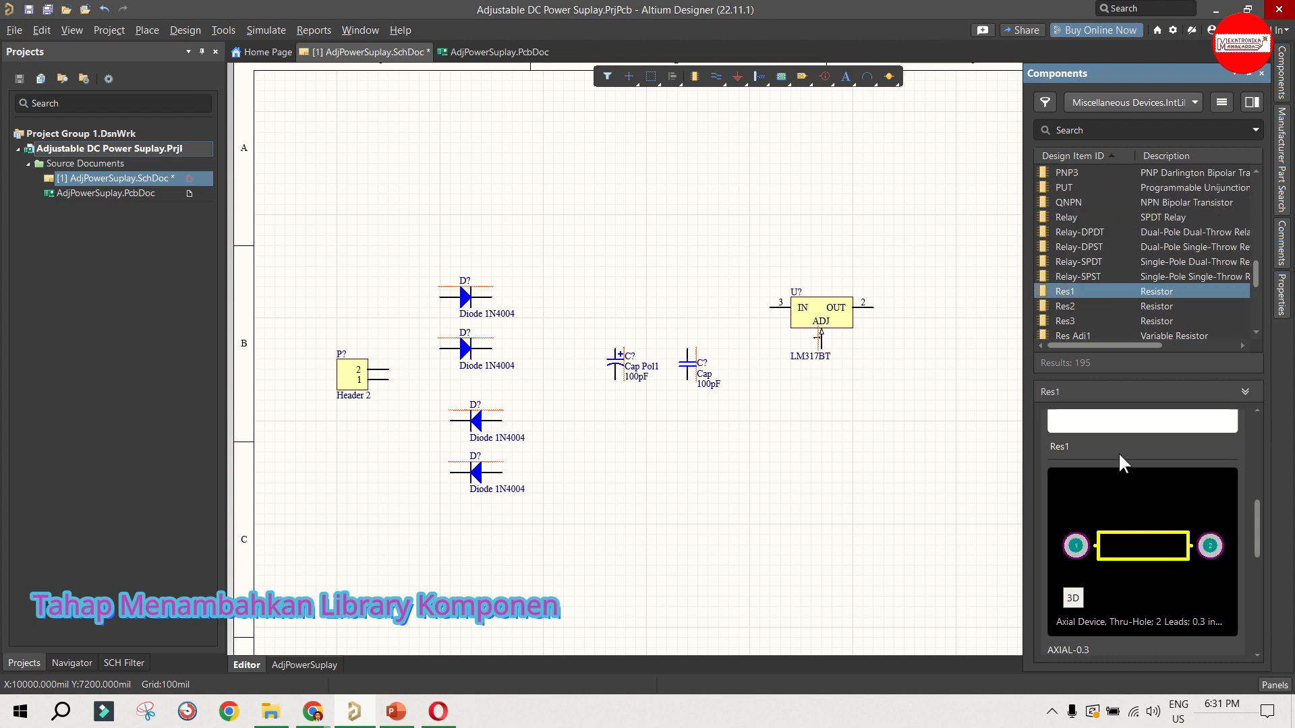
pyautogui.scroll(3, 1119, 449)
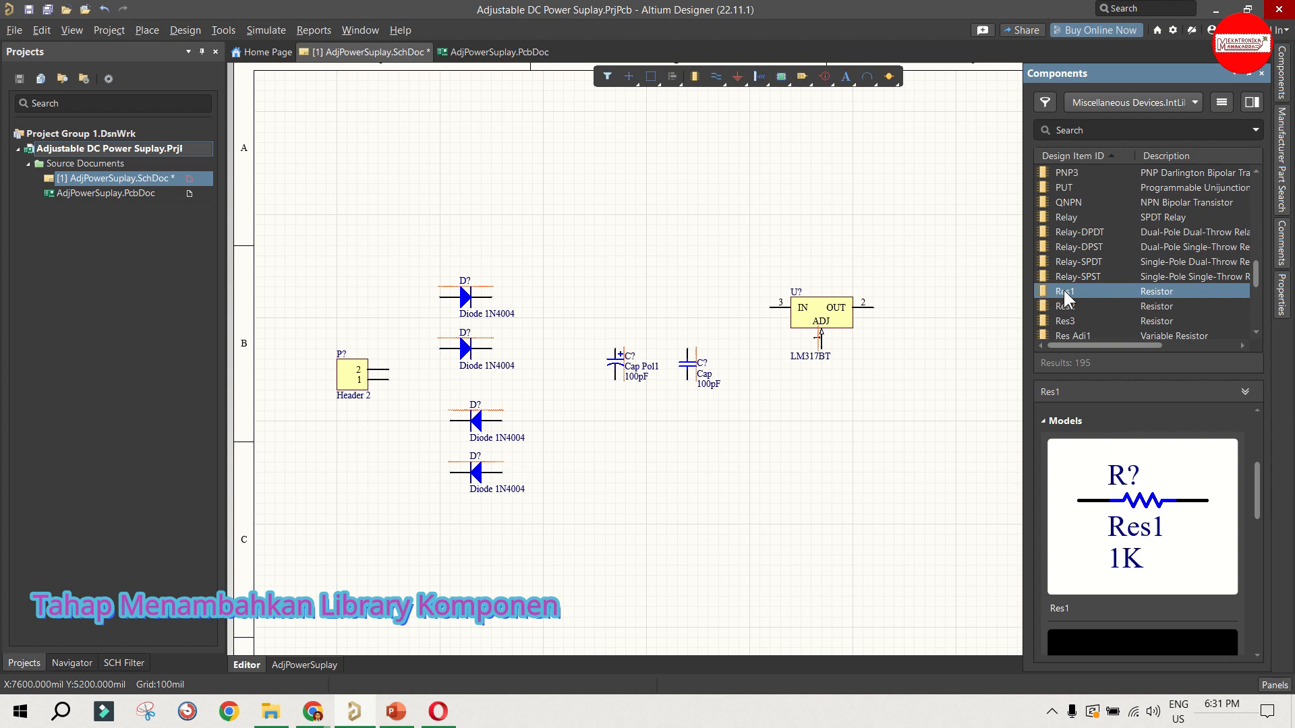
pyautogui.moveTo(1063, 291); pyautogui.dragTo(925, 369)
pyautogui.press('space')
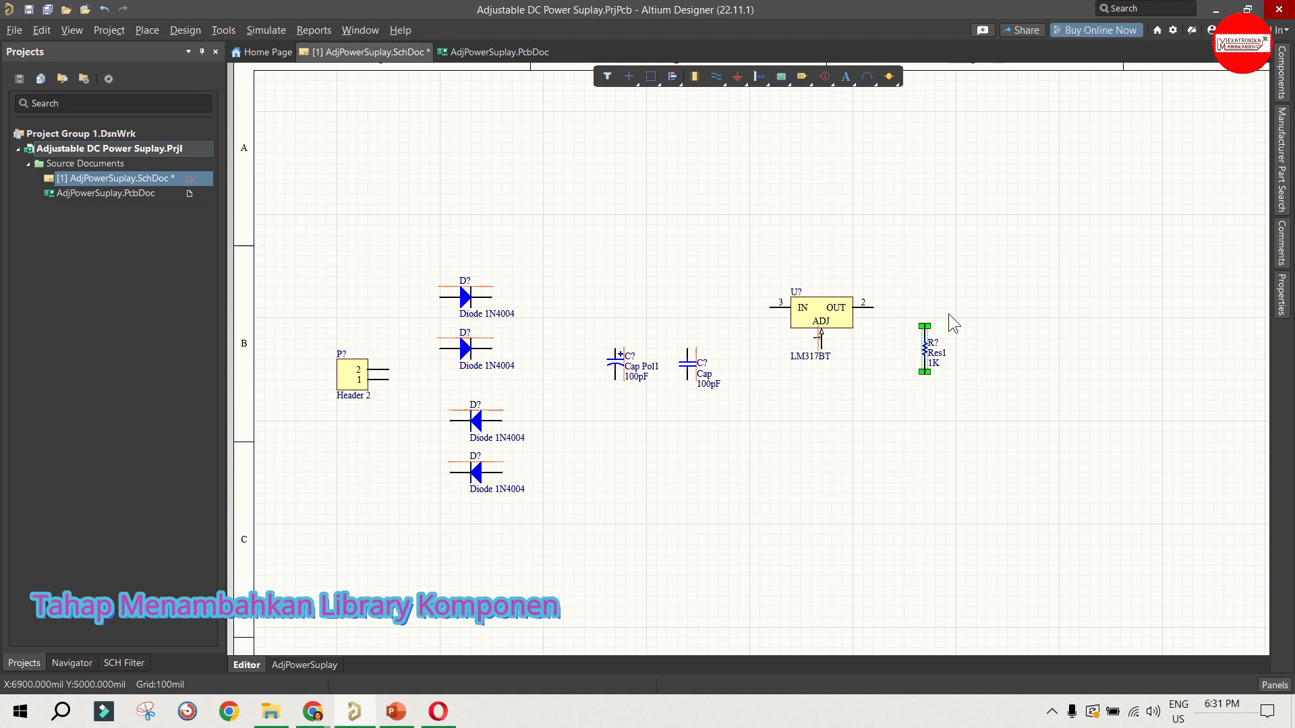
pyautogui.click(913, 289)
# Step: Find the RPot potentiometer in the Miscellaneous Devices library and examine its footprint
pyautogui.click(1281, 94)
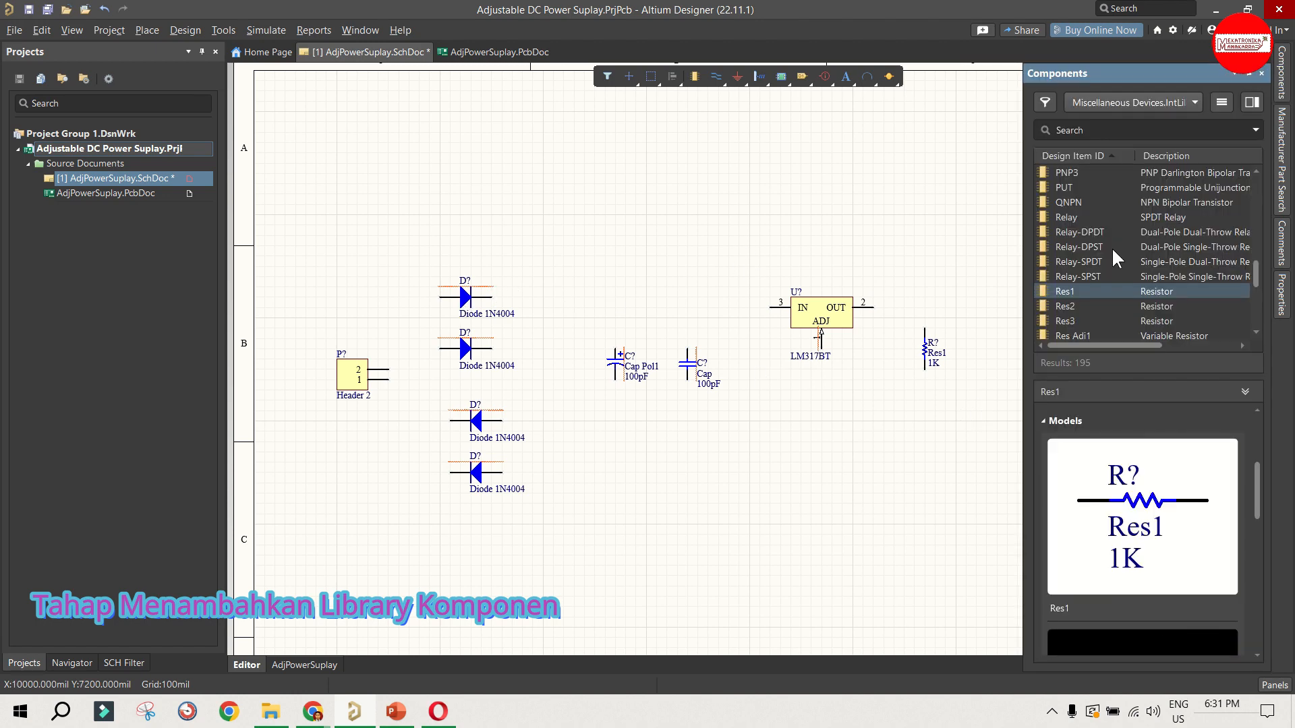
pyautogui.scroll(-6, 1110, 249)
pyautogui.scroll(-2, 1103, 252)
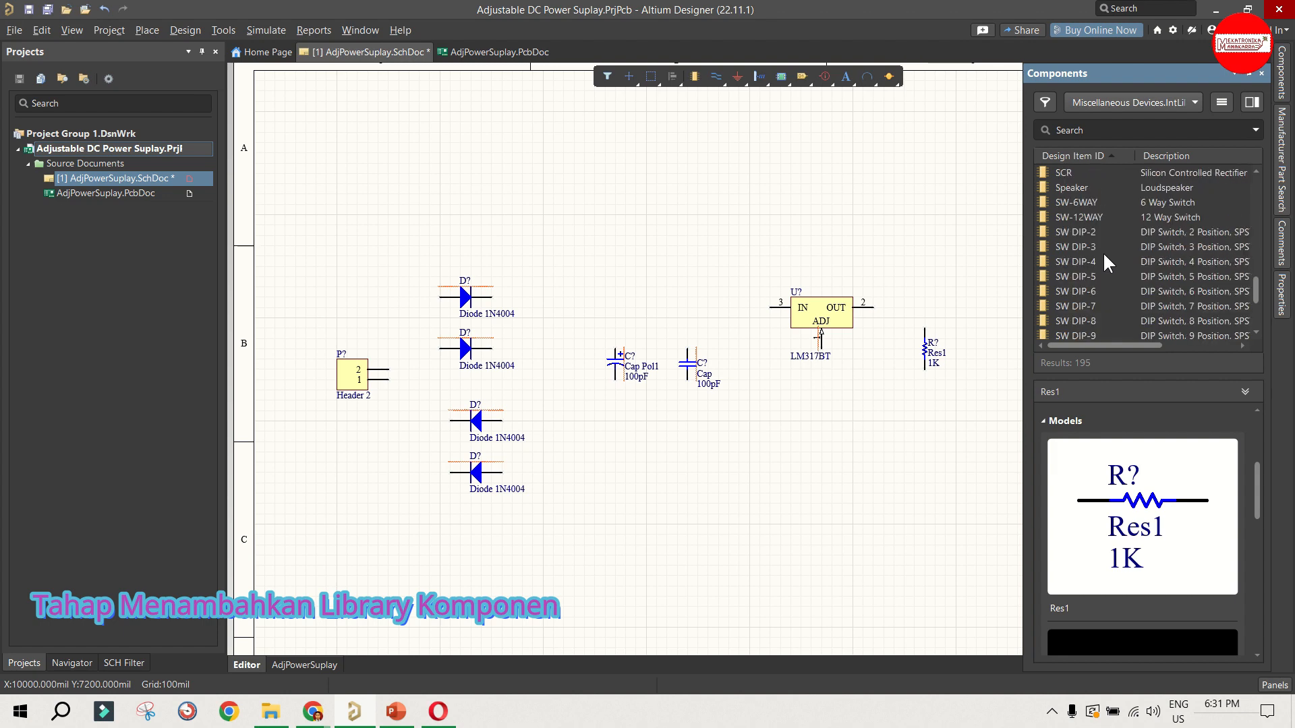
pyautogui.scroll(2, 1103, 253)
pyautogui.click(1075, 232)
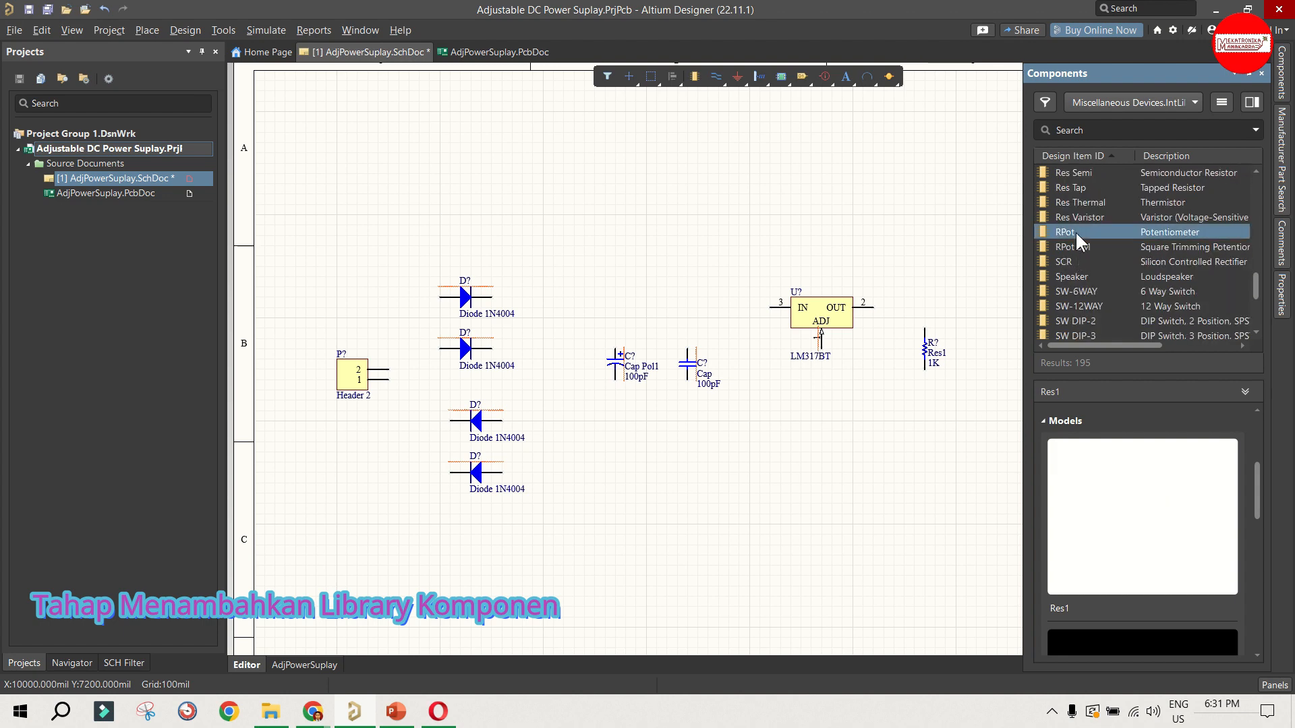
pyautogui.scroll(-3, 1154, 479)
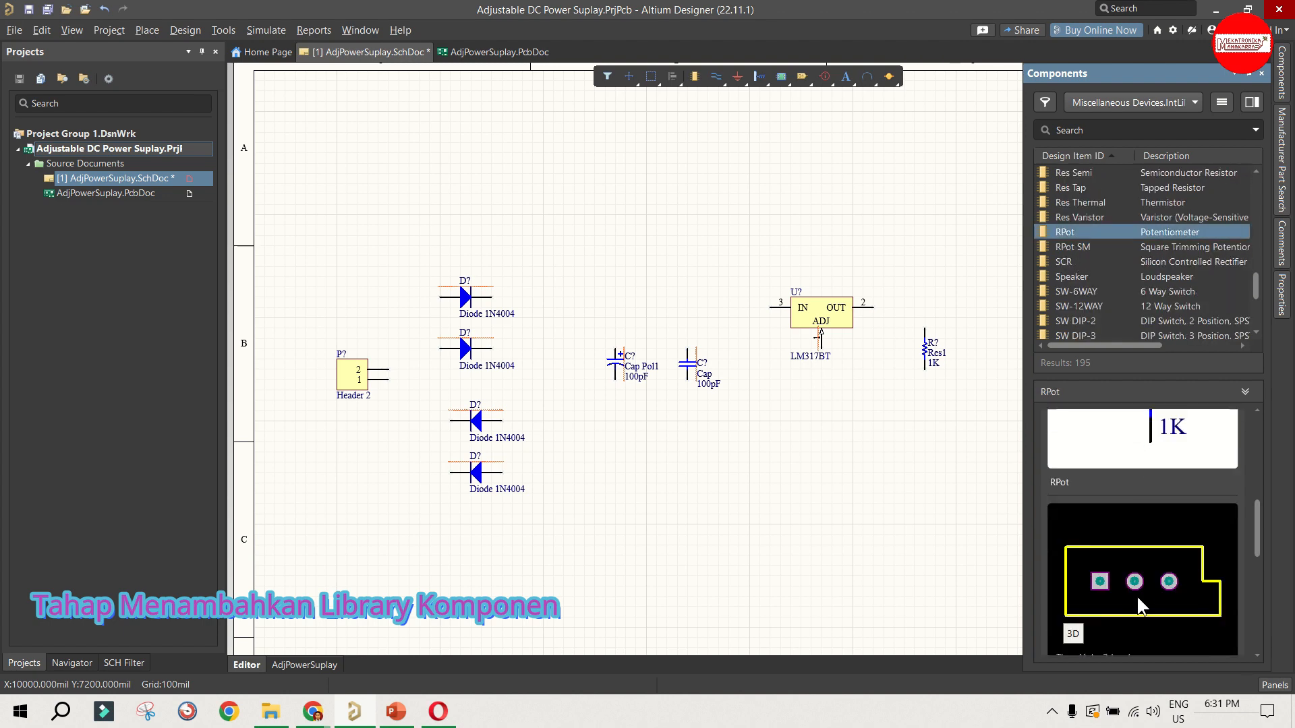
# Step: Compare the RPot SM footprint with RPot's, and check the RPot footprint in 3D before restoring the 2D preview
pyautogui.click(1097, 248)
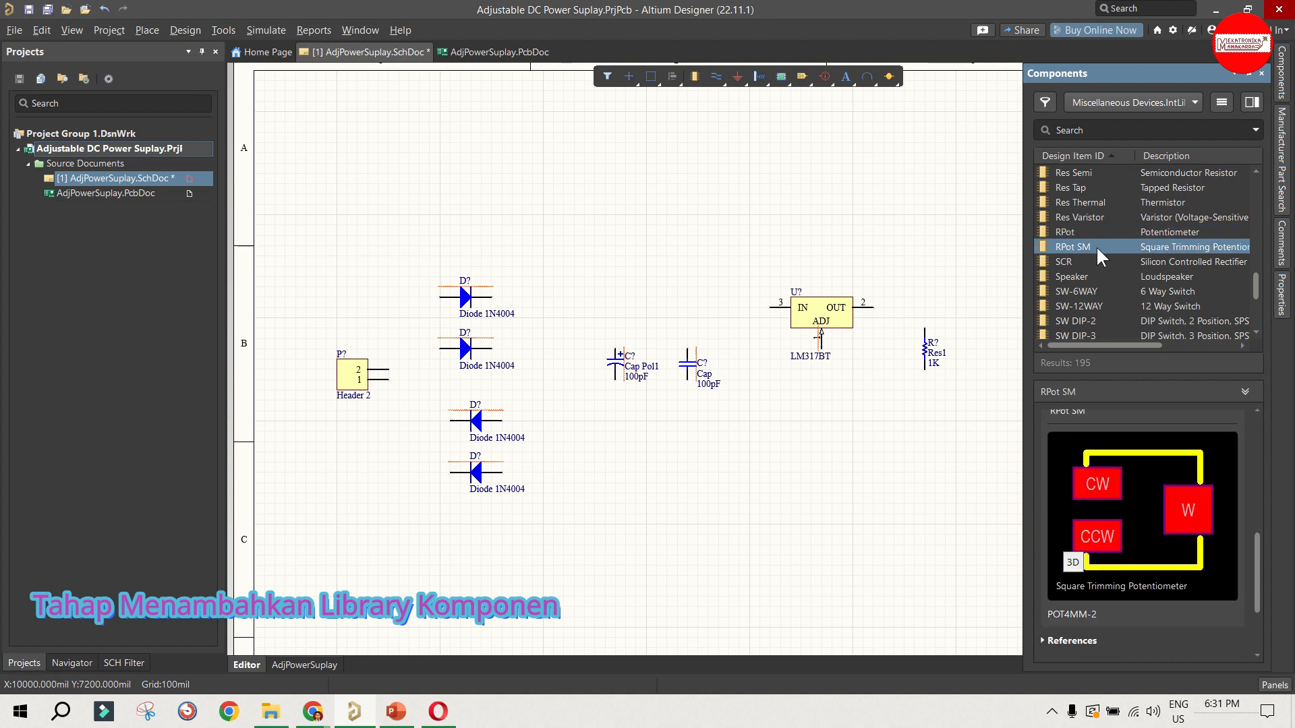
pyautogui.click(1078, 231)
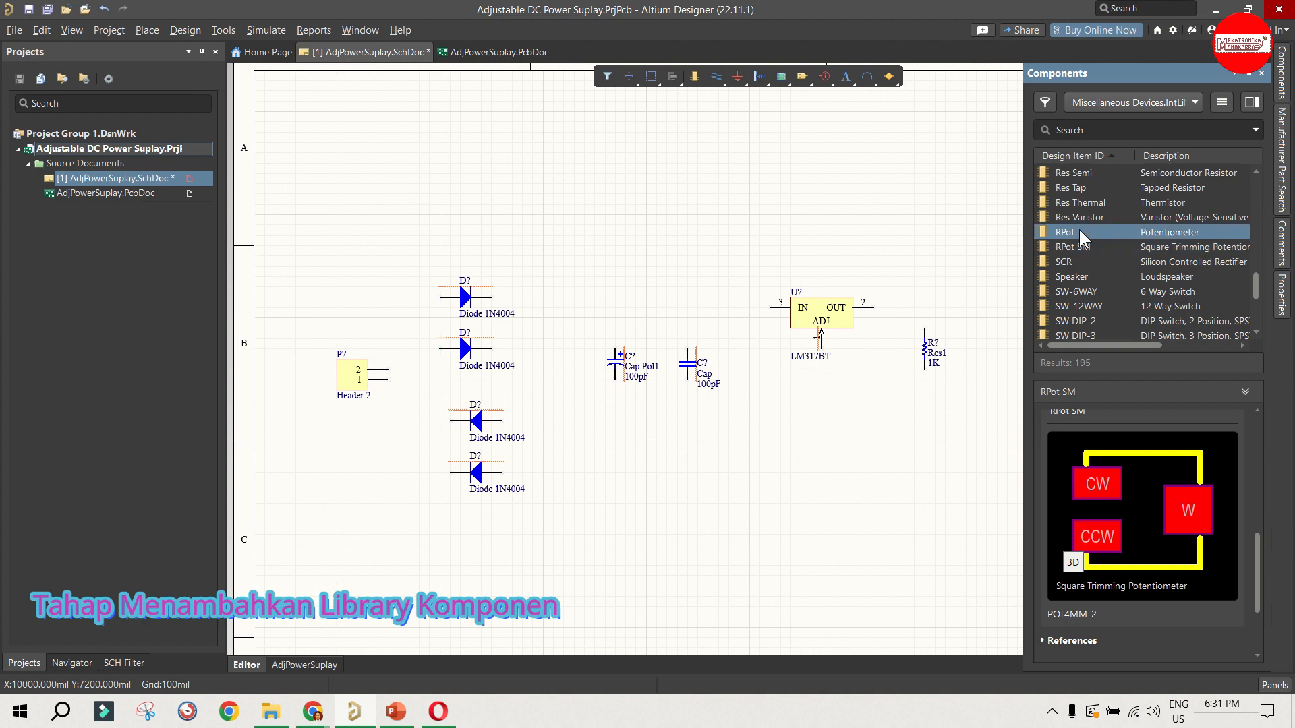
pyautogui.scroll(-2, 1132, 339)
pyautogui.scroll(-1, 1126, 599)
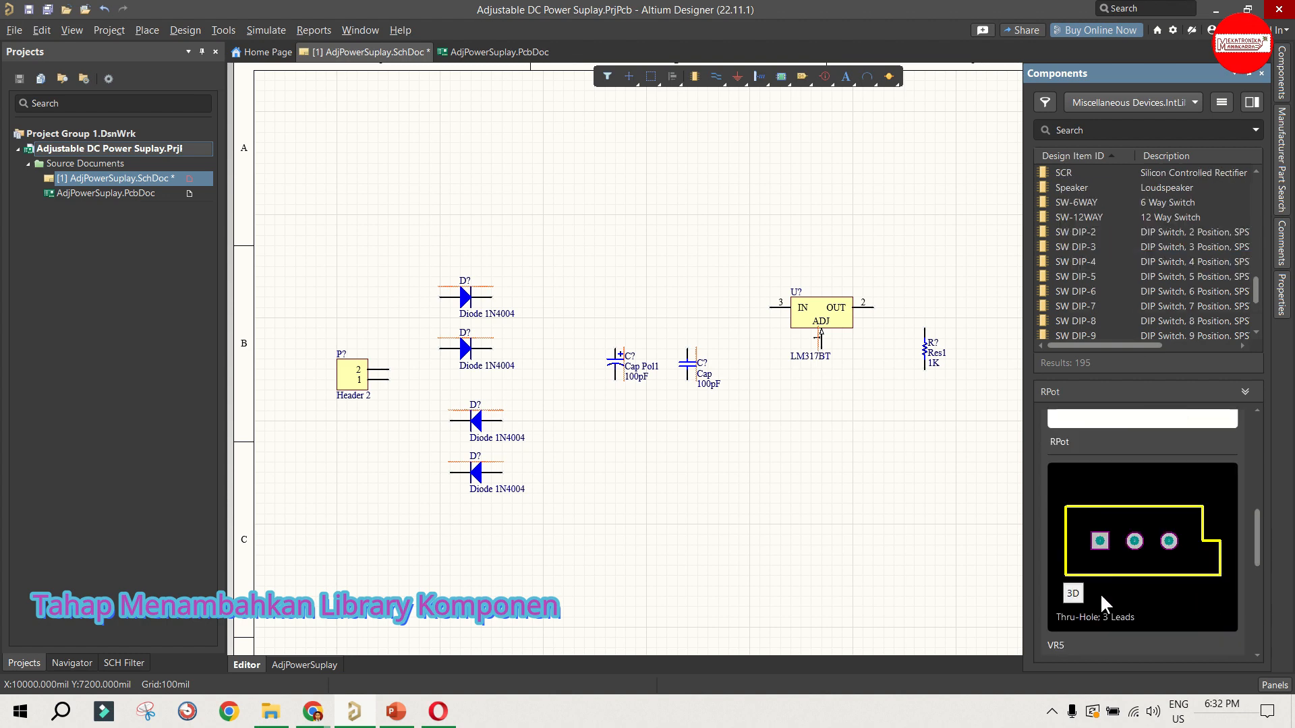
pyautogui.click(1073, 593)
pyautogui.click(1077, 596)
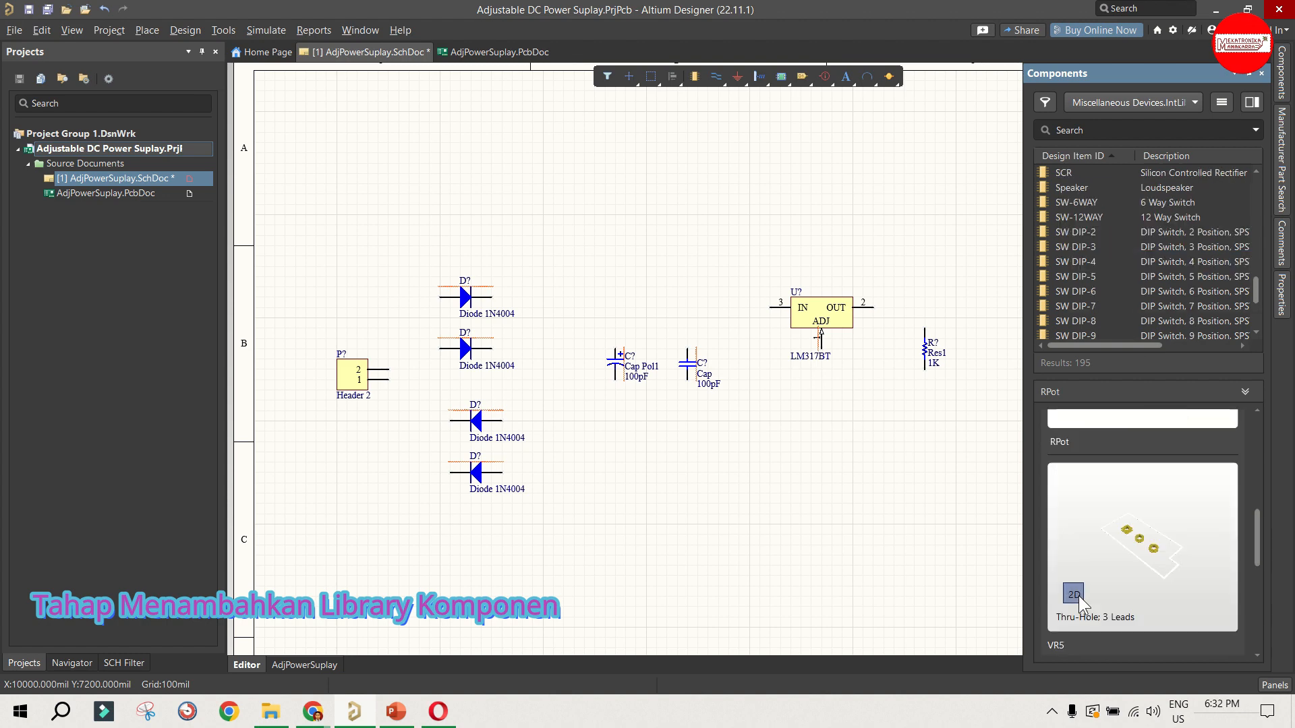
# Step: Check the Res Varistor footprint, and reselect the RPot potentiometer in the component list
pyautogui.scroll(4, 1082, 265)
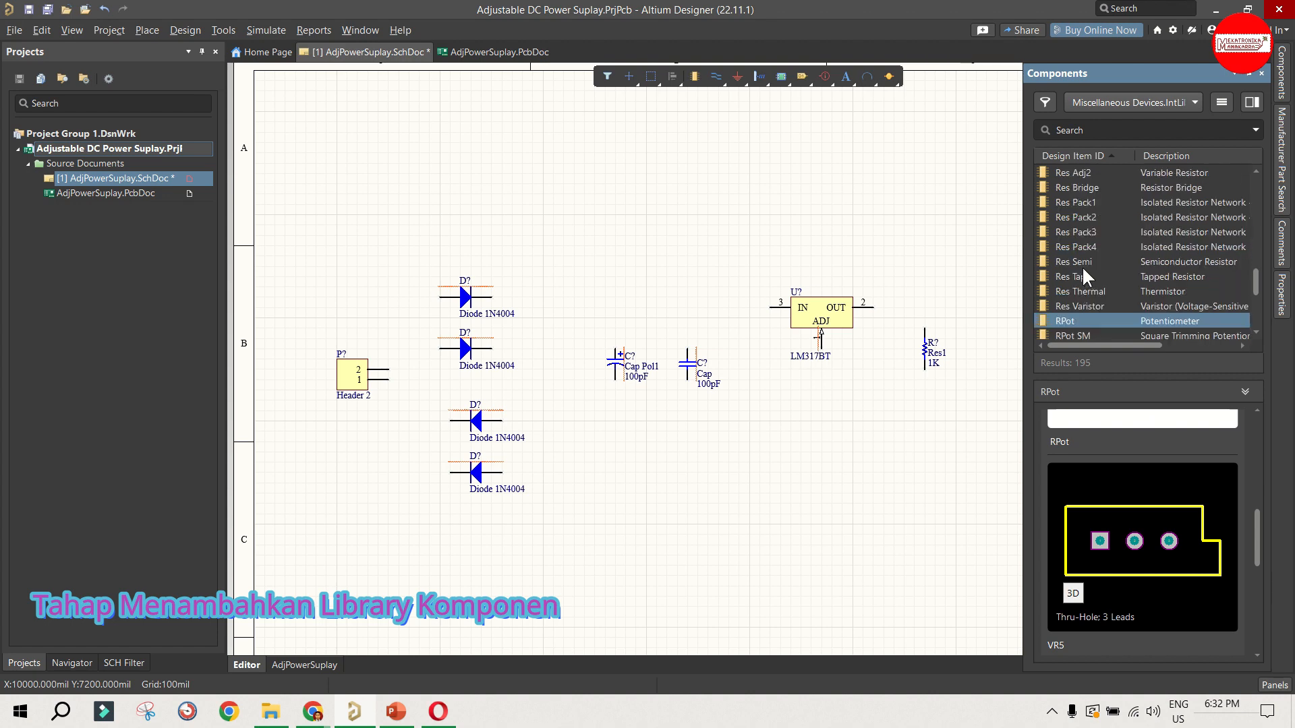
pyautogui.click(1096, 306)
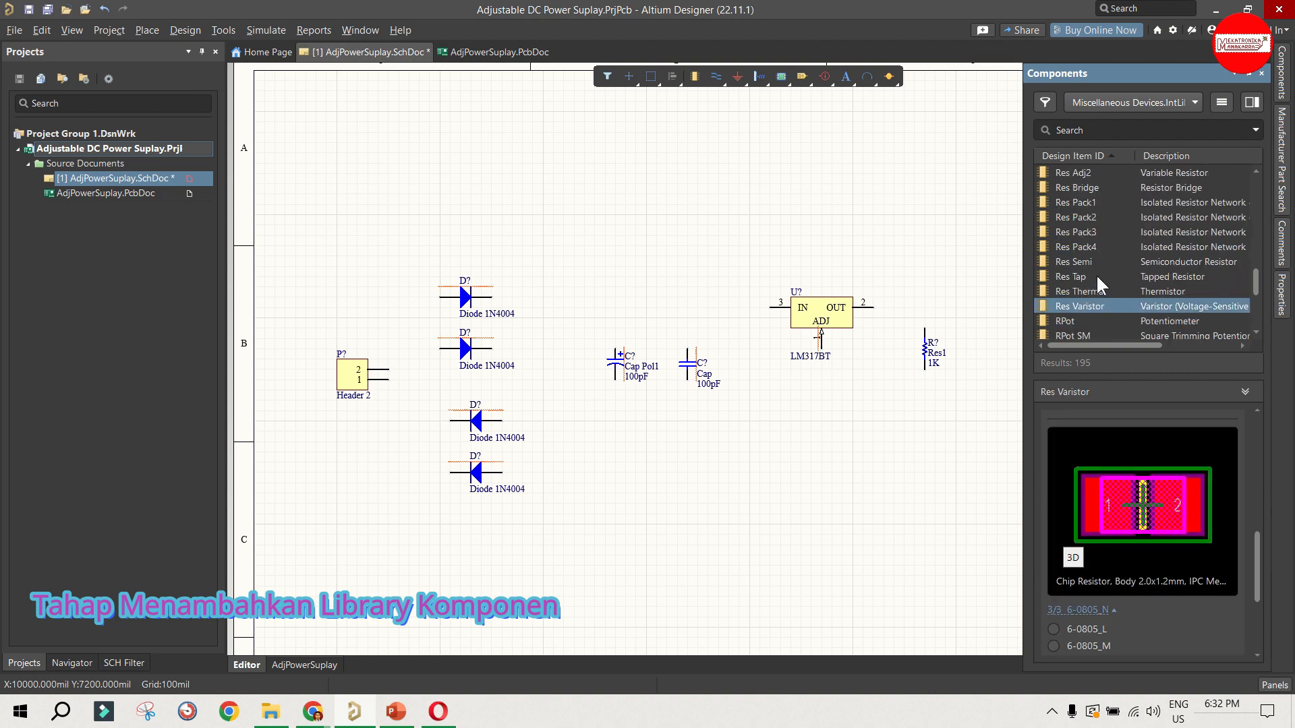
pyautogui.scroll(-2, 1097, 279)
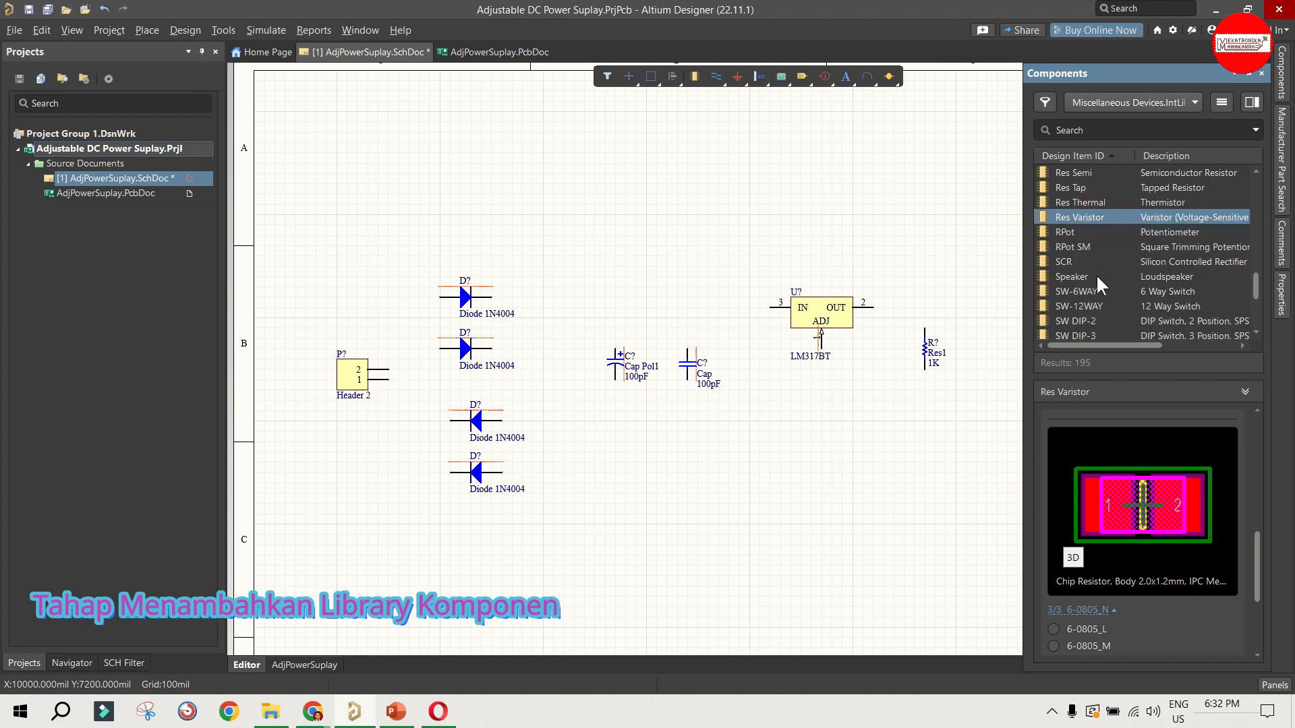
pyautogui.click(1083, 248)
pyautogui.click(1075, 230)
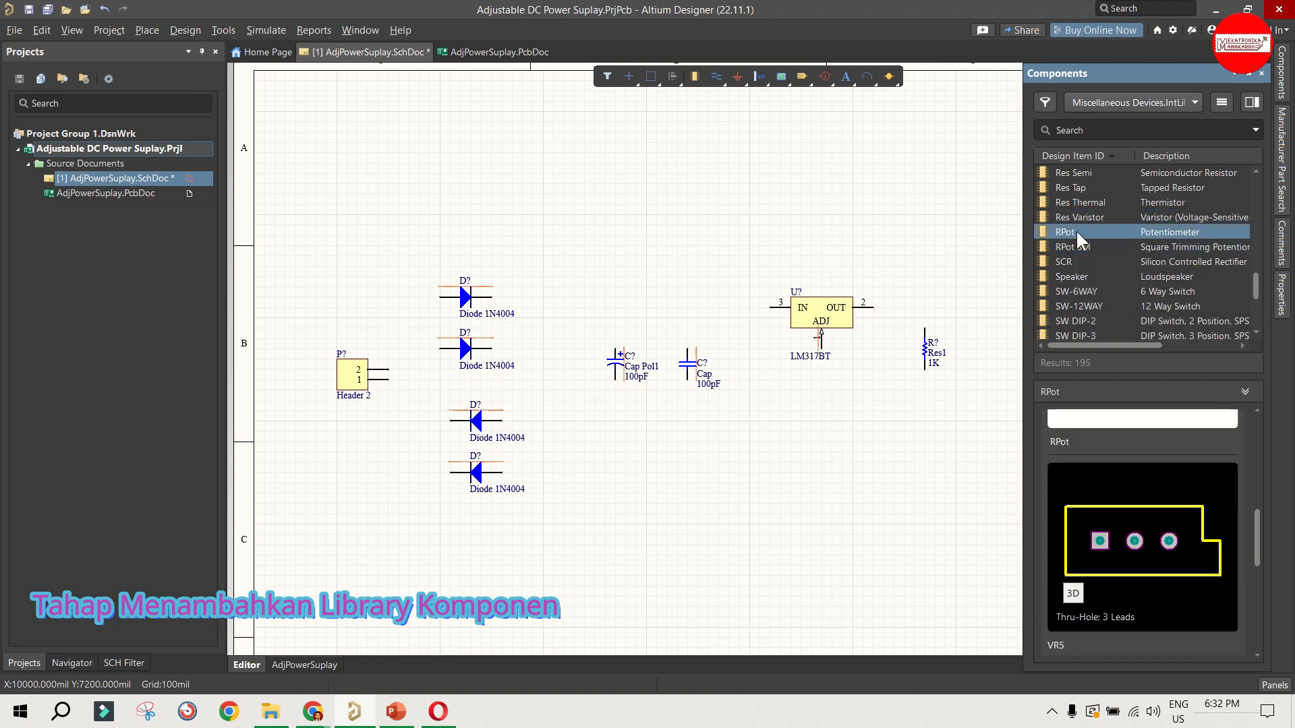
# Step: Place the RPot potentiometer below the LM317BT regulator's ADJ pin, rotated vertically with its wiper facing left
pyautogui.scroll(-10, 1115, 263)
pyautogui.scroll(7, 1116, 263)
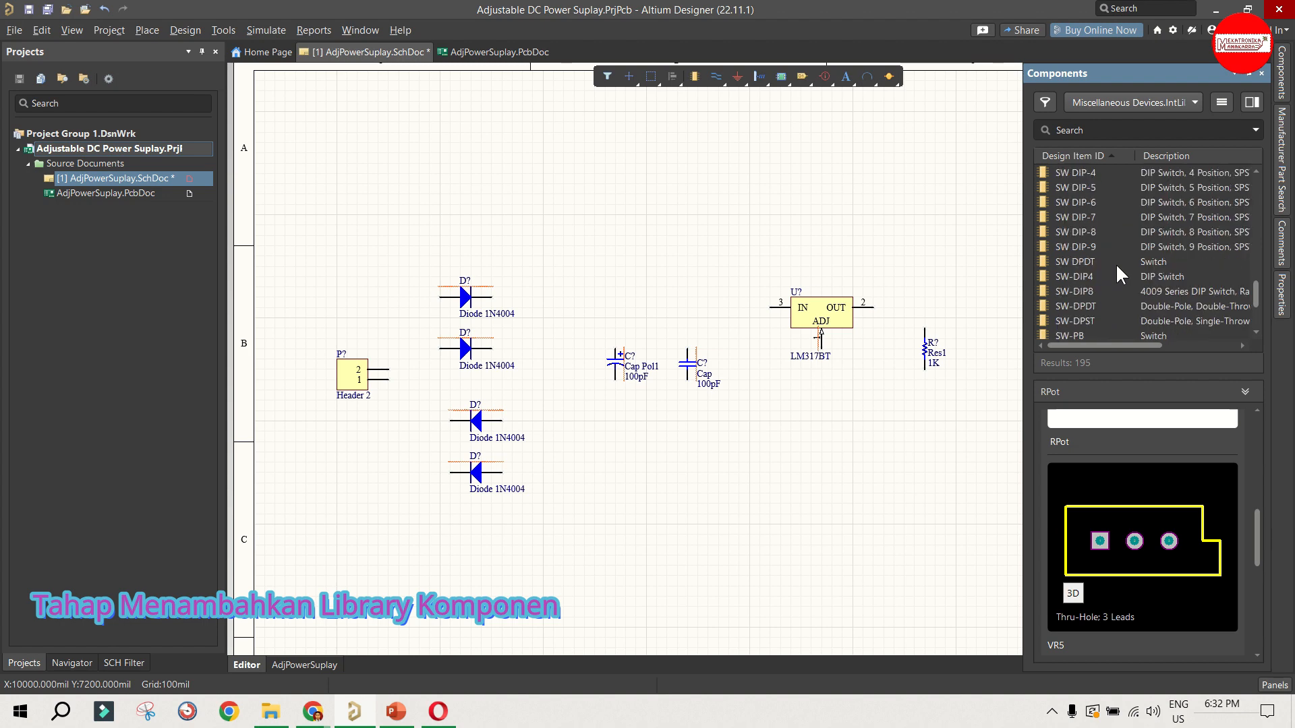
pyautogui.scroll(6, 1116, 263)
pyautogui.scroll(-2, 1075, 298)
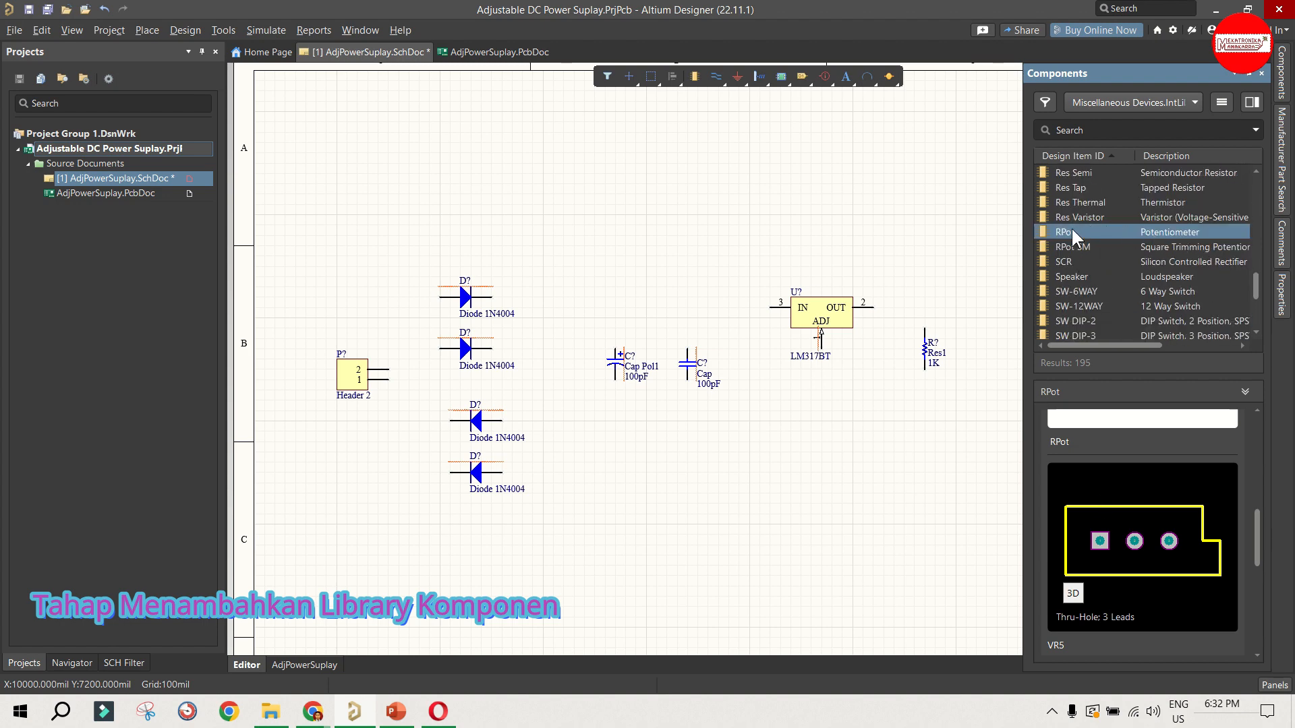
pyautogui.moveTo(1075, 231); pyautogui.dragTo(823, 395)
pyautogui.press('space')
pyautogui.press('space')
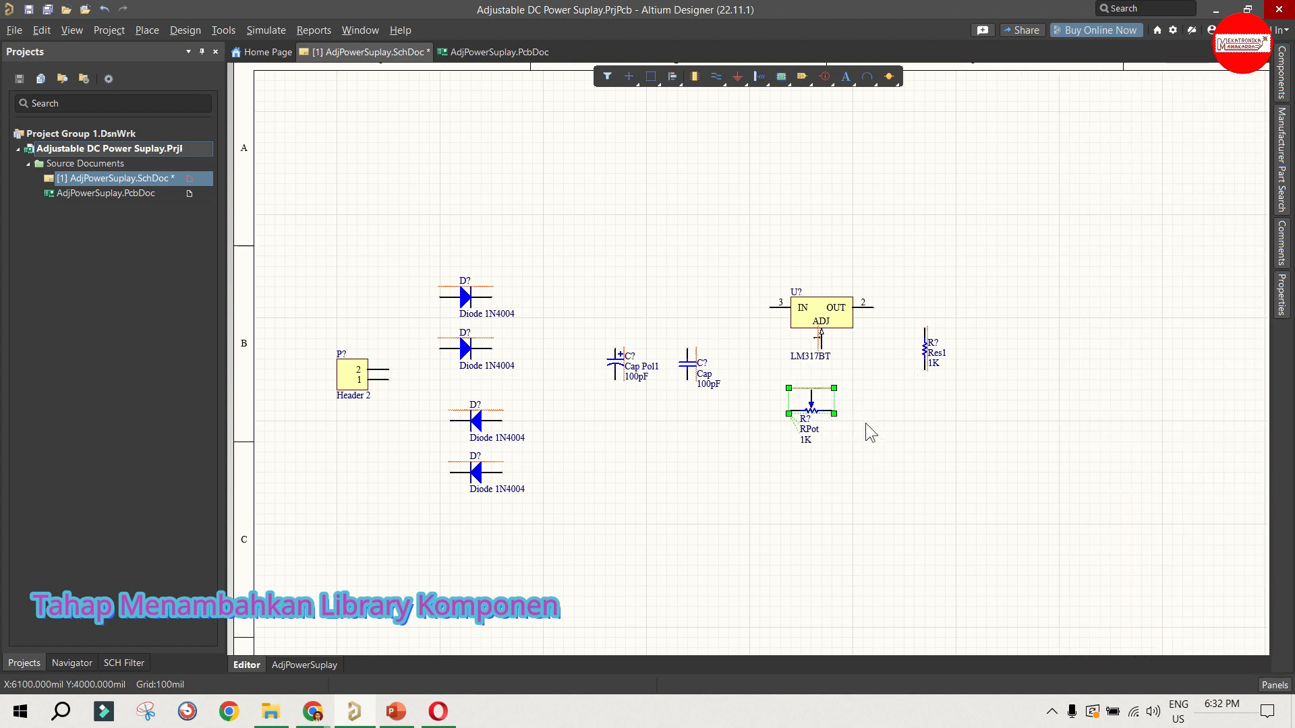
pyautogui.click(858, 414)
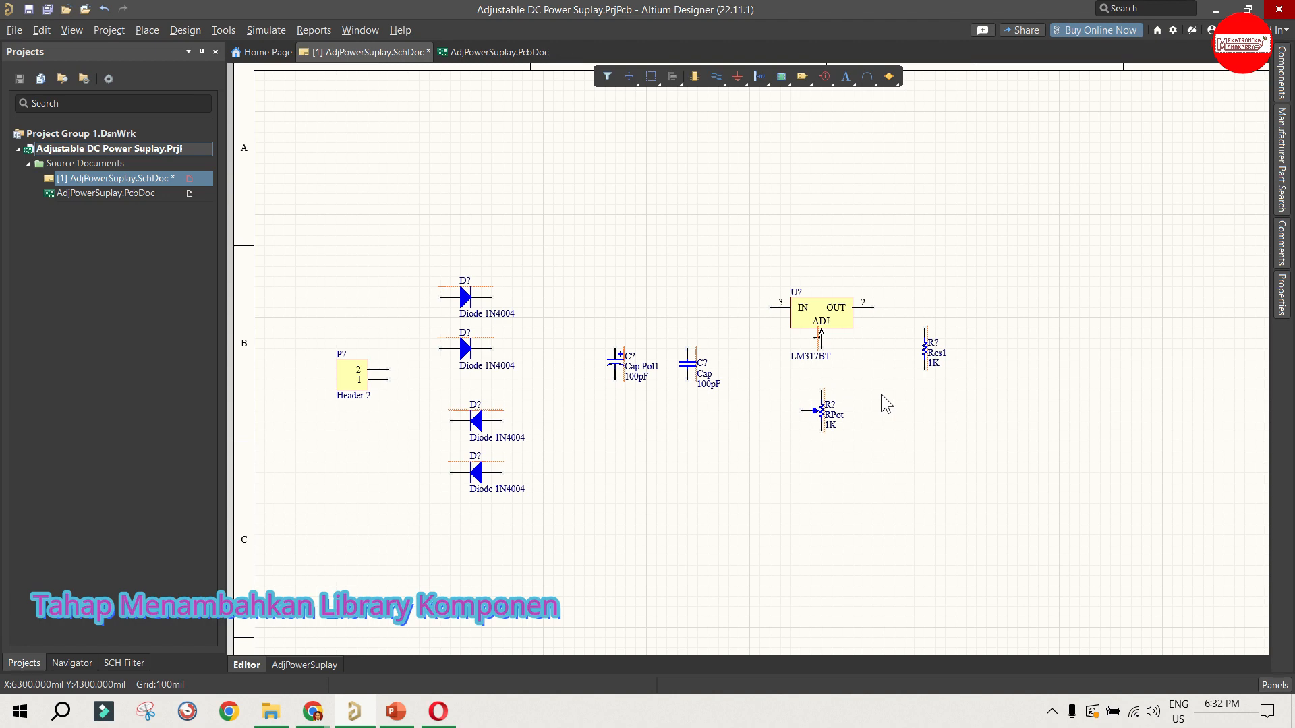
# Step: Place a copy of the left-facing Diode 1N4004 directly above the LM317BT regulator
pyautogui.click(465, 300)
pyautogui.click(495, 416)
pyautogui.hotkey('ctrl', 'v')
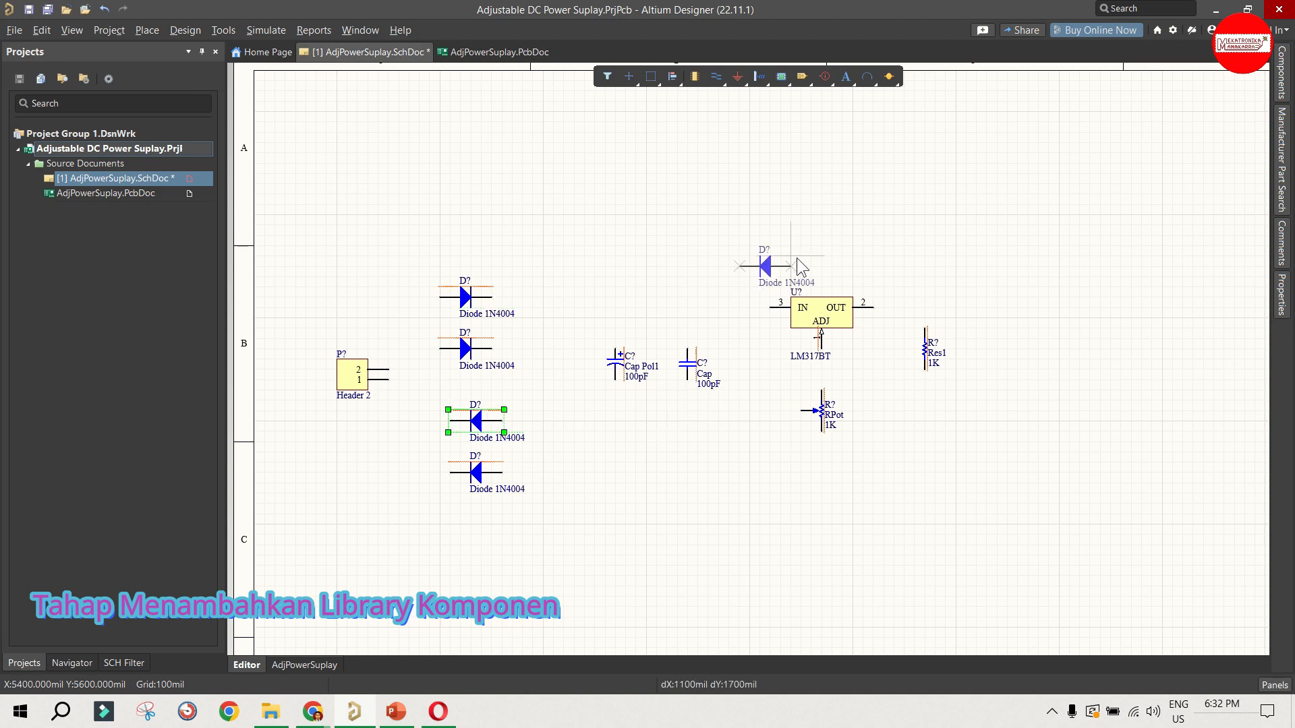
pyautogui.click(835, 243)
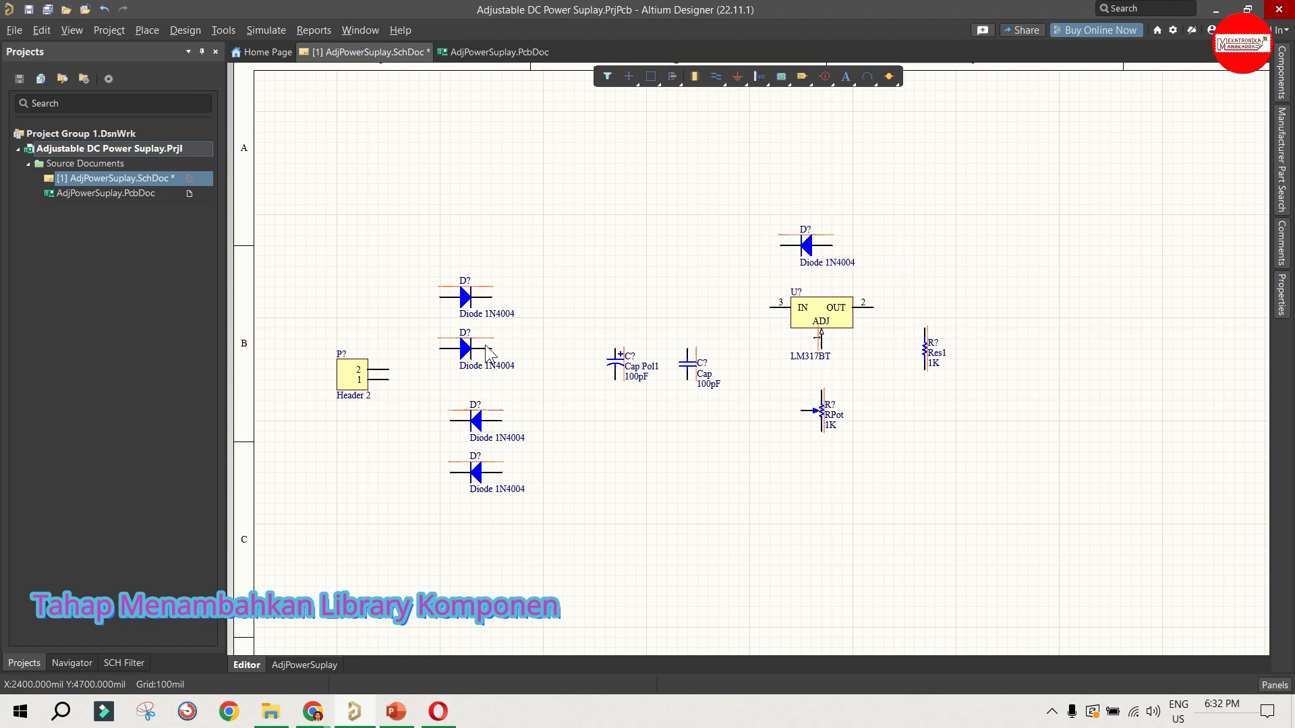
# Step: Add another Diode 1N4004 copy to the right of Res1, rotated vertically with its cathode up
pyautogui.hotkey('ctrl', 'v')
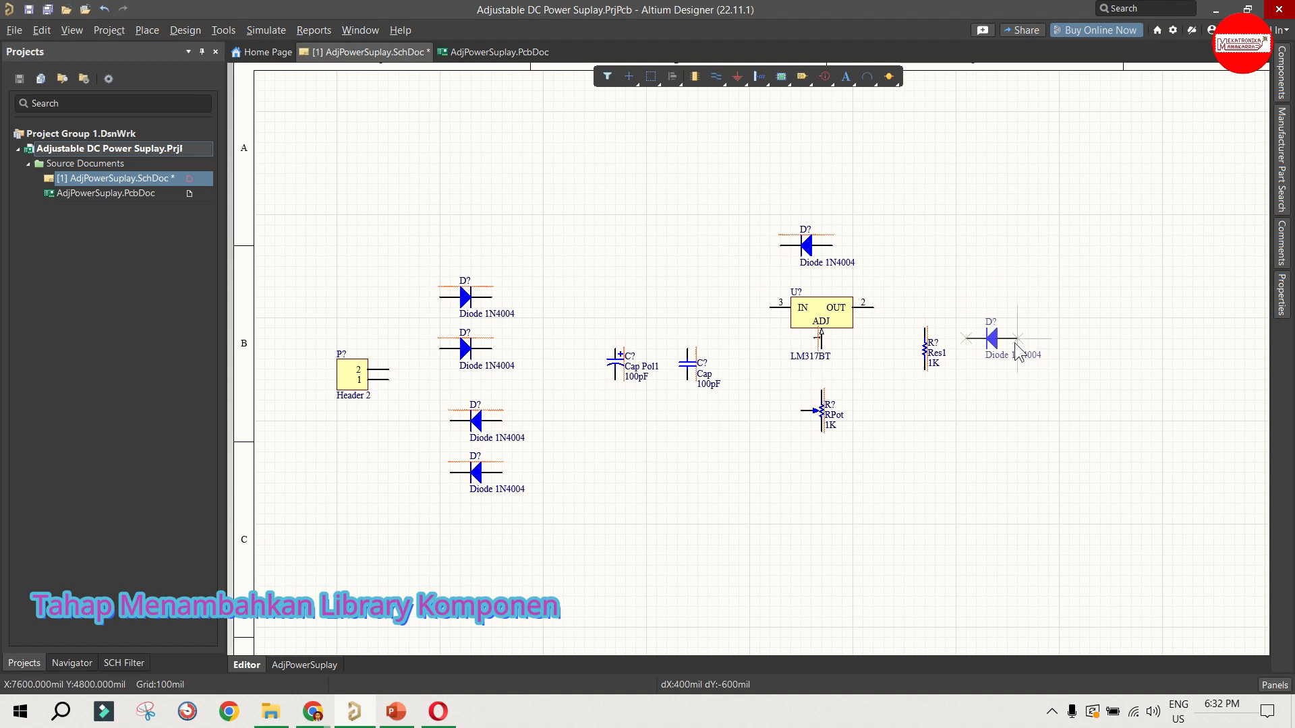
pyautogui.press('space')
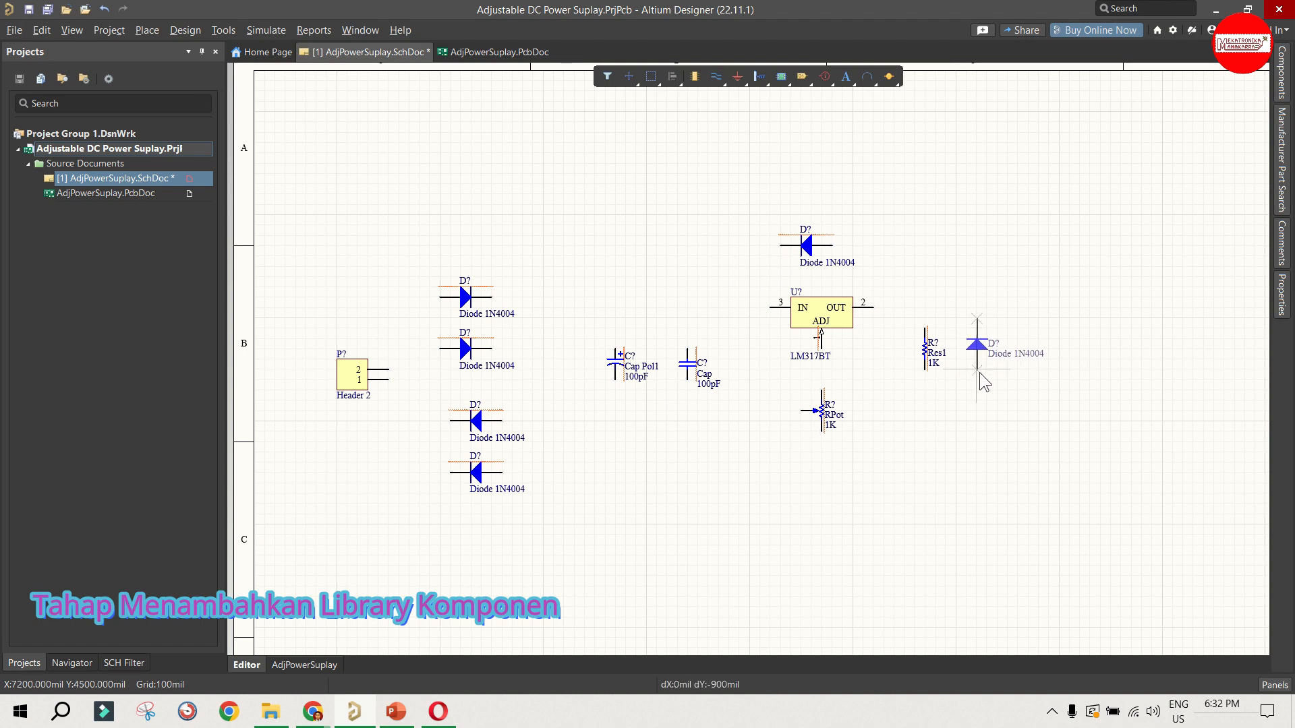
pyautogui.click(979, 372)
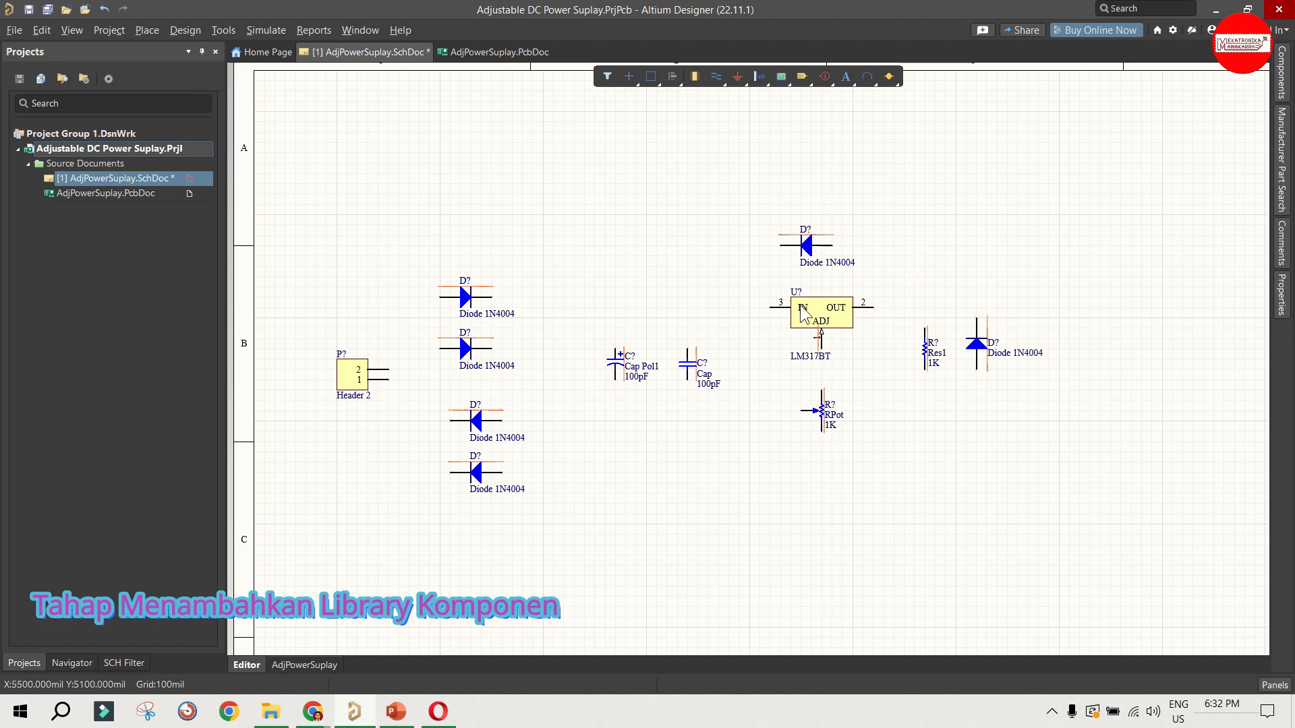
# Step: Copy the Cap capacitor to below the vertical diode, and the Cap Pol1 capacitor to the right of that diode
pyautogui.click(684, 365)
pyautogui.hotkey('ctrl', 'c')
pyautogui.hotkey('ctrl', 'v')
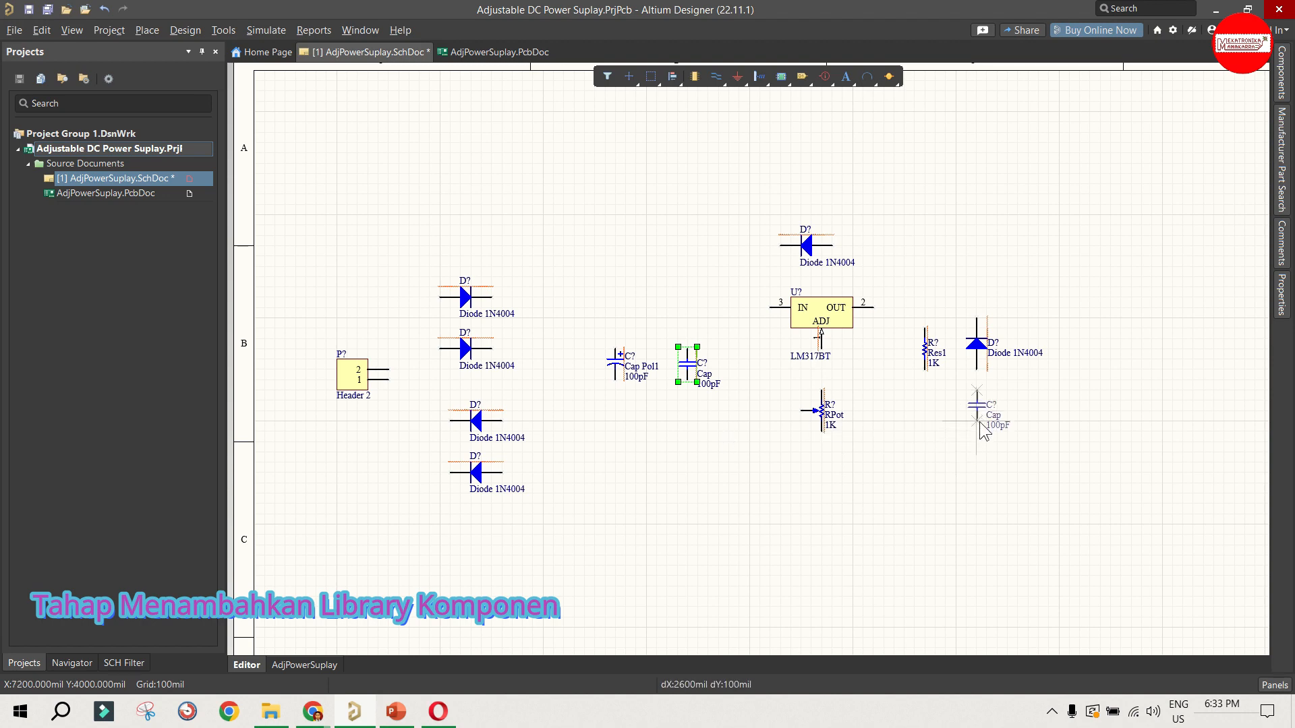
pyautogui.press('Escape')
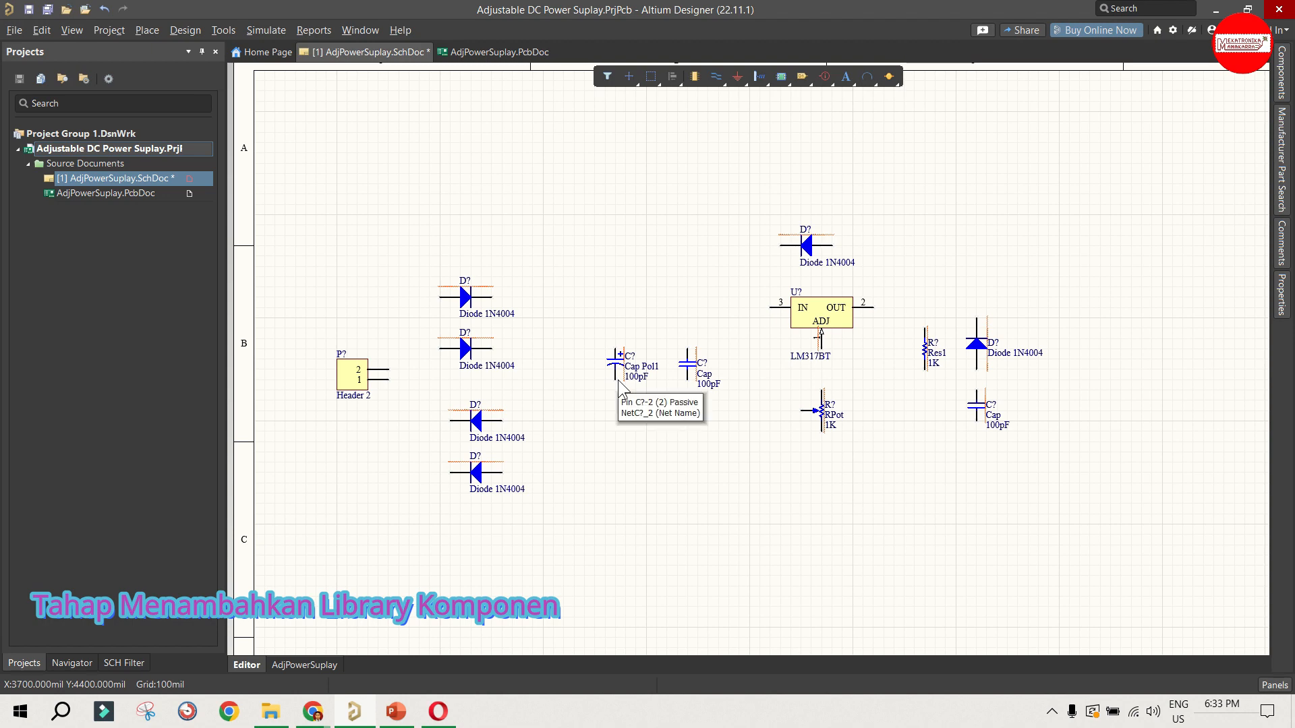
pyautogui.moveTo(614, 364); pyautogui.dragTo(1078, 348)
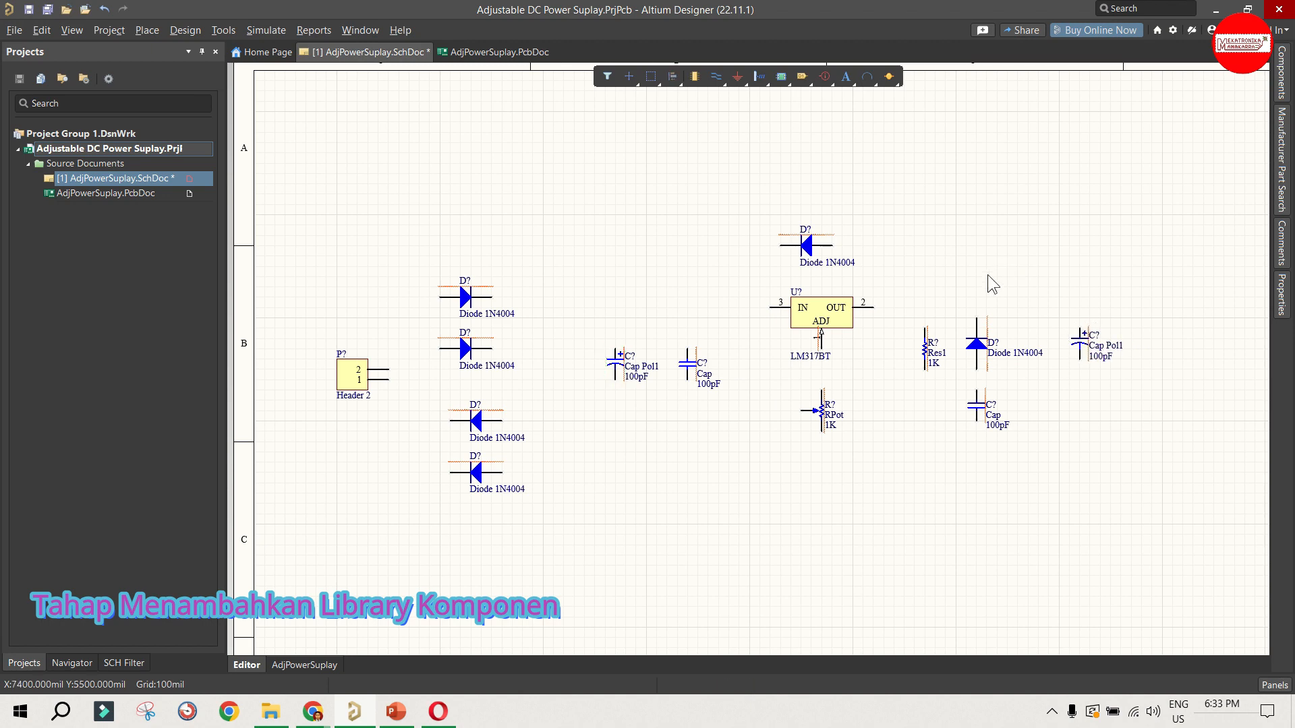
# Step: Place a copy of Header 2 at the circuit's output end, right of the second Cap Pol1, rotated so its pins face left
pyautogui.click(356, 376)
pyautogui.hotkey('ctrl', 'v')
pyautogui.press('space')
pyautogui.press('space')
pyautogui.click(1180, 349)
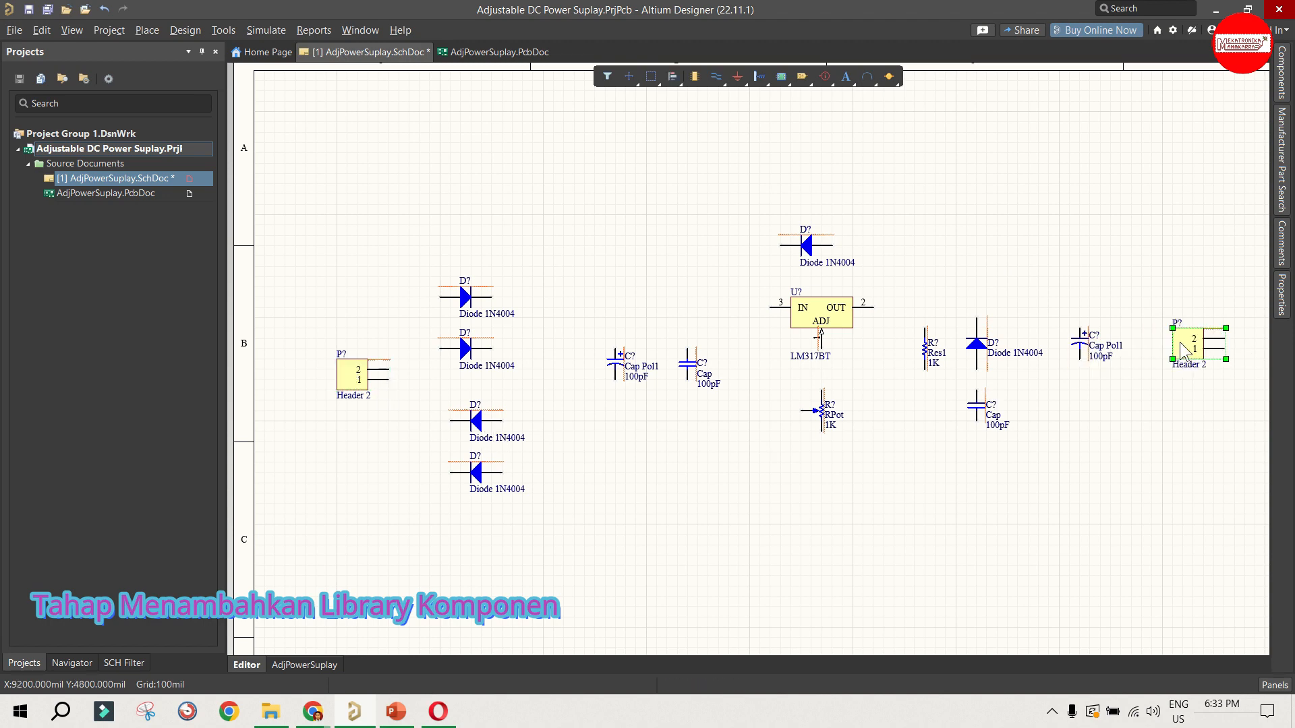
pyautogui.moveTo(1213, 365); pyautogui.dragTo(1172, 338)
pyautogui.click(1137, 269)
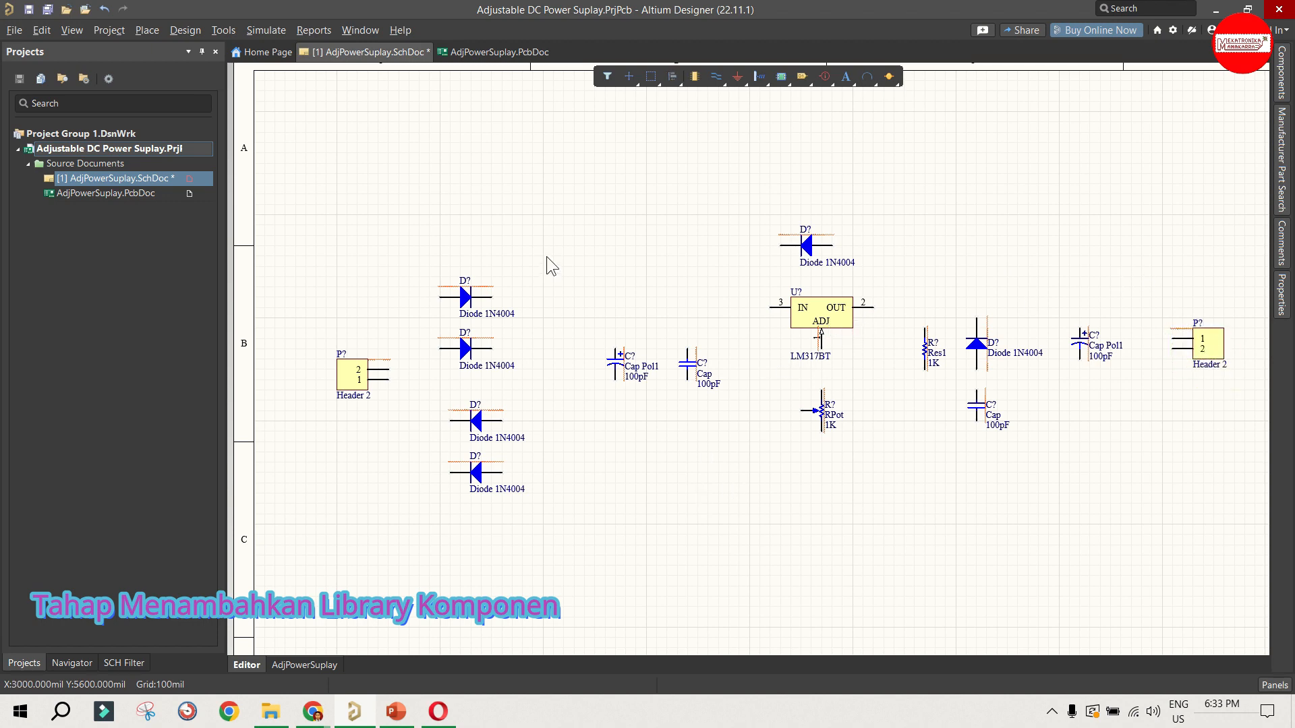
# Step: Move the input-side Cap Pol1 and Cap together slightly left, toward the bridge diodes
pyautogui.moveTo(534, 224); pyautogui.dragTo(590, 301)
pyautogui.moveTo(594, 339); pyautogui.dragTo(671, 369)
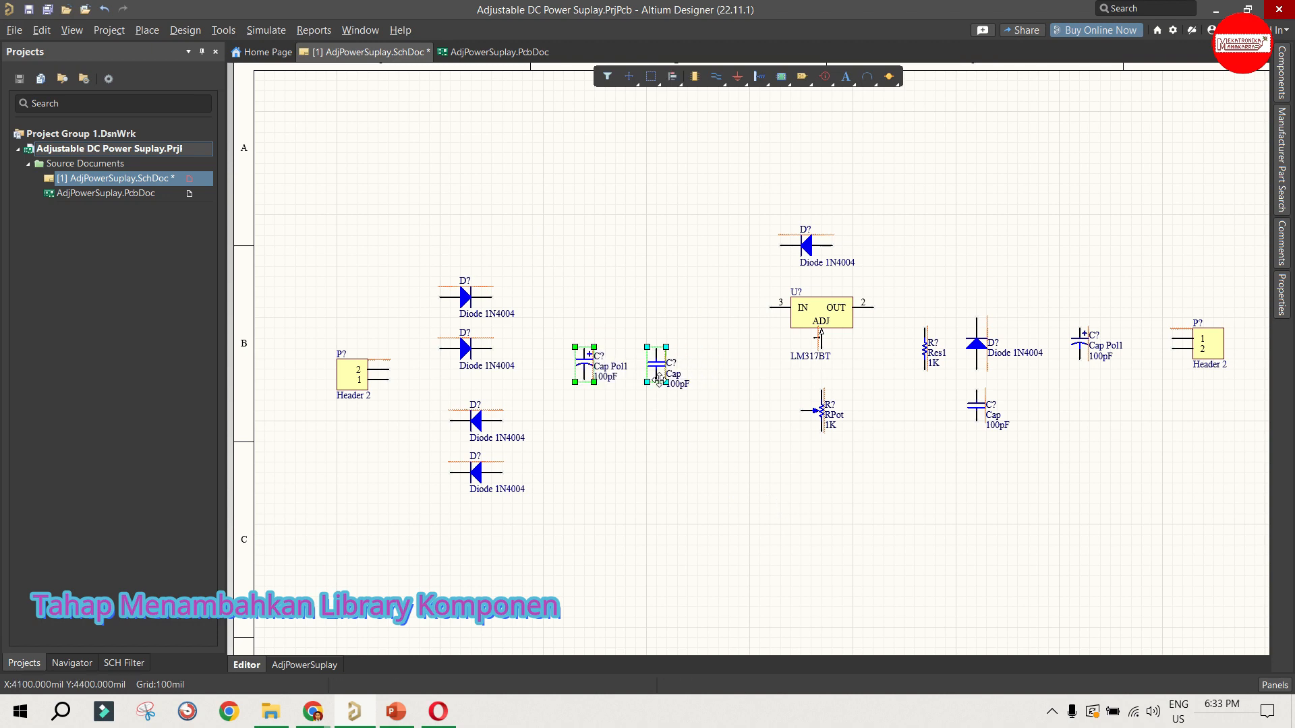
pyautogui.click(741, 444)
# Step: Place a vertical copy of the Res1 resistor just right of the input-side Cap
pyautogui.click(922, 349)
pyautogui.hotkey('ctrl', 'c')
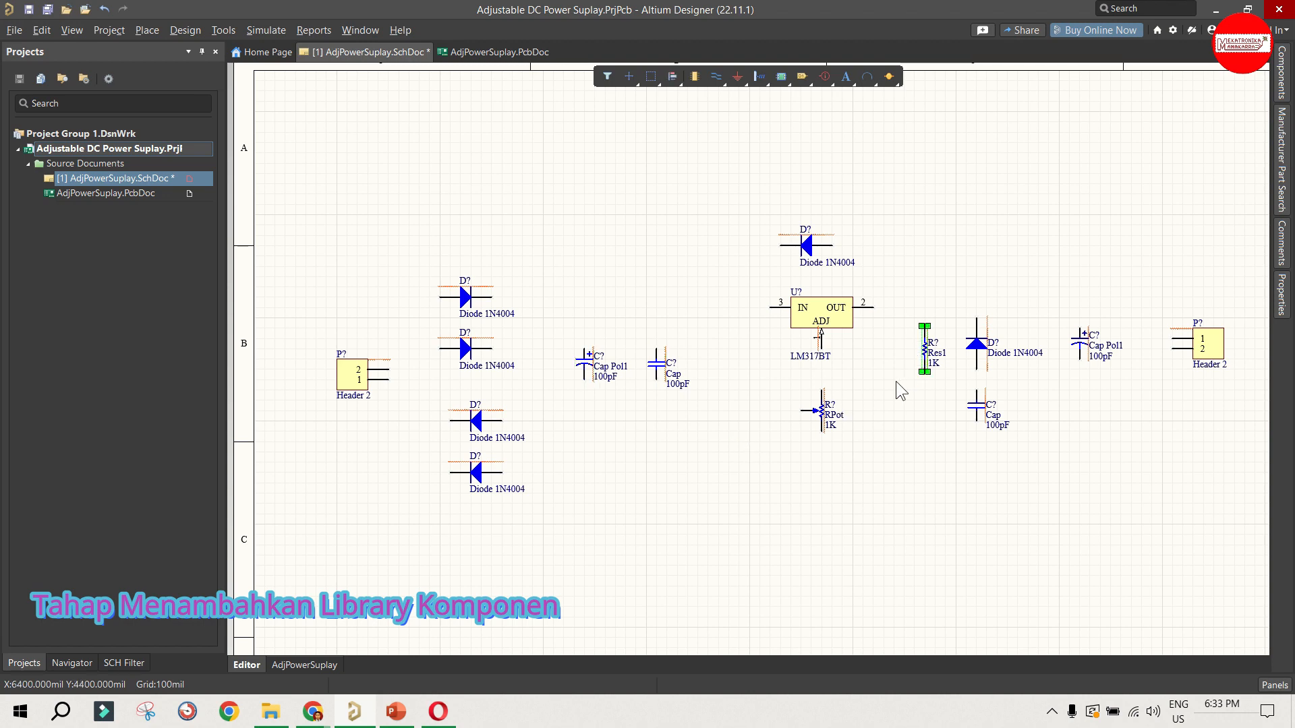
pyautogui.hotkey('ctrl', 'v')
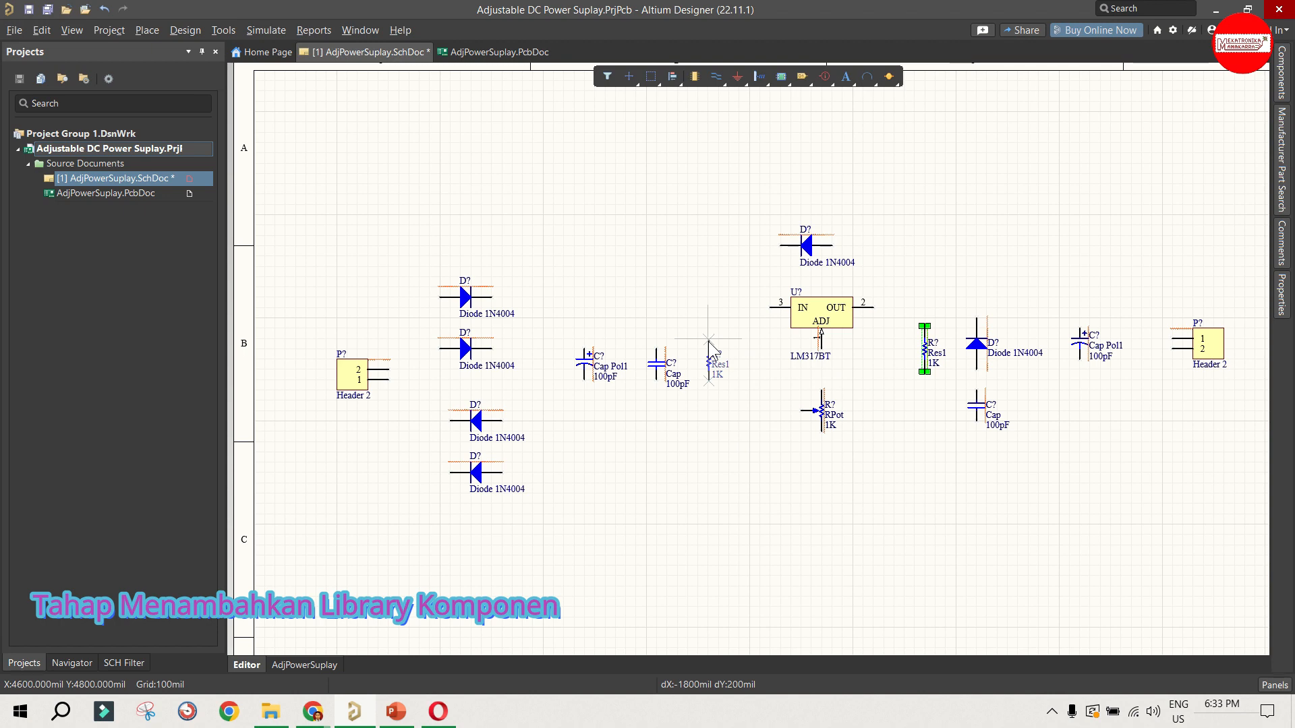
pyautogui.click(708, 339)
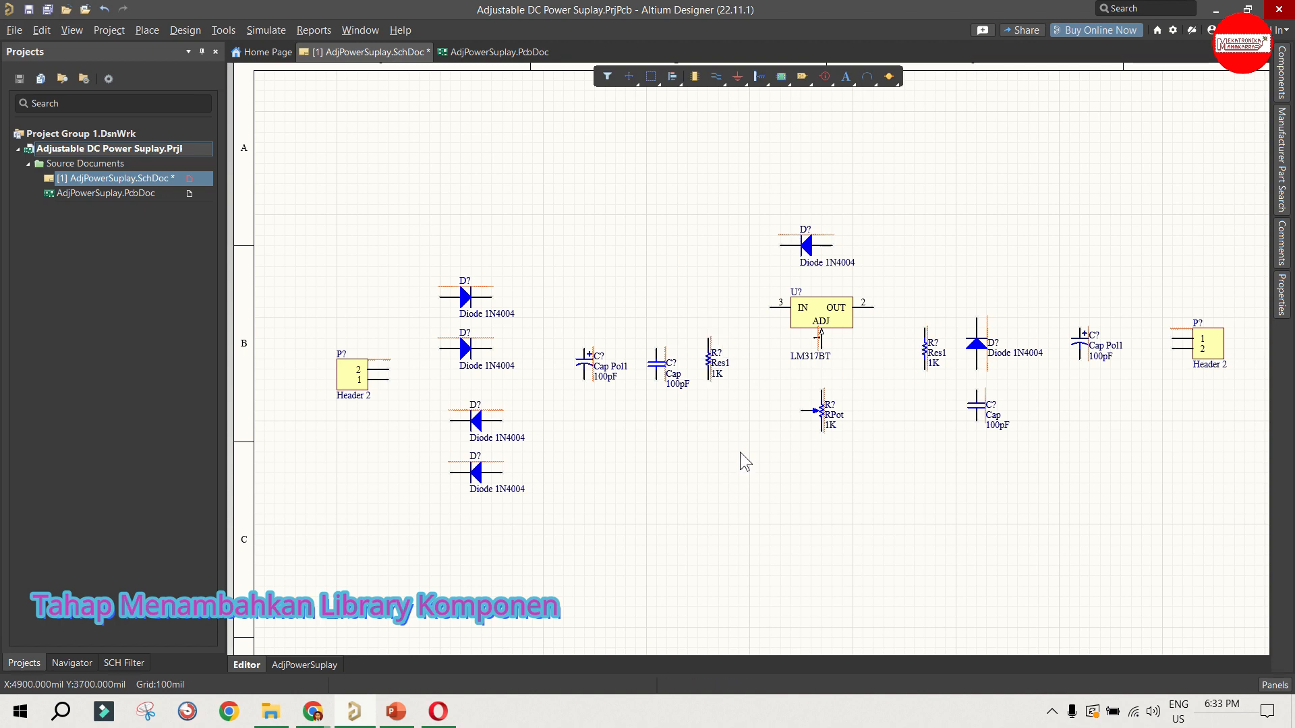
# Step: Find the LED parts in the Miscellaneous Devices library, and examine the LED0 footprint and the LED1 footprint in 3D
pyautogui.click(1281, 71)
pyautogui.scroll(-5, 1089, 248)
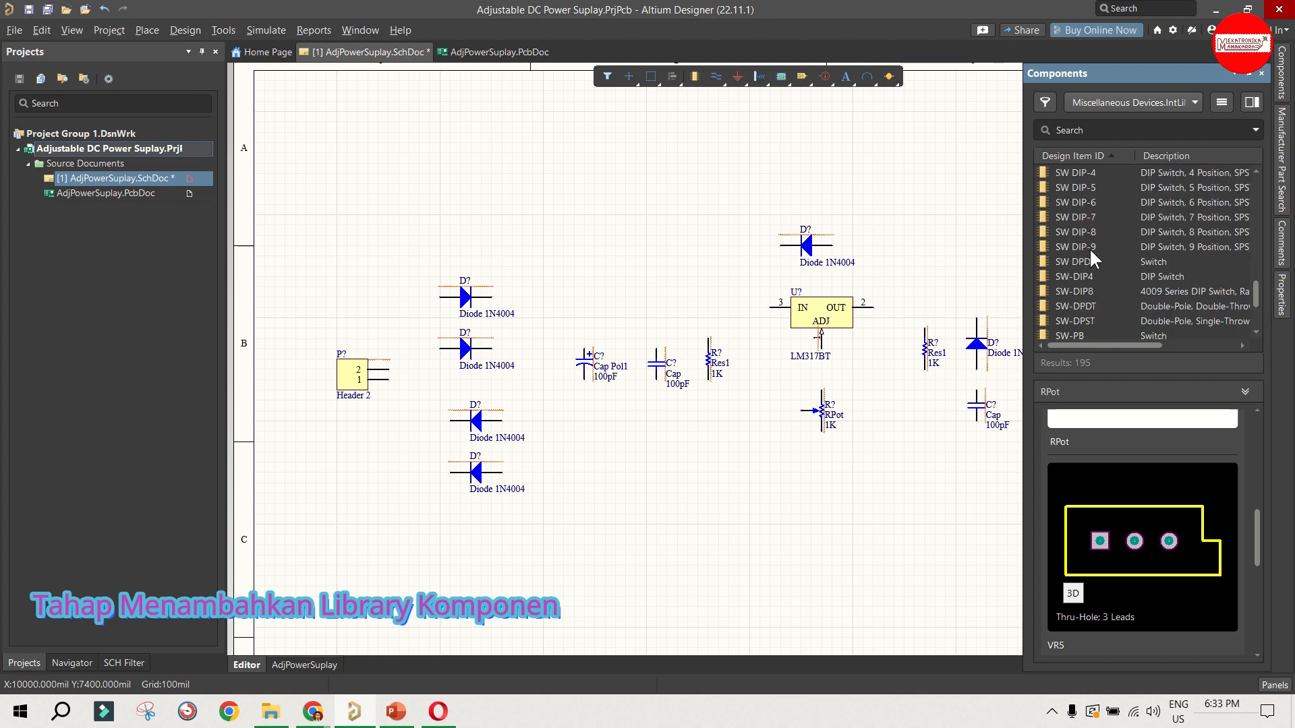
pyautogui.scroll(9, 1090, 248)
pyautogui.scroll(15, 1090, 248)
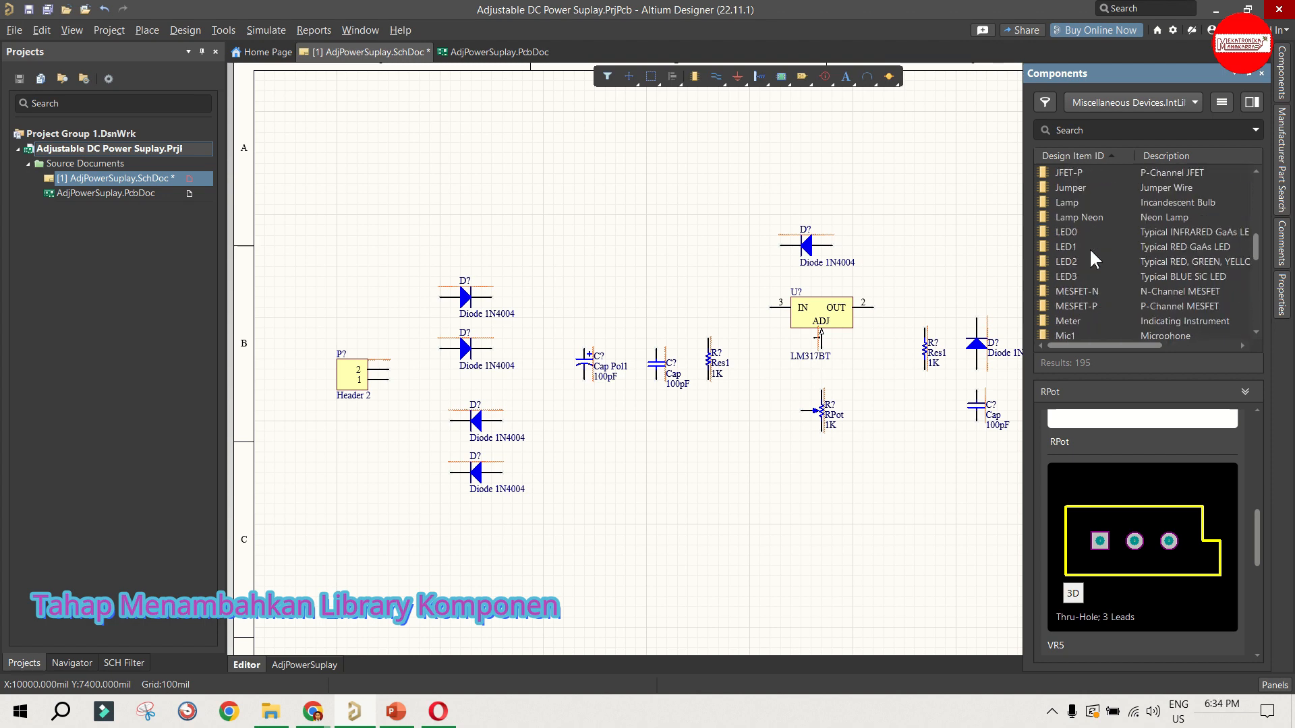
pyautogui.scroll(2, 1090, 251)
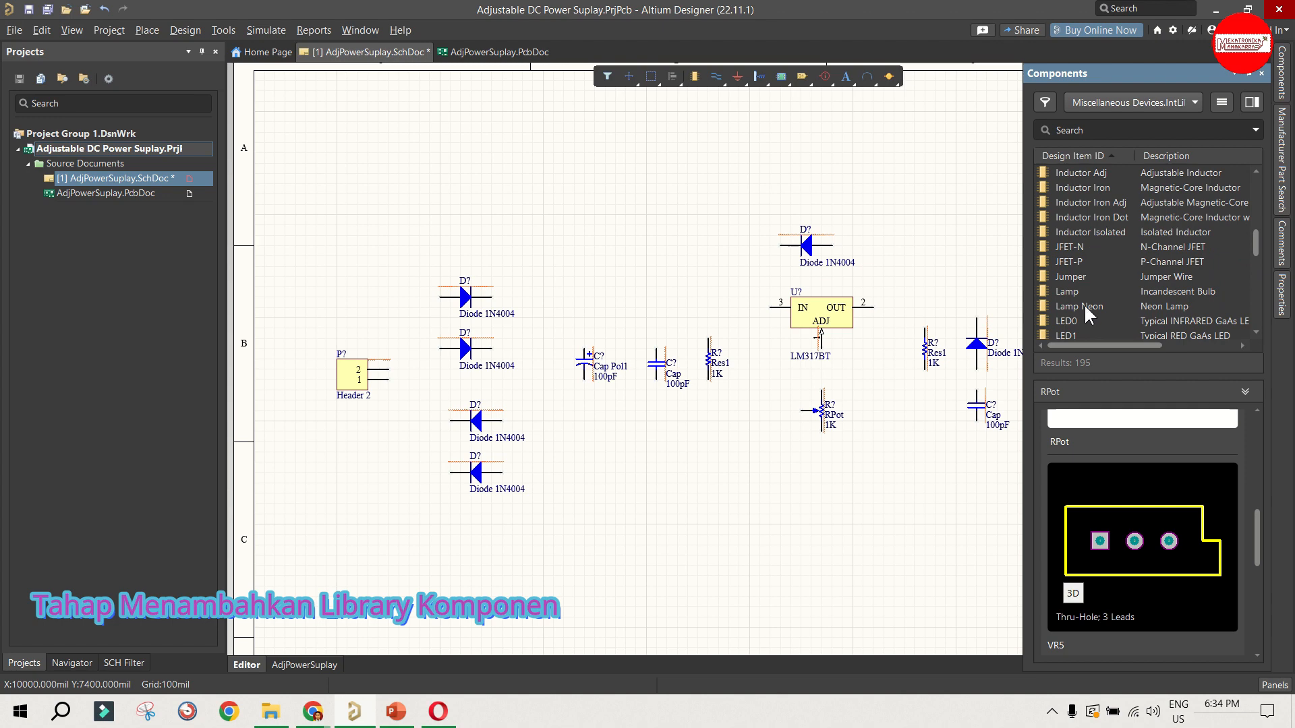
pyautogui.click(1139, 321)
pyautogui.scroll(-2, 1129, 324)
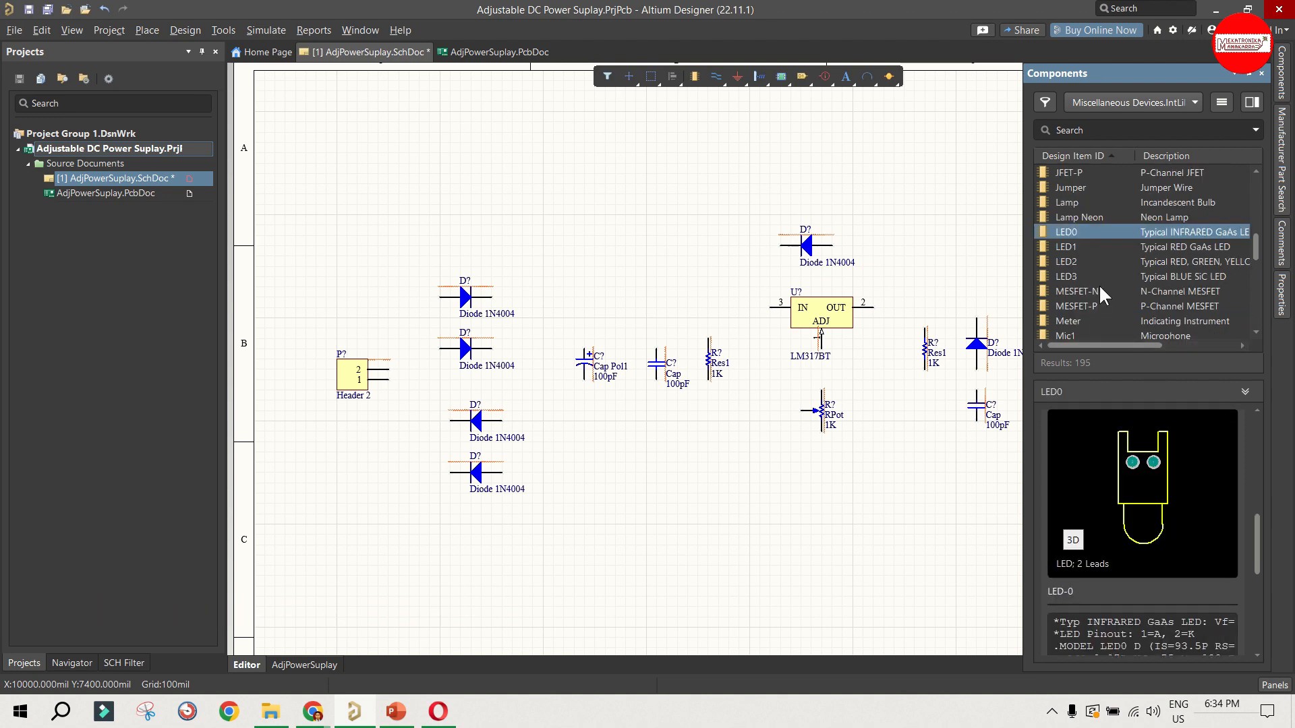
pyautogui.click(1084, 245)
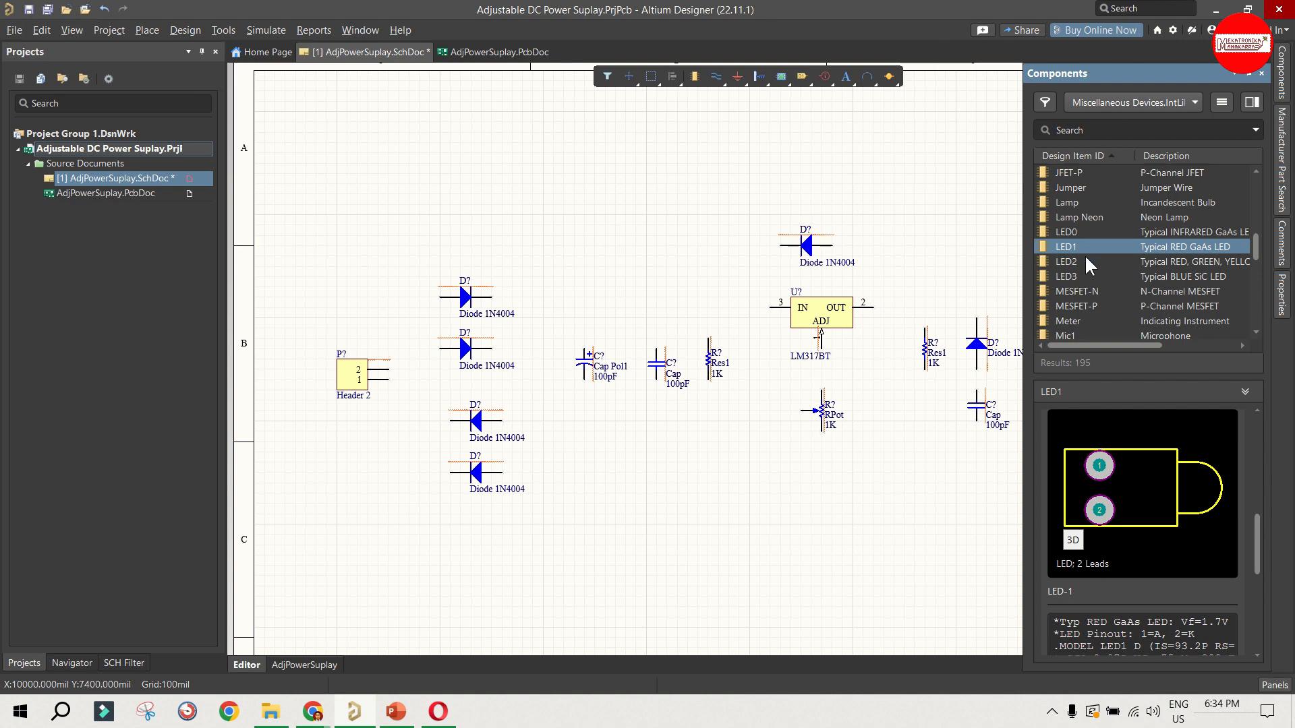
pyautogui.click(1073, 539)
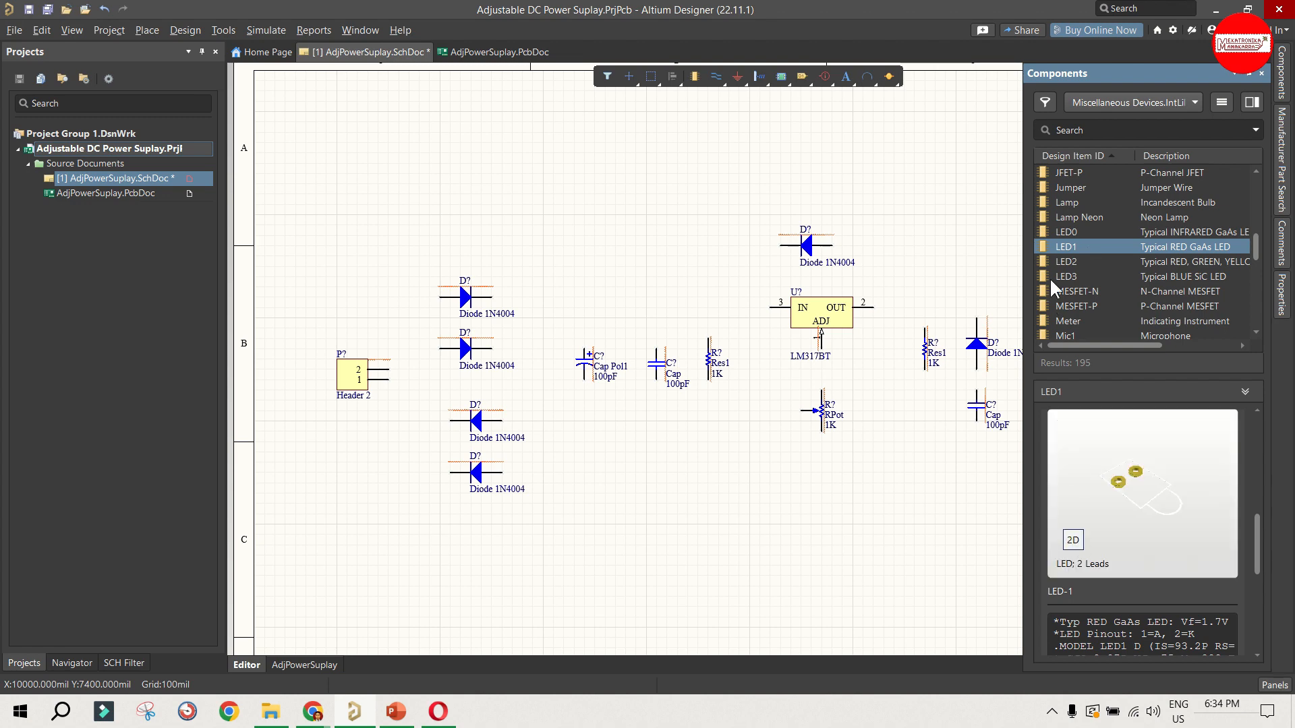
# Step: Compare the LED2, LED3 and LED0 footprints, restore the 2D preview, and reselect LED1
pyautogui.click(1056, 261)
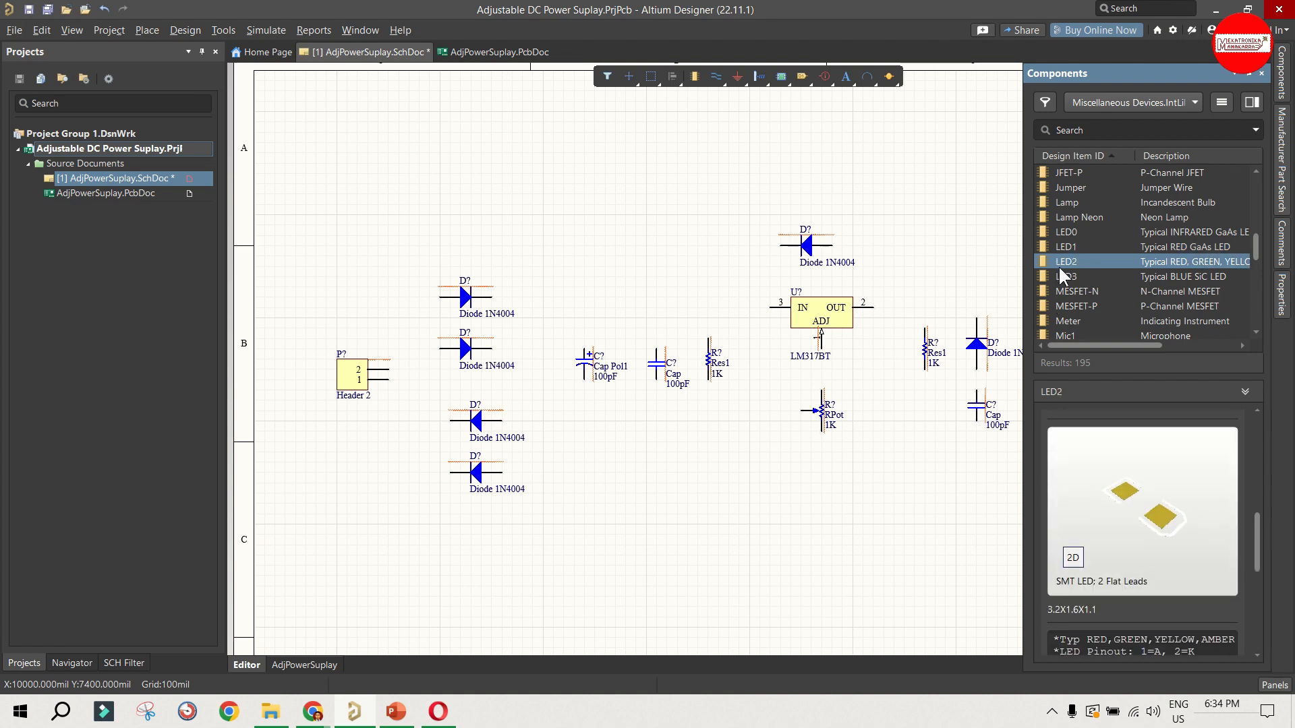
pyautogui.click(1063, 277)
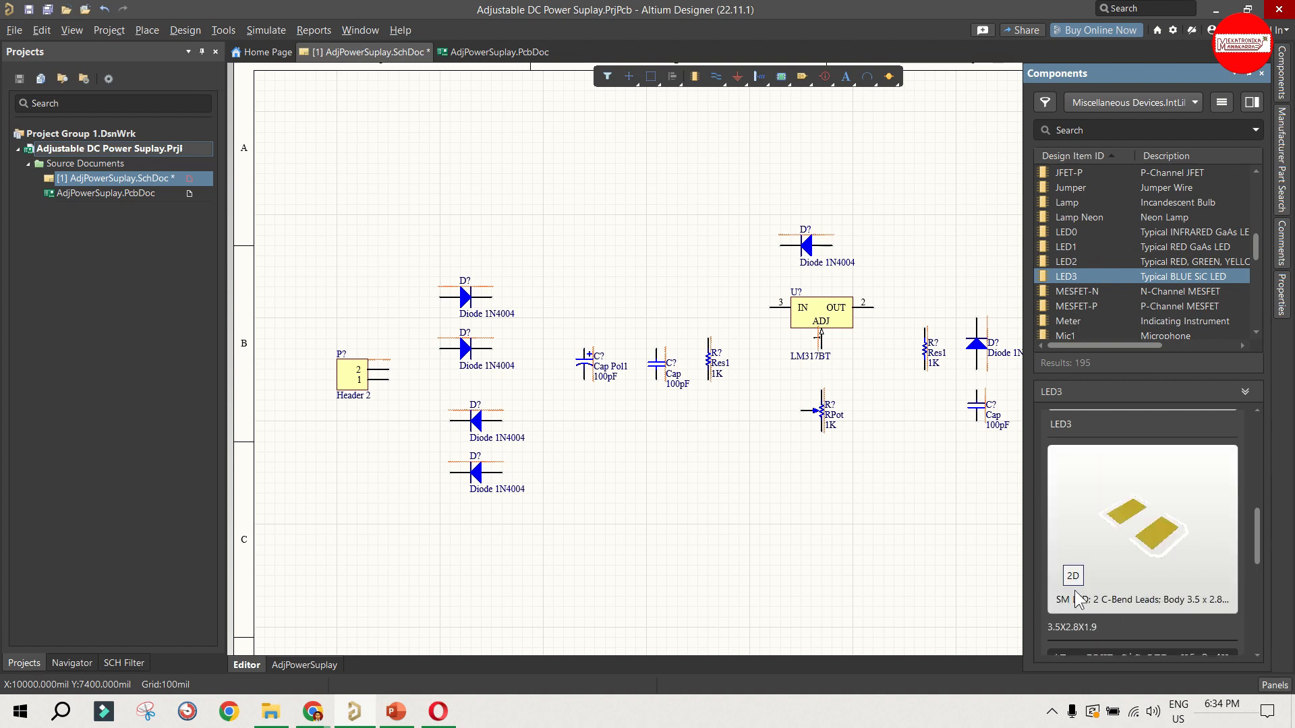
pyautogui.click(1072, 576)
pyautogui.click(1066, 260)
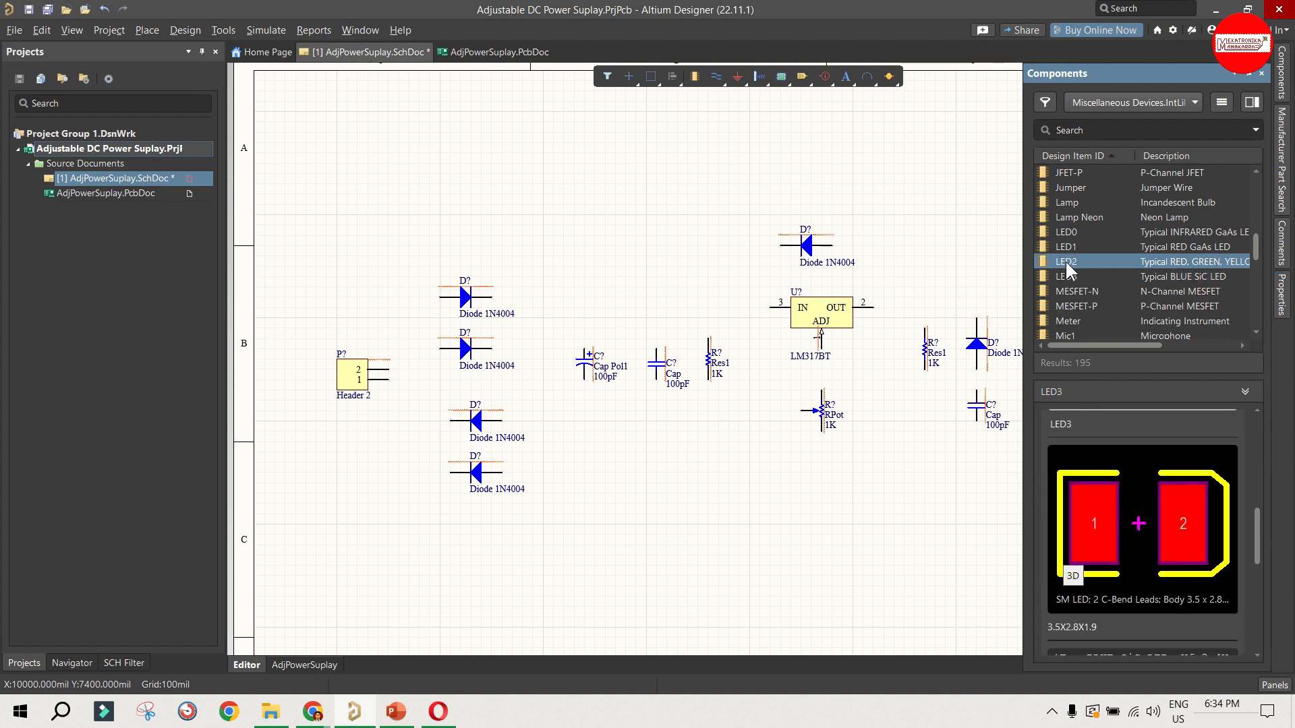
pyautogui.click(1066, 247)
pyautogui.click(1070, 230)
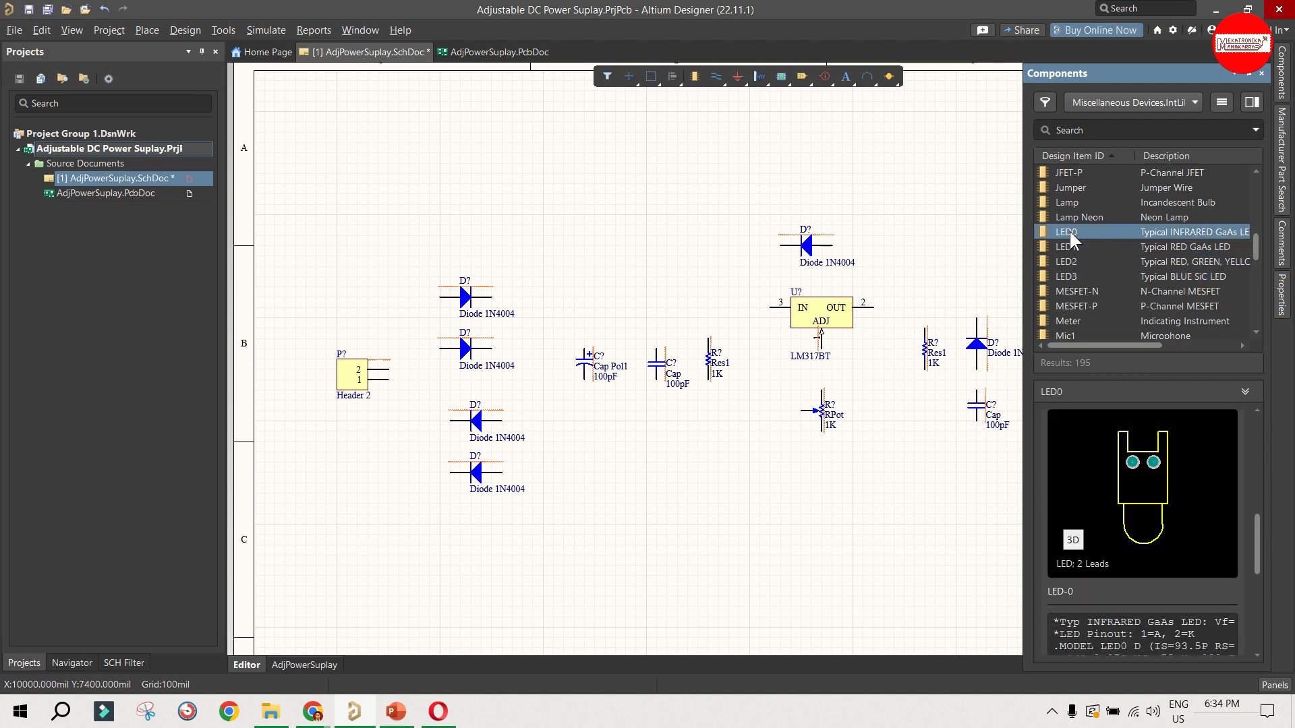
pyautogui.click(1071, 244)
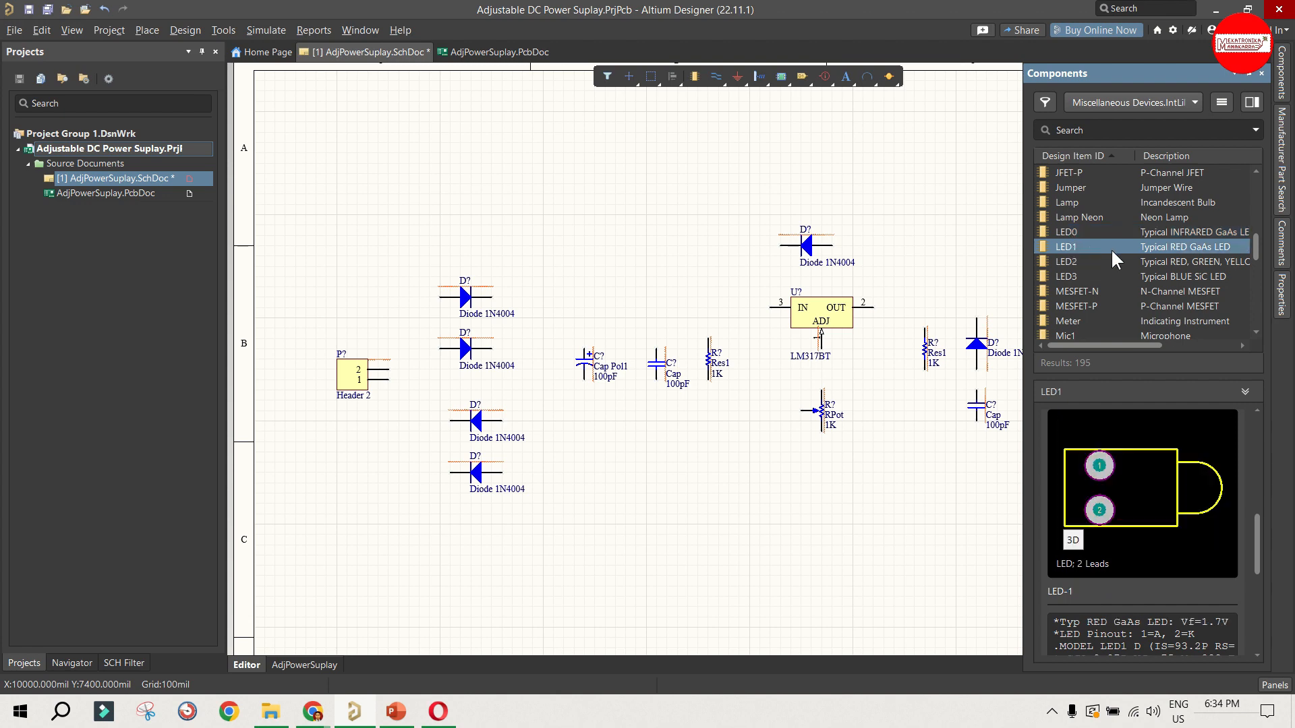
# Step: Place LED1 directly below the input-side Res1 resistor, rotated vertically with its cathode down
pyautogui.doubleClick(1067, 245)
pyautogui.moveTo(722, 415); pyautogui.dragTo(723, 433)
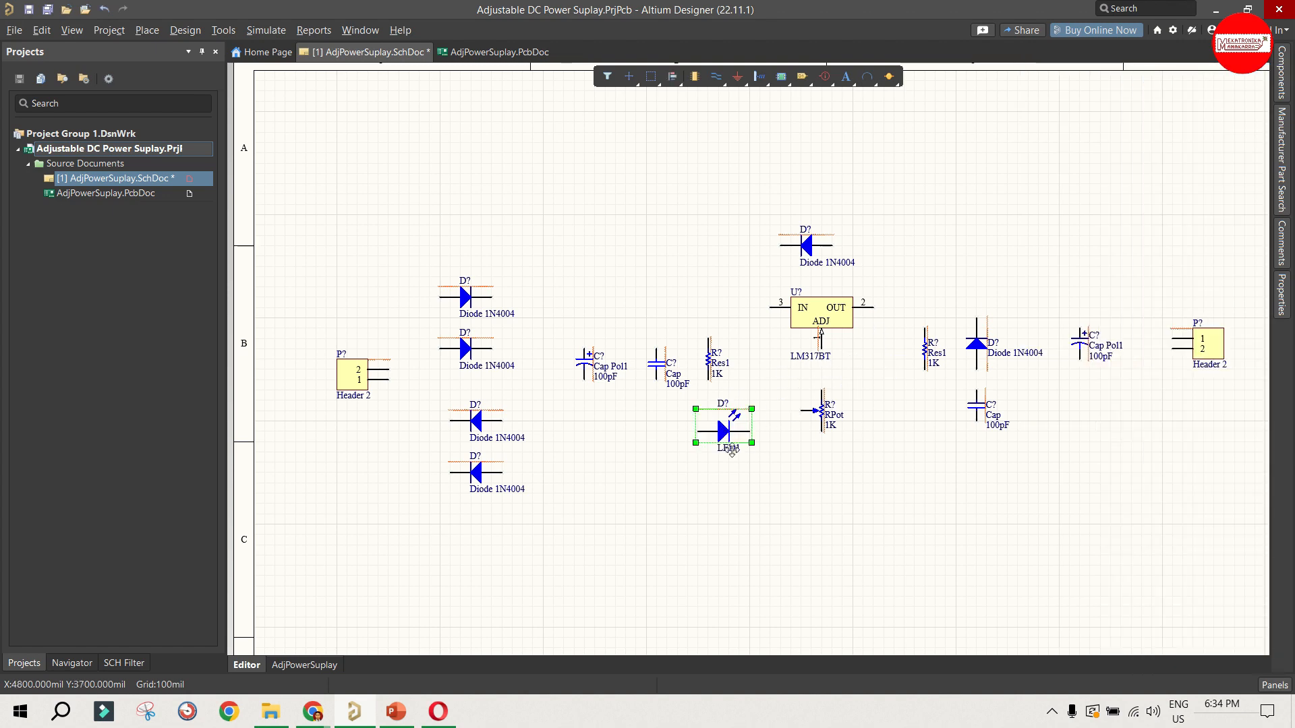
pyautogui.press('space')
pyautogui.press('space')
pyautogui.press('space')
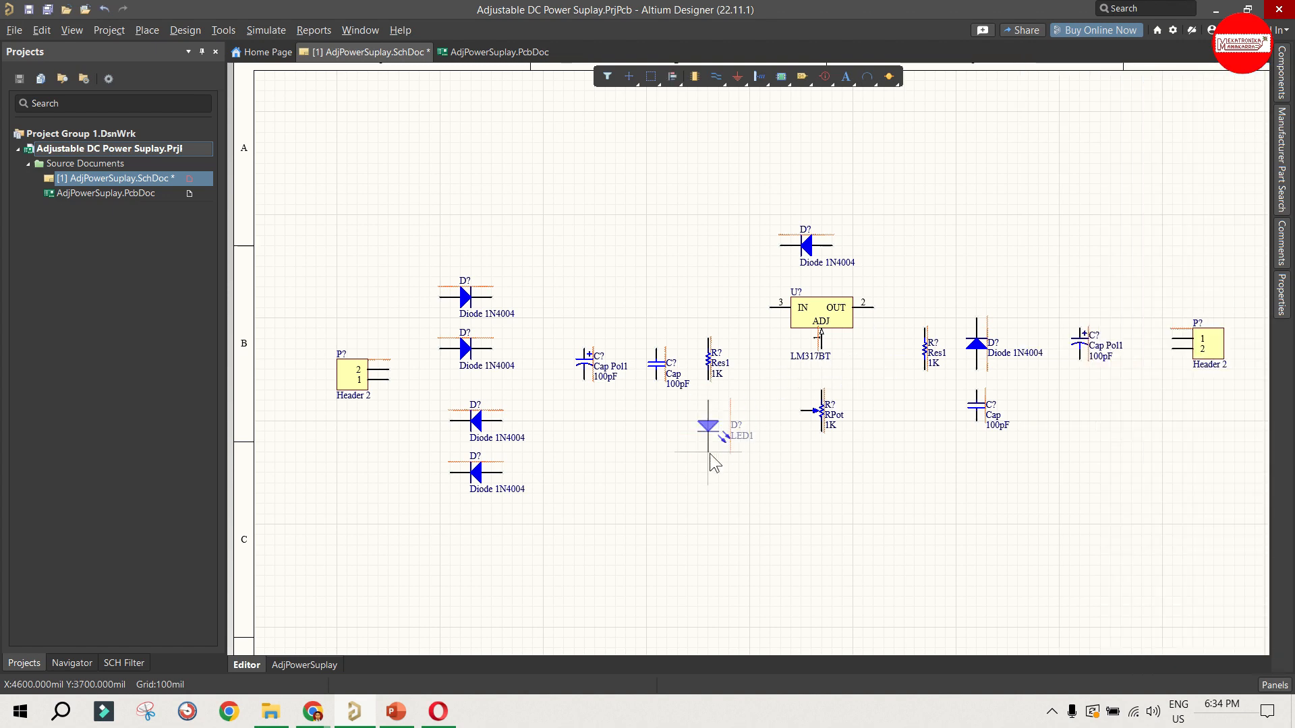
pyautogui.click(798, 483)
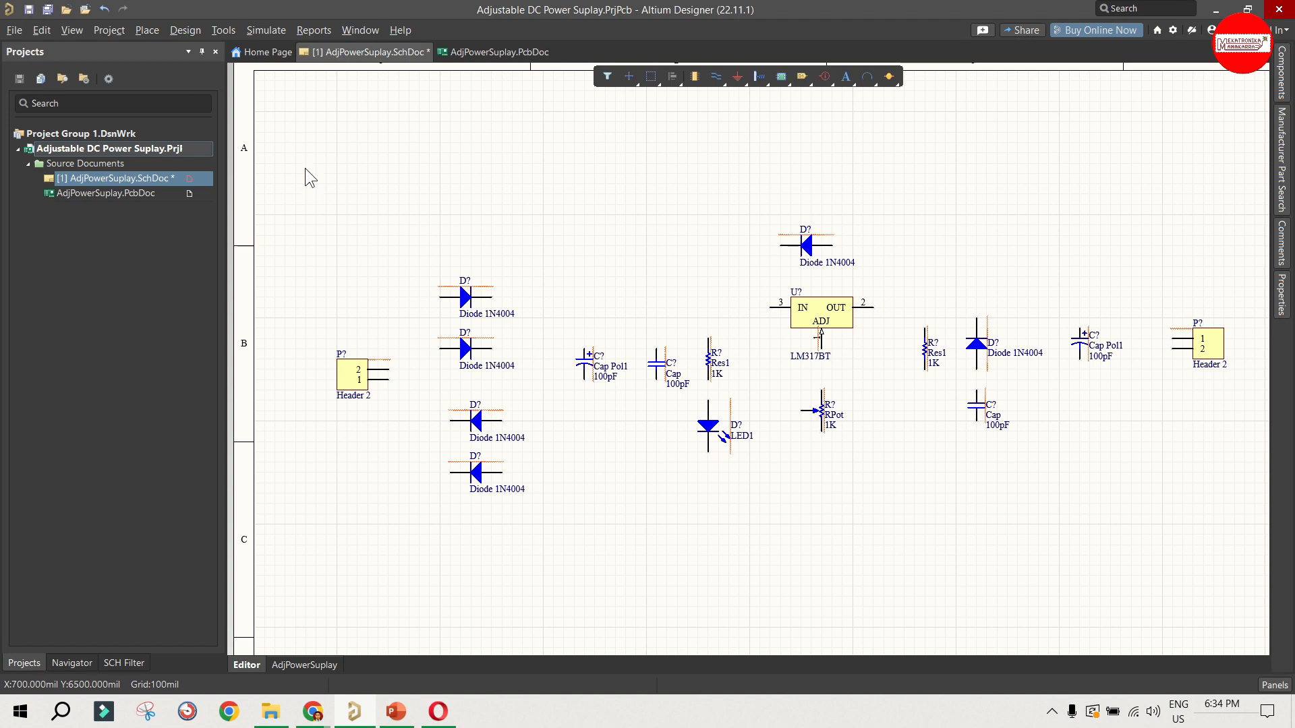
pyautogui.moveTo(304, 168); pyautogui.dragTo(1224, 532)
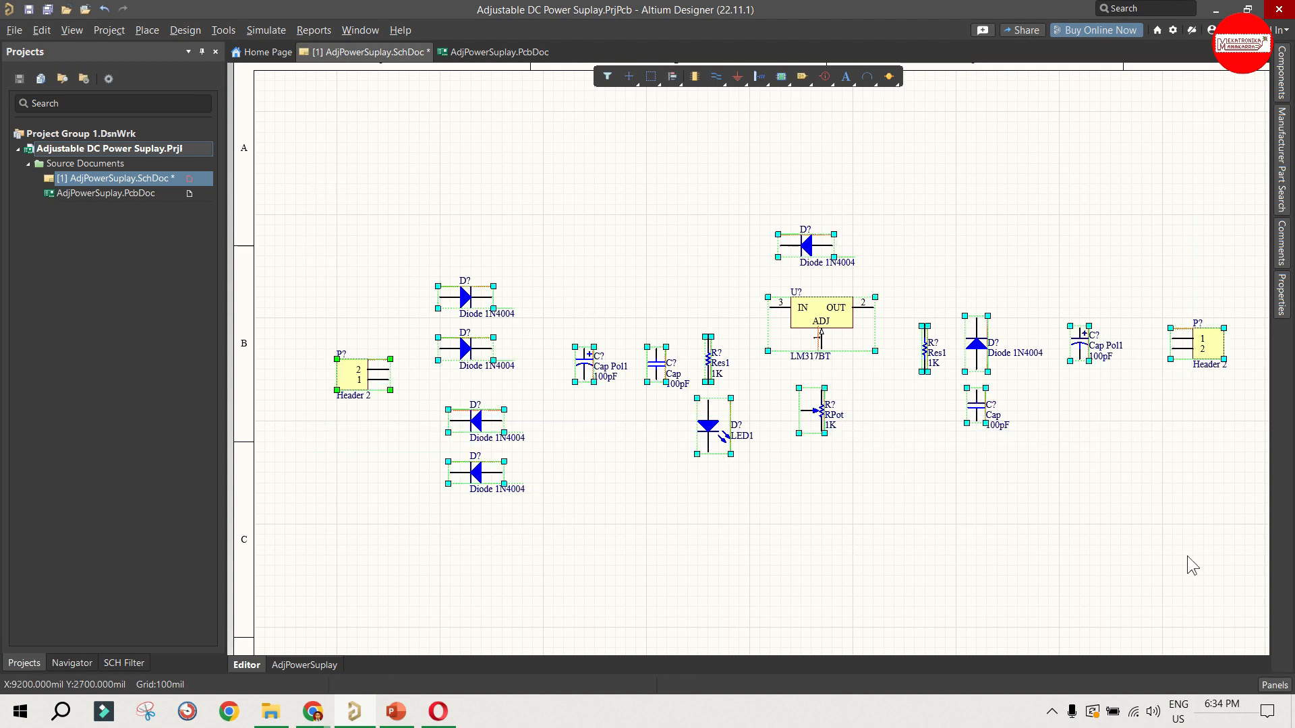
pyautogui.click(1173, 552)
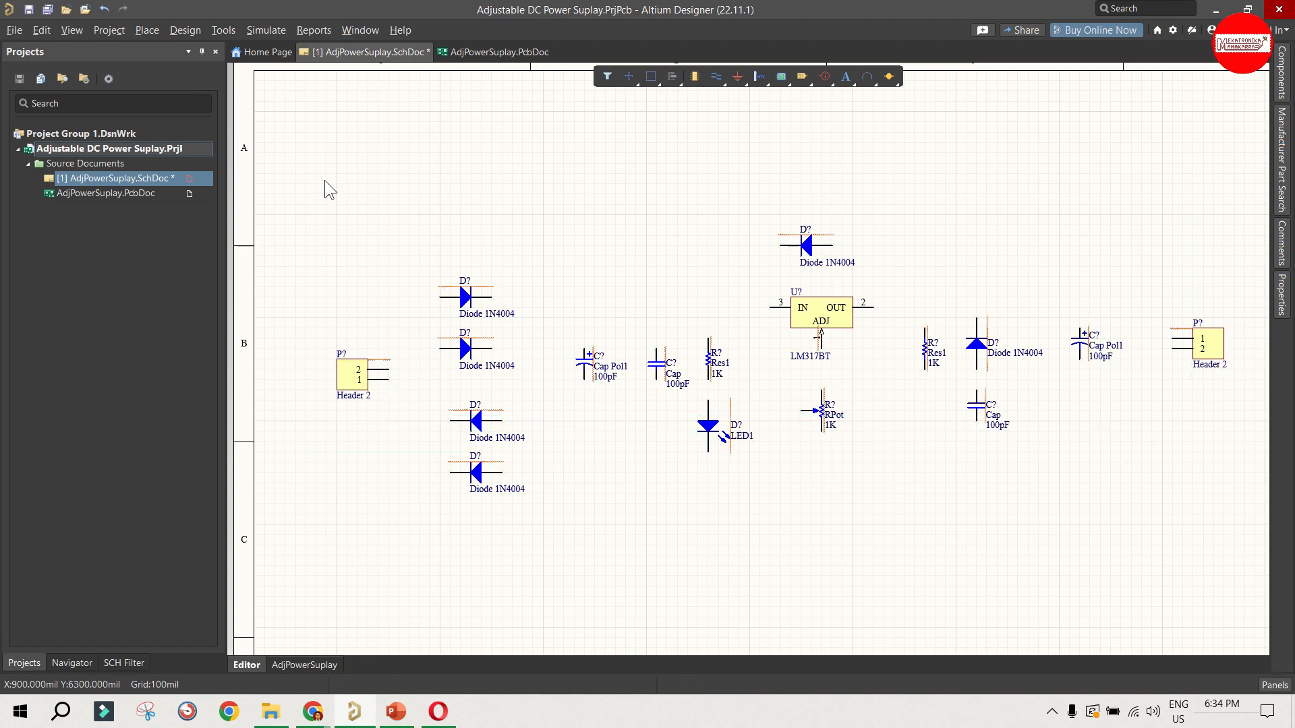
pyautogui.moveTo(306, 180); pyautogui.dragTo(1234, 557)
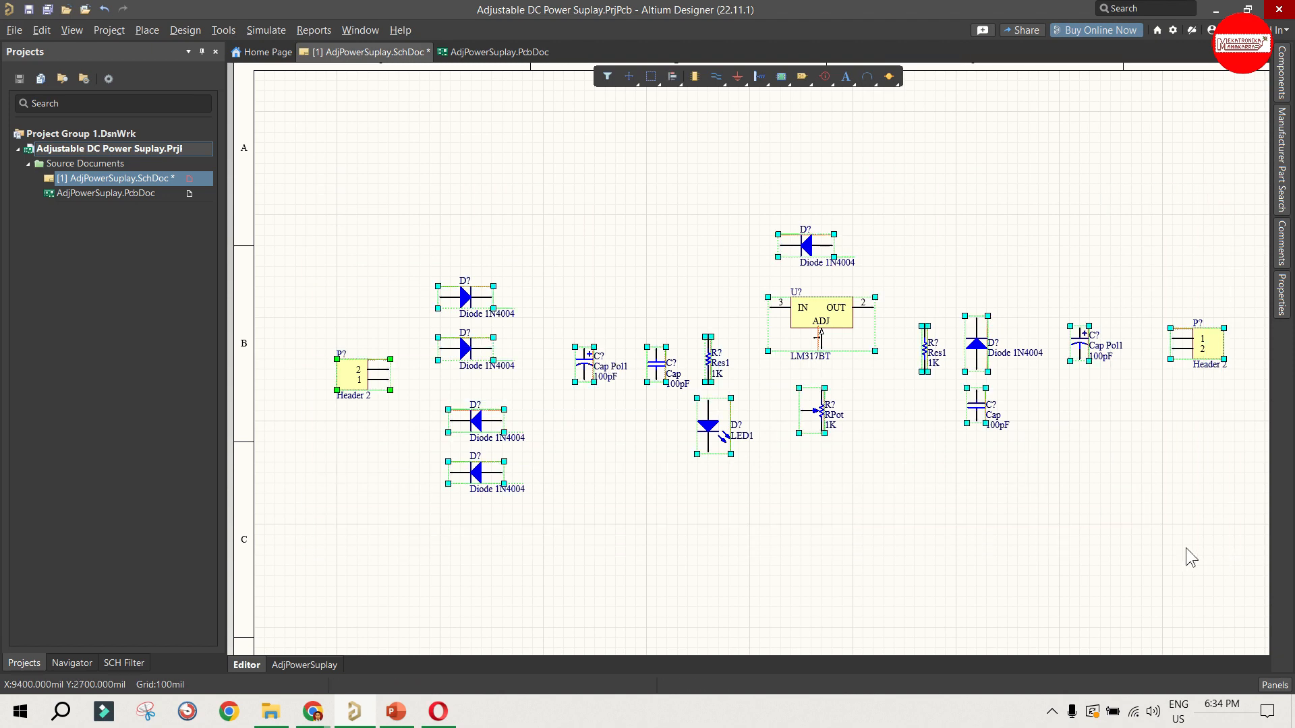
pyautogui.click(994, 518)
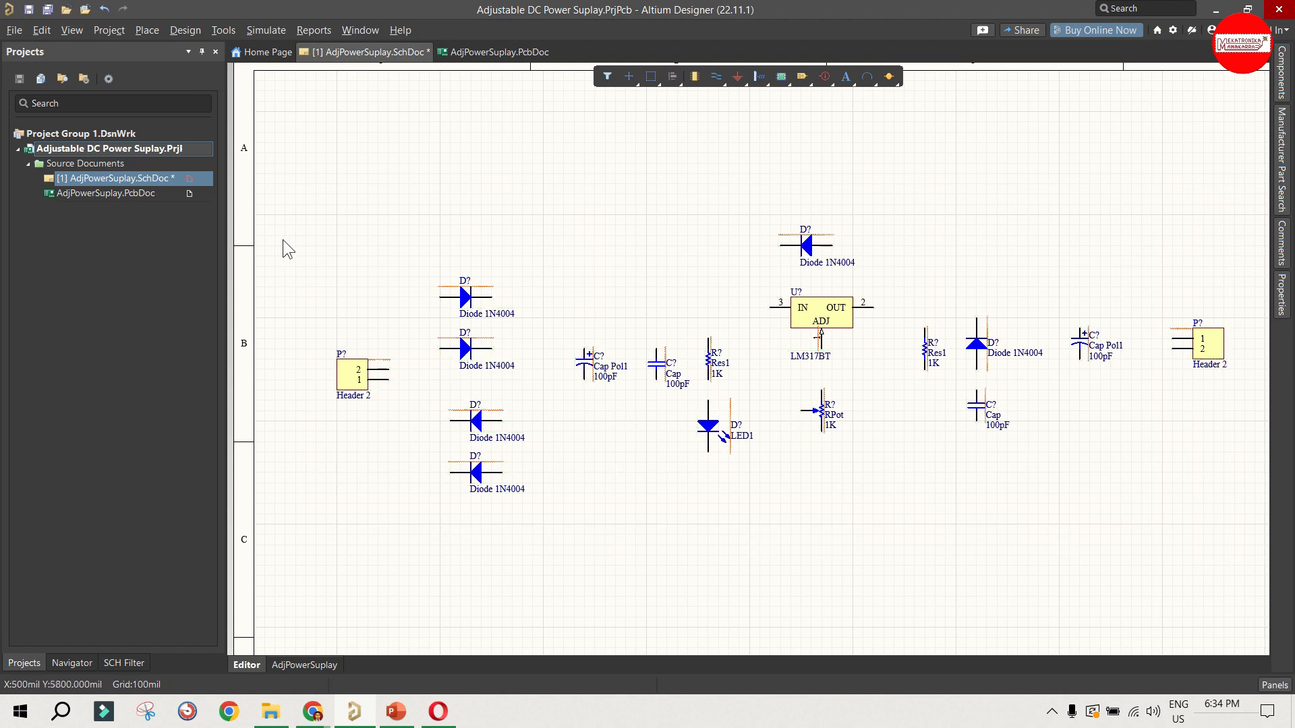
pyautogui.moveTo(290, 207); pyautogui.dragTo(1239, 533)
pyautogui.click(500, 226)
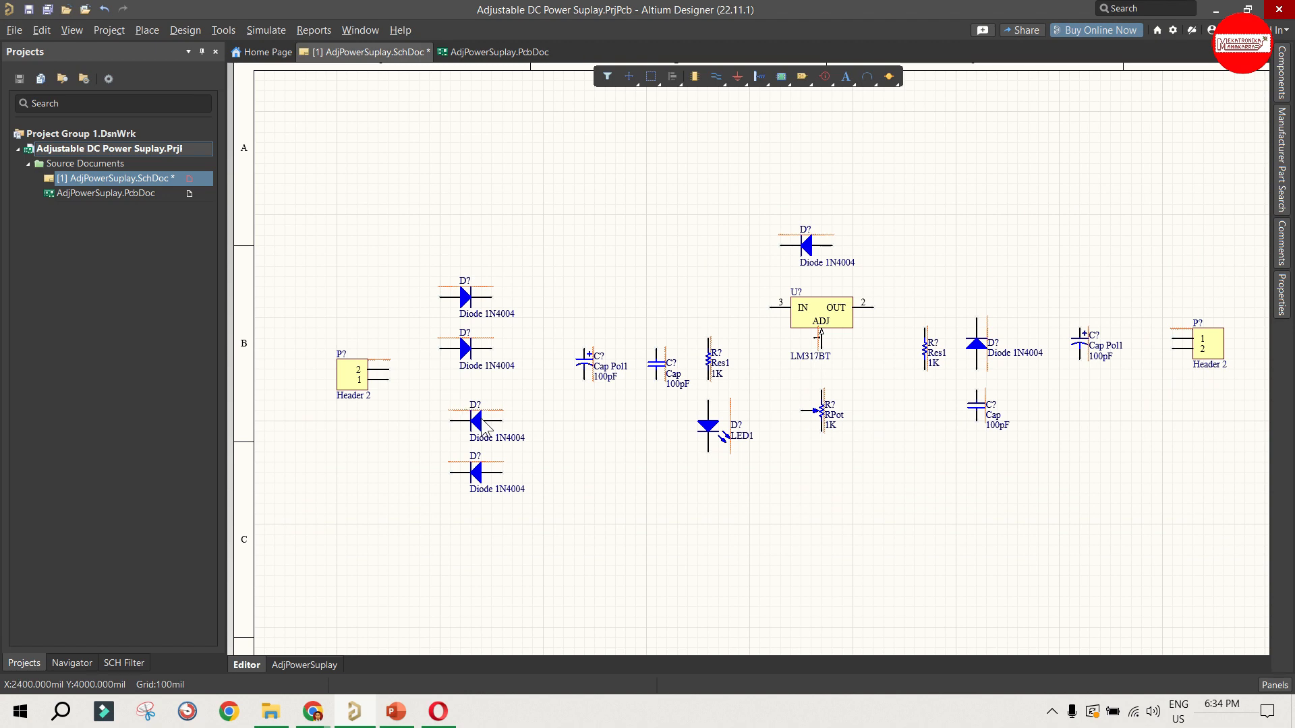
# Step: Shift the two lower Diode 1N4004 parts left to align them vertically with the two upper diodes
pyautogui.moveTo(447, 423); pyautogui.dragTo(437, 422)
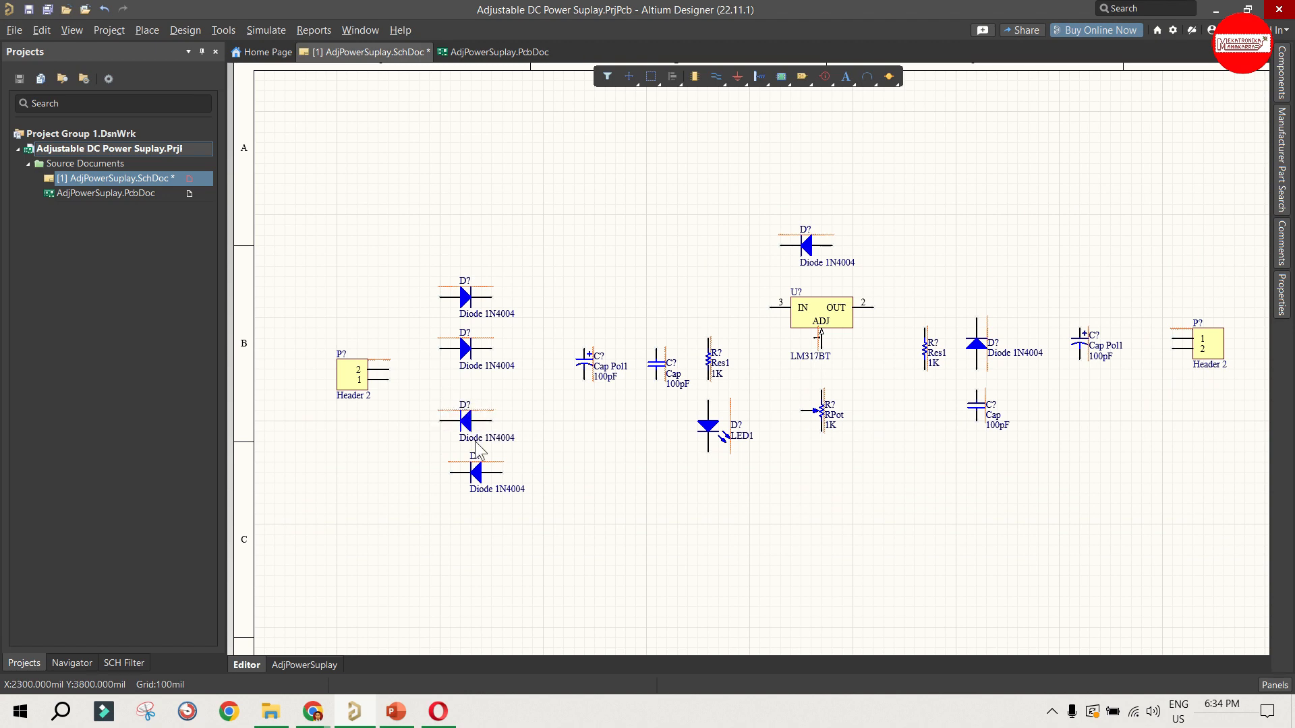
pyautogui.click(492, 474)
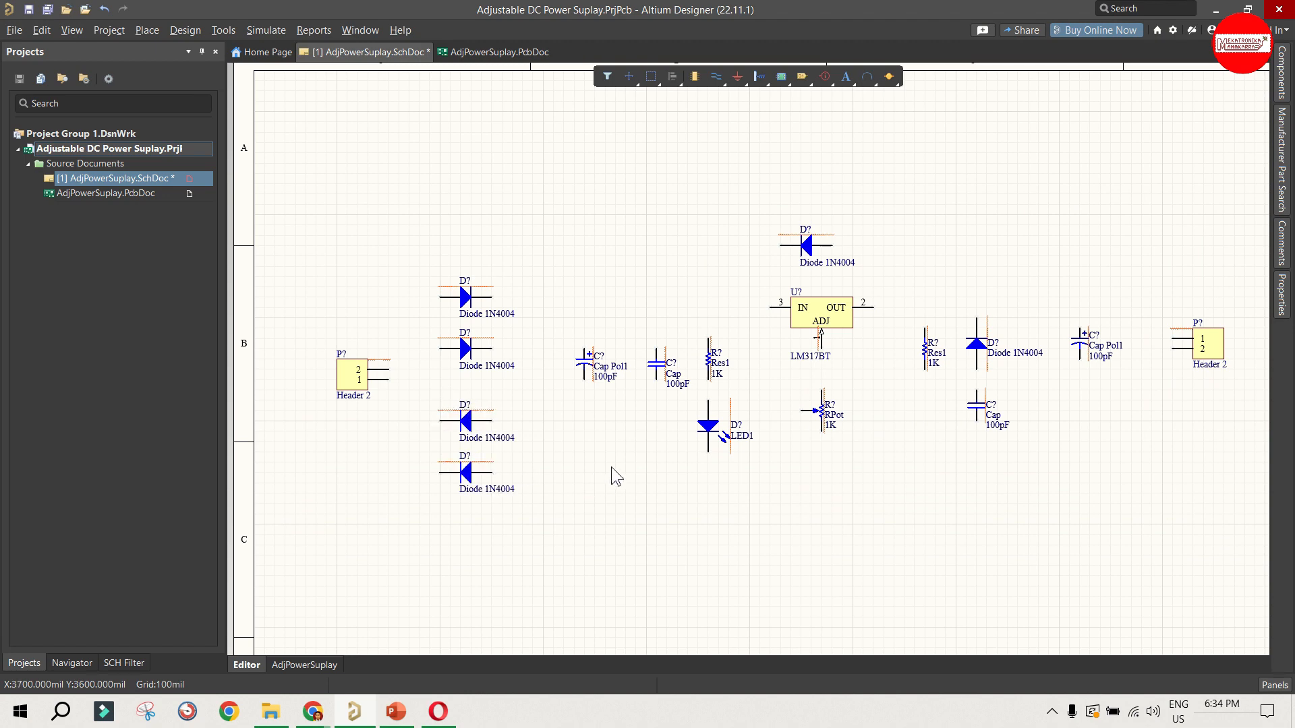
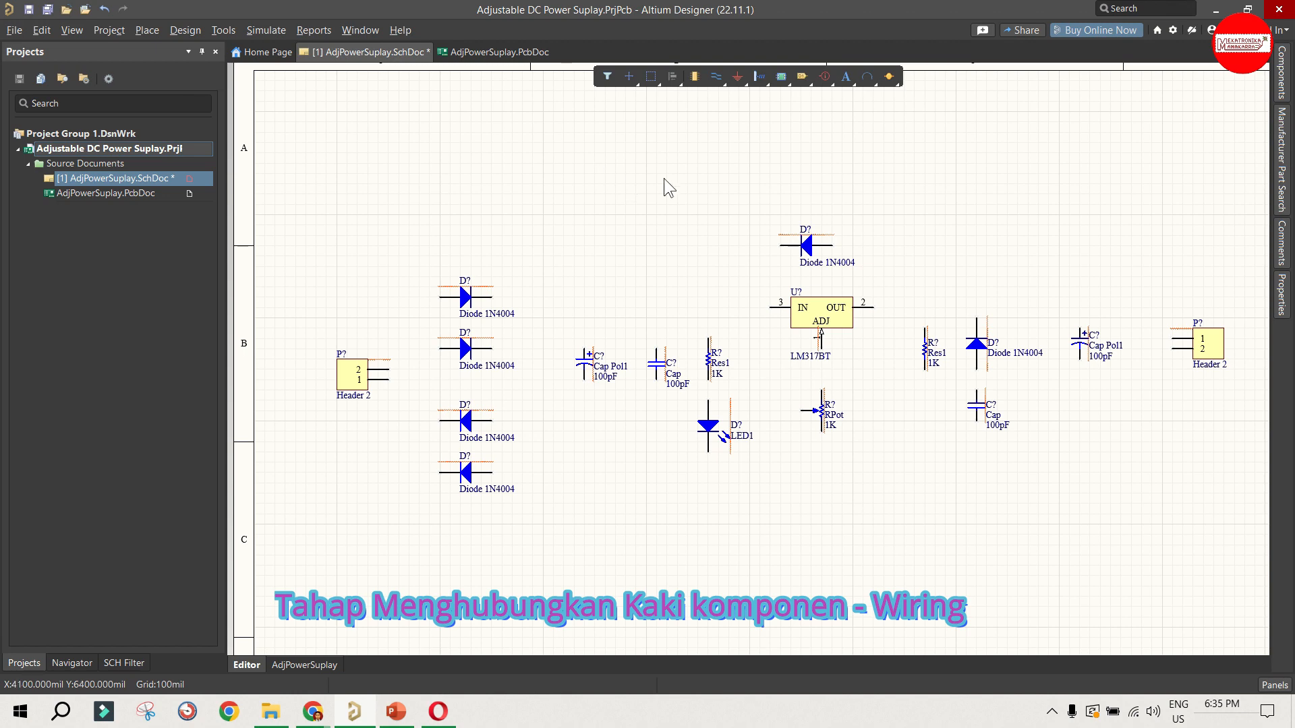
# Step: Wire pin 2 of the input-side Header 2 to the left end of the topmost bridge Diode 1N4004
pyautogui.click(713, 78)
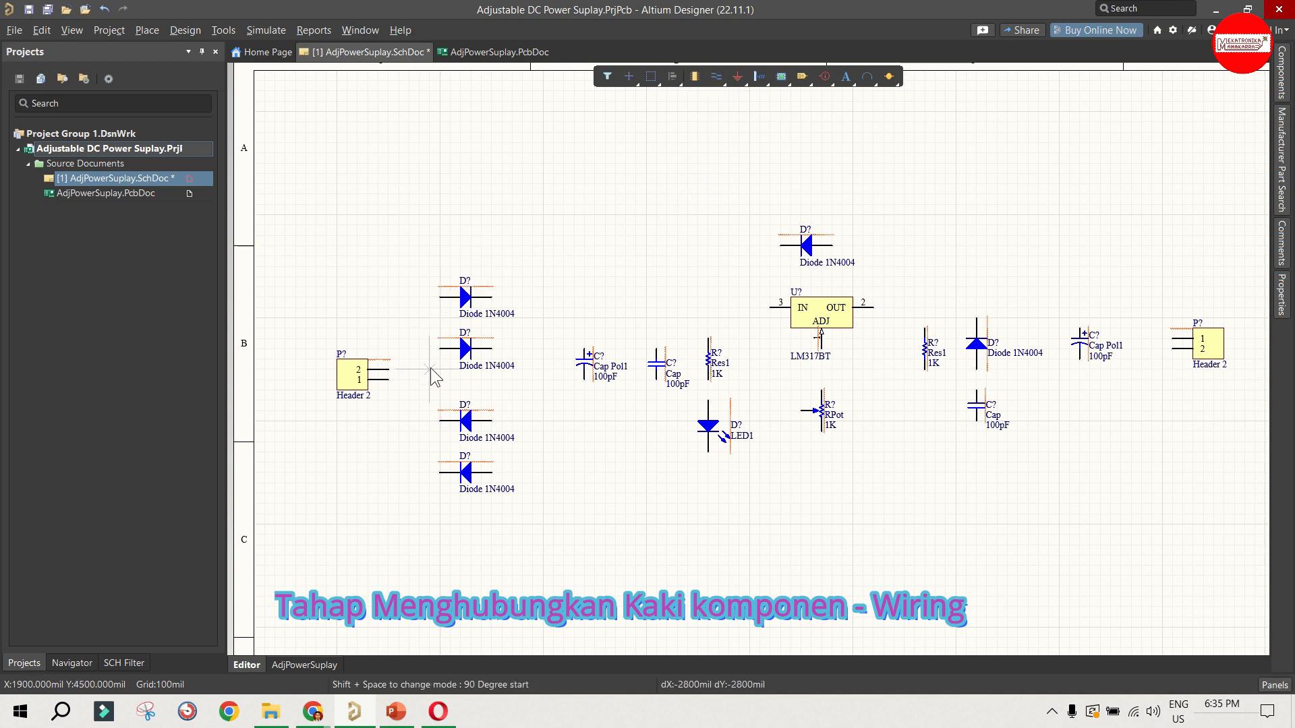
pyautogui.click(389, 369)
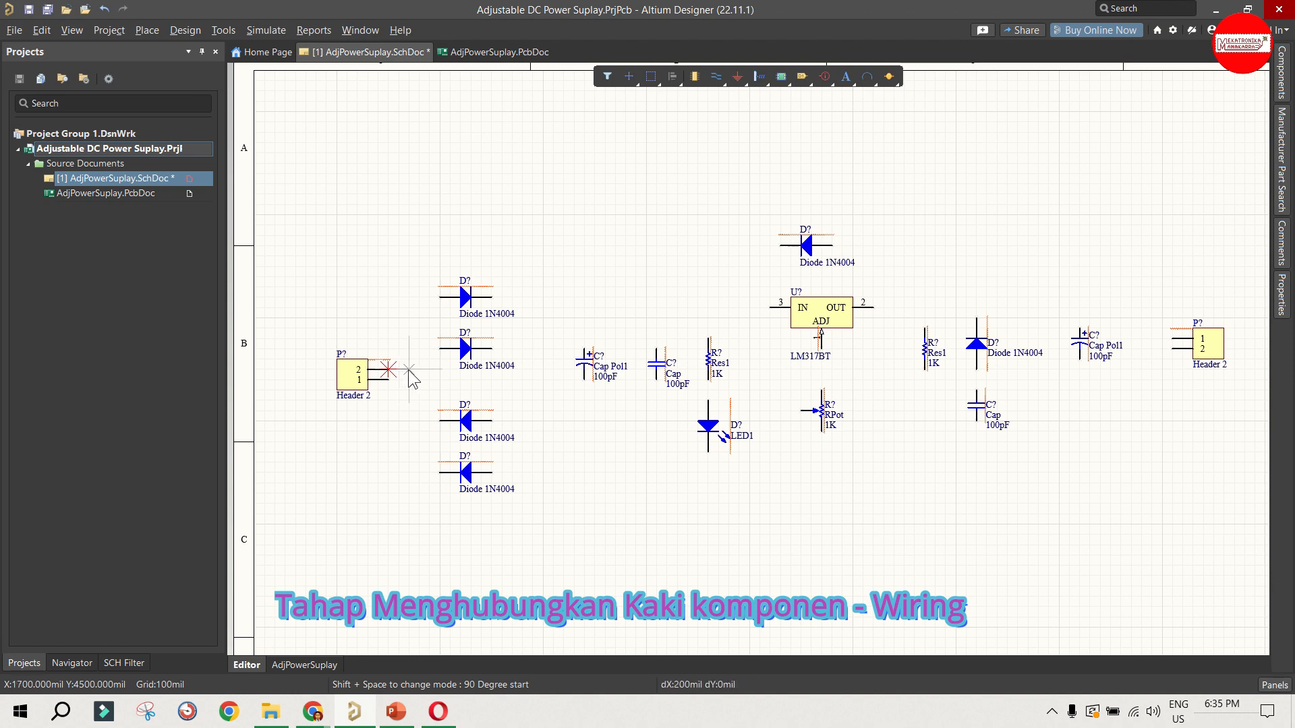
pyautogui.click(409, 371)
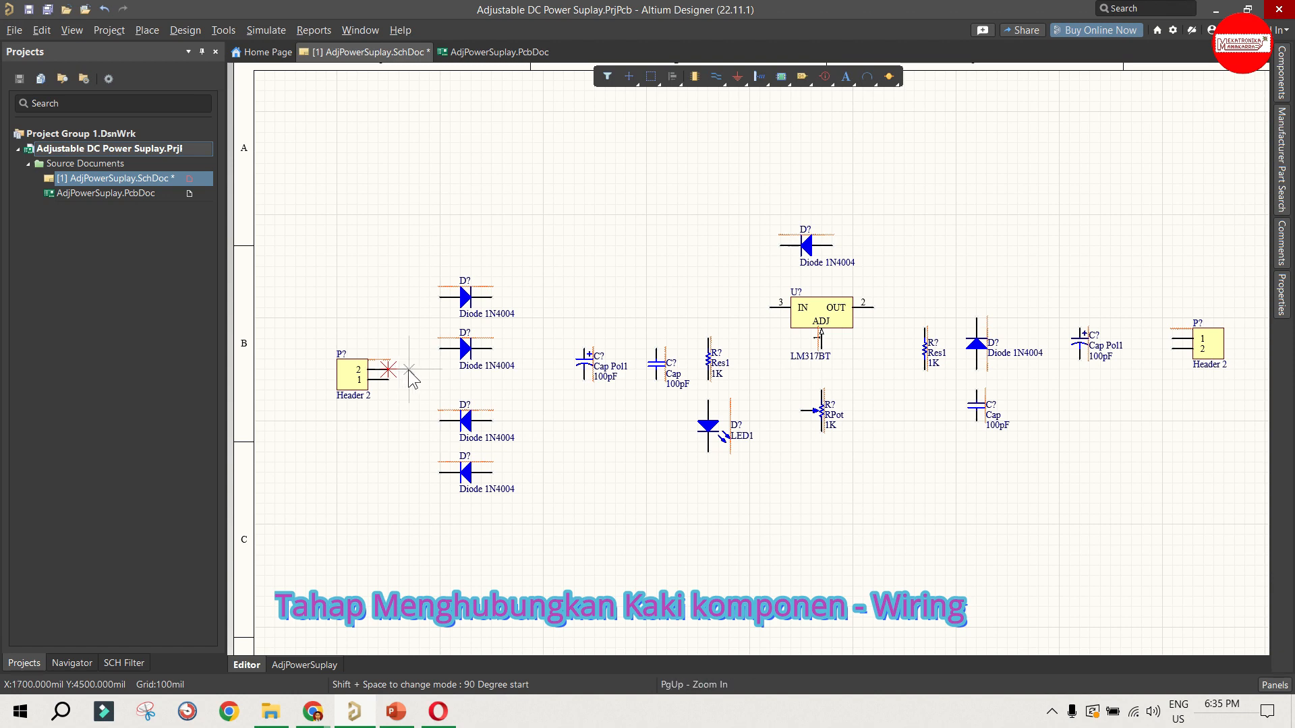
pyautogui.click(408, 297)
pyautogui.click(439, 297)
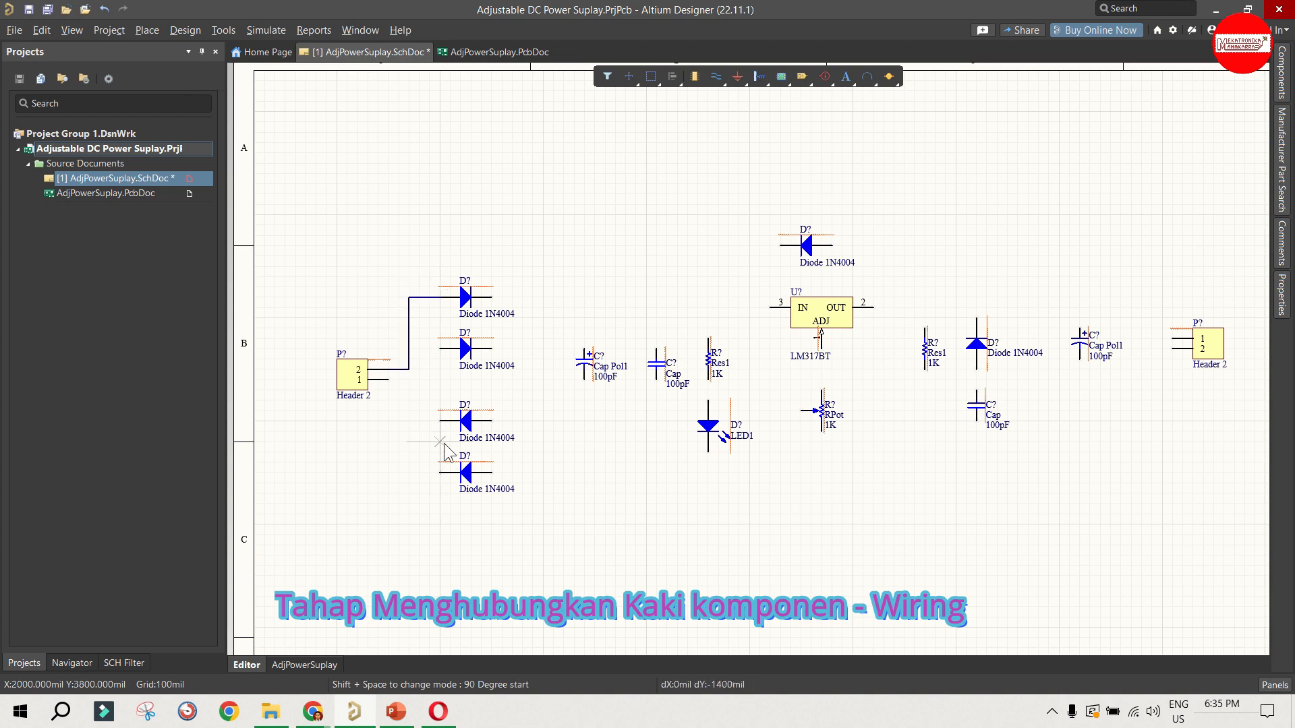
# Step: Wire the right ends of the two upper bridge diodes together, and likewise the right ends of the two lower ones
pyautogui.click(490, 297)
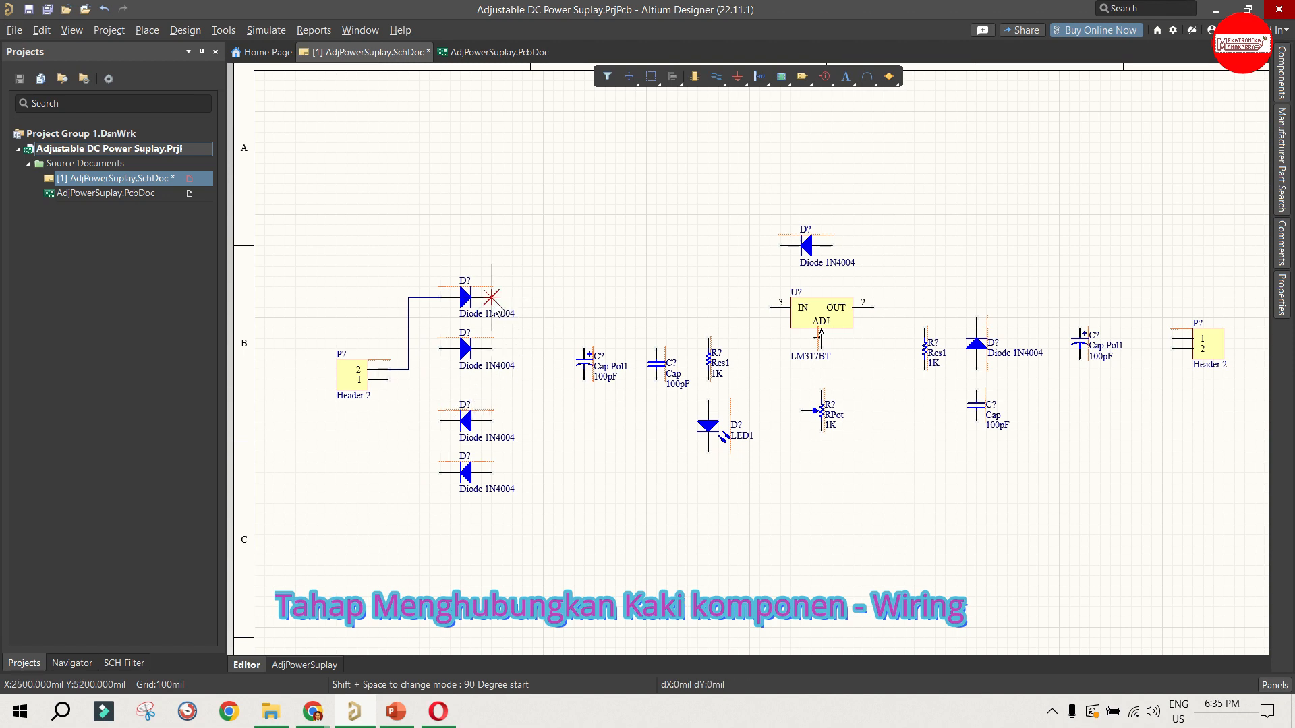
pyautogui.click(533, 348)
pyautogui.click(491, 348)
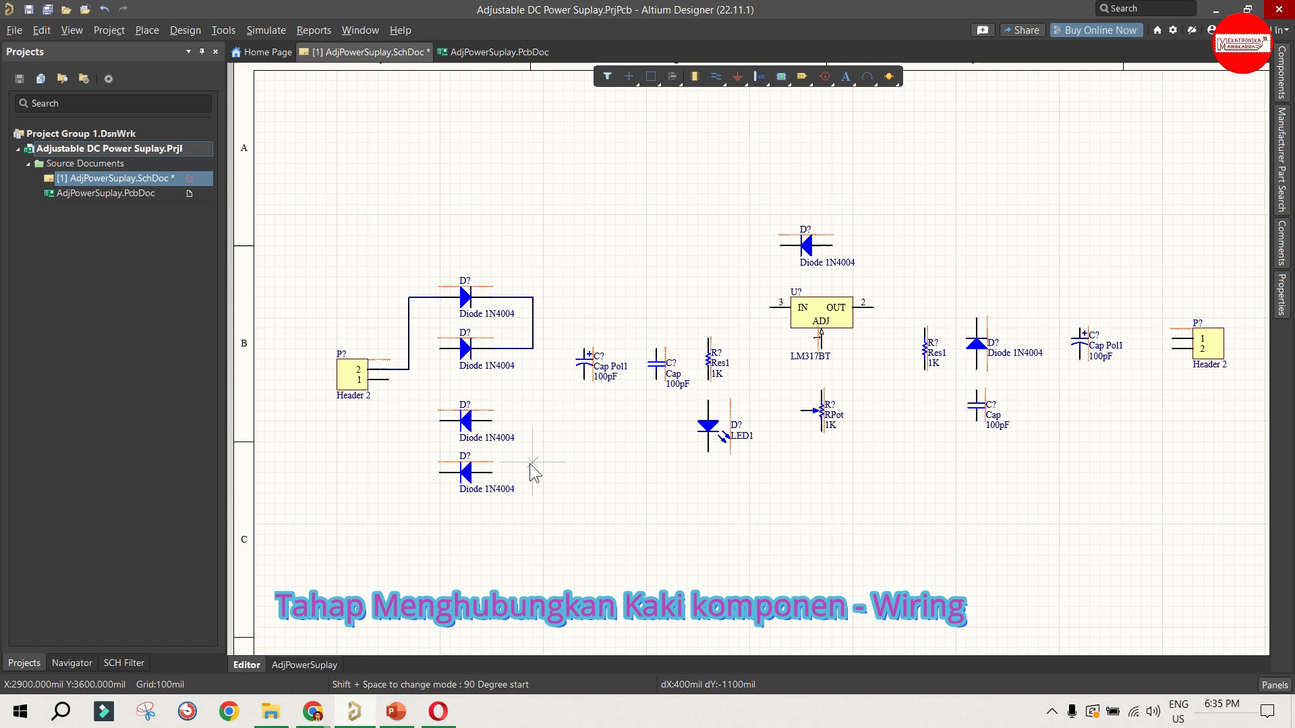
pyautogui.click(491, 421)
pyautogui.click(533, 420)
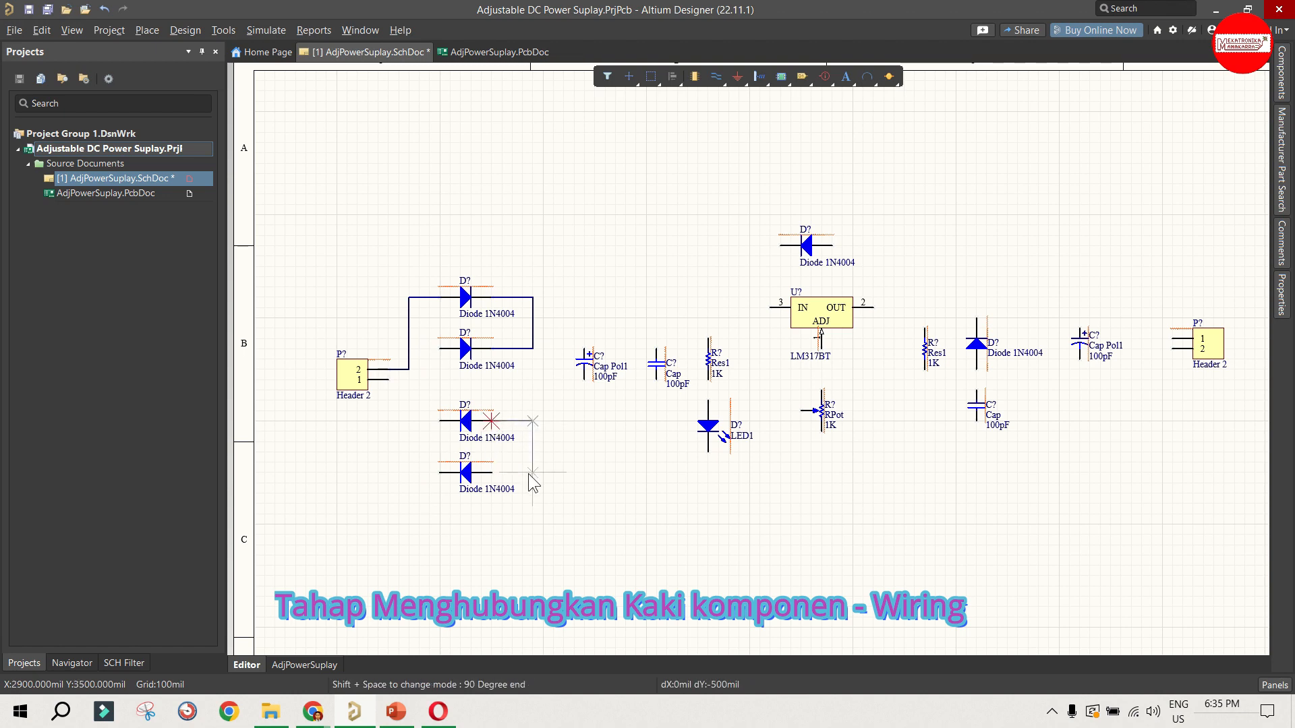
pyautogui.click(491, 472)
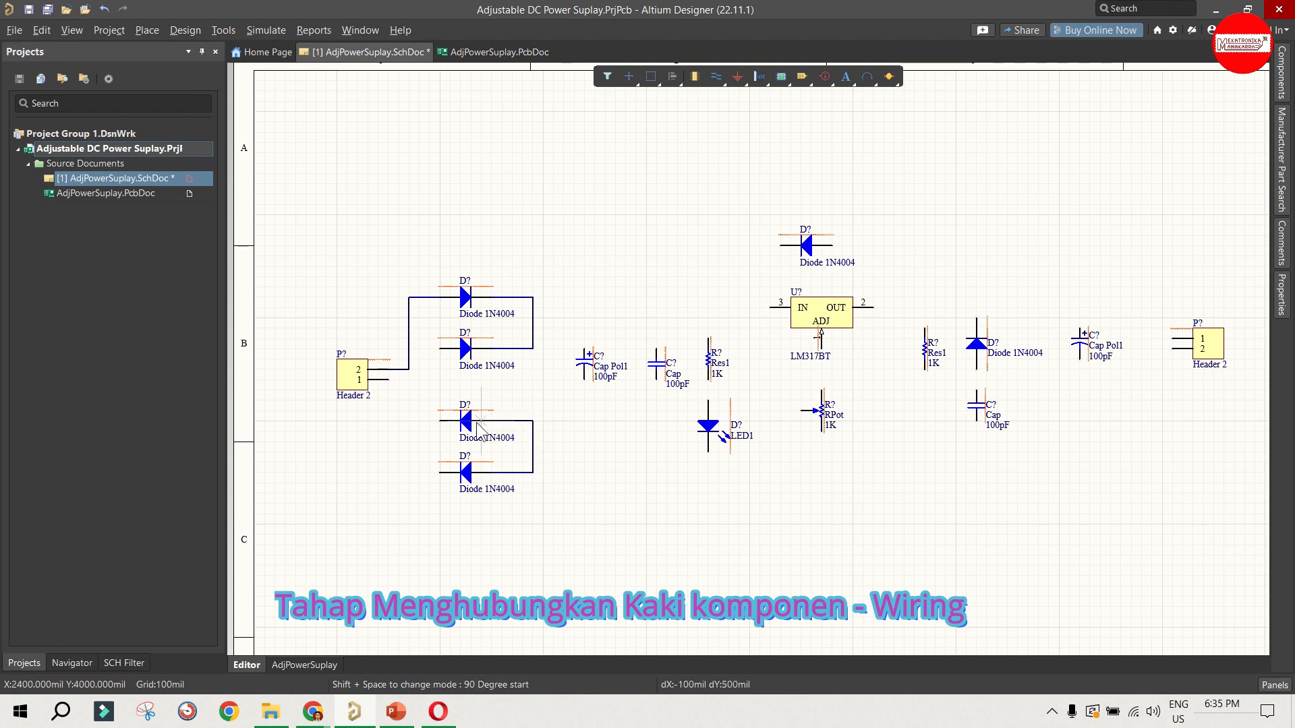
# Step: Connect the bridge diodes' remaining left ends to the input header: the two middle diodes to pin 1, the bottom diode to pin 2
pyautogui.click(419, 422)
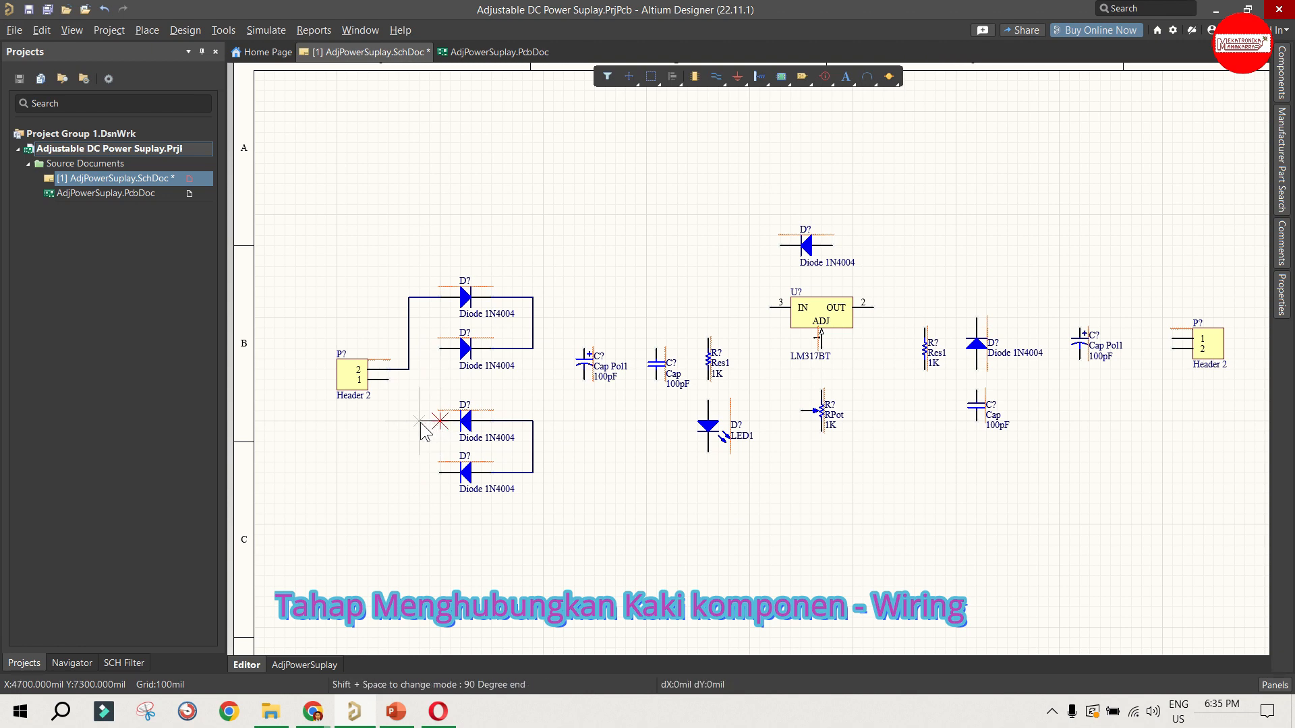
pyautogui.click(439, 348)
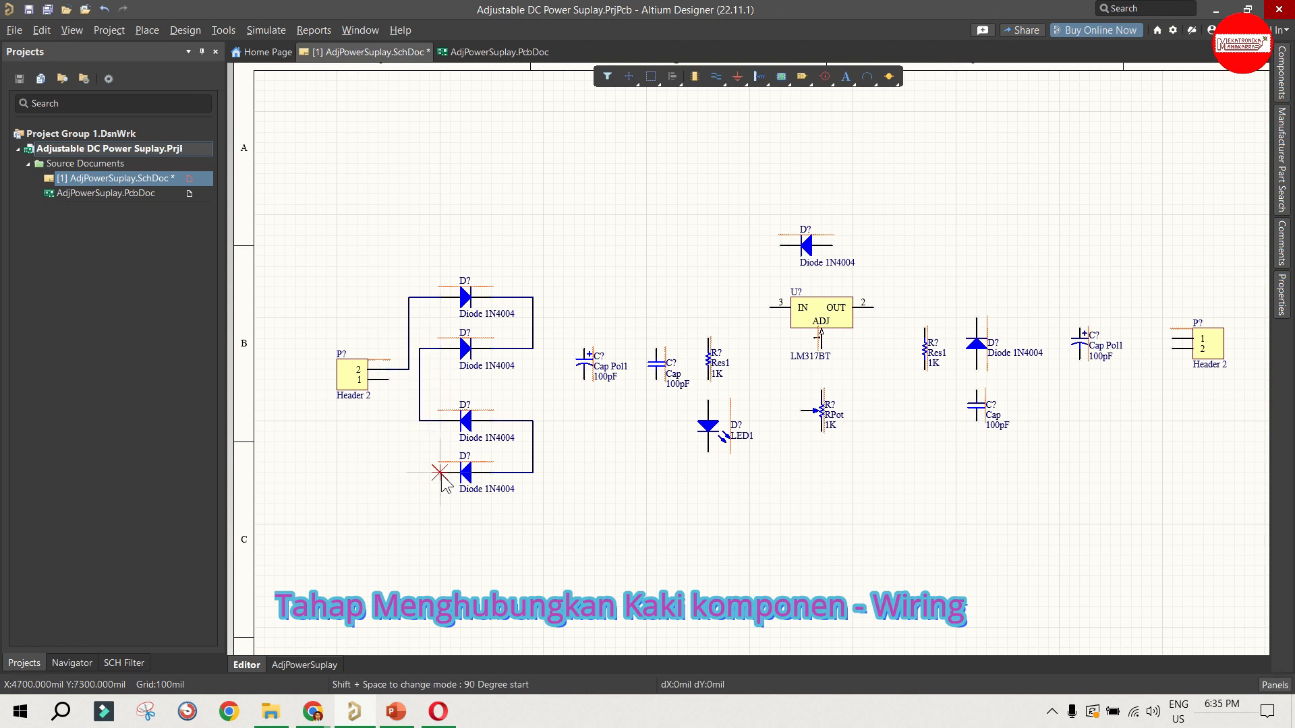
pyautogui.click(440, 472)
pyautogui.click(408, 472)
pyautogui.click(409, 370)
pyautogui.click(387, 380)
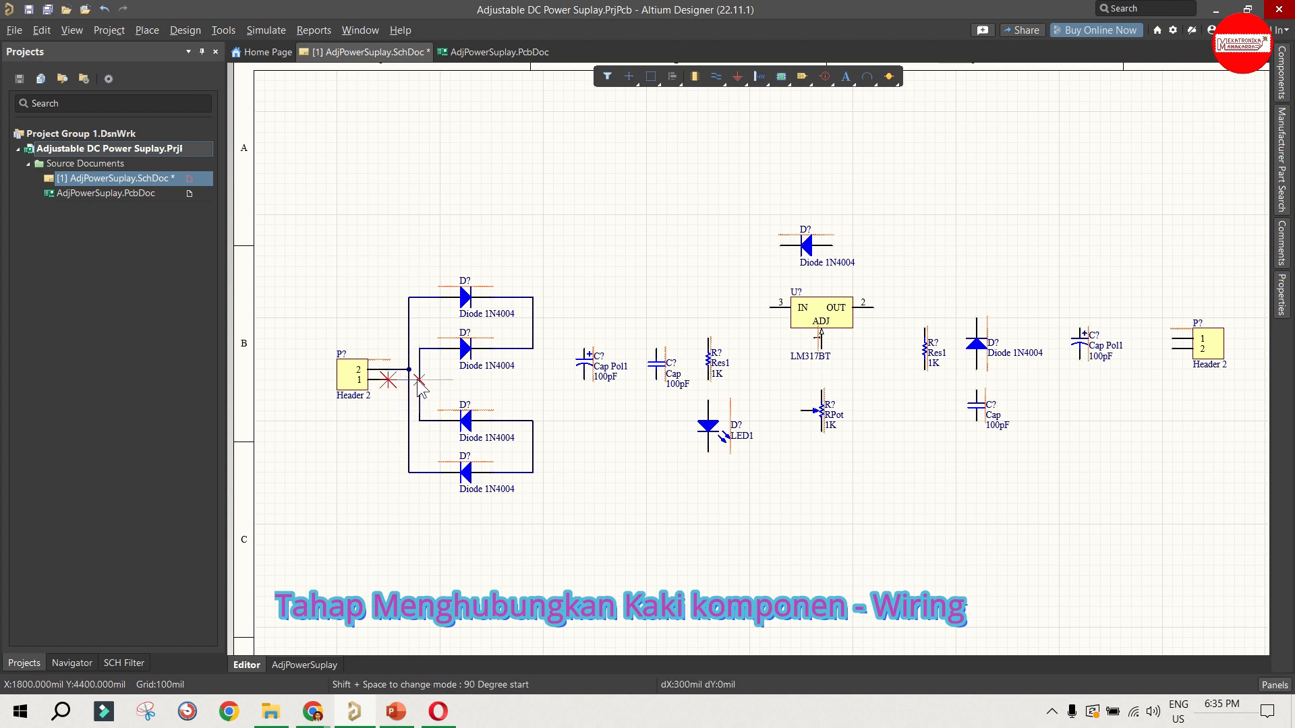
pyautogui.click(419, 379)
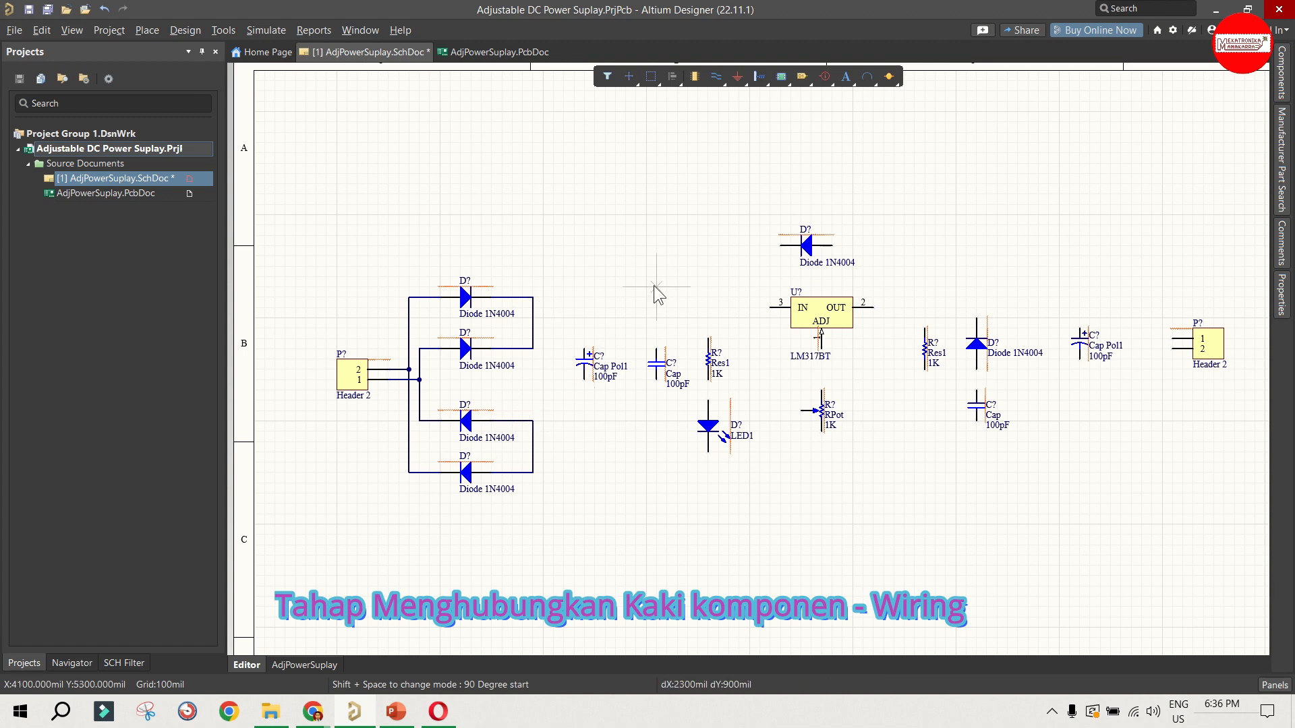
# Step: Run the positive rail from the upper bridge diodes to the top ends of the input-side Cap Pol1, Cap and Res1
pyautogui.click(533, 297)
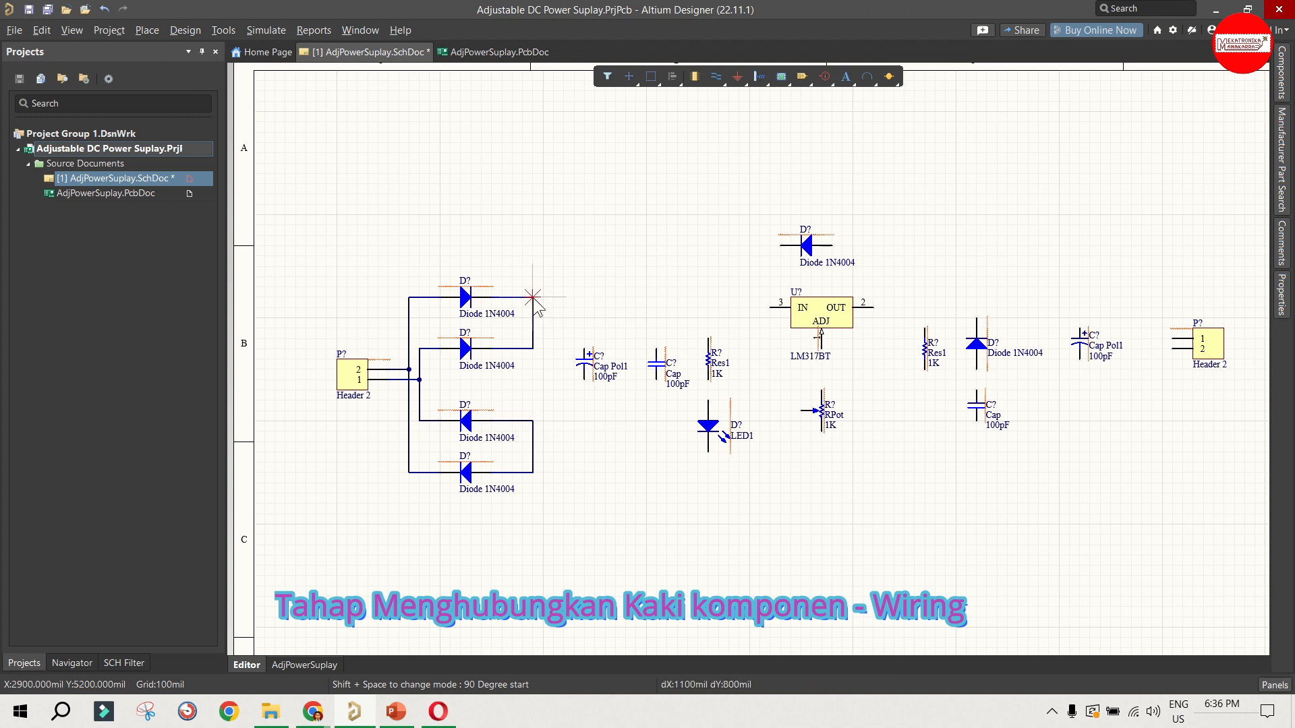
pyautogui.click(584, 296)
pyautogui.click(584, 350)
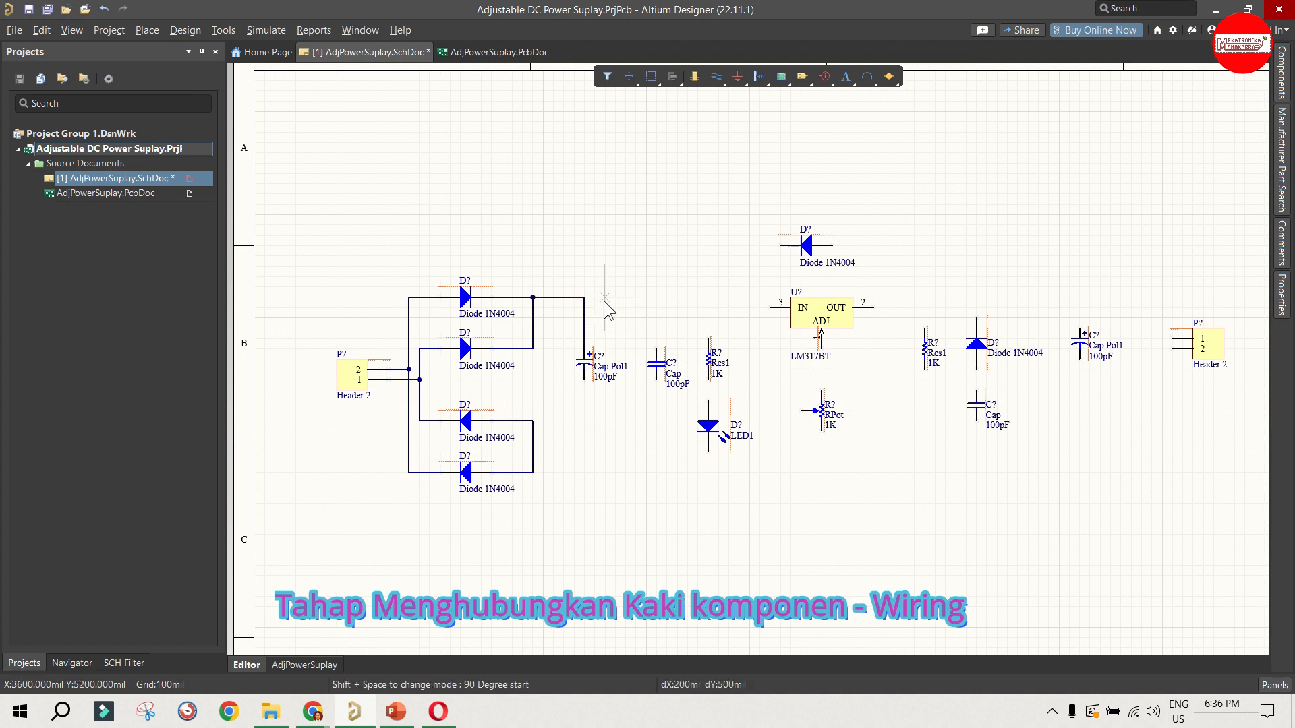
pyautogui.click(584, 297)
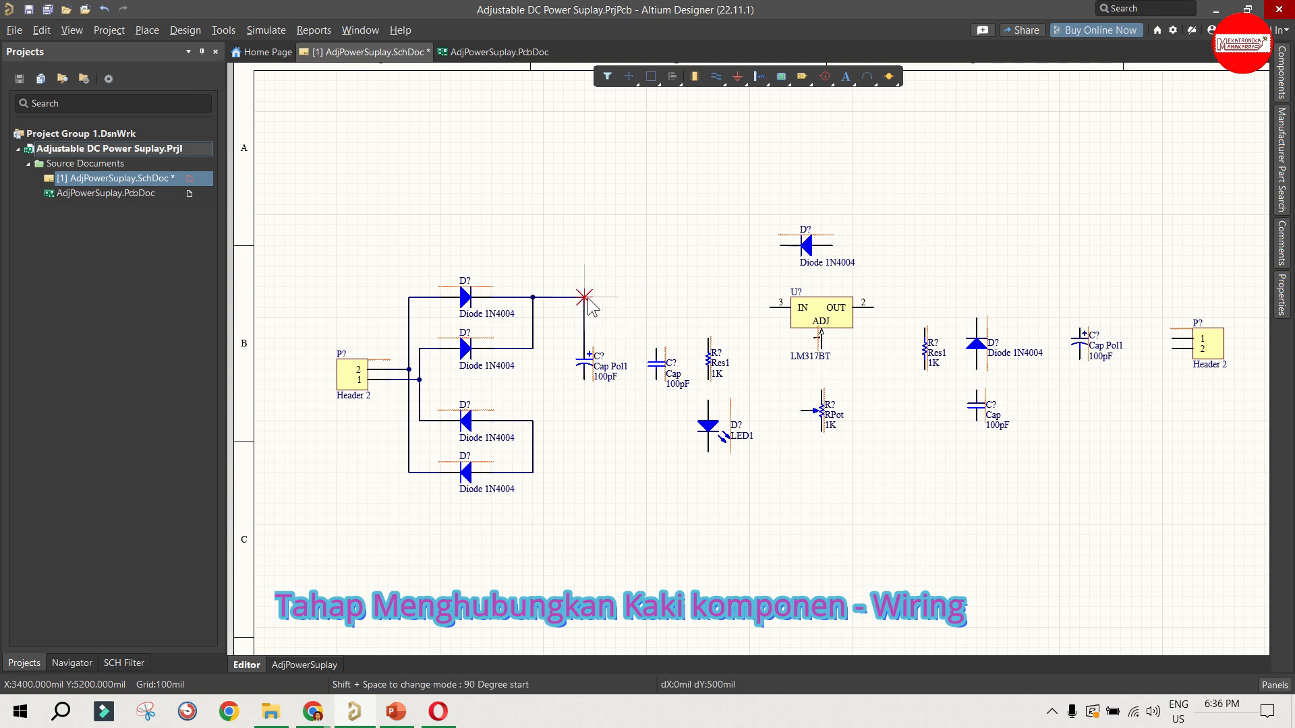
pyautogui.click(656, 347)
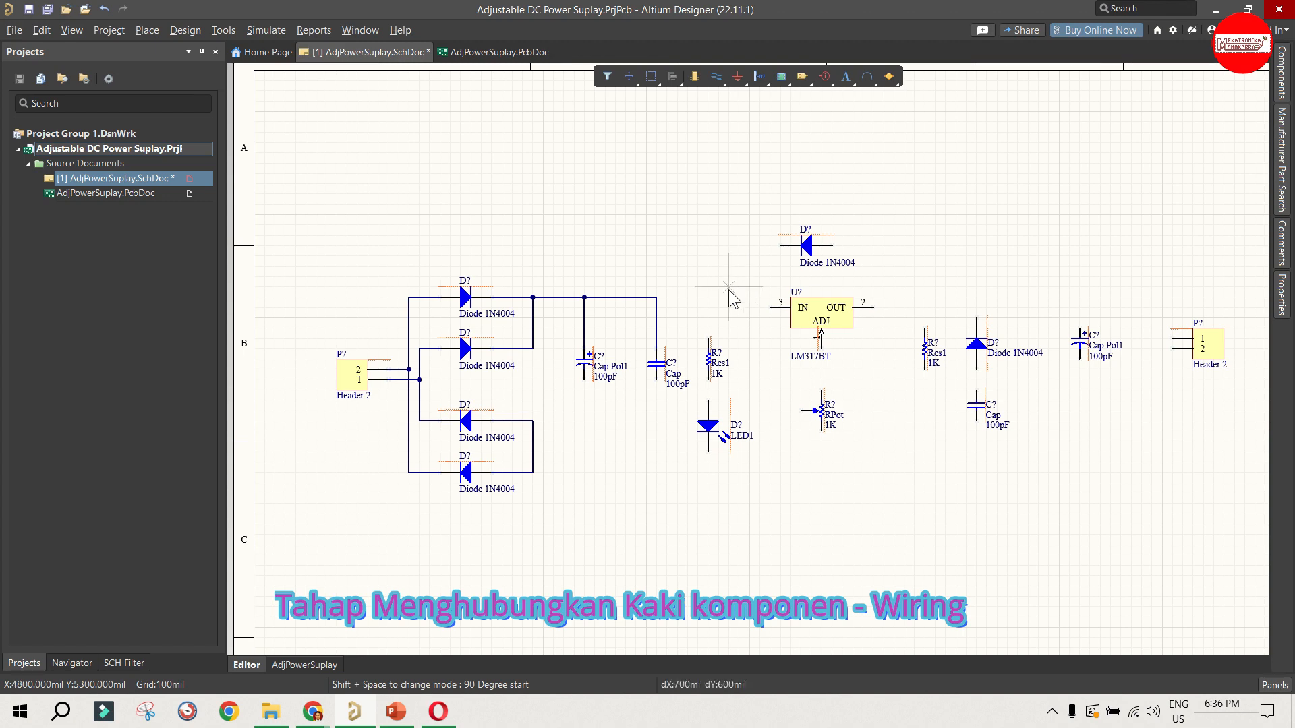
pyautogui.click(656, 296)
pyautogui.click(707, 337)
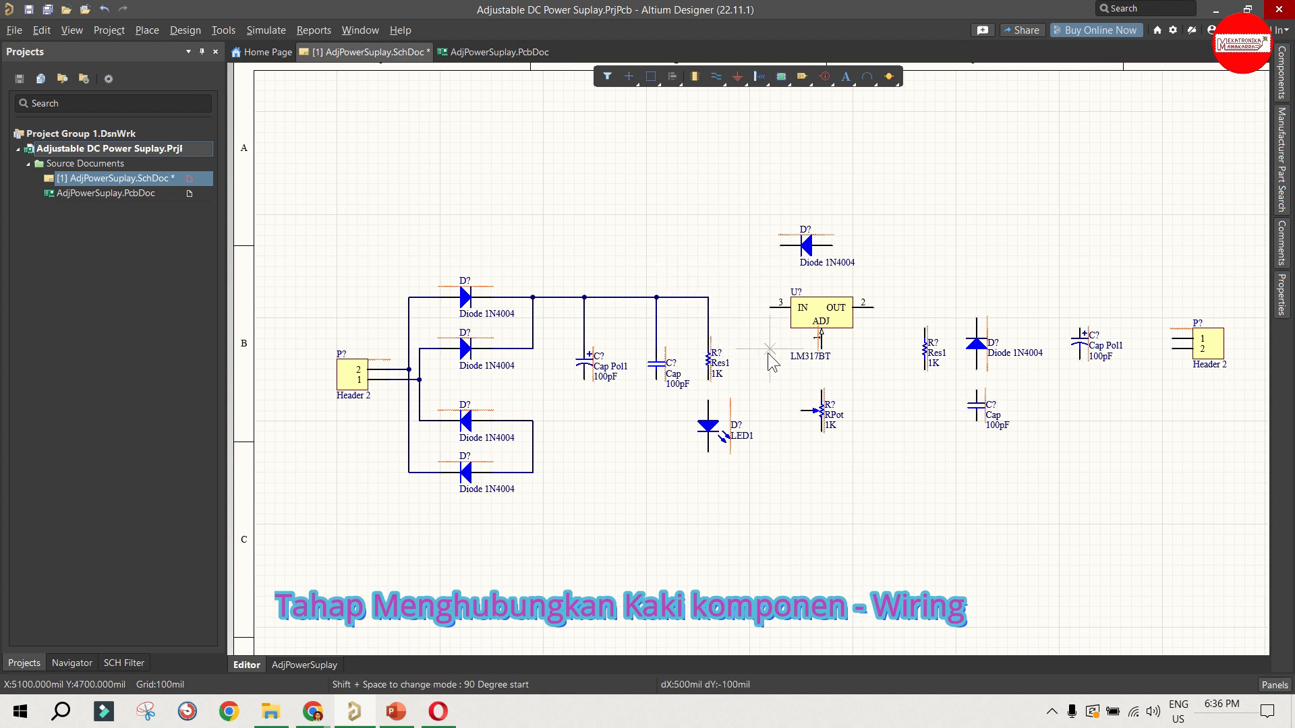
# Step: Wire the input-side Res1 to LED1, and extend the positive rail to the LM317BT's IN pin
pyautogui.click(707, 381)
pyautogui.click(708, 403)
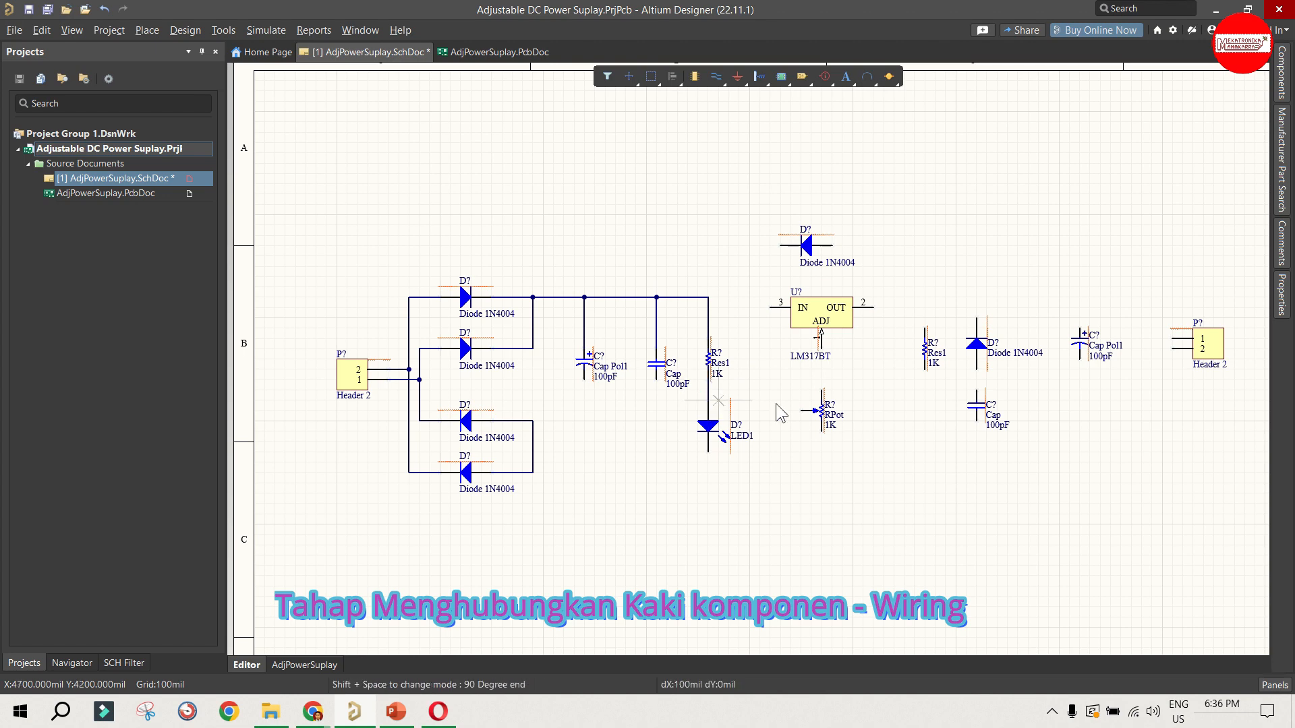
pyautogui.click(707, 298)
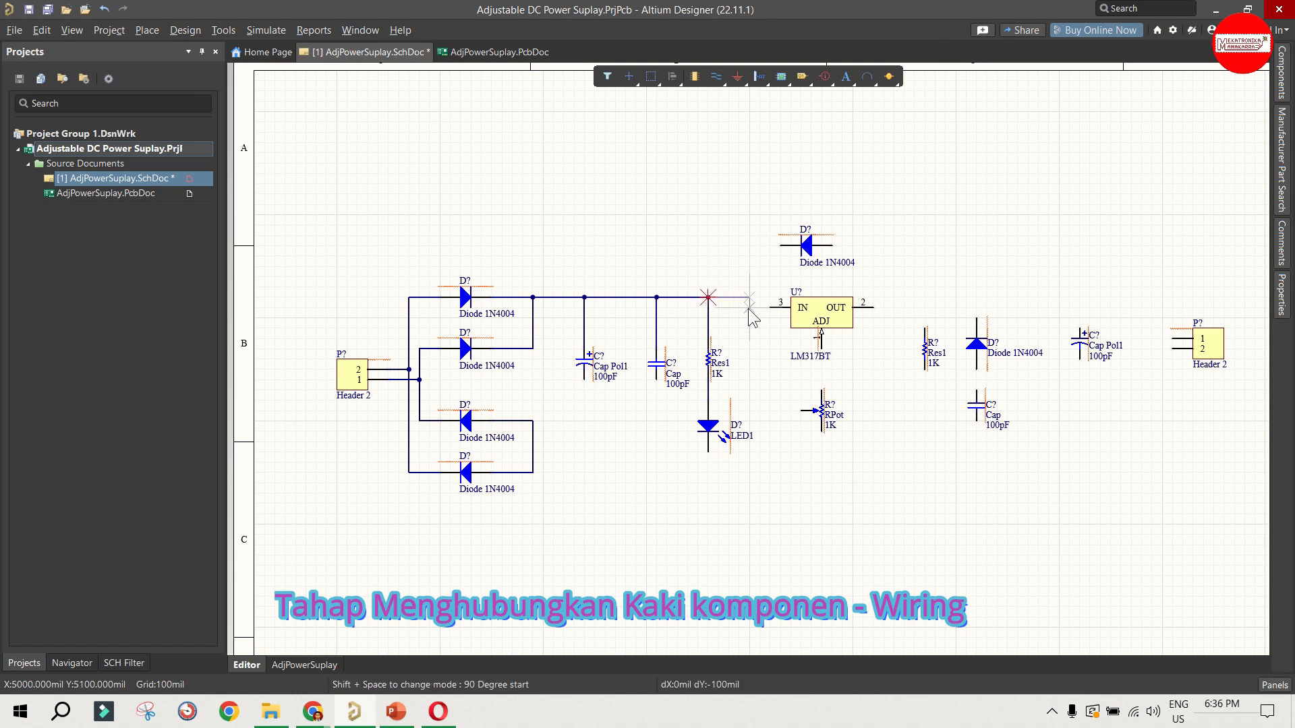
pyautogui.click(770, 307)
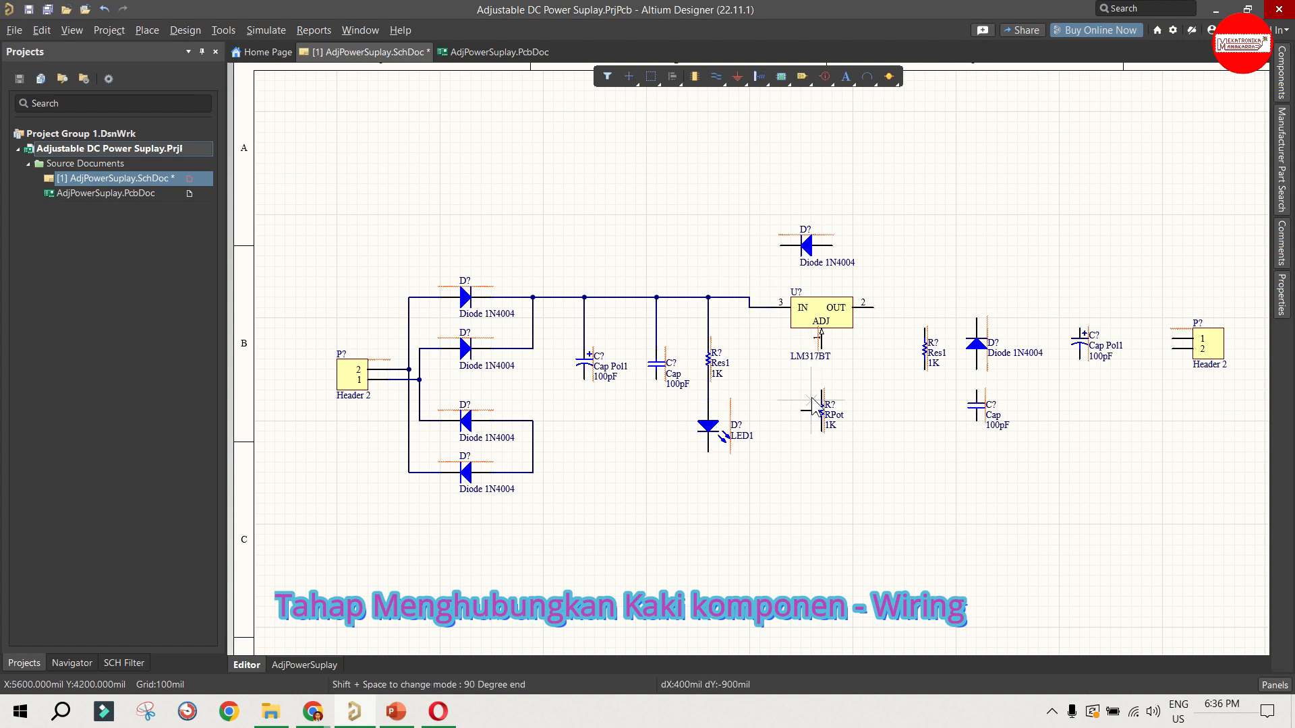
# Step: Wire the LM317BT's ADJ pin to the top of RPot, and the left end of the diode above the regulator to the input rail
pyautogui.click(821, 349)
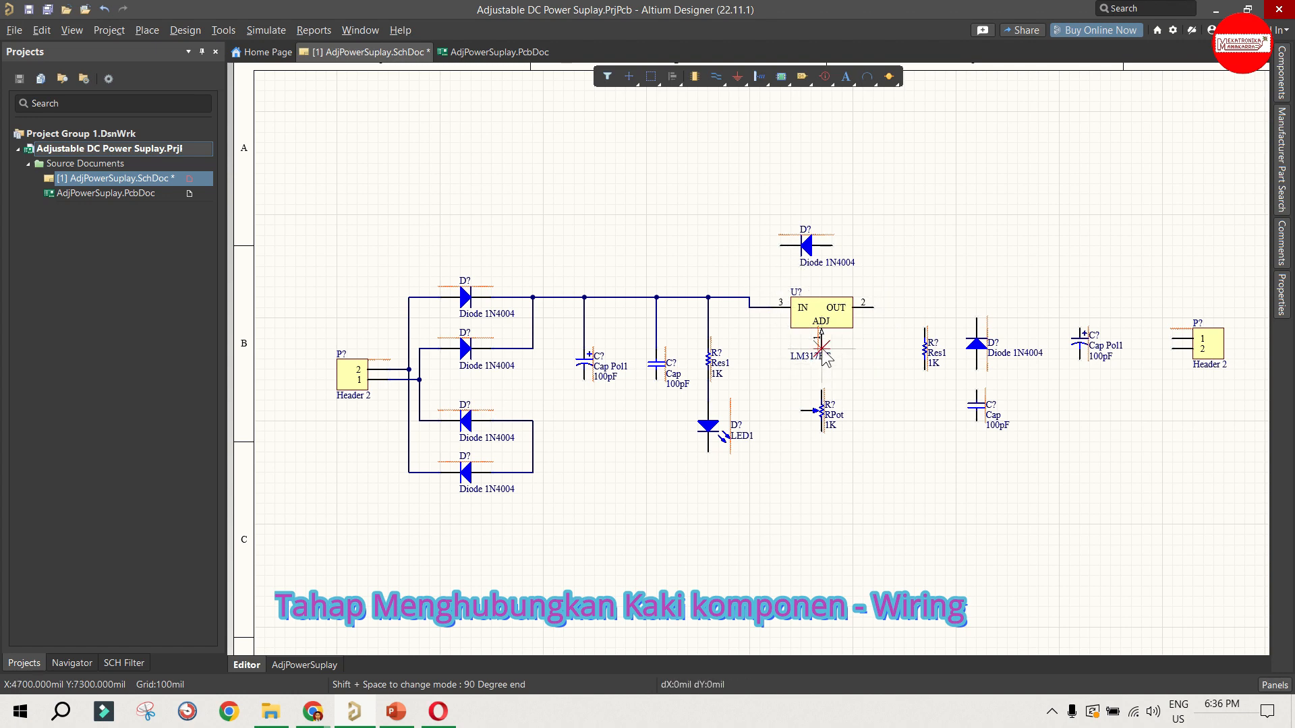
pyautogui.click(821, 391)
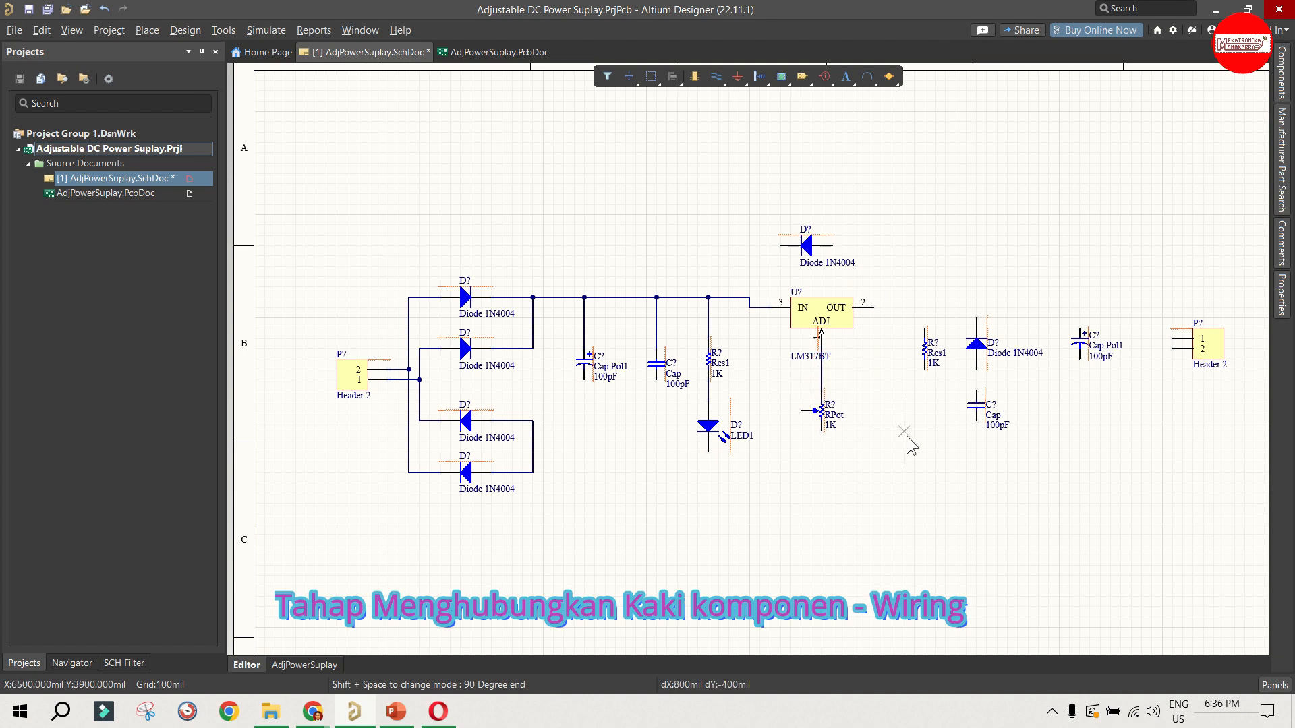
pyautogui.click(781, 246)
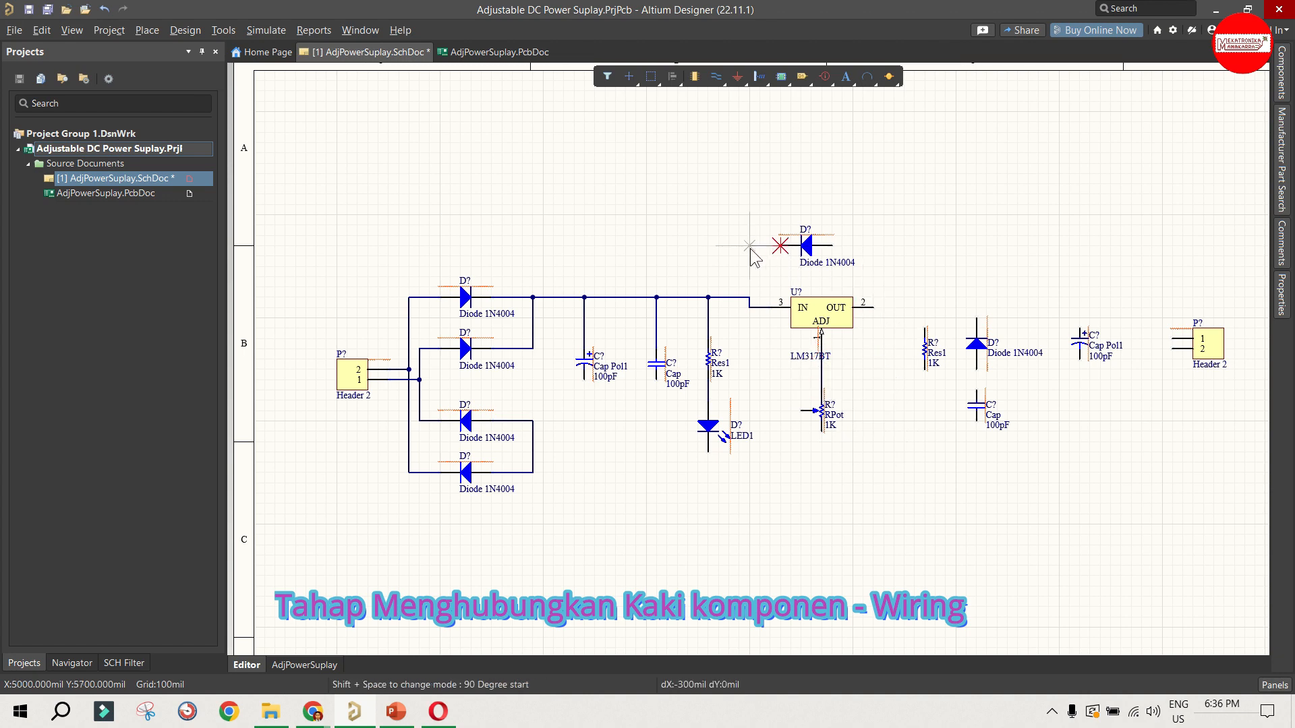
pyautogui.click(750, 246)
pyautogui.click(750, 297)
pyautogui.click(831, 247)
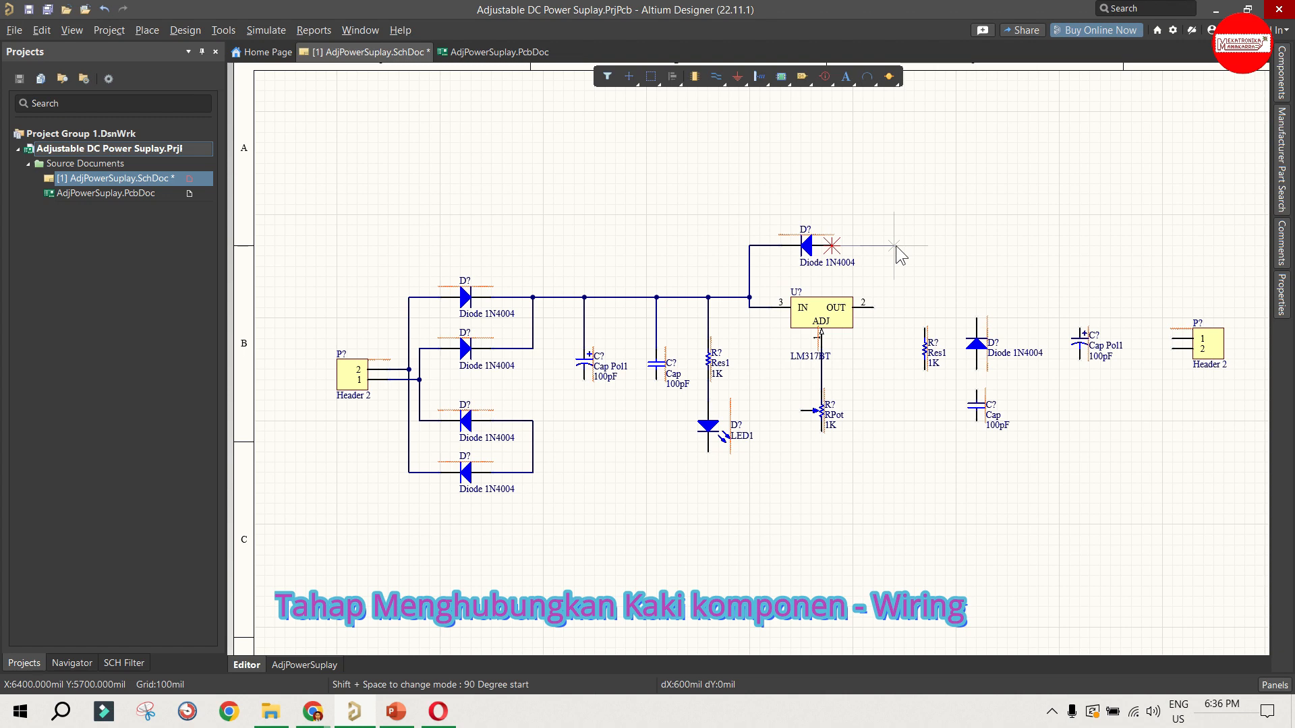
pyautogui.press('Escape')
pyautogui.press('Escape')
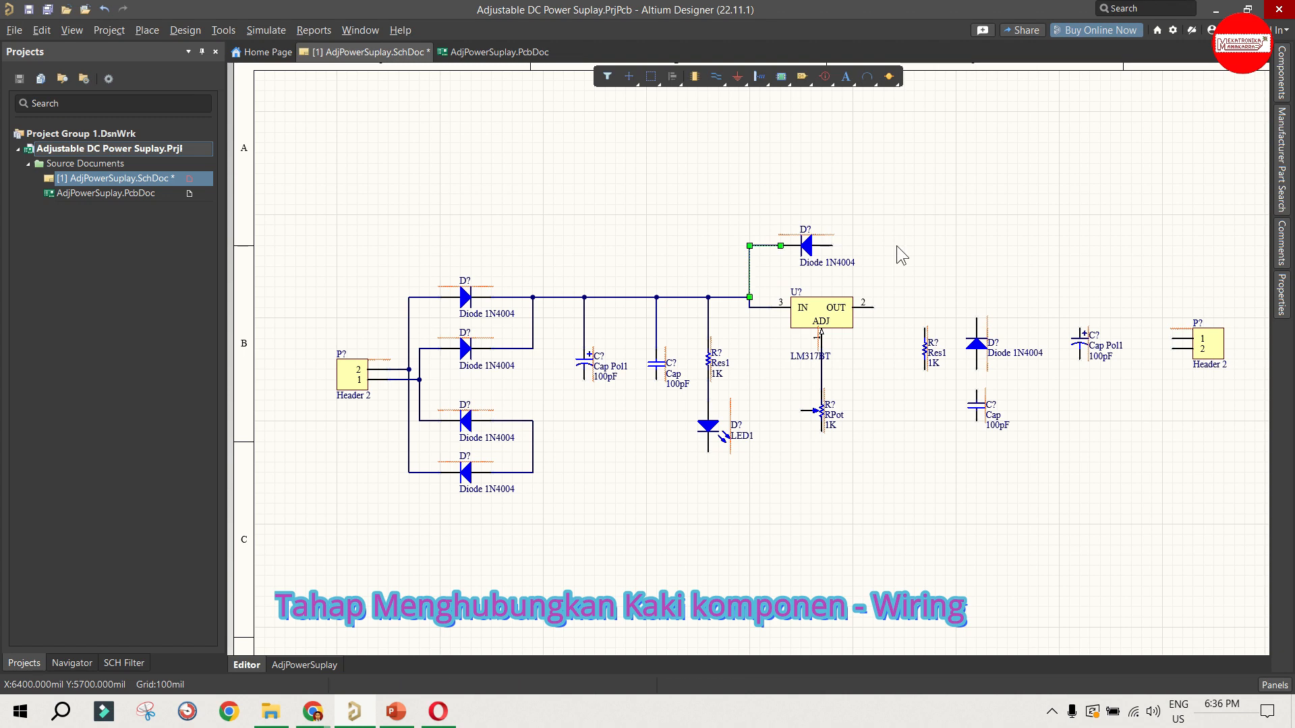
pyautogui.click(879, 302)
# Step: Wire the LM317BT's OUT pin to the top of the output-side Res1, and the resistor's lower end to the ADJ wire
pyautogui.click(716, 76)
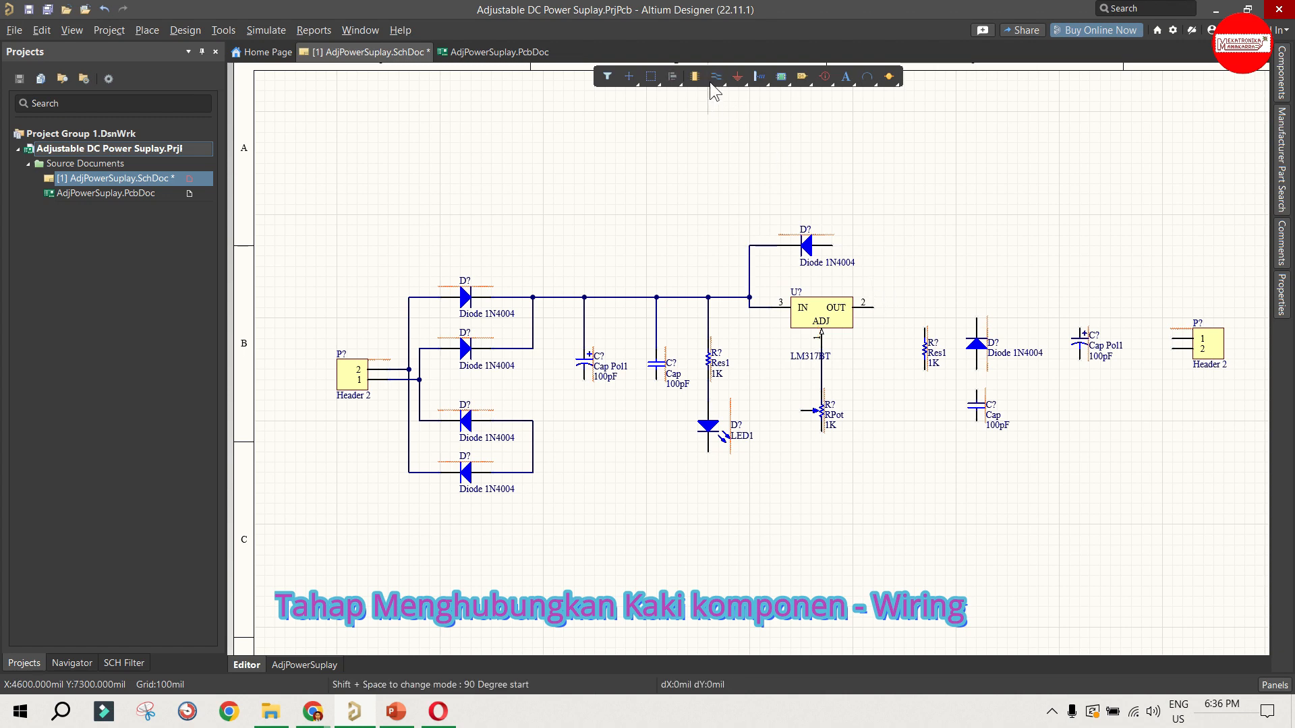
pyautogui.click(873, 307)
pyautogui.press('space')
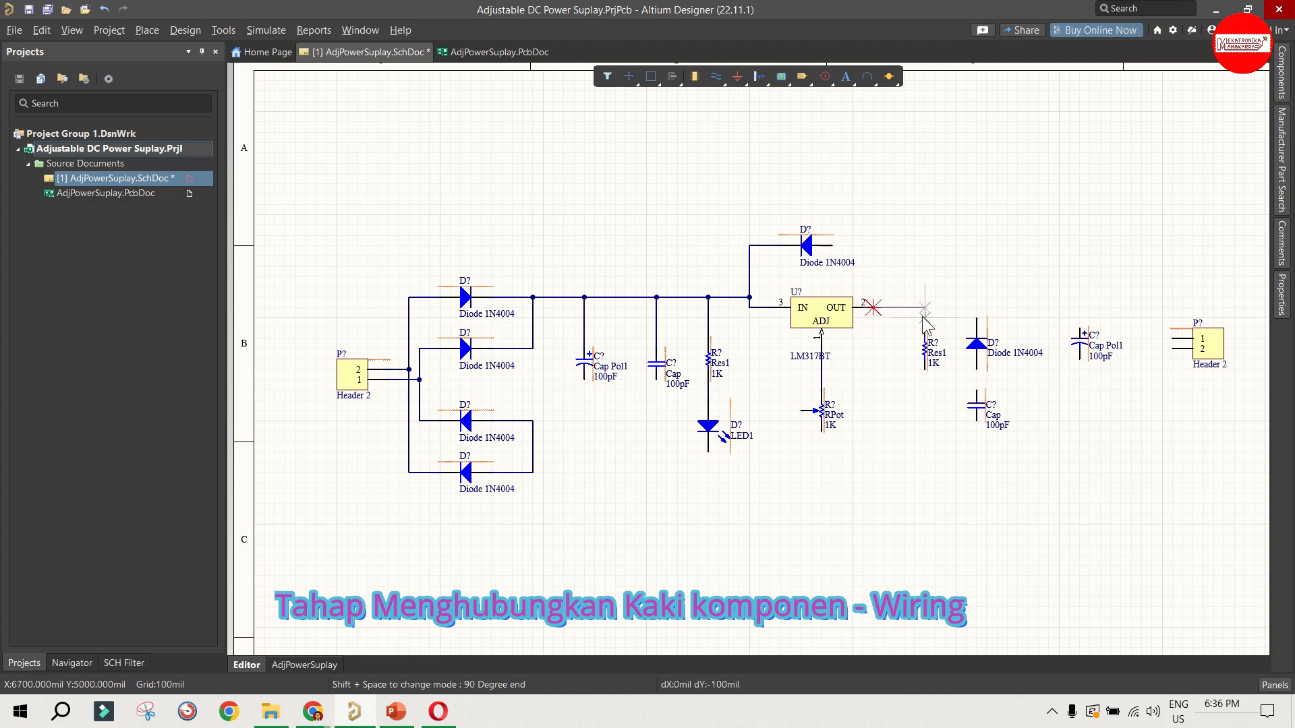
pyautogui.click(924, 308)
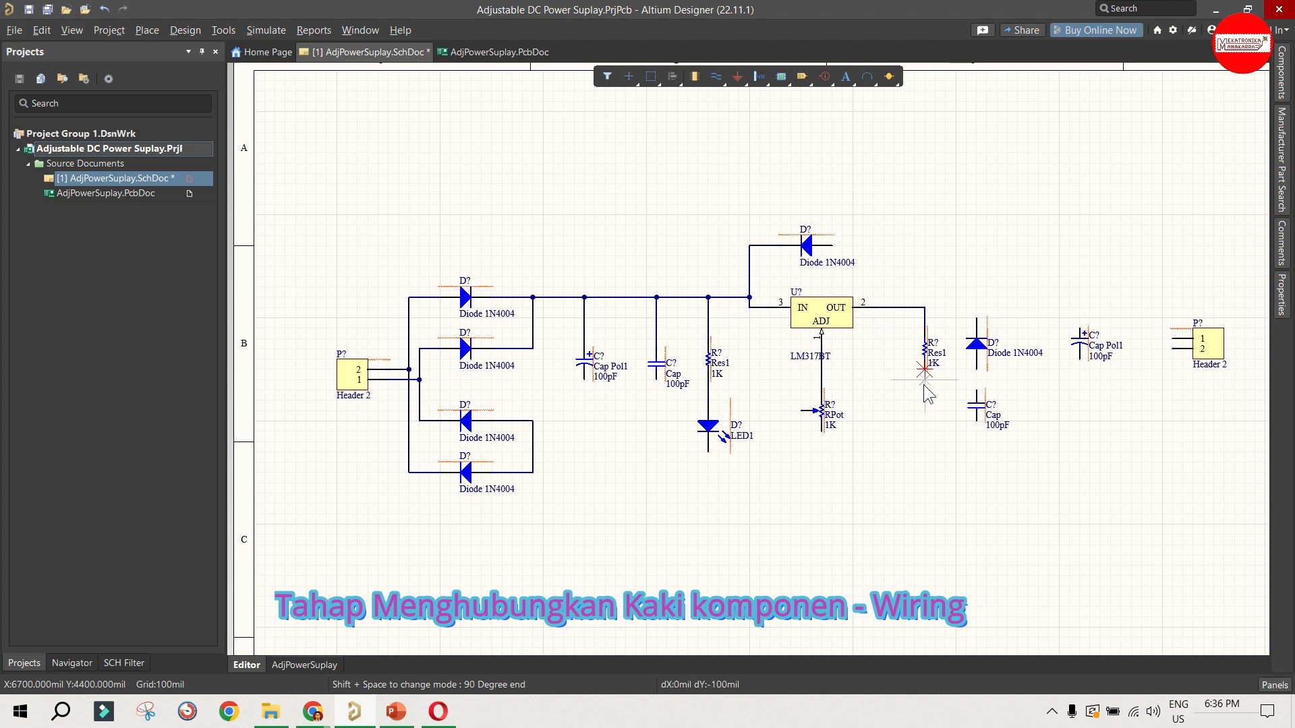
pyautogui.click(923, 370)
pyautogui.click(924, 380)
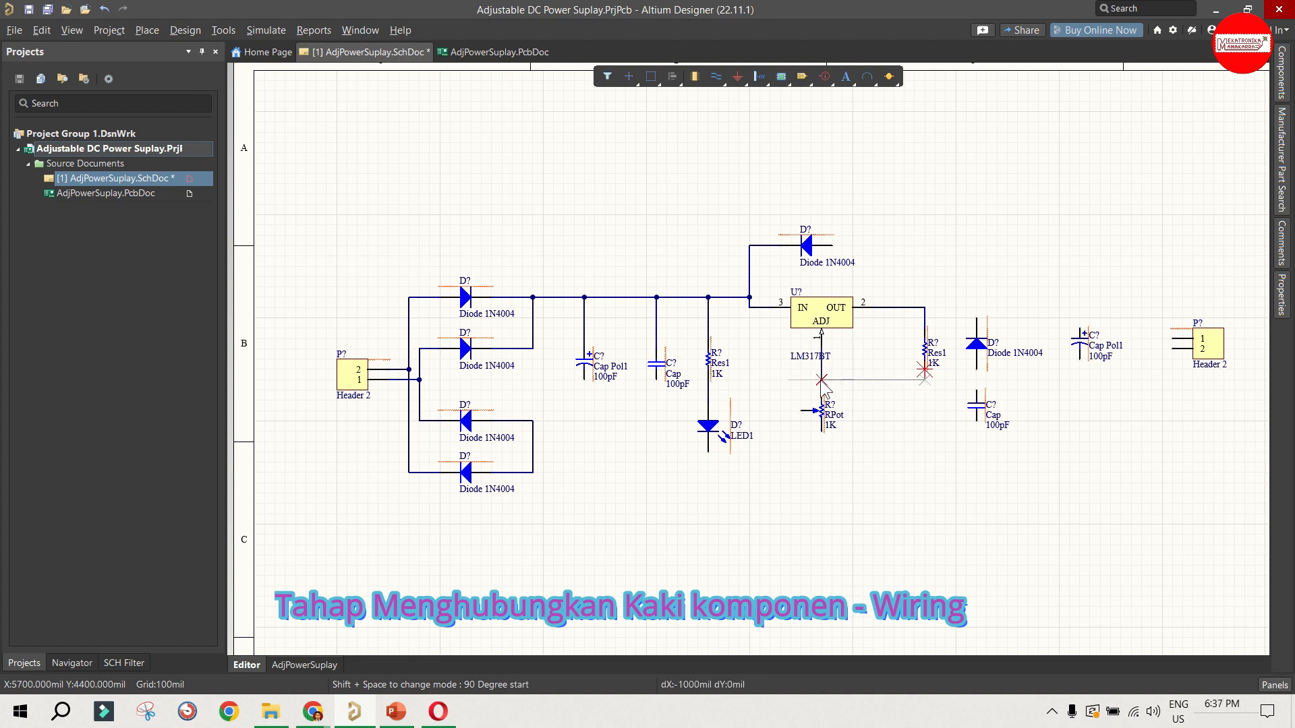
pyautogui.click(821, 380)
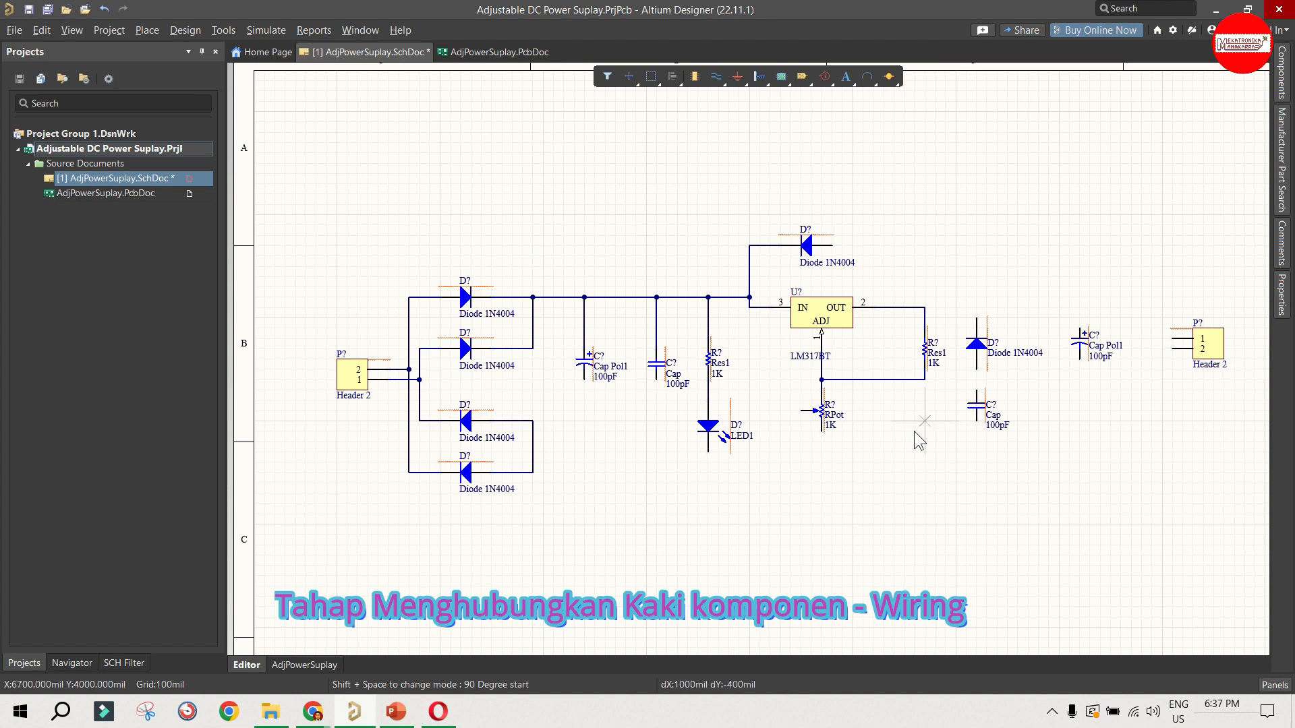
# Step: Wire the vertical output-side diode in parallel with Res1, joining its lower end to the top of the Cap below
pyautogui.click(976, 317)
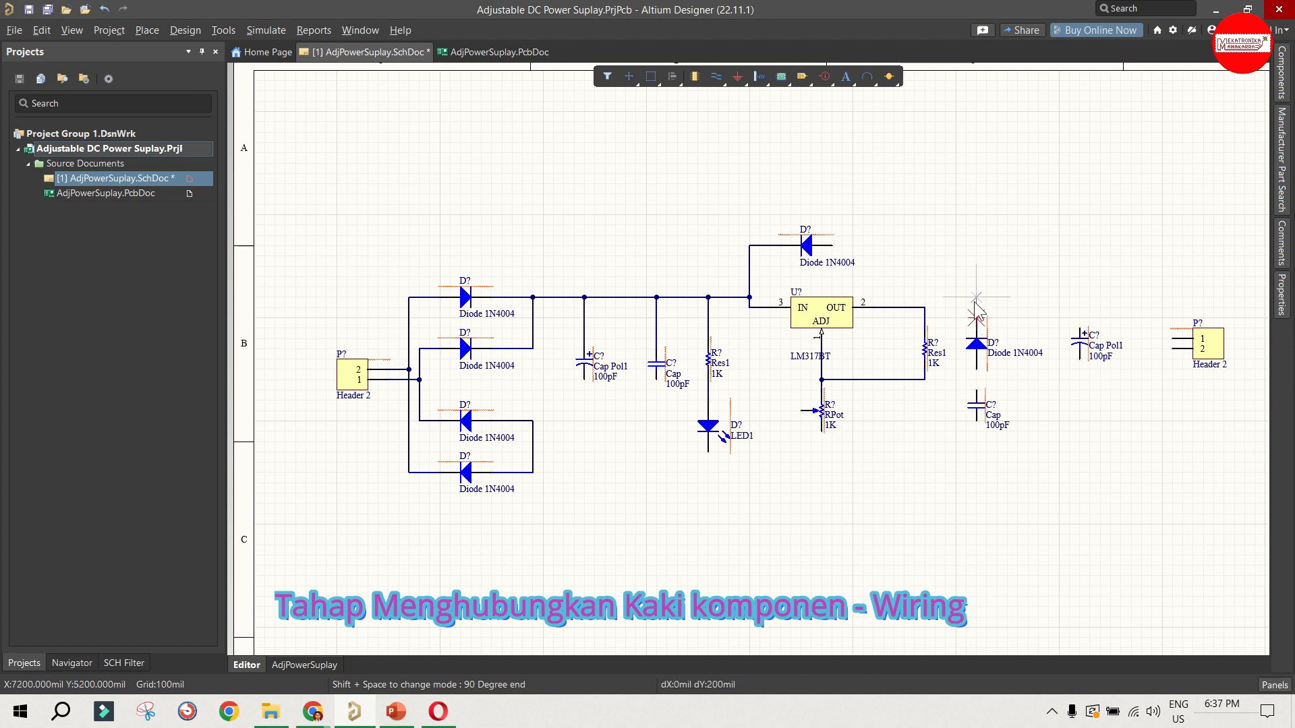
pyautogui.click(924, 307)
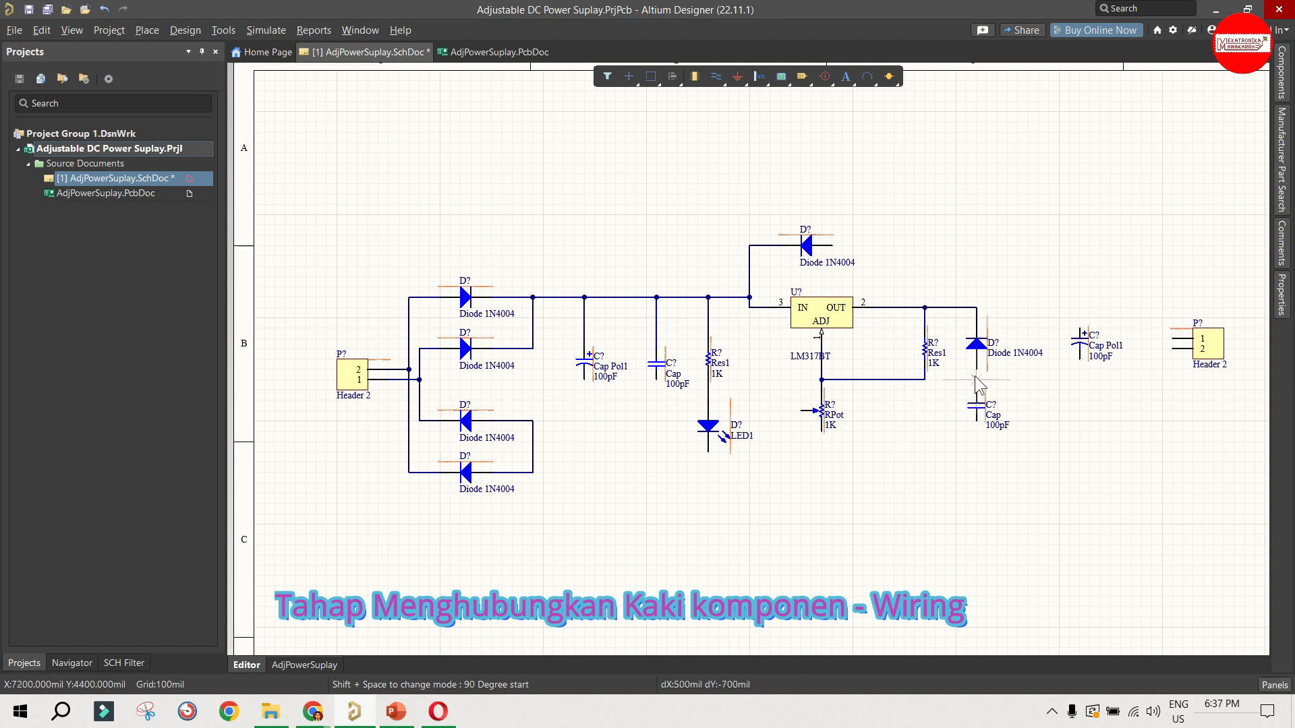
pyautogui.click(976, 369)
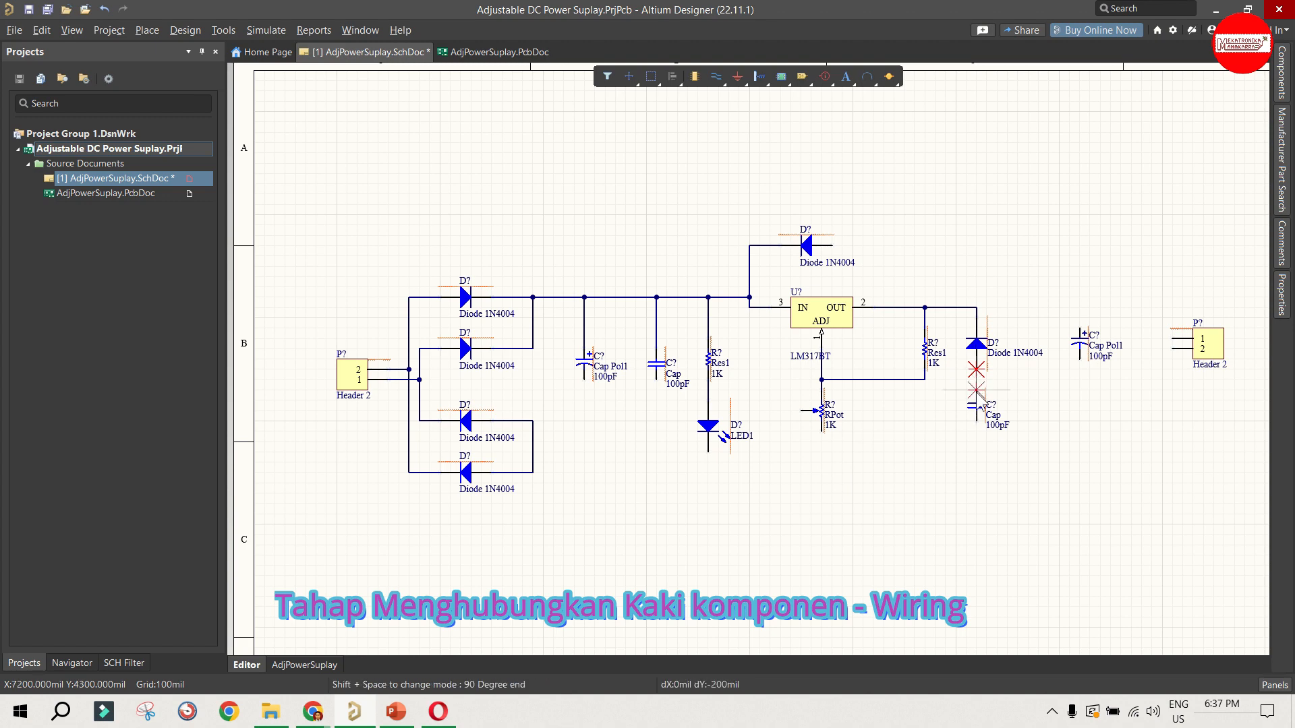
pyautogui.click(924, 380)
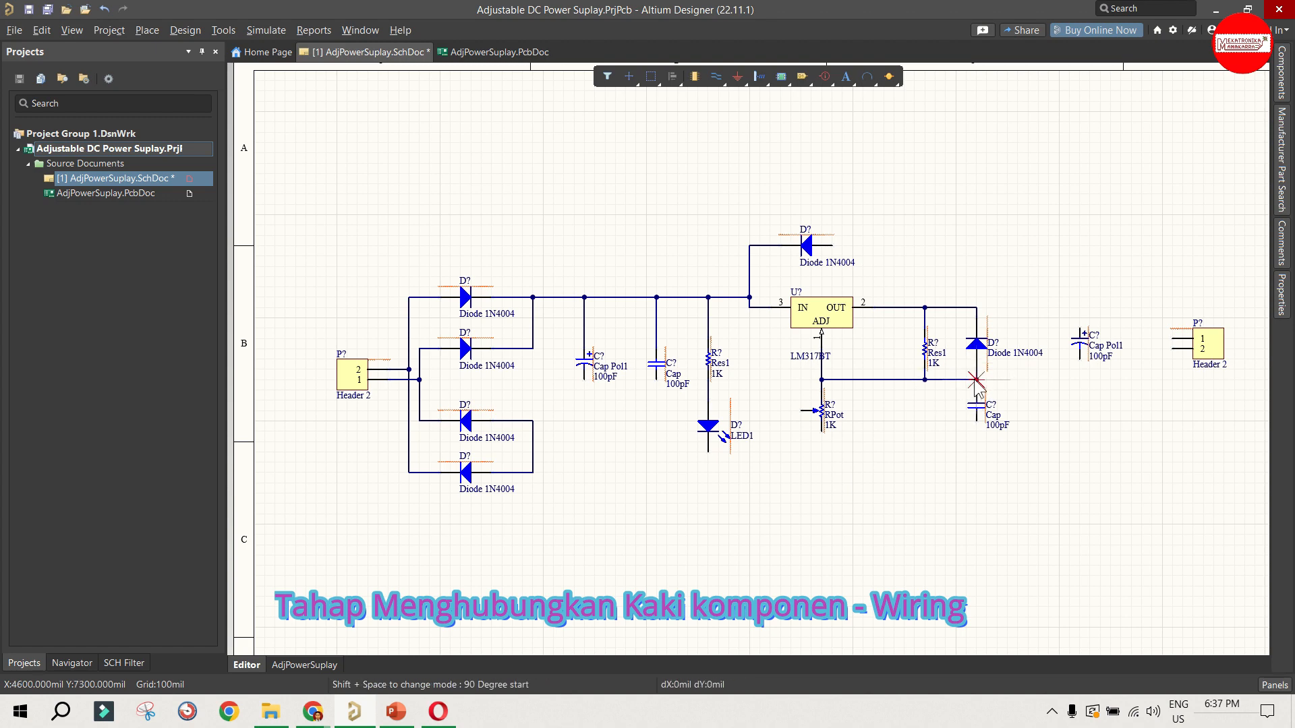
pyautogui.click(976, 380)
# Step: Extend the output rail to the positive end of the output-side Cap Pol1 and to pin 1 of the output Header 2
pyautogui.click(976, 308)
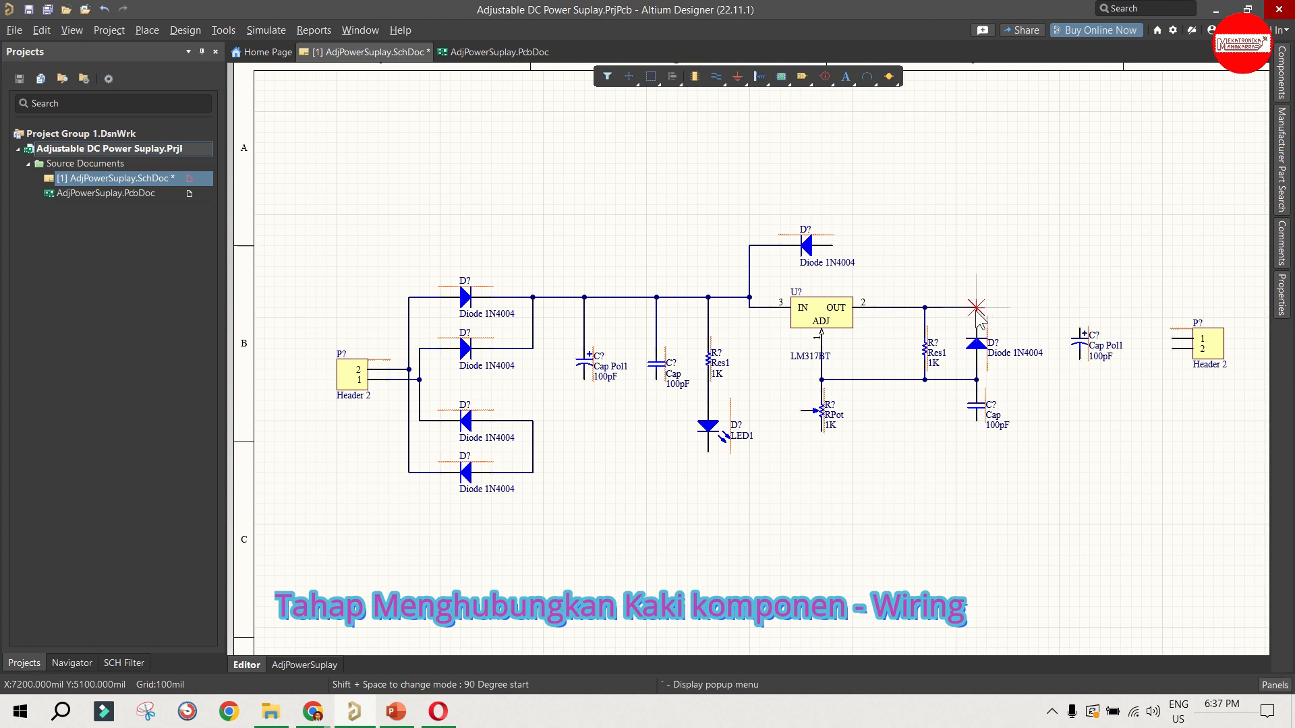
pyautogui.click(1080, 331)
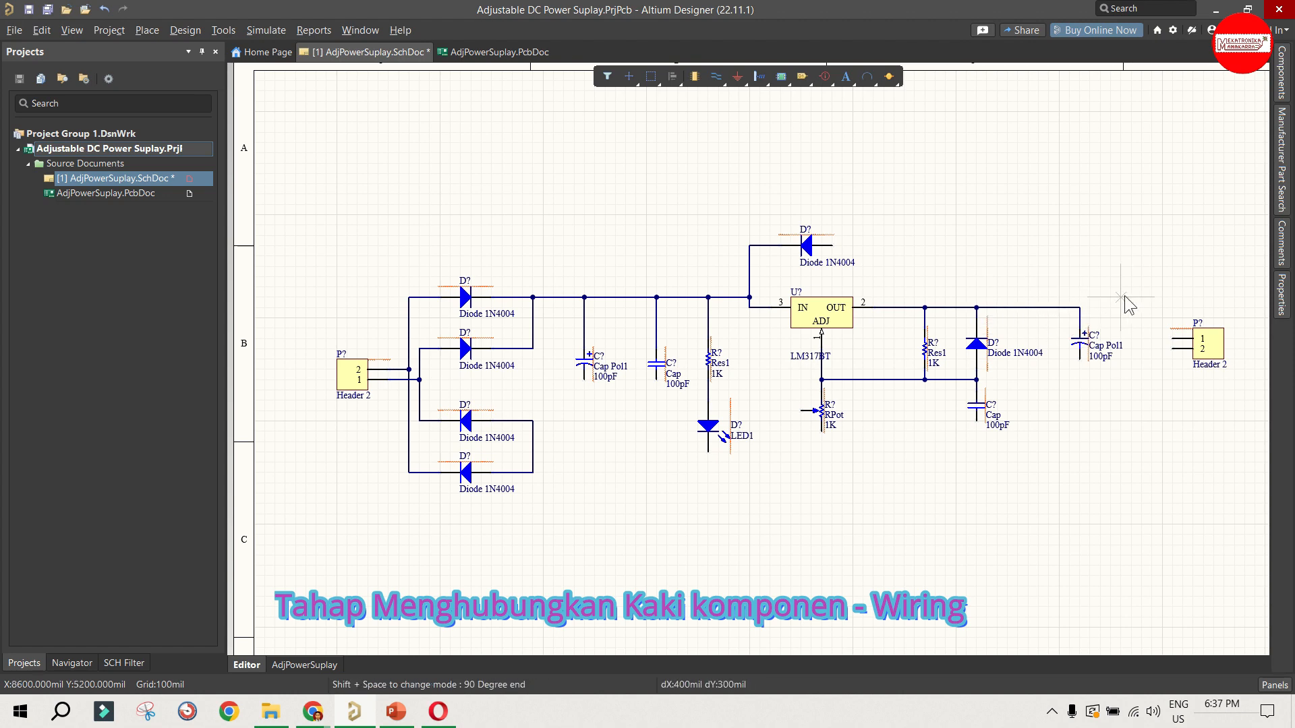
pyautogui.click(1080, 308)
pyautogui.click(1132, 340)
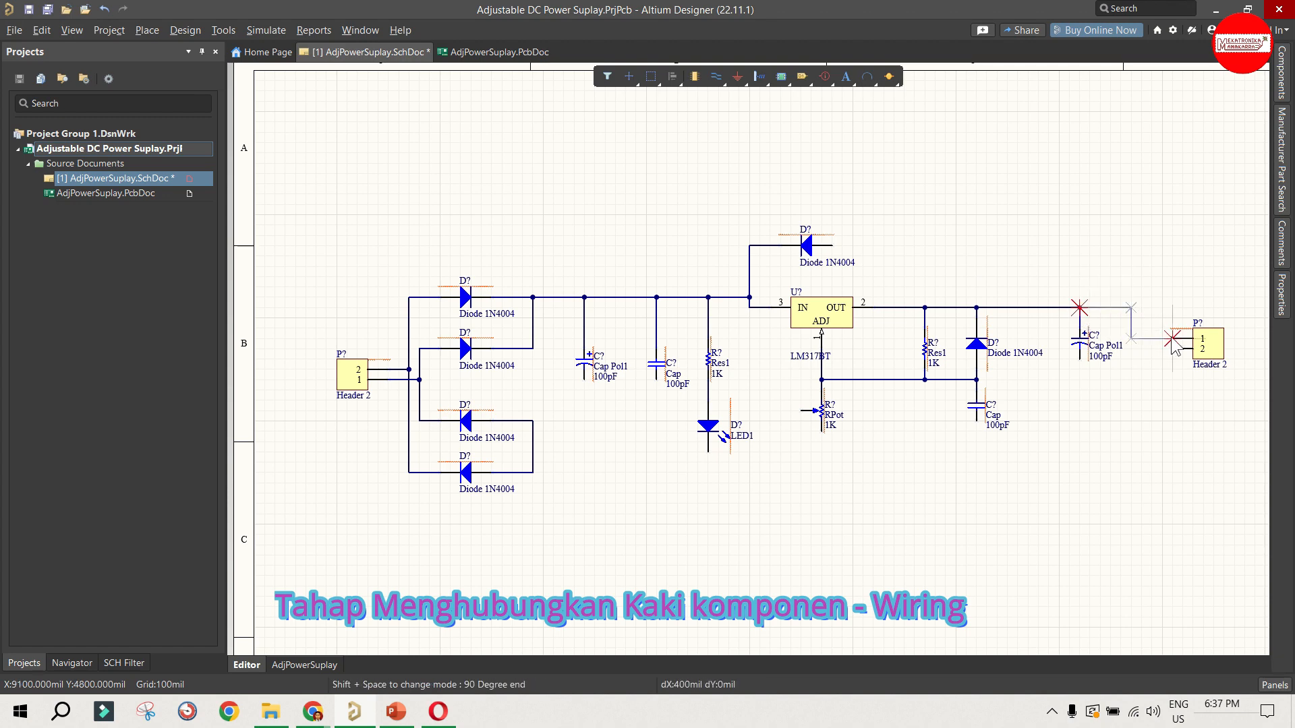
pyautogui.click(1173, 339)
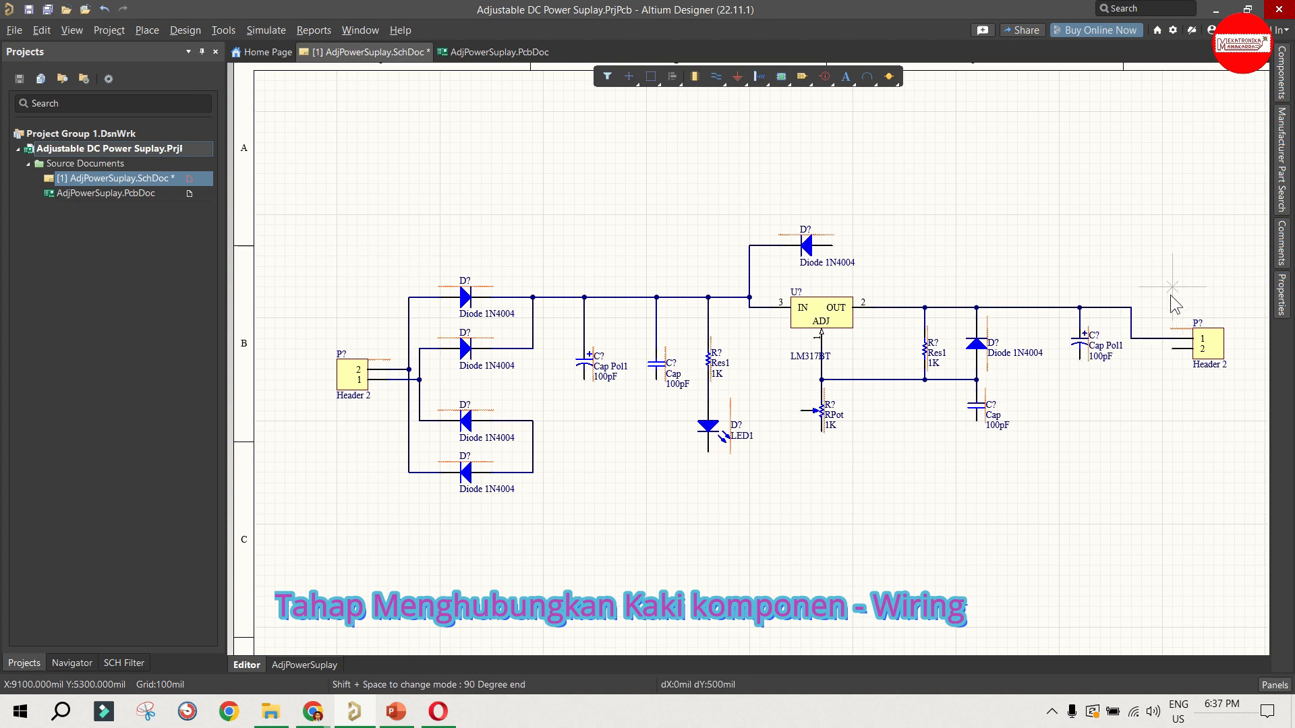
# Step: Wire the right end of the diode above the regulator down to the output rail at the top of Res1
pyautogui.click(832, 245)
pyautogui.click(923, 247)
pyautogui.click(924, 307)
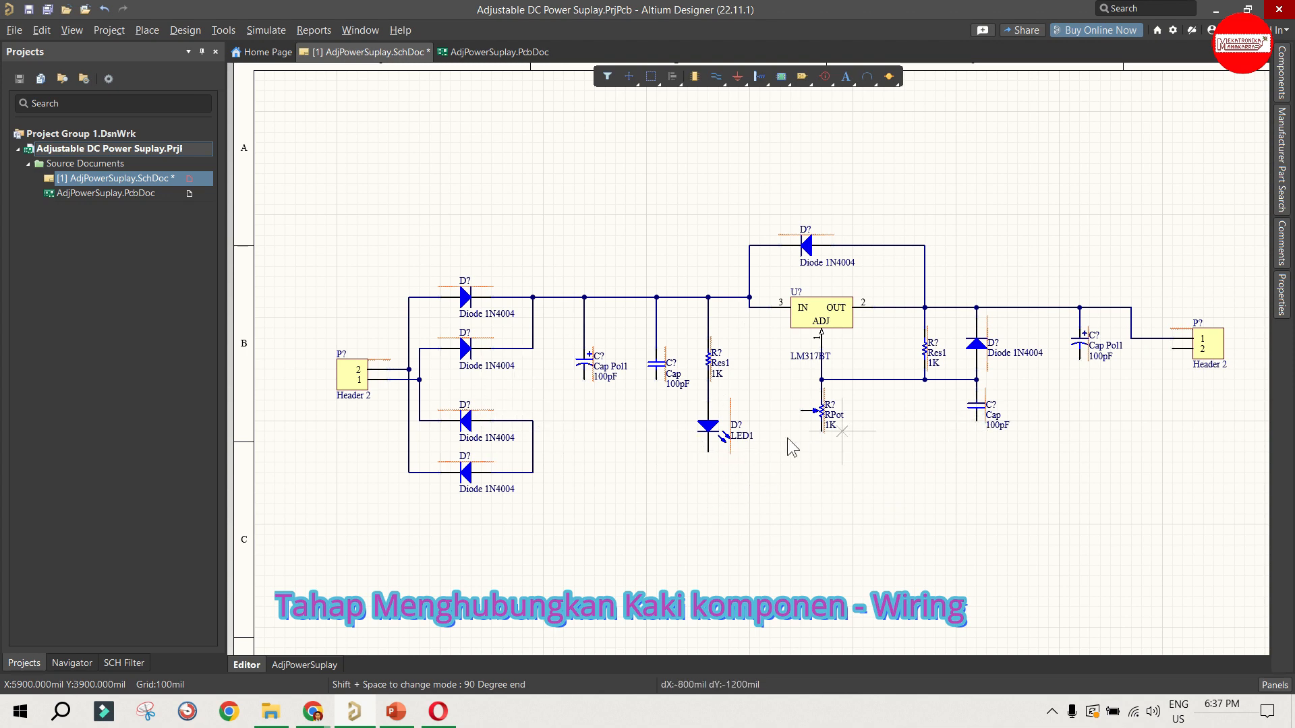
# Step: Wire the common right end of the two lower bridge diodes to pin 2 of the output Header 2 as the ground rail
pyautogui.click(532, 473)
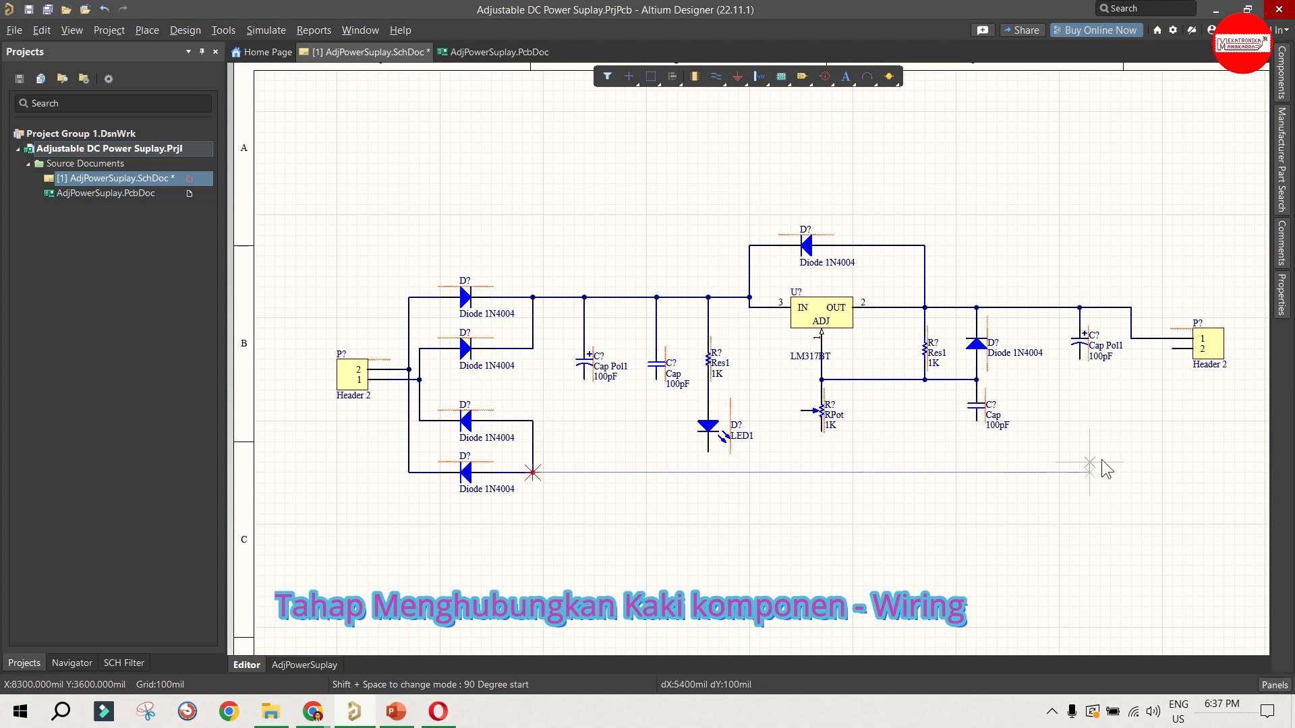
pyautogui.click(1139, 354)
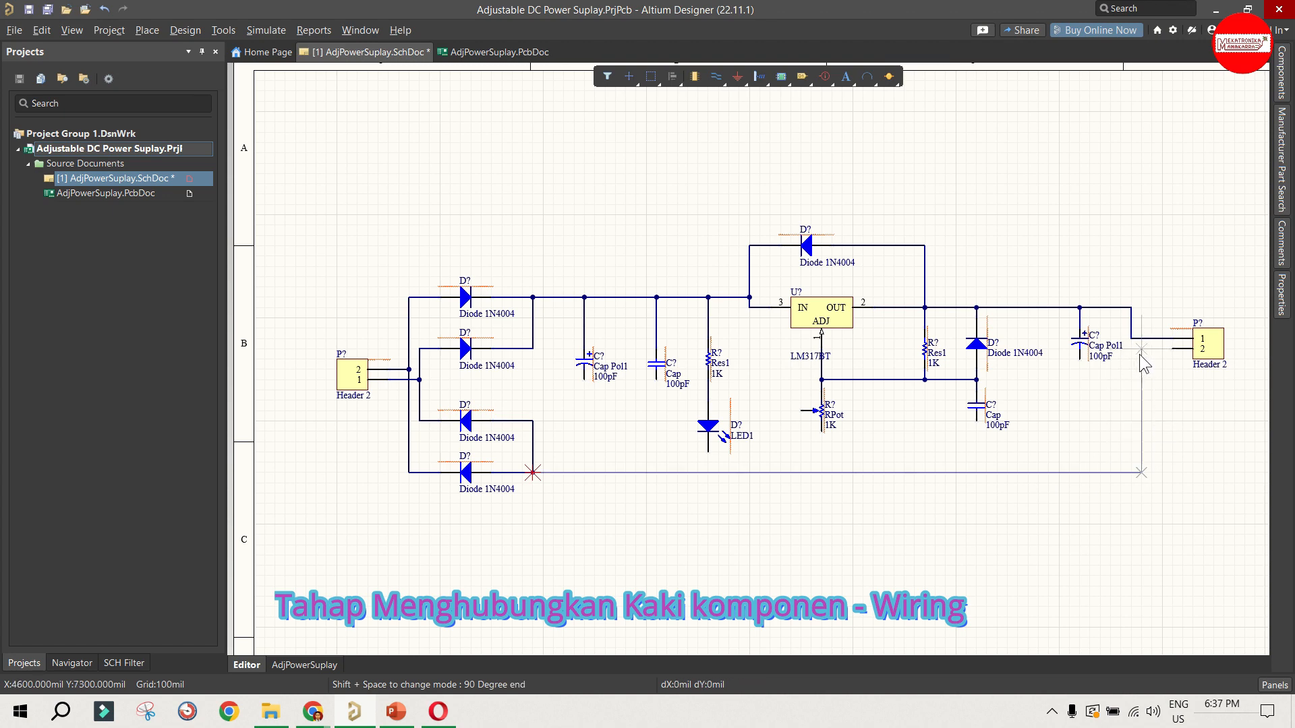
pyautogui.click(1173, 348)
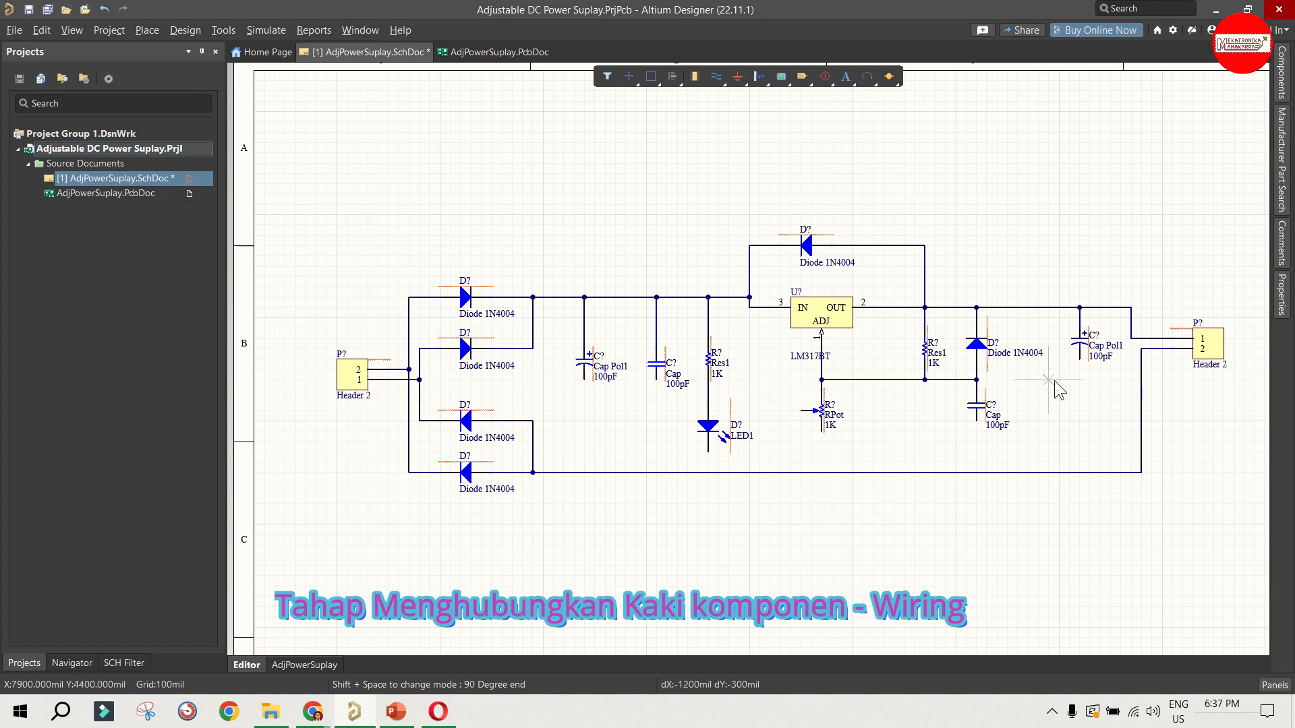
# Step: Wire the lower ends of the output-side Cap Pol1 and Cap down to the bottom rail
pyautogui.click(1079, 359)
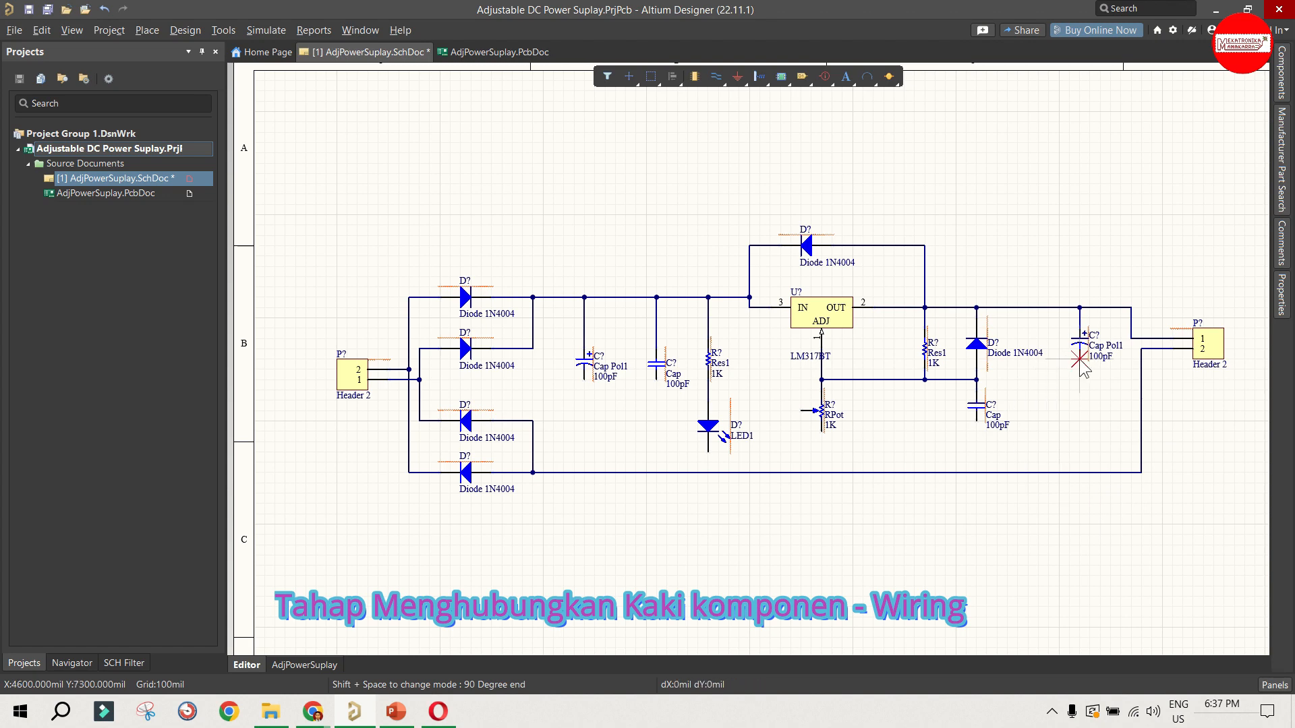
pyautogui.click(1079, 473)
pyautogui.click(976, 422)
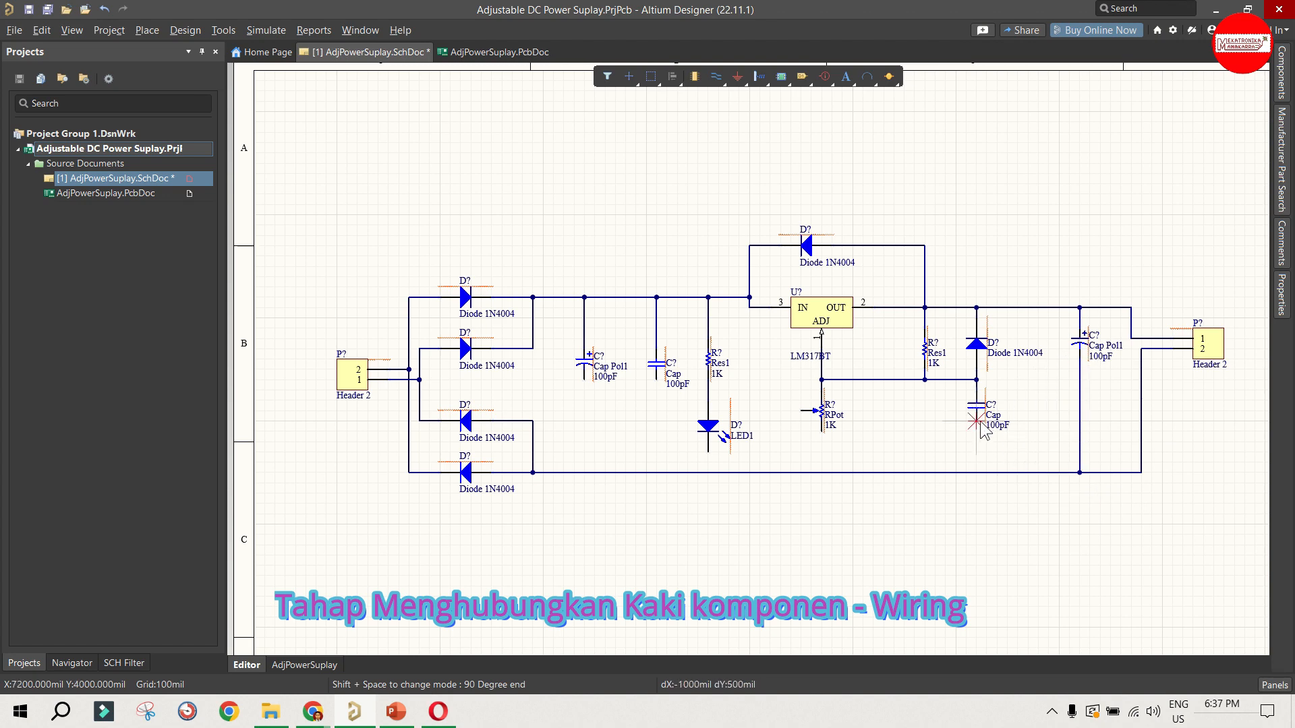
pyautogui.click(977, 471)
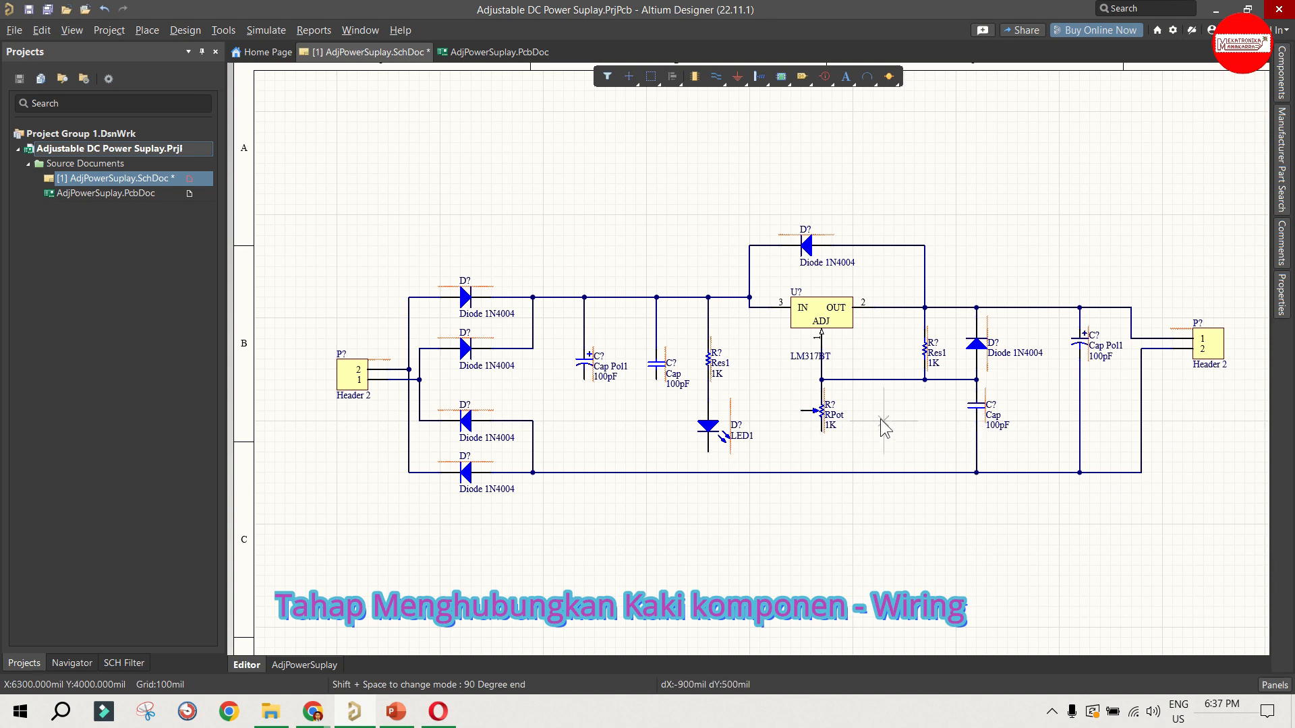
# Step: Wire the RPot's lower end and its wiper down to the bottom rail
pyautogui.click(821, 433)
pyautogui.click(820, 471)
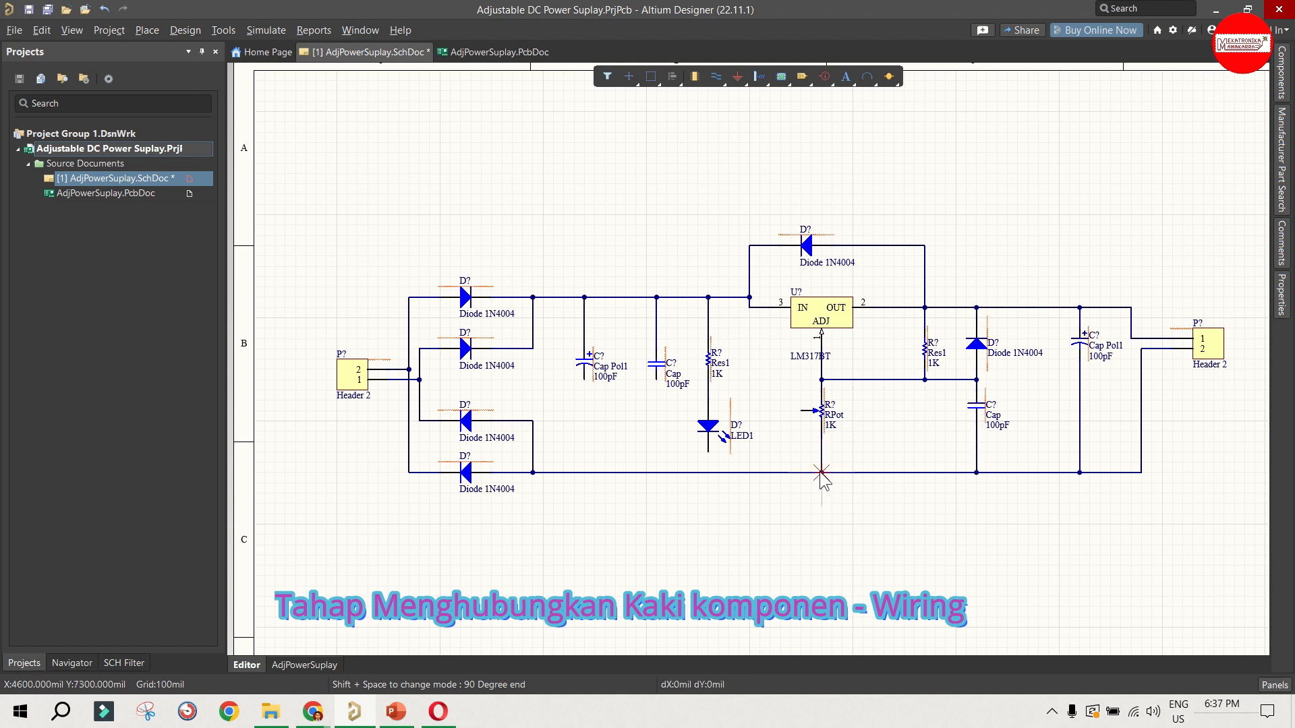
pyautogui.click(801, 410)
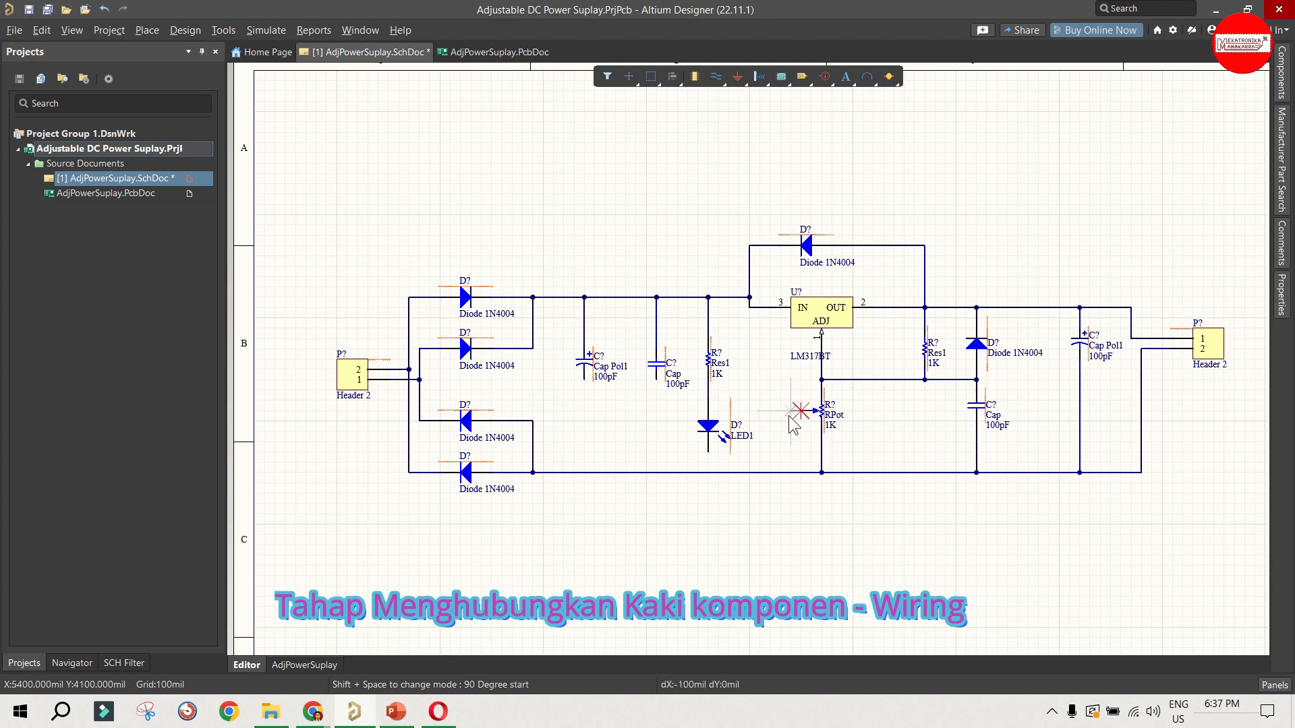
pyautogui.click(781, 472)
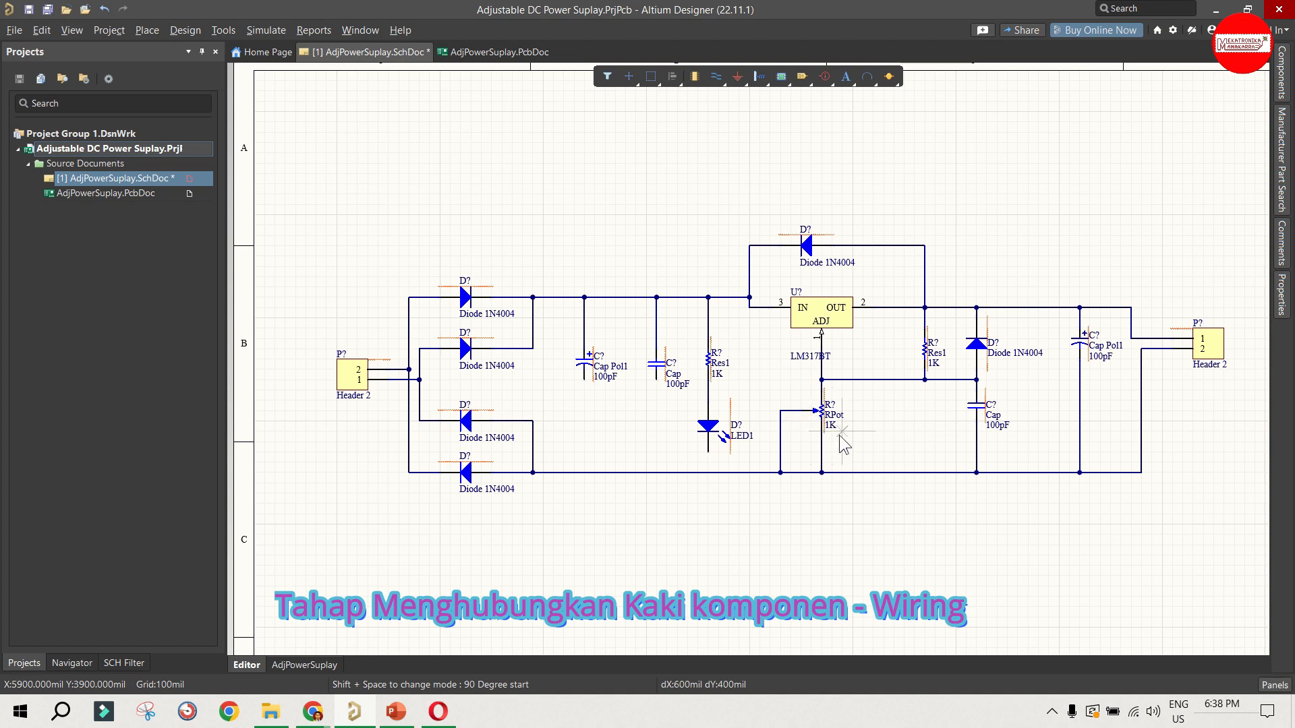
# Step: Wire the lower ends of LED1, the input-side Cap and the input-side Cap Pol1 down to the bottom rail
pyautogui.click(708, 452)
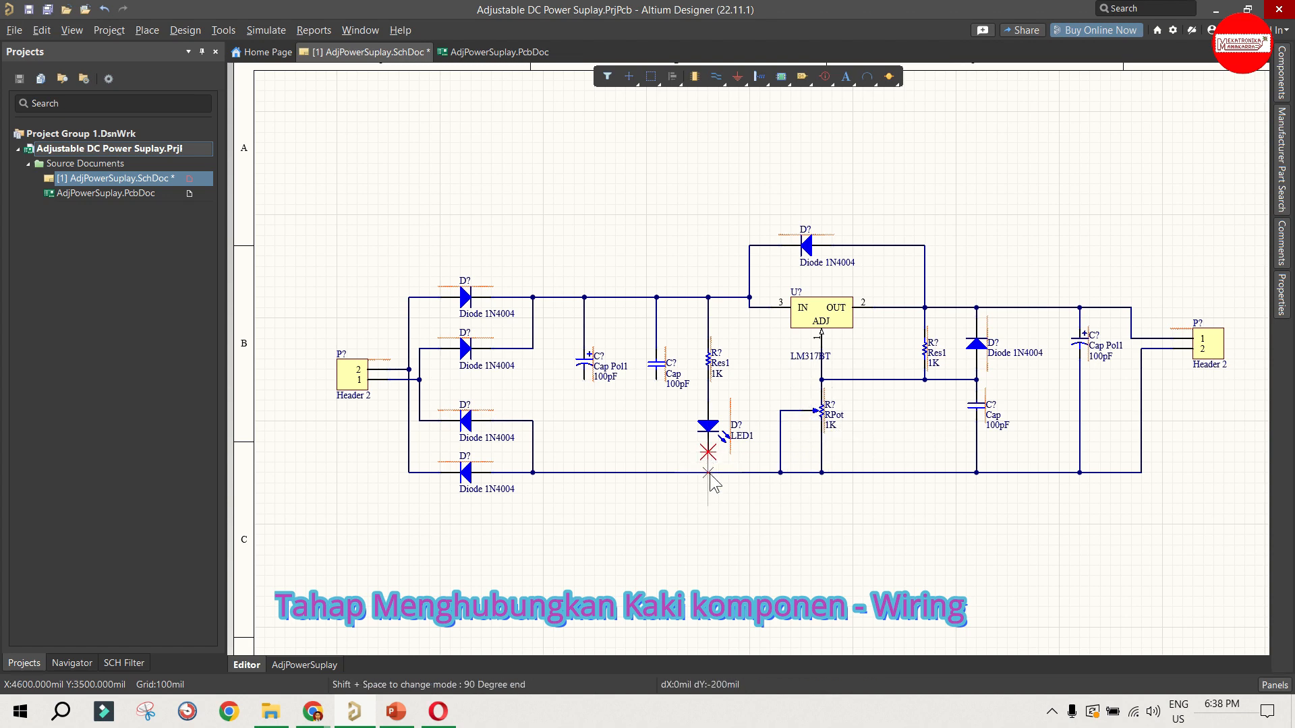
pyautogui.click(708, 472)
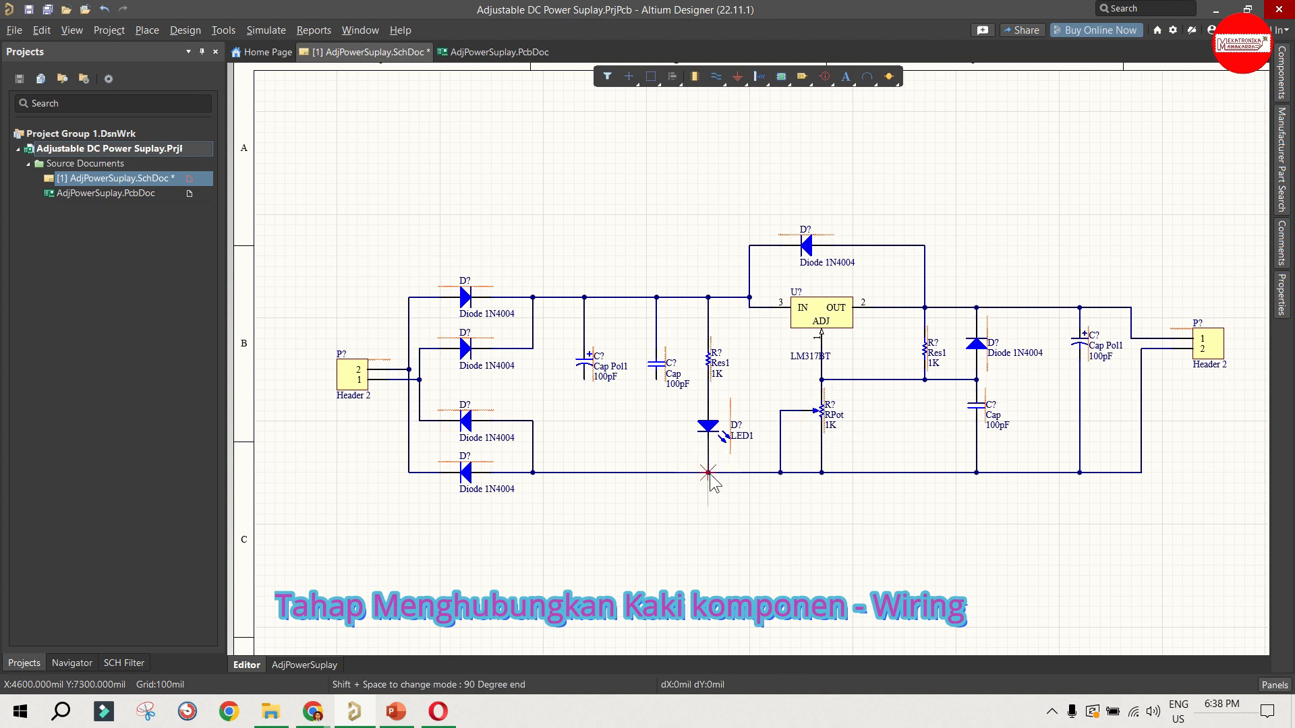
pyautogui.click(656, 379)
pyautogui.click(656, 472)
pyautogui.click(584, 380)
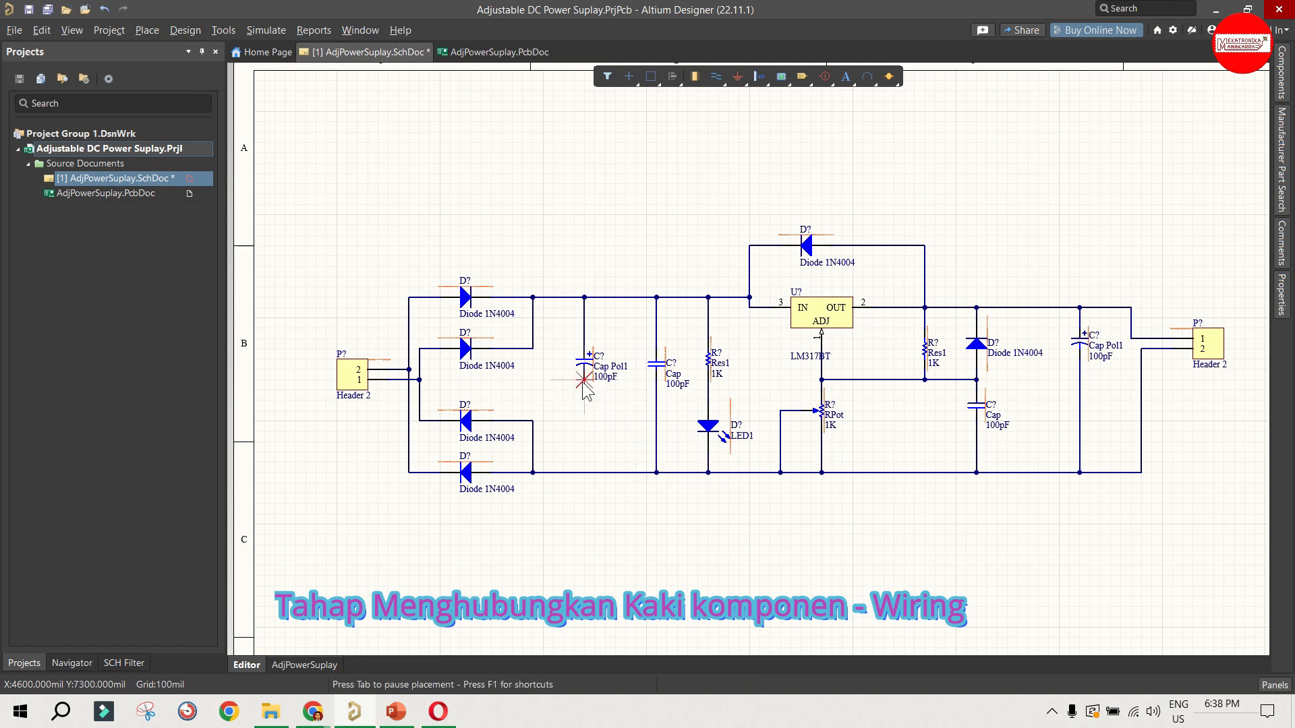
pyautogui.click(584, 472)
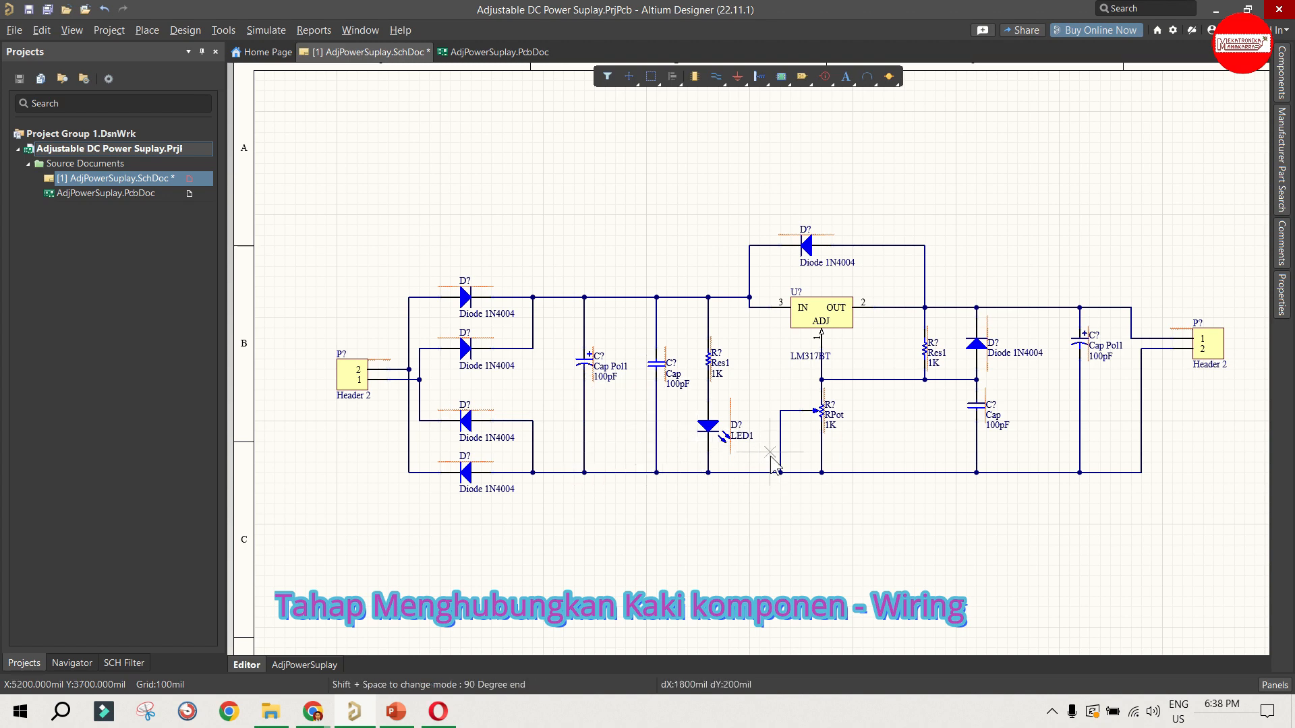
pyautogui.click(533, 472)
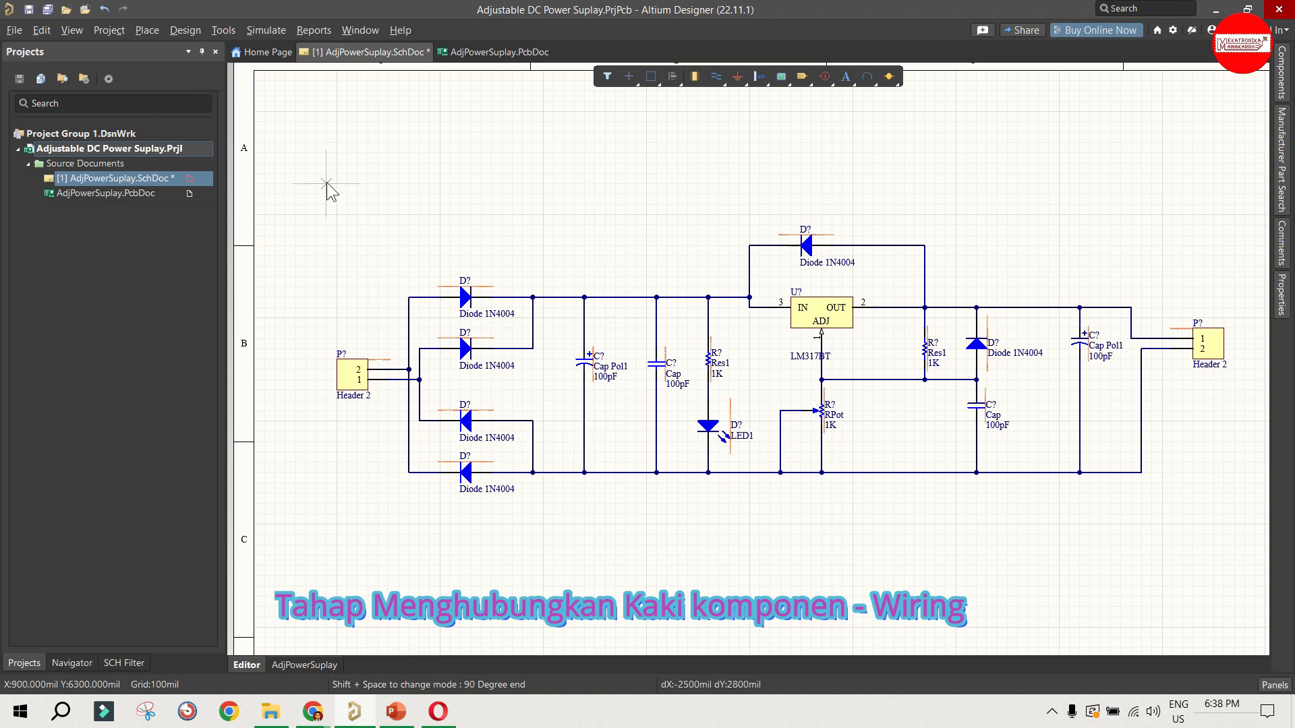
# Step: End wire placement, save the schematic document and clear the selection
pyautogui.click(29, 10)
pyautogui.rightClick(460, 166)
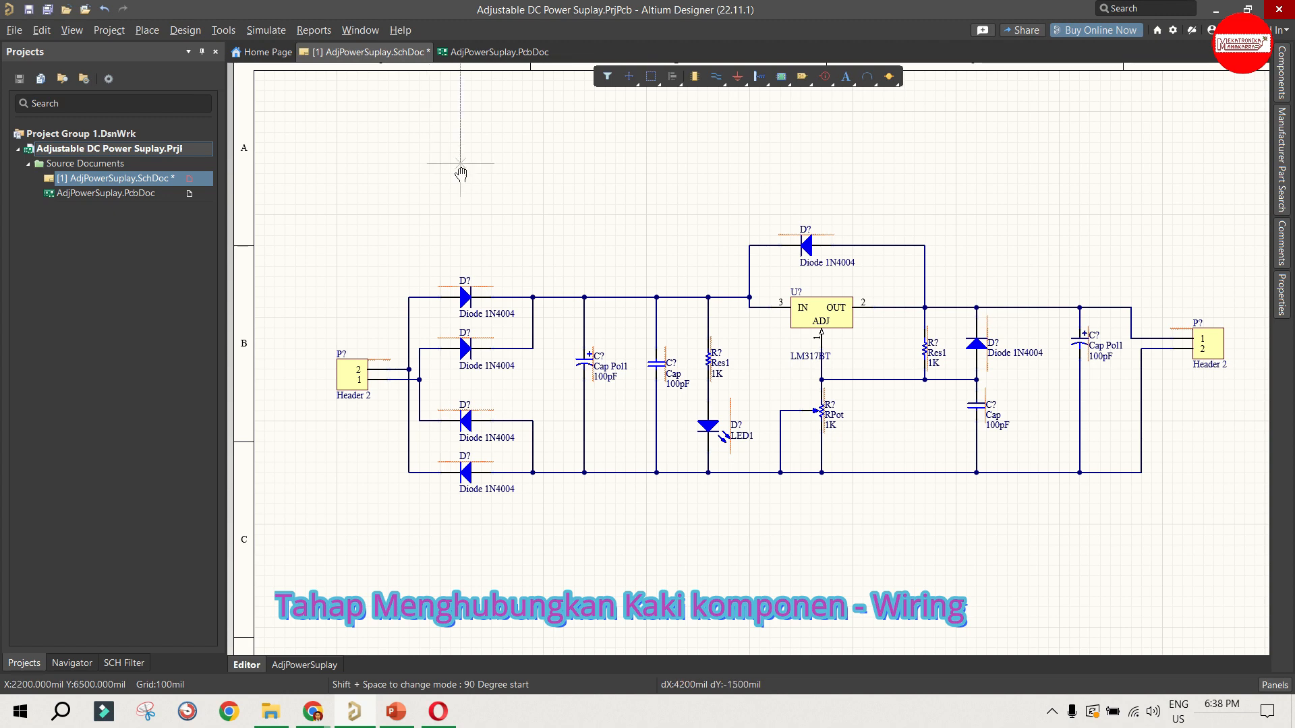
pyautogui.rightClick(461, 165)
pyautogui.click(33, 11)
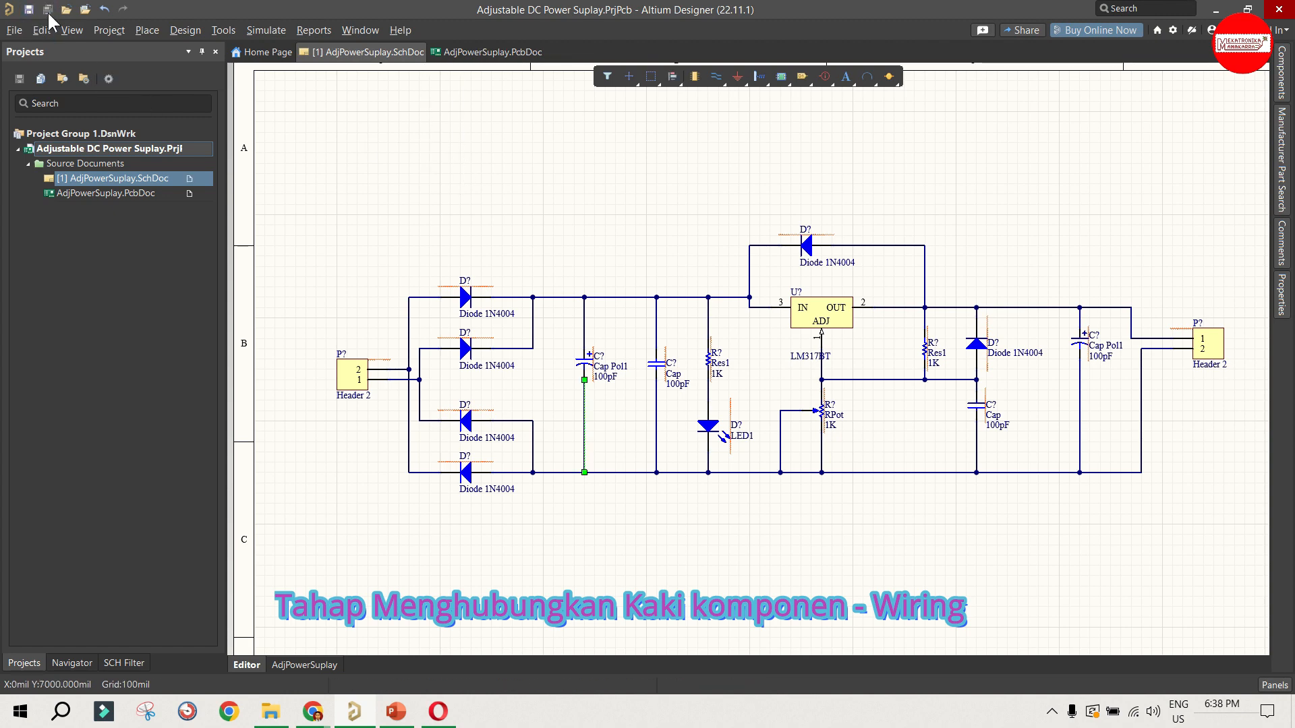
pyautogui.click(419, 200)
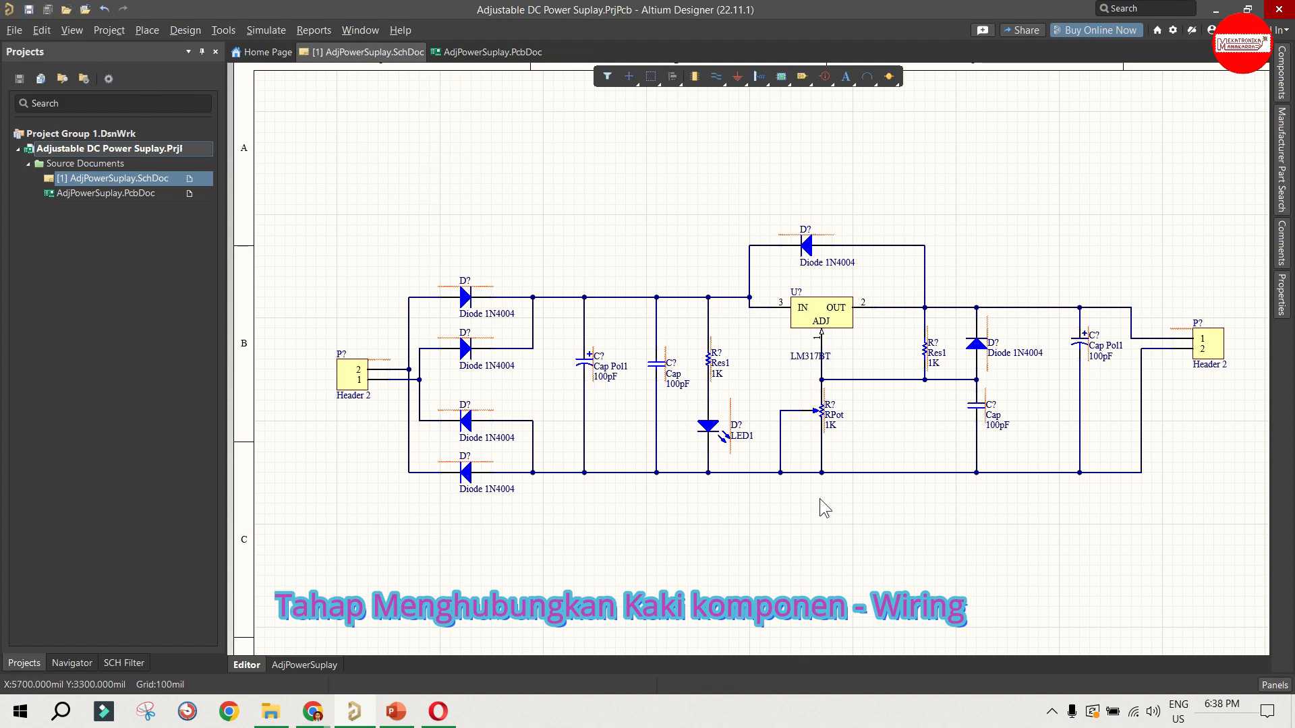
# Step: Place a VCC power port below the bottom rail near the input-side Cap, and delete it again
pyautogui.rightClick(695, 496)
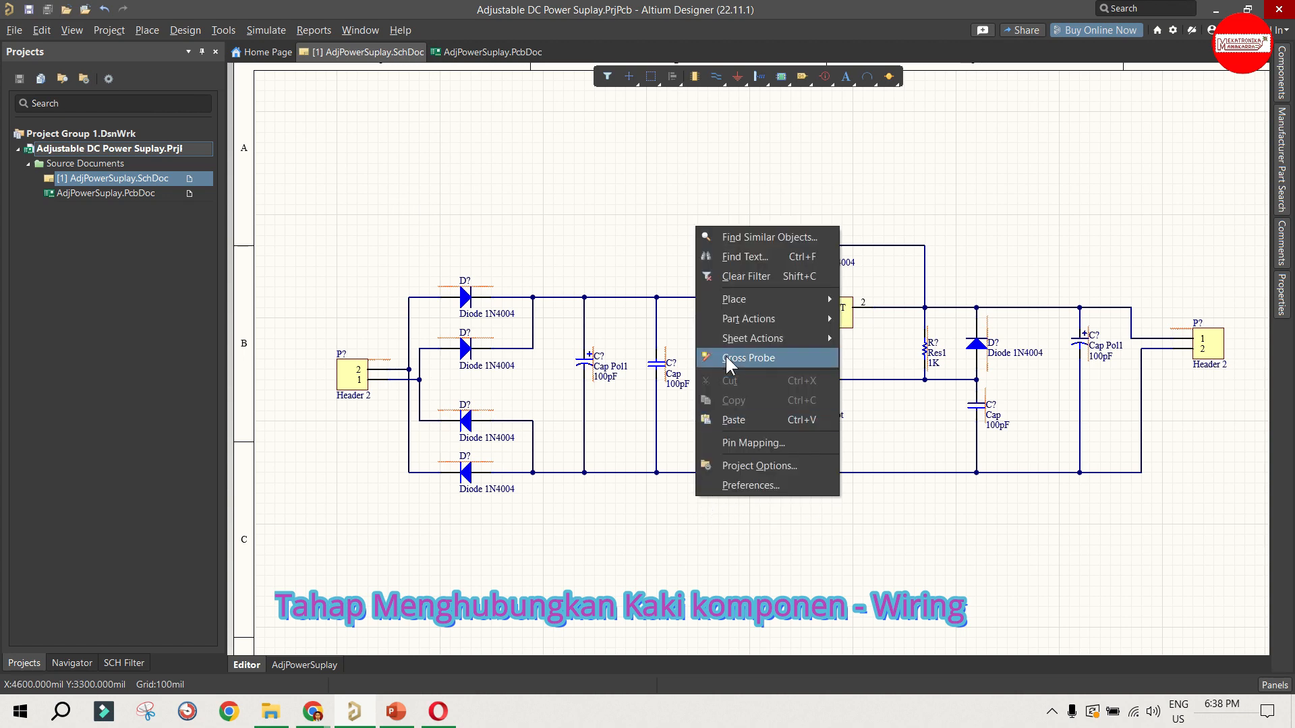
pyautogui.rightClick(699, 596)
pyautogui.moveTo(751, 387)
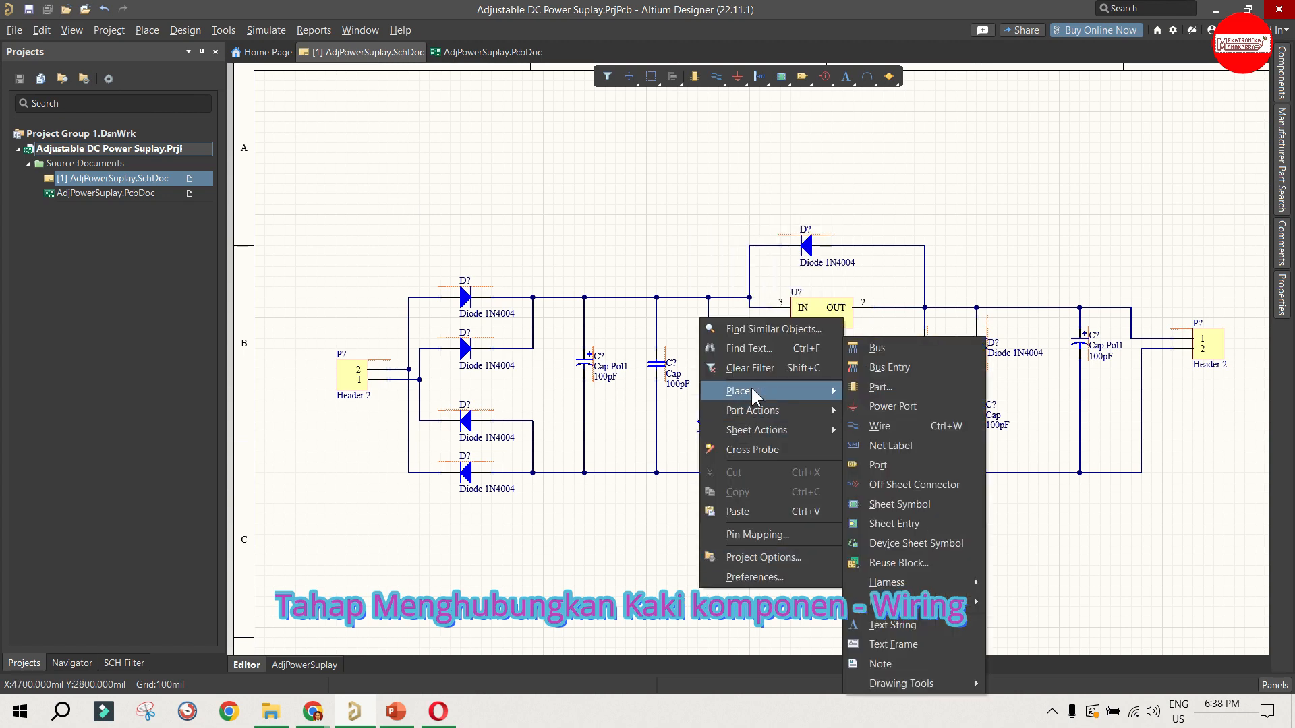
pyautogui.click(886, 405)
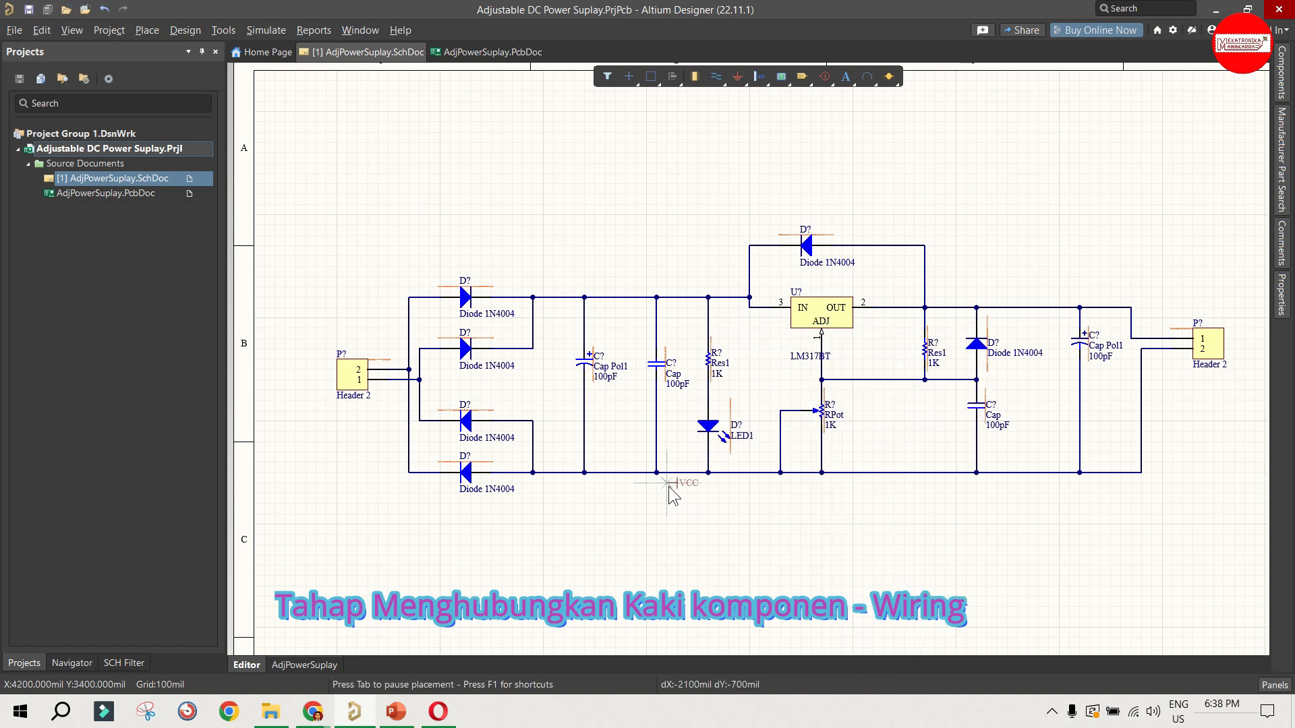
pyautogui.click(659, 504)
pyautogui.press('Escape')
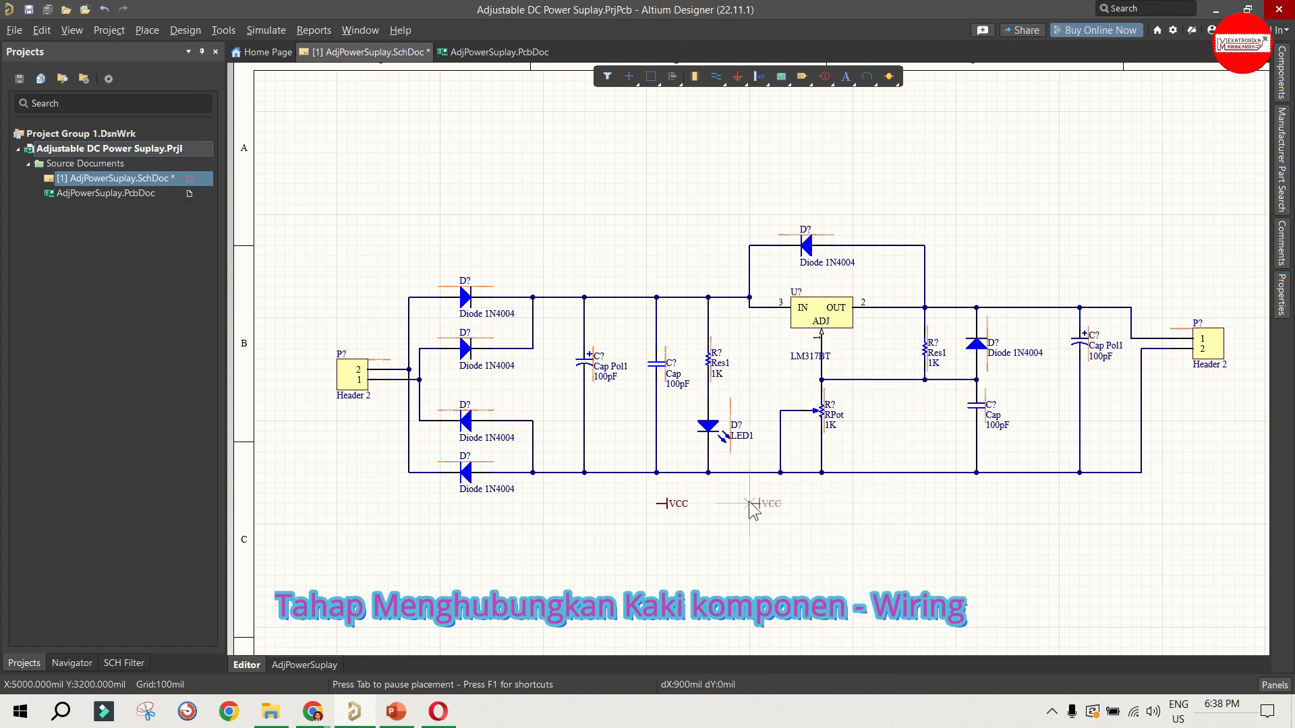
pyautogui.click(681, 518)
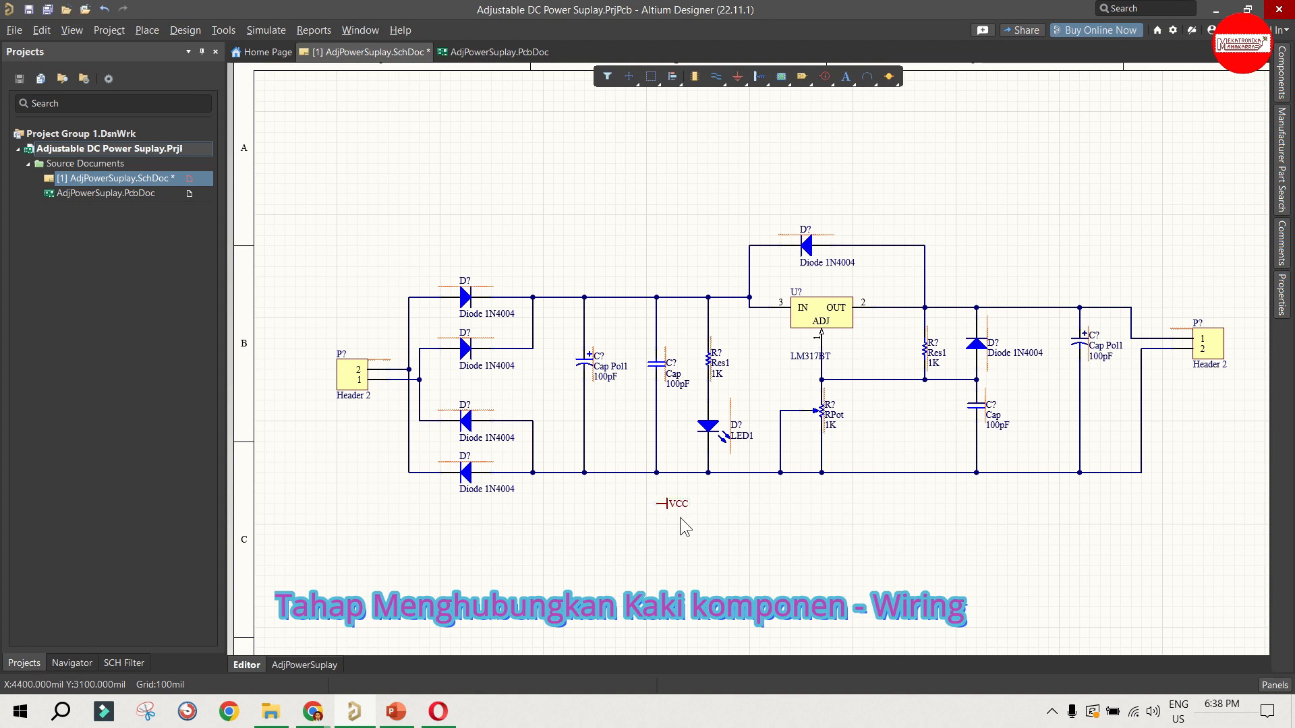
pyautogui.click(676, 509)
# Step: Place a VCC power port below LED1 and open its name for editing
pyautogui.rightClick(702, 499)
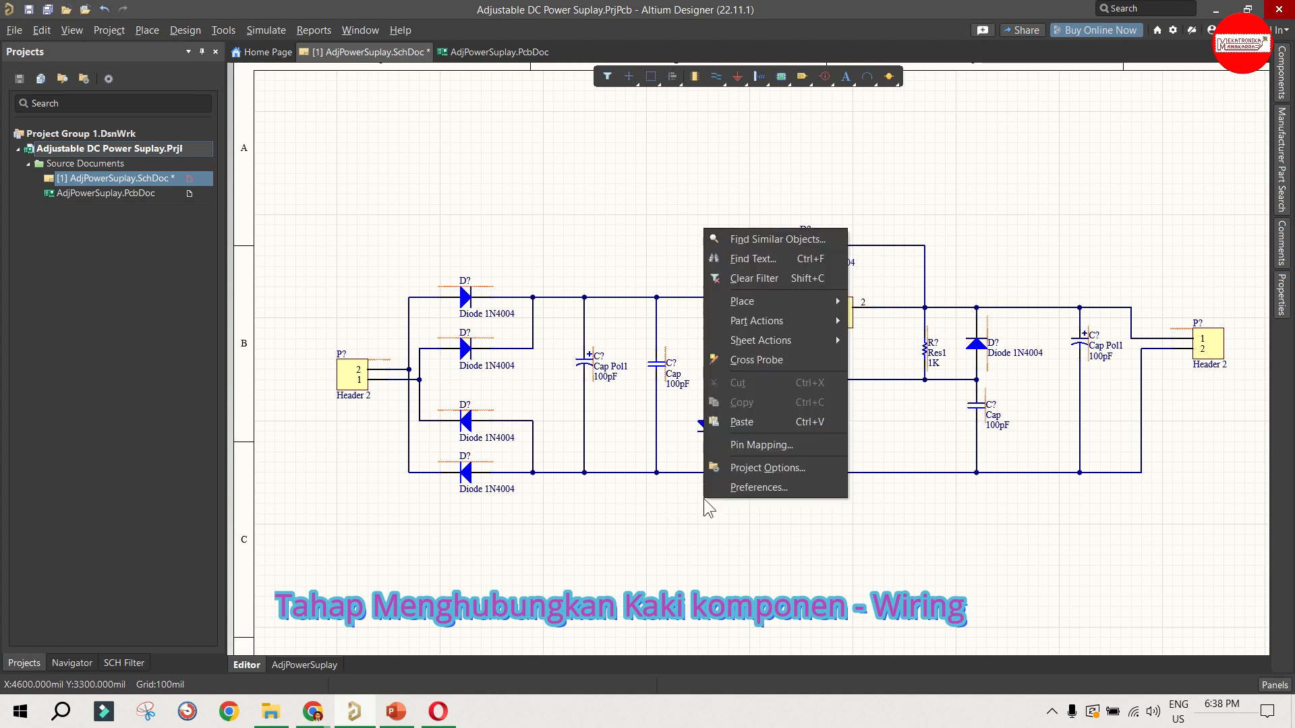
pyautogui.moveTo(783, 302)
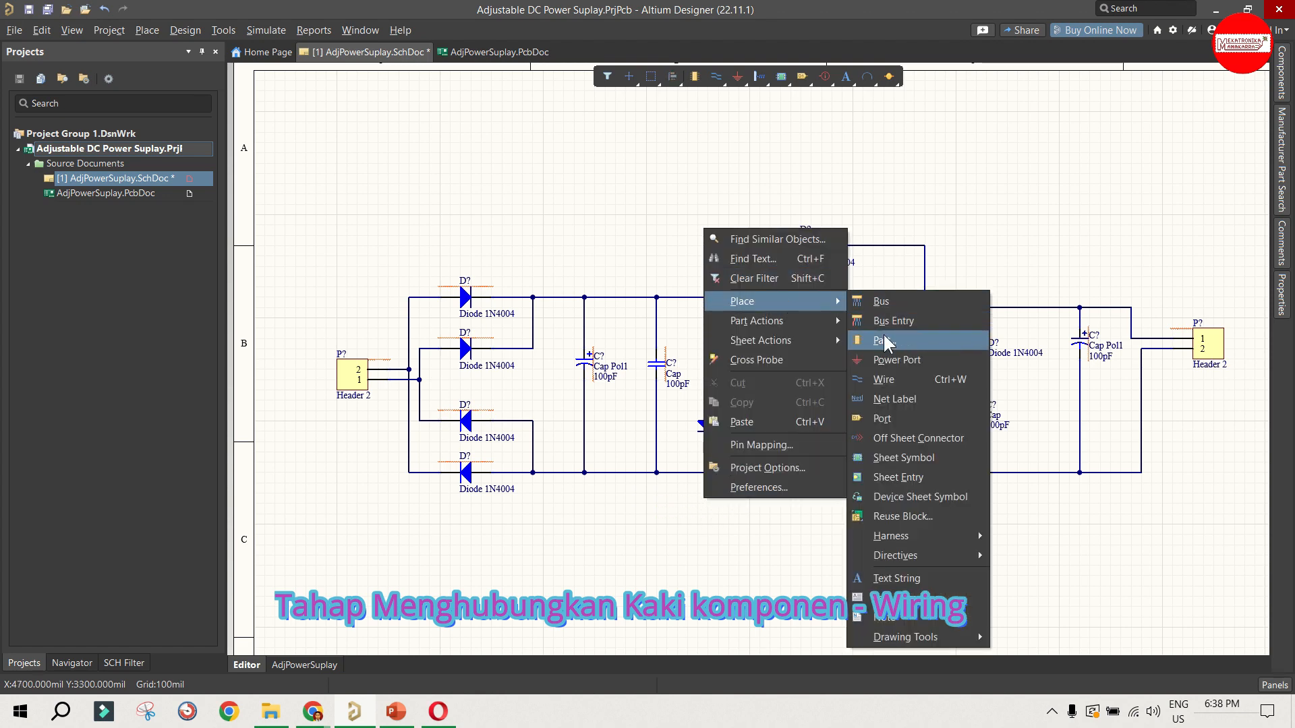
pyautogui.click(901, 359)
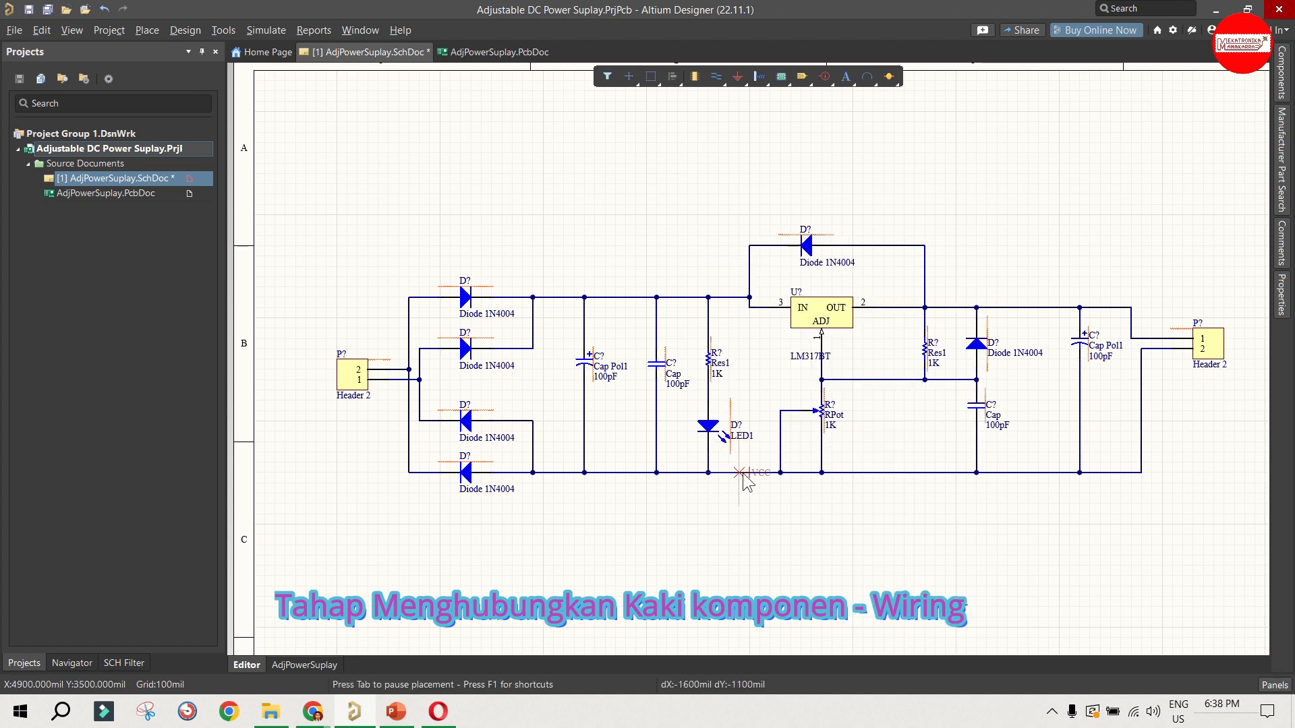
pyautogui.click(712, 516)
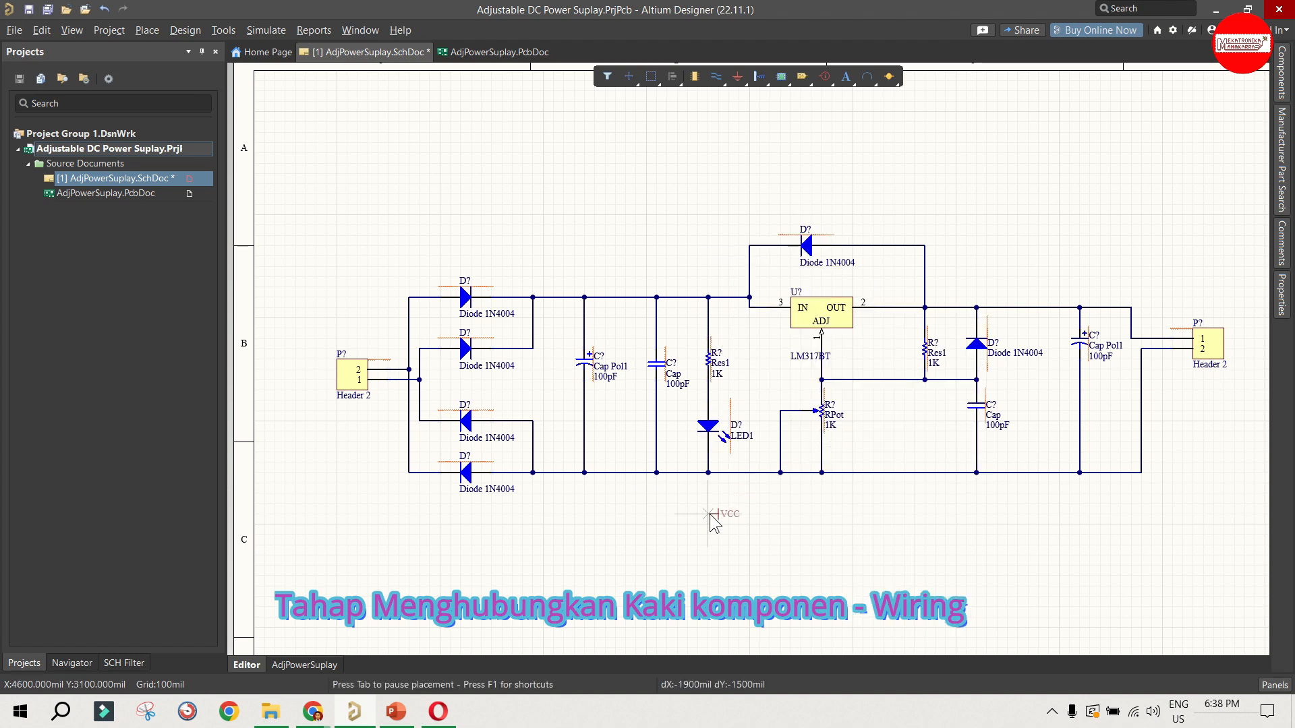
pyautogui.rightClick(740, 526)
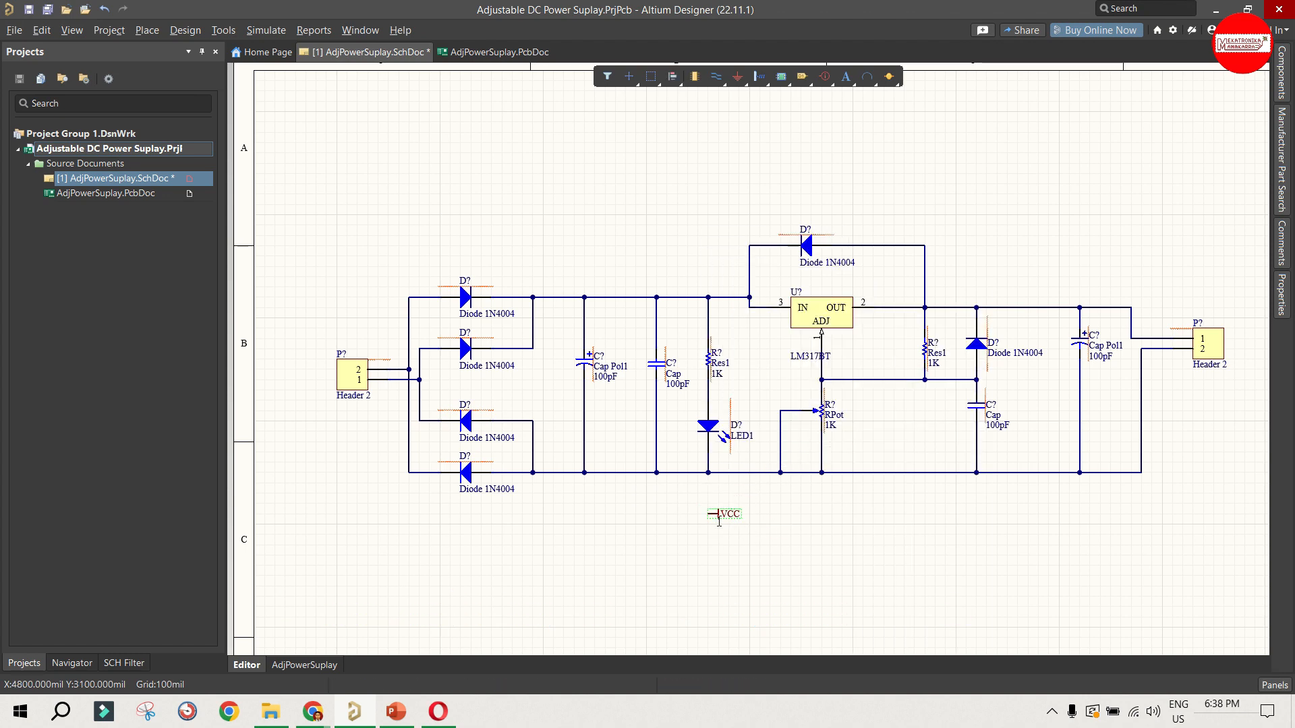
pyautogui.doubleClick(717, 518)
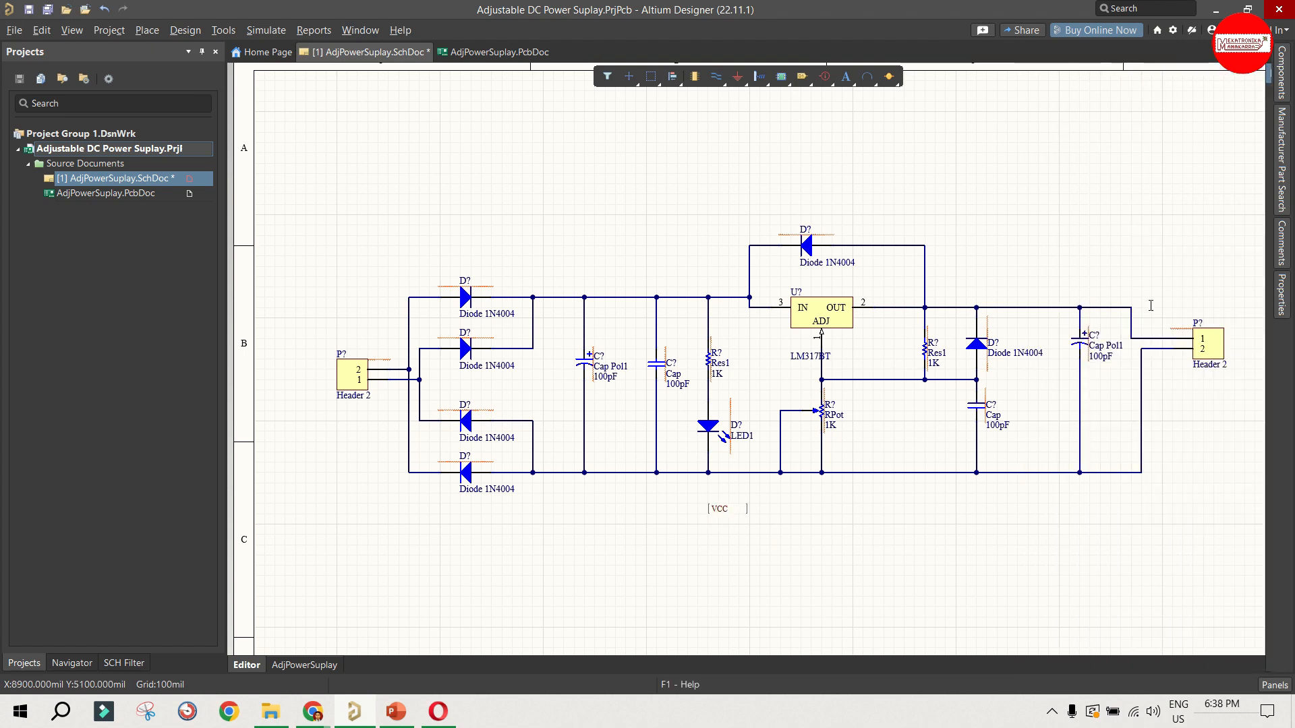
# Step: Place a GND power port below the RPot wiper's junction on the bottom rail, and delete the stray VCC port
pyautogui.click(737, 82)
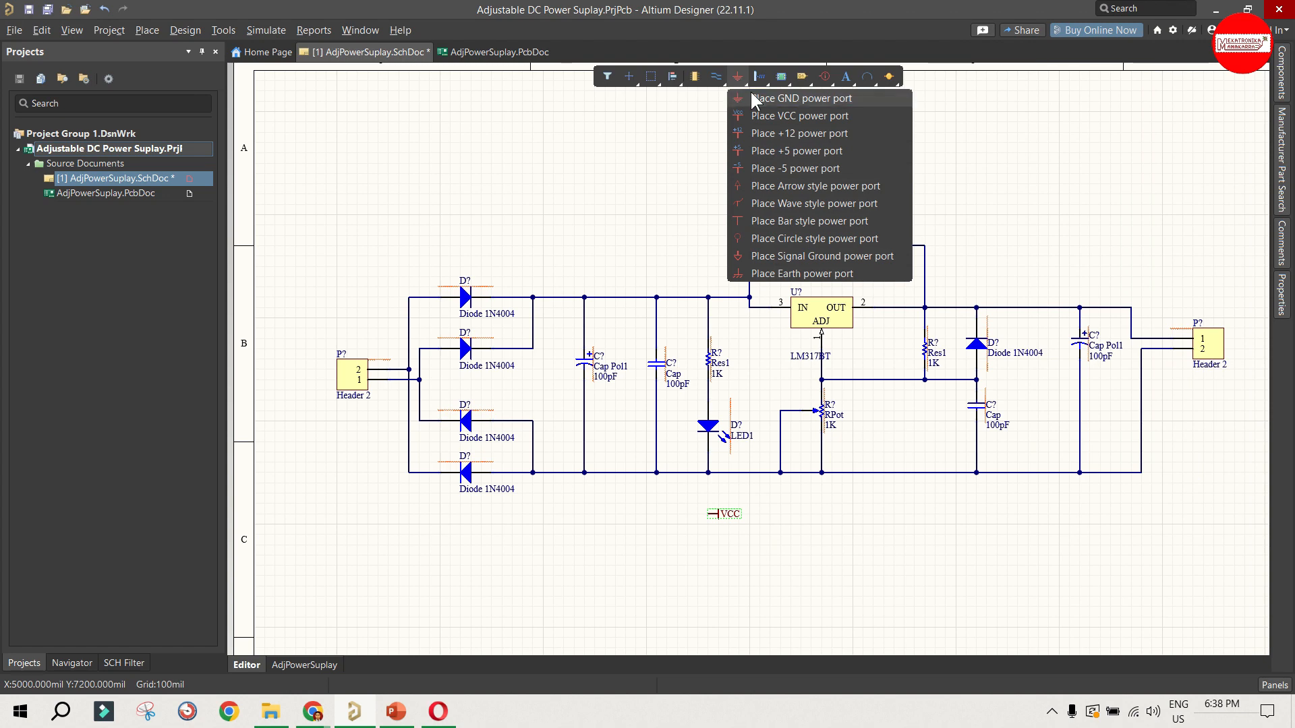
pyautogui.click(751, 98)
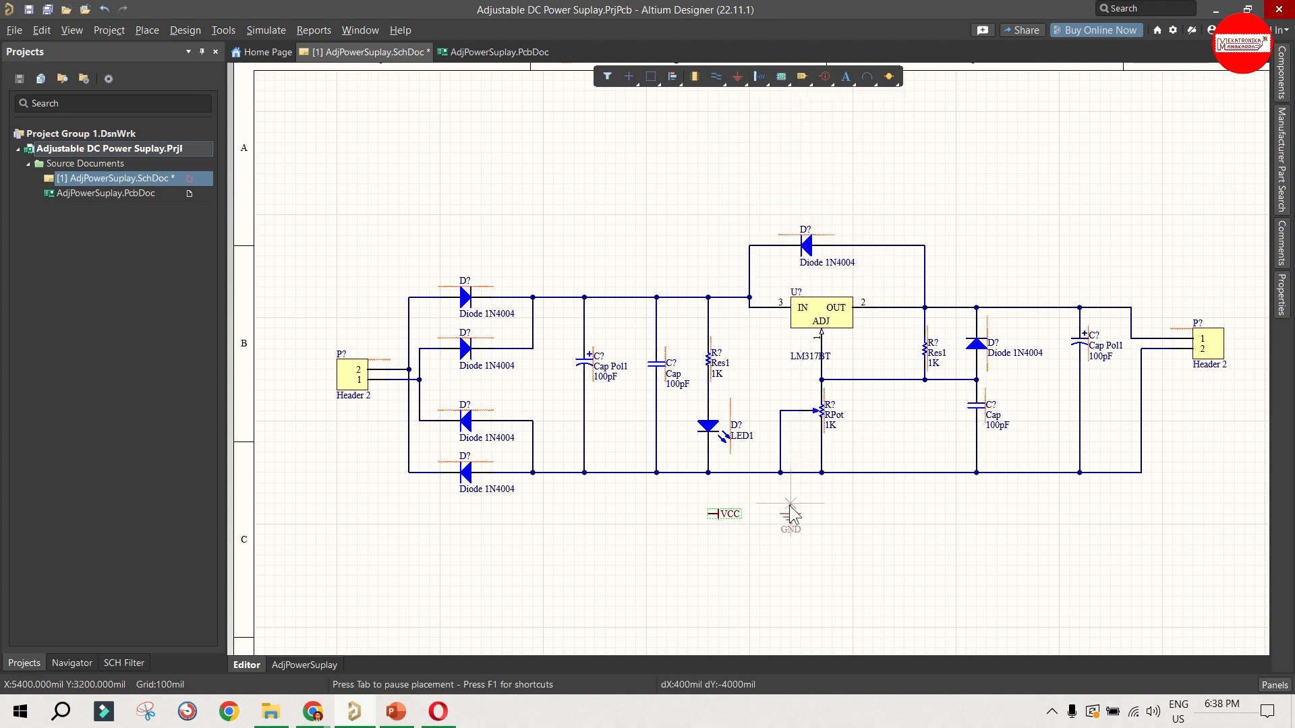
pyautogui.click(783, 500)
pyautogui.press('Escape')
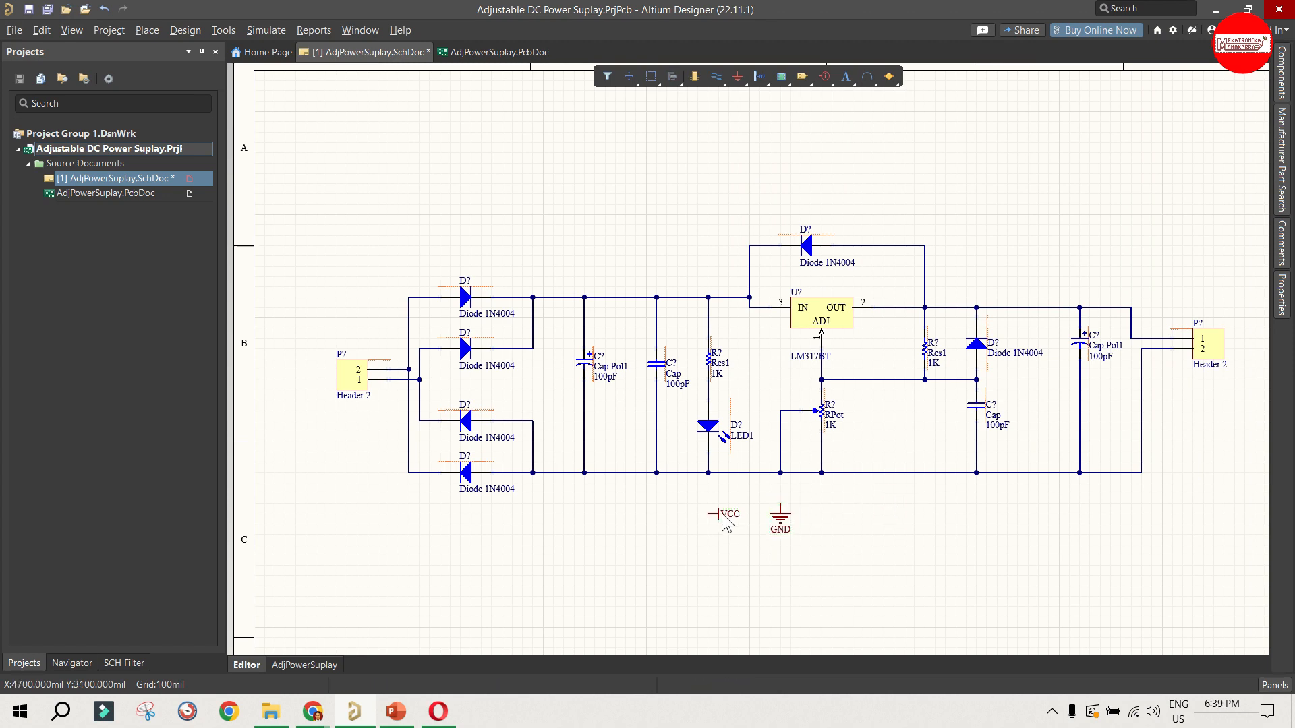
pyautogui.press('Delete')
# Step: Wire the GND power port up to the bottom rail at the RPot wiper's junction
pyautogui.click(716, 76)
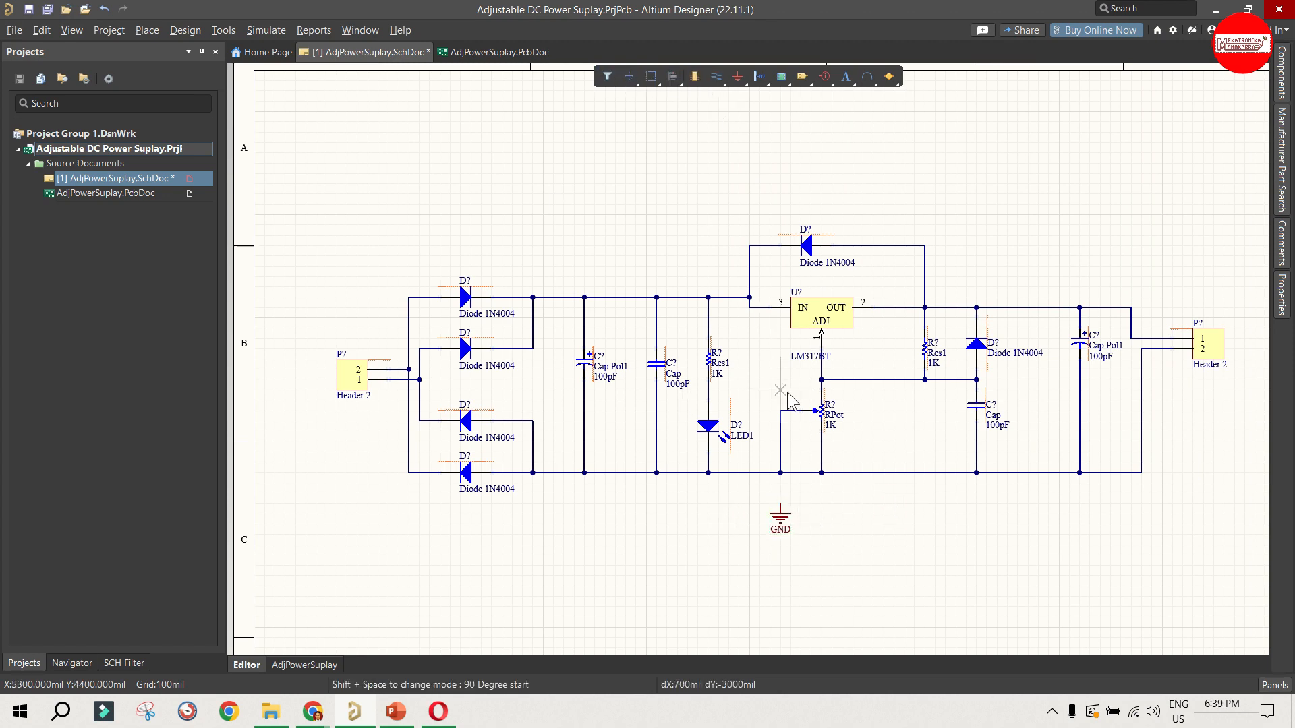
pyautogui.click(781, 503)
pyautogui.click(780, 472)
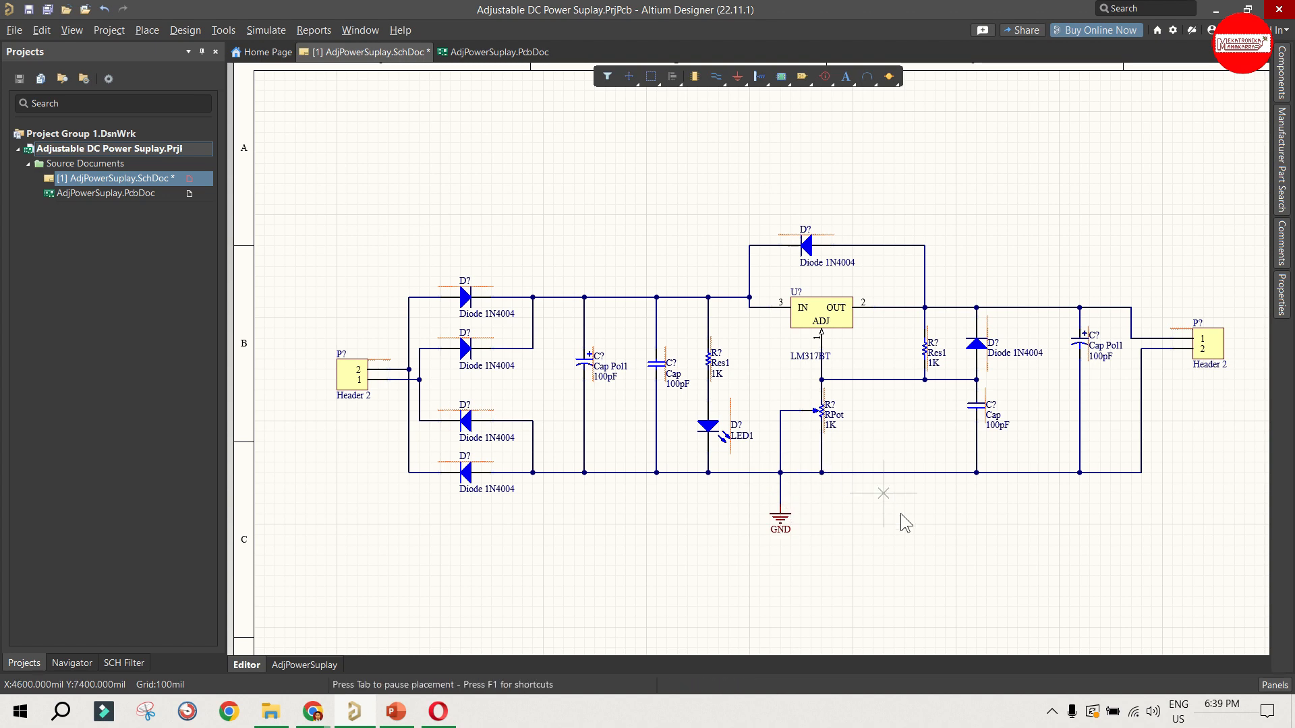
pyautogui.press('Escape')
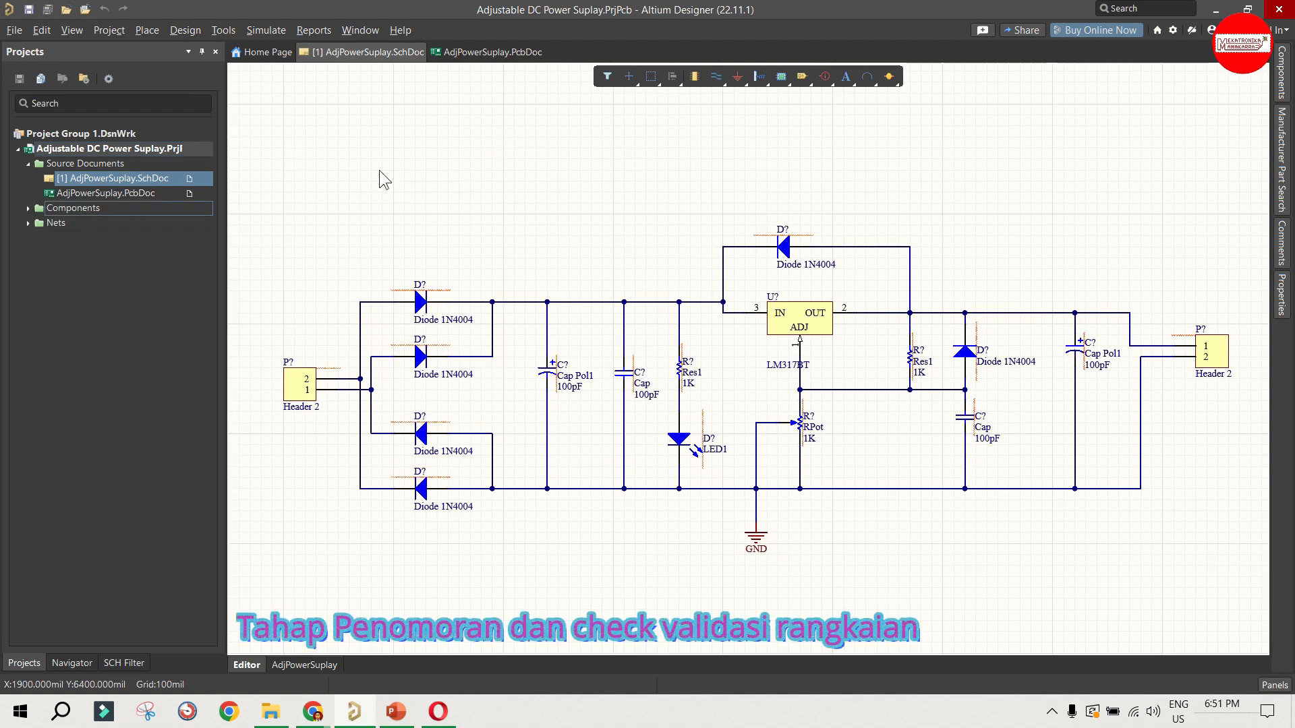
# Step: Open the Annotate Schematics configuration for numbering the component designators
pyautogui.click(224, 31)
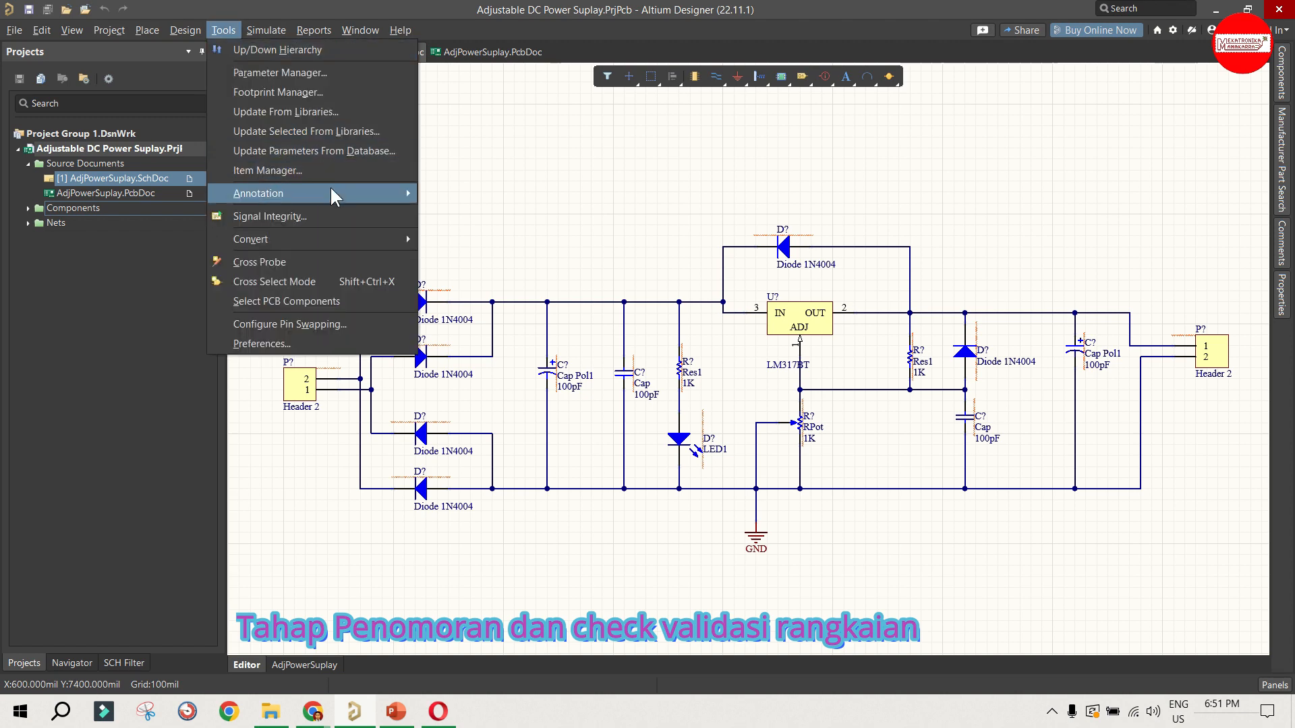
pyautogui.moveTo(331, 191)
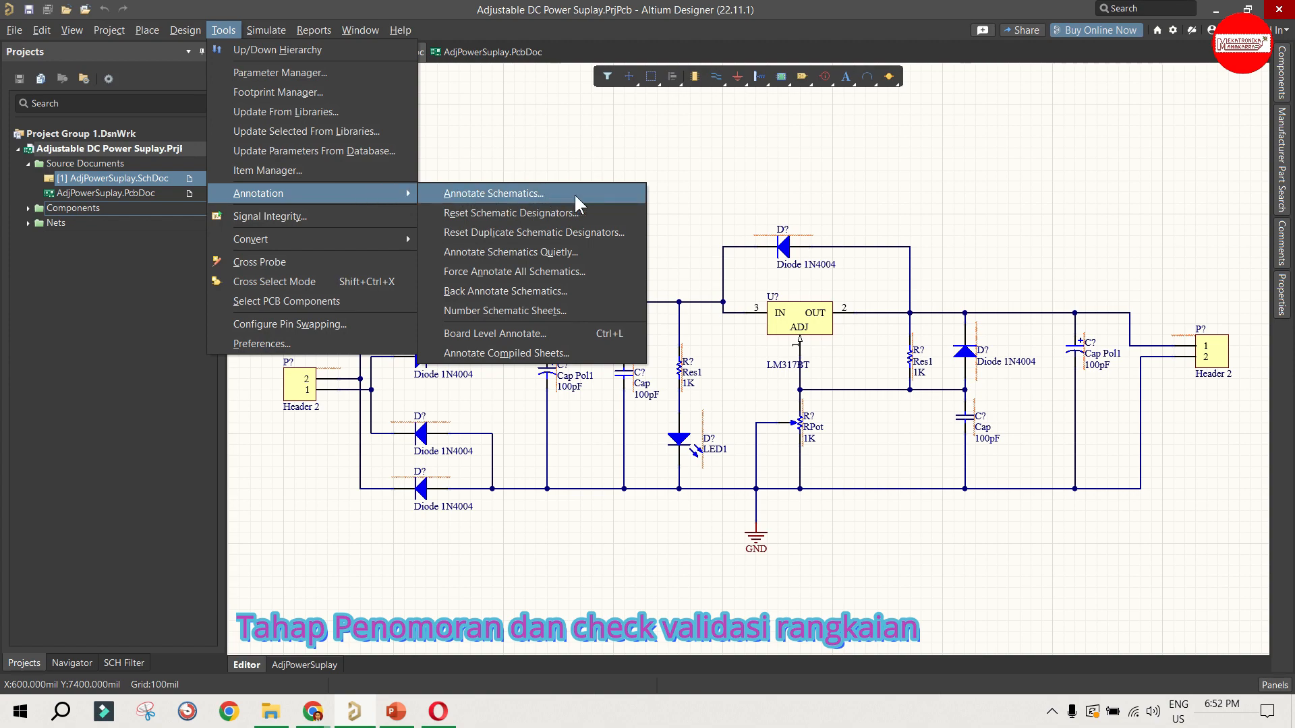
pyautogui.click(494, 194)
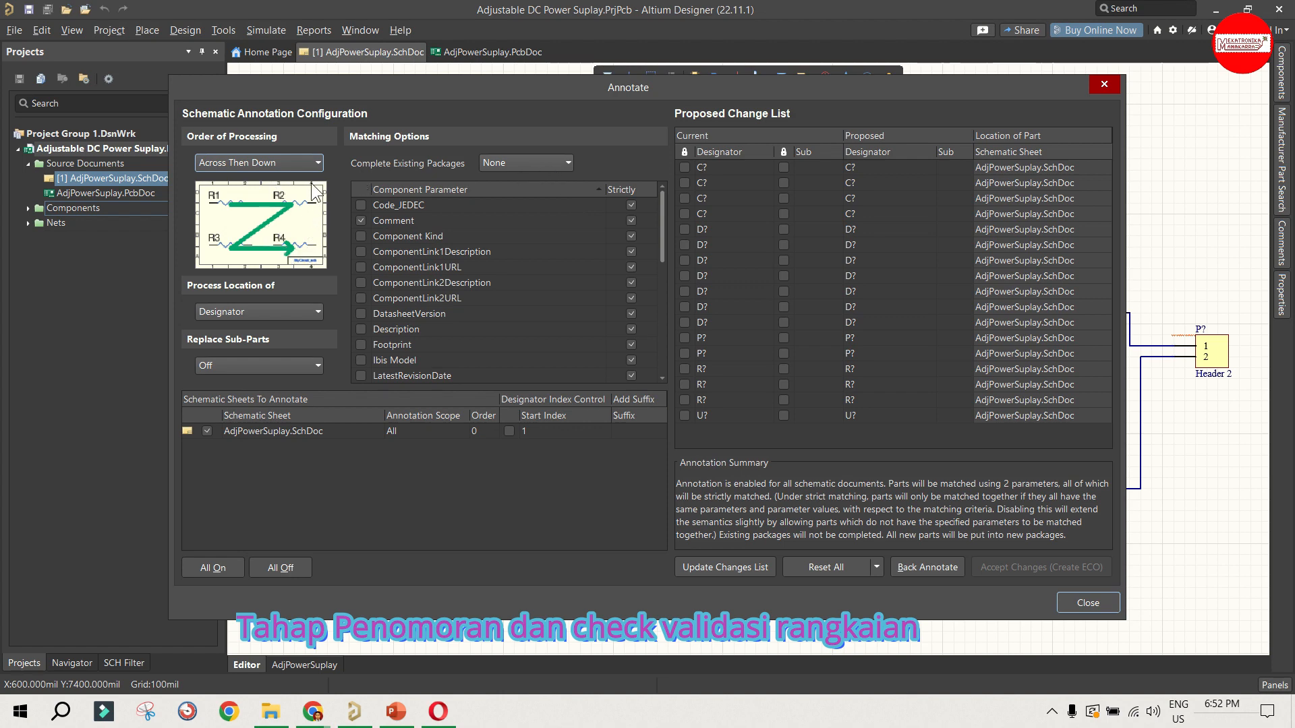
# Step: Set the annotation order of processing to Down Then Across, keeping Designator as the process location
pyautogui.moveTo(407, 96); pyautogui.dragTo(437, 99)
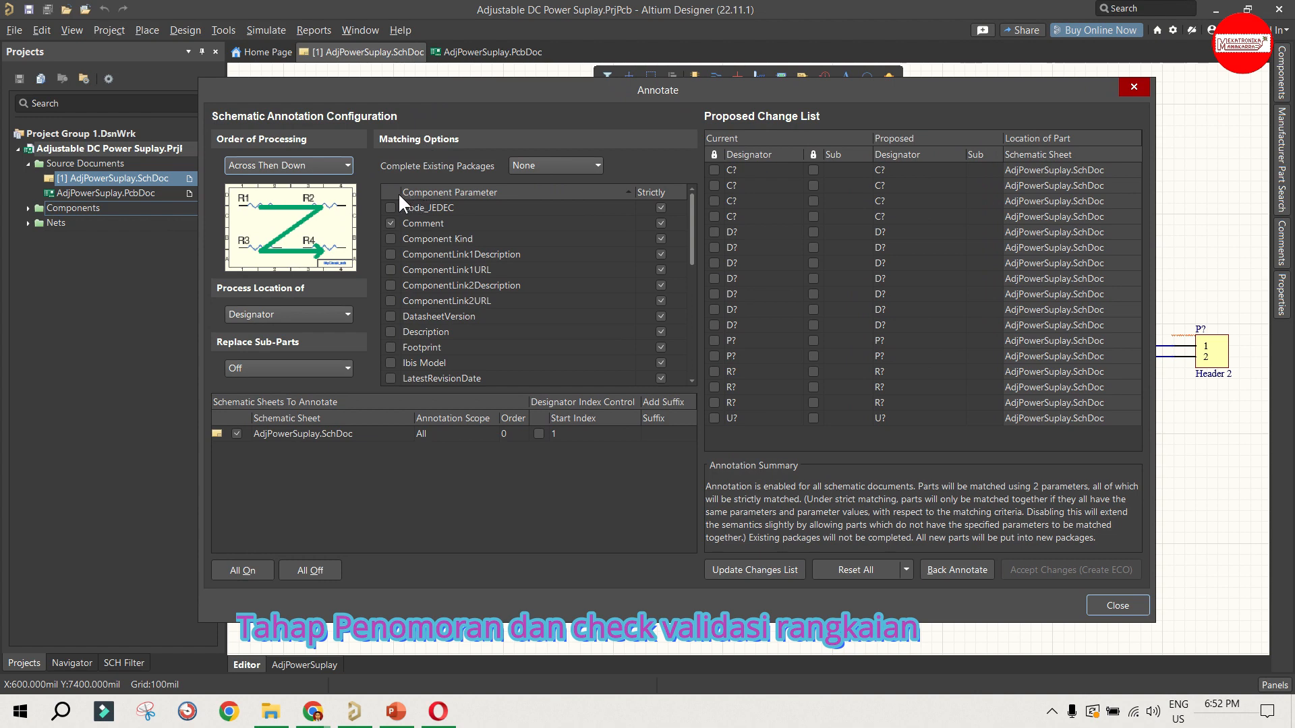
pyautogui.click(266, 164)
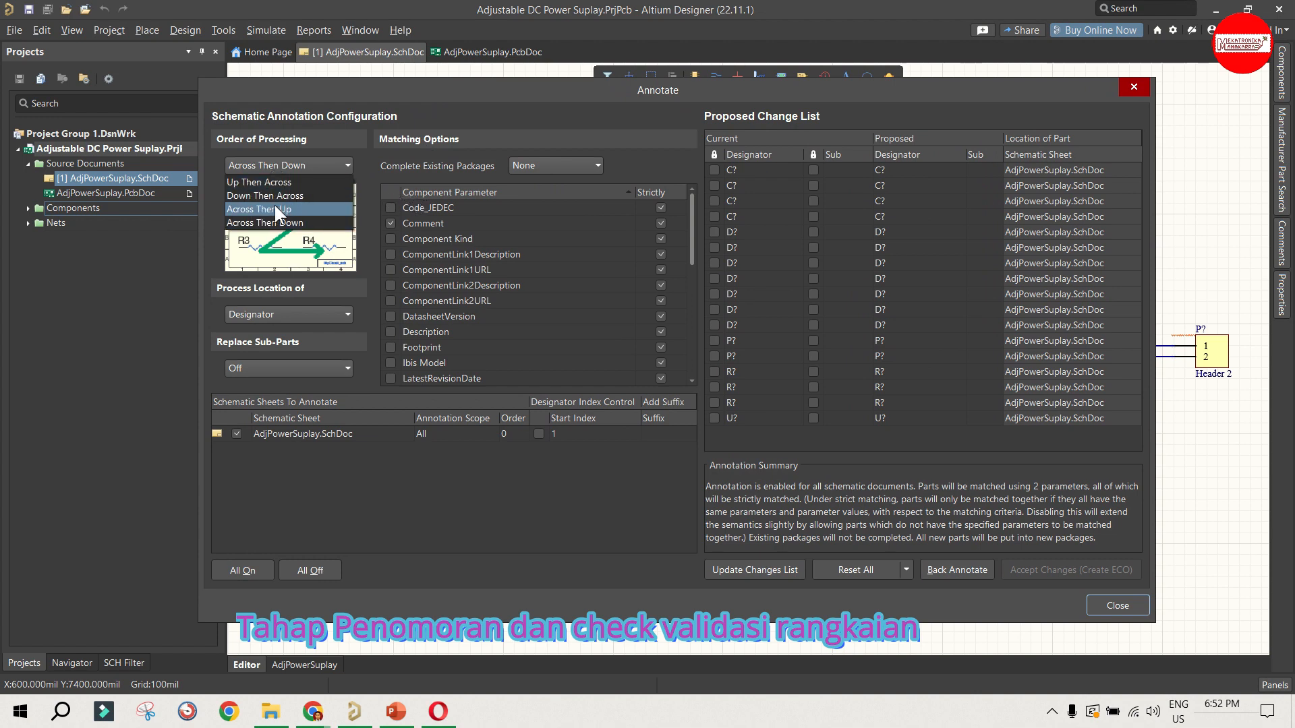
pyautogui.click(273, 208)
pyautogui.click(278, 165)
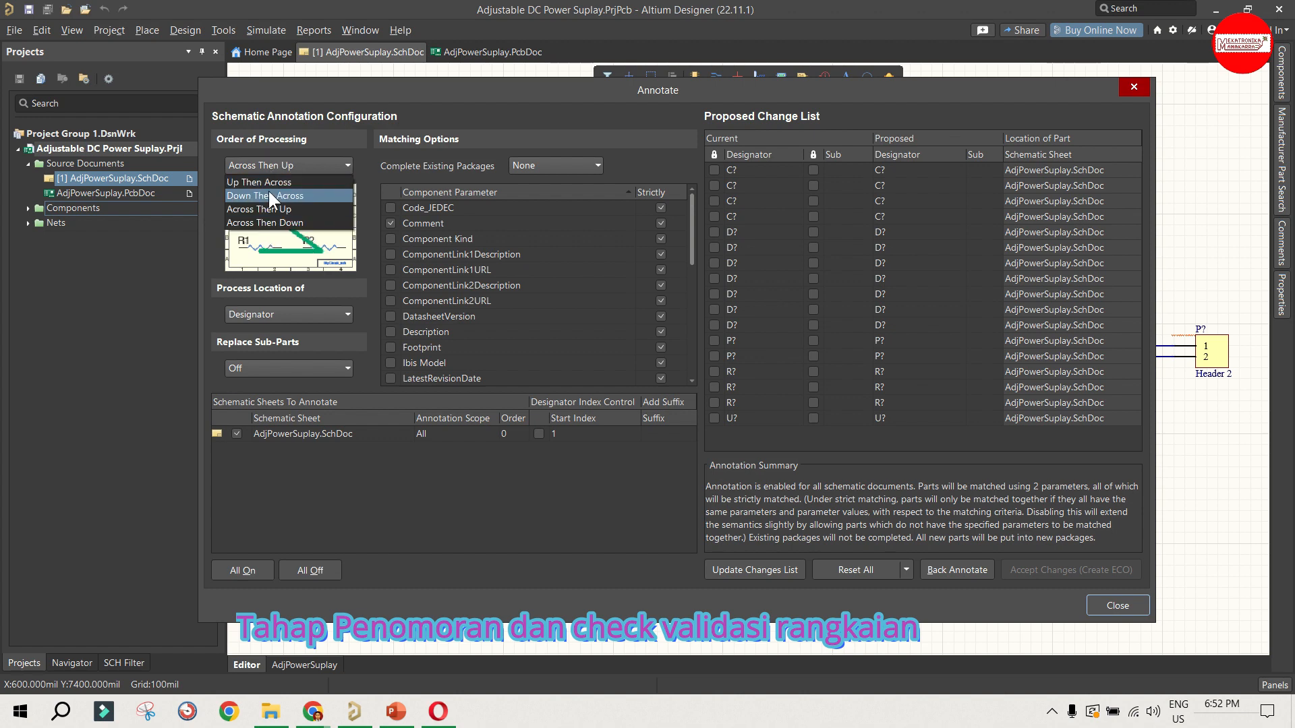
pyautogui.click(271, 197)
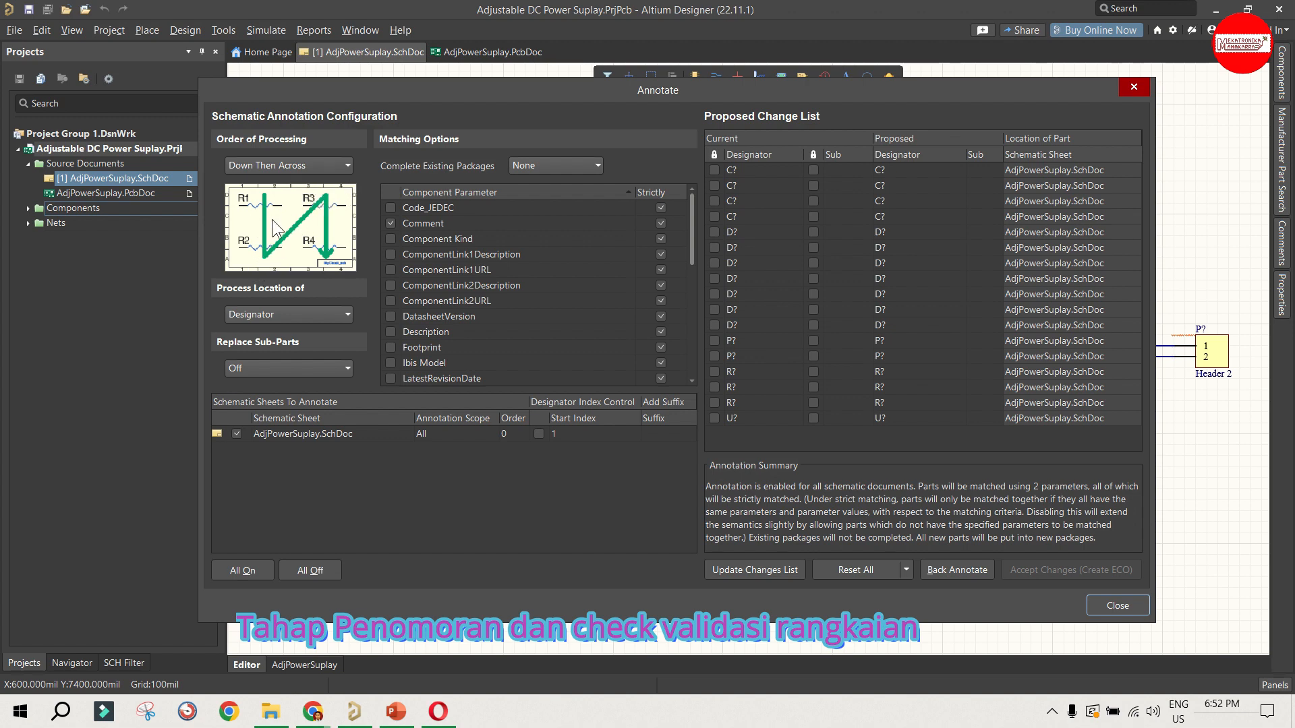
pyautogui.click(278, 314)
pyautogui.click(278, 331)
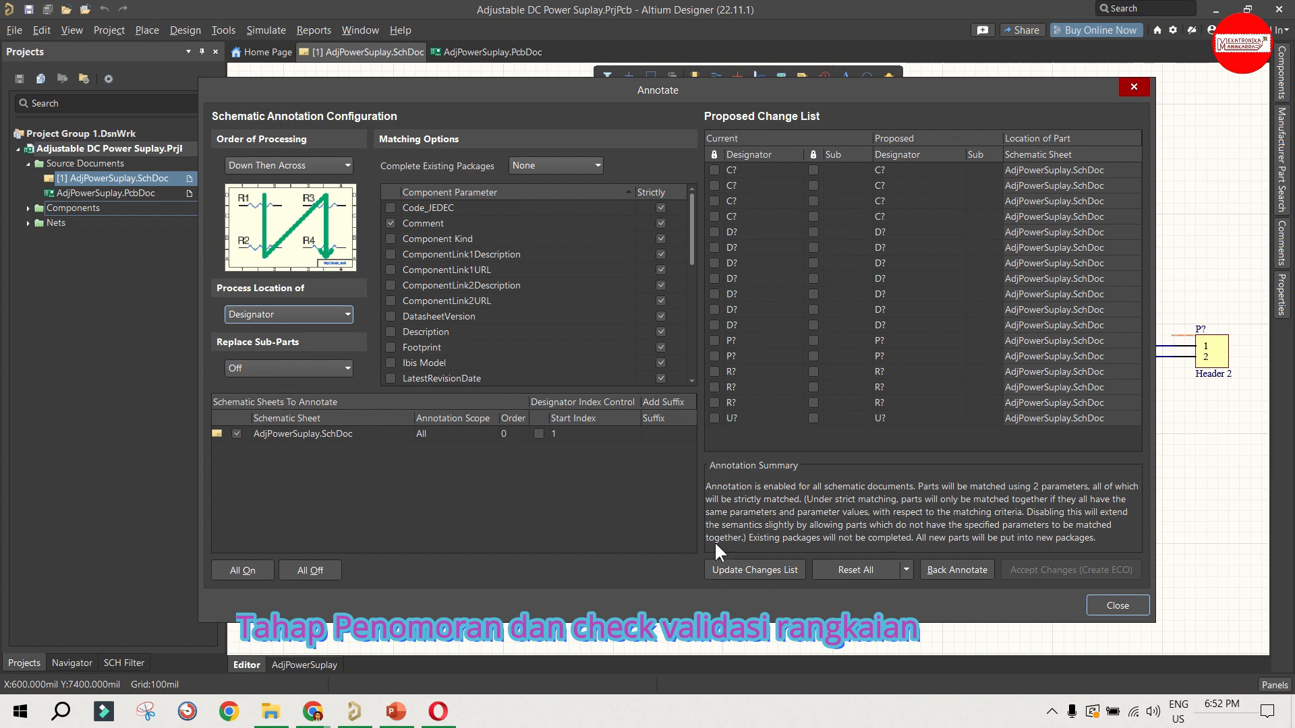
# Step: Update the proposed designator change list and create an engineering change order from it
pyautogui.click(748, 570)
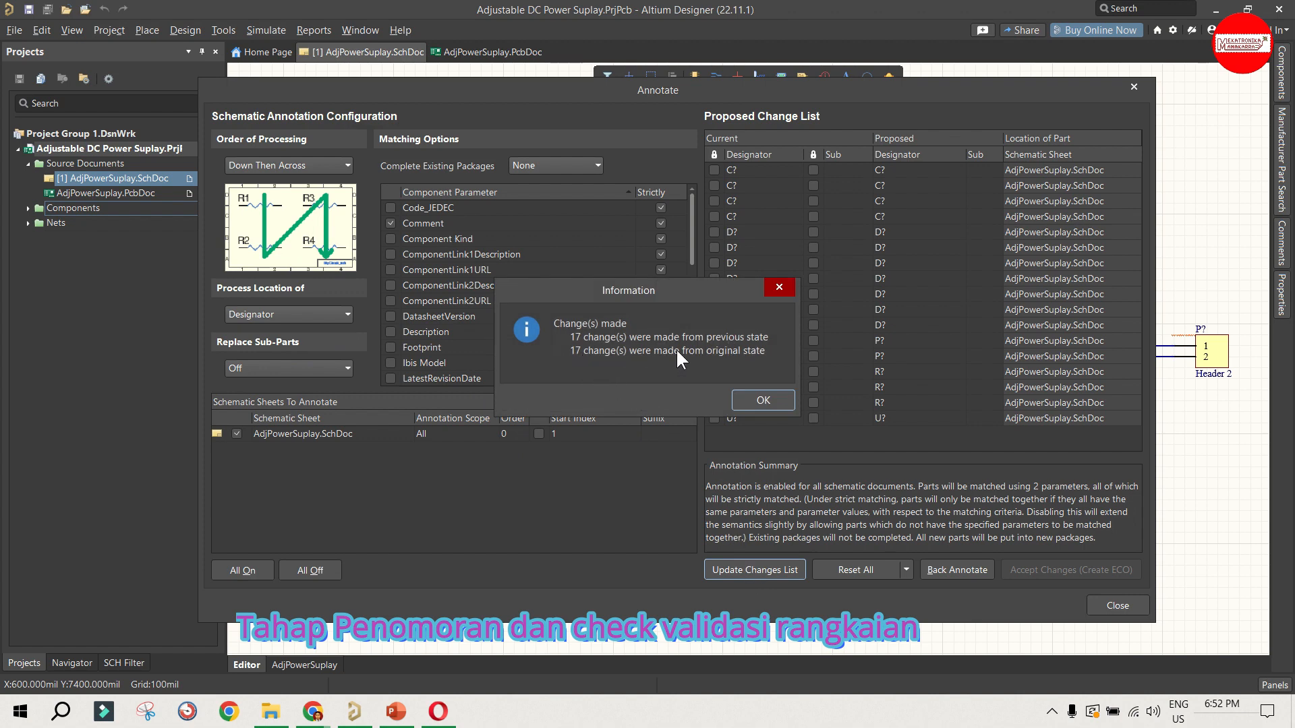
pyautogui.click(770, 392)
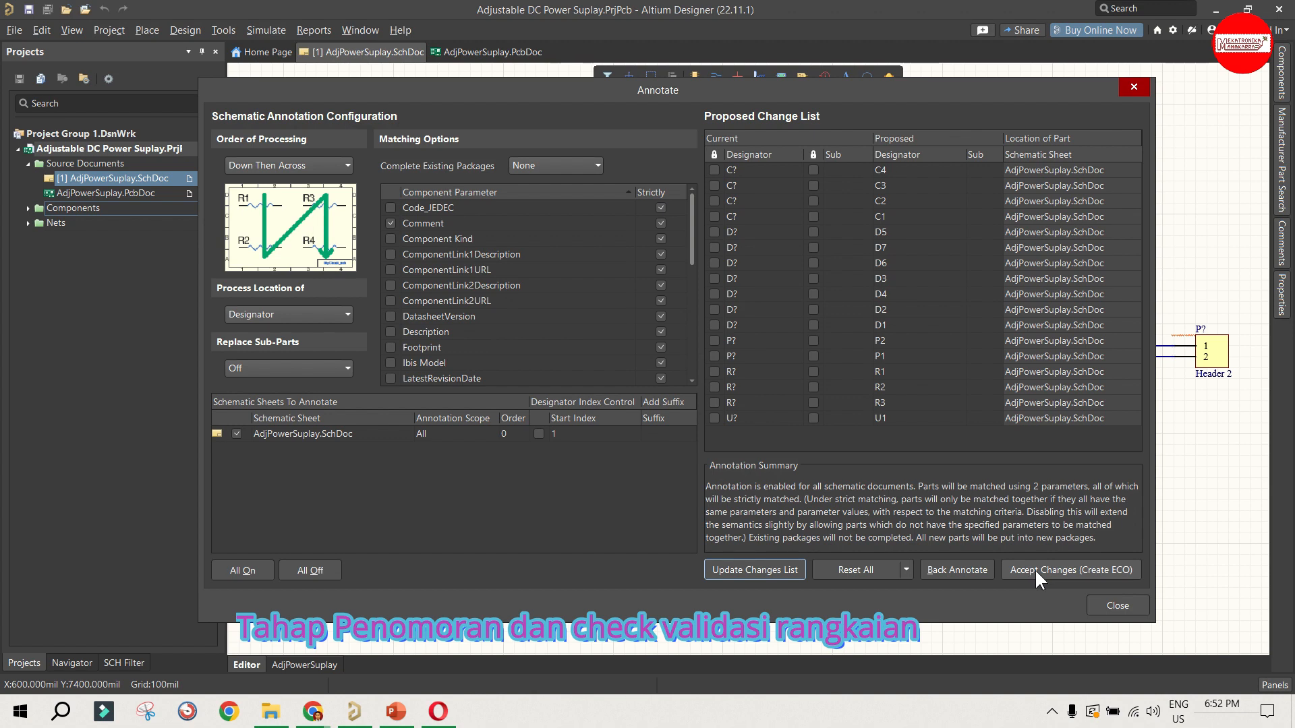
pyautogui.click(1057, 569)
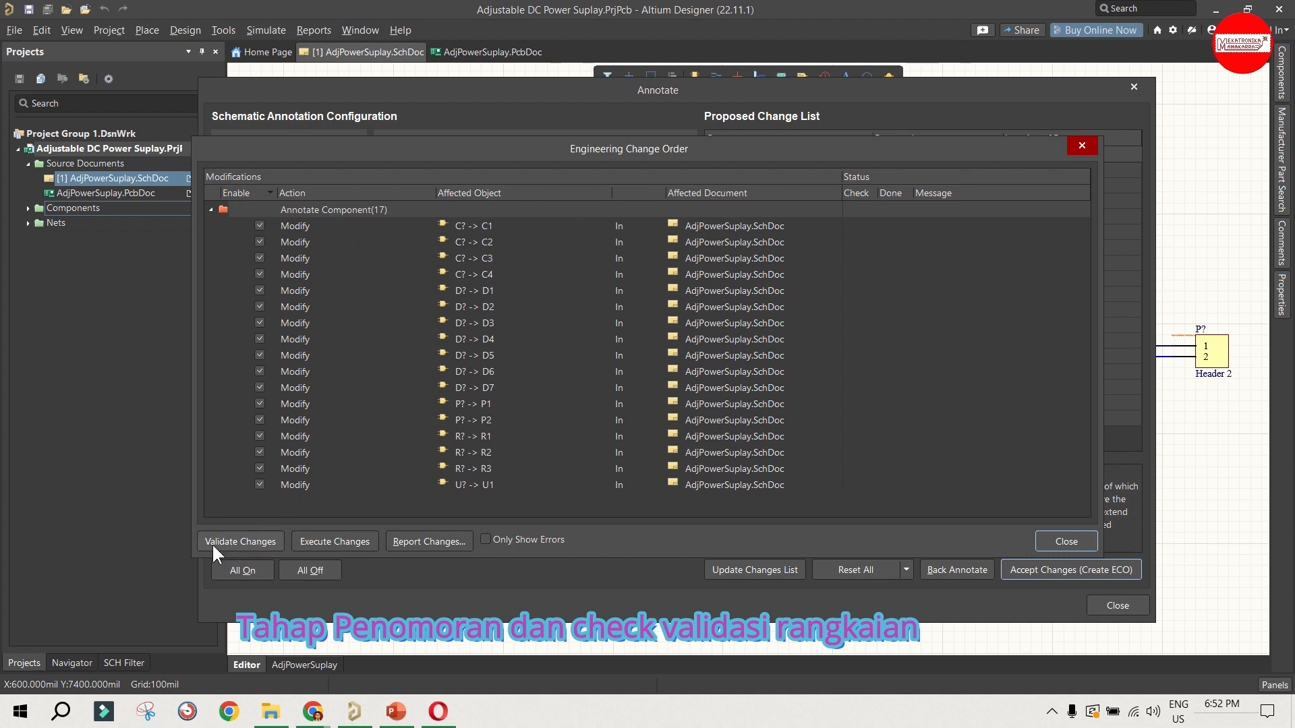
# Step: Validate and execute the designator annotation changes, close the annotation dialogs, and save the schematic
pyautogui.click(261, 543)
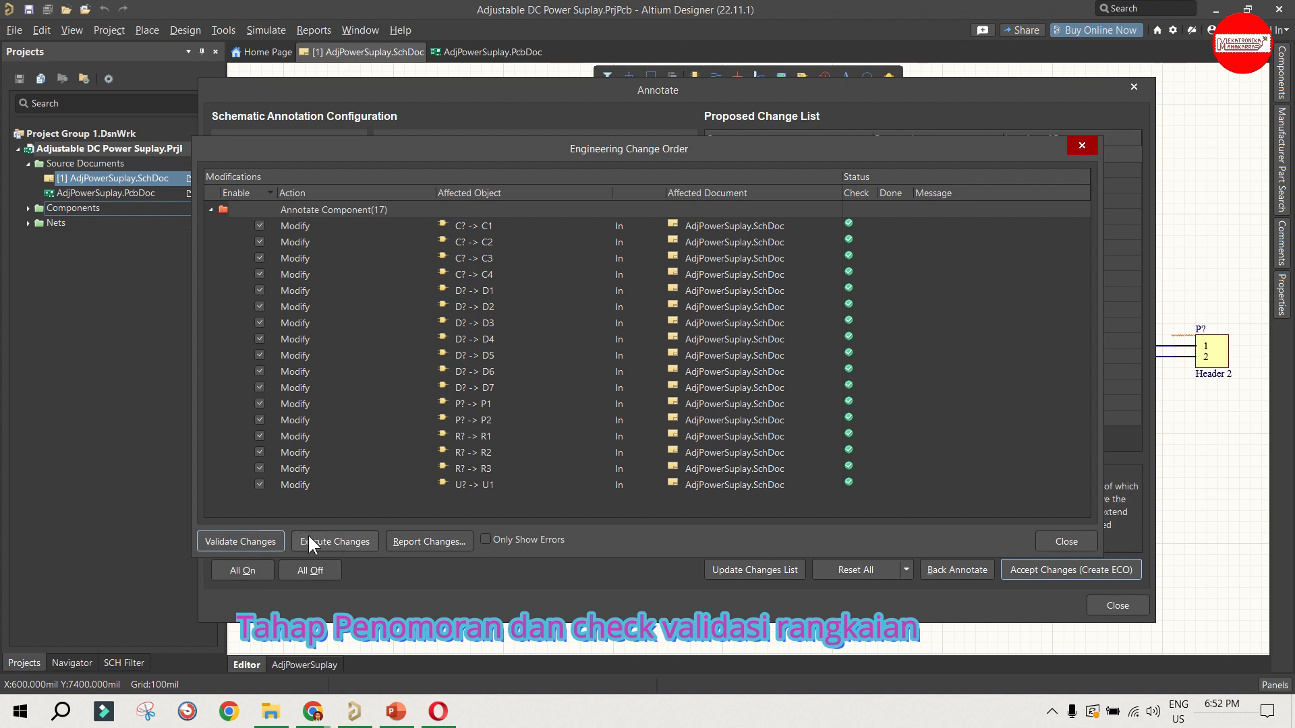
pyautogui.click(331, 543)
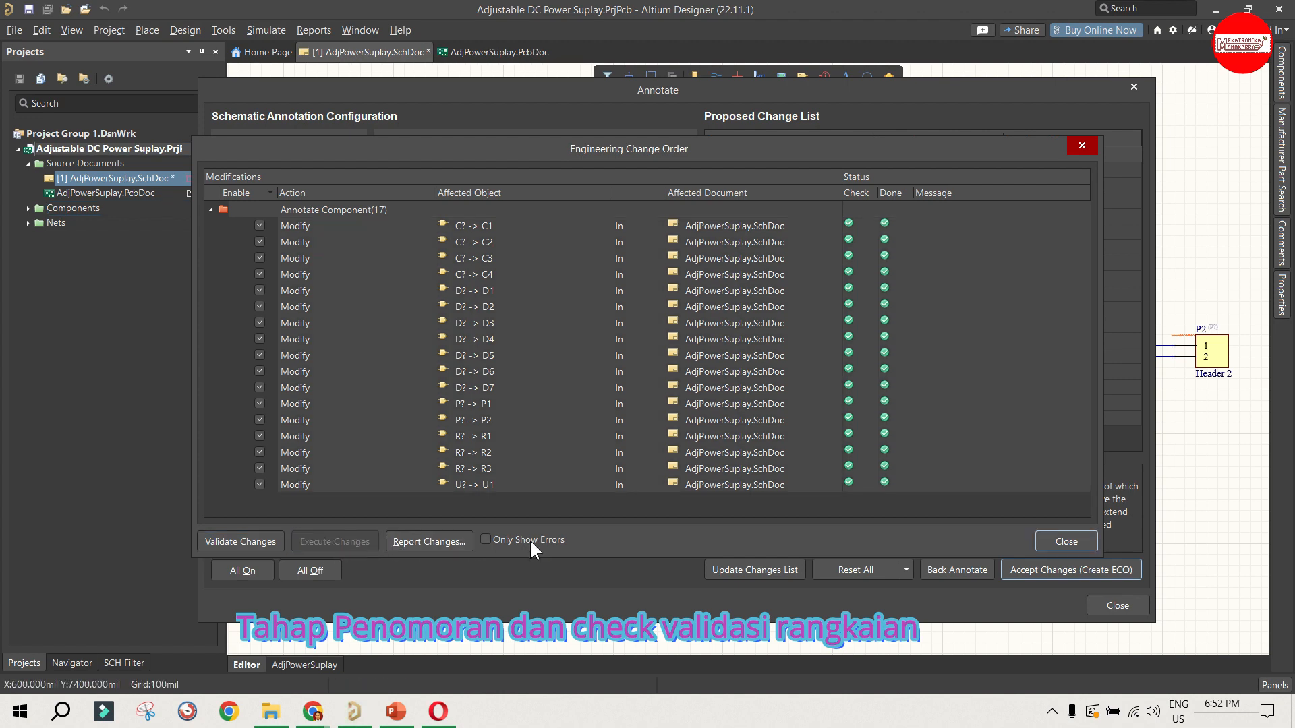
pyautogui.click(1049, 539)
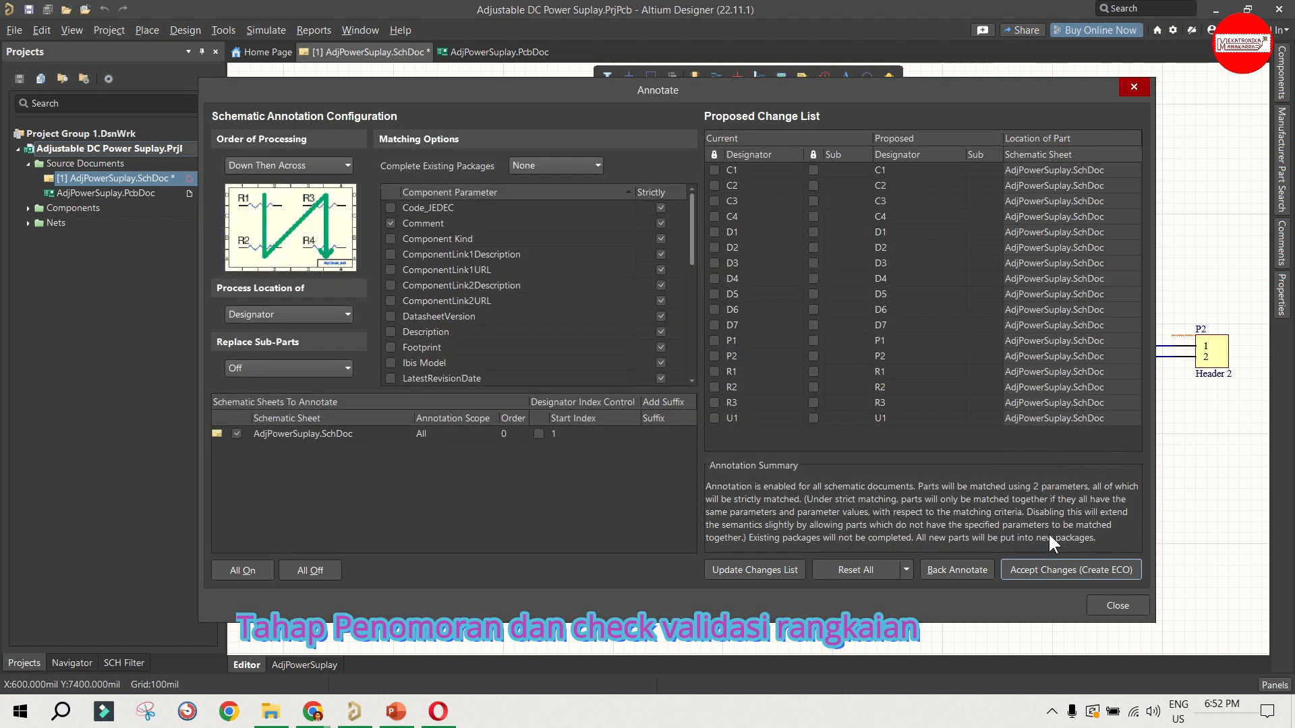
pyautogui.click(1119, 605)
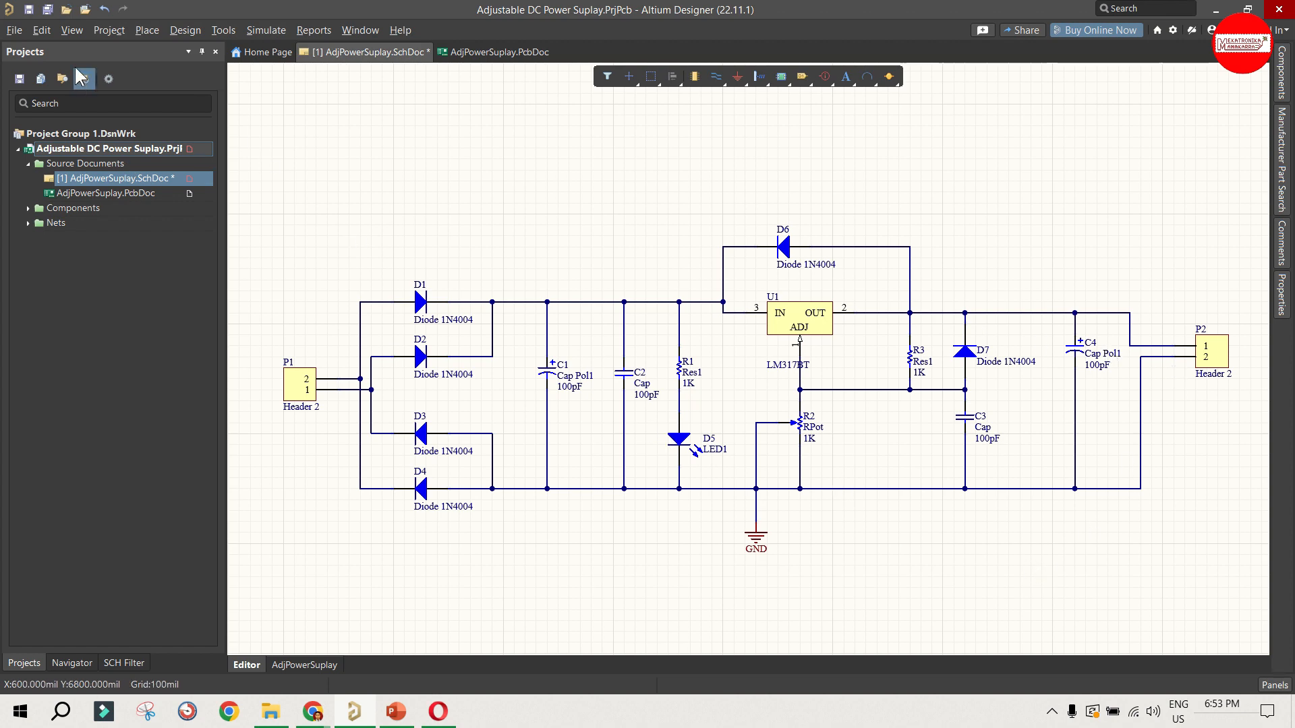
pyautogui.click(30, 10)
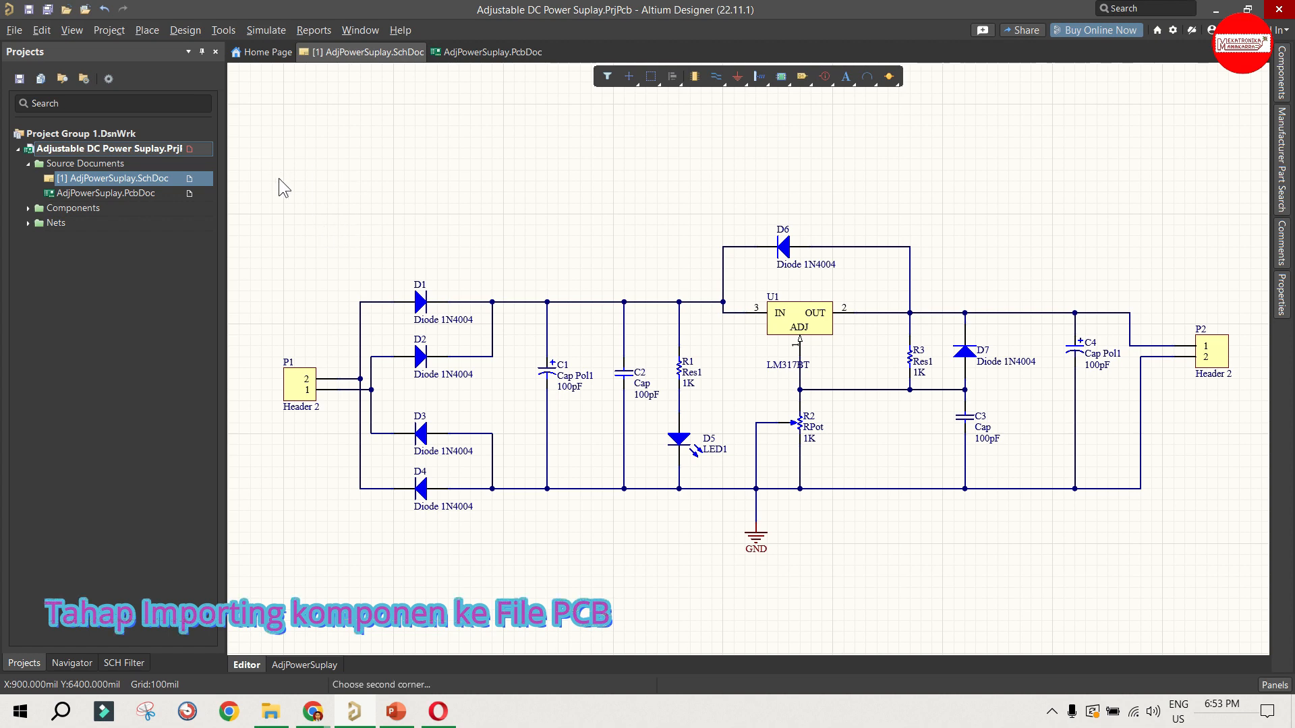
# Step: View the board in AdjPowerSuplay.PcbDoc and return to the AdjPowerSuplay.SchDoc schematic
pyautogui.moveTo(274, 167); pyautogui.dragTo(388, 208)
pyautogui.doubleClick(117, 194)
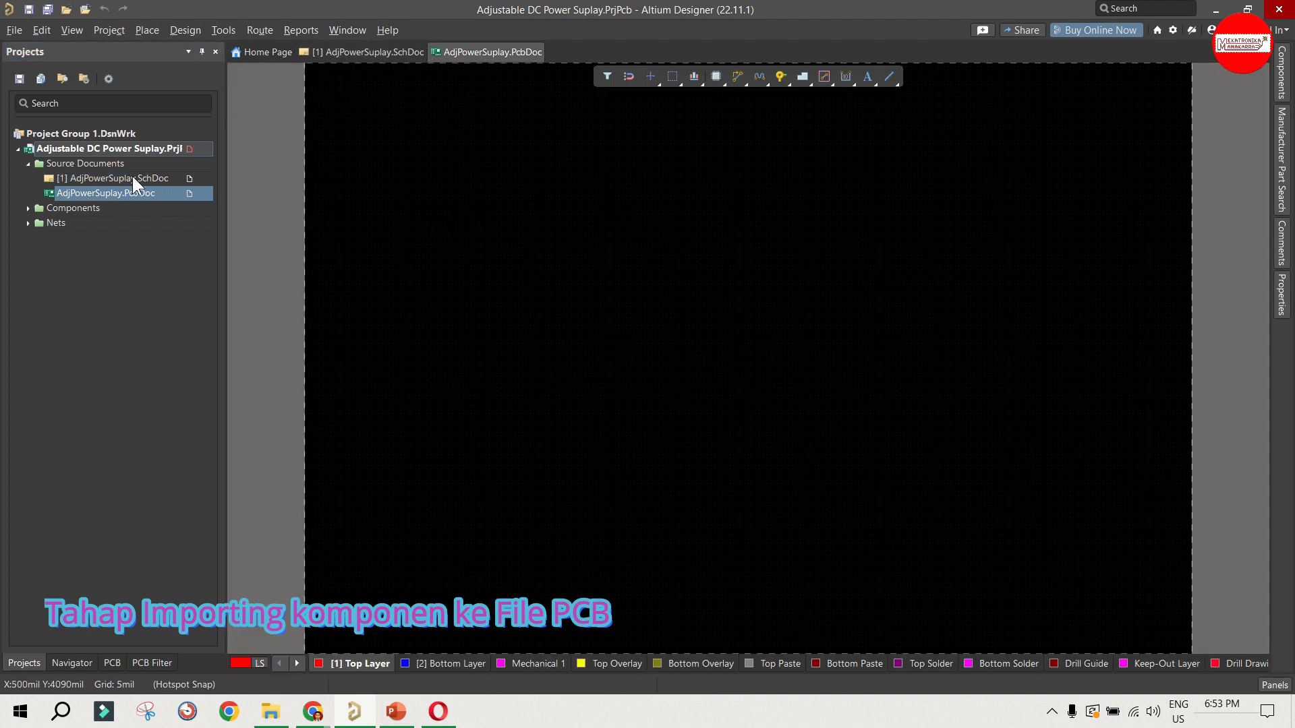
pyautogui.doubleClick(132, 177)
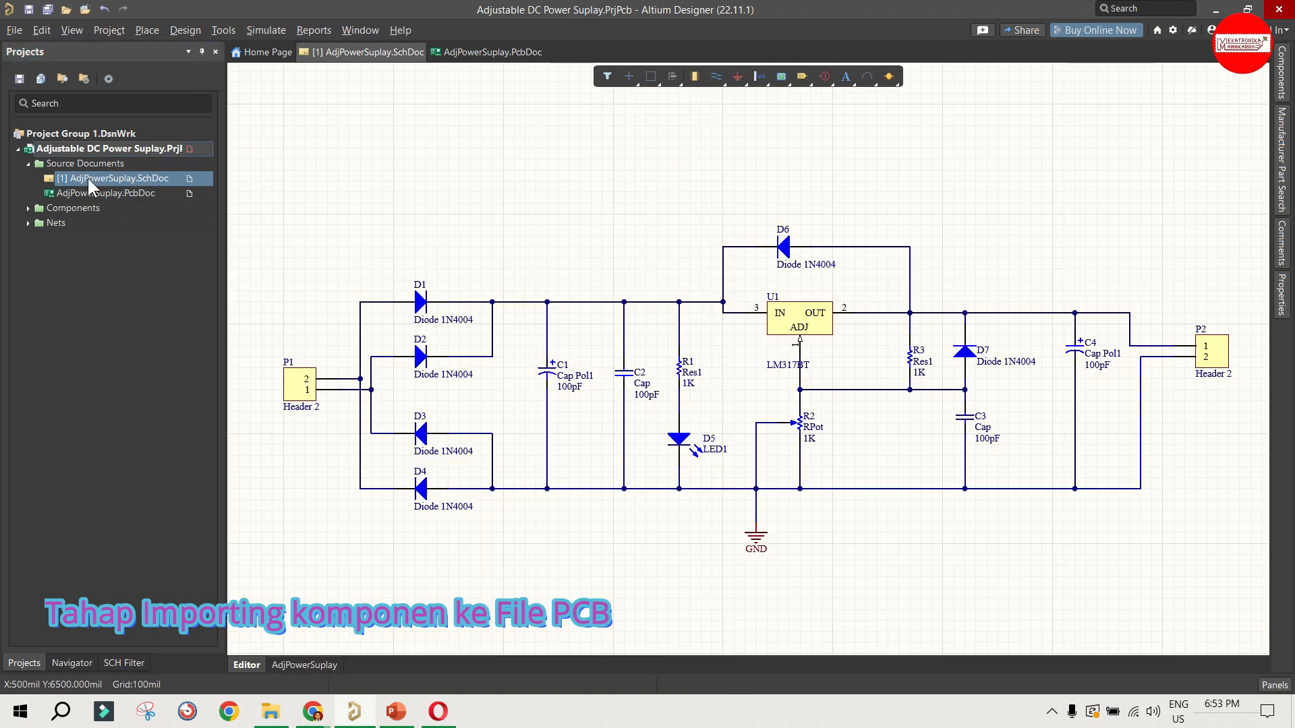
# Step: Update AdjPowerSuplay.PcbDoc from the schematic, validating and executing the engineering change order to import its components and nets
pyautogui.click(183, 30)
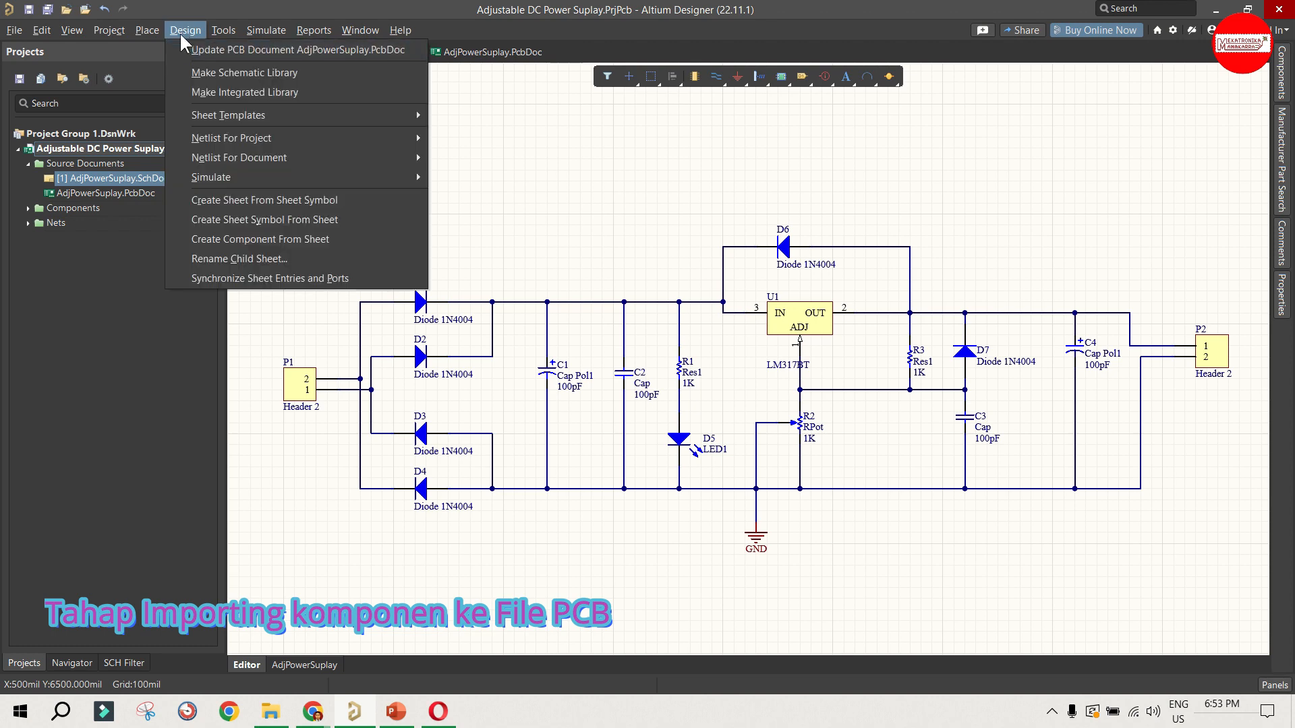
pyautogui.click(179, 27)
pyautogui.click(194, 31)
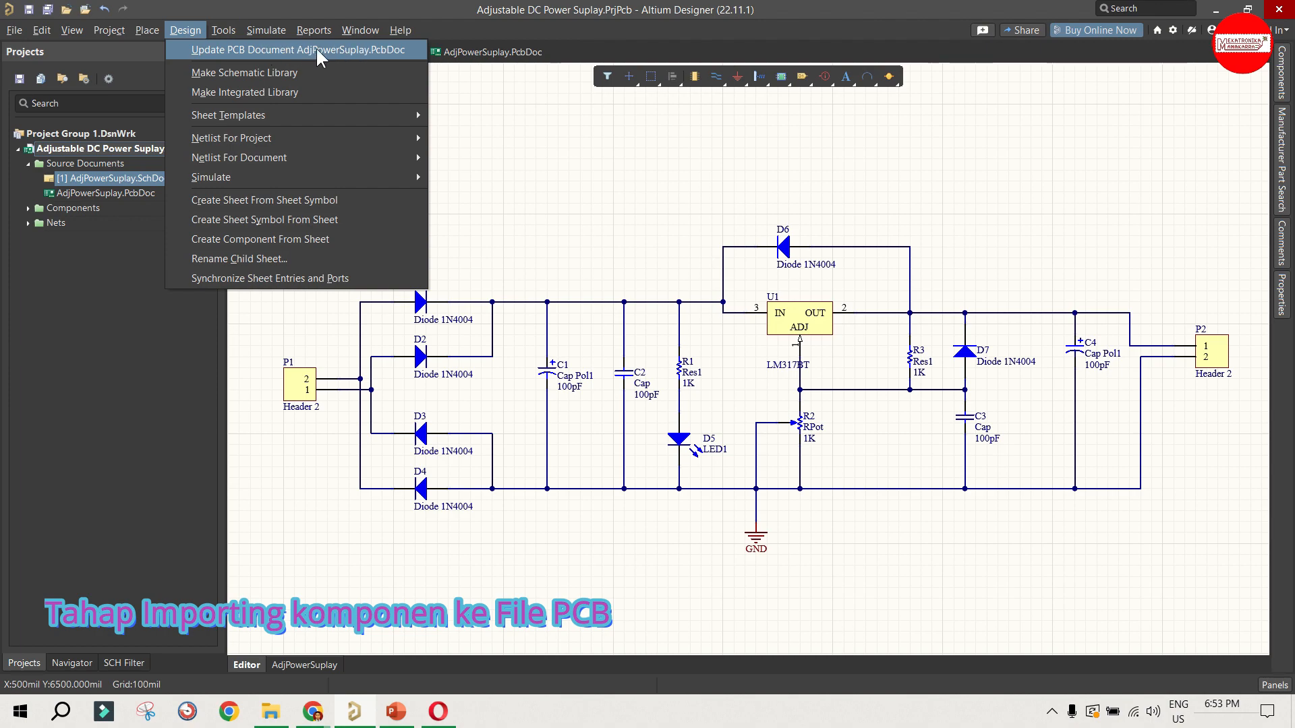
pyautogui.click(365, 52)
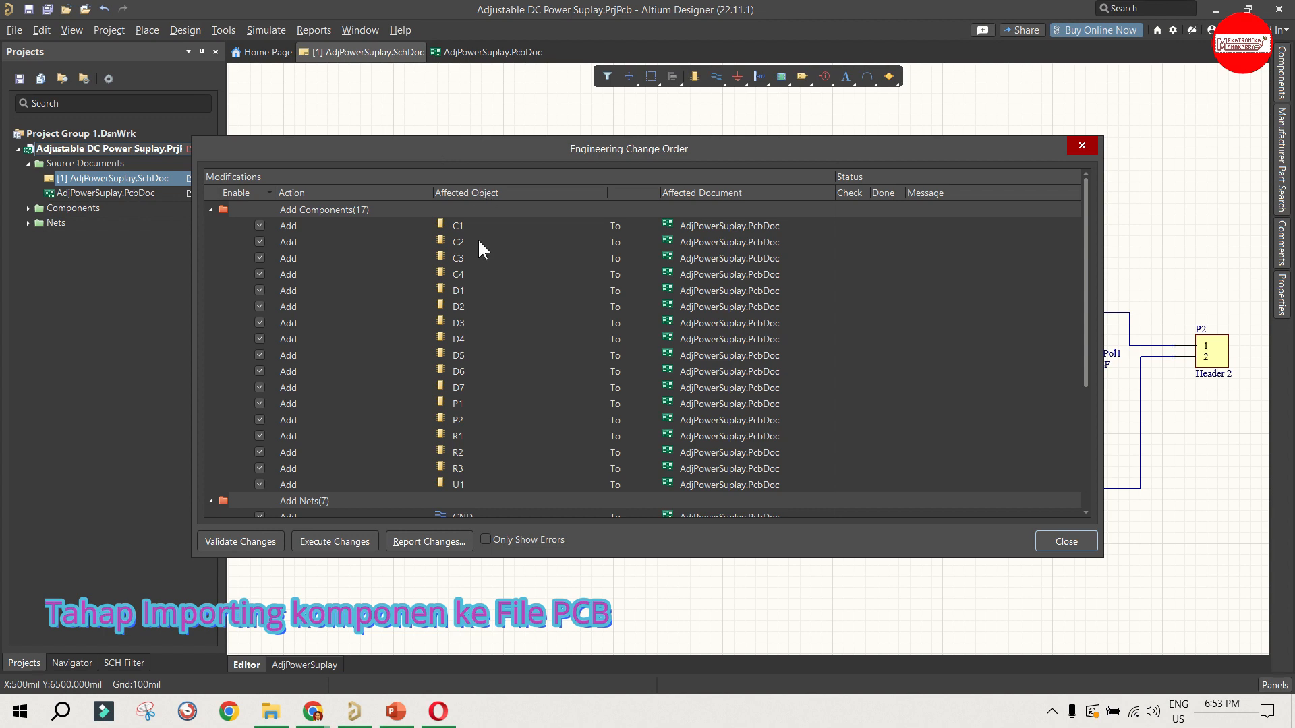
pyautogui.click(273, 545)
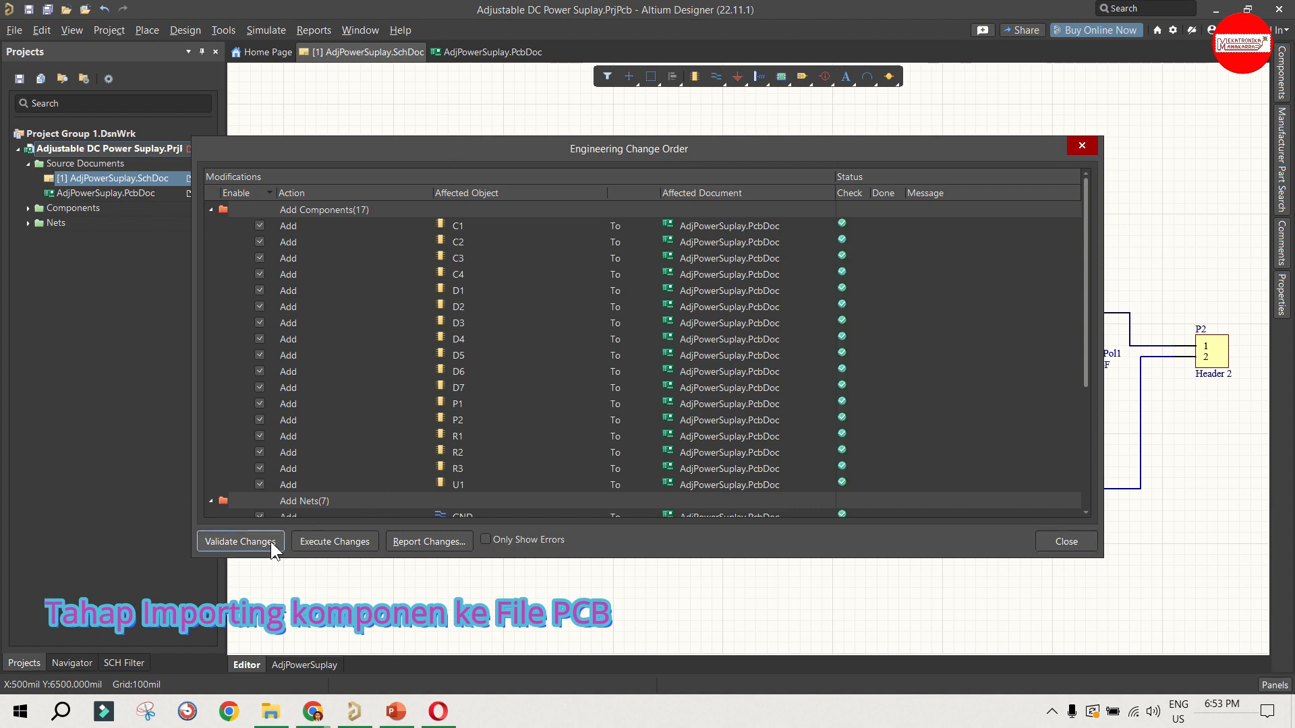
pyautogui.click(329, 546)
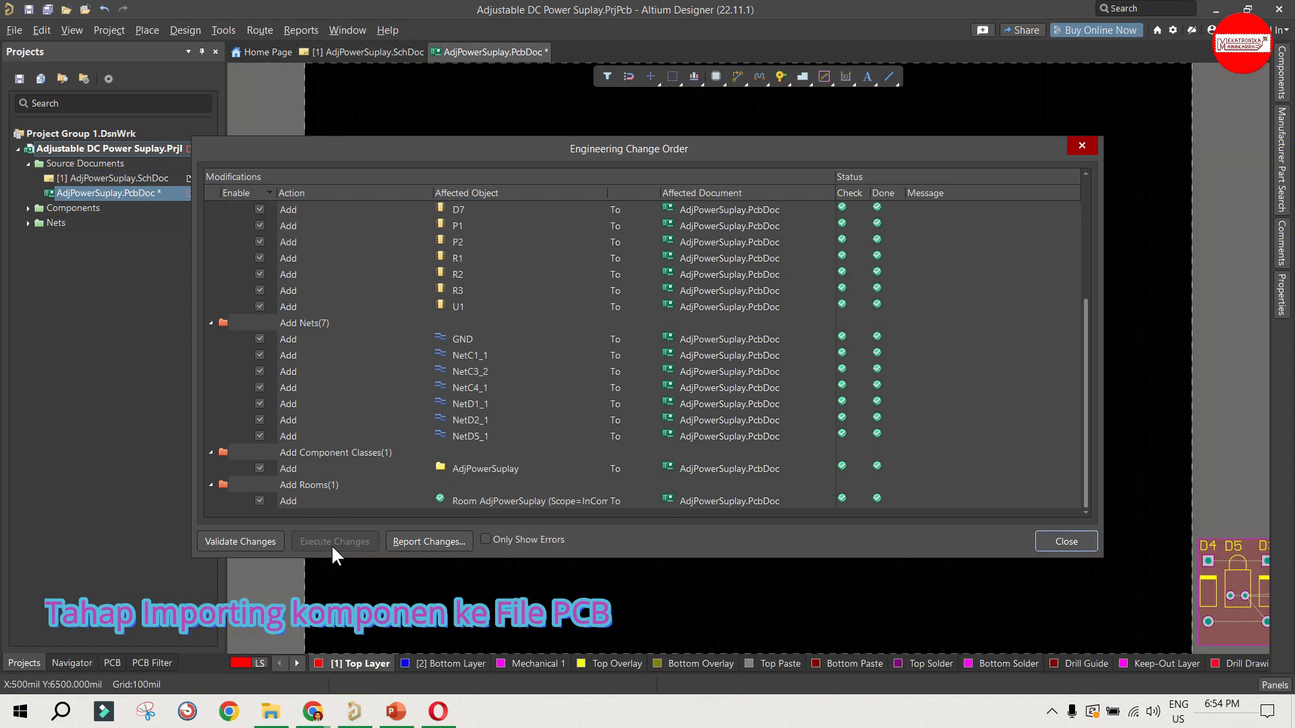
pyautogui.click(1059, 542)
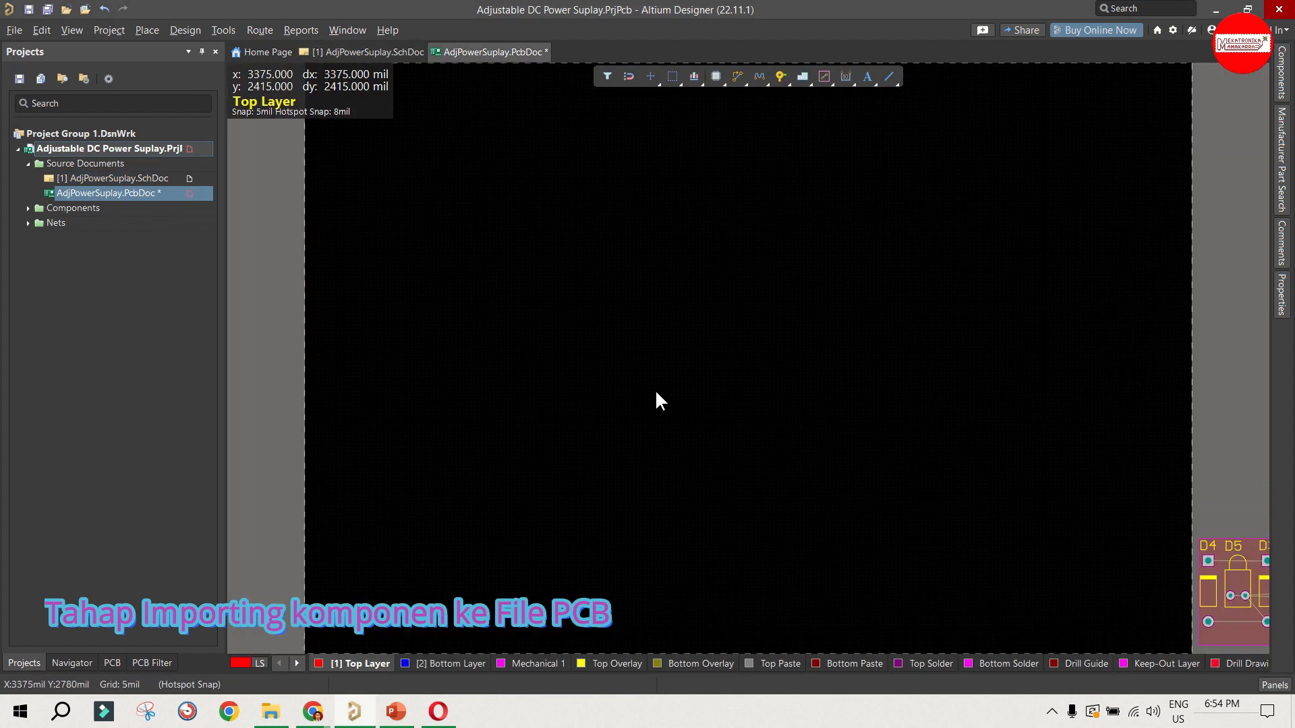
# Step: Examine the empty board area and the imported component room beside it
pyautogui.keyDown('ctrl'); pyautogui.scroll(-4, 585, 388); pyautogui.keyUp('ctrl')
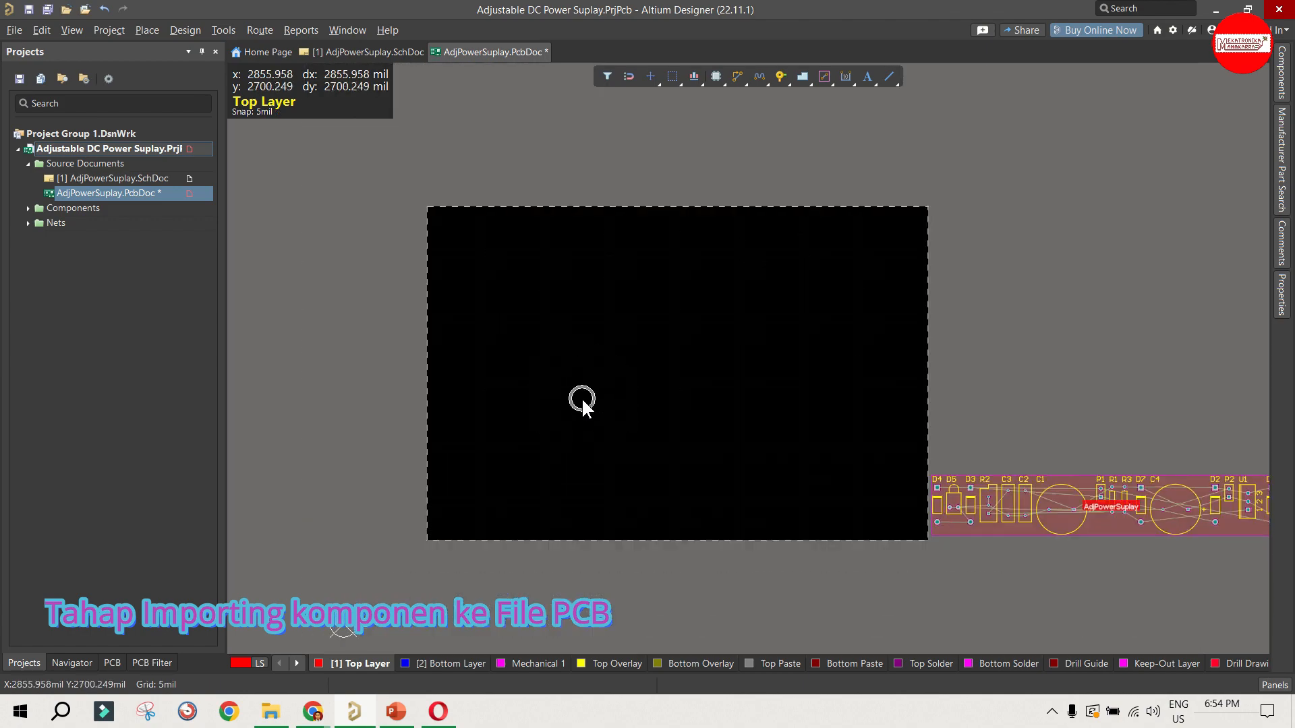
pyautogui.keyDown('ctrl'); pyautogui.scroll(-1, 635, 516); pyautogui.keyUp('ctrl')
pyautogui.keyDown('ctrl'); pyautogui.scroll(1, 1170, 504); pyautogui.keyUp('ctrl')
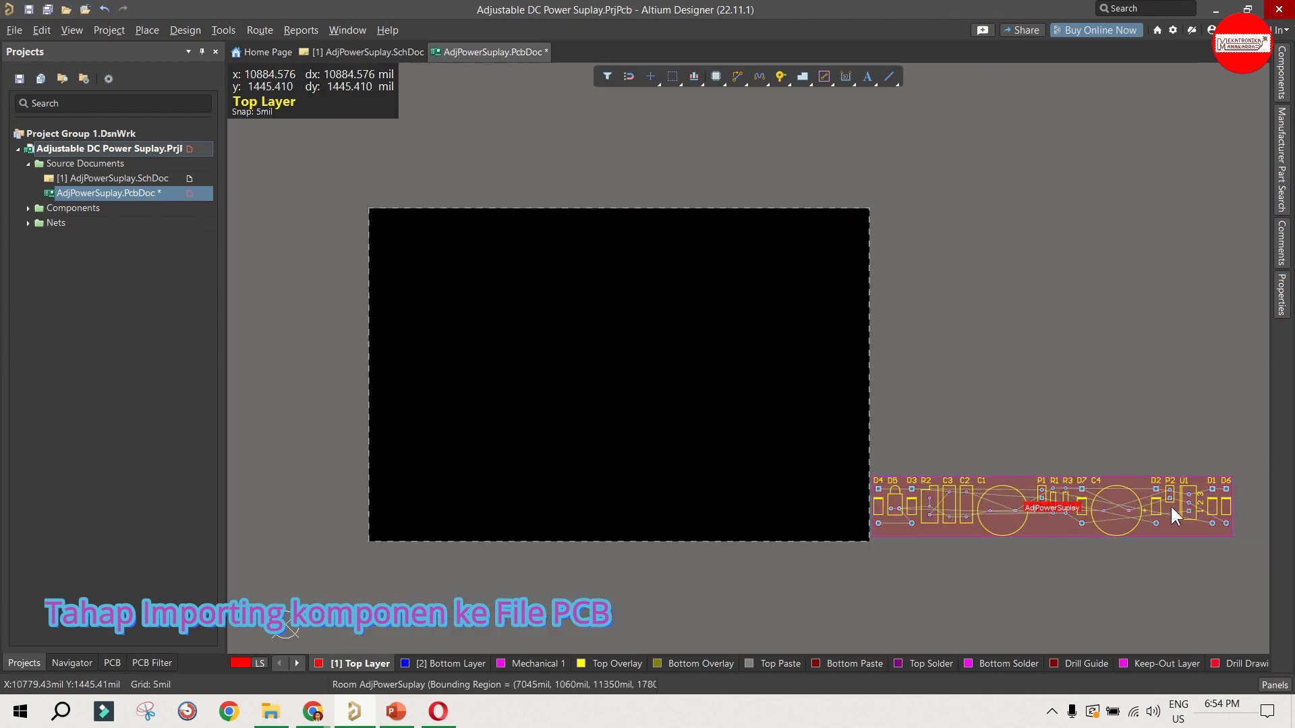
pyautogui.keyDown('ctrl'); pyautogui.scroll(5, 1154, 511); pyautogui.keyUp('ctrl')
pyautogui.keyDown('ctrl'); pyautogui.scroll(-3, 981, 474); pyautogui.keyUp('ctrl')
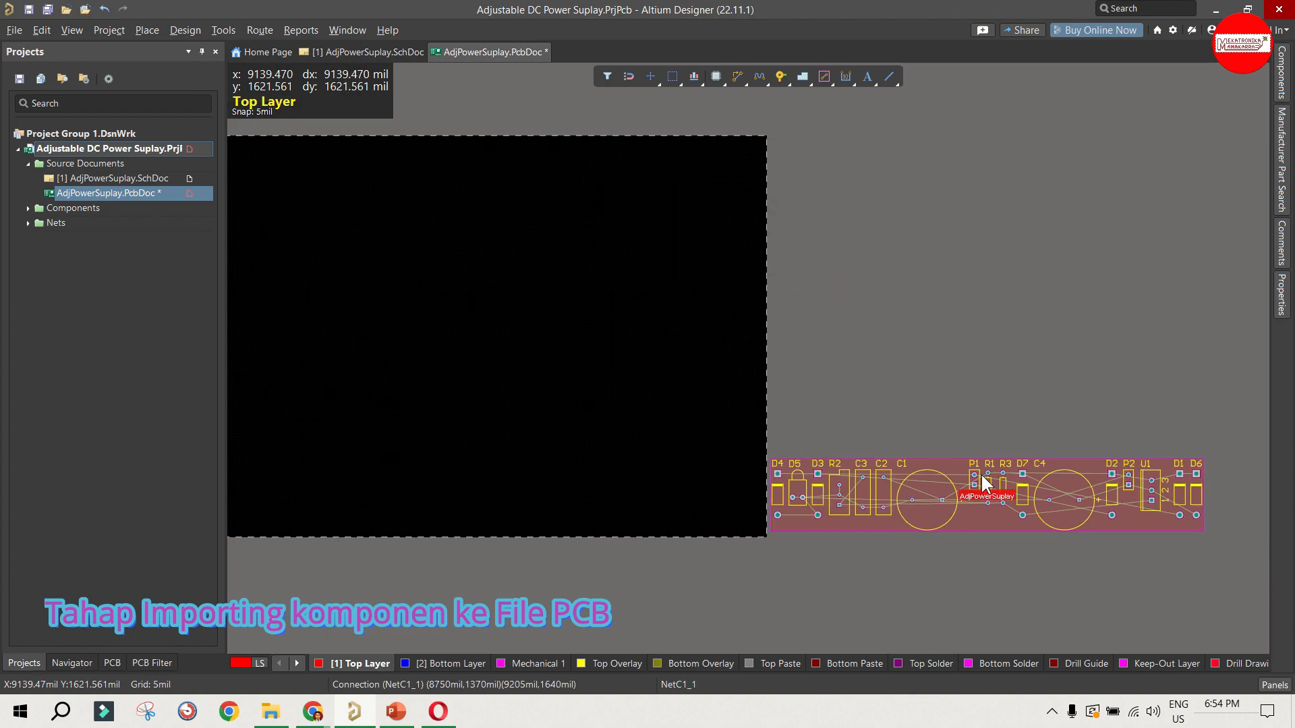
pyautogui.keyDown('ctrl'); pyautogui.scroll(-1, 985, 473); pyautogui.keyUp('ctrl')
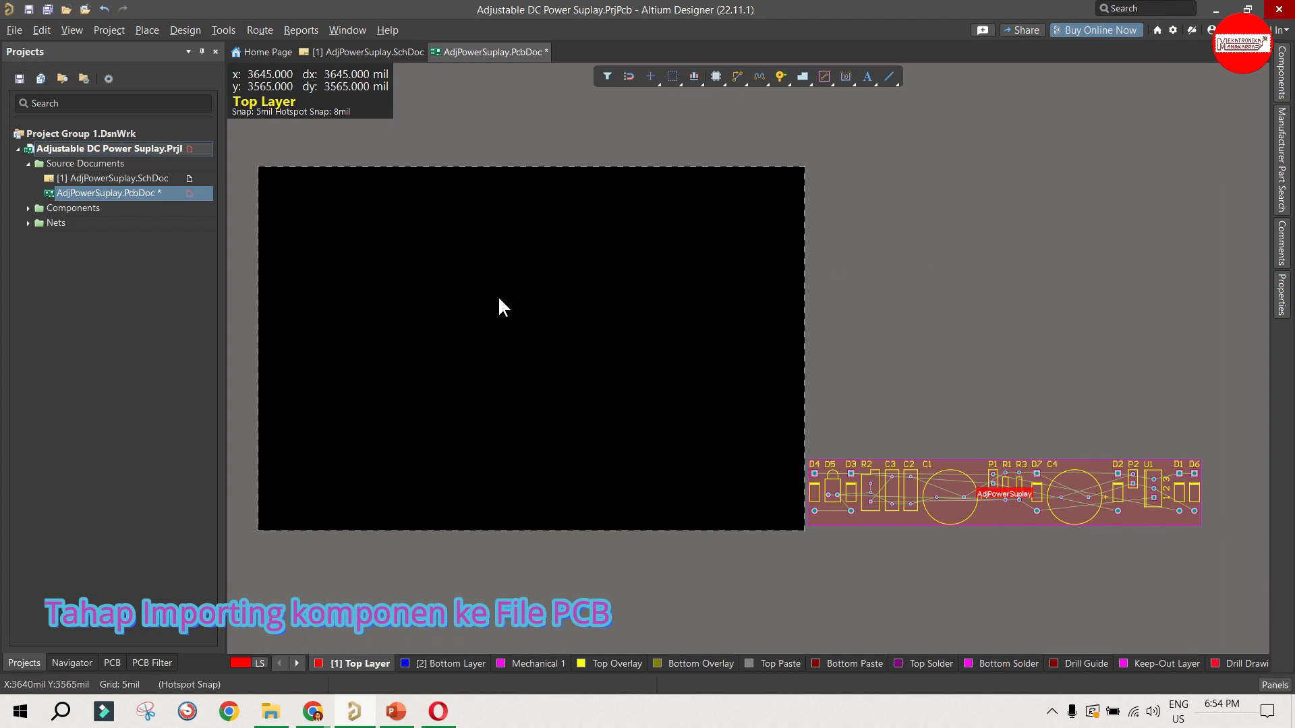
pyautogui.keyDown('ctrl'); pyautogui.scroll(1, 265, 294); pyautogui.keyUp('ctrl')
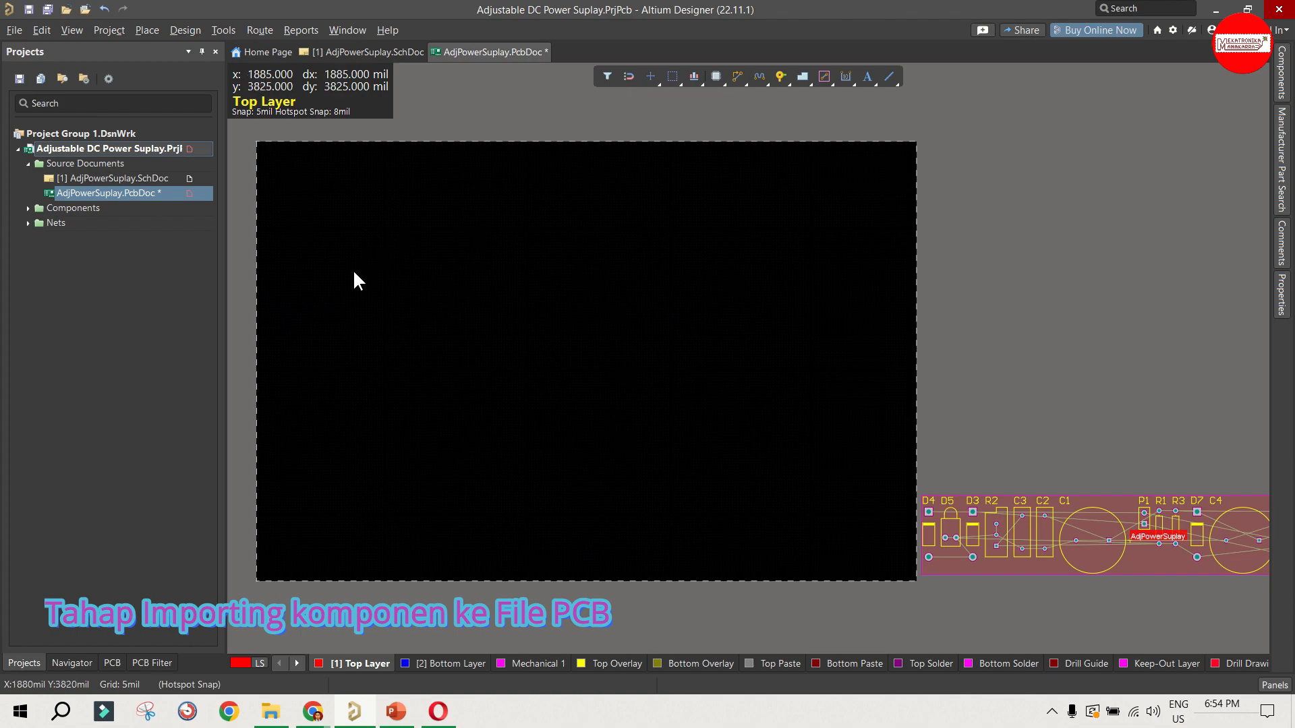
pyautogui.keyDown('ctrl'); pyautogui.scroll(1, 239, 260); pyautogui.keyUp('ctrl')
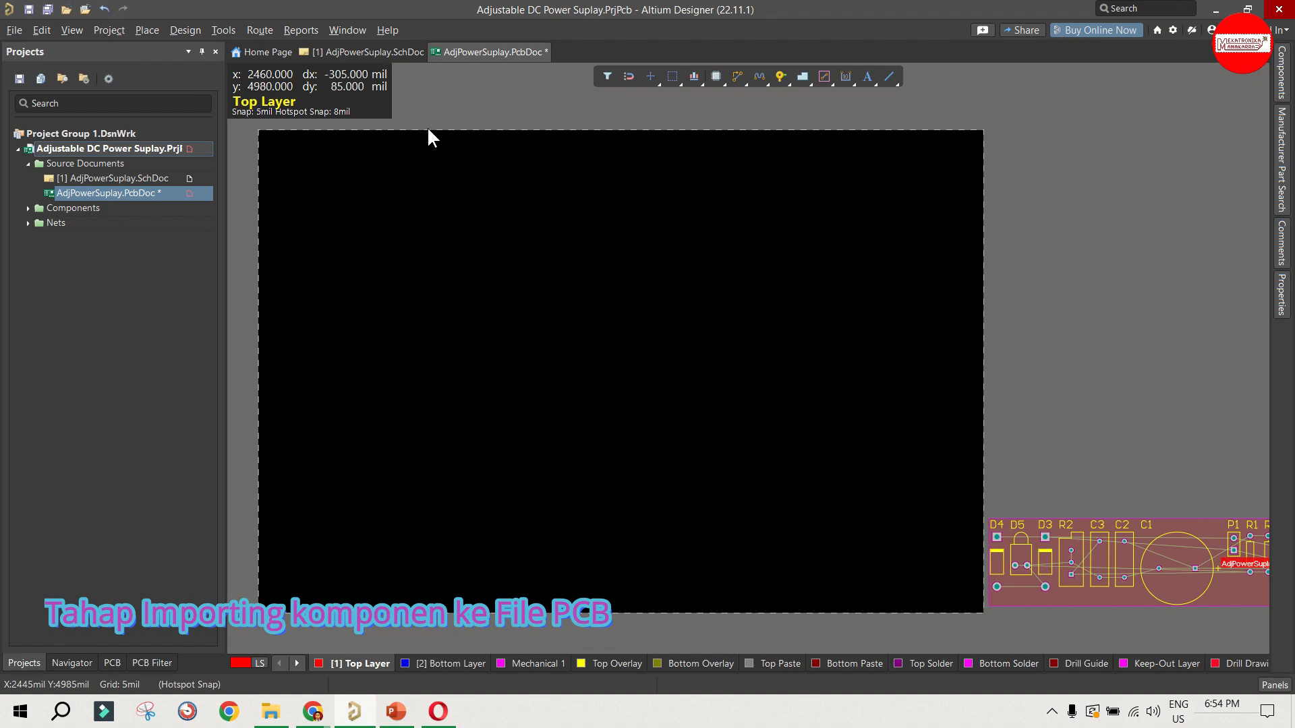
# Step: Switch the PCB document's measurement units from mil to millimetres
pyautogui.press('q')
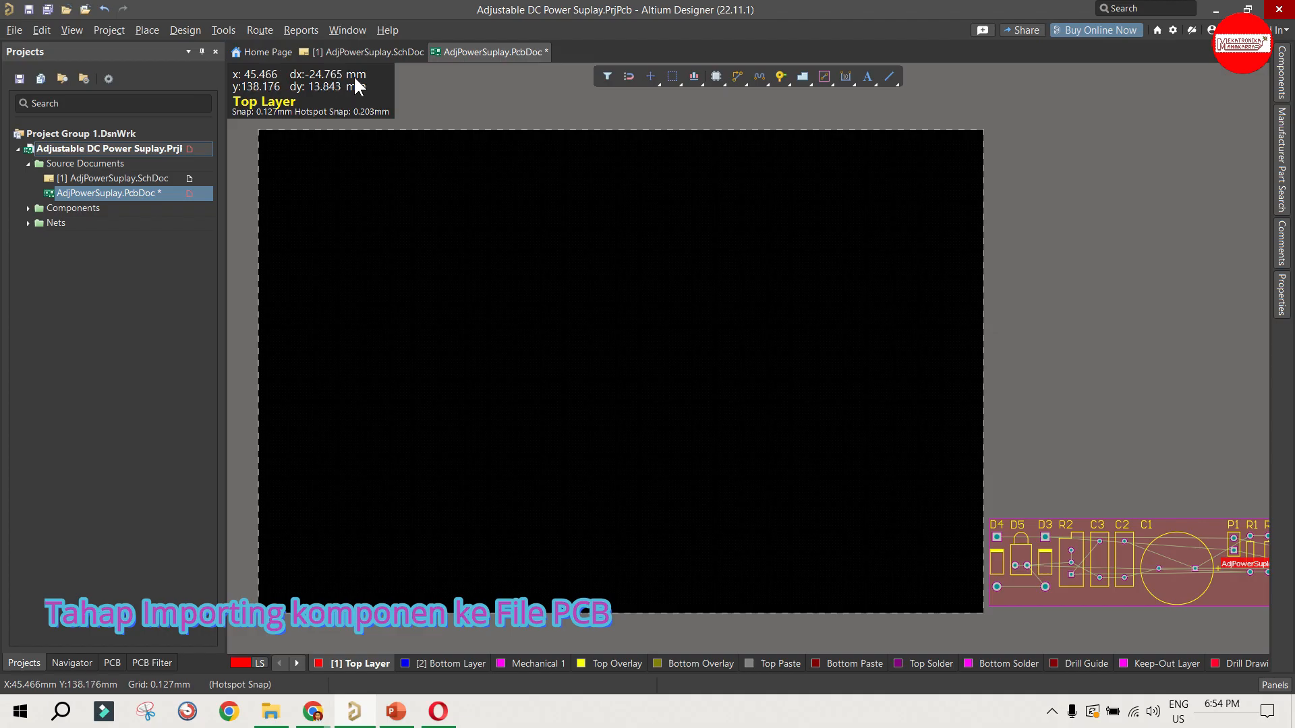
pyautogui.keyDown('ctrl'); pyautogui.scroll(2, 278, 266); pyautogui.keyUp('ctrl')
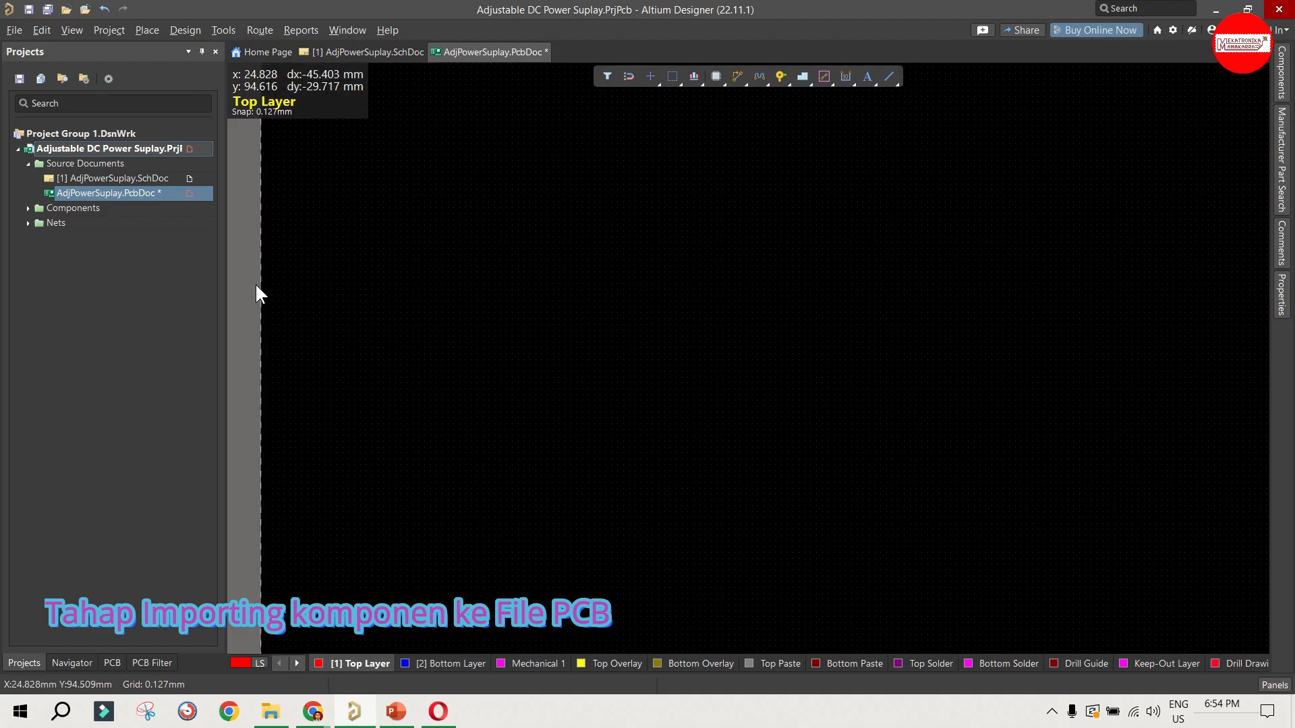
pyautogui.keyDown('ctrl'); pyautogui.scroll(5, 281, 289); pyautogui.keyUp('ctrl')
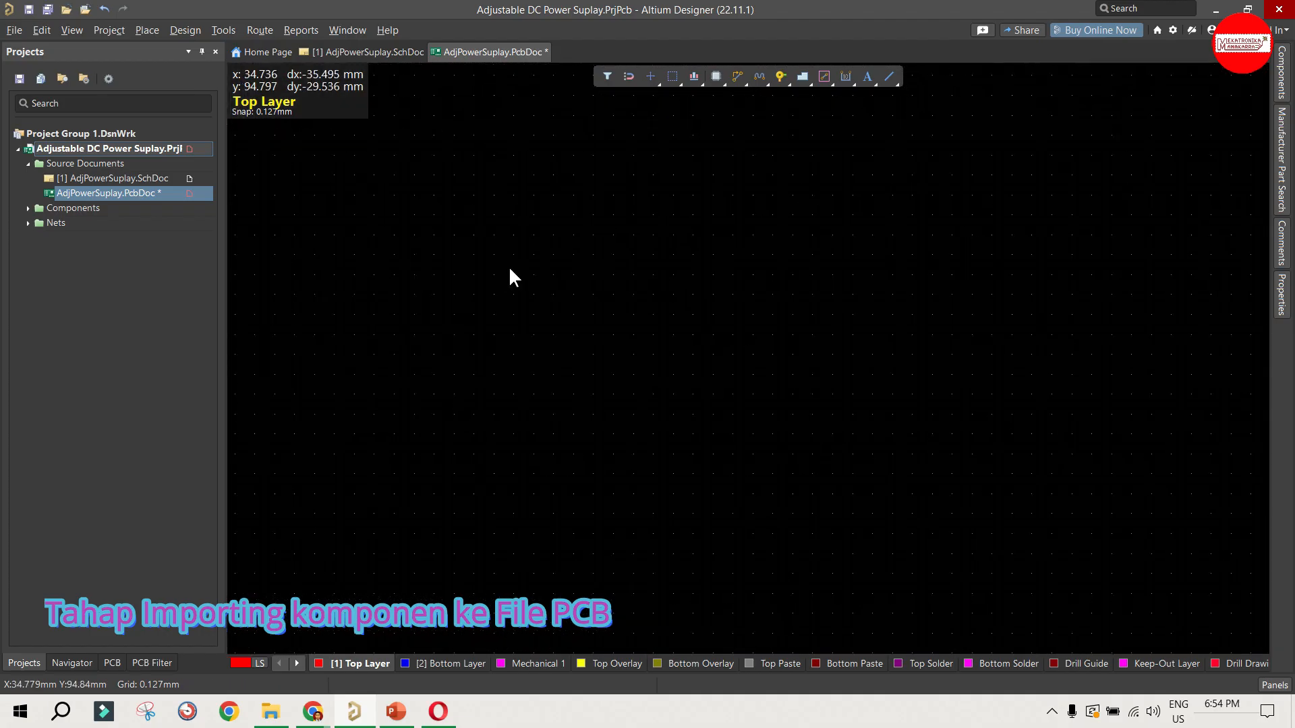
pyautogui.keyDown('ctrl'); pyautogui.scroll(-4, 538, 305); pyautogui.keyUp('ctrl')
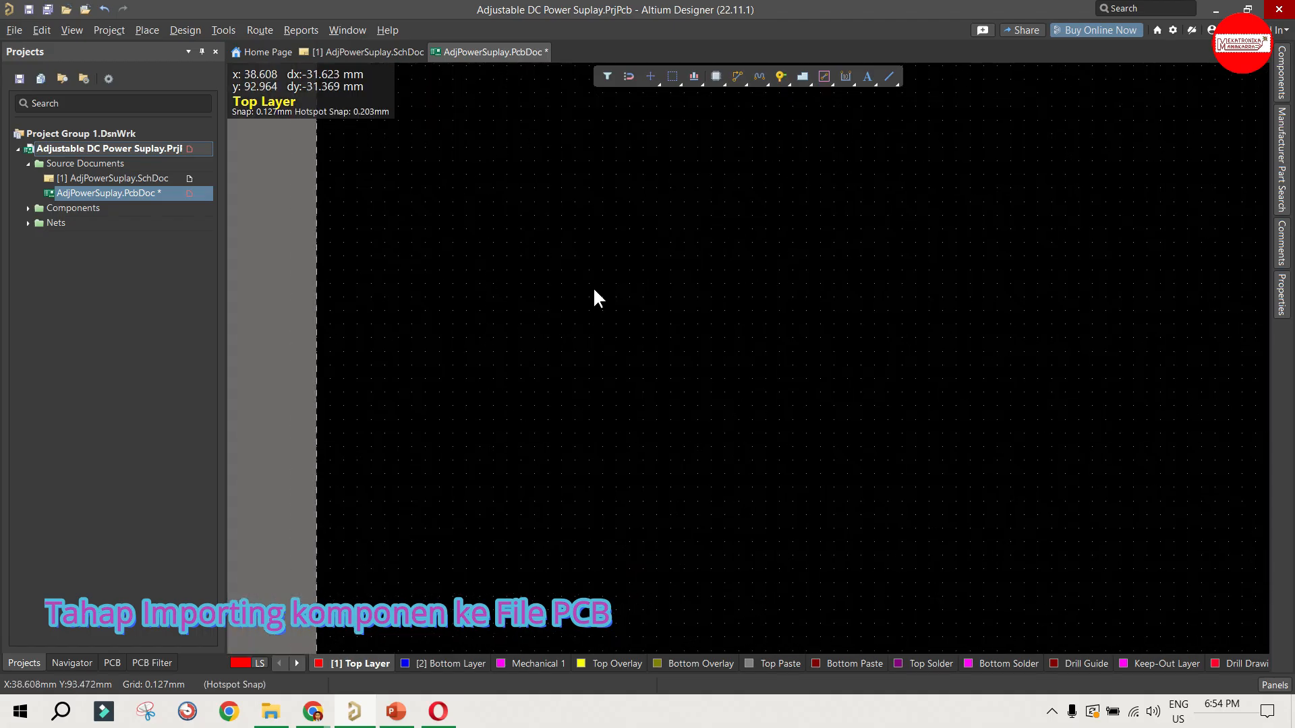
# Step: Check the PCB document's global snap grid size and leave it unchanged
pyautogui.rightClick(469, 277)
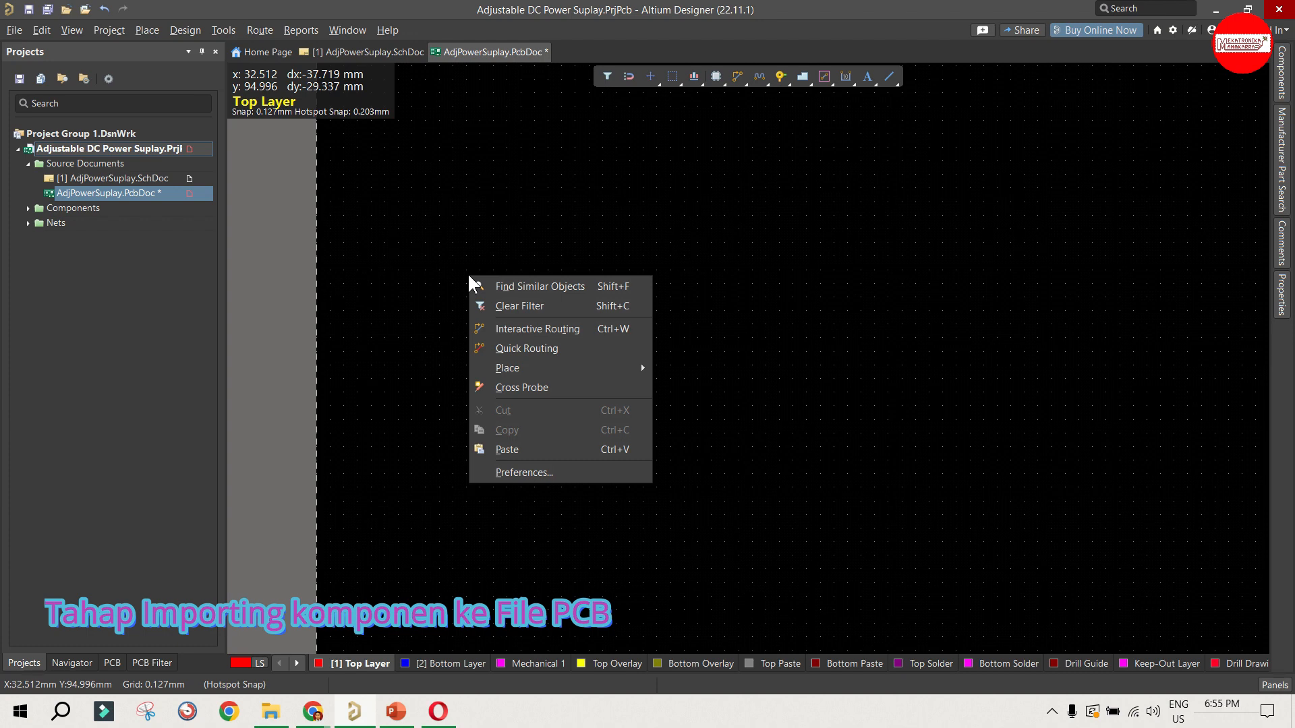
pyautogui.click(390, 344)
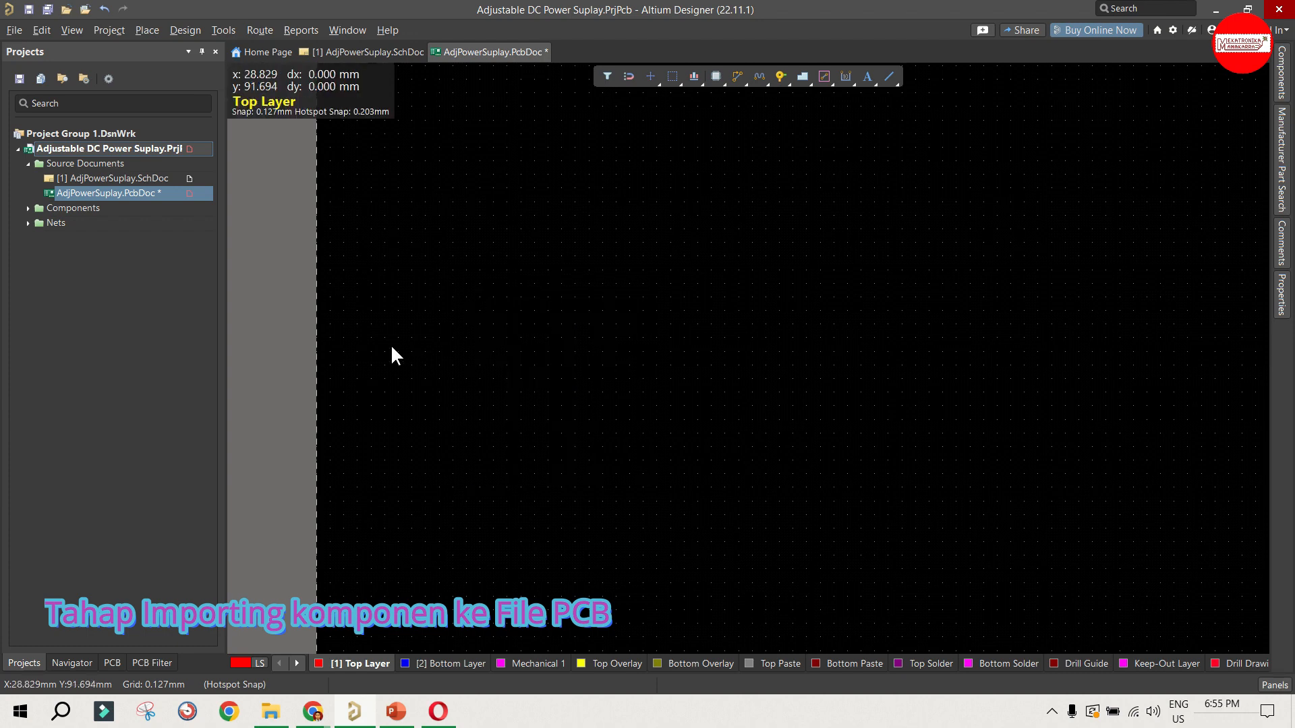
pyautogui.click(110, 30)
pyautogui.moveTo(141, 42)
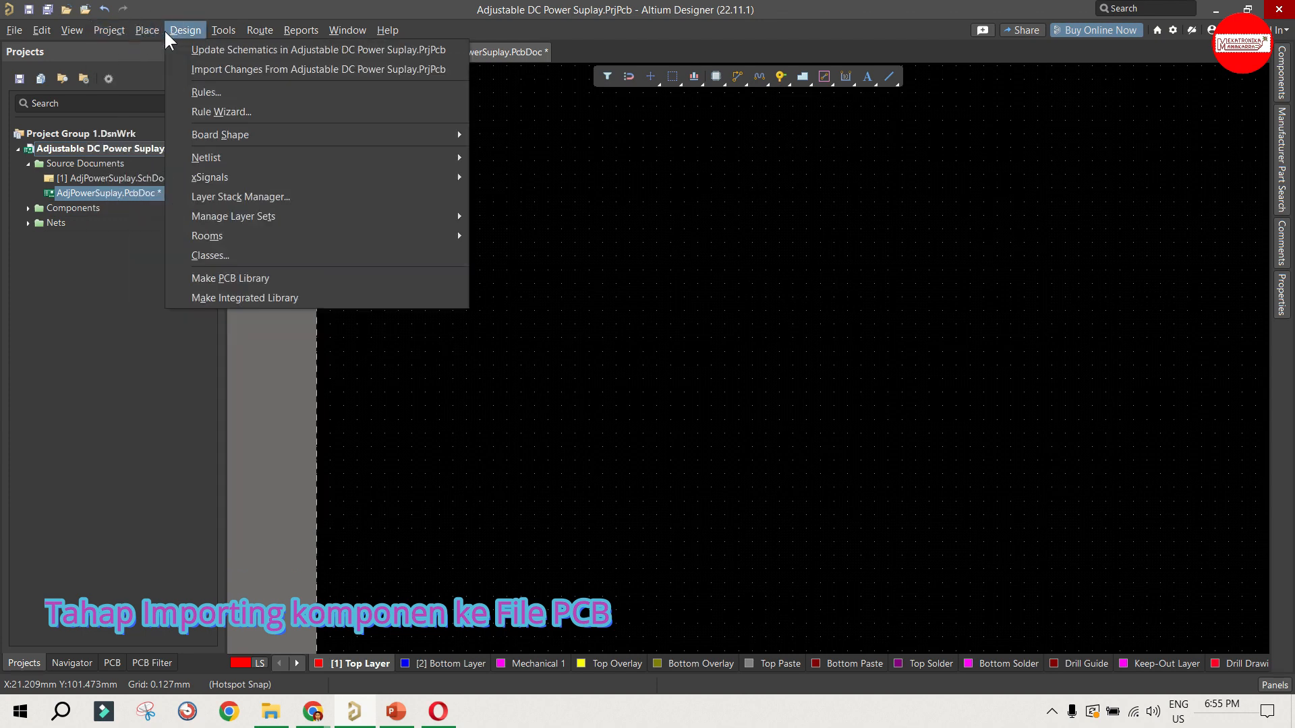
pyautogui.moveTo(82, 30)
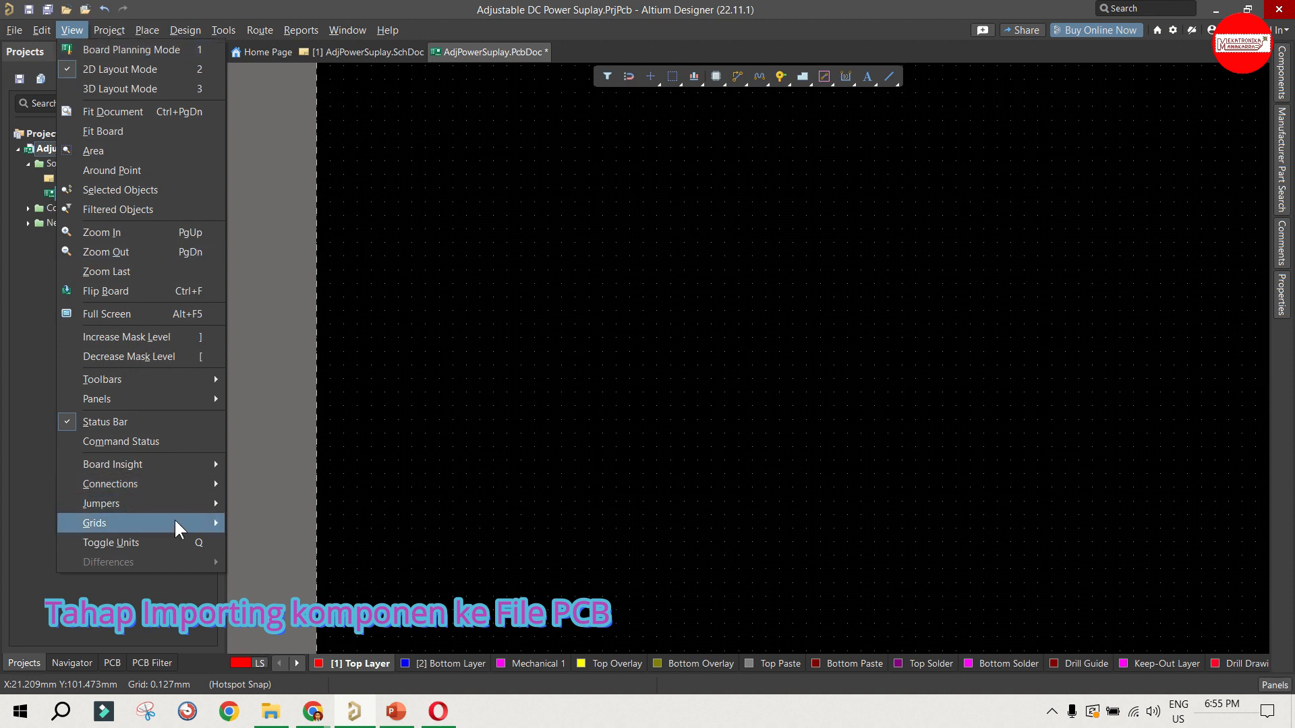
pyautogui.moveTo(175, 522)
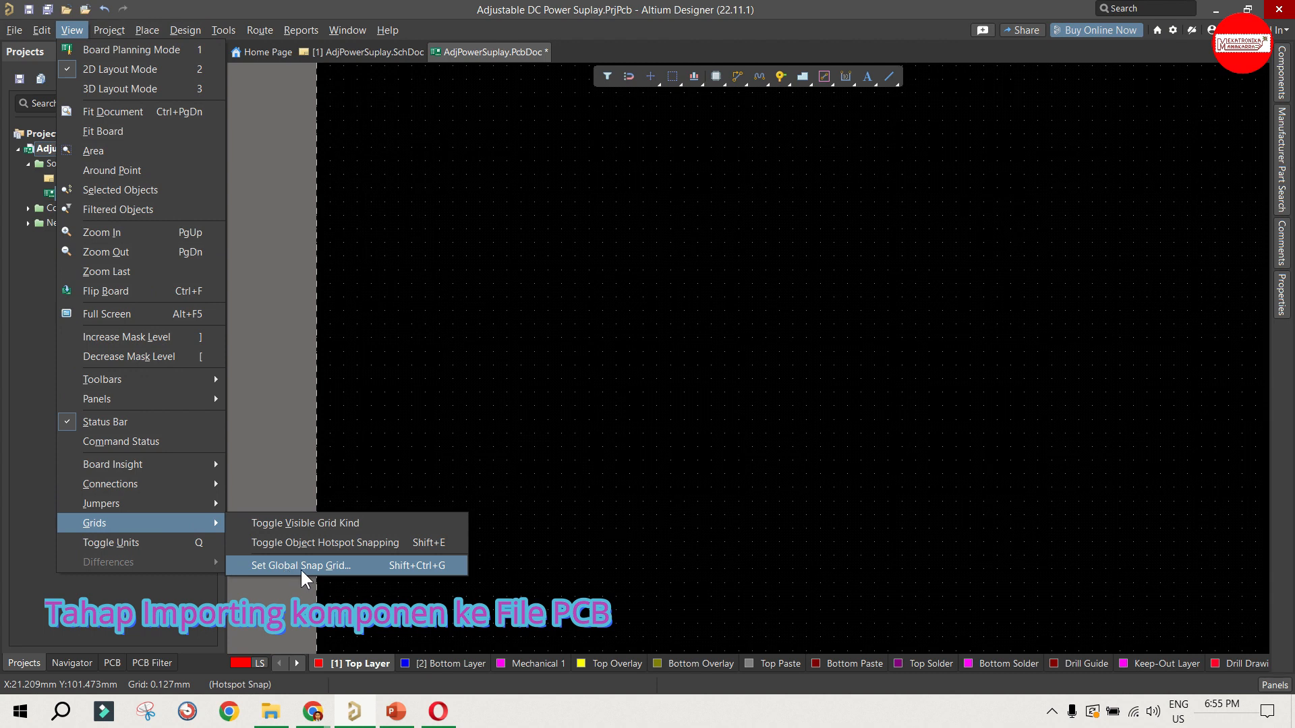
pyautogui.click(348, 570)
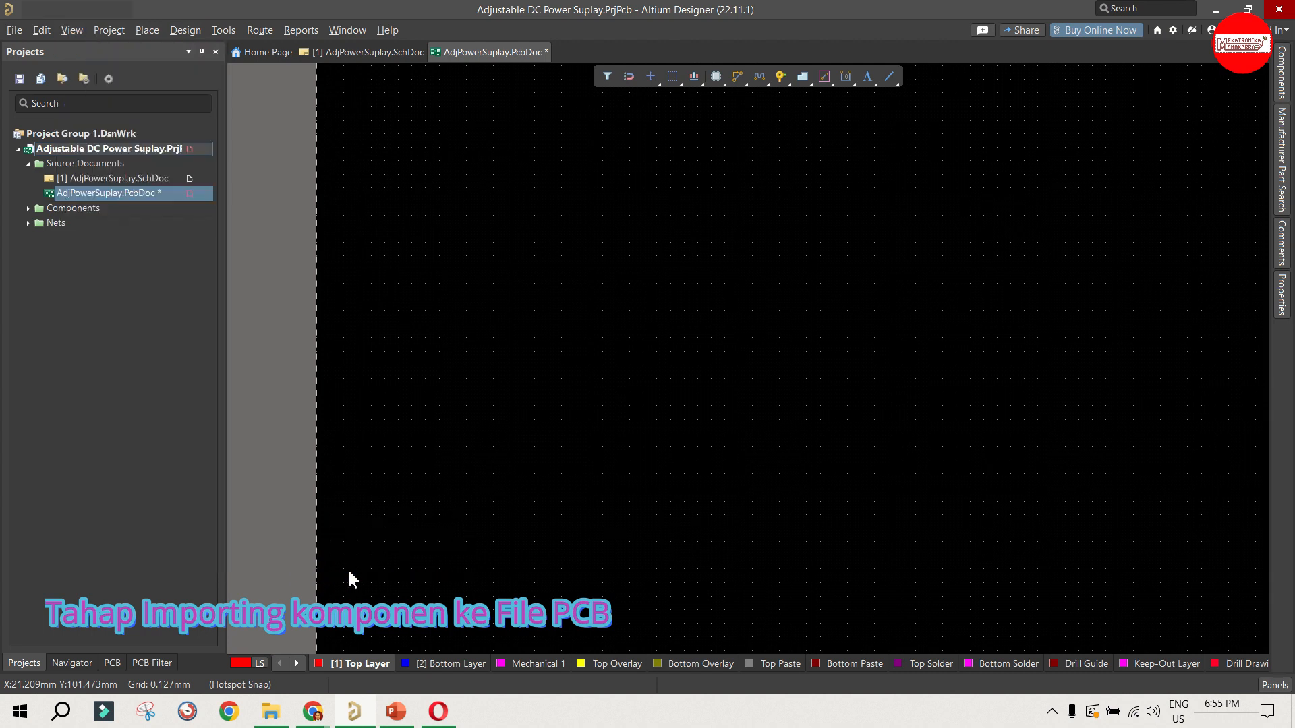
pyautogui.click(607, 344)
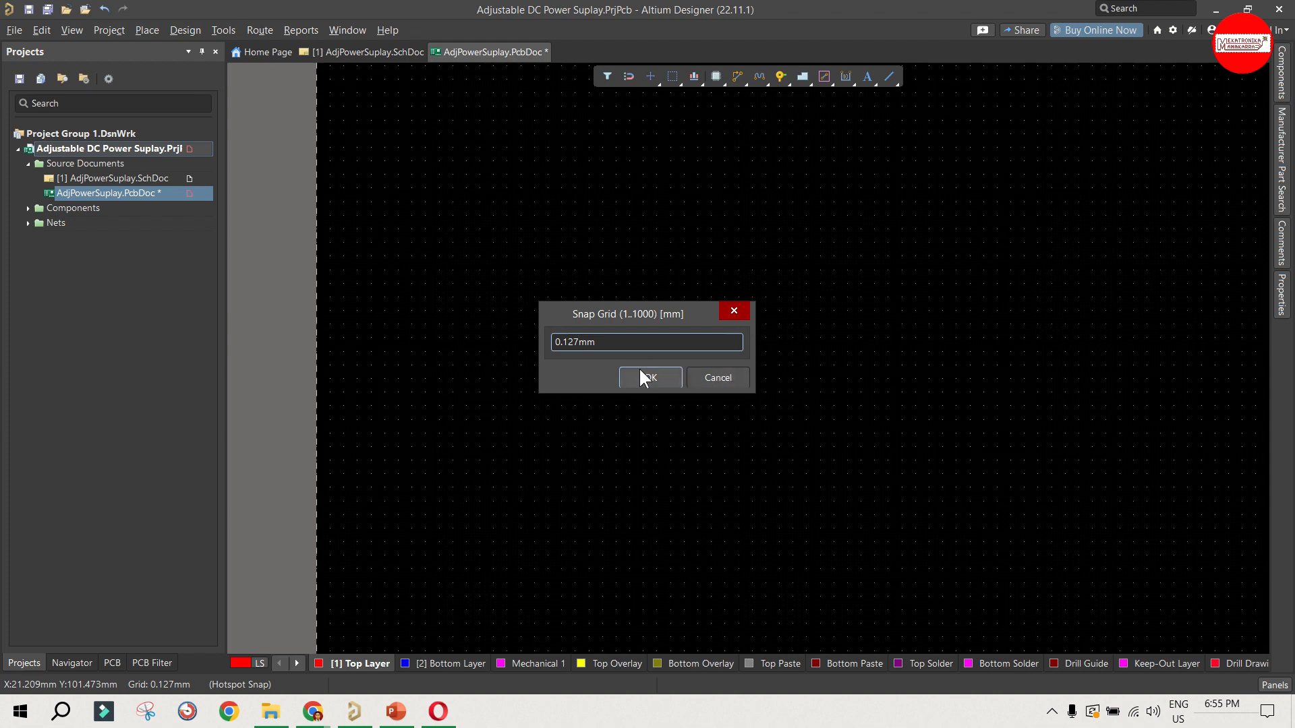
pyautogui.click(718, 377)
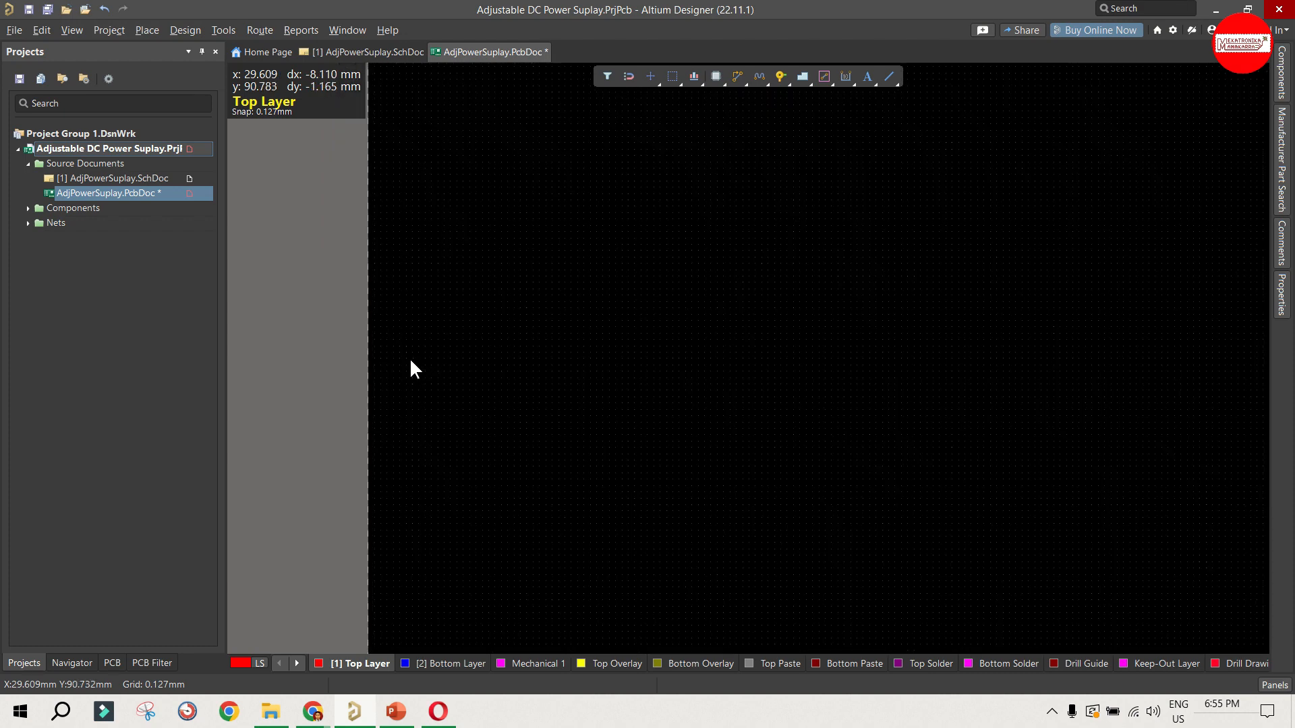
# Step: Examine the empty board area's edges and corners, the origin marker and the component room beside it
pyautogui.keyDown('ctrl'); pyautogui.scroll(-3, 410, 370); pyautogui.keyUp('ctrl')
pyautogui.keyDown('ctrl'); pyautogui.scroll(1, 685, 534); pyautogui.keyUp('ctrl')
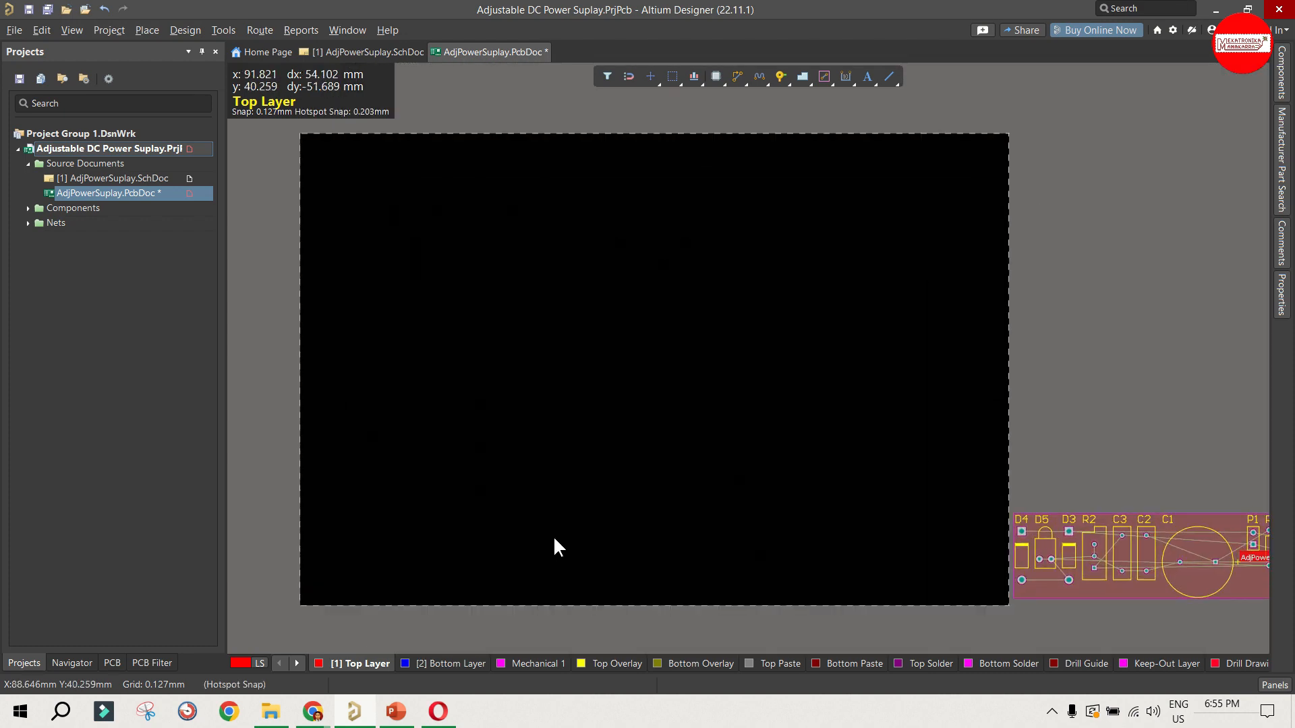
pyautogui.keyDown('ctrl'); pyautogui.scroll(1, 481, 558); pyautogui.keyUp('ctrl')
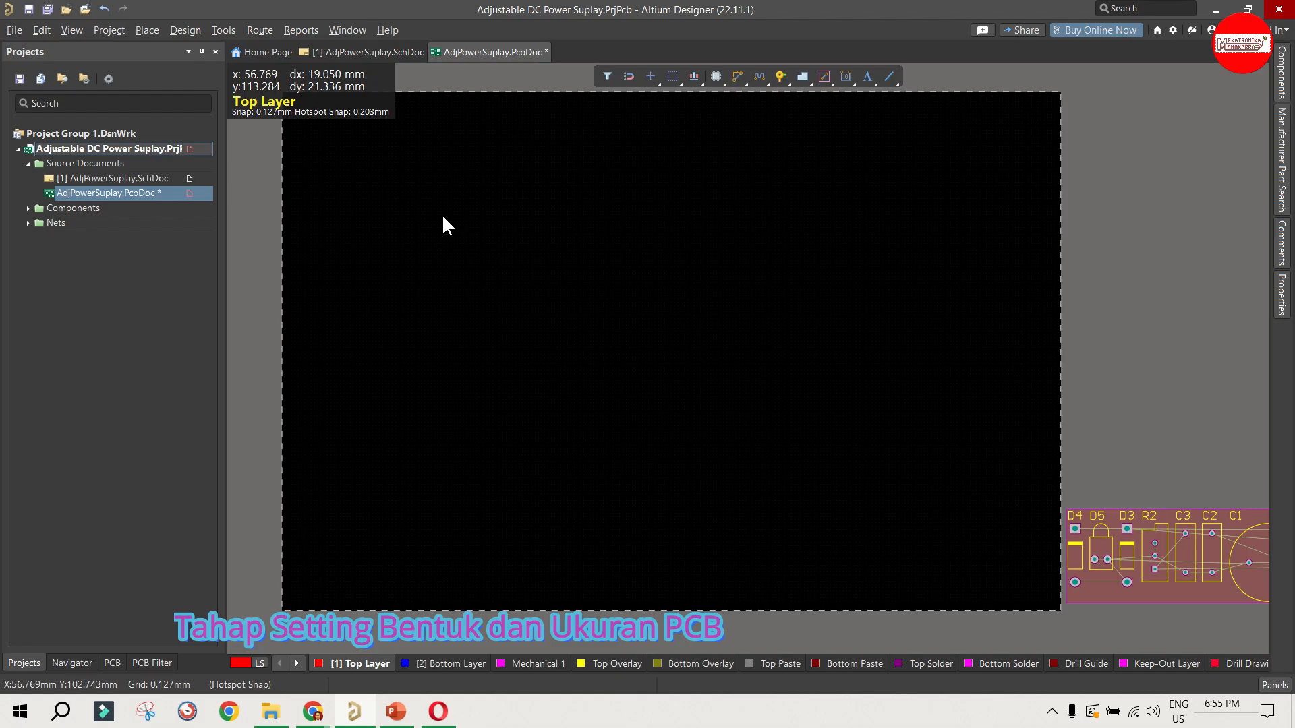
pyautogui.keyDown('ctrl'); pyautogui.scroll(-3, 436, 354); pyautogui.keyUp('ctrl')
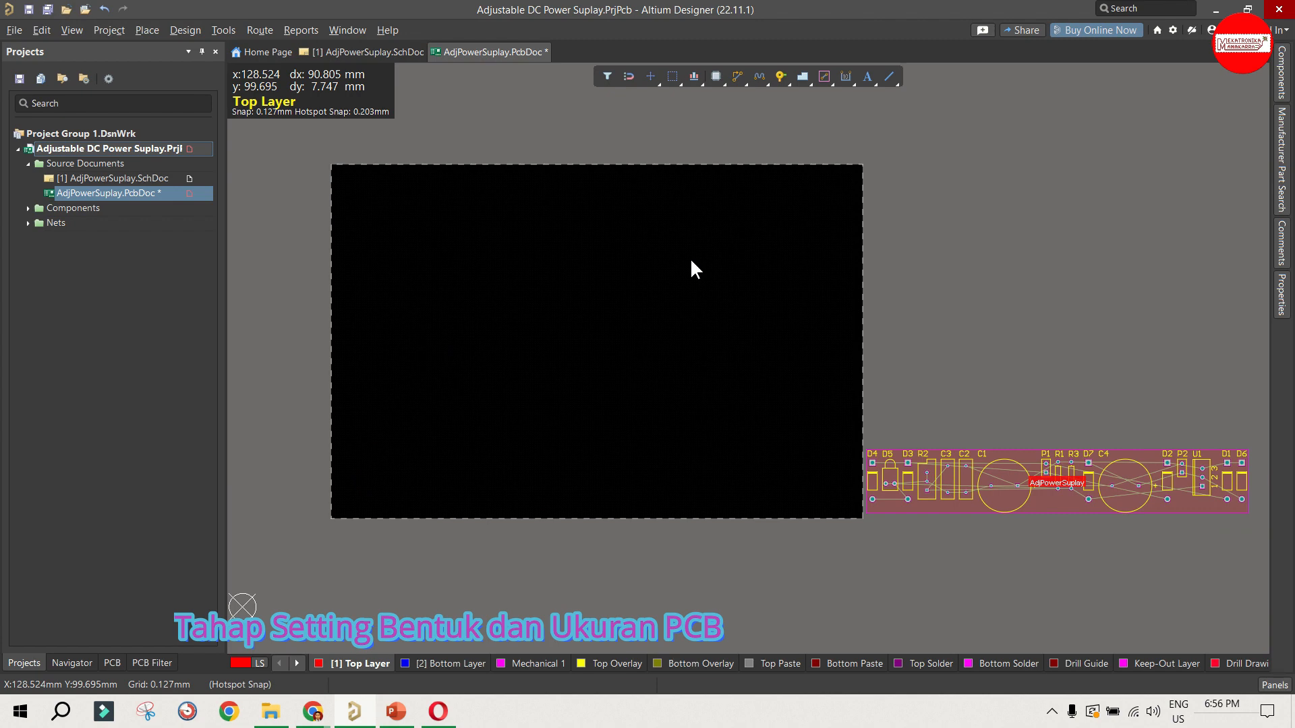
pyautogui.keyDown('ctrl'); pyautogui.scroll(2, 499, 379); pyautogui.keyUp('ctrl')
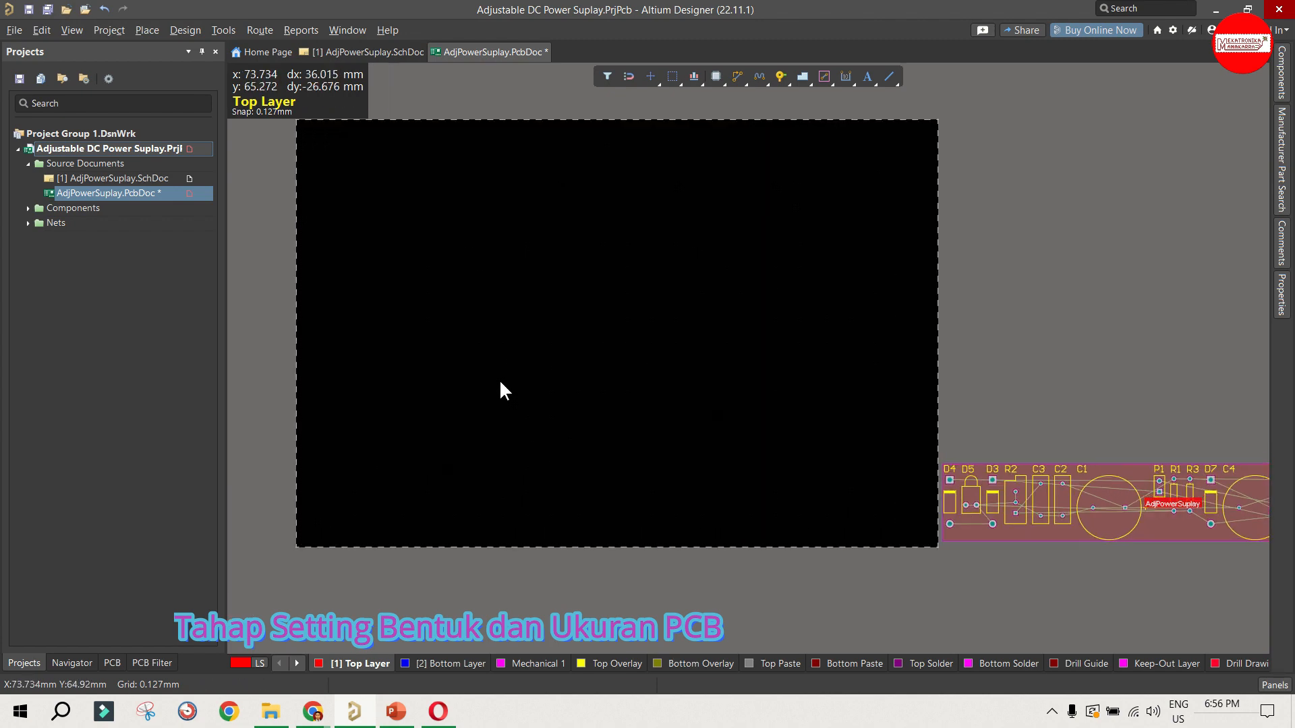
pyautogui.keyDown('ctrl'); pyautogui.scroll(-1, 463, 391); pyautogui.keyUp('ctrl')
pyautogui.keyDown('ctrl'); pyautogui.scroll(1, 457, 404); pyautogui.keyUp('ctrl')
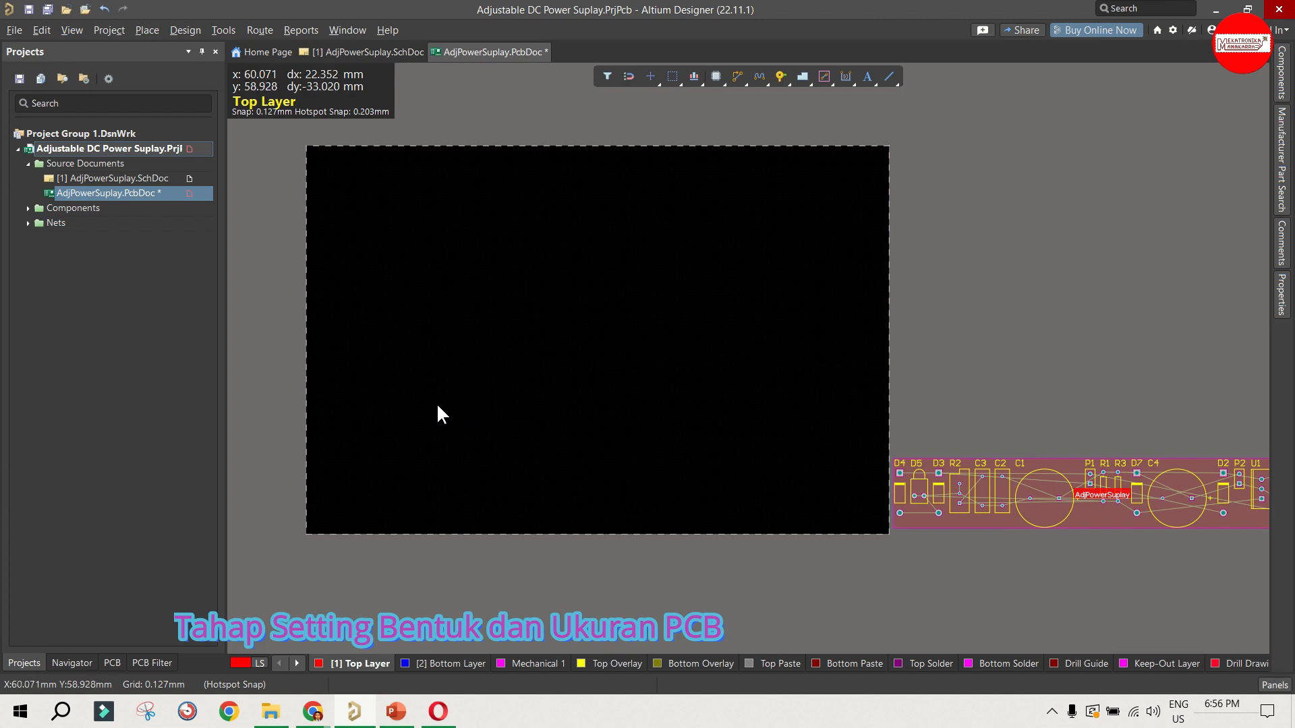
pyautogui.keyDown('ctrl'); pyautogui.scroll(-1, 414, 350); pyautogui.keyUp('ctrl')
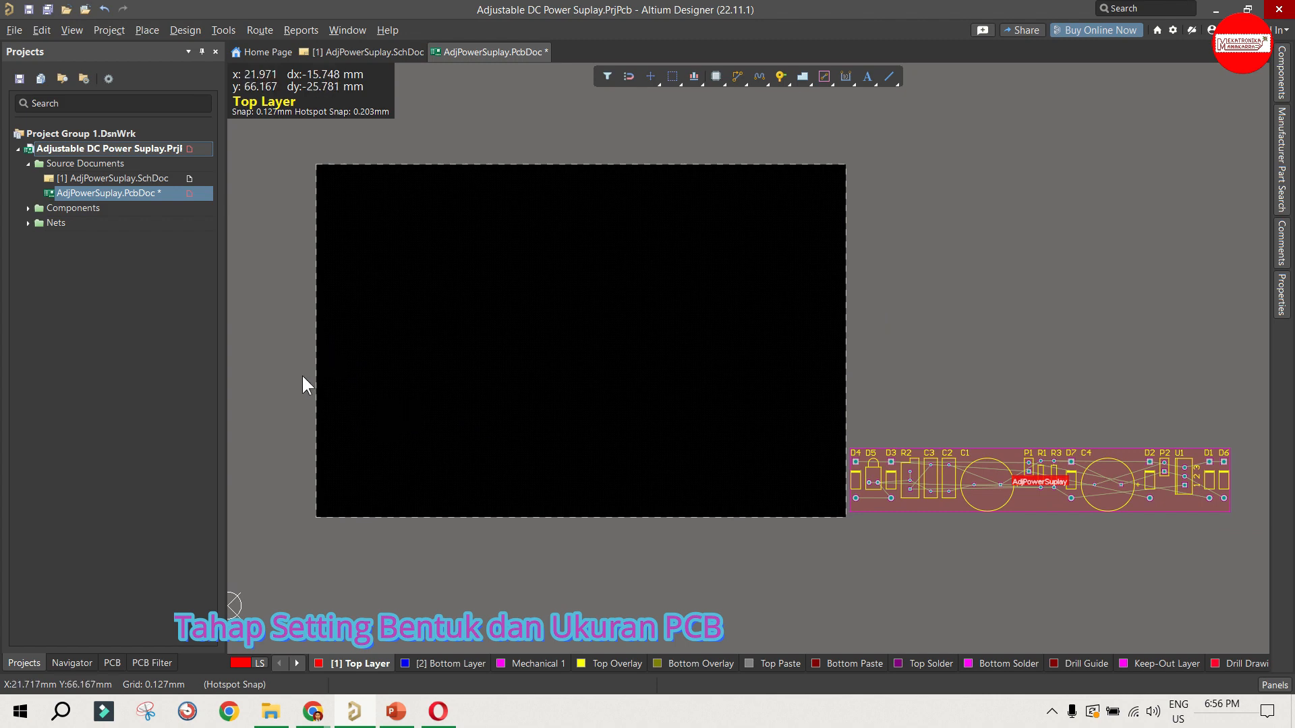
pyautogui.keyDown('ctrl'); pyautogui.scroll(2, 322, 423); pyautogui.keyUp('ctrl')
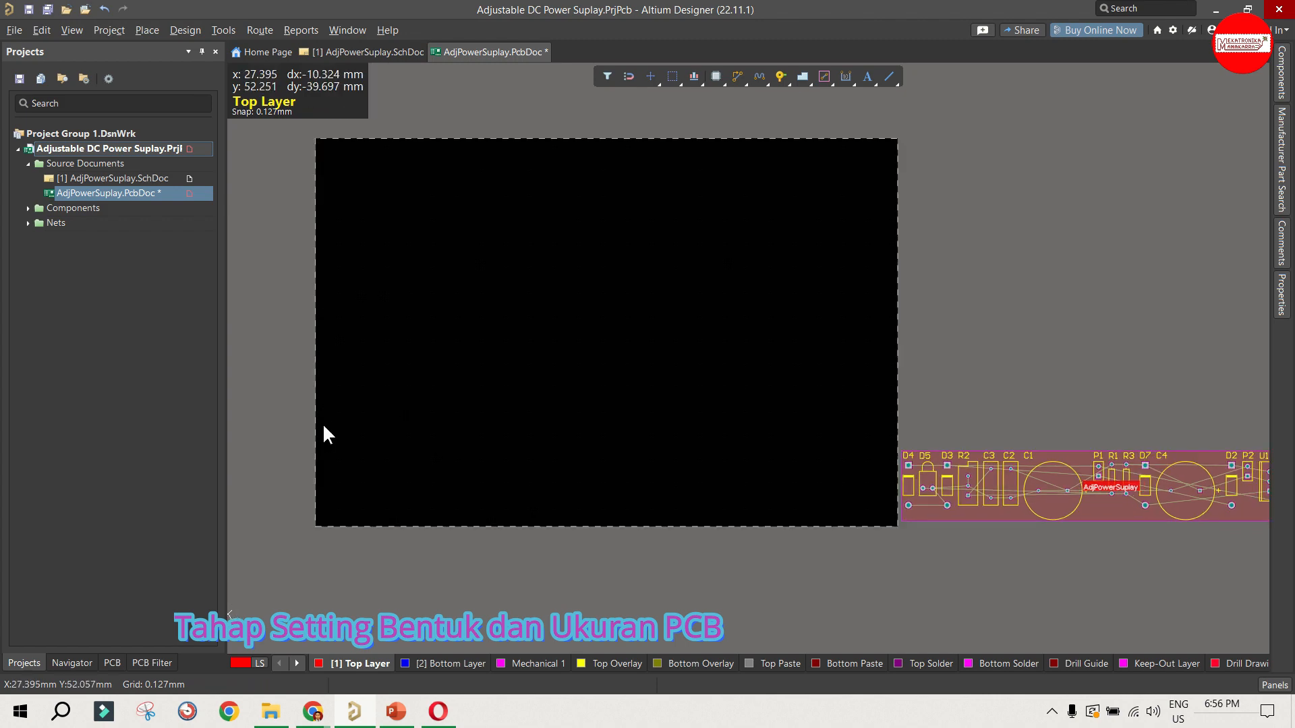
pyautogui.keyDown('ctrl'); pyautogui.scroll(-3, 337, 433); pyautogui.keyUp('ctrl')
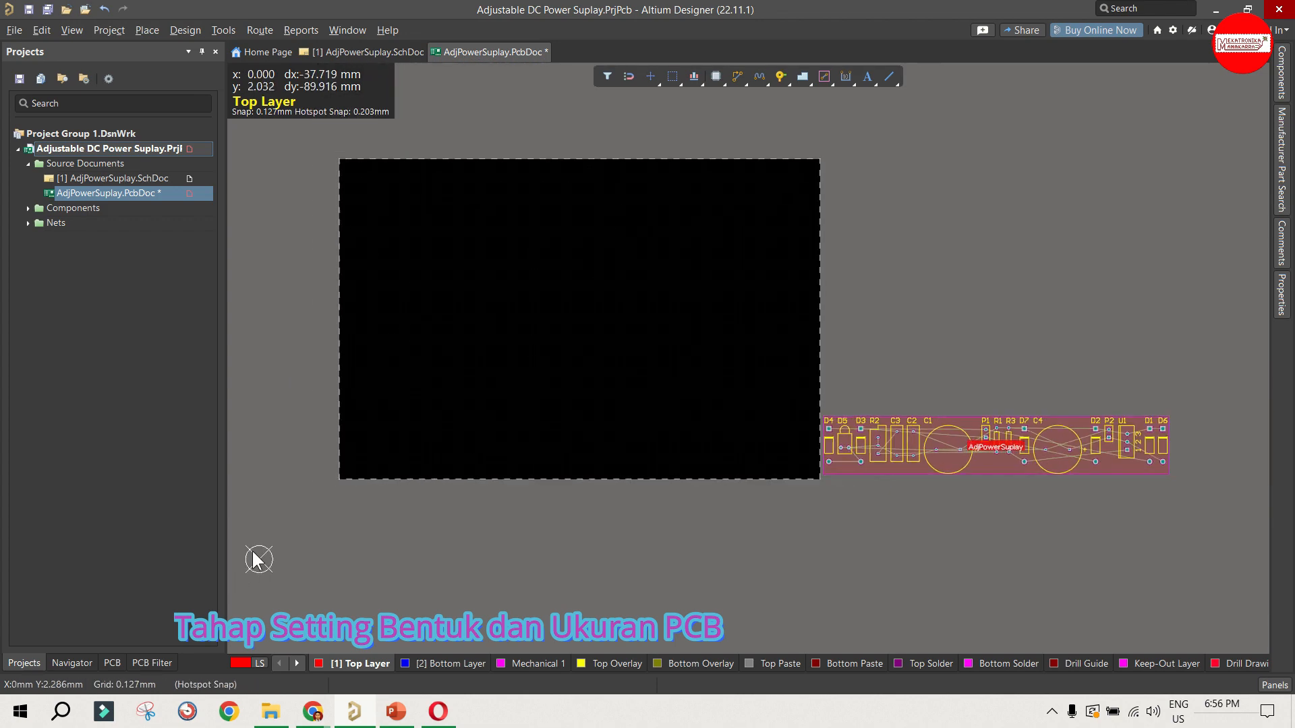
pyautogui.keyDown('ctrl'); pyautogui.scroll(1, 364, 460); pyautogui.keyUp('ctrl')
pyautogui.keyDown('ctrl'); pyautogui.scroll(3, 500, 479); pyautogui.keyUp('ctrl')
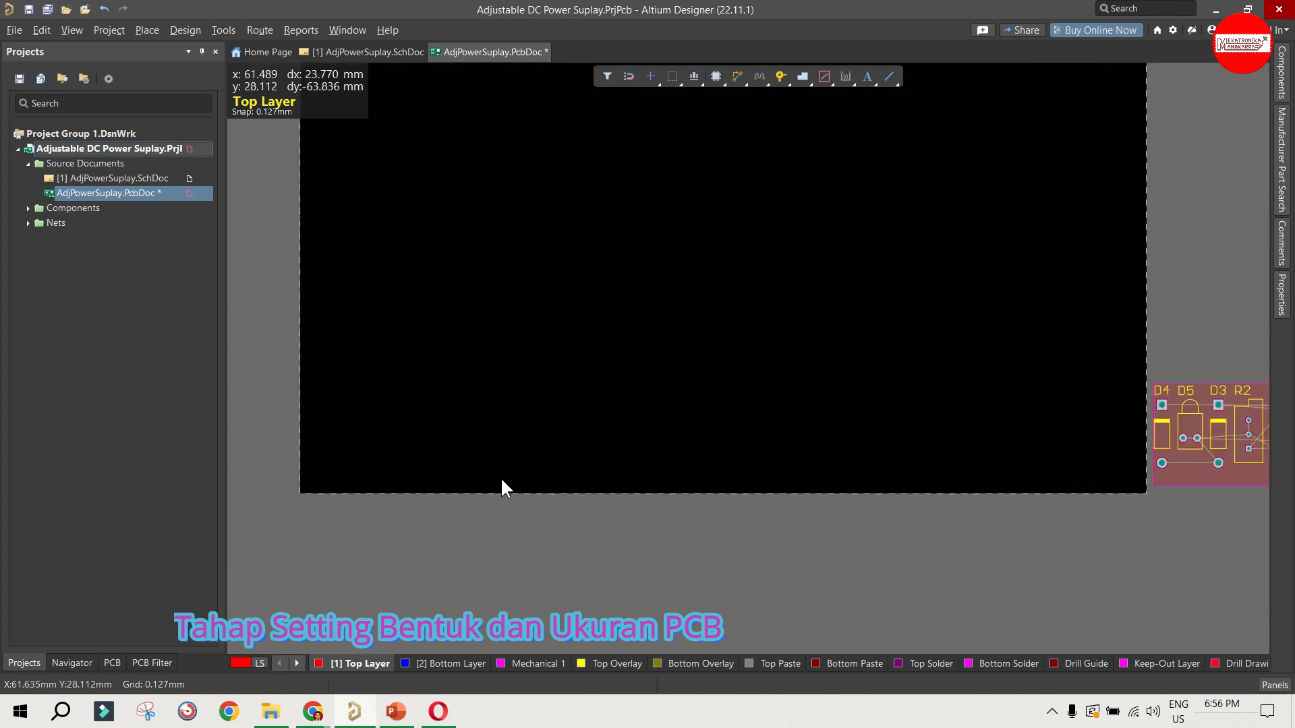
pyautogui.scroll(-1, 502, 480)
pyautogui.scroll(4, 502, 480)
pyautogui.keyDown('ctrl'); pyautogui.scroll(-1, 502, 481); pyautogui.keyUp('ctrl')
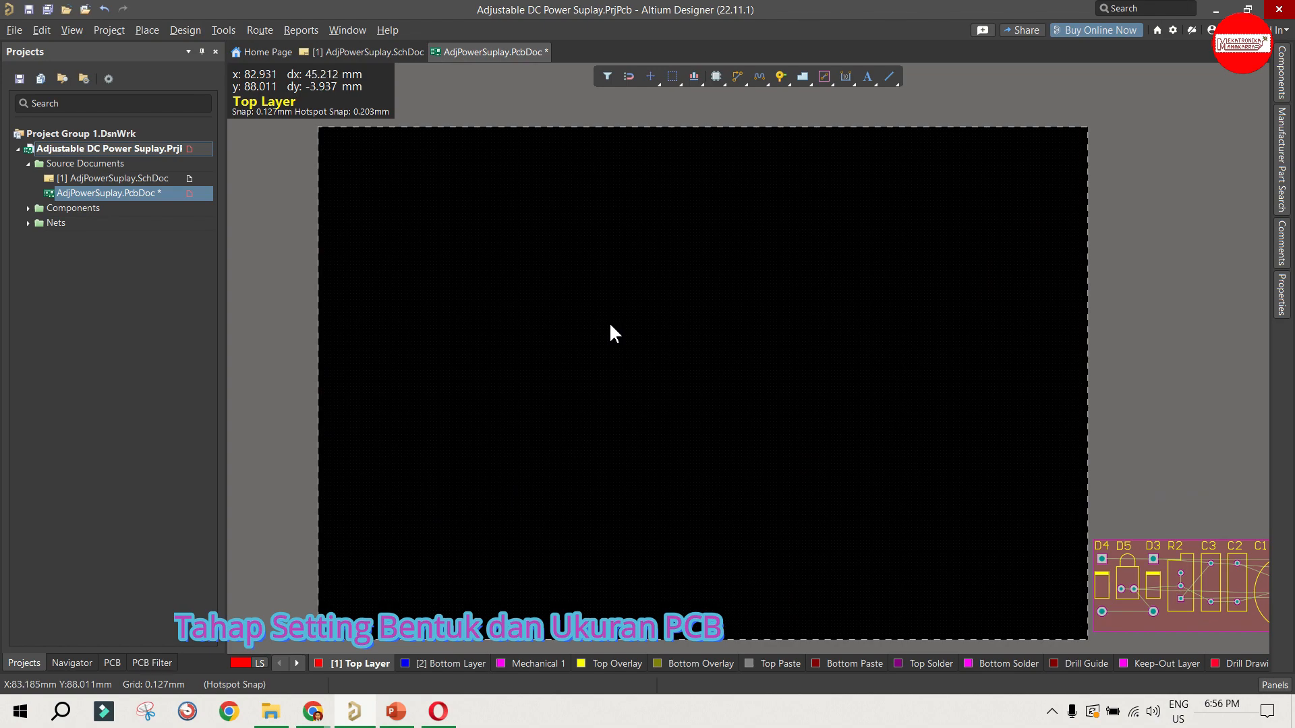
# Step: Set the PCB document's global snap grid to 10 mm
pyautogui.click(300, 276)
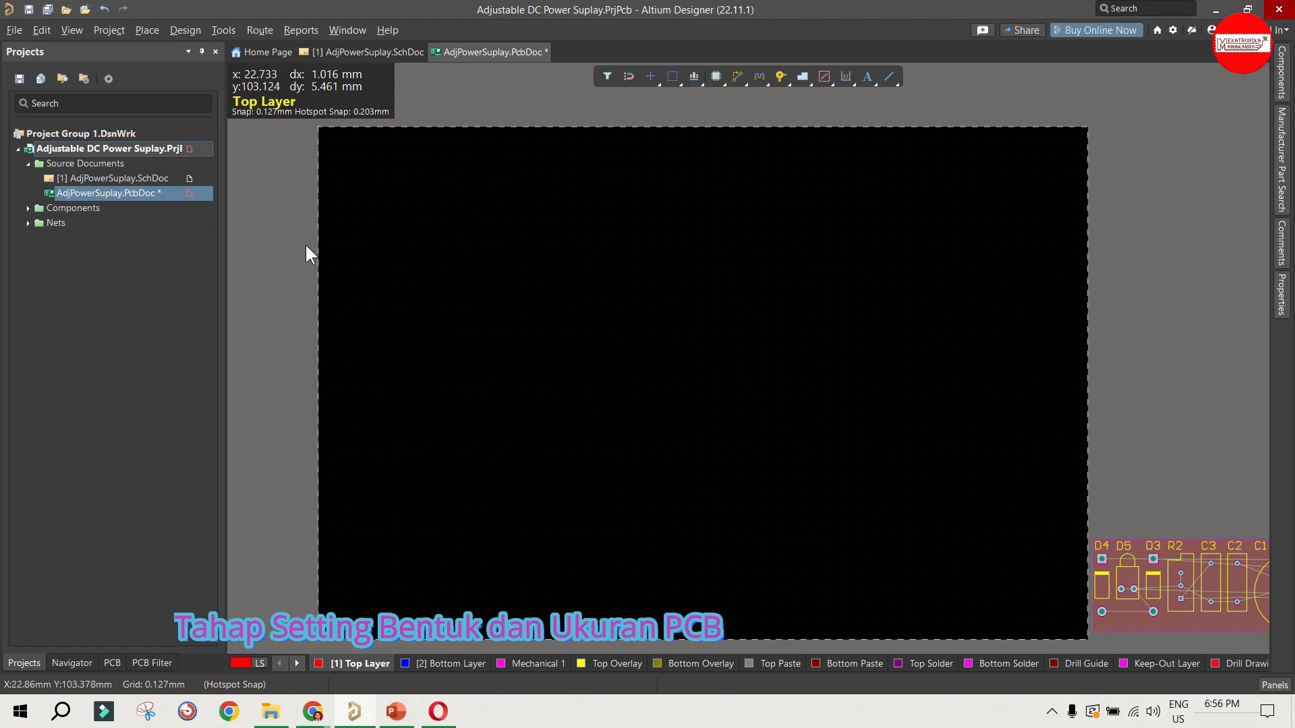
pyautogui.click(72, 30)
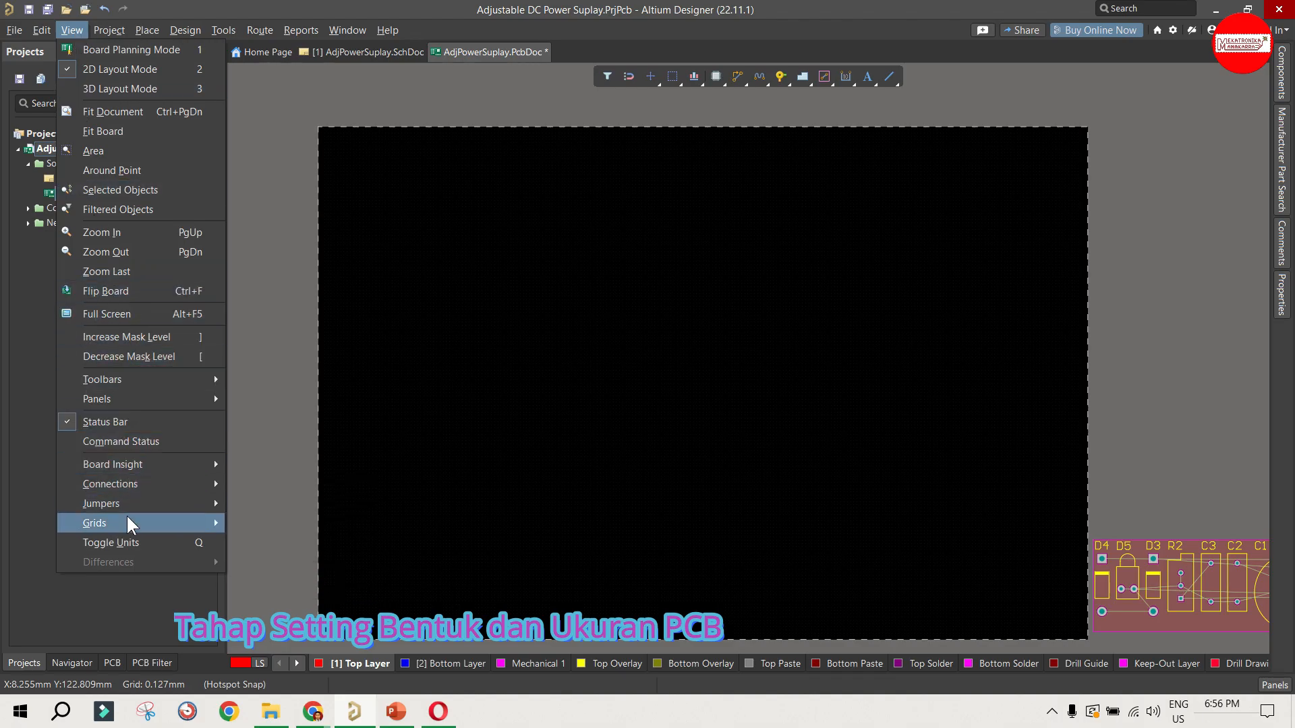
pyautogui.moveTo(128, 523)
pyautogui.click(277, 565)
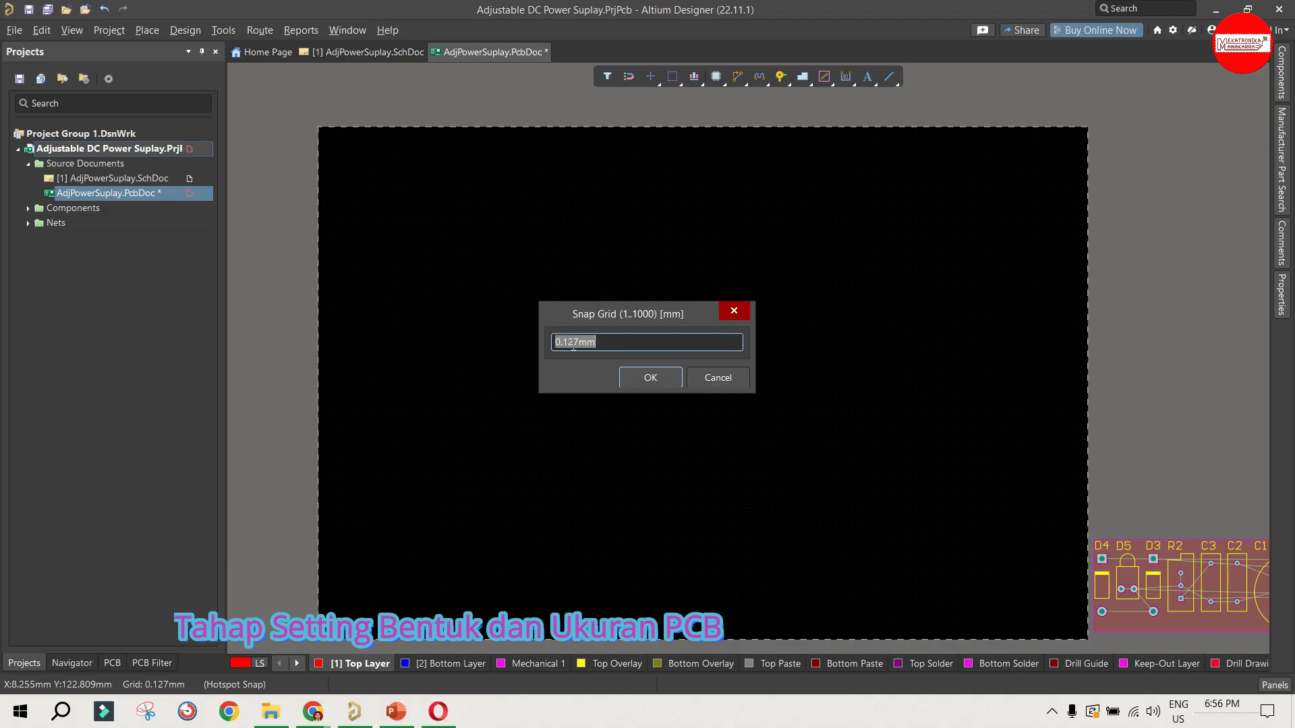
pyautogui.click(624, 343)
pyautogui.moveTo(623, 342); pyautogui.dragTo(483, 342)
pyautogui.write('10mm')
pyautogui.click(649, 377)
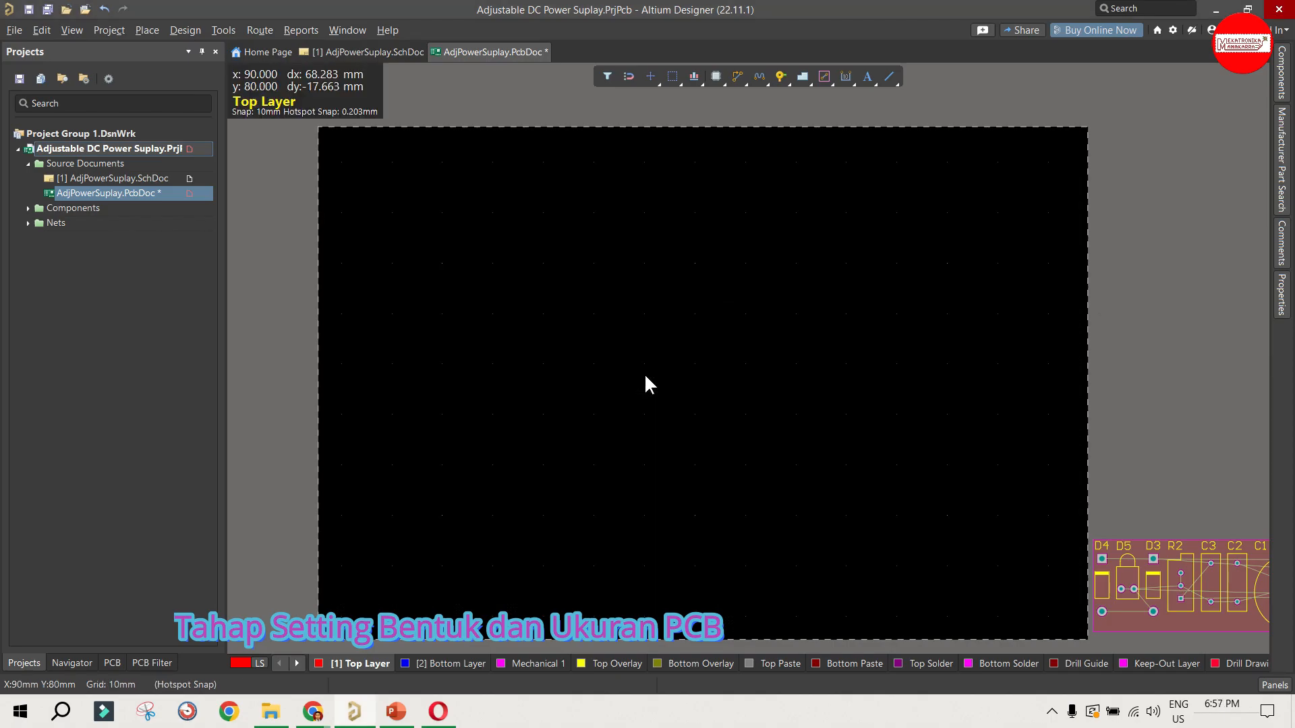
# Step: Make the Keep-Out Layer the active layer of the board
pyautogui.keyDown('ctrl'); pyautogui.scroll(3, 313, 617); pyautogui.keyUp('ctrl')
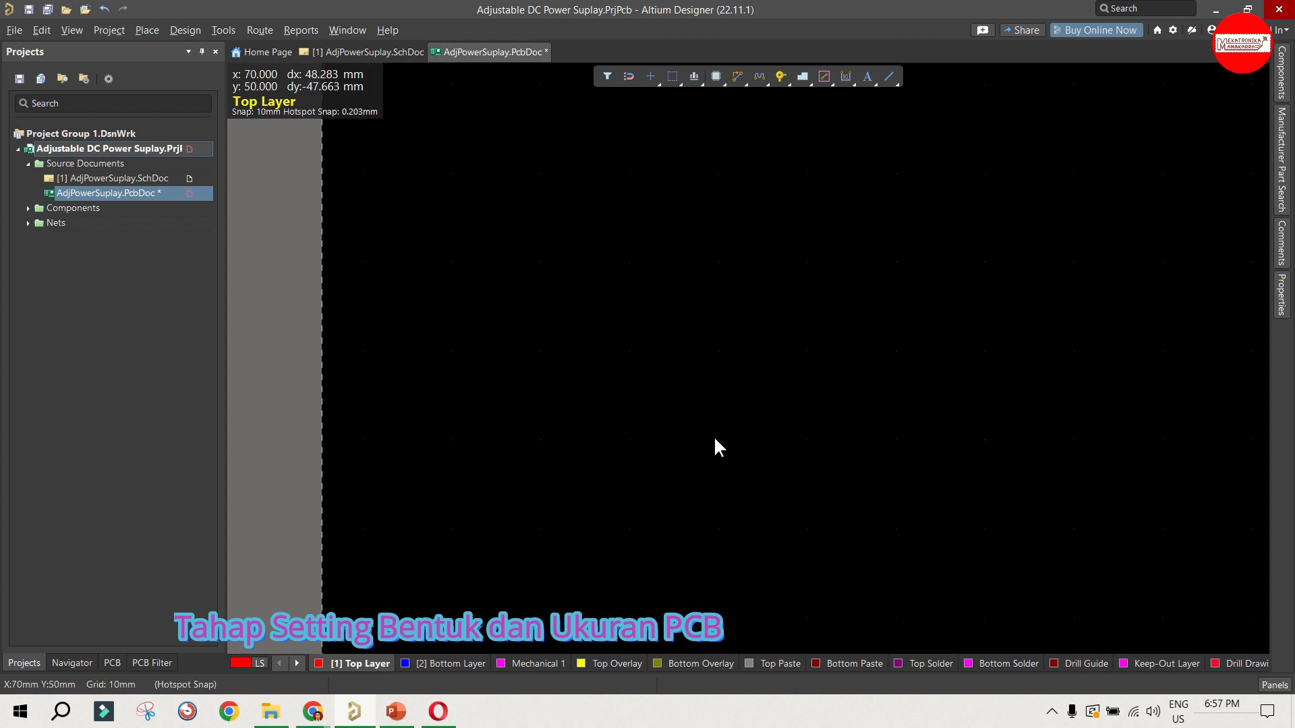
pyautogui.keyDown('ctrl'); pyautogui.scroll(-1, 545, 405); pyautogui.keyUp('ctrl')
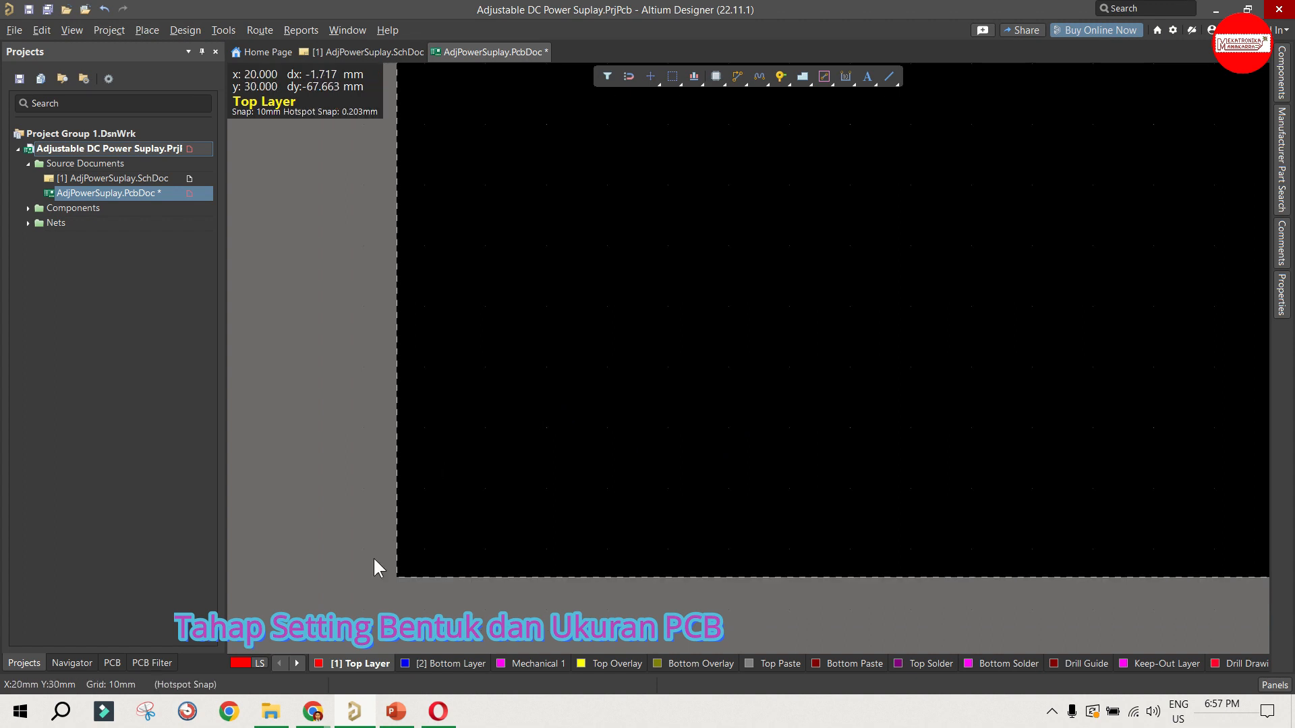
pyautogui.keyDown('ctrl'); pyautogui.scroll(-1, 310, 519); pyautogui.keyUp('ctrl')
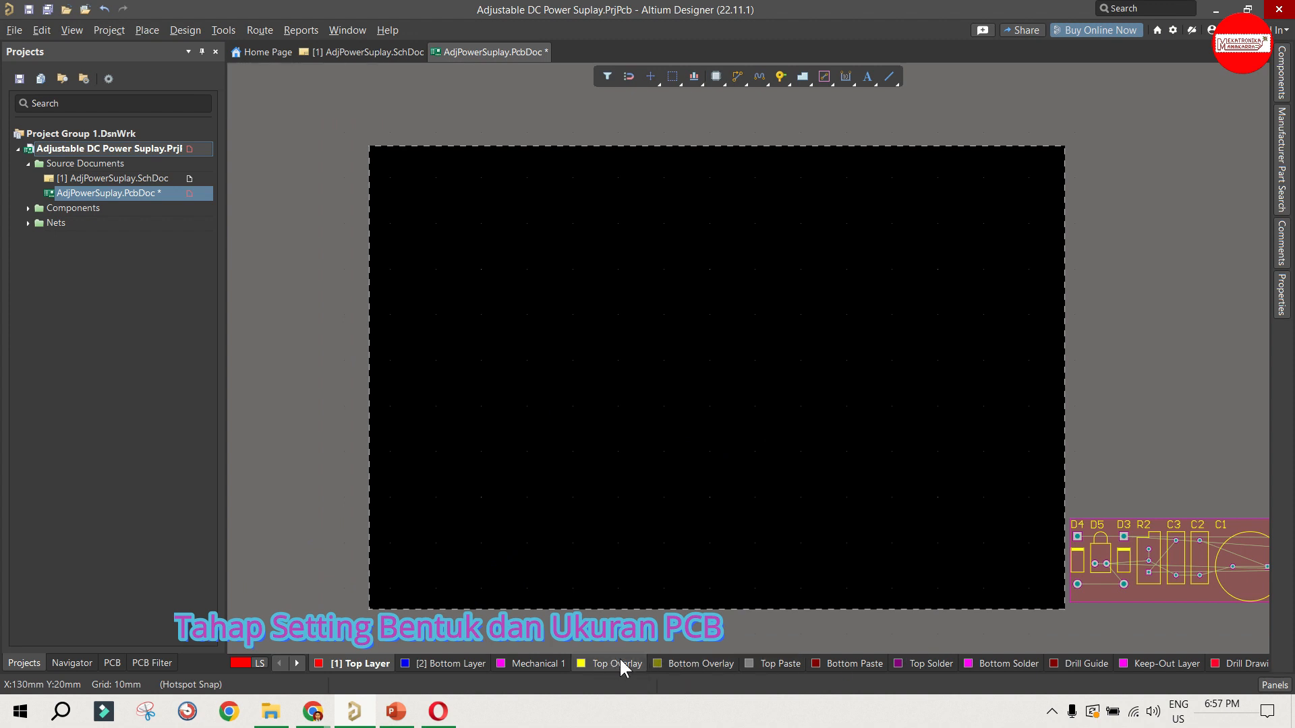
pyautogui.click(1147, 662)
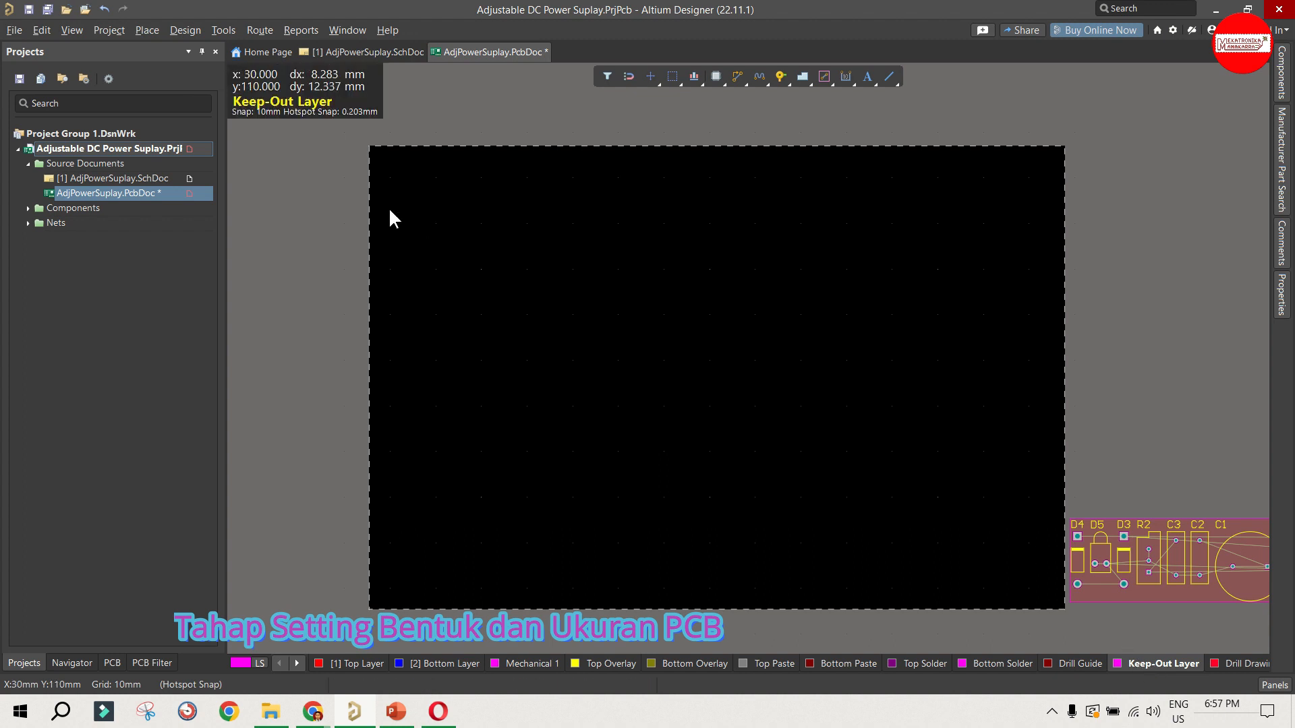
# Step: Draw a closed 70 x 50 mm rectangle of keepout tracks from X 30, Y 30 mm to X 100, Y 80 mm
pyautogui.click(149, 31)
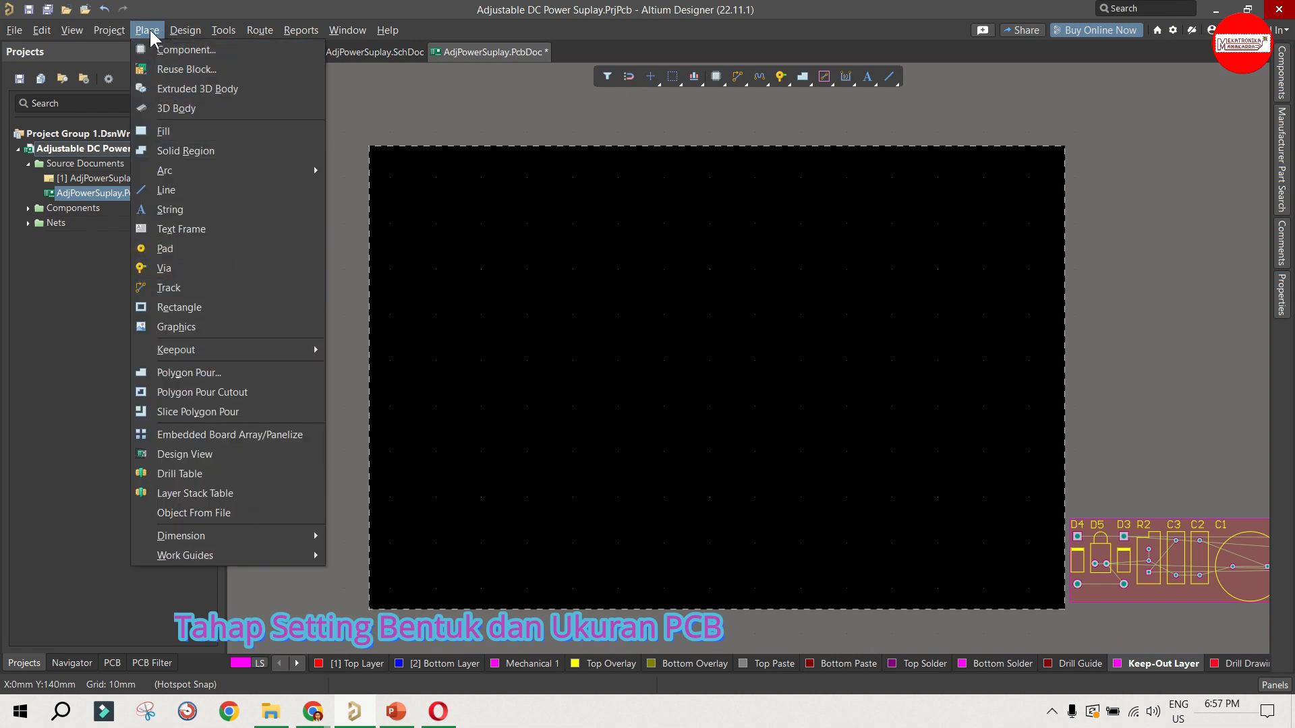
pyautogui.moveTo(237, 350)
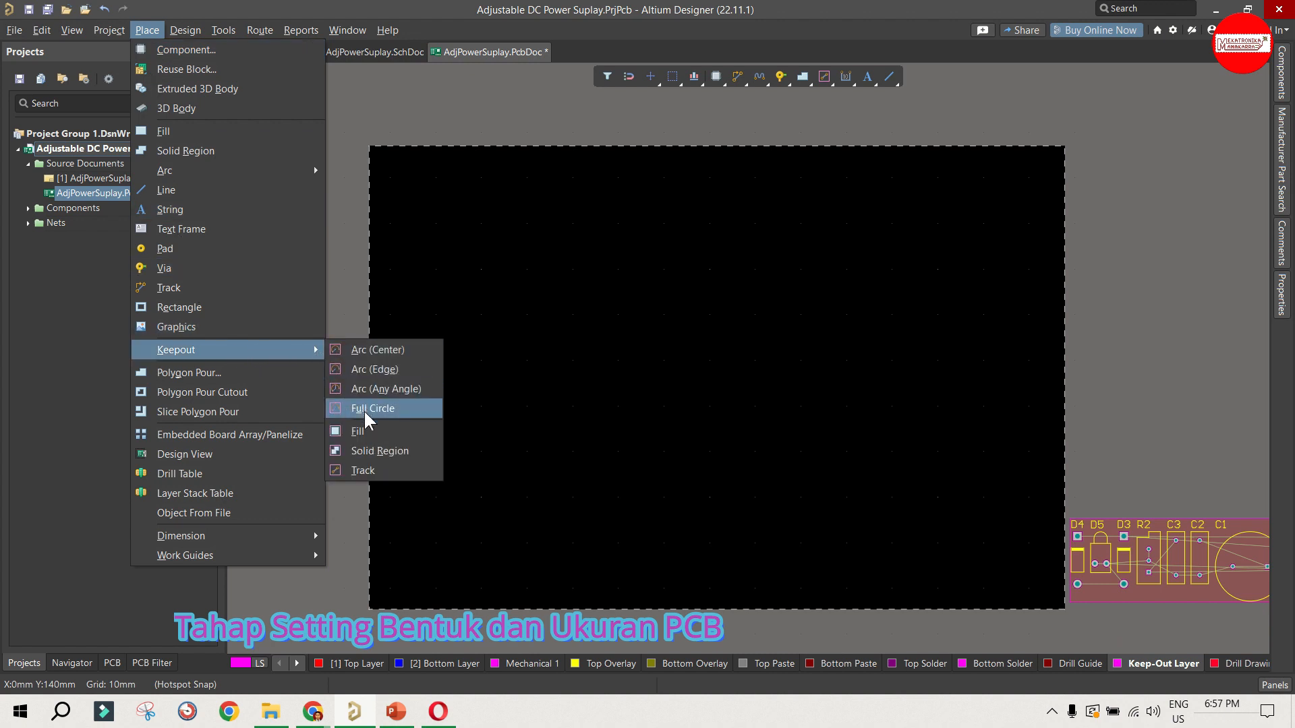
pyautogui.click(378, 470)
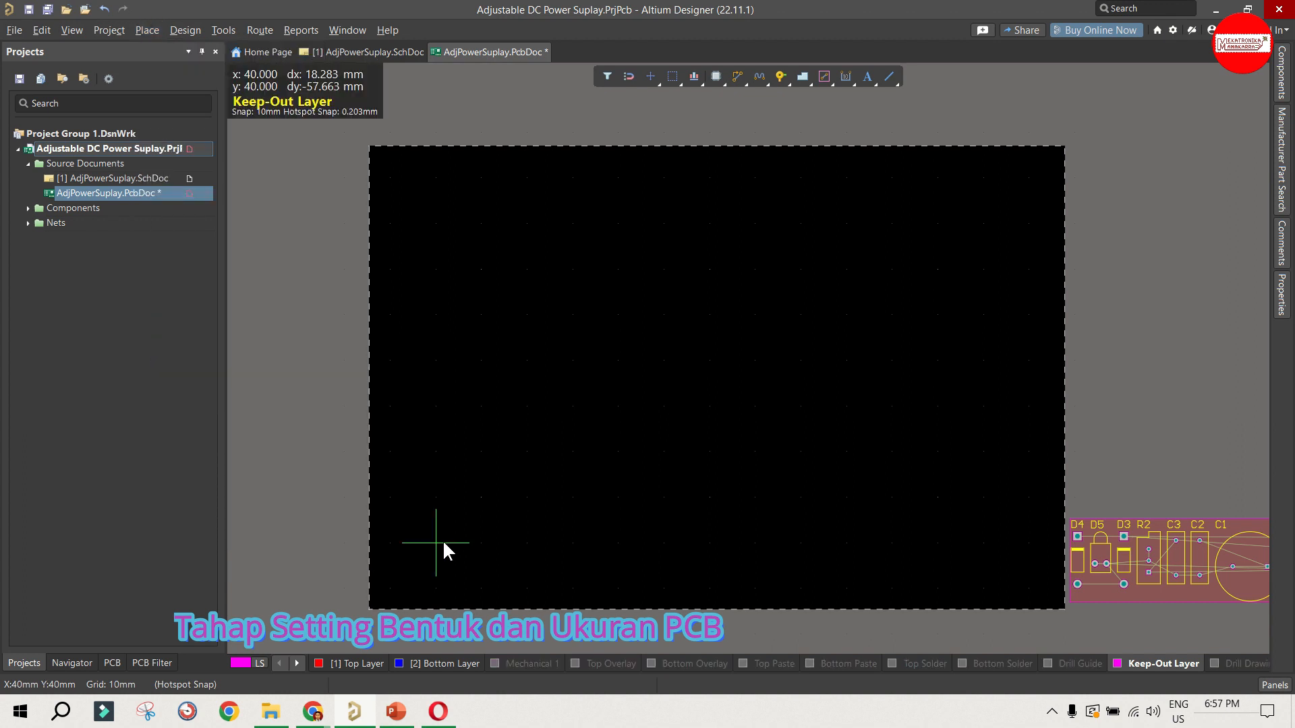
pyautogui.click(400, 586)
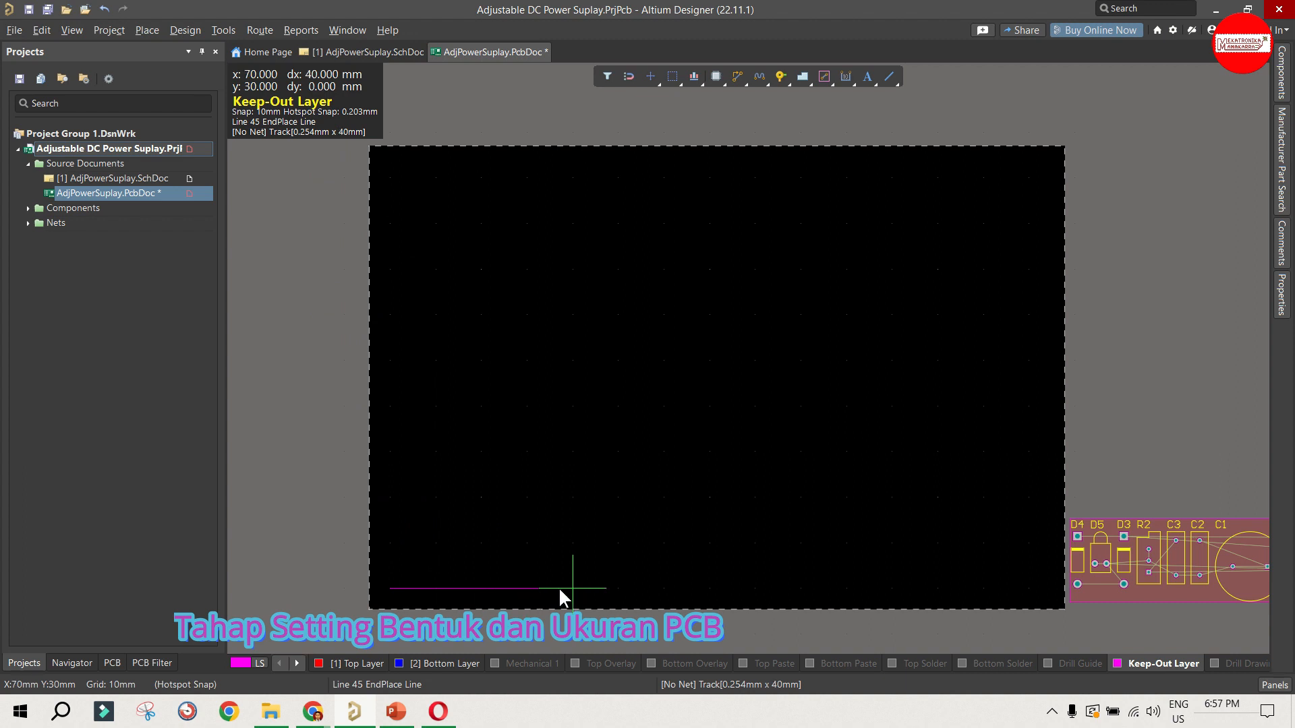
pyautogui.click(697, 590)
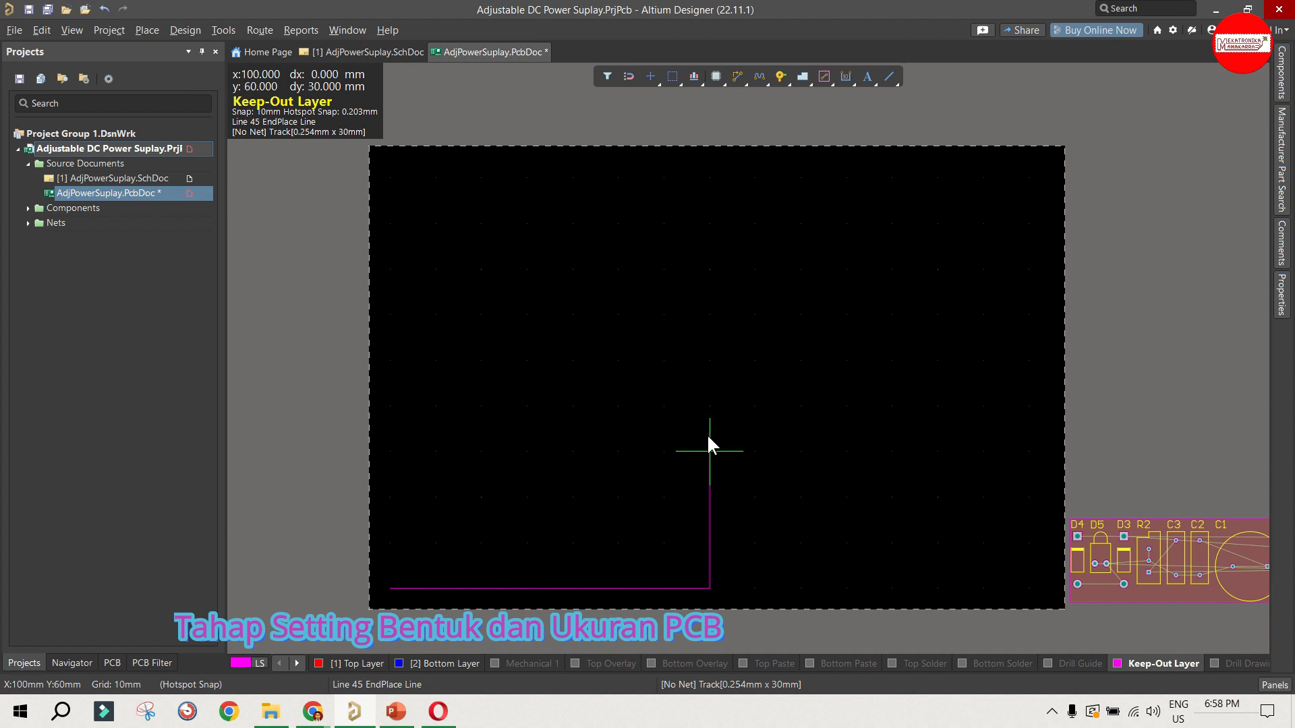
pyautogui.click(710, 359)
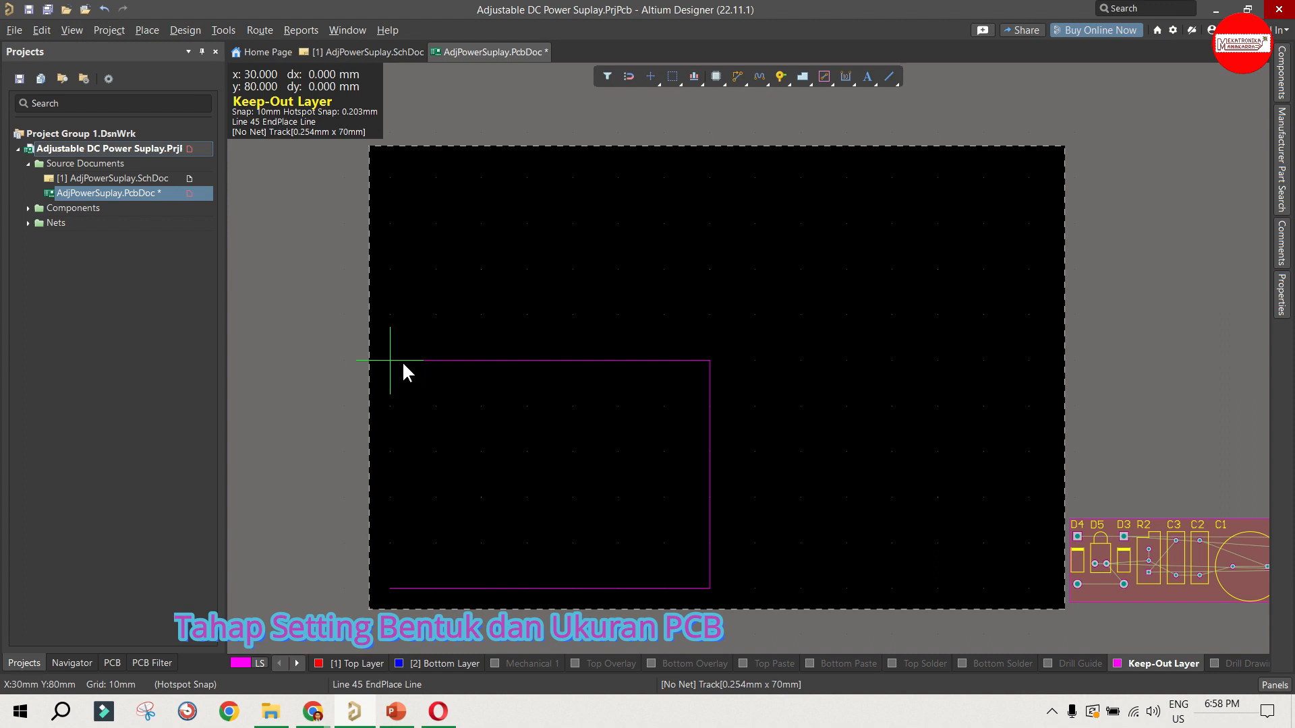
pyautogui.click(382, 372)
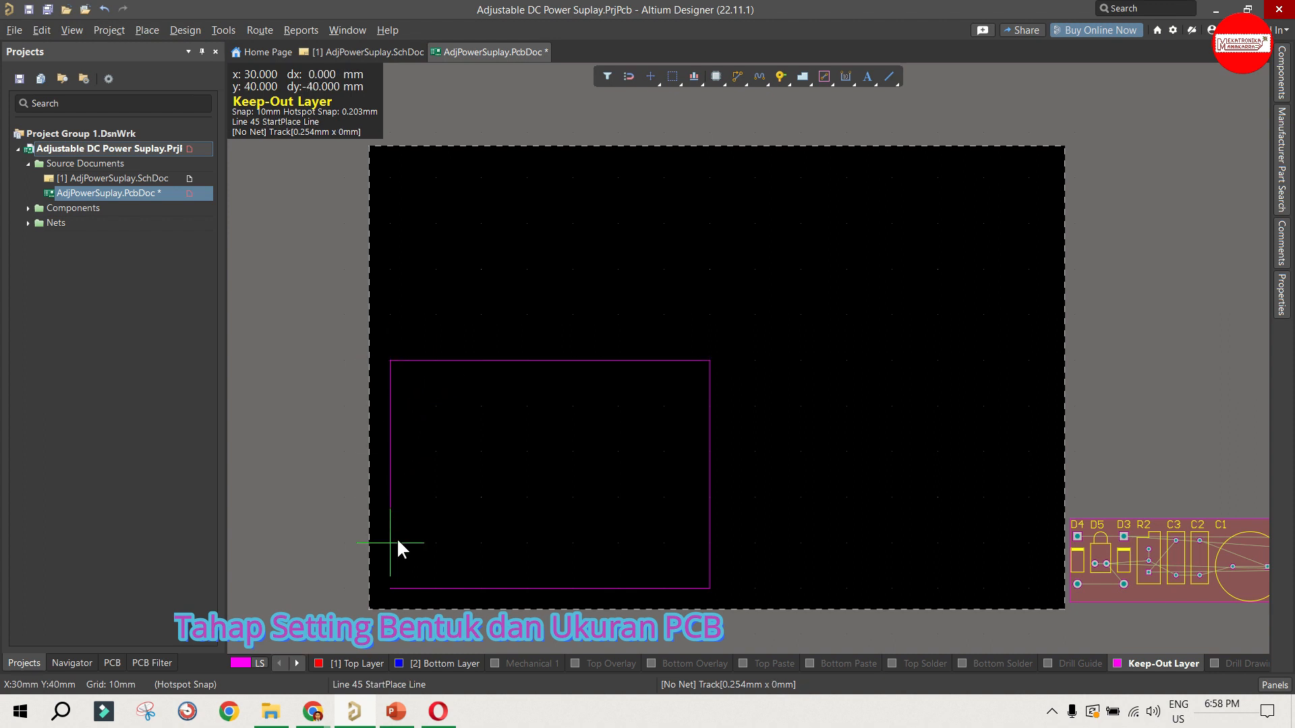
pyautogui.click(398, 578)
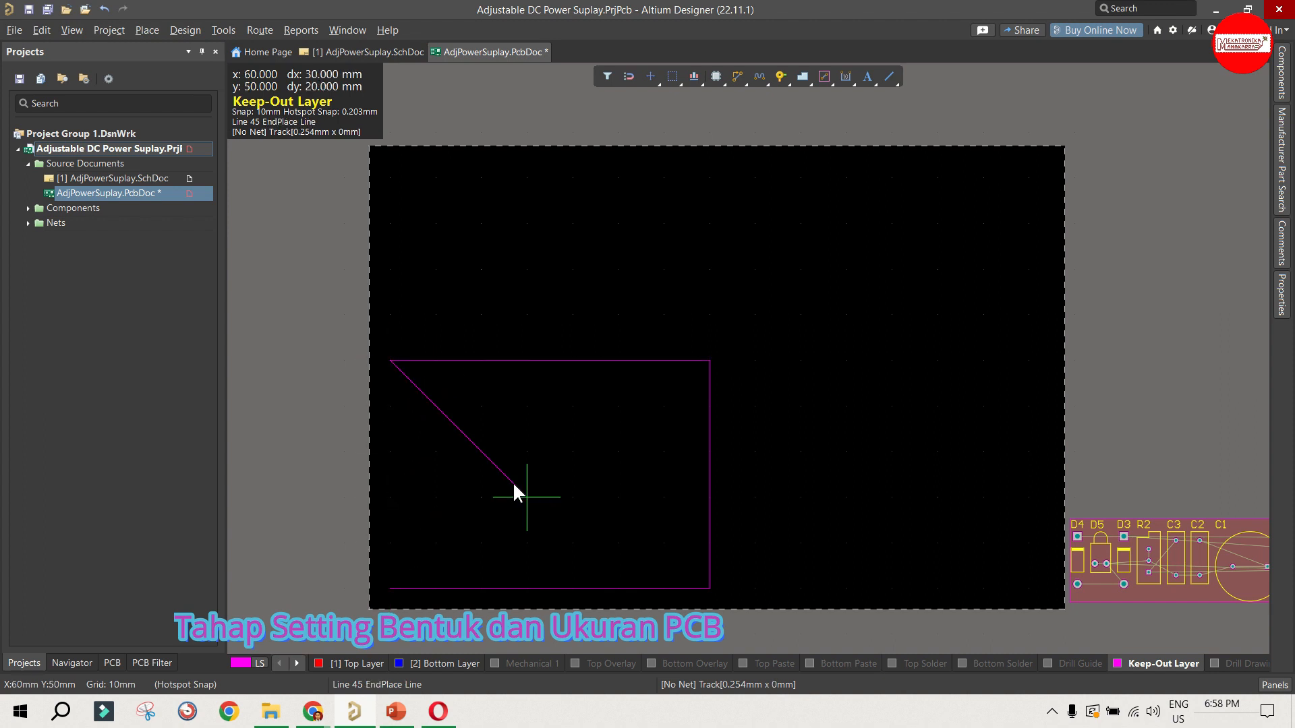
pyautogui.click(395, 583)
pyautogui.rightClick(393, 583)
pyautogui.rightClick(447, 522)
pyautogui.rightClick(448, 523)
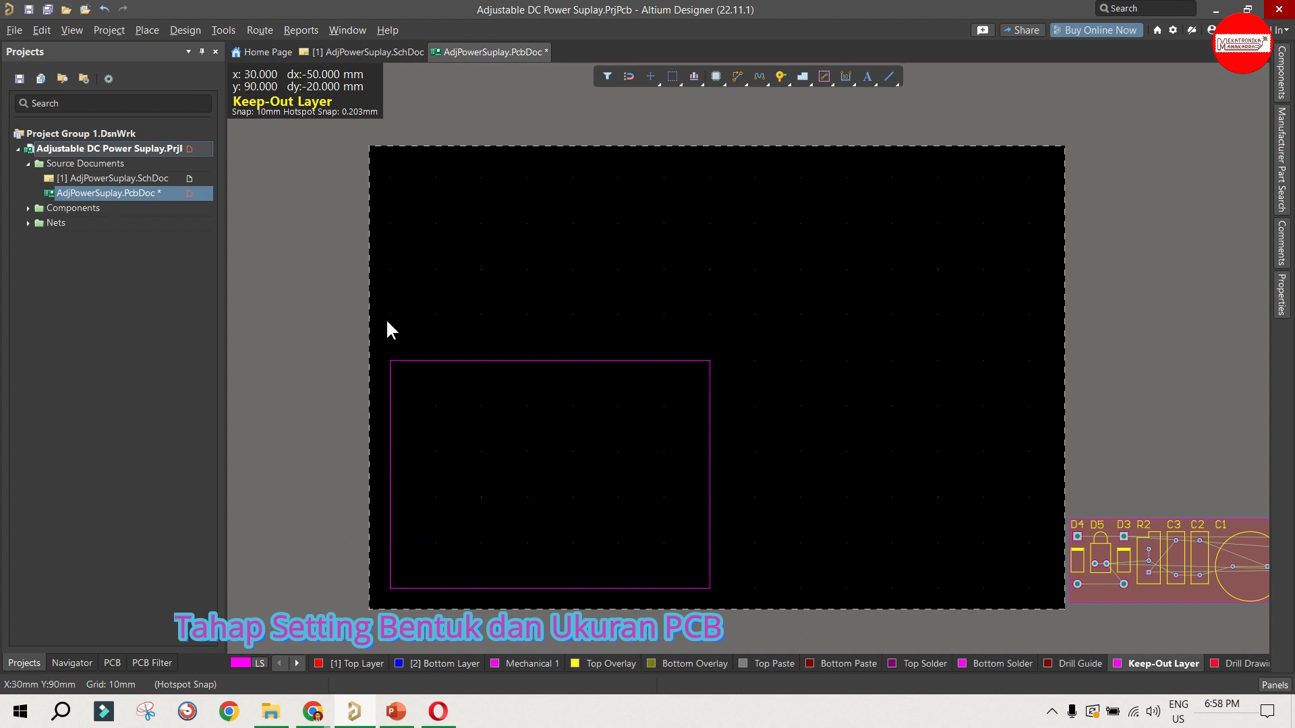
# Step: Redefine the board shape from the selected 70 x 50 mm keepout rectangle
pyautogui.moveTo(339, 308); pyautogui.dragTo(777, 618)
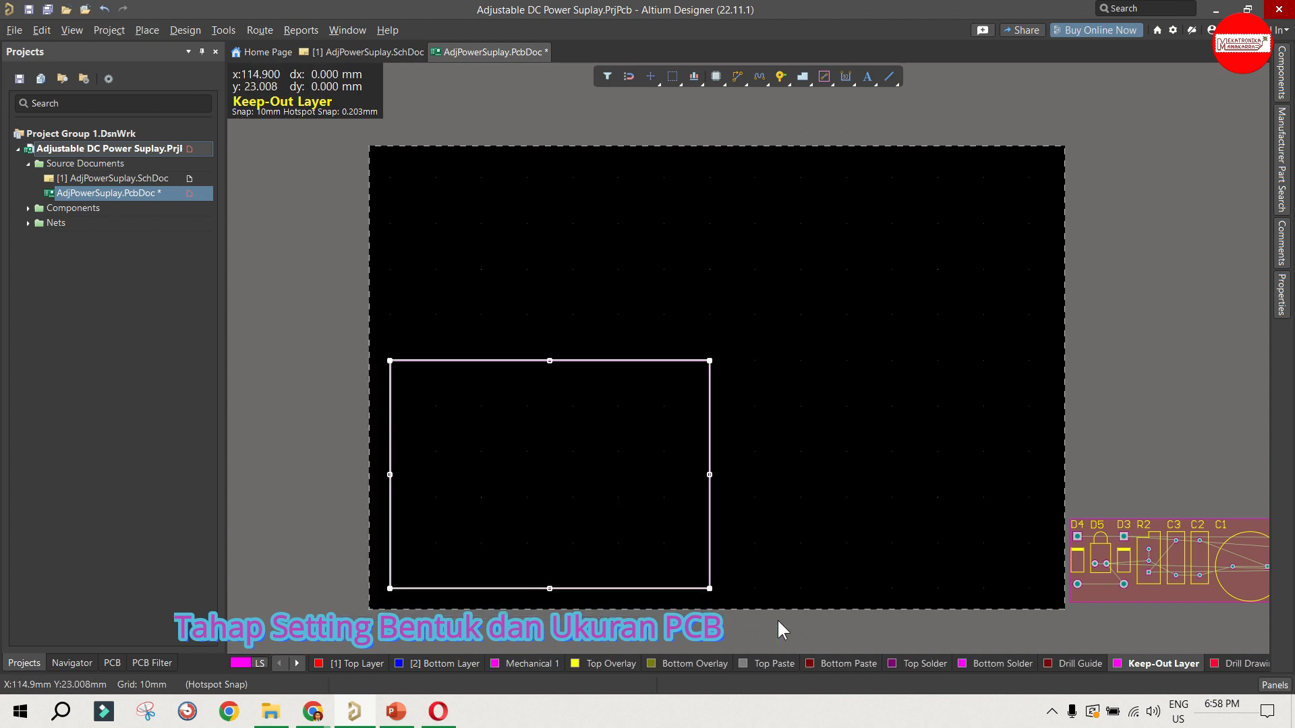
pyautogui.click(189, 31)
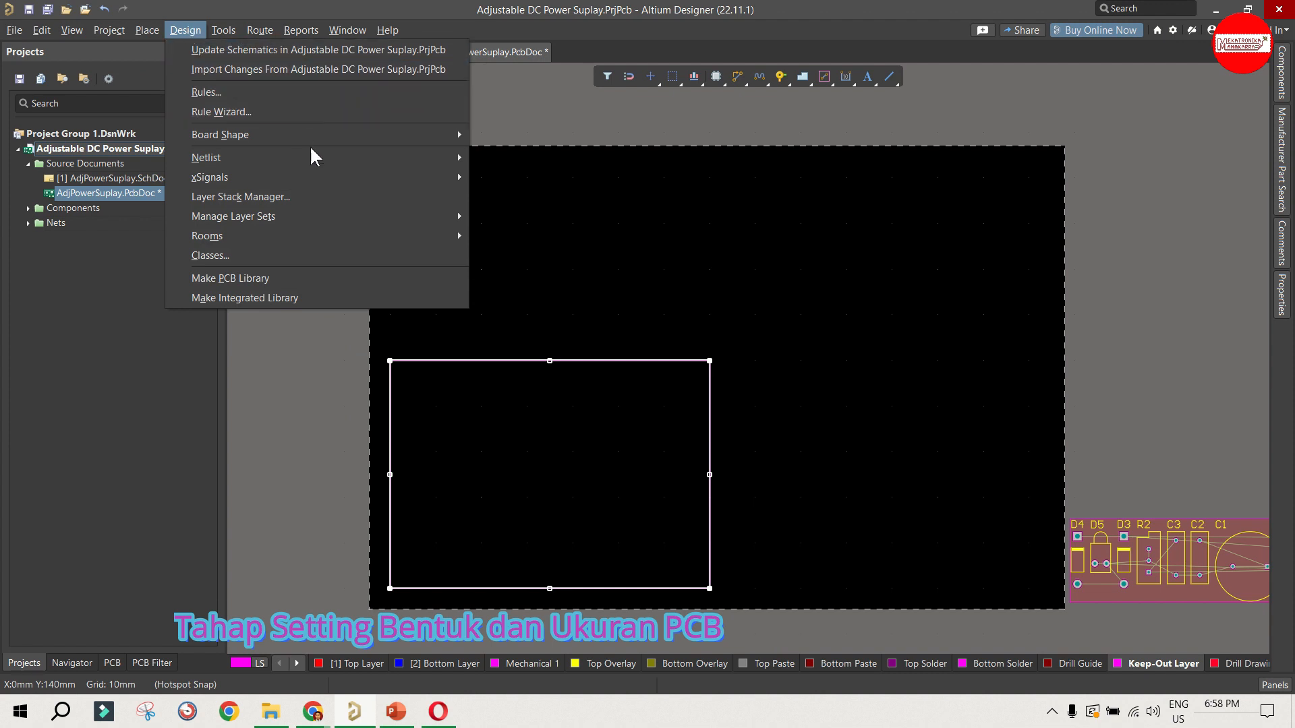
pyautogui.moveTo(315, 150)
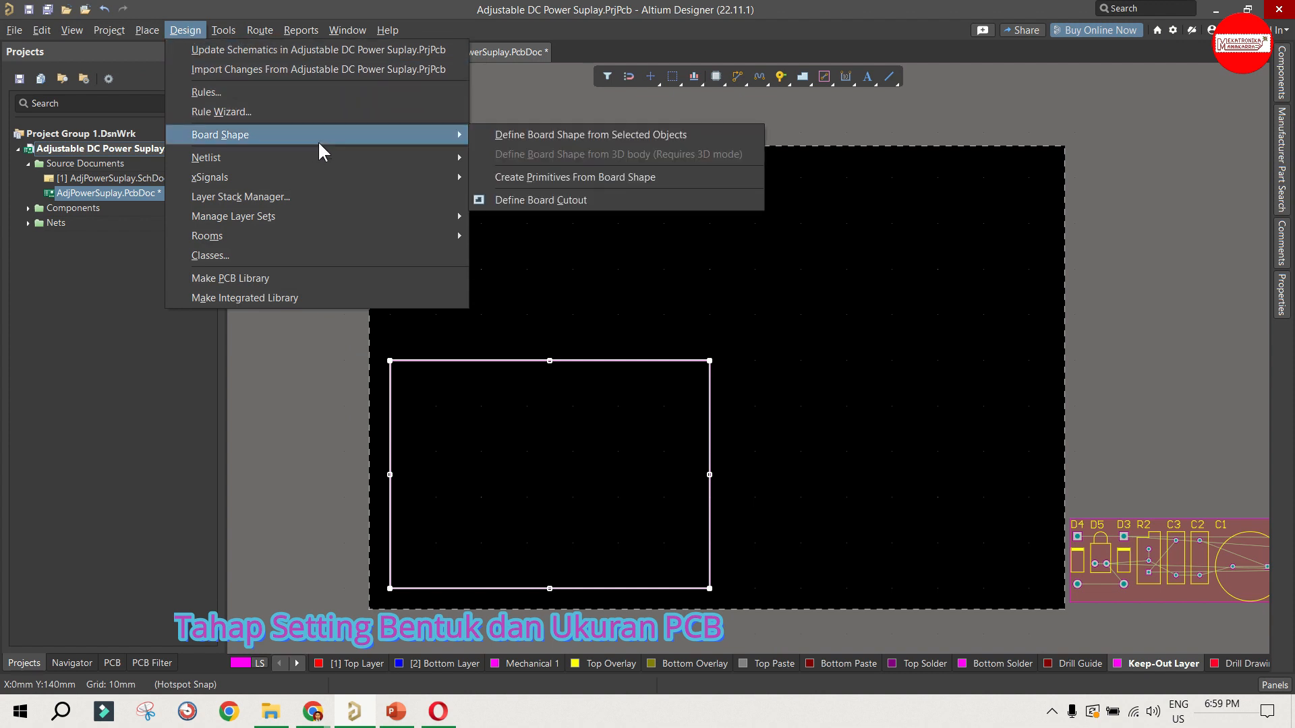
pyautogui.click(612, 136)
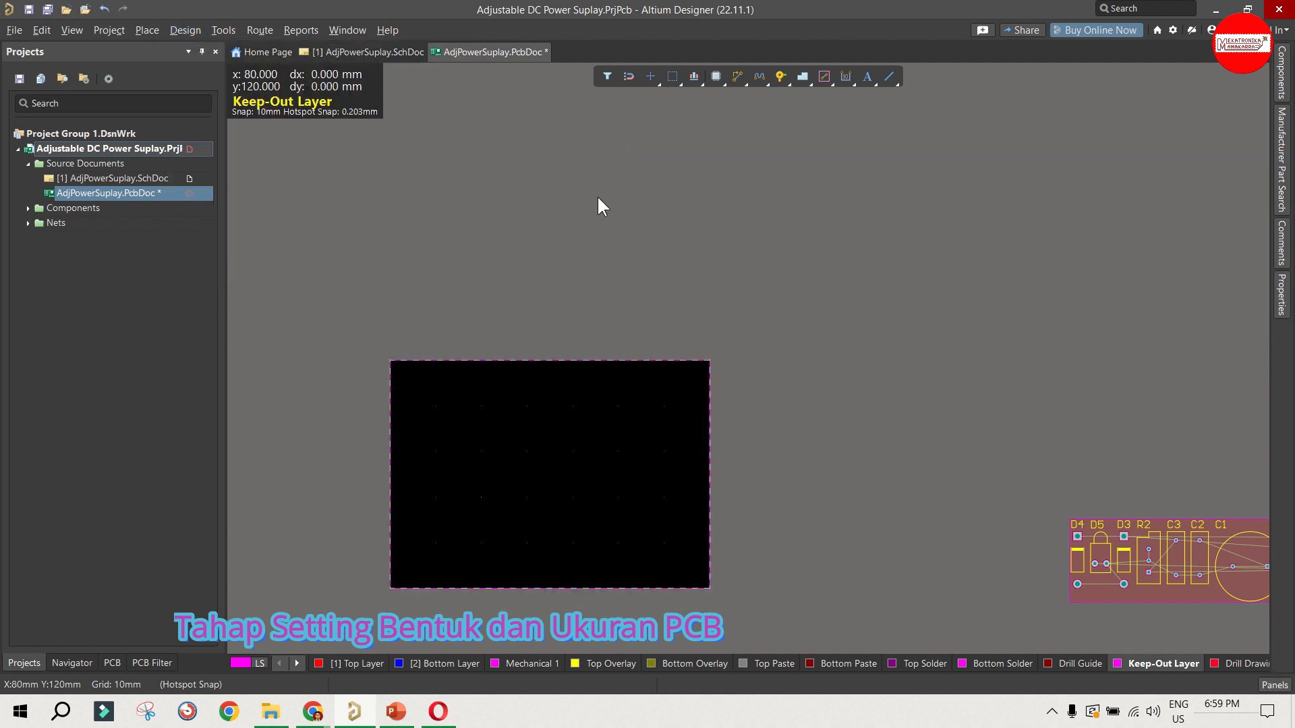
# Step: Examine the redefined board area and its surrounding keepout outline
pyautogui.scroll(-3, 597, 203)
pyautogui.keyDown('ctrl'); pyautogui.scroll(2, 450, 355); pyautogui.keyUp('ctrl')
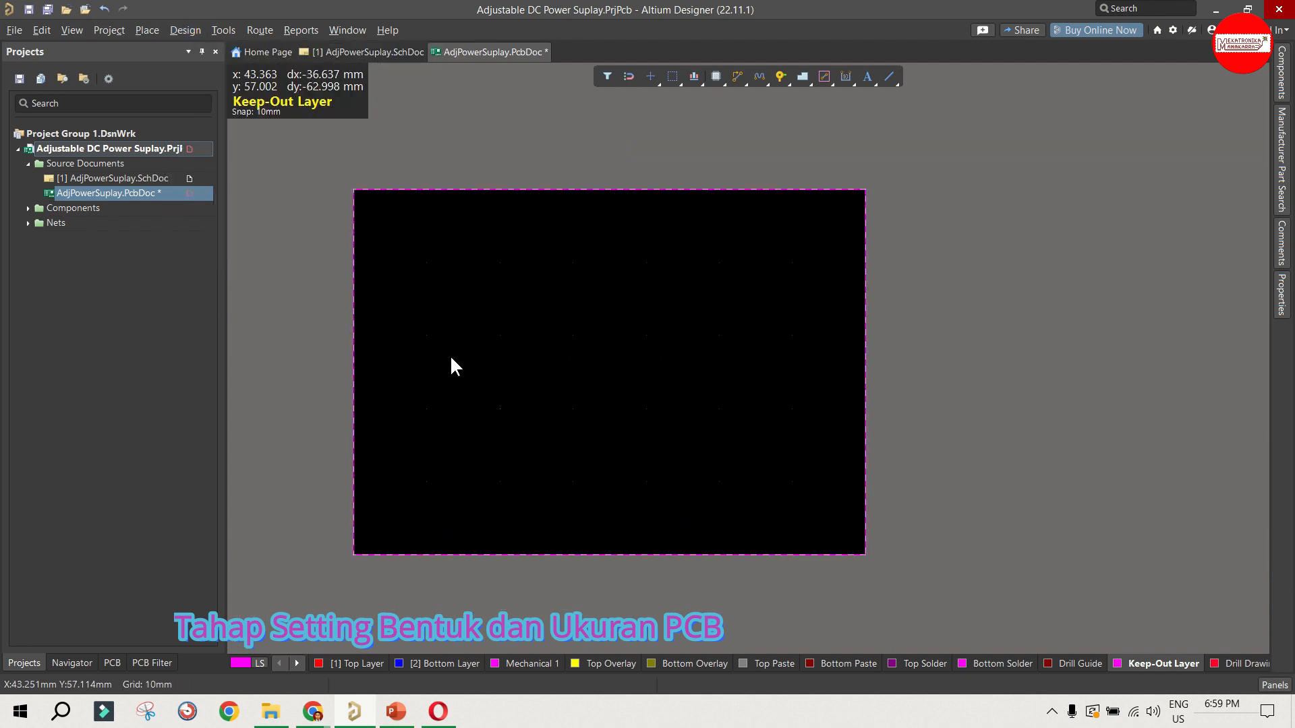
pyautogui.keyDown('ctrl'); pyautogui.scroll(1, 450, 355); pyautogui.keyUp('ctrl')
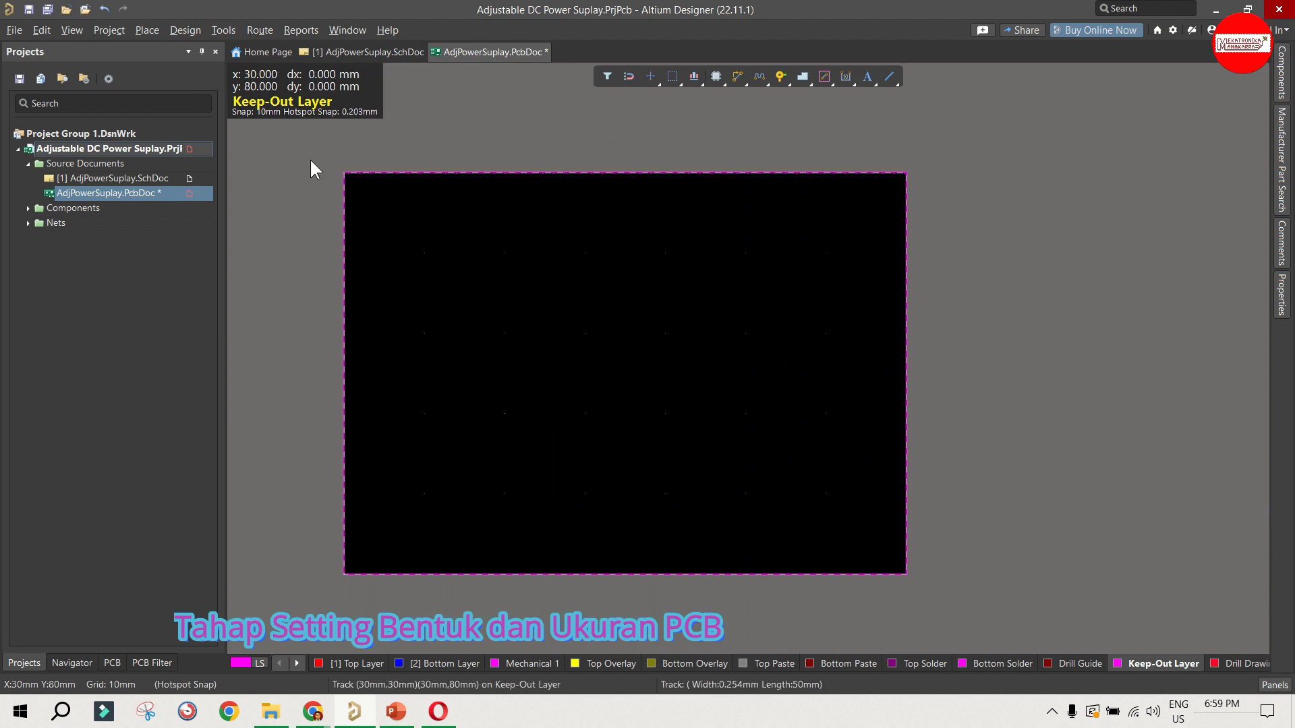
pyautogui.moveTo(306, 151); pyautogui.dragTo(998, 609)
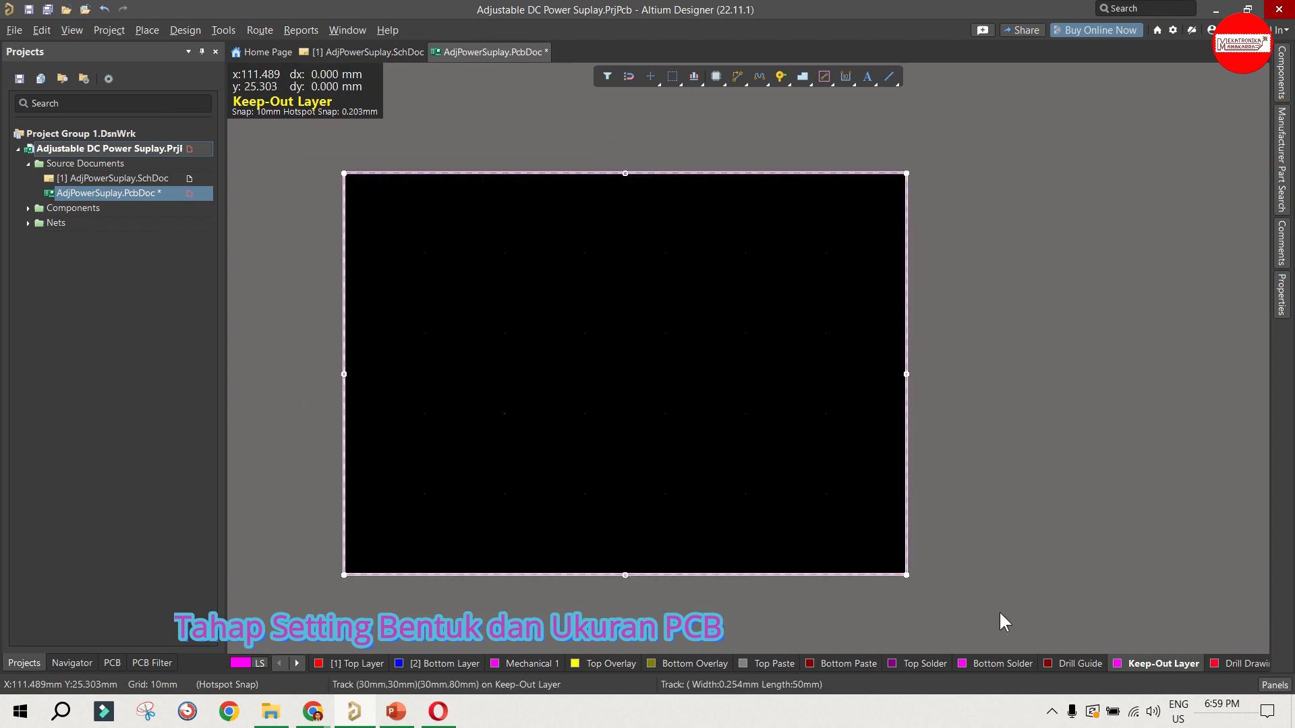
pyautogui.click(998, 610)
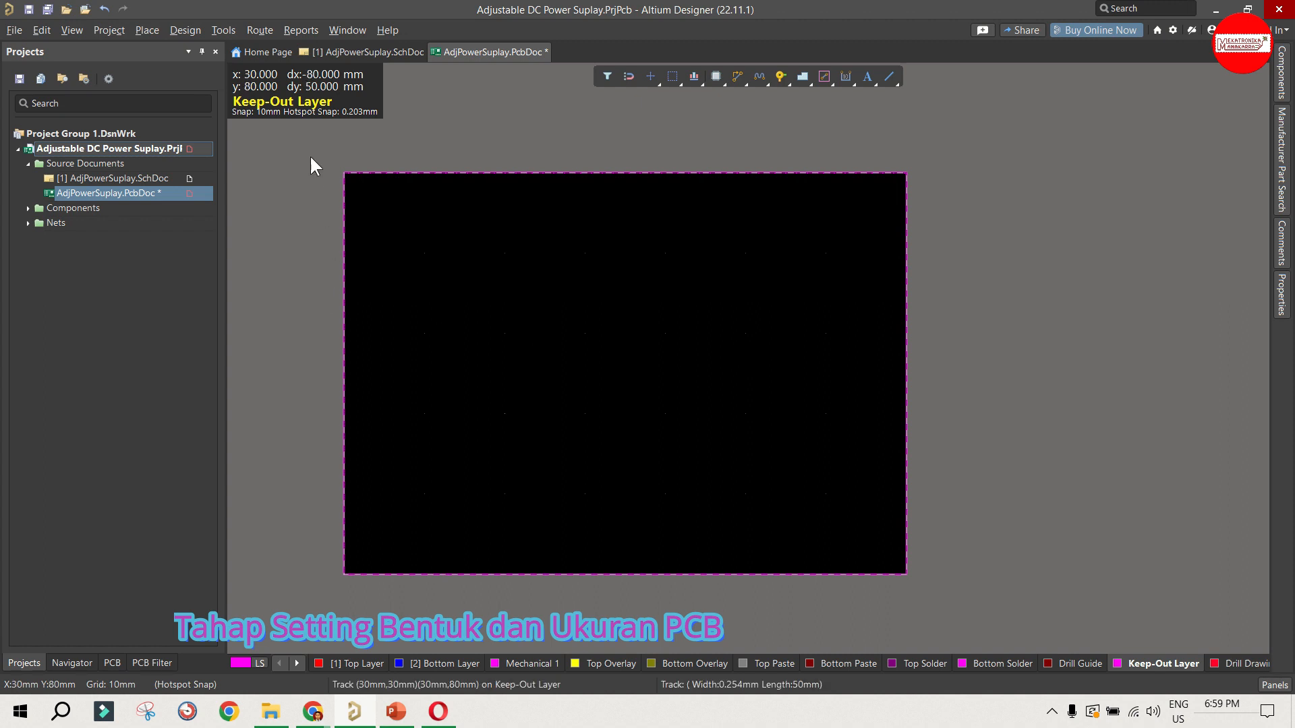
pyautogui.moveTo(310, 157); pyautogui.dragTo(1004, 638)
pyautogui.keyDown('ctrl'); pyautogui.scroll(-2, 695, 457); pyautogui.keyUp('ctrl')
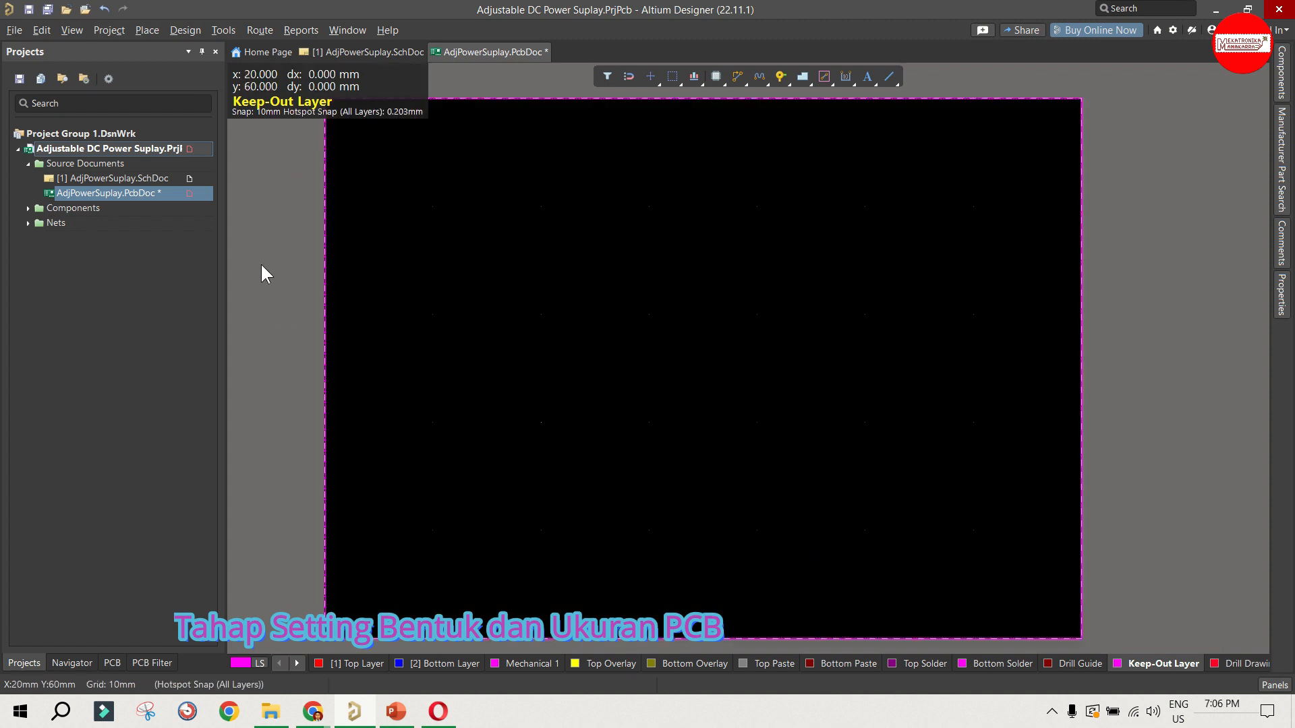
pyautogui.keyDown('ctrl'); pyautogui.scroll(-2, 260, 262); pyautogui.keyUp('ctrl')
pyautogui.keyDown('ctrl'); pyautogui.scroll(-2, 262, 267); pyautogui.keyUp('ctrl')
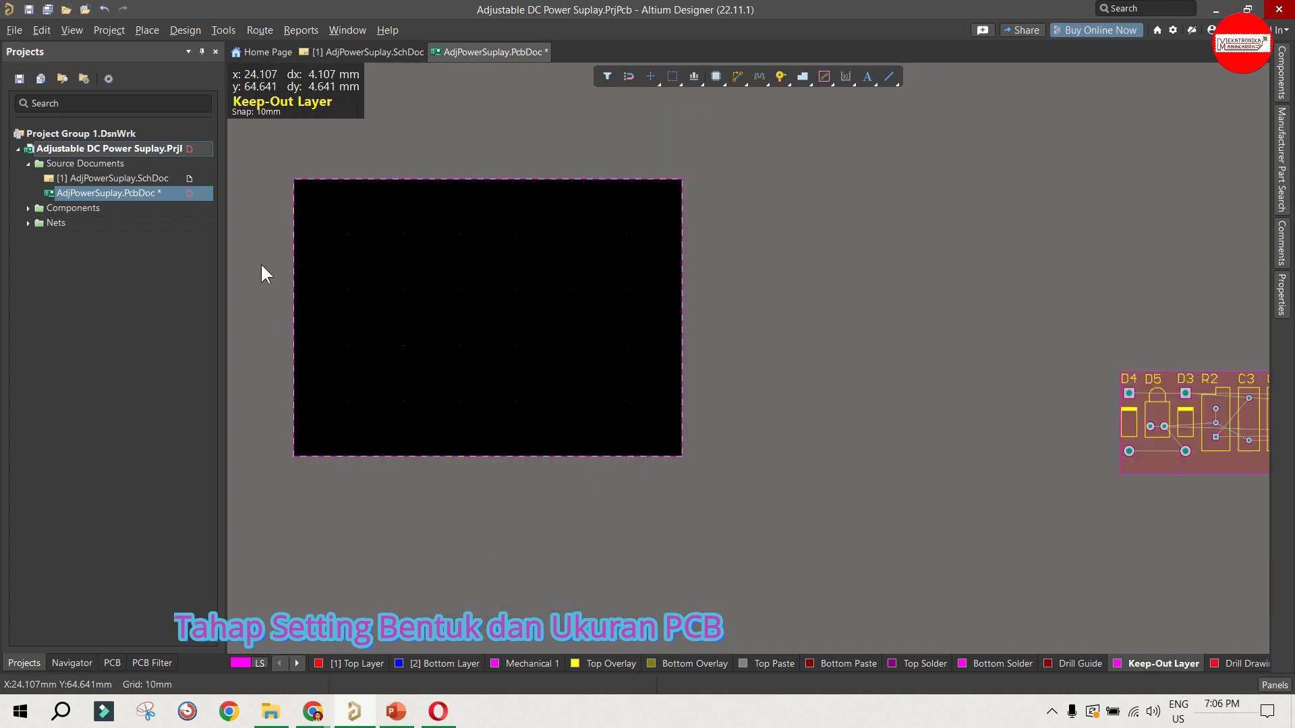
pyautogui.keyDown('ctrl'); pyautogui.scroll(3, 251, 325); pyautogui.keyUp('ctrl')
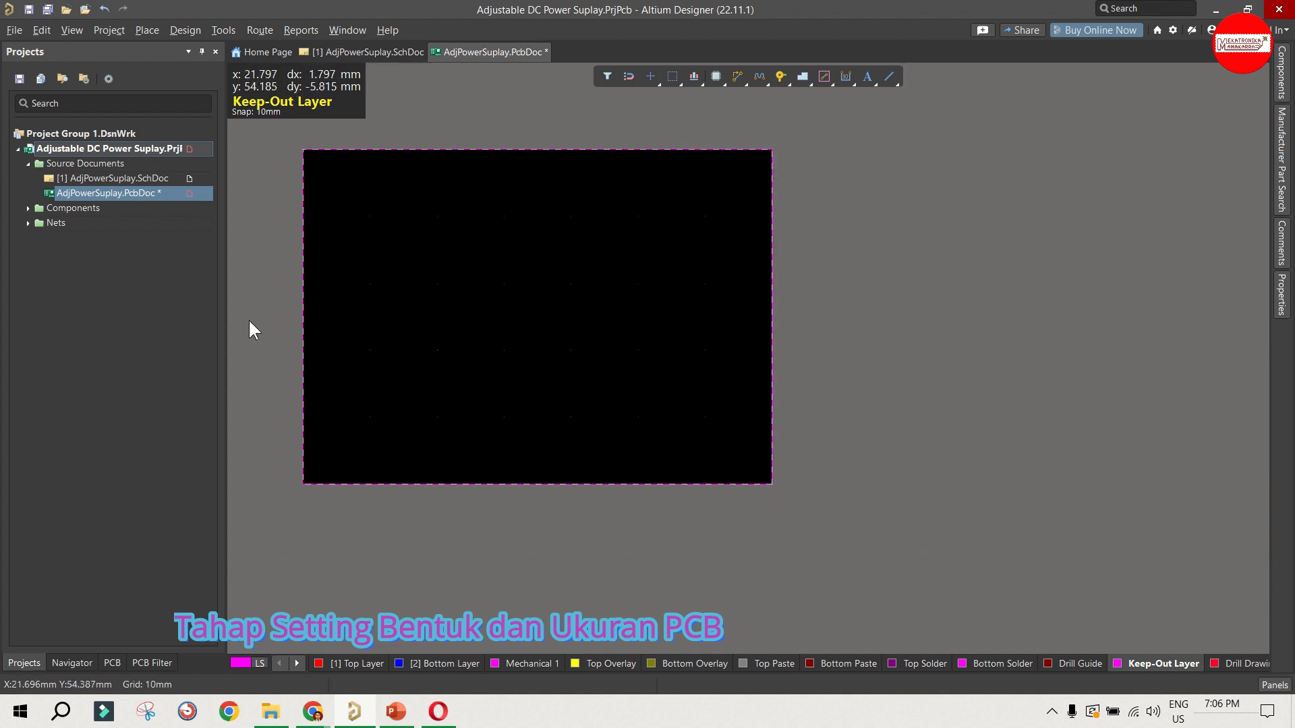
pyautogui.click(270, 333)
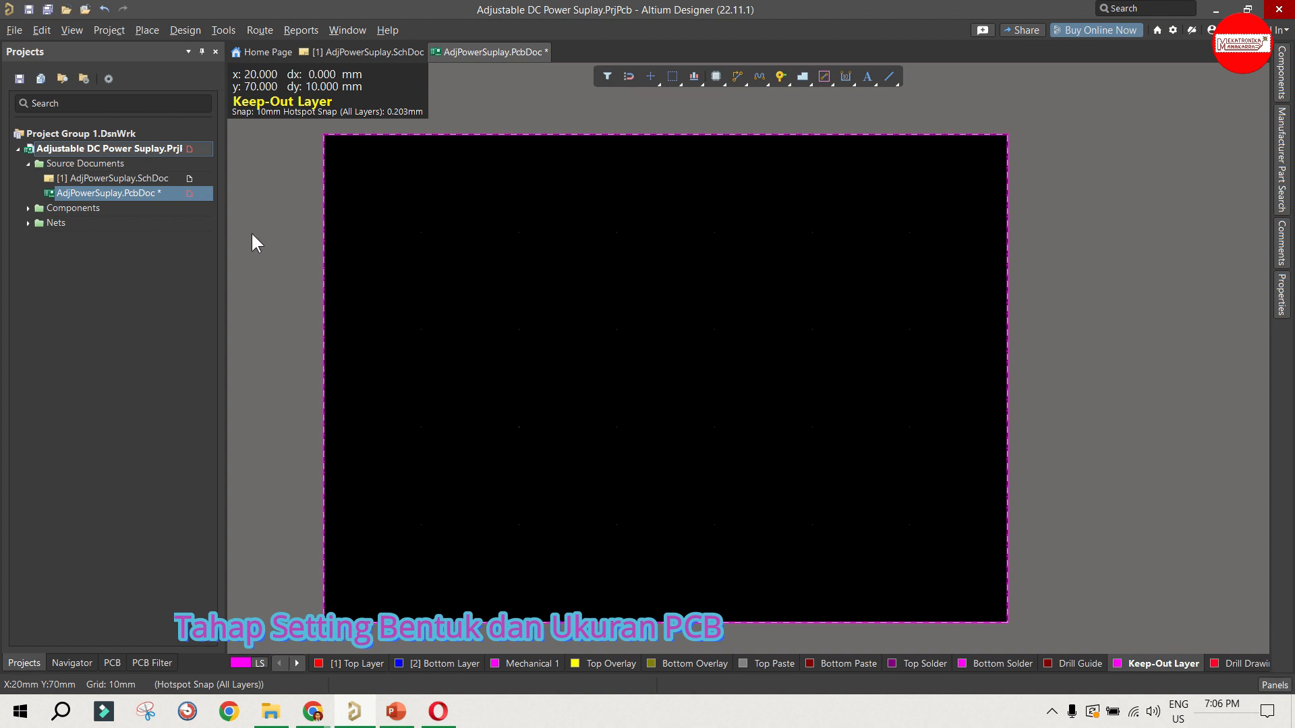
# Step: Set the PCB document's global snap grid to 1.27 mm
pyautogui.click(72, 29)
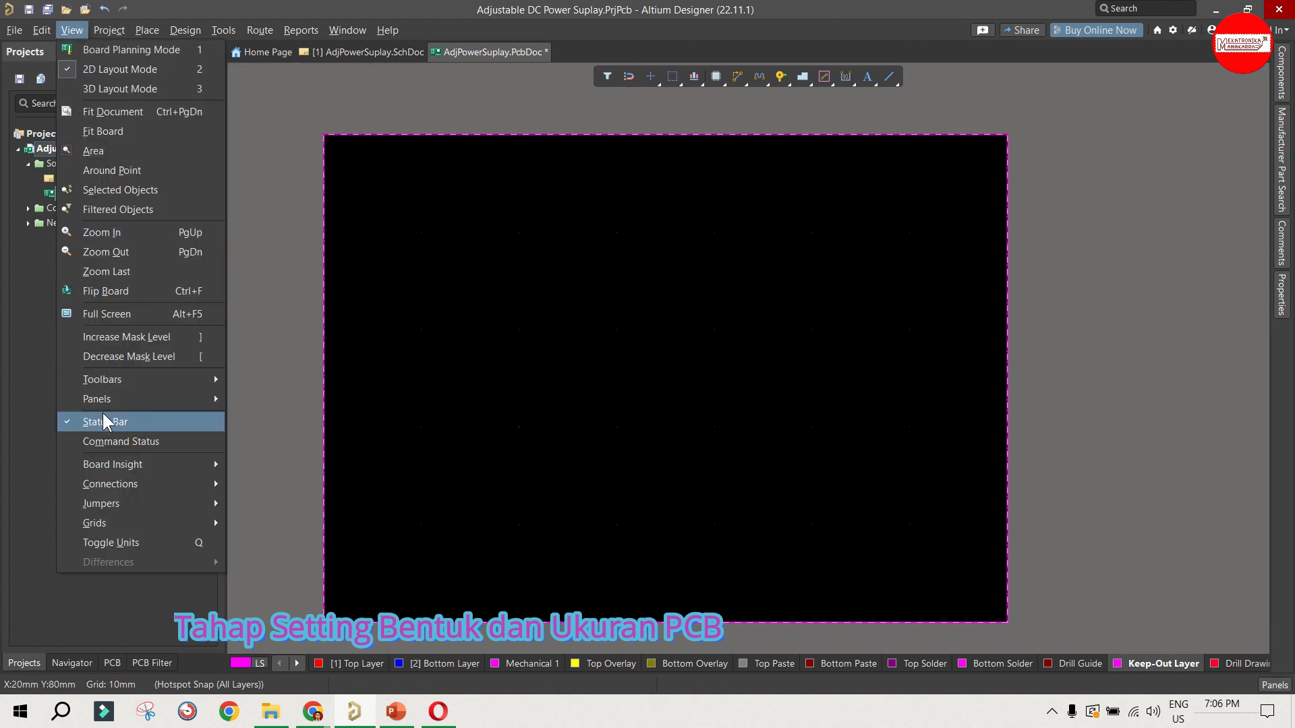
pyautogui.moveTo(144, 523)
pyautogui.click(289, 565)
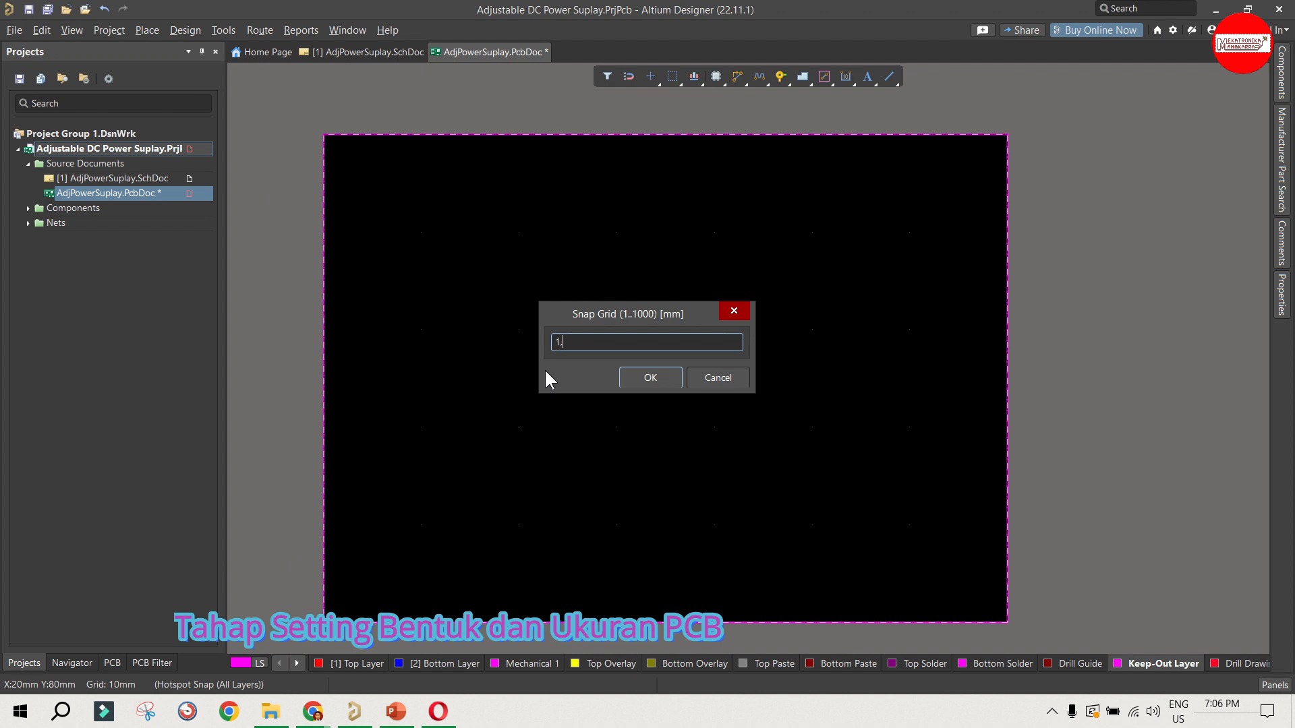
pyautogui.write('1,27mm')
pyautogui.click(634, 375)
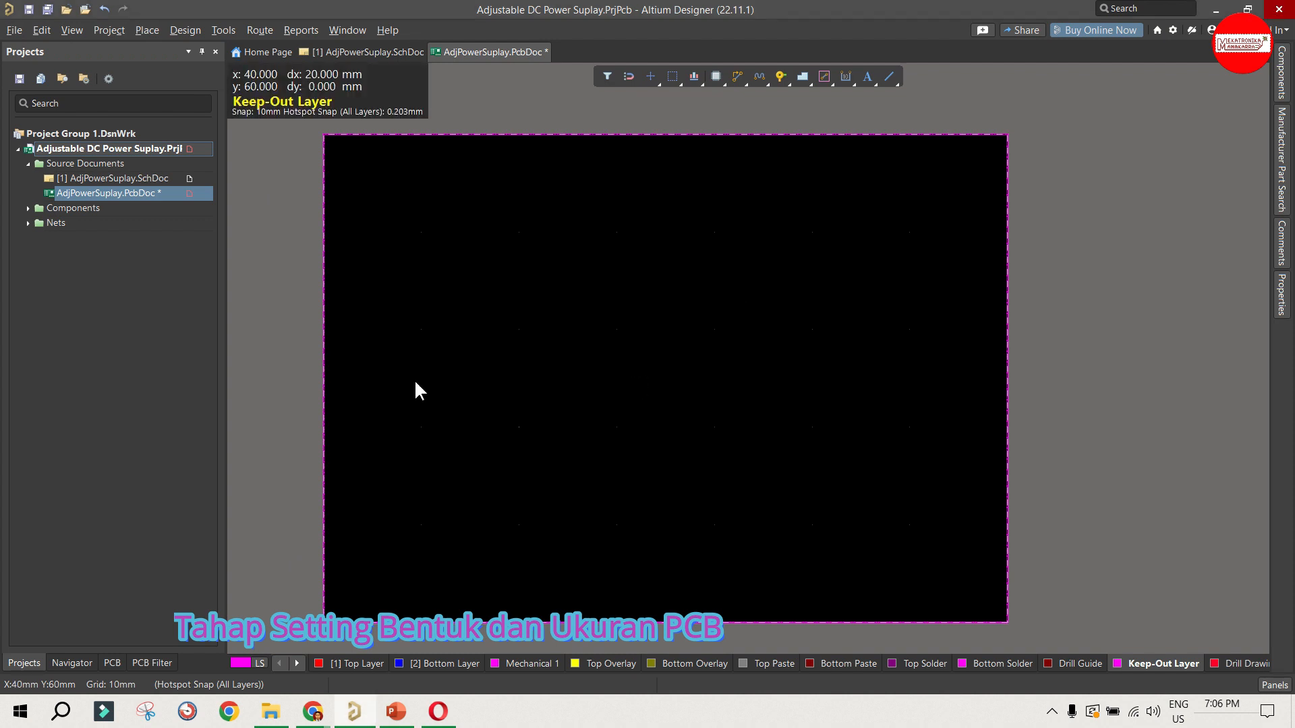
pyautogui.keyDown('ctrl'); pyautogui.scroll(3, 309, 424); pyautogui.keyUp('ctrl')
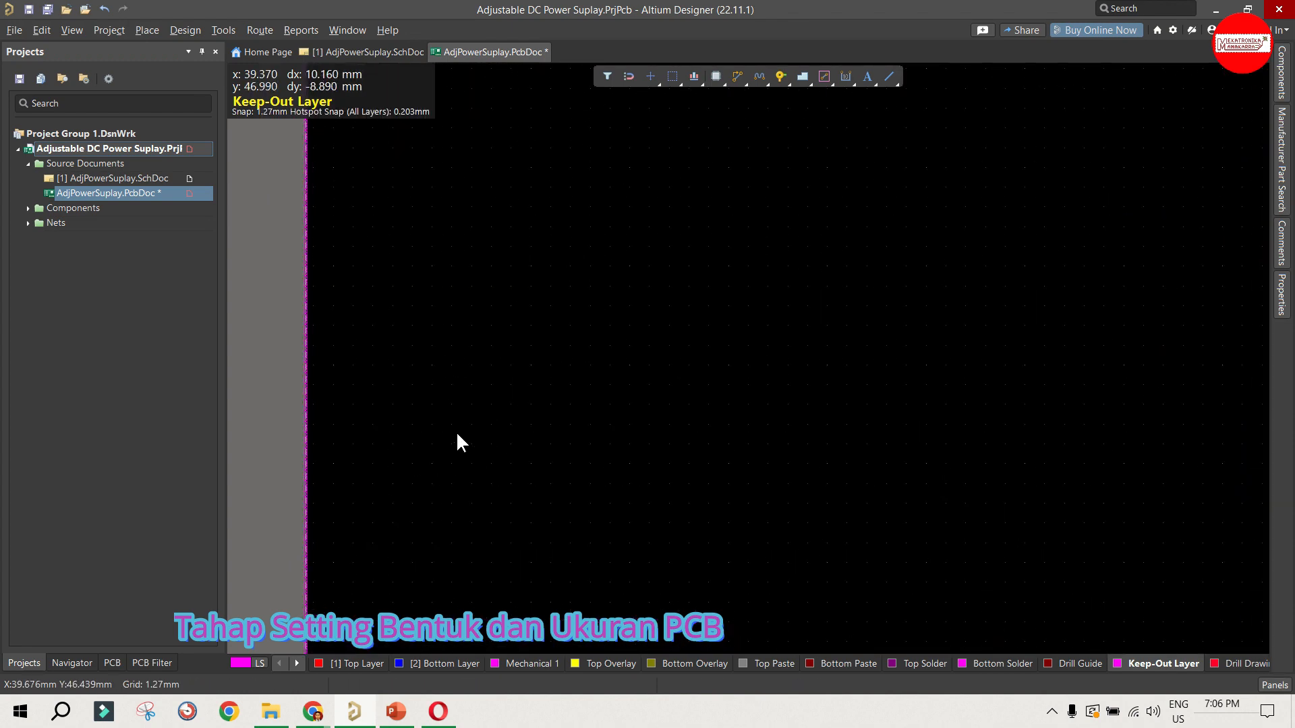
pyautogui.keyDown('ctrl'); pyautogui.scroll(-2, 456, 431); pyautogui.keyUp('ctrl')
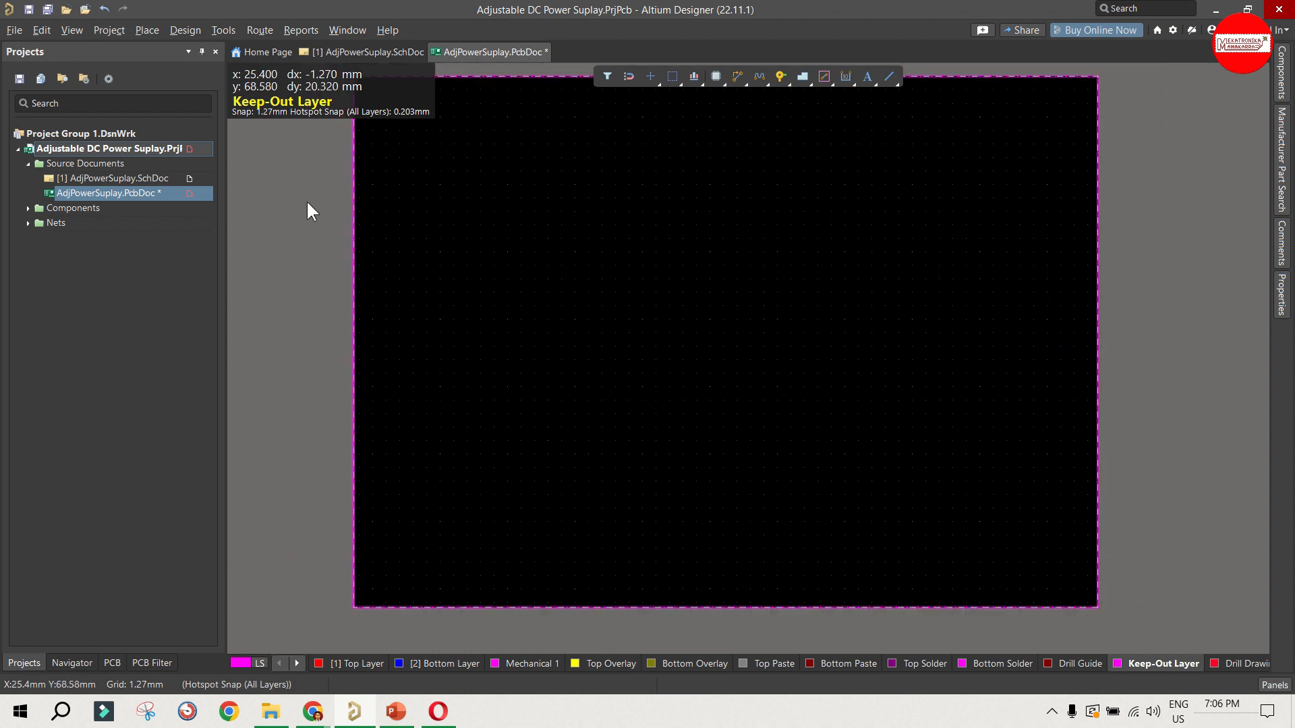
# Step: Check the global snap grid value in mils and return the document's units to millimetres
pyautogui.click(74, 30)
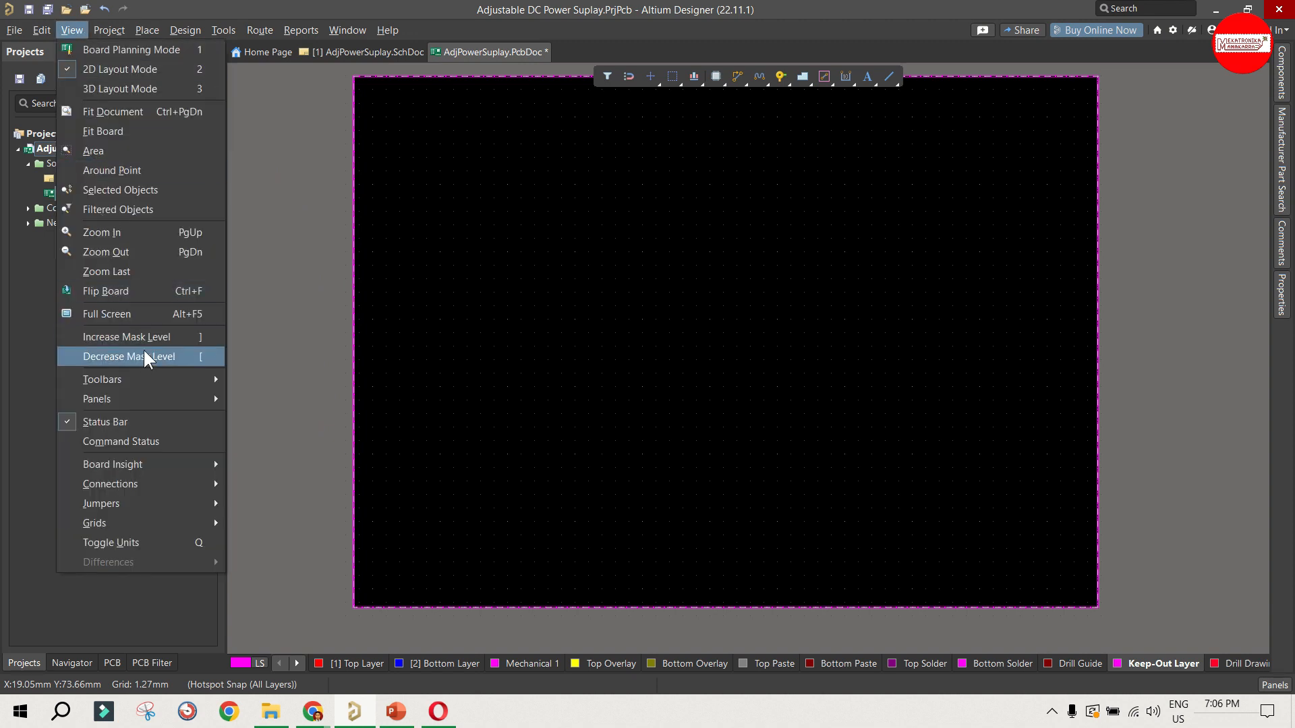
pyautogui.moveTo(140, 510)
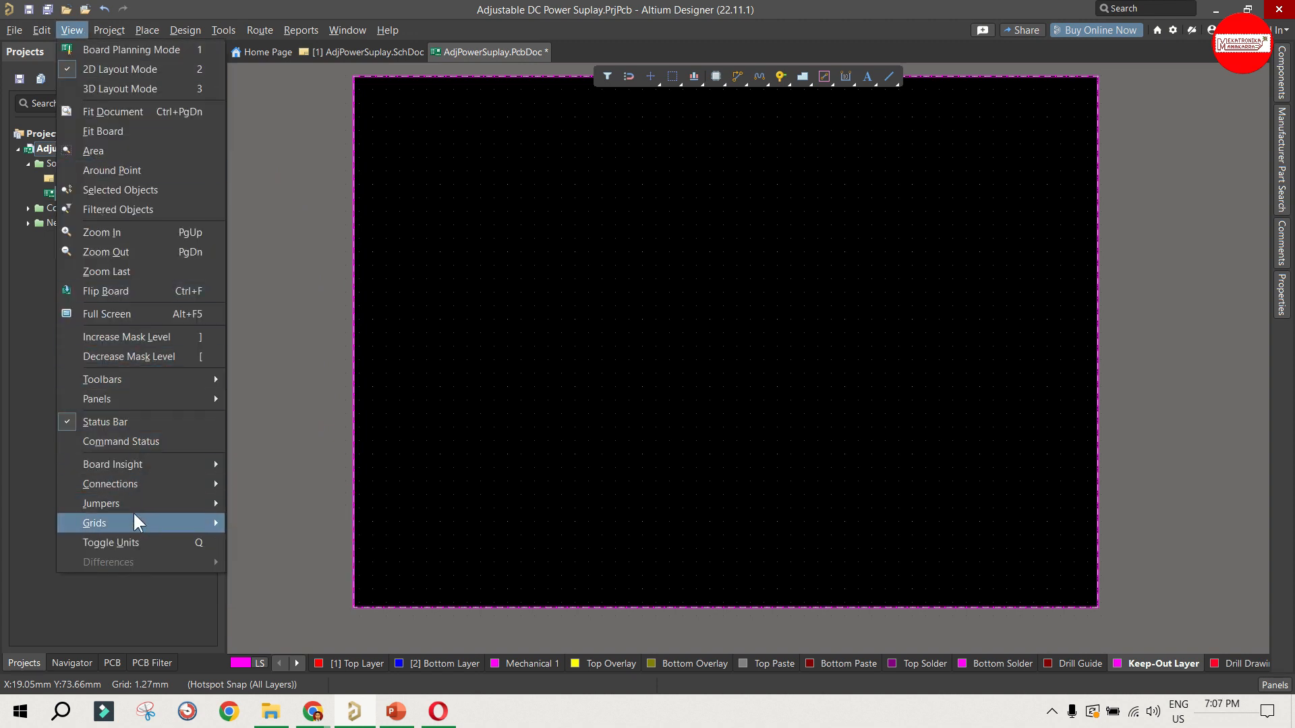
pyautogui.click(274, 338)
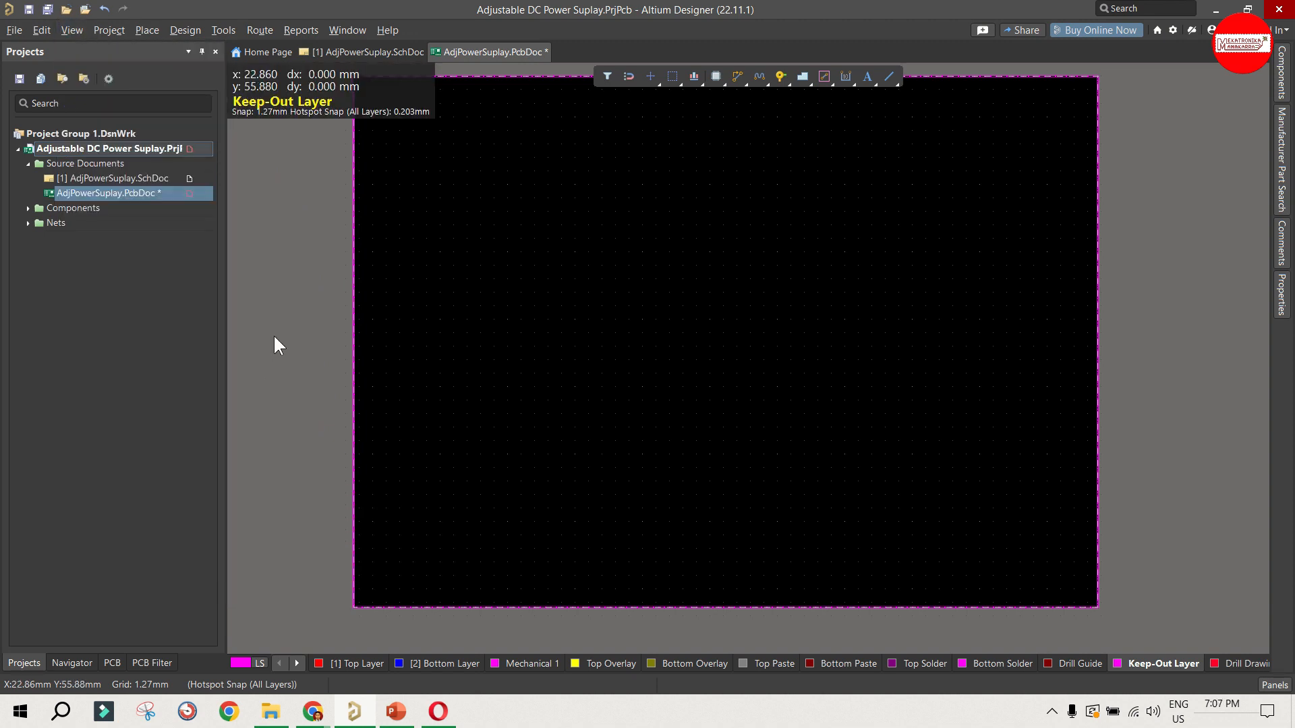
pyautogui.press('q')
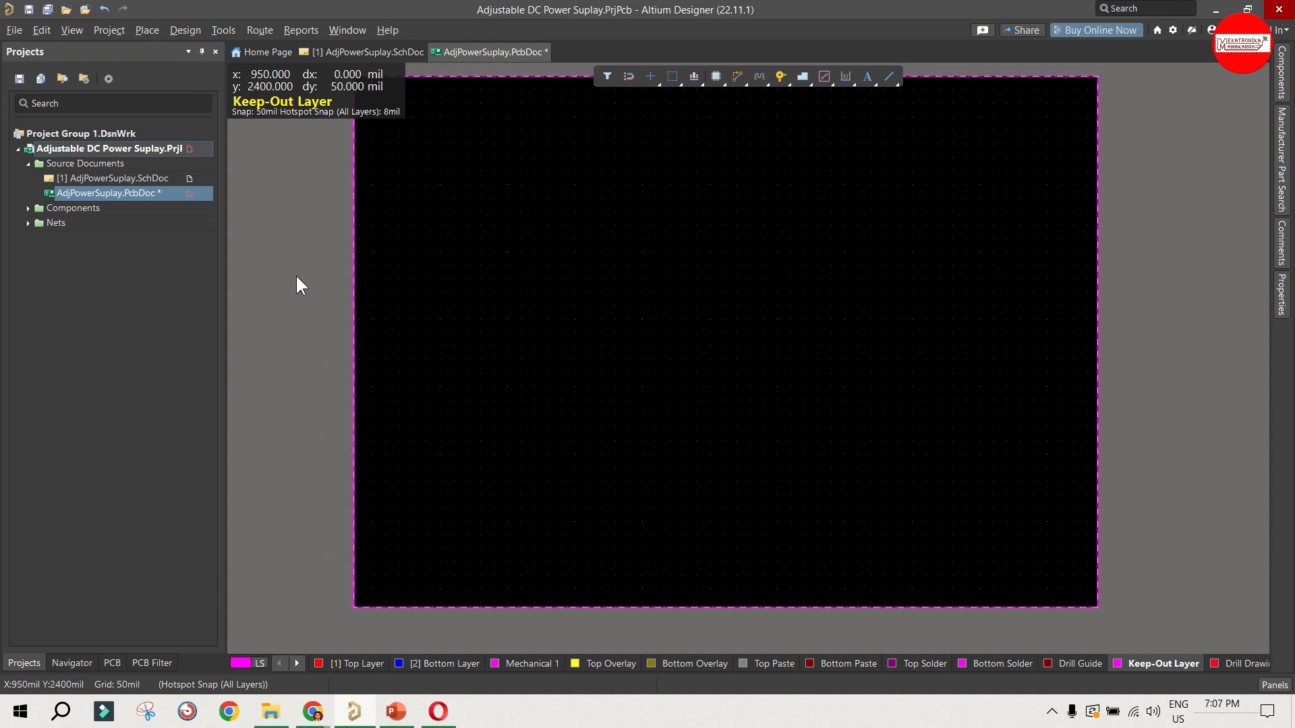
pyautogui.click(72, 30)
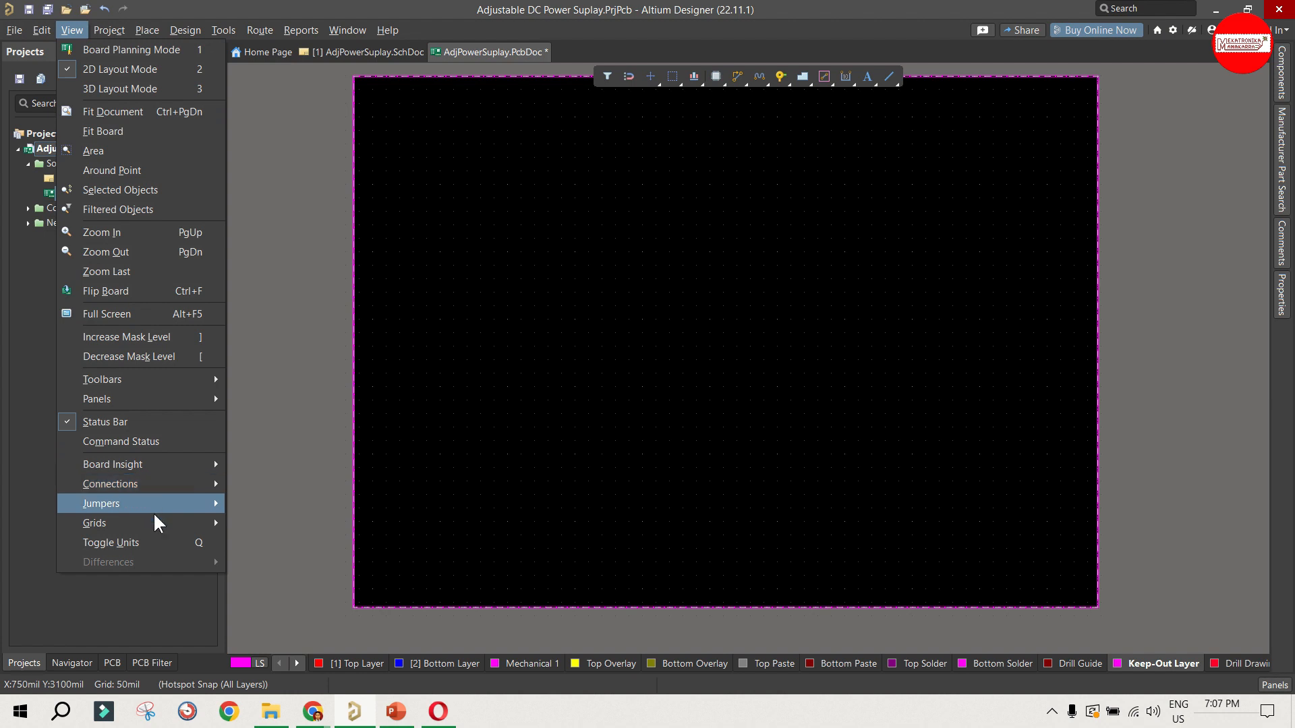
pyautogui.moveTo(160, 518)
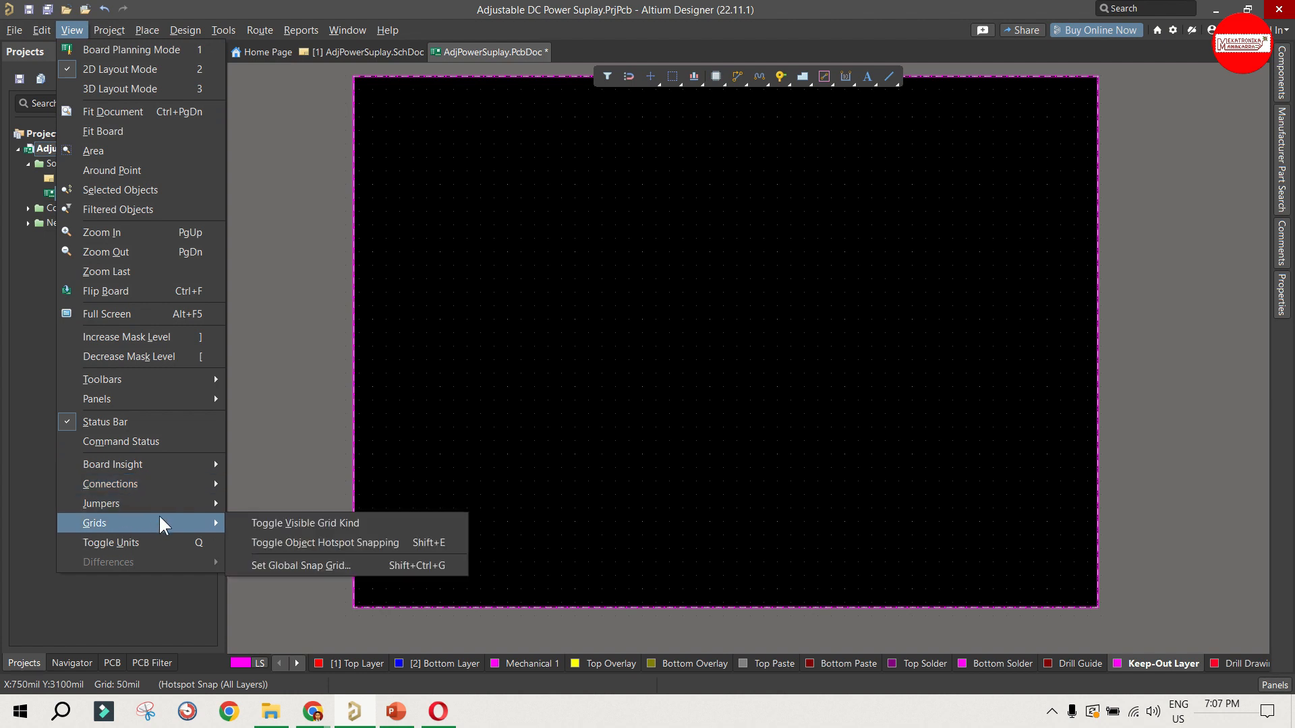
pyautogui.click(307, 563)
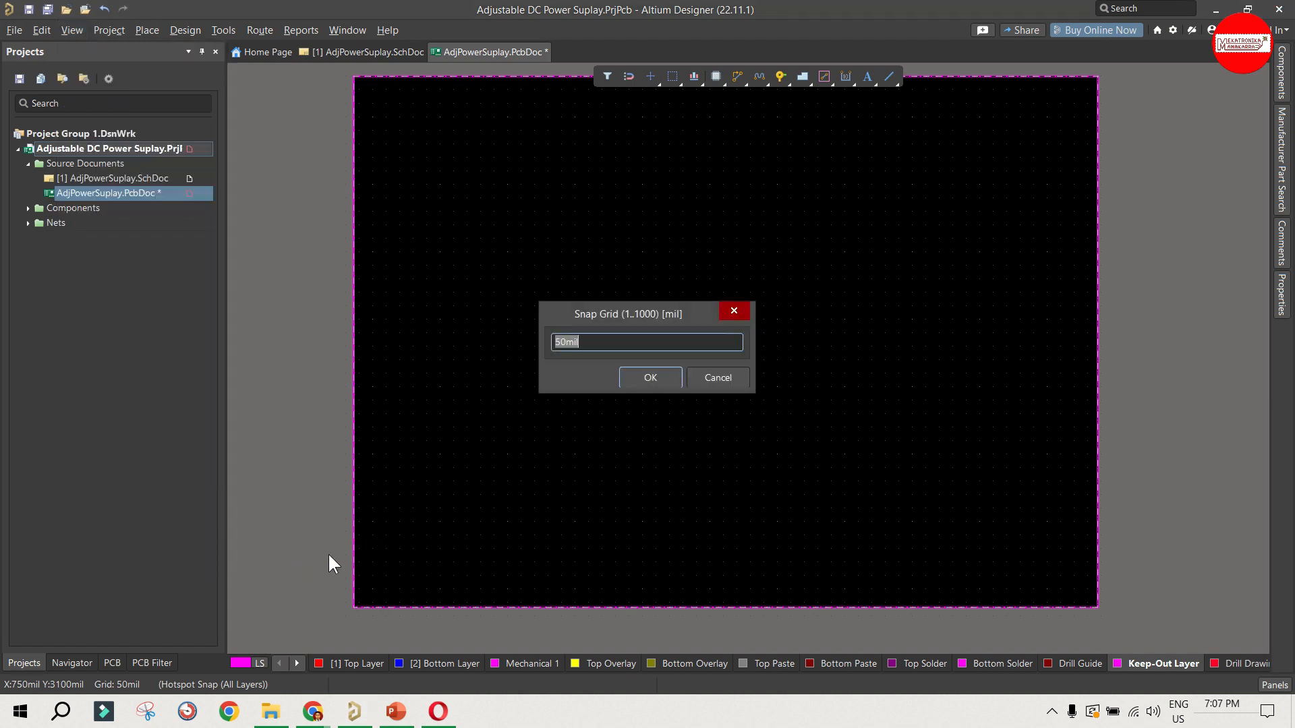
pyautogui.click(715, 377)
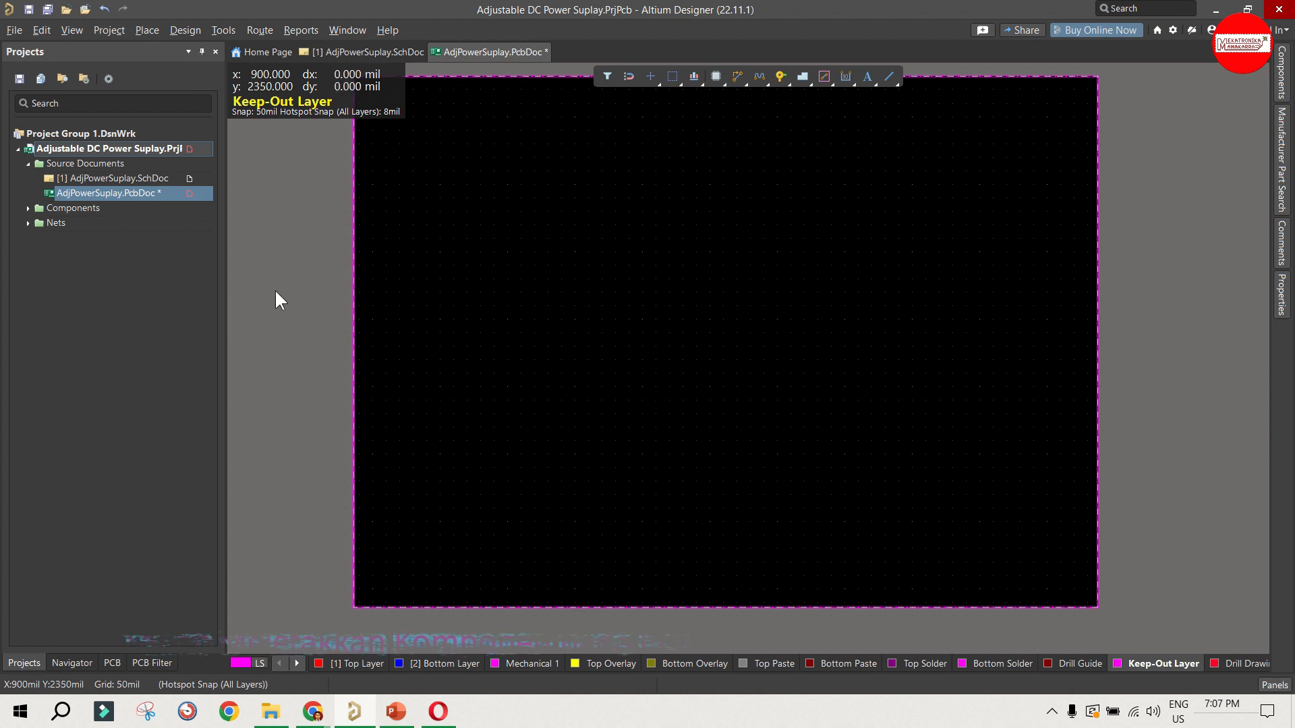
pyautogui.press('q')
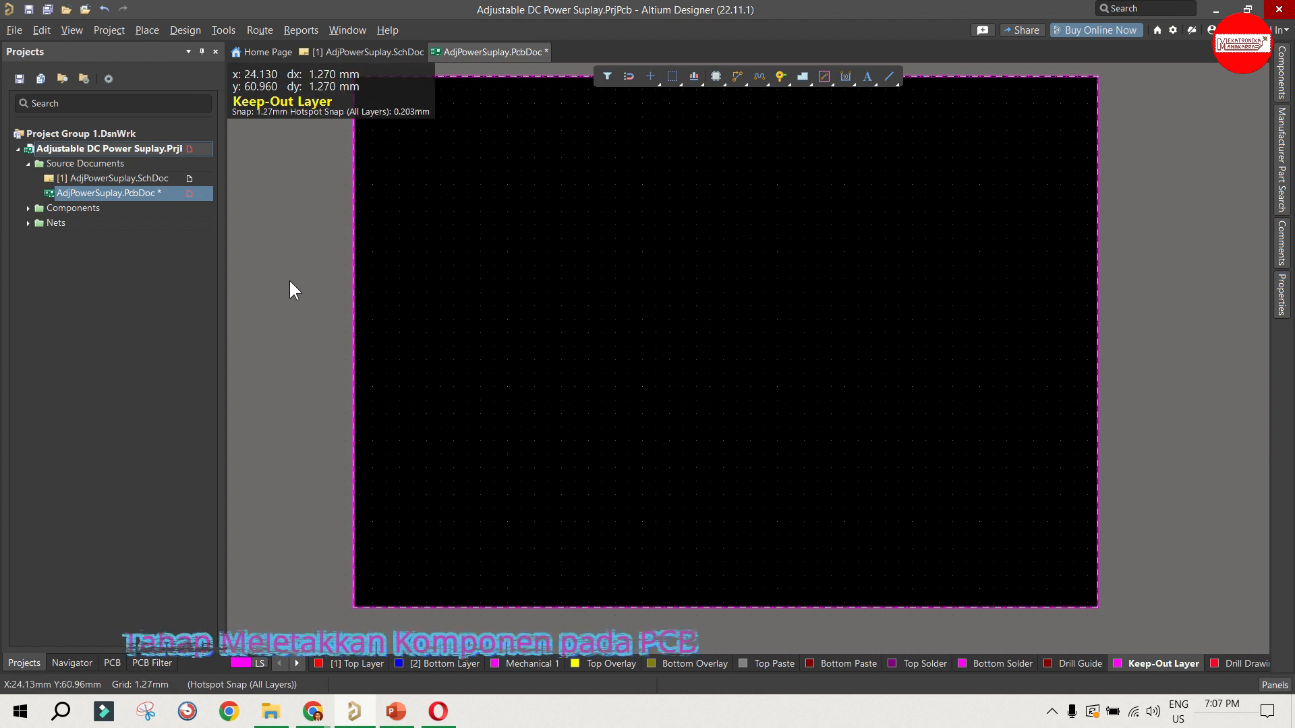
# Step: Move the AdjPowerSuplay room with all its components to just above the board's upper edge
pyautogui.scroll(2, 362, 445)
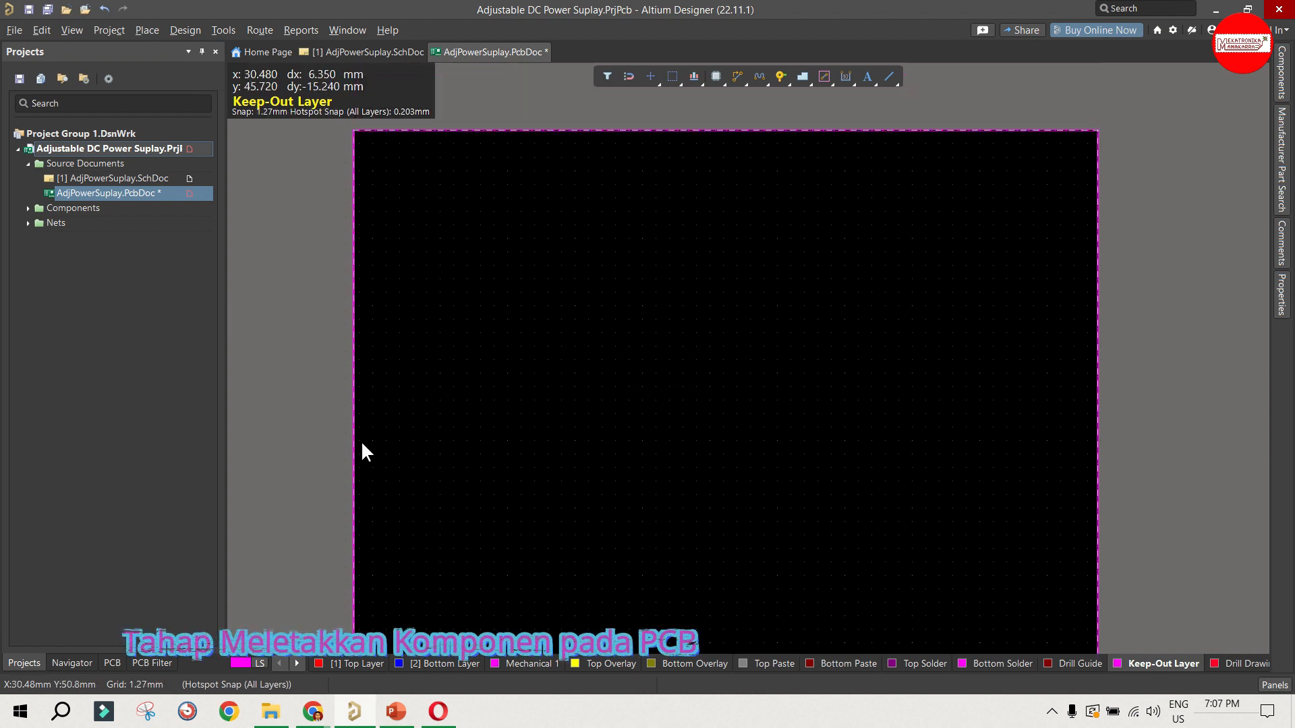
pyautogui.scroll(-2, 374, 284)
pyautogui.keyDown('ctrl'); pyautogui.scroll(-1, 319, 404); pyautogui.keyUp('ctrl')
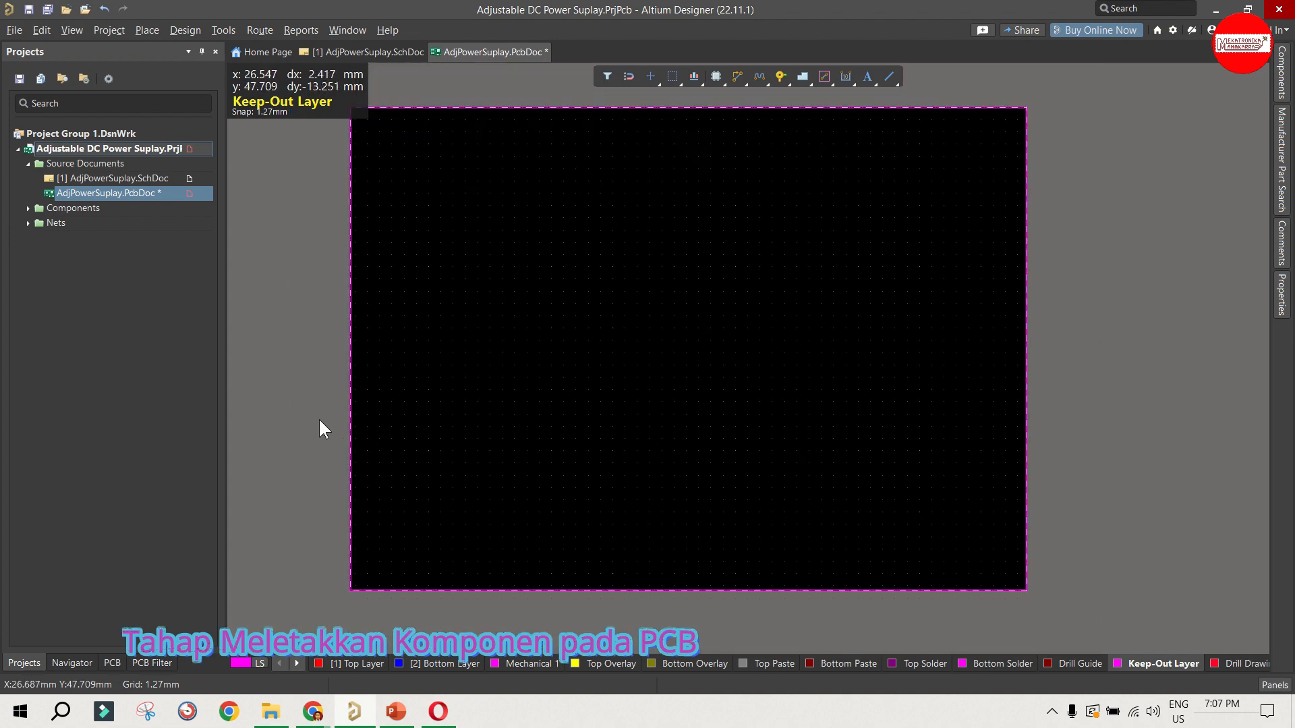
pyautogui.keyDown('ctrl'); pyautogui.scroll(-3, 298, 425); pyautogui.keyUp('ctrl')
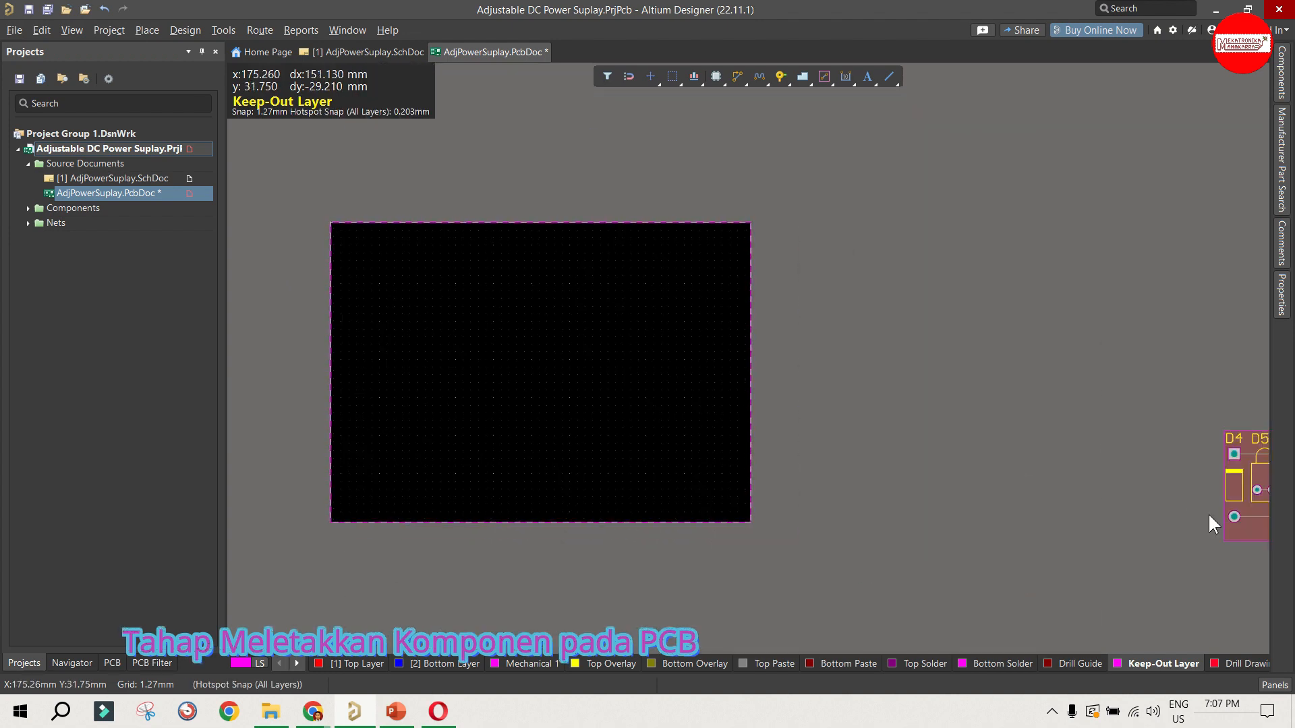
pyautogui.moveTo(1232, 526); pyautogui.dragTo(303, 191)
pyautogui.scroll(3, 948, 435)
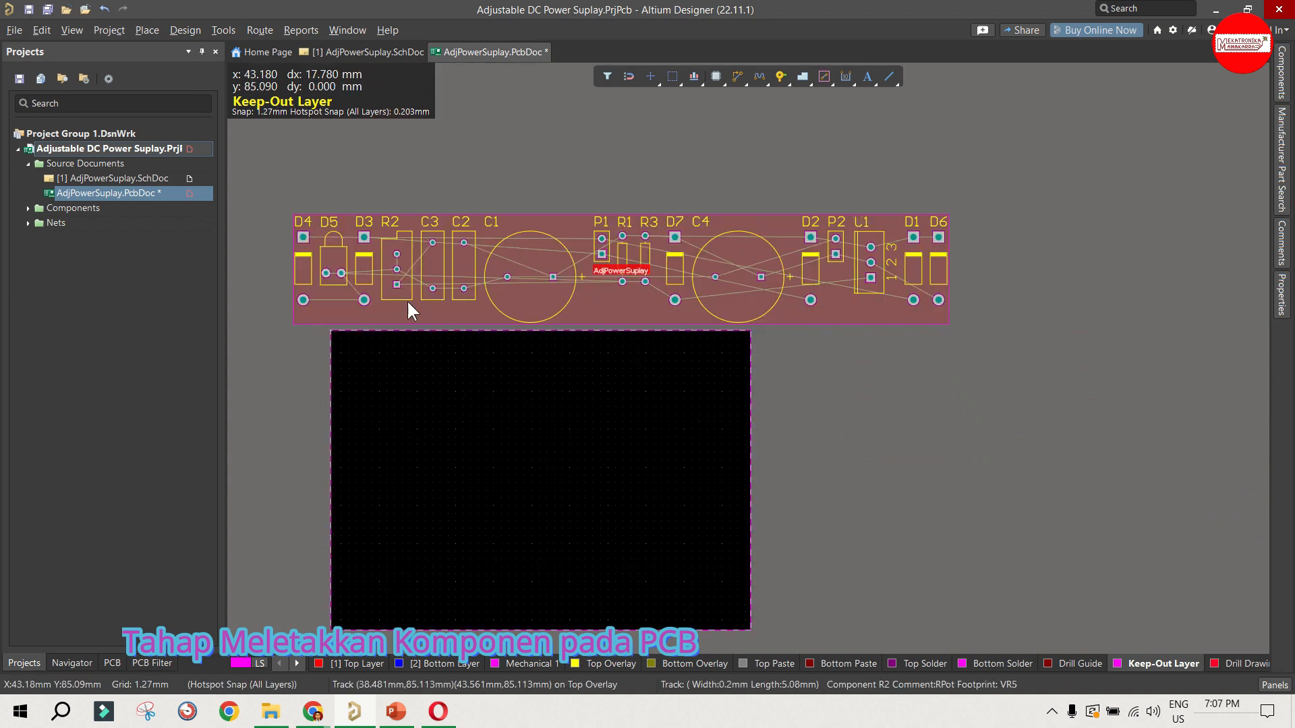
# Step: Delete the AdjPowerSuplay room around the components, keeping the components above the board
pyautogui.click(378, 309)
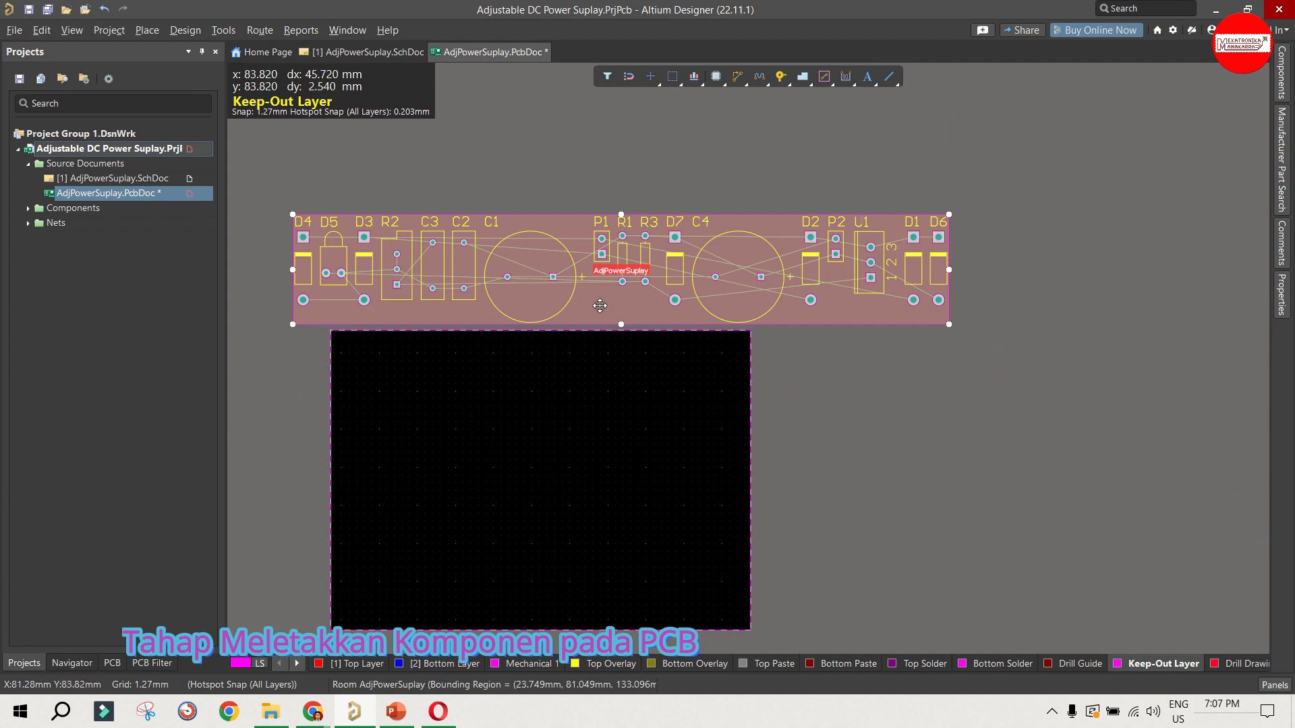
pyautogui.click(288, 326)
pyautogui.keyDown('ctrl'); pyautogui.scroll(1, 278, 327); pyautogui.keyUp('ctrl')
pyautogui.keyDown('ctrl'); pyautogui.scroll(1, 278, 326); pyautogui.keyUp('ctrl')
pyautogui.click(310, 306)
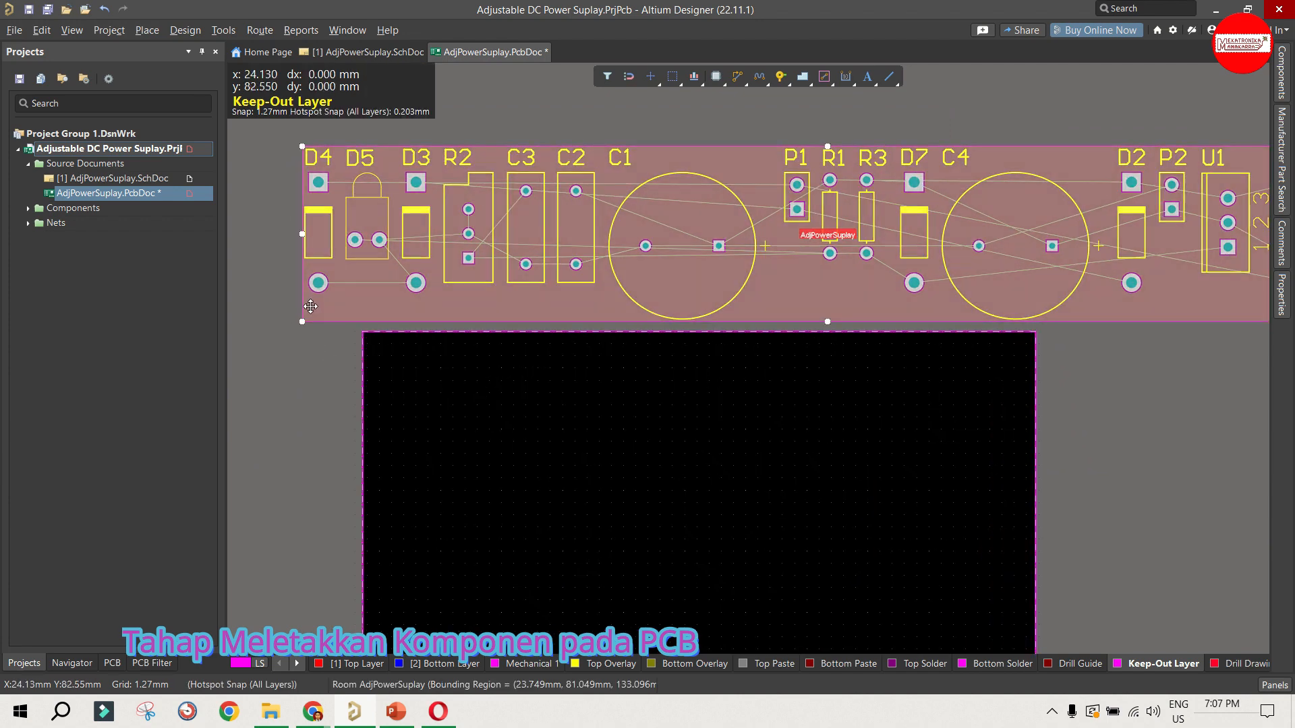
pyautogui.press('Delete')
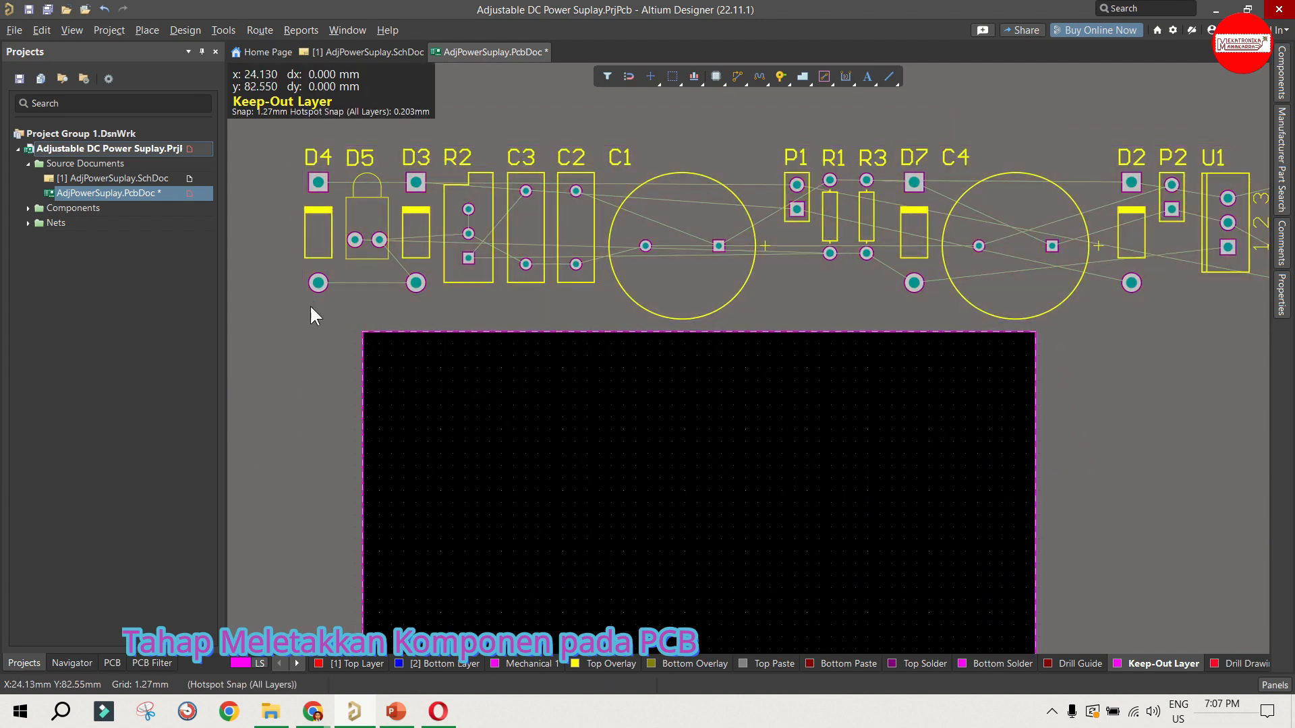
pyautogui.scroll(-2, 481, 379)
pyautogui.scroll(1, 486, 360)
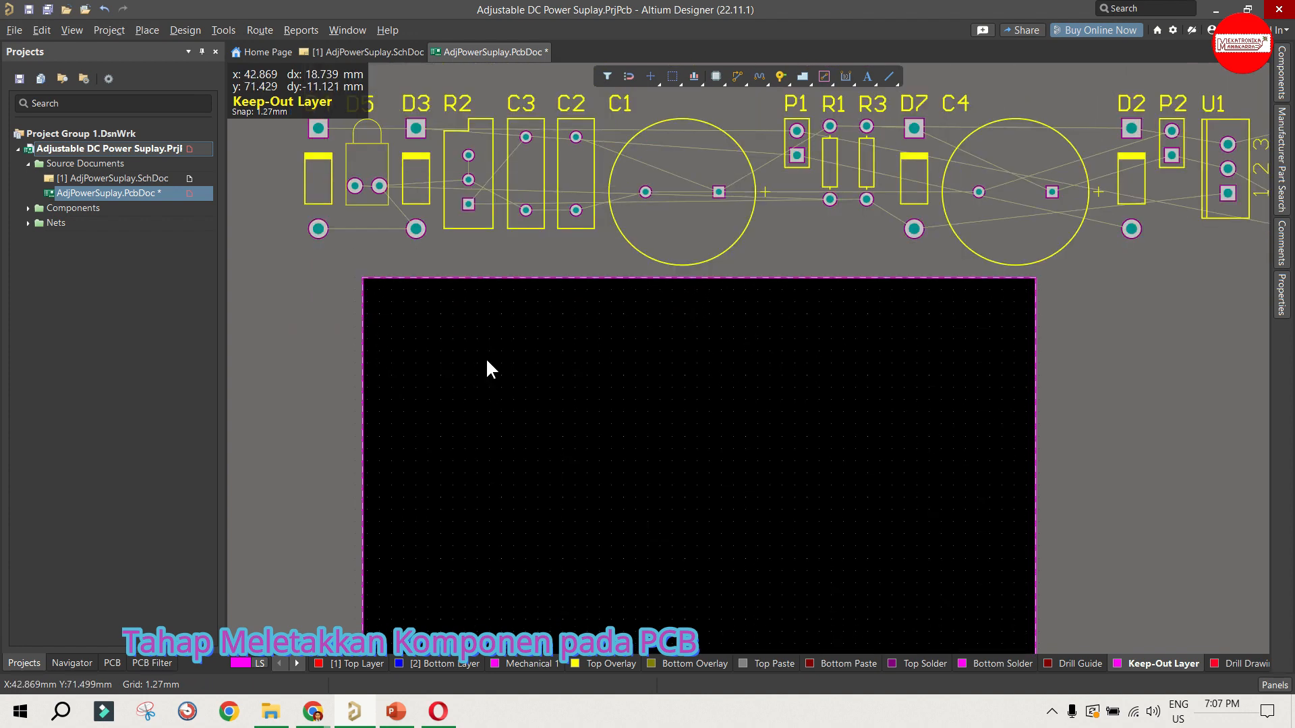
pyautogui.keyDown('ctrl'); pyautogui.scroll(-1, 486, 359); pyautogui.keyUp('ctrl')
pyautogui.keyDown('ctrl'); pyautogui.scroll(-1, 485, 358); pyautogui.keyUp('ctrl')
pyautogui.scroll(-1, 516, 345)
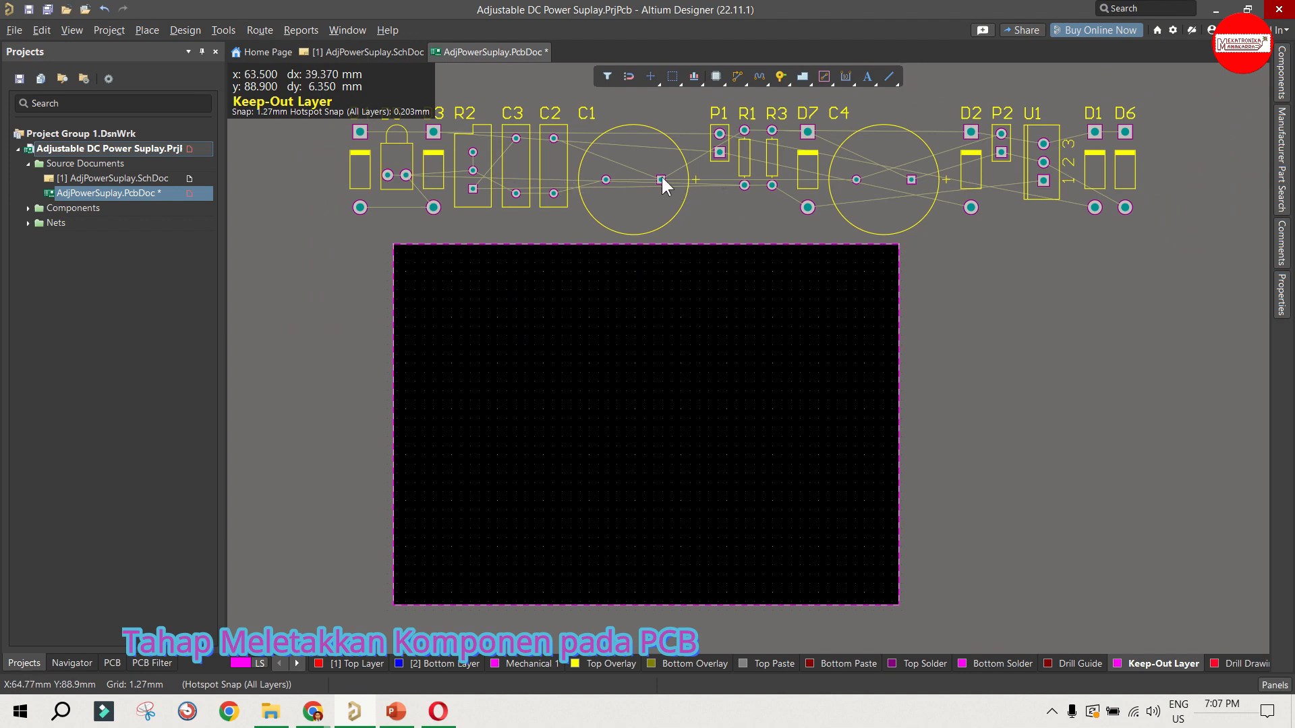
# Step: Check the AdjPowerSuplay schematic, then place header P1 near the board's left edge and header P2 near its right edge
pyautogui.click(357, 51)
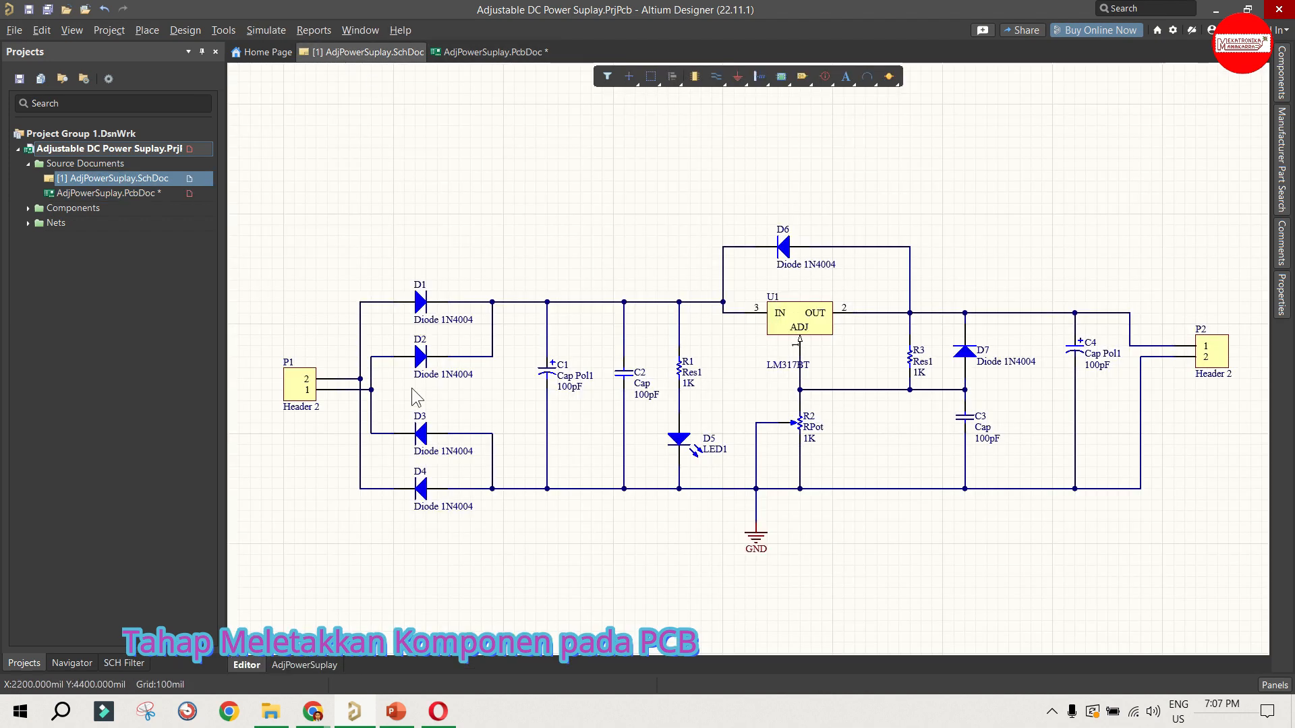
pyautogui.keyDown('ctrl'); pyautogui.scroll(1, 329, 273); pyautogui.keyUp('ctrl')
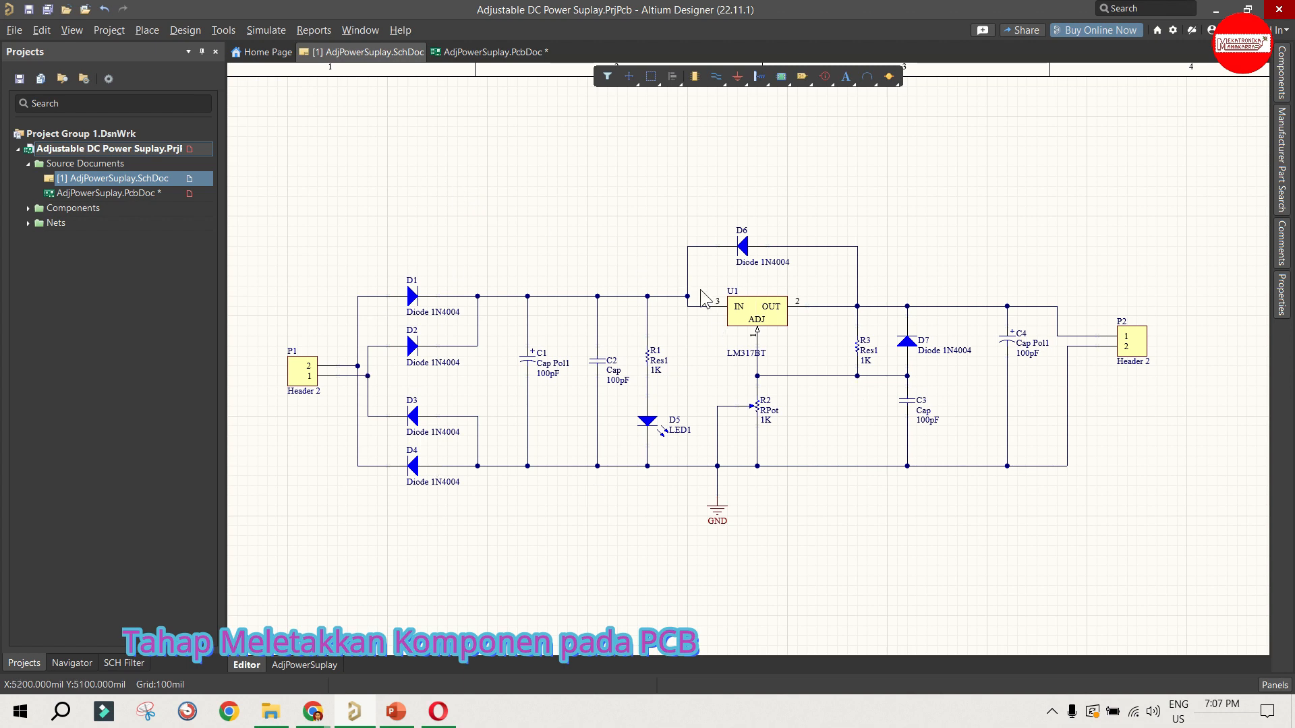
pyautogui.click(463, 58)
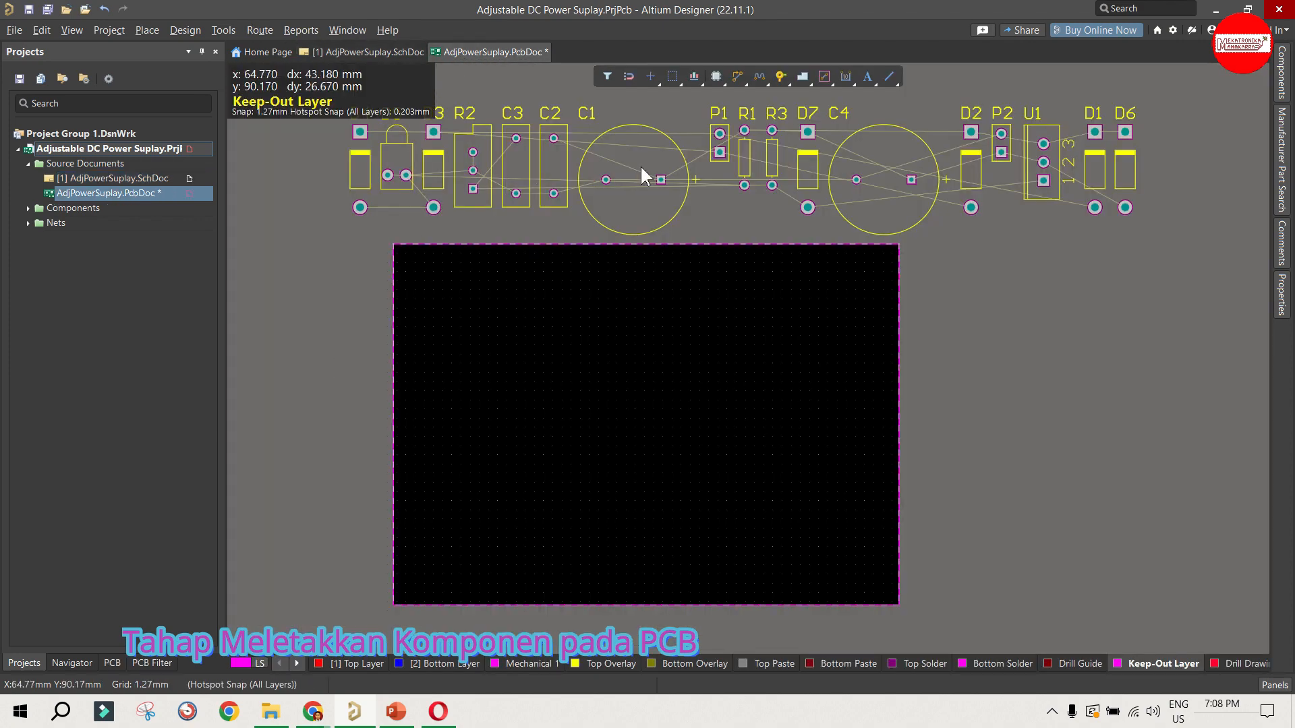
pyautogui.moveTo(718, 160); pyautogui.dragTo(403, 461)
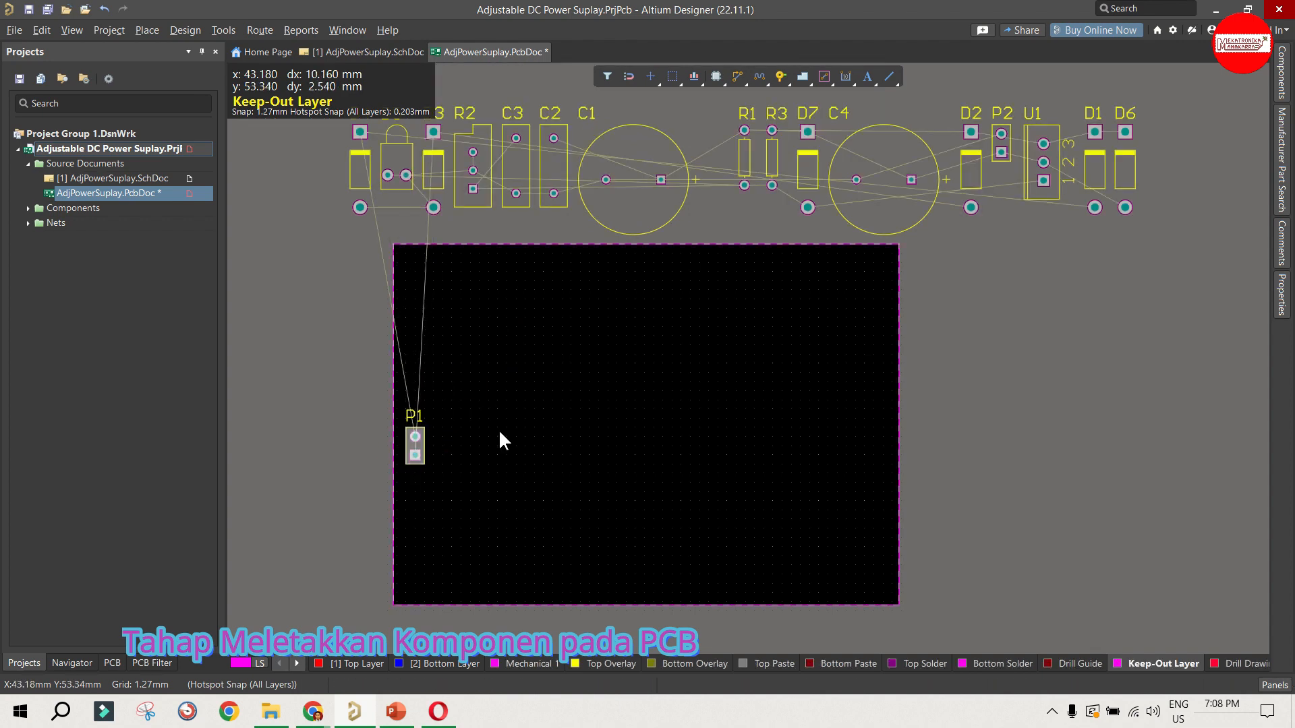
pyautogui.click(502, 440)
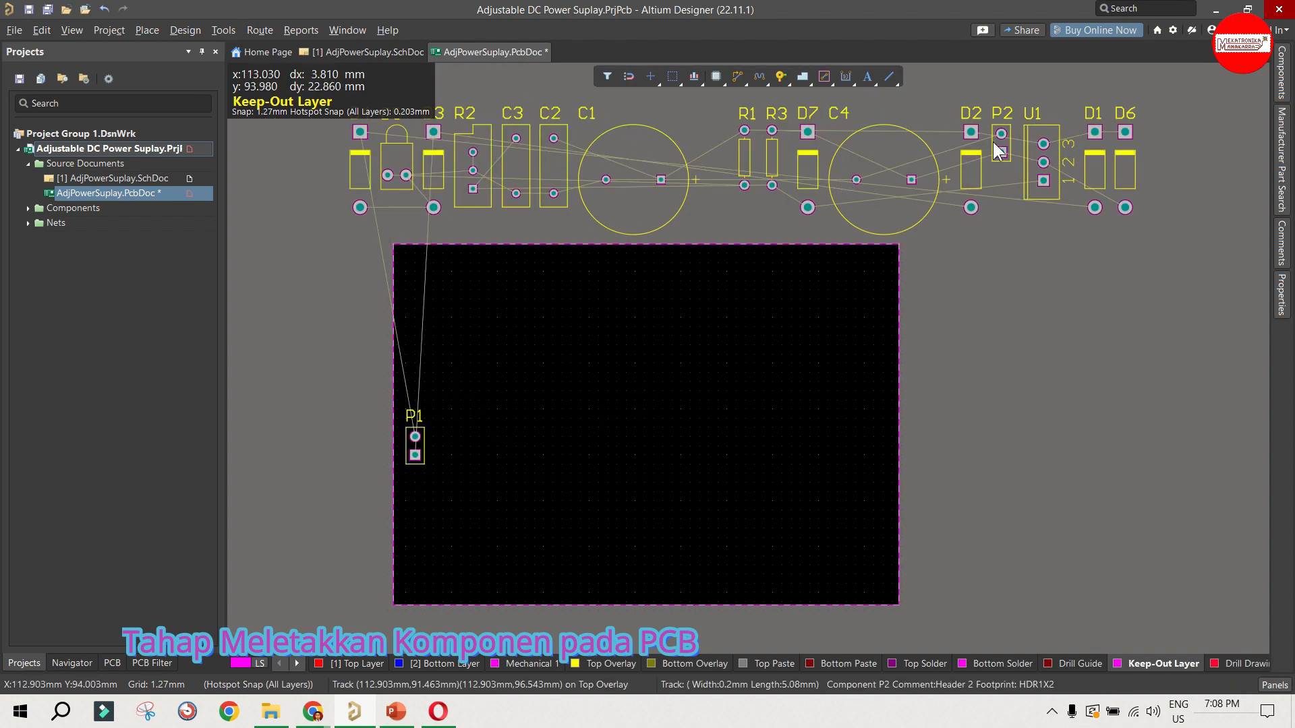
pyautogui.moveTo(997, 149); pyautogui.dragTo(871, 433)
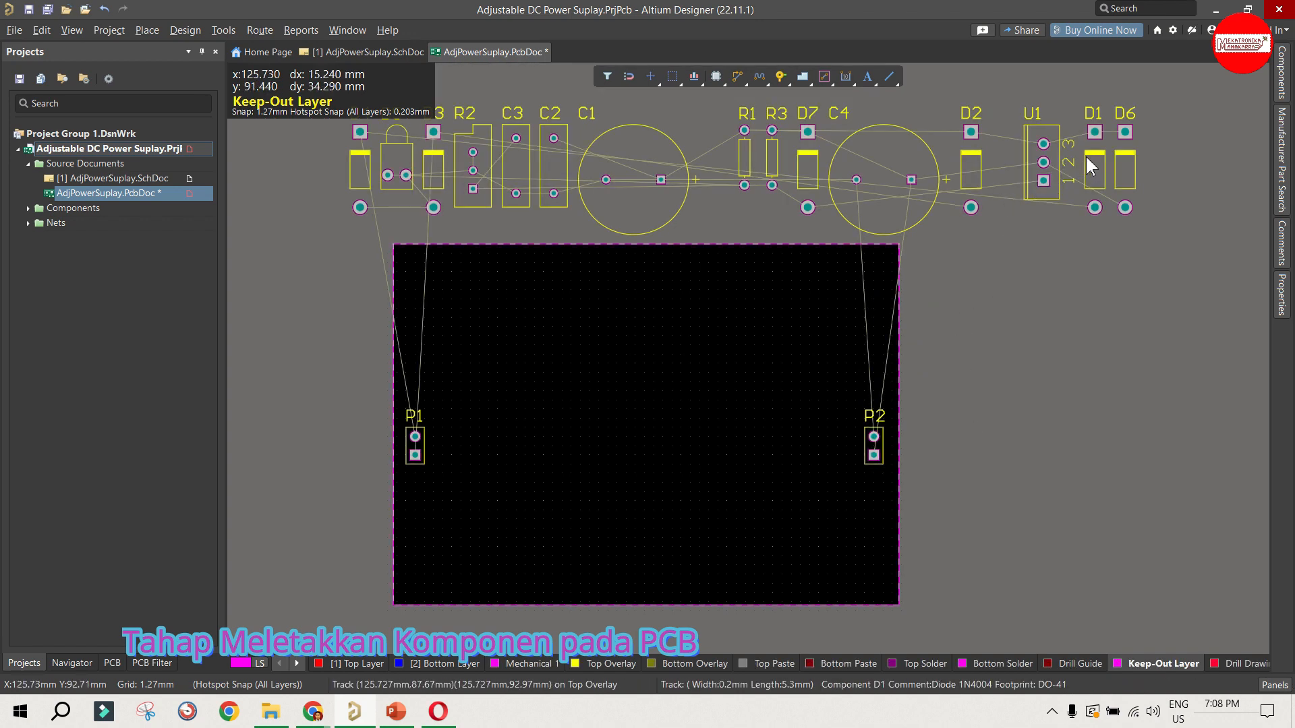
# Step: Place D1 and D2 side by side beside P1 with D3 and D4 beneath them, and move P1 and P2 slightly up
pyautogui.moveTo(1086, 156); pyautogui.dragTo(474, 361)
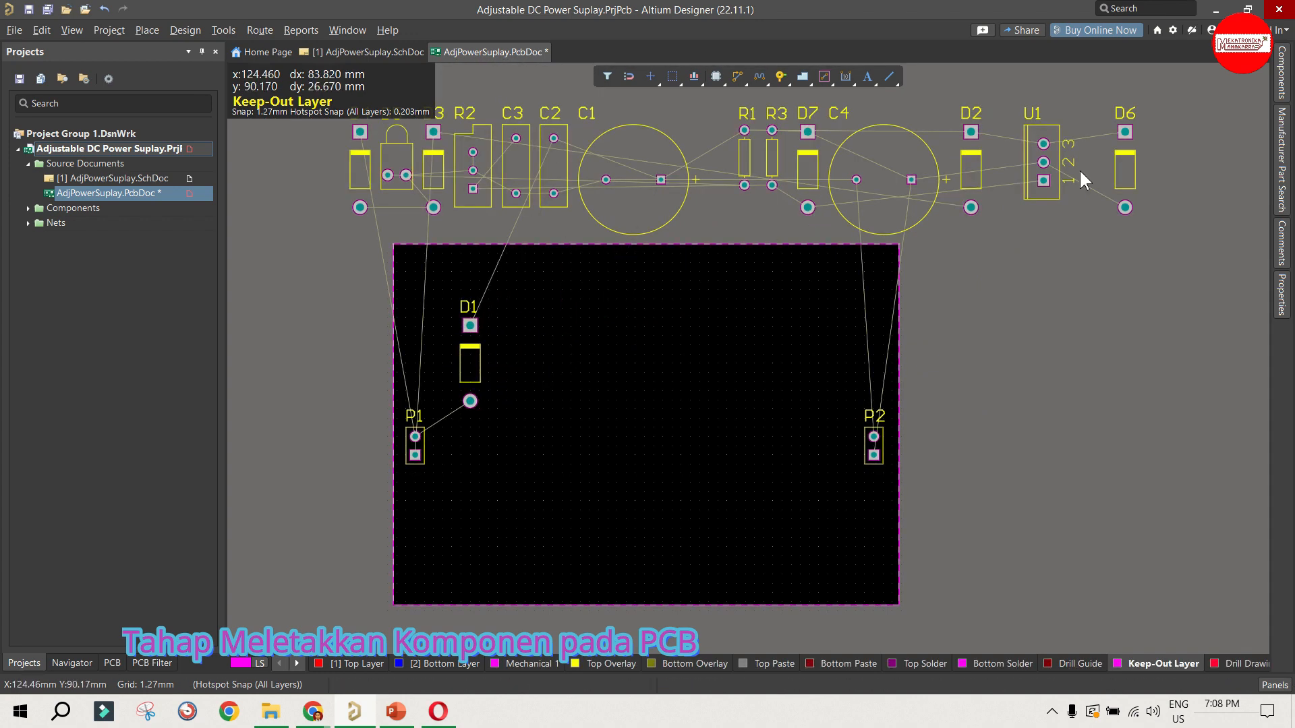
pyautogui.moveTo(963, 174); pyautogui.dragTo(510, 362)
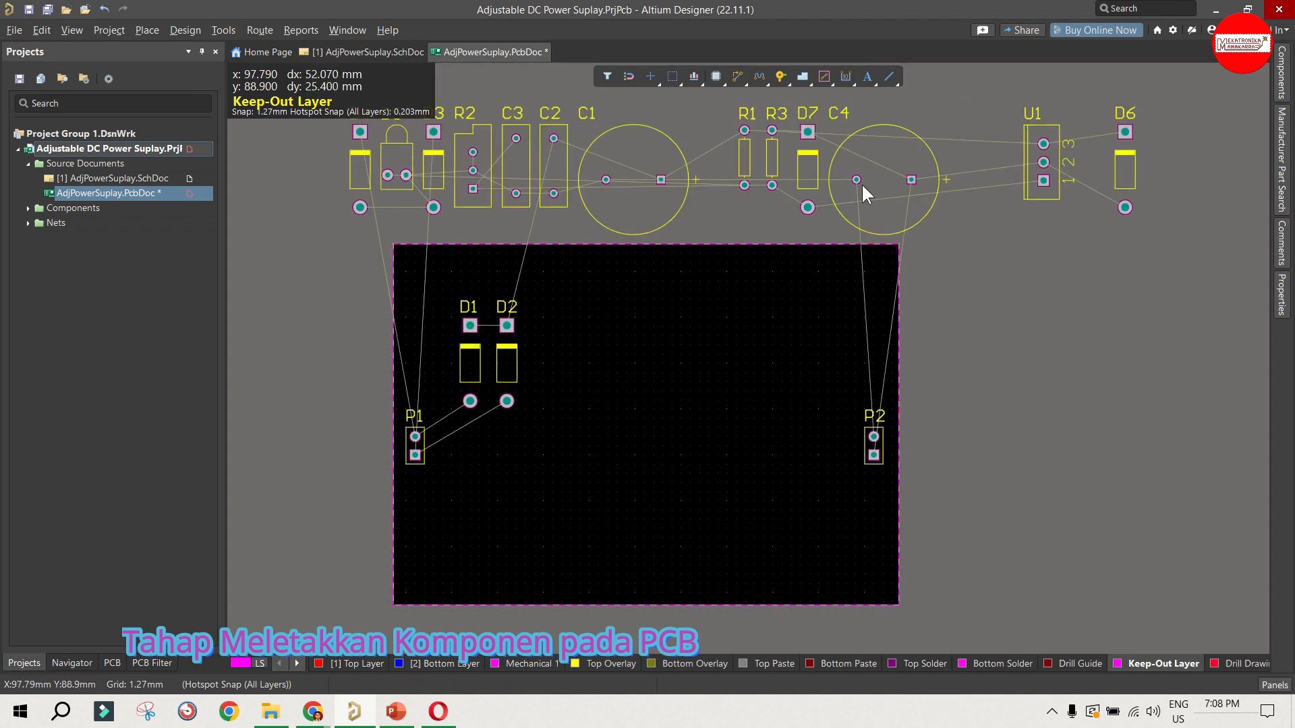
pyautogui.scroll(2, 389, 202)
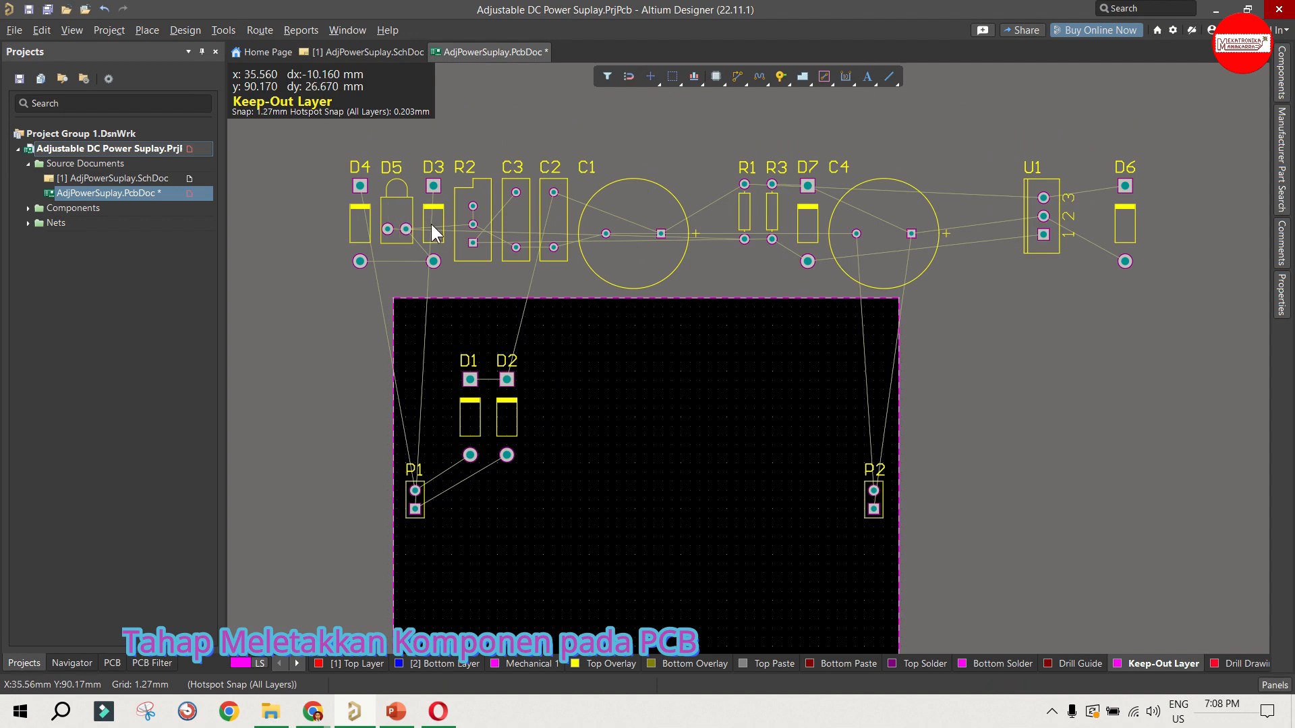
pyautogui.moveTo(431, 224); pyautogui.dragTo(468, 587)
pyautogui.scroll(-1, 402, 196)
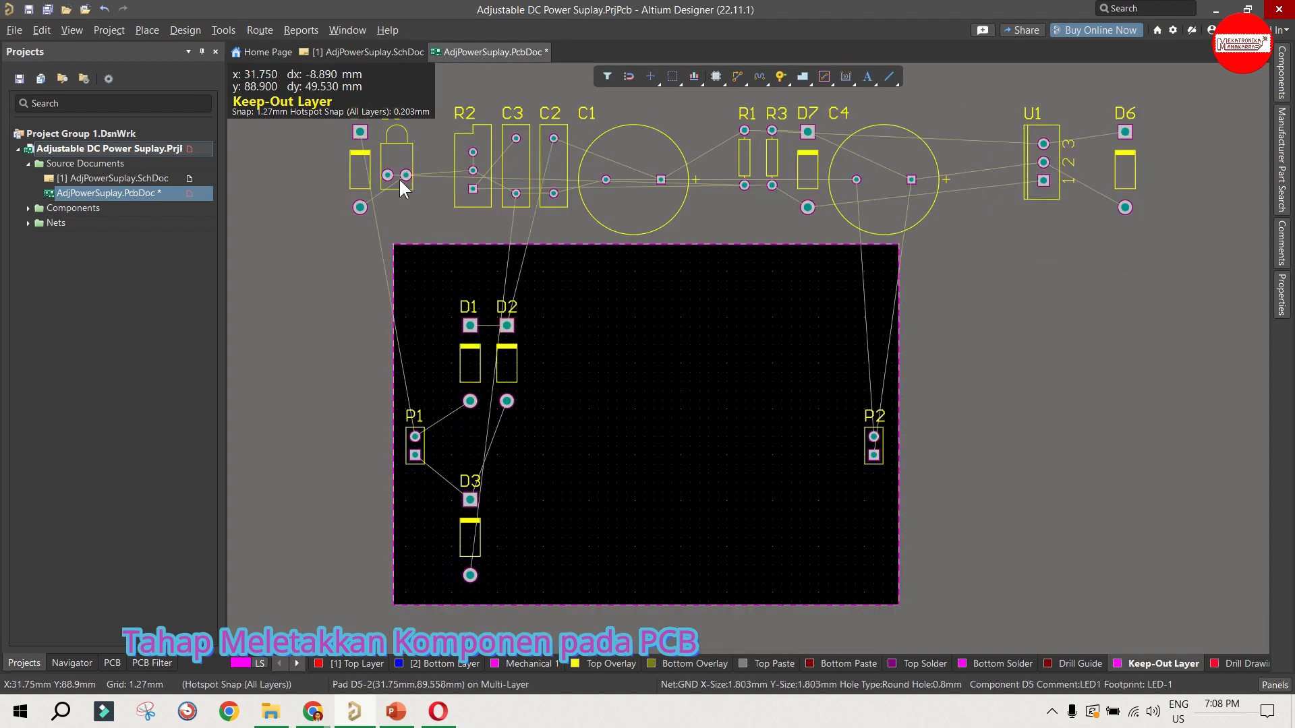
pyautogui.moveTo(361, 171); pyautogui.dragTo(468, 511)
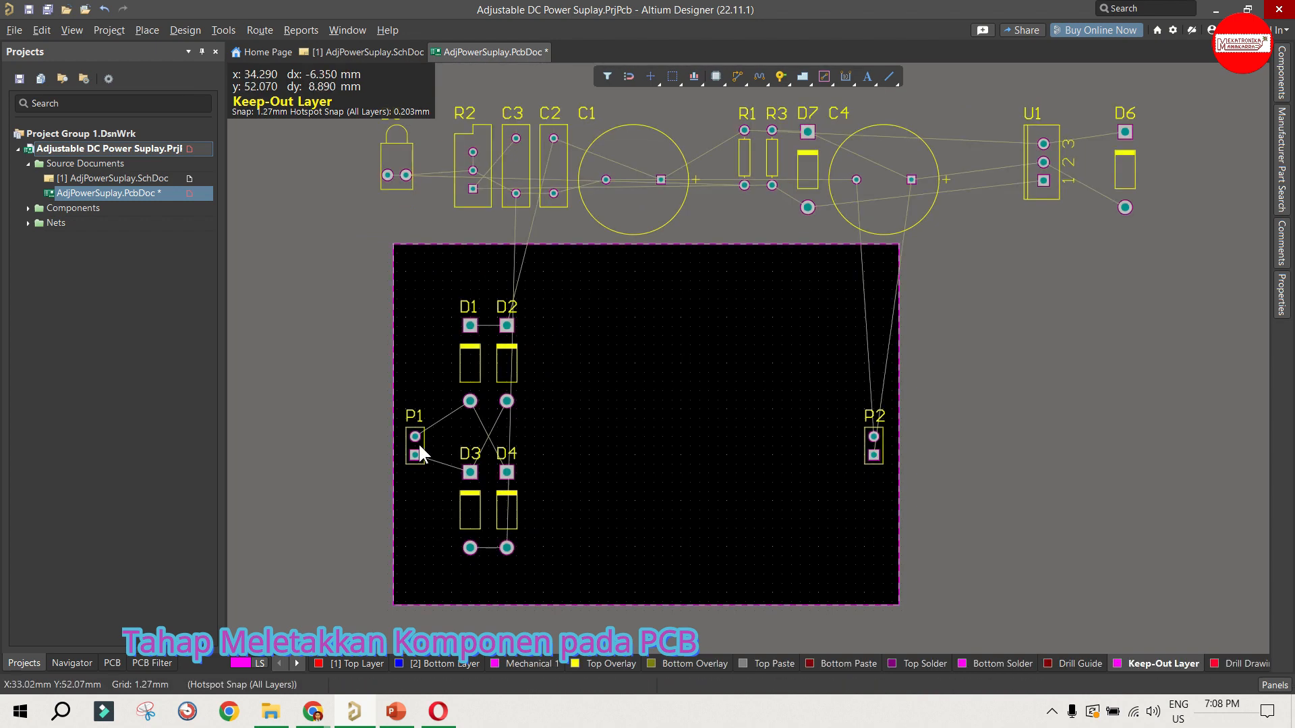
pyautogui.moveTo(418, 446); pyautogui.dragTo(414, 436)
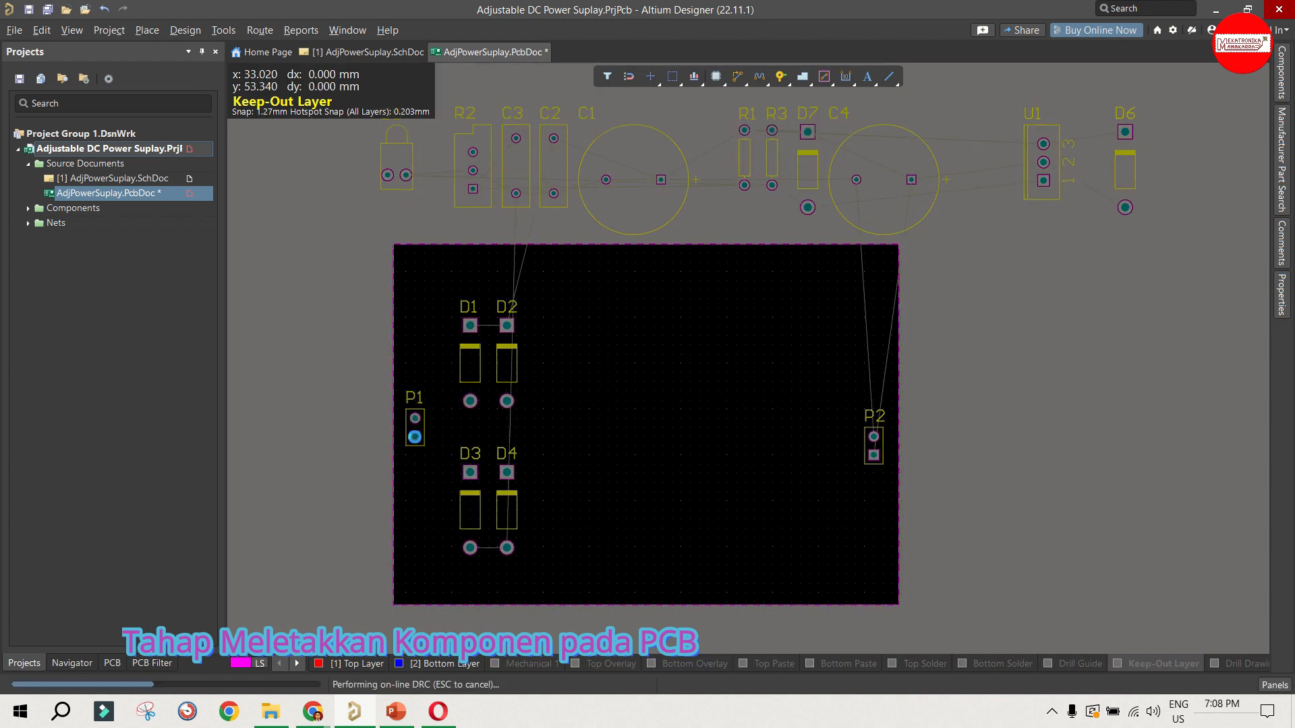
pyautogui.moveTo(872, 440); pyautogui.dragTo(873, 418)
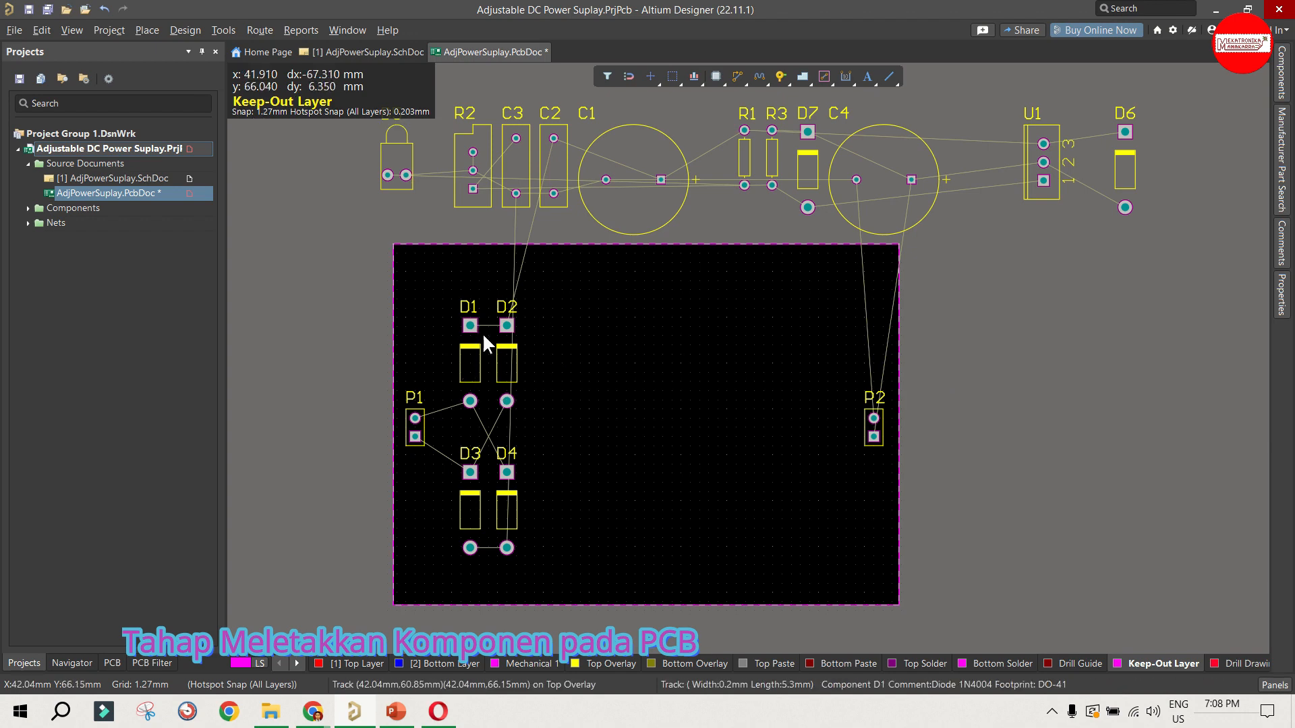
# Step: Place C1 beside the bridge diodes with its positive pad facing them, and C2 horizontally beneath it, checking the schematic first
pyautogui.click(301, 57)
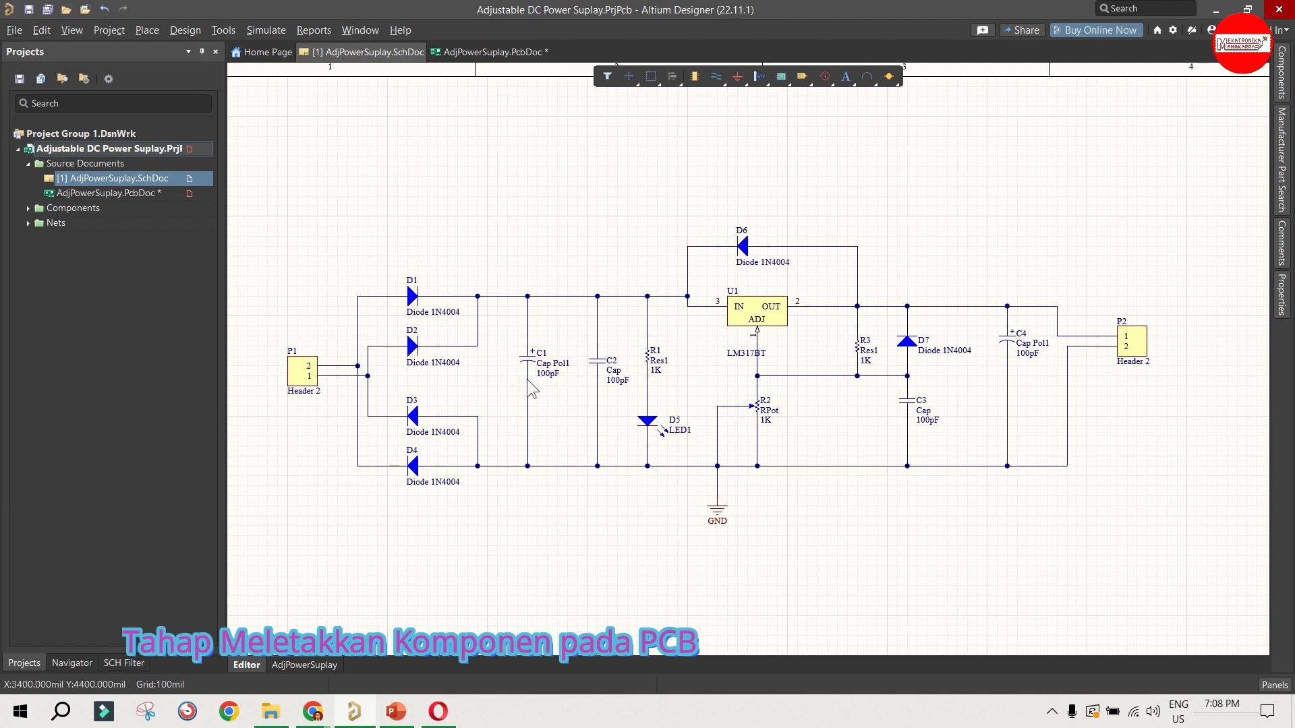
pyautogui.click(455, 52)
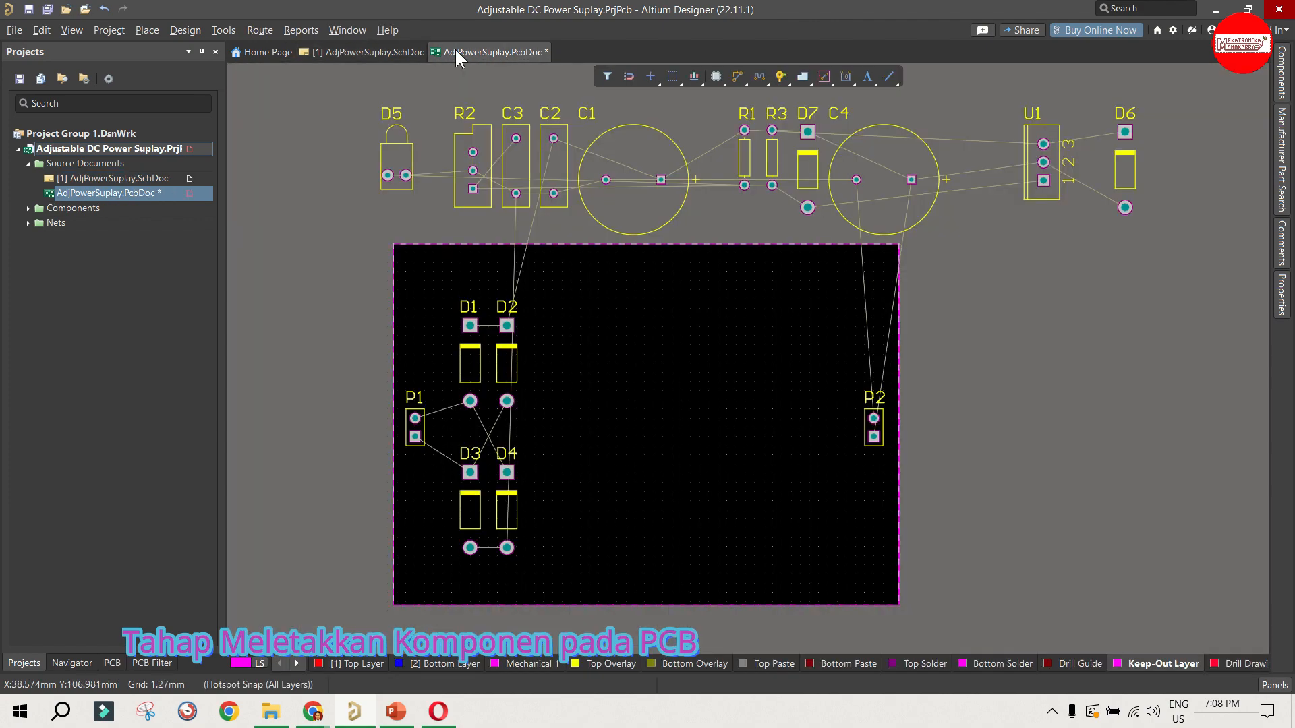
pyautogui.moveTo(629, 178); pyautogui.dragTo(608, 447)
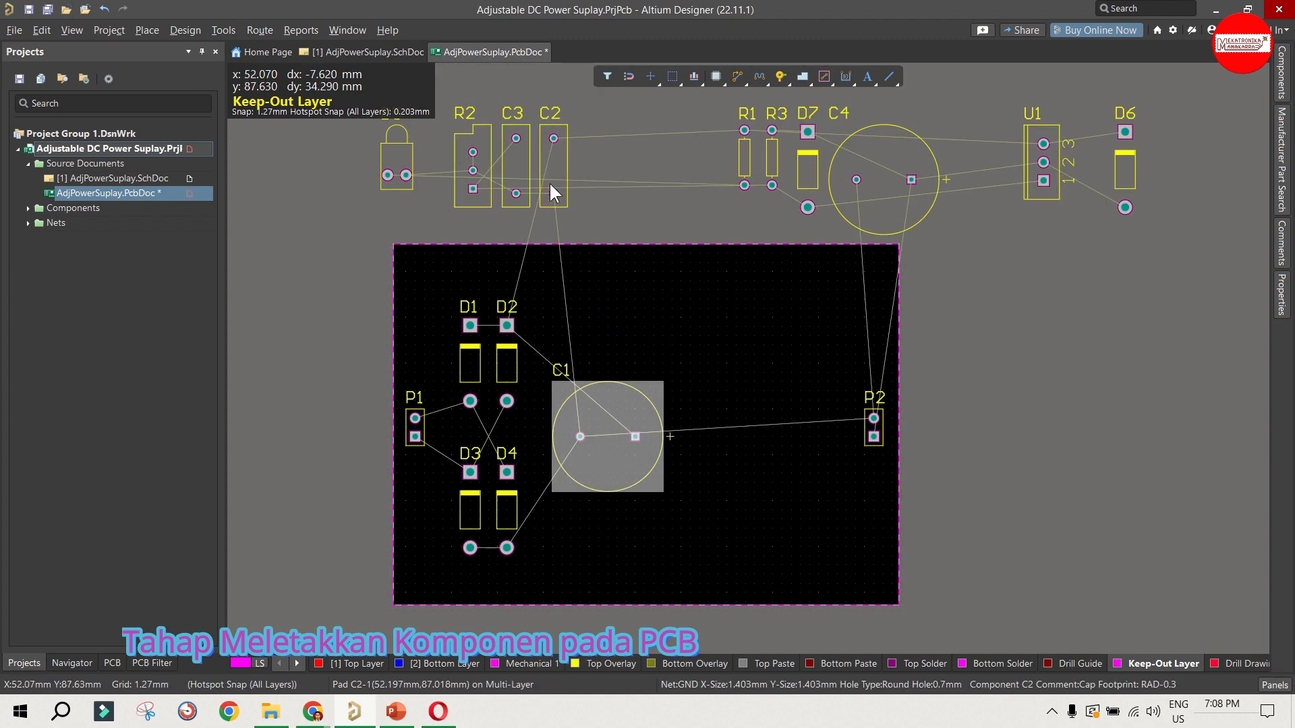
pyautogui.moveTo(548, 162); pyautogui.dragTo(609, 531)
pyautogui.press('space')
pyautogui.moveTo(612, 441); pyautogui.dragTo(590, 403)
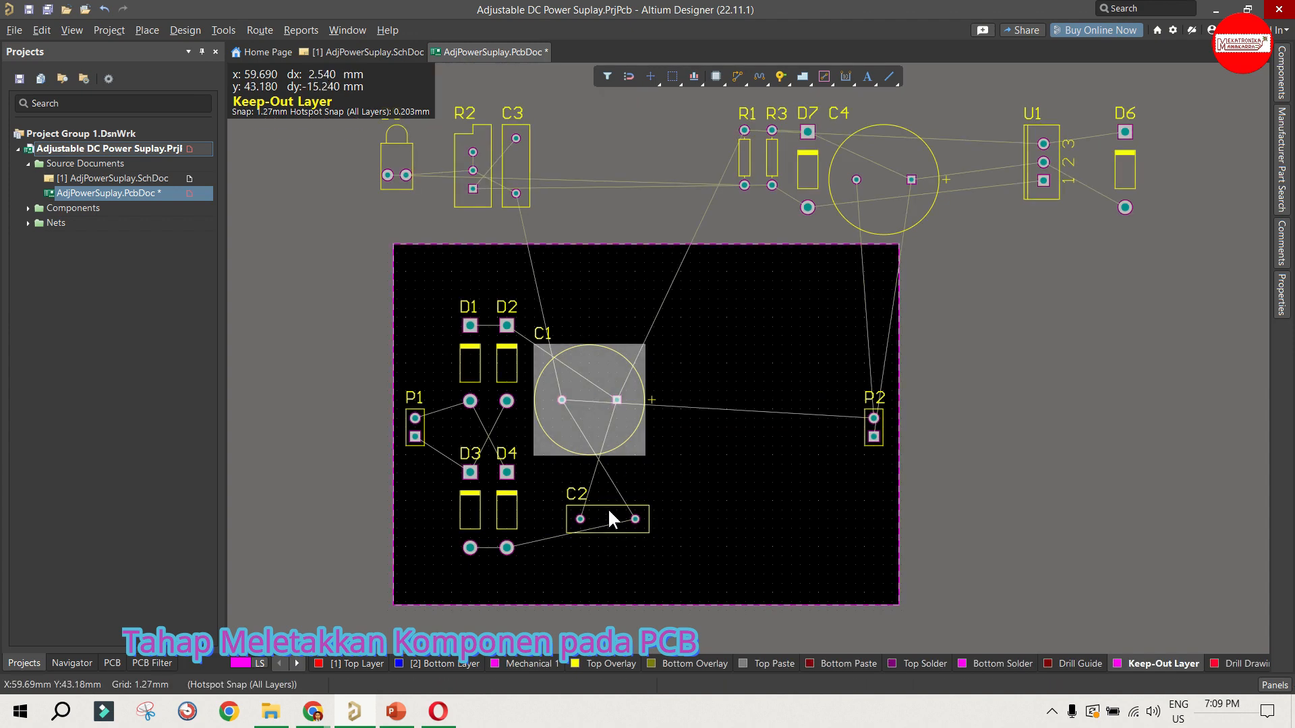
pyautogui.moveTo(609, 507)
pyautogui.mouseDown()
pyautogui.moveTo(593, 517)
pyautogui.moveTo(592, 499)
pyautogui.mouseUp()
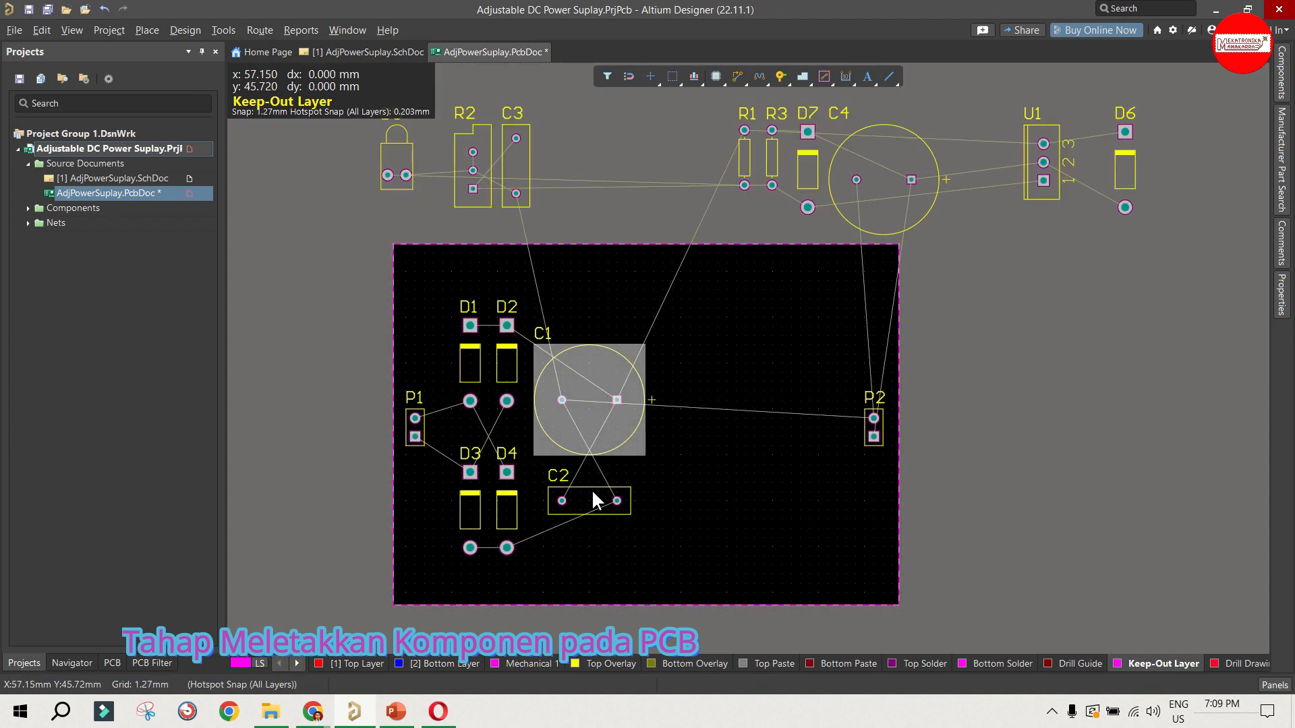
pyautogui.press('space')
pyautogui.press('space')
pyautogui.moveTo(591, 413); pyautogui.dragTo(590, 400)
pyautogui.click(719, 421)
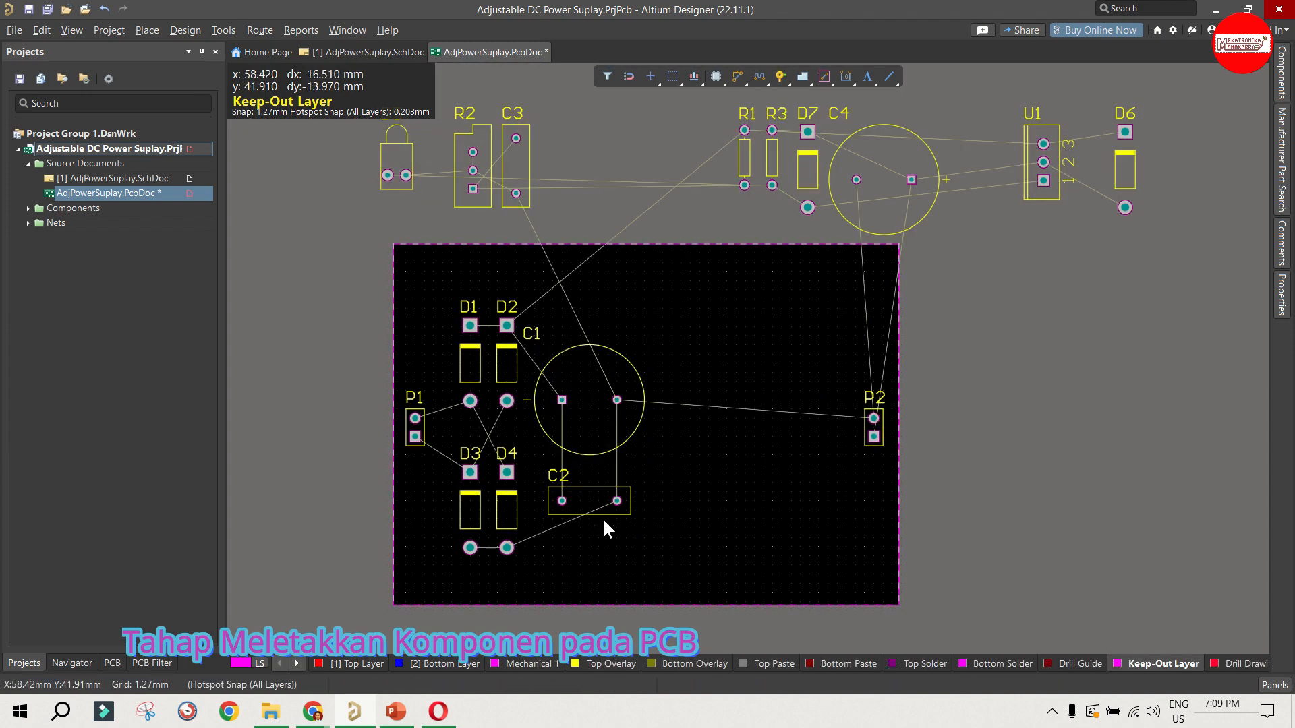
# Step: Place LED D5 rotated at the board's lower edge and resistor R1 vertically beside it, following the schematic
pyautogui.click(347, 52)
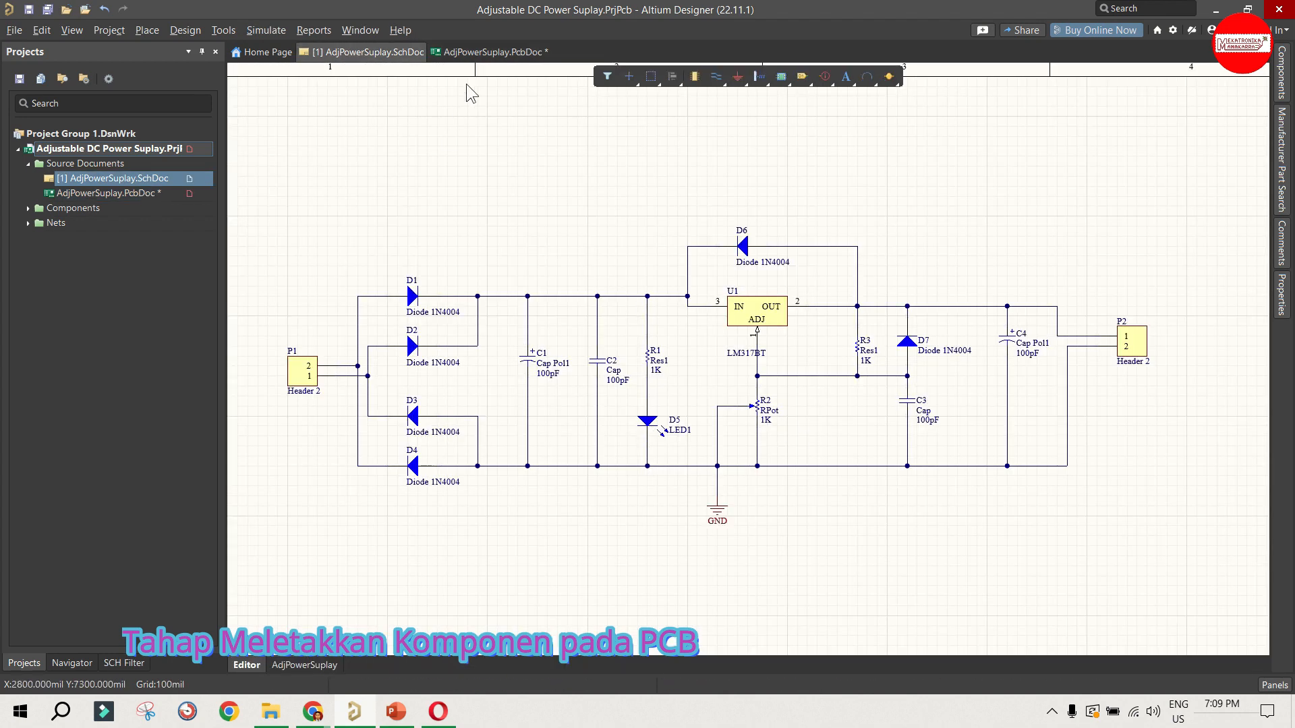
pyautogui.click(488, 51)
pyautogui.moveTo(396, 167); pyautogui.dragTo(552, 574)
pyautogui.press('space')
pyautogui.click(622, 542)
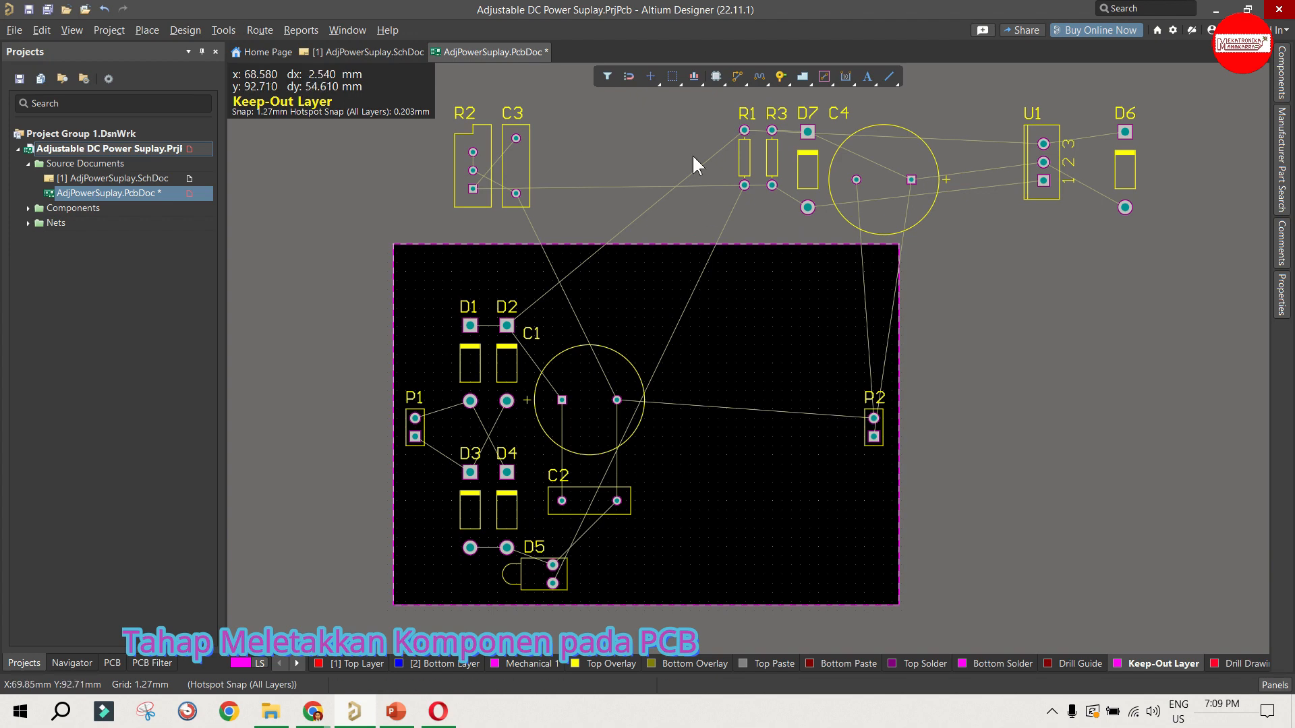
pyautogui.moveTo(744, 157); pyautogui.dragTo(590, 555)
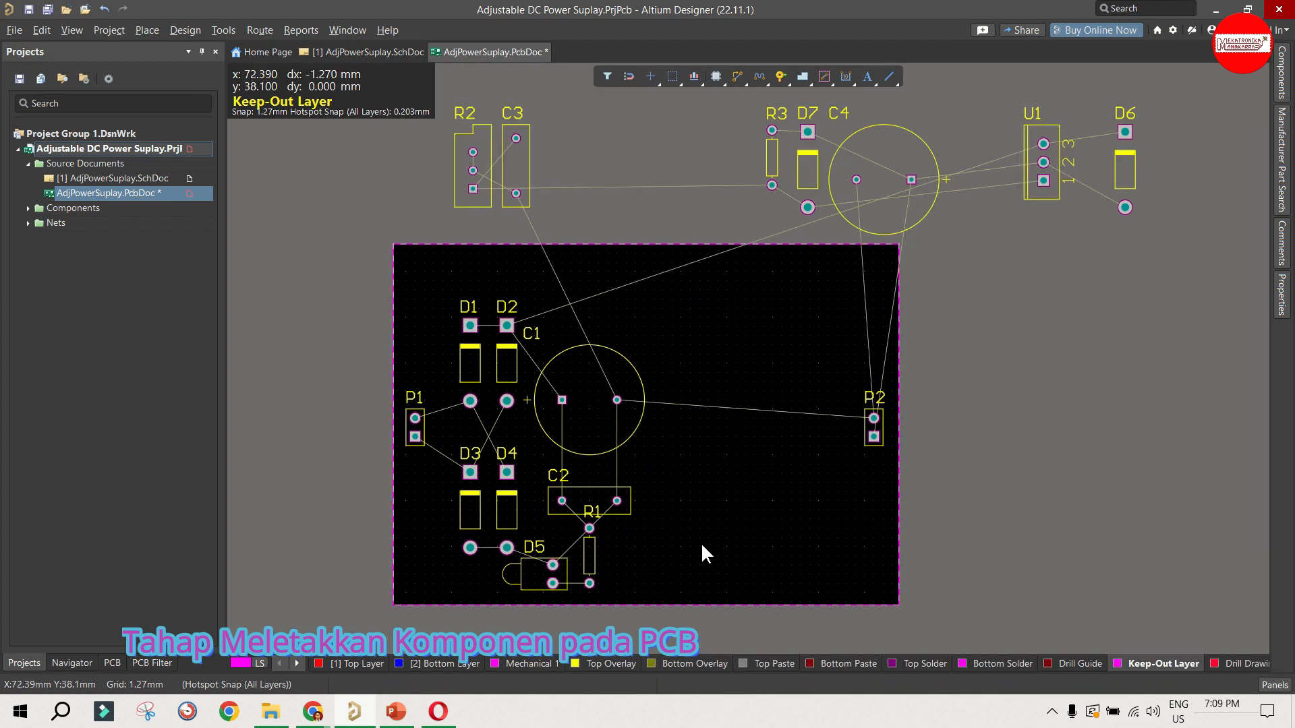
# Step: Place regulator U1 horizontally between R1 and P2, and shift C1 and C2 up to free space
pyautogui.press('space')
pyautogui.moveTo(1041, 143); pyautogui.dragTo(674, 539)
pyautogui.moveTo(598, 391); pyautogui.dragTo(589, 375)
pyautogui.moveTo(589, 500); pyautogui.dragTo(589, 465)
pyautogui.moveTo(690, 538); pyautogui.dragTo(689, 529)
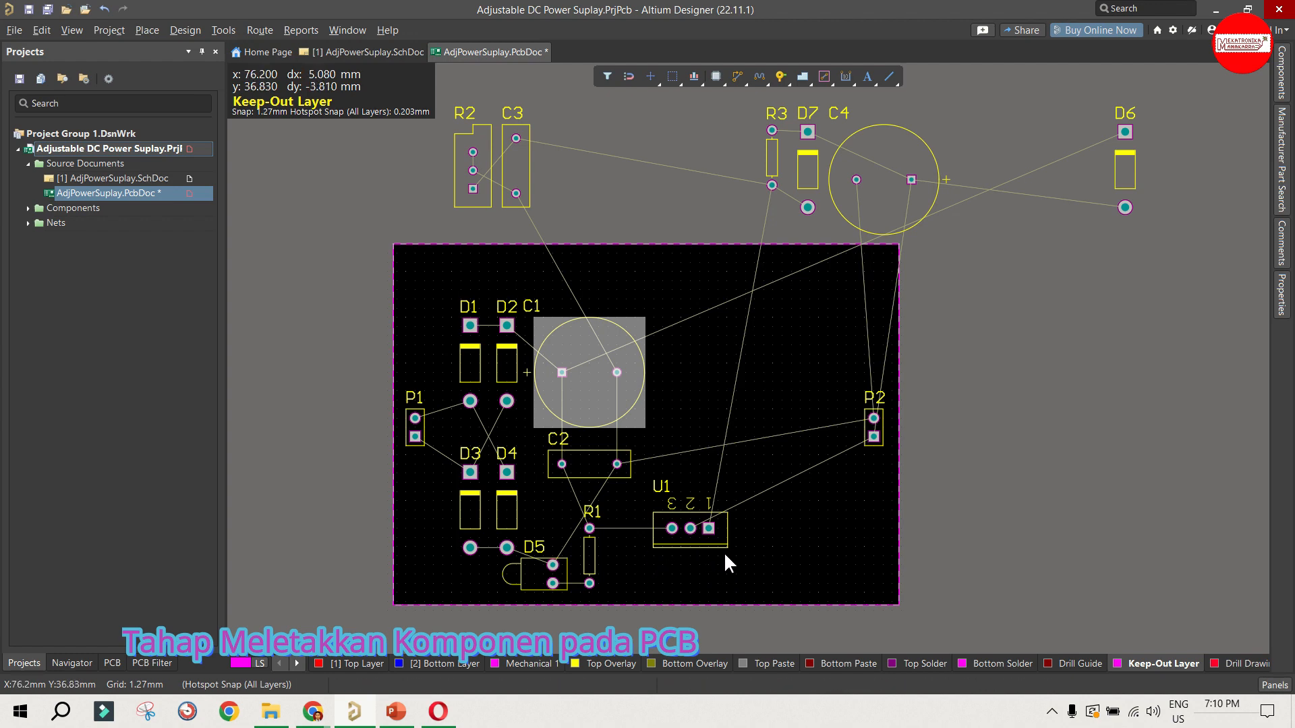
# Step: Place D6 and D7 side by side between C1 and P2, with D7 rotated 180 degrees, checking the schematic
pyautogui.click(804, 174)
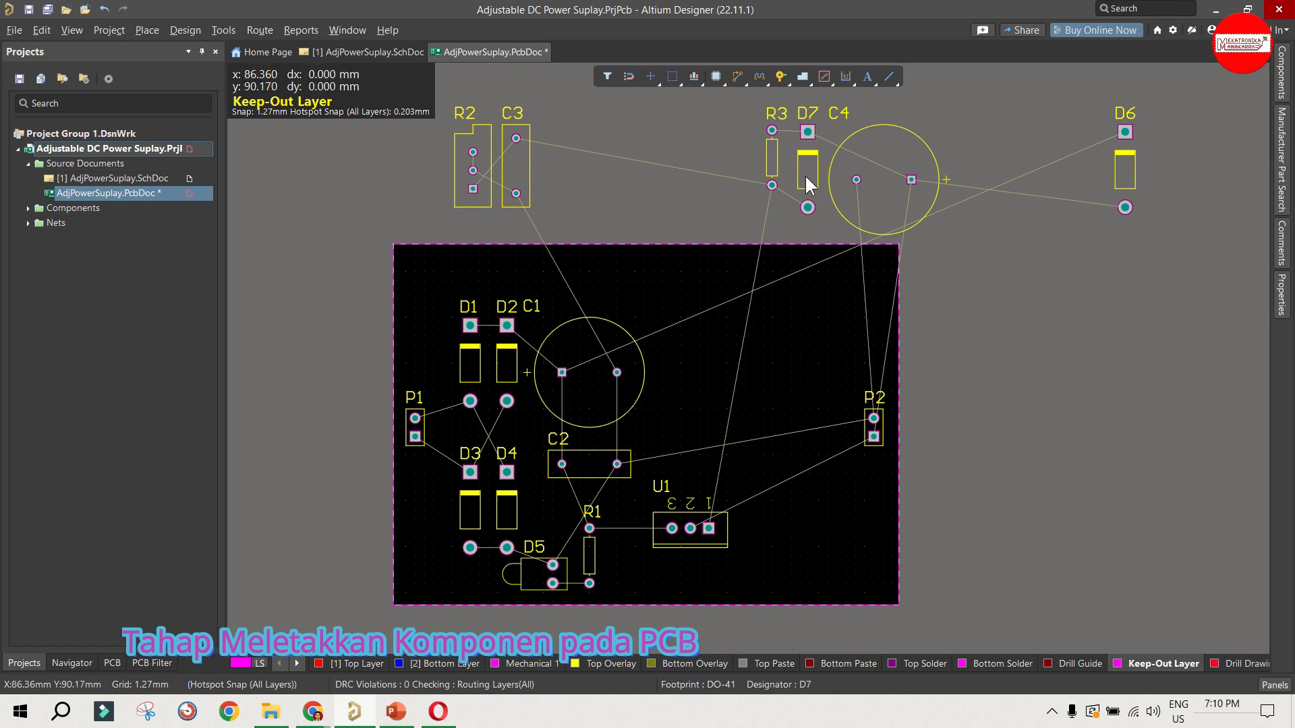
pyautogui.moveTo(806, 177); pyautogui.dragTo(672, 391)
pyautogui.press('space')
pyautogui.press('space')
pyautogui.moveTo(1124, 173); pyautogui.dragTo(718, 391)
pyautogui.click(387, 56)
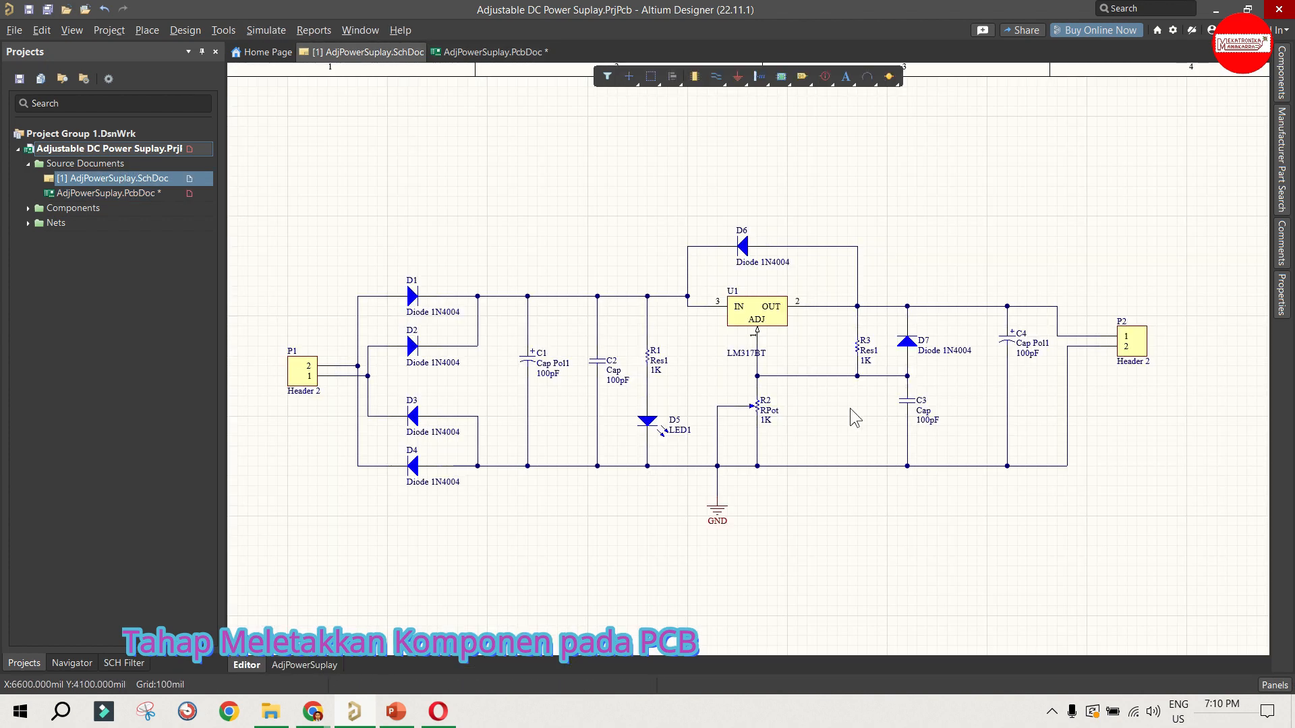
pyautogui.click(489, 52)
pyautogui.moveTo(746, 390); pyautogui.dragTo(710, 408)
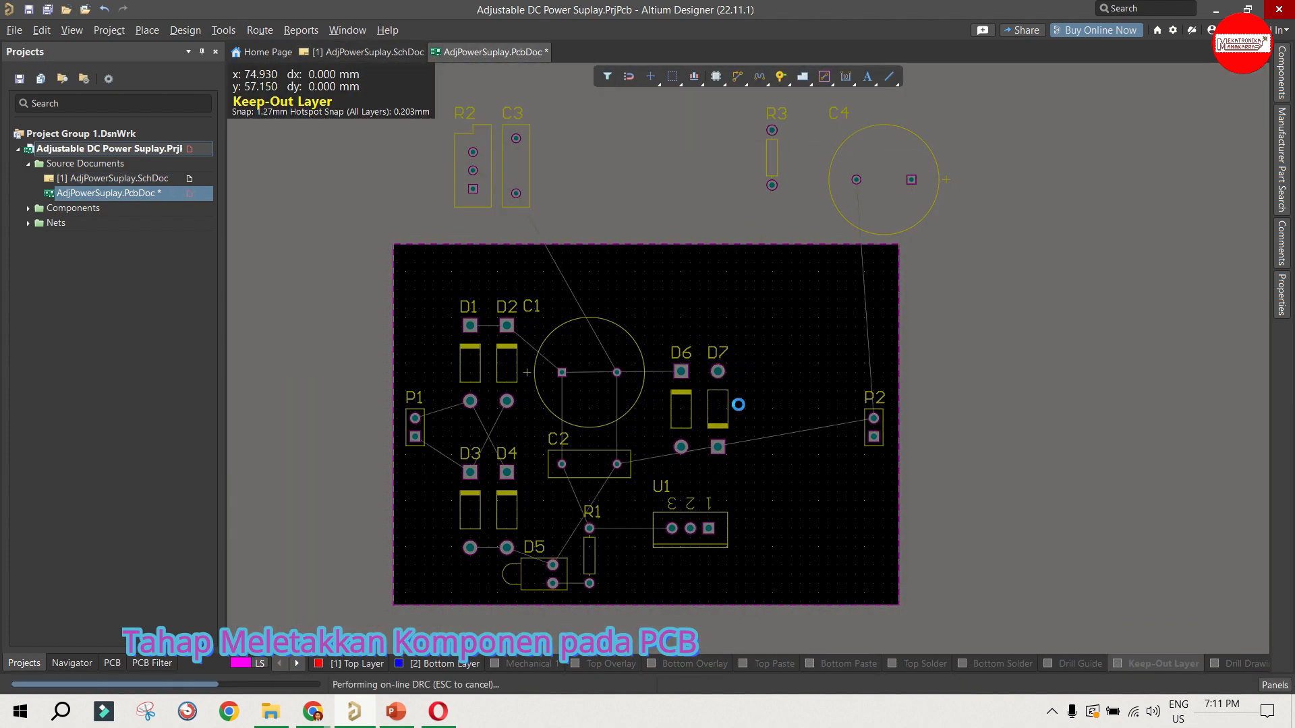
# Step: Place C4 in the board's upper right area, R3 horizontally above D6 and D7, and C3 vertically below C4
pyautogui.moveTo(856, 201); pyautogui.dragTo(764, 357)
pyautogui.moveTo(766, 156); pyautogui.dragTo(685, 334)
pyautogui.moveTo(520, 176); pyautogui.dragTo(828, 490)
pyautogui.moveTo(794, 343); pyautogui.dragTo(817, 340)
# Step: Move U1 to the board's upper edge rotated 180 degrees, and place R2 horizontally in its former spot
pyautogui.moveTo(474, 172); pyautogui.dragTo(764, 565)
pyautogui.press('space')
pyautogui.moveTo(674, 527); pyautogui.dragTo(673, 290)
pyautogui.press('space')
pyautogui.press('space')
pyautogui.moveTo(764, 565); pyautogui.dragTo(692, 536)
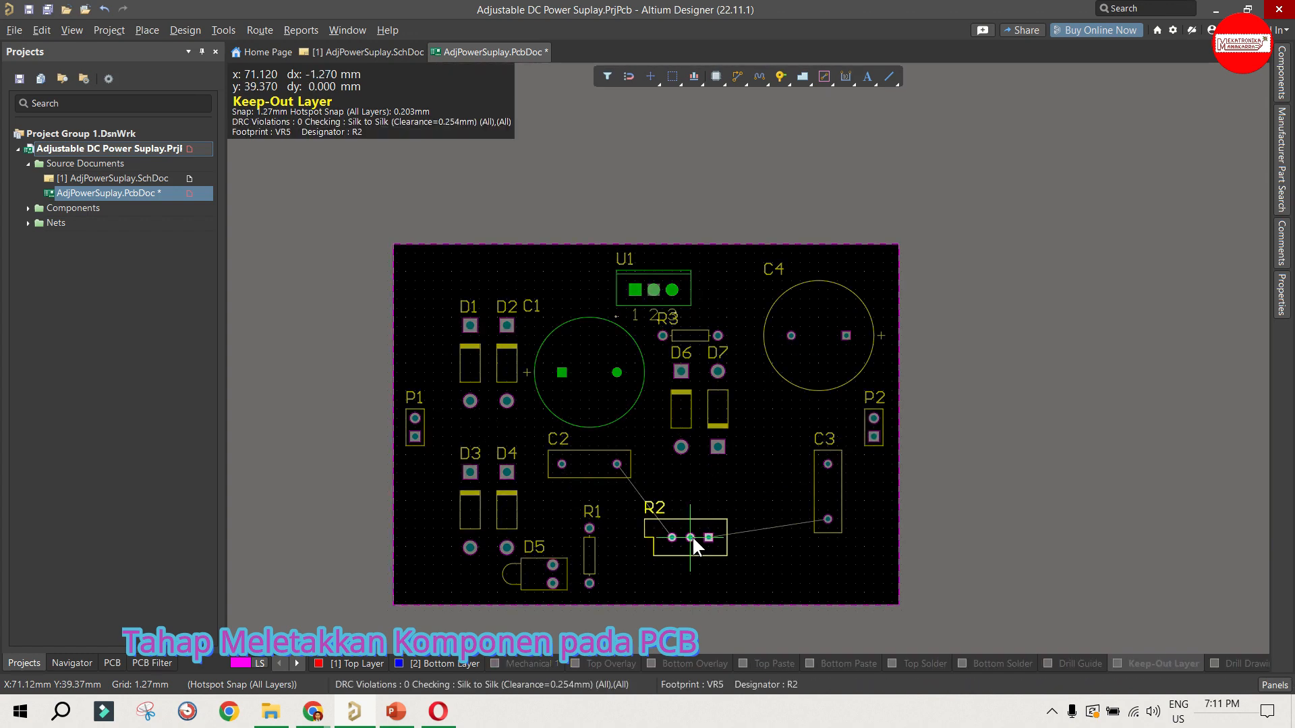
# Step: Space out the middle components by moving D6, D7, C1 and C2 down and U1 slightly right
pyautogui.moveTo(681, 409); pyautogui.dragTo(718, 428)
pyautogui.moveTo(687, 427); pyautogui.dragTo(681, 441)
pyautogui.moveTo(590, 373); pyautogui.dragTo(599, 382)
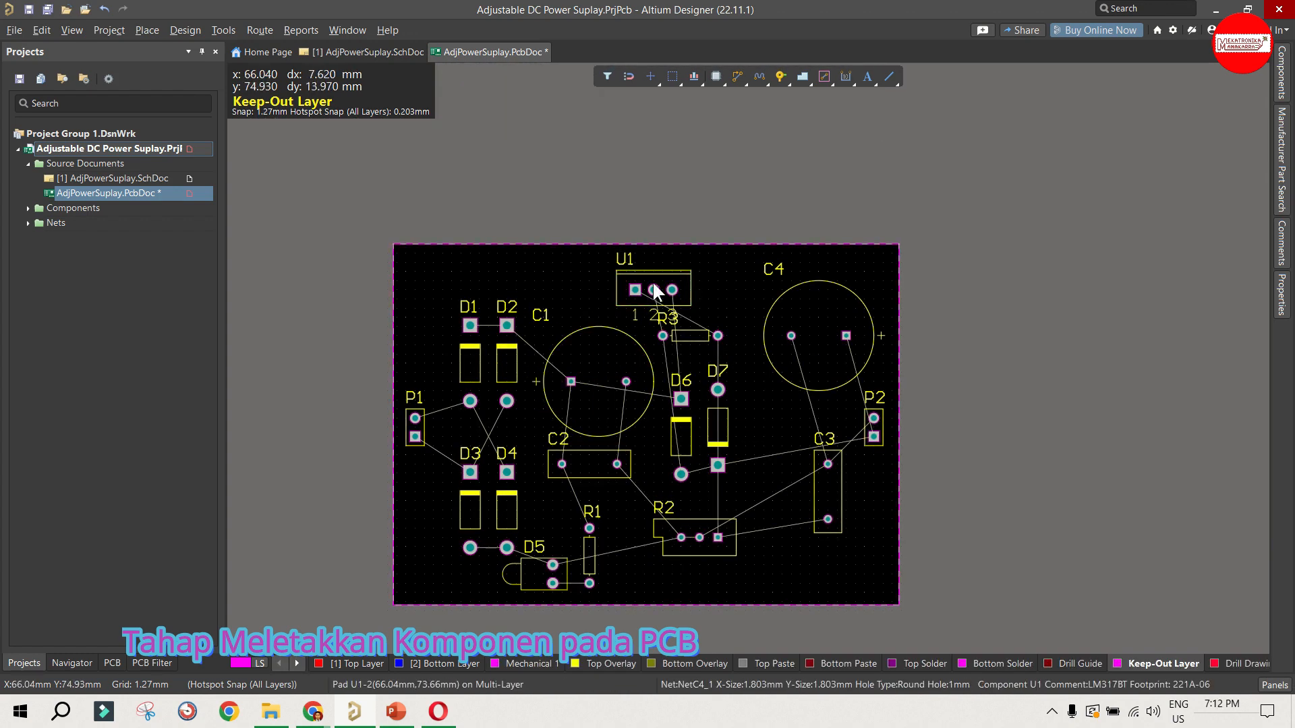
pyautogui.moveTo(653, 291); pyautogui.dragTo(672, 299)
pyautogui.moveTo(590, 465); pyautogui.dragTo(589, 483)
pyautogui.moveTo(589, 389); pyautogui.dragTo(589, 401)
# Step: Bring the diode pairs D1–D2 and D3–D4 closer together near P1, and shift C2 and C1 toward them
pyautogui.moveTo(470, 363); pyautogui.dragTo(488, 363)
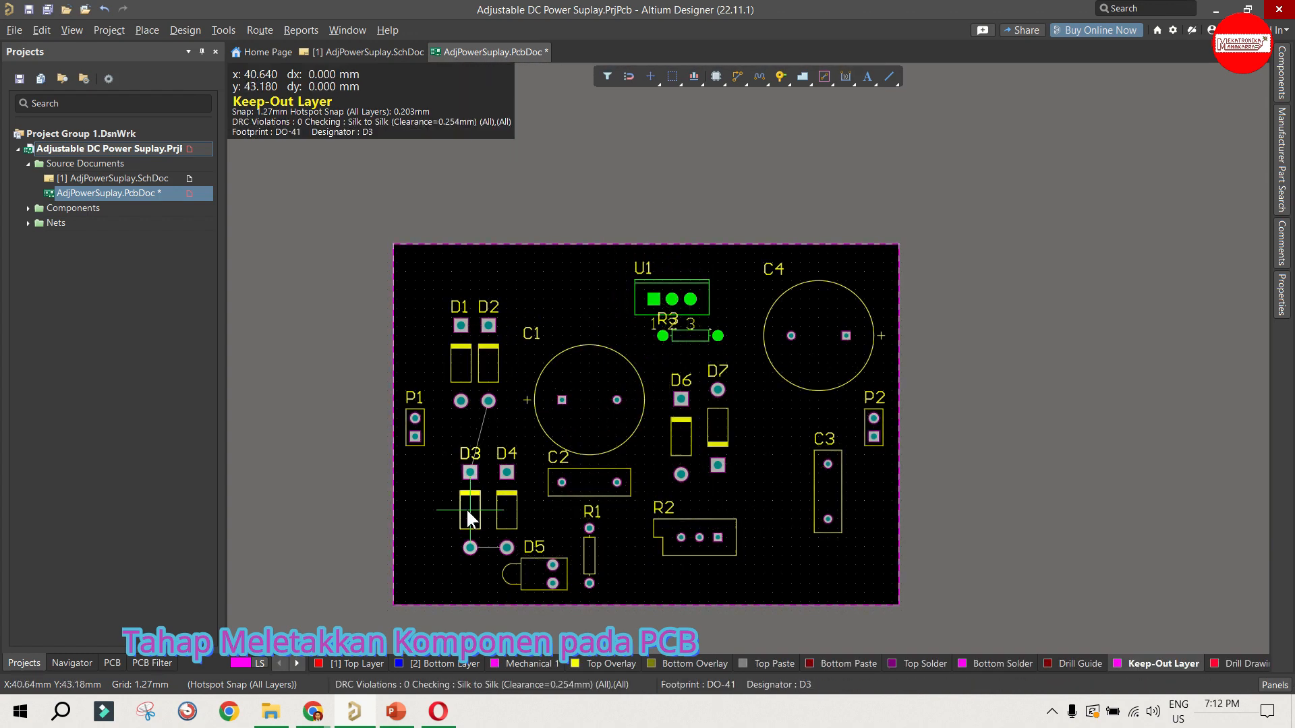
pyautogui.moveTo(470, 510); pyautogui.dragTo(460, 510)
pyautogui.moveTo(506, 510); pyautogui.dragTo(488, 510)
pyautogui.moveTo(589, 482); pyautogui.dragTo(561, 483)
pyautogui.moveTo(561, 401); pyautogui.dragTo(543, 401)
# Step: Move R3 to just above R2, rotate D6 and D7 180 degrees, and position both diodes between U1 and R3
pyautogui.moveTo(690, 336); pyautogui.dragTo(690, 354)
pyautogui.moveTo(681, 437); pyautogui.dragTo(653, 428)
pyautogui.press('space')
pyautogui.press('space')
pyautogui.moveTo(714, 427); pyautogui.dragTo(720, 435)
pyautogui.moveTo(690, 478); pyautogui.dragTo(690, 494)
pyautogui.moveTo(717, 435); pyautogui.dragTo(707, 417)
pyautogui.moveTo(653, 428); pyautogui.dragTo(653, 410)
# Step: Check the schematic, rotate C4 so its positive pad faces up, and align C3 vertically beneath C4's pads
pyautogui.keyDown('ctrl'); pyautogui.scroll(1, 661, 443); pyautogui.keyUp('ctrl')
pyautogui.press('super+shift+q')
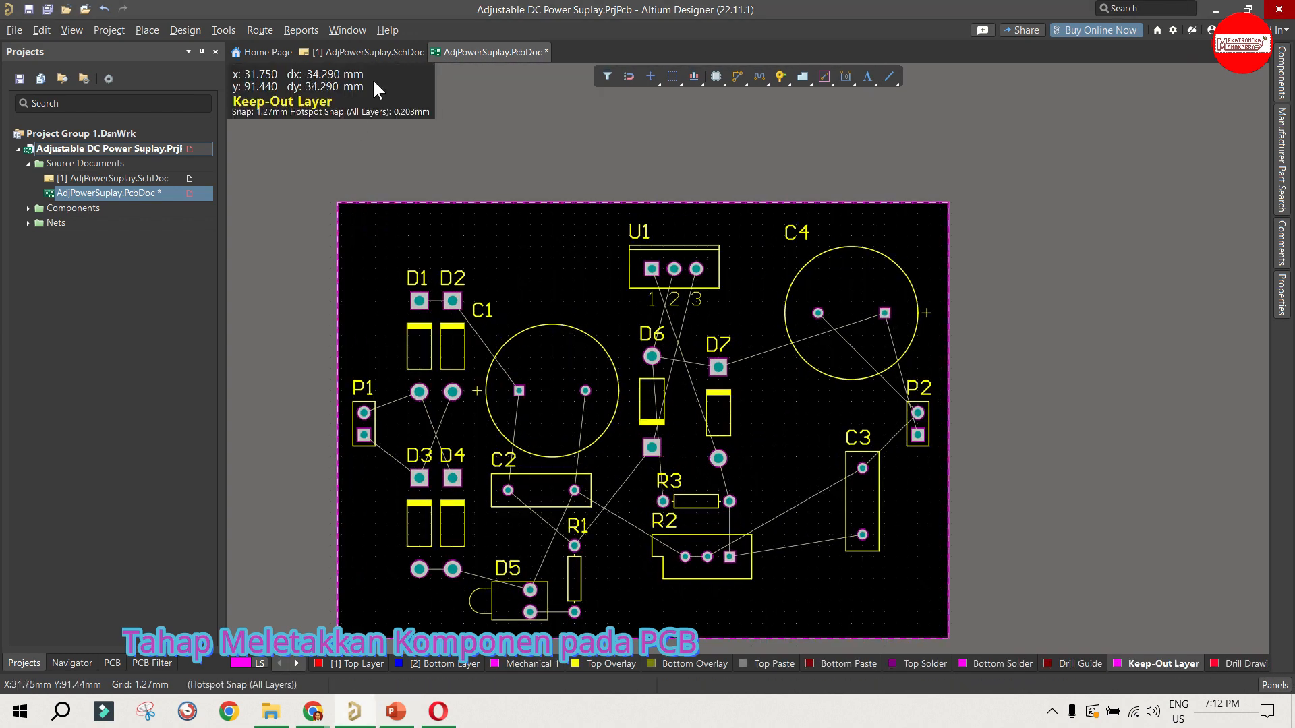
pyautogui.click(367, 54)
pyautogui.click(507, 54)
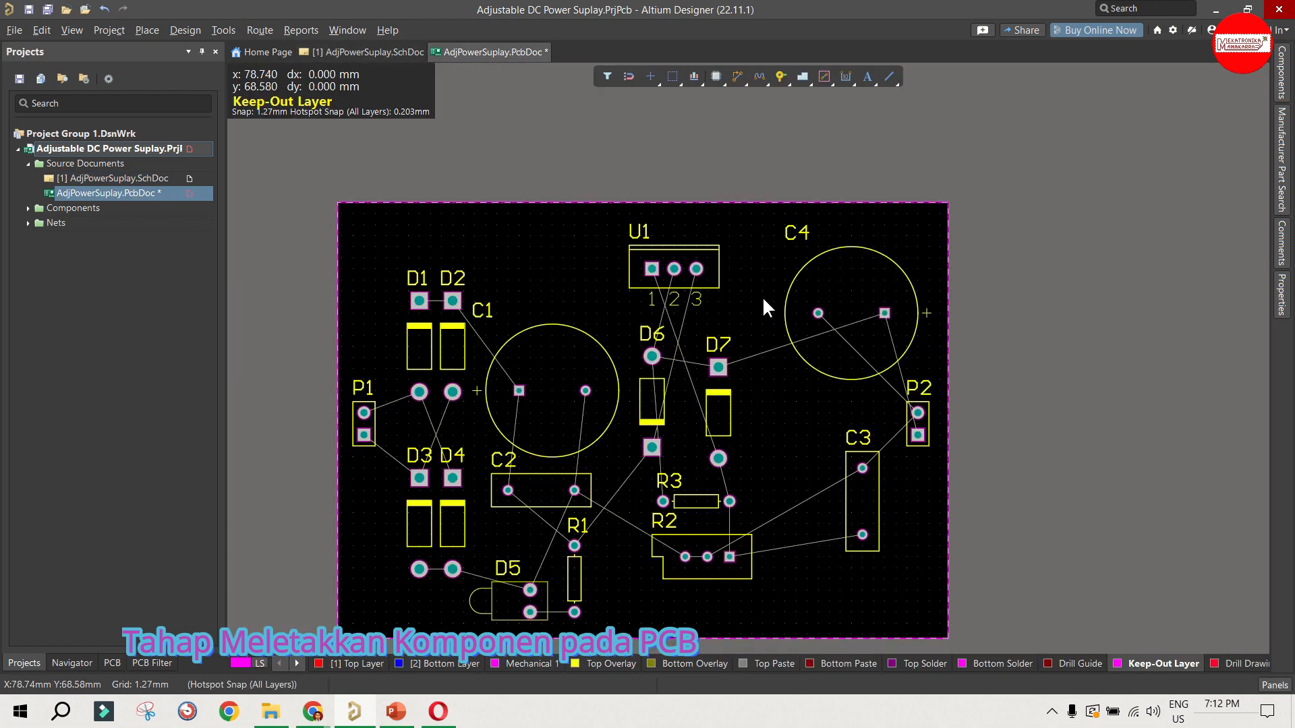
pyautogui.moveTo(773, 302); pyautogui.dragTo(842, 334)
pyautogui.press('space')
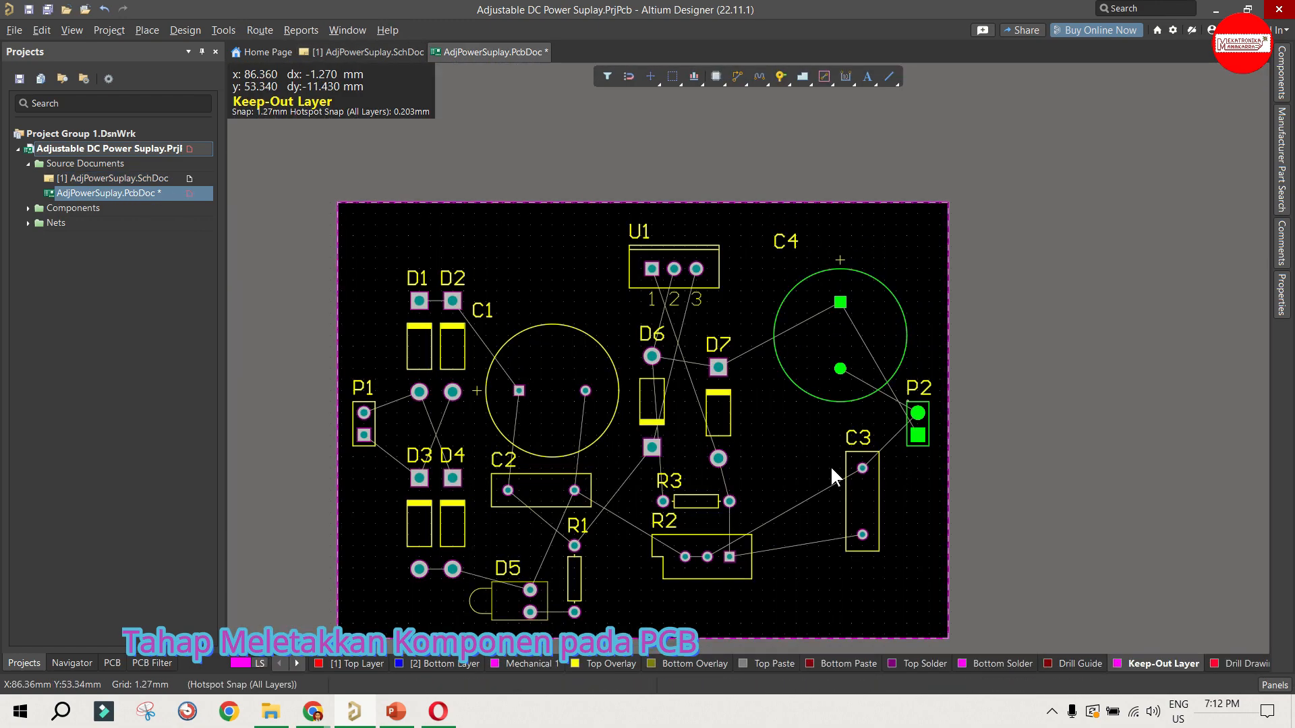
pyautogui.moveTo(862, 502); pyautogui.dragTo(841, 513)
pyautogui.moveTo(841, 336); pyautogui.dragTo(830, 336)
pyautogui.click(895, 545)
pyautogui.moveTo(840, 512); pyautogui.dragTo(829, 513)
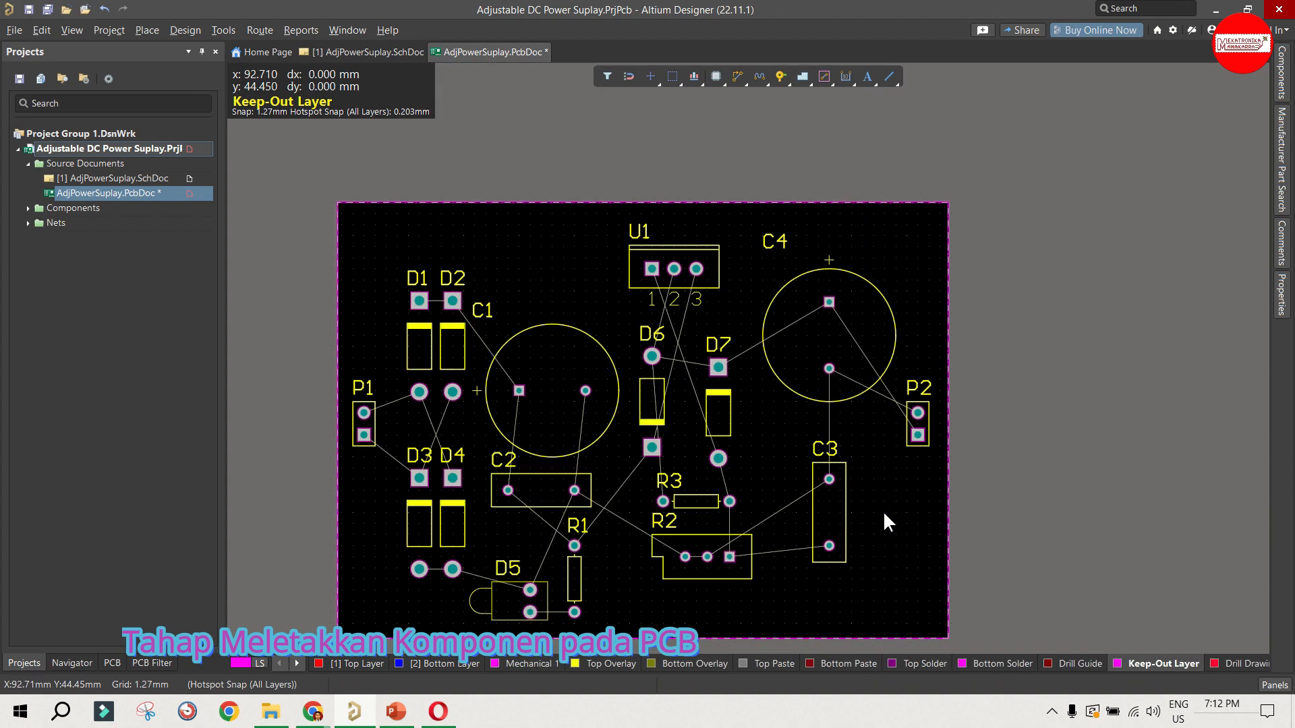
# Step: Move C1 slightly up and C2 slightly right so that their pads line up vertically
pyautogui.moveTo(550, 390); pyautogui.dragTo(551, 378)
pyautogui.moveTo(541, 490); pyautogui.dragTo(551, 490)
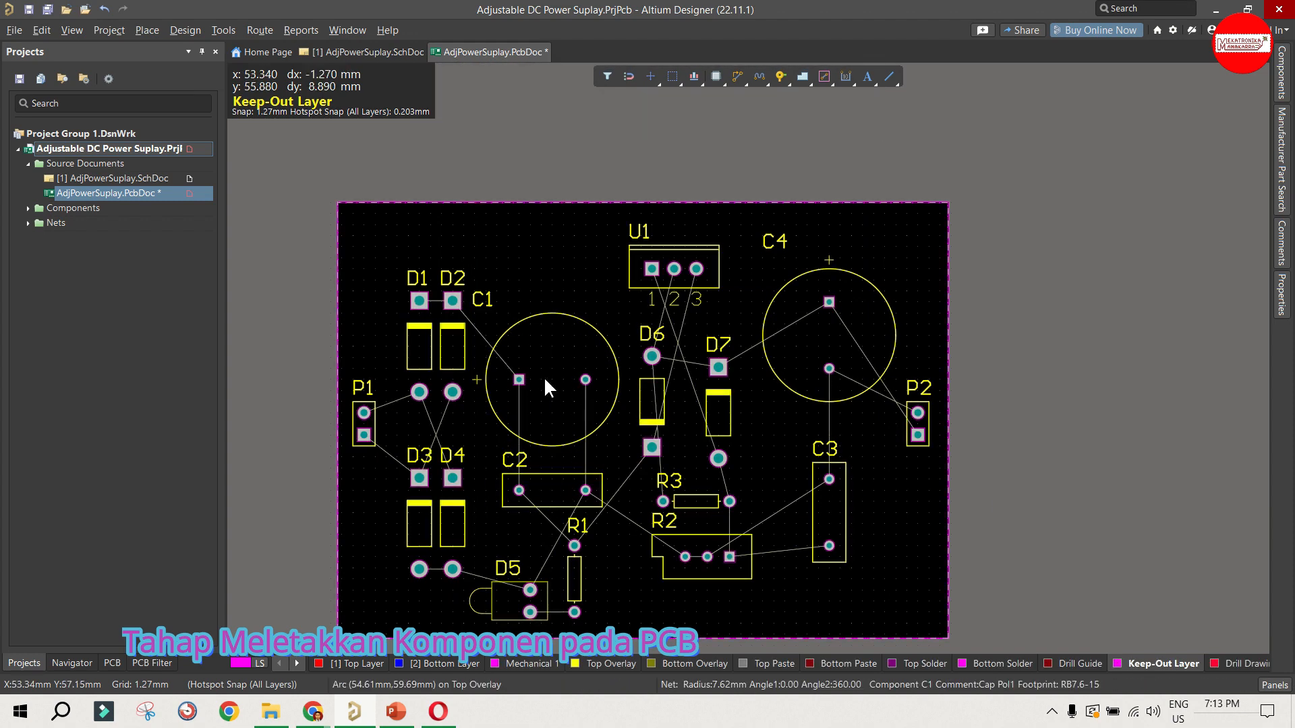
pyautogui.click(563, 257)
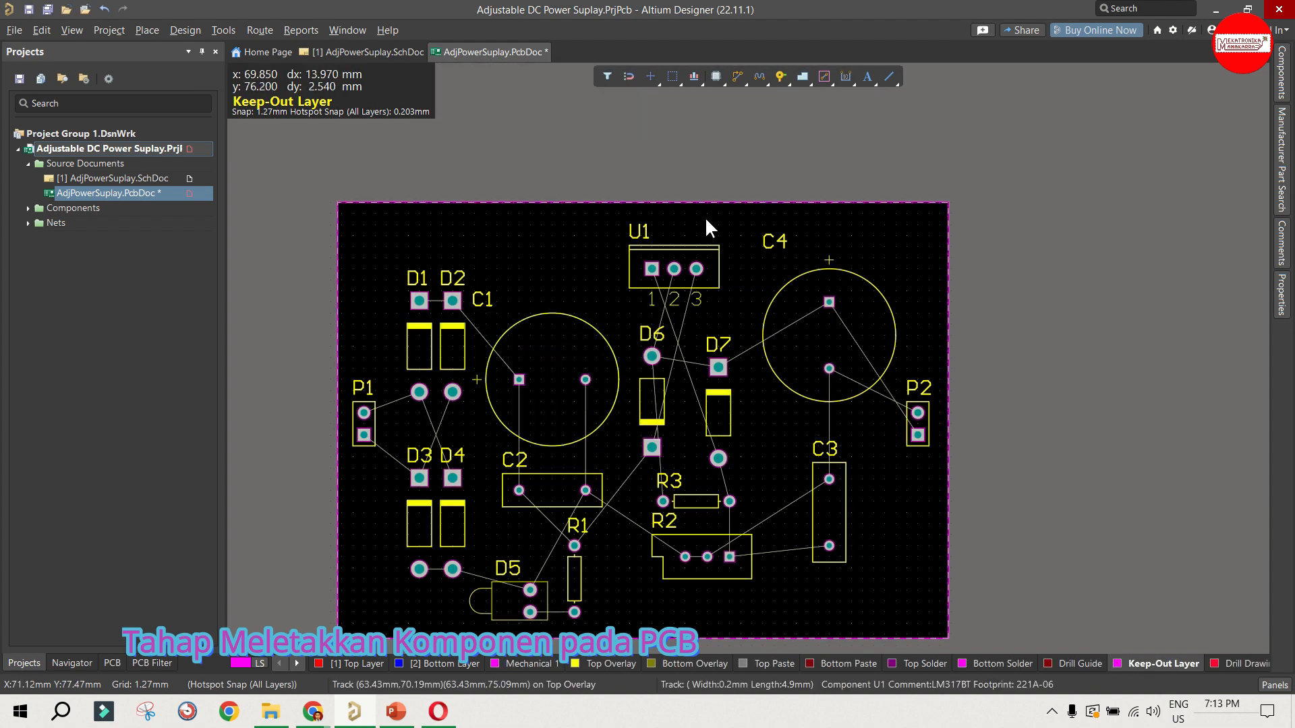
pyautogui.click(843, 82)
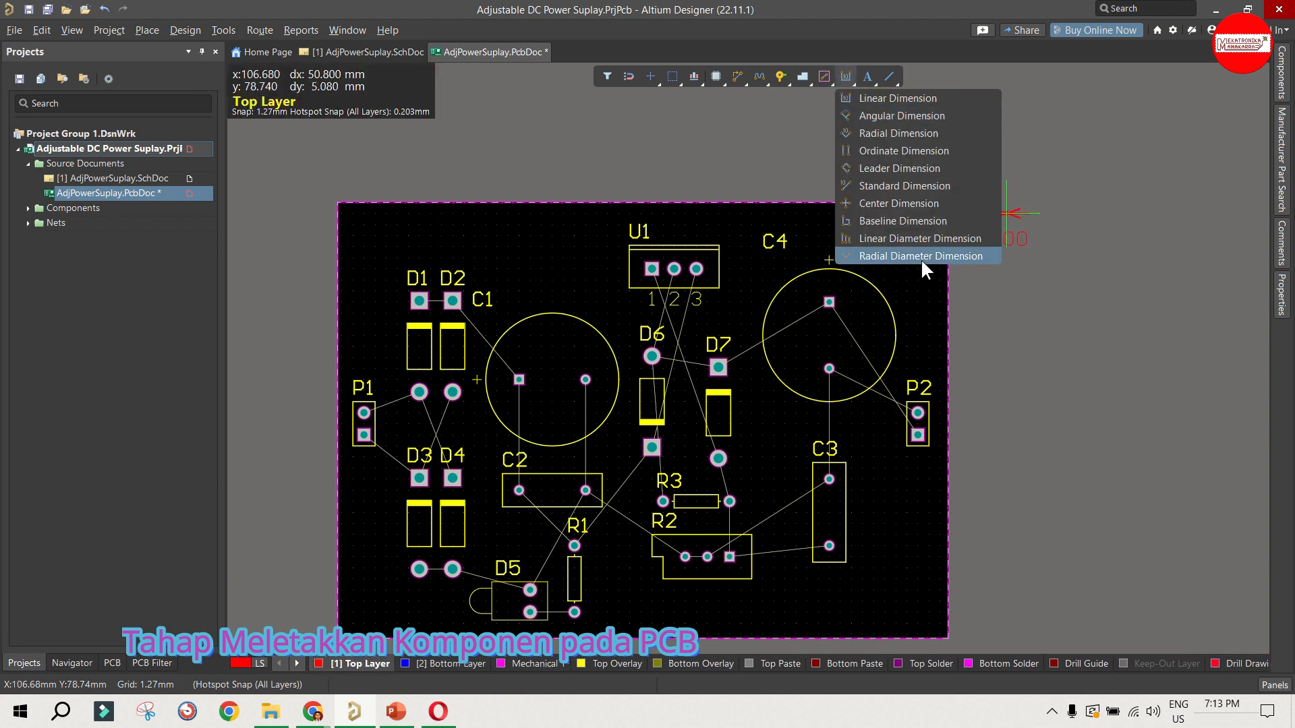
pyautogui.click(816, 82)
pyautogui.click(820, 86)
pyautogui.click(519, 380)
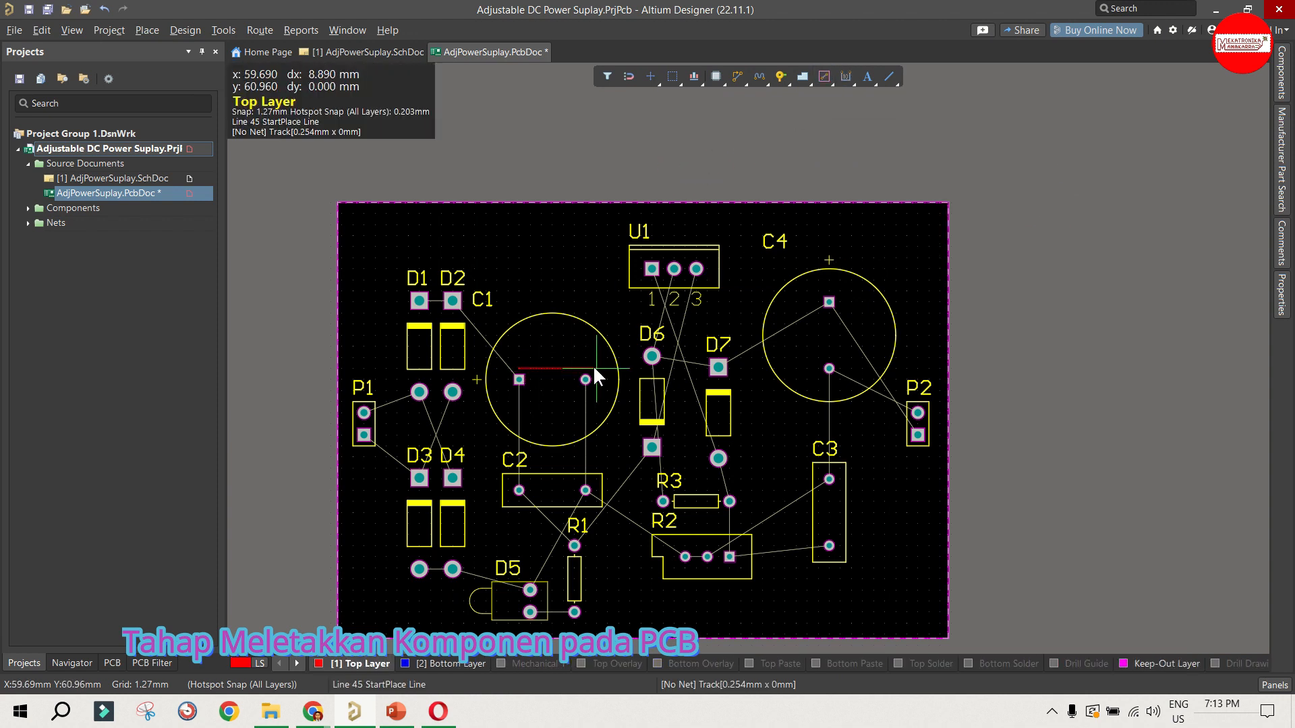
pyautogui.rightClick(585, 295)
pyautogui.rightClick(586, 294)
pyautogui.click(540, 366)
pyautogui.press('Delete')
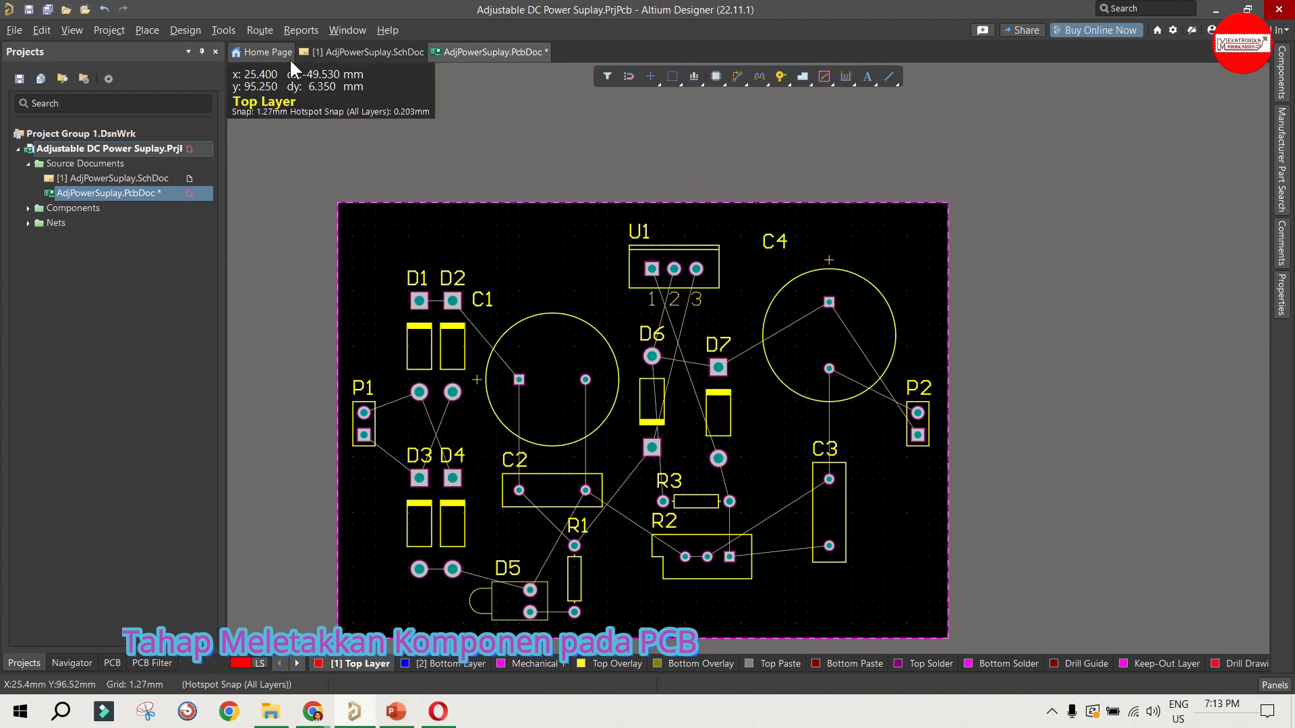
pyautogui.click(223, 30)
pyautogui.moveTo(152, 33)
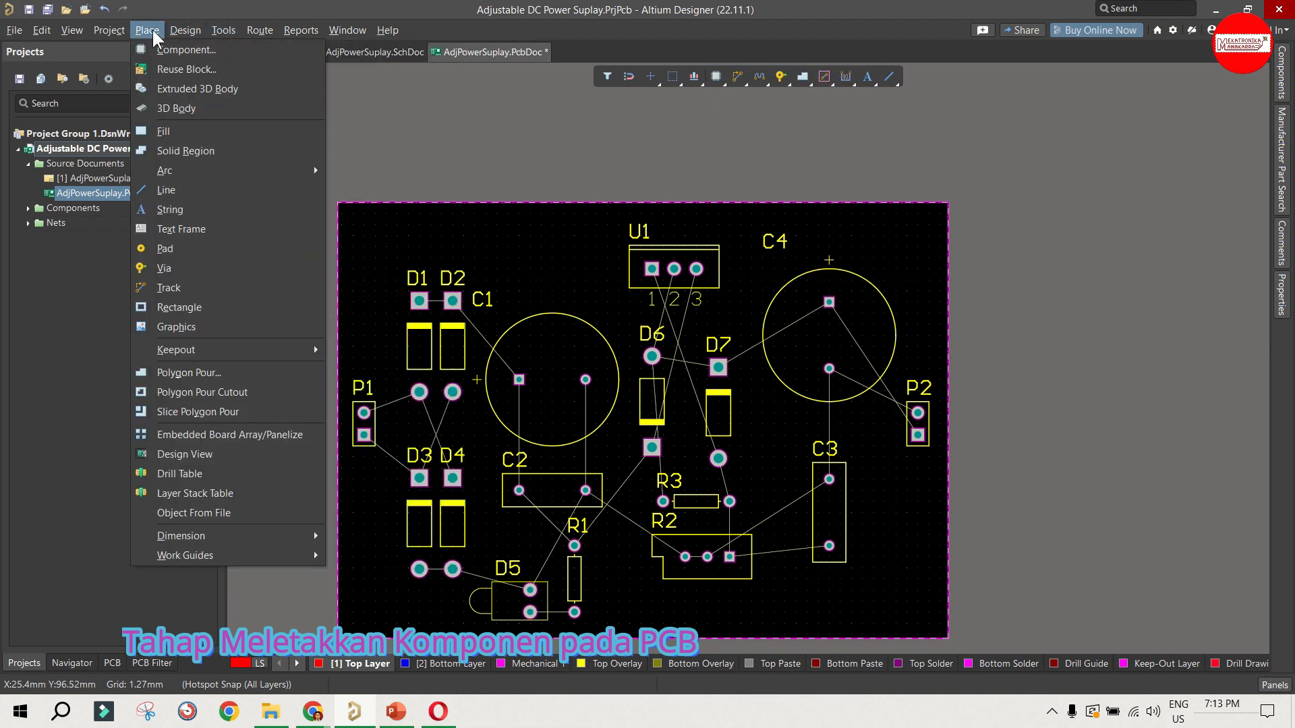
pyautogui.click(1126, 323)
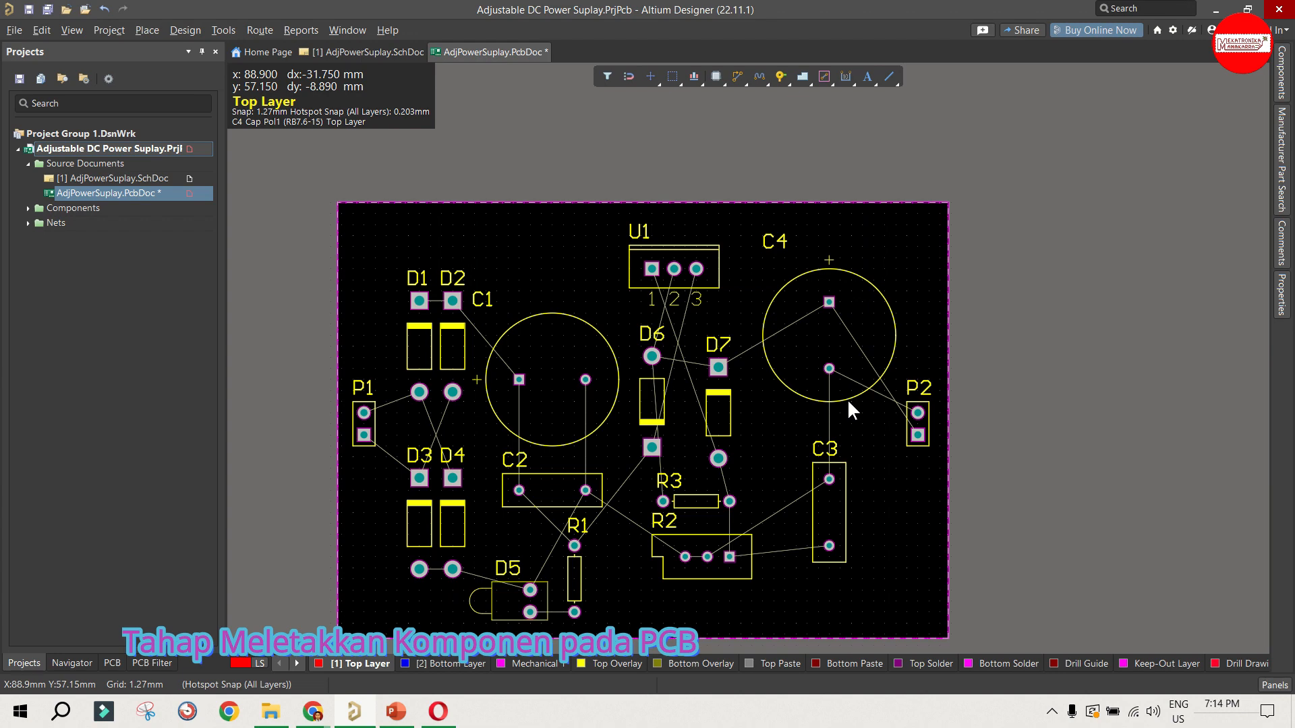
# Step: Rotate D6 and P2 180 degrees, placing D6 level with D7, and save the PCB document
pyautogui.moveTo(645, 395); pyautogui.dragTo(667, 410)
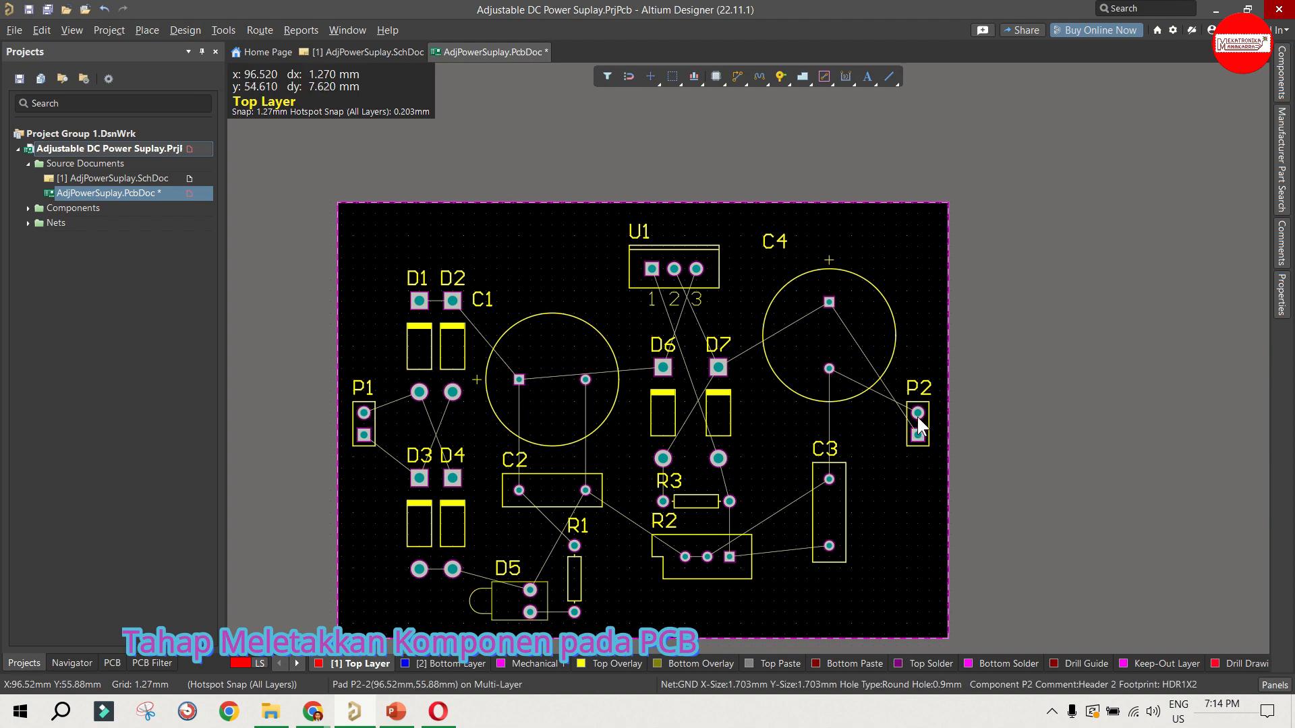
pyautogui.moveTo(917, 419); pyautogui.dragTo(915, 414)
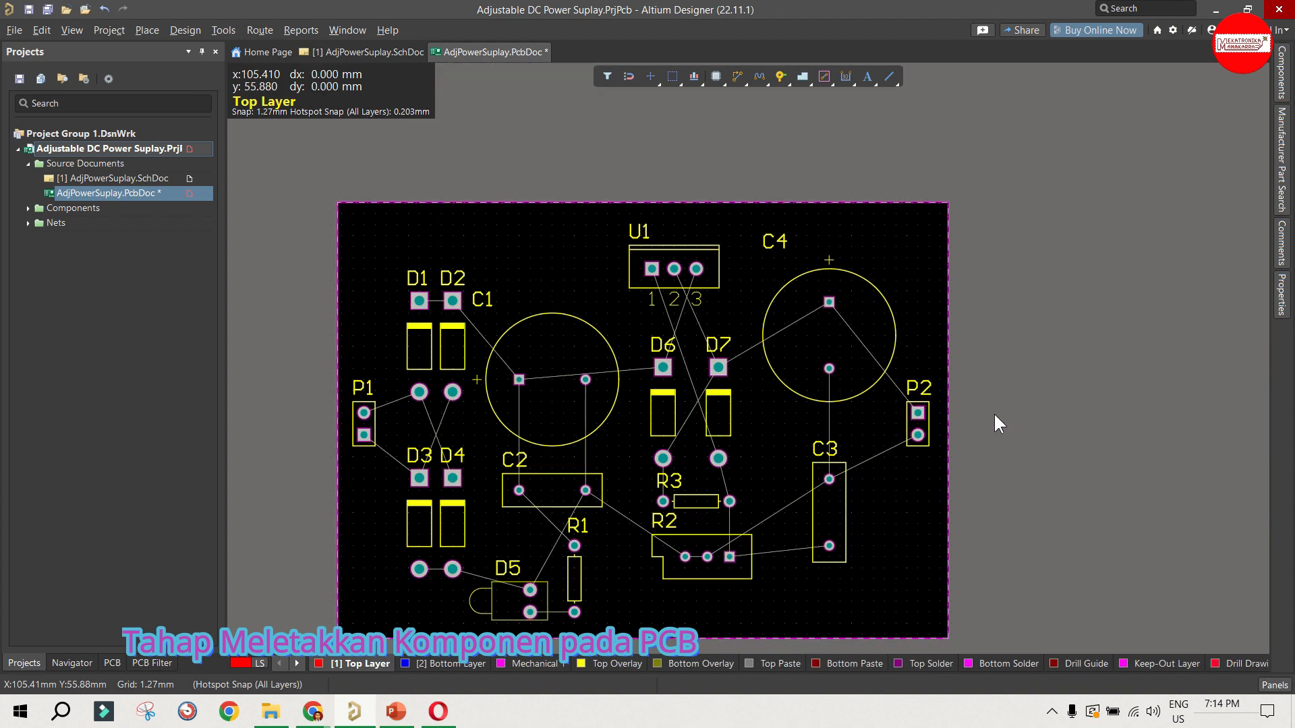
pyautogui.scroll(-1, 958, 414)
pyautogui.hotkey('ctrl', 's')
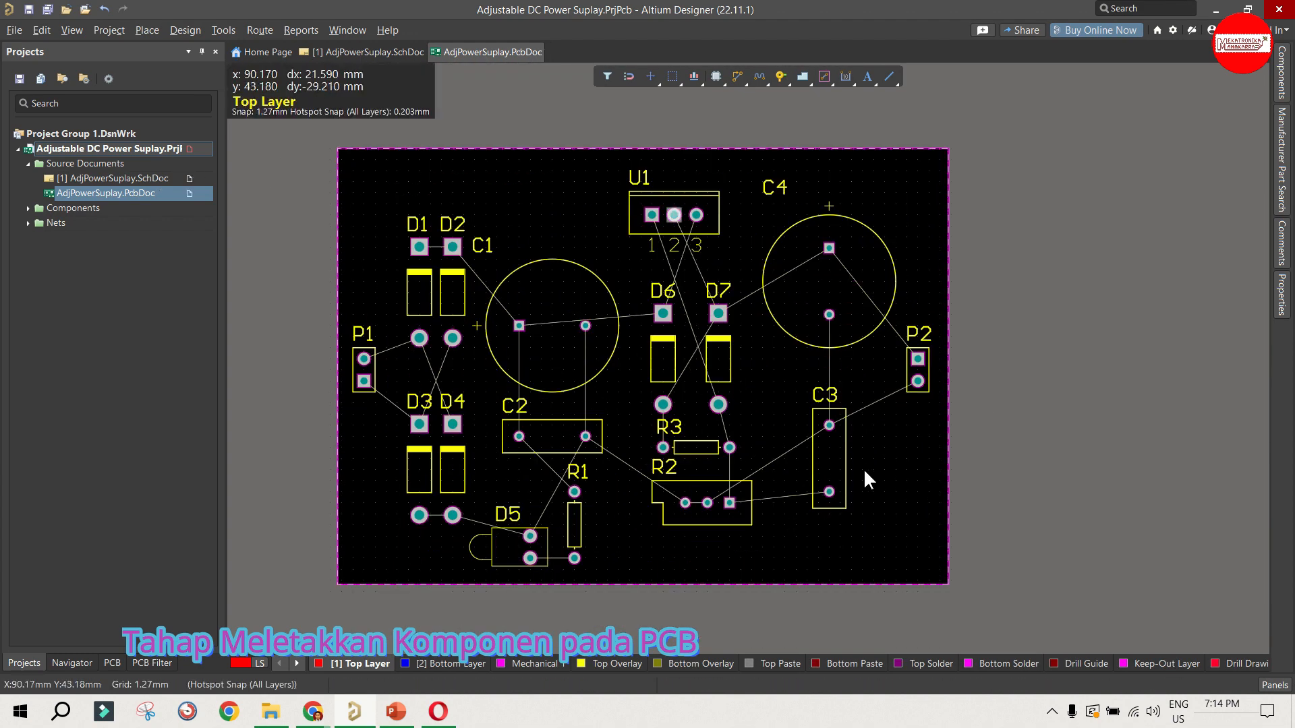
# Step: Move C1 slightly up and place C4 level with it, rotated so its positive pad faces P2
pyautogui.click(828, 466)
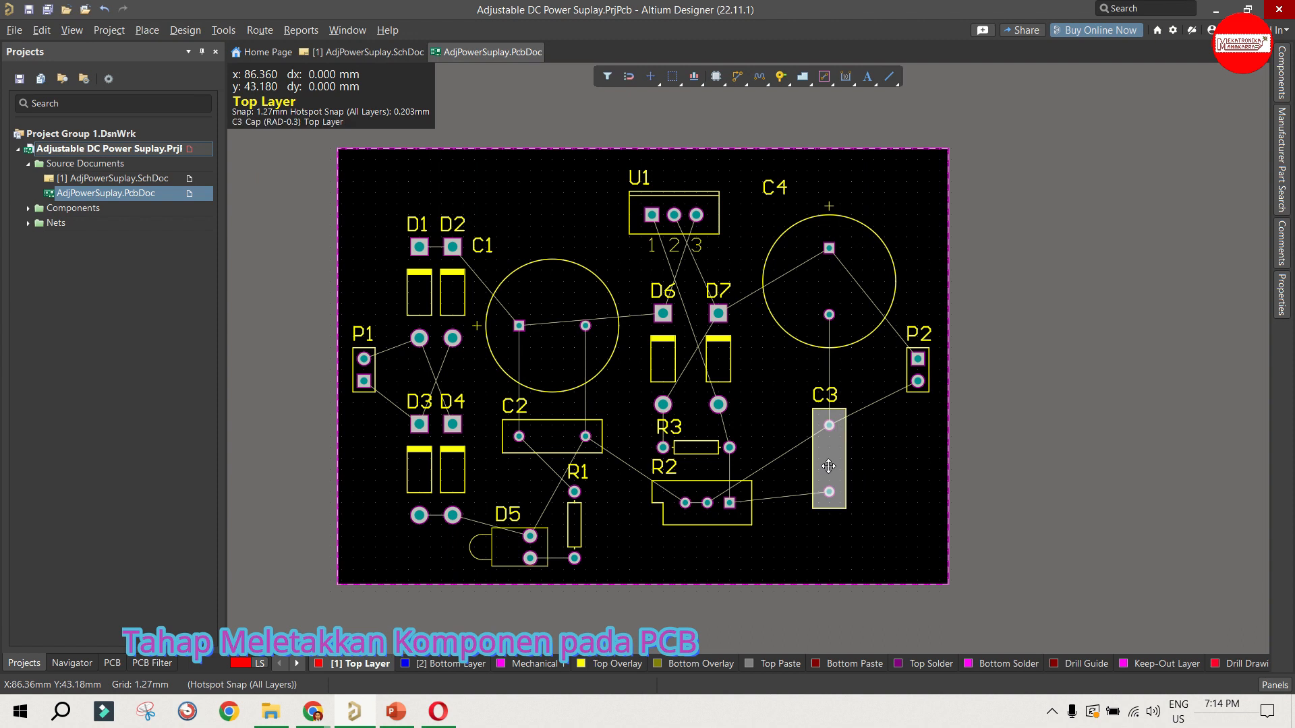
pyautogui.moveTo(830, 288); pyautogui.dragTo(832, 316)
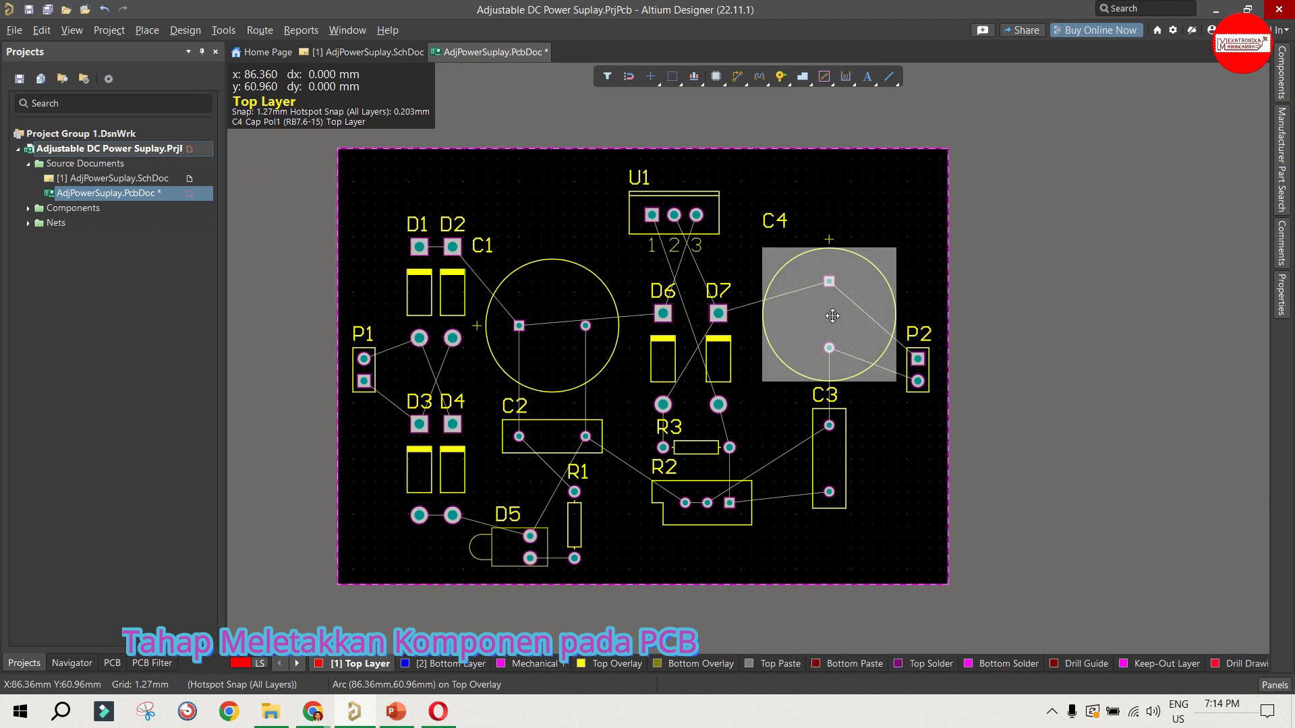
pyautogui.click(533, 327)
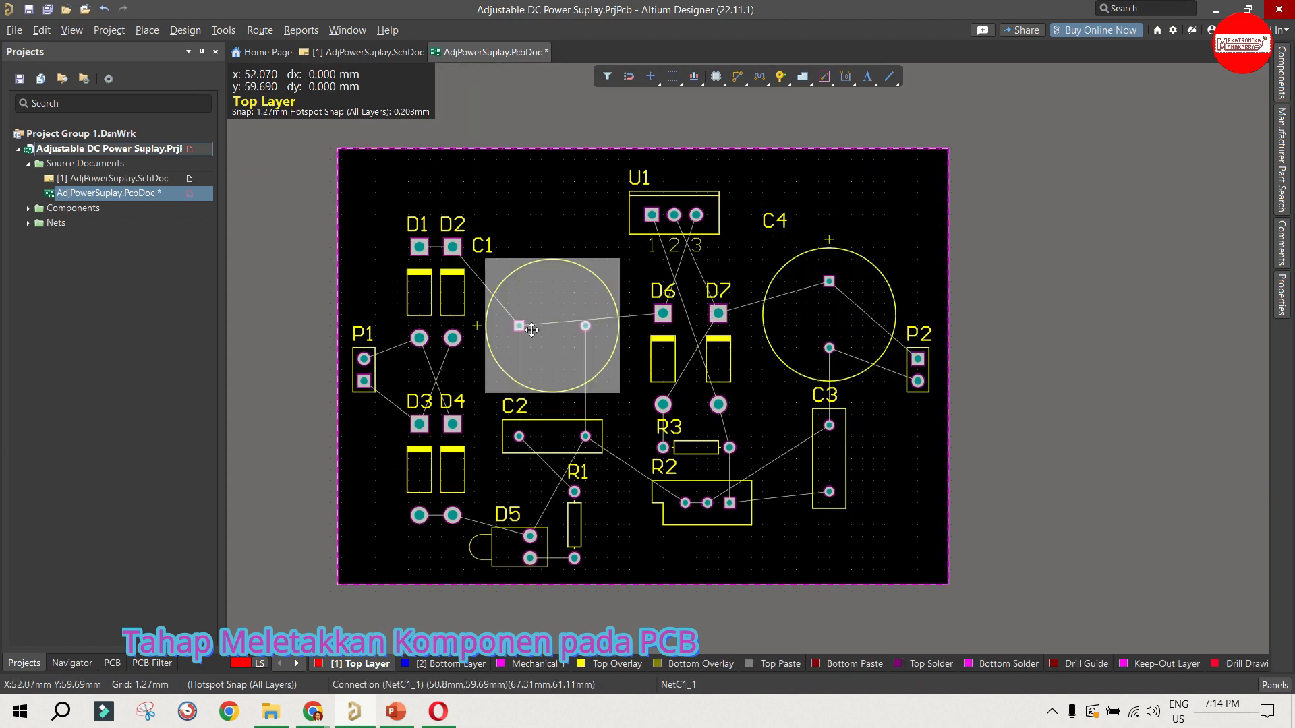
pyautogui.moveTo(541, 330); pyautogui.dragTo(541, 319)
pyautogui.click(812, 322)
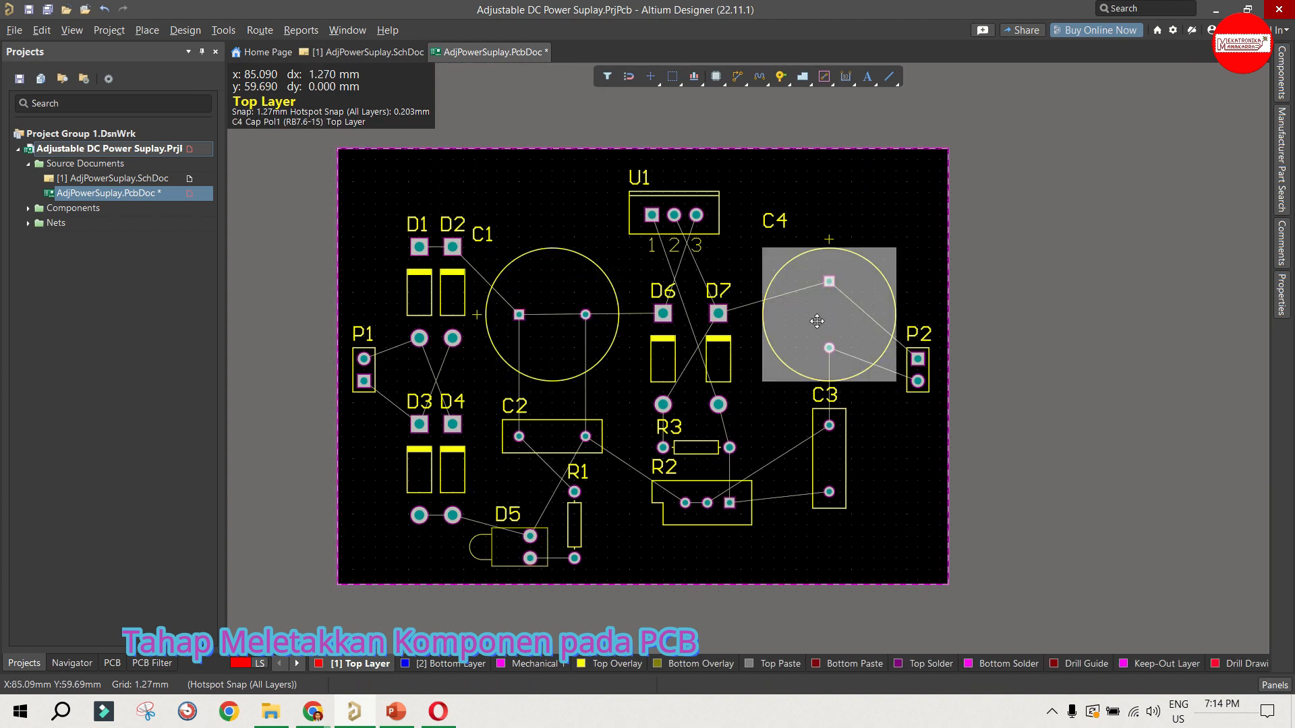
pyautogui.moveTo(811, 323)
pyautogui.mouseDown()
pyautogui.moveTo(829, 314)
pyautogui.moveTo(817, 315)
pyautogui.mouseUp()
pyautogui.press('space')
# Step: Rotate C3 to horizontal with its pads directly beneath C4's and level with C2, and shift R2 slightly down
pyautogui.moveTo(829, 471); pyautogui.dragTo(821, 468)
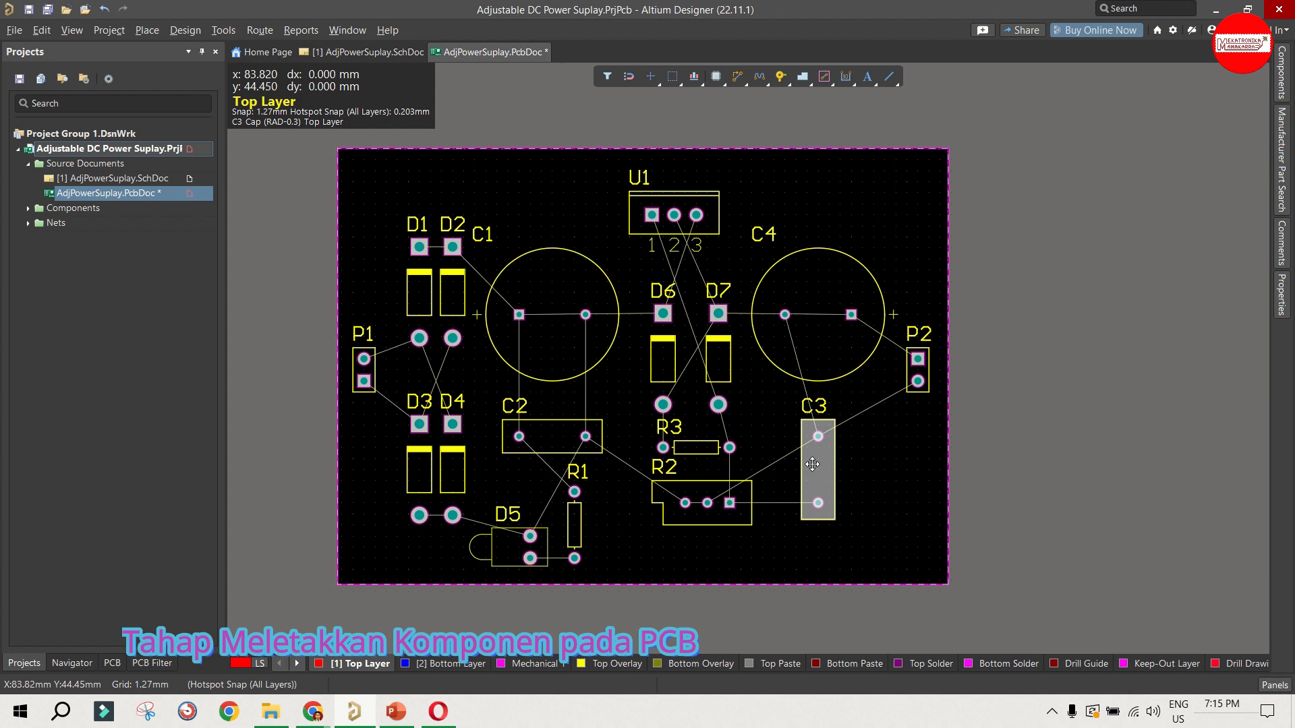
pyautogui.moveTo(815, 465); pyautogui.dragTo(821, 441)
pyautogui.press('space')
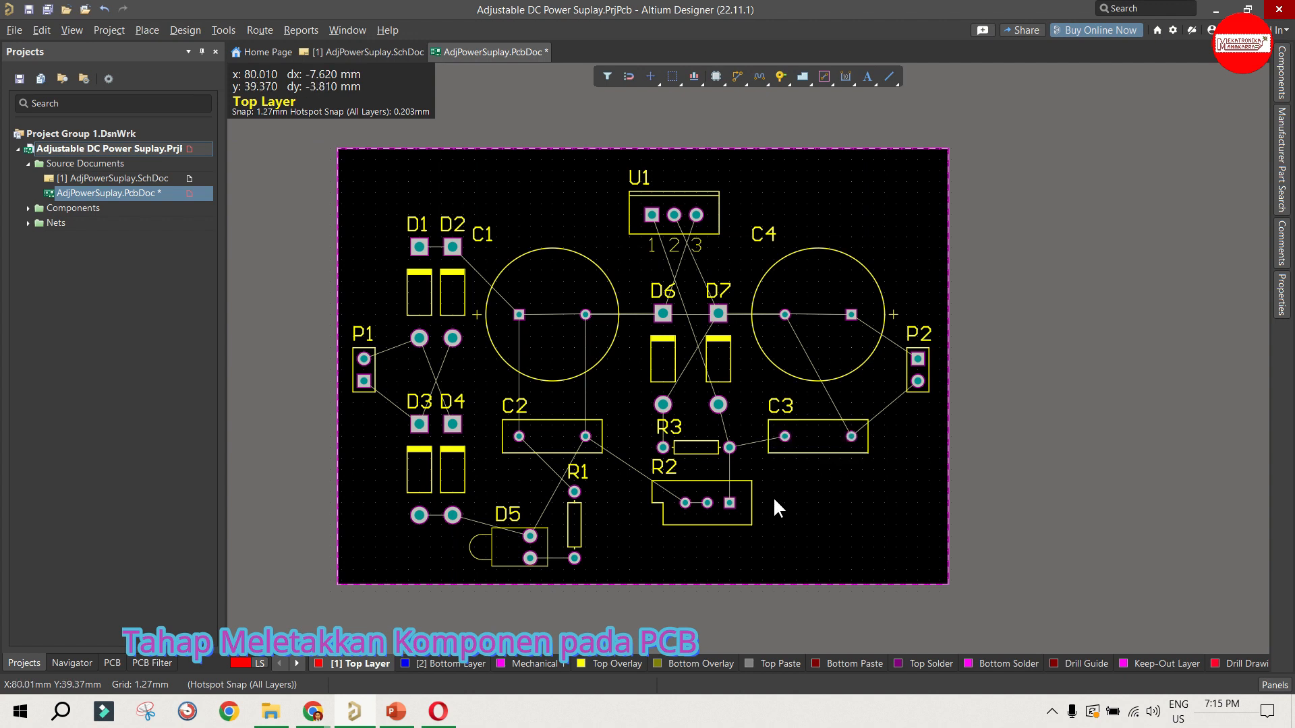
pyautogui.moveTo(684, 503); pyautogui.dragTo(681, 510)
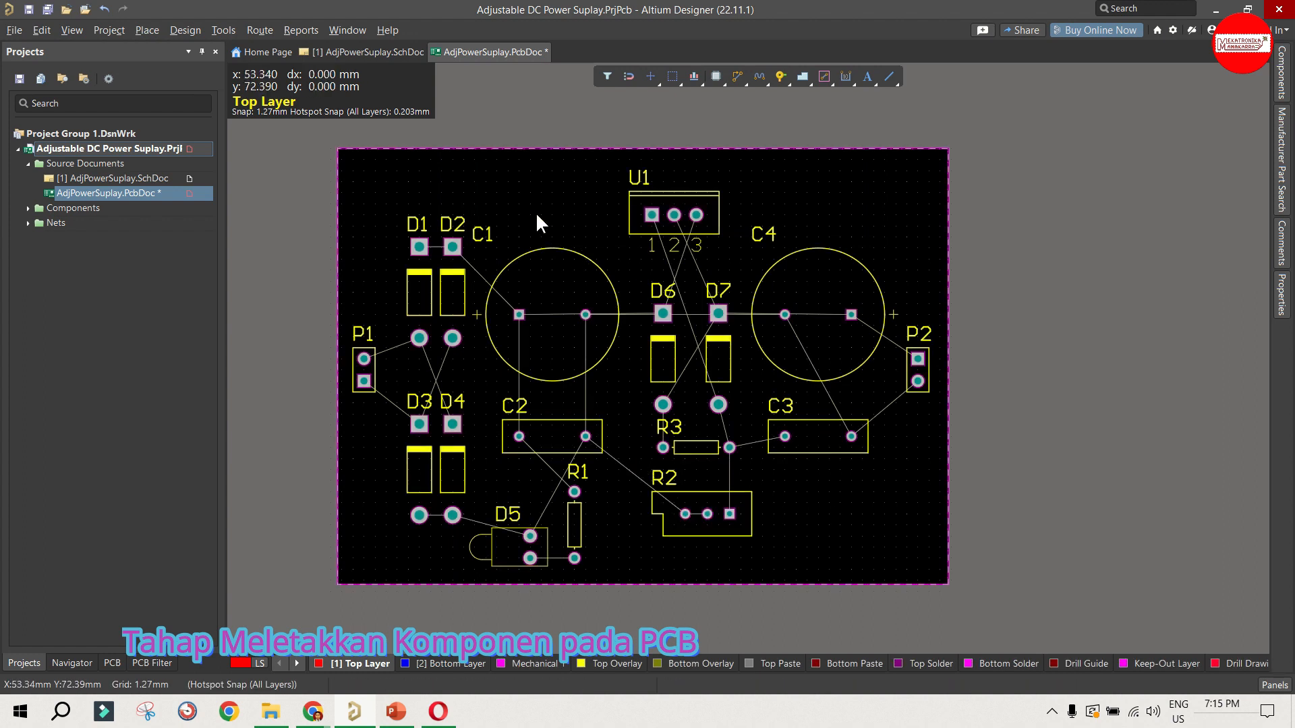
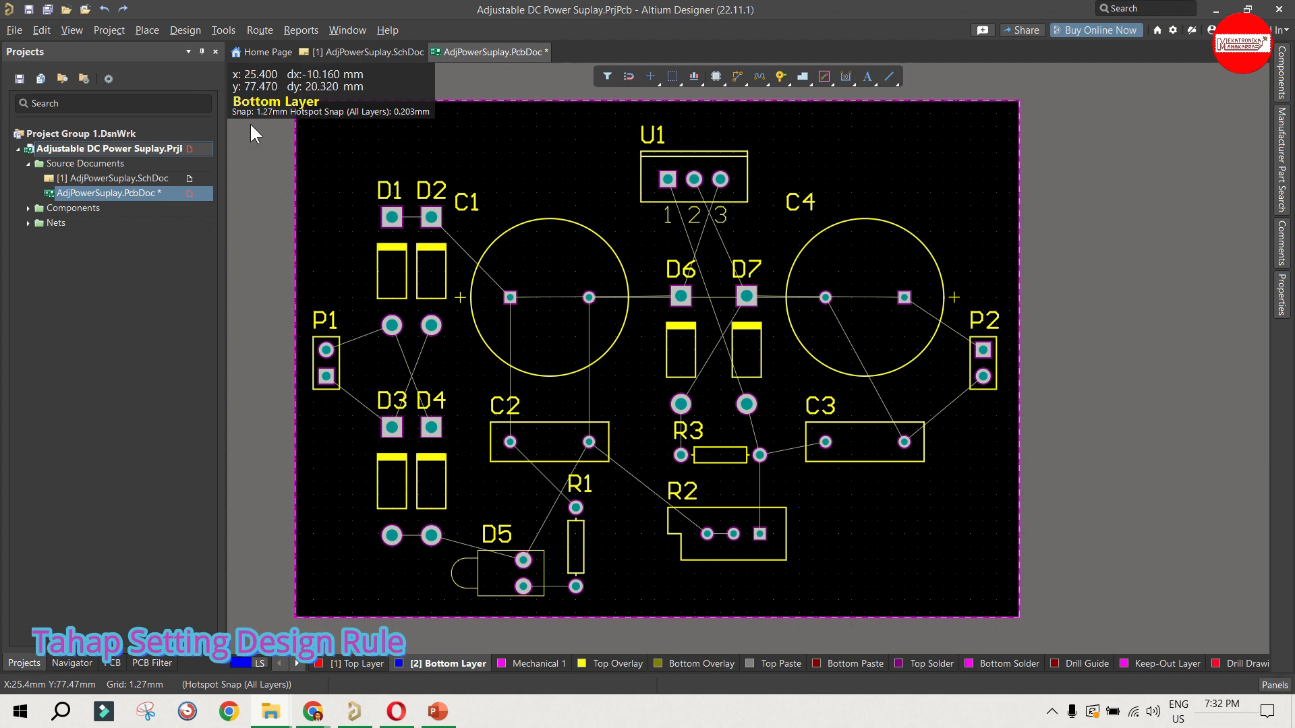
# Step: Open the object class settings and review the net classes and the members of the All Nets class
pyautogui.click(223, 31)
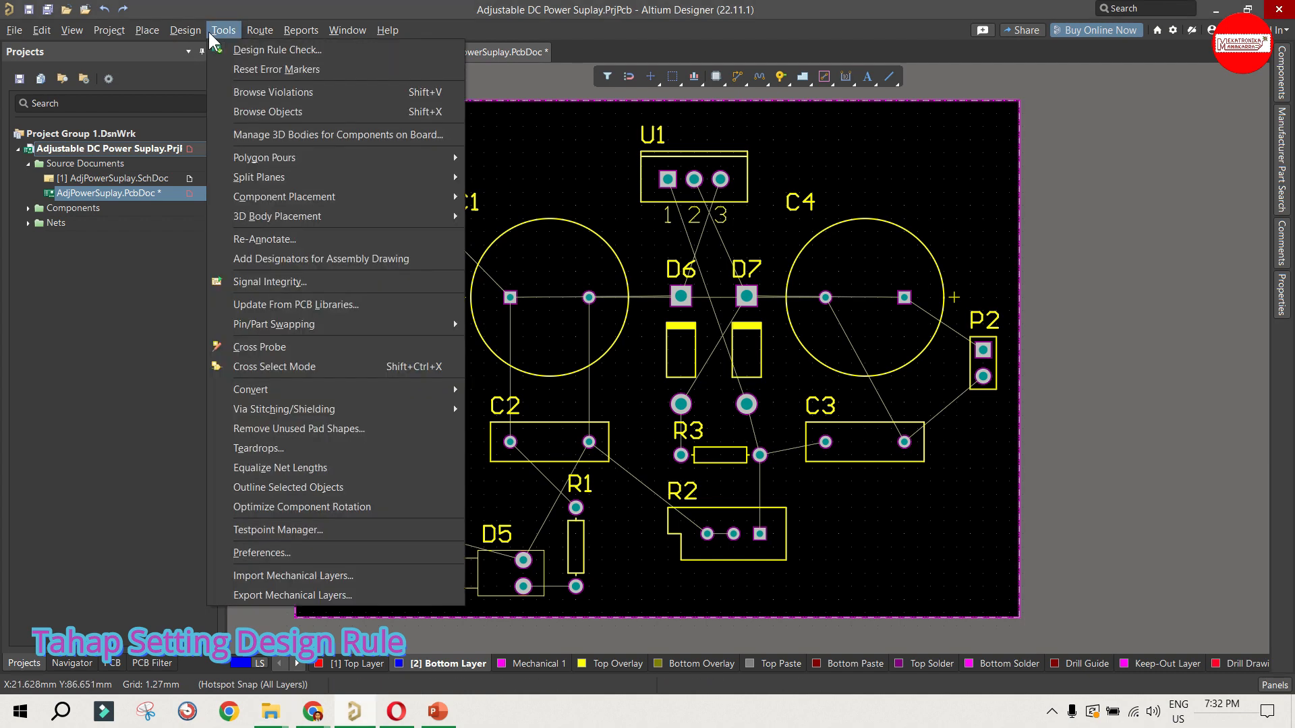
pyautogui.moveTo(253, 39)
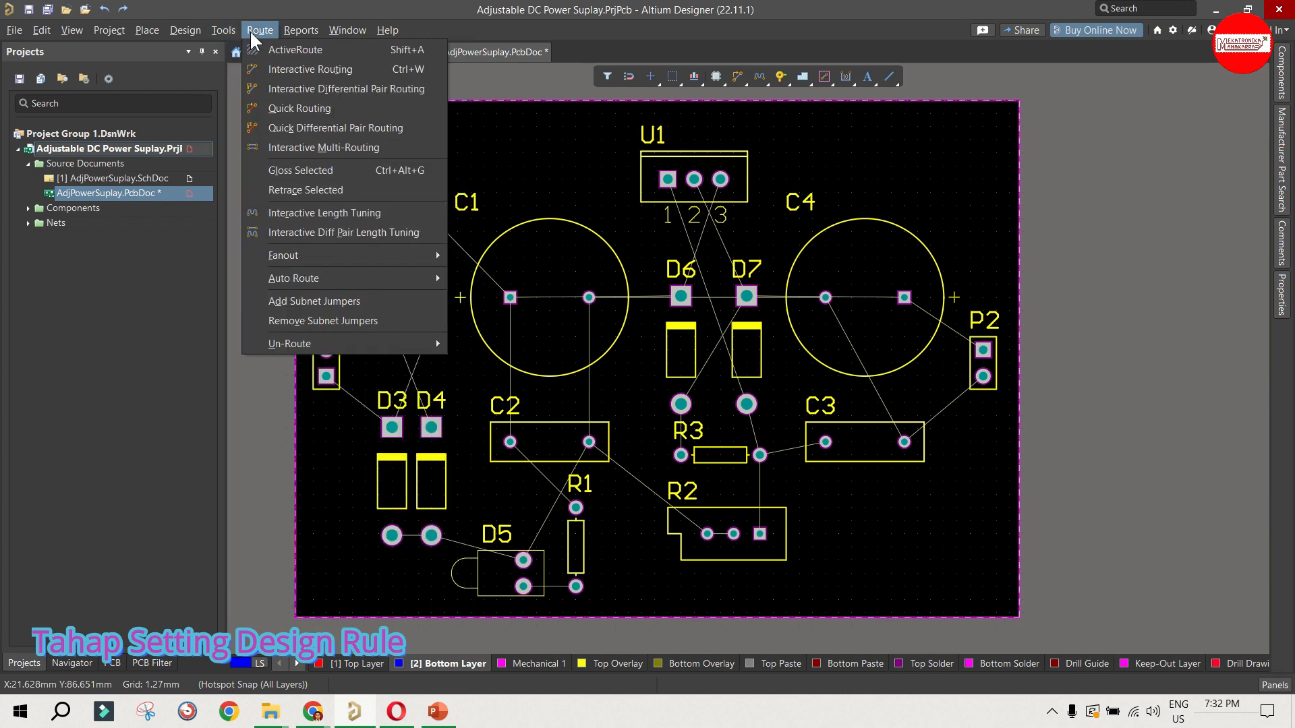
pyautogui.moveTo(185, 31)
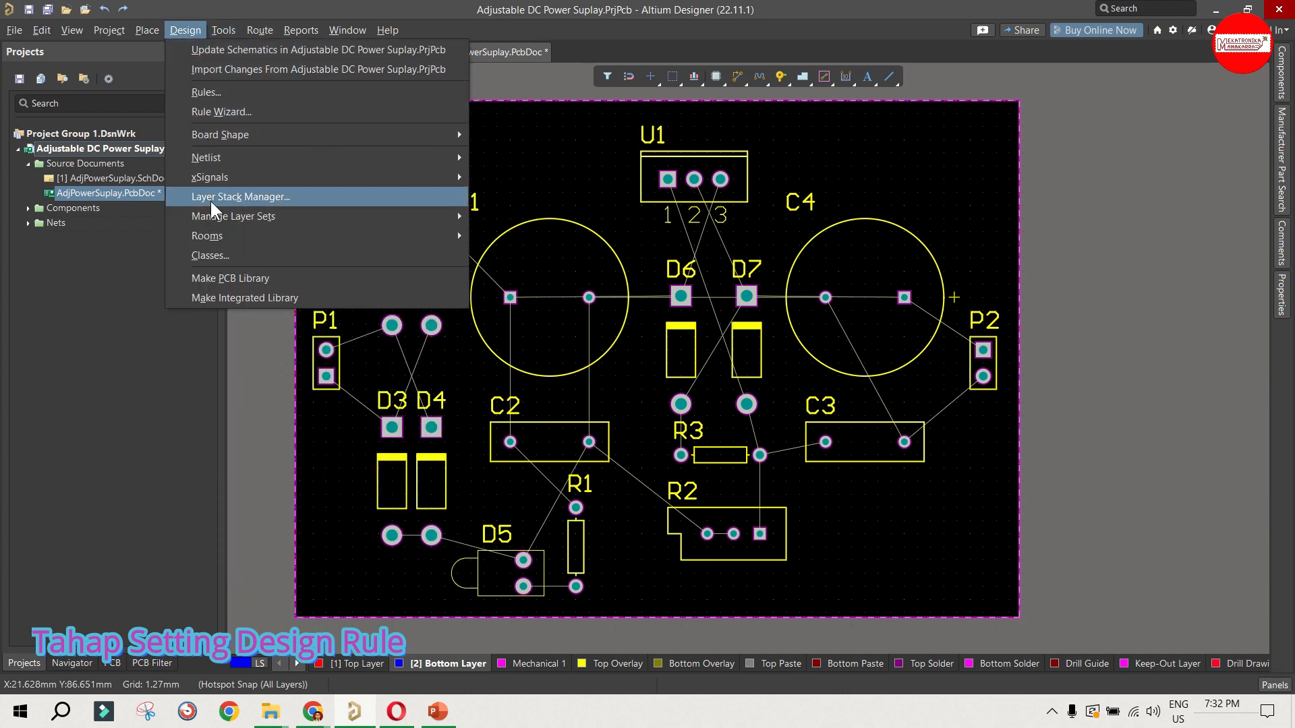
pyautogui.click(310, 262)
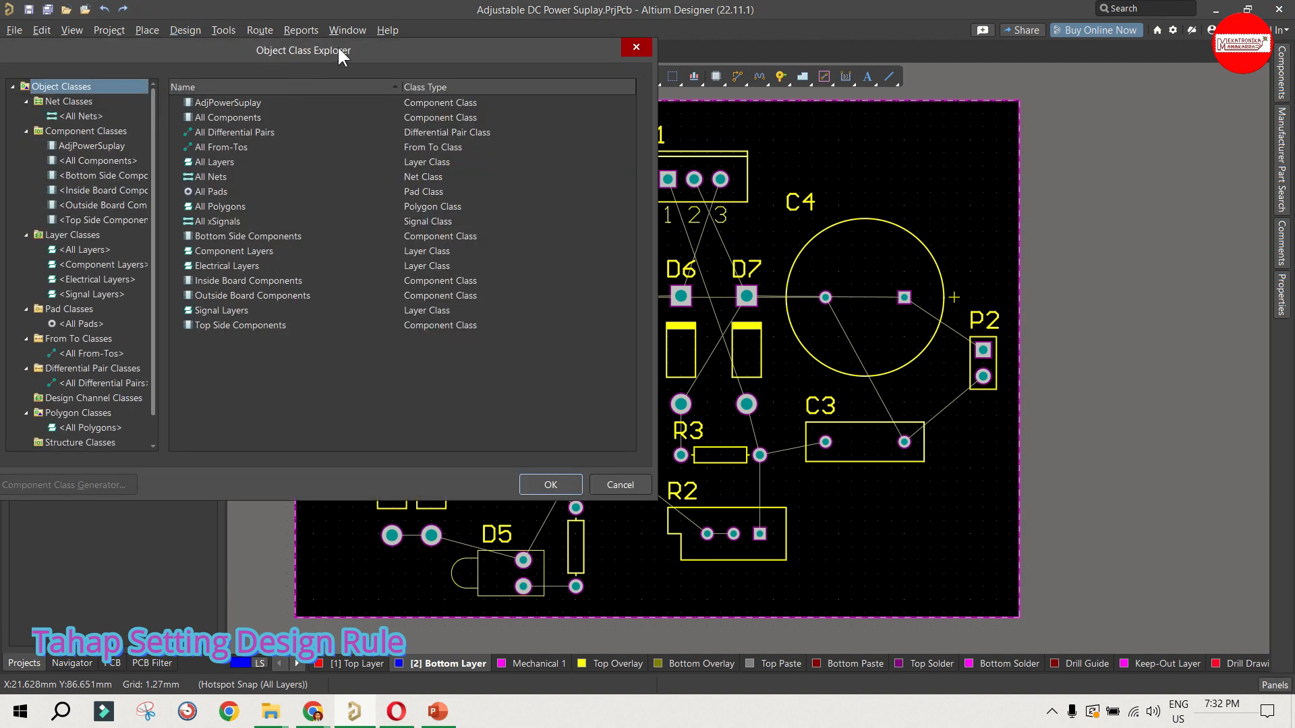
pyautogui.moveTo(338, 46); pyautogui.dragTo(509, 81)
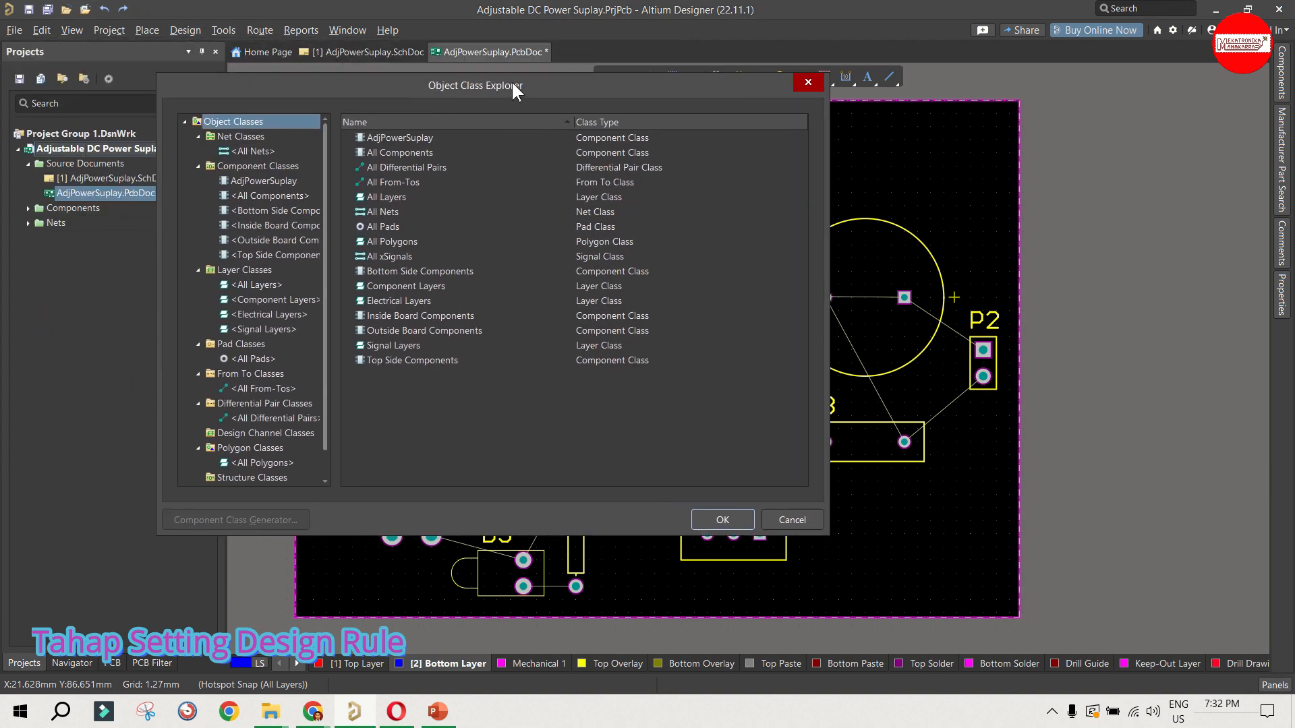
pyautogui.click(249, 138)
pyautogui.click(249, 152)
pyautogui.click(250, 140)
pyautogui.click(253, 151)
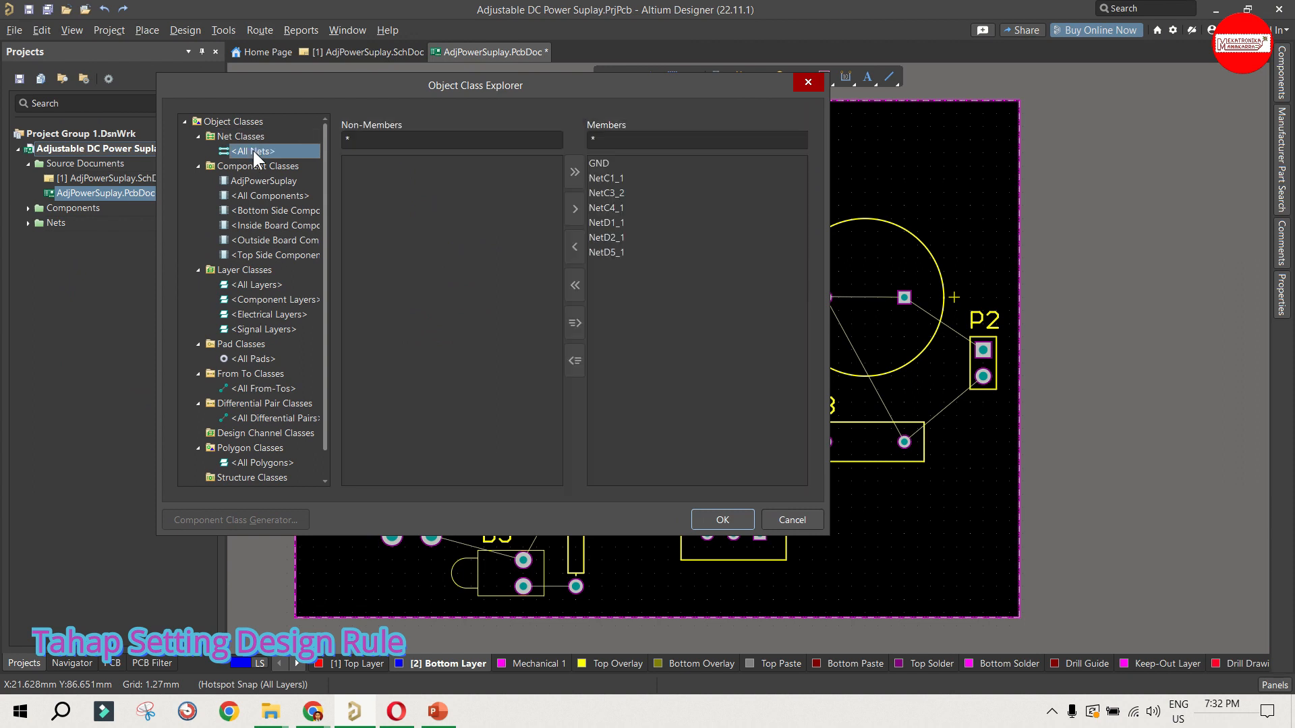
pyautogui.click(252, 136)
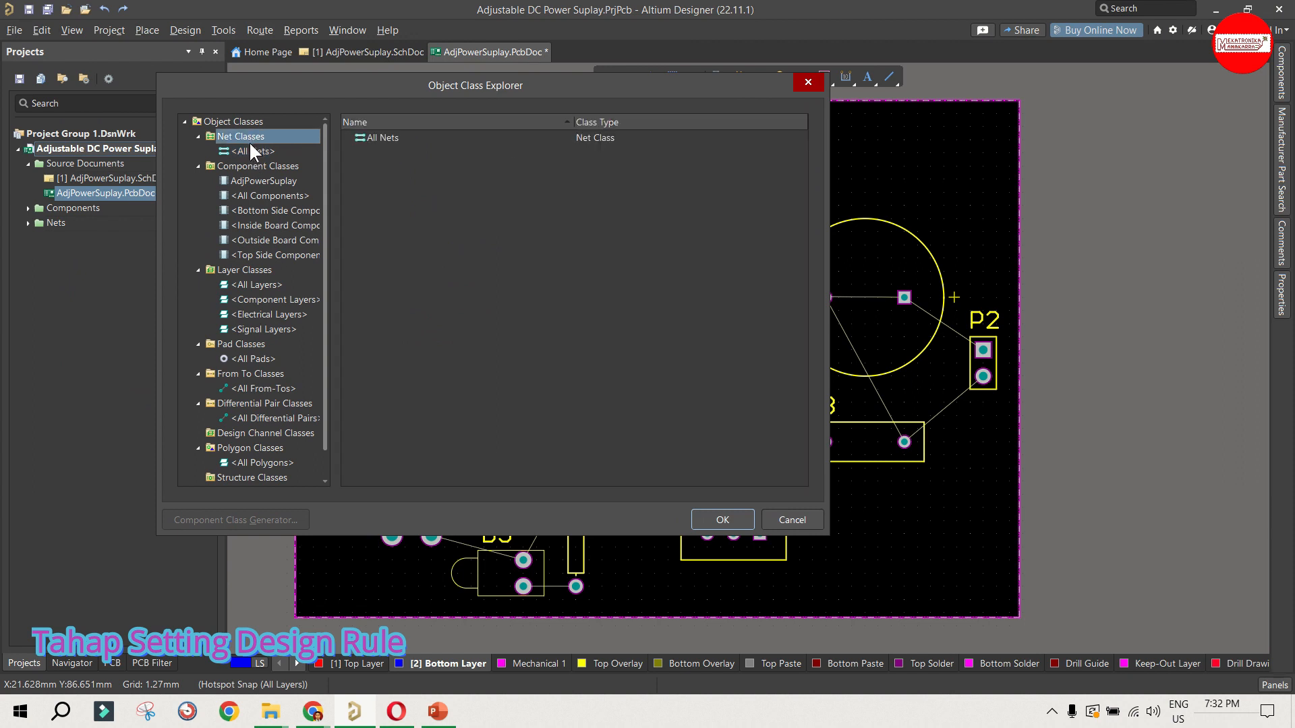
# Step: Add two new classes under Net Classes
pyautogui.click(250, 151)
pyautogui.rightClick(251, 151)
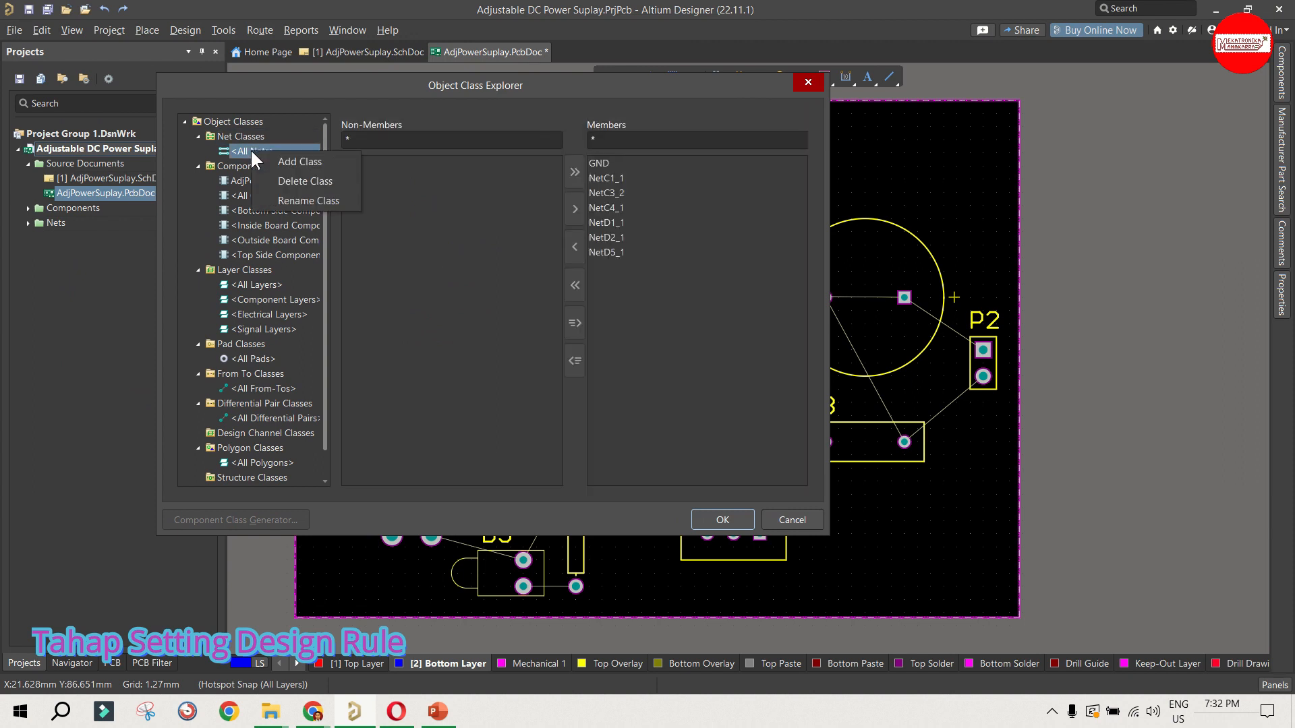
pyautogui.click(266, 155)
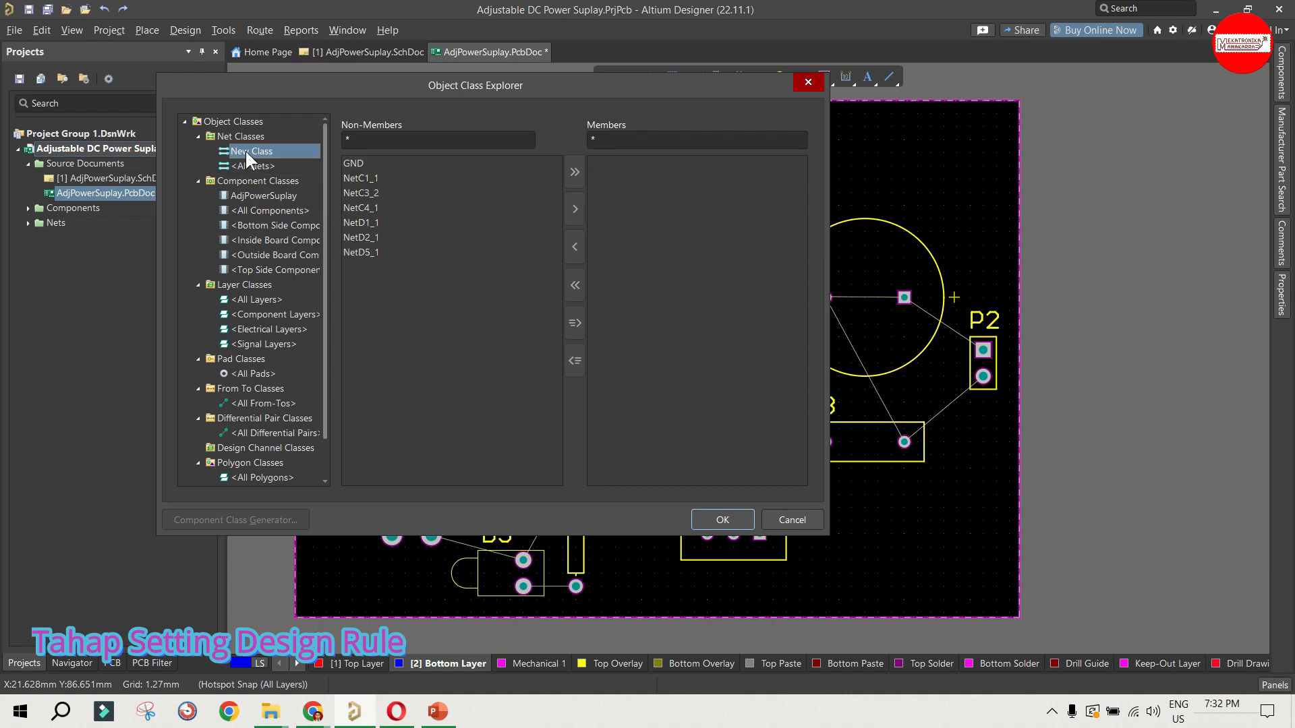
pyautogui.rightClick(249, 154)
pyautogui.rightClick(238, 136)
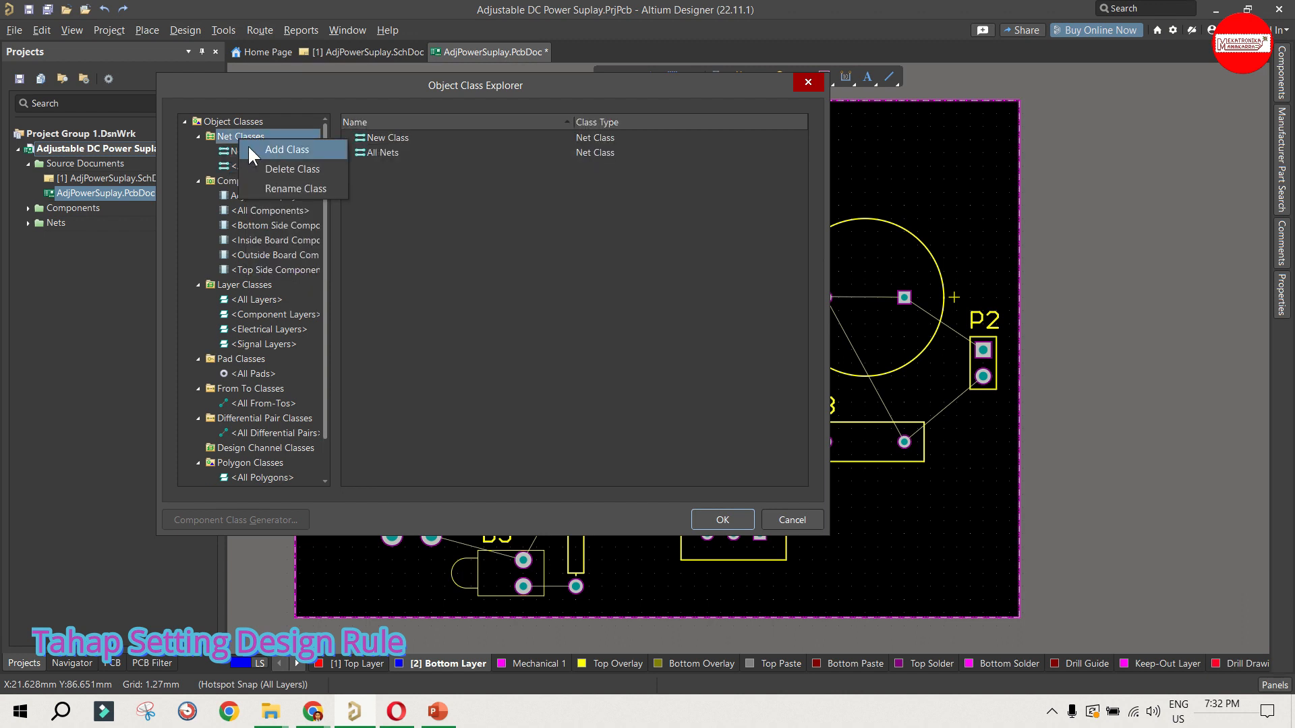
pyautogui.click(248, 145)
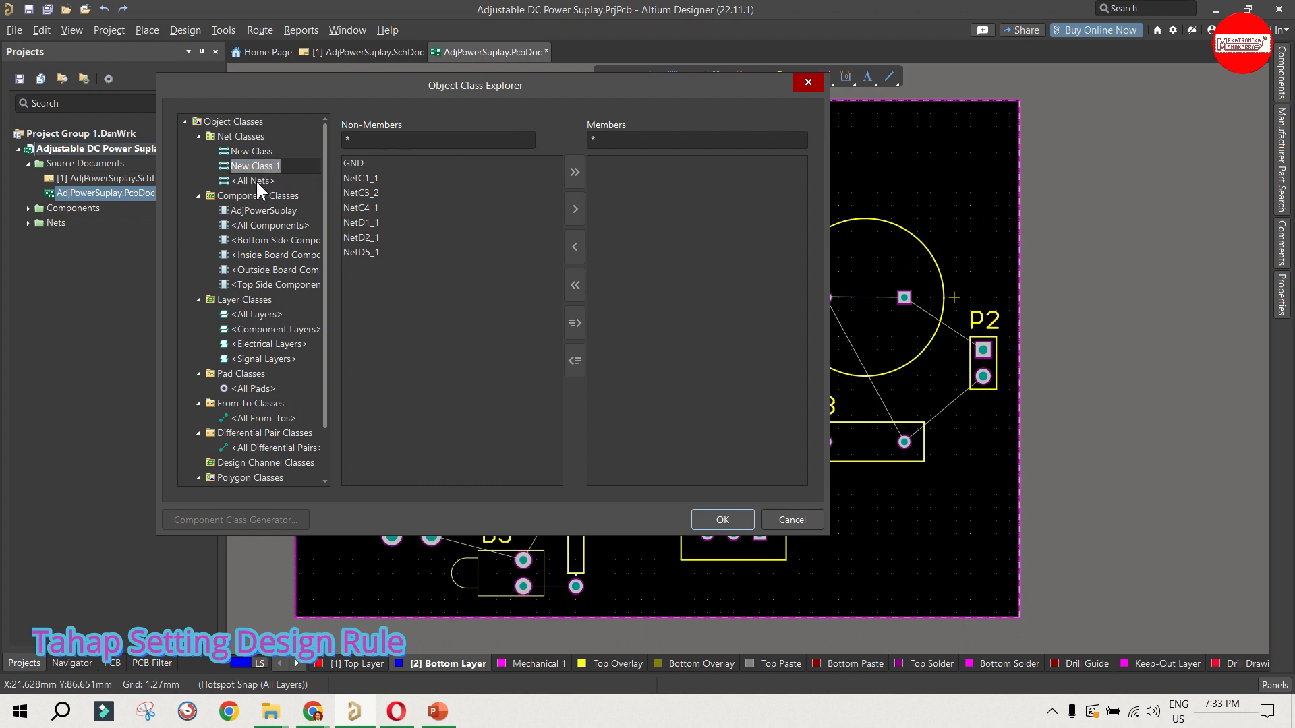
# Step: Rename the second new net class, New Class 1, as Signal
pyautogui.click(256, 179)
pyautogui.click(257, 167)
pyautogui.click(257, 167)
pyautogui.write('Signal')
# Step: Rename the remaining new net class as Power and accept the net class changes
pyautogui.click(268, 150)
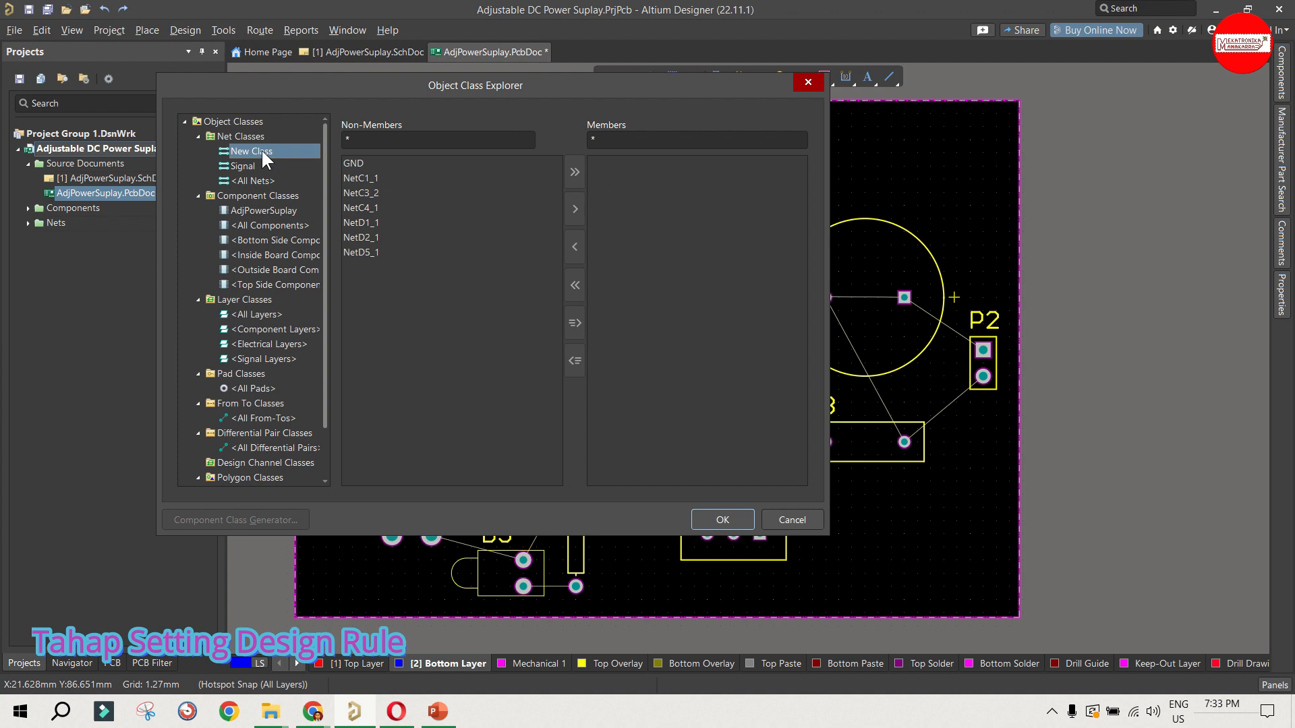
pyautogui.rightClick(262, 149)
pyautogui.click(276, 189)
pyautogui.write('Power')
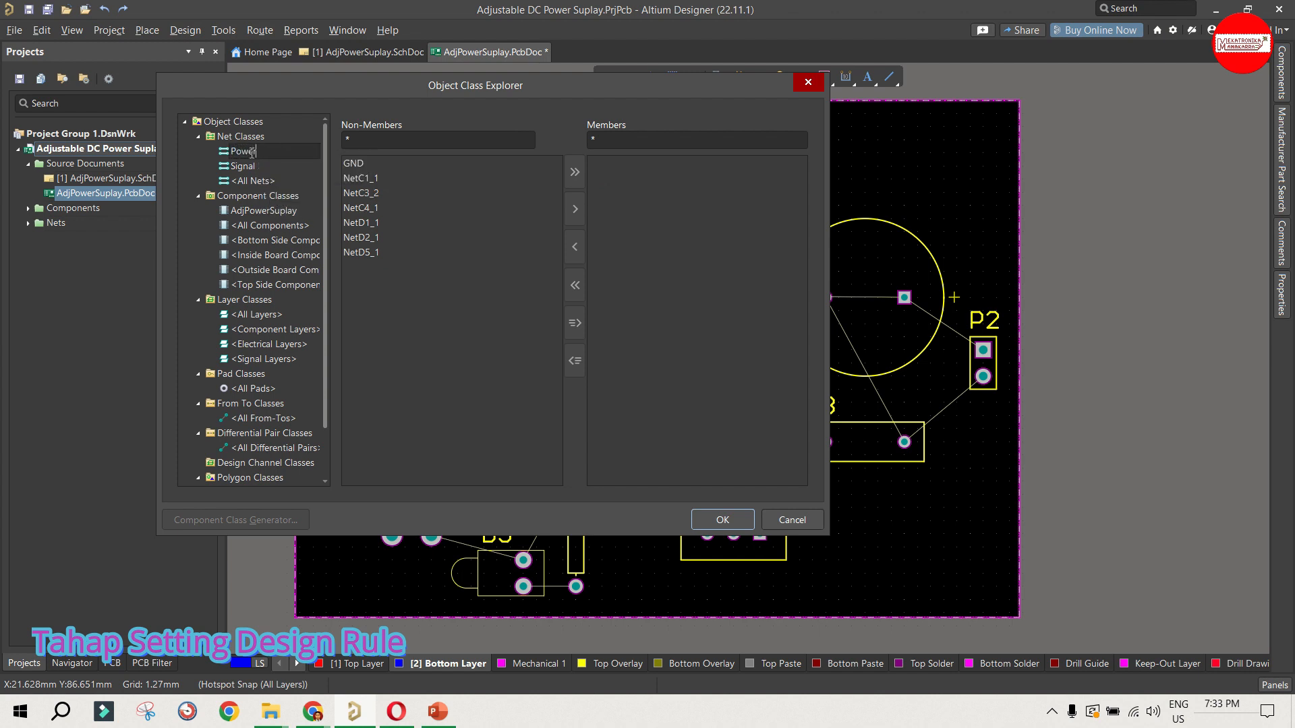
pyautogui.click(285, 169)
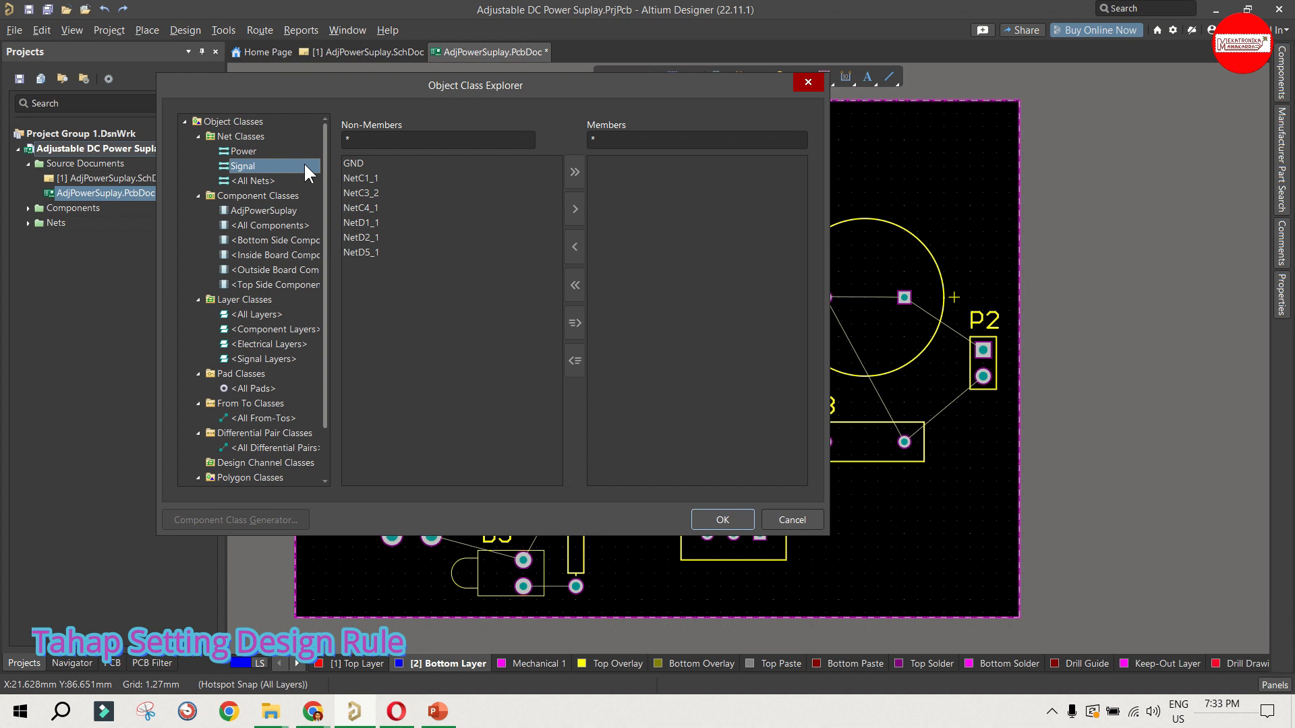
pyautogui.click(244, 137)
pyautogui.click(248, 152)
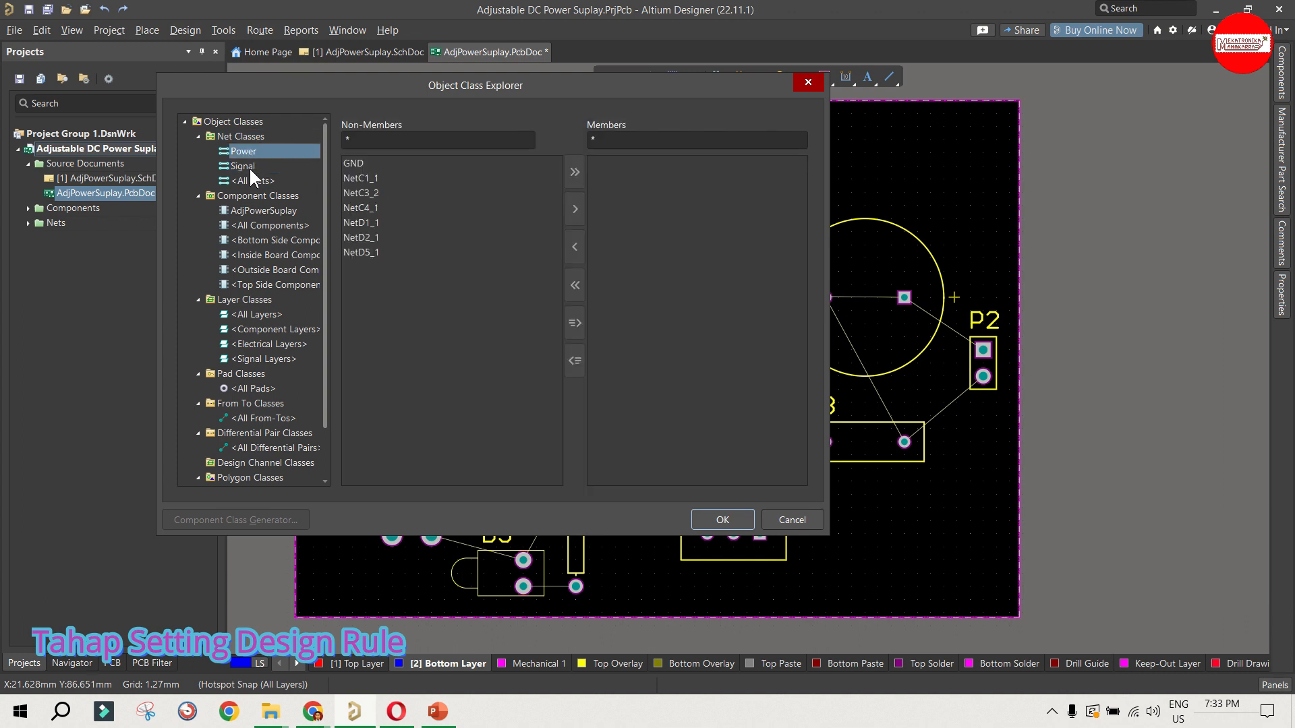
pyautogui.click(250, 169)
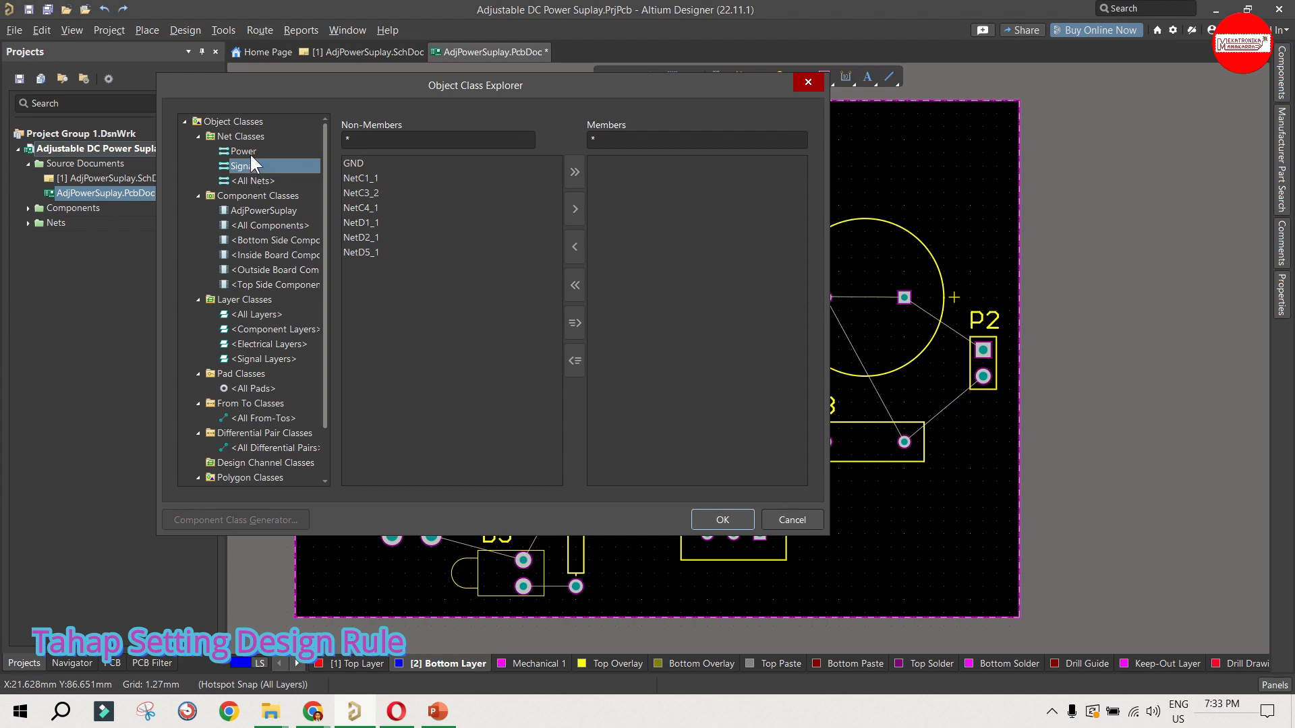
pyautogui.click(249, 152)
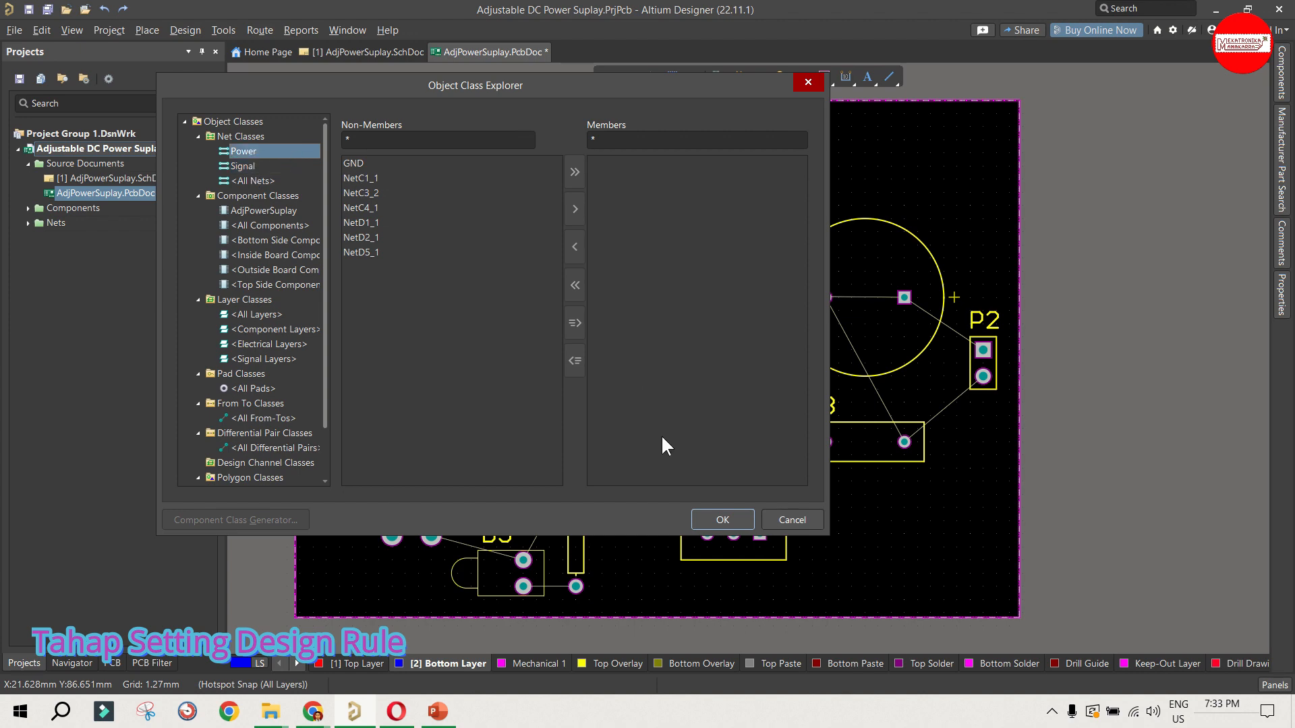
pyautogui.click(723, 520)
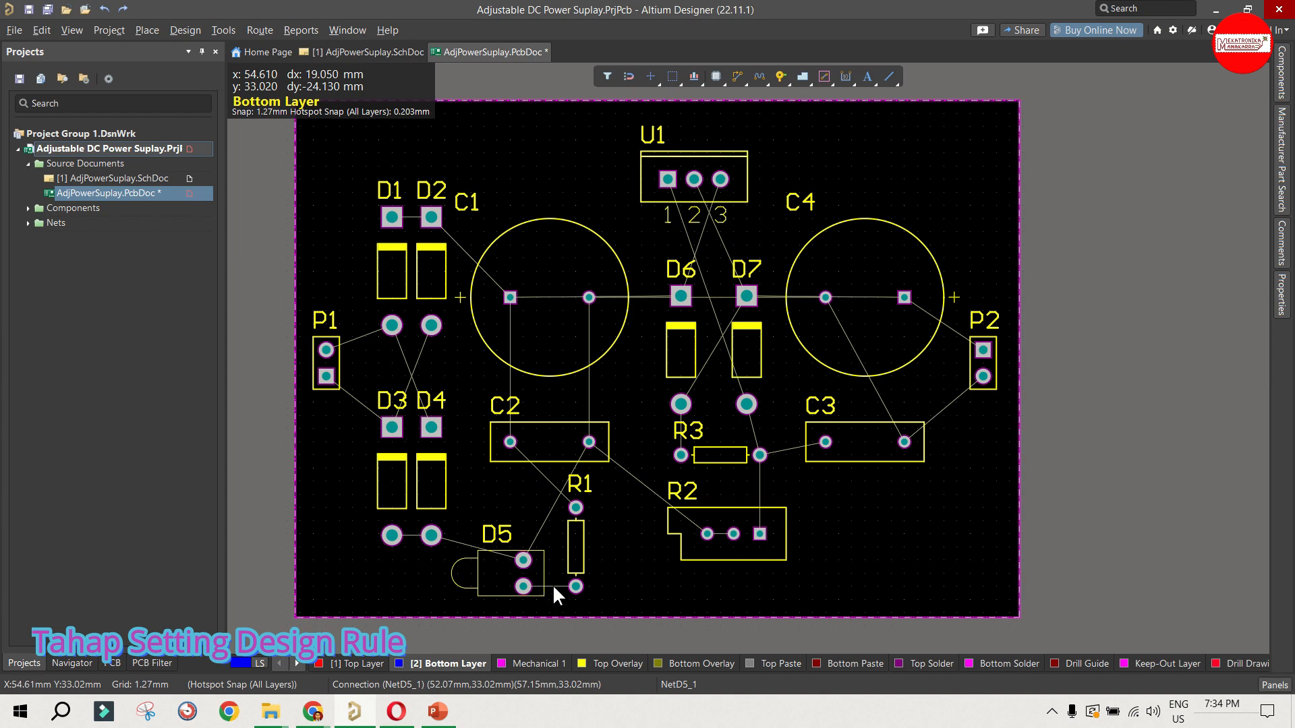
# Step: Reopen the object class settings and add the net NetD5_1 to the Signal net class
pyautogui.click(185, 30)
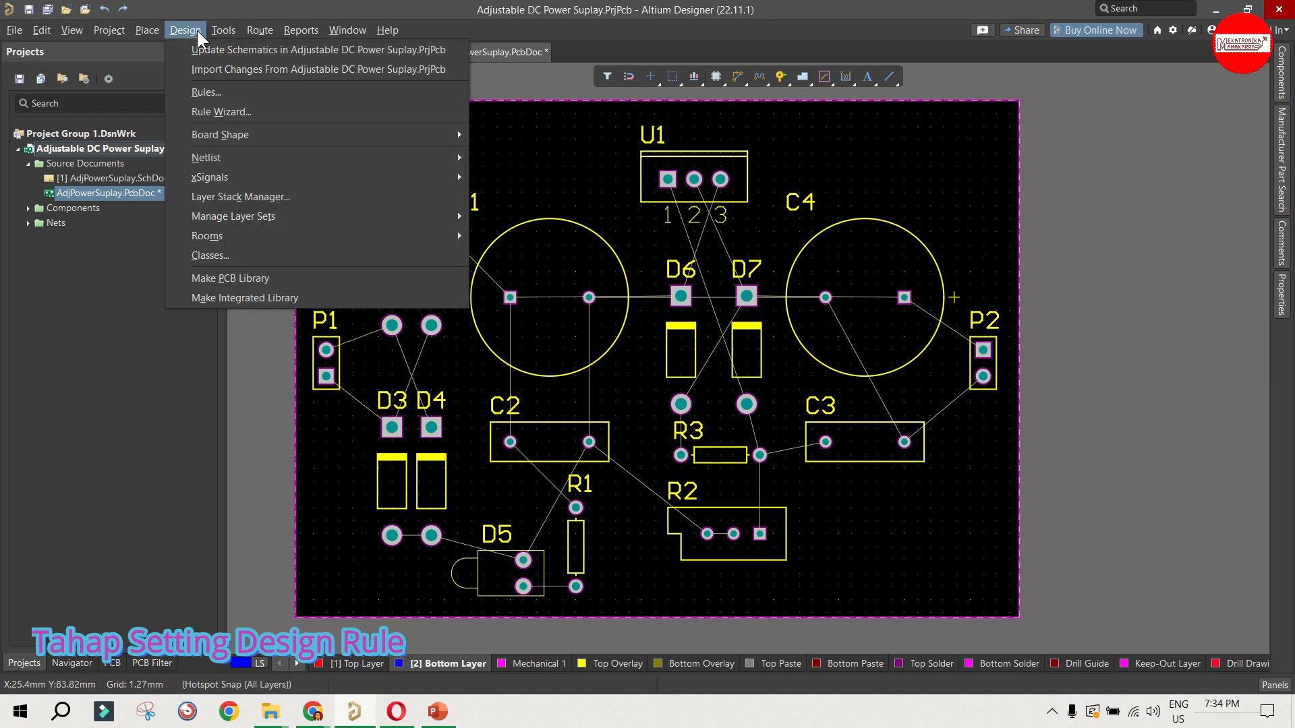
pyautogui.click(213, 254)
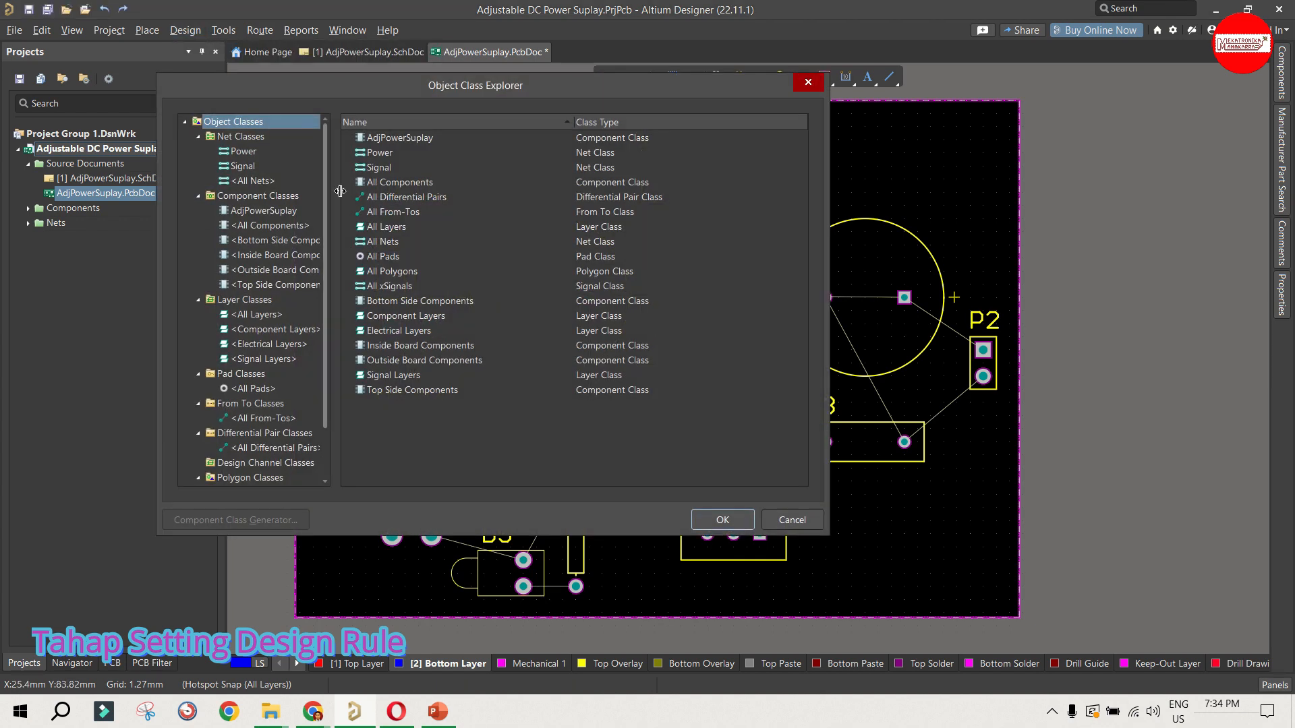
pyautogui.click(244, 150)
pyautogui.click(247, 166)
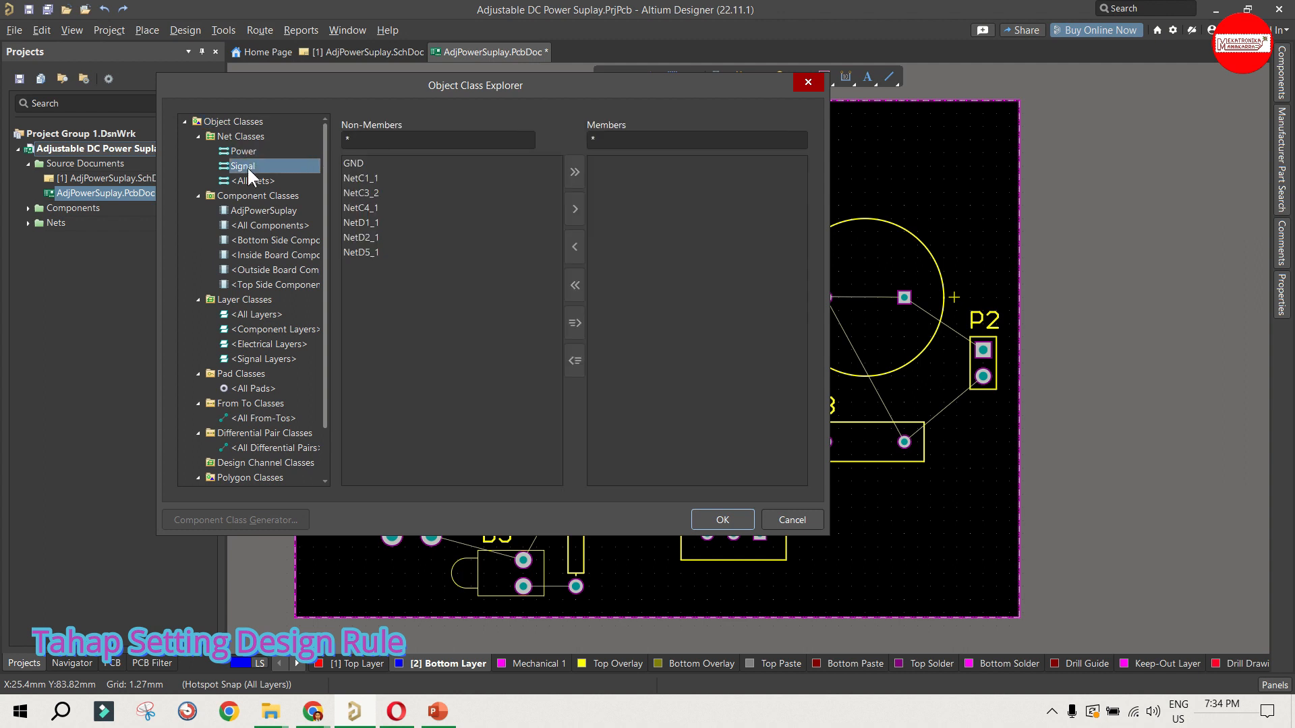
pyautogui.doubleClick(355, 252)
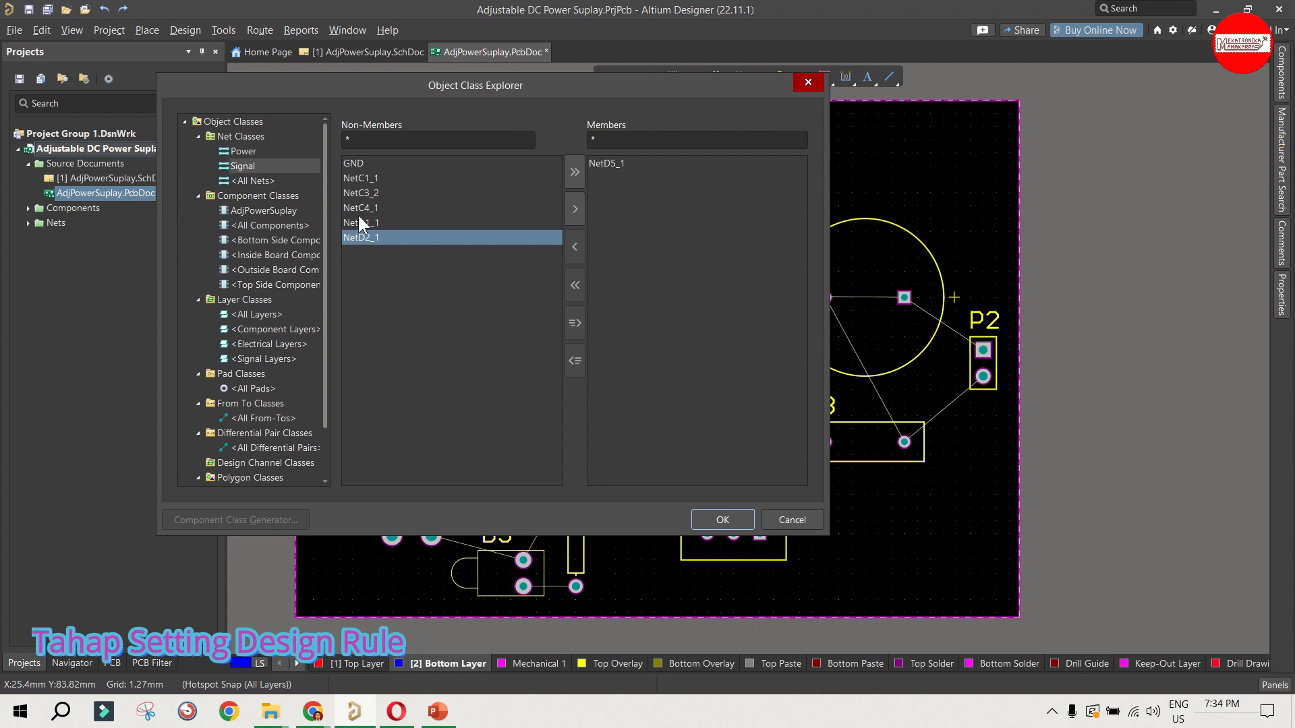
# Step: Add GND, NetC1_1, NetC3_2, NetC4_1, NetD1_1 and NetD2_1 to the Power net class and accept the class settings
pyautogui.click(238, 151)
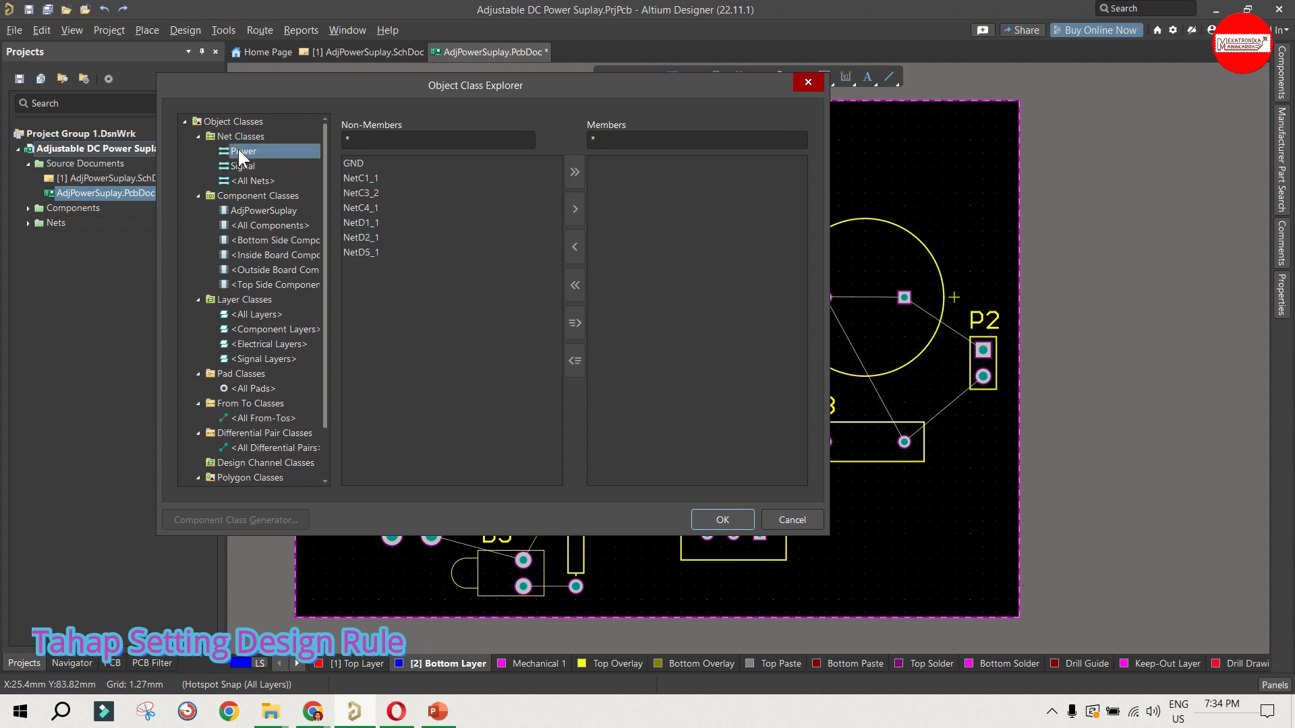
pyautogui.doubleClick(346, 164)
pyautogui.doubleClick(346, 164)
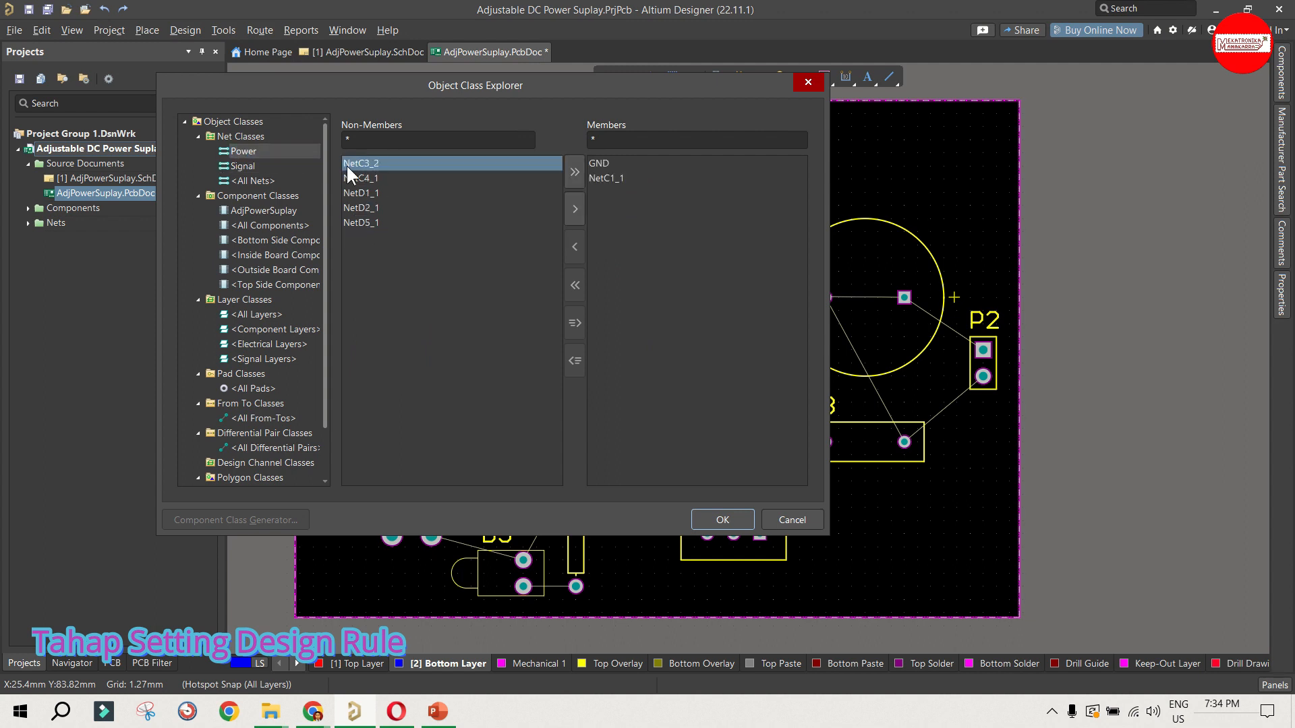
pyautogui.doubleClick(346, 164)
pyautogui.doubleClick(346, 164)
pyautogui.doubleClick(346, 164)
pyautogui.doubleClick(349, 168)
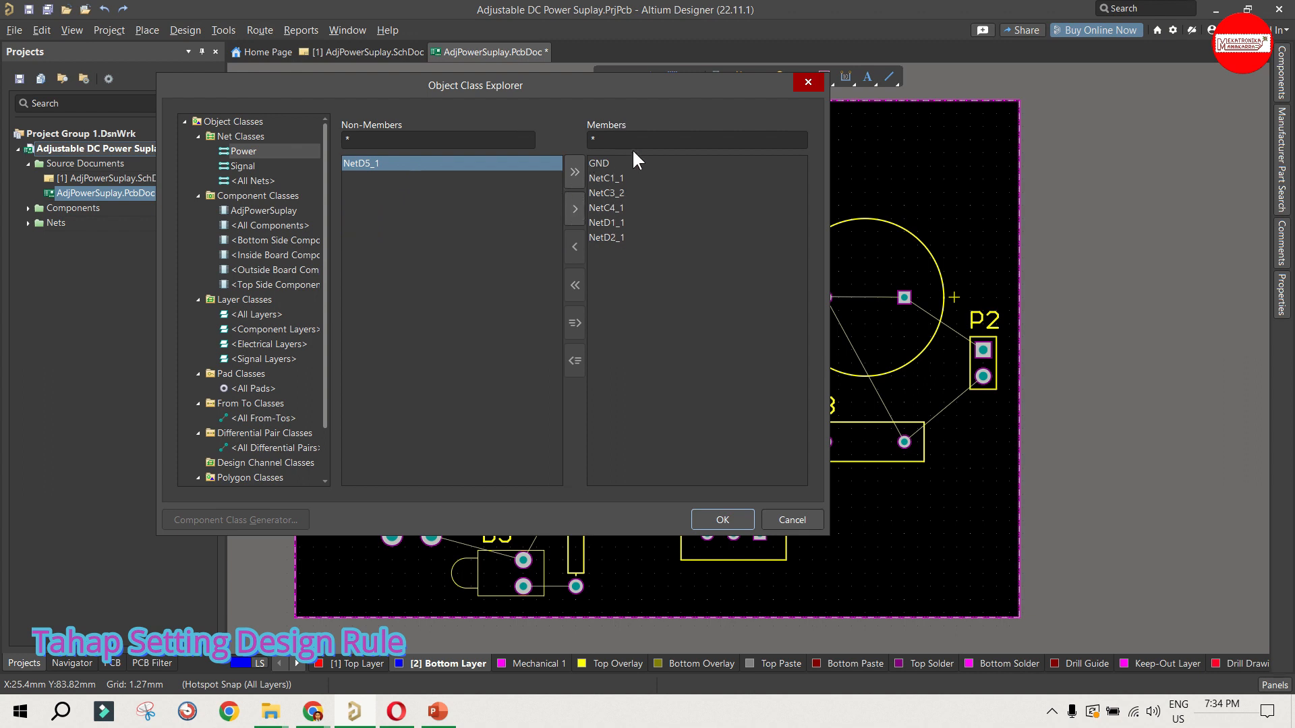
pyautogui.click(242, 167)
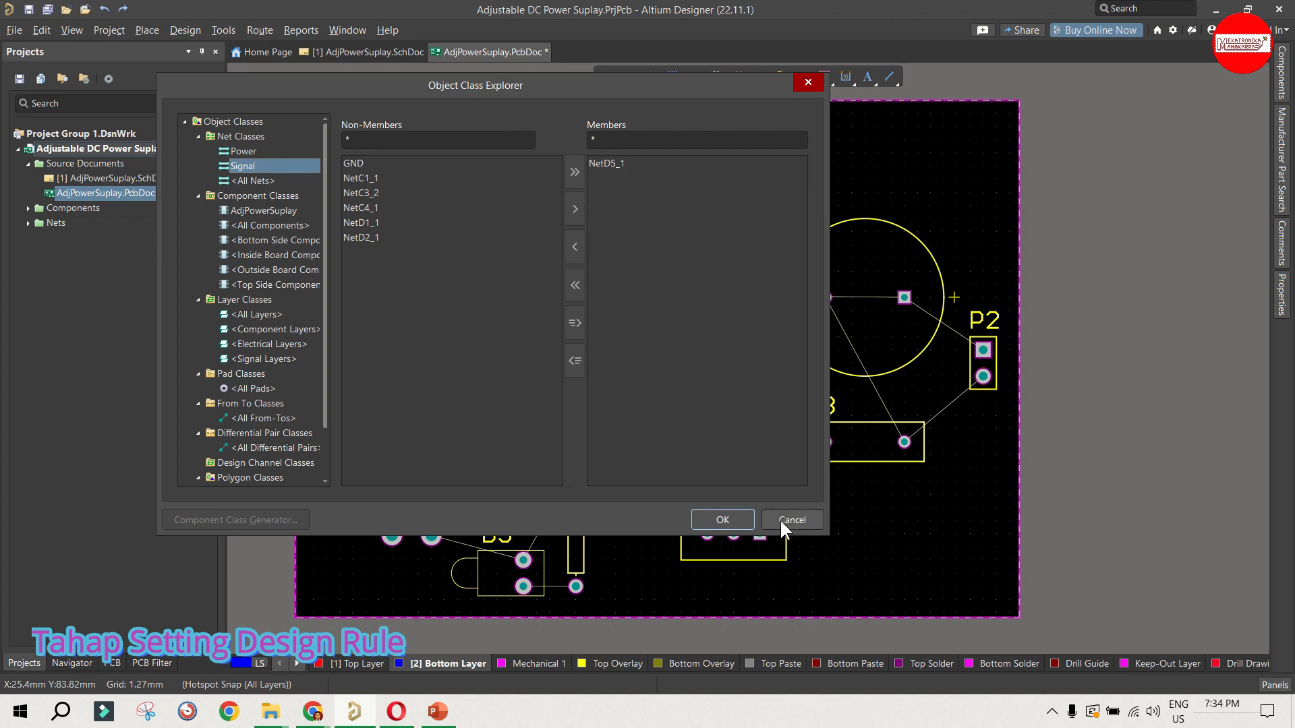
pyautogui.click(722, 520)
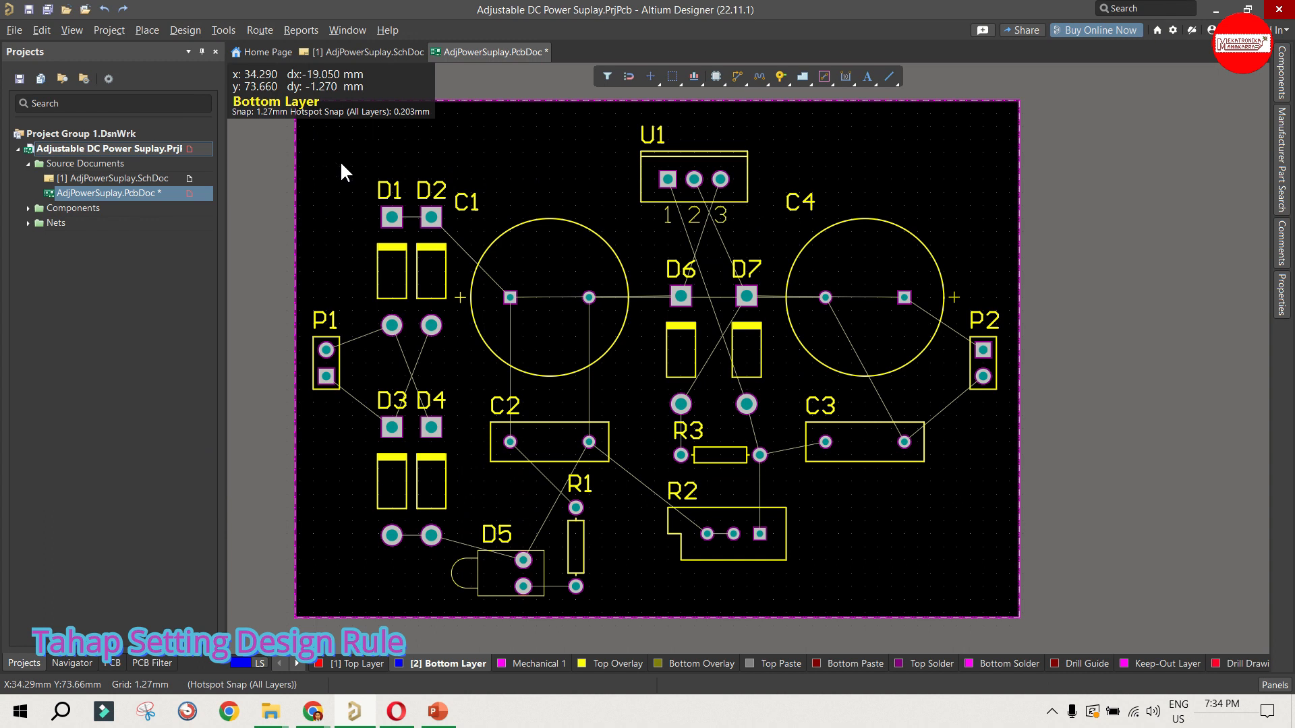
# Step: Open the PCB design rules and check the minimum clearance of the electrical Clearance rule
pyautogui.click(186, 27)
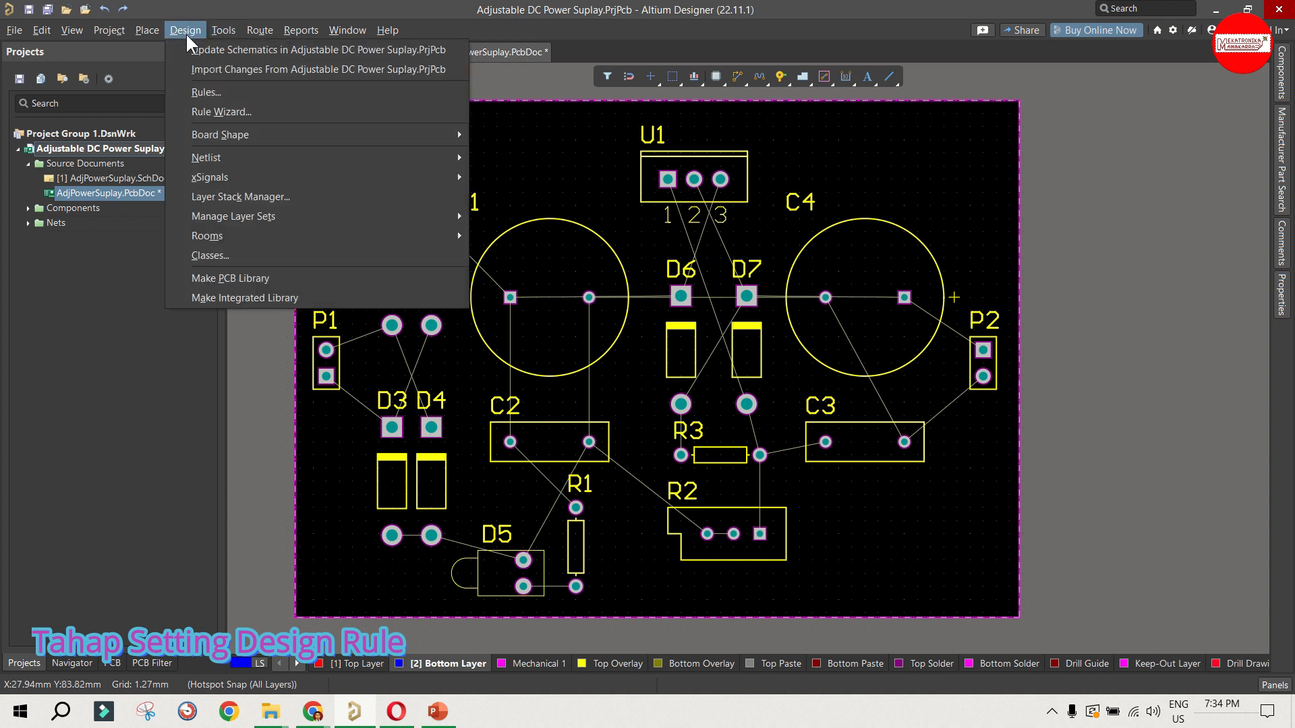
pyautogui.click(257, 93)
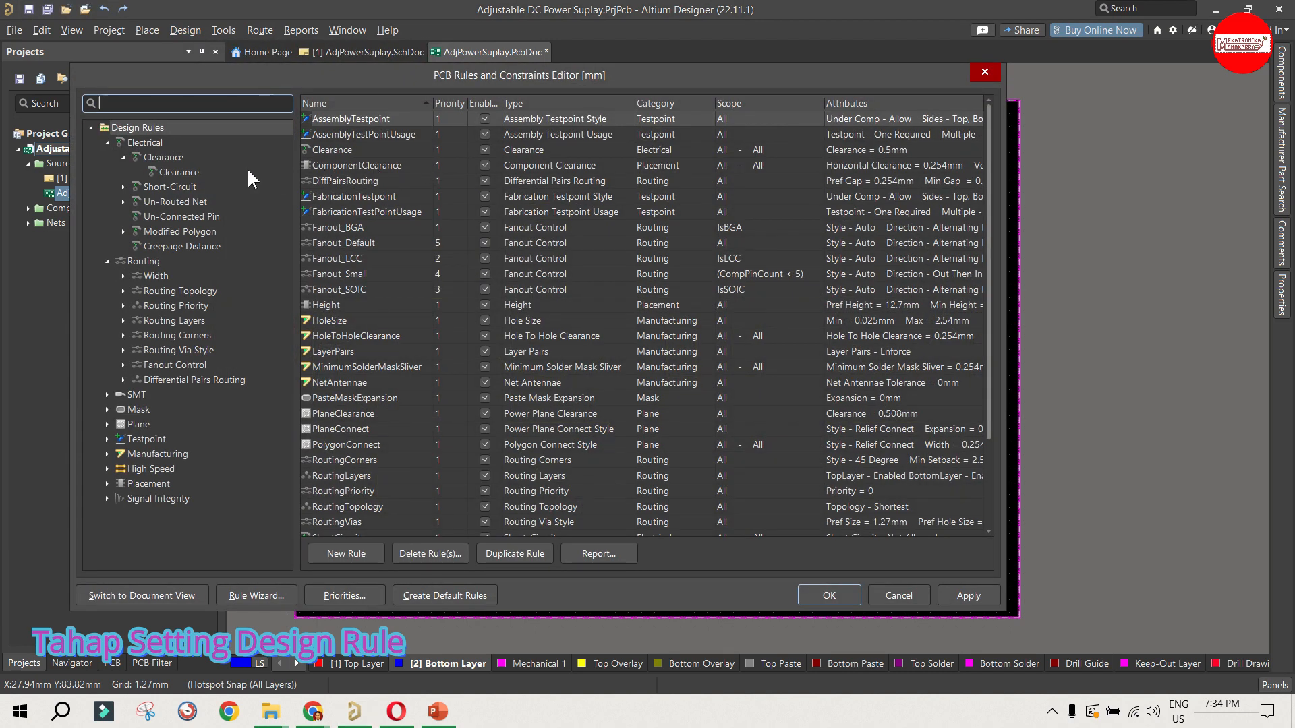
pyautogui.click(178, 172)
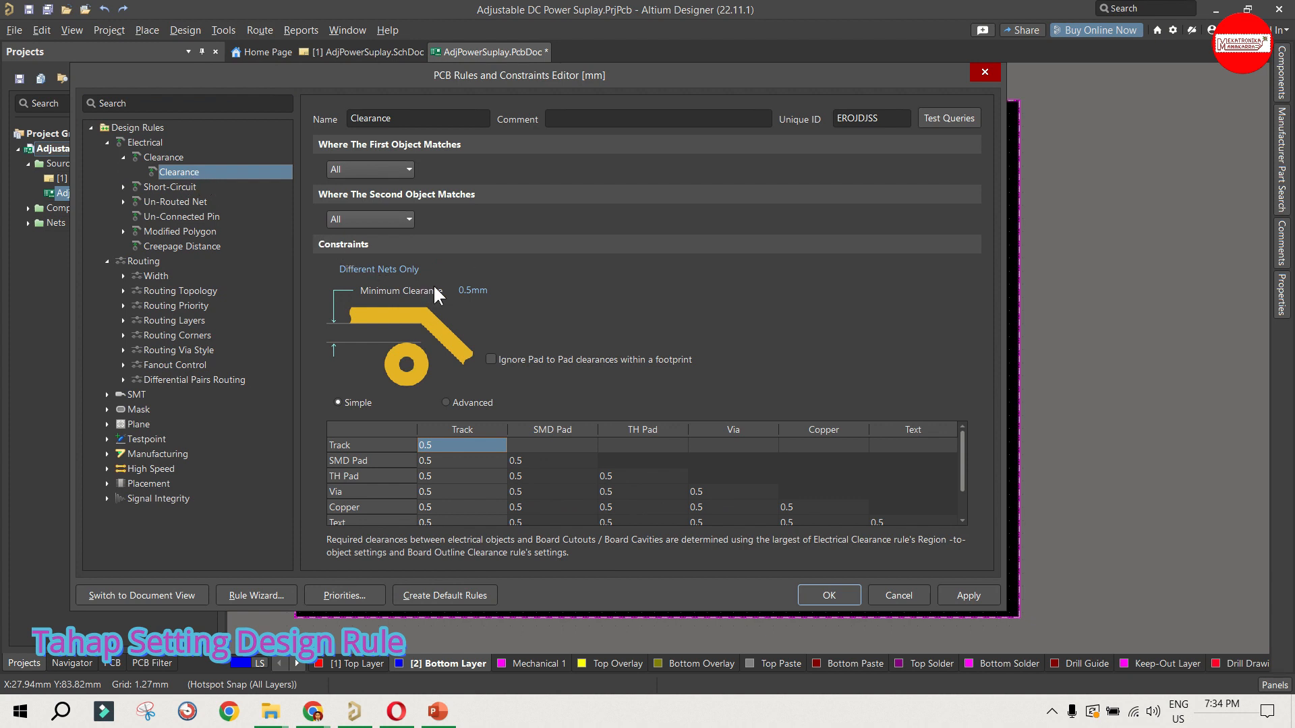
pyautogui.click(461, 294)
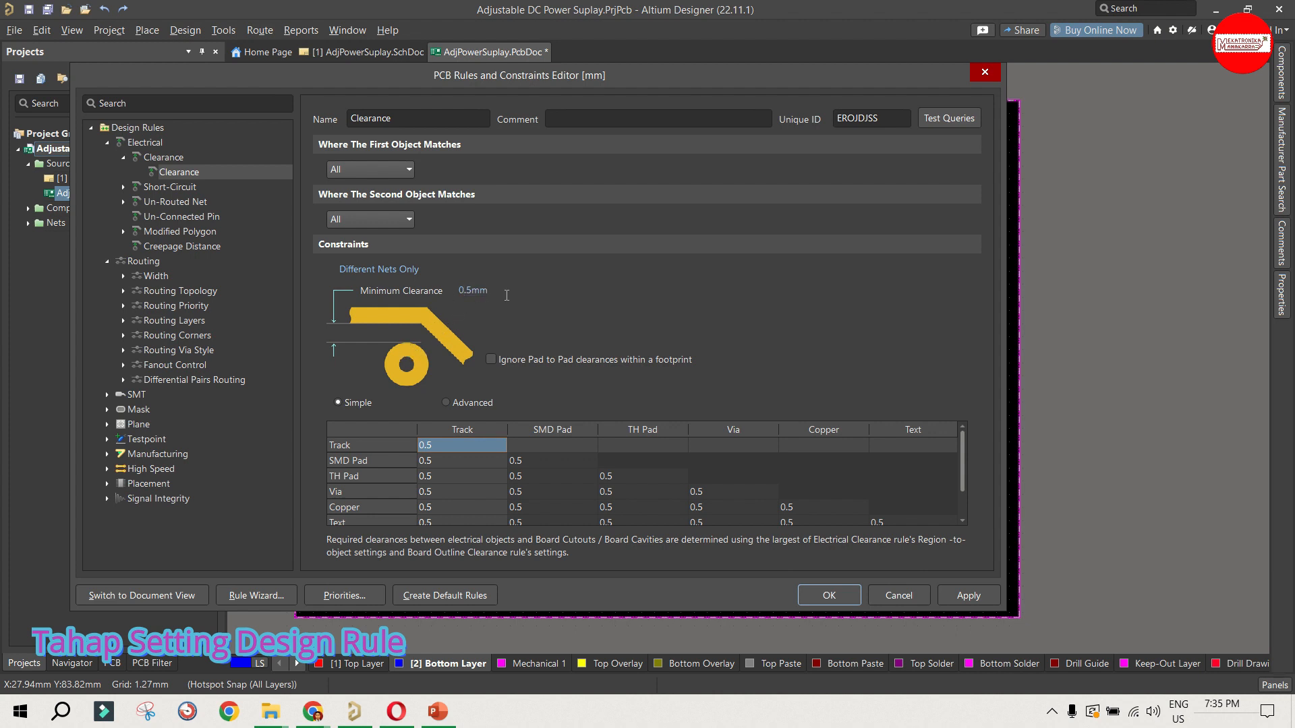
# Step: Add a new Width rule alongside the existing one in the Routing design rules
pyautogui.click(159, 269)
pyautogui.click(123, 275)
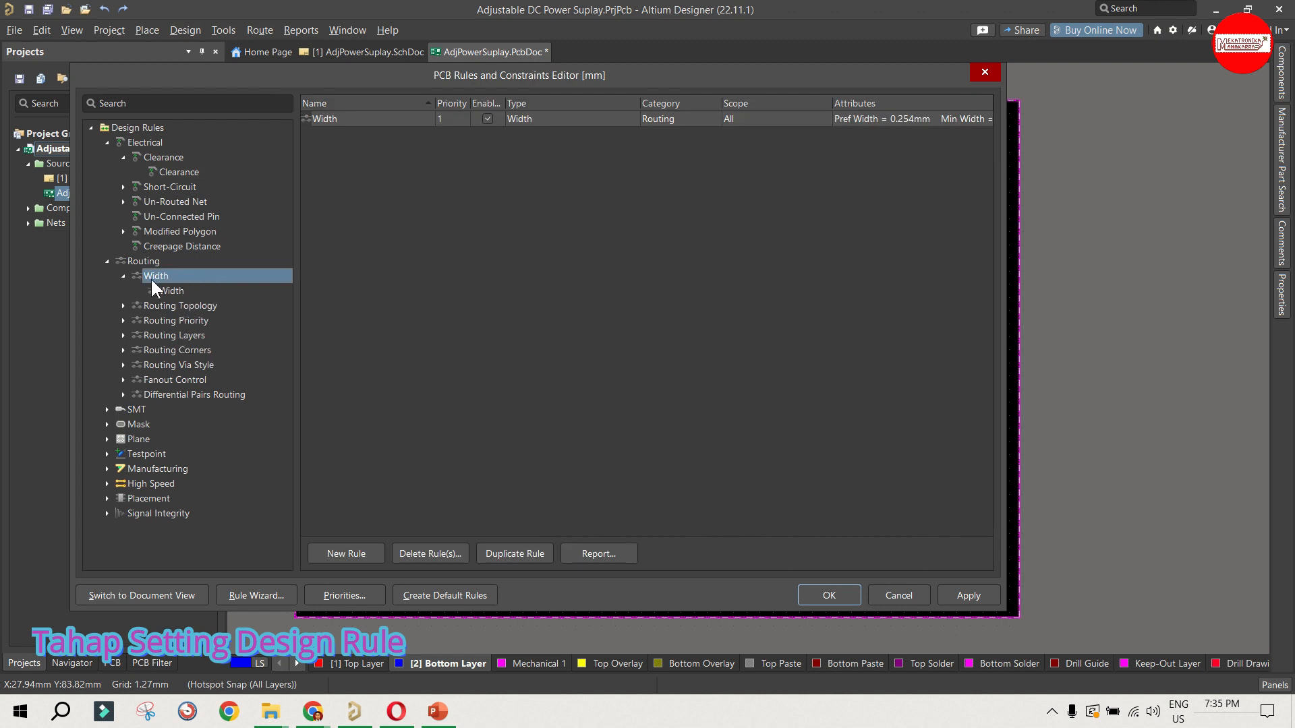
pyautogui.click(168, 291)
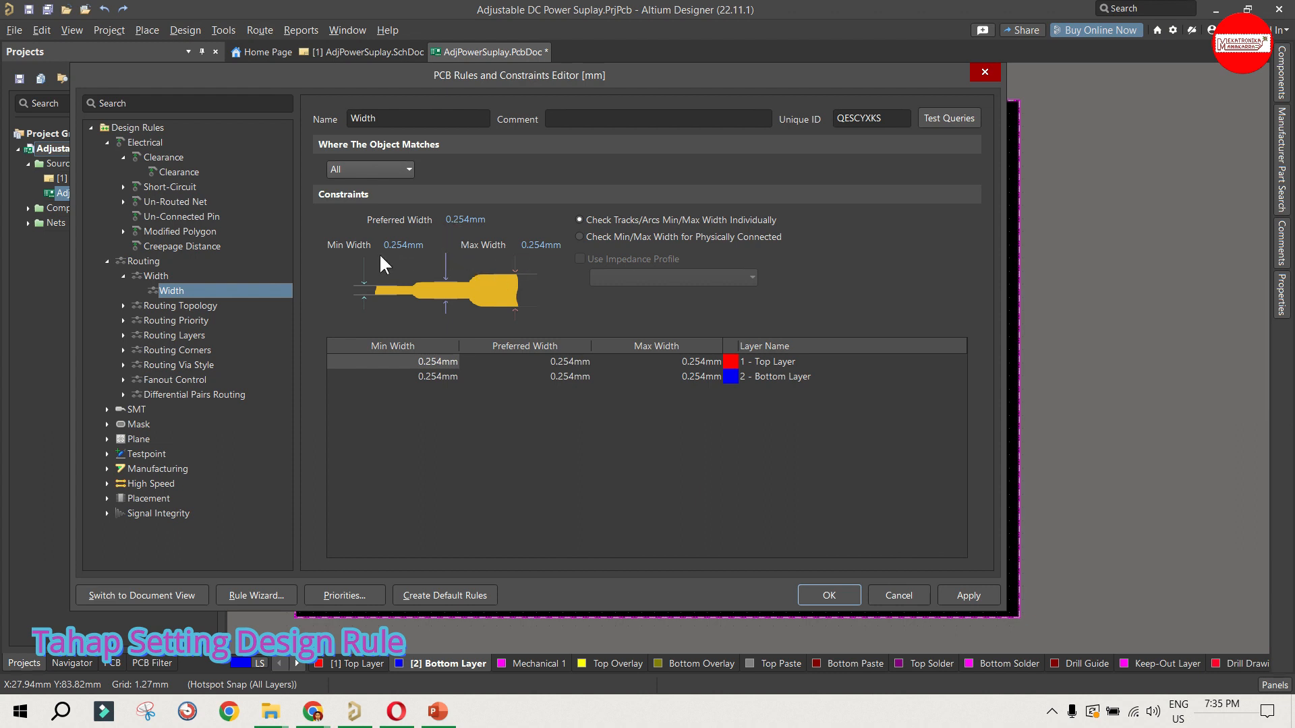
pyautogui.rightClick(168, 290)
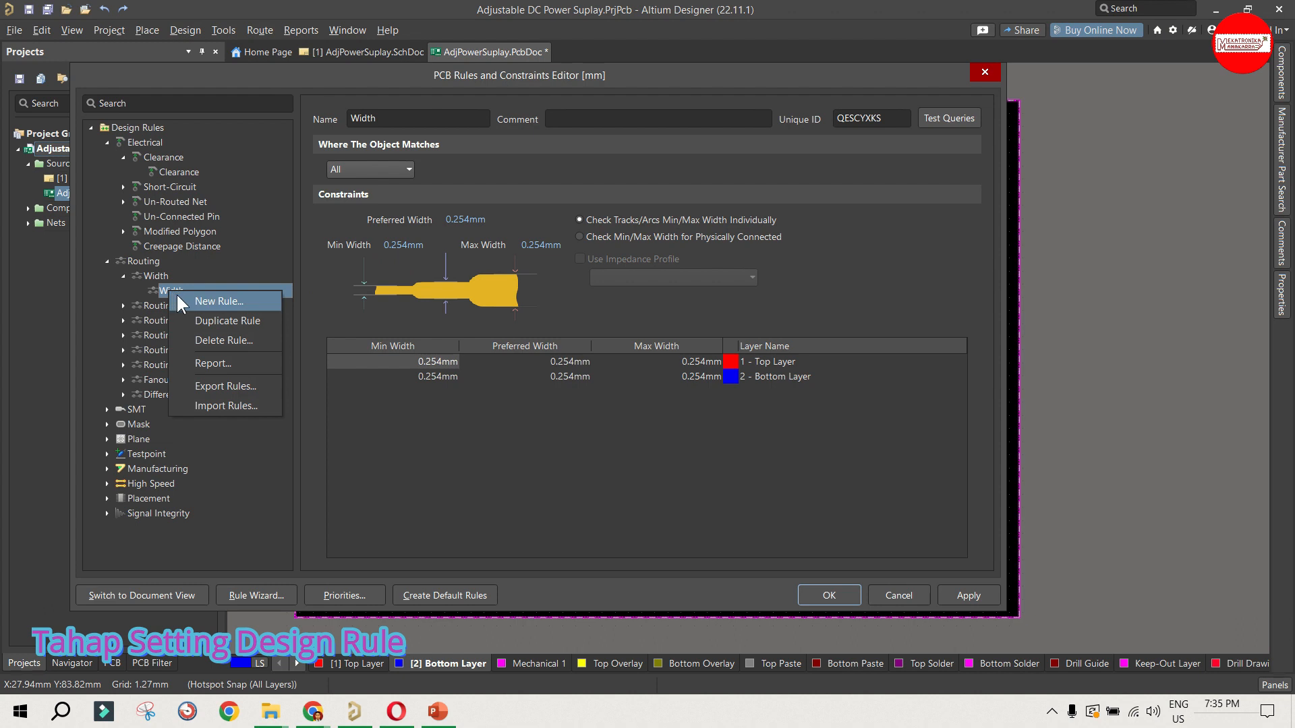
pyautogui.click(218, 301)
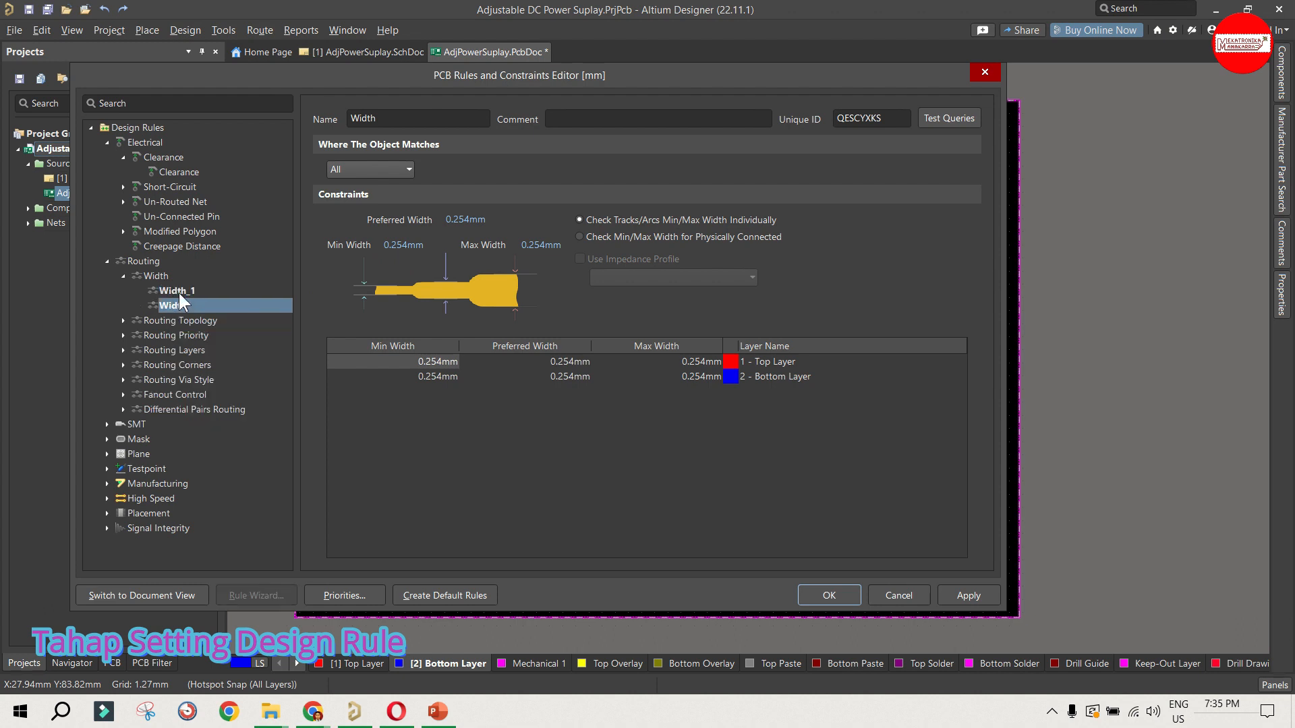
# Step: Apply the new Width_1 routing rule to the Power net class and rename the rule as Power
pyautogui.click(180, 292)
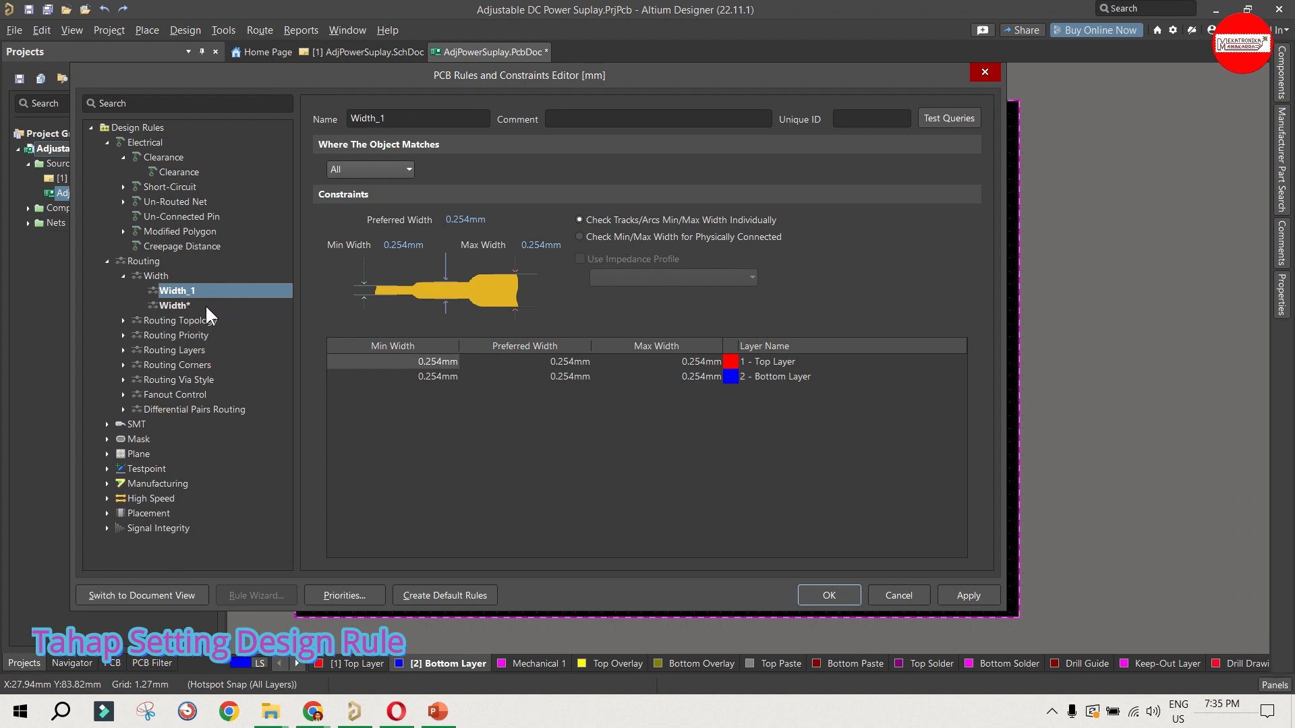
pyautogui.click(374, 169)
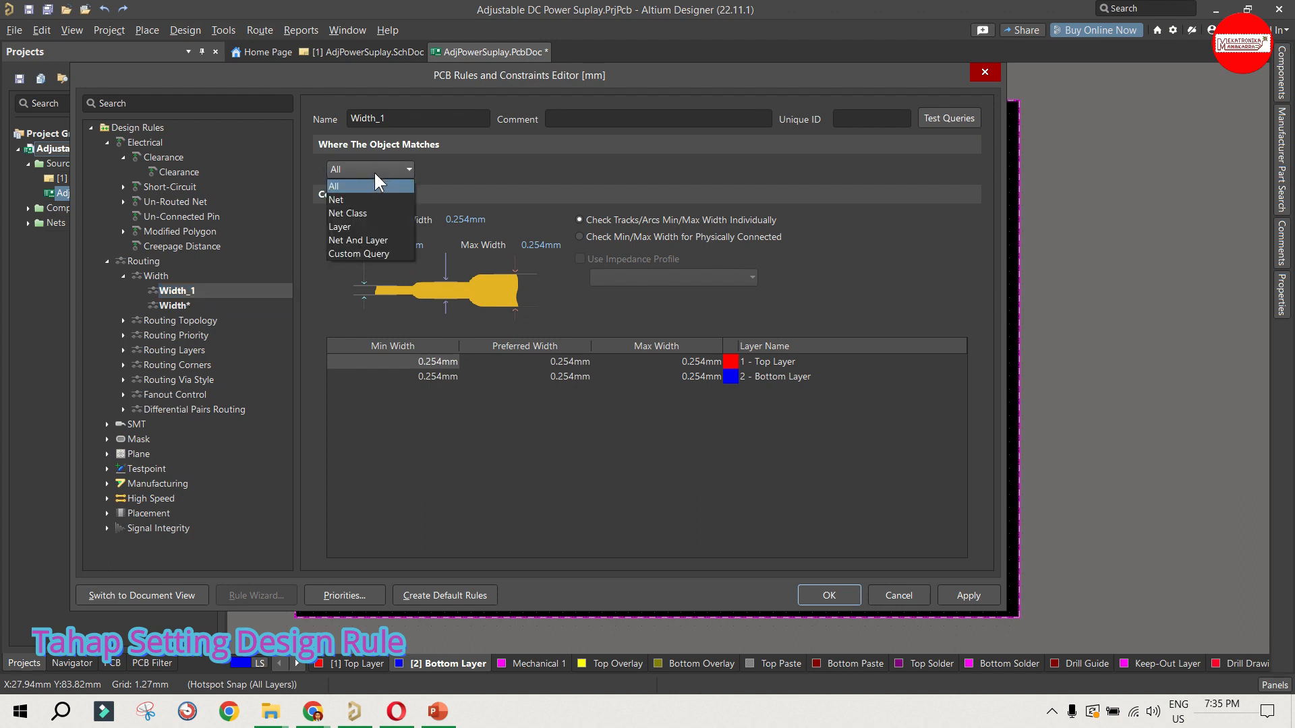
pyautogui.click(365, 212)
pyautogui.click(454, 170)
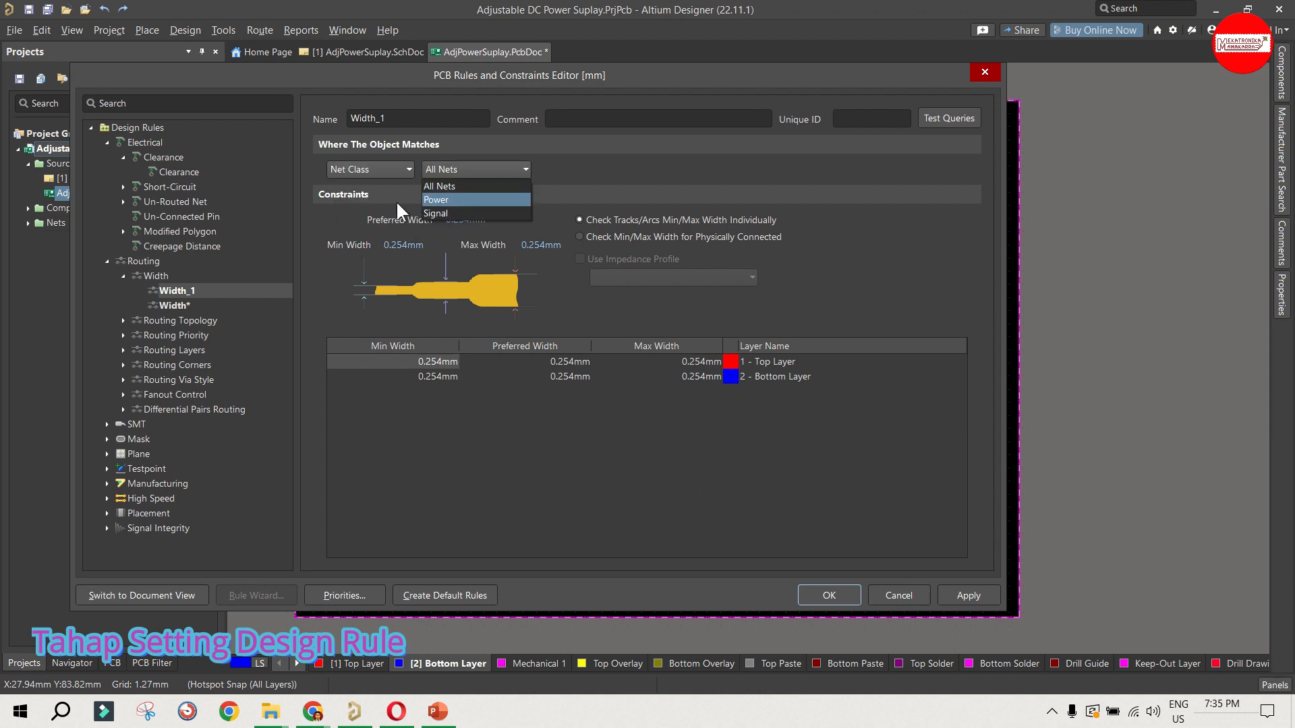
pyautogui.click(453, 201)
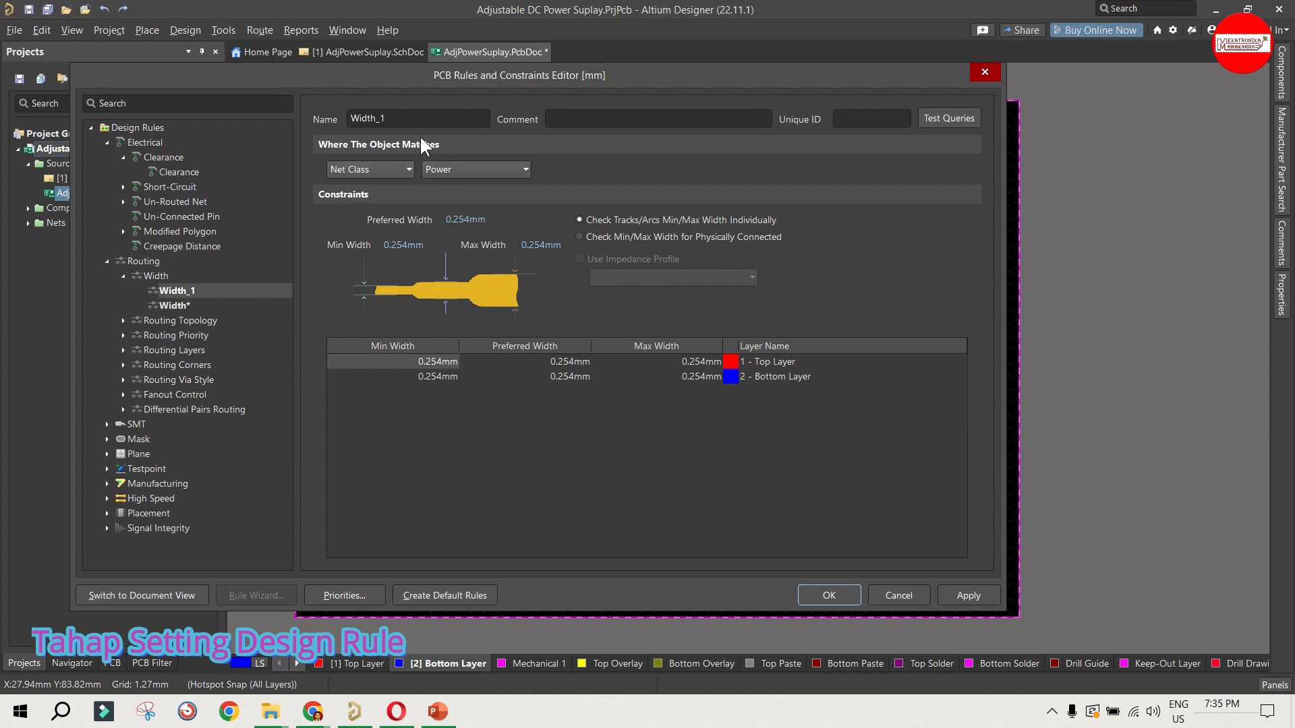
pyautogui.moveTo(433, 118); pyautogui.dragTo(304, 115)
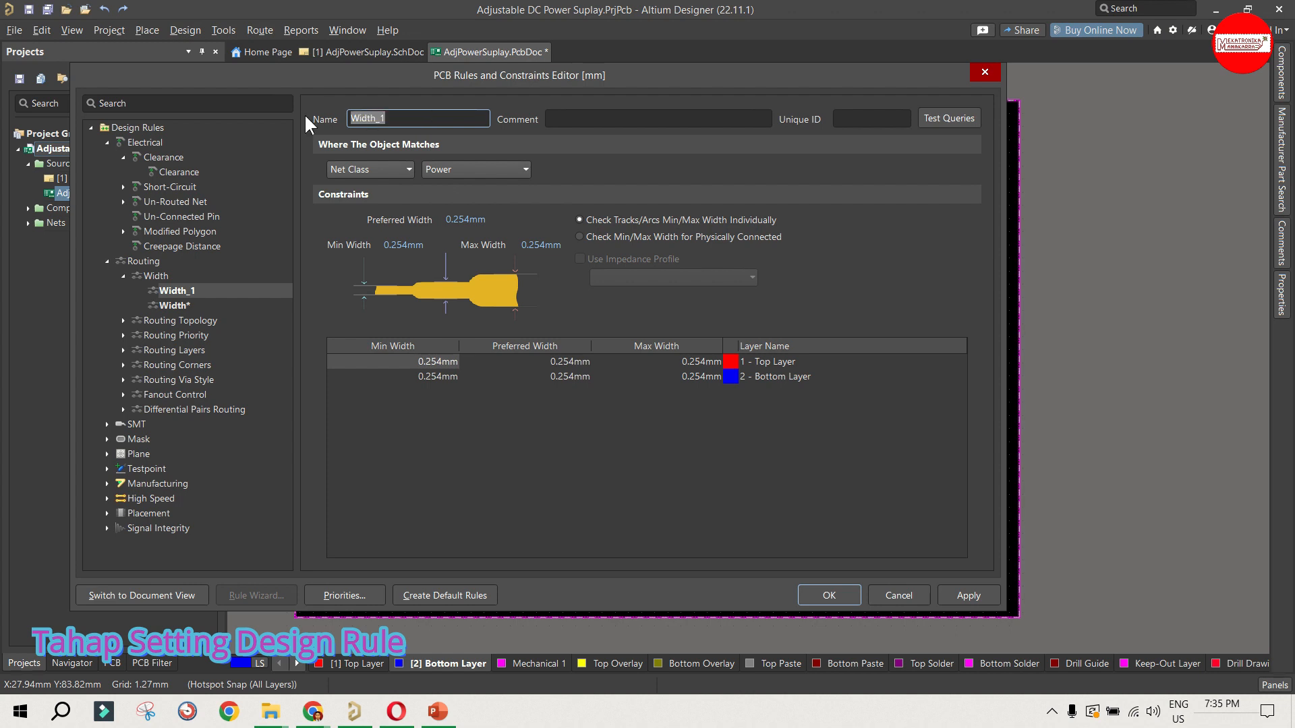
pyautogui.write('Power')
# Step: Set the Power width rule to a maximum of 2 mm, preferred 1.86 mm and minimum 1.68 mm
pyautogui.click(544, 246)
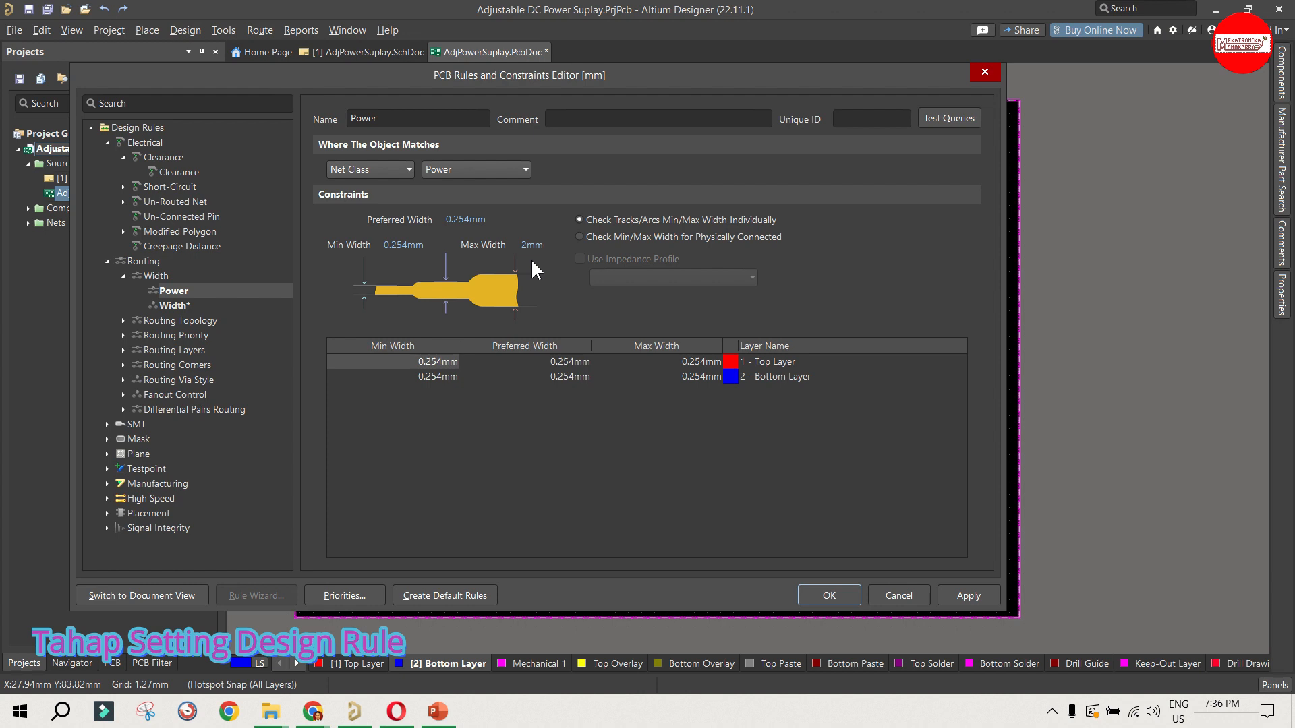
pyautogui.click(464, 219)
pyautogui.write('1.86mm')
pyautogui.press('Tab')
pyautogui.write('1,68')
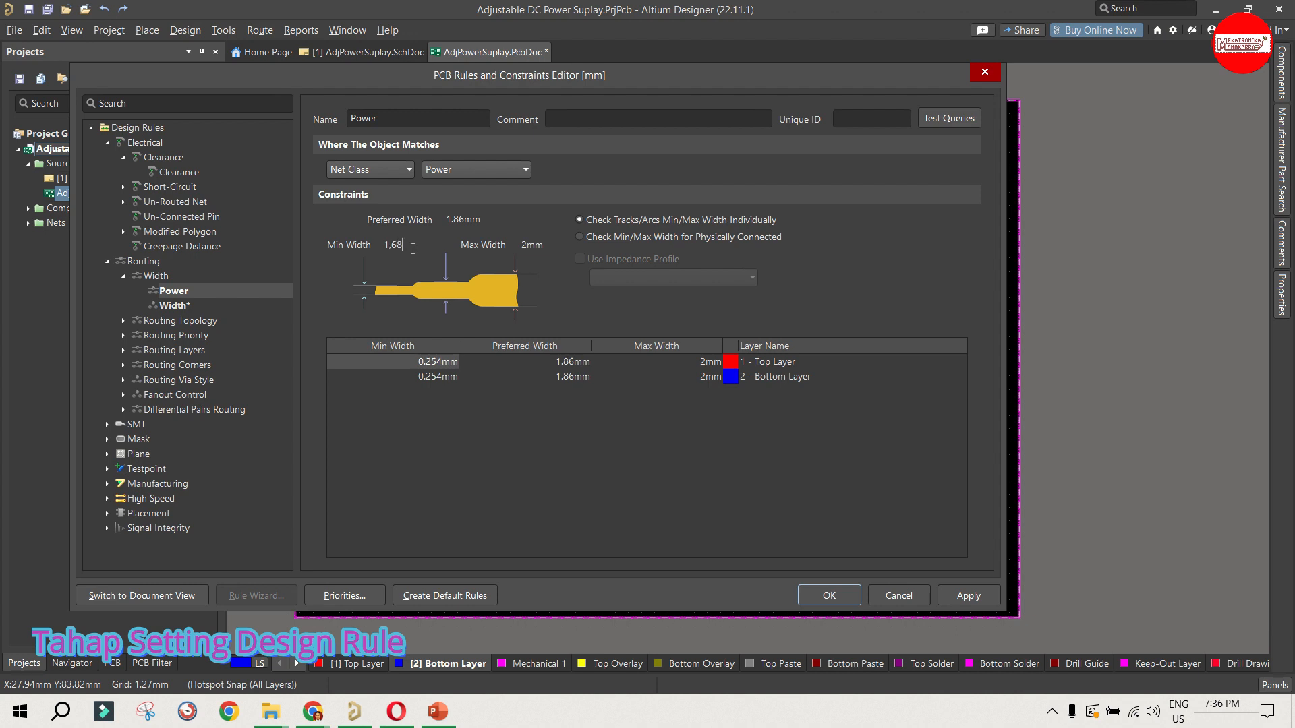
pyautogui.write('mm')
# Step: Rename the original Width rule as Signal and apply it to the Signal net class
pyautogui.click(176, 305)
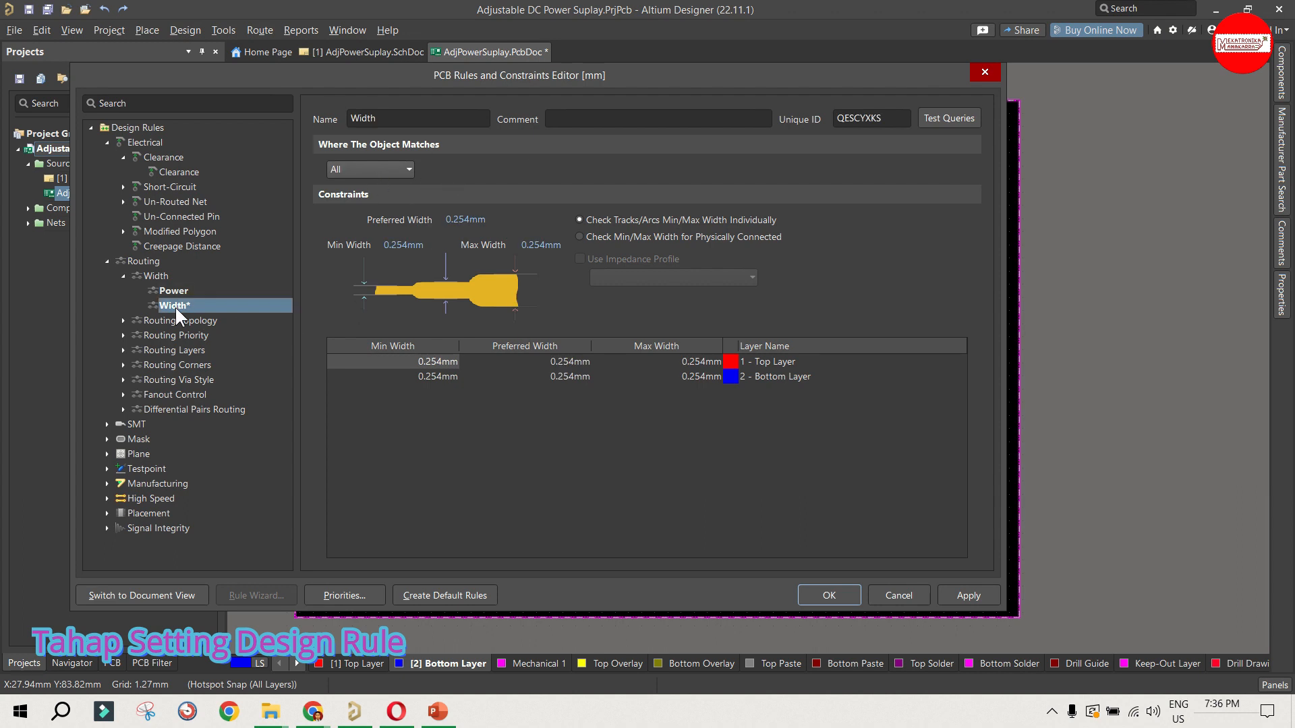
pyautogui.doubleClick(392, 120)
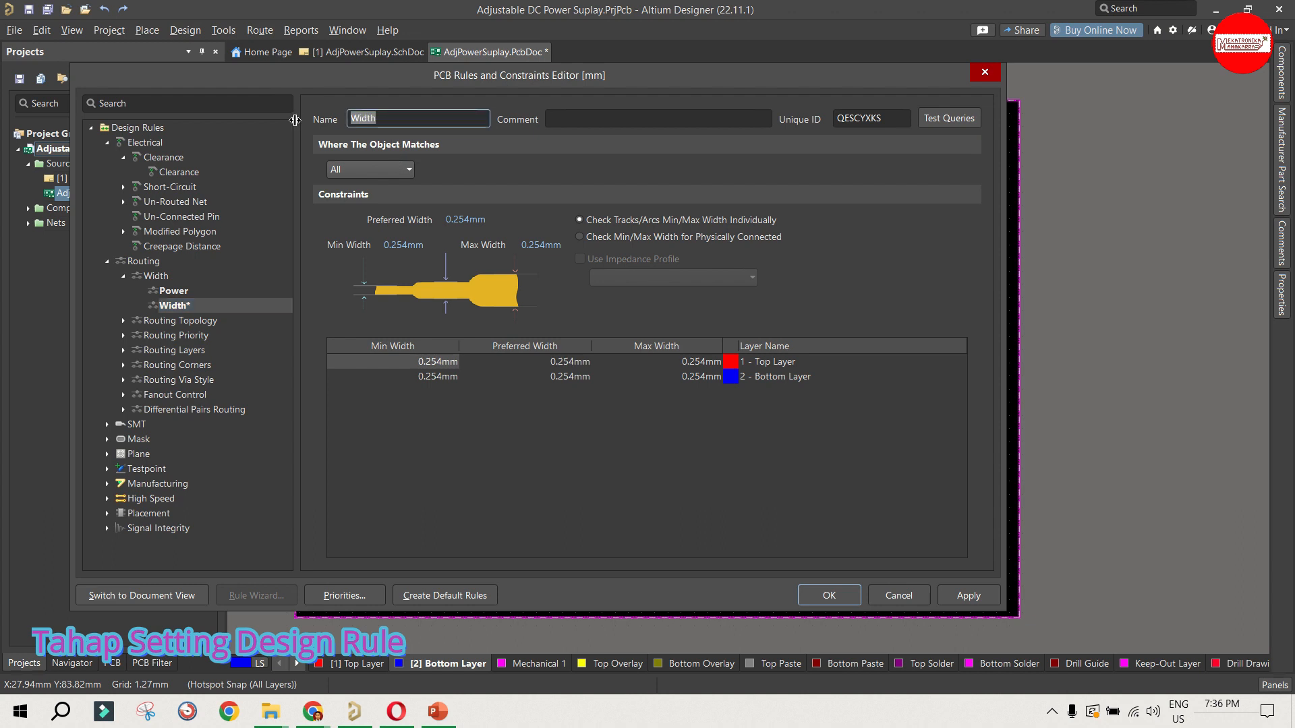
pyautogui.write('Signal')
pyautogui.click(360, 169)
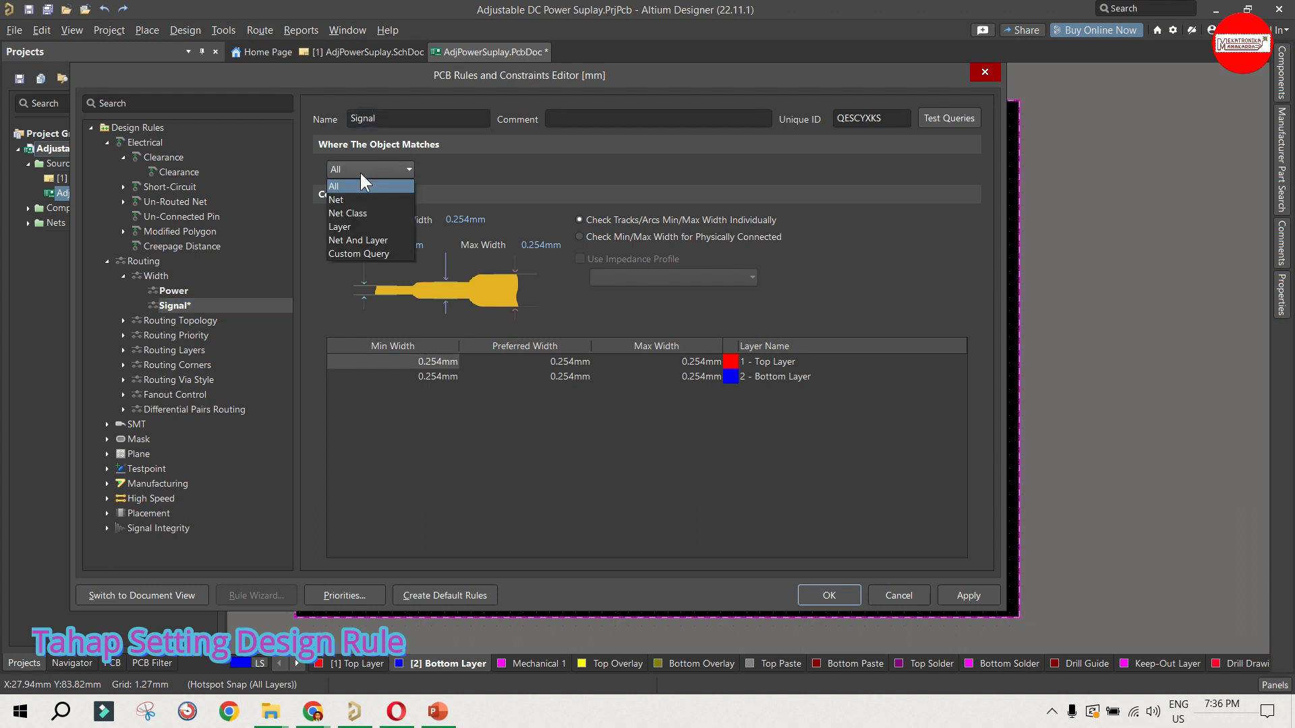
pyautogui.click(368, 212)
pyautogui.click(456, 172)
pyautogui.click(459, 209)
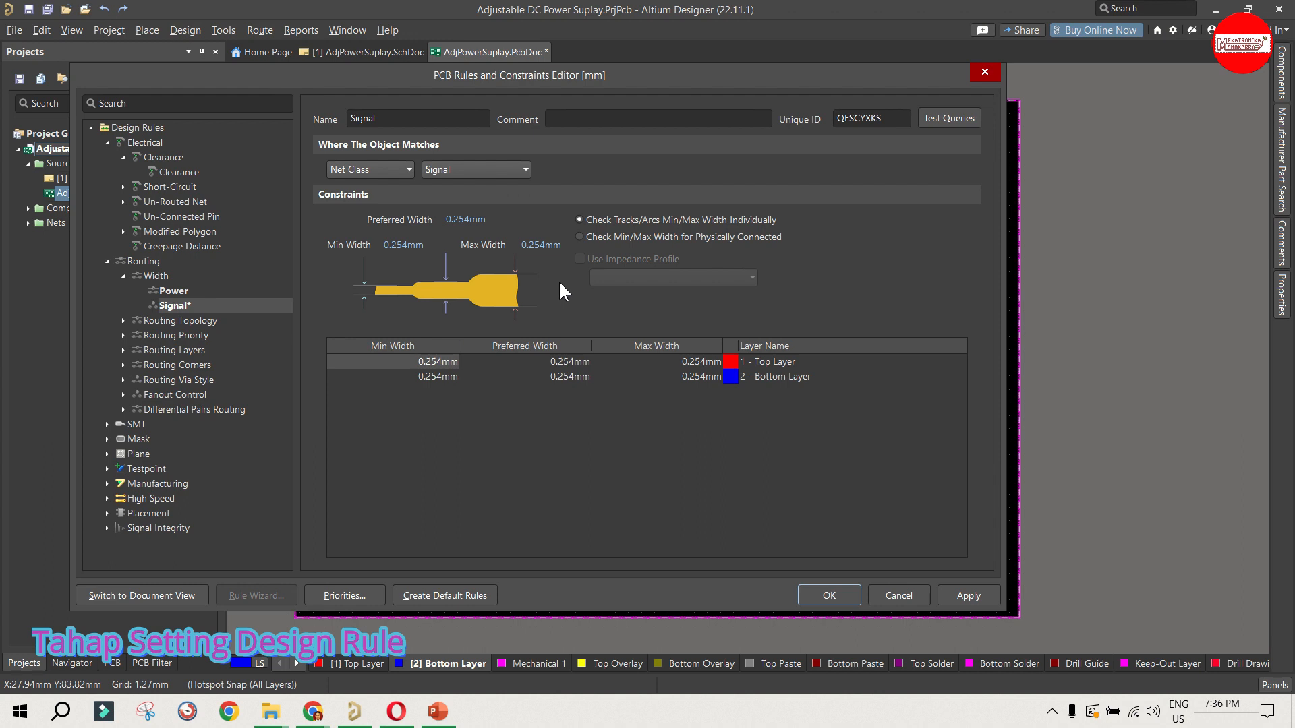
# Step: Set the Signal width rule to a maximum of 1.27 mm, preferred 1 mm and minimum 0.86 mm
pyautogui.click(546, 245)
pyautogui.write('1,27mm')
pyautogui.click(465, 219)
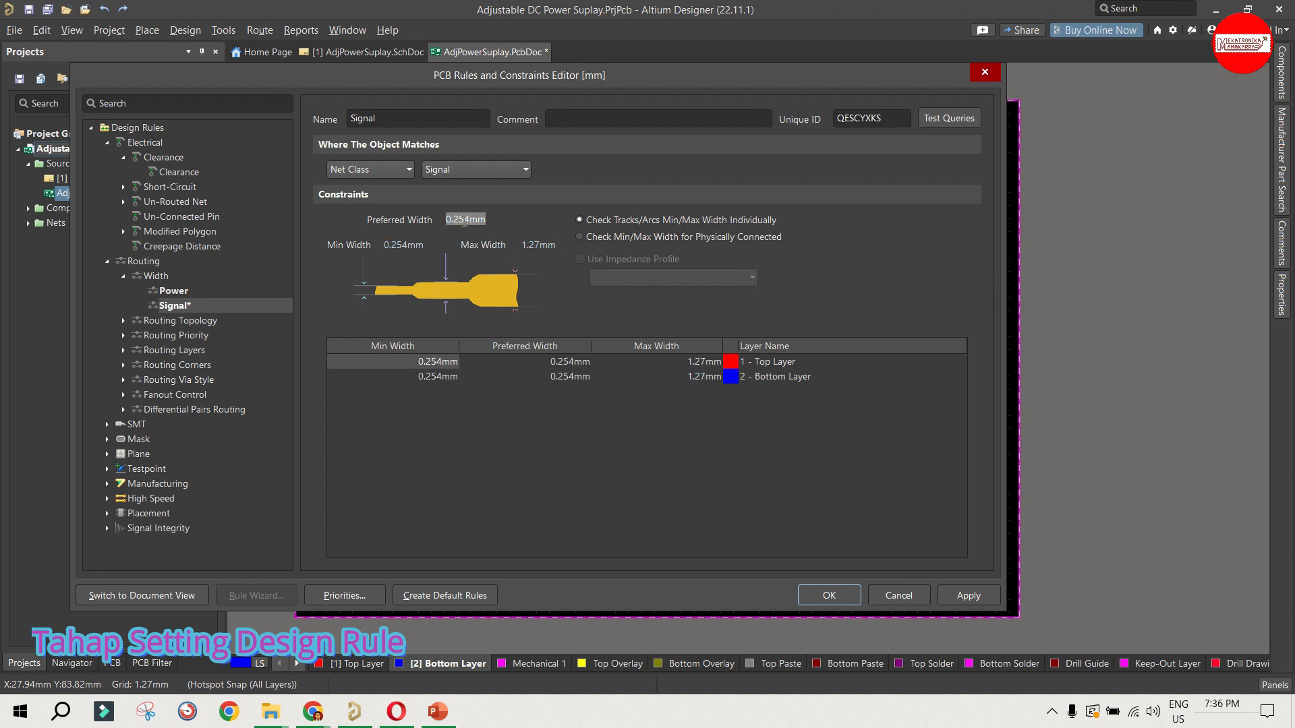
pyautogui.write('1,')
pyautogui.write('mm')
pyautogui.click(398, 247)
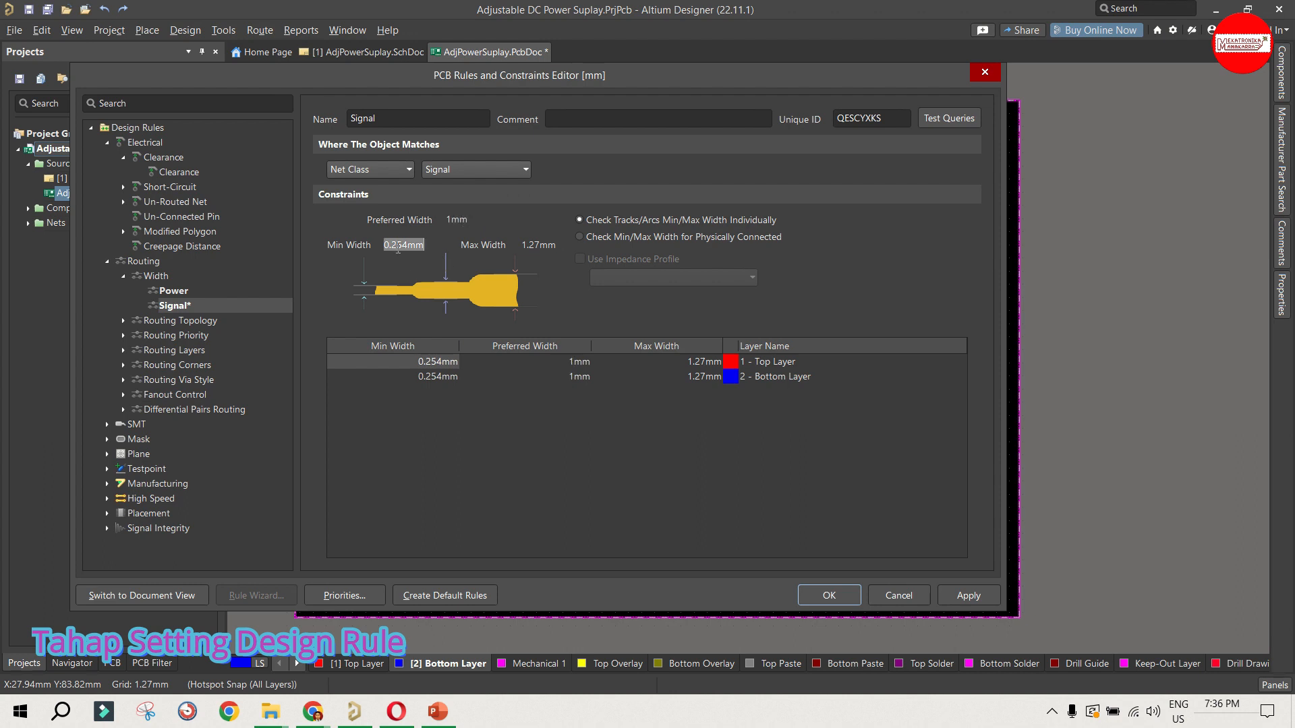
pyautogui.write('0.86mm')
pyautogui.click(472, 222)
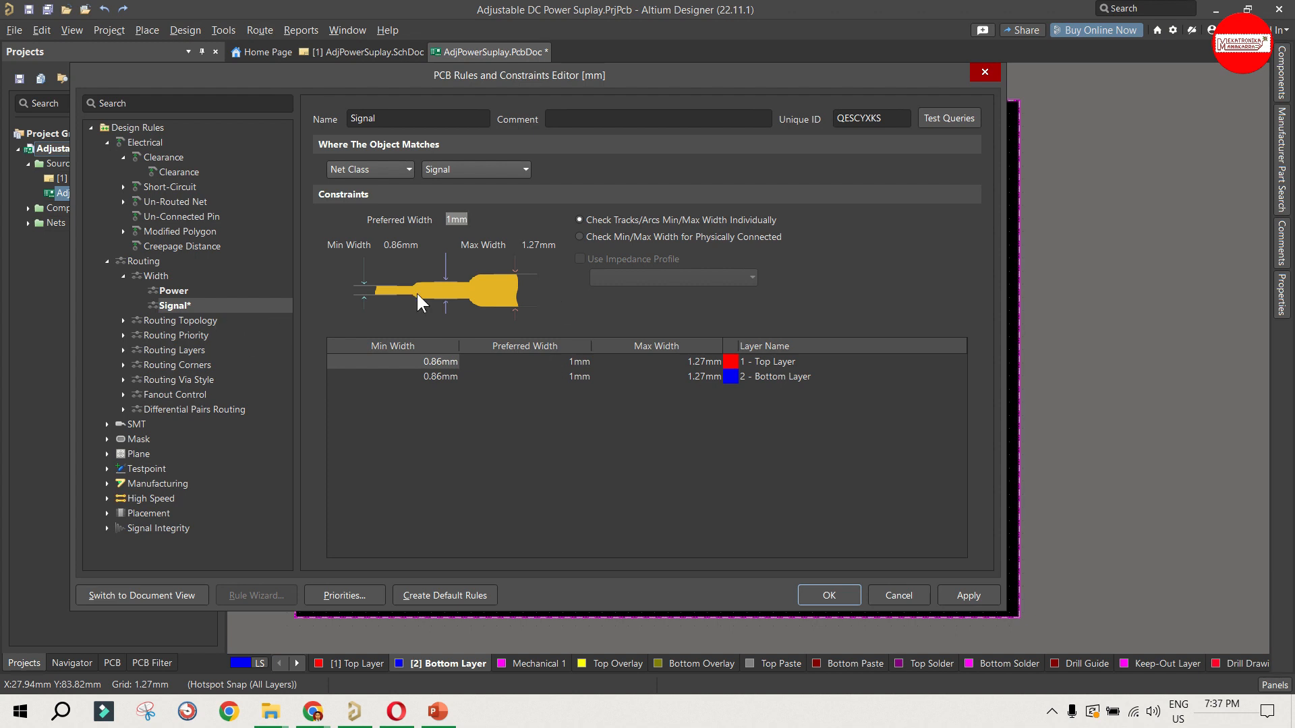
# Step: Review the Power and Signal width rules, apply and accept the design rules, and save the PCB document
pyautogui.click(177, 293)
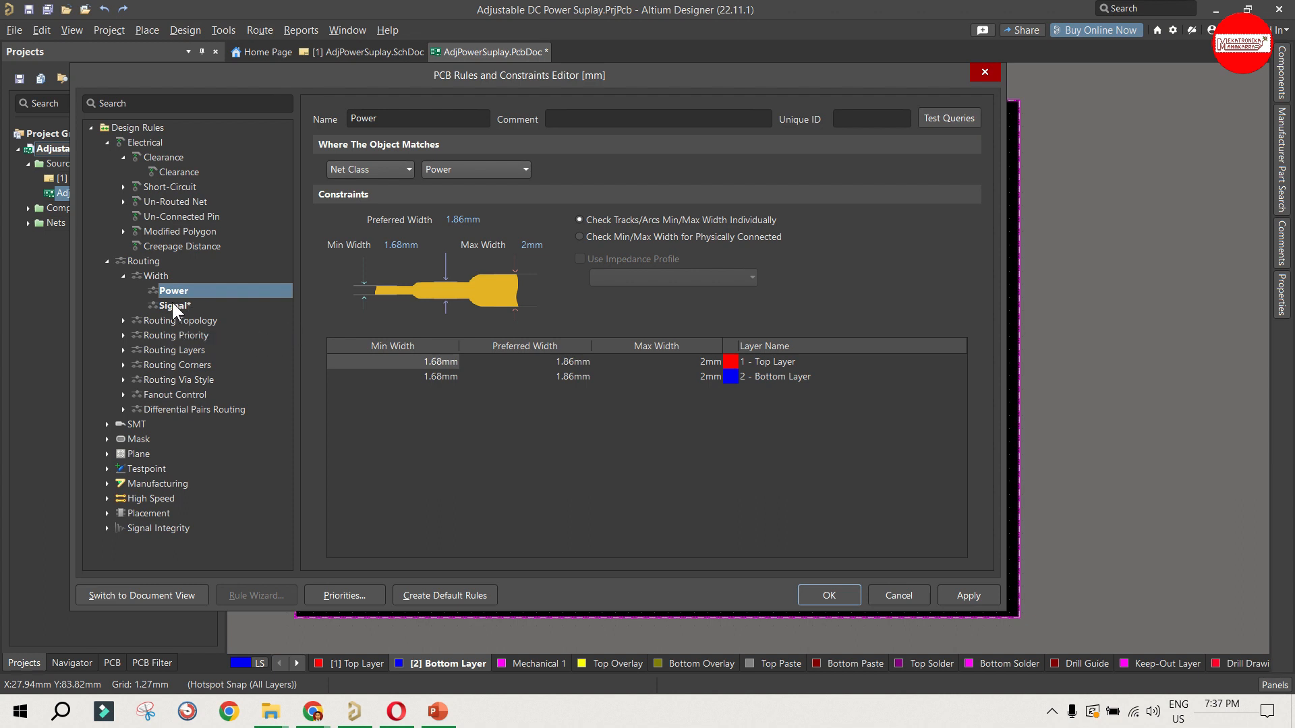
pyautogui.click(171, 301)
pyautogui.click(175, 297)
pyautogui.click(957, 594)
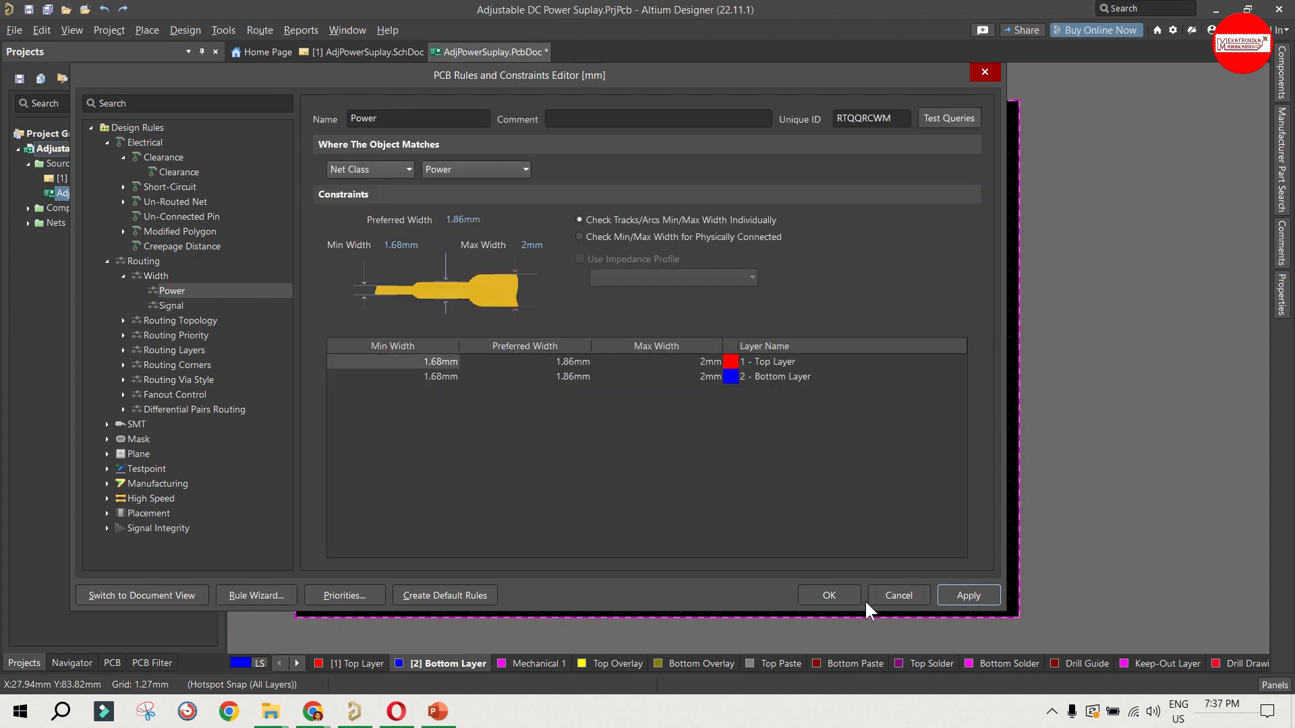
pyautogui.click(843, 598)
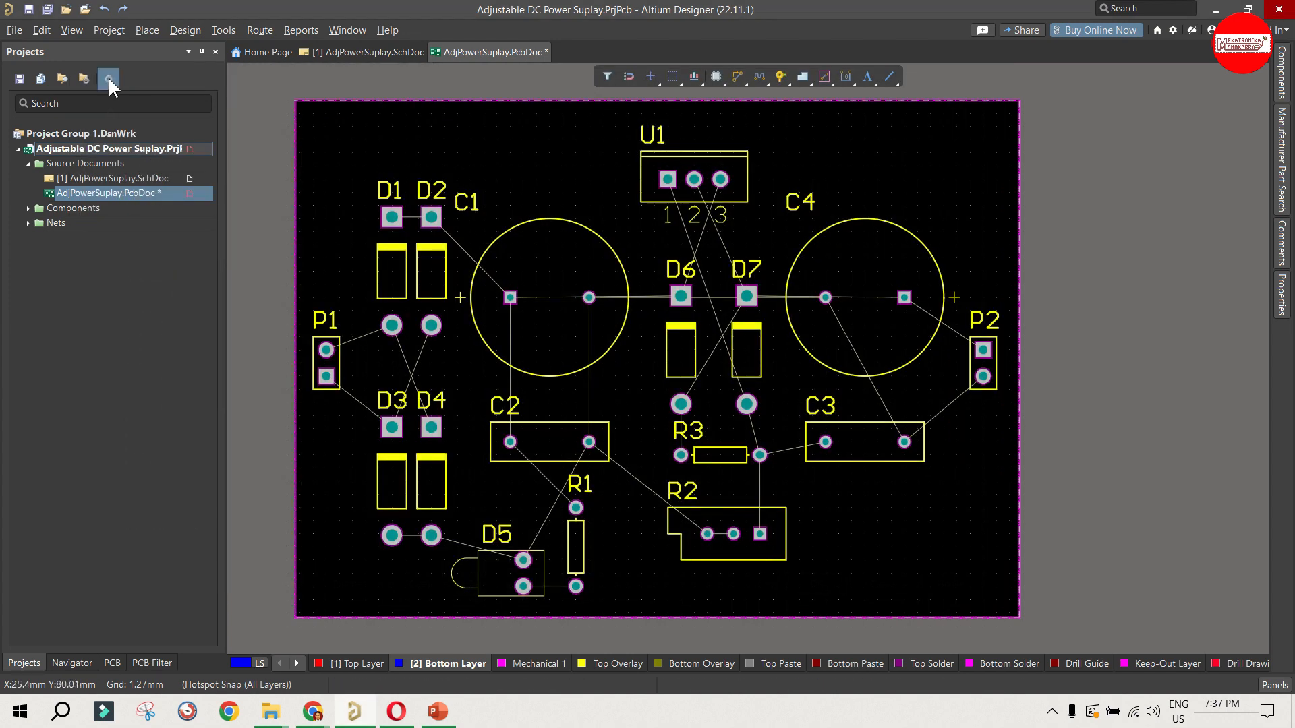
pyautogui.click(33, 9)
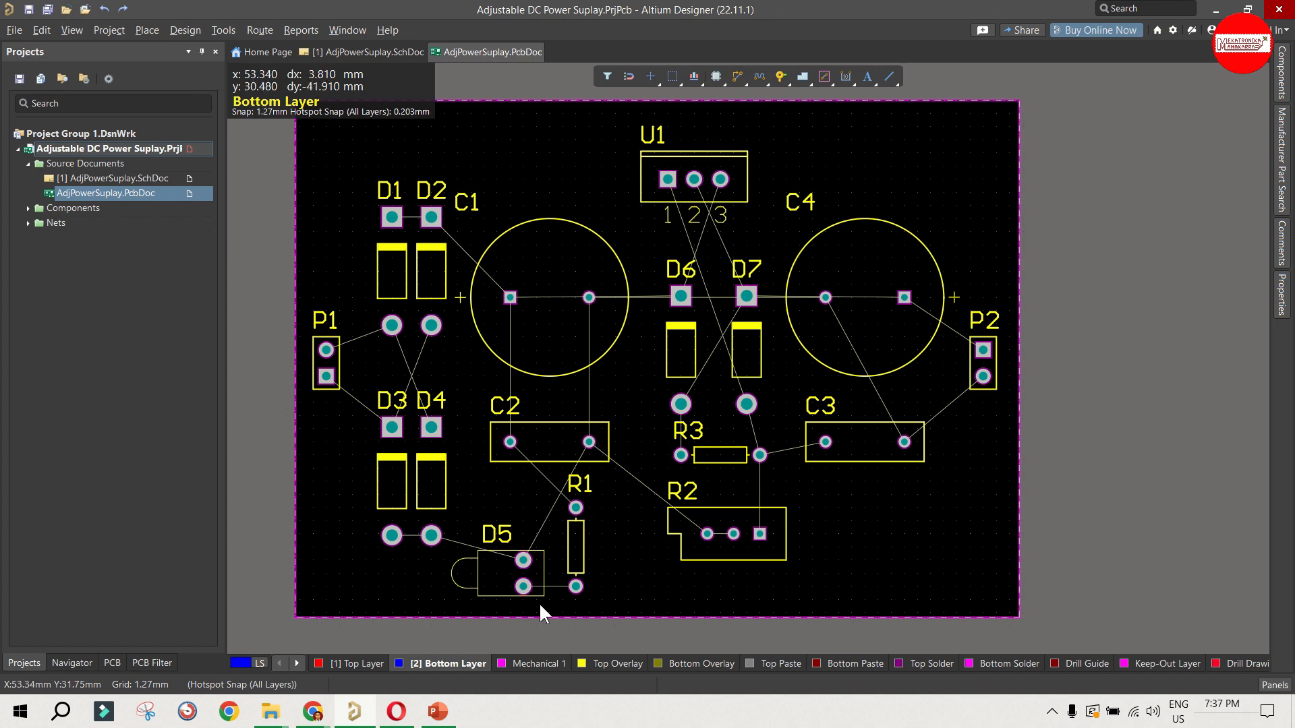
# Step: Route the NetD5_1 track on the bottom layer from D5's lower pad to R1's lower pad
pyautogui.keyDown('ctrl'); pyautogui.scroll(2, 539, 604); pyautogui.keyUp('ctrl')
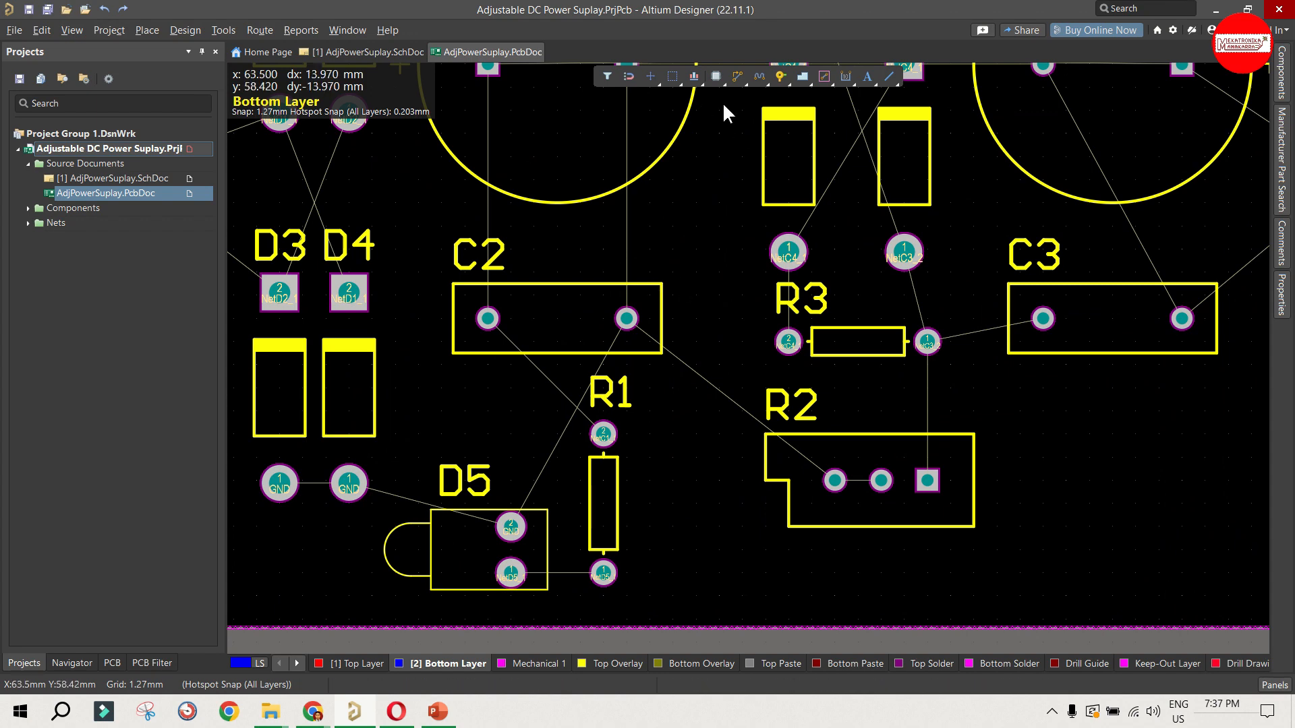
pyautogui.scroll(-2, 689, 167)
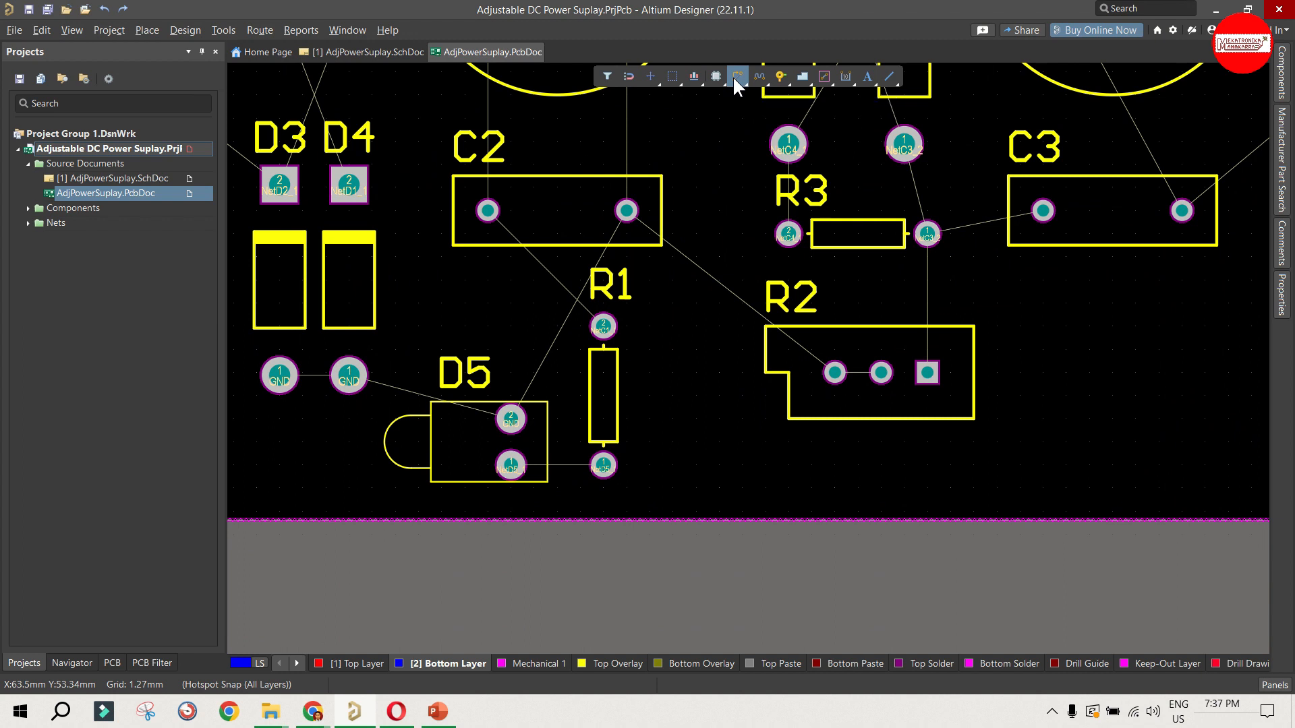
pyautogui.click(735, 79)
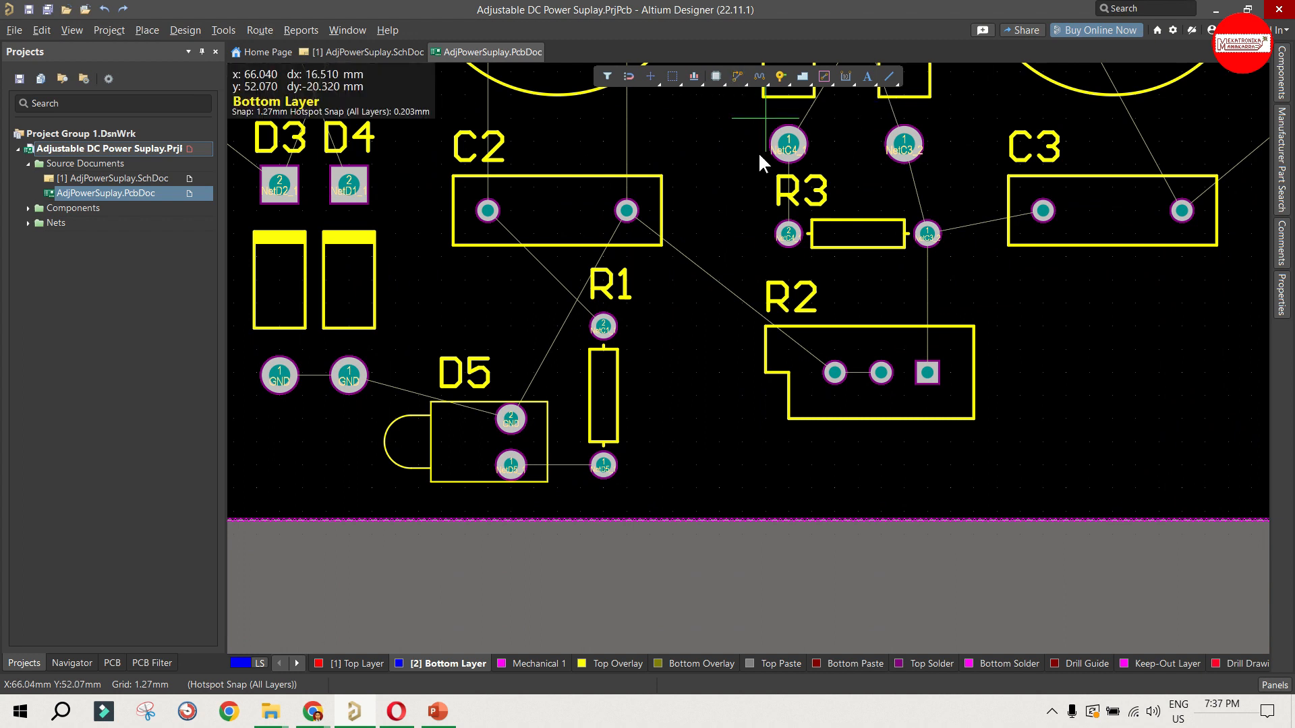
pyautogui.click(515, 468)
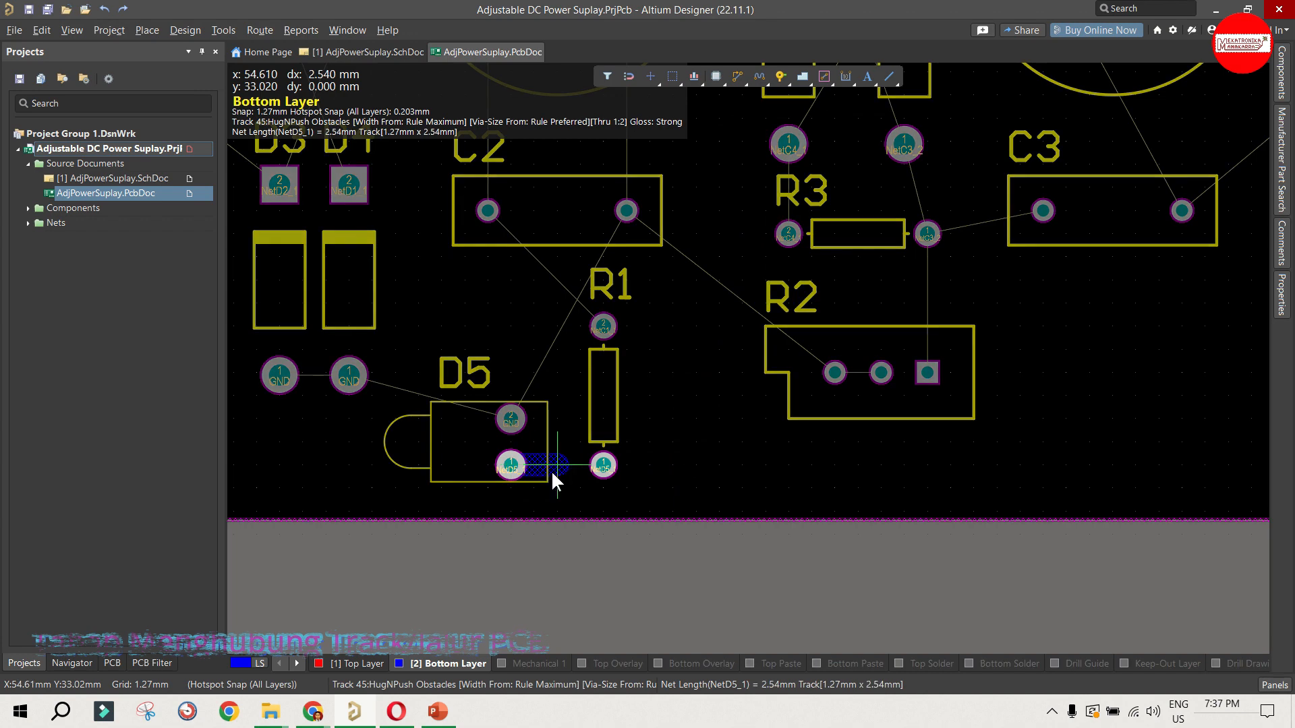
pyautogui.click(598, 467)
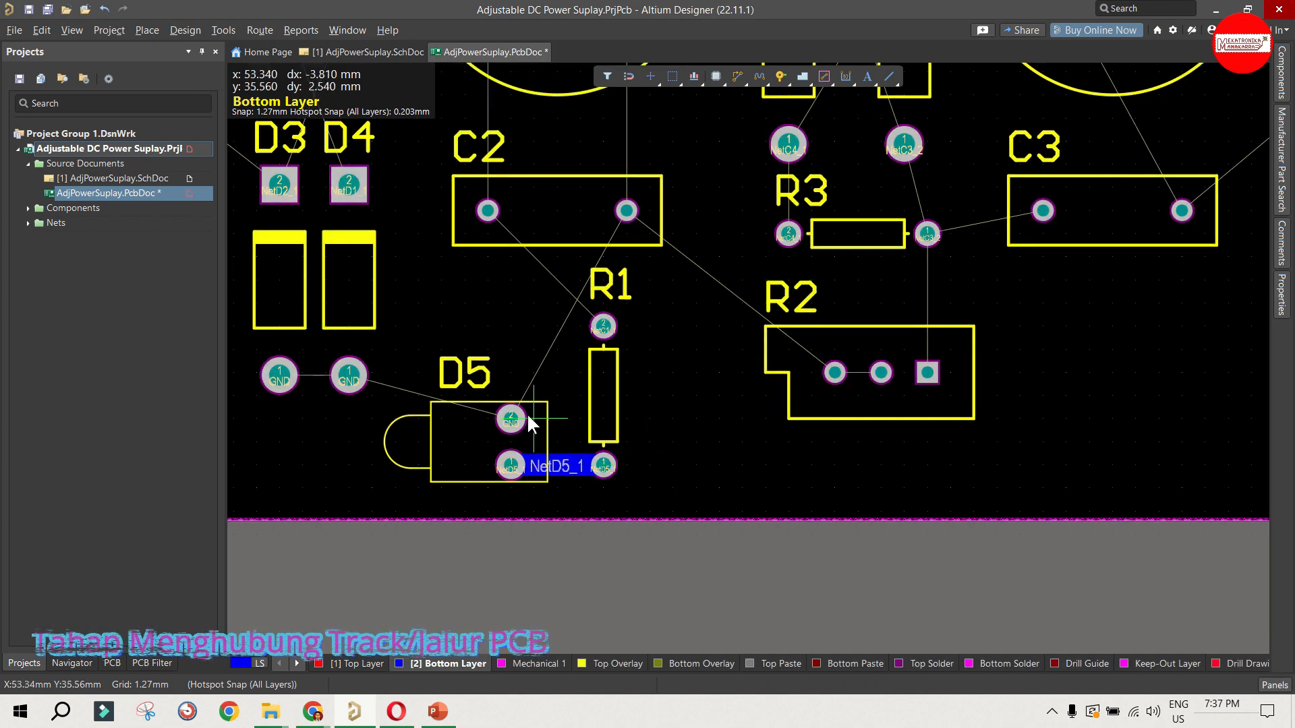
# Step: Route a GND track on the bottom layer from D4's lower pad to D5's upper pad and end routing
pyautogui.click(348, 375)
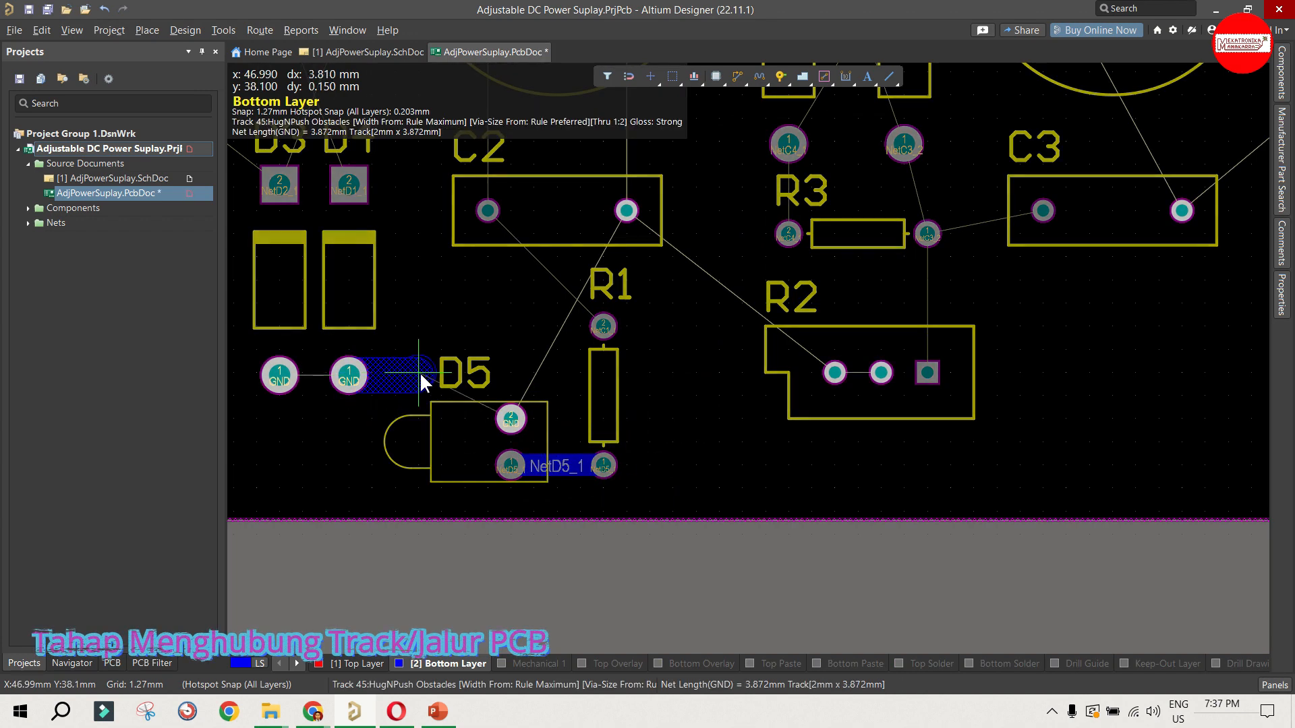
pyautogui.click(510, 418)
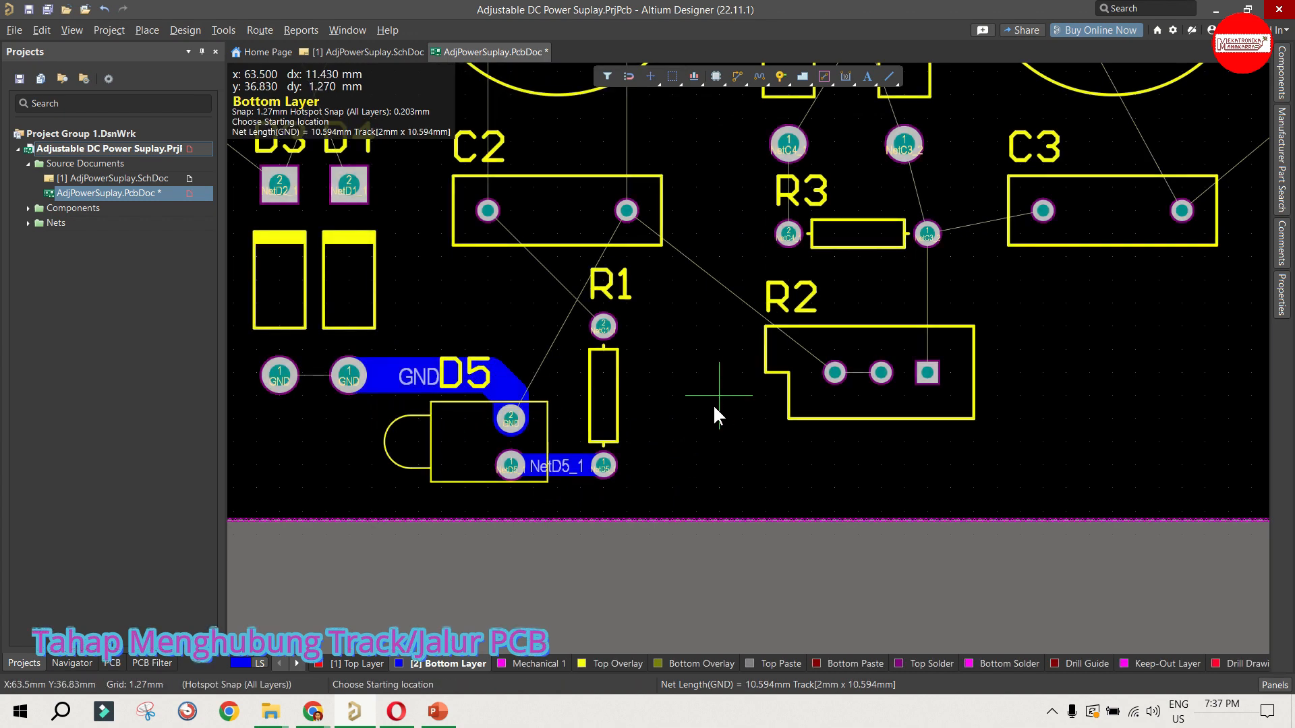
pyautogui.rightClick(419, 401)
# Step: Check the widths of the GND track and the NetD5_1 track in their properties
pyautogui.click(392, 373)
pyautogui.doubleClick(392, 373)
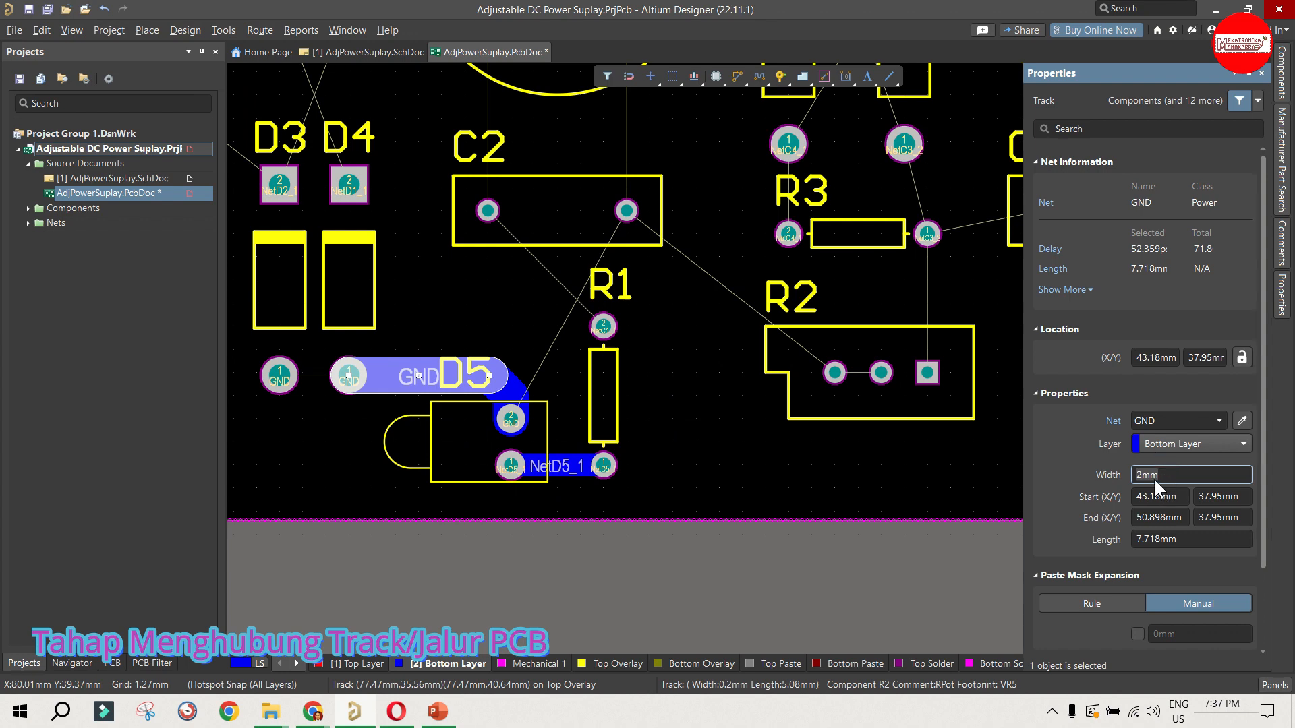
pyautogui.click(796, 474)
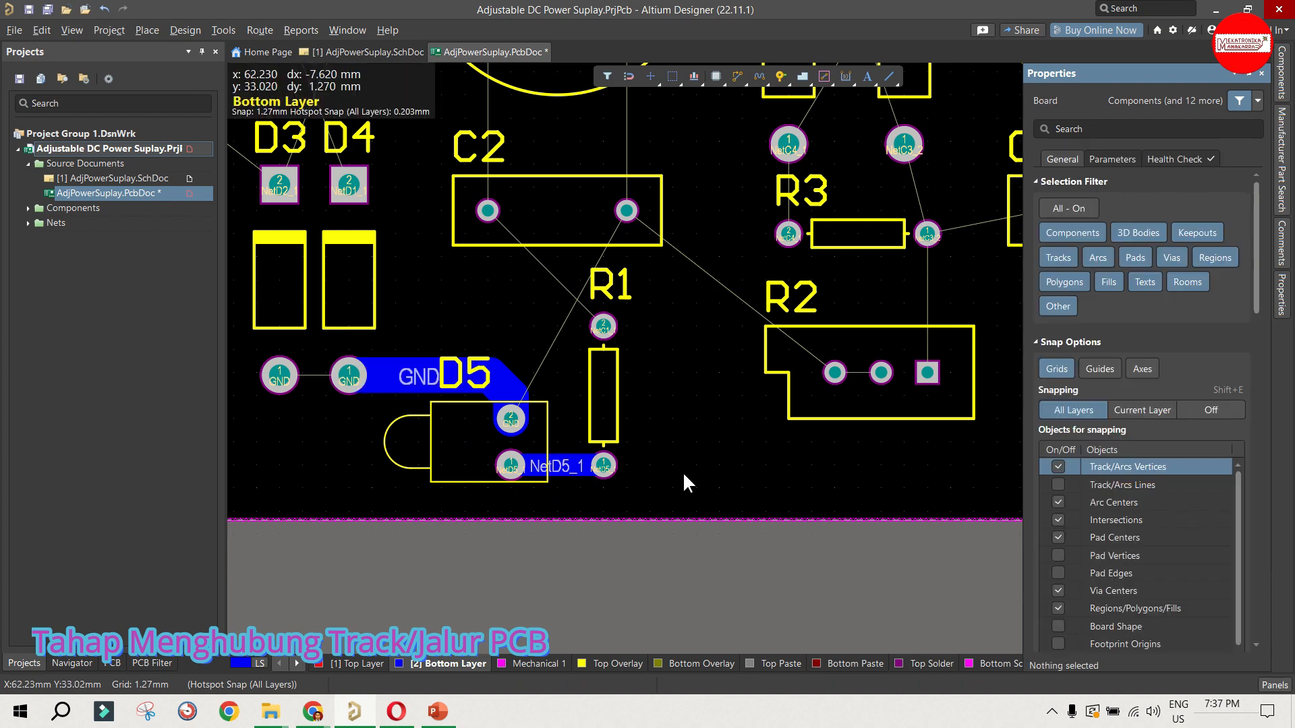
pyautogui.doubleClick(569, 465)
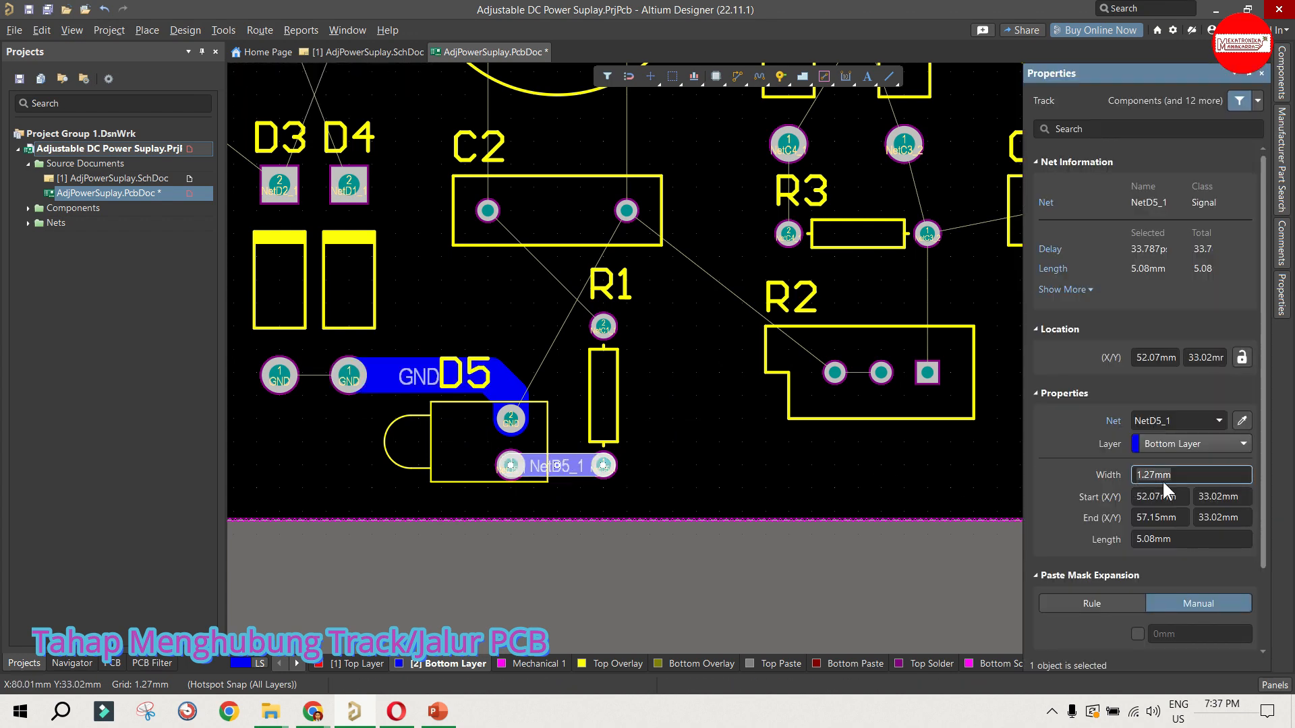
pyautogui.click(772, 454)
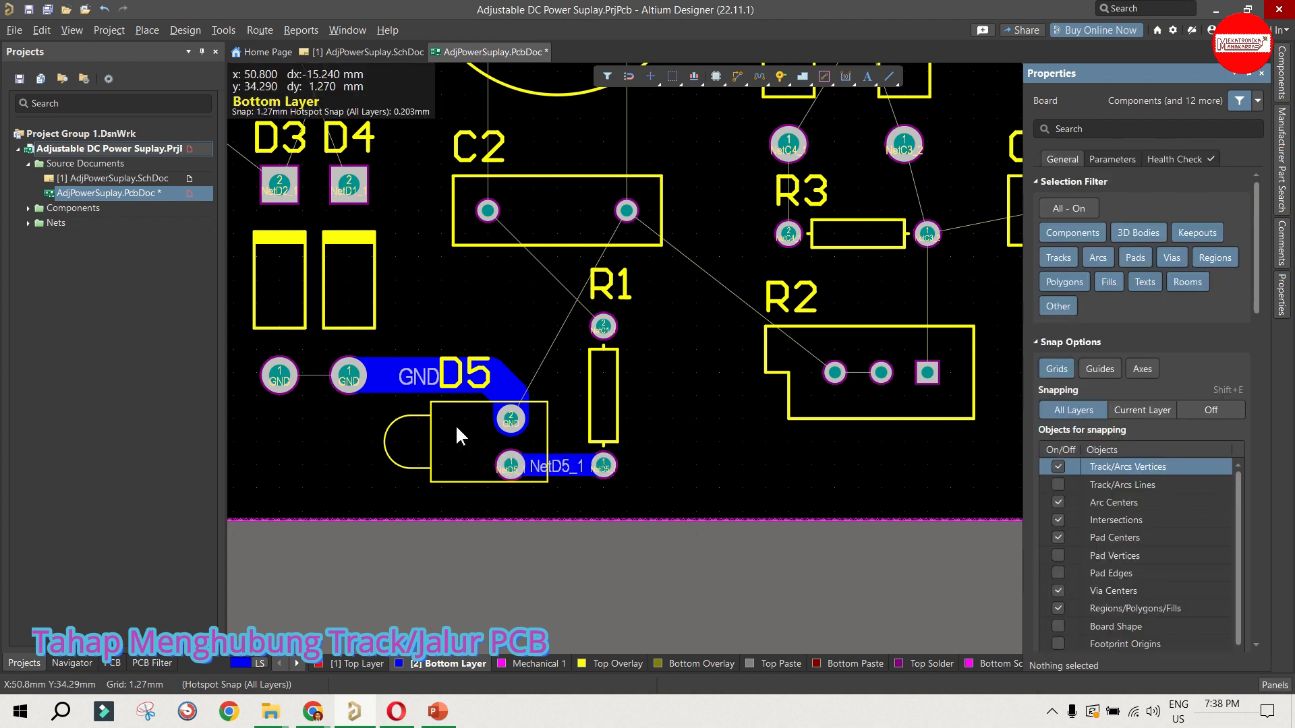
# Step: Delete all three segments of the GND track between D4 and D5
pyautogui.click(403, 380)
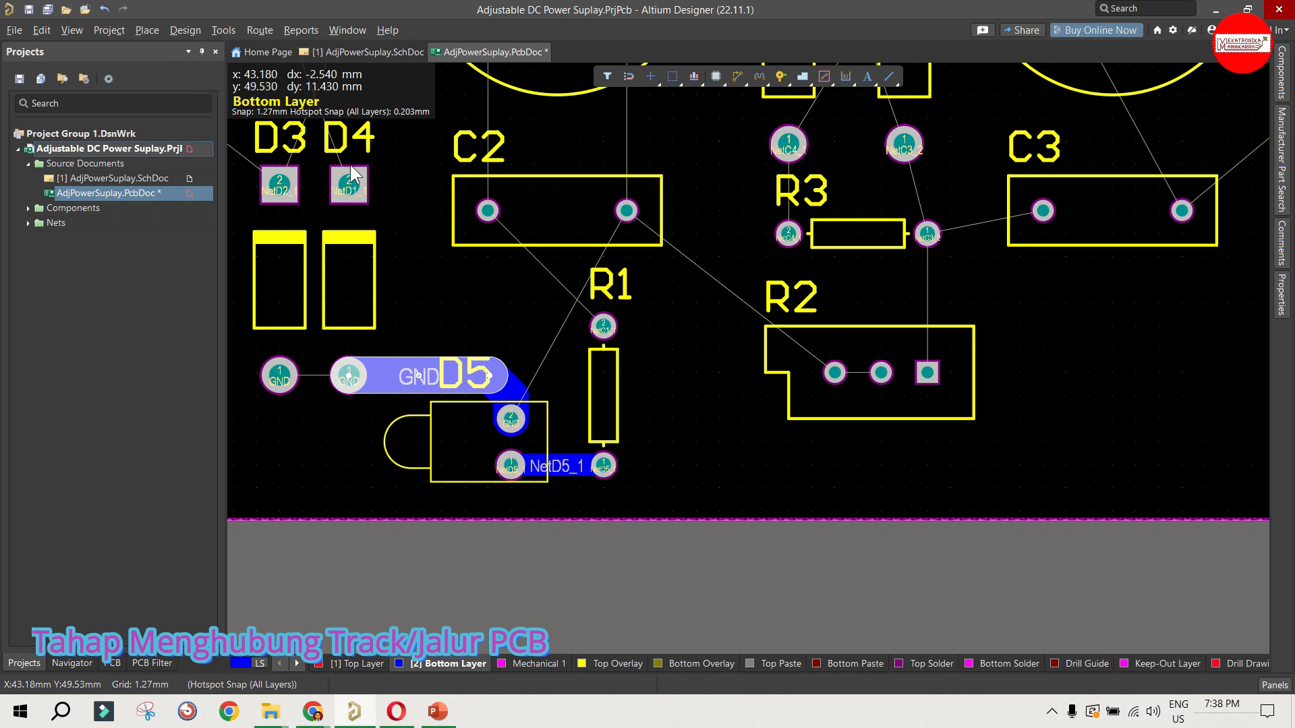
pyautogui.click(475, 314)
pyautogui.click(511, 396)
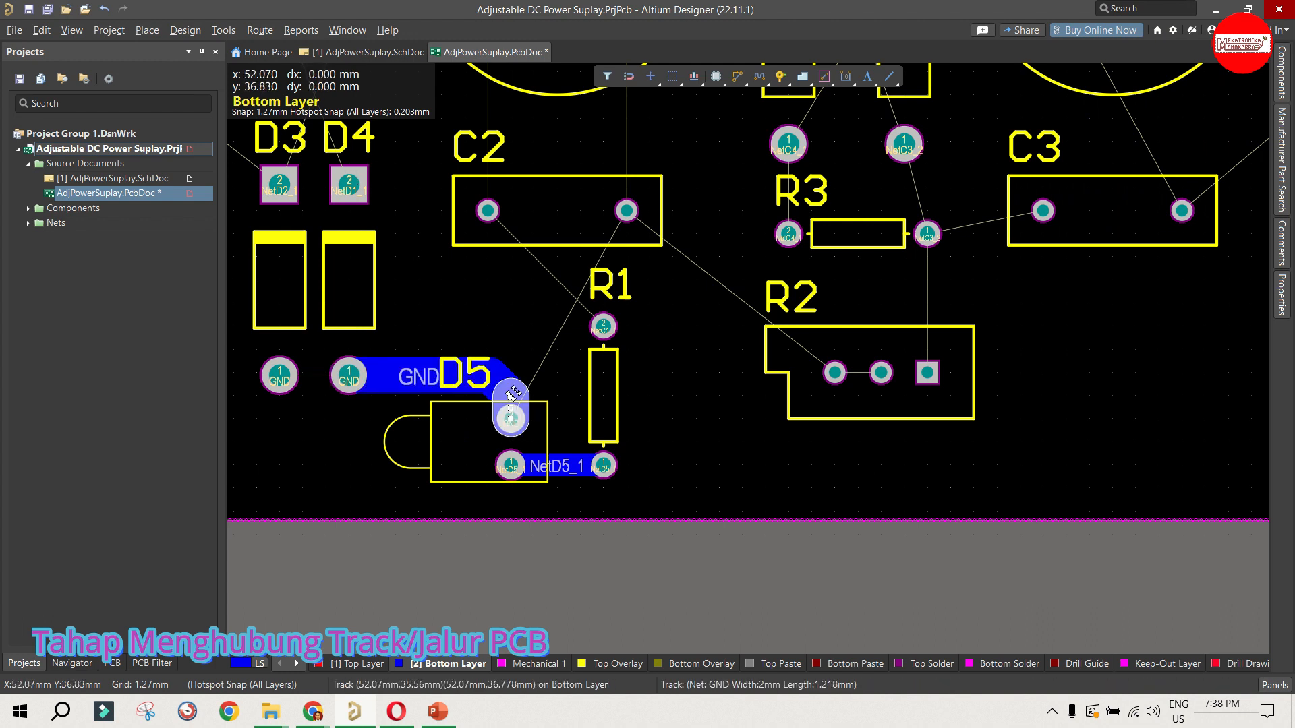
pyautogui.click(471, 328)
pyautogui.click(405, 375)
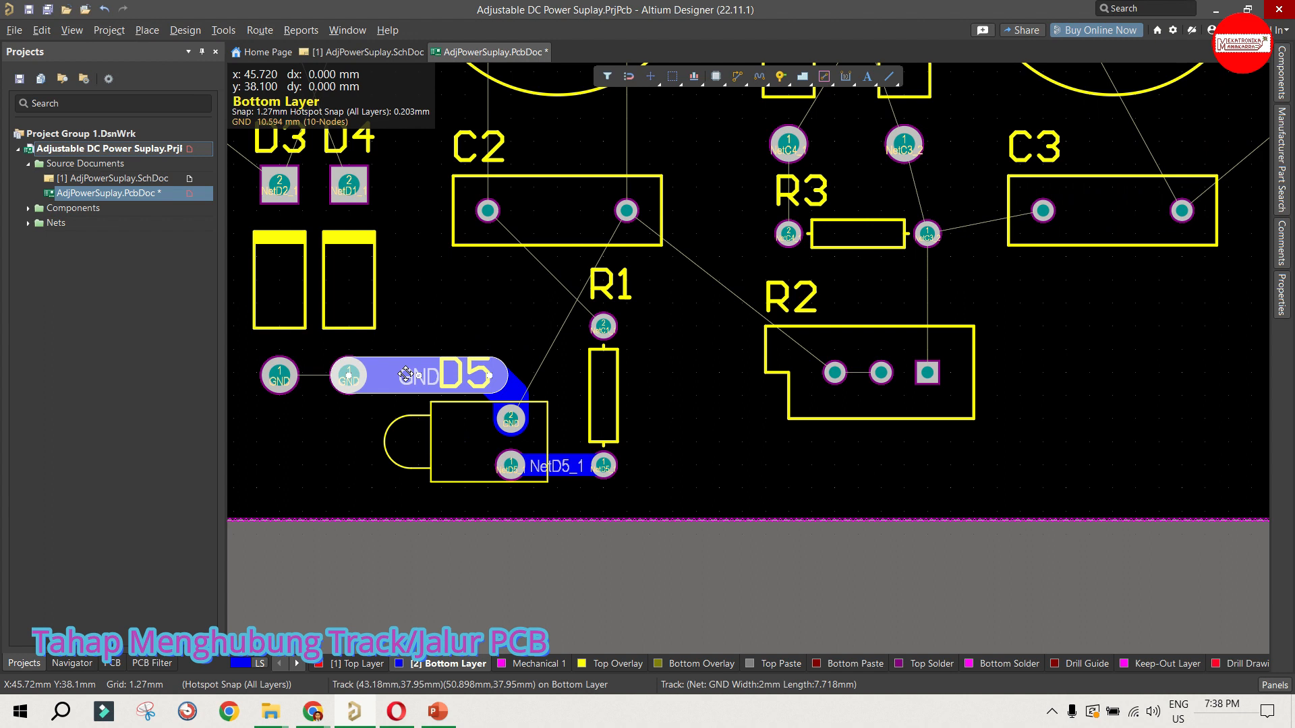
pyautogui.press('Delete')
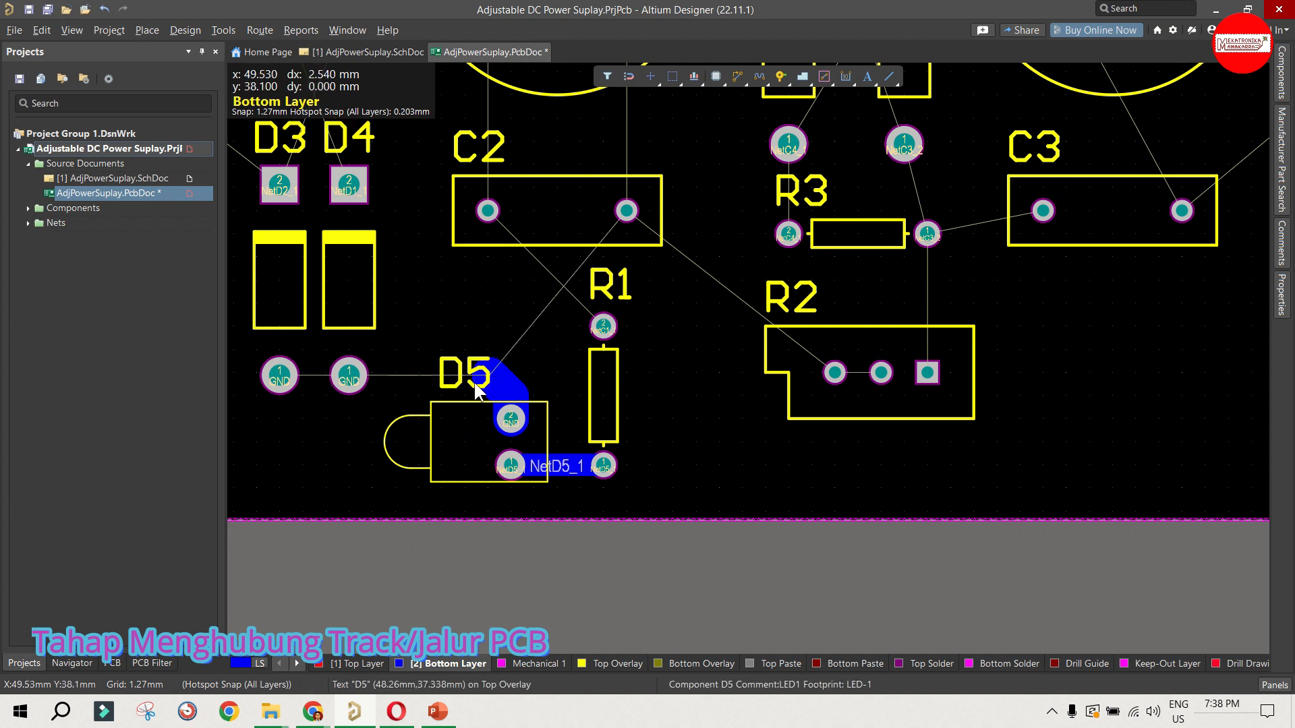
pyautogui.click(476, 386)
pyautogui.press('Delete')
pyautogui.click(511, 415)
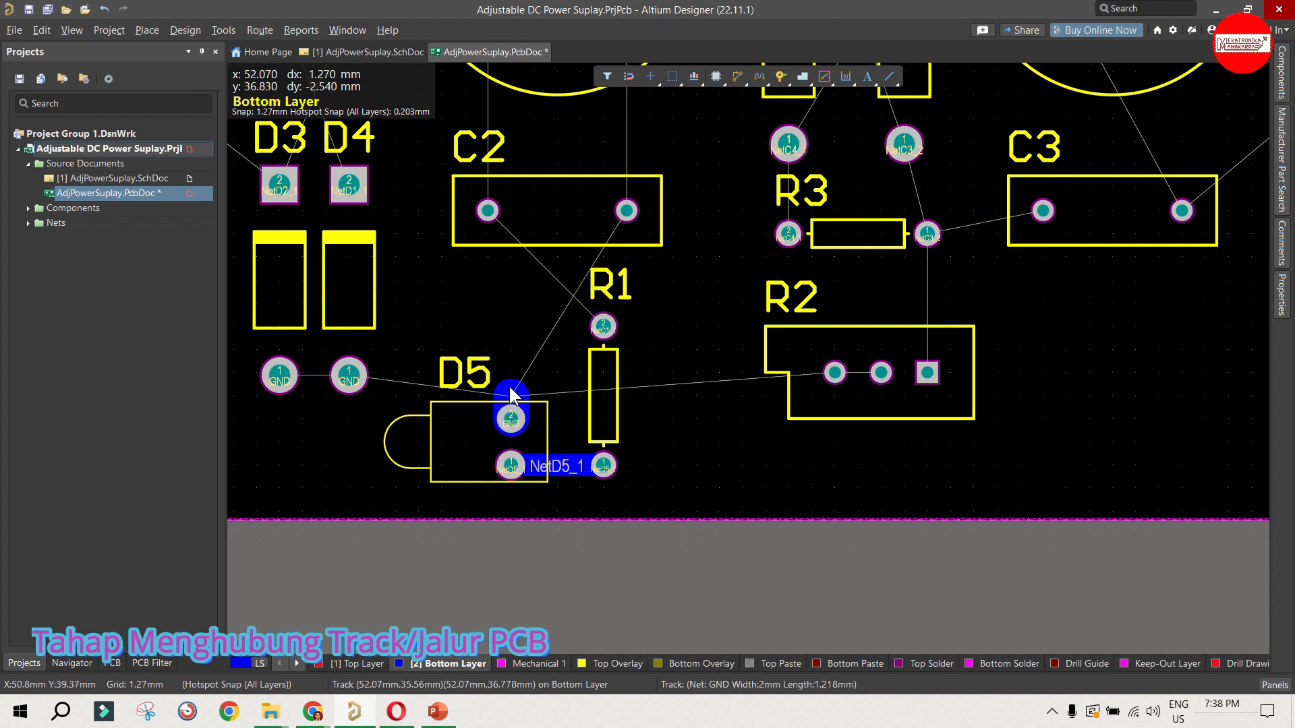
pyautogui.click(509, 387)
pyautogui.press('Delete')
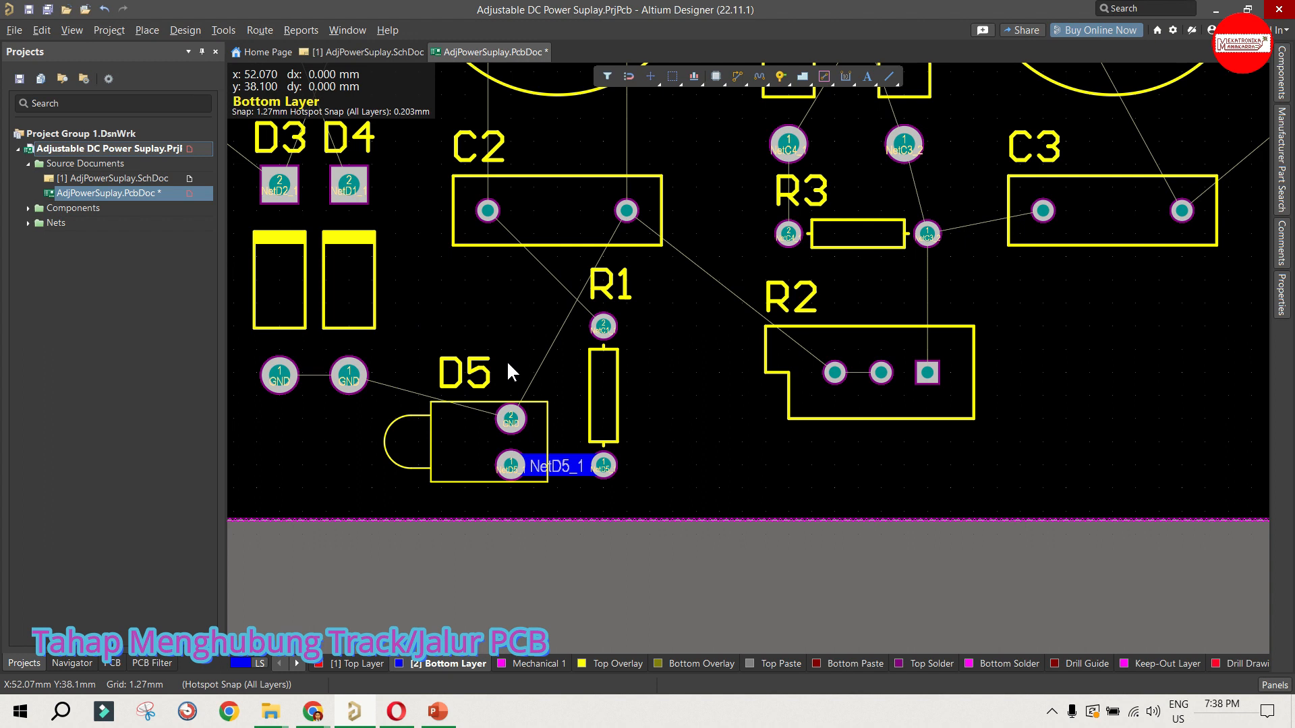
# Step: Route a GND track on the bottom layer from D4's lower pad between R1's pads to R2's left pad, at the 1.68 mm rule-minimum width
pyautogui.click(737, 76)
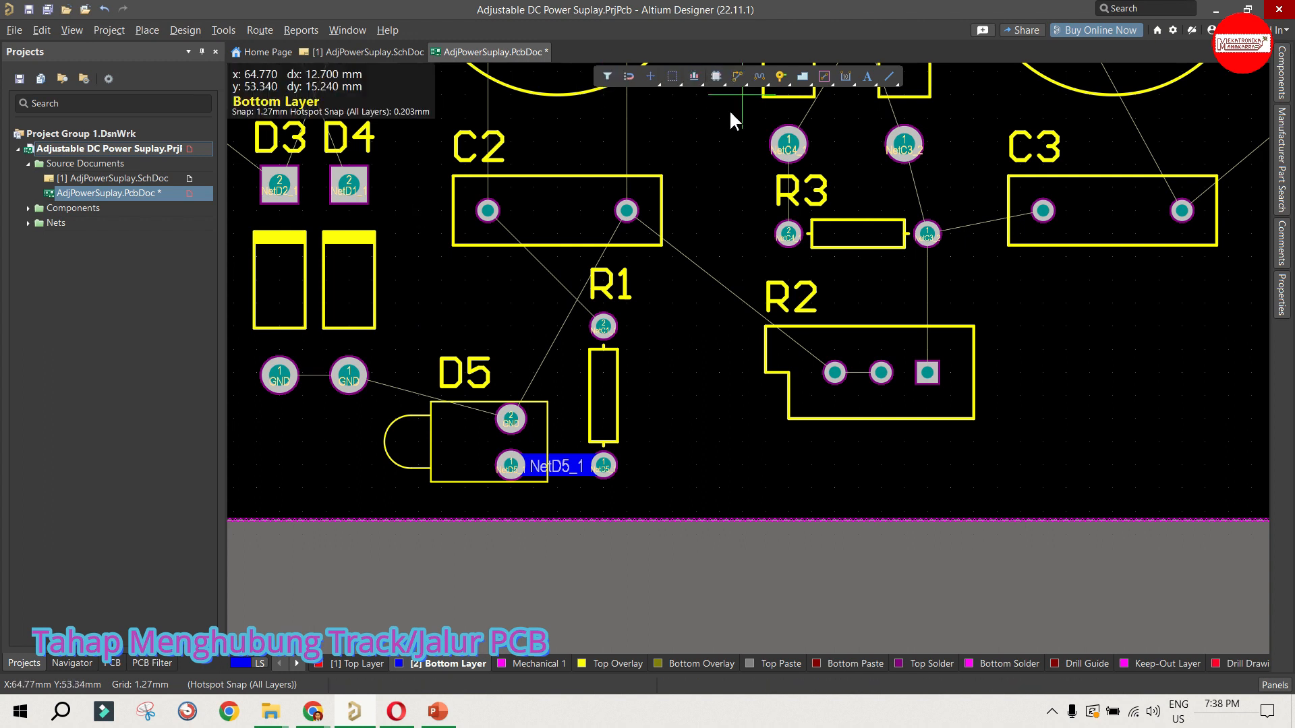
pyautogui.click(350, 375)
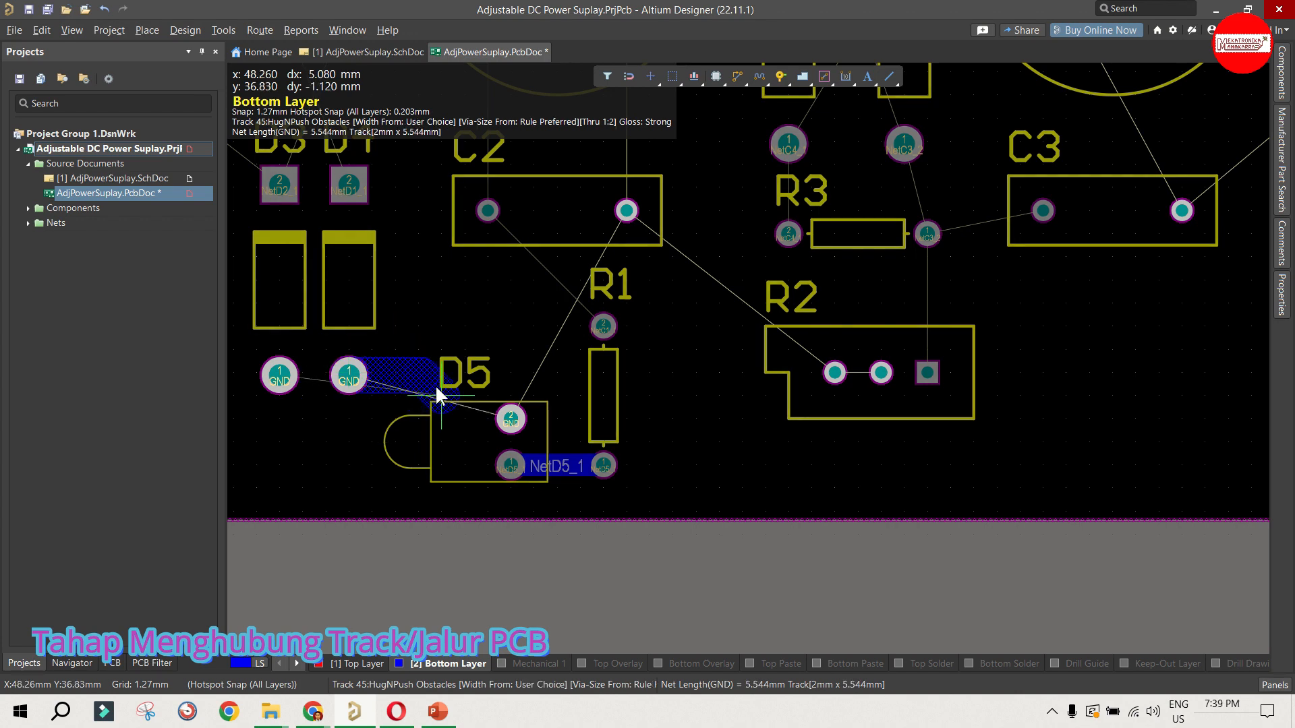
pyautogui.press('3')
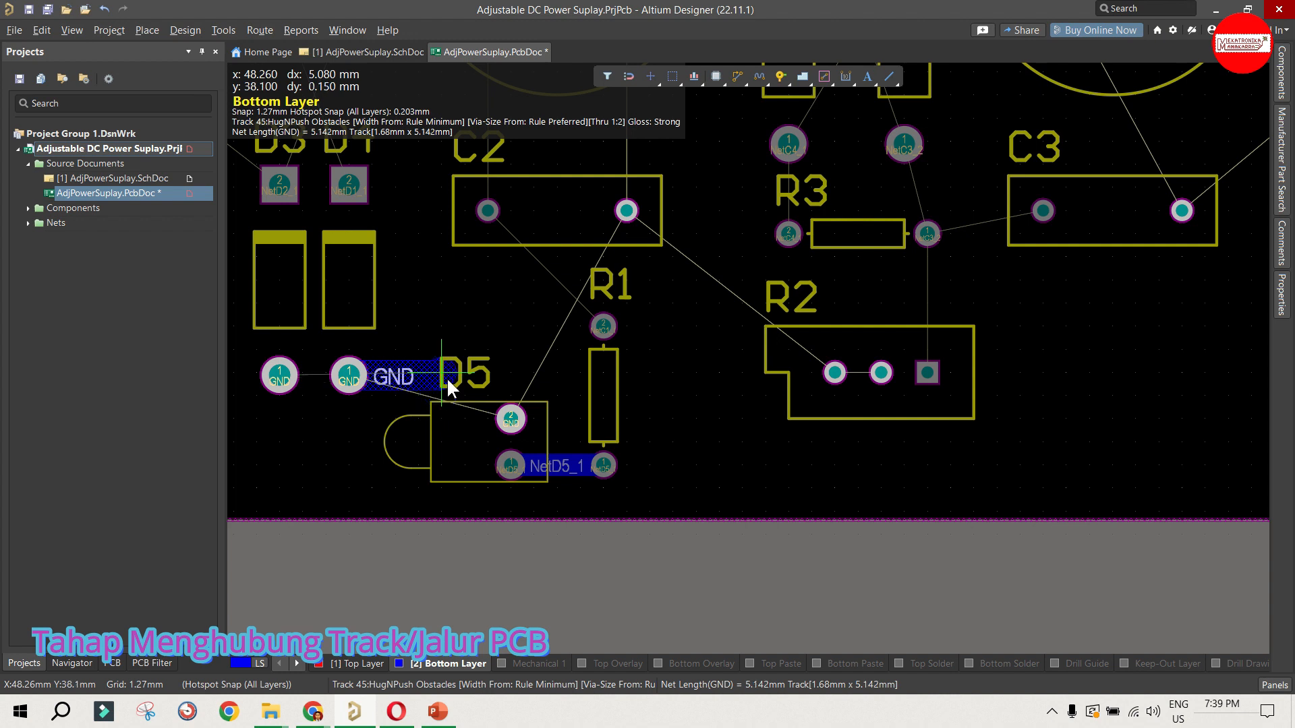
pyautogui.press('3')
pyautogui.press('3')
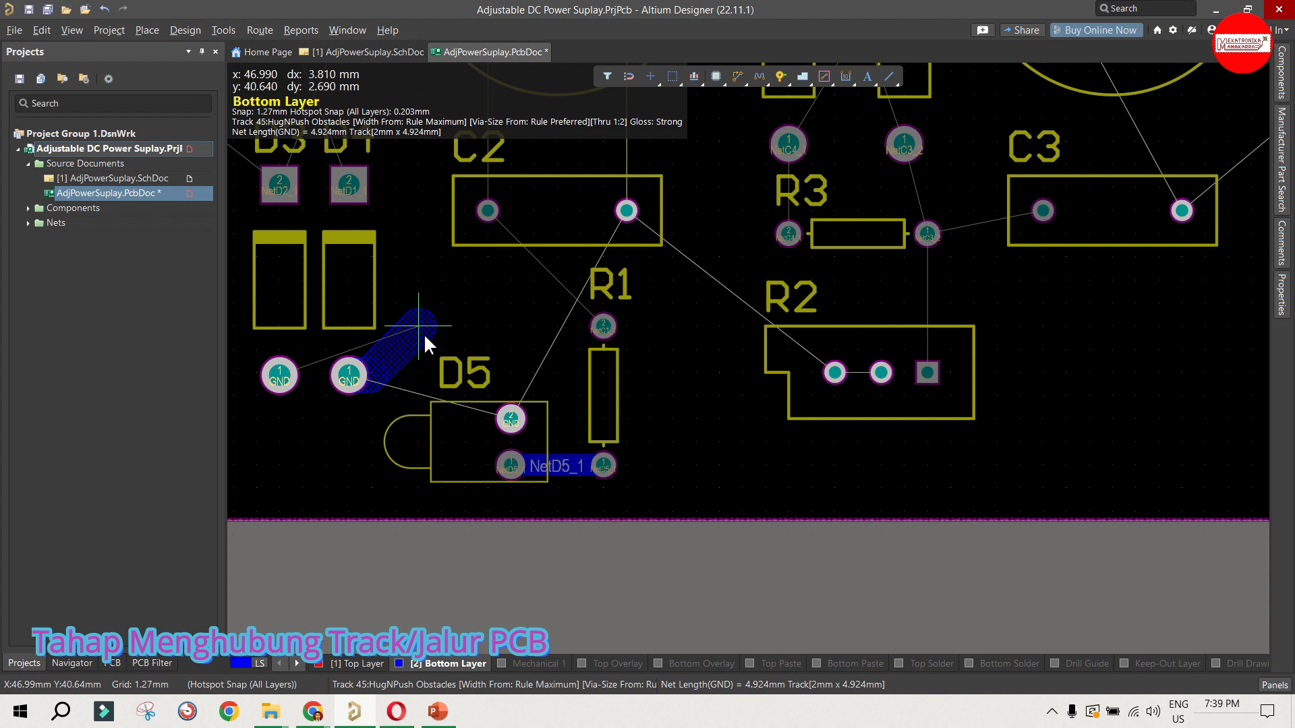
pyautogui.press('3')
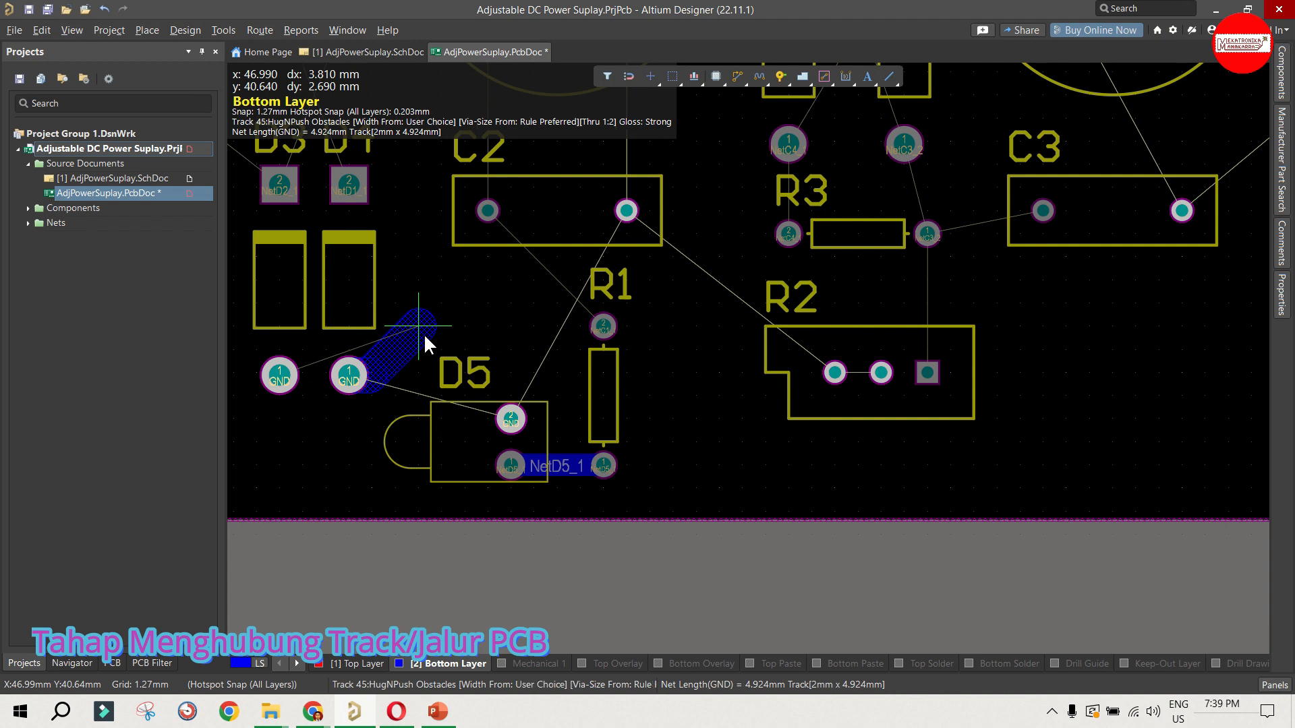
pyautogui.press('3')
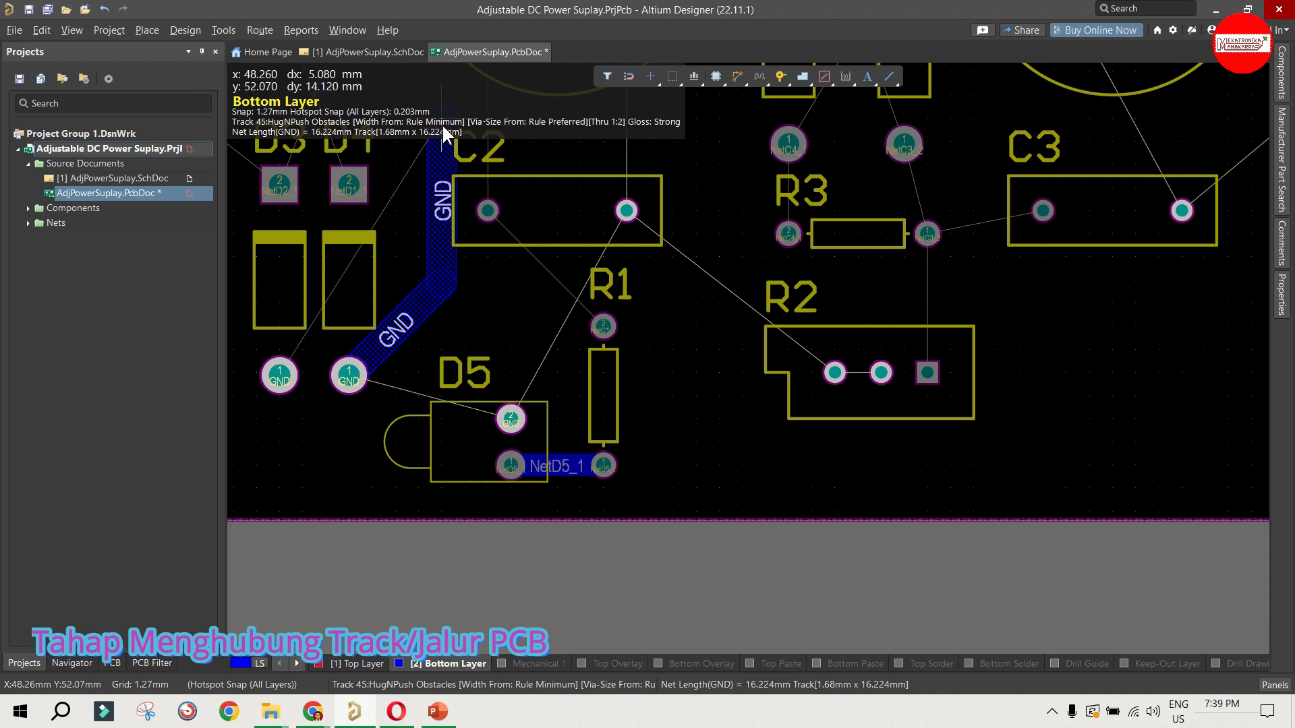
pyautogui.press('3')
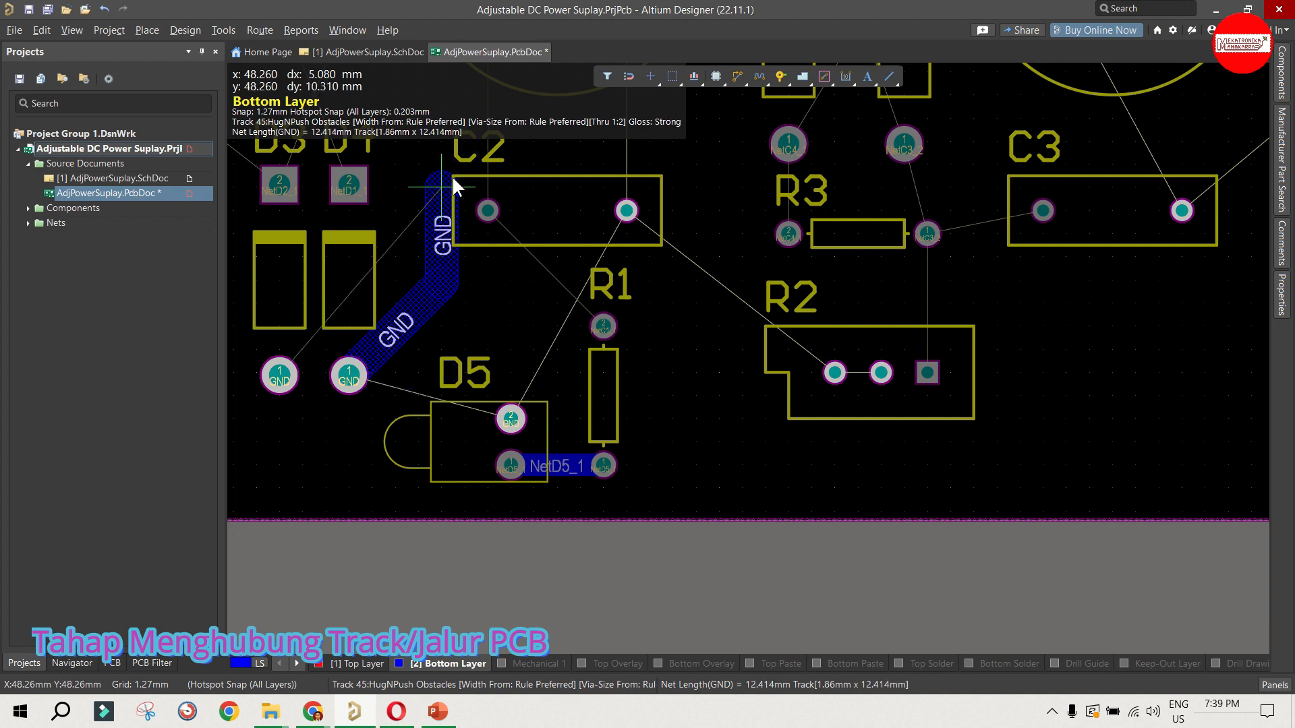
pyautogui.press('3')
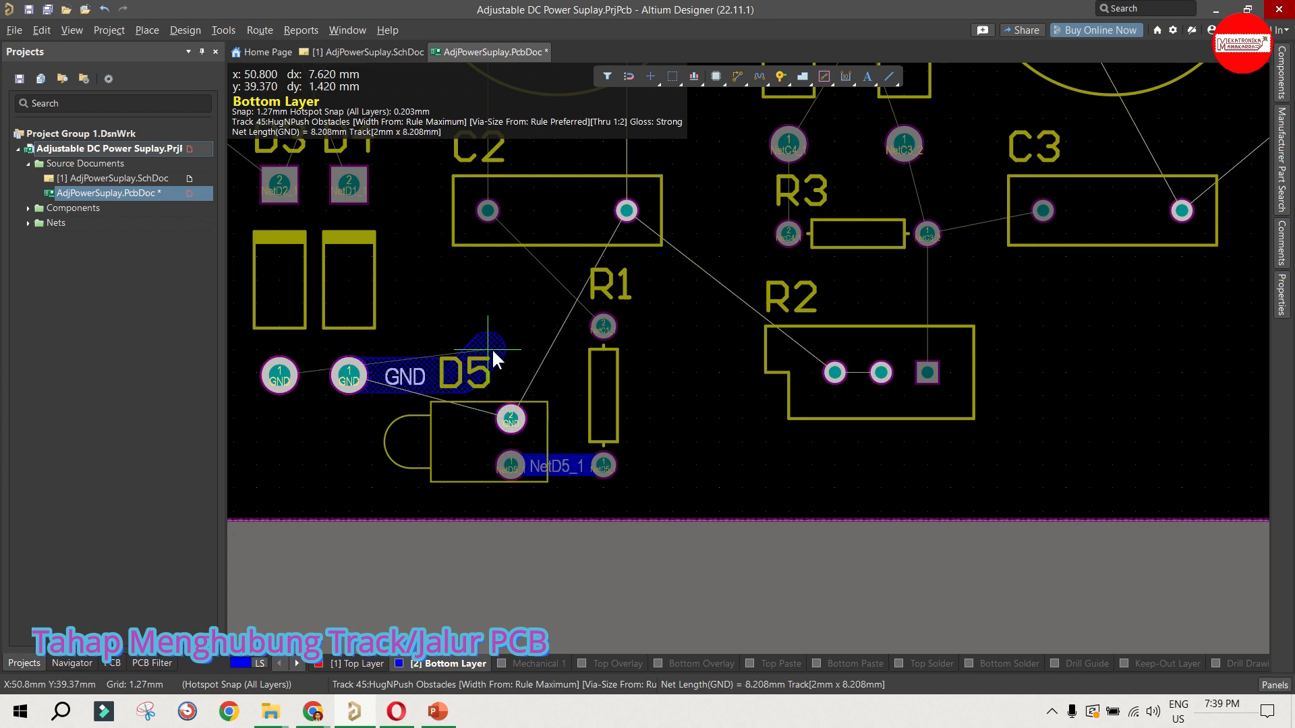
pyautogui.press('3')
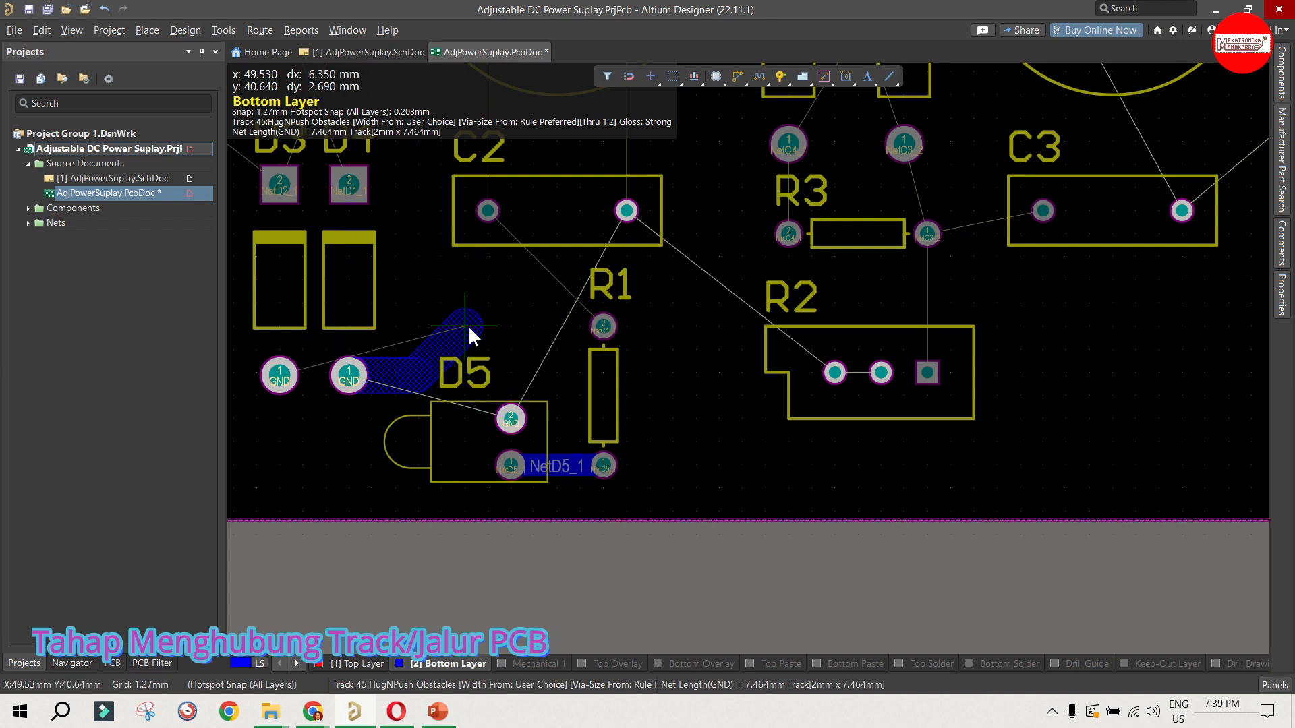
pyautogui.press('3')
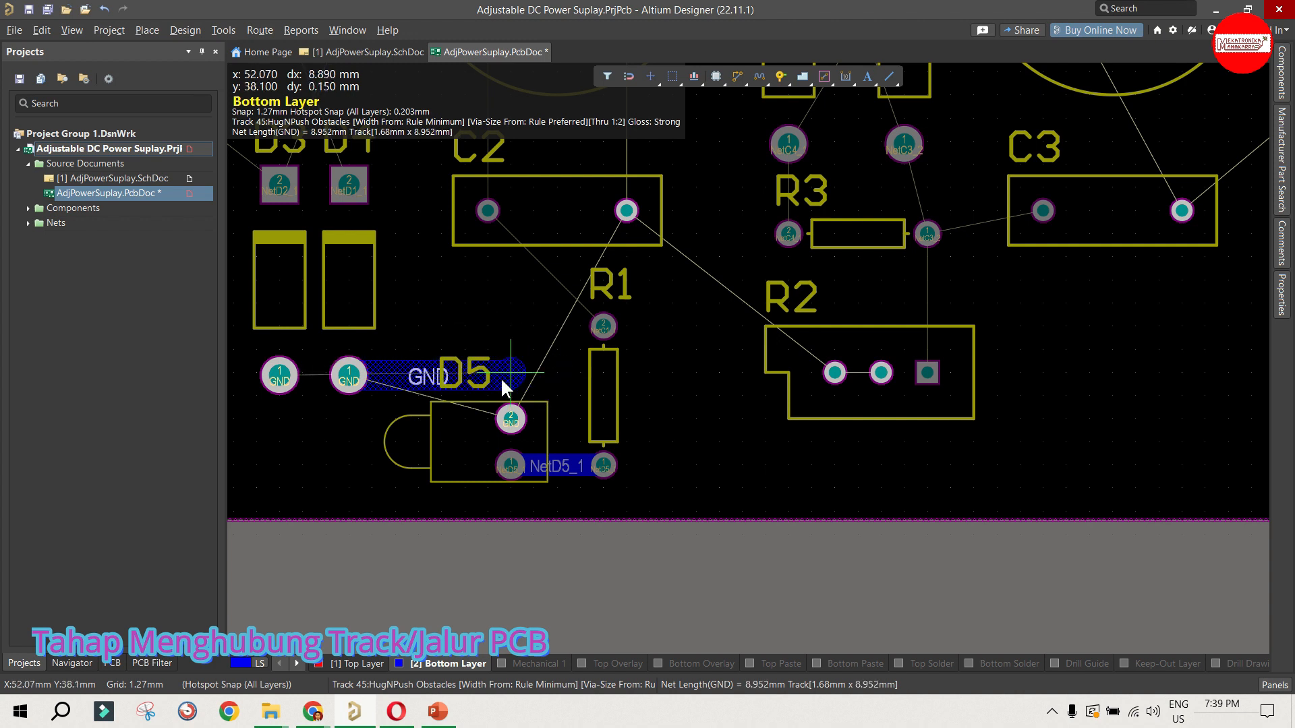
pyautogui.scroll(-1, 514, 372)
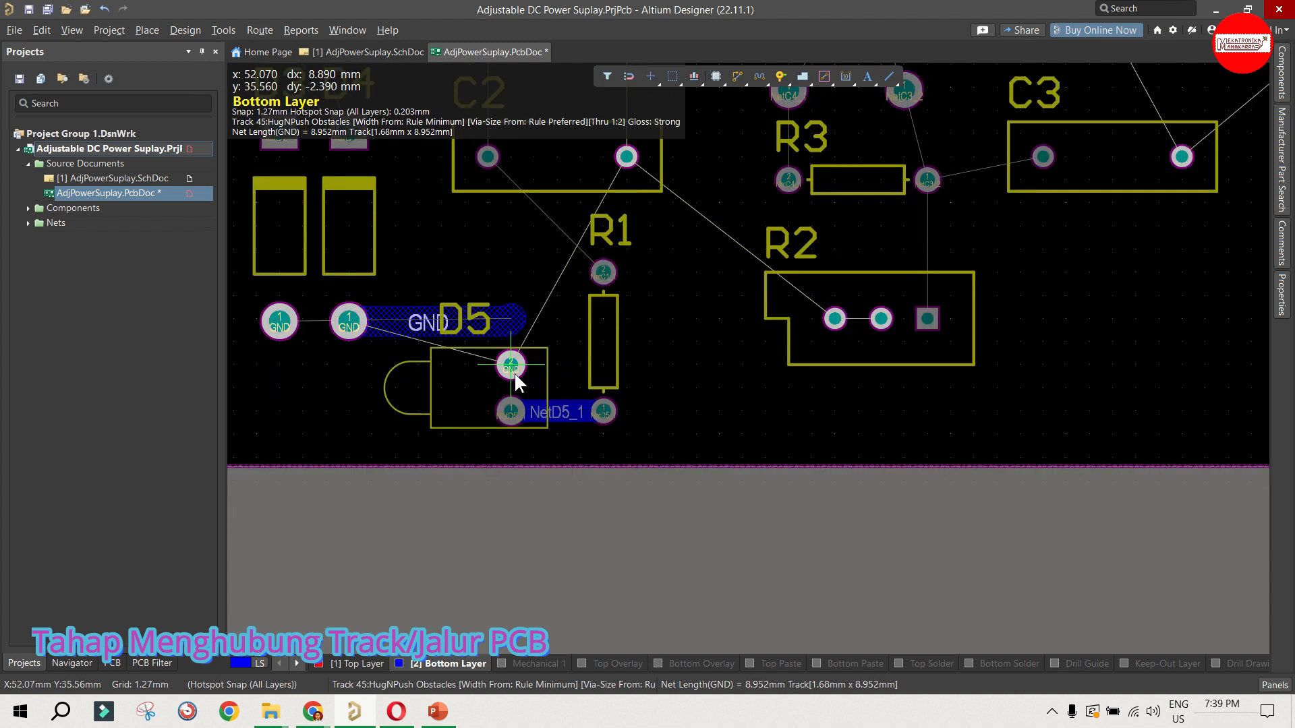
pyautogui.click(596, 363)
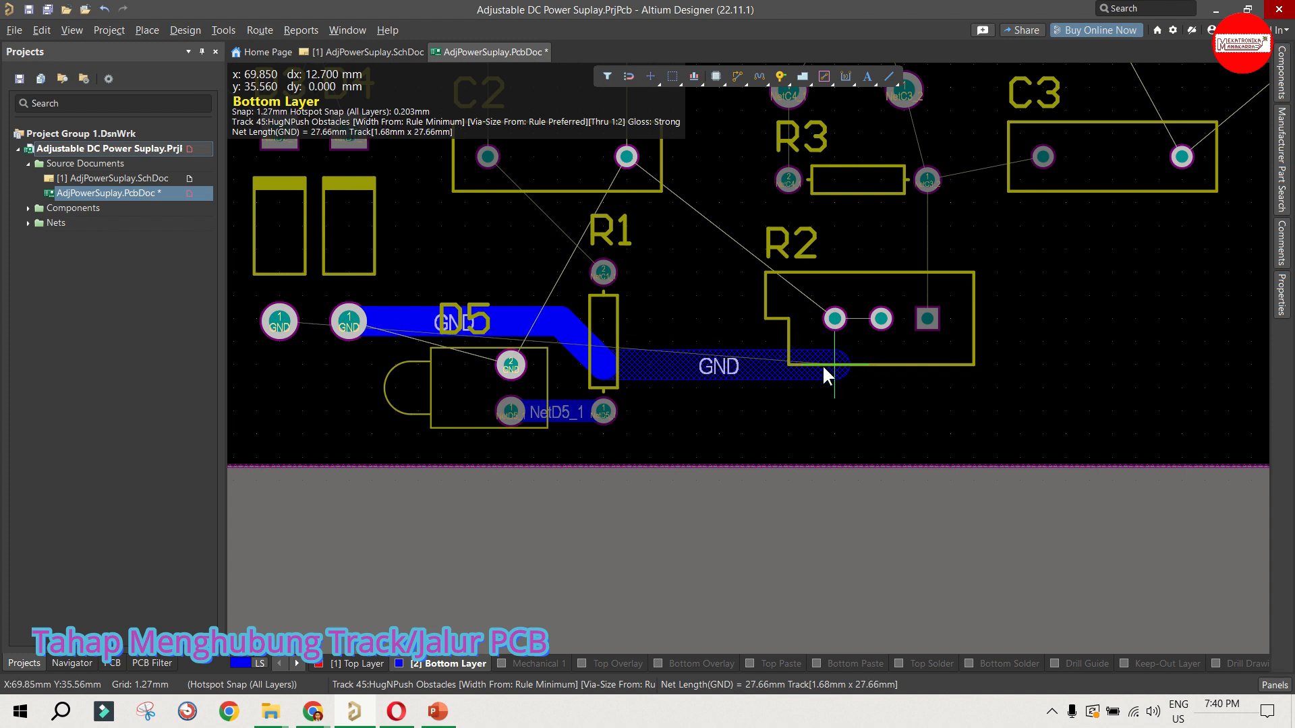
pyautogui.click(835, 319)
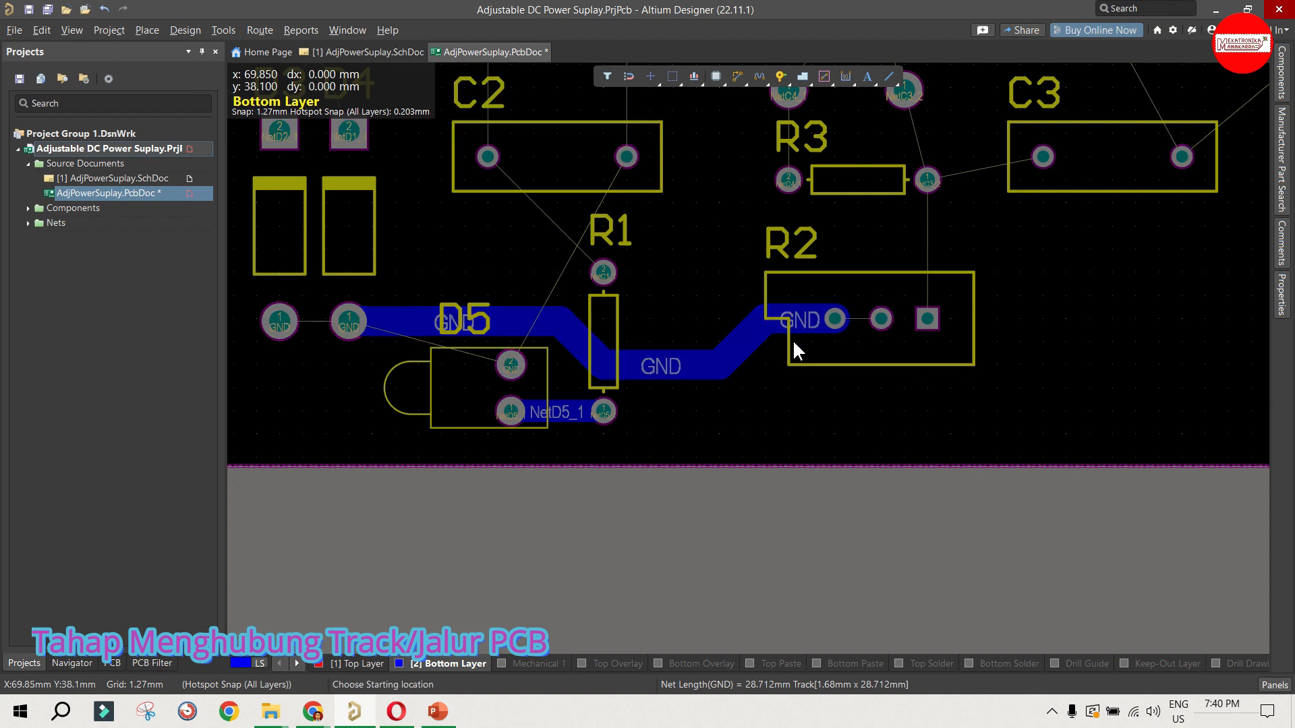
# Step: Connect D5's upper pad to the GND track above it and link R2's left and middle pads with a GND track
pyautogui.click(512, 365)
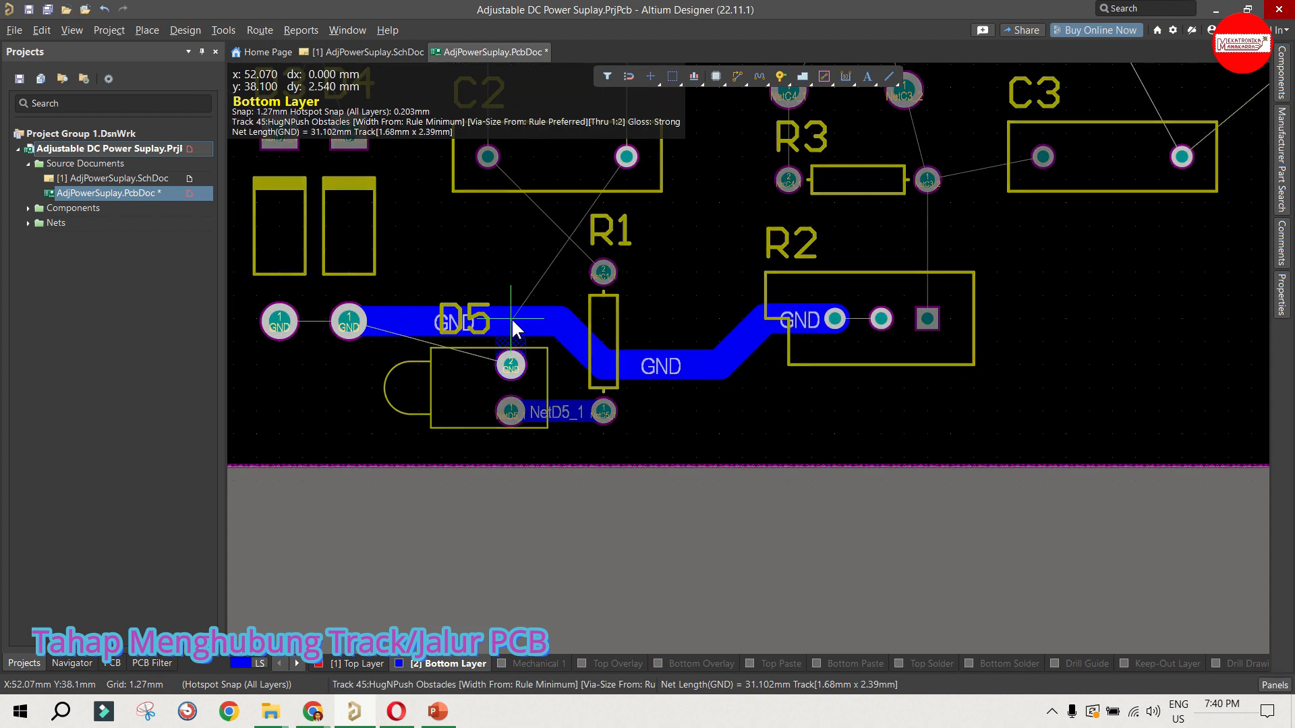
pyautogui.click(513, 324)
pyautogui.click(833, 321)
pyautogui.click(881, 318)
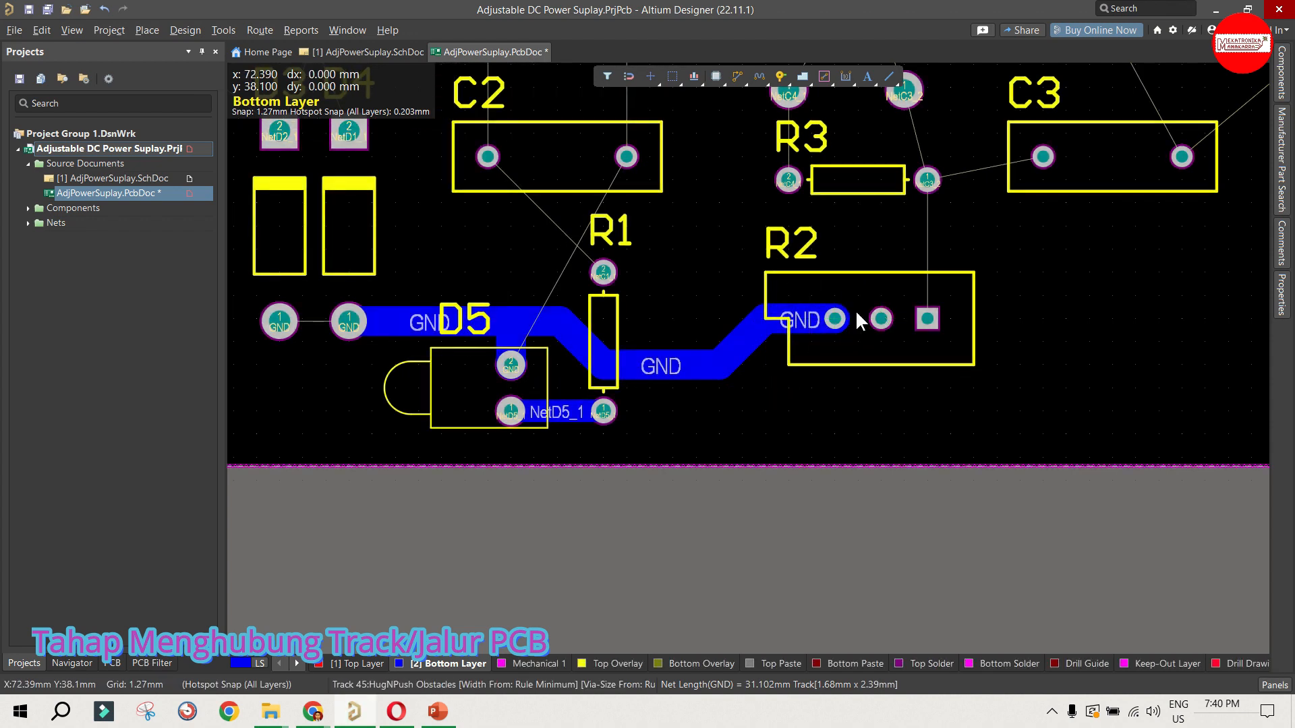
# Step: Route a GND track from C2's right pad down to the GND track between R1 and R2, then end it there
pyautogui.scroll(2, 686, 379)
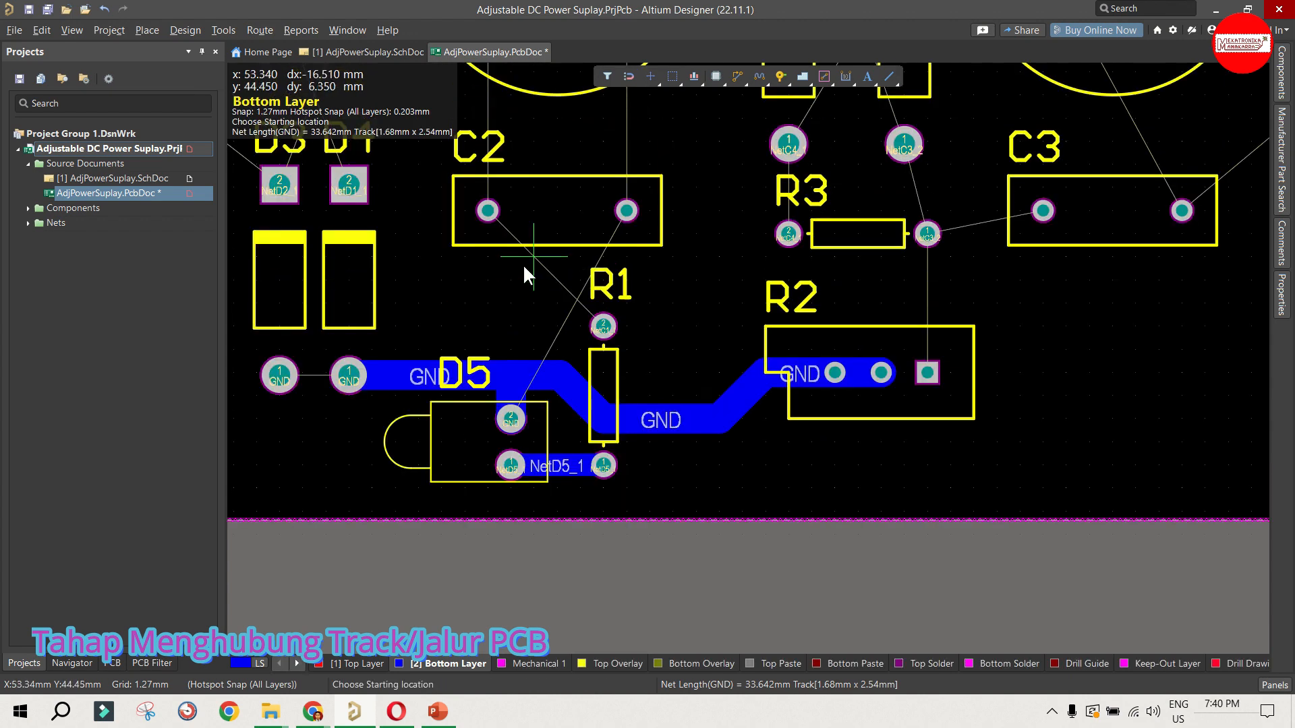
pyautogui.click(629, 207)
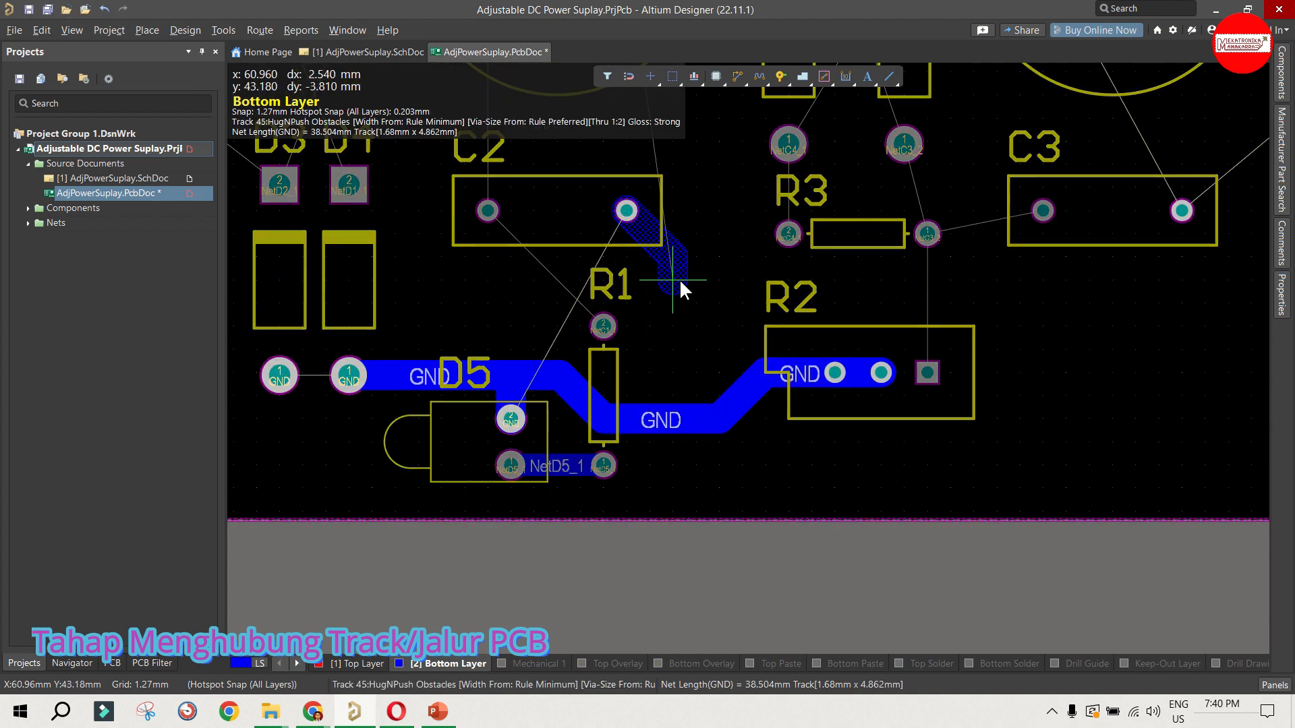
pyautogui.click(673, 420)
pyautogui.rightClick(676, 391)
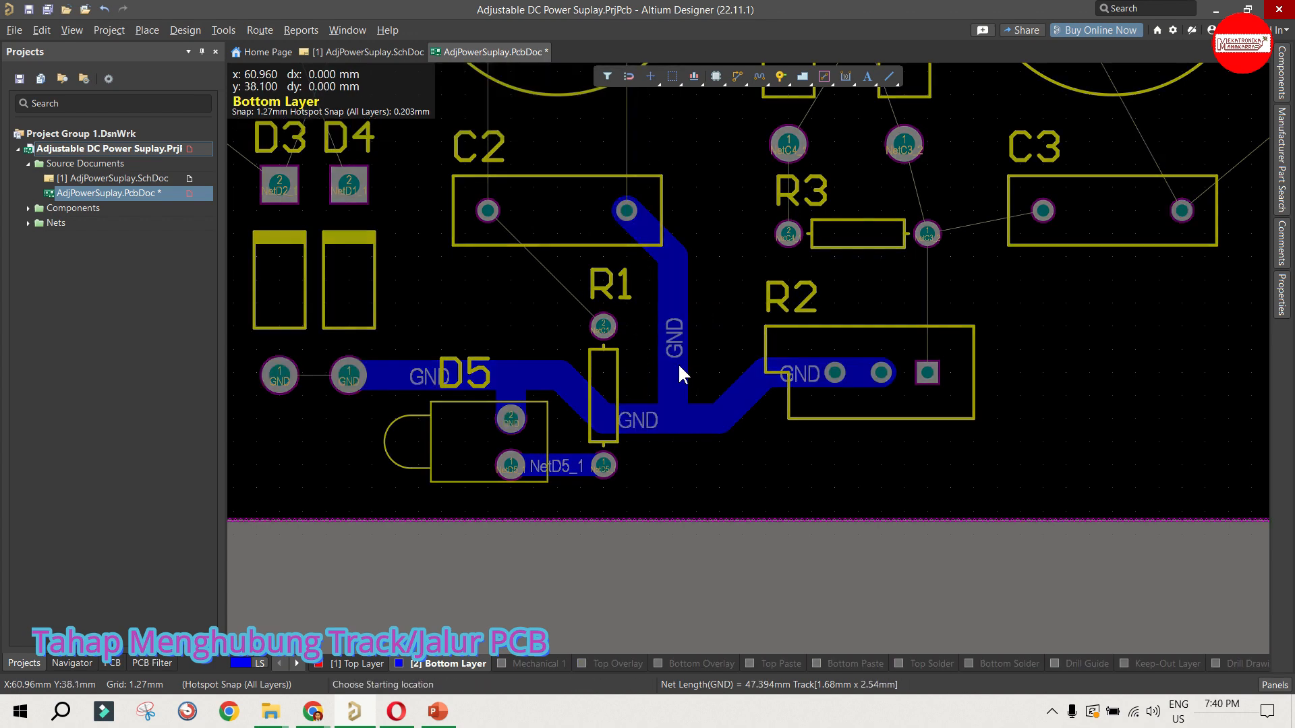
# Step: Route the NetC1_1 track on the bottom layer from R1's upper pad to C2's left pad
pyautogui.keyDown('ctrl'); pyautogui.scroll(-3, 815, 406); pyautogui.keyUp('ctrl')
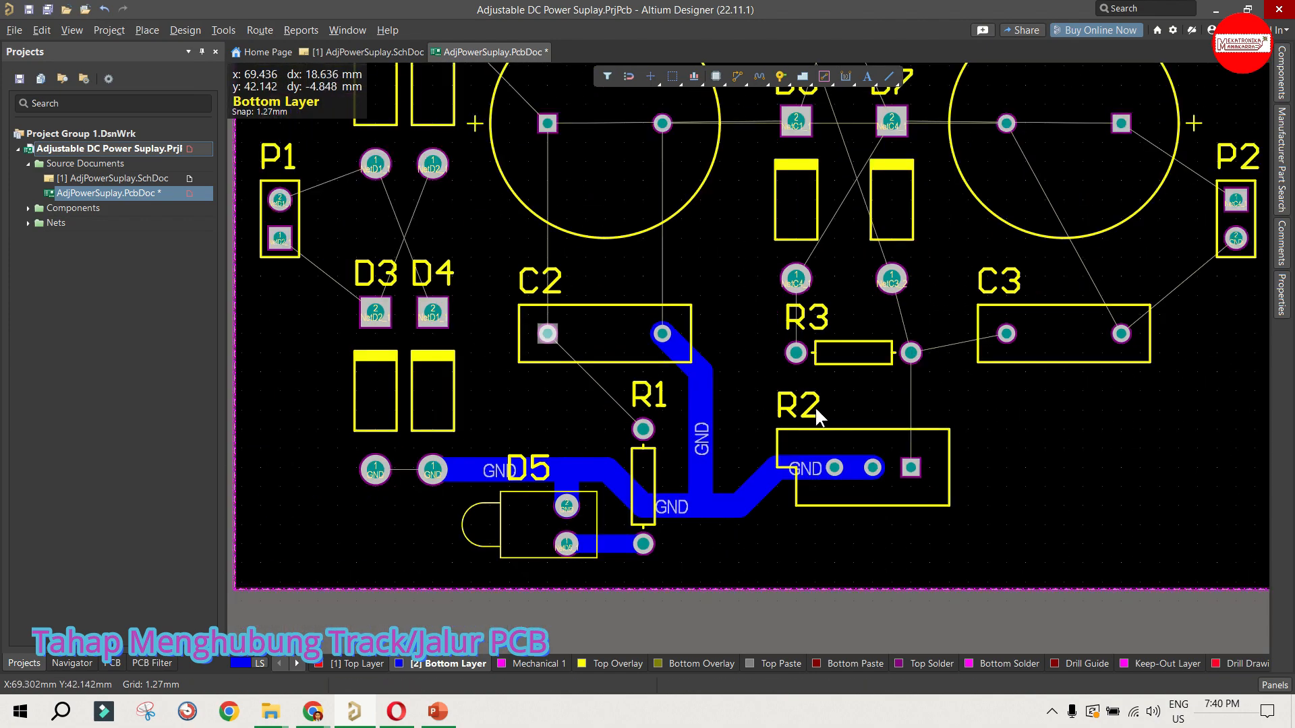
pyautogui.click(737, 77)
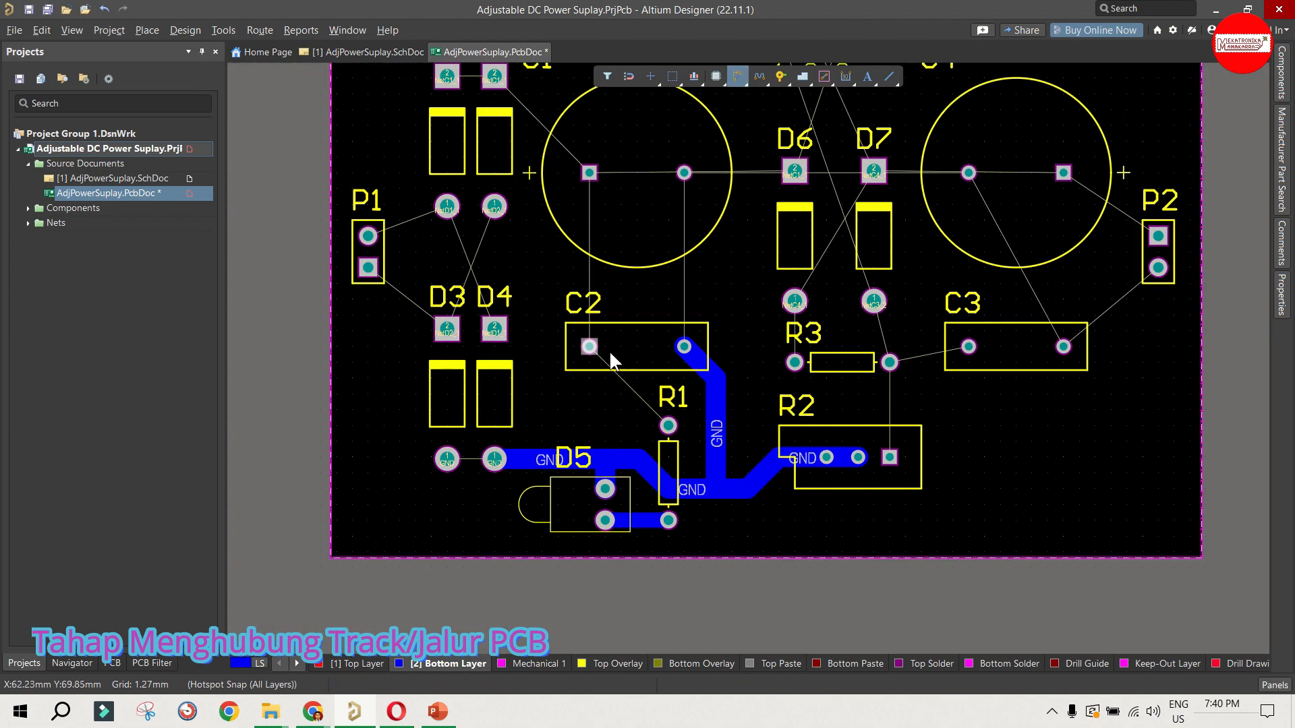
pyautogui.click(589, 347)
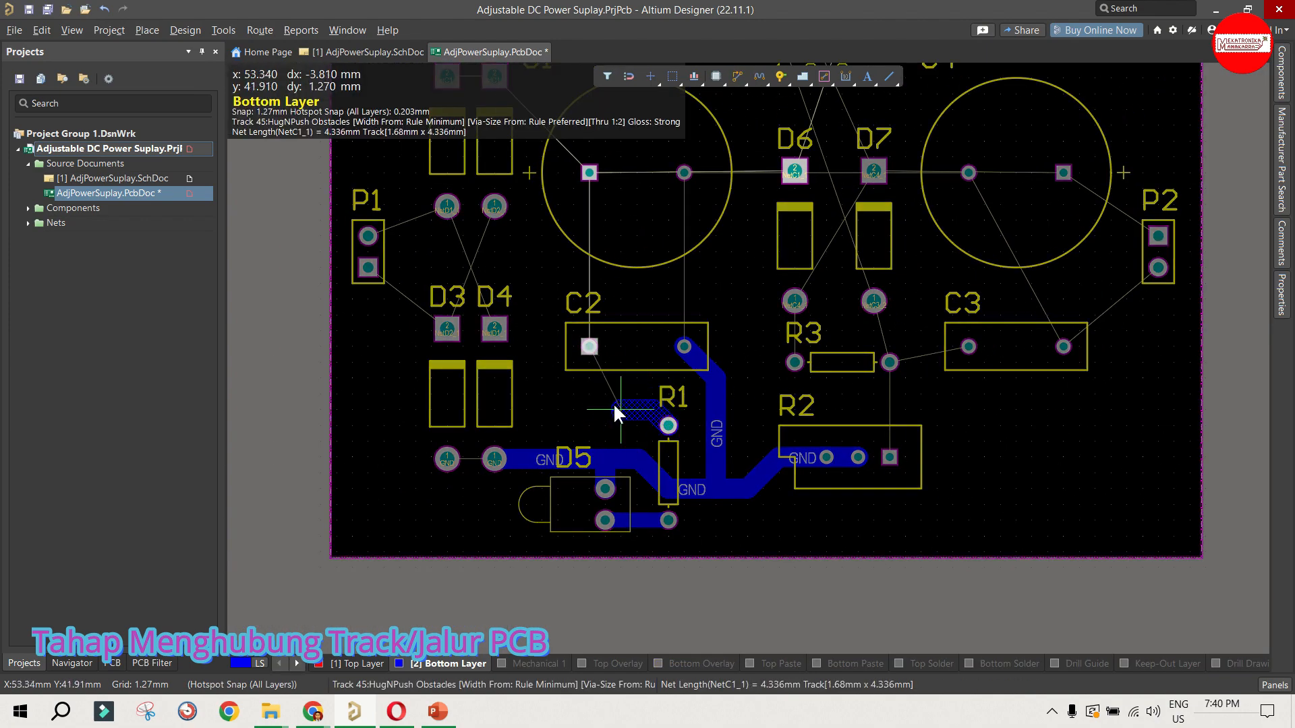
pyautogui.click(613, 415)
pyautogui.click(588, 346)
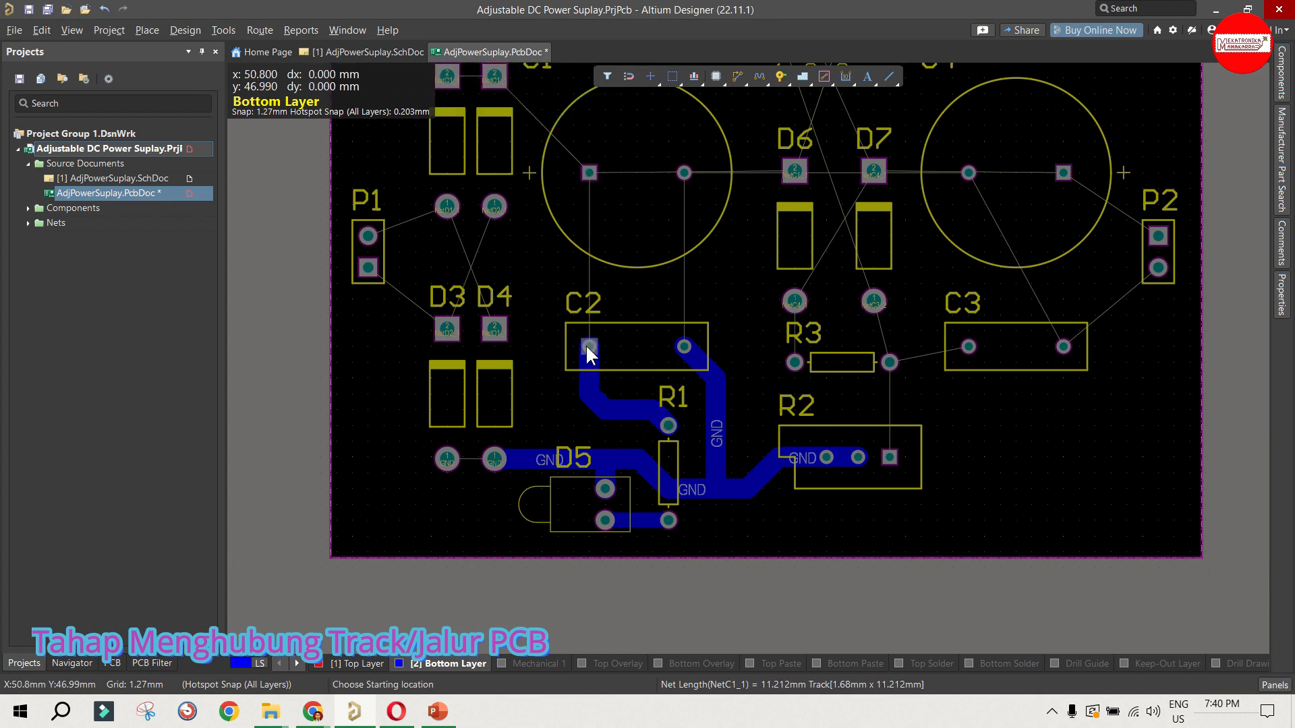
# Step: Route vertical tracks joining C1's pads to C2's, NetC1_1 on the left pads and GND on the right pads
pyautogui.click(589, 173)
pyautogui.click(684, 173)
pyautogui.click(684, 347)
# Step: Route NetC1_1 between the upper pads of D1 and D2, and onward from D2 to C1's left pad
pyautogui.scroll(3, 647, 337)
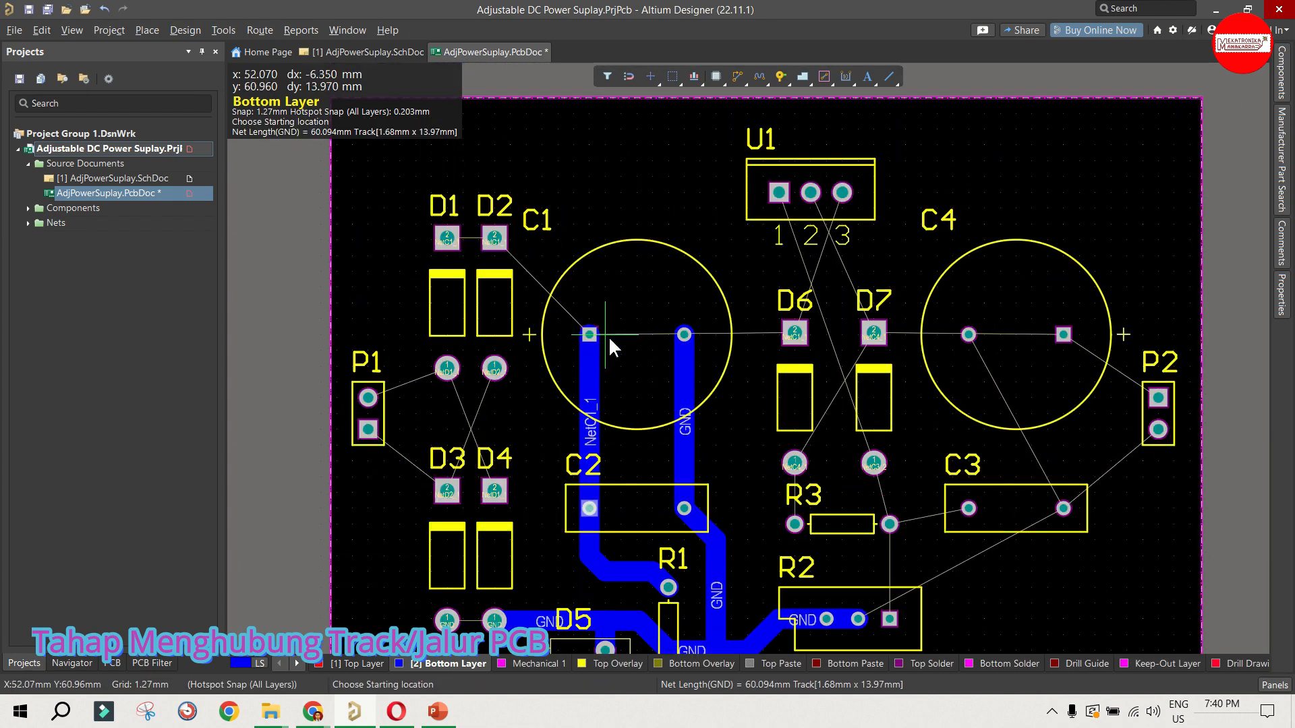
pyautogui.click(447, 239)
pyautogui.click(494, 238)
pyautogui.click(493, 237)
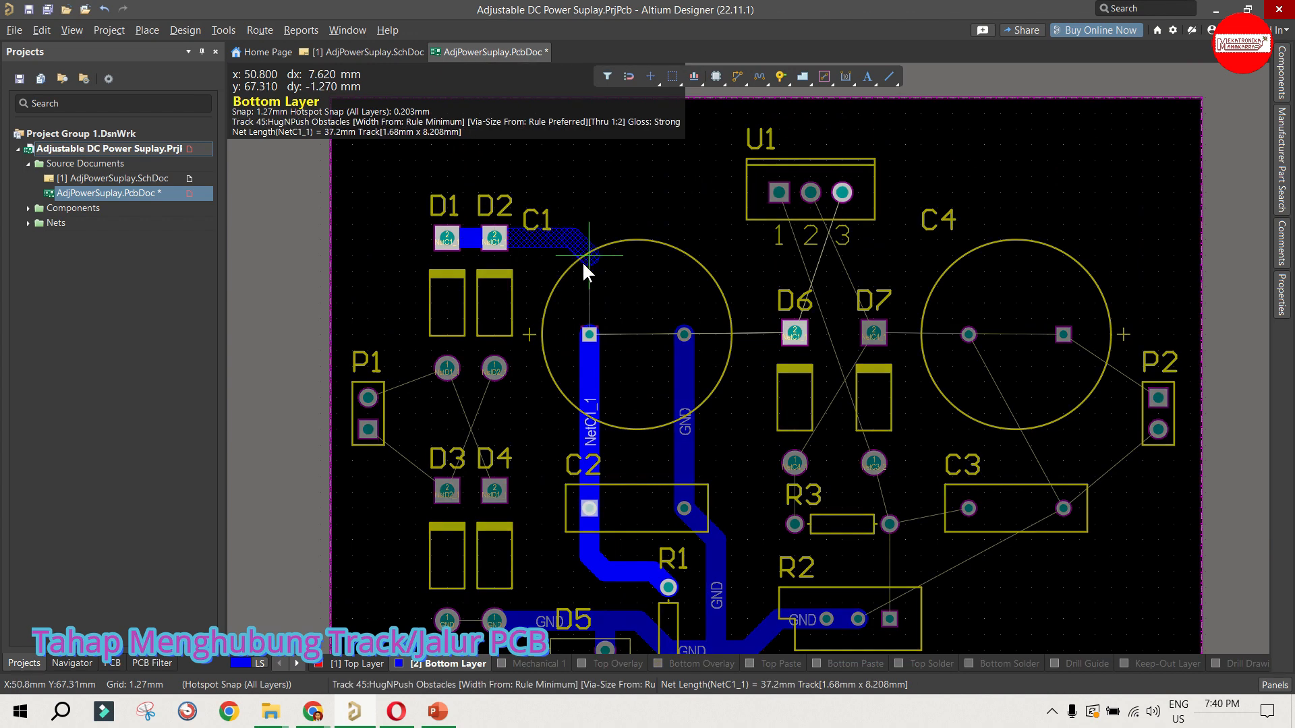
pyautogui.click(584, 260)
pyautogui.click(589, 336)
# Step: Route tracks from P1's upper pad to D1's lower pad and from P1's lower pad to D3's upper pad
pyautogui.scroll(-2, 708, 297)
pyautogui.click(368, 290)
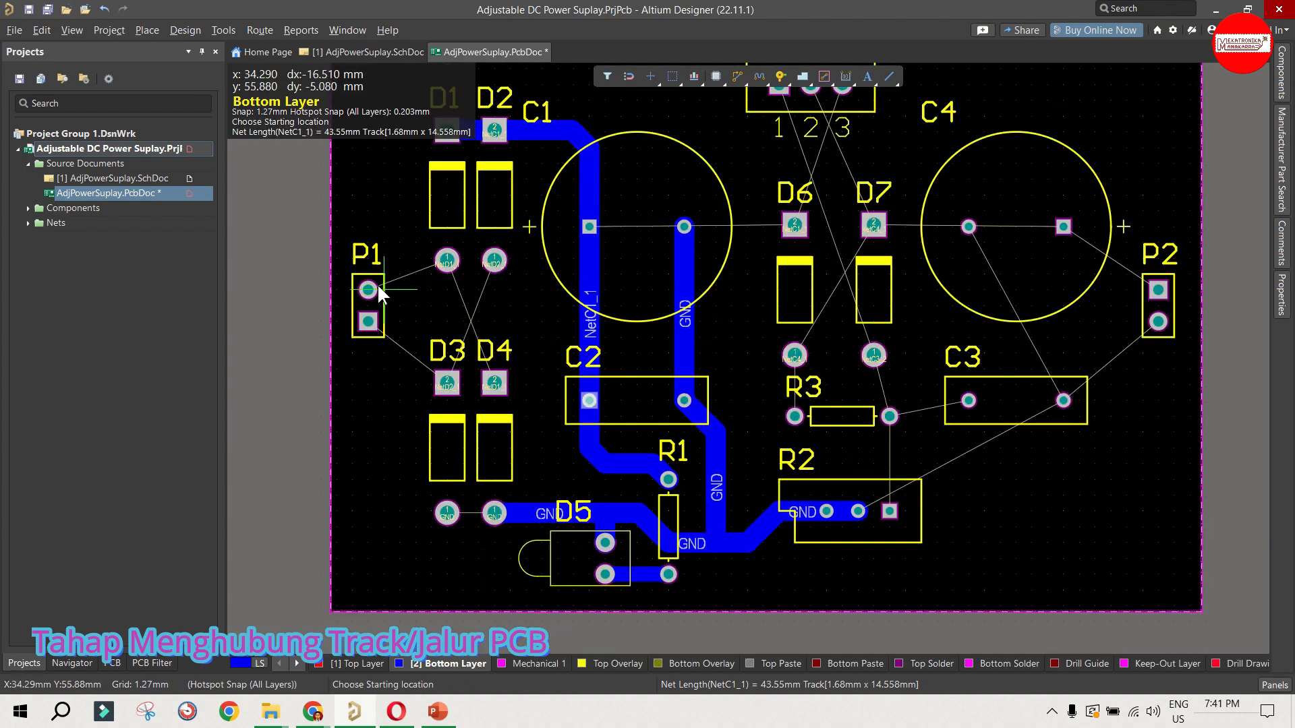
pyautogui.keyDown('ctrl'); pyautogui.scroll(4, 443, 263); pyautogui.keyUp('ctrl')
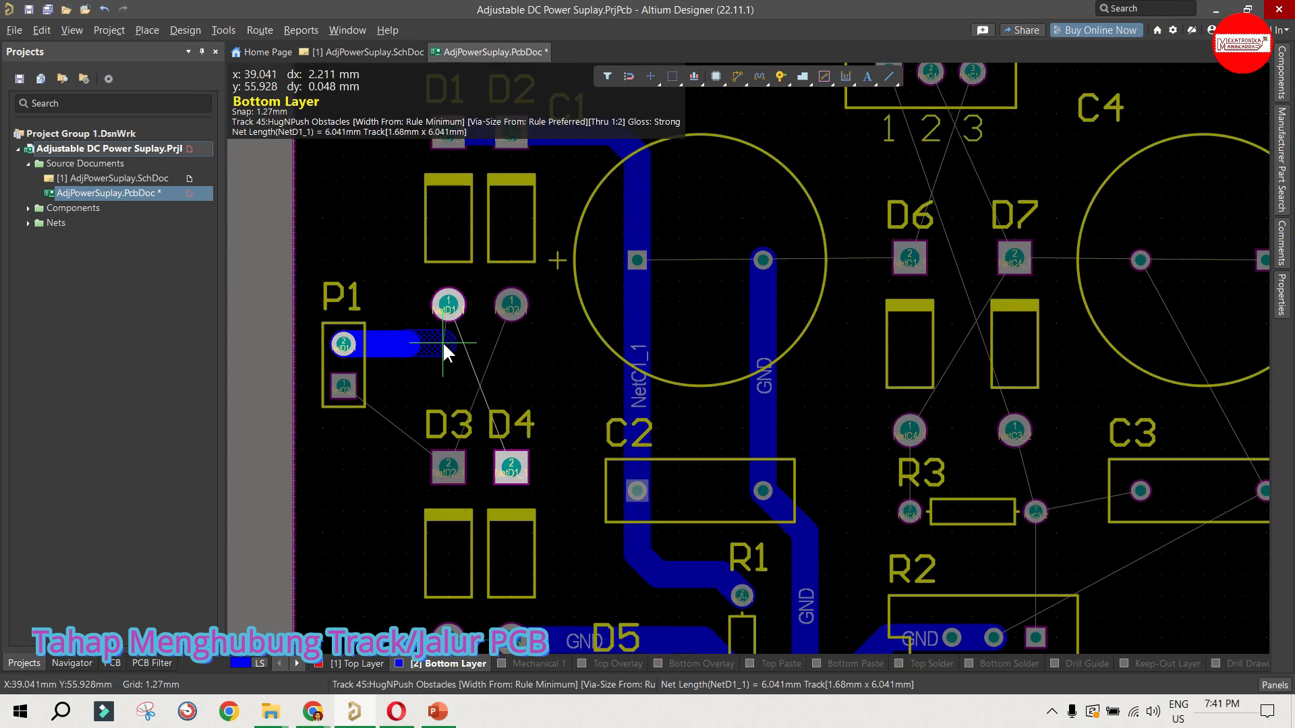
pyautogui.click(462, 312)
pyautogui.keyDown('ctrl'); pyautogui.scroll(-5, 597, 257); pyautogui.keyUp('ctrl')
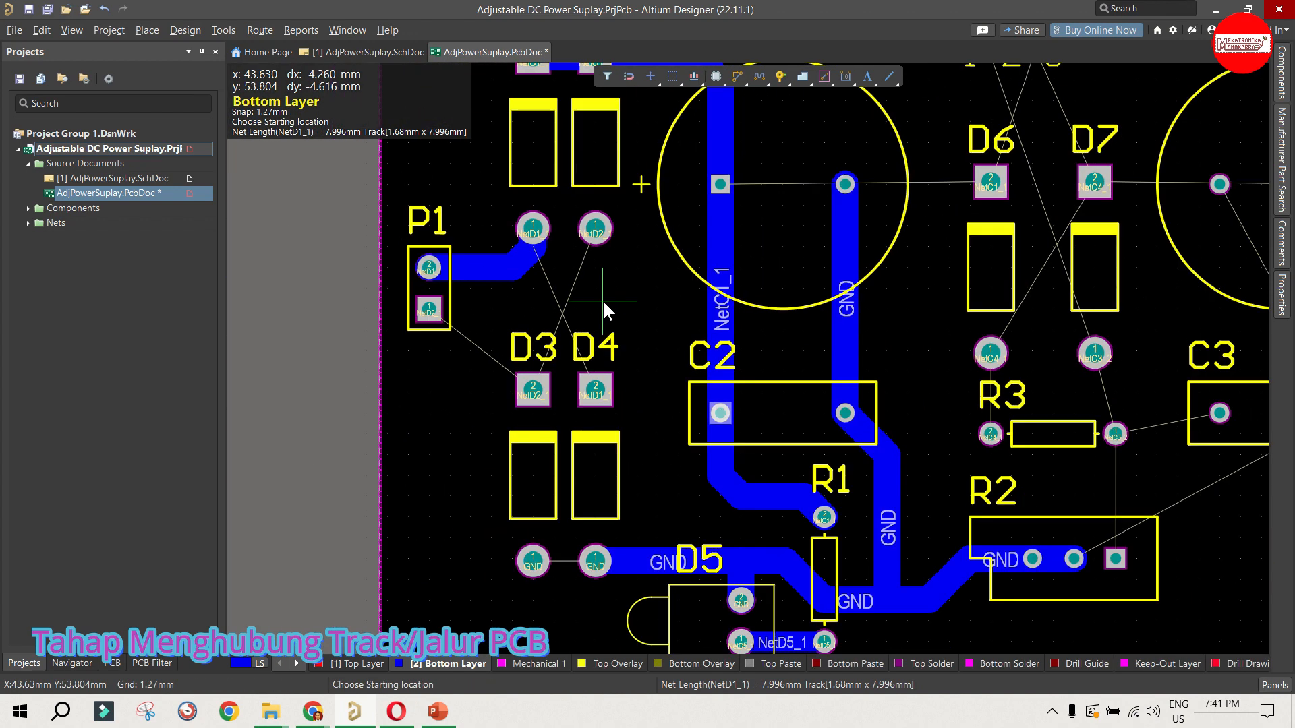
pyautogui.click(472, 307)
pyautogui.click(551, 368)
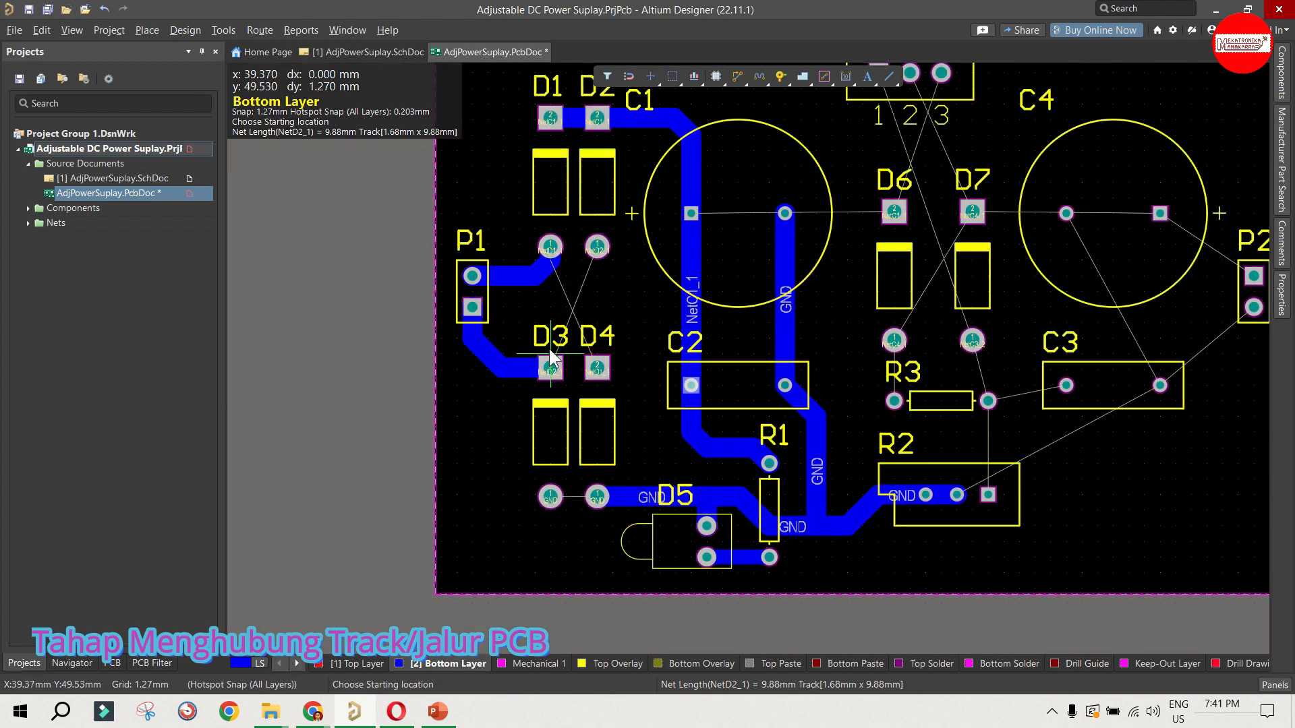
# Step: Route D2's lower pad to D3's upper pad, and D4's upper pad around D2's lower pad to D1's lower pad
pyautogui.click(597, 251)
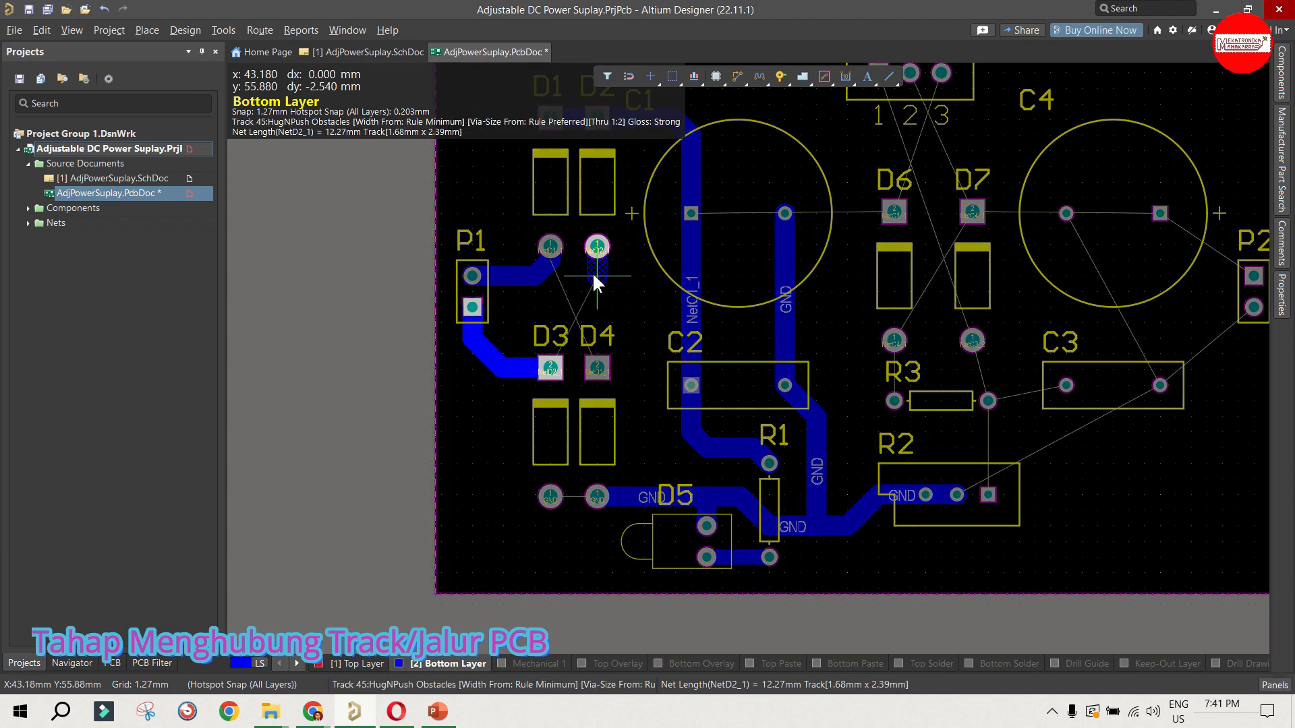
pyautogui.click(550, 364)
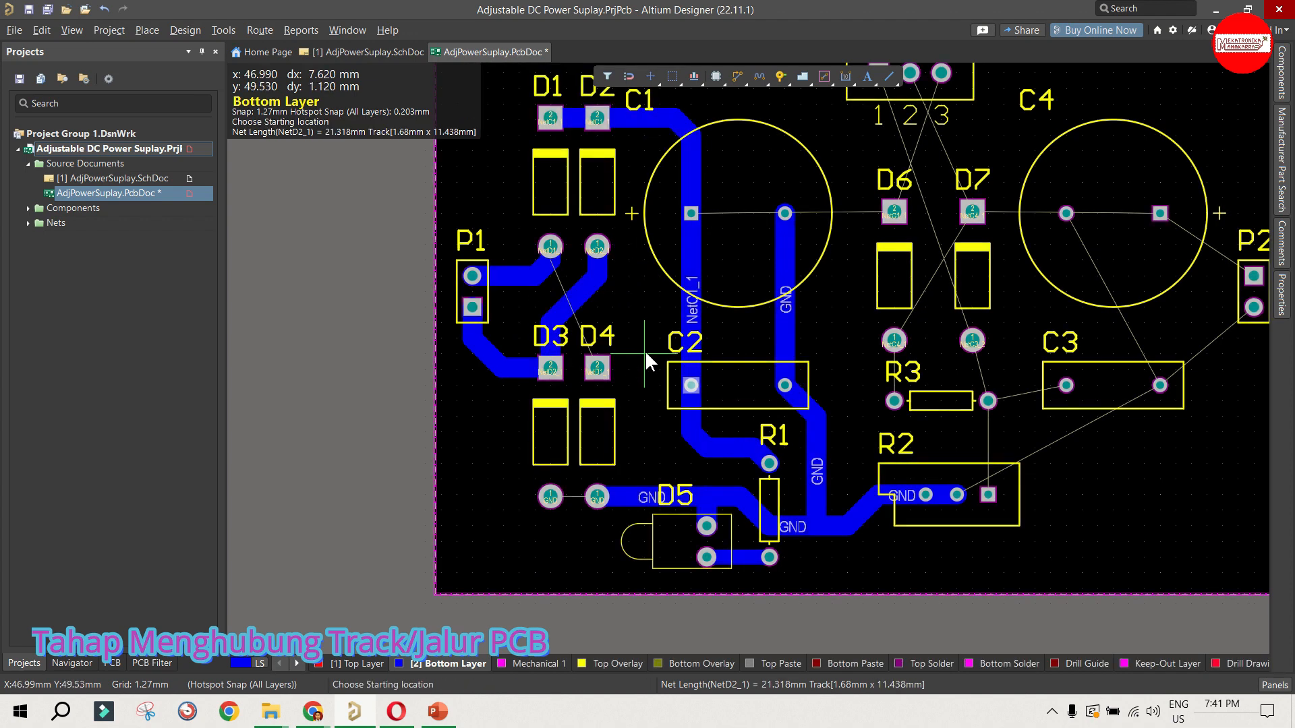
pyautogui.click(597, 354)
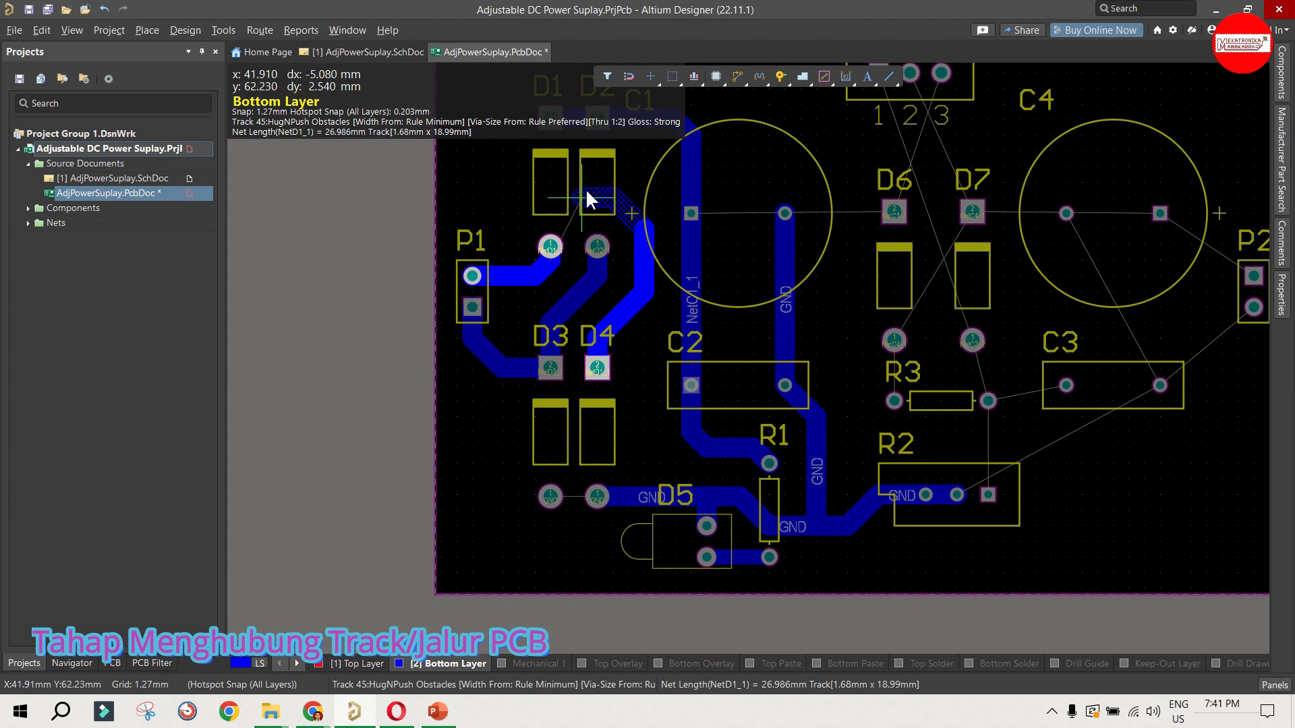
pyautogui.click(548, 247)
# Step: Connect the lower pads of D3 and D4 with a GND track on the bottom layer
pyautogui.scroll(-2, 537, 248)
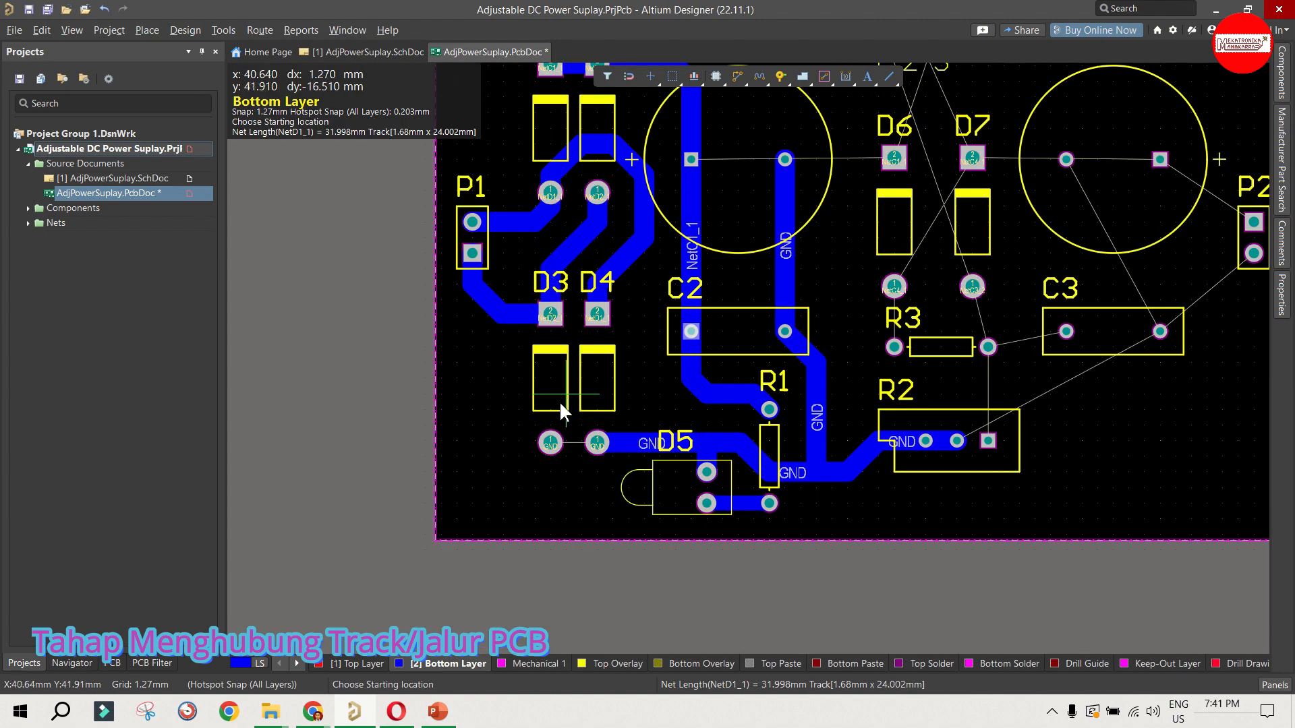
pyautogui.keyDown('ctrl'); pyautogui.scroll(-2, 504, 417); pyautogui.keyUp('ctrl')
# Step: Route the NetC3_2 track from R2's square pad through R3's right pad to C3's left pad
pyautogui.keyDown('ctrl'); pyautogui.scroll(2, 981, 458); pyautogui.keyUp('ctrl')
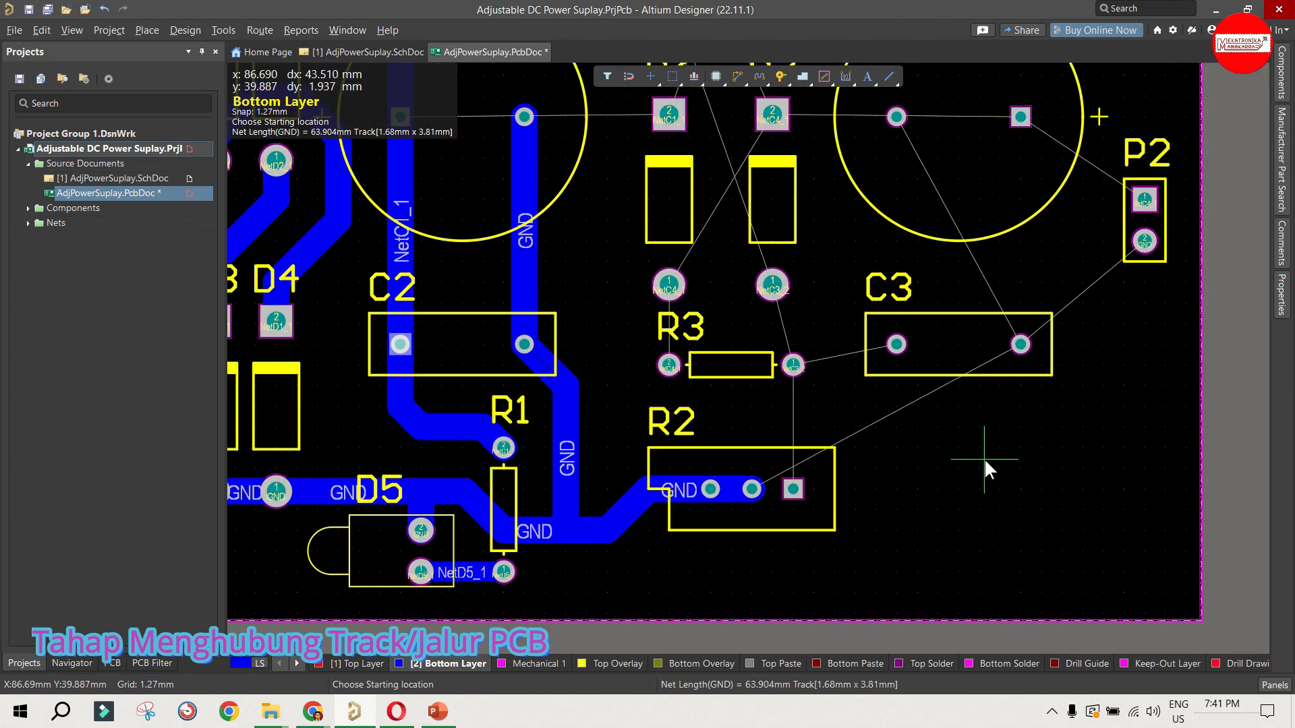
pyautogui.click(793, 488)
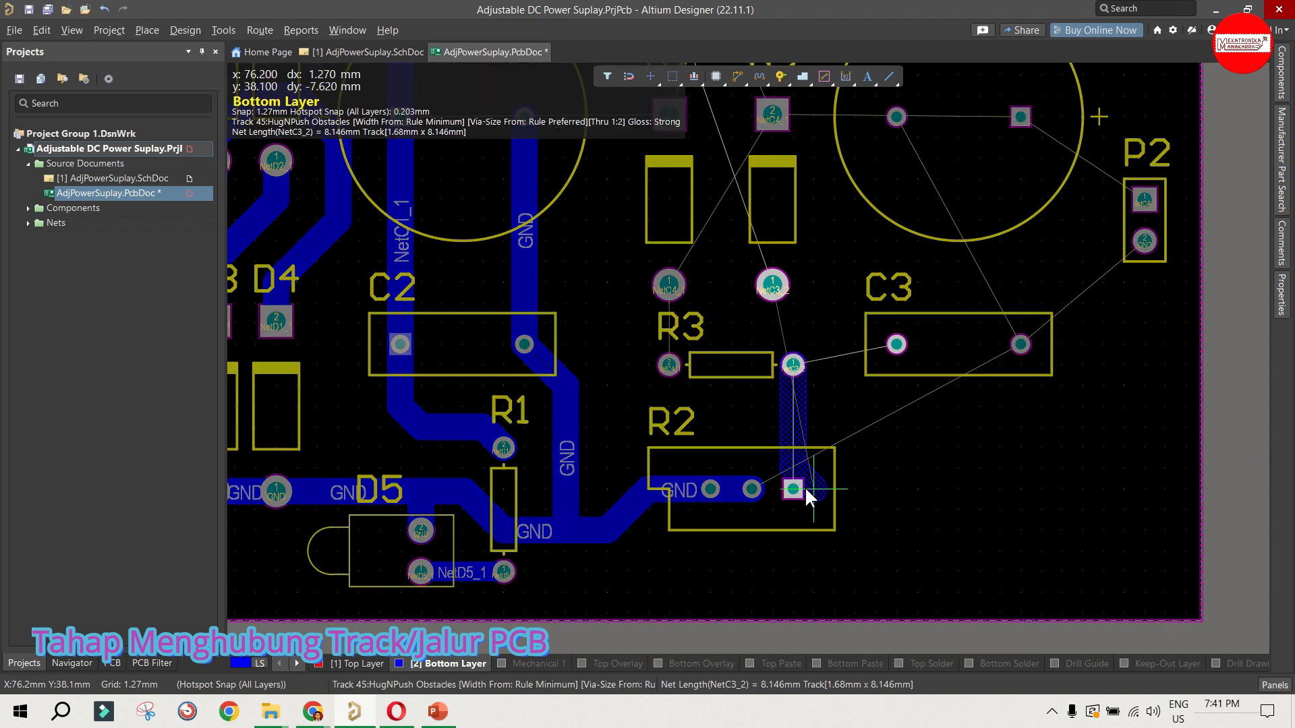
pyautogui.click(896, 344)
# Step: Route a GND track from C3's right pad around the lower side of R2 to R2's leftmost pad
pyautogui.click(1018, 345)
pyautogui.click(989, 548)
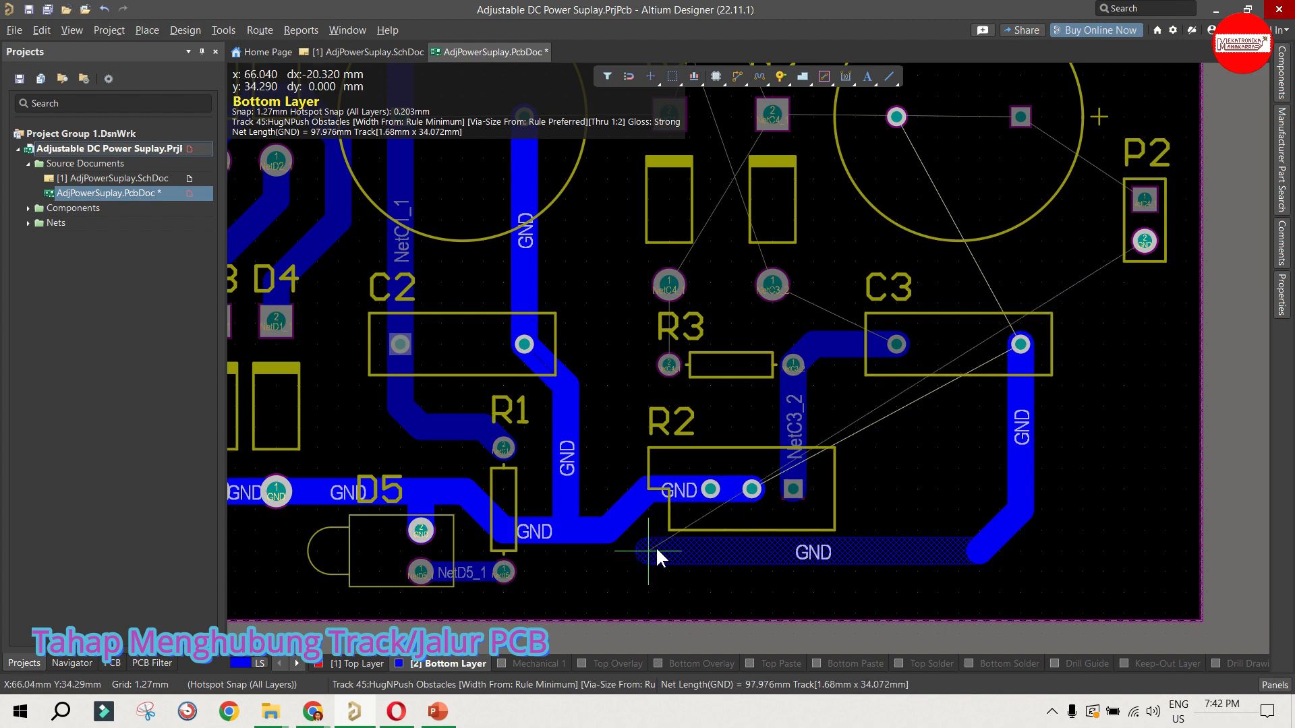
pyautogui.click(659, 542)
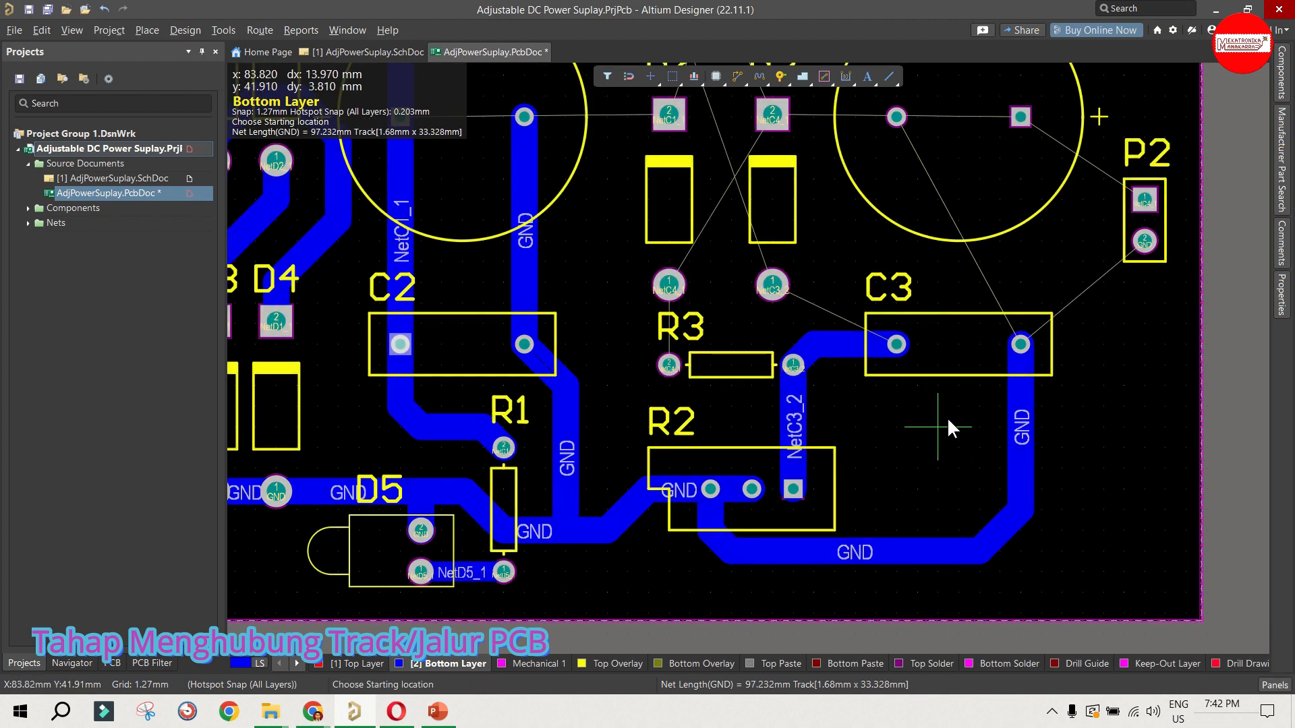
# Step: Route D7's lower pad to C3's left pad, and R3's left pad to D6's lower pad
pyautogui.scroll(2, 877, 424)
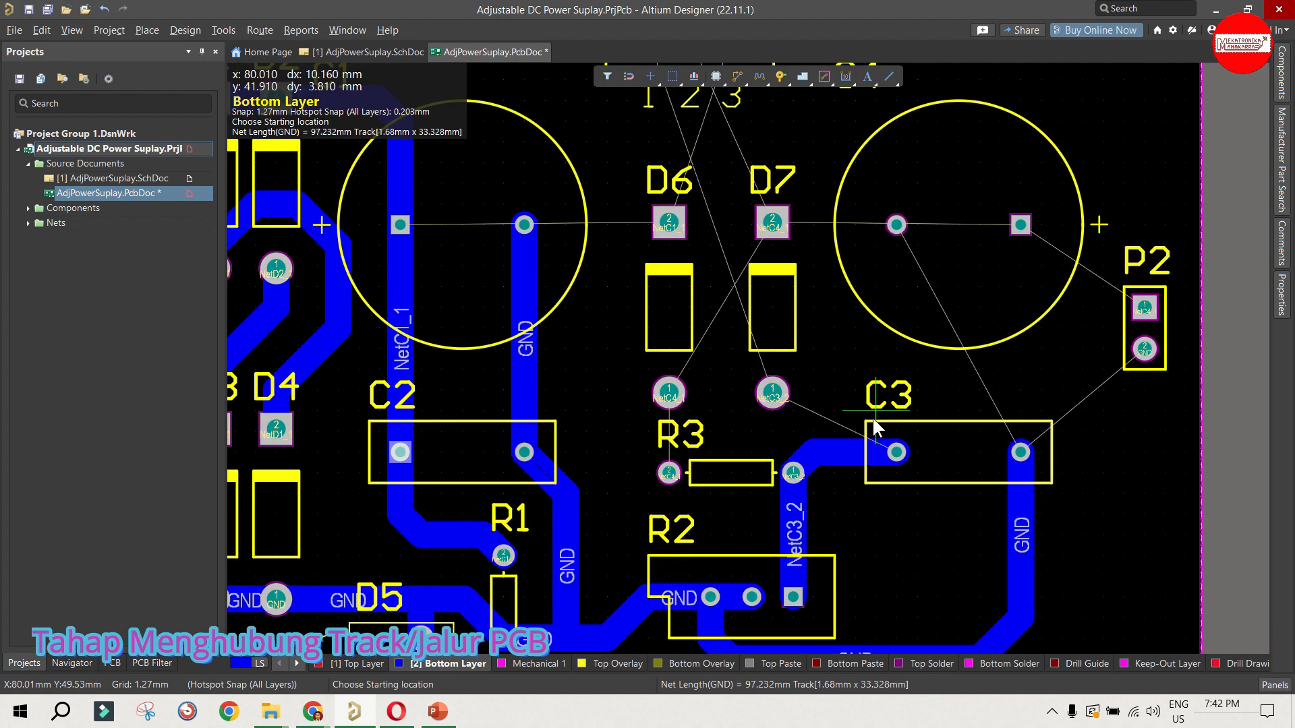
pyautogui.click(769, 394)
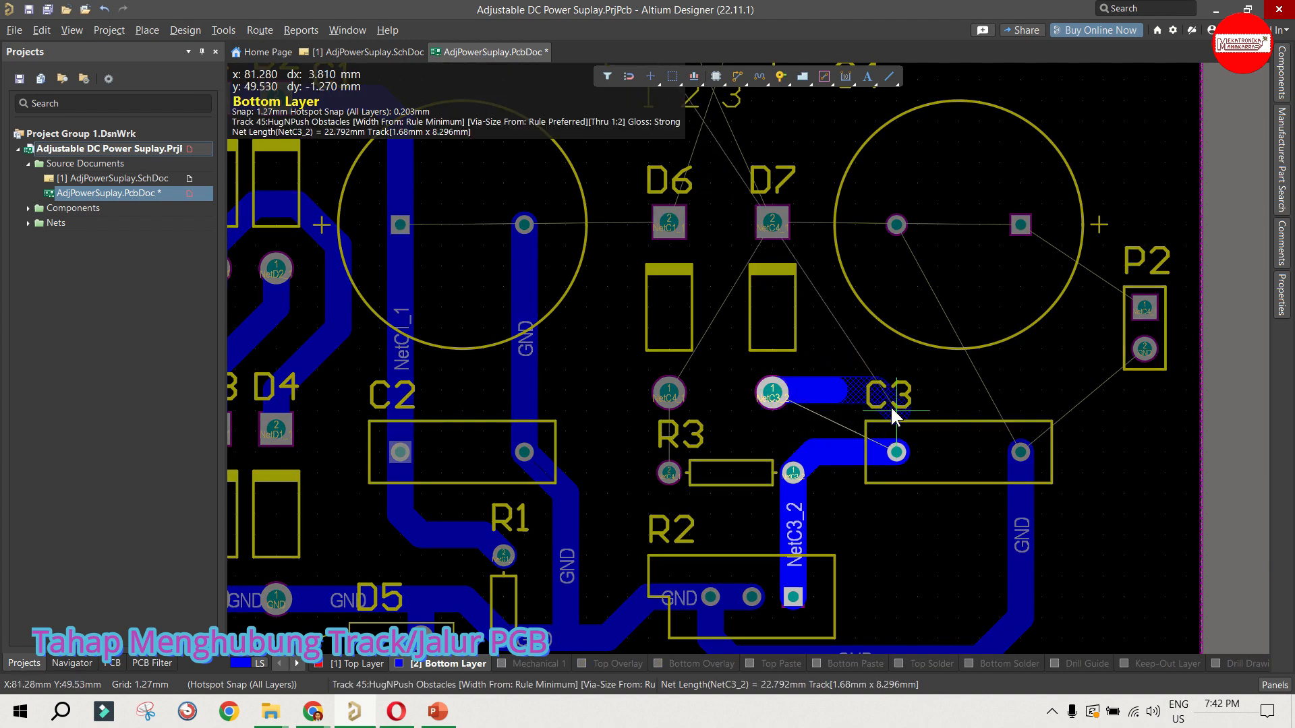
pyautogui.click(884, 447)
pyautogui.scroll(2, 738, 439)
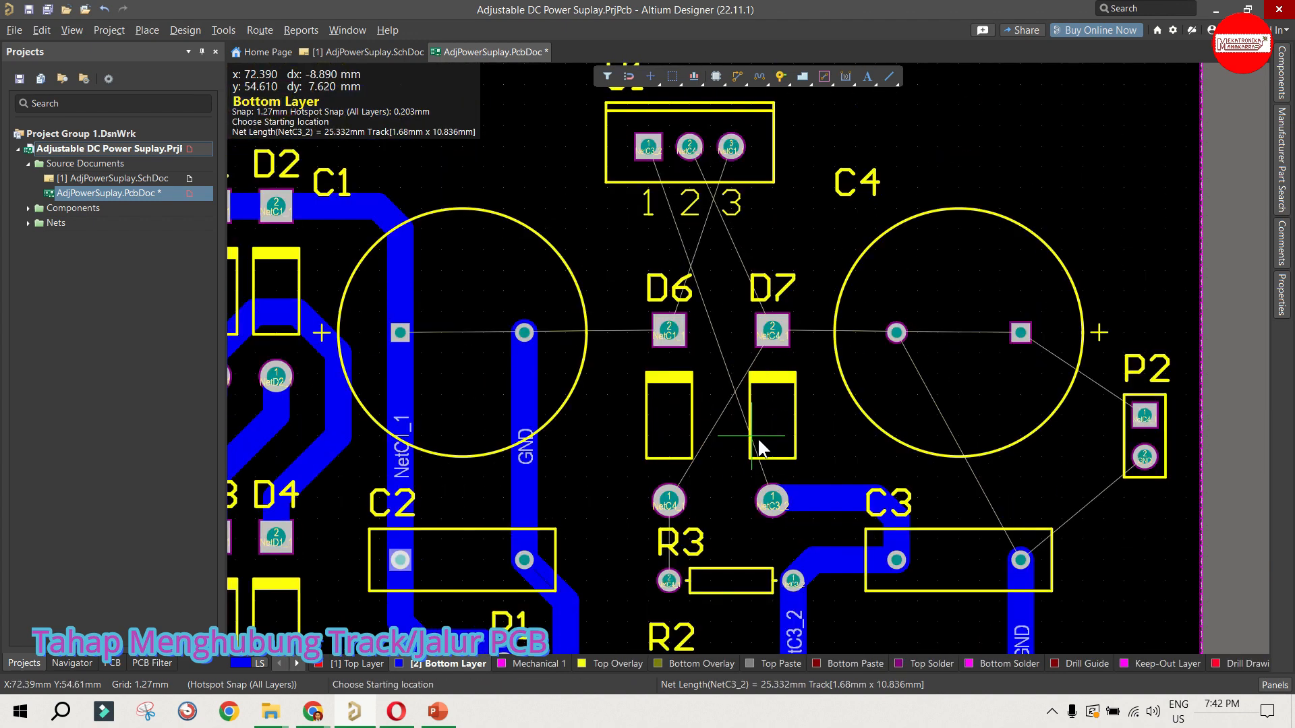
pyautogui.scroll(-1, 748, 458)
pyautogui.click(669, 526)
pyautogui.click(669, 447)
# Step: Route the NetC4_1 track from D7's upper pad to D6's lower pad
pyautogui.scroll(-2, 775, 405)
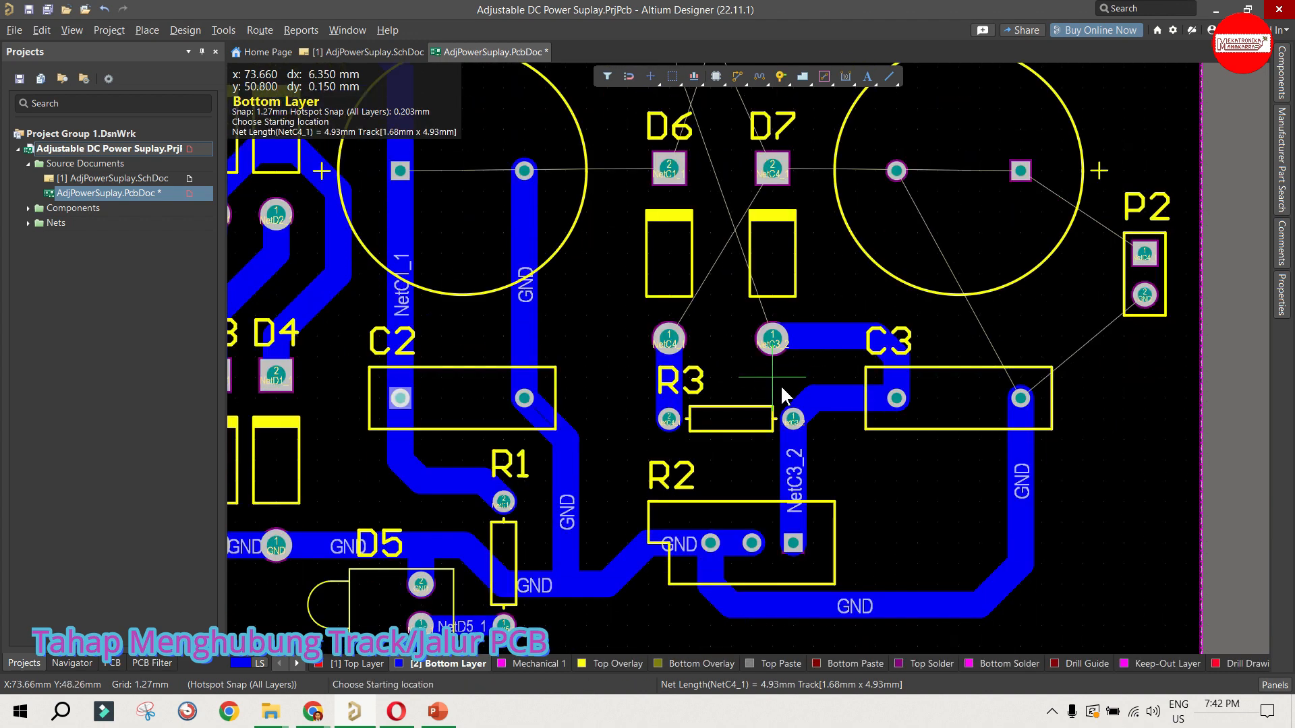
pyautogui.scroll(2, 780, 392)
pyautogui.click(771, 274)
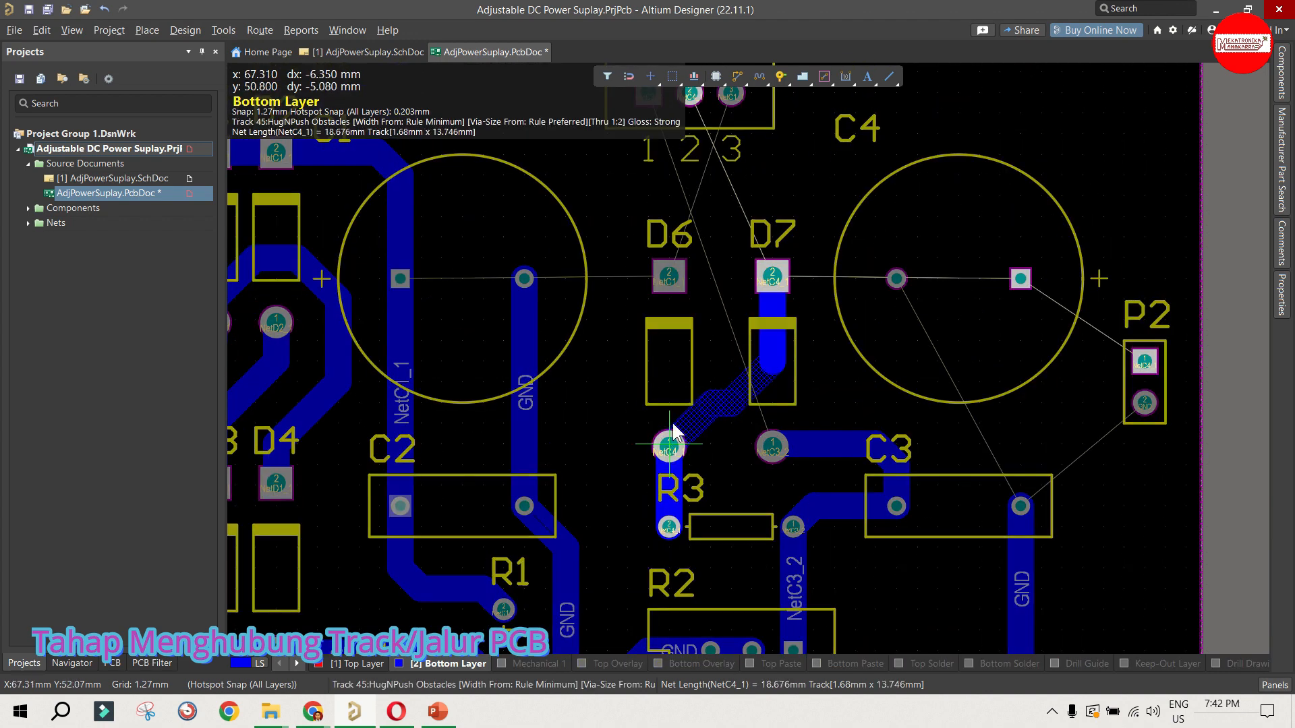
pyautogui.click(669, 446)
pyautogui.scroll(-1, 763, 335)
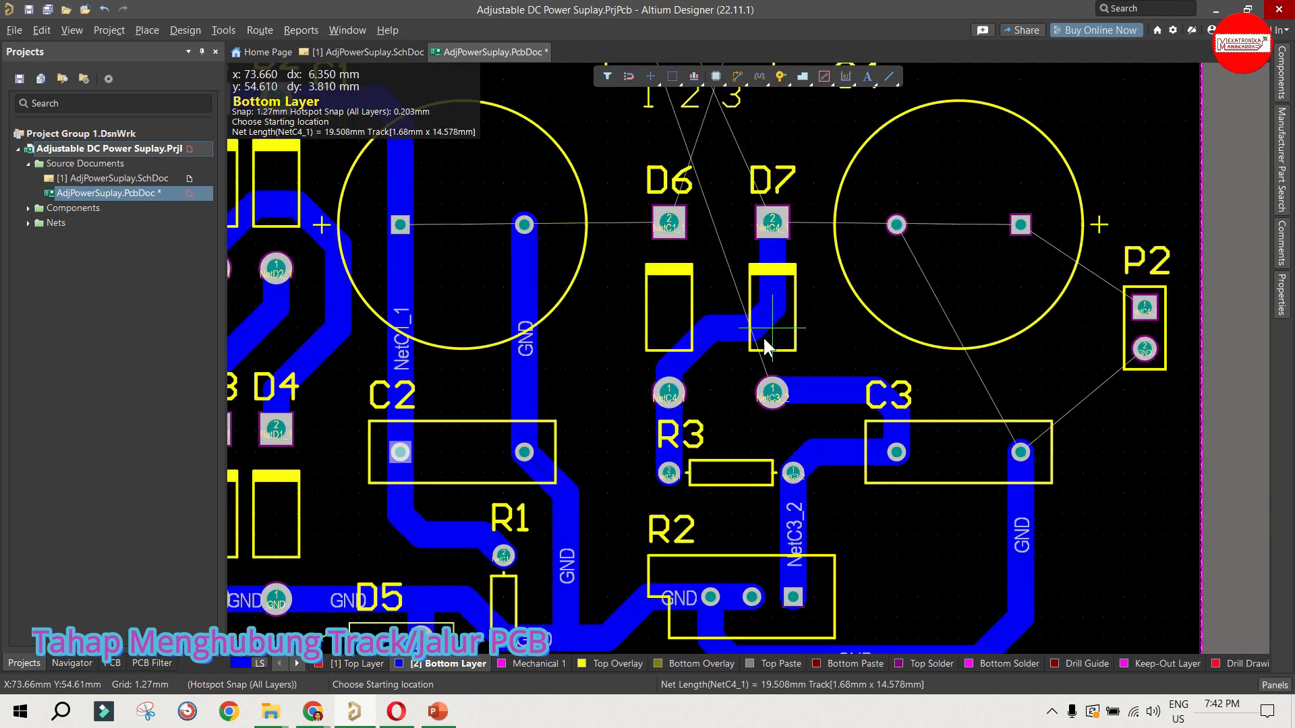
# Step: Route NetC4_1 from D7's upper pad over to C4's square pad, and from P2's upper pad to C4's square pad
pyautogui.scroll(2, 763, 336)
pyautogui.click(773, 330)
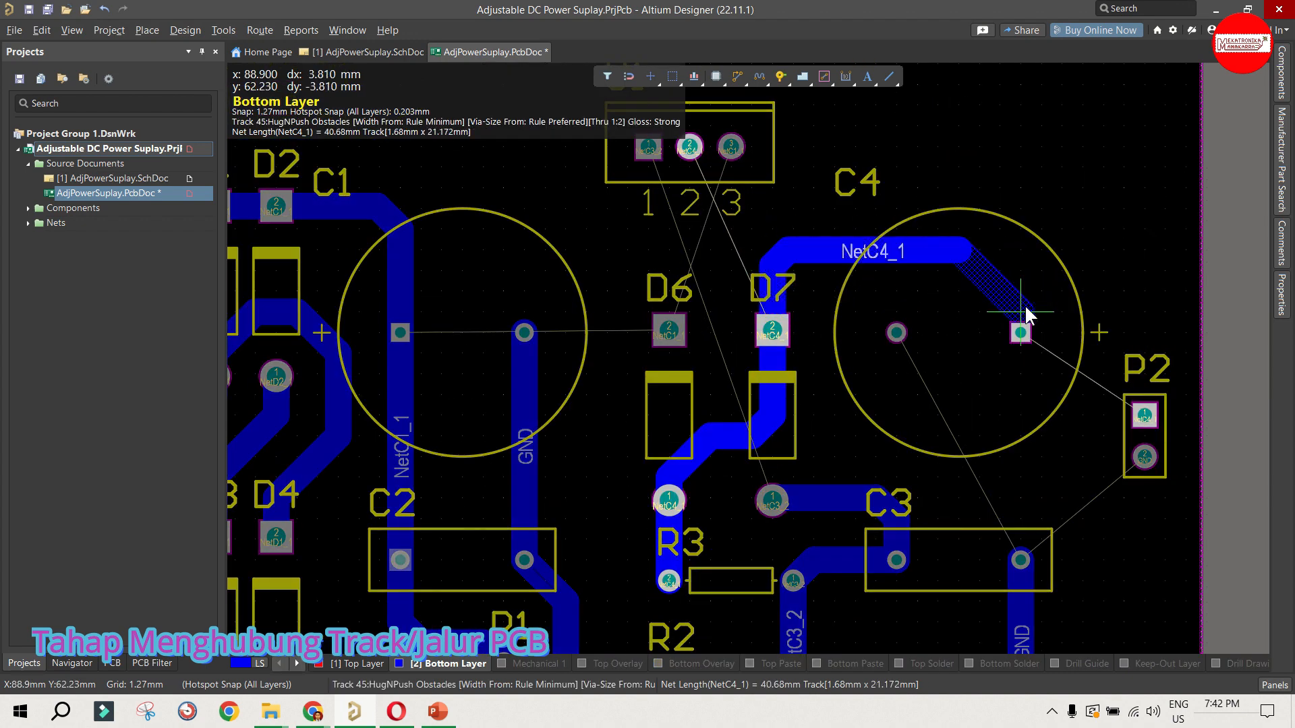
pyautogui.click(1021, 331)
pyautogui.click(1144, 416)
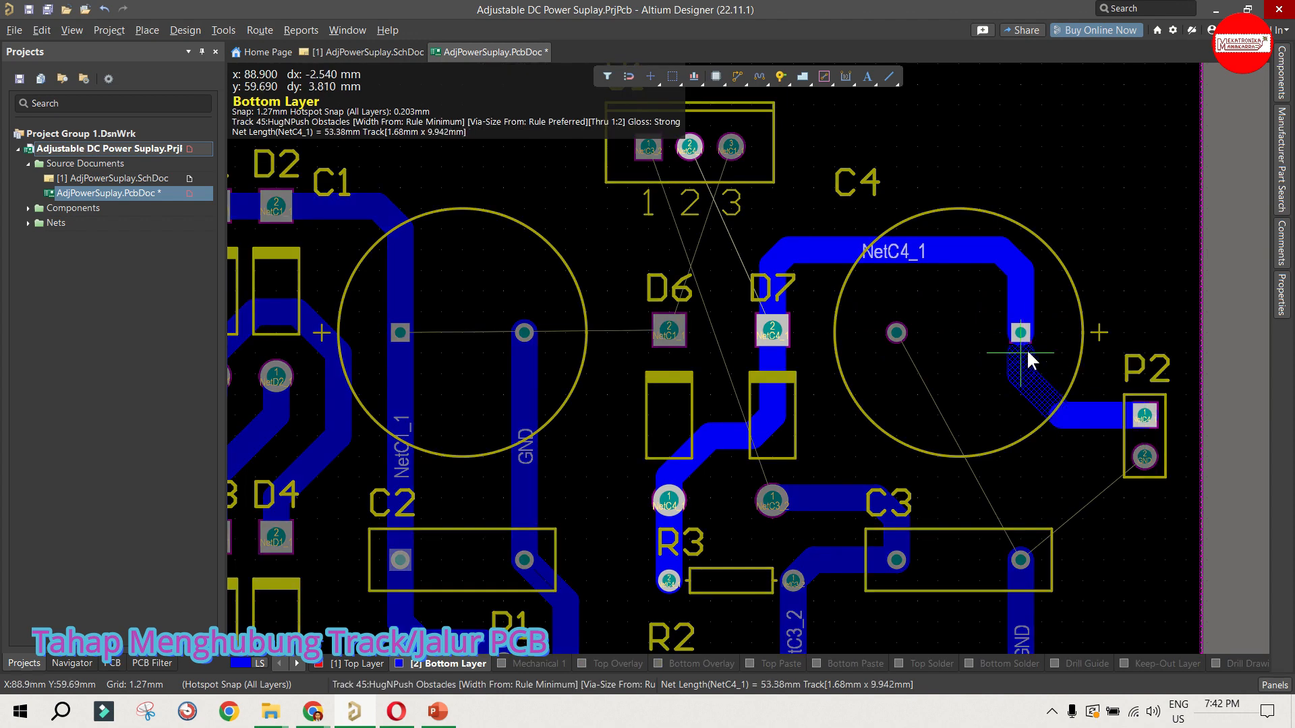
pyautogui.click(1022, 335)
# Step: Route GND from P2's lower pad to C4's left pad, and connect C3's right pad straight up to that track
pyautogui.click(1144, 457)
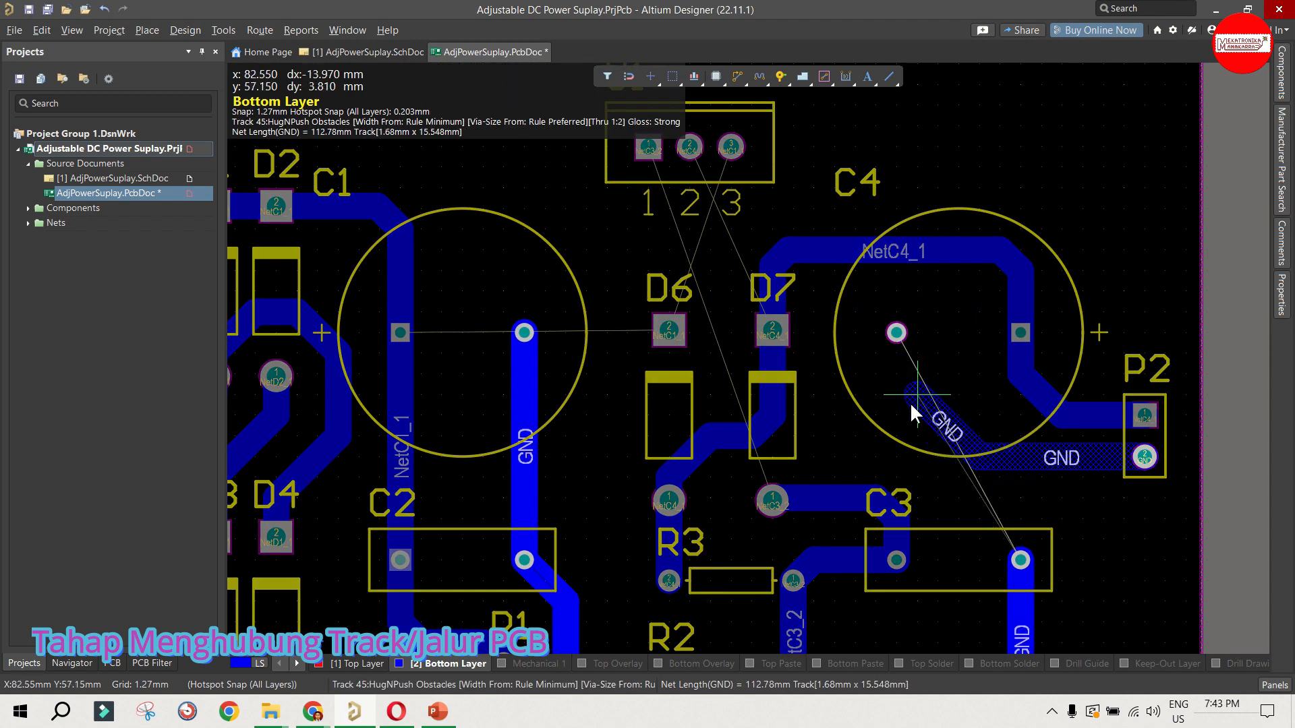
pyautogui.click(896, 332)
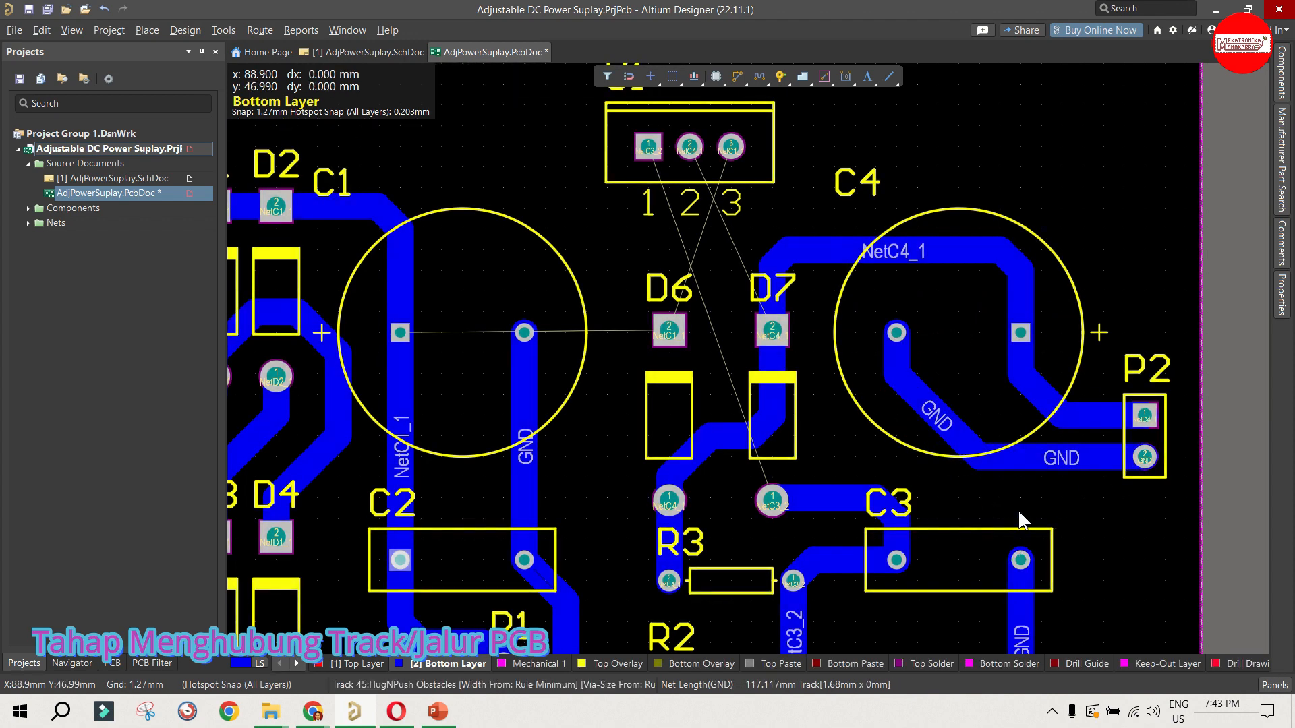
pyautogui.click(1026, 461)
# Step: Route the NetC1_1 track from D6's upper pad to pin 3 of U1
pyautogui.scroll(-2, 917, 422)
pyautogui.scroll(3, 863, 418)
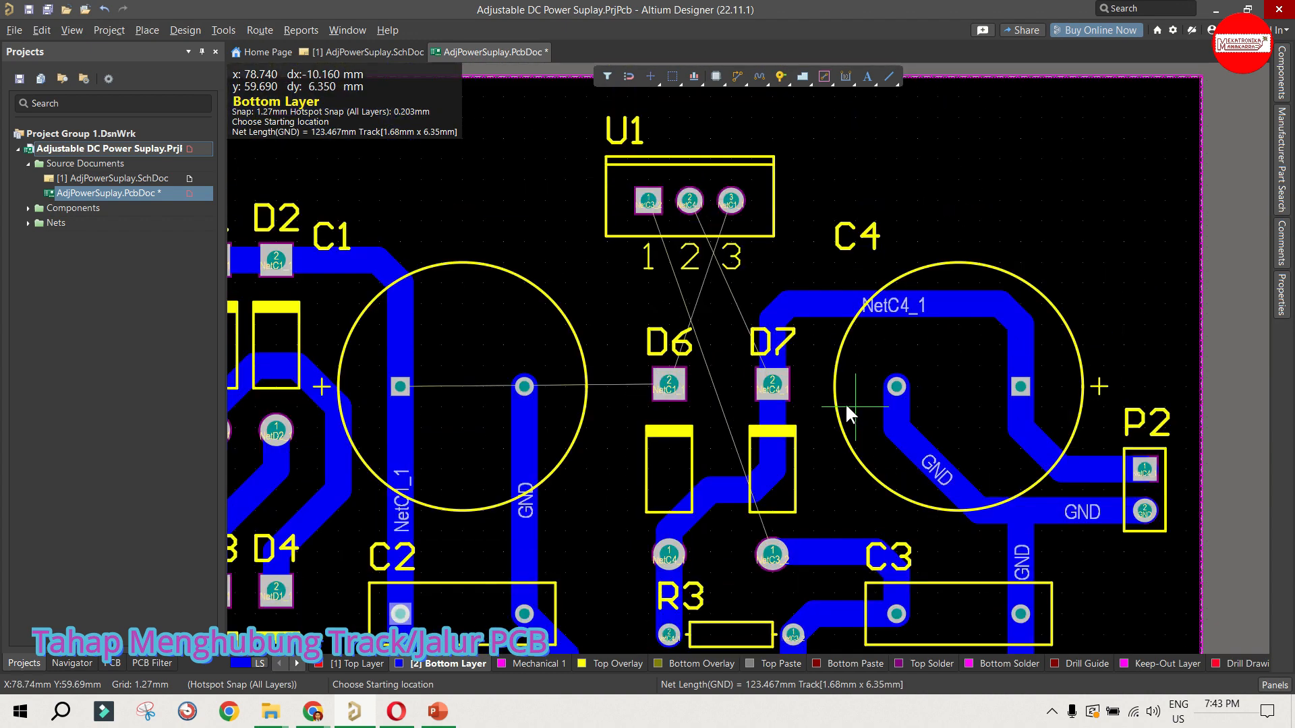
pyautogui.click(665, 385)
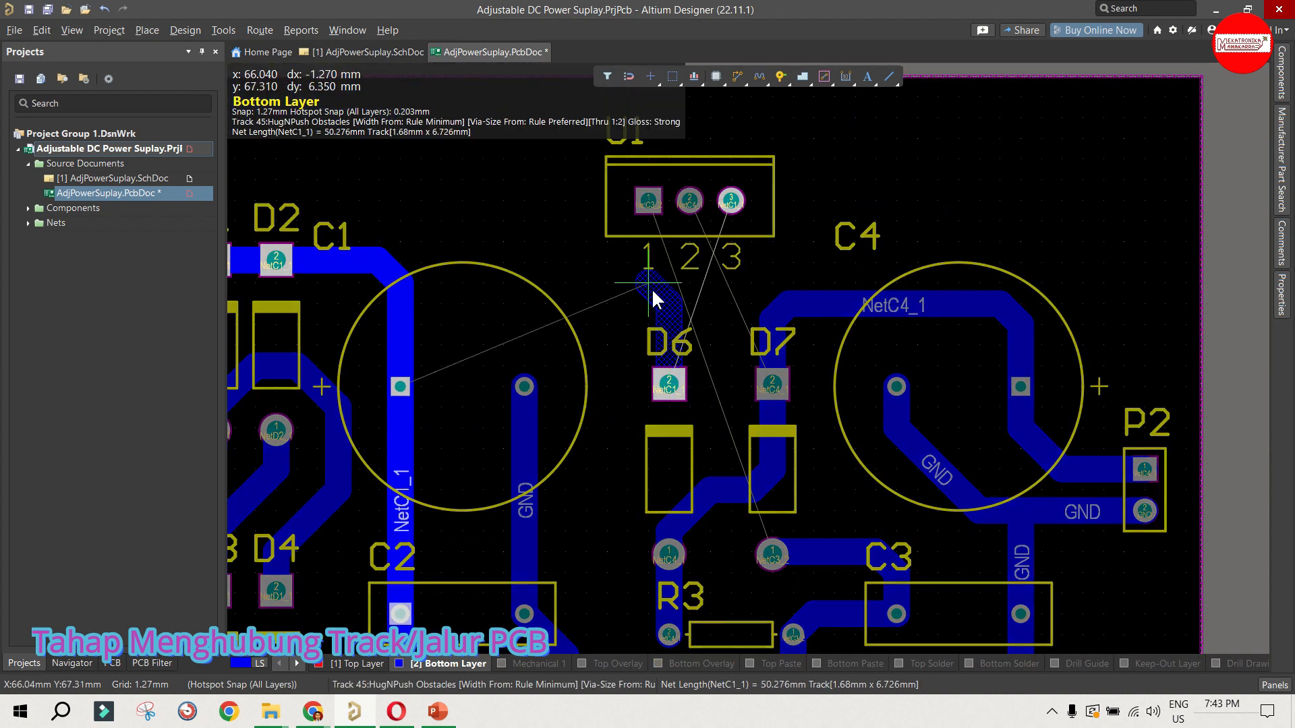
pyautogui.click(736, 269)
# Step: Route NetC4_1 from U1's pin 2 around the left side of D6 to the track joining D6 and D7
pyautogui.click(689, 200)
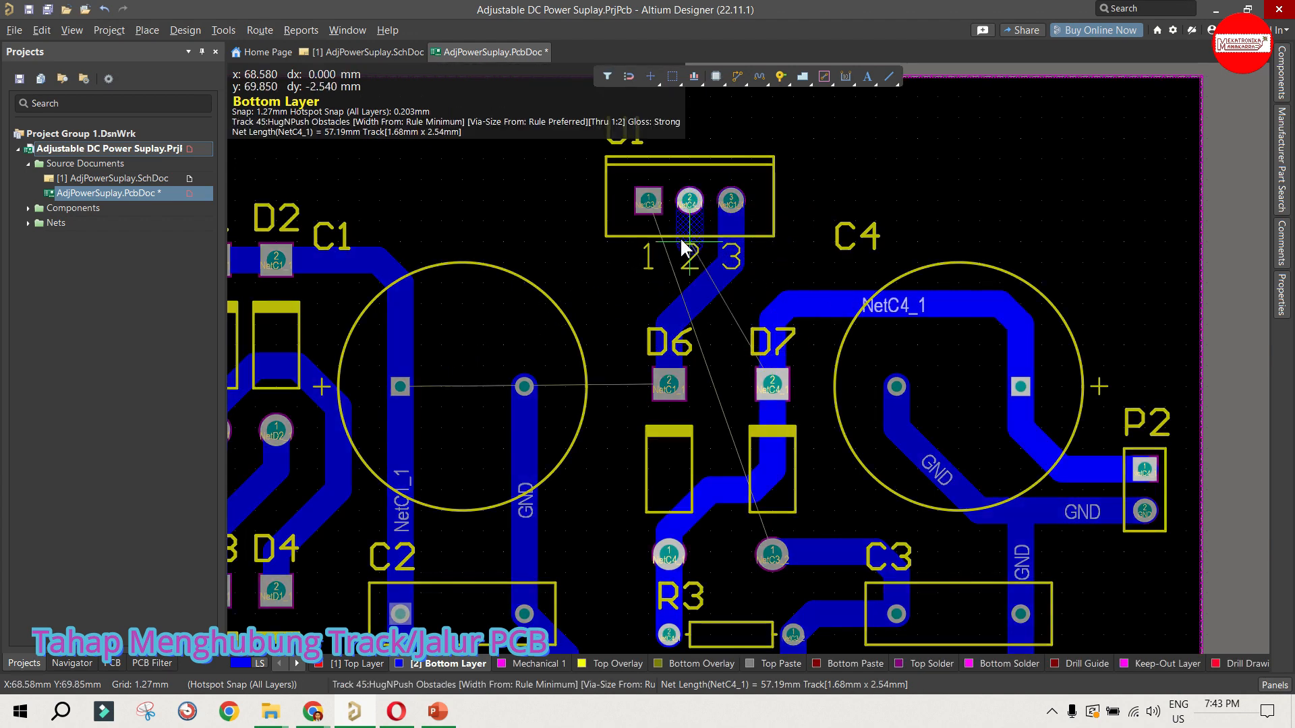
pyautogui.click(620, 296)
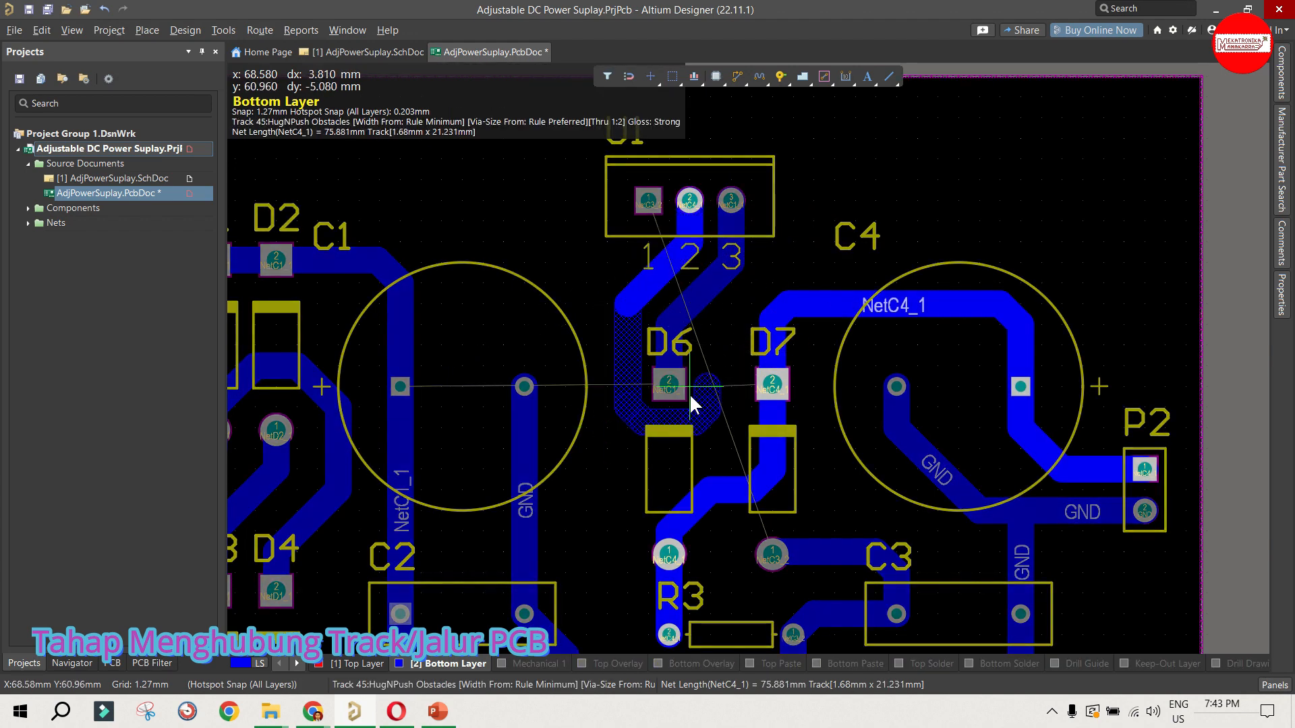
pyautogui.click(627, 415)
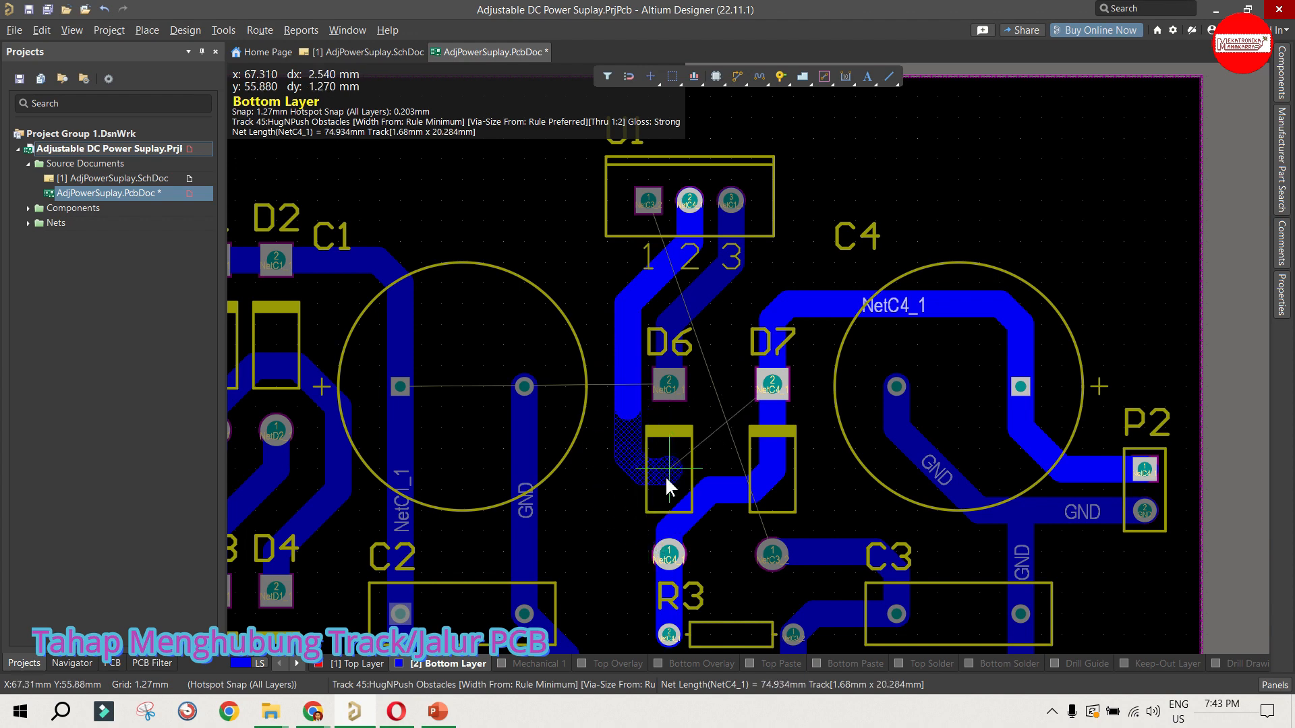
pyautogui.click(677, 495)
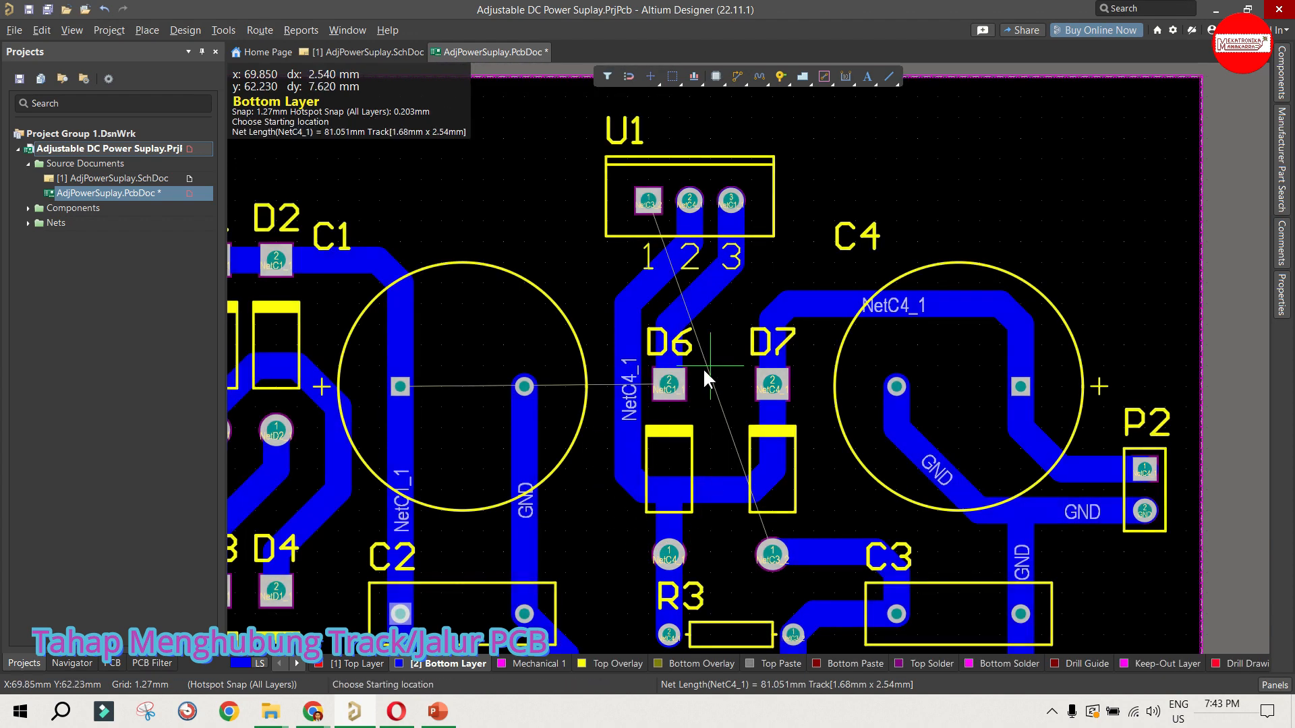
# Step: Route NetC3_2 from D7's lower pad between R3's pads, above R2 and up past D6 to U1's pin 1
pyautogui.scroll(-2, 703, 367)
pyautogui.click(772, 446)
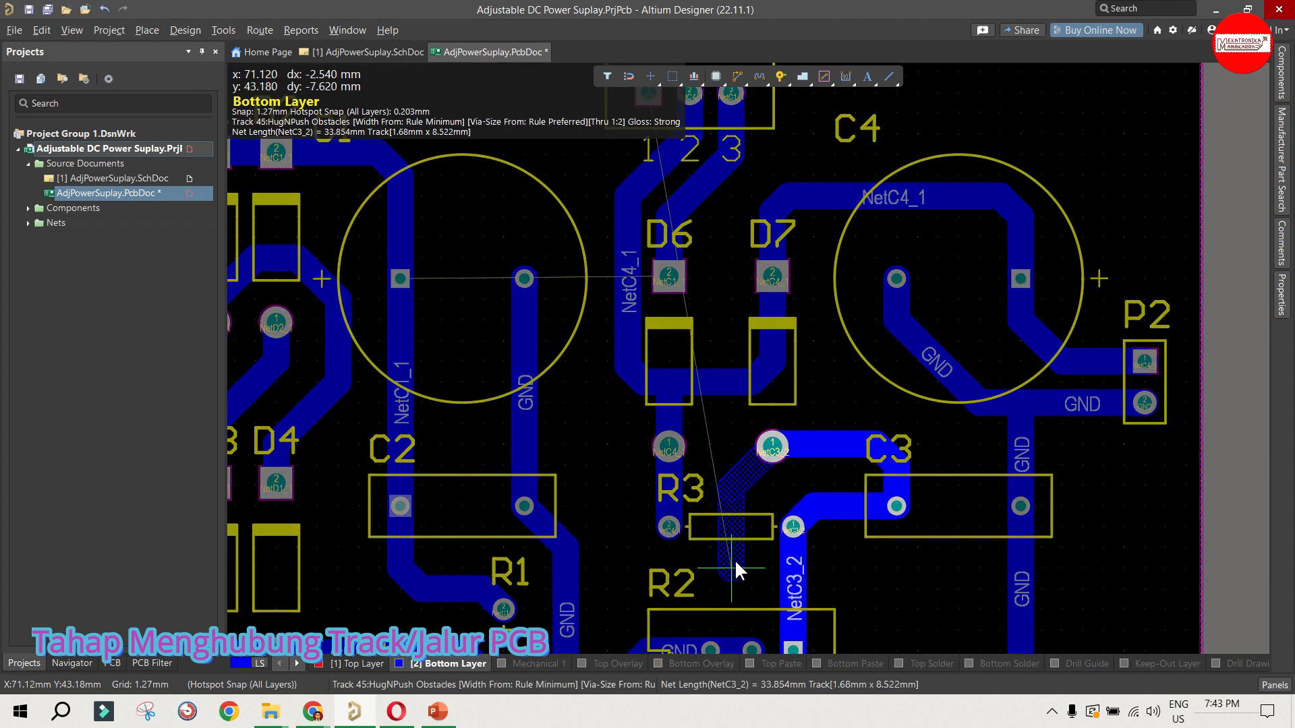
pyautogui.click(571, 422)
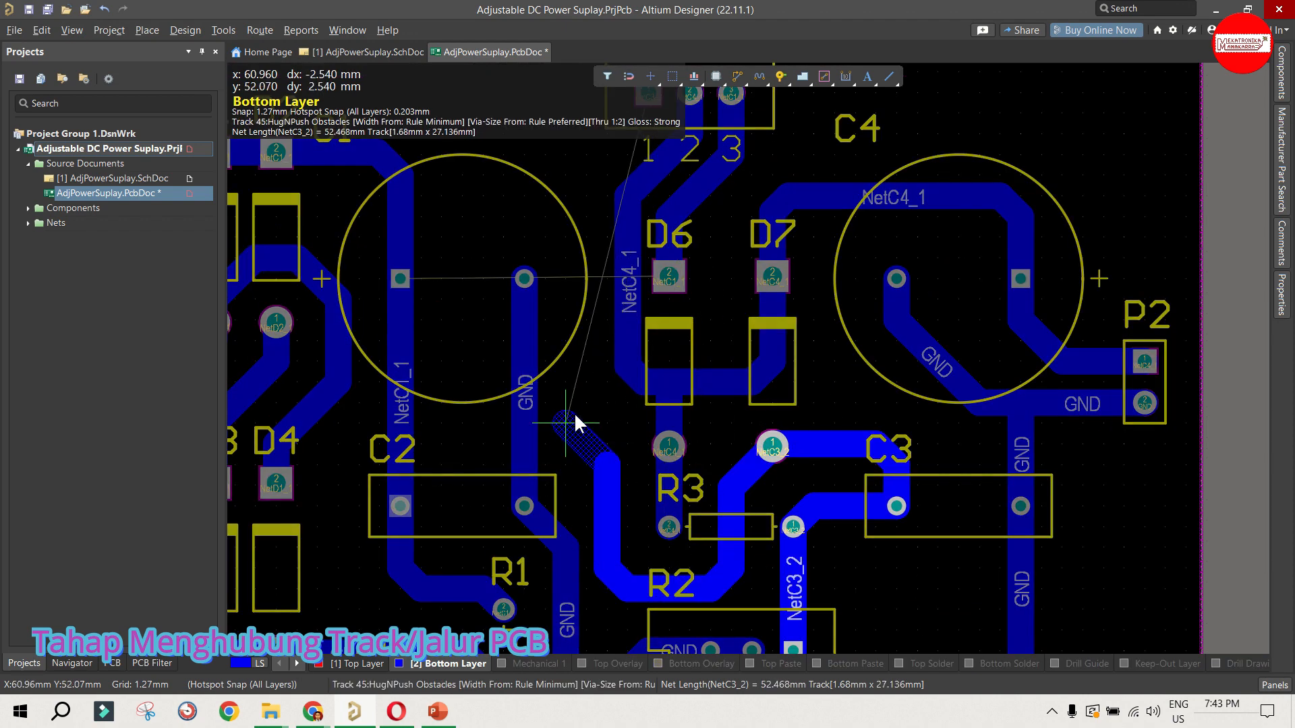
pyautogui.scroll(-2, 572, 293)
pyautogui.scroll(5, 572, 293)
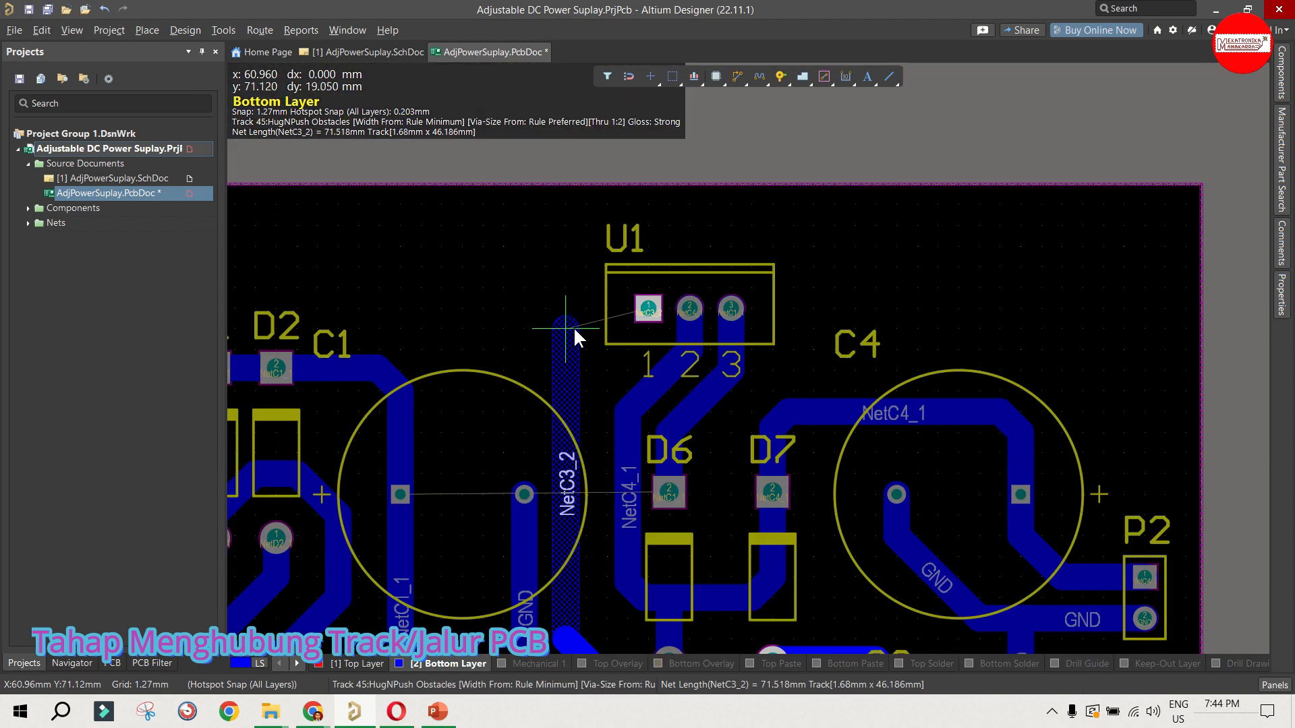
pyautogui.click(646, 311)
# Step: Route NetC1_1 from U1's pin 3 around the upper side of U1 to the track above C1's square pad
pyautogui.click(731, 308)
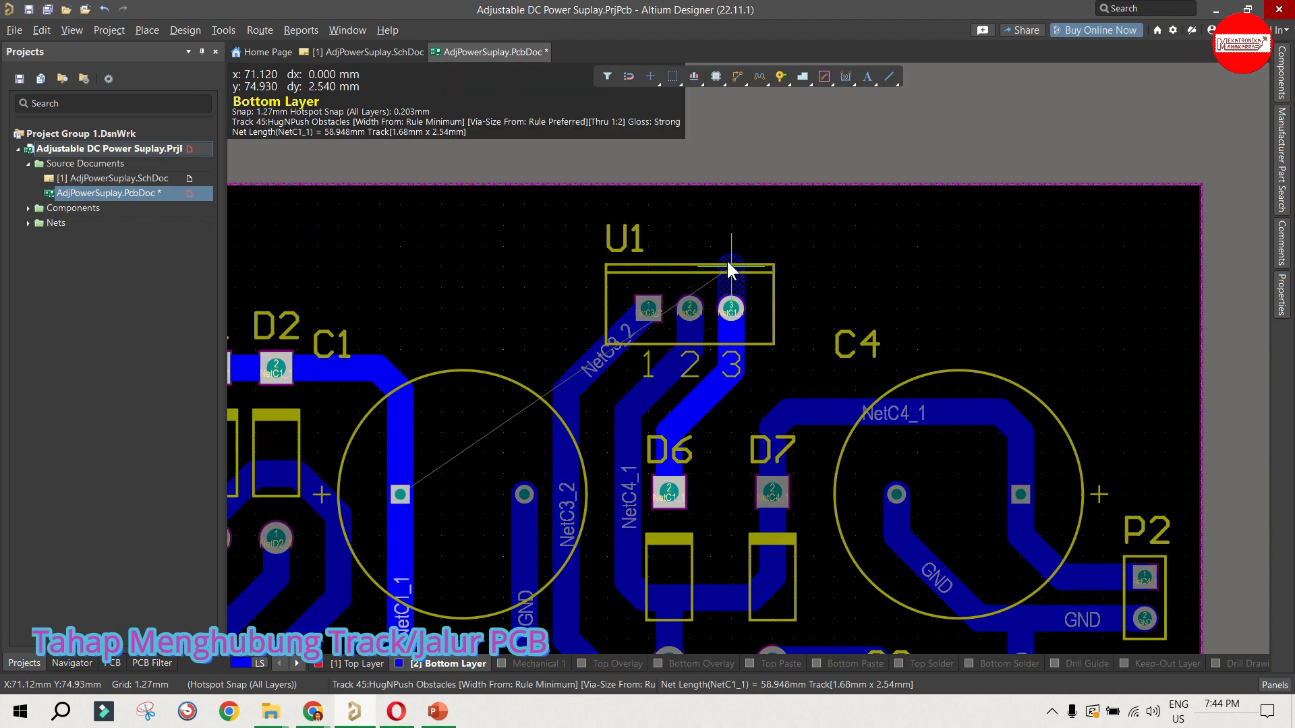
pyautogui.click(708, 244)
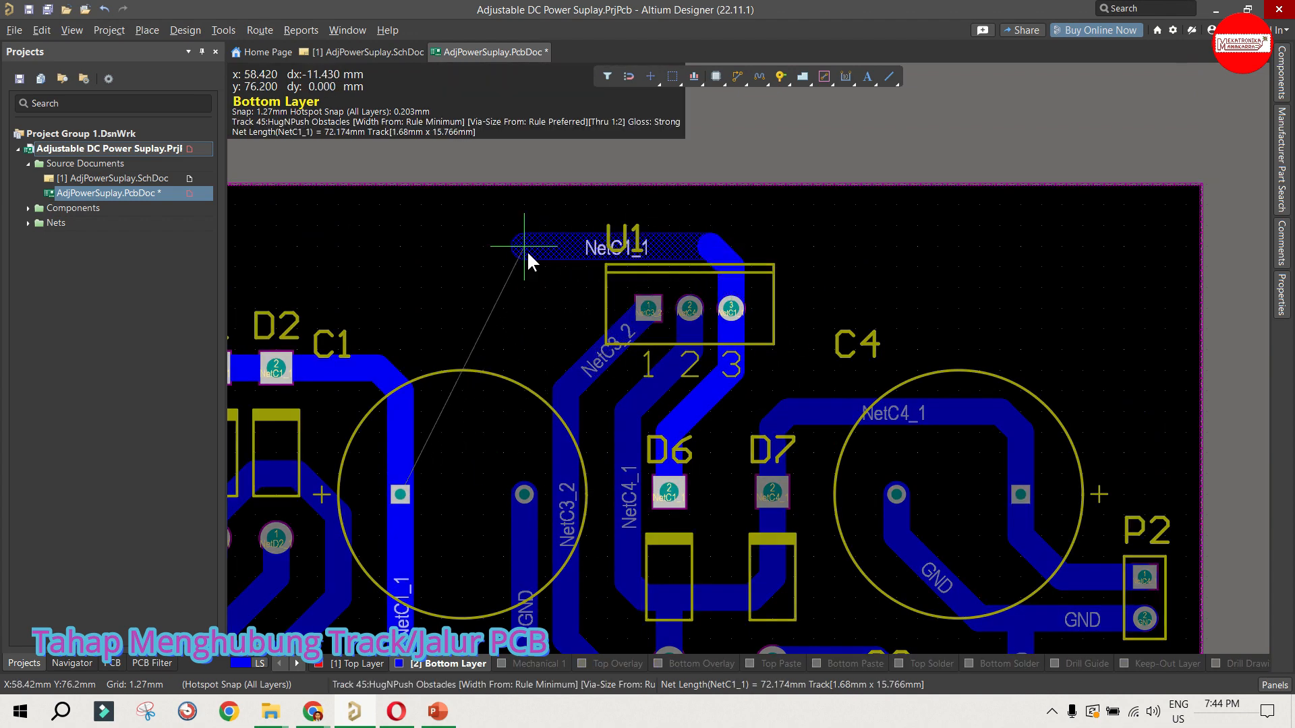
pyautogui.click(528, 250)
pyautogui.click(402, 377)
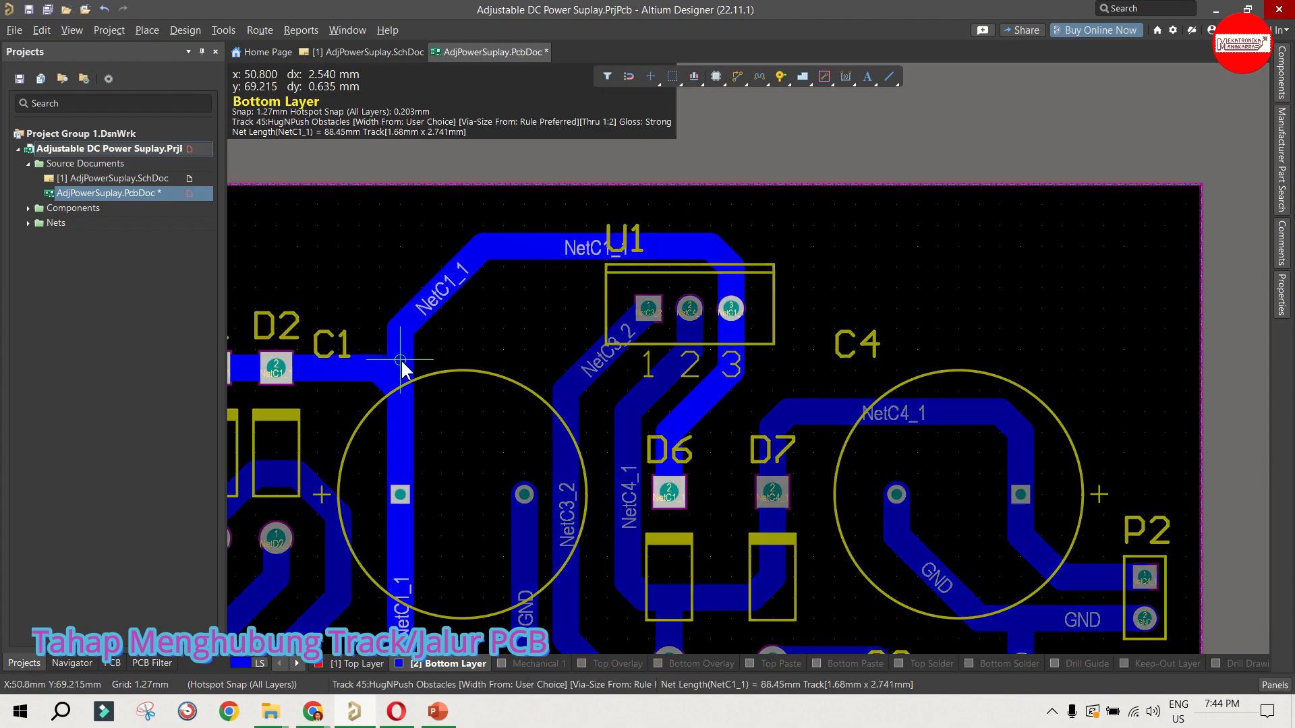
# Step: End track routing and save the PCB document
pyautogui.keyDown('ctrl'); pyautogui.scroll(-4, 477, 365); pyautogui.keyUp('ctrl')
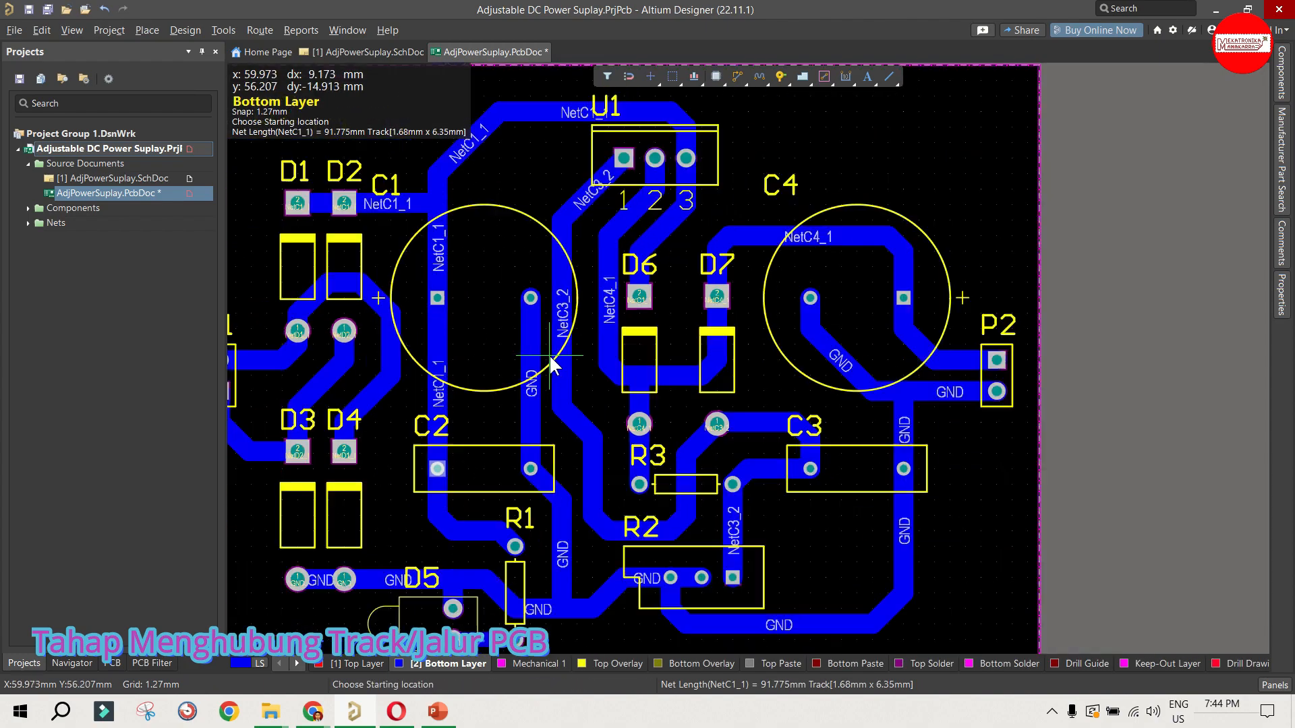
pyautogui.keyDown('ctrl'); pyautogui.scroll(1, 354, 355); pyautogui.keyUp('ctrl')
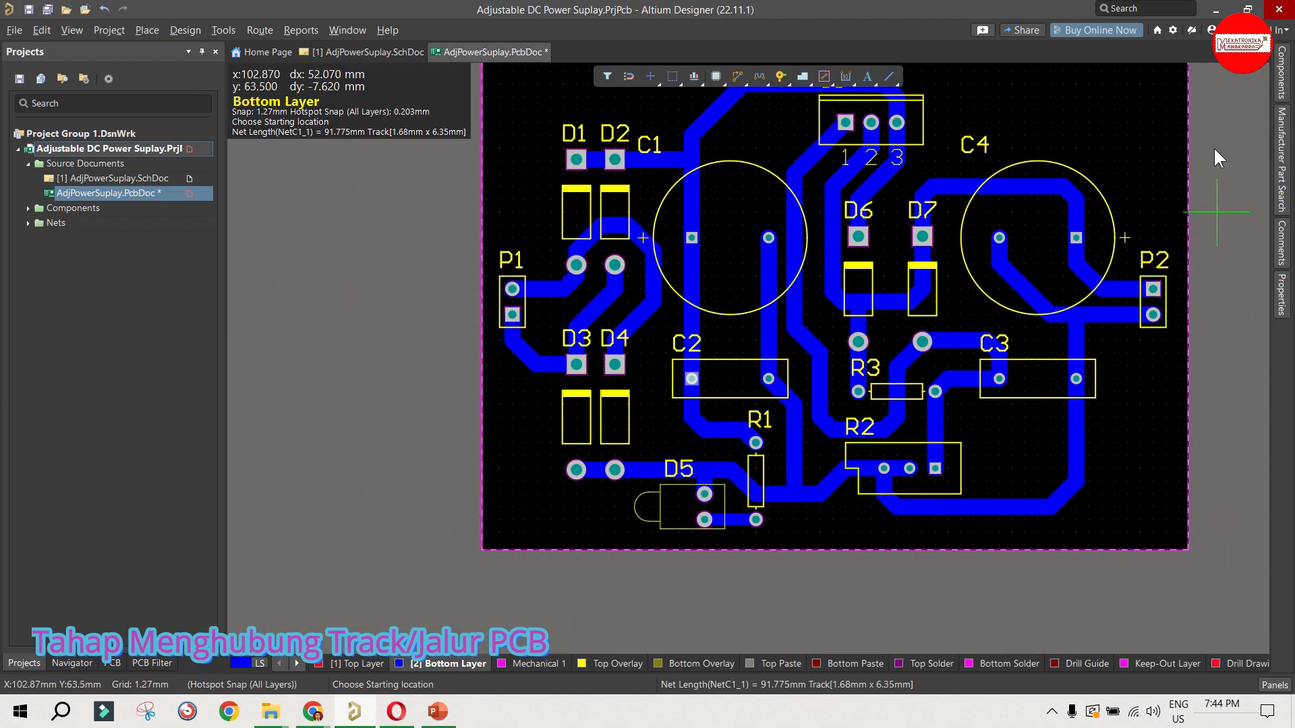
pyautogui.rightClick(1268, 626)
pyautogui.click(29, 11)
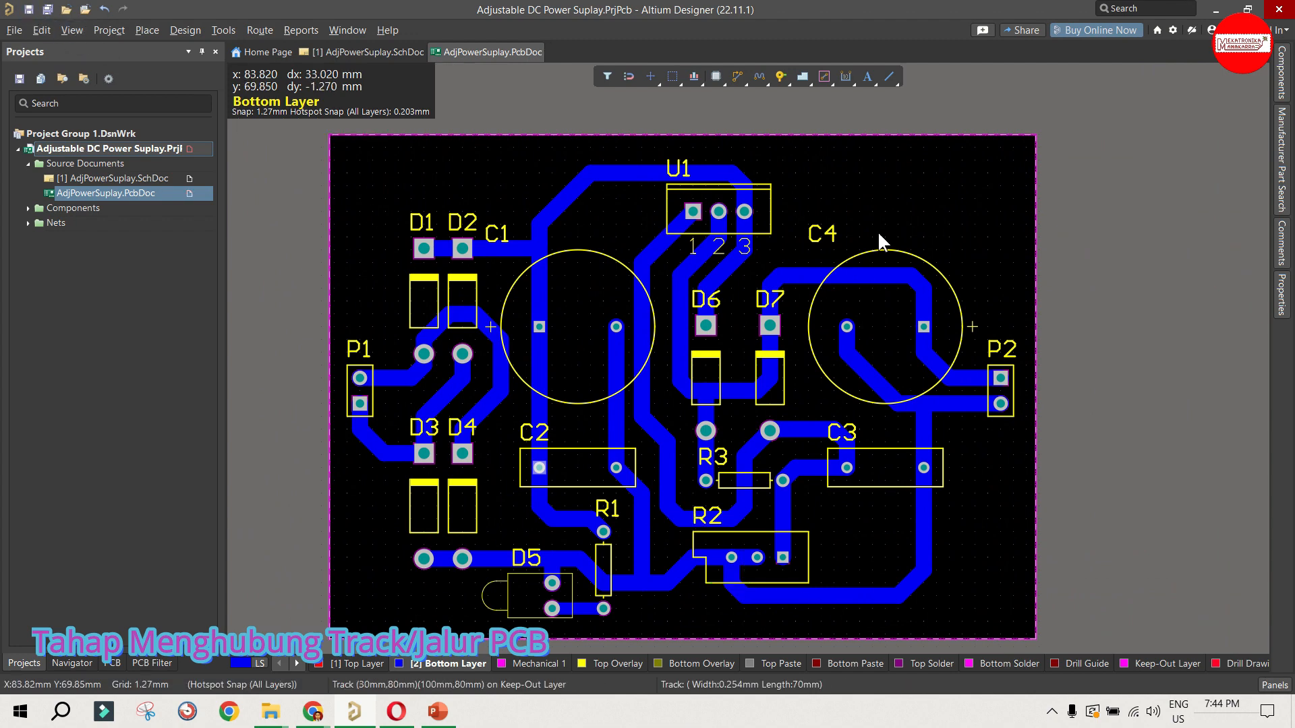
pyautogui.scroll(-1, 876, 231)
pyautogui.click(585, 551)
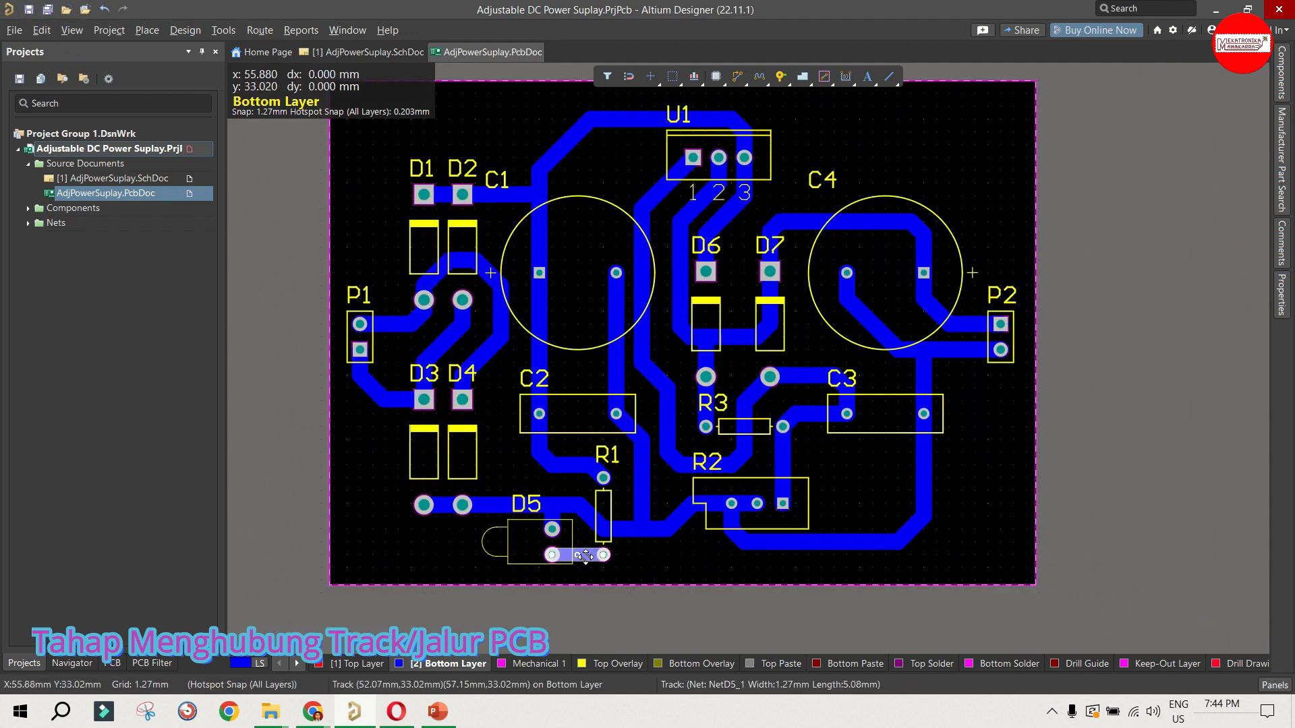
pyautogui.click(640, 553)
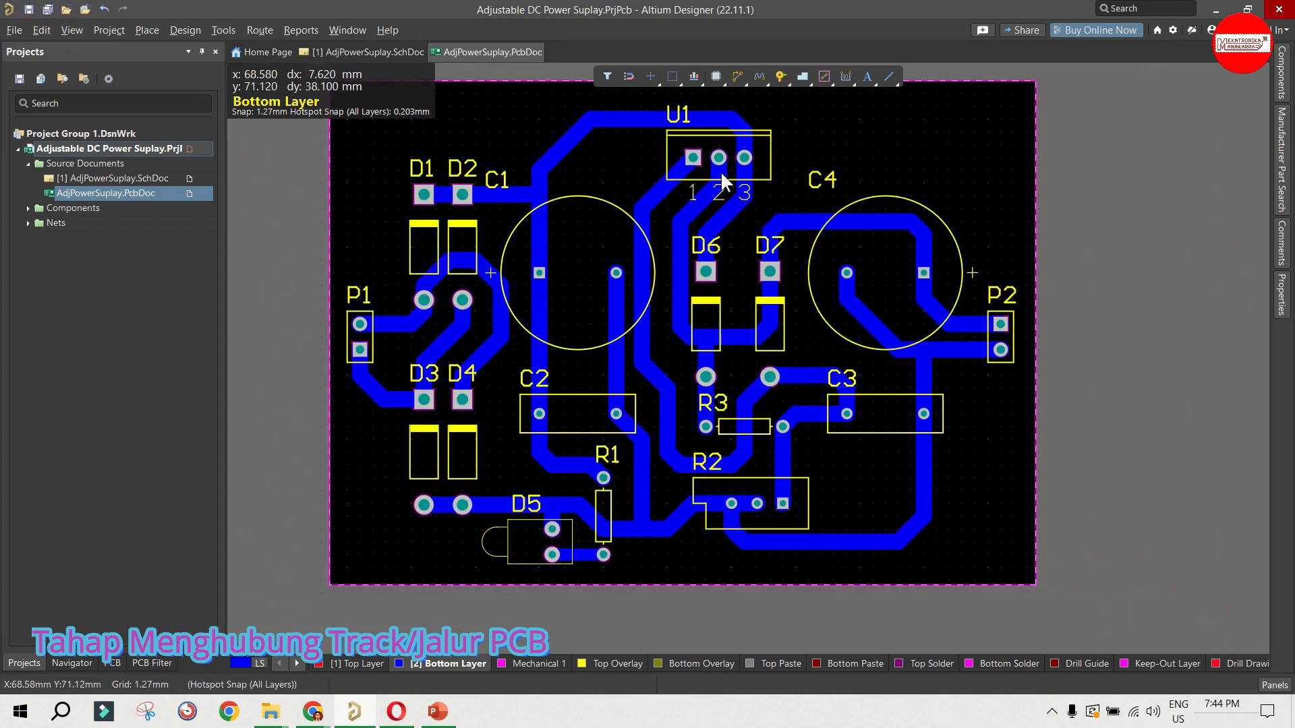
pyautogui.click(352, 480)
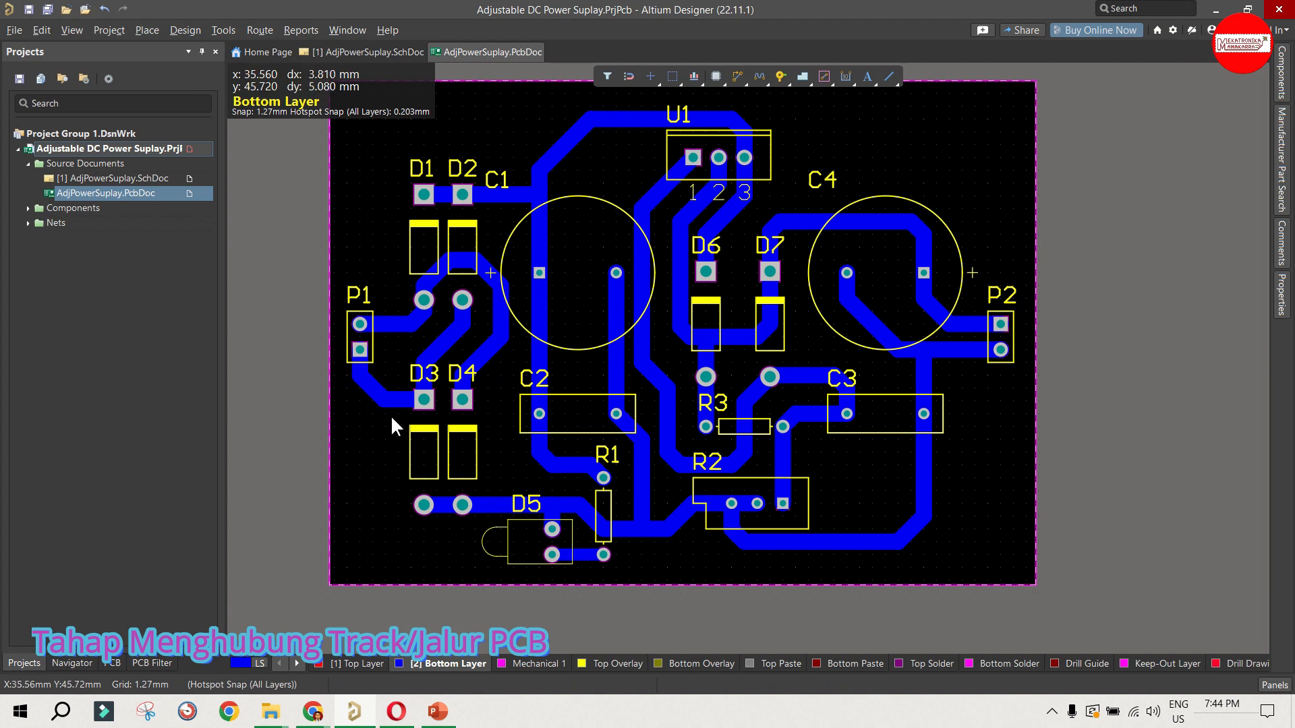
# Step: Shift the diagonal NetC3_2 segment beside U1's pin 1 outward so the track enters the pad horizontally
pyautogui.keyDown('ctrl'); pyautogui.scroll(5, 653, 177); pyautogui.keyUp('ctrl')
pyautogui.click(715, 219)
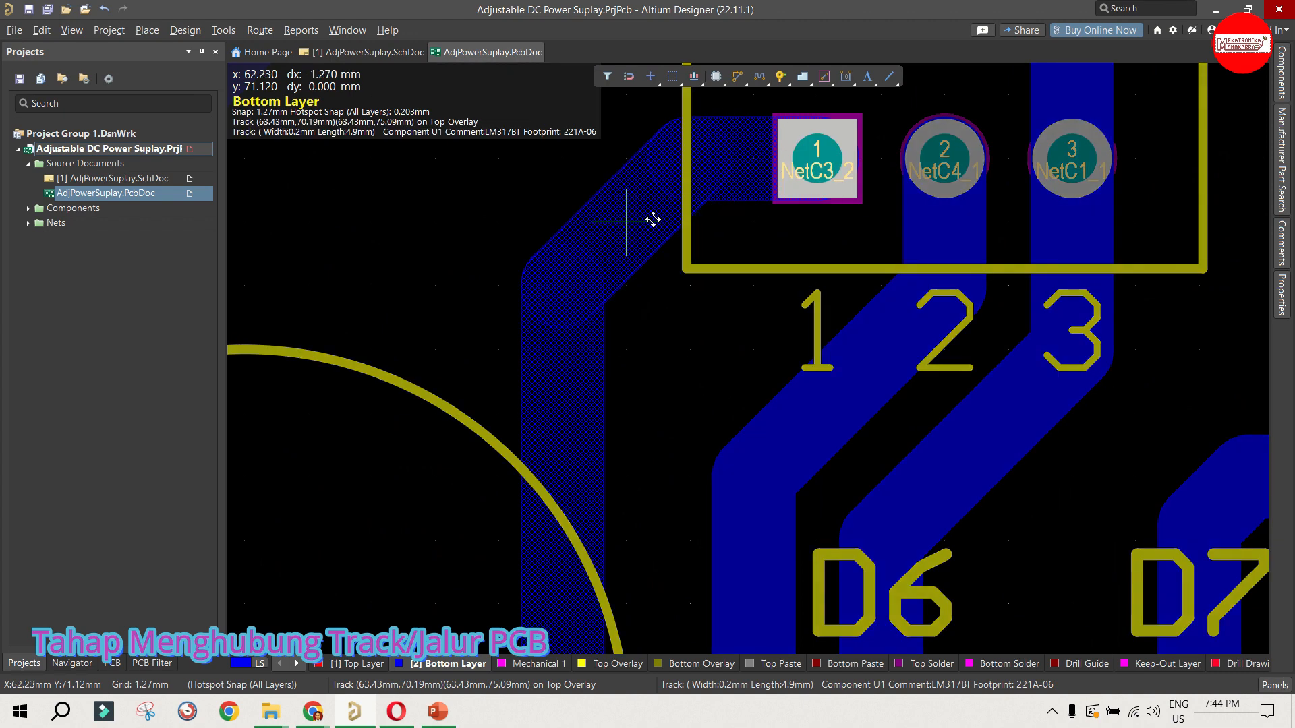
pyautogui.moveTo(653, 219); pyautogui.dragTo(651, 220)
pyautogui.moveTo(851, 365); pyautogui.dragTo(849, 365)
# Step: Move the diagonal NetC1_1 segment between U1's pin 3 and D6 closer to D6, away from the neighbouring NetC4_1 track
pyautogui.scroll(-1, 947, 402)
pyautogui.click(961, 347)
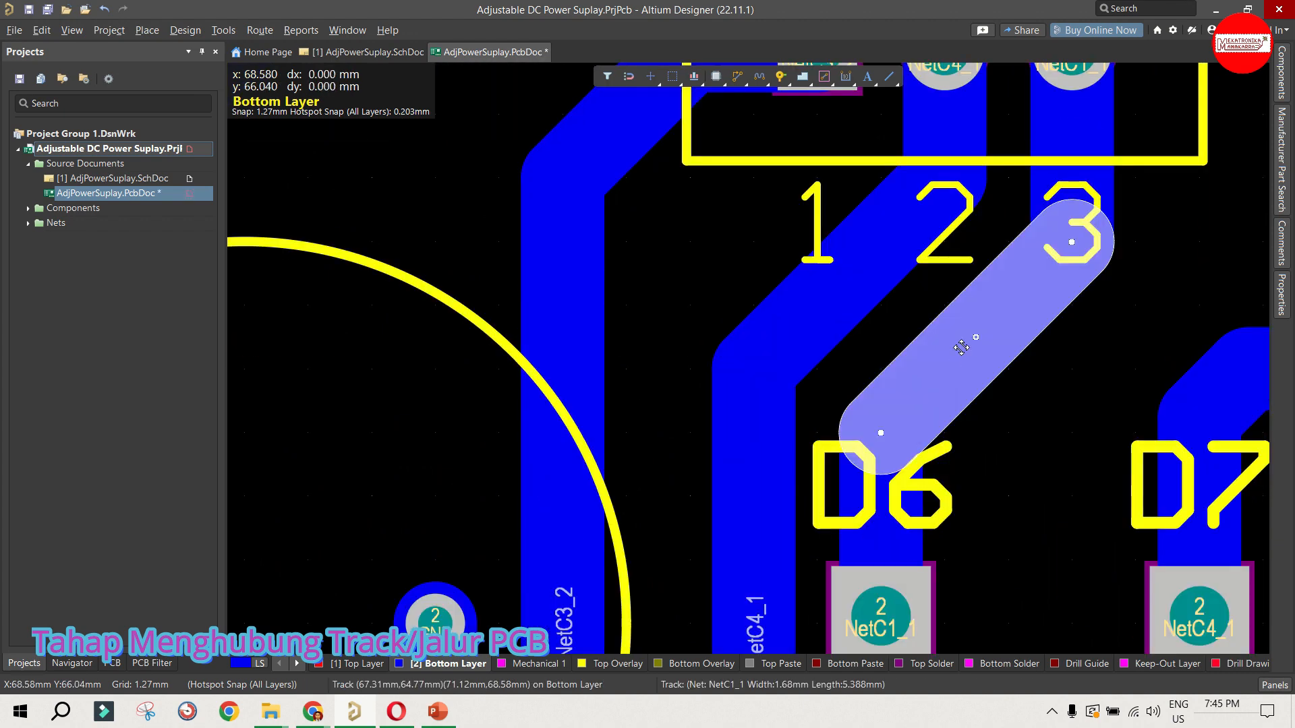
pyautogui.moveTo(961, 347); pyautogui.dragTo(981, 377)
pyautogui.scroll(-2, 971, 378)
# Step: Lengthen the diagonal corner of the NetC4_1 track above D7 by moving its short segment inward
pyautogui.keyDown('ctrl'); pyautogui.scroll(-3, 907, 383); pyautogui.keyUp('ctrl')
pyautogui.keyDown('ctrl'); pyautogui.scroll(2, 1035, 334); pyautogui.keyUp('ctrl')
pyautogui.click(1013, 315)
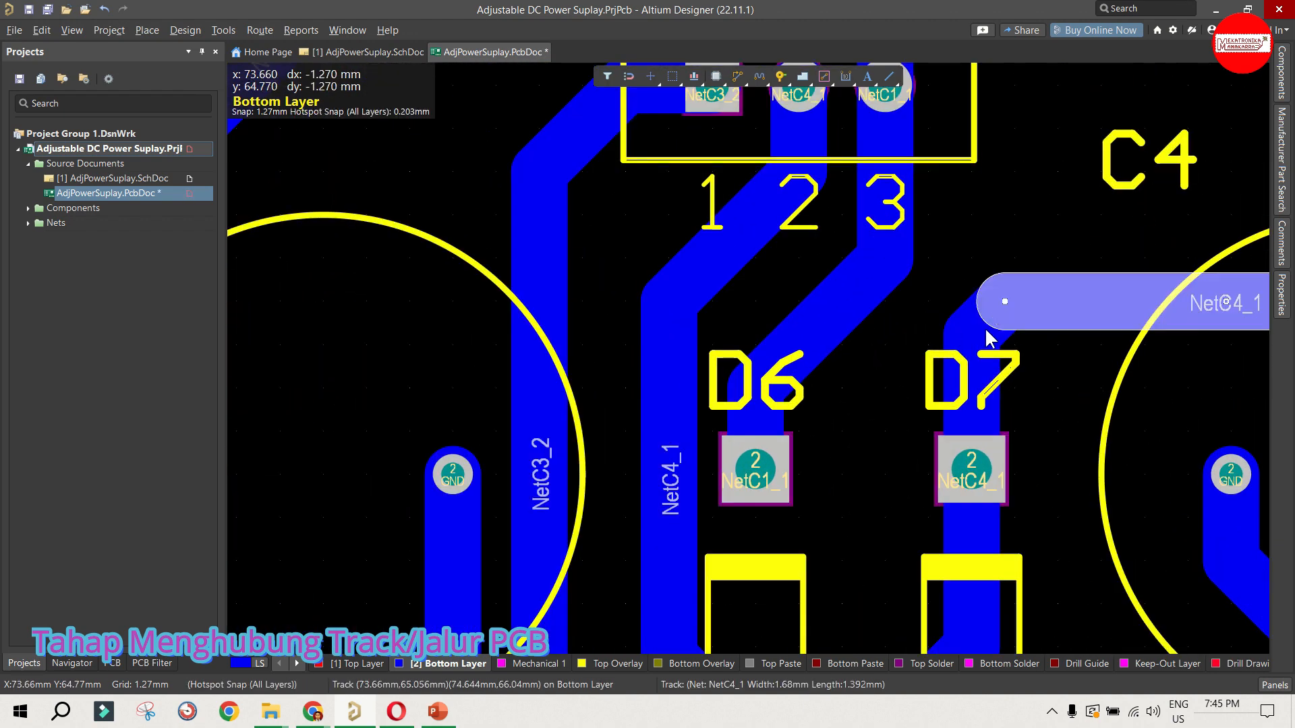
pyautogui.click(985, 322)
pyautogui.click(990, 319)
pyautogui.click(981, 320)
pyautogui.click(986, 319)
pyautogui.moveTo(986, 319); pyautogui.dragTo(1087, 378)
# Step: Move the diagonal corner segment of the NetC4_1 track near C4's square pad inward
pyautogui.keyDown('ctrl'); pyautogui.scroll(-2, 965, 339); pyautogui.keyUp('ctrl')
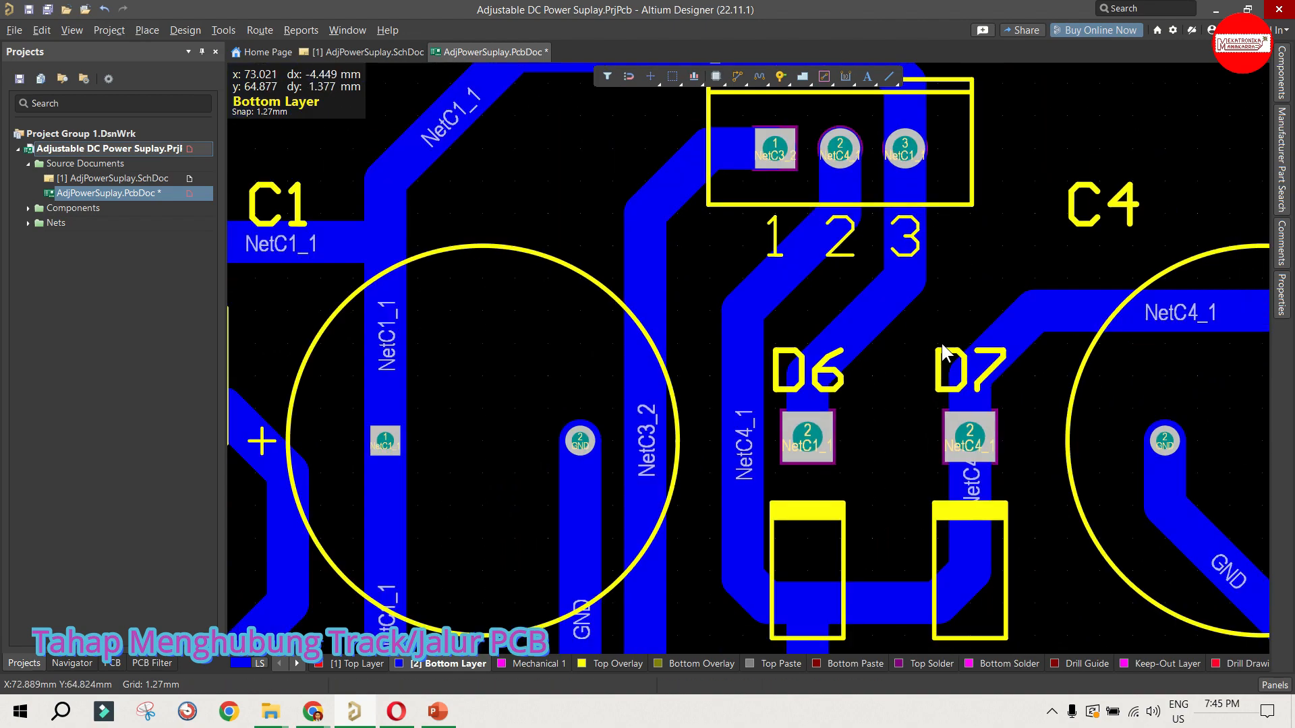
pyautogui.keyDown('ctrl'); pyautogui.scroll(-4, 942, 345); pyautogui.keyUp('ctrl')
pyautogui.keyDown('ctrl'); pyautogui.scroll(5, 1122, 325); pyautogui.keyUp('ctrl')
pyautogui.click(1114, 334)
pyautogui.moveTo(1114, 334); pyautogui.dragTo(1103, 358)
# Step: Try to adjust the diagonal corner segment of the NetC1_1 track above U1's pin 3
pyautogui.keyDown('ctrl'); pyautogui.scroll(-4, 1089, 301); pyautogui.keyUp('ctrl')
pyautogui.keyDown('ctrl'); pyautogui.scroll(1, 864, 178); pyautogui.keyUp('ctrl')
pyautogui.click(862, 180)
pyautogui.keyDown('ctrl'); pyautogui.scroll(4, 861, 180); pyautogui.keyUp('ctrl')
pyautogui.moveTo(860, 195); pyautogui.dragTo(859, 197)
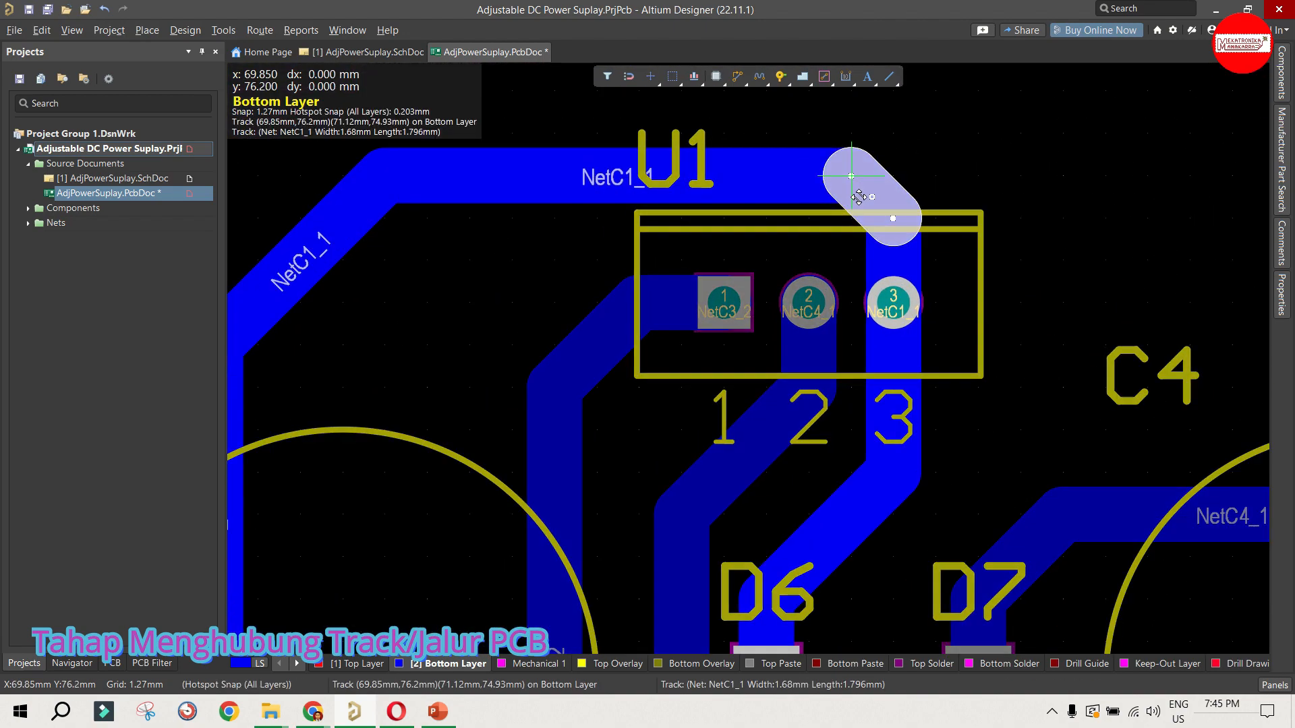
# Step: Check the properties of the horizontal GND track below R2 and review the rest of the routed board
pyautogui.keyDown('ctrl'); pyautogui.scroll(-3, 837, 188); pyautogui.keyUp('ctrl')
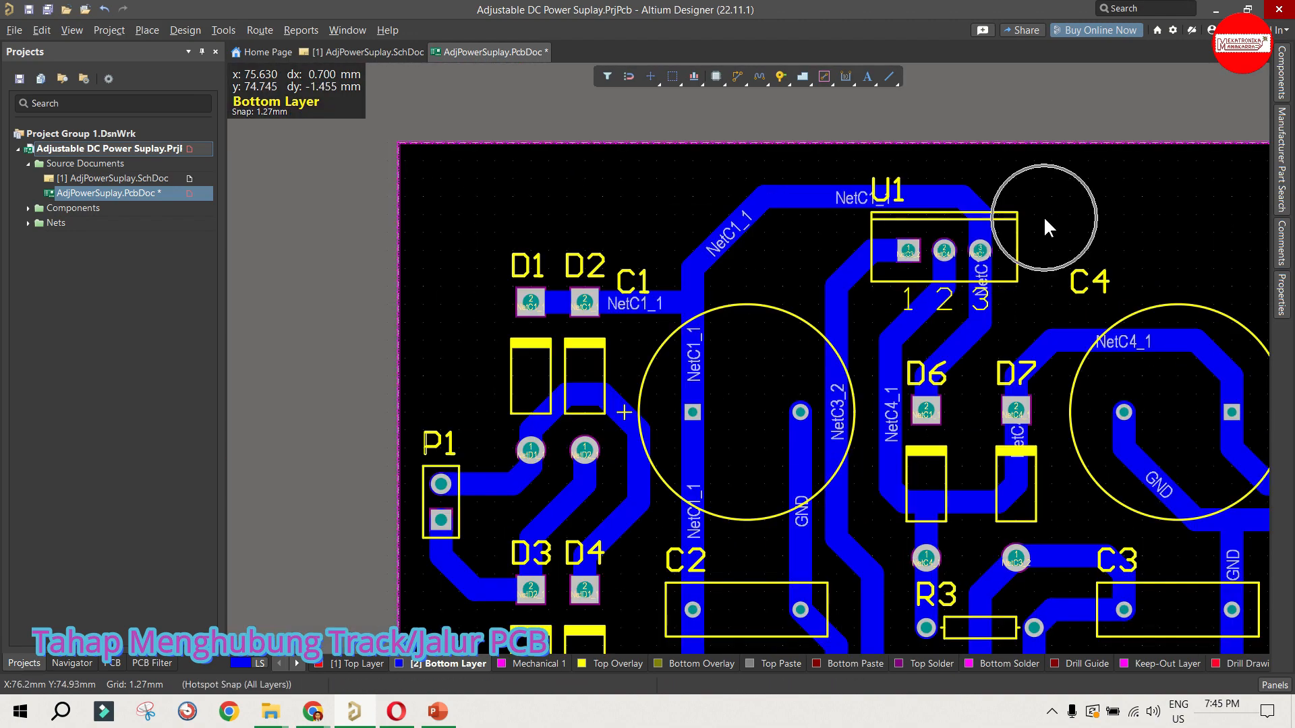
pyautogui.scroll(-2, 1031, 223)
pyautogui.scroll(-2, 734, 248)
pyautogui.keyDown('ctrl'); pyautogui.scroll(-1, 688, 350); pyautogui.keyUp('ctrl')
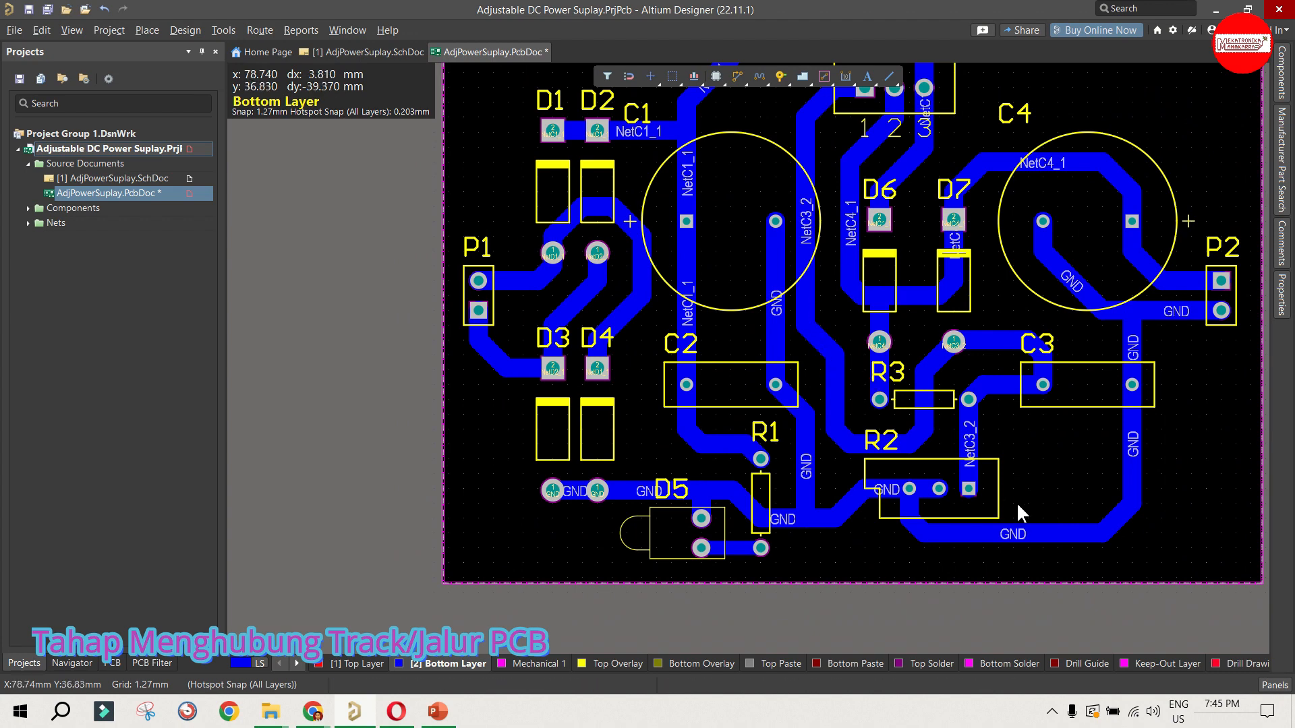
pyautogui.doubleClick(1011, 529)
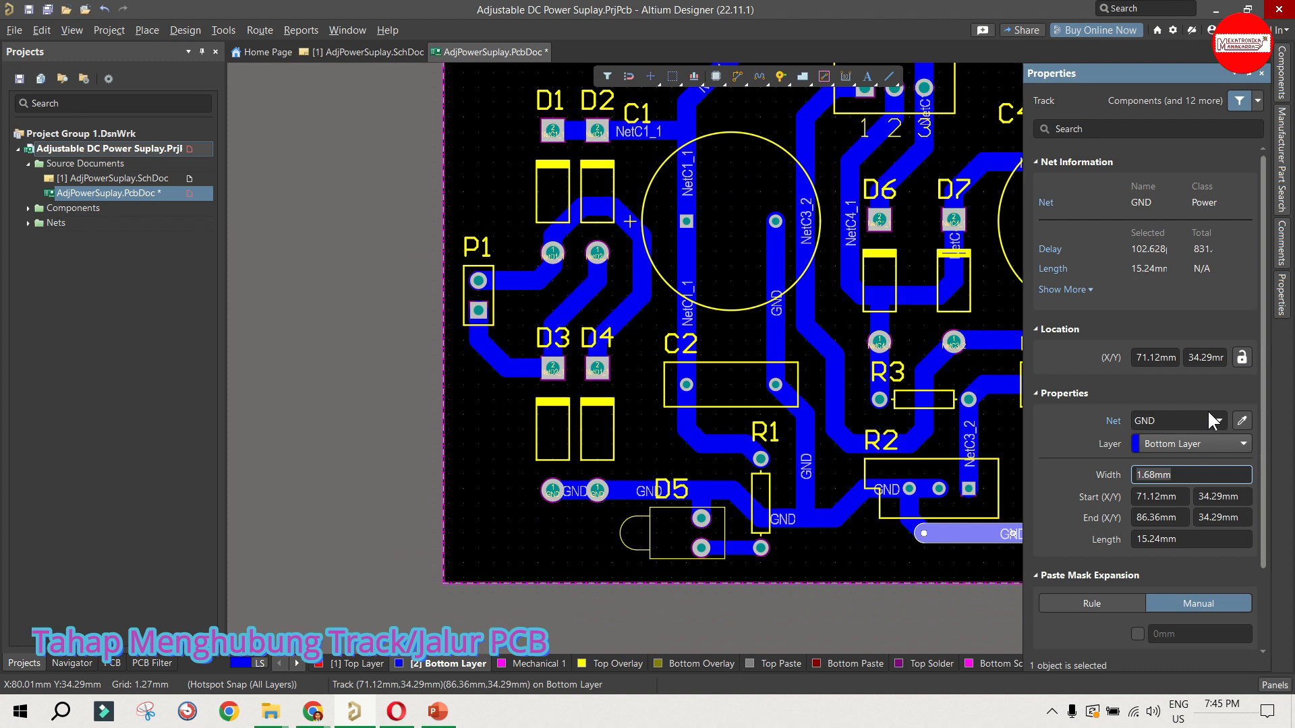
pyautogui.click(709, 211)
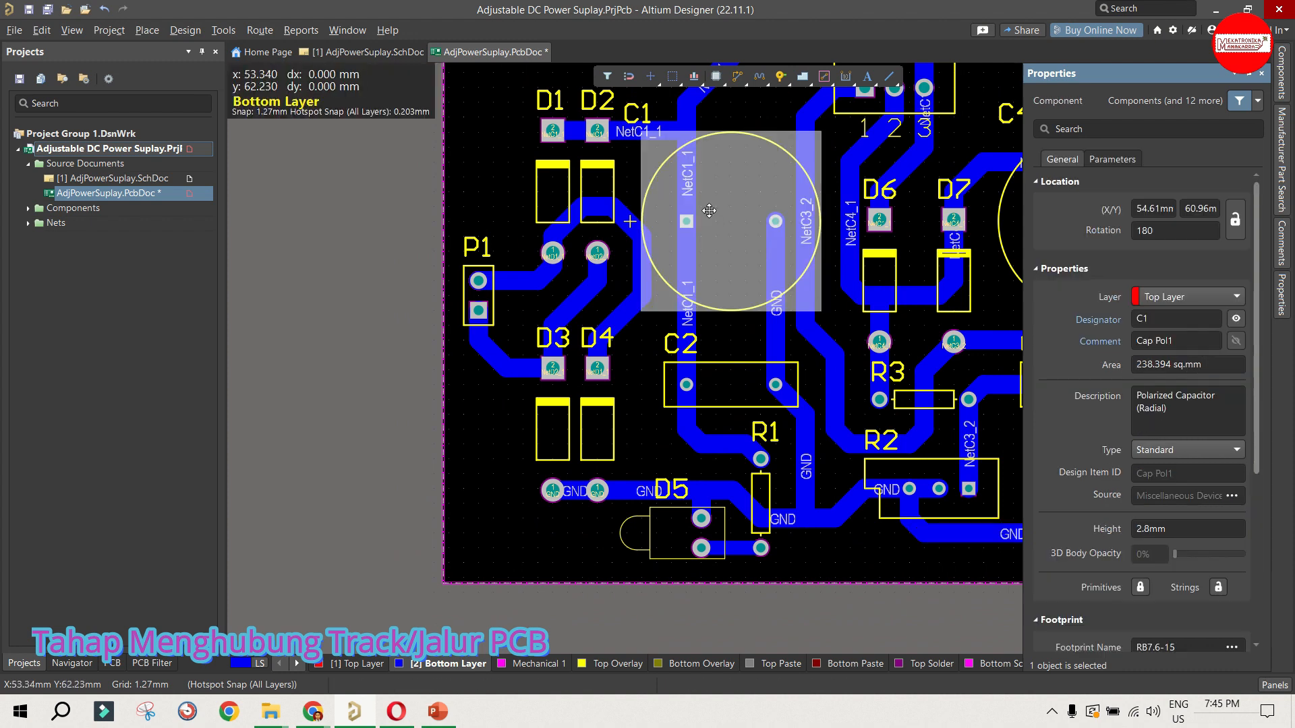
pyautogui.click(491, 200)
pyautogui.keyDown('ctrl'); pyautogui.scroll(-1, 523, 454); pyautogui.keyUp('ctrl')
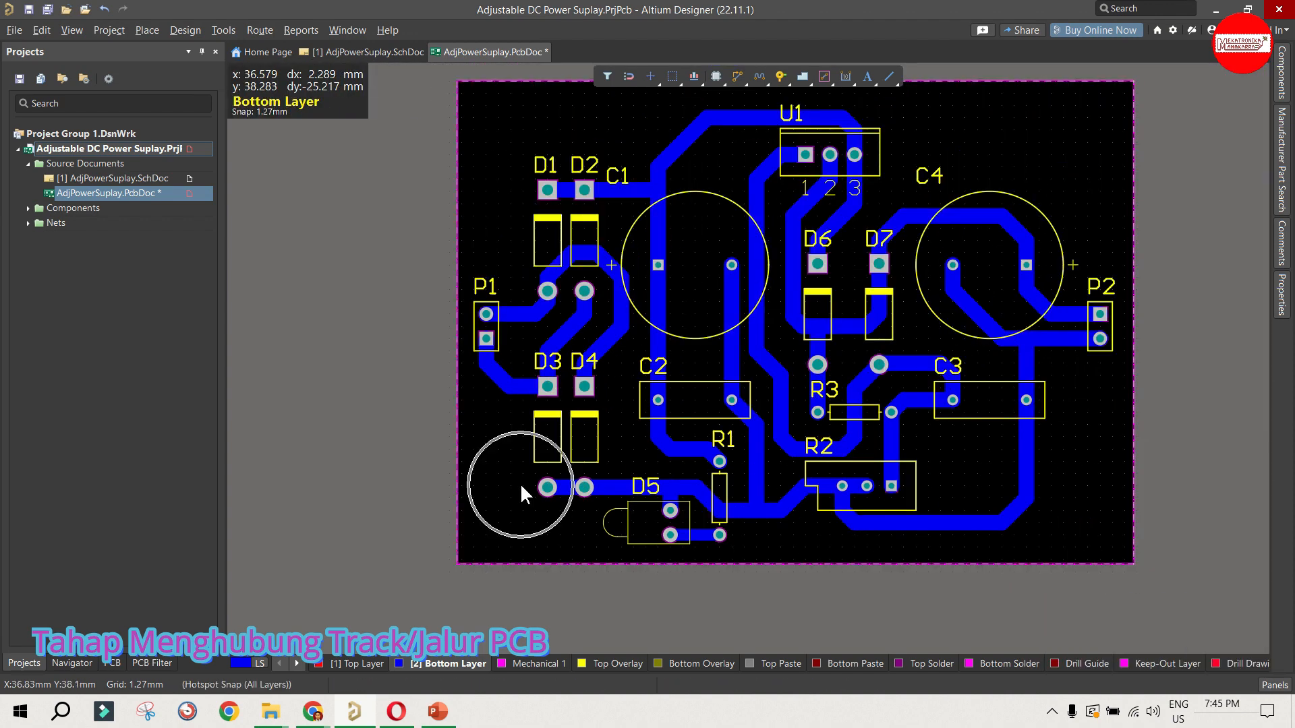
pyautogui.keyDown('ctrl'); pyautogui.scroll(1, 868, 445); pyautogui.keyUp('ctrl')
pyautogui.scroll(1, 868, 445)
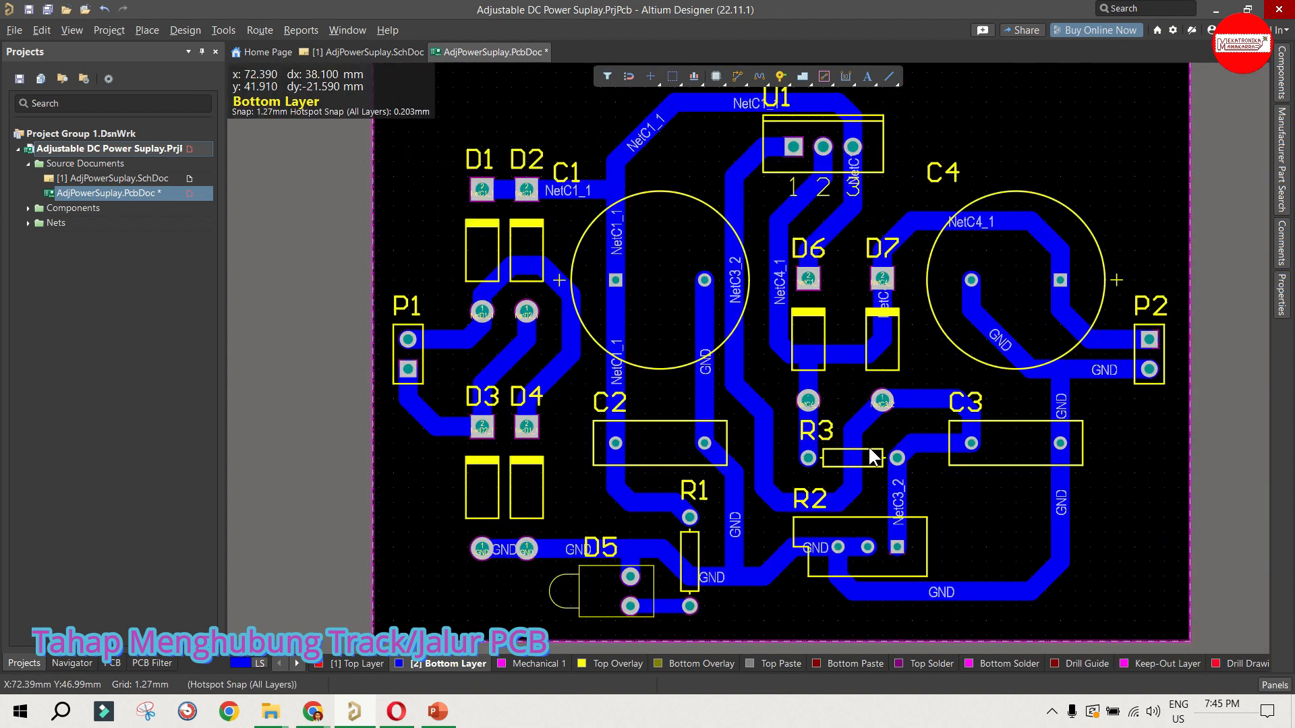
# Step: Move the vertical NetC4_1 track beside D6 about 1.27 mm away from the diode, toward the NetC3_2 track
pyautogui.keyDown('ctrl'); pyautogui.scroll(3, 784, 303); pyautogui.keyUp('ctrl')
pyautogui.click(774, 247)
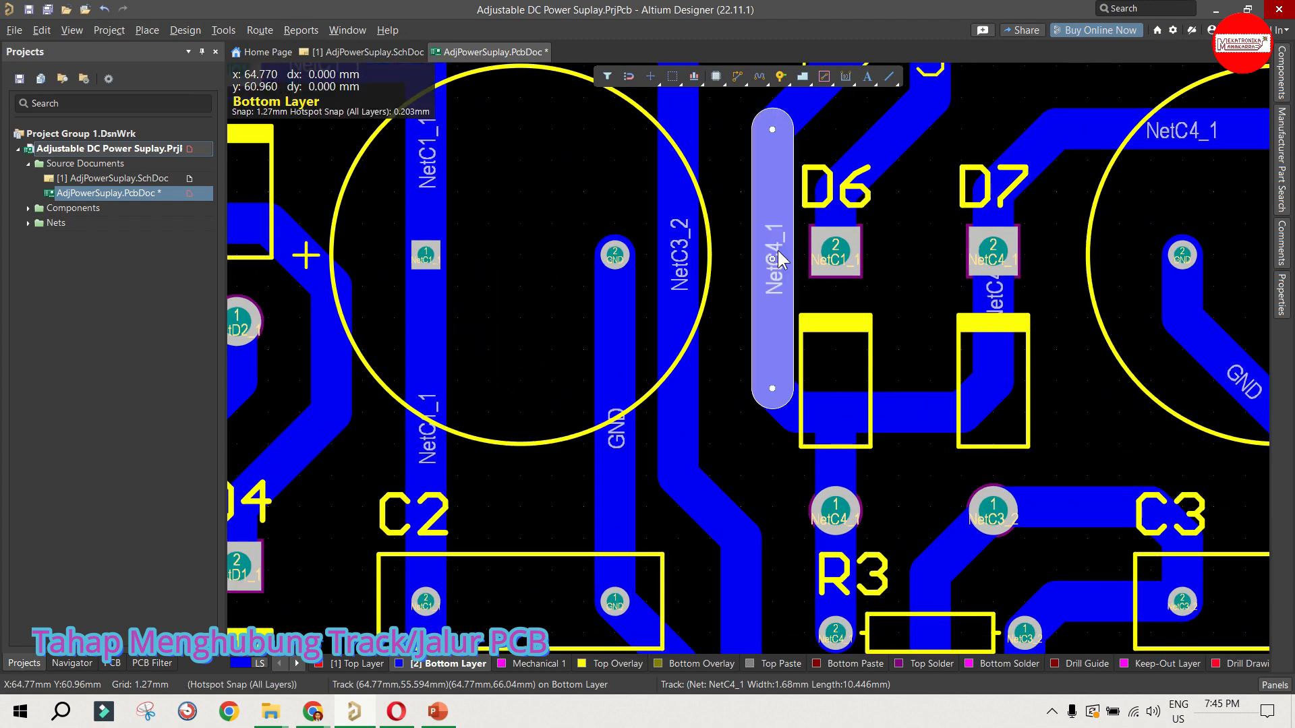
pyautogui.moveTo(774, 248); pyautogui.dragTo(752, 257)
pyautogui.keyDown('ctrl'); pyautogui.scroll(-3, 811, 375); pyautogui.keyUp('ctrl')
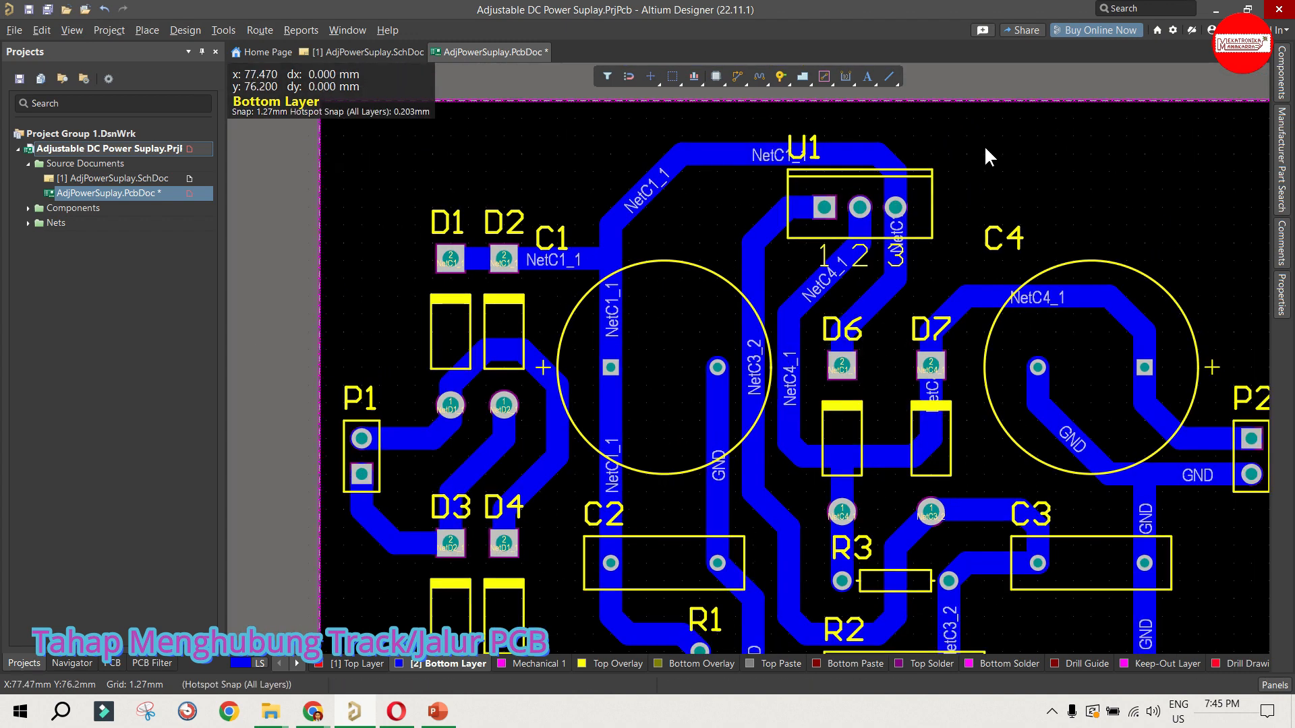
# Step: Move the C1 designator so it sits centered above its capacitor outline
pyautogui.keyDown('ctrl'); pyautogui.scroll(-2, 1082, 196); pyautogui.keyUp('ctrl')
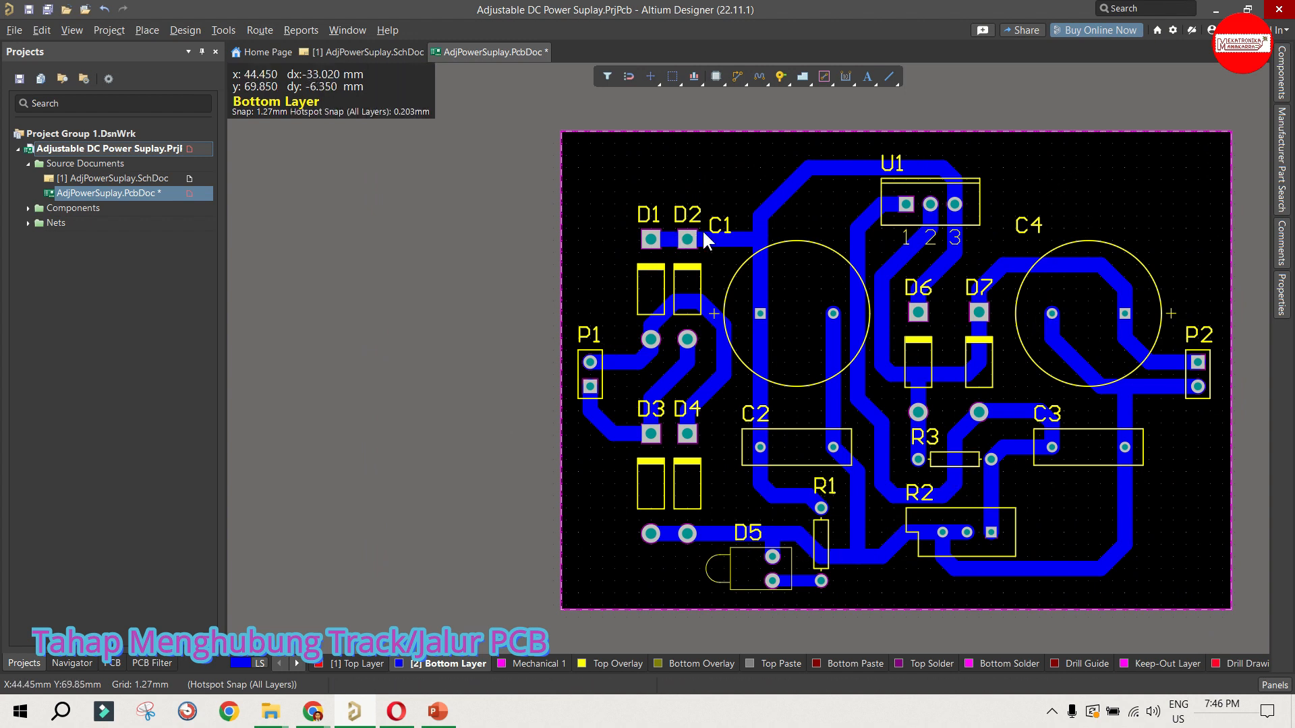
pyautogui.click(721, 228)
pyautogui.moveTo(723, 233); pyautogui.dragTo(803, 220)
pyautogui.click(713, 175)
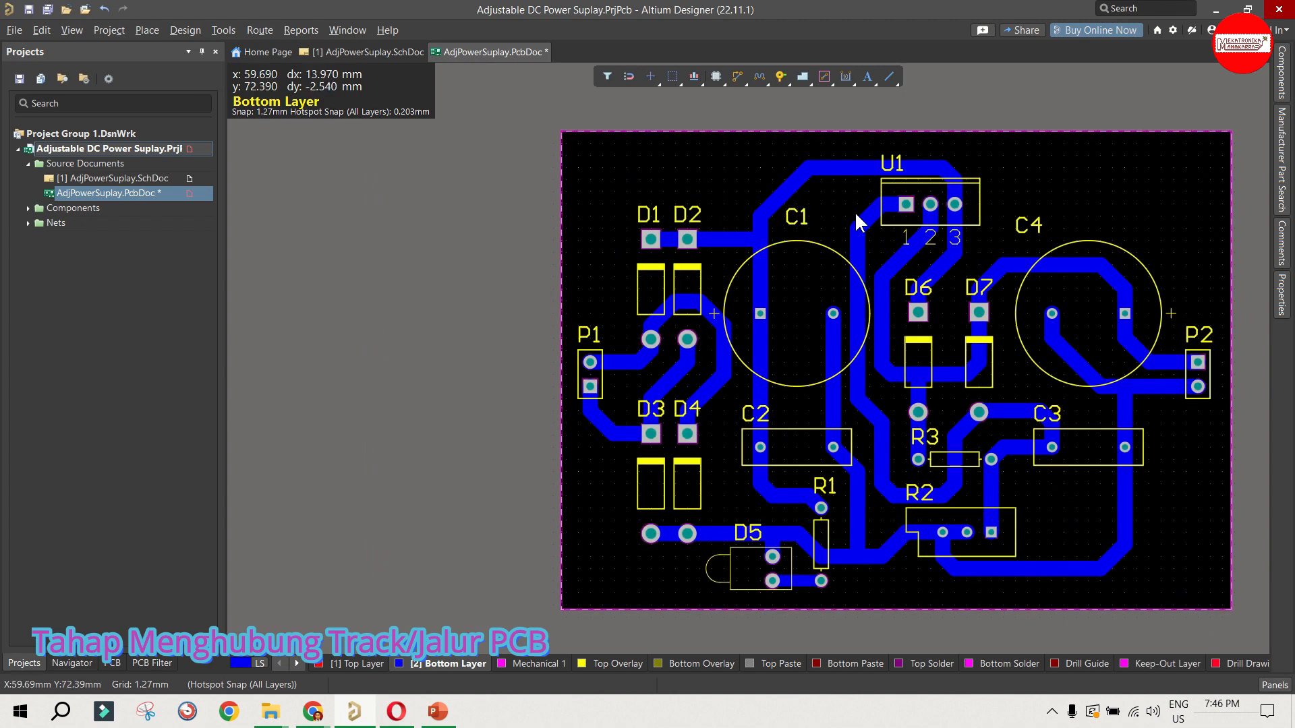
# Step: Center the C4 designator above its capacitor outline and save the PCB document
pyautogui.click(1047, 218)
pyautogui.moveTo(1034, 225); pyautogui.dragTo(1094, 228)
pyautogui.click(1158, 230)
pyautogui.hotkey('ctrl', 's')
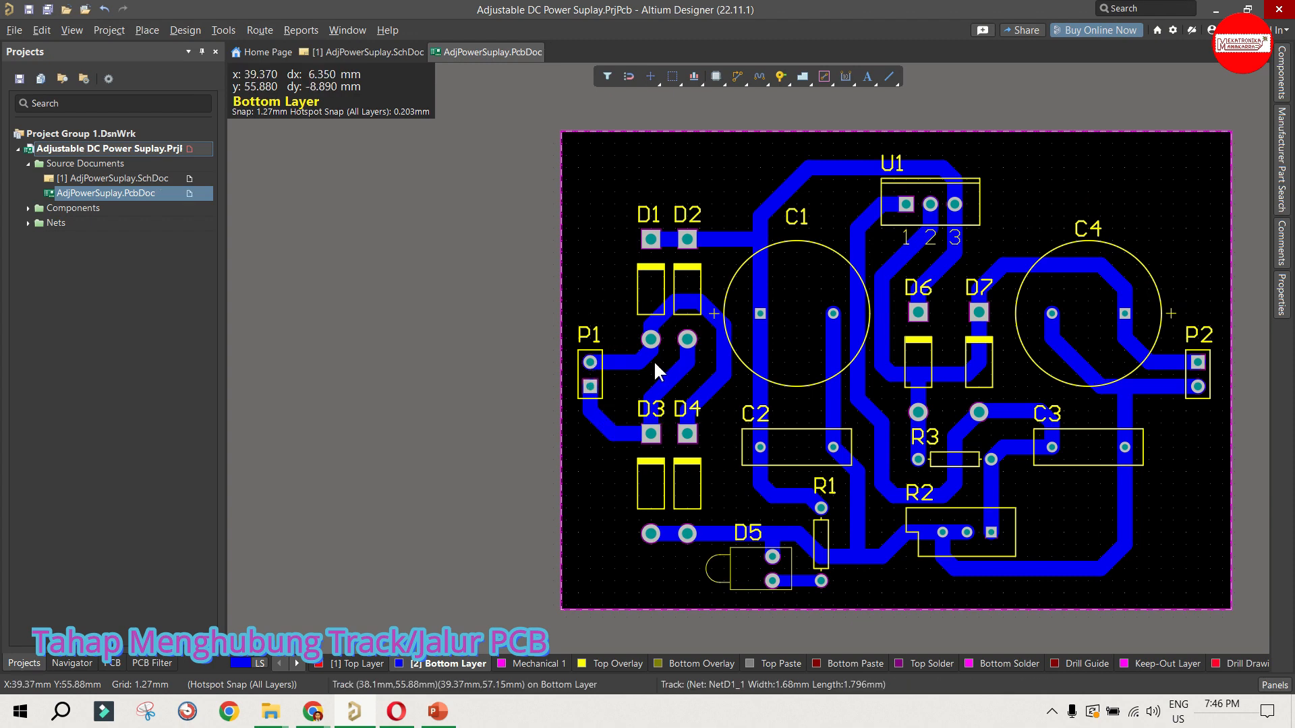
# Step: Examine the board's routing from connector P1 and the diodes D1 to D4 across to connector P2
pyautogui.keyDown('ctrl'); pyautogui.scroll(4, 590, 371); pyautogui.keyUp('ctrl')
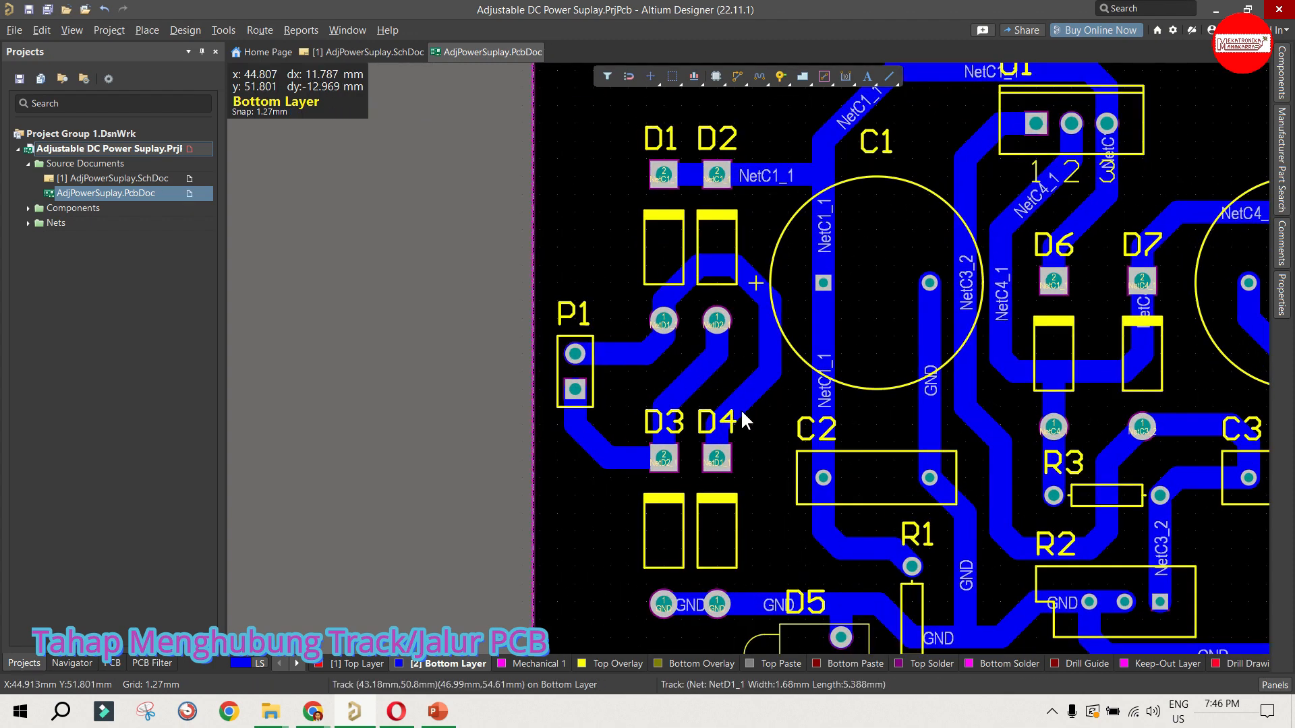
pyautogui.keyDown('ctrl'); pyautogui.scroll(1, 741, 411); pyautogui.keyUp('ctrl')
pyautogui.keyDown('ctrl'); pyautogui.scroll(-2, 494, 337); pyautogui.keyUp('ctrl')
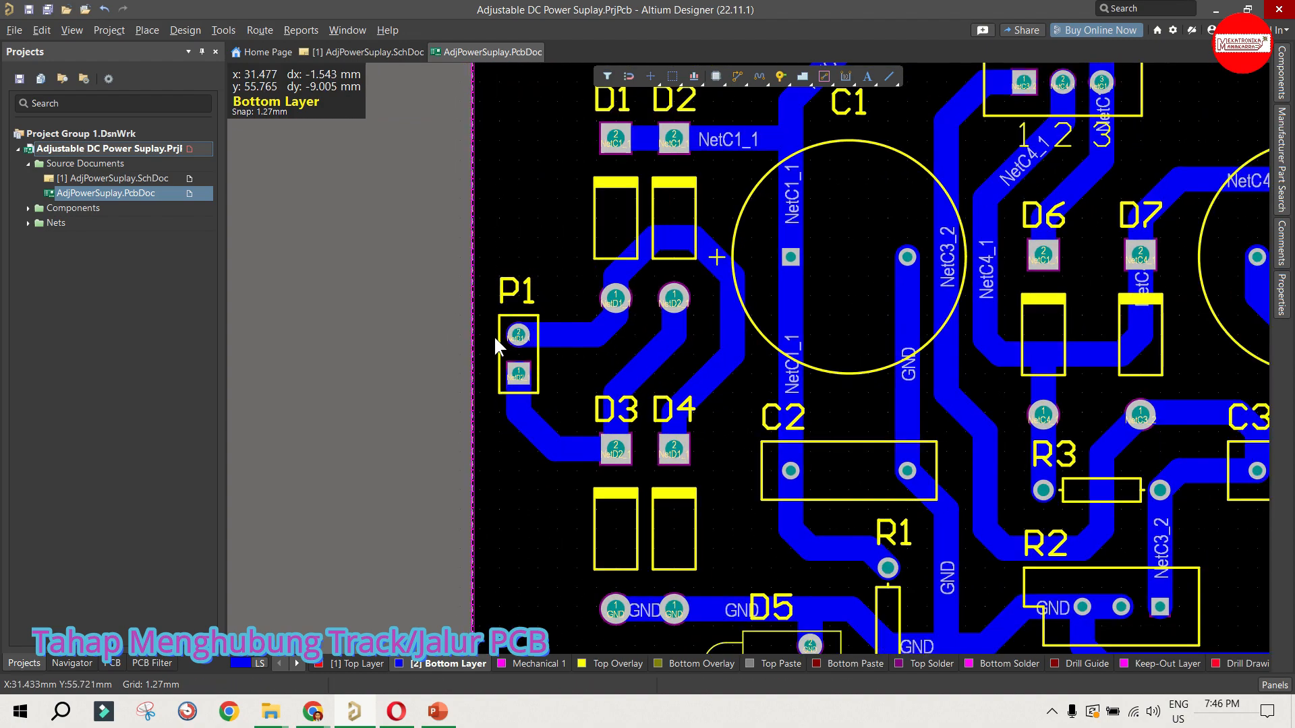
pyautogui.keyDown('ctrl'); pyautogui.scroll(-1, 499, 333); pyautogui.keyUp('ctrl')
pyautogui.keyDown('ctrl'); pyautogui.scroll(1, 499, 333); pyautogui.keyUp('ctrl')
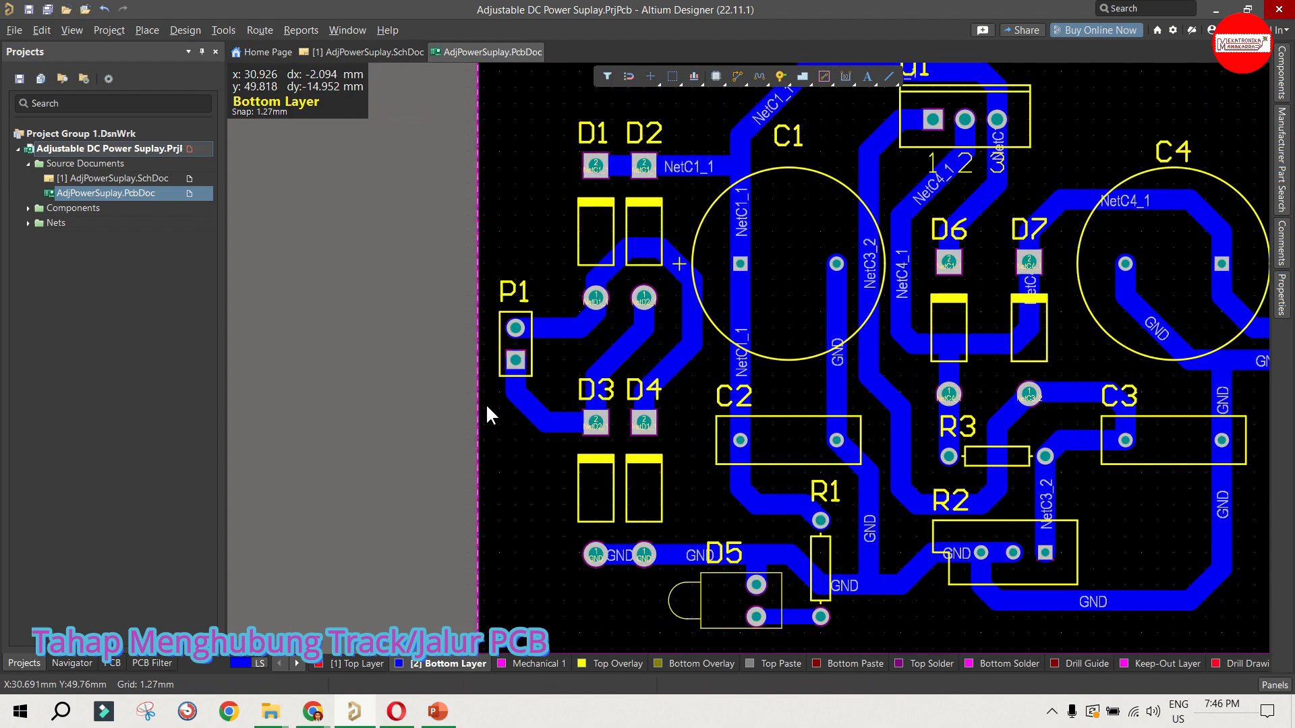
pyautogui.keyDown('ctrl'); pyautogui.scroll(-2, 482, 398); pyautogui.keyUp('ctrl')
pyautogui.keyDown('ctrl'); pyautogui.scroll(2, 1075, 381); pyautogui.keyUp('ctrl')
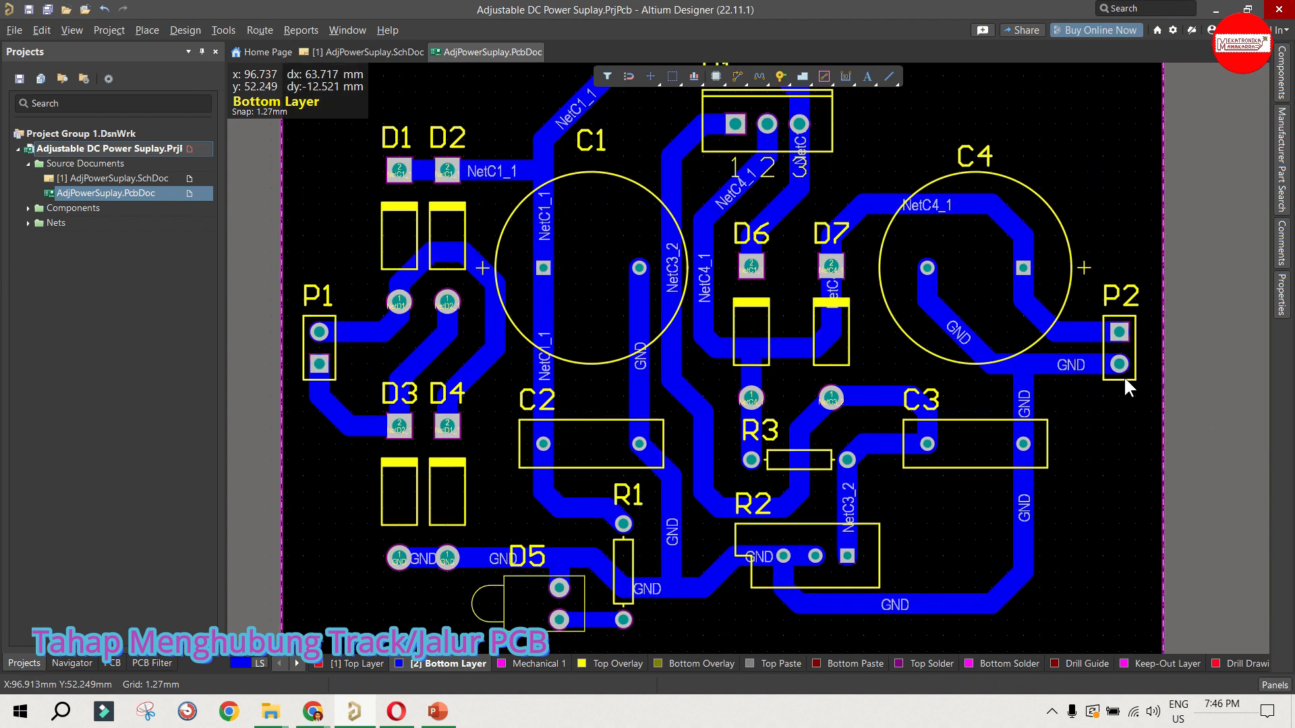
pyautogui.keyDown('ctrl'); pyautogui.scroll(1, 1130, 380); pyautogui.keyUp('ctrl')
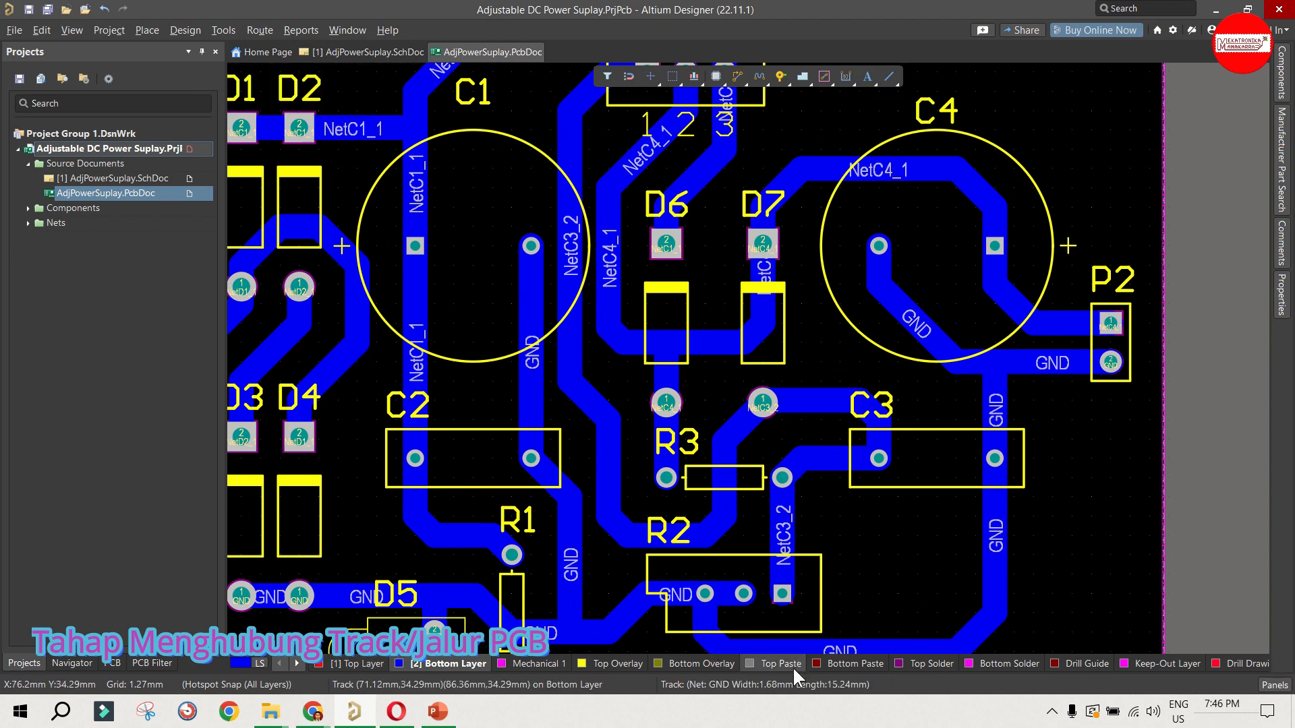
# Step: Place a text string on the Top Overlay layer in the free area below C3, beside R2
pyautogui.click(614, 662)
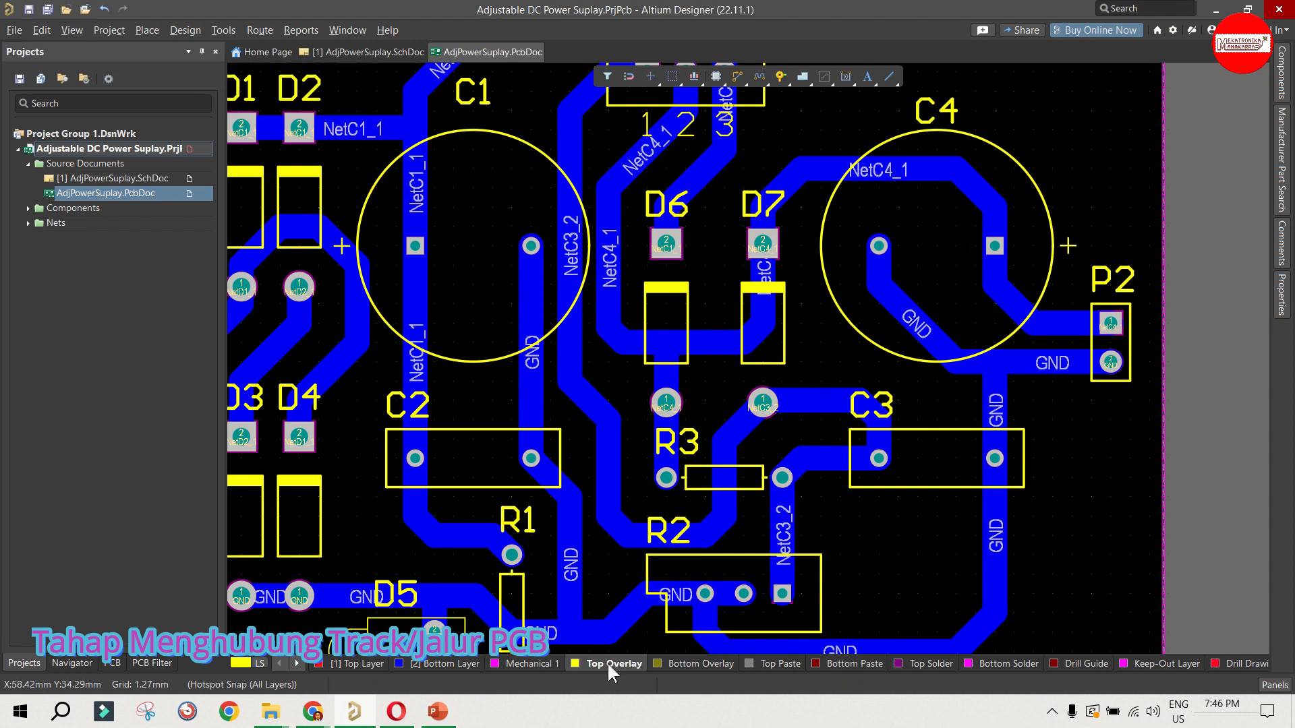
pyautogui.click(869, 78)
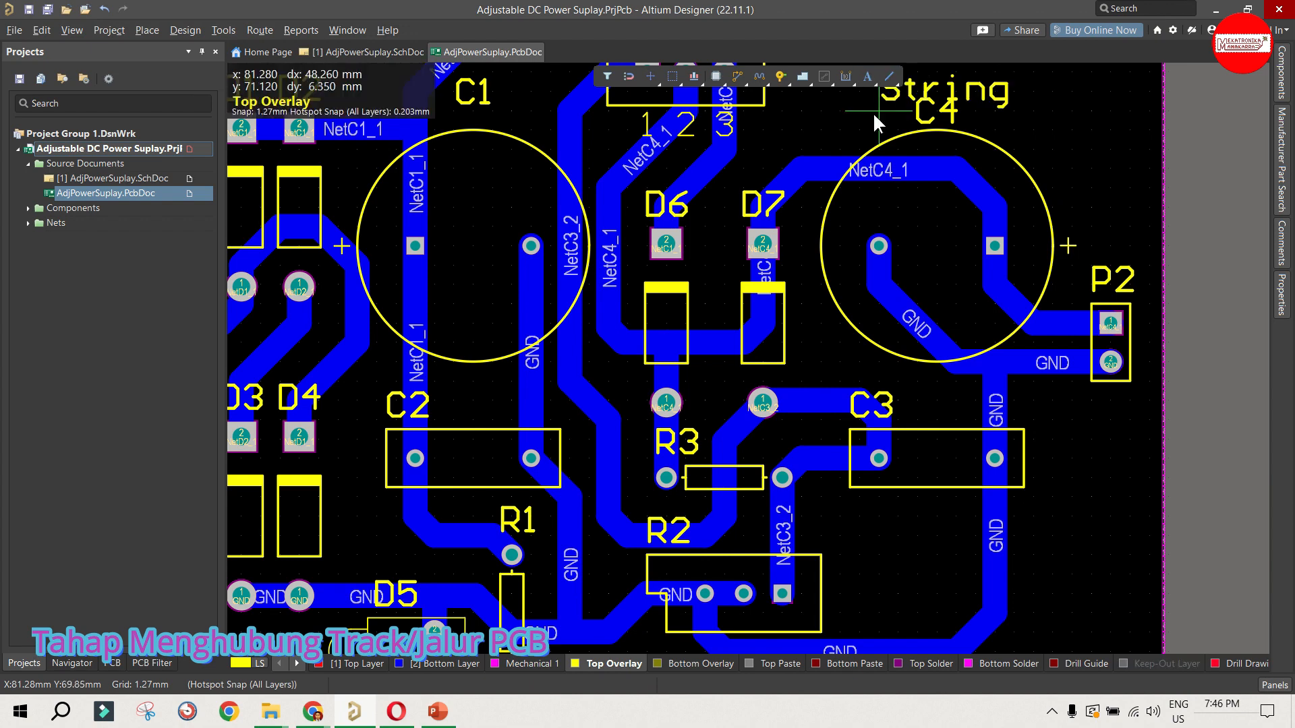
pyautogui.scroll(-1, 1025, 351)
pyautogui.keyDown('ctrl'); pyautogui.scroll(-1, 1019, 379); pyautogui.keyUp('ctrl')
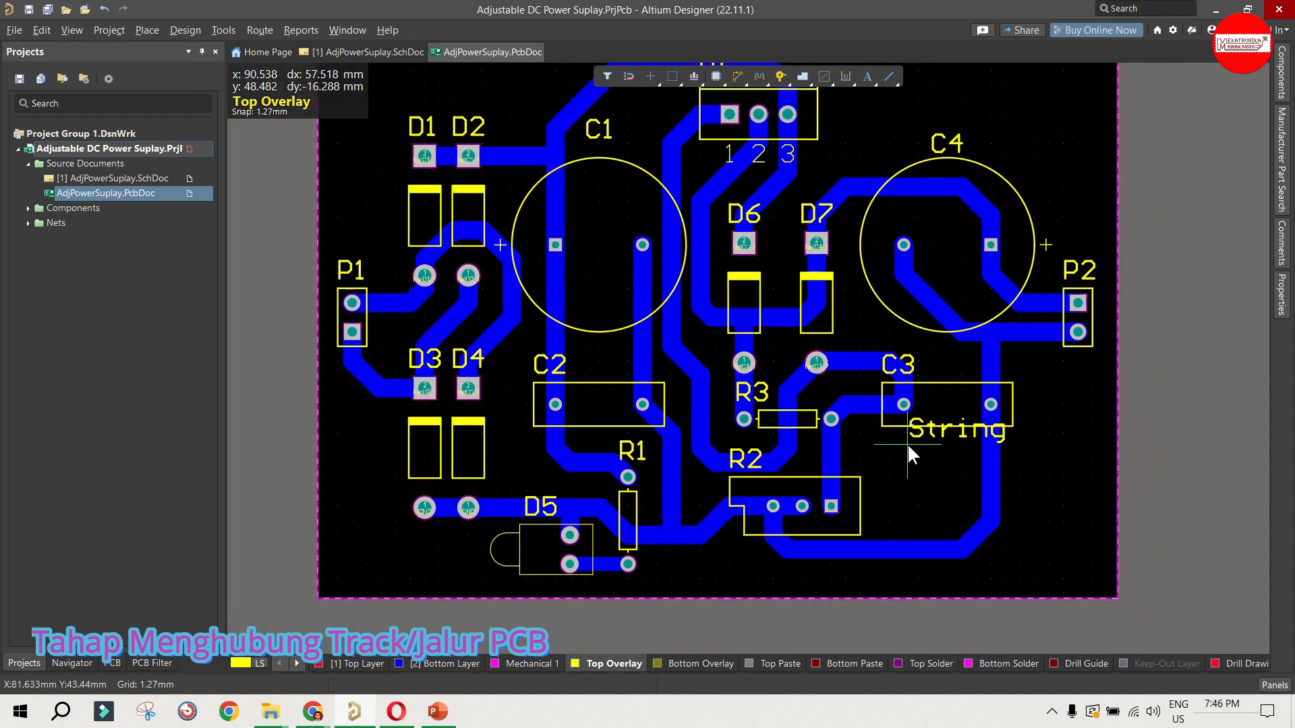
pyautogui.scroll(3, 809, 408)
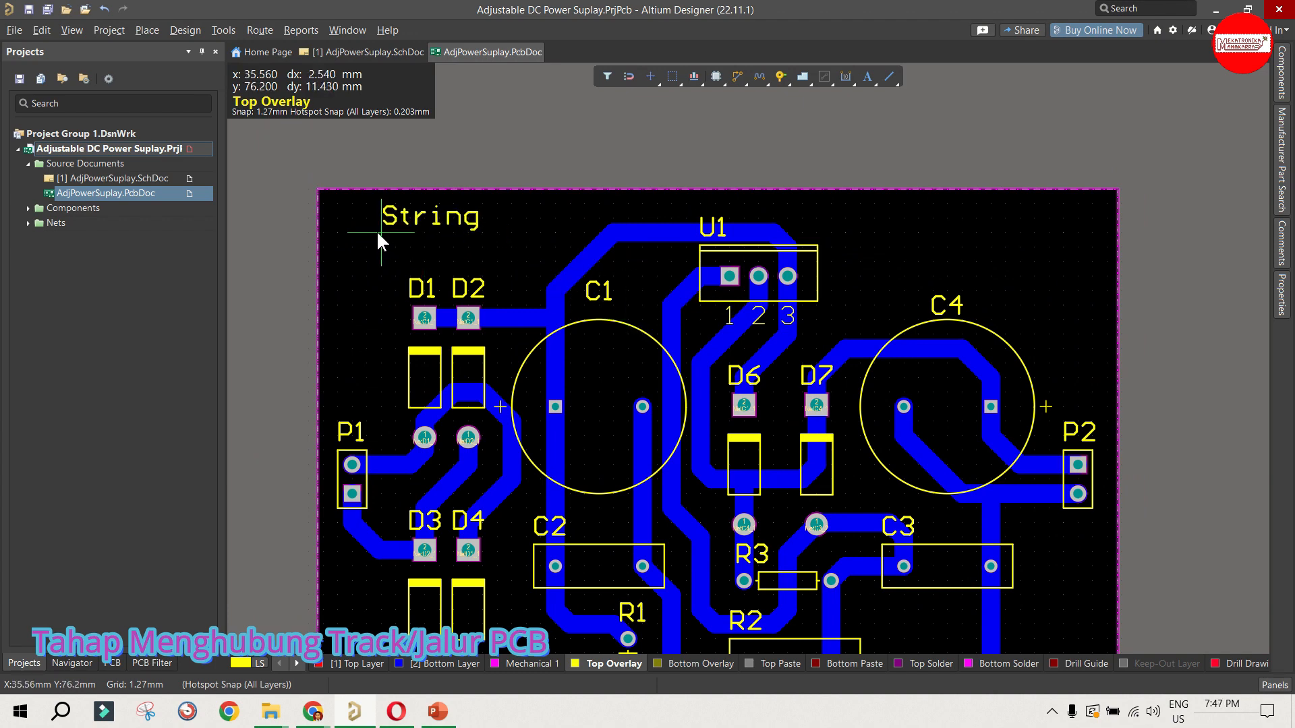
pyautogui.scroll(-3, 890, 240)
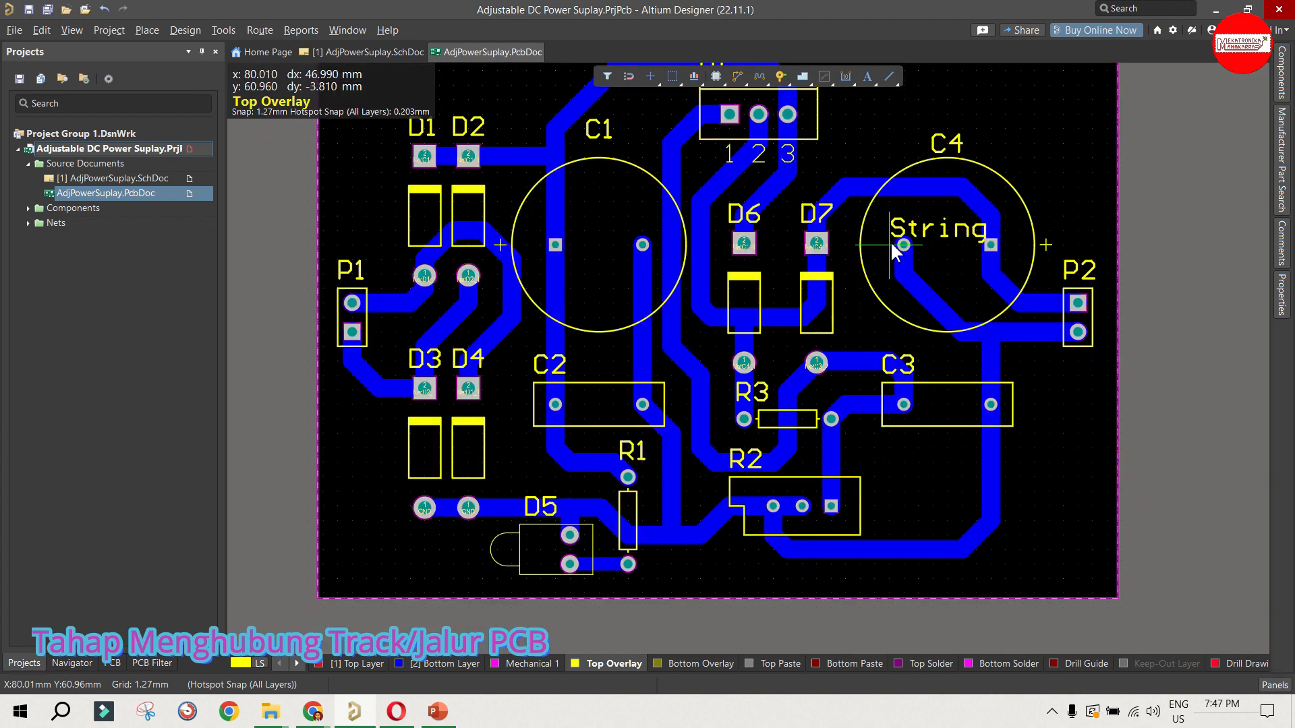
pyautogui.click(906, 484)
pyautogui.press('Escape')
# Step: Set the string's text to "ADJ. DC POWER SUPLAY" and move it slightly toward R2
pyautogui.doubleClick(906, 462)
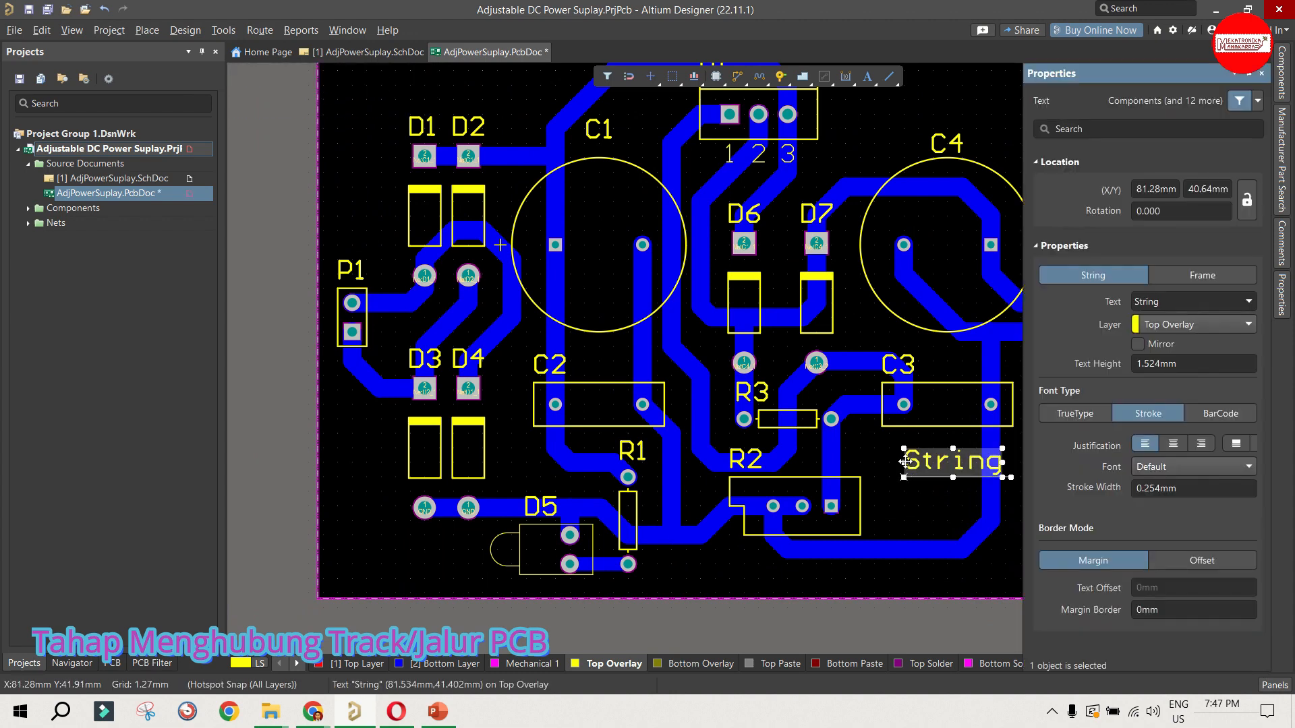
pyautogui.click(1148, 303)
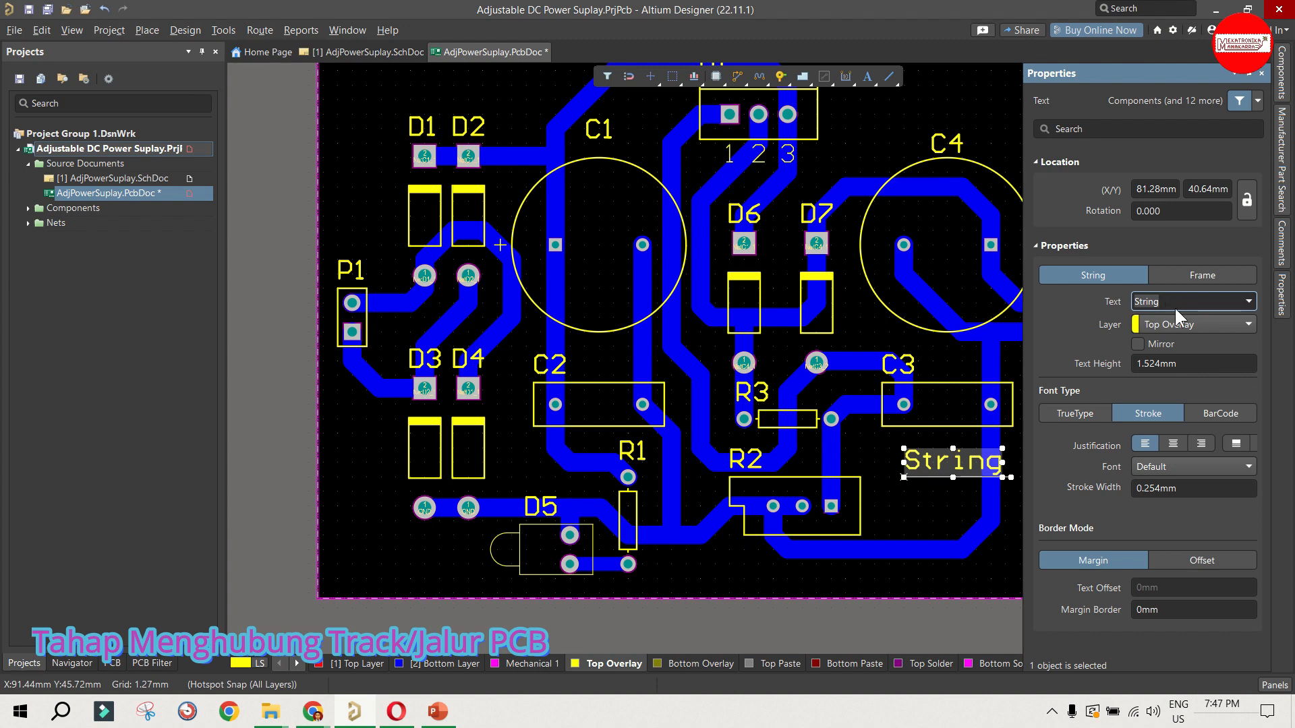
pyautogui.write('ADJ. DC POWER SU')
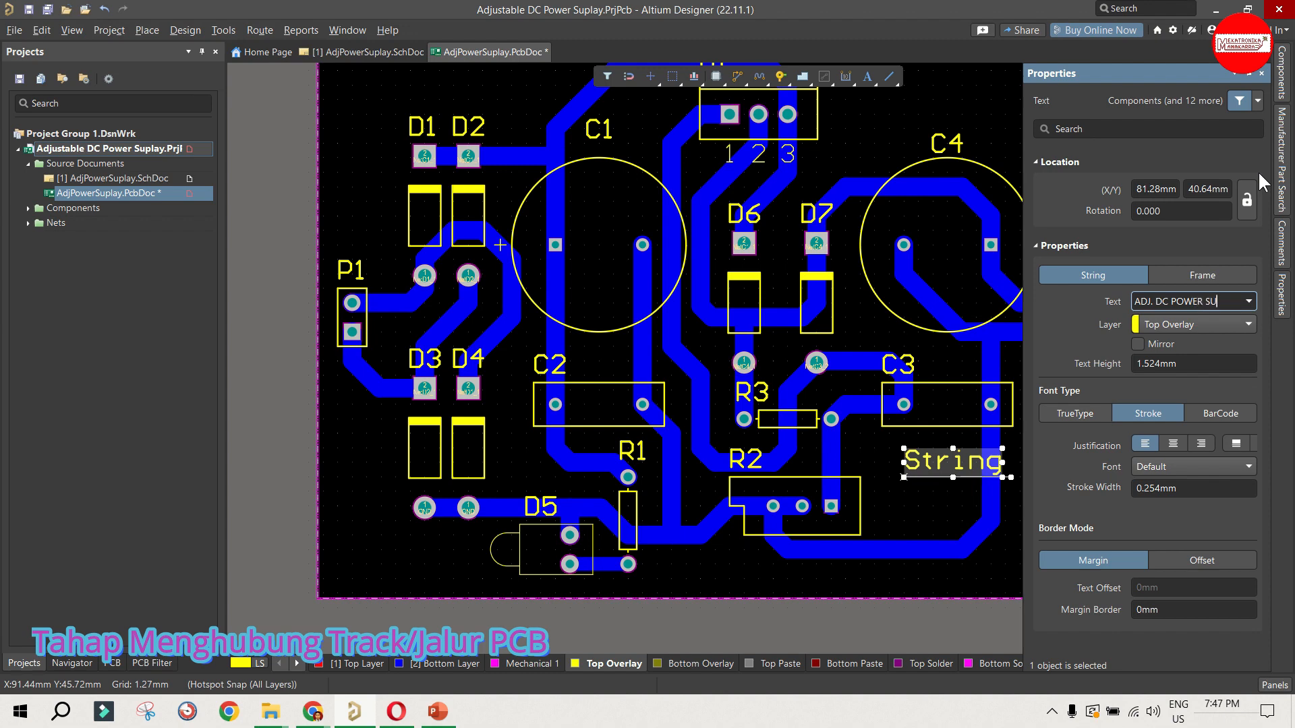
pyautogui.write('AY')
pyautogui.press('Return')
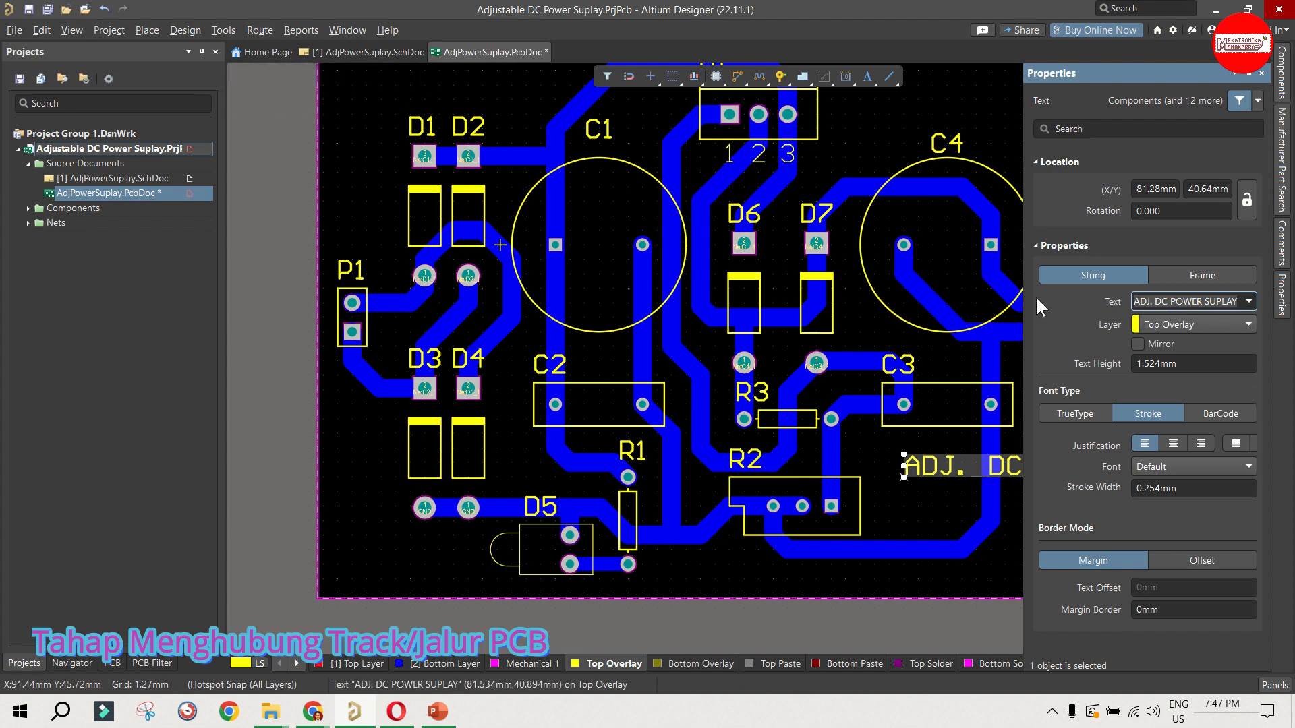
pyautogui.click(950, 531)
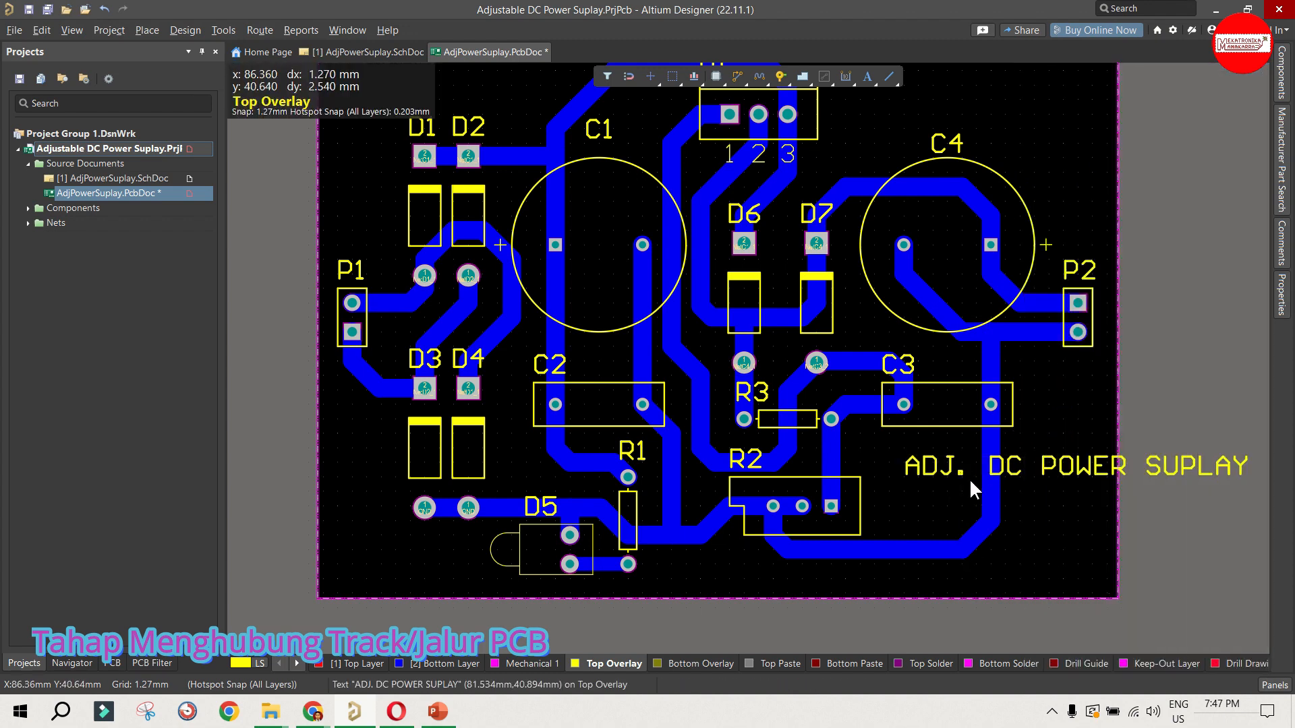
pyautogui.click(1035, 472)
pyautogui.moveTo(1035, 472); pyautogui.dragTo(1021, 472)
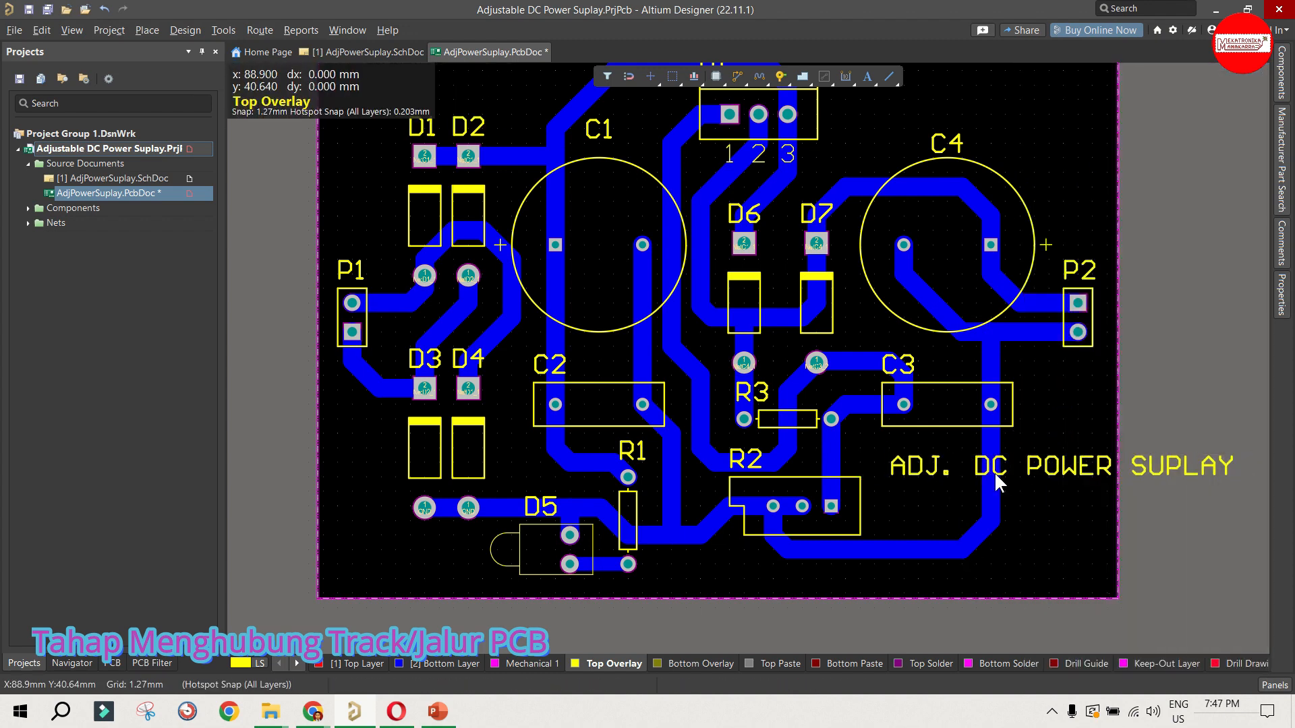
# Step: Replace the string's text with "ADJUSTABLE" and move it slightly farther from C3 and R2
pyautogui.doubleClick(1035, 472)
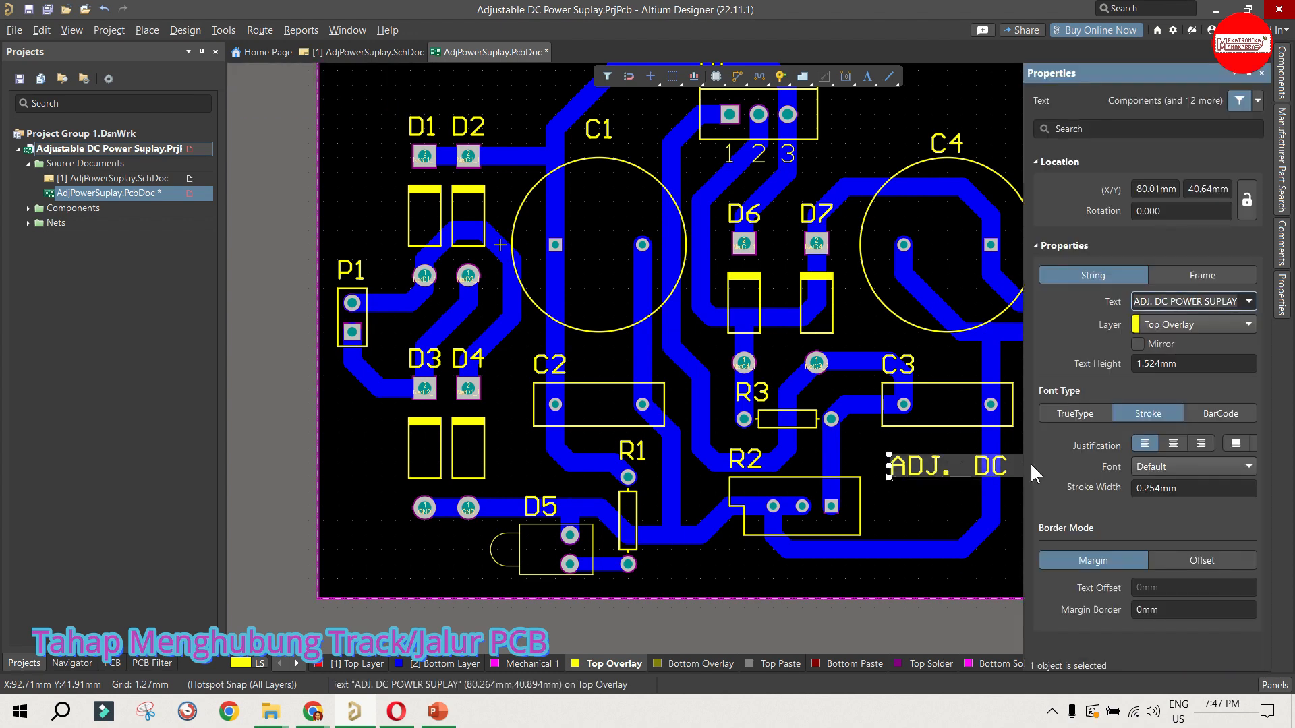
pyautogui.click(1170, 302)
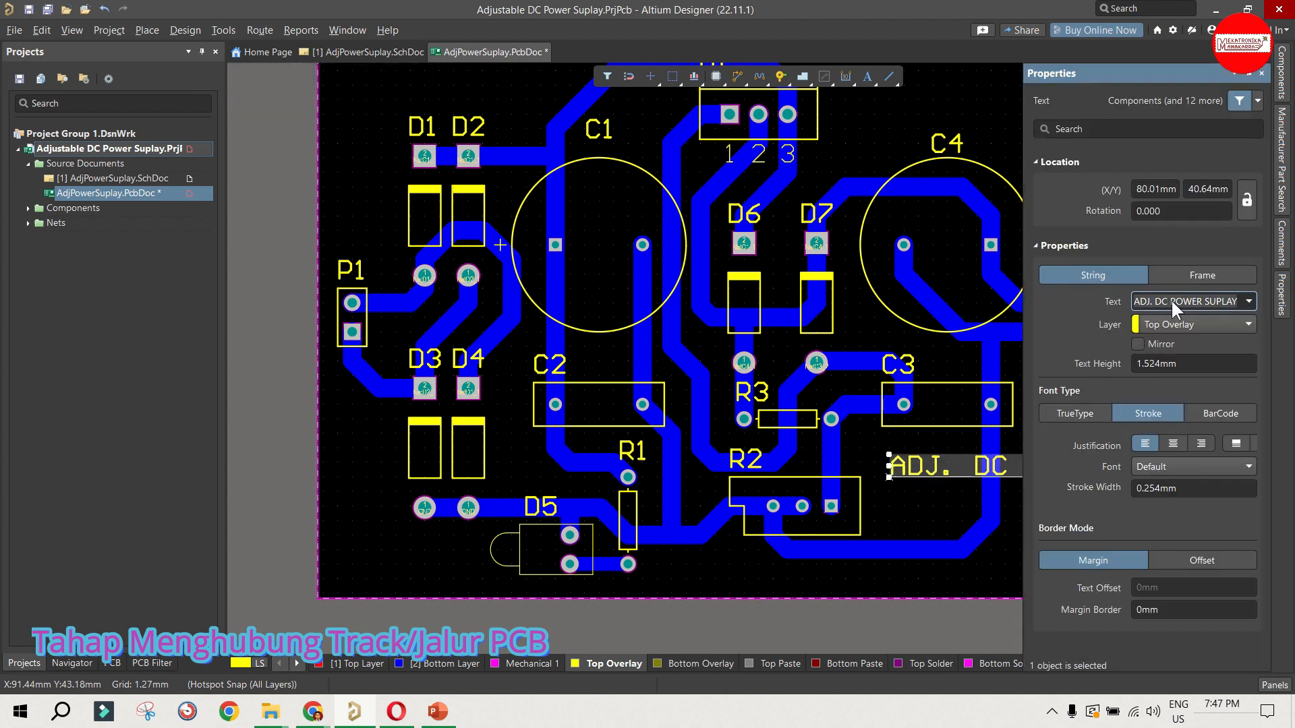
pyautogui.click(1161, 307)
pyautogui.click(1152, 304)
pyautogui.click(1151, 304)
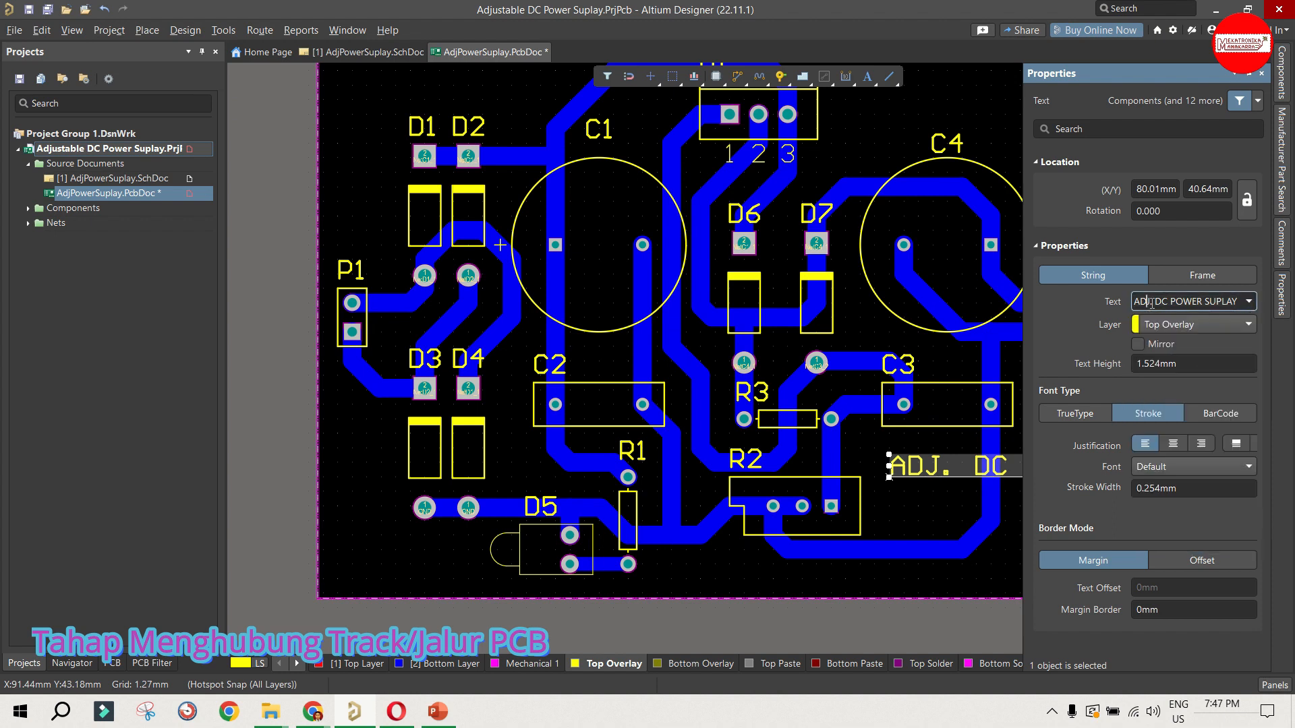
pyautogui.hotkey('ctrl', 'a')
pyautogui.press('BackSpace')
pyautogui.click(937, 512)
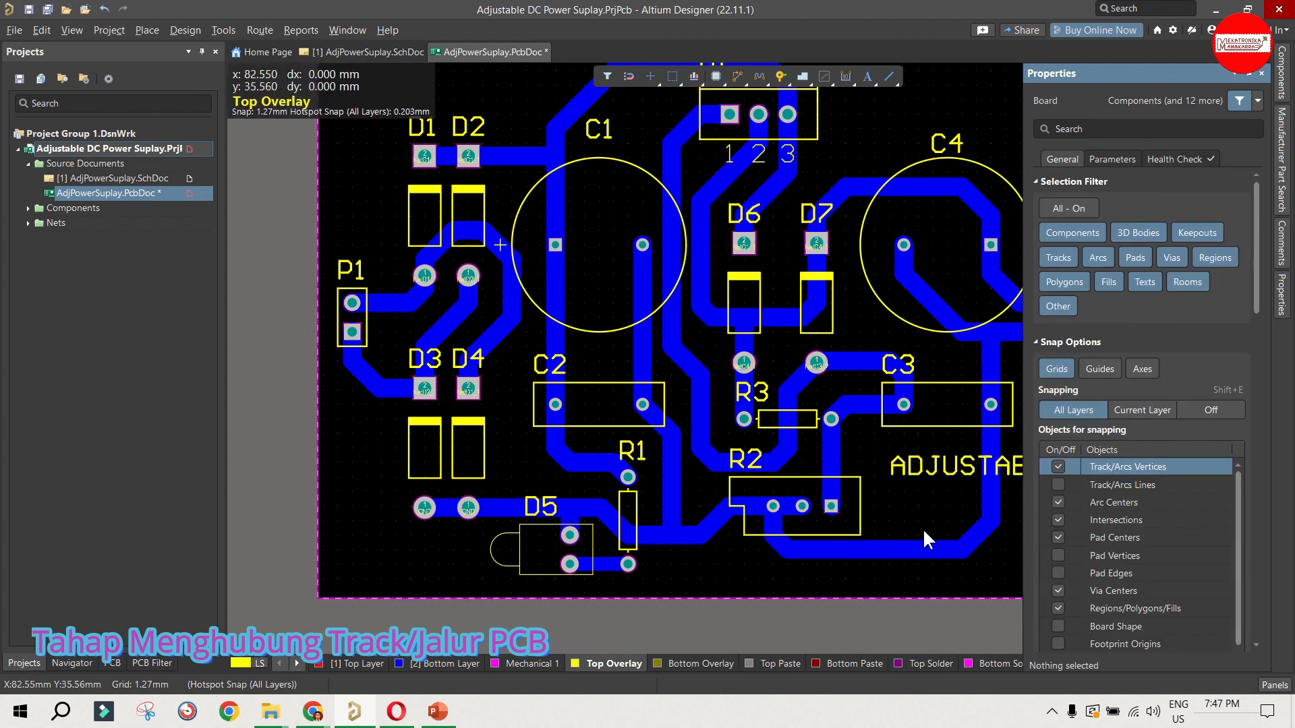
pyautogui.moveTo(947, 485); pyautogui.dragTo(961, 499)
pyautogui.click(1011, 522)
# Step: Copy the "ADJUSTABLE" string and paste the duplicate directly beneath it
pyautogui.click(1020, 488)
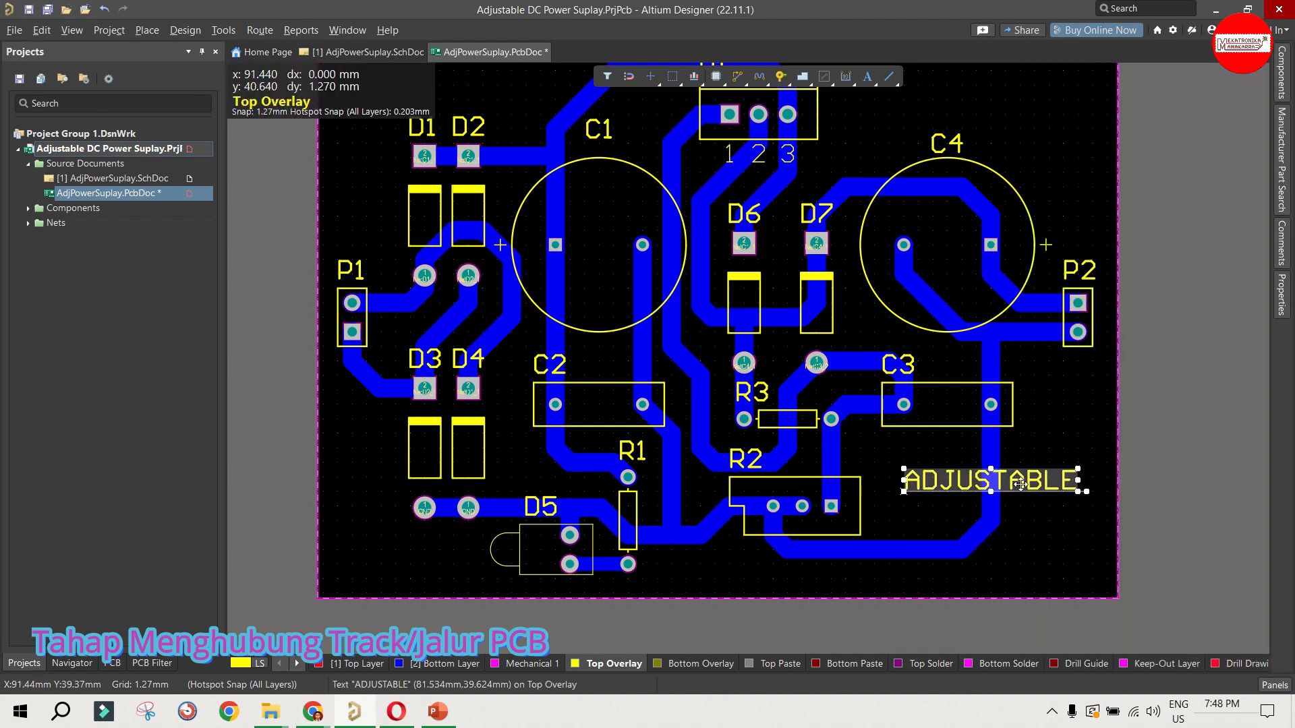
pyautogui.hotkey('ctrl', 'c')
pyautogui.click(1014, 512)
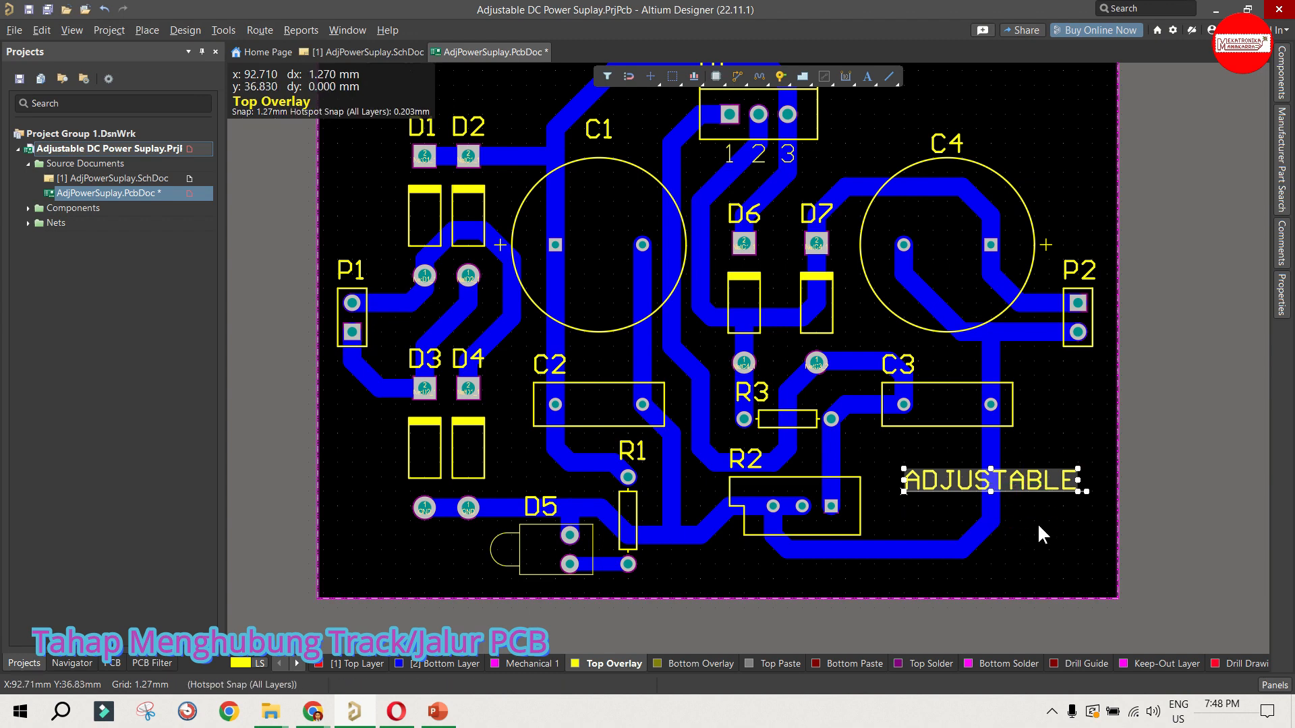
pyautogui.hotkey('ctrl', 'v')
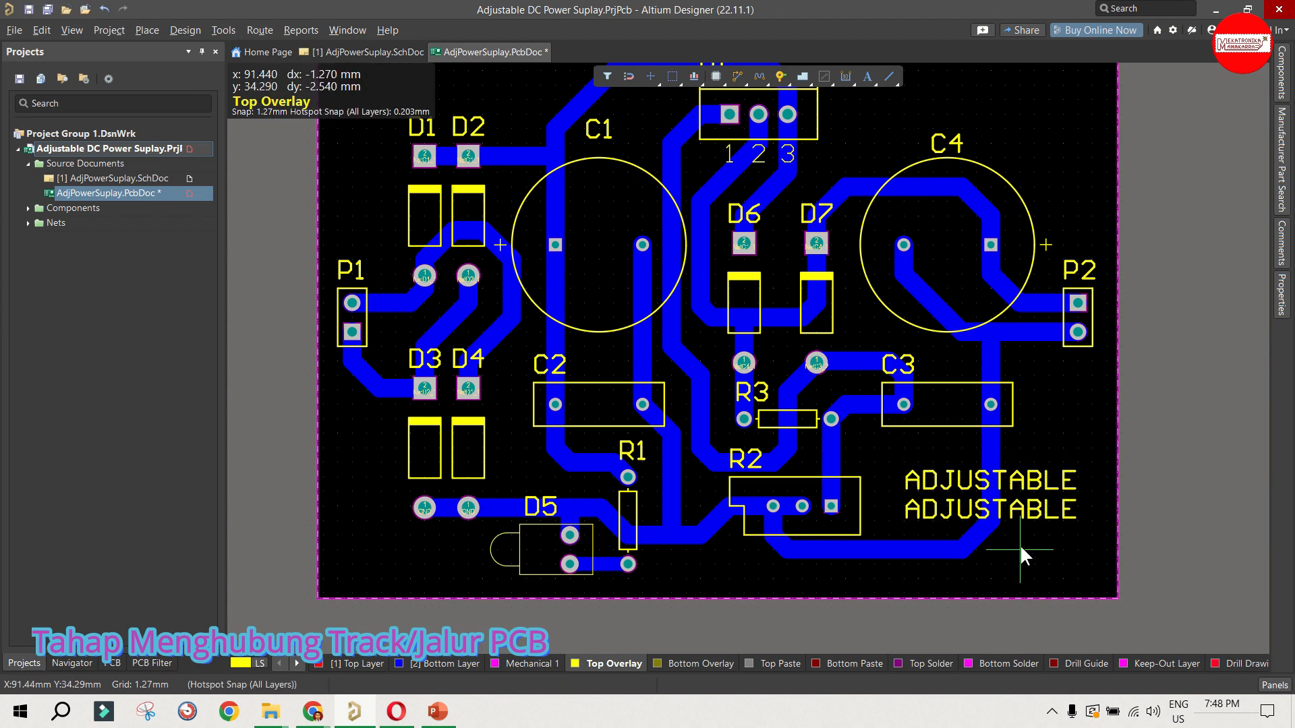
pyautogui.click(1020, 551)
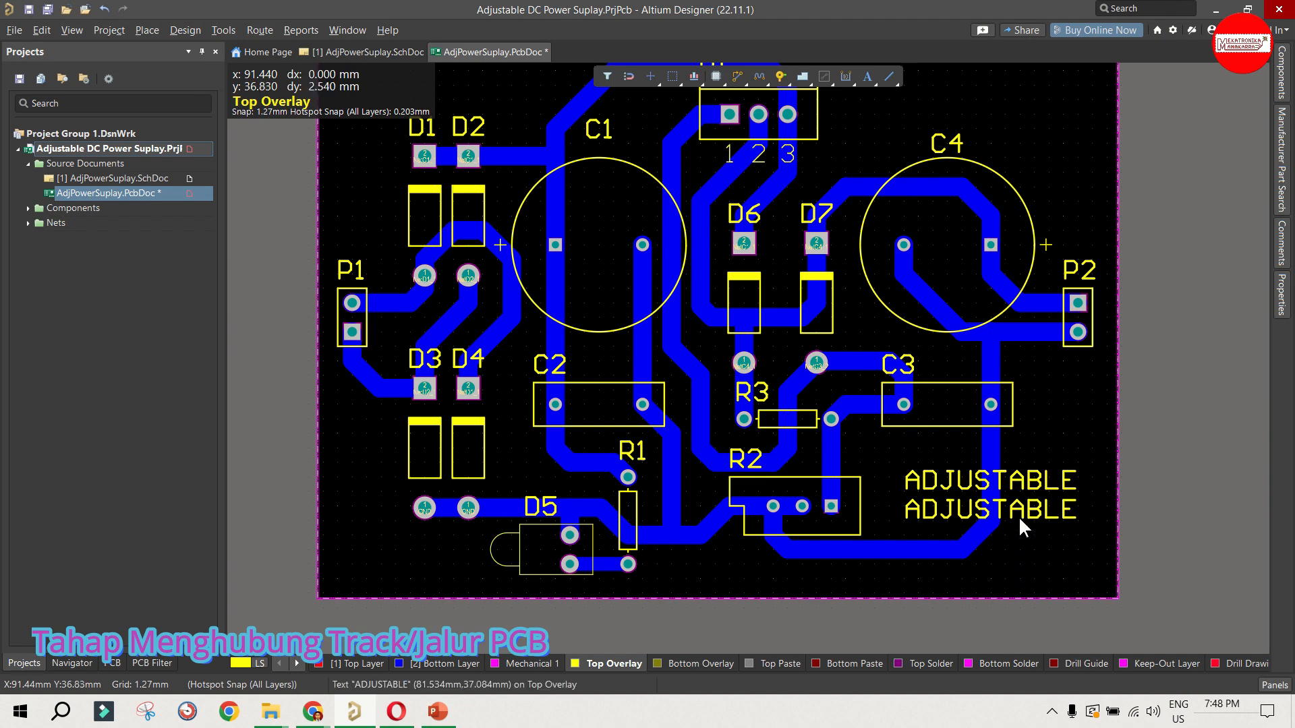
# Step: Change the text of the lower duplicate string to "DC POWER SUPLAY"
pyautogui.doubleClick(1019, 518)
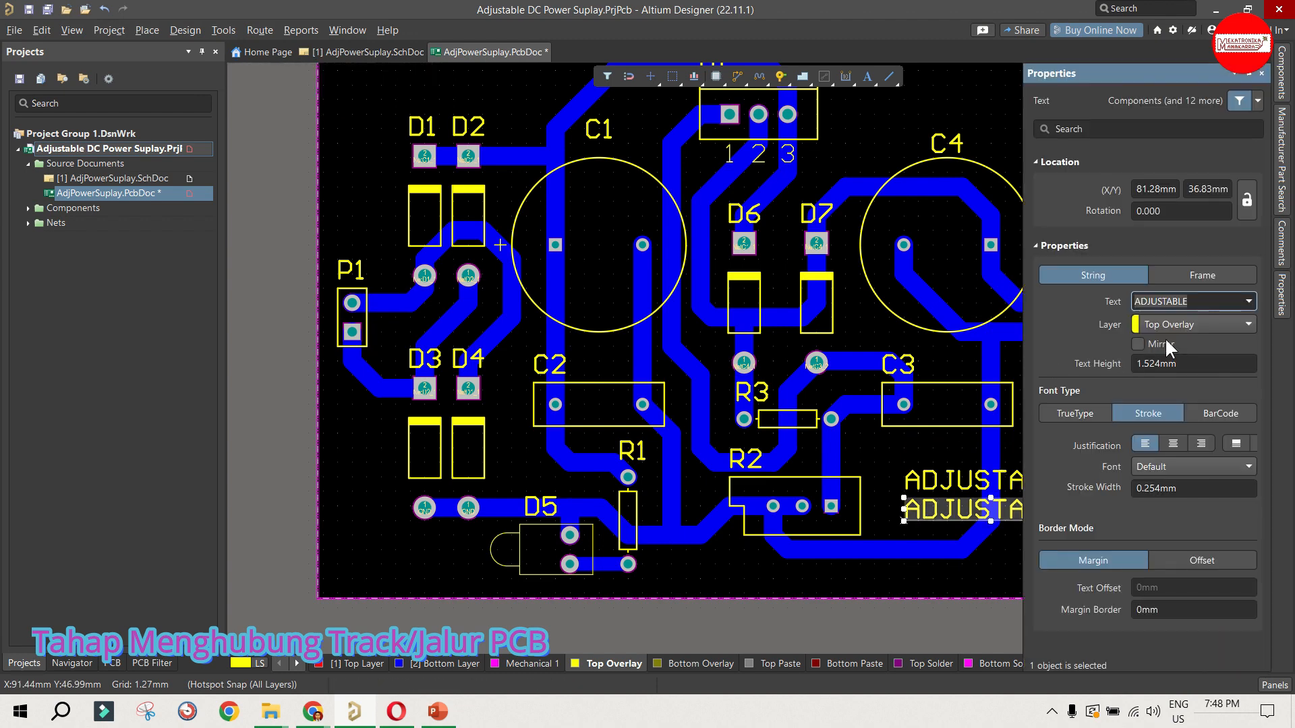
pyautogui.write('DC POWER SUPLAY')
pyautogui.press('Return')
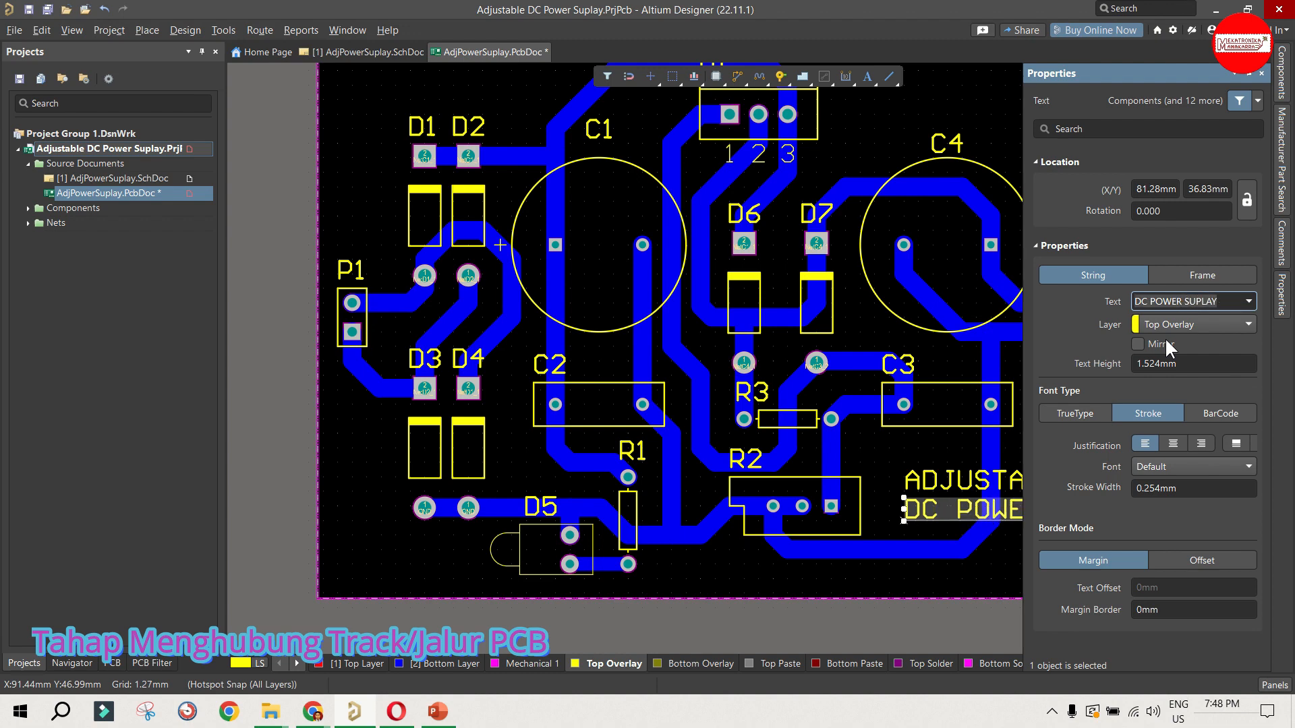
pyautogui.click(1017, 539)
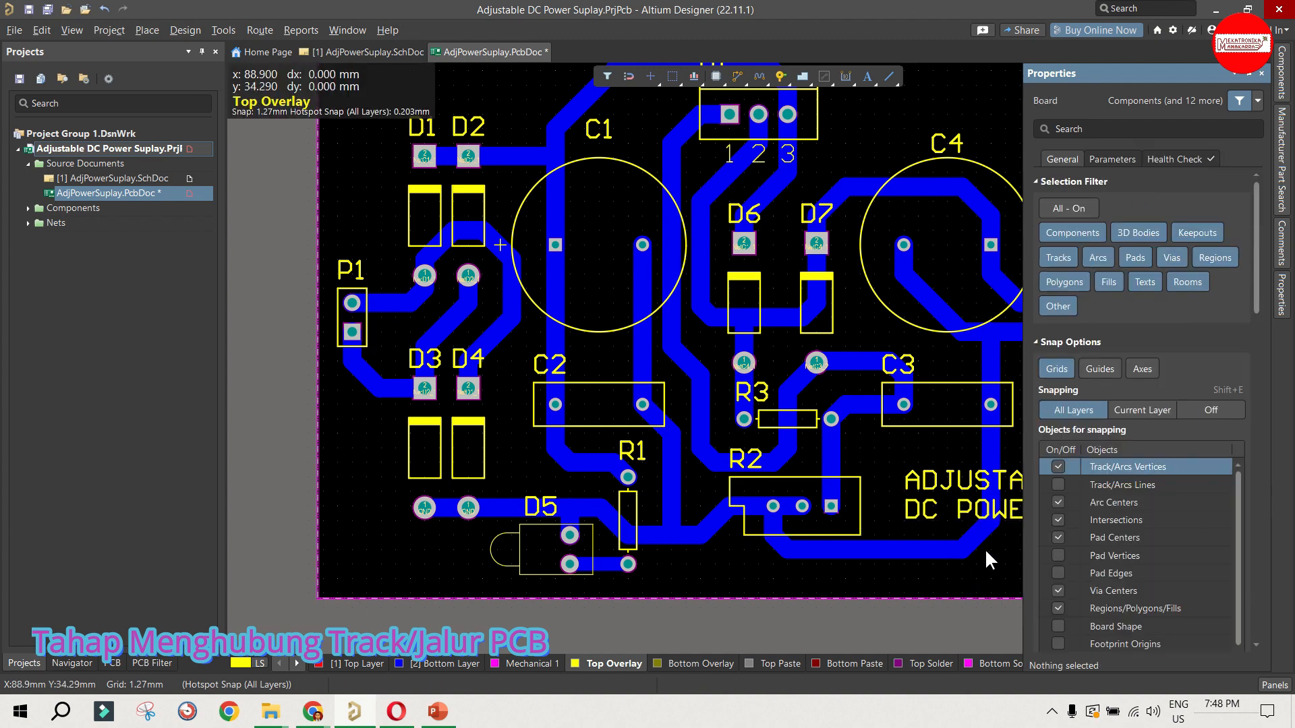
# Step: Move both title strings into the board's corner below R2 and C3, with "ADJUSTABLE" centred just above "DC POWER SUPLAY"
pyautogui.moveTo(1052, 509); pyautogui.dragTo(845, 573)
pyautogui.moveTo(903, 492); pyautogui.dragTo(893, 535)
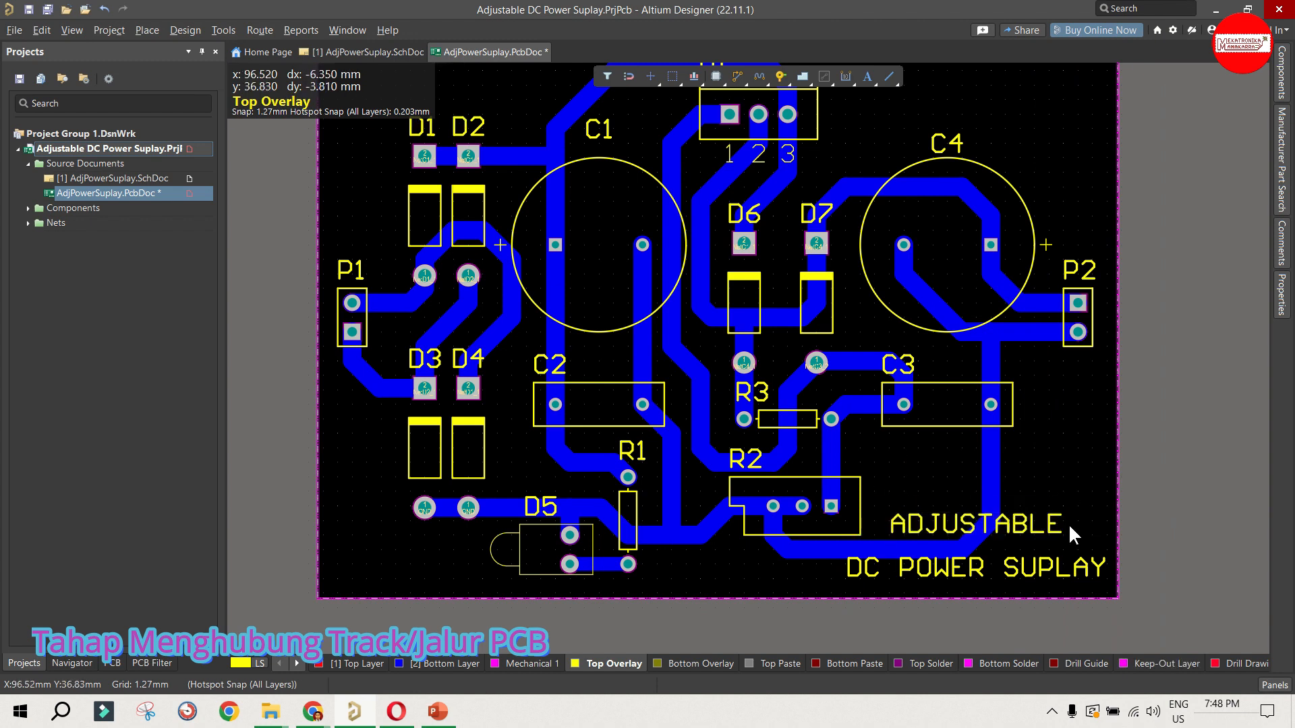
pyautogui.click(1032, 571)
pyautogui.moveTo(845, 573); pyautogui.dragTo(832, 573)
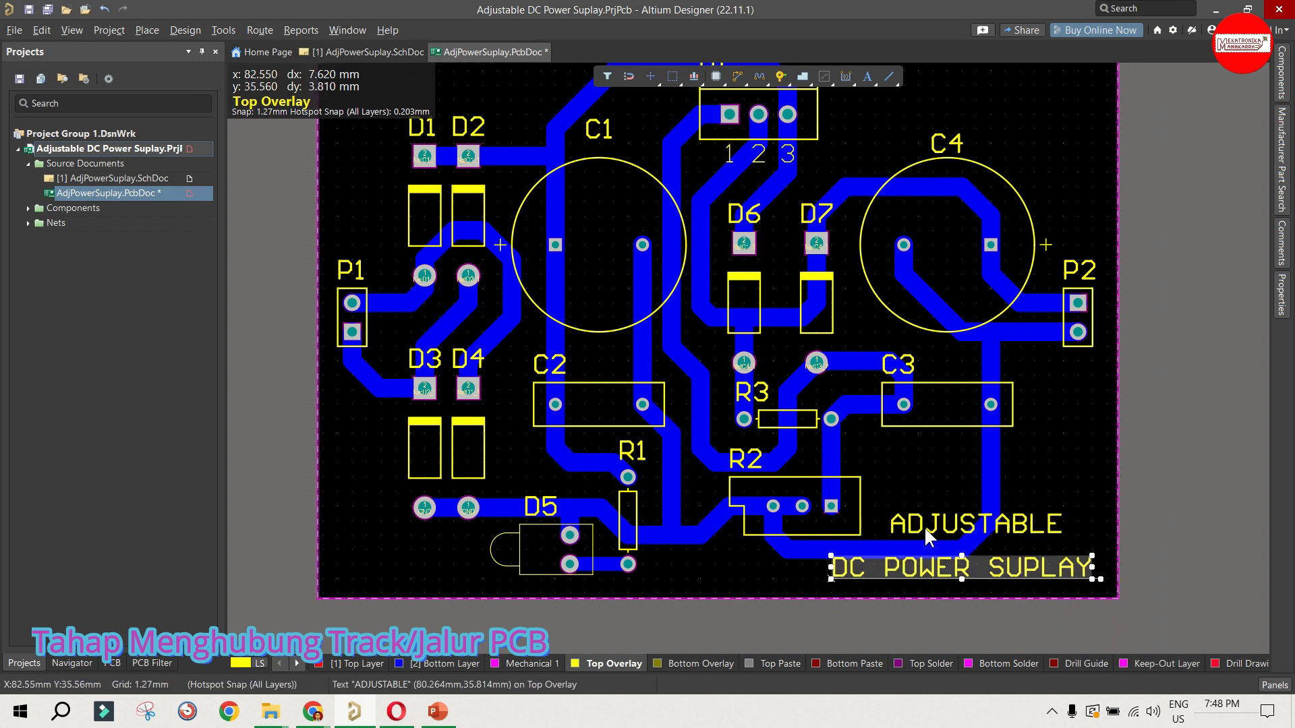
pyautogui.click(946, 524)
pyautogui.moveTo(946, 525); pyautogui.dragTo(947, 539)
pyautogui.click(990, 465)
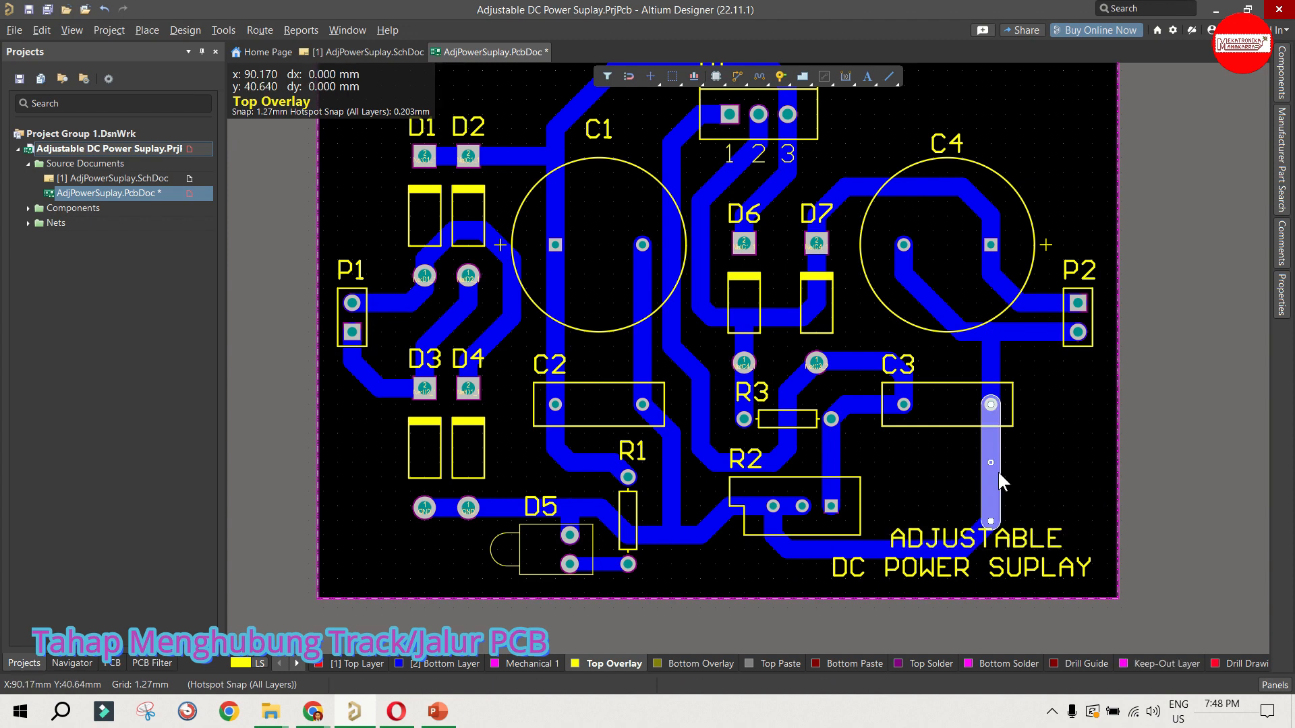
pyautogui.click(1035, 475)
# Step: Place a Top Overlay text string below connector P2 and set its text to "GND"
pyautogui.scroll(2, 1032, 477)
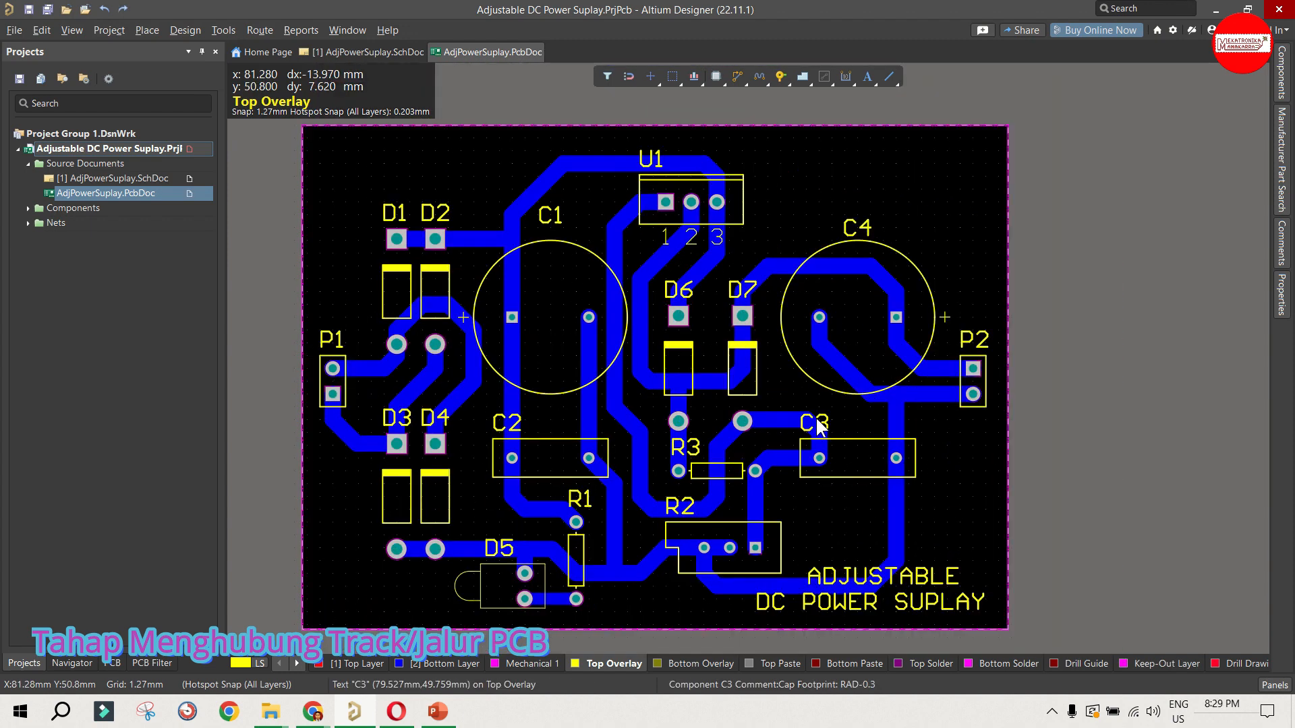
pyautogui.keyDown('ctrl'); pyautogui.scroll(4, 986, 377); pyautogui.keyUp('ctrl')
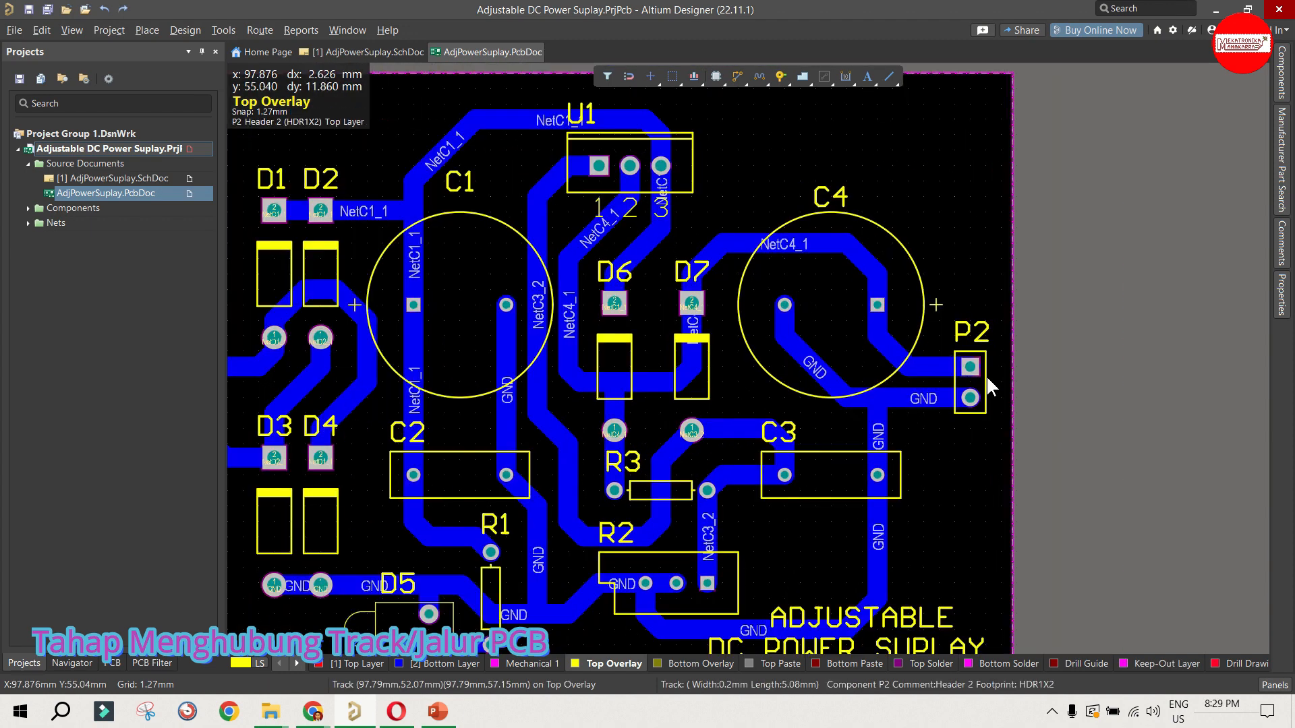
pyautogui.keyDown('ctrl'); pyautogui.scroll(1, 985, 377); pyautogui.keyUp('ctrl')
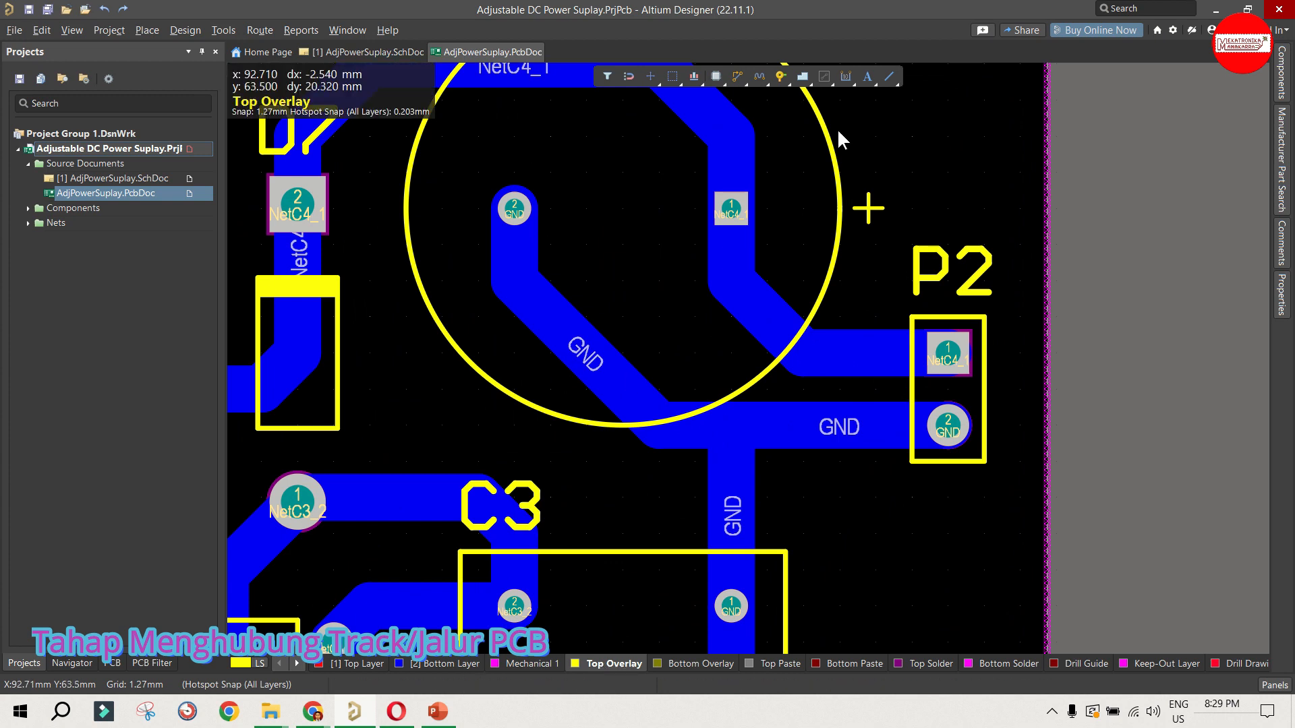
pyautogui.click(868, 76)
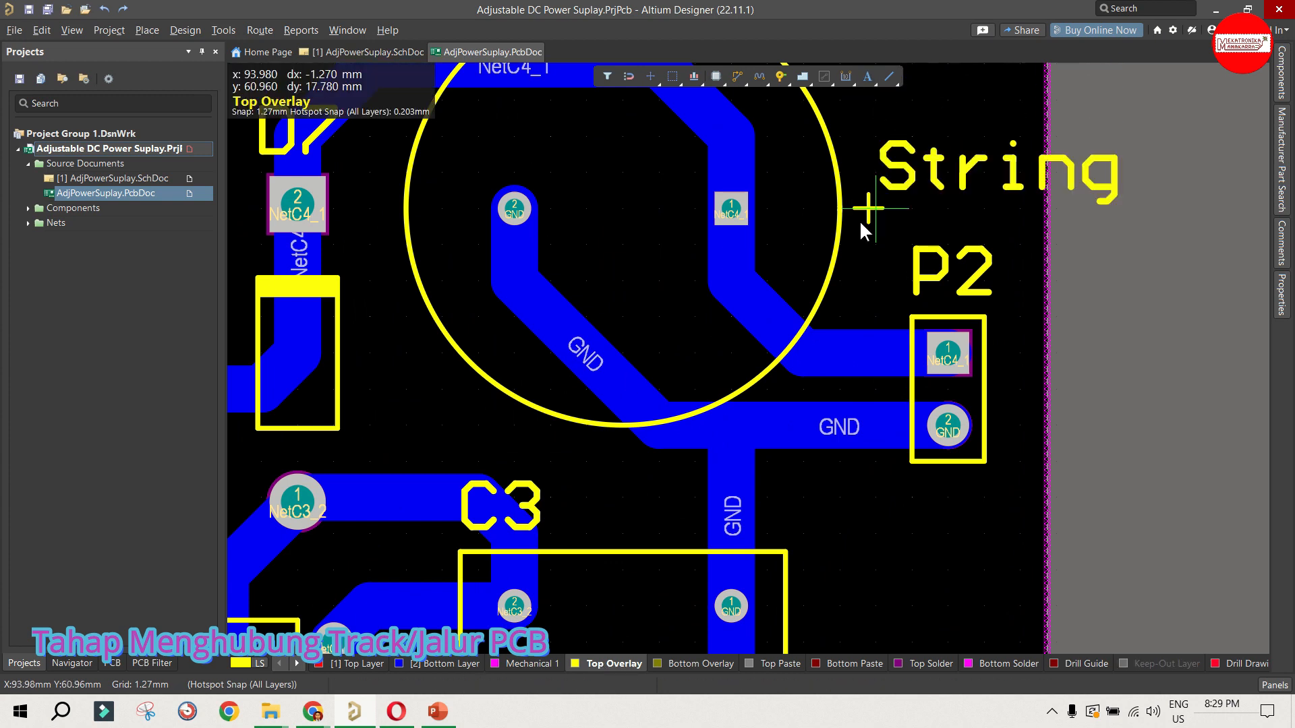
pyautogui.click(825, 532)
pyautogui.rightClick(883, 519)
pyautogui.doubleClick(883, 518)
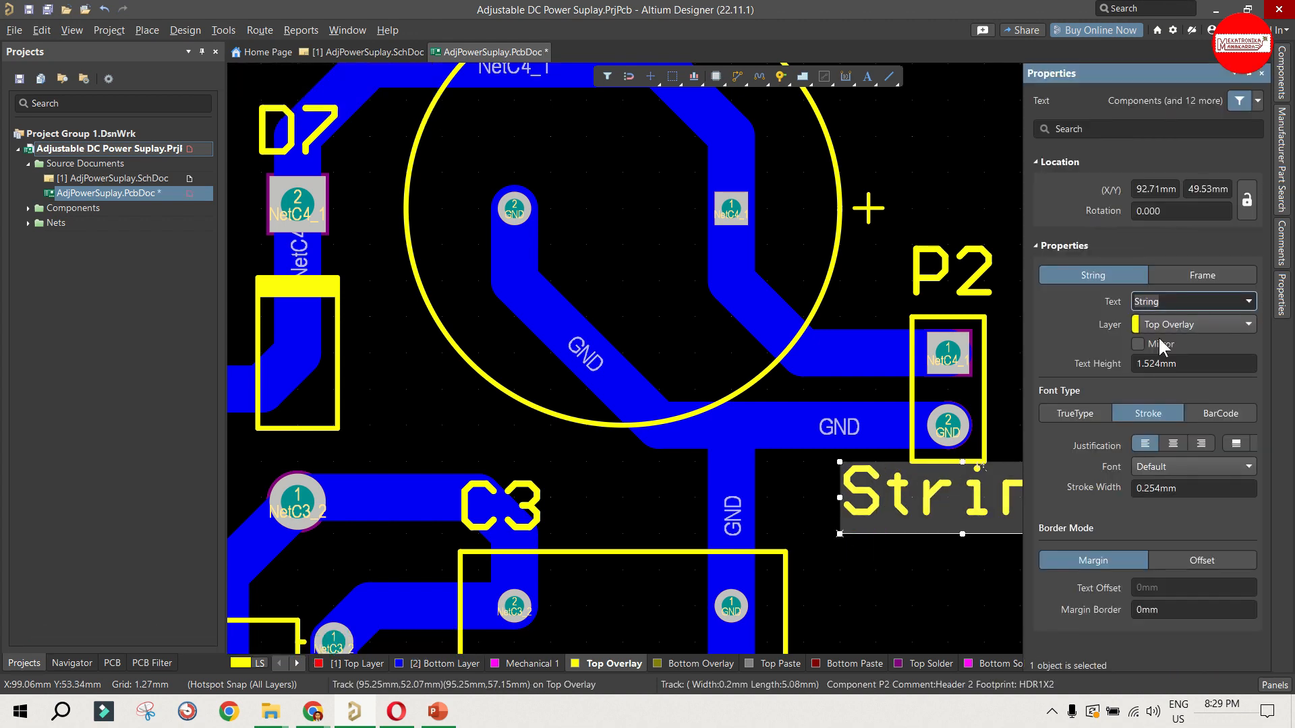
pyautogui.write('gn')
pyautogui.press('BackSpace')
pyautogui.press('BackSpace')
pyautogui.write('GND')
pyautogui.click(989, 387)
# Step: Centre the "GND" label under connector P2, and rotate the P2 designator vertically beside the connector
pyautogui.moveTo(907, 503); pyautogui.dragTo(876, 531)
pyautogui.press('space')
pyautogui.moveTo(935, 260); pyautogui.dragTo(834, 393)
pyautogui.click(911, 500)
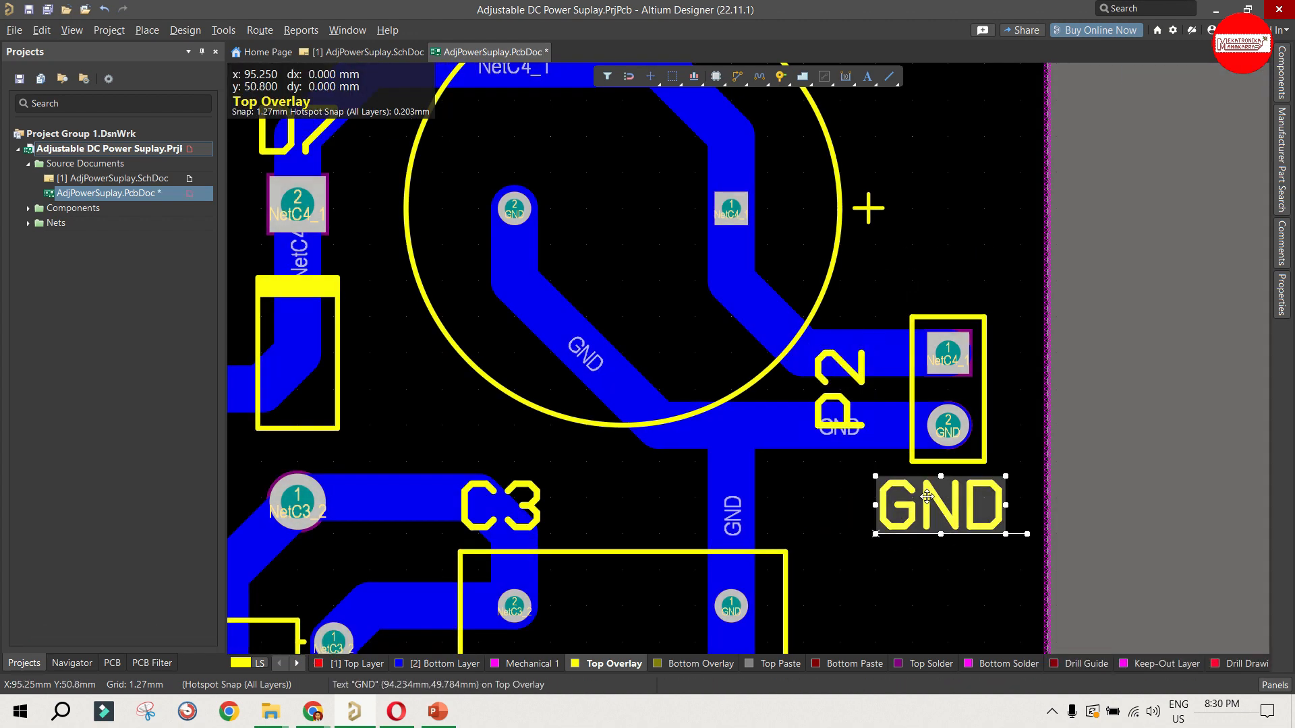
pyautogui.hotkey('ctrl', 'c')
pyautogui.click(959, 285)
pyautogui.rightClick(931, 267)
pyautogui.click(967, 419)
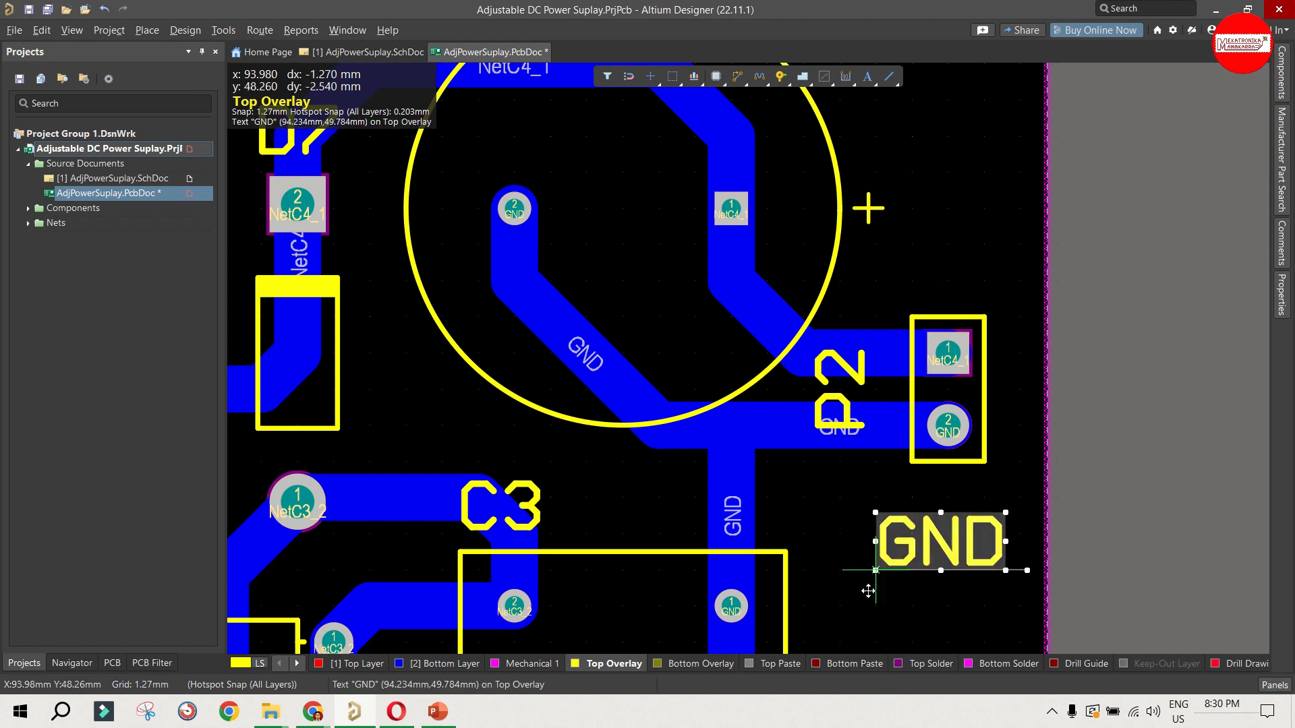
pyautogui.click(875, 532)
# Step: Place a Top Overlay text string reading "OUT" just above connector P2
pyautogui.click(867, 76)
pyautogui.press('Tab')
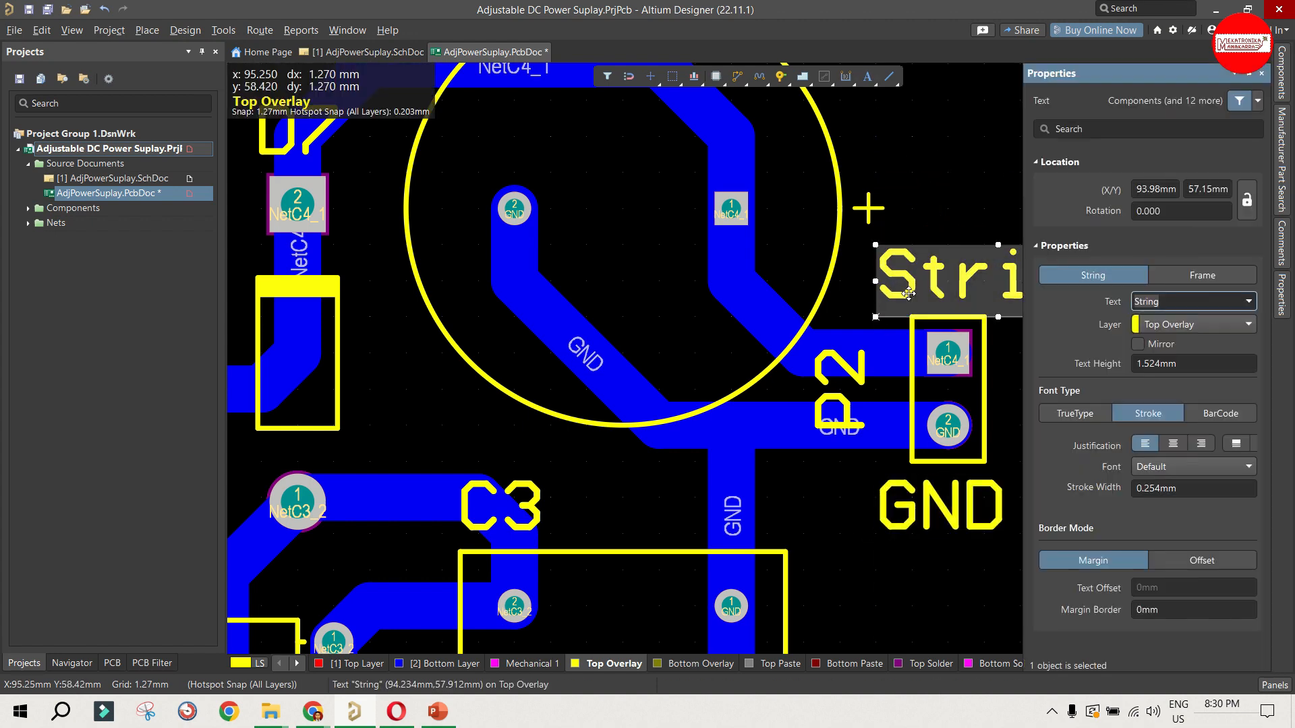
pyautogui.write('OUT')
pyautogui.moveTo(924, 278); pyautogui.dragTo(875, 281)
pyautogui.click(933, 254)
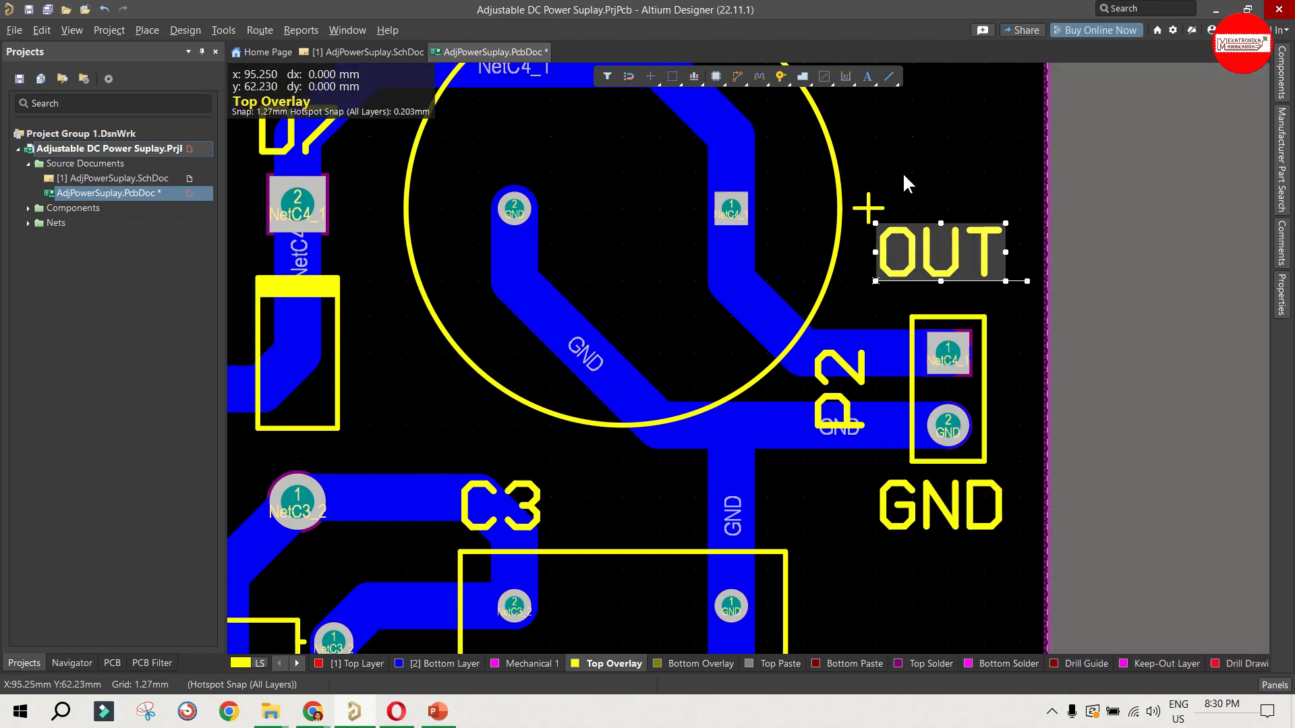
pyautogui.scroll(2, 902, 174)
pyautogui.moveTo(903, 360); pyautogui.dragTo(877, 410)
pyautogui.keyDown('ctrl'); pyautogui.scroll(-4, 936, 307); pyautogui.keyUp('ctrl')
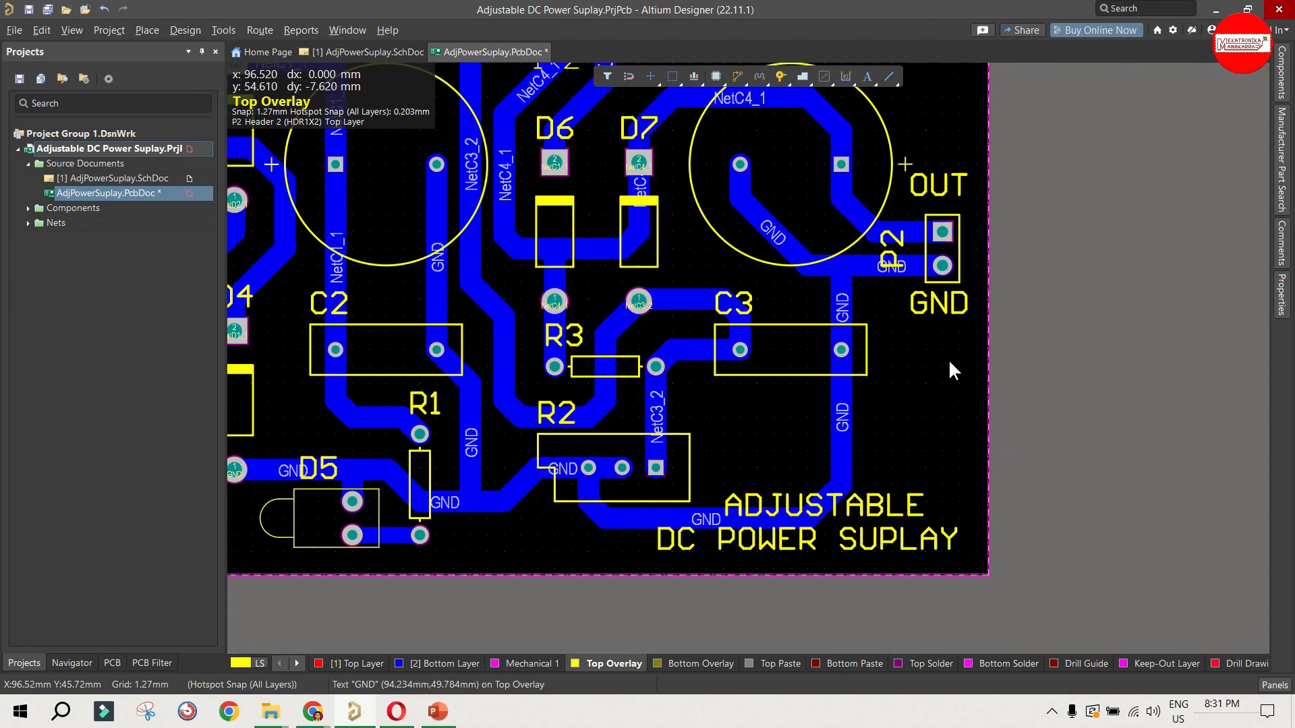
# Step: Place a Top Overlay text string below connector P1 and set its text to "AC INP"
pyautogui.keyDown('ctrl'); pyautogui.scroll(-2, 954, 338); pyautogui.keyUp('ctrl')
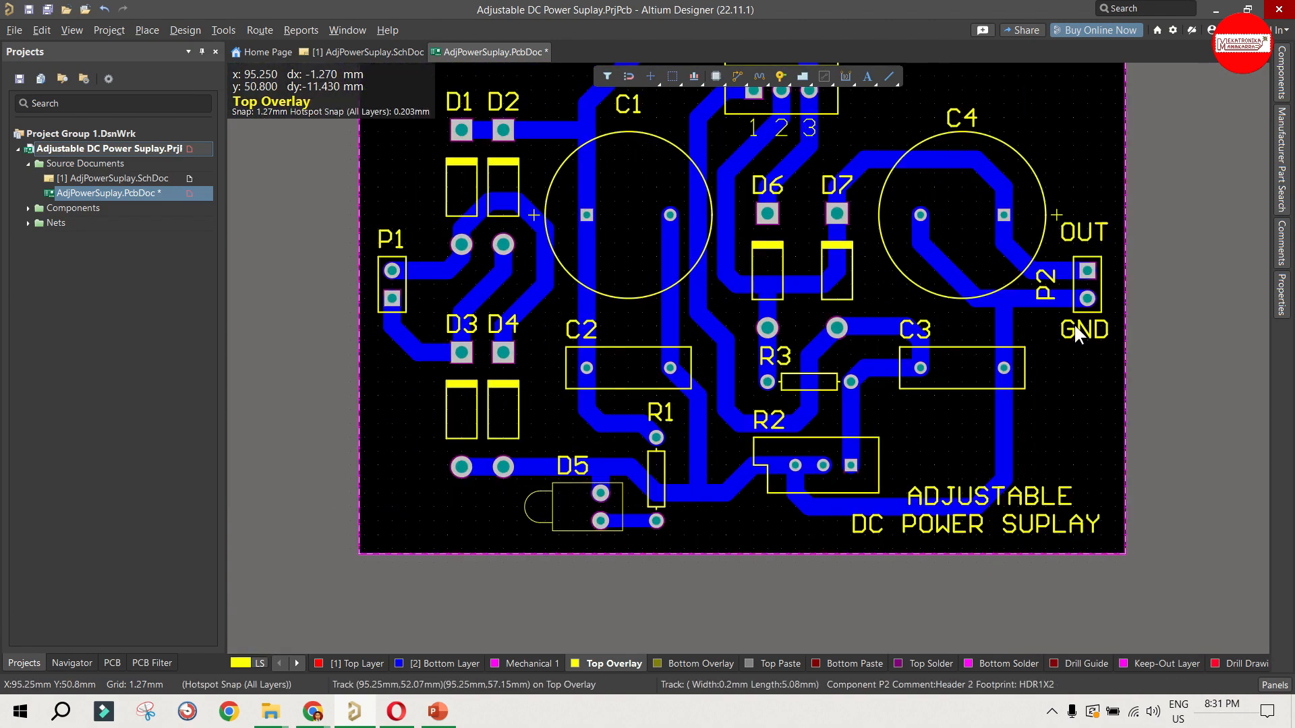
pyautogui.click(1079, 331)
pyautogui.press('p')
pyautogui.press('s')
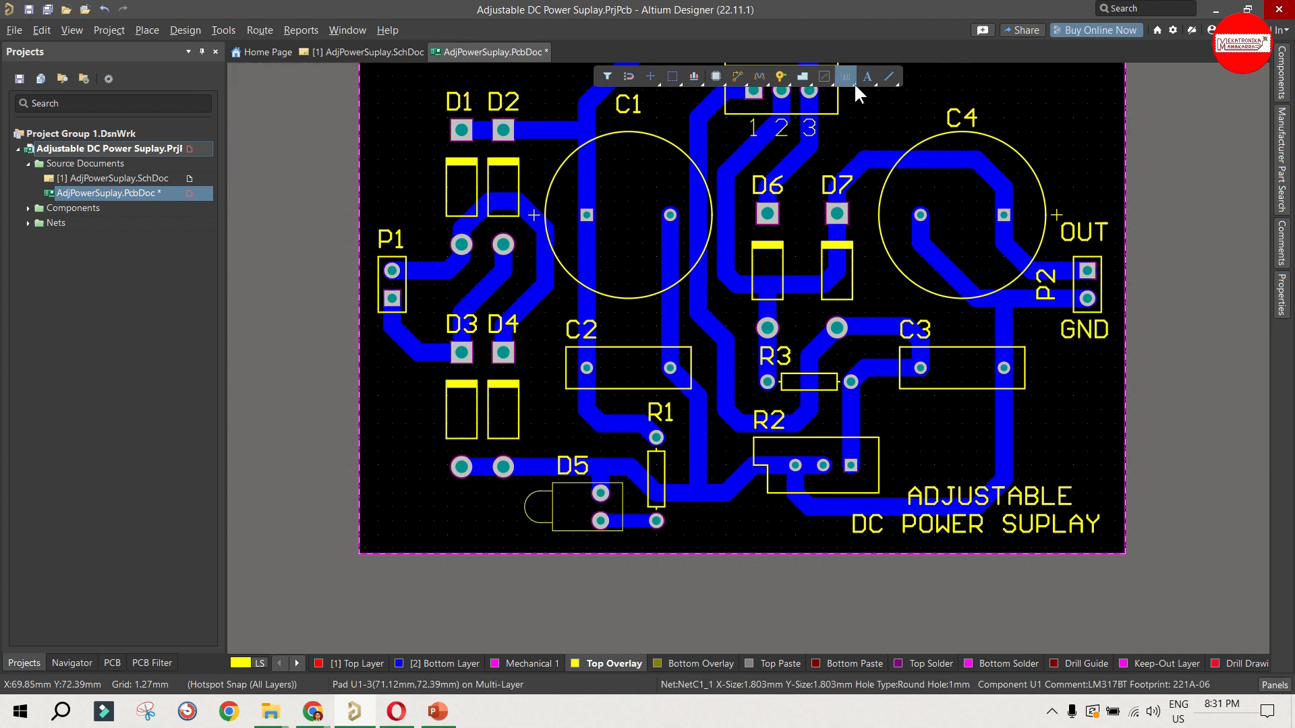
pyautogui.keyDown('ctrl'); pyautogui.scroll(1, 356, 351); pyautogui.keyUp('ctrl')
pyautogui.press('Tab')
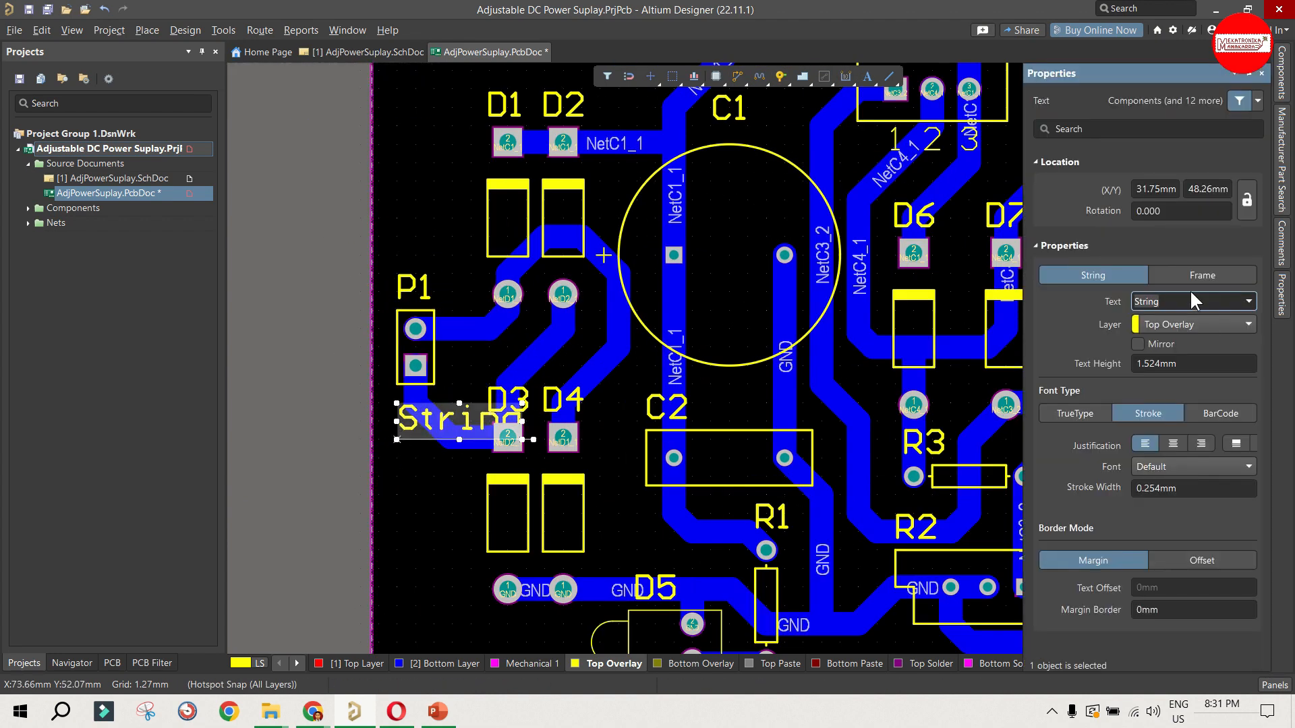
pyautogui.write('AC INP')
pyautogui.click(323, 432)
# Step: Rotate the "AC INP" label to vertical and move it beside connector P1, on its diode side
pyautogui.moveTo(445, 427); pyautogui.dragTo(470, 404)
pyautogui.press('space')
pyautogui.click(317, 430)
pyautogui.keyDown('ctrl'); pyautogui.scroll(-2, 317, 431); pyautogui.keyUp('ctrl')
# Step: Replace the text of the "OUT" label above P2 with "+"
pyautogui.keyDown('ctrl'); pyautogui.scroll(2, 1084, 361); pyautogui.keyUp('ctrl')
pyautogui.doubleClick(981, 295)
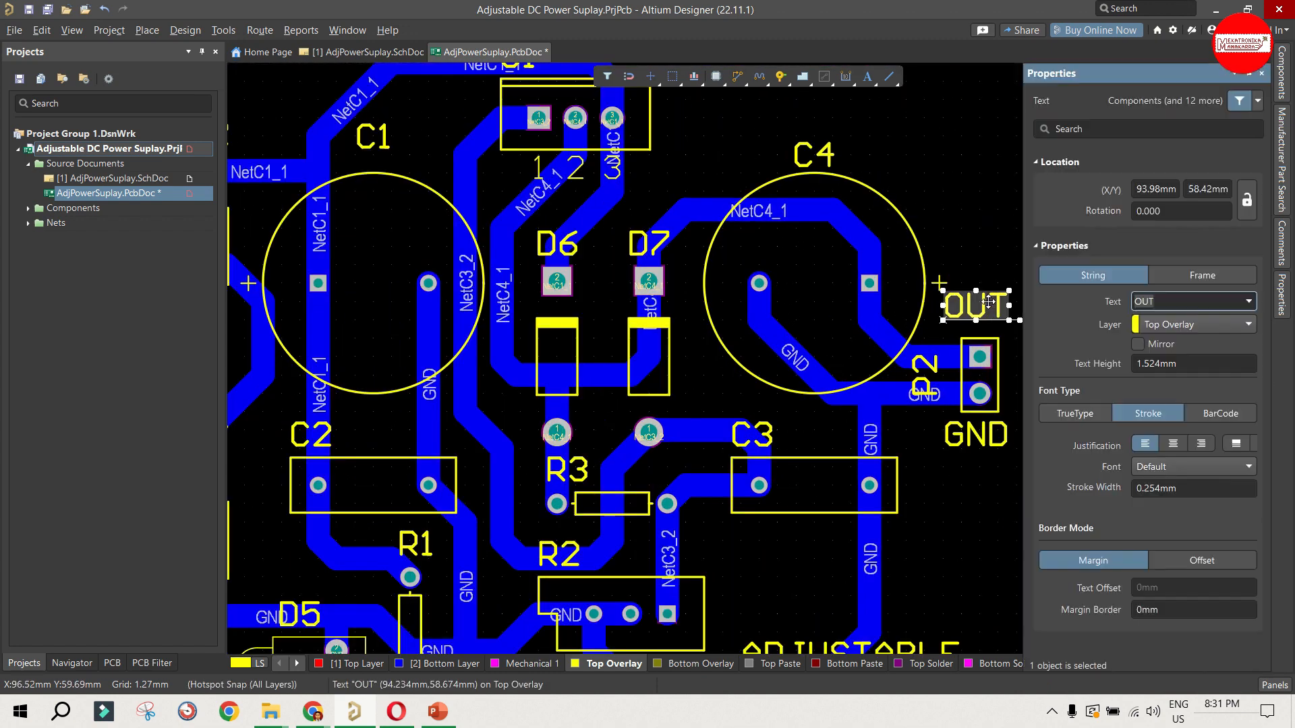
pyautogui.write('+')
pyautogui.click(981, 296)
# Step: Put the P2 designator horizontally above its connector, with "+" beside the square pad and "GND" beside the round pad
pyautogui.click(954, 308)
pyautogui.moveTo(954, 308); pyautogui.dragTo(979, 320)
pyautogui.press('space')
pyautogui.moveTo(977, 432); pyautogui.dragTo(890, 411)
pyautogui.click(924, 484)
# Step: Adjust the snap grid and nudge the "+" label into line with P2's square pad
pyautogui.click(936, 366)
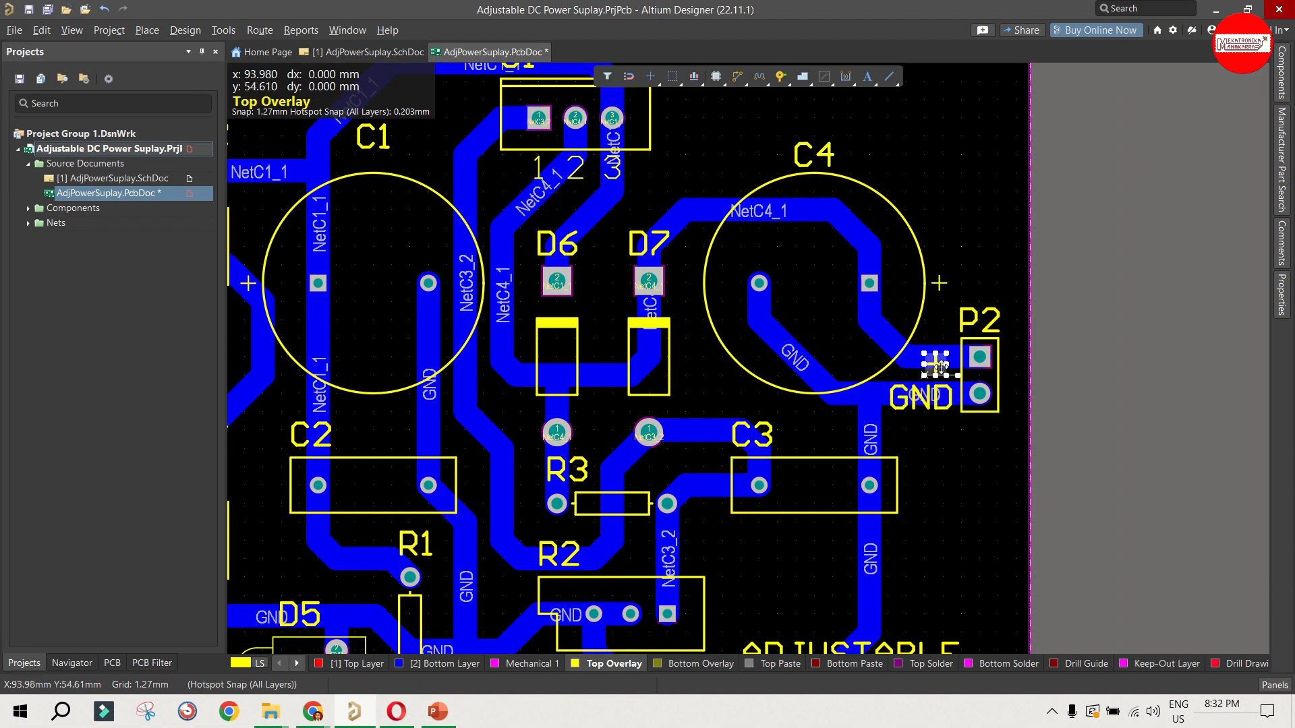
pyautogui.press('g')
pyautogui.keyDown('ctrl'); pyautogui.scroll(2, 968, 366); pyautogui.keyUp('ctrl')
pyautogui.moveTo(892, 363); pyautogui.dragTo(868, 365)
pyautogui.click(892, 276)
pyautogui.click(896, 338)
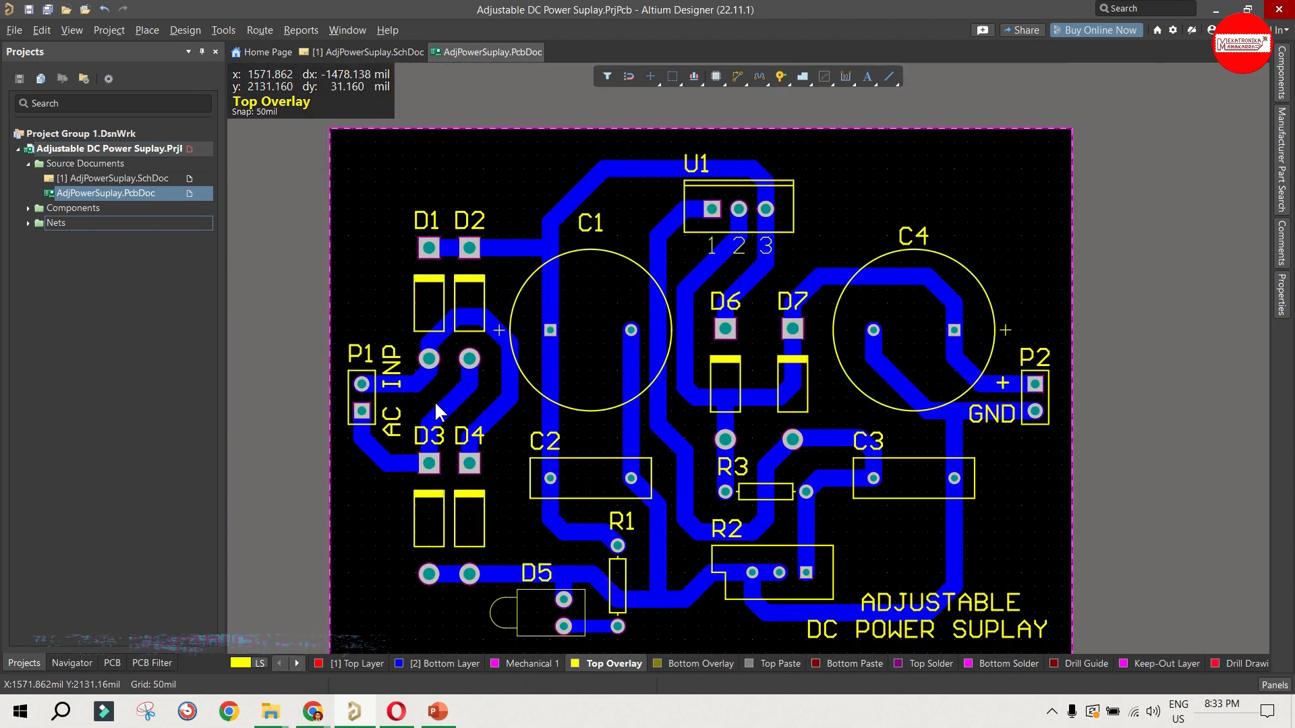
pyautogui.keyDown('ctrl'); pyautogui.scroll(-1, 944, 443); pyautogui.keyUp('ctrl')
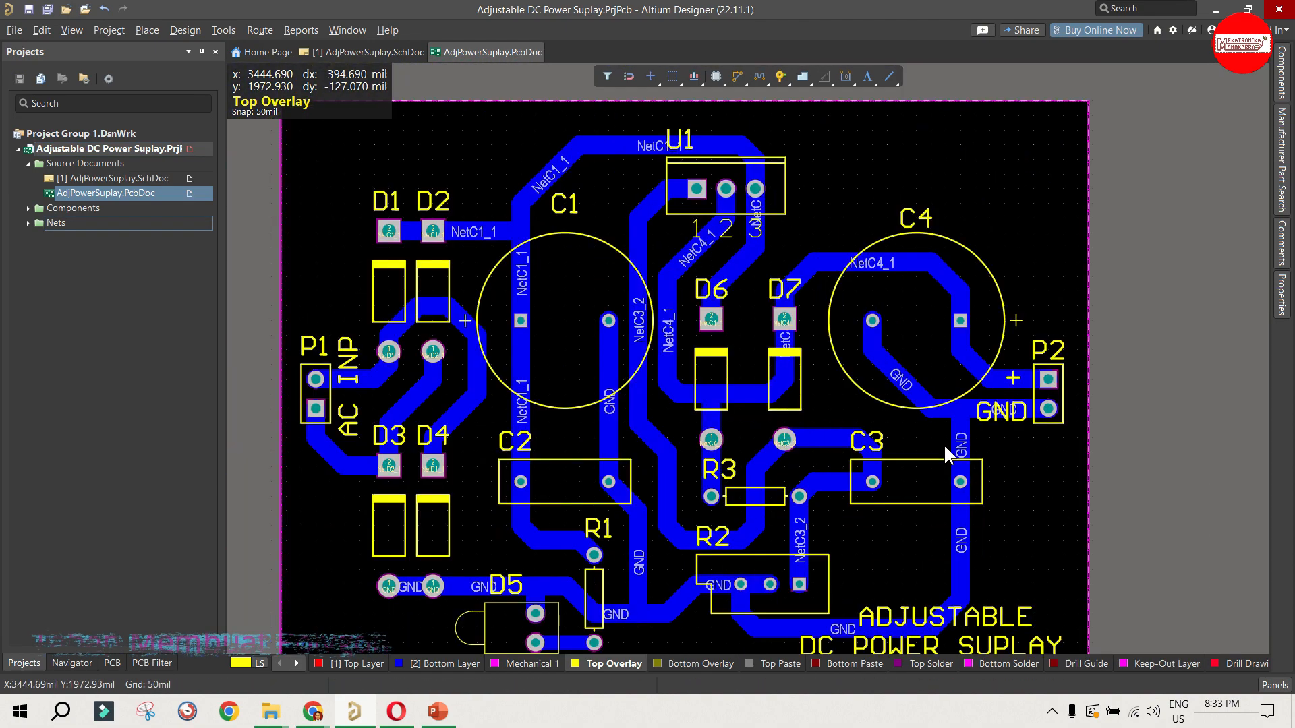
# Step: Create a new polygon pour from the board outline in the Polygon Pour Manager
pyautogui.keyDown('ctrl'); pyautogui.scroll(-1, 944, 444); pyautogui.keyUp('ctrl')
pyautogui.scroll(-1, 874, 204)
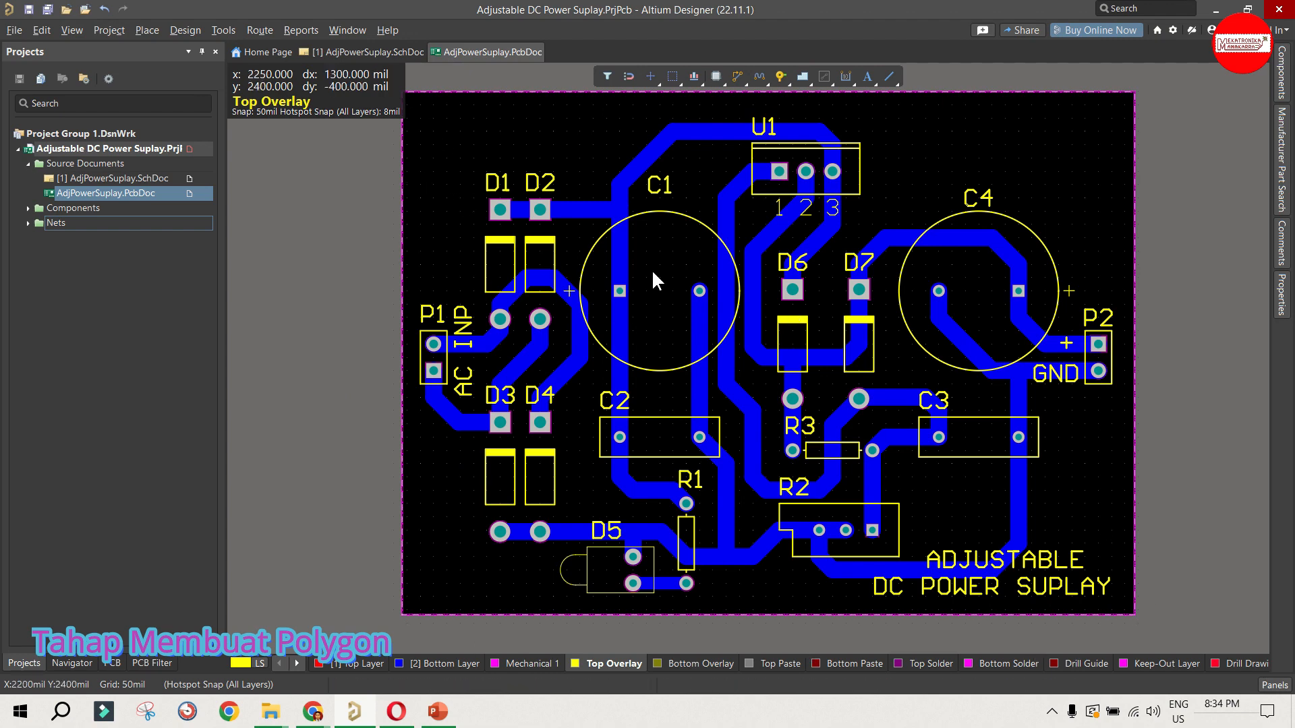
pyautogui.click(224, 31)
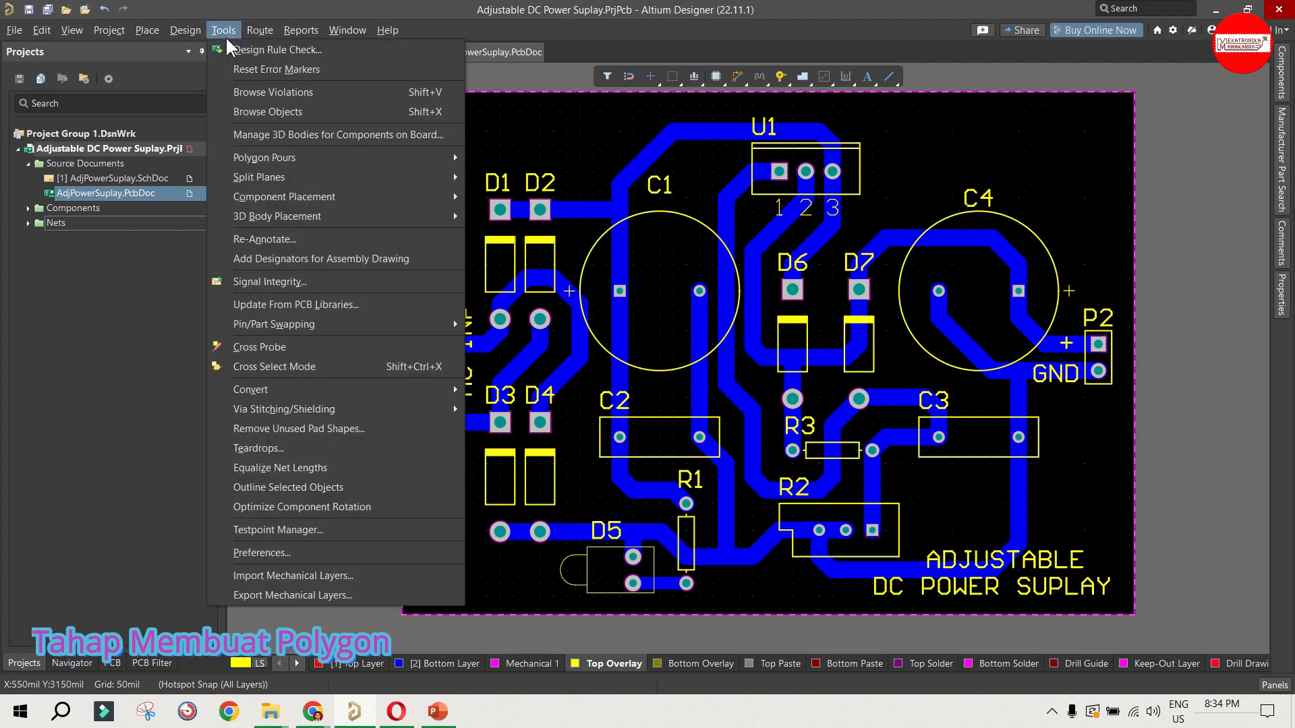
pyautogui.moveTo(280, 165)
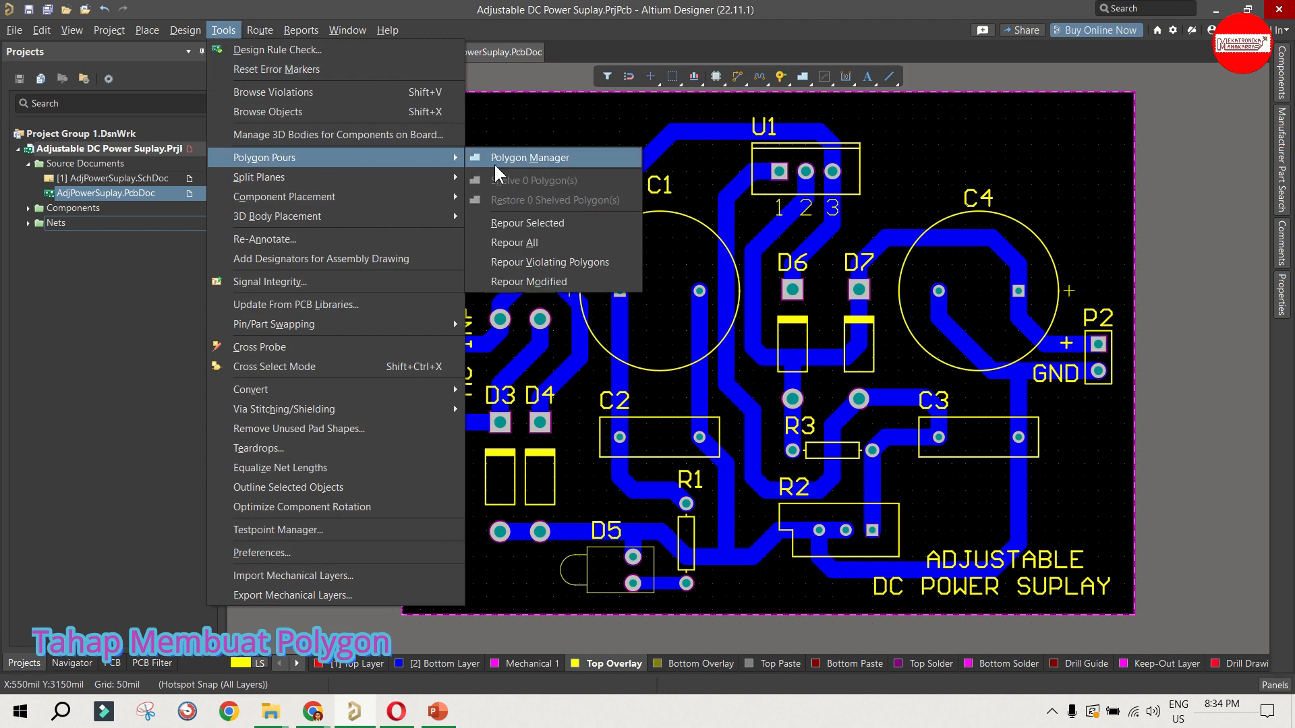
pyautogui.click(572, 158)
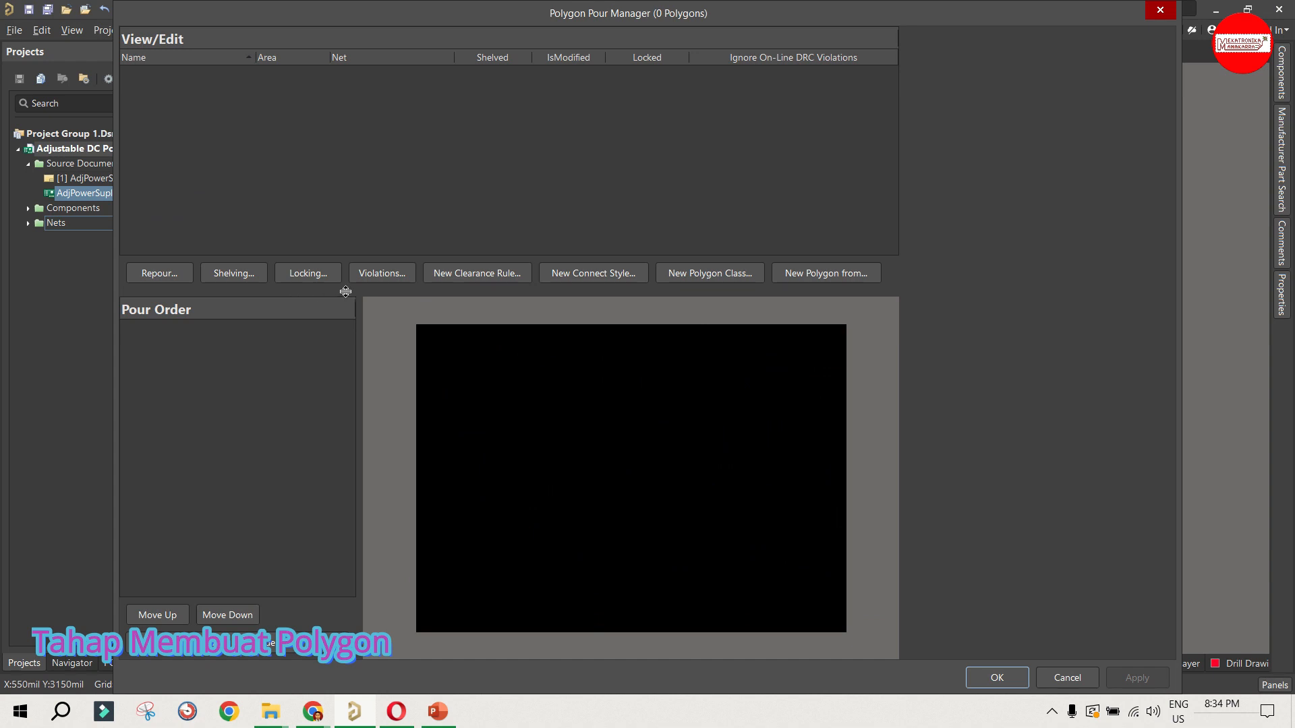
pyautogui.click(813, 275)
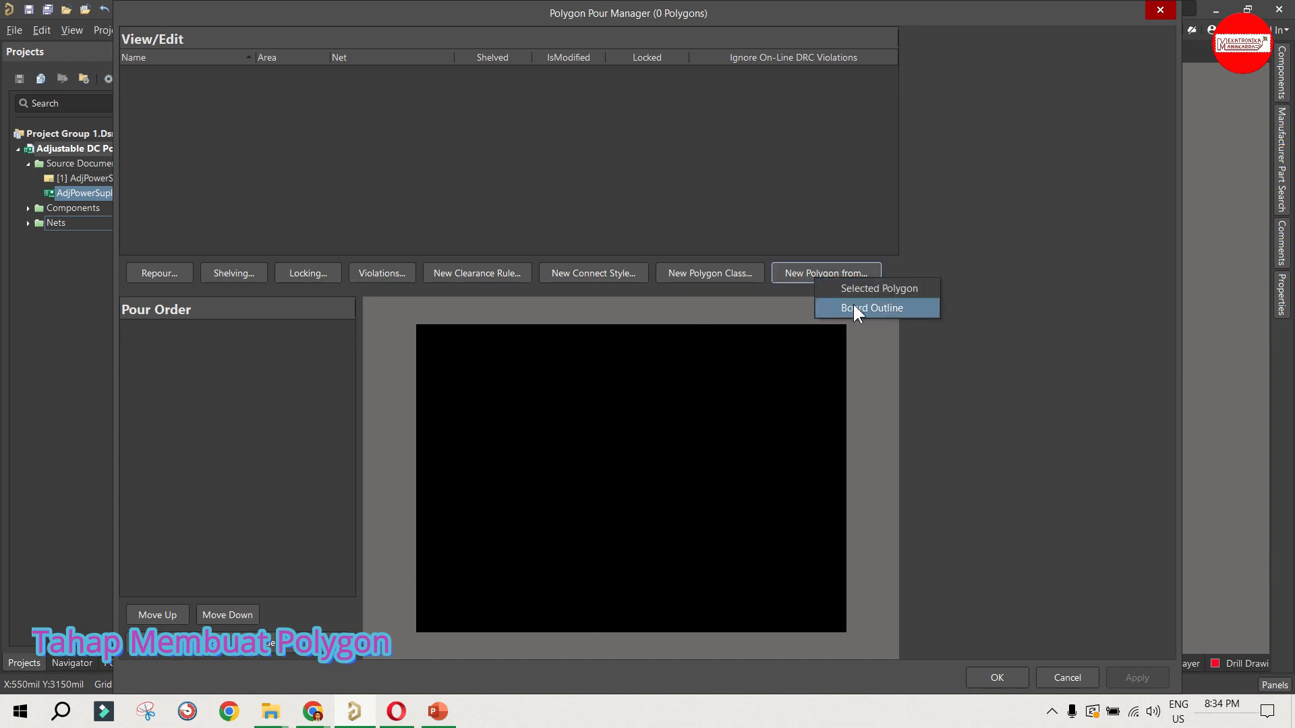
pyautogui.click(911, 310)
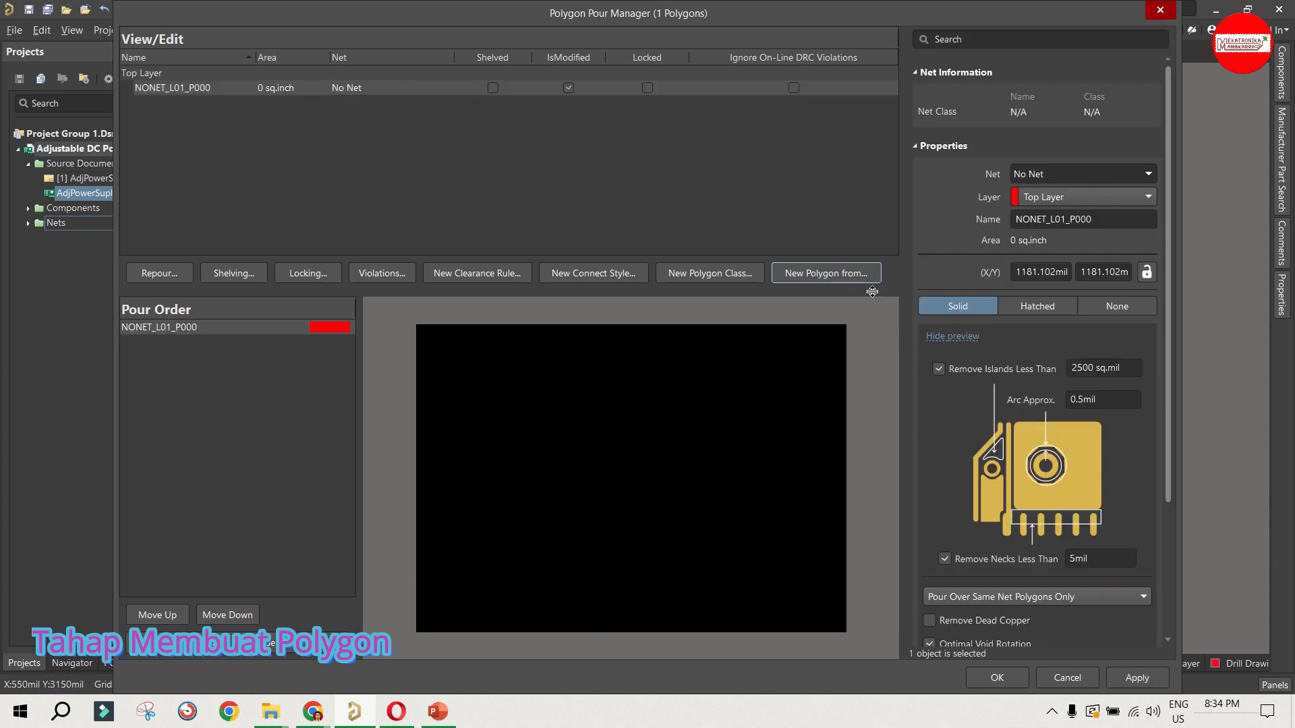
# Step: Assign the new polygon to the Bottom Layer and connect it to the GND net
pyautogui.click(1035, 202)
pyautogui.click(1052, 232)
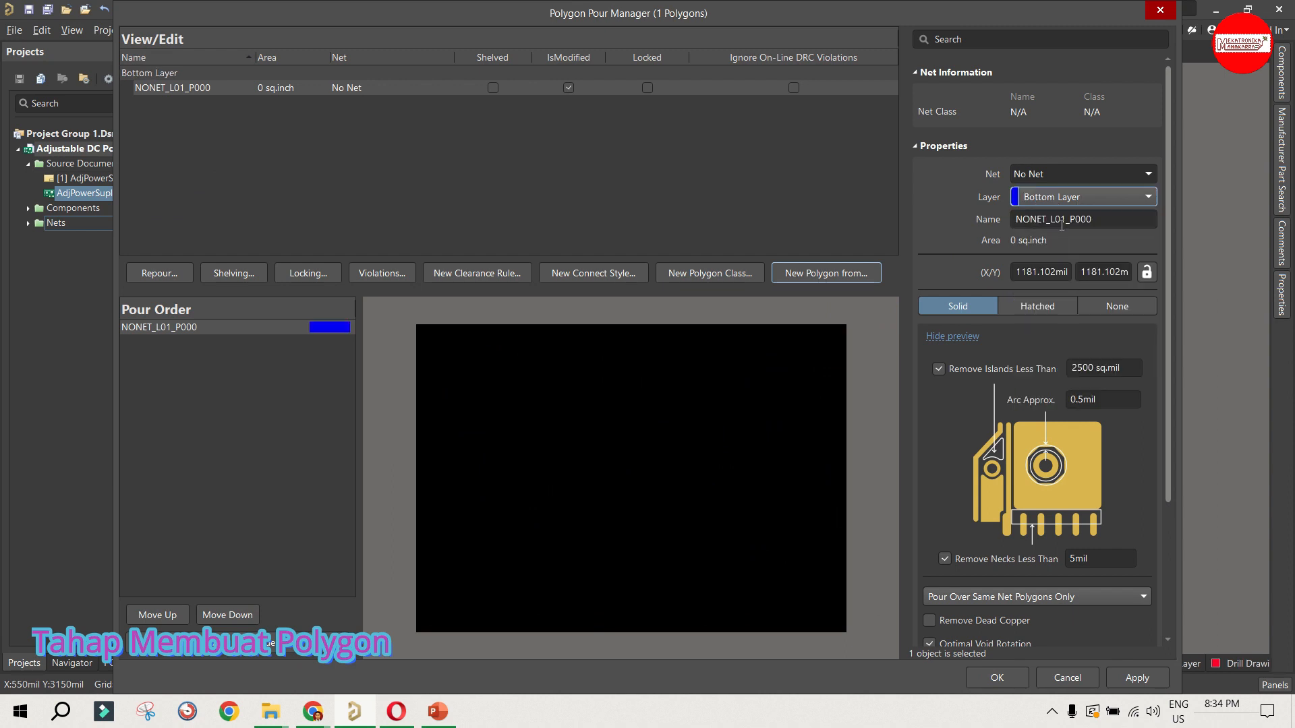
pyautogui.click(1062, 177)
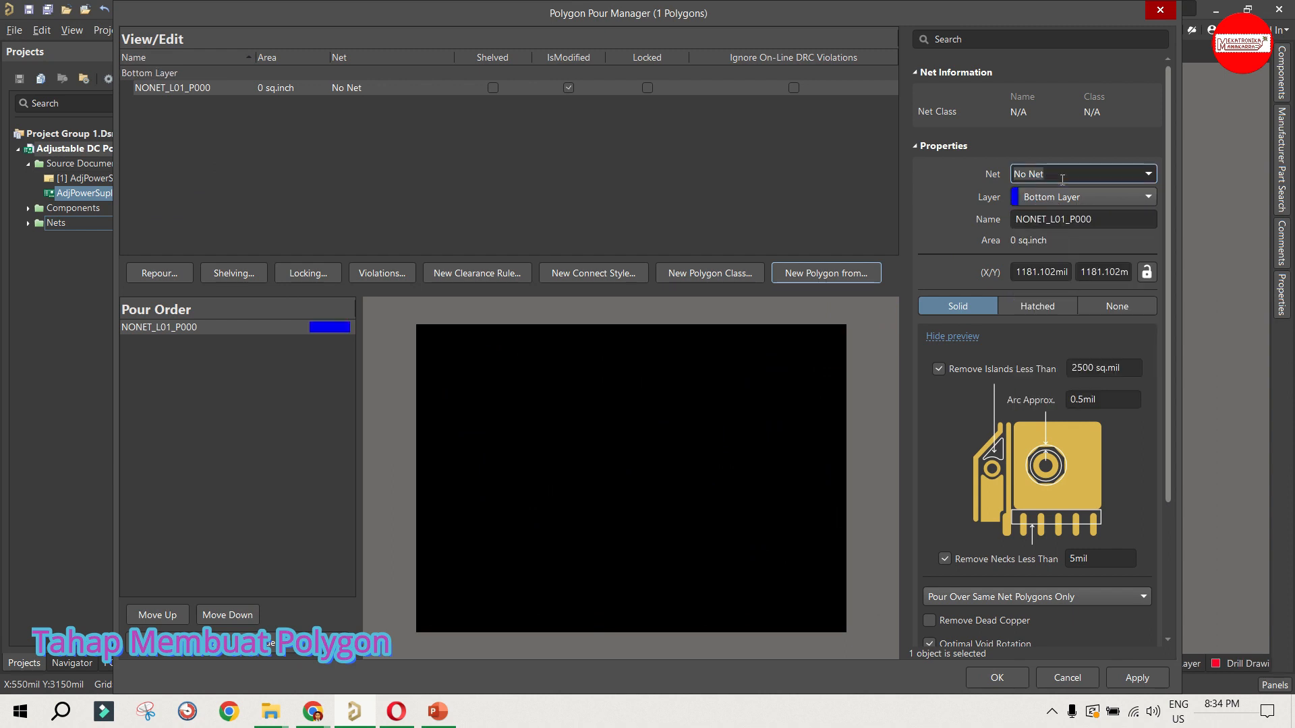
pyautogui.click(1146, 174)
pyautogui.click(1105, 207)
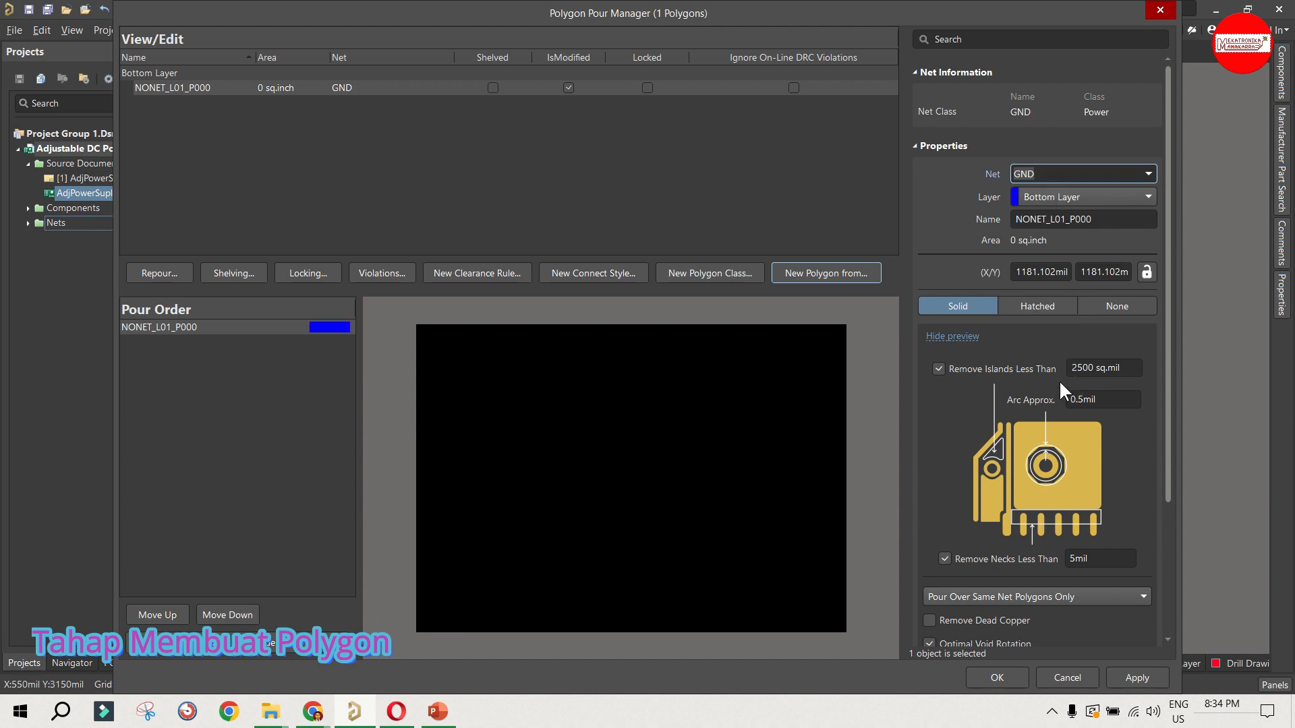
pyautogui.scroll(-5, 967, 567)
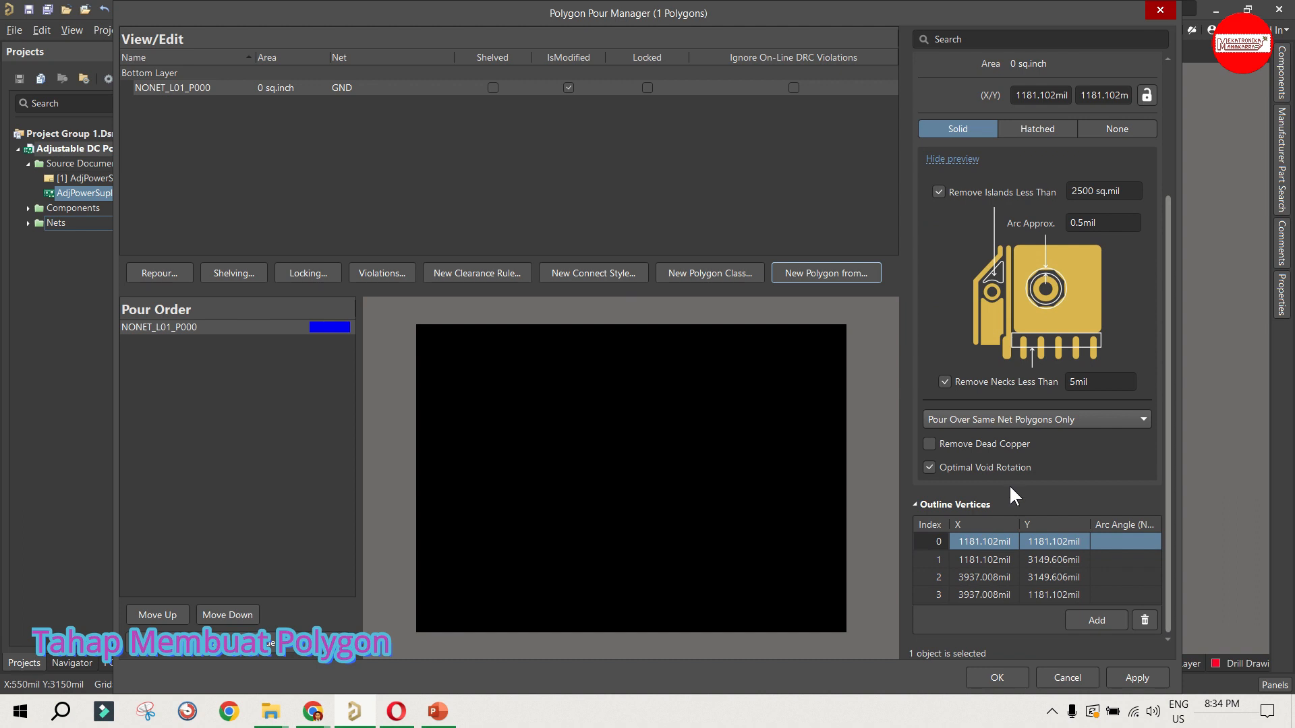
# Step: Apply the Bottom Layer GND polygon settings, pour the polygon, and close the Polygon Pour Manager
pyautogui.click(1123, 676)
pyautogui.click(803, 387)
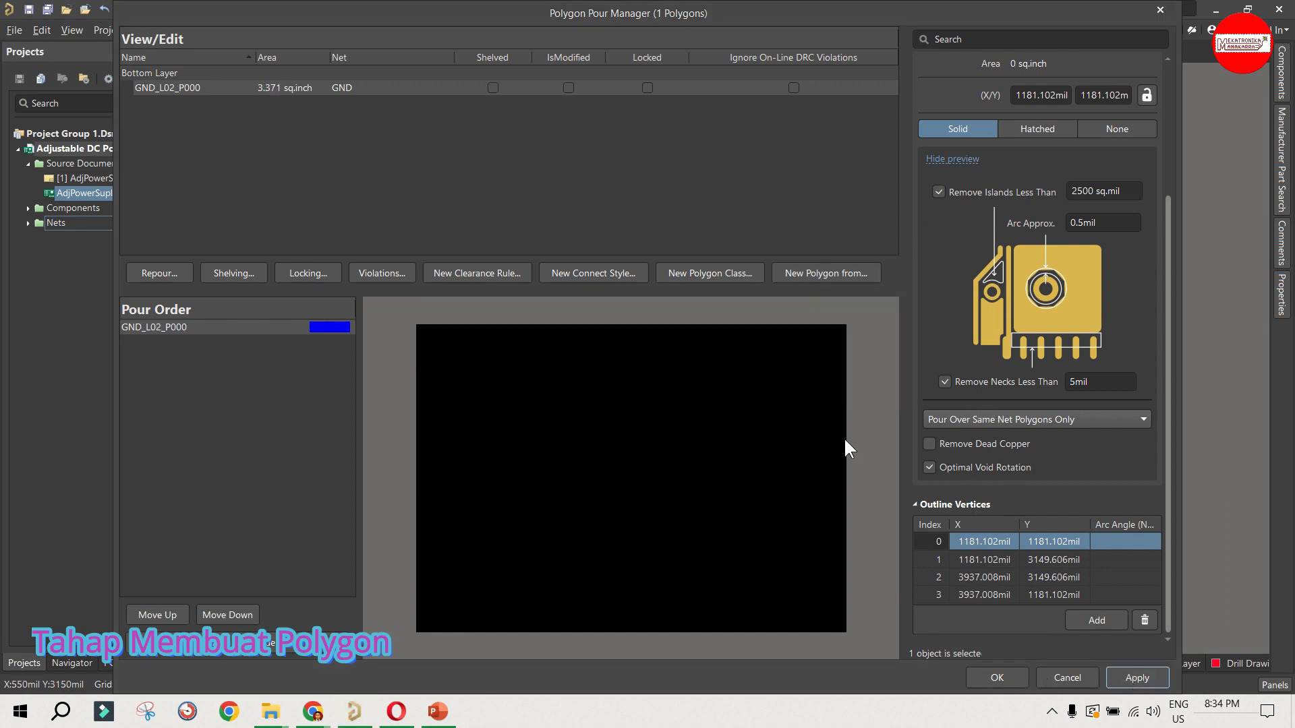
pyautogui.click(998, 678)
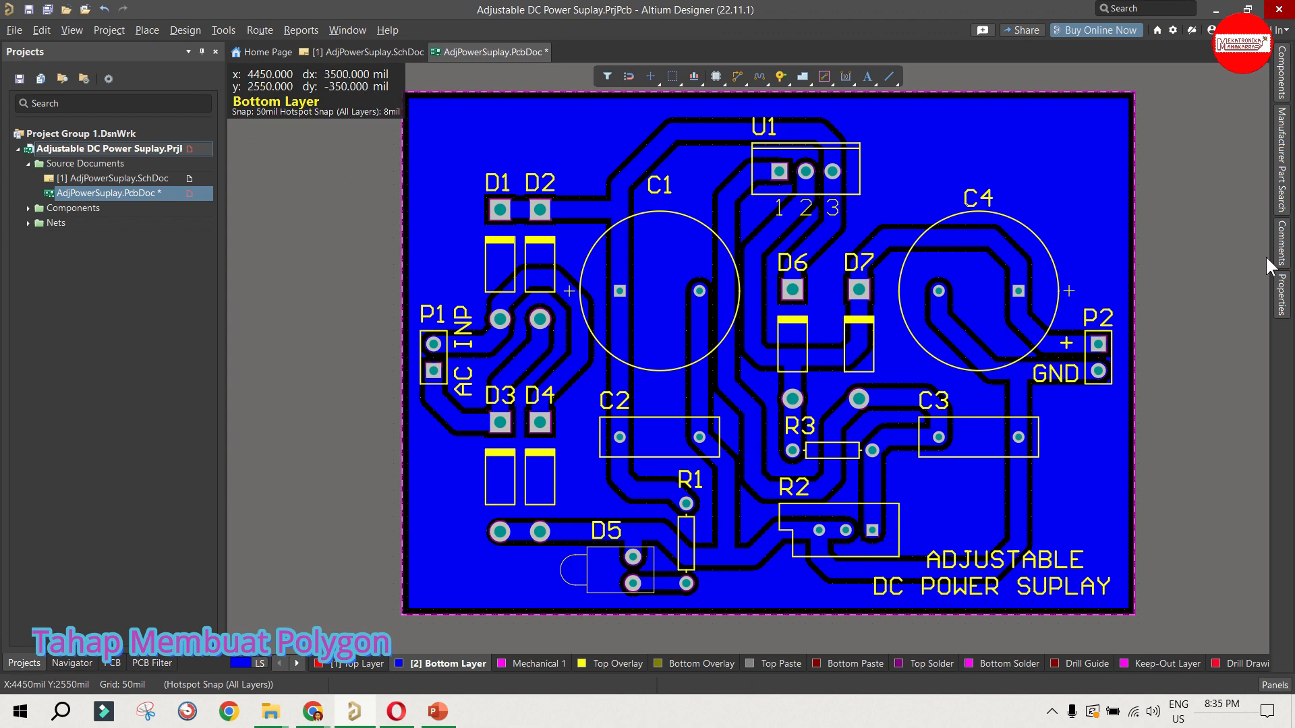
# Step: Set the Bottom Layer GND polygon's pour option to Pour Over All Same Net Objects
pyautogui.click(1057, 179)
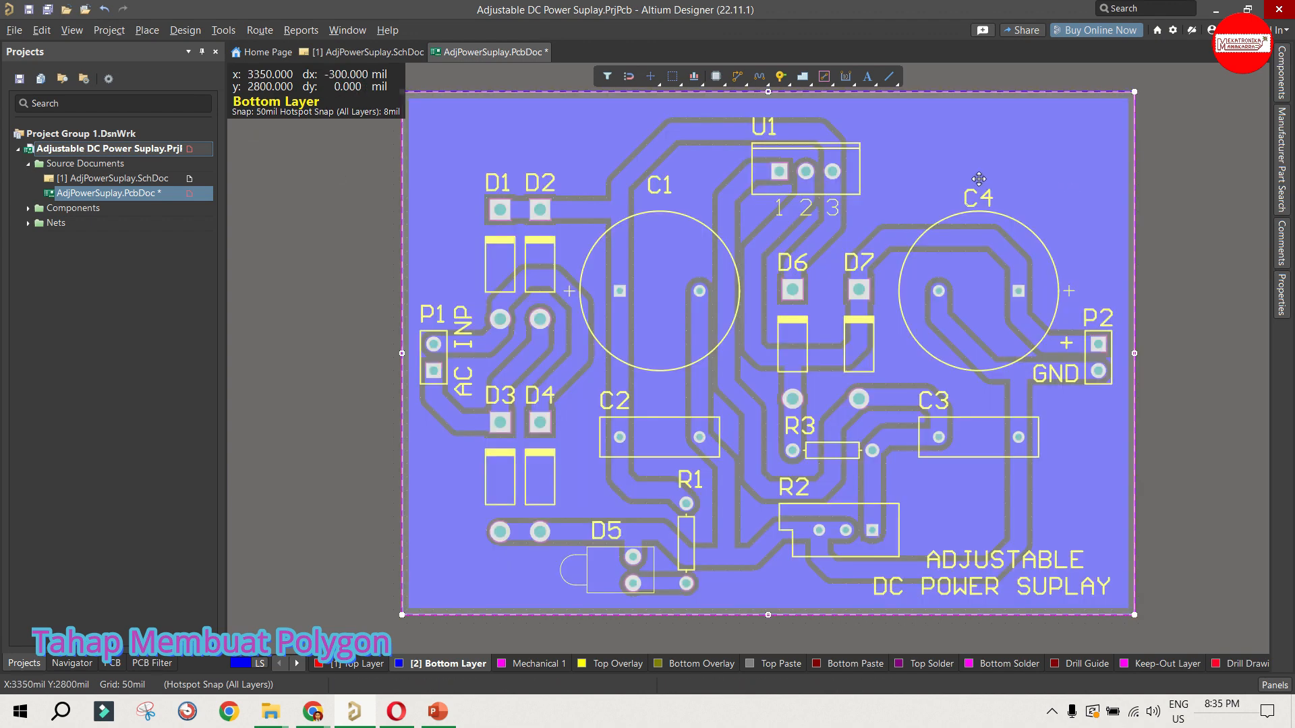
pyautogui.click(1287, 304)
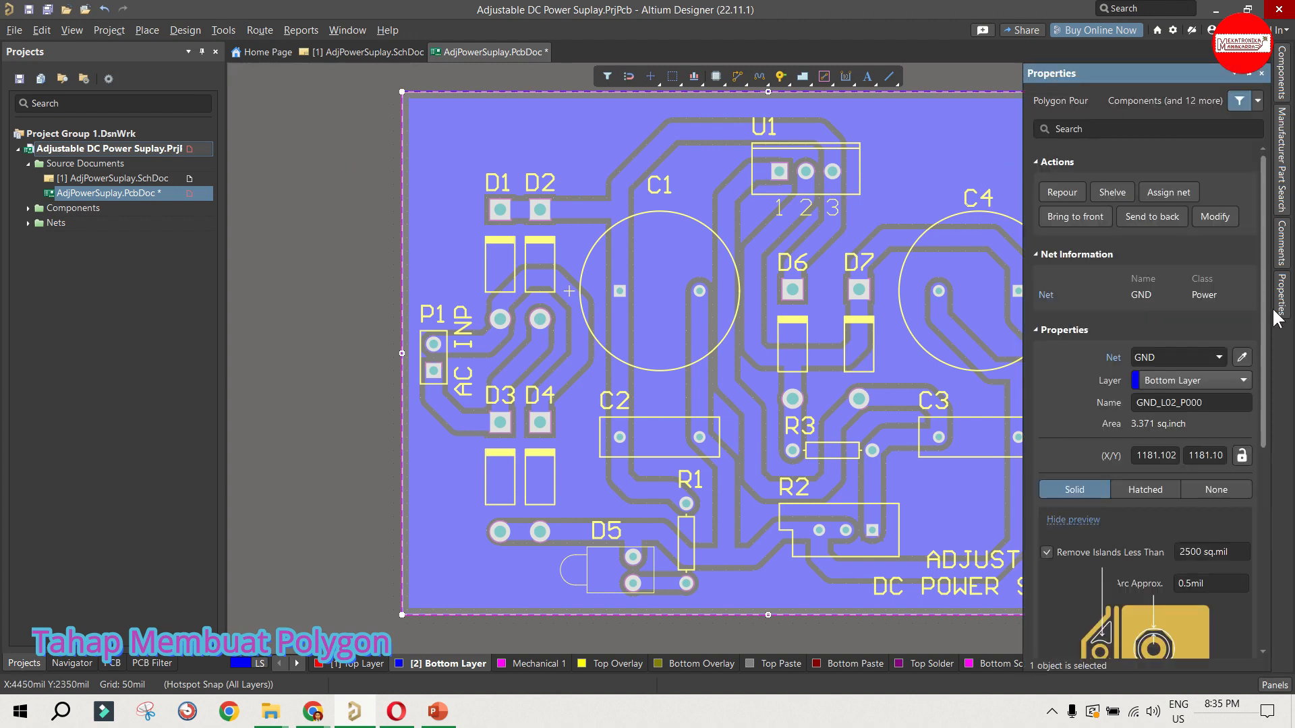
pyautogui.scroll(-5, 1187, 367)
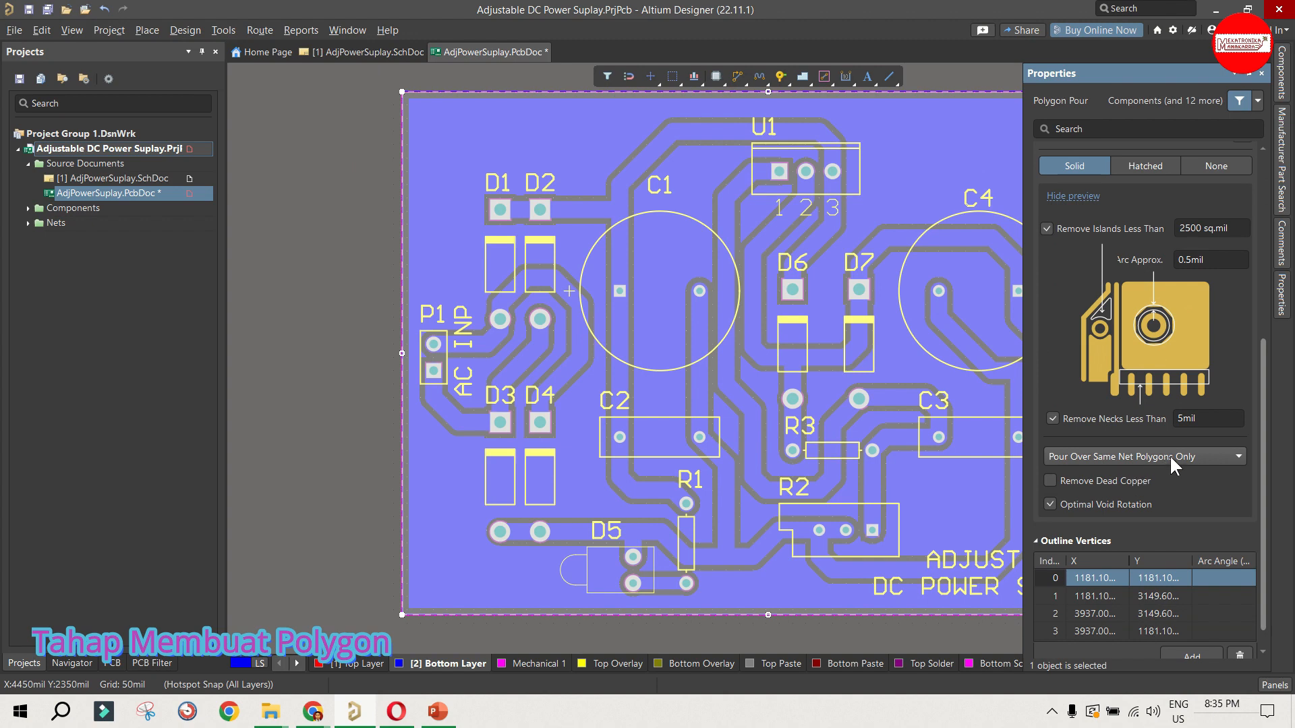
pyautogui.click(1169, 456)
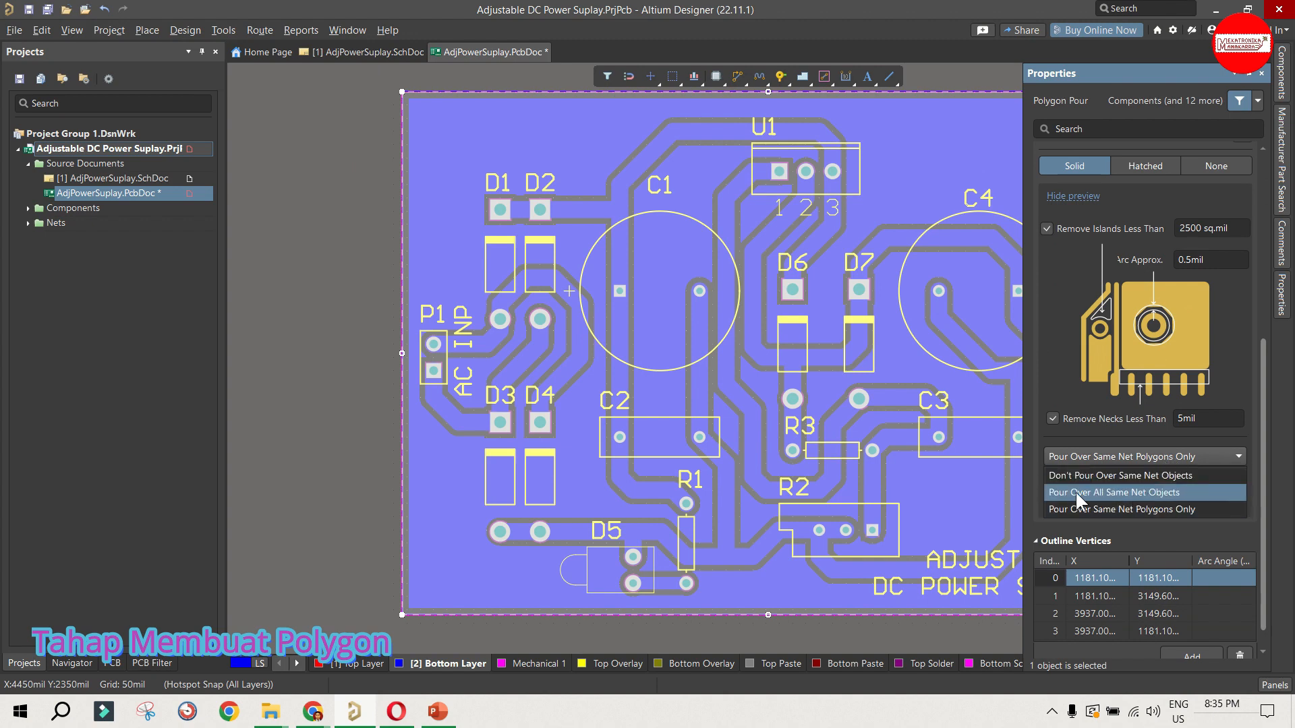
pyautogui.click(1142, 492)
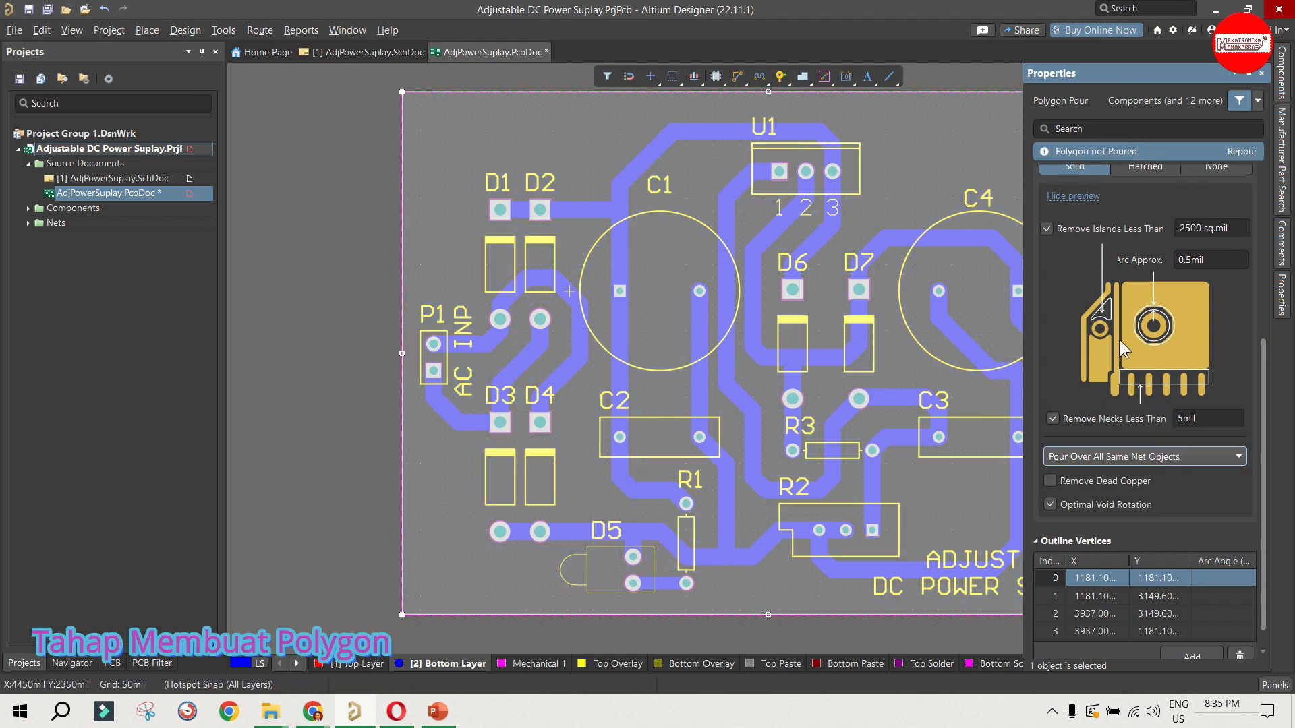
# Step: Repour the GND polygon, clear its selection, and save the PCB document
pyautogui.scroll(4, 1108, 329)
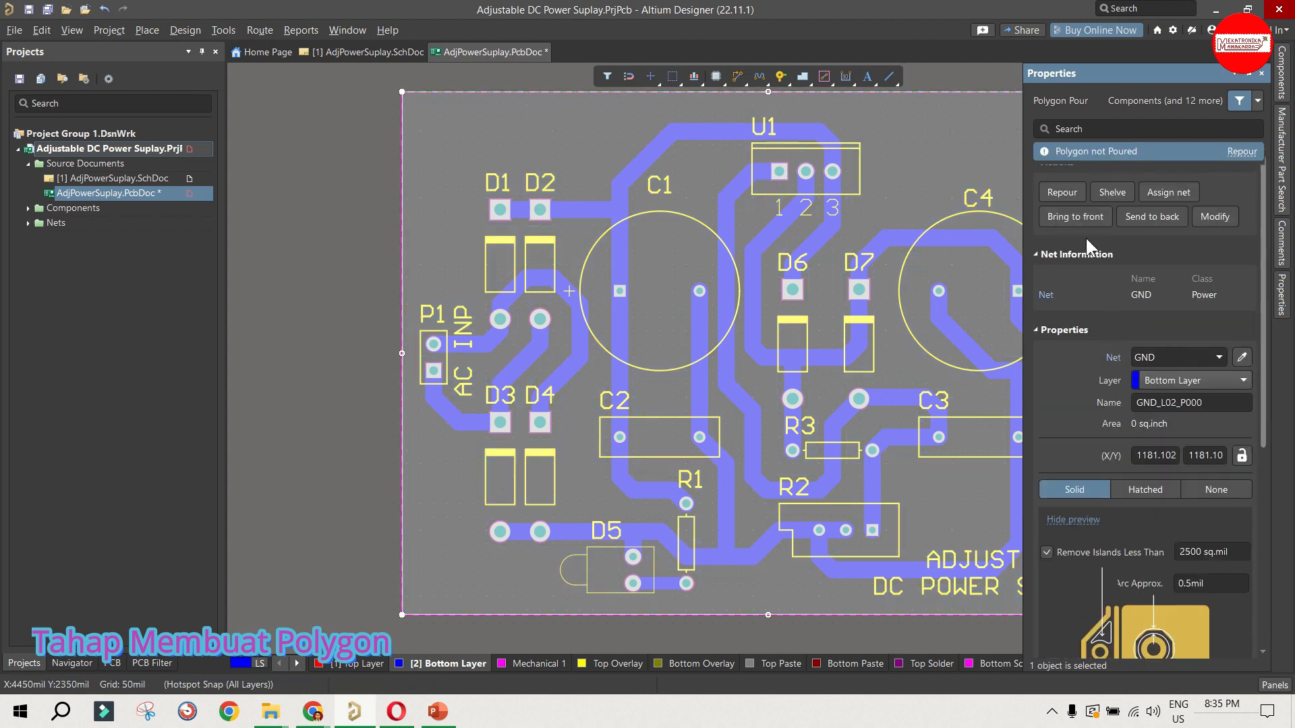
pyautogui.click(1062, 194)
pyautogui.click(368, 194)
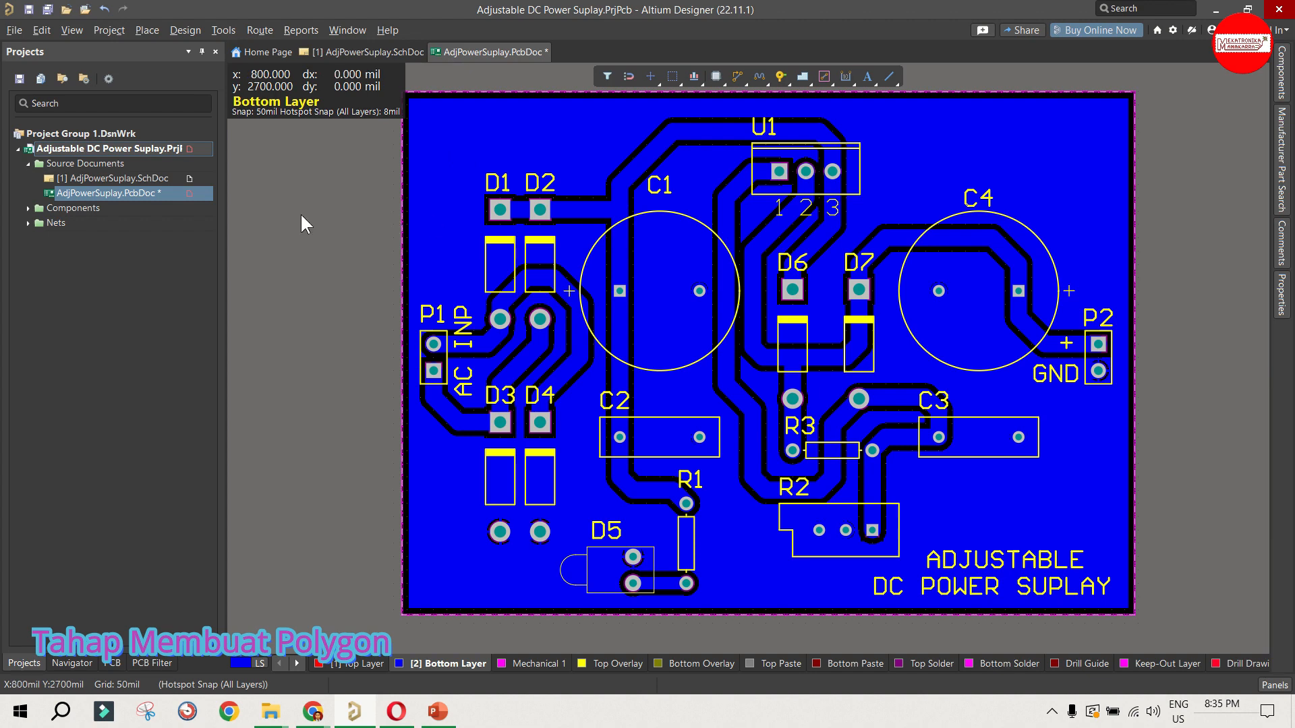
pyautogui.click(29, 8)
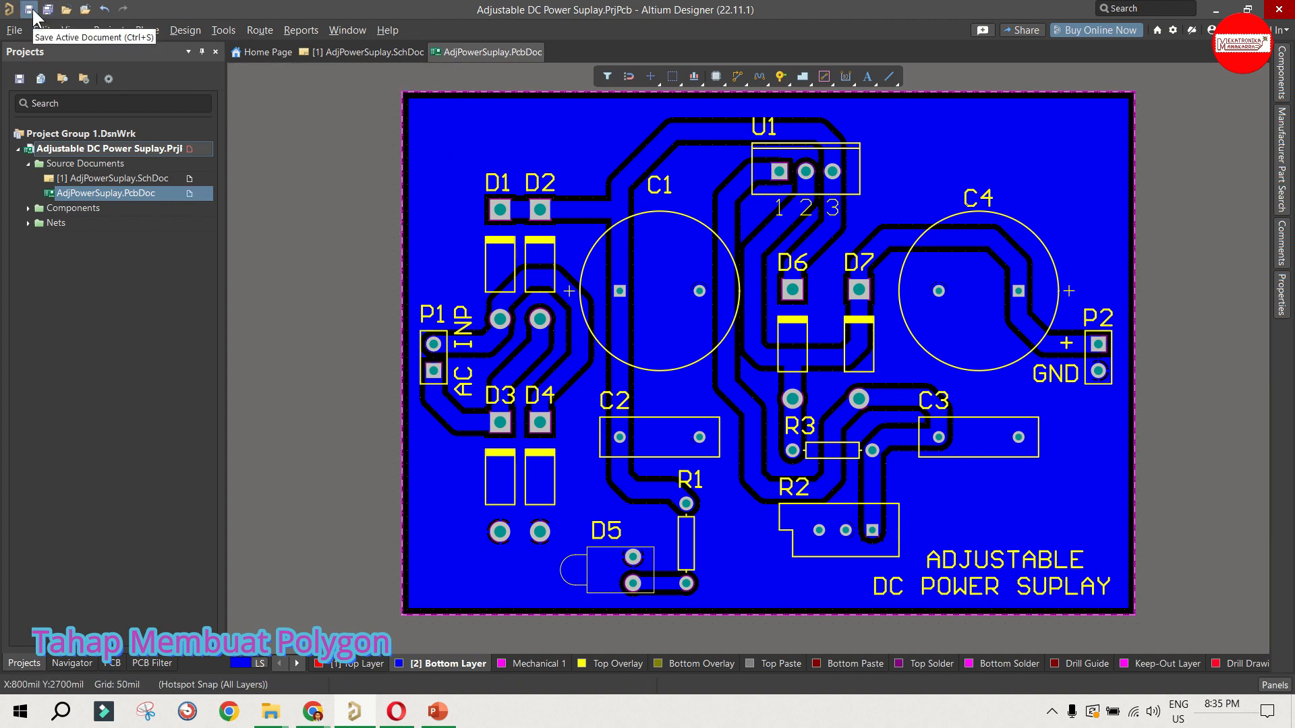
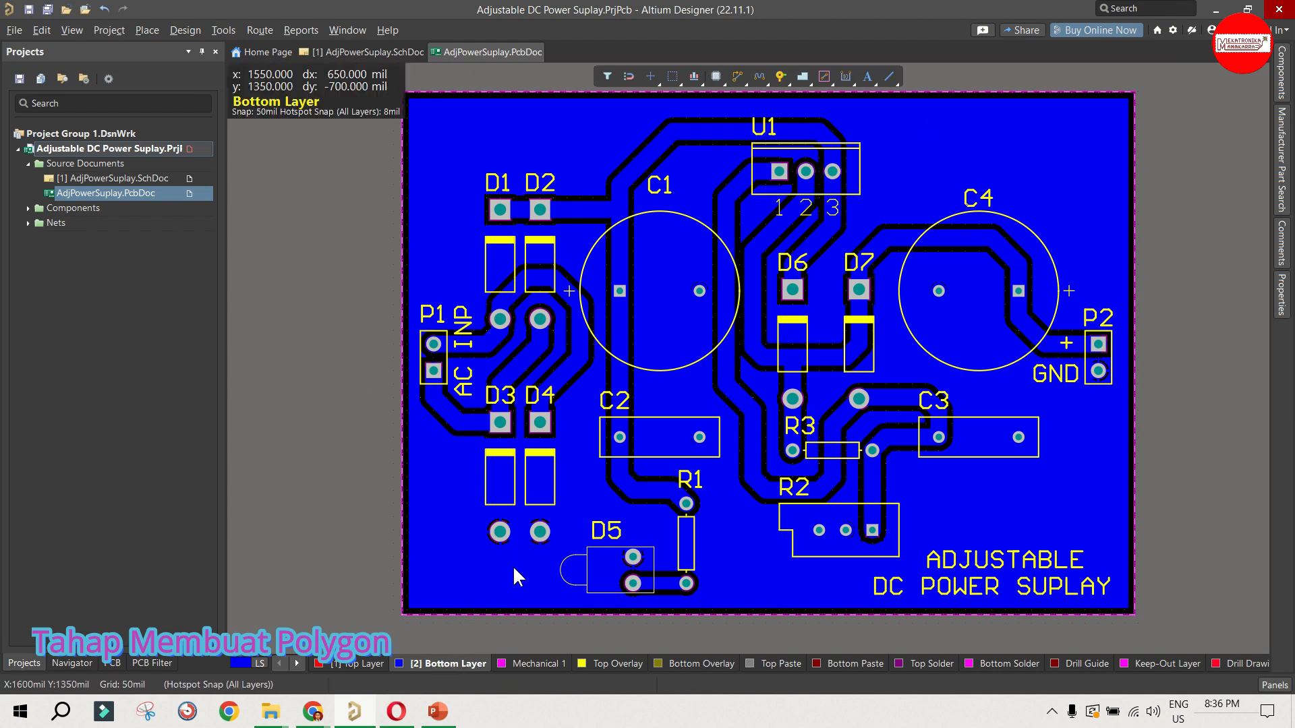
# Step: Place the text Mekatronika on the Bottom Layer above capacitor C4
pyautogui.click(871, 77)
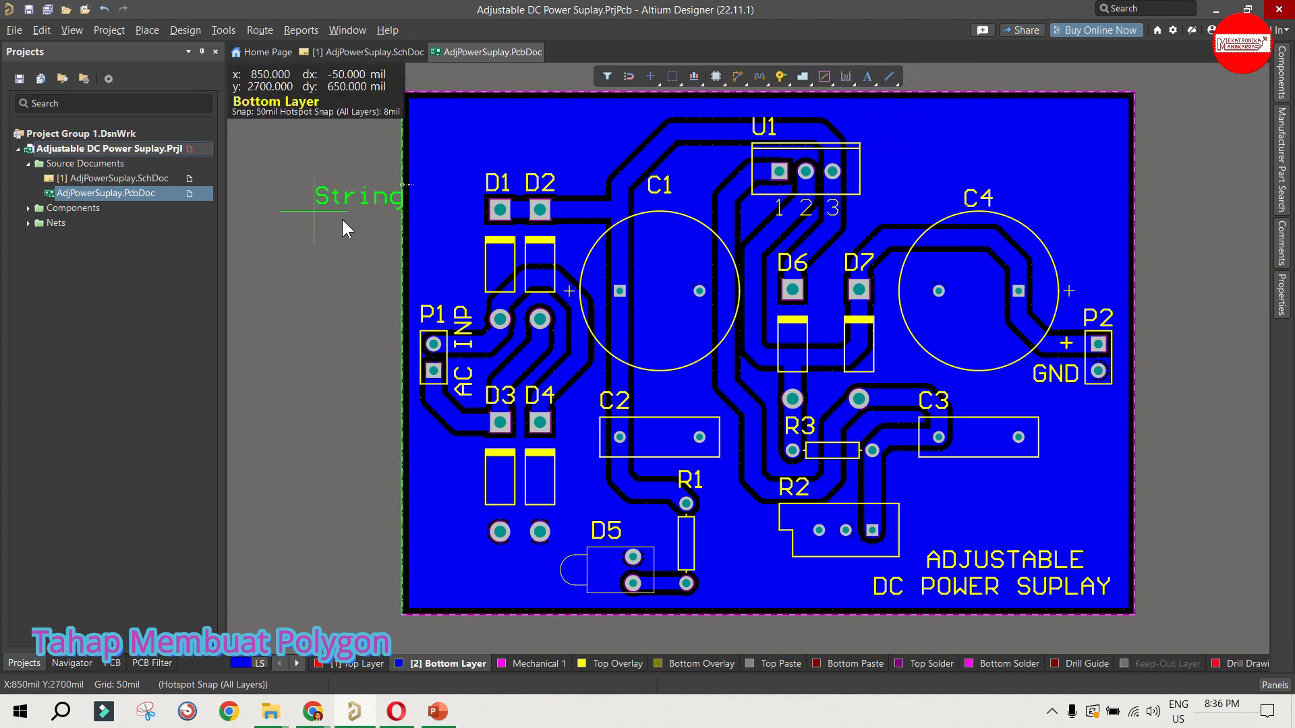
pyautogui.click(907, 139)
pyautogui.rightClick(961, 133)
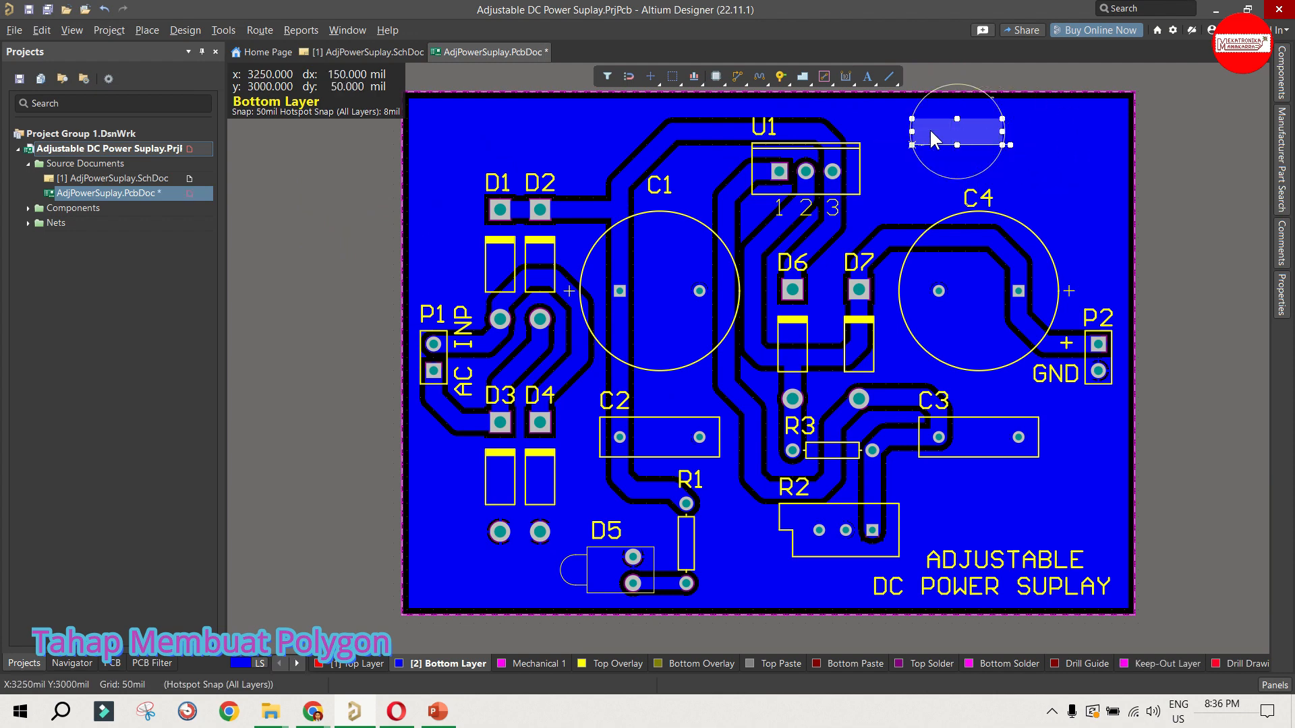
pyautogui.doubleClick(929, 130)
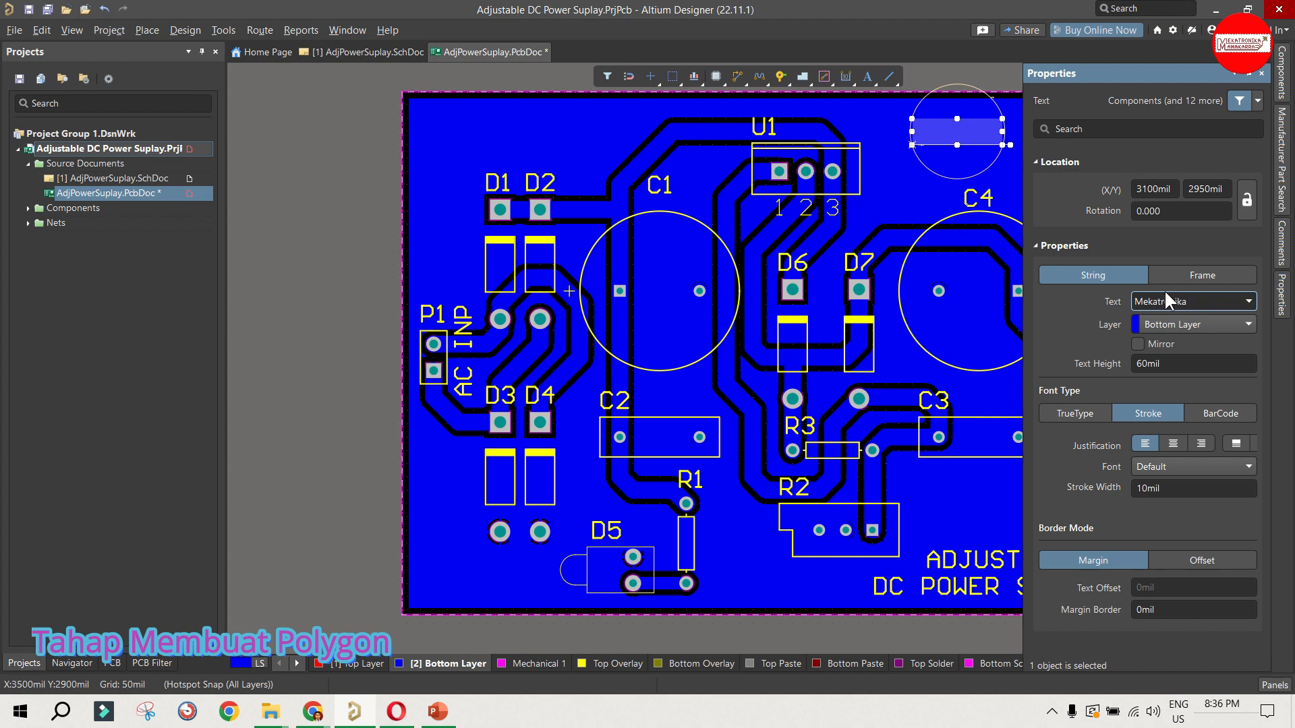
pyautogui.press('Return')
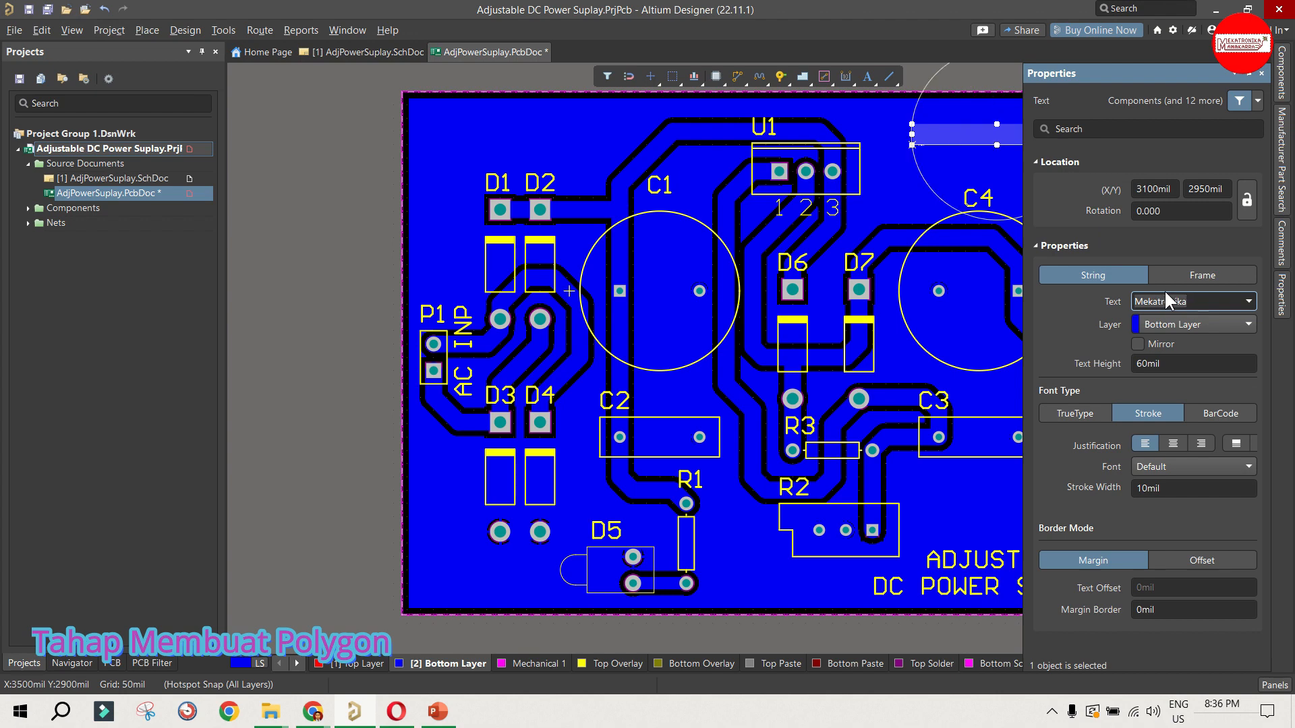
# Step: Delete the Mekatronika text from the Bottom Layer above C4
pyautogui.click(339, 221)
pyautogui.click(972, 122)
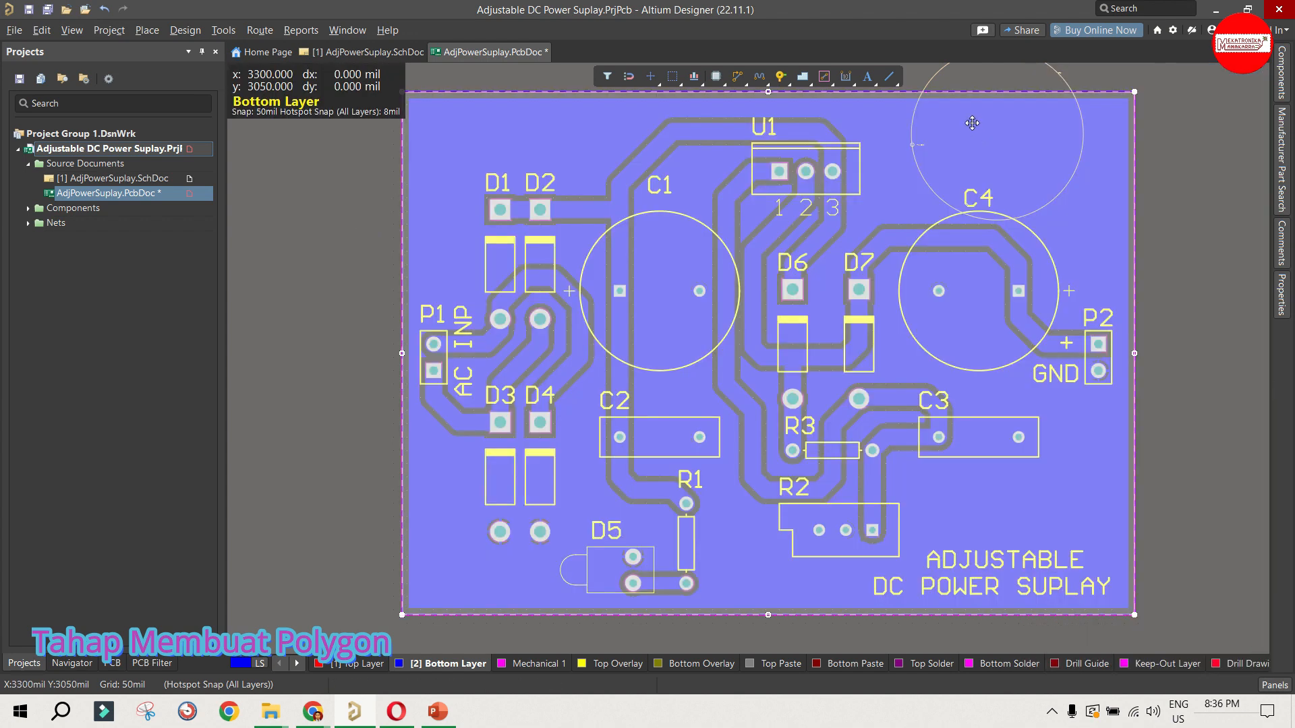
pyautogui.click(971, 124)
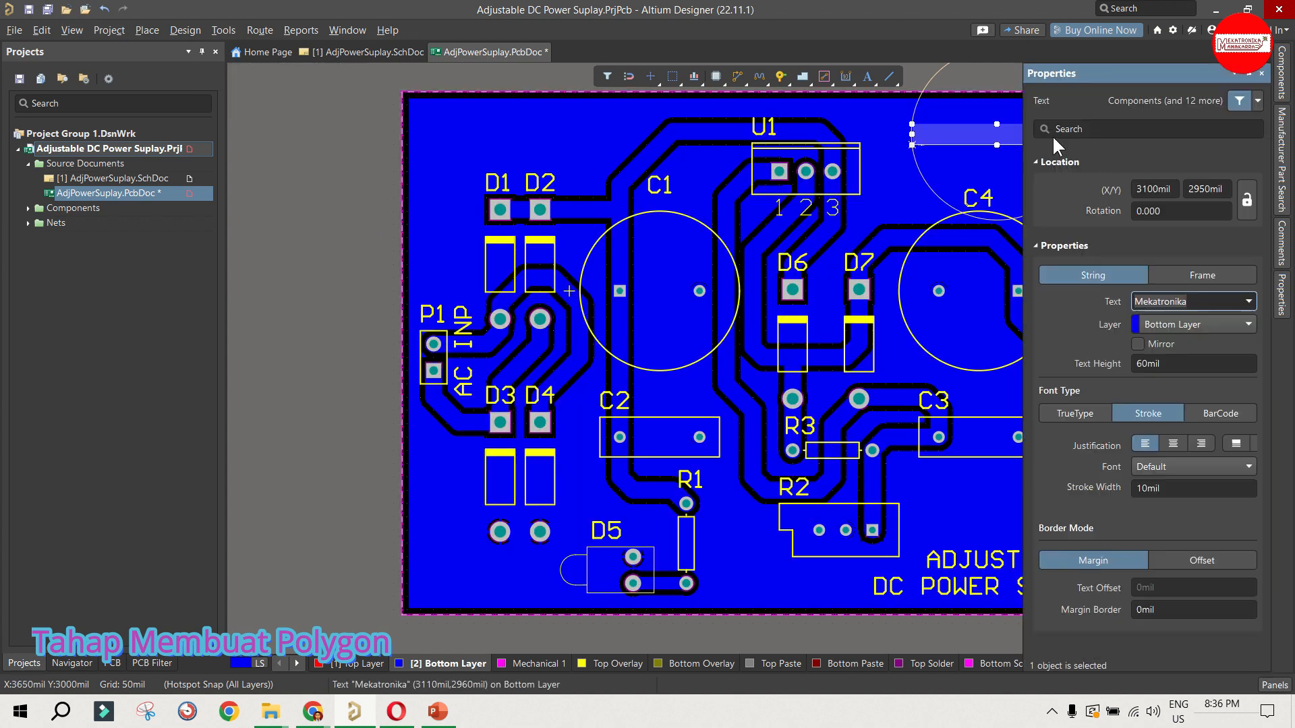
pyautogui.click(349, 192)
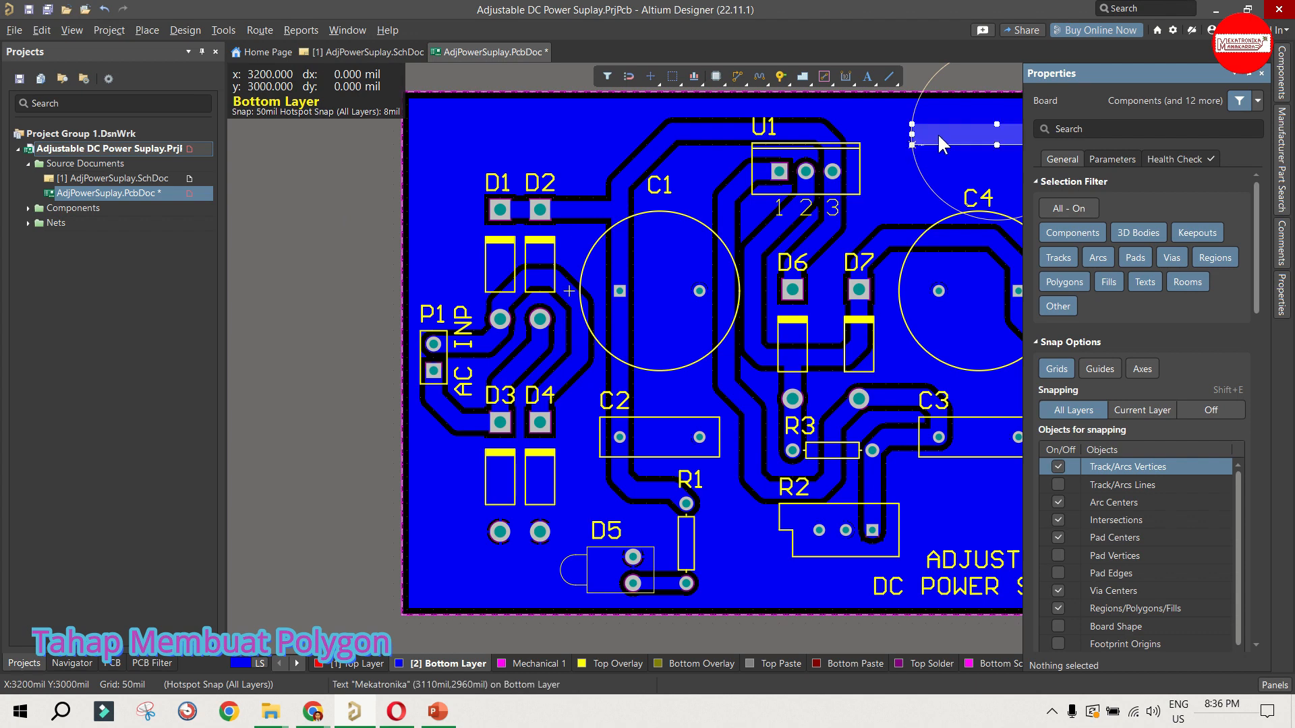
pyautogui.press('Delete')
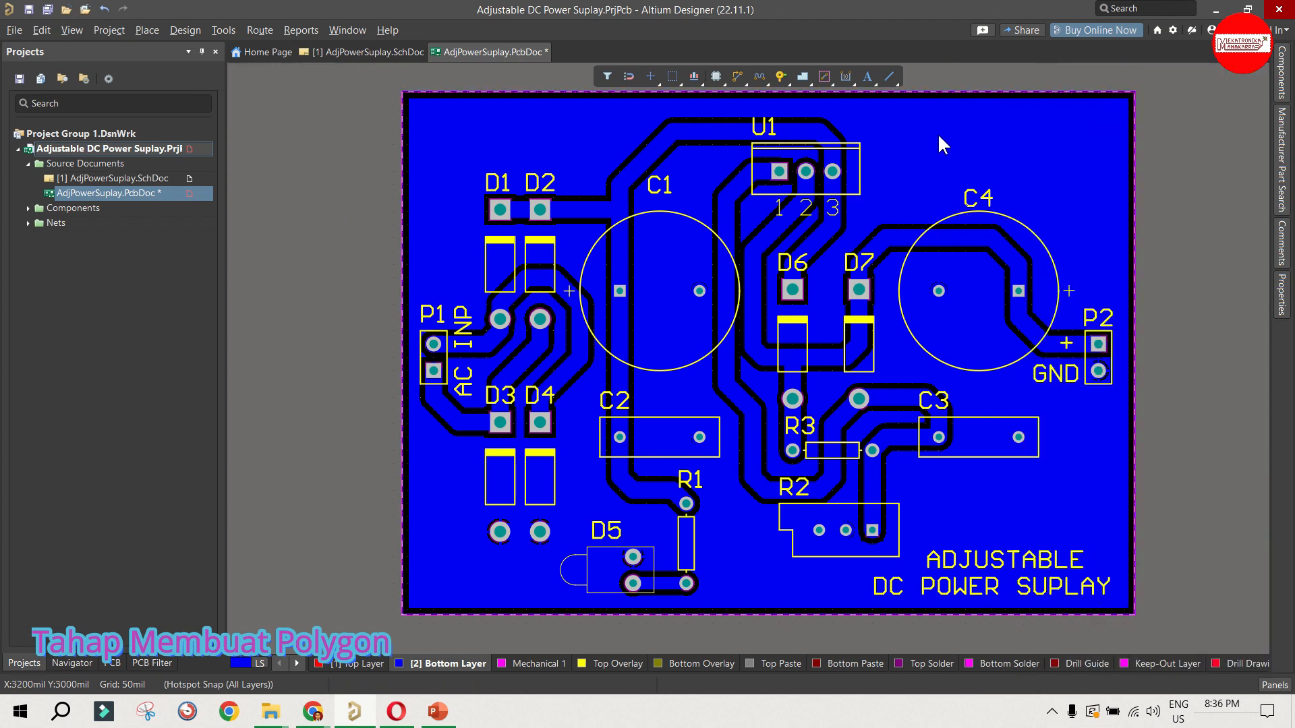
pyautogui.click(939, 136)
pyautogui.click(1166, 188)
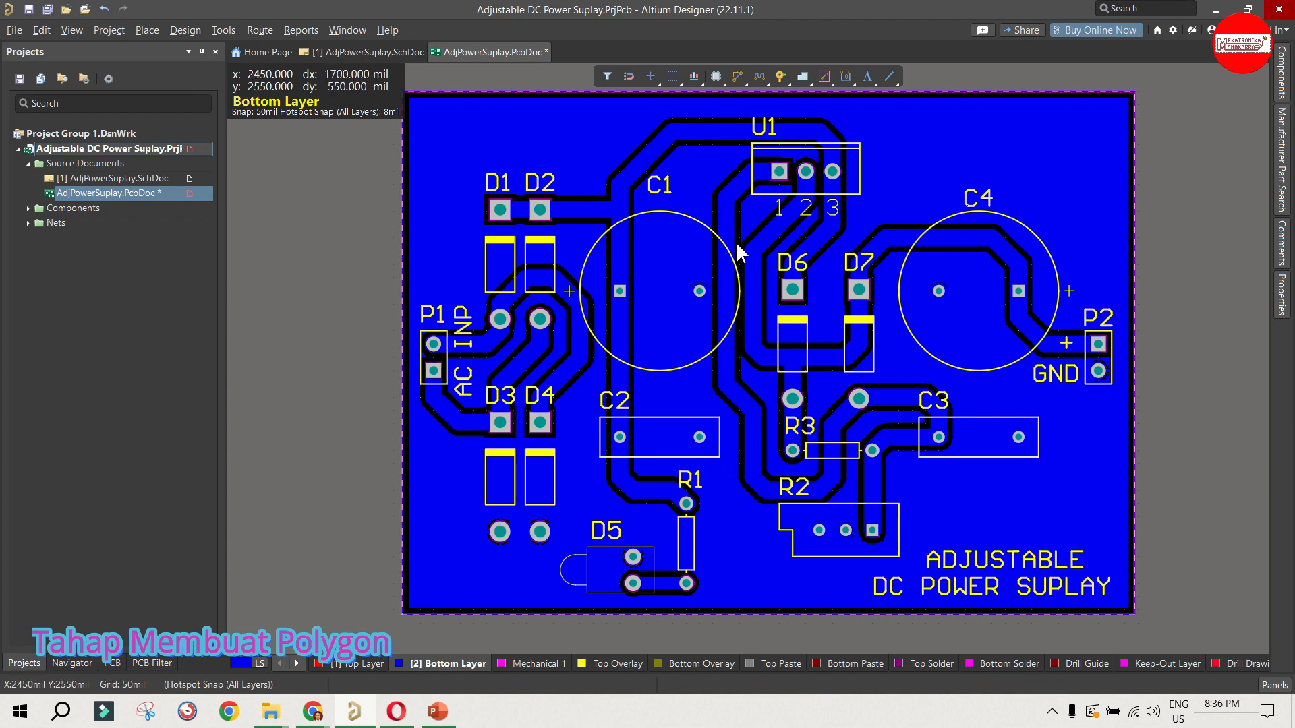
# Step: Place a Top Overlay text string below diode D3 near the board's lower-left corner, reading Mekatronika
pyautogui.click(610, 664)
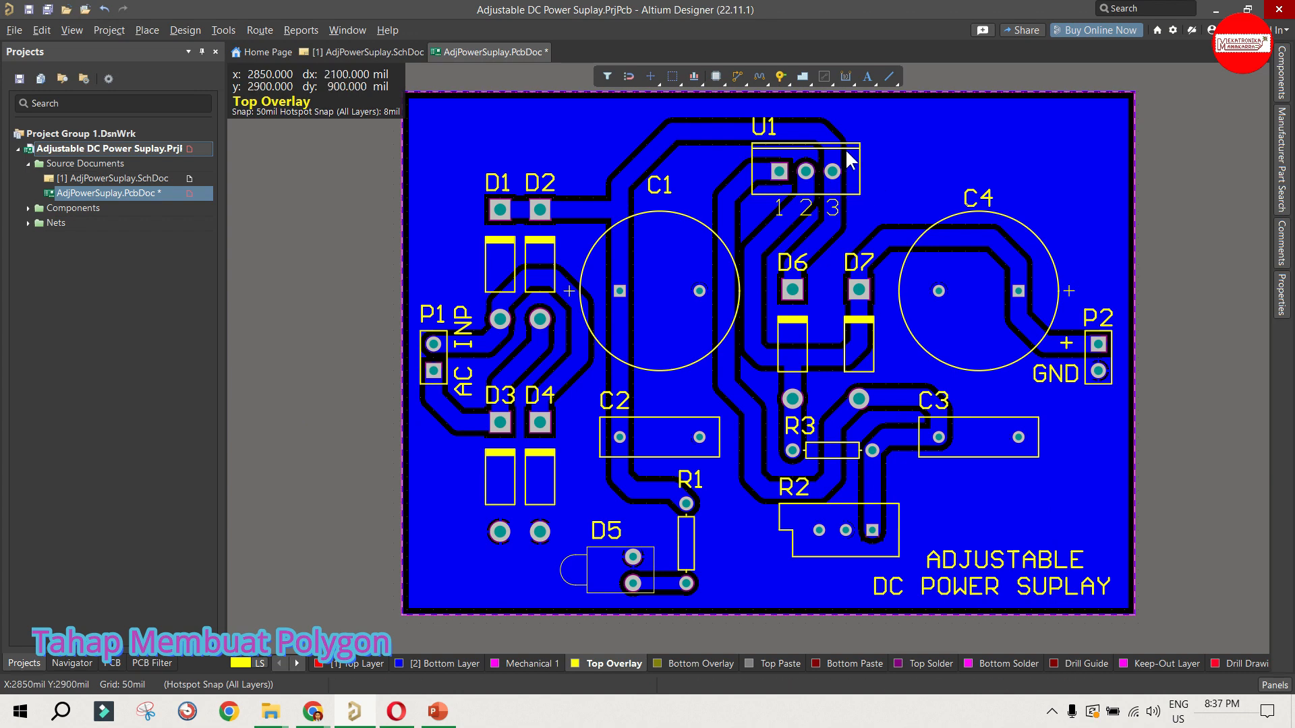
pyautogui.click(868, 76)
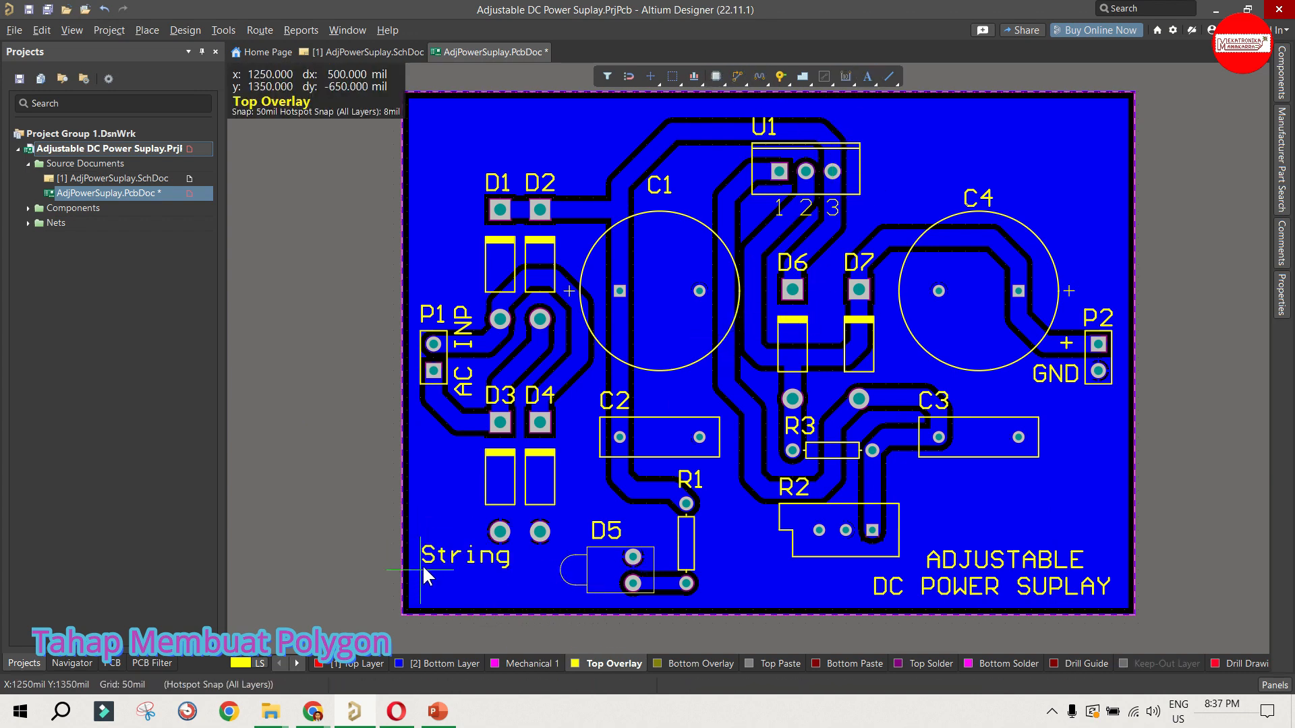
pyautogui.click(422, 567)
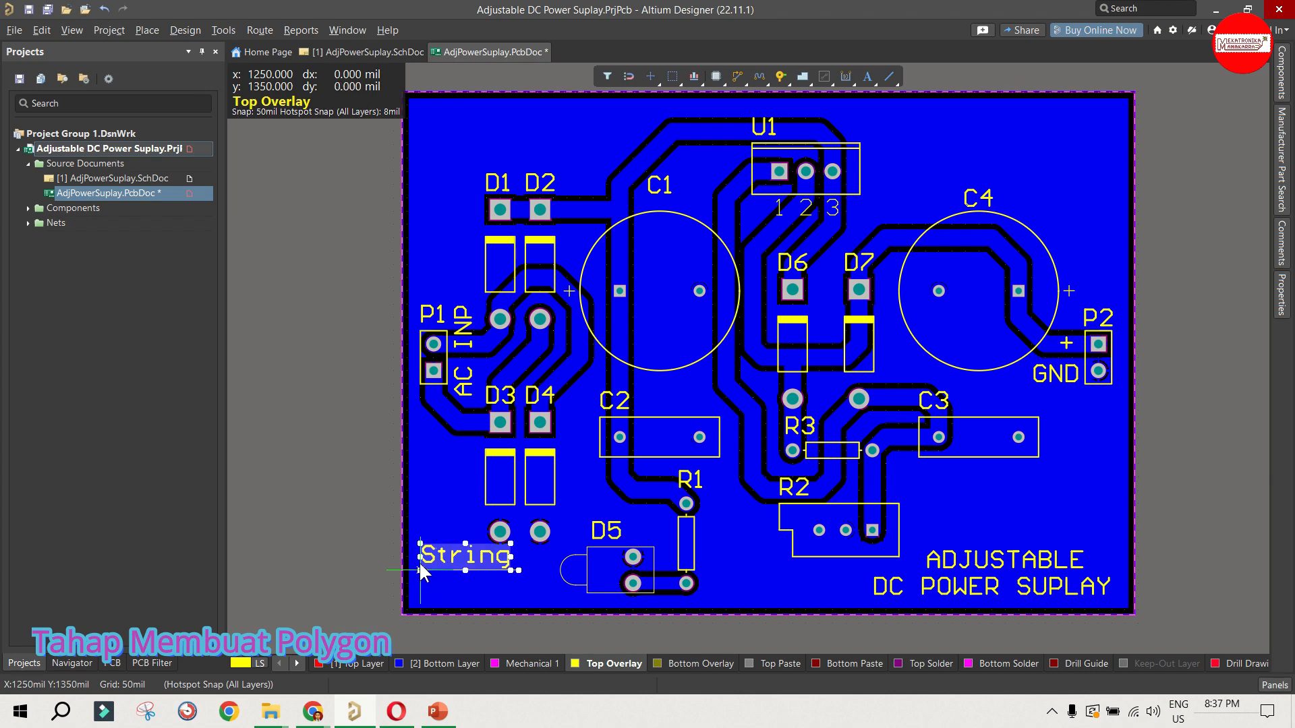
pyautogui.rightClick(419, 561)
pyautogui.doubleClick(433, 557)
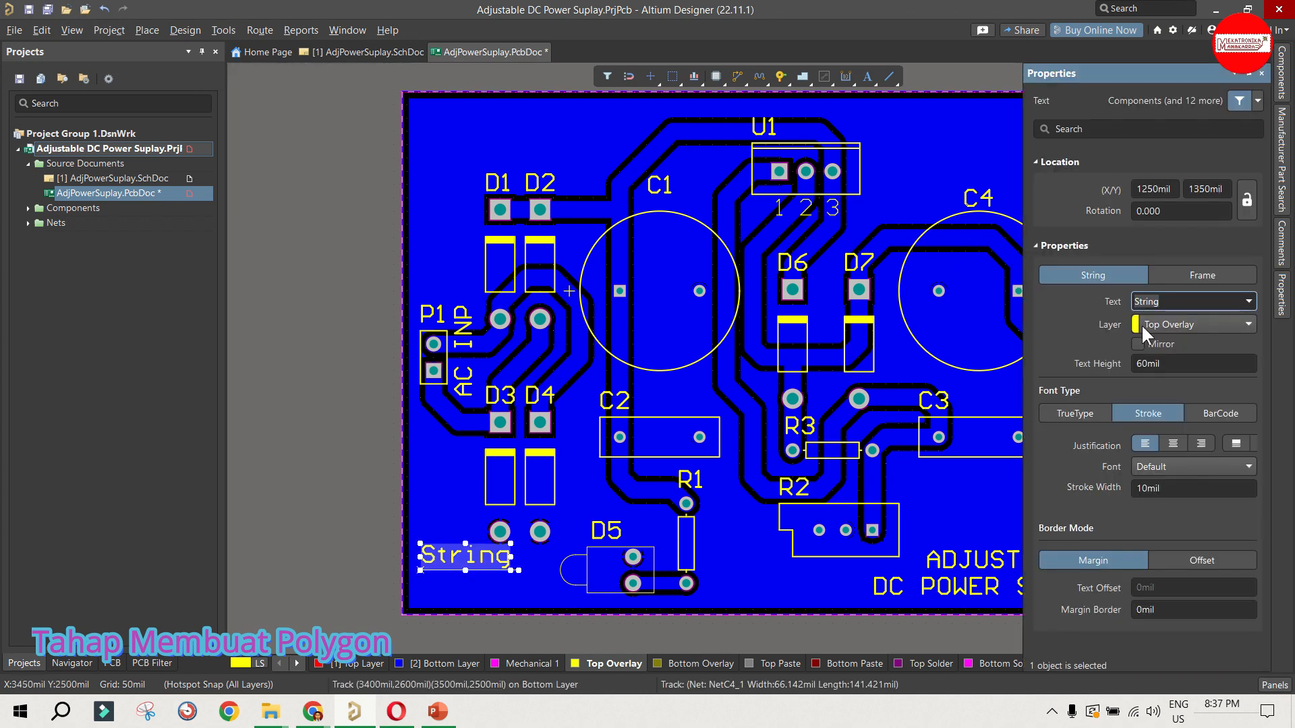
pyautogui.write('Mekatronika')
# Step: Set the Mekatronika text's height to 30 mil and clear its selection
pyautogui.click(1149, 362)
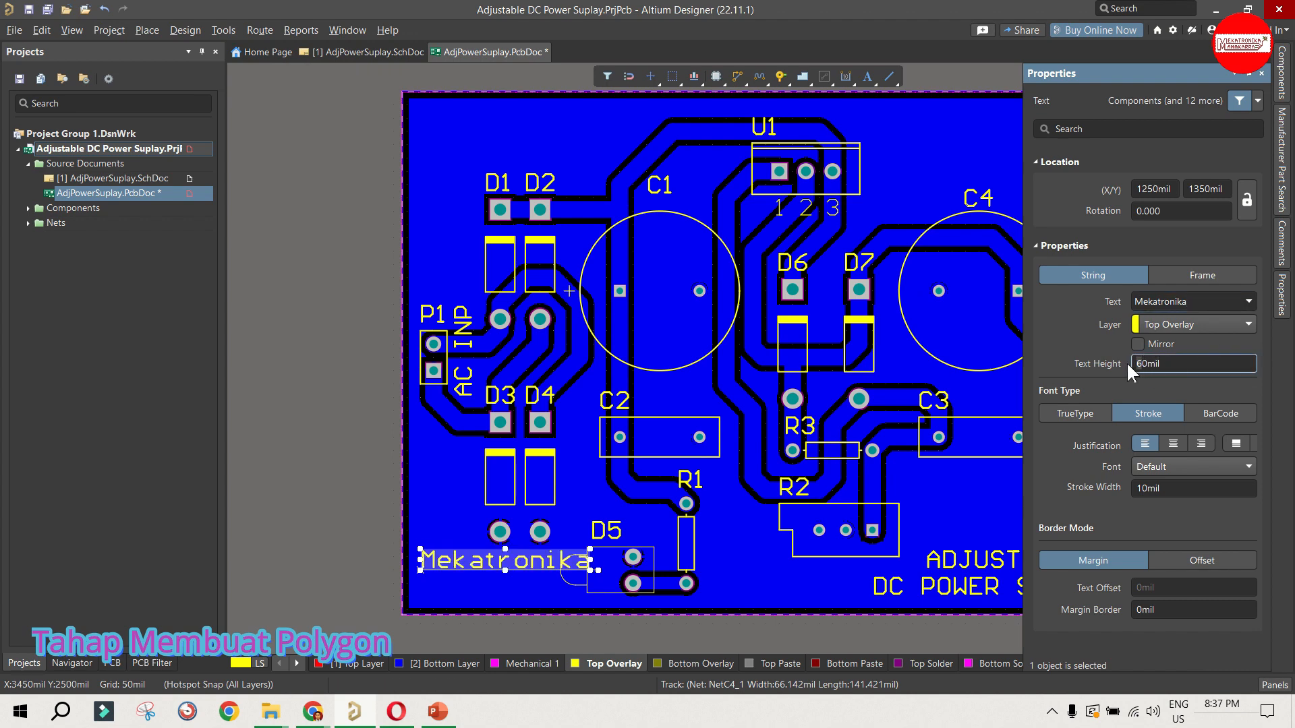
pyautogui.write('3')
pyautogui.press('Return')
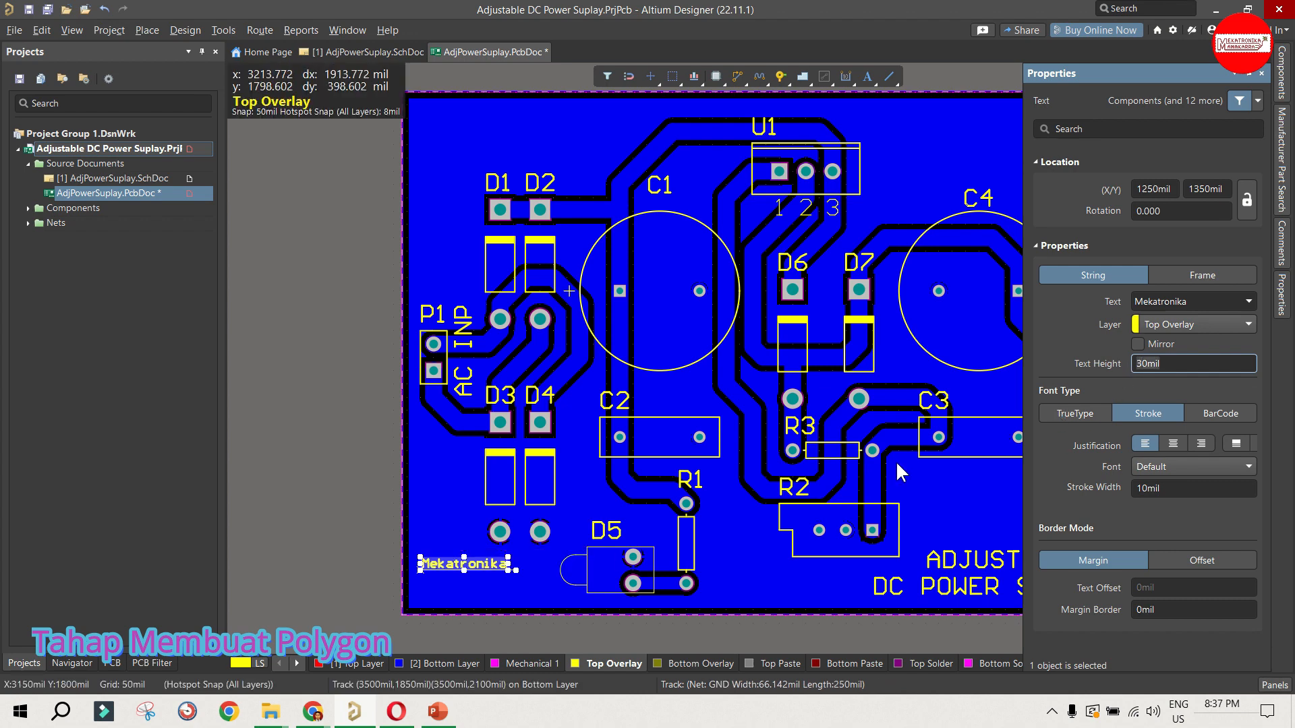
pyautogui.click(354, 573)
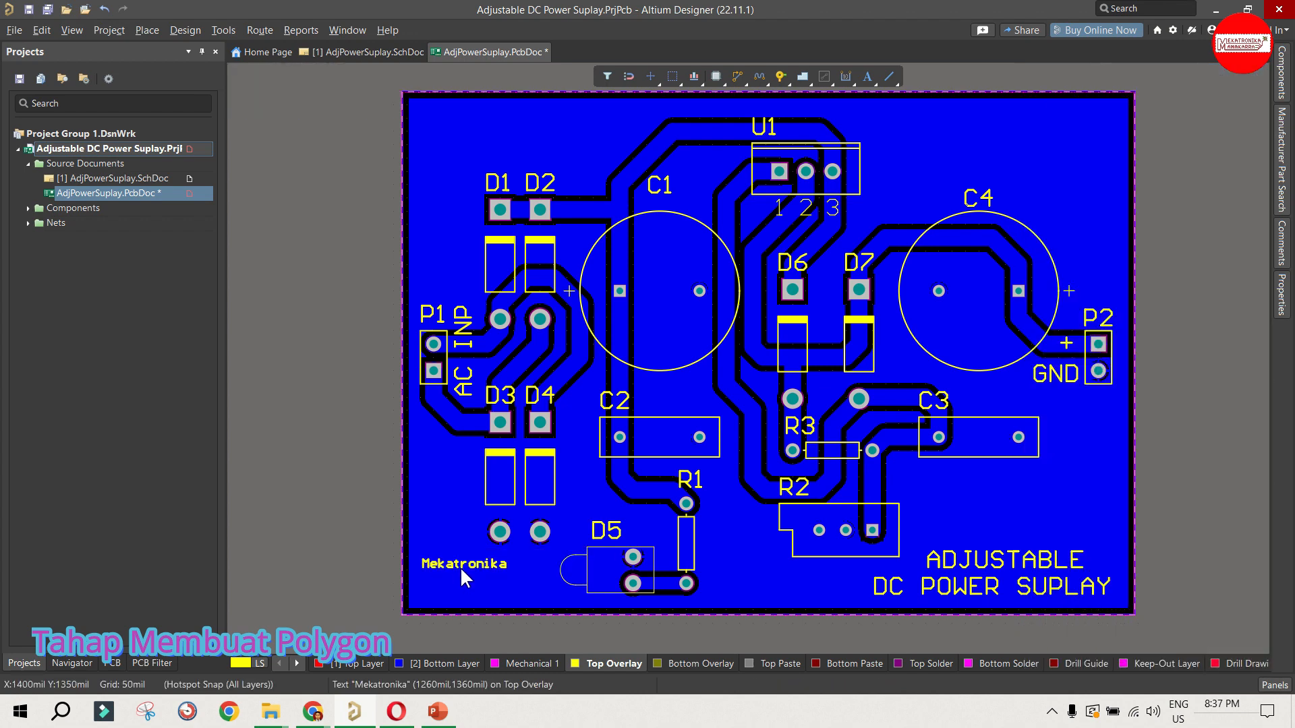
pyautogui.click(468, 565)
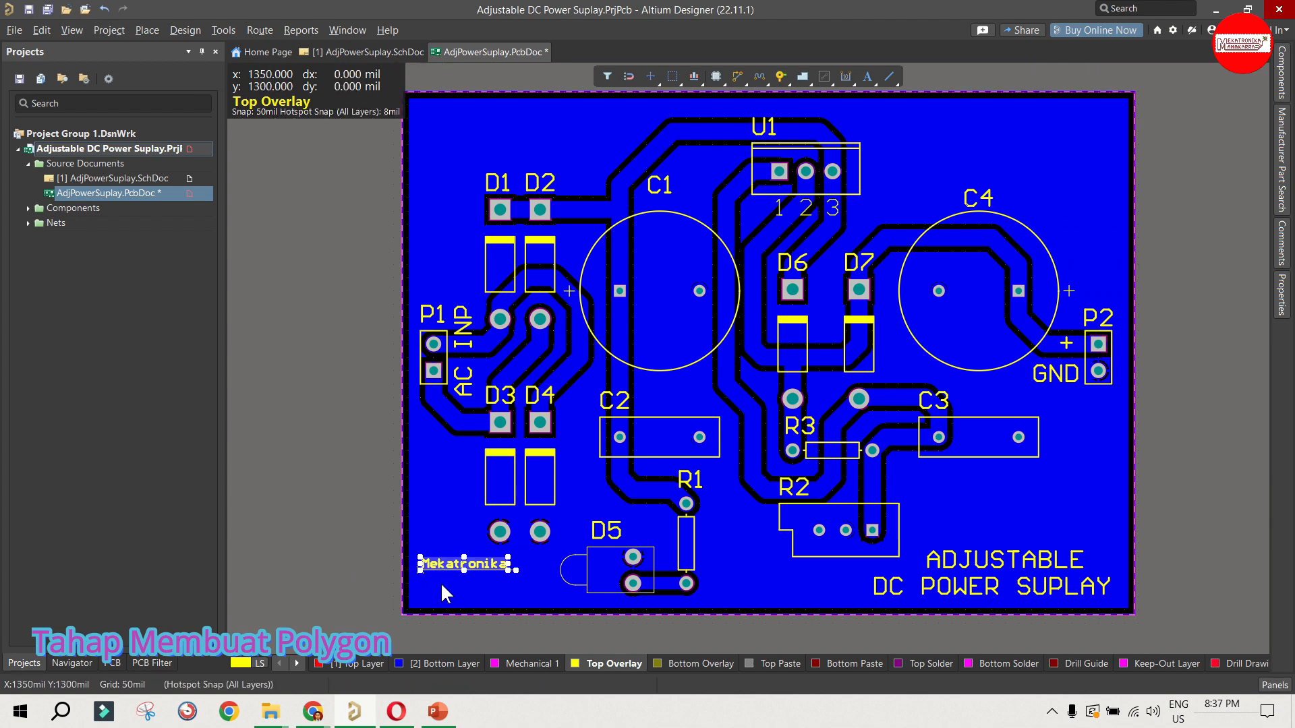
pyautogui.click(356, 557)
pyautogui.click(446, 562)
pyautogui.click(394, 544)
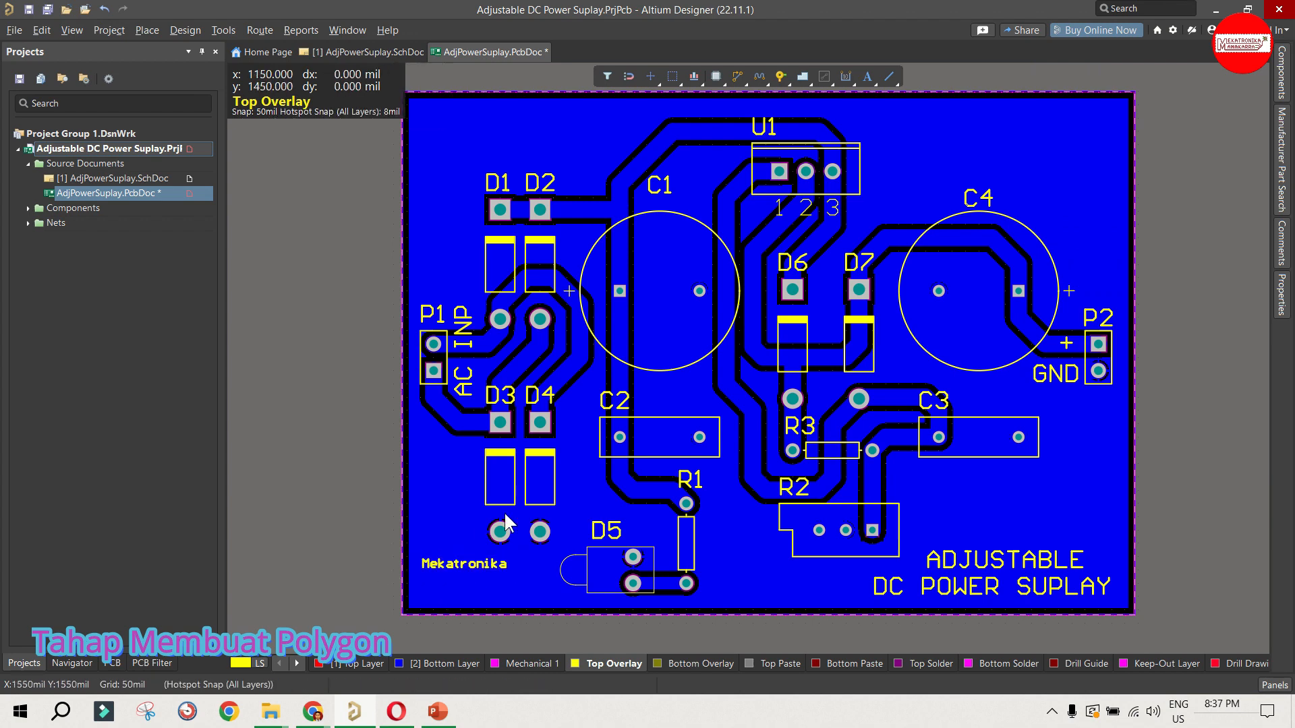
# Step: Place a second Top Overlay text string directly below Mekatronika, reading Manakarra
pyautogui.click(866, 76)
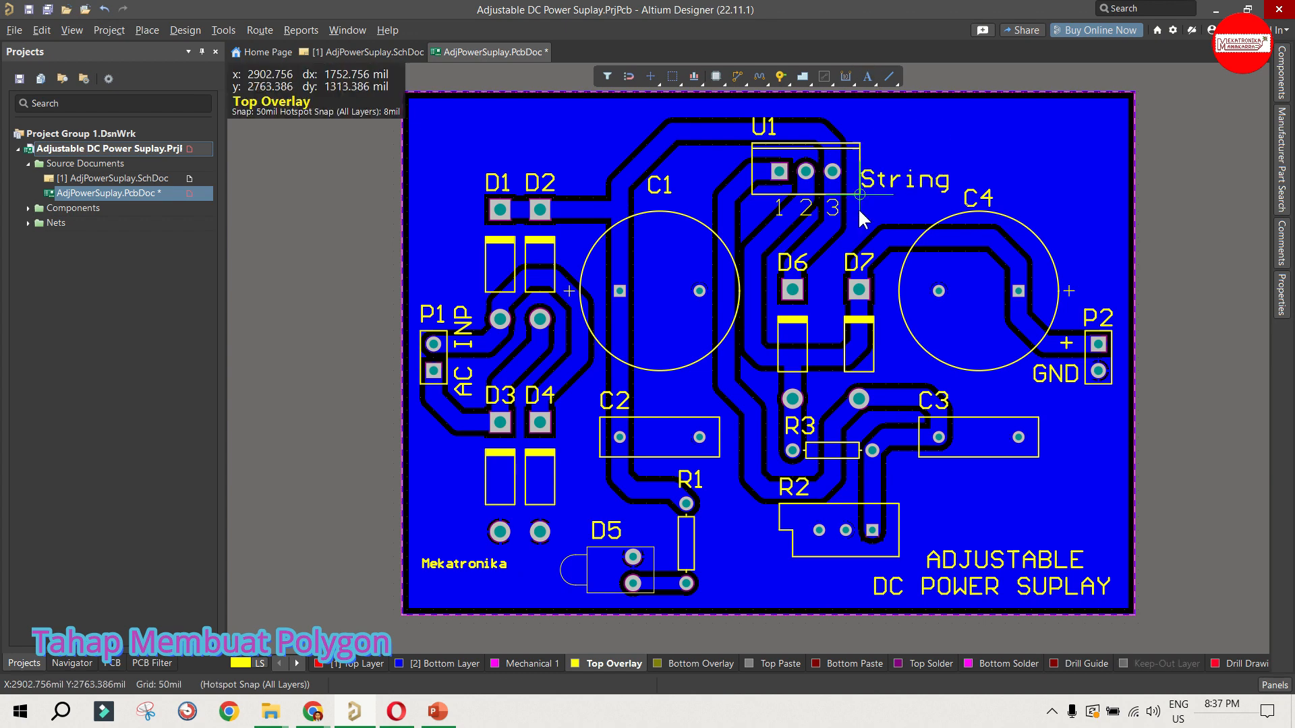
pyautogui.click(417, 590)
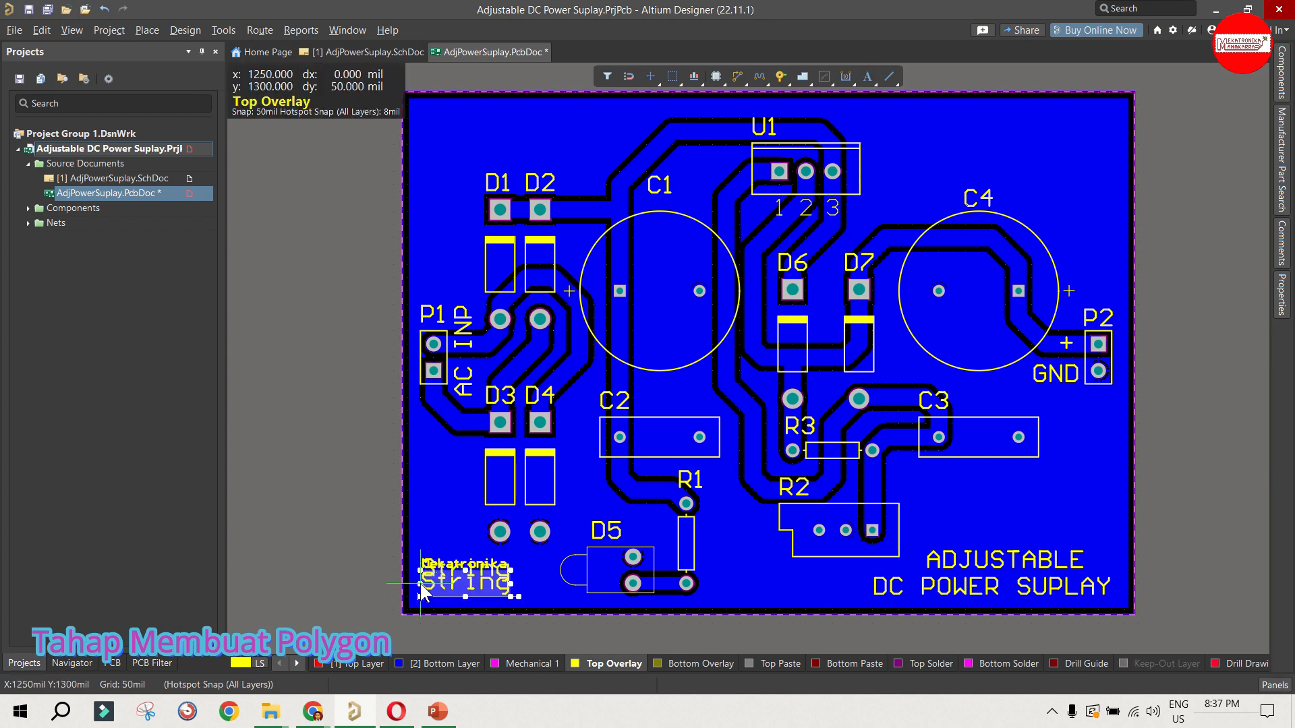
pyautogui.doubleClick(424, 584)
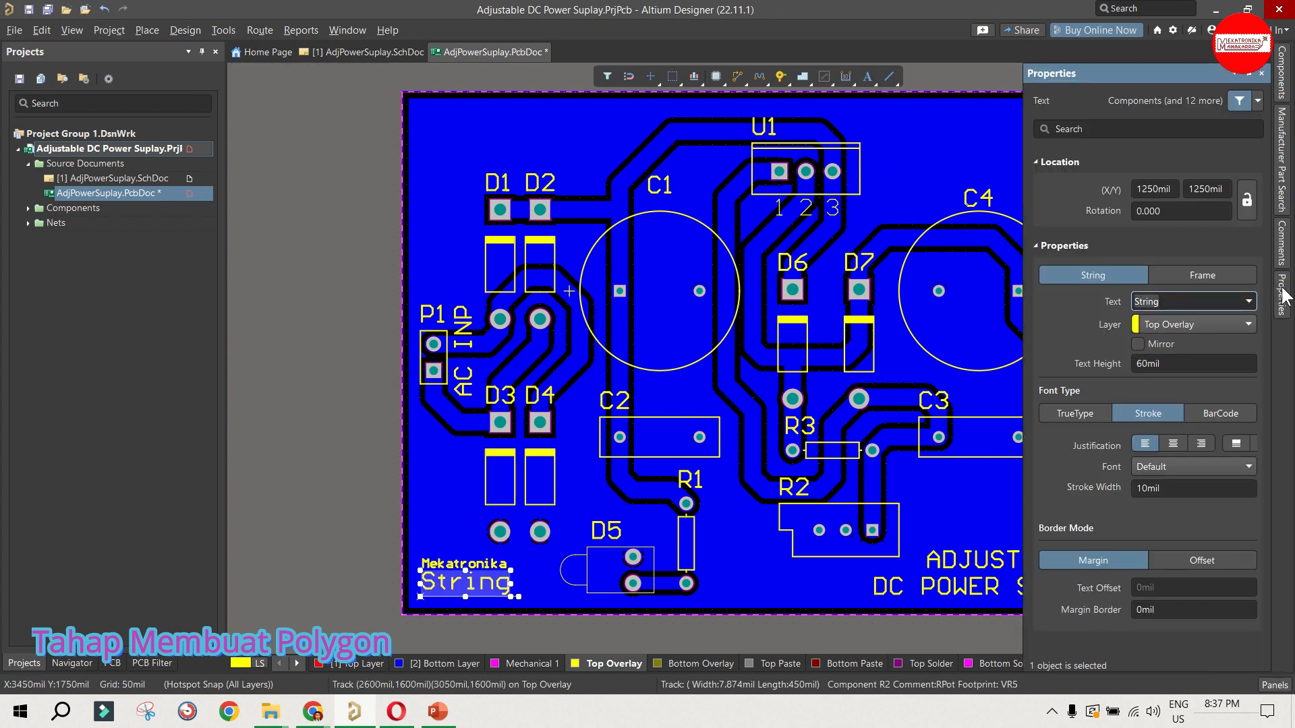
pyautogui.click(1281, 287)
pyautogui.click(1283, 295)
pyautogui.write('Manakarra')
pyautogui.click(315, 532)
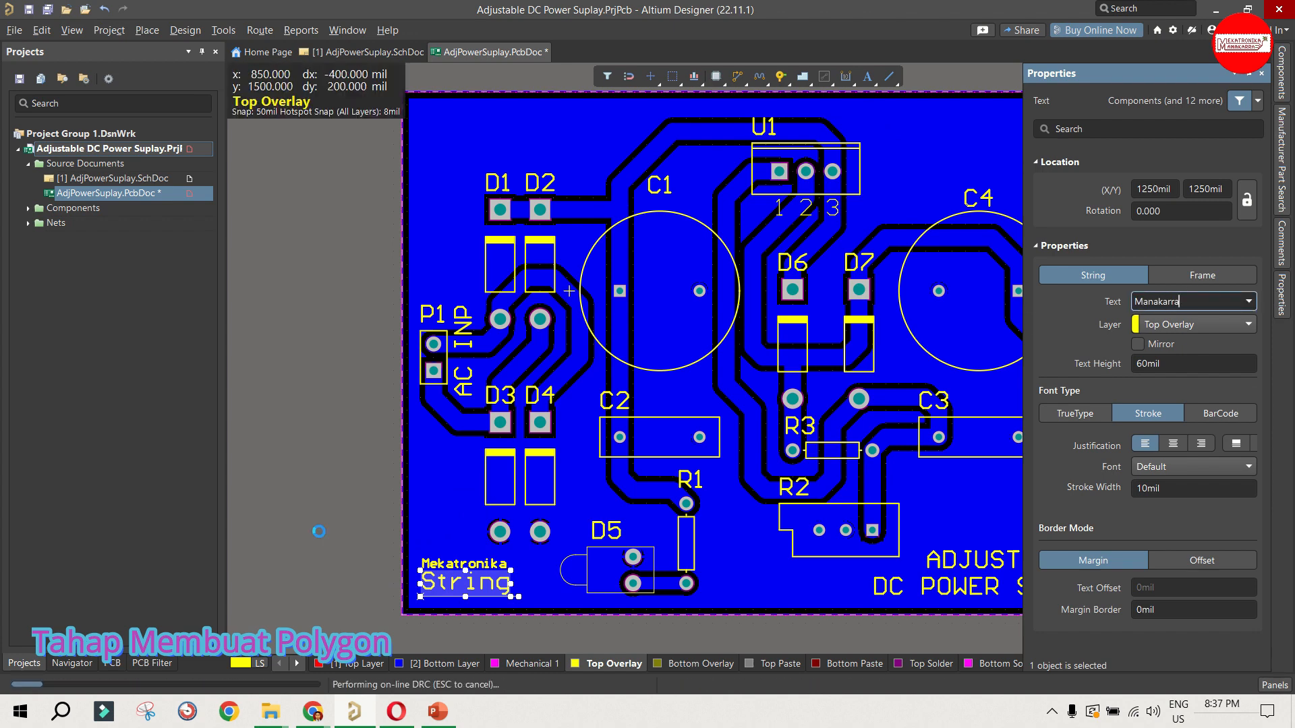
# Step: Reduce the Manakarra text's height to bring it closer to the size of the Mekatronika text
pyautogui.click(479, 584)
pyautogui.click(1281, 296)
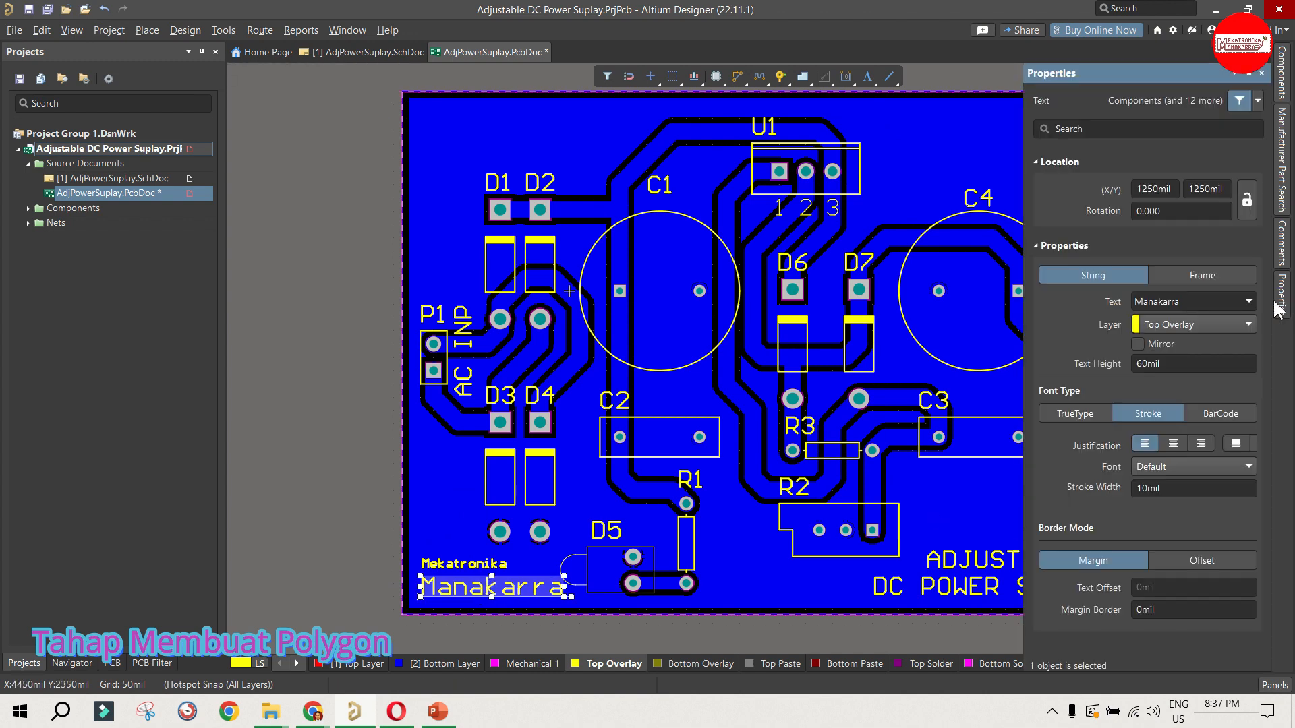
pyautogui.click(1138, 364)
pyautogui.press('Return')
pyautogui.click(356, 577)
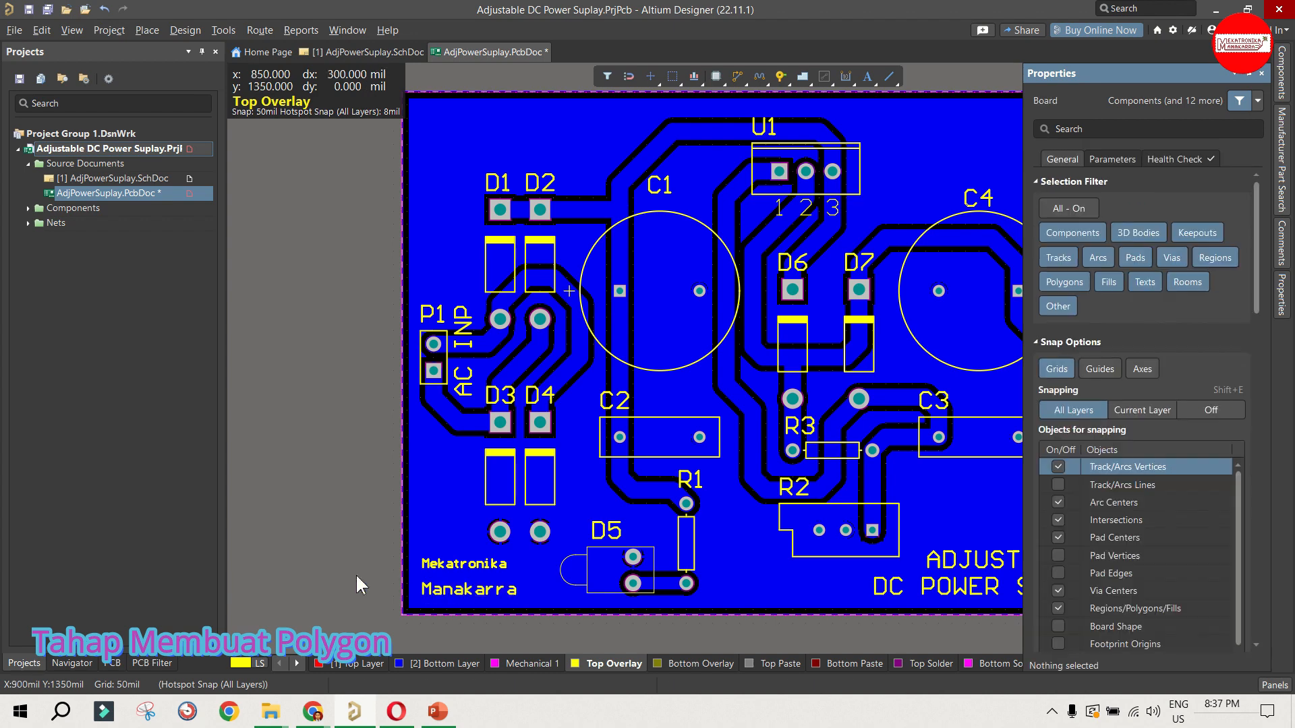
# Step: Move the Mekatronika text down 50 mil so it sits close above Manakarra, and clear the selection
pyautogui.click(449, 587)
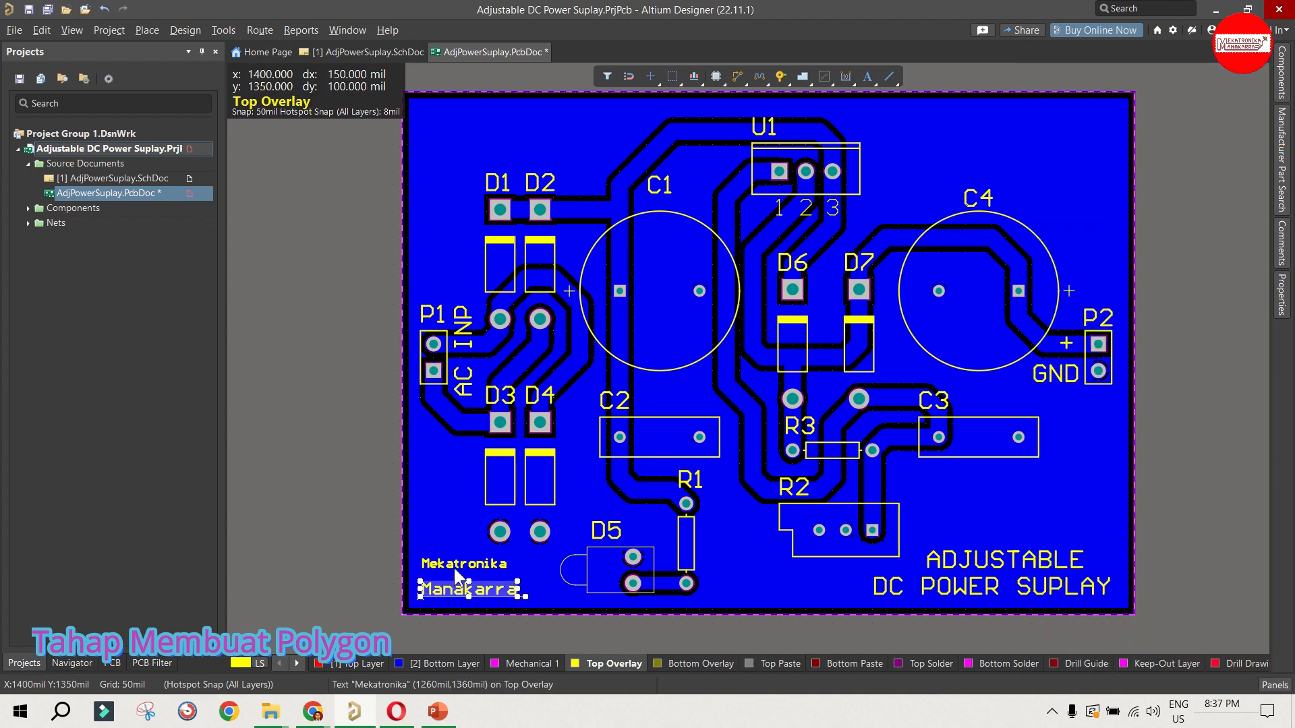
pyautogui.click(452, 566)
pyautogui.moveTo(420, 577); pyautogui.dragTo(420, 590)
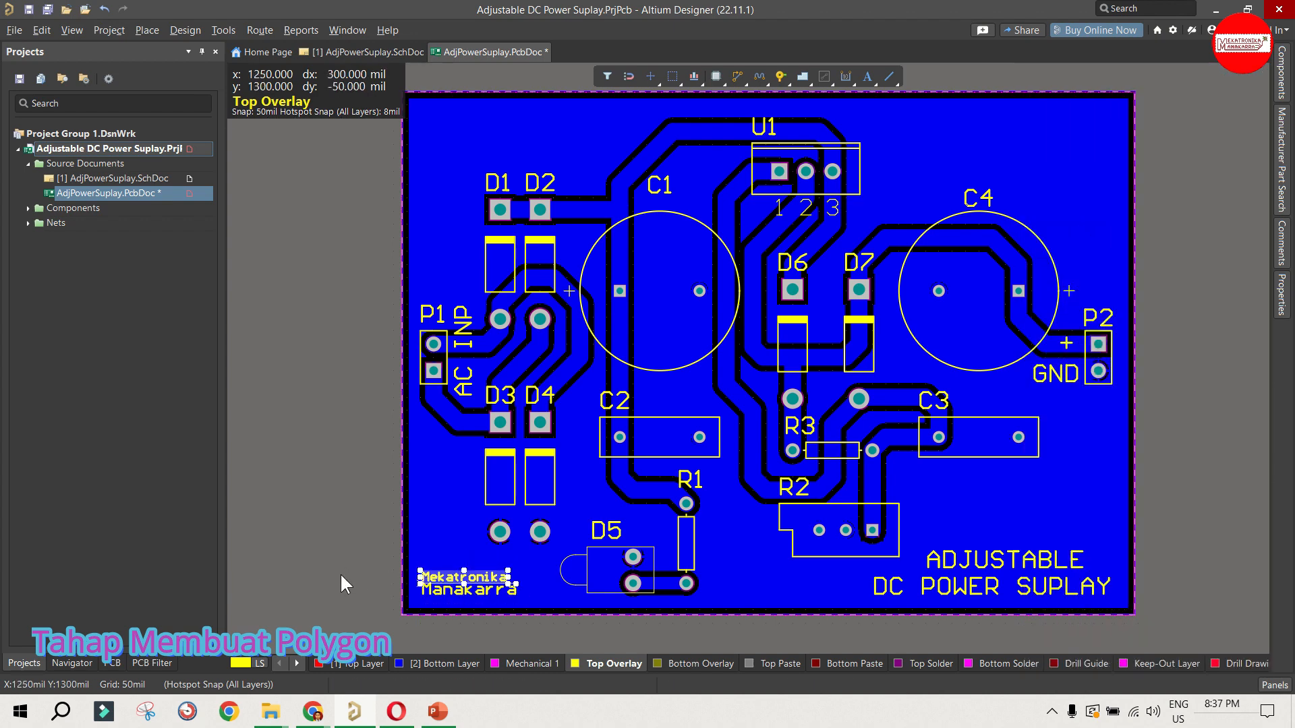
pyautogui.click(340, 572)
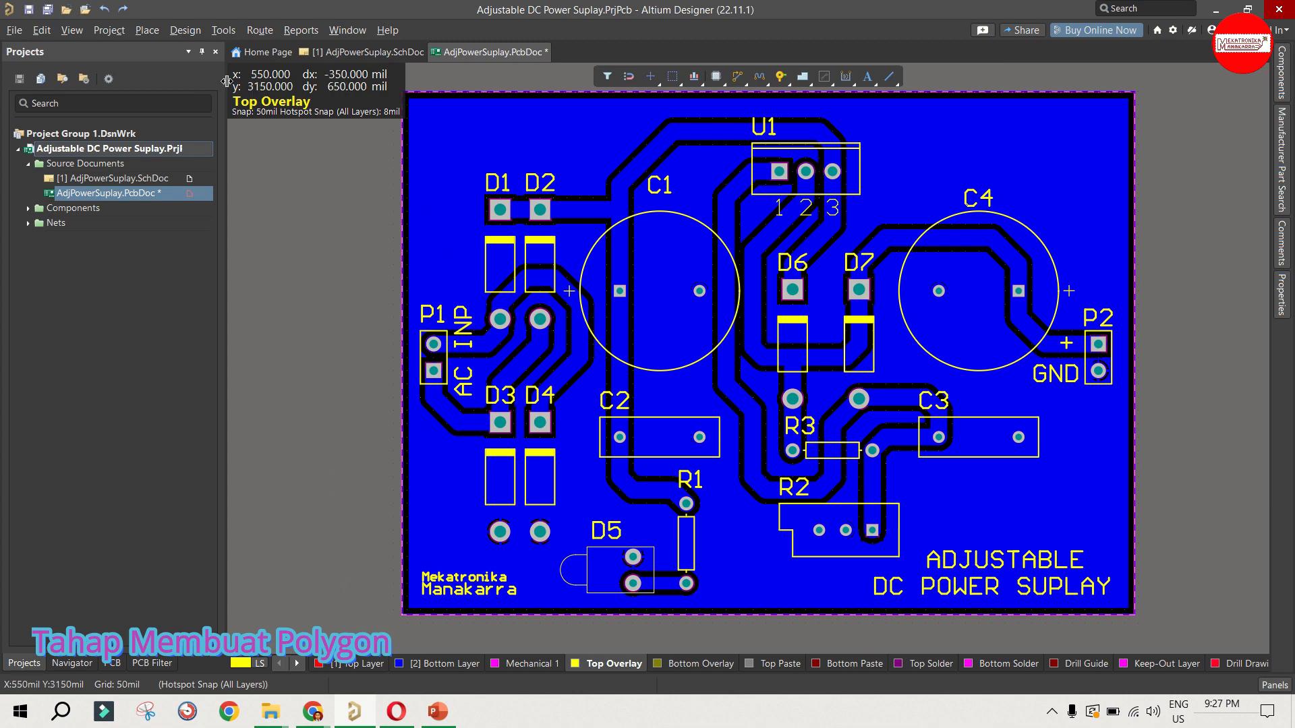
# Step: View the board in 3D Layout Mode and Board Planning Mode, and return it to 2D Layout Mode
pyautogui.click(72, 30)
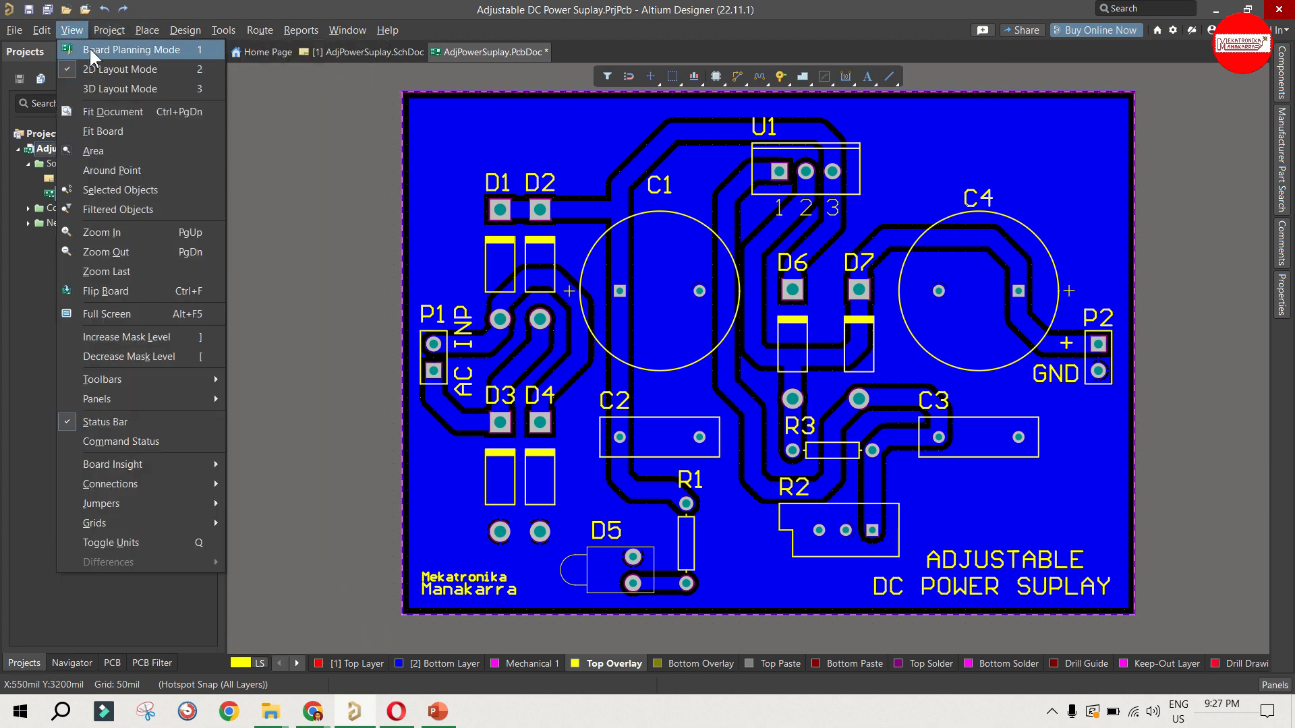
pyautogui.click(90, 89)
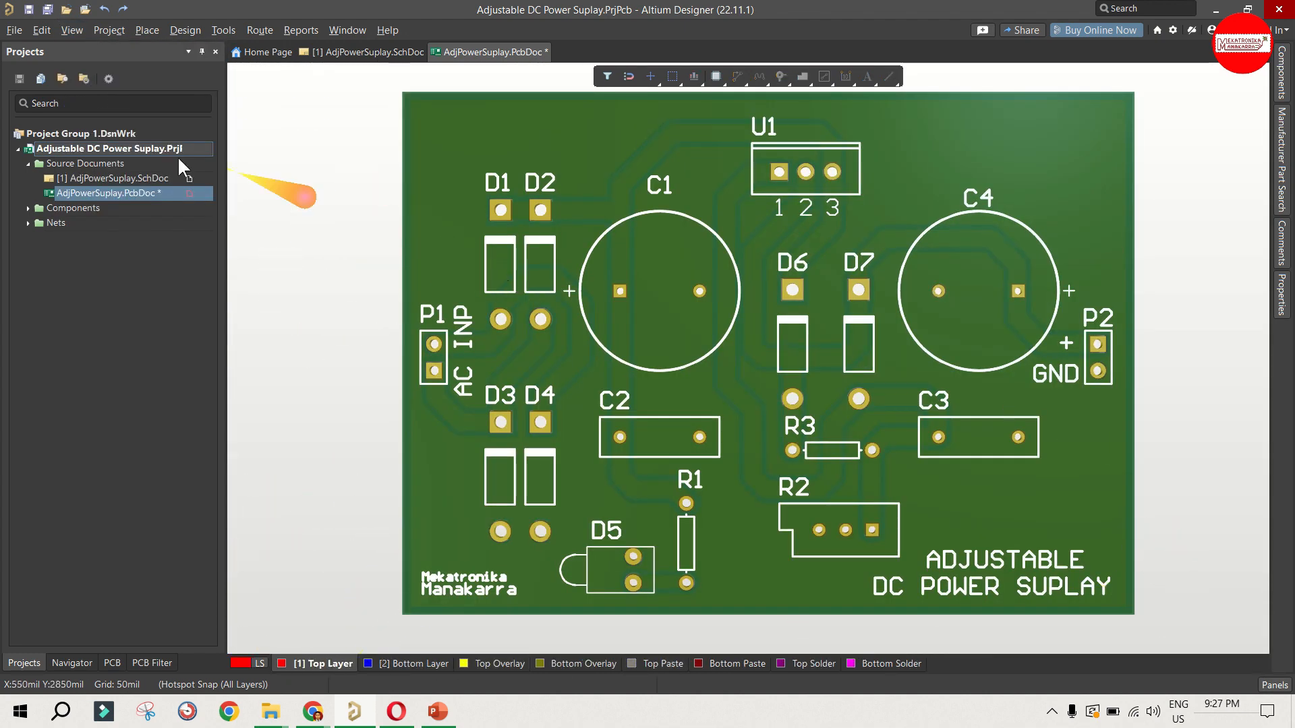
pyautogui.click(117, 38)
pyautogui.moveTo(71, 30)
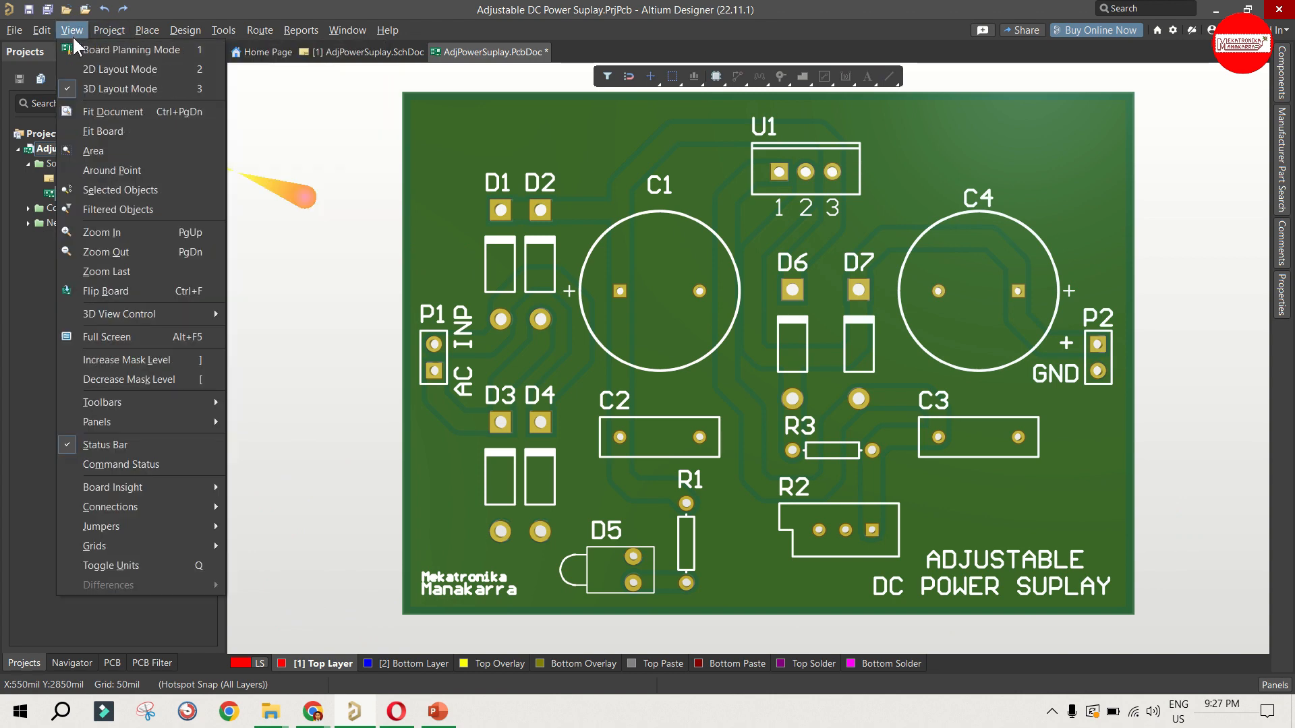
pyautogui.click(86, 48)
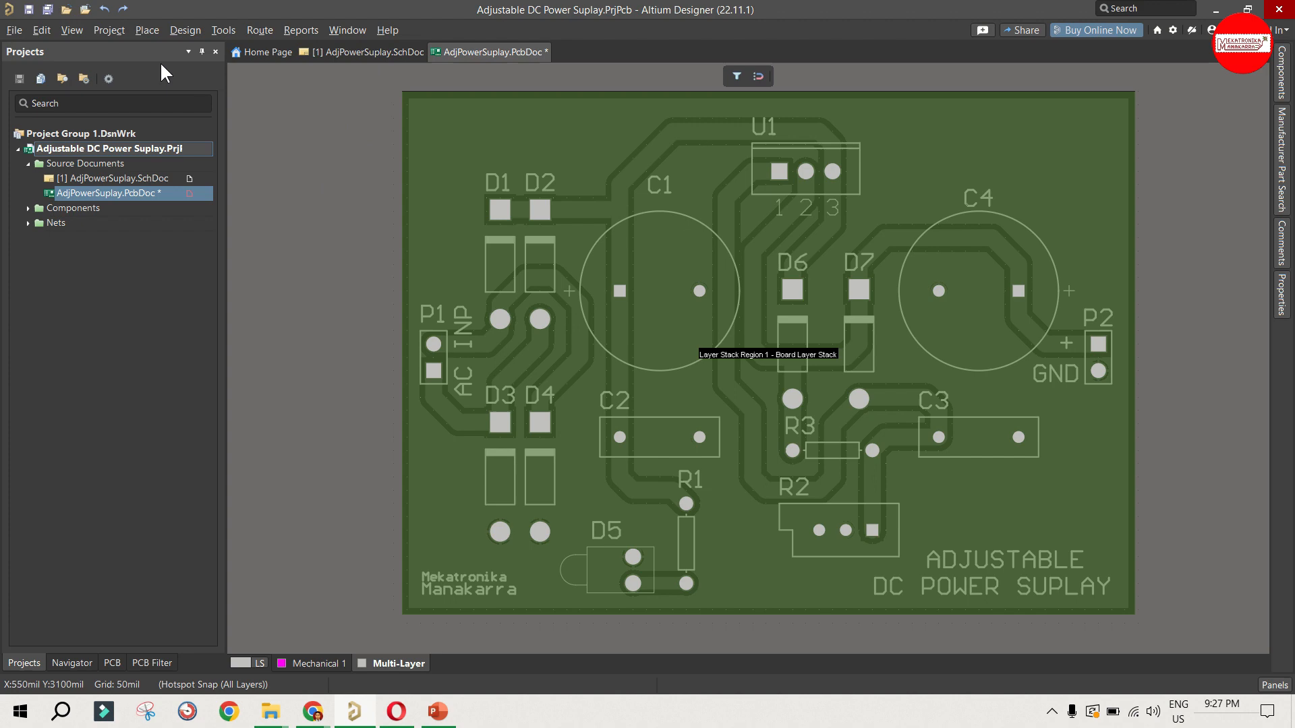
pyautogui.click(80, 27)
pyautogui.click(112, 70)
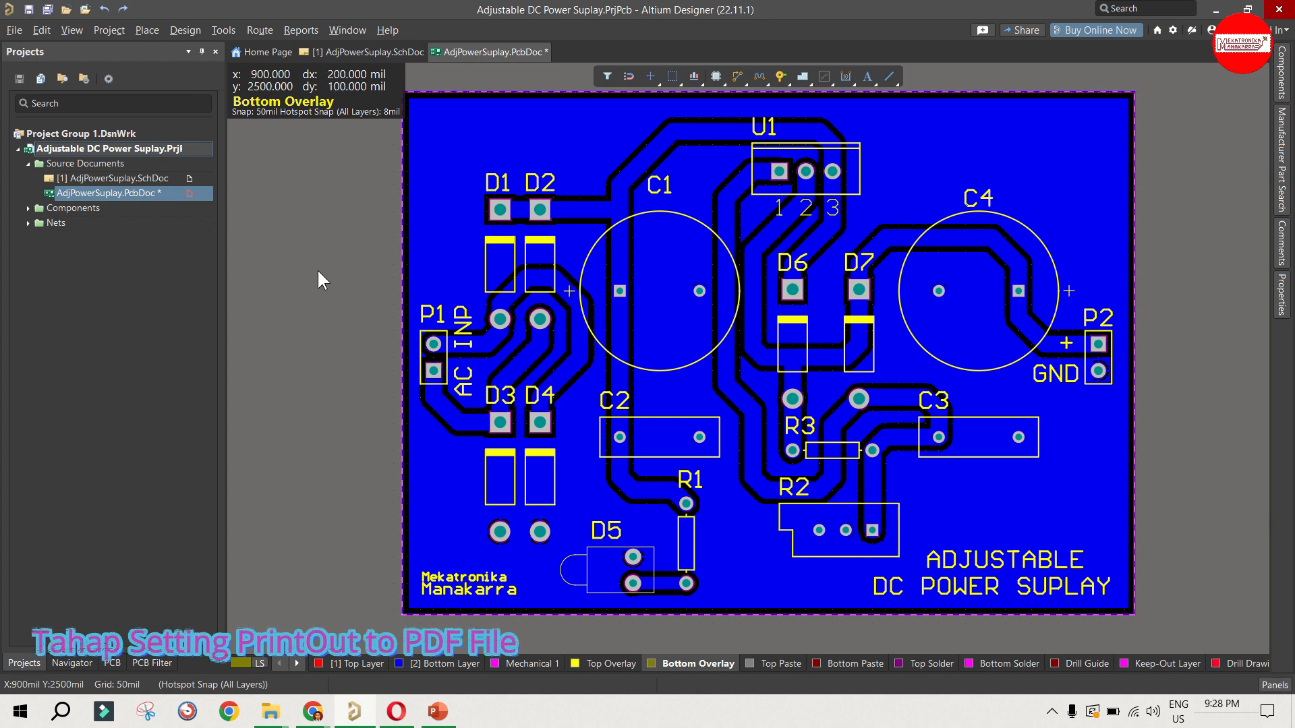
# Step: Open the print preview for the PCB document
pyautogui.click(20, 28)
pyautogui.click(23, 27)
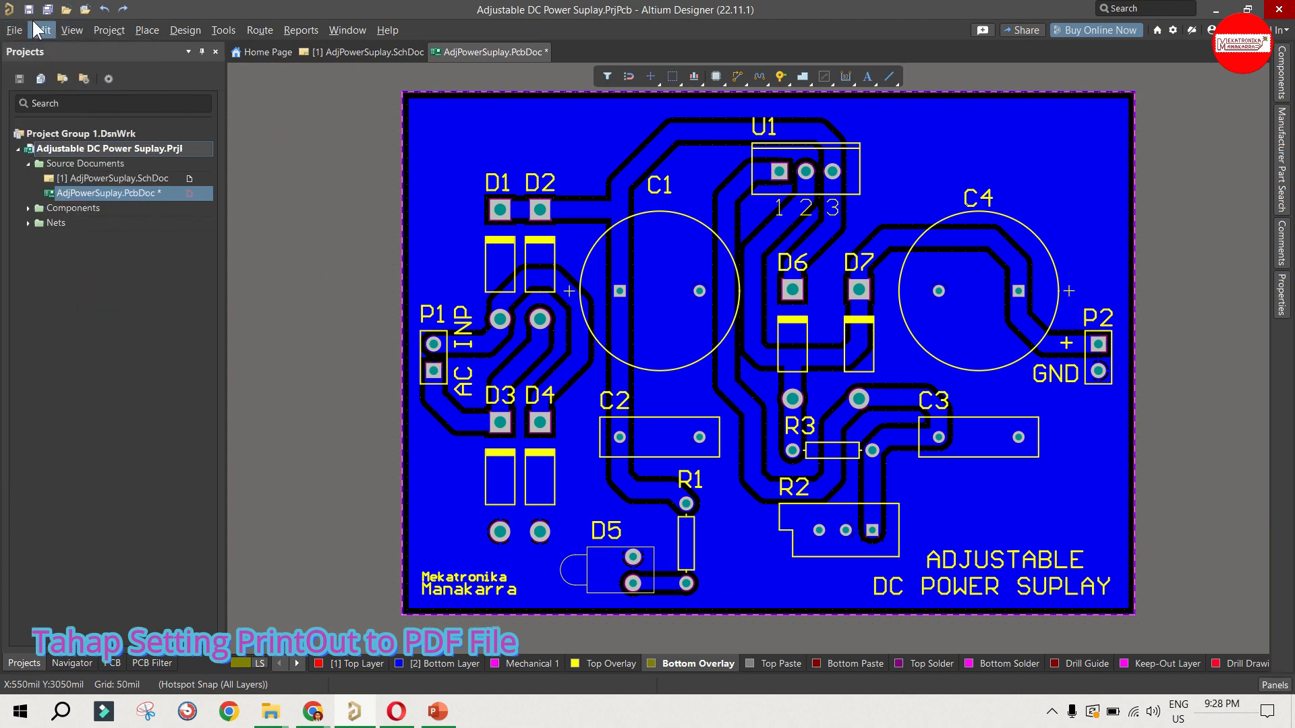
pyautogui.click(23, 27)
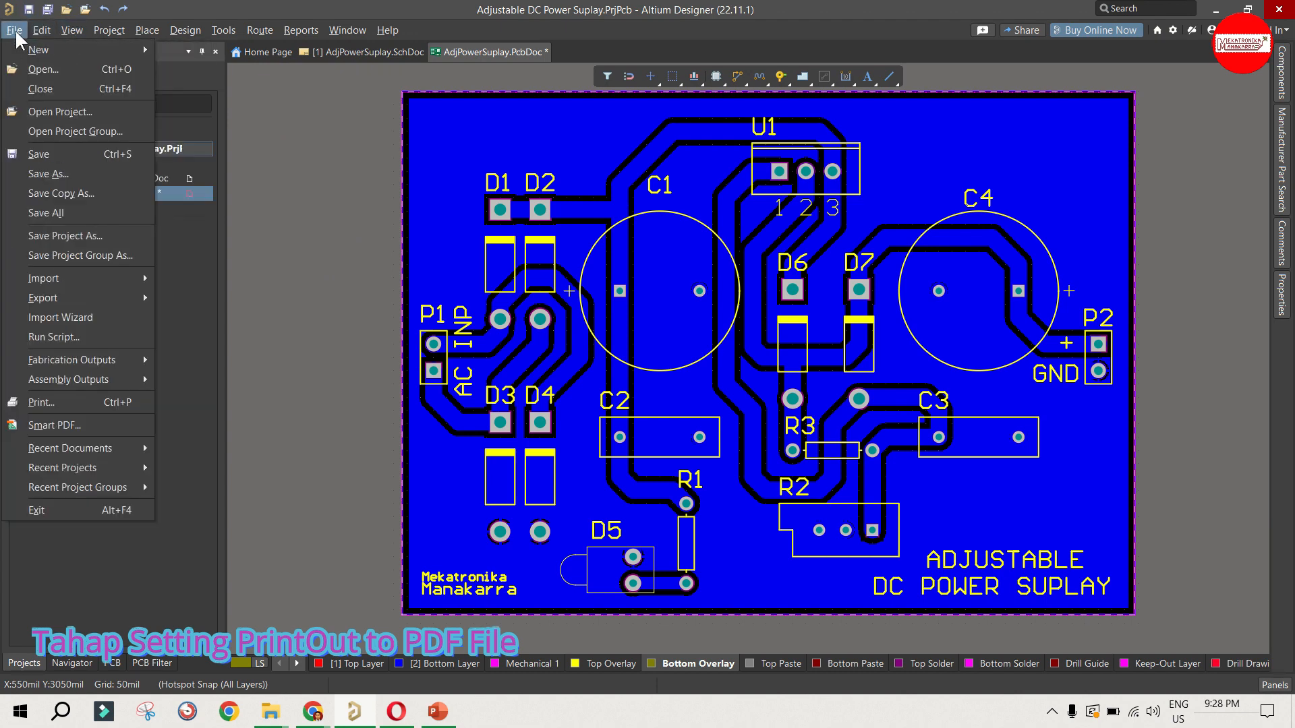
pyautogui.click(68, 403)
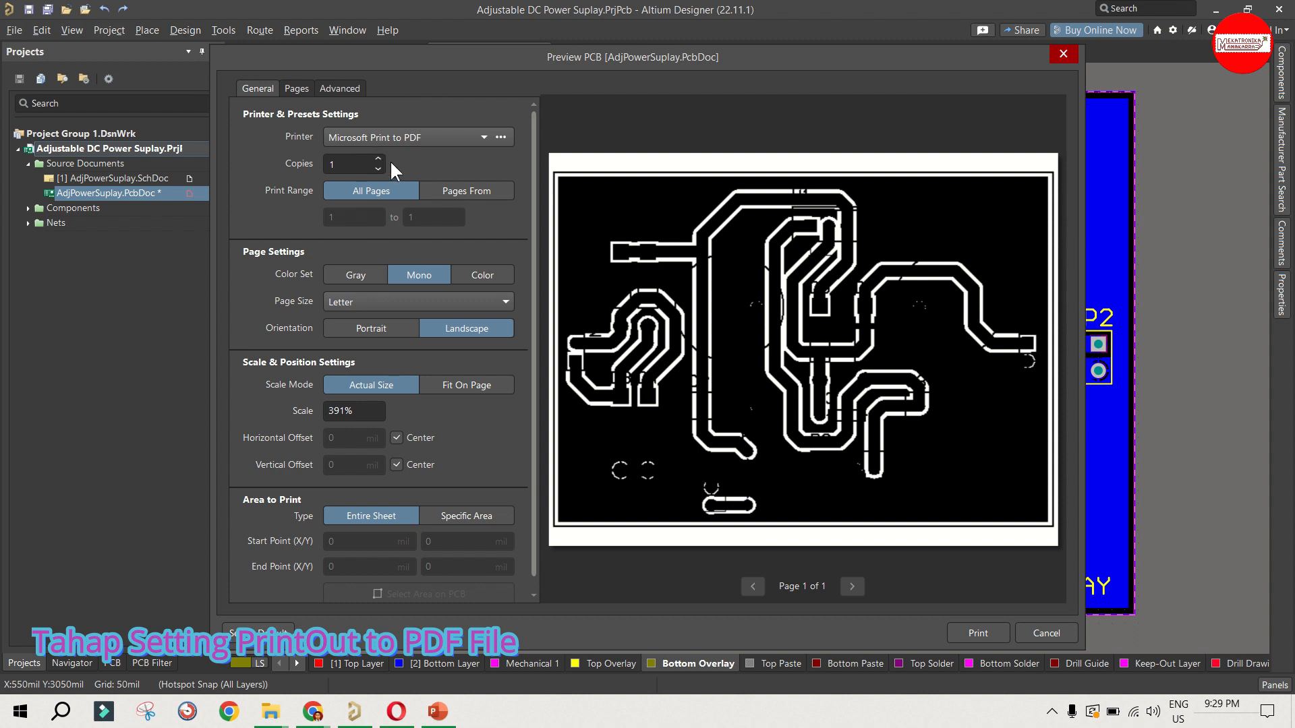
# Step: Check the available printers, preview the printout in the Color set, and return it to Mono
pyautogui.click(386, 139)
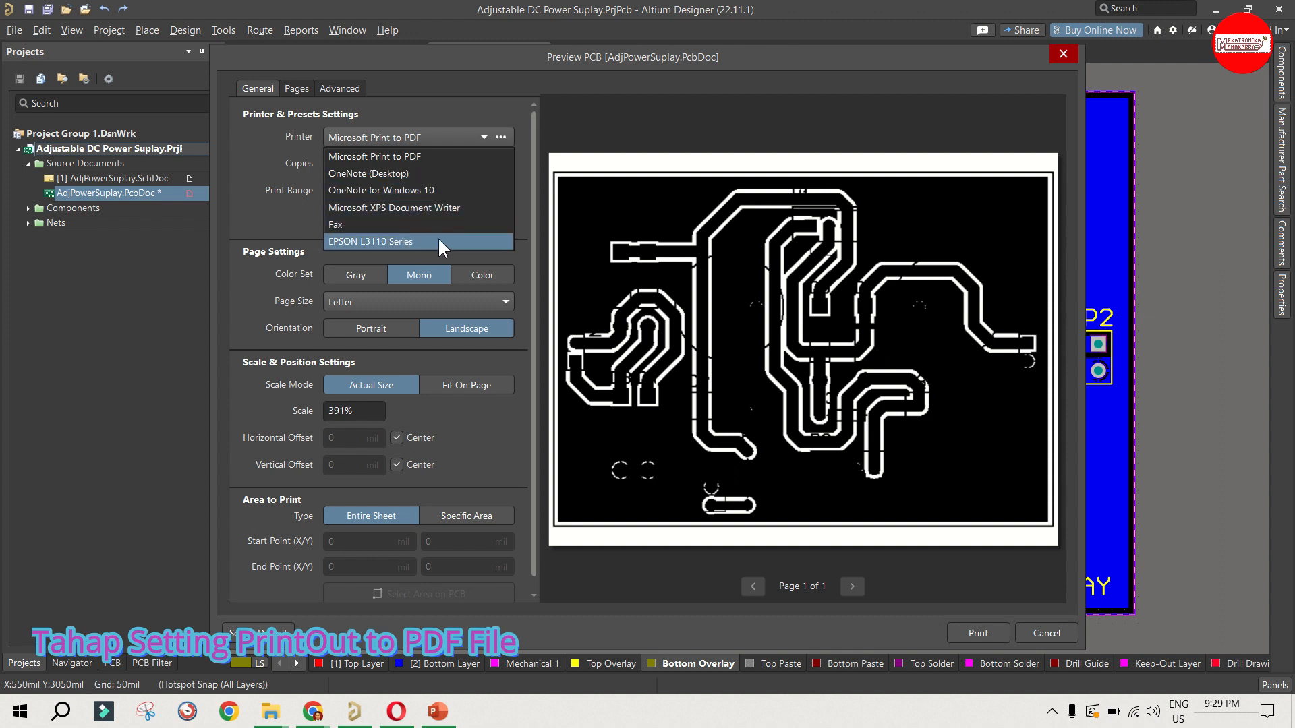
pyautogui.click(290, 193)
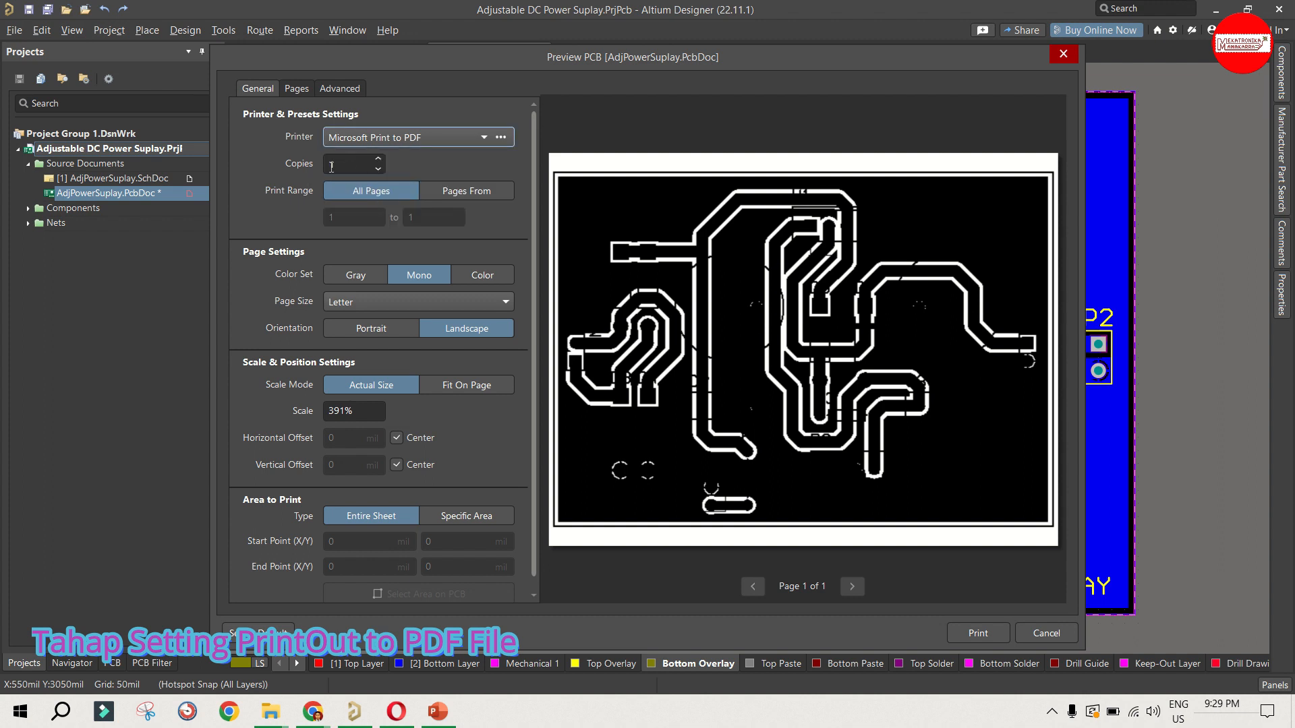
pyautogui.scroll(-1, 294, 167)
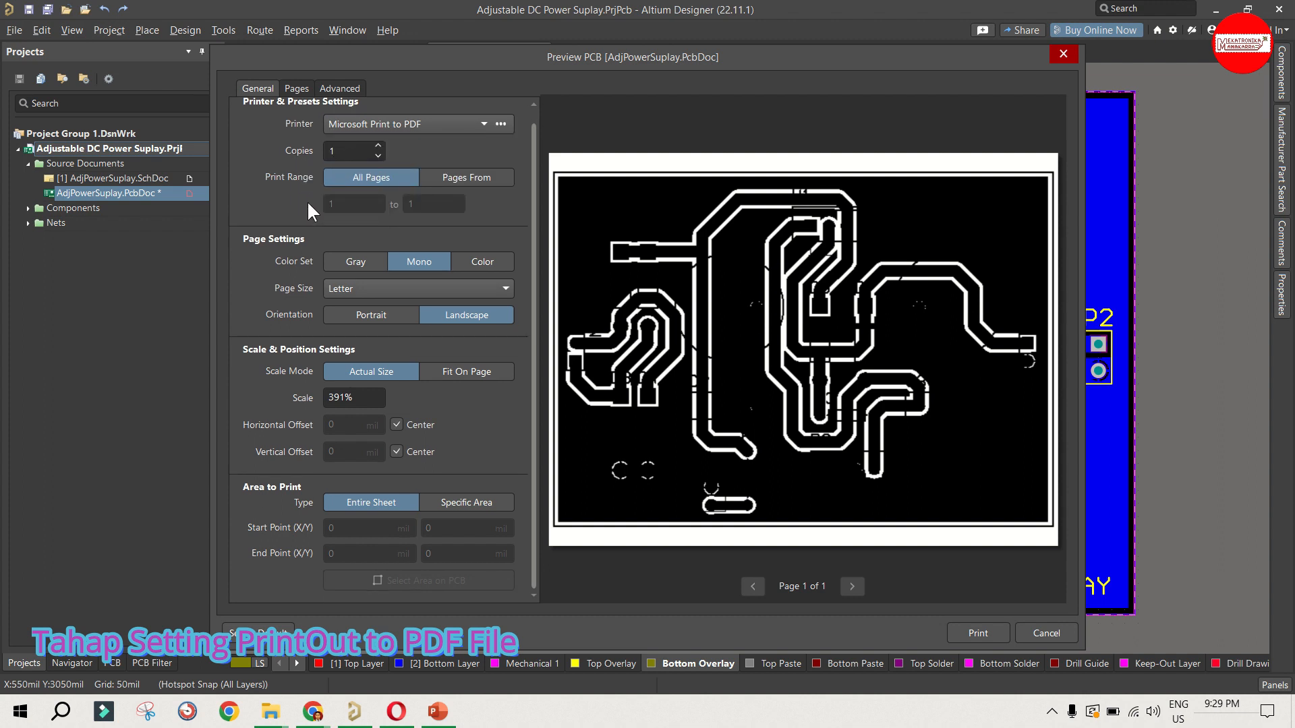
pyautogui.click(368, 261)
pyautogui.click(472, 260)
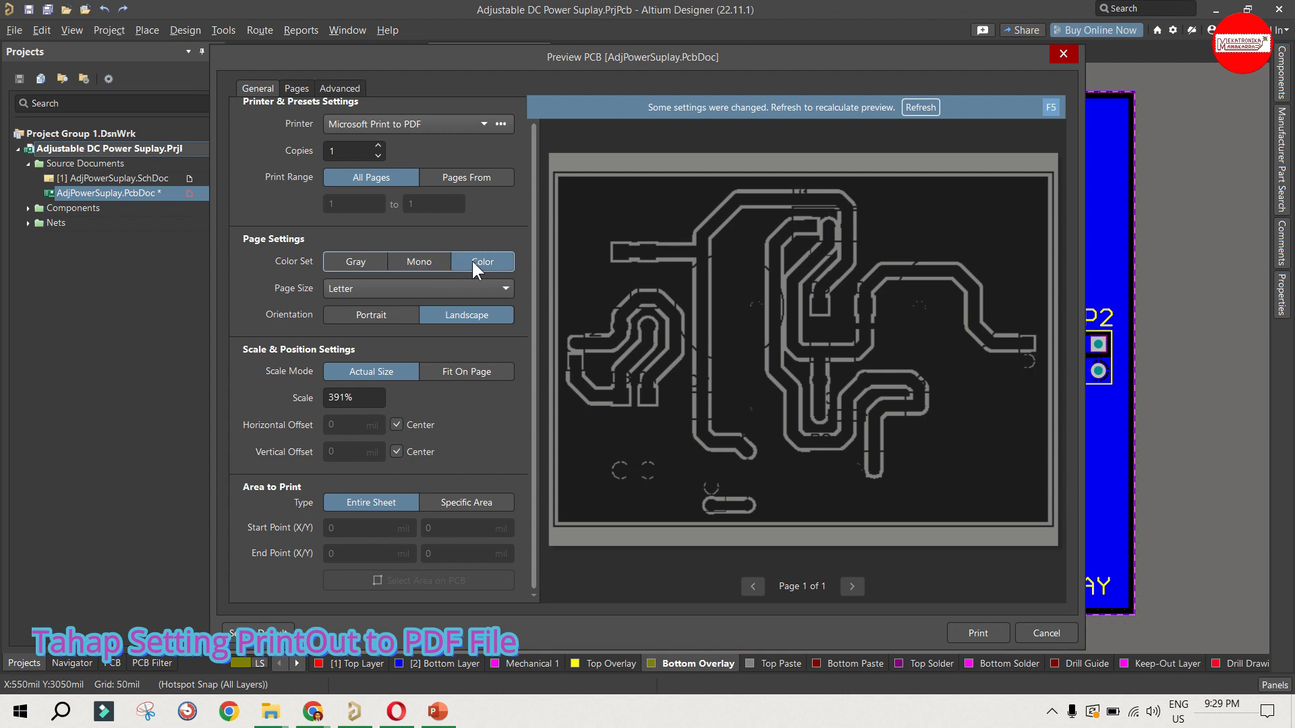
pyautogui.click(920, 107)
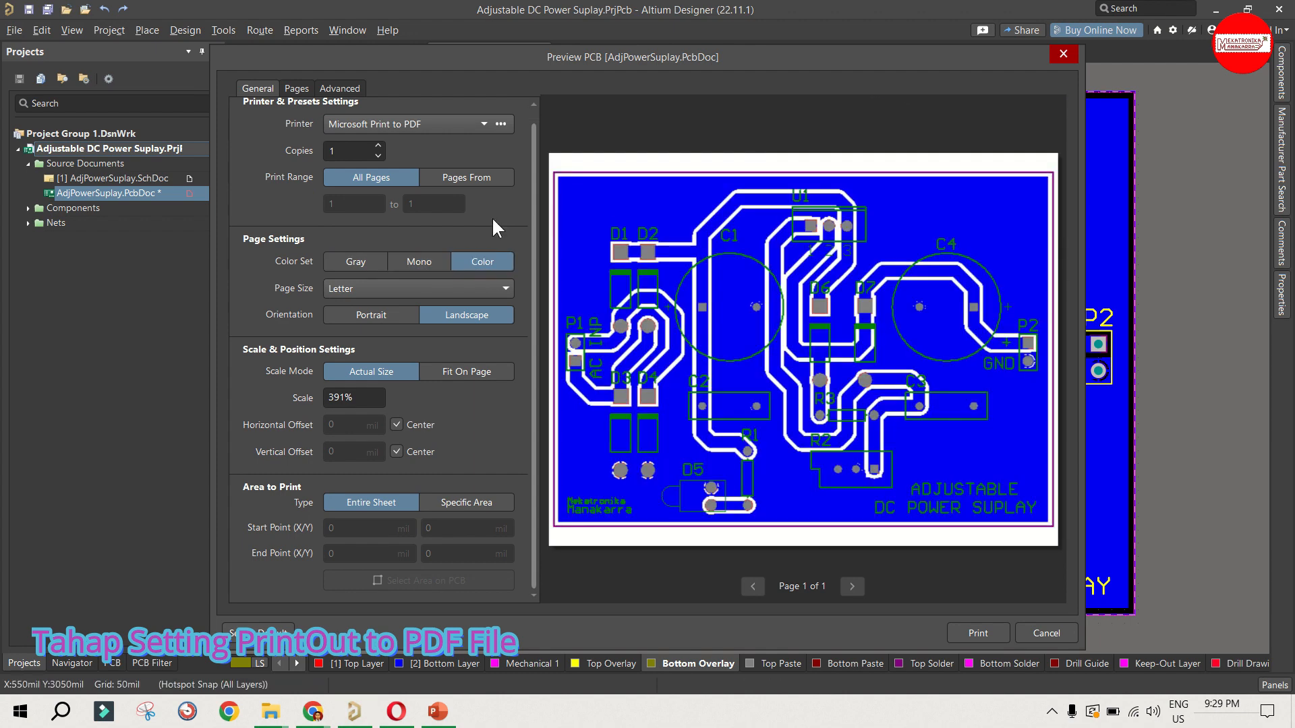
pyautogui.click(411, 261)
pyautogui.click(921, 107)
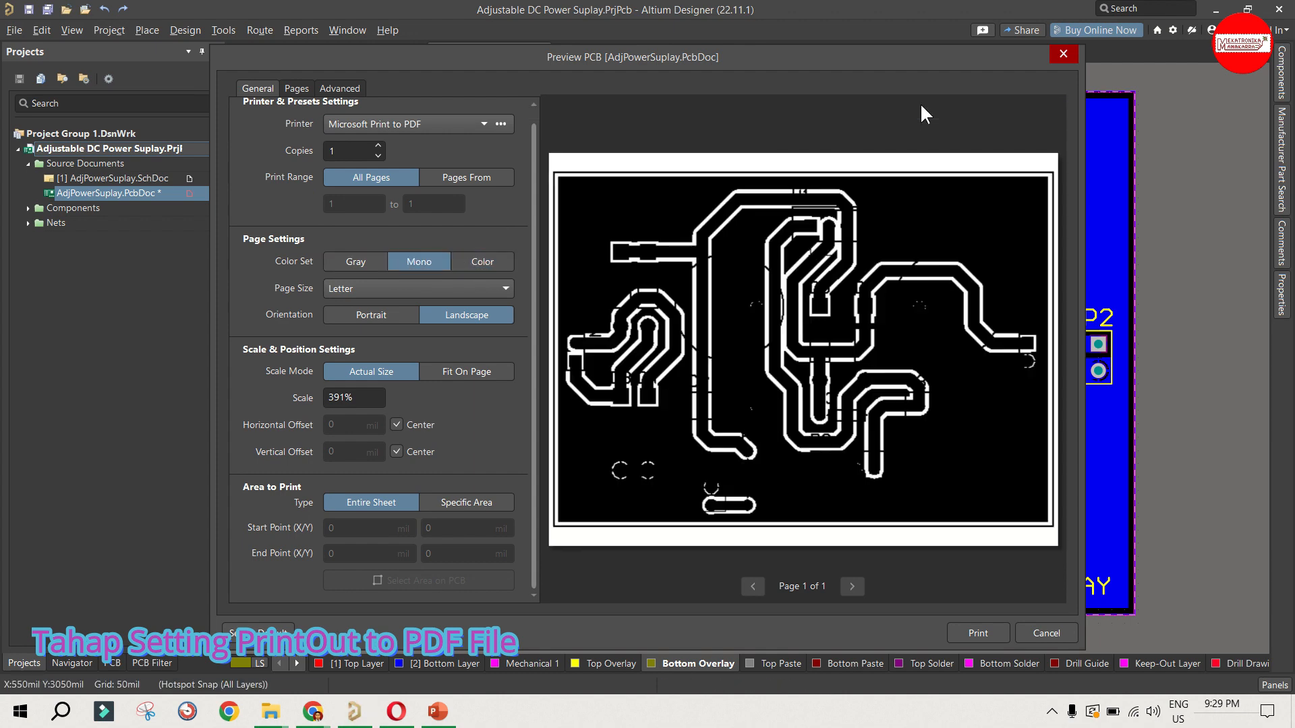
# Step: Set the page size to A4 with Portrait orientation and refresh the preview
pyautogui.click(379, 289)
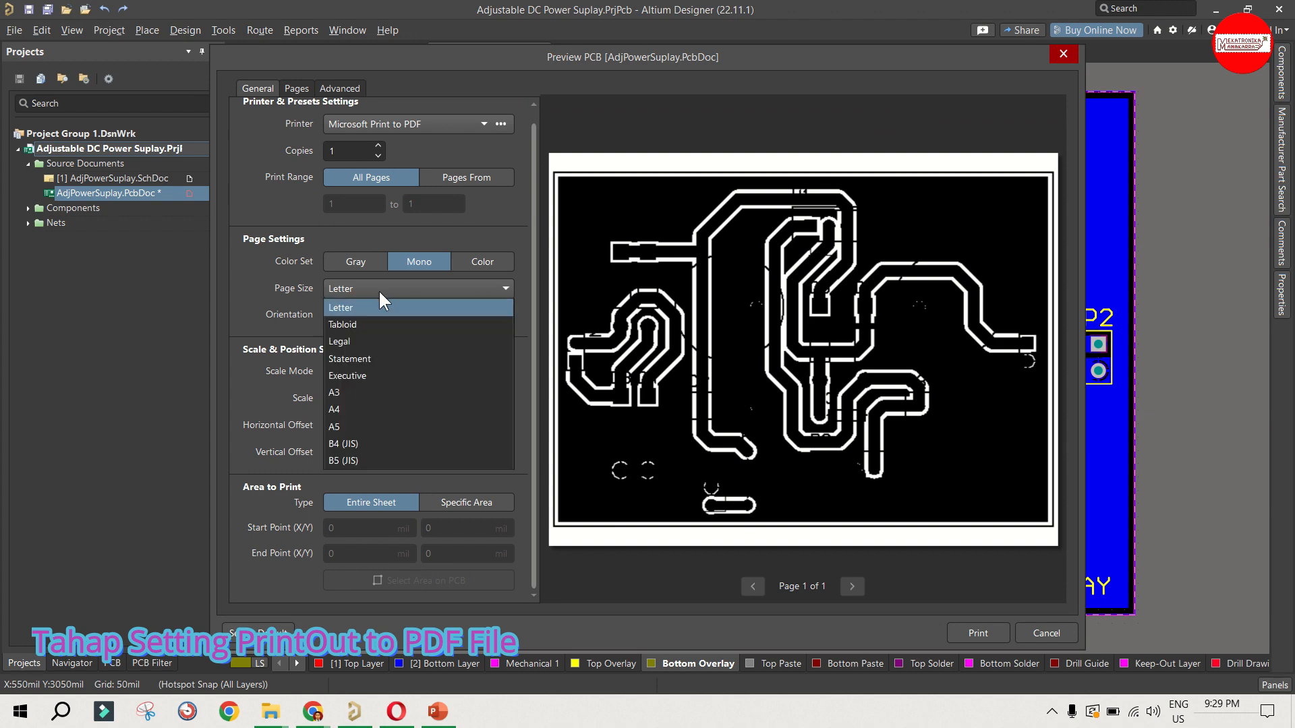
pyautogui.click(376, 410)
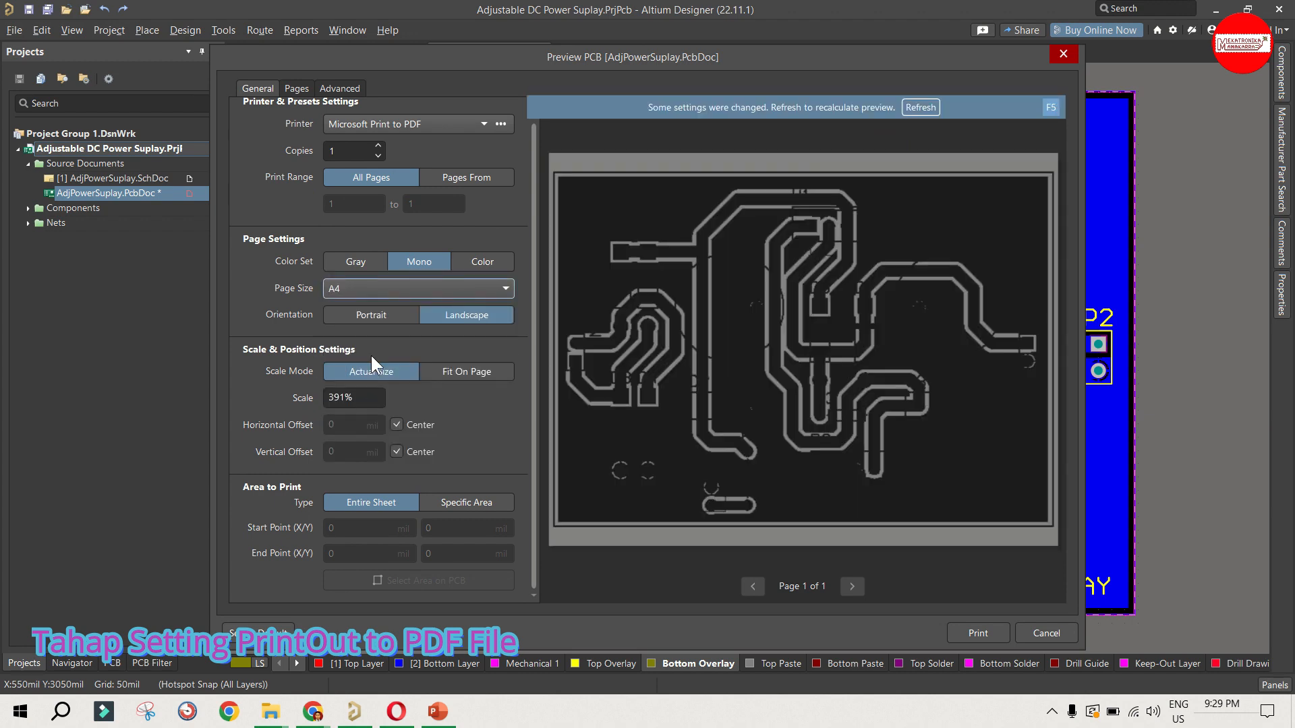
pyautogui.click(441, 314)
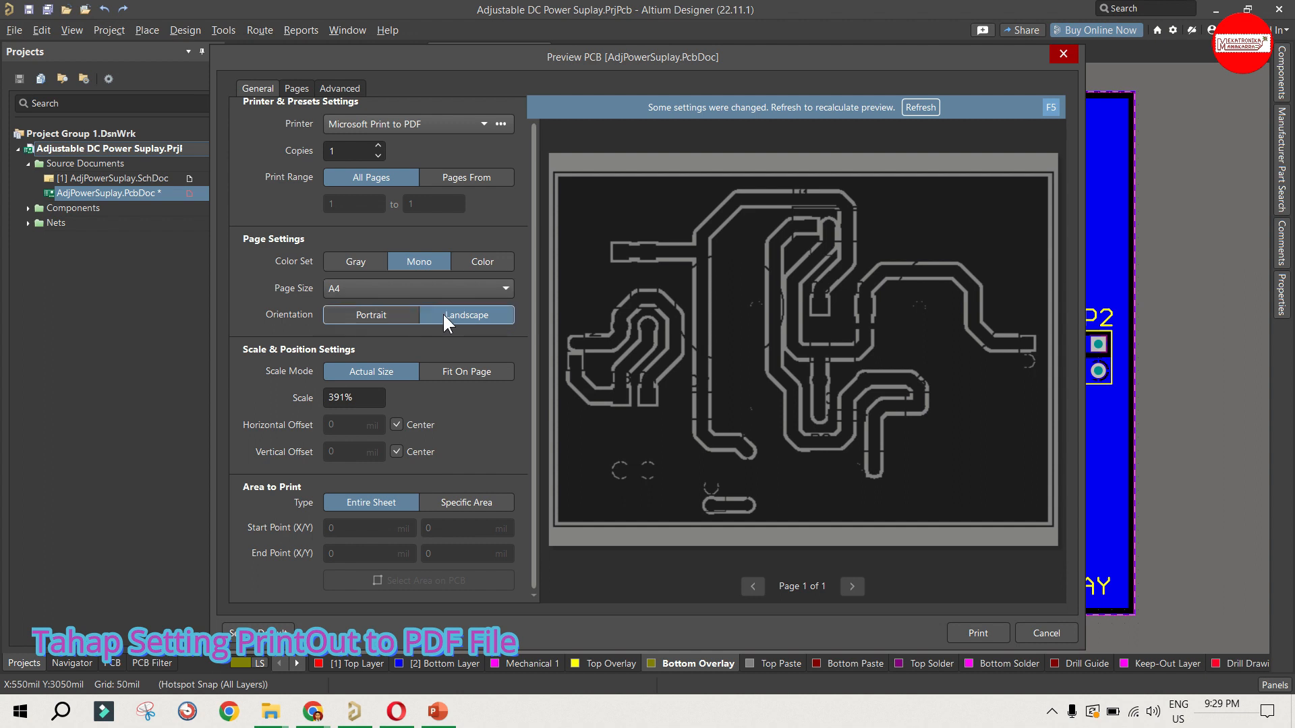
pyautogui.click(393, 317)
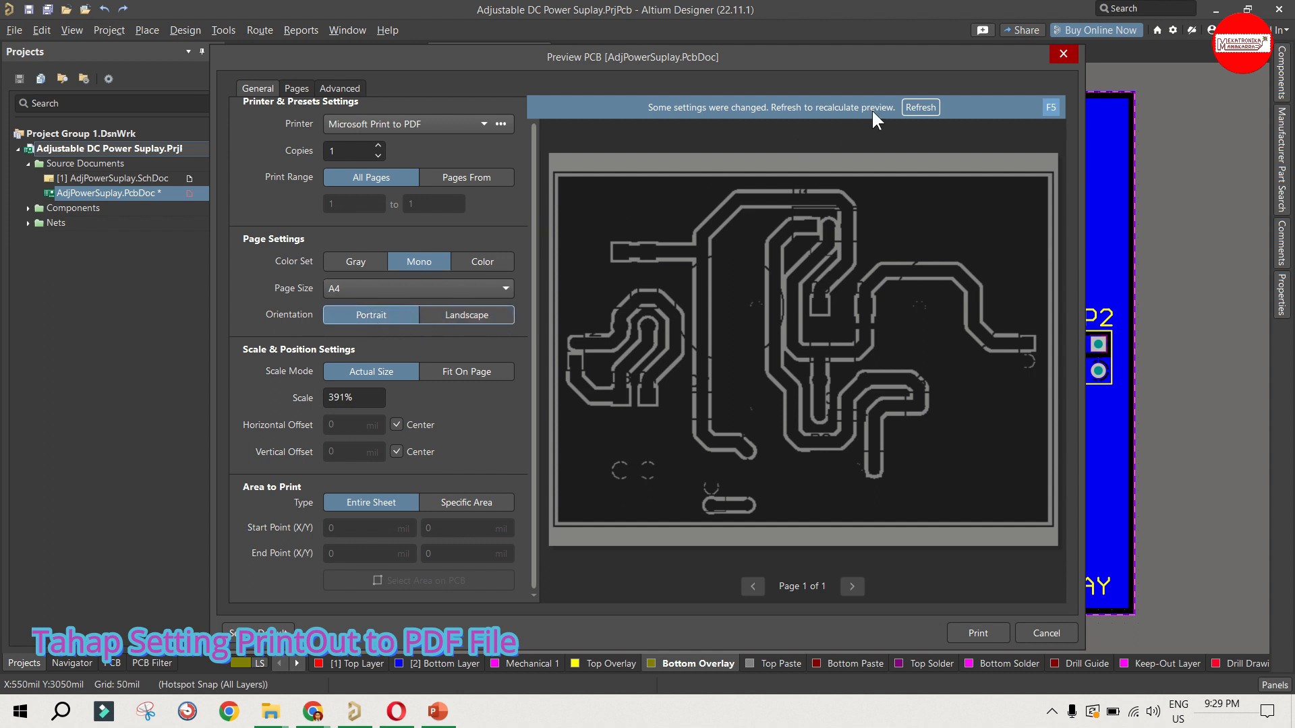
pyautogui.click(912, 105)
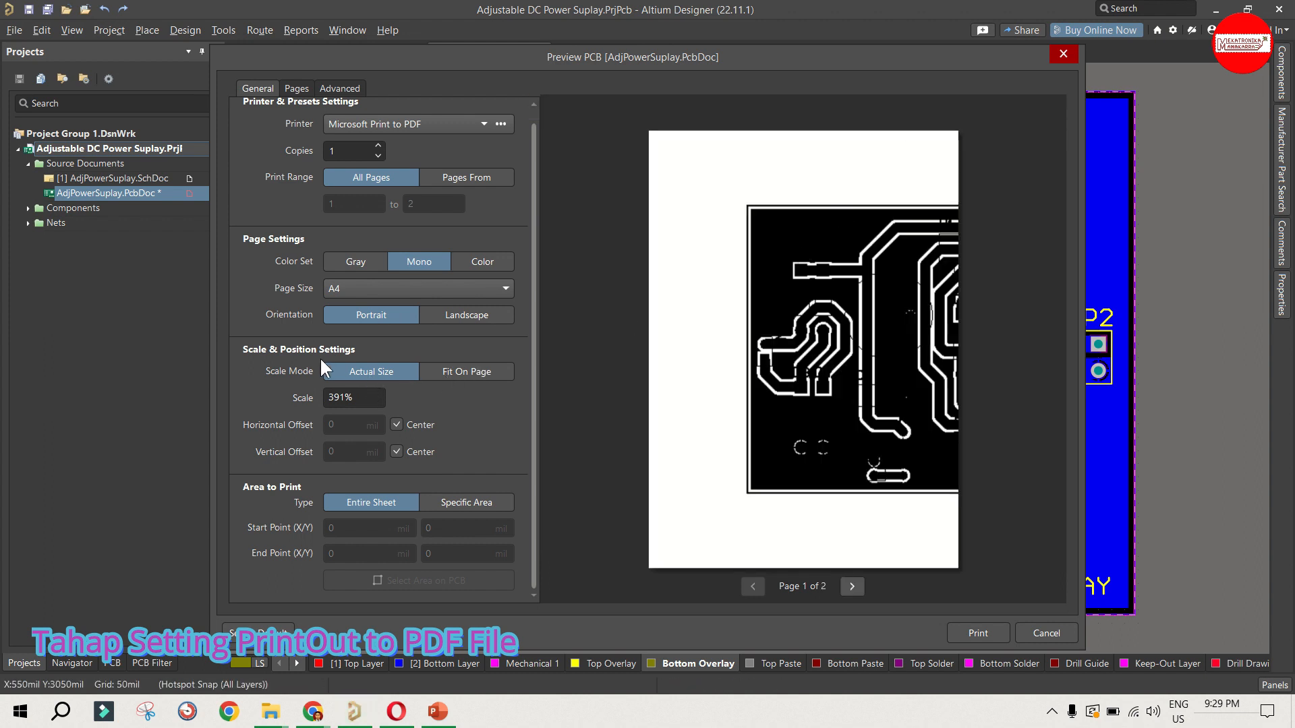
# Step: Set the actual-size print scale to 100% and refresh the preview
pyautogui.click(334, 397)
pyautogui.doubleClick(348, 398)
pyautogui.write('100')
pyautogui.click(439, 389)
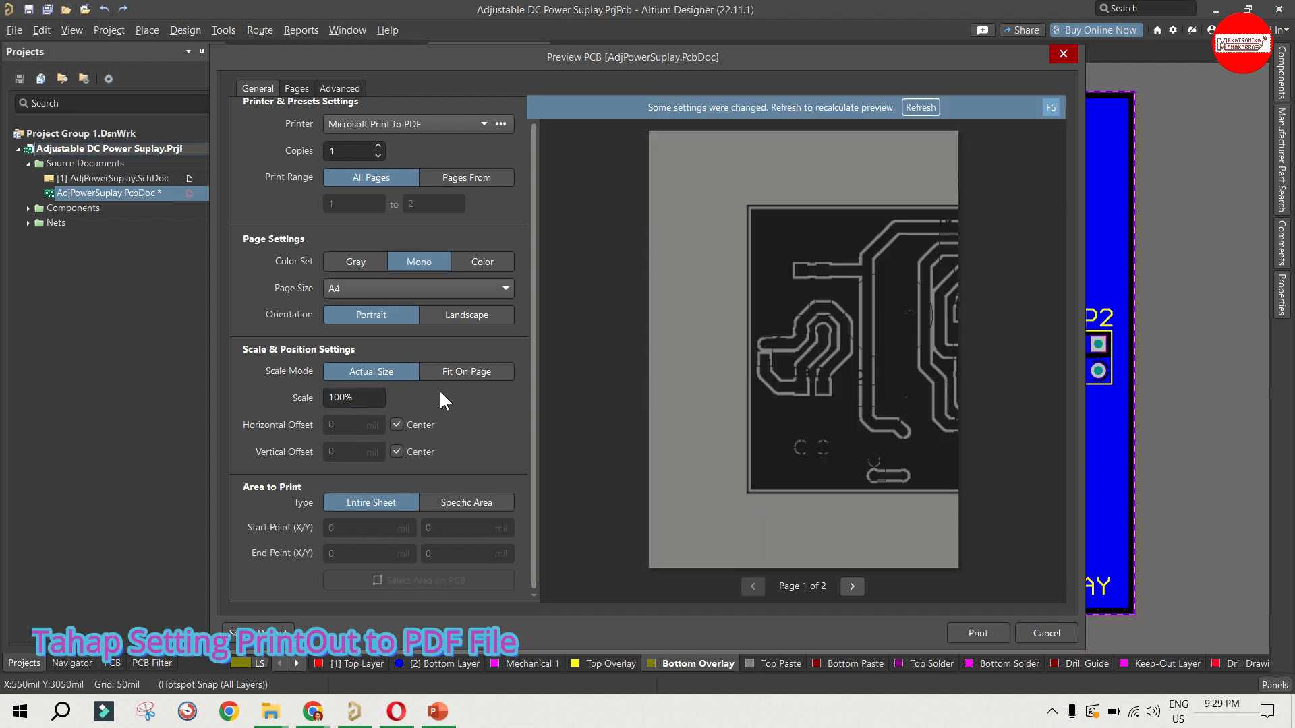
pyautogui.click(921, 107)
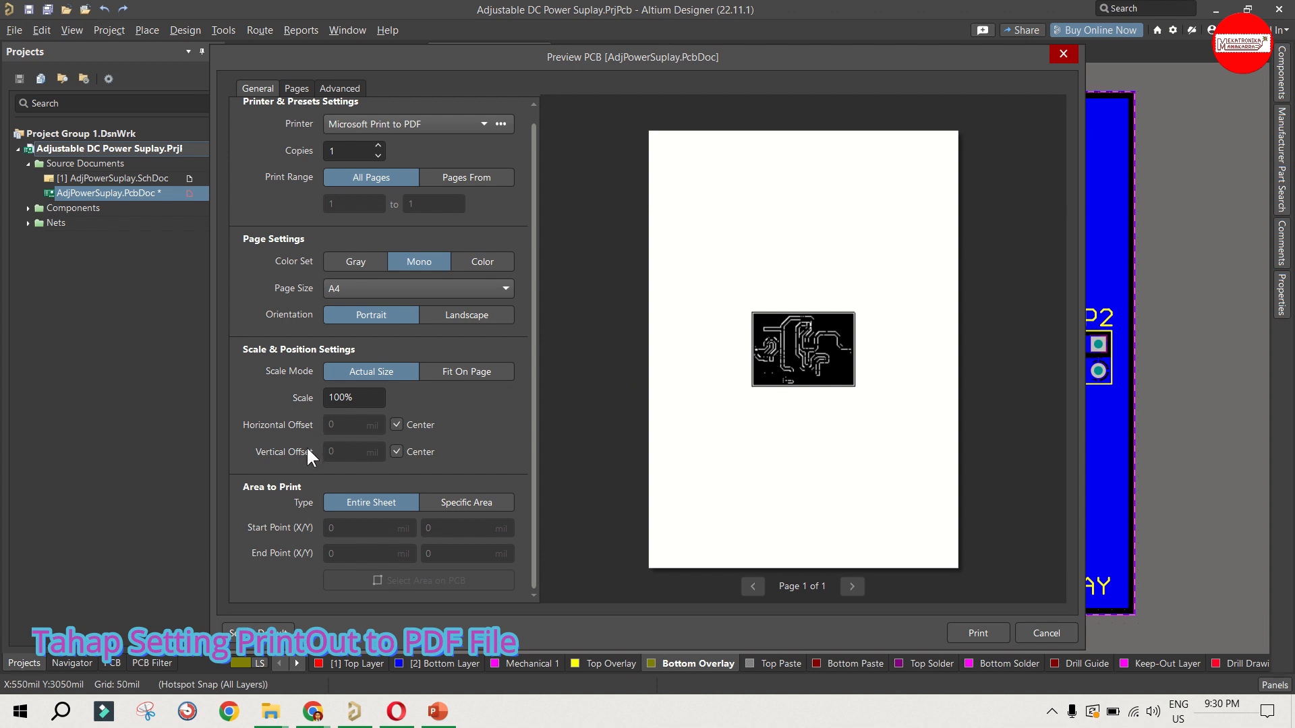
# Step: Add a second page to the printout and rename the first page as Top Layer
pyautogui.scroll(1, 275, 383)
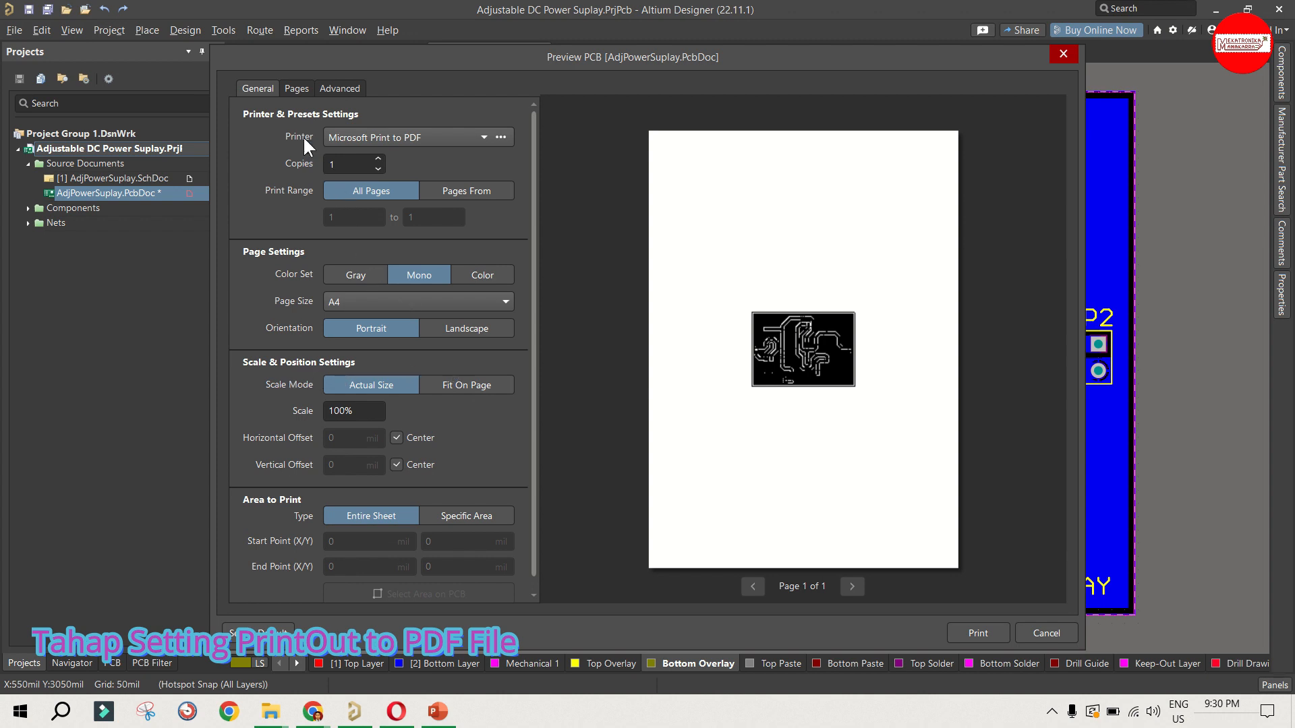
pyautogui.click(292, 91)
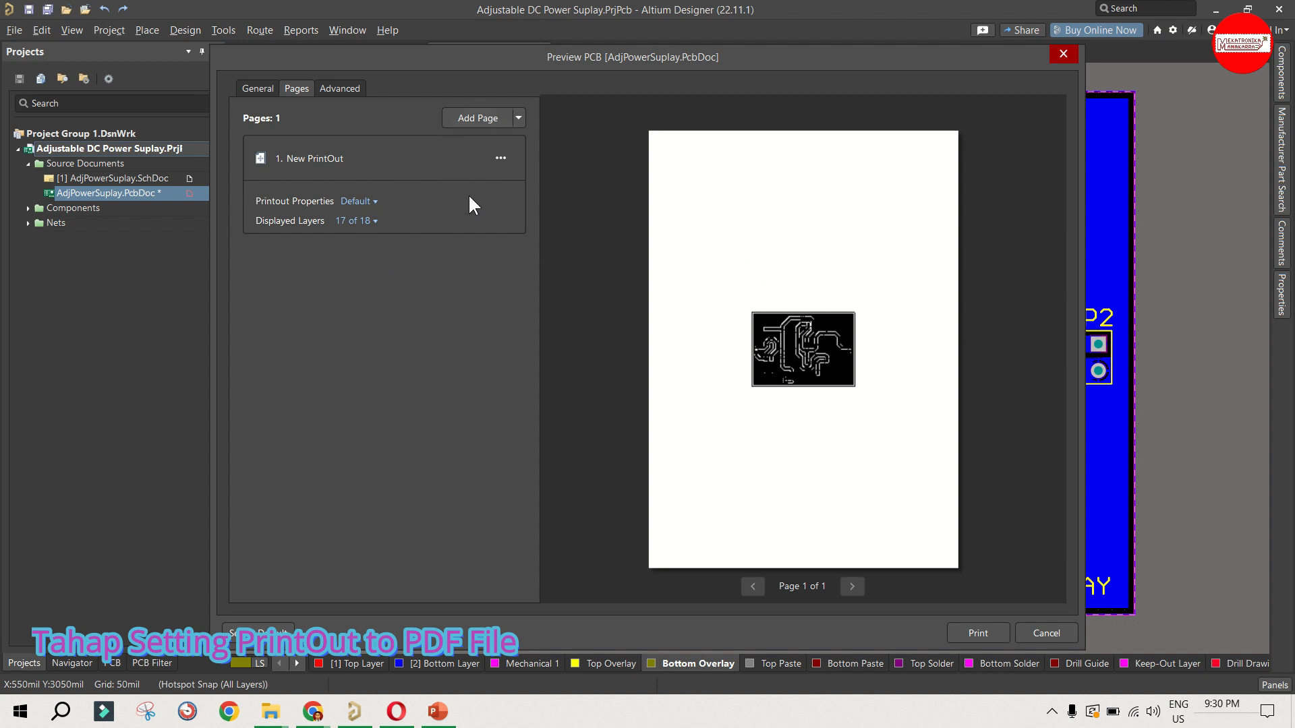
pyautogui.click(461, 118)
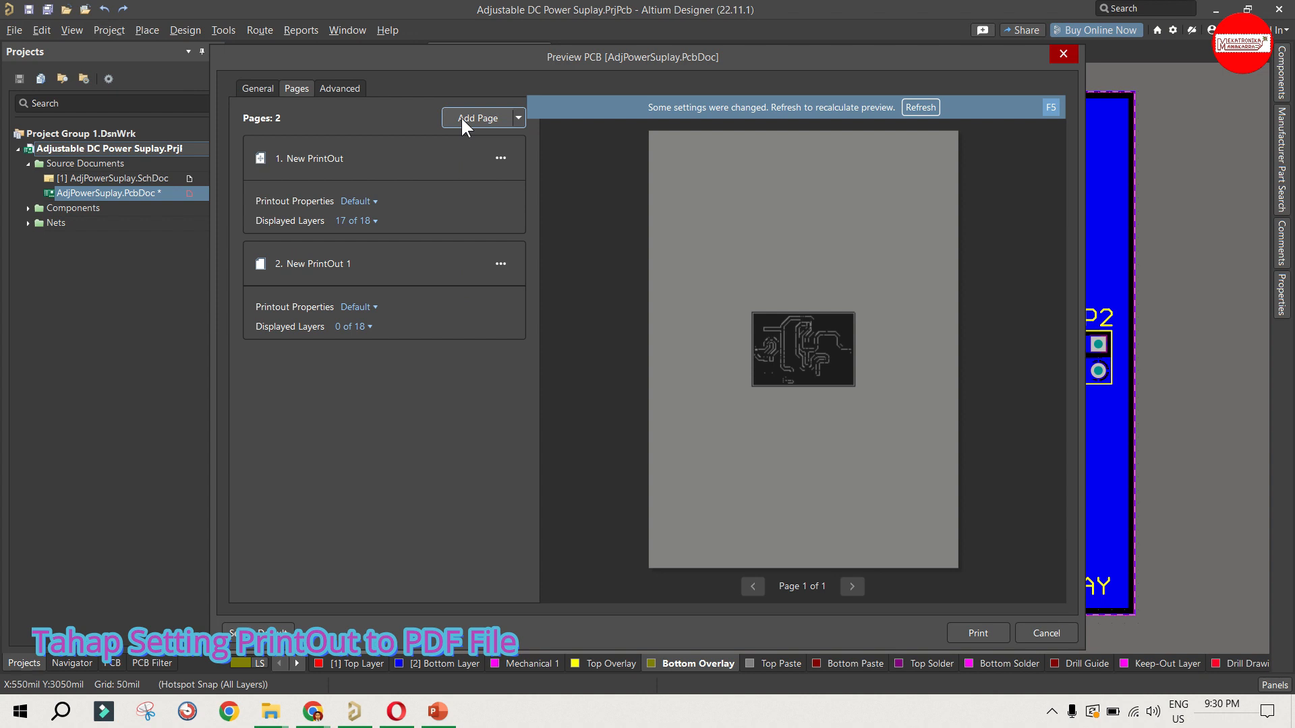
pyautogui.click(500, 158)
pyautogui.click(507, 173)
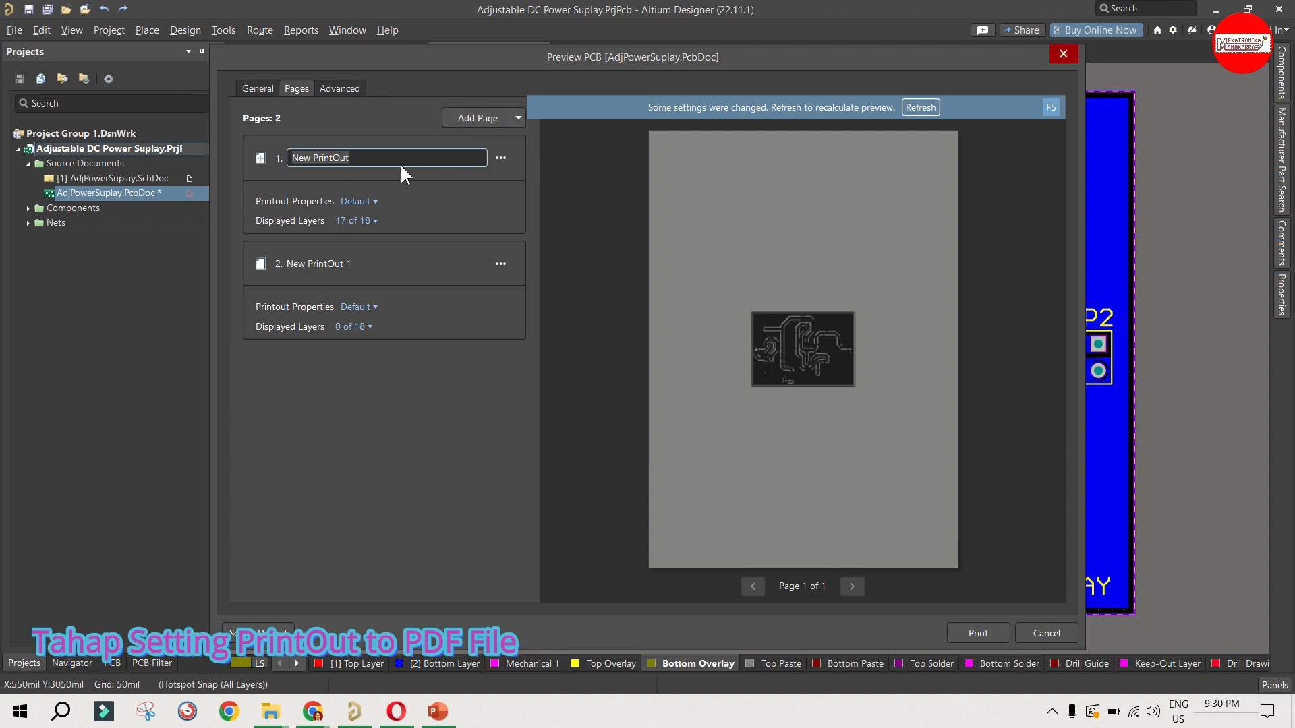
pyautogui.write('Top Layer')
pyautogui.press('Return')
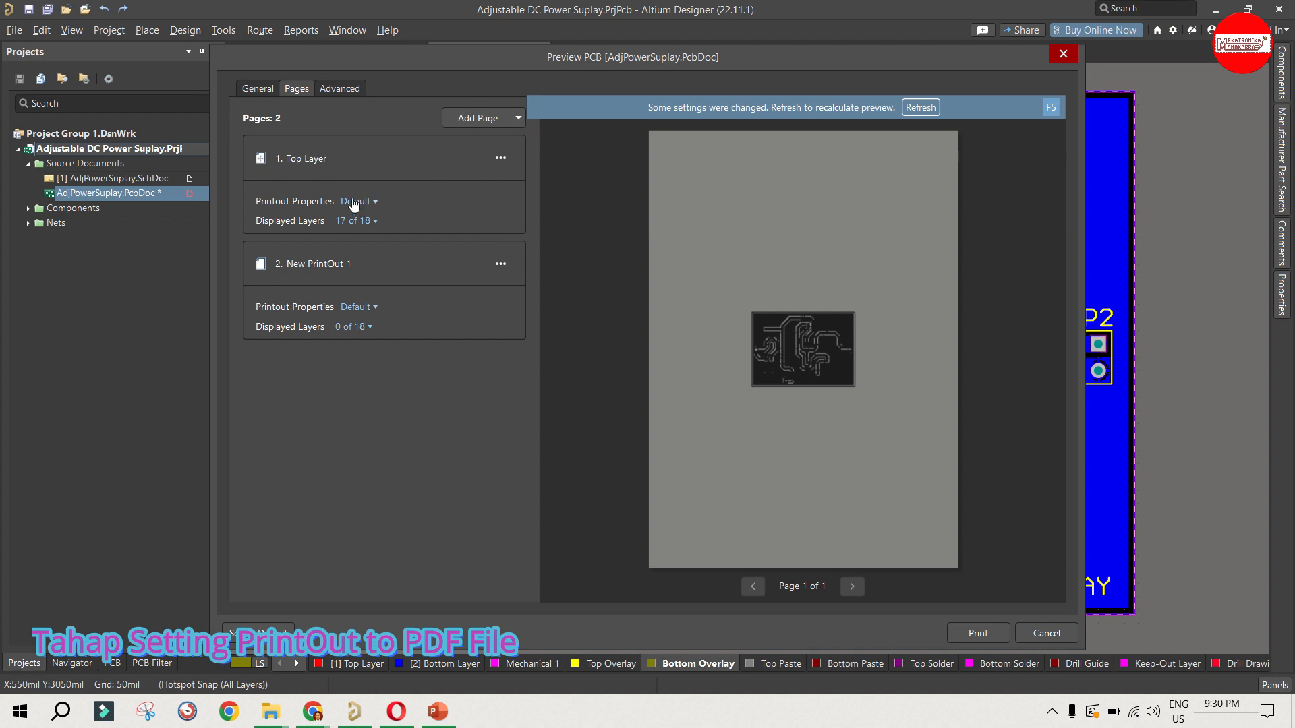
# Step: Turn on Mirror Layers for the Top Layer page, hide all its signal, component, mechanical and other layers, and refresh the preview
pyautogui.click(354, 201)
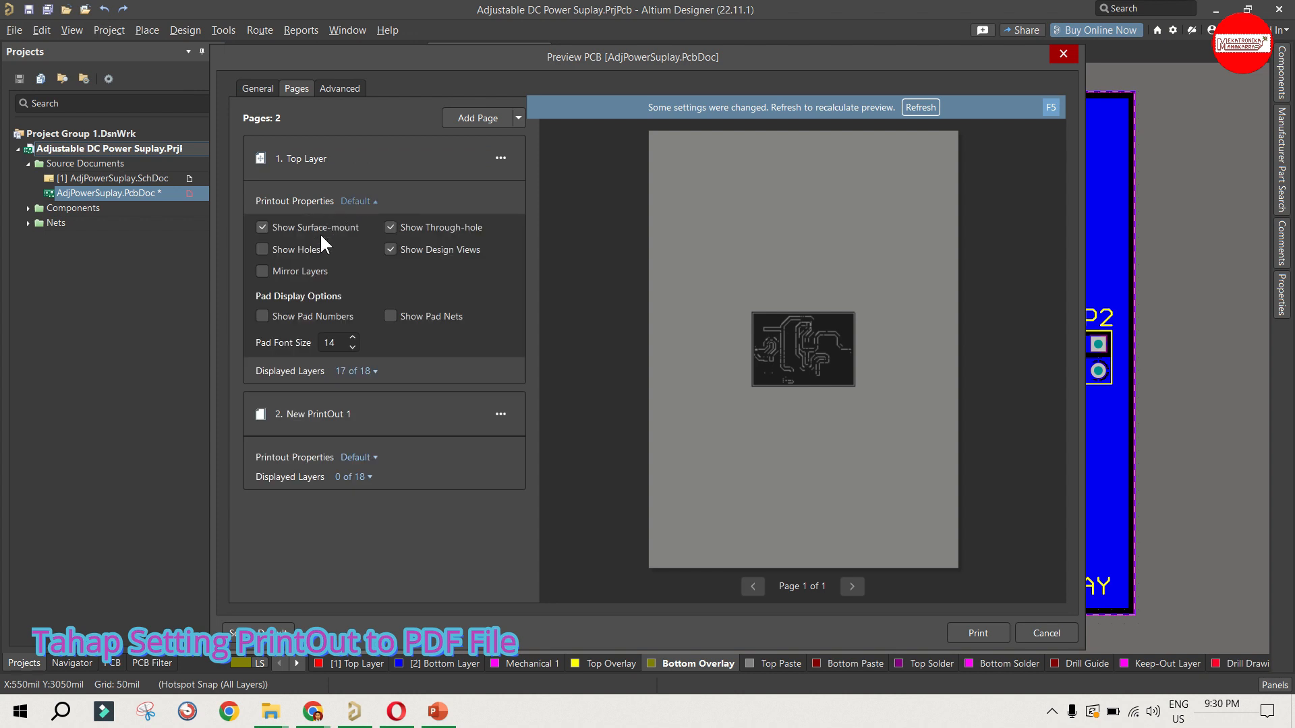
pyautogui.click(289, 269)
pyautogui.click(342, 373)
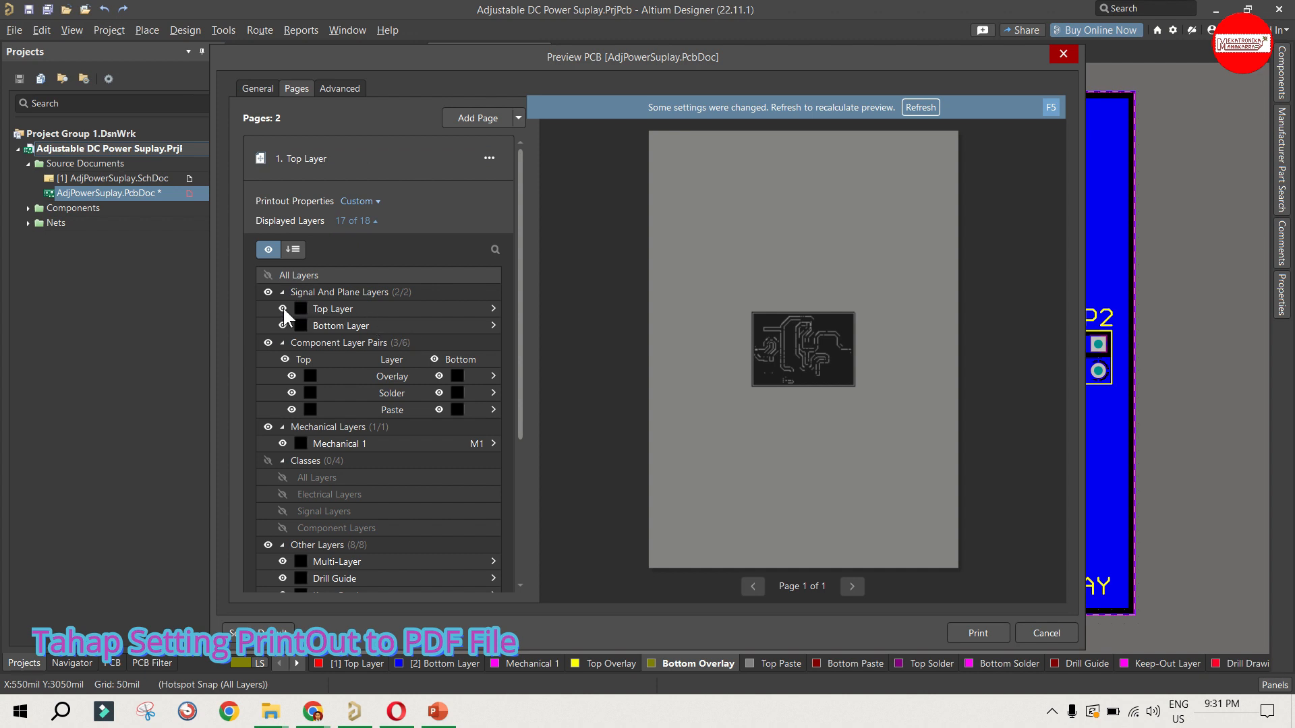
pyautogui.click(268, 292)
pyautogui.click(269, 341)
pyautogui.scroll(-1, 281, 392)
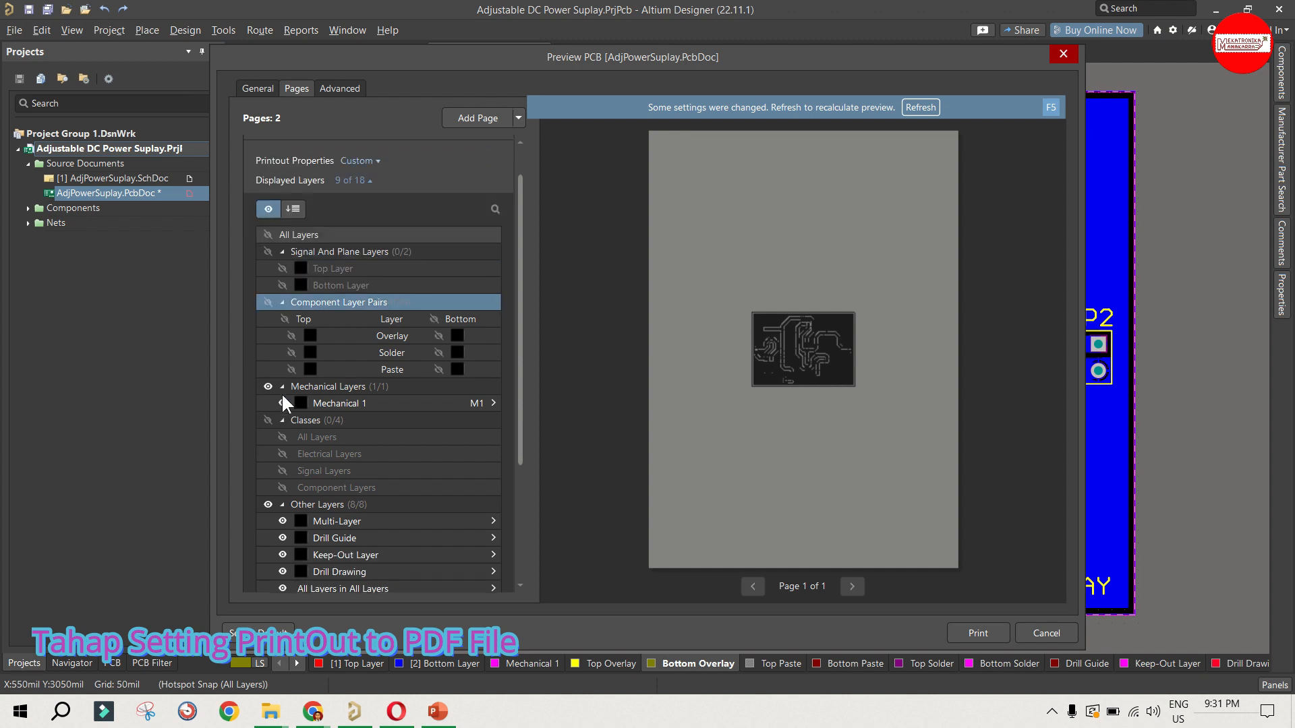
pyautogui.click(268, 386)
pyautogui.click(268, 504)
pyautogui.scroll(-3, 291, 468)
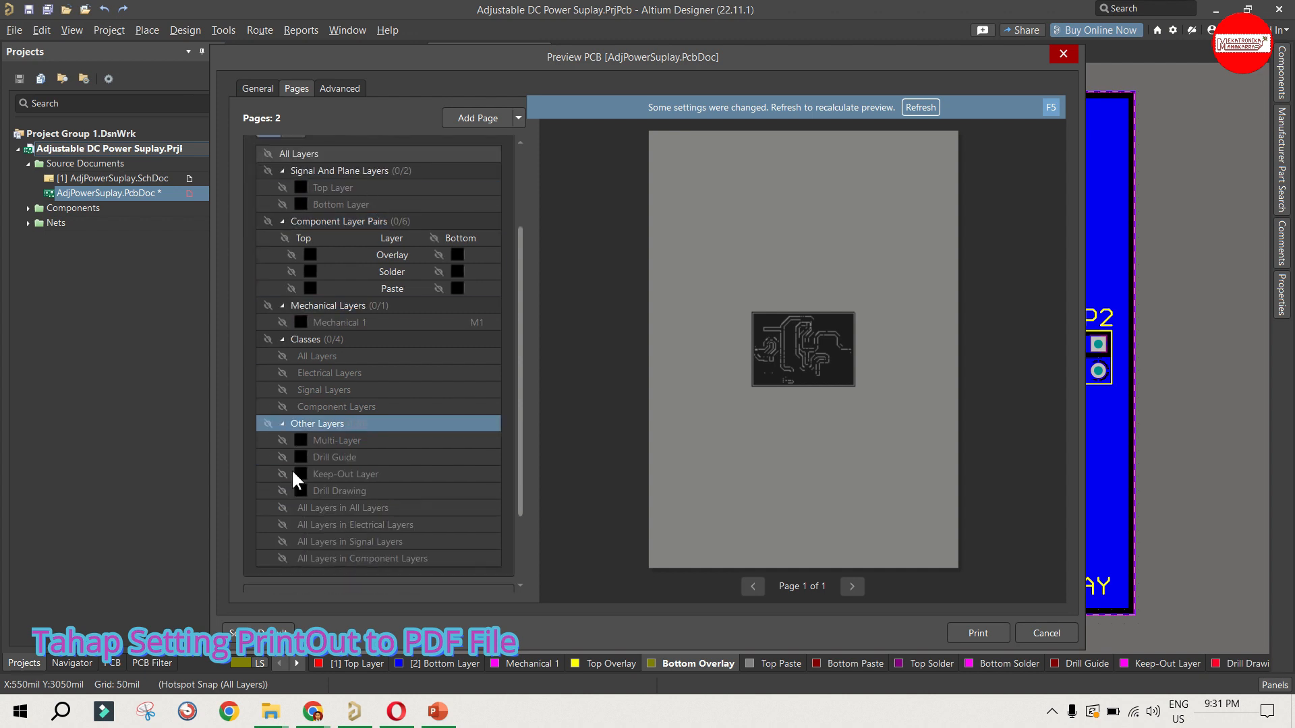
pyautogui.click(920, 108)
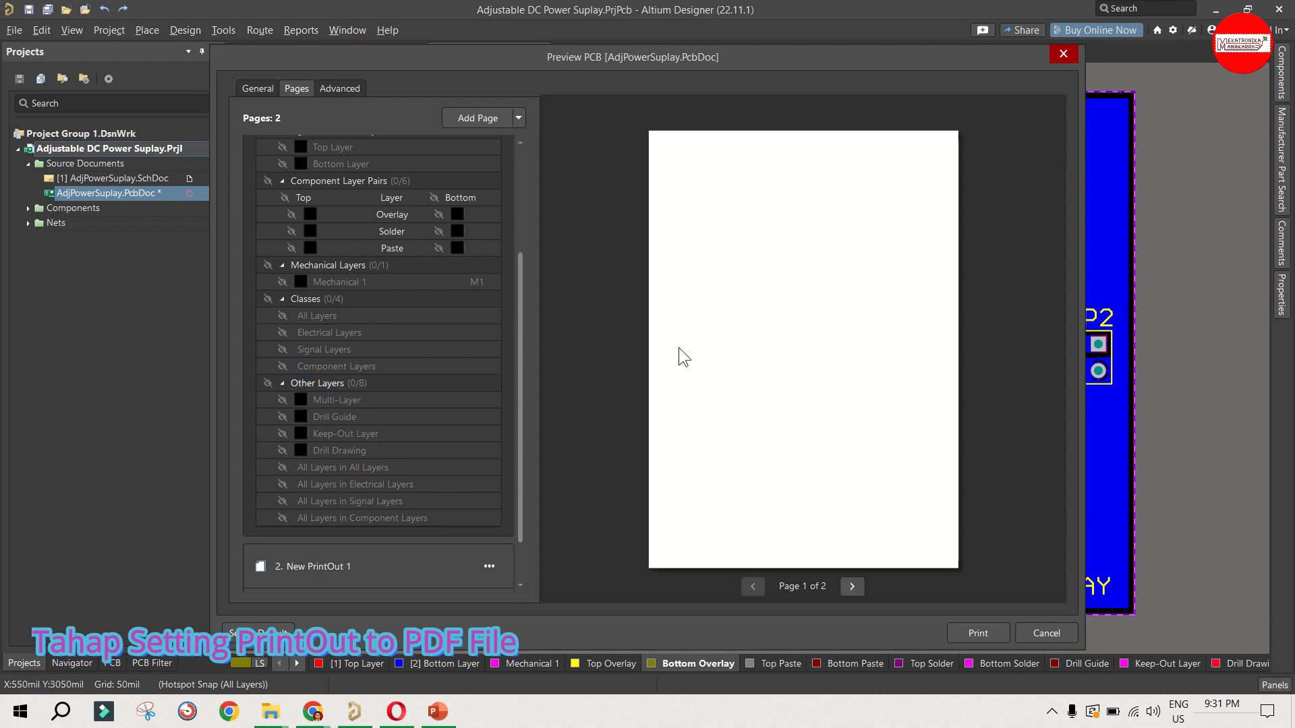
# Step: Show the Keep-Out Layer and the top Overlay, Solder and Paste layers on the Top Layer page, refreshing the preview
pyautogui.scroll(-2, 305, 403)
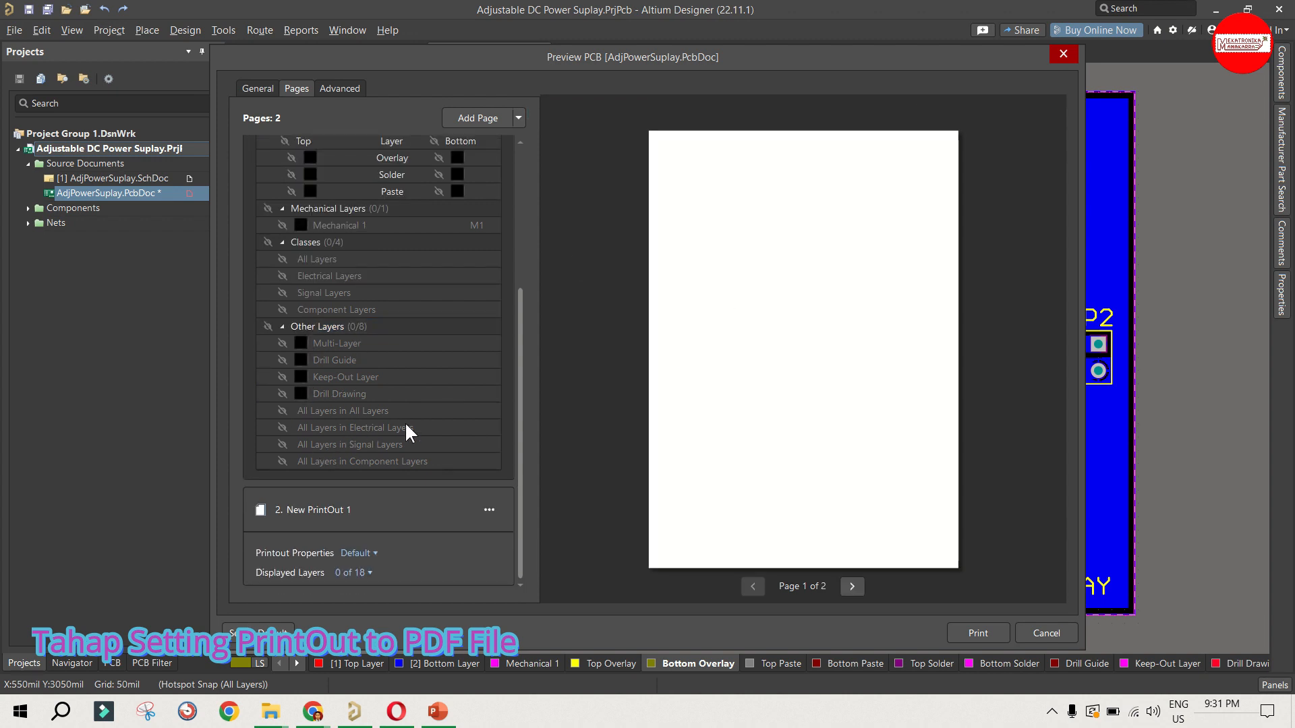
pyautogui.click(282, 378)
pyautogui.click(922, 108)
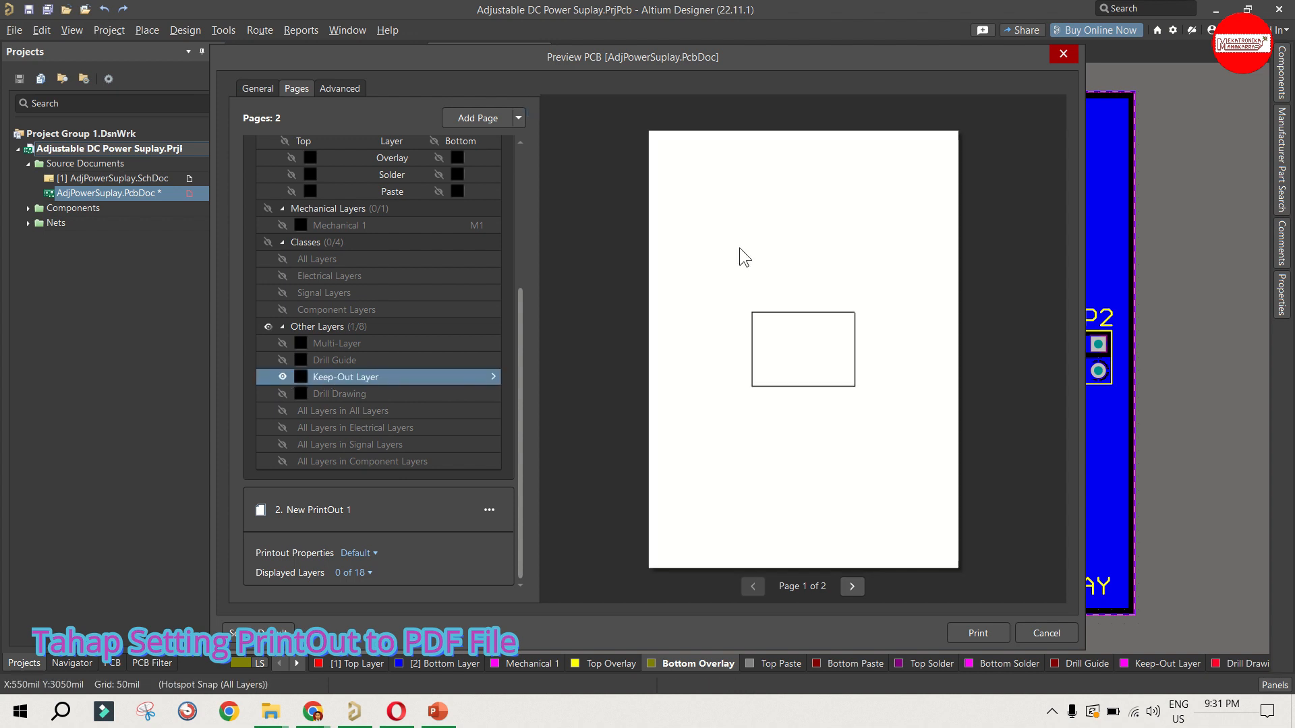
pyautogui.scroll(3, 361, 384)
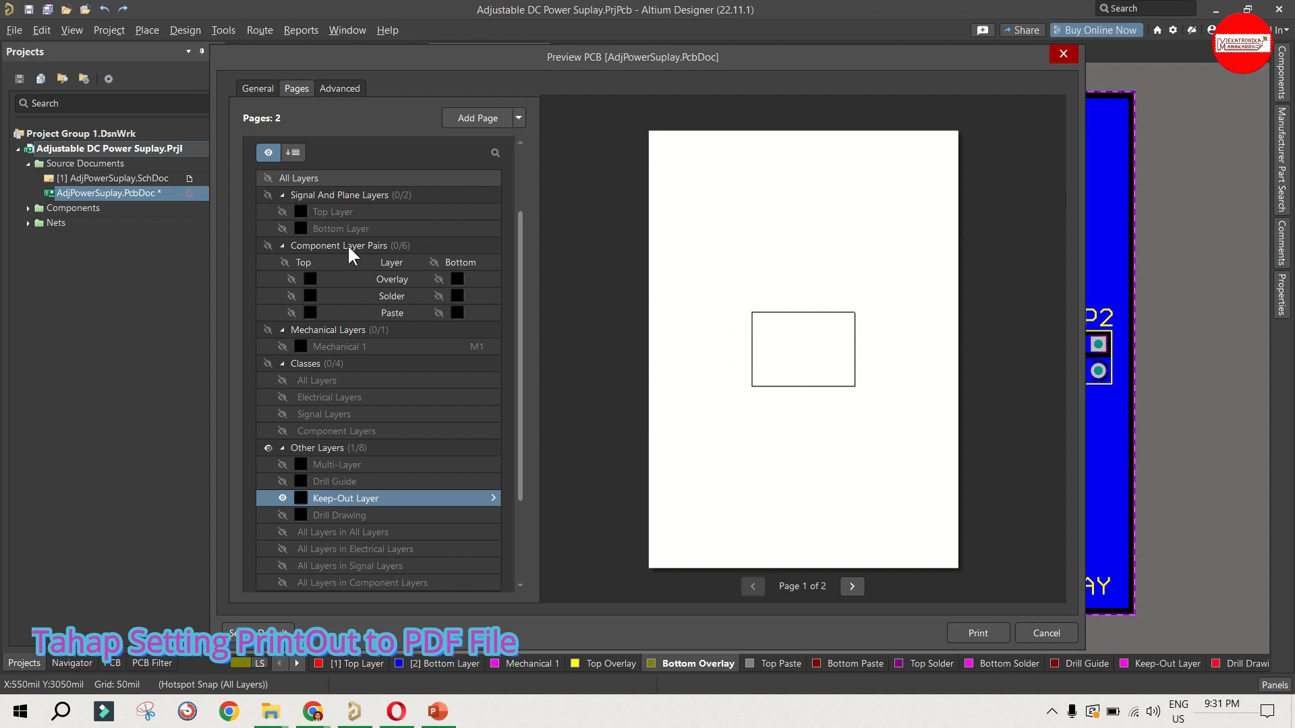
pyautogui.click(286, 262)
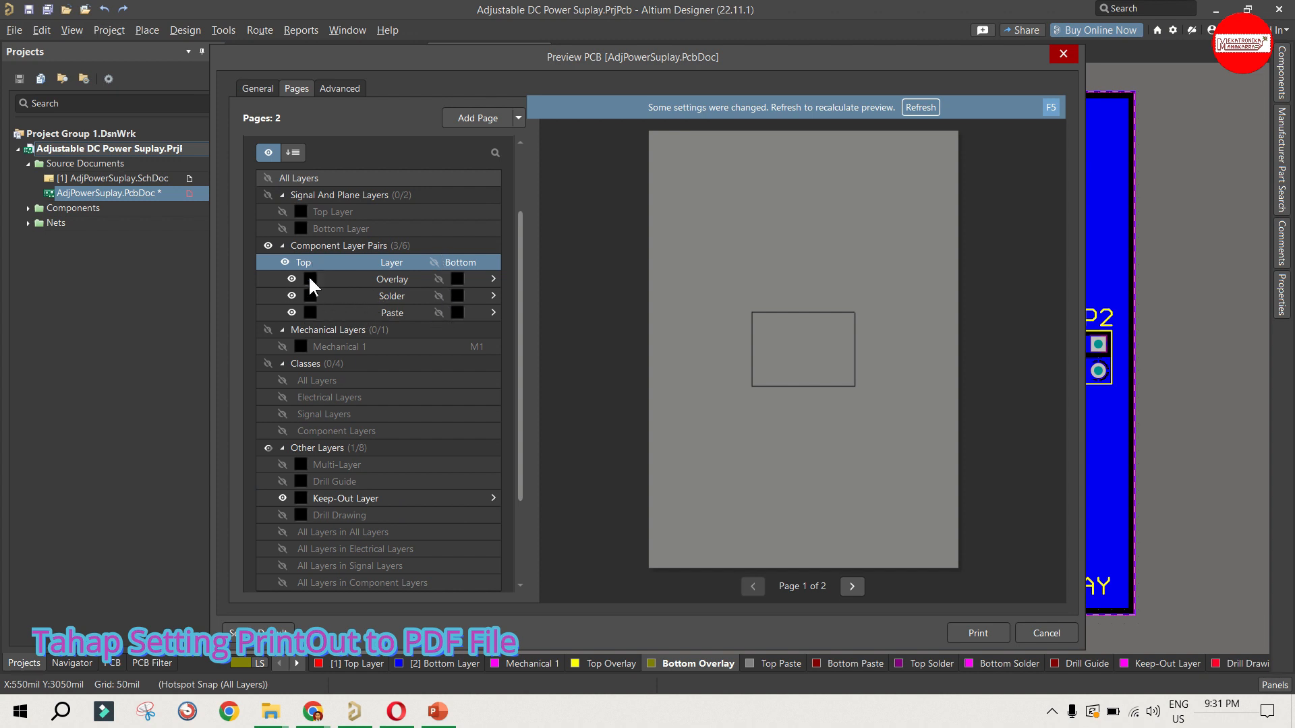
pyautogui.click(921, 108)
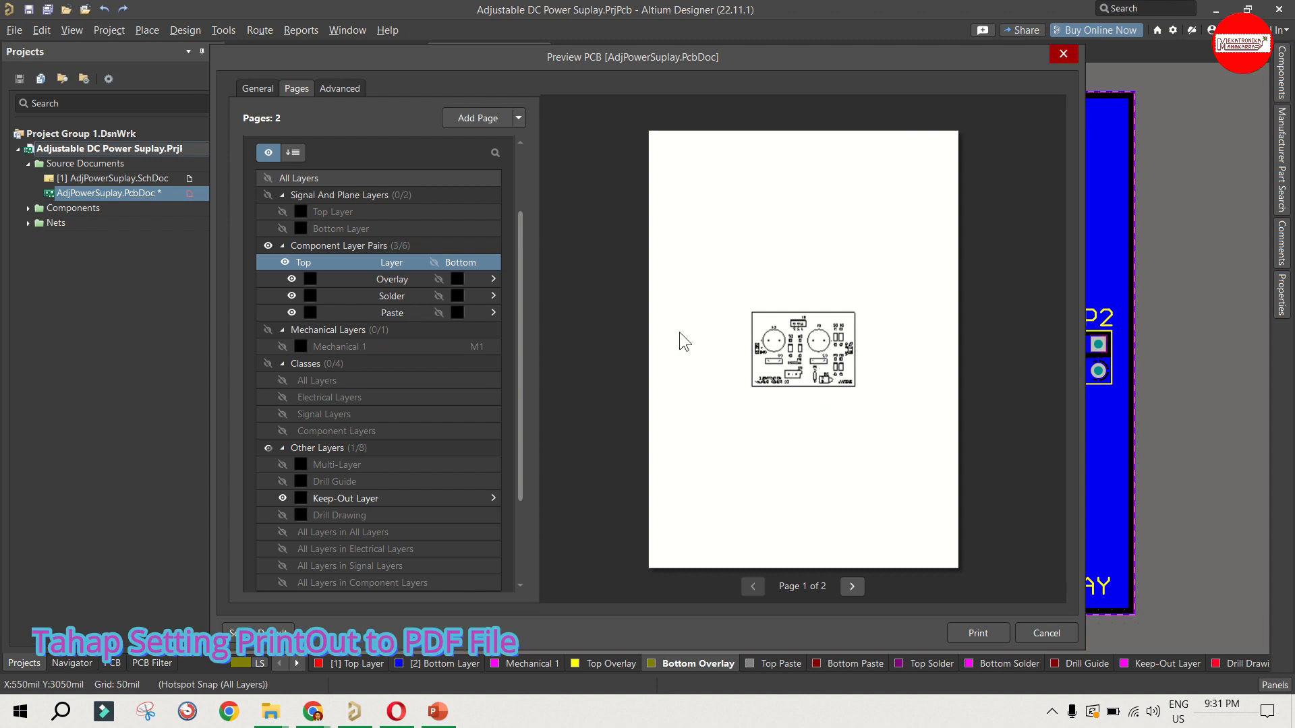
# Step: Examine the mirrored Top Layer printout up close and review which layers the page displays
pyautogui.scroll(1, 329, 273)
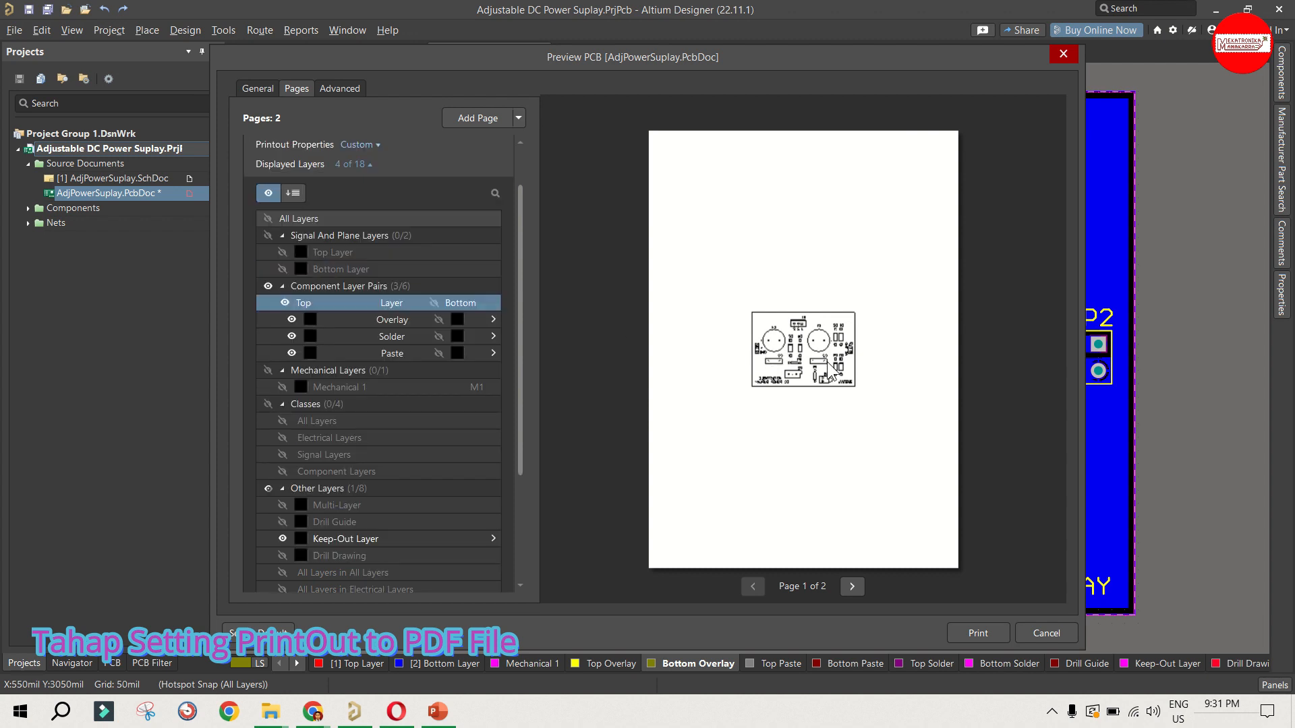
pyautogui.keyDown('ctrl'); pyautogui.scroll(3, 837, 484); pyautogui.keyUp('ctrl')
pyautogui.keyDown('ctrl'); pyautogui.scroll(3, 806, 337); pyautogui.keyUp('ctrl')
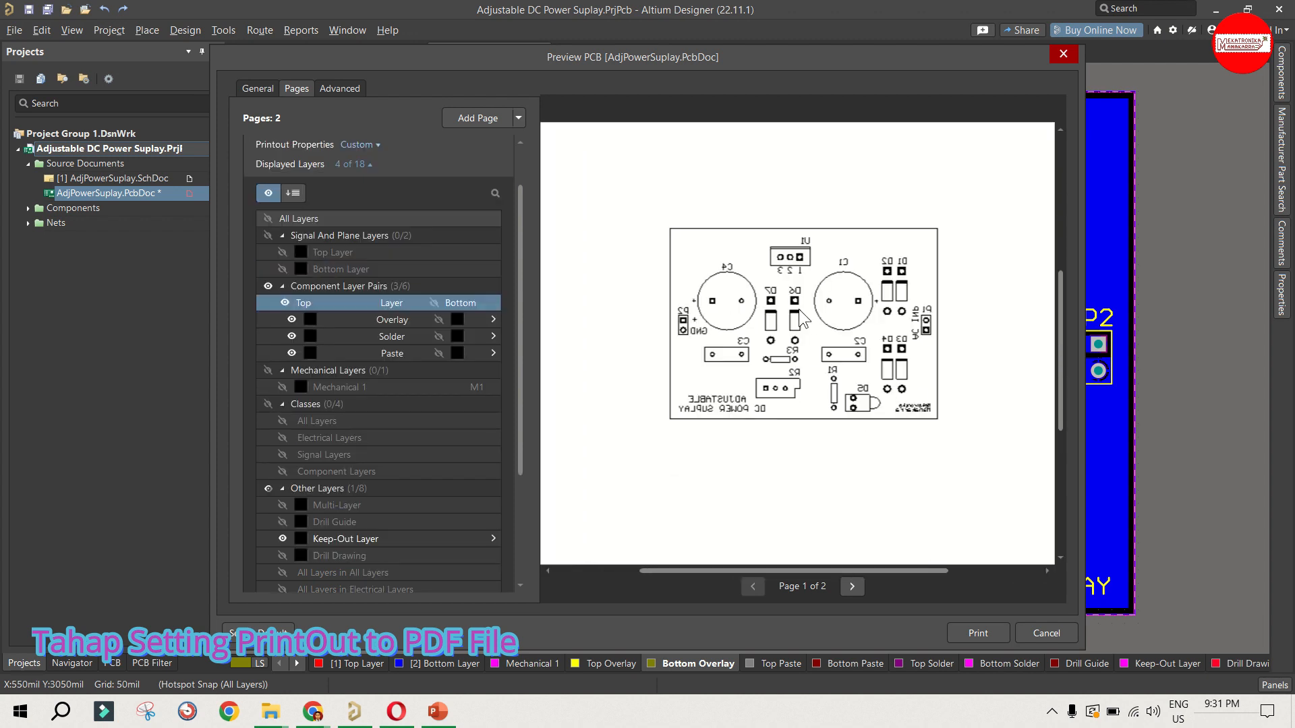
pyautogui.keyDown('ctrl'); pyautogui.scroll(2, 803, 318); pyautogui.keyUp('ctrl')
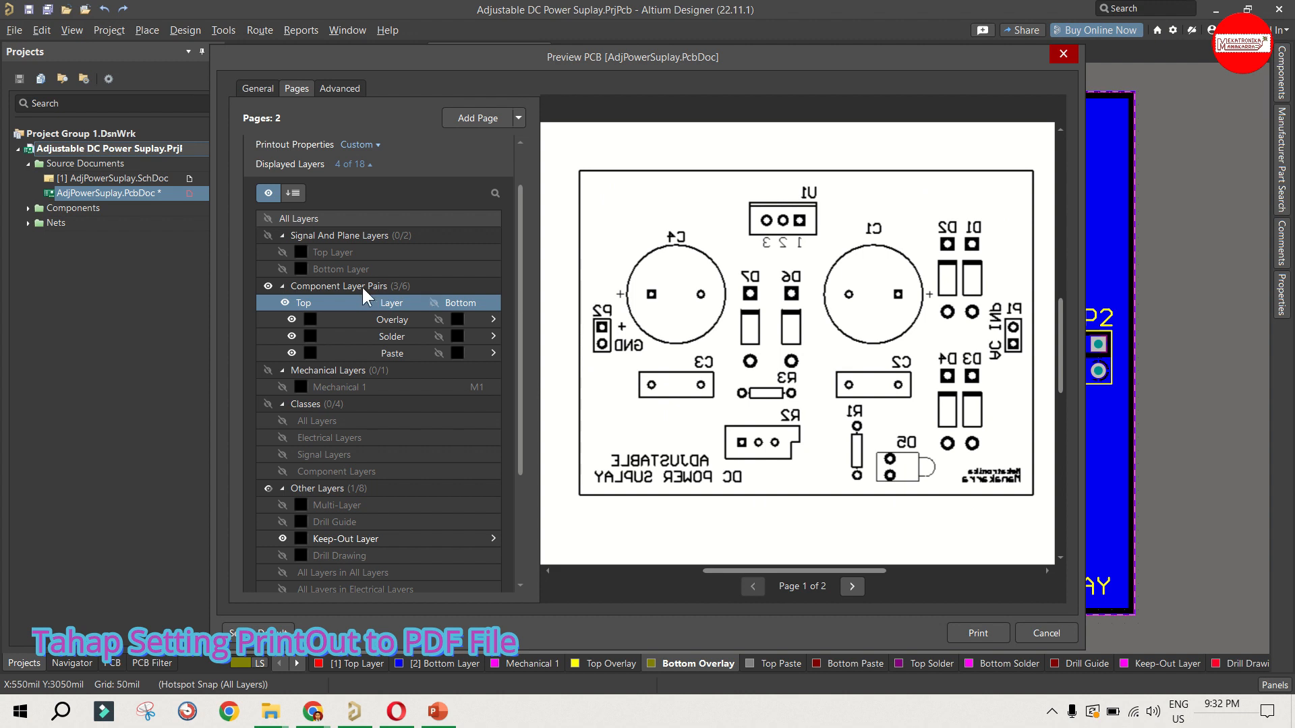
pyautogui.scroll(-1, 361, 285)
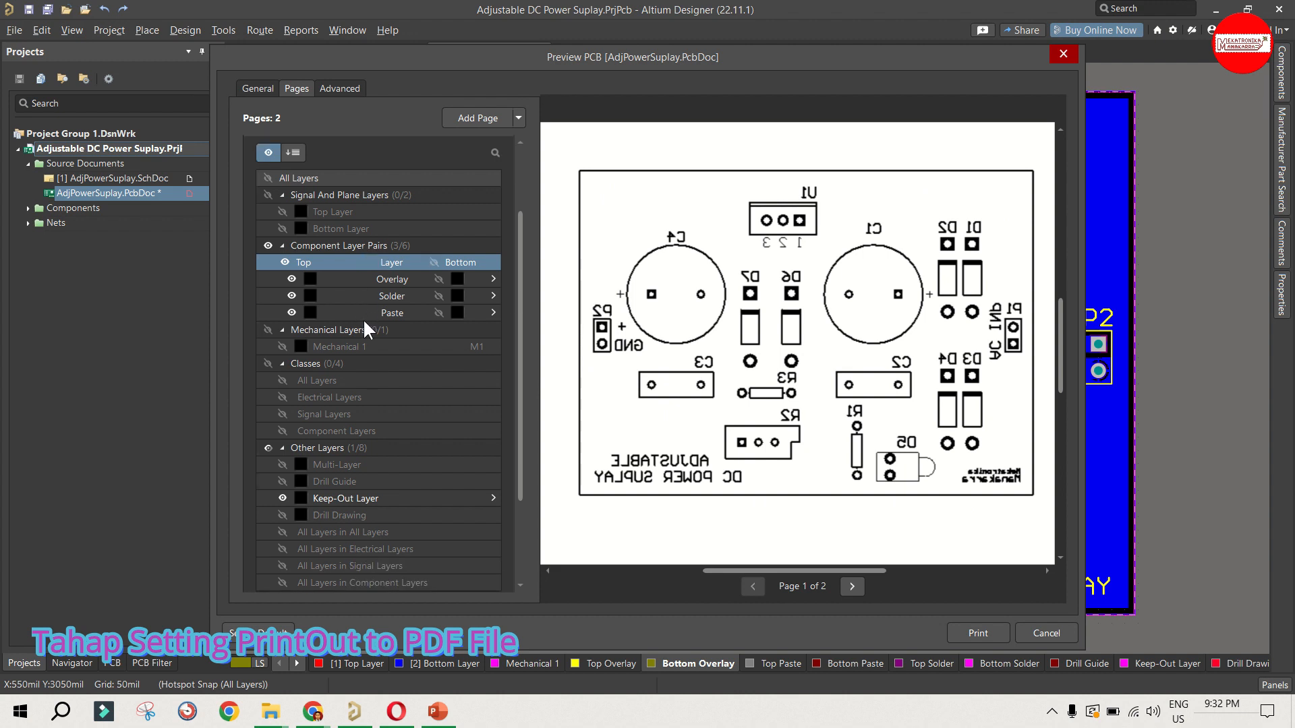
pyautogui.scroll(-1, 364, 321)
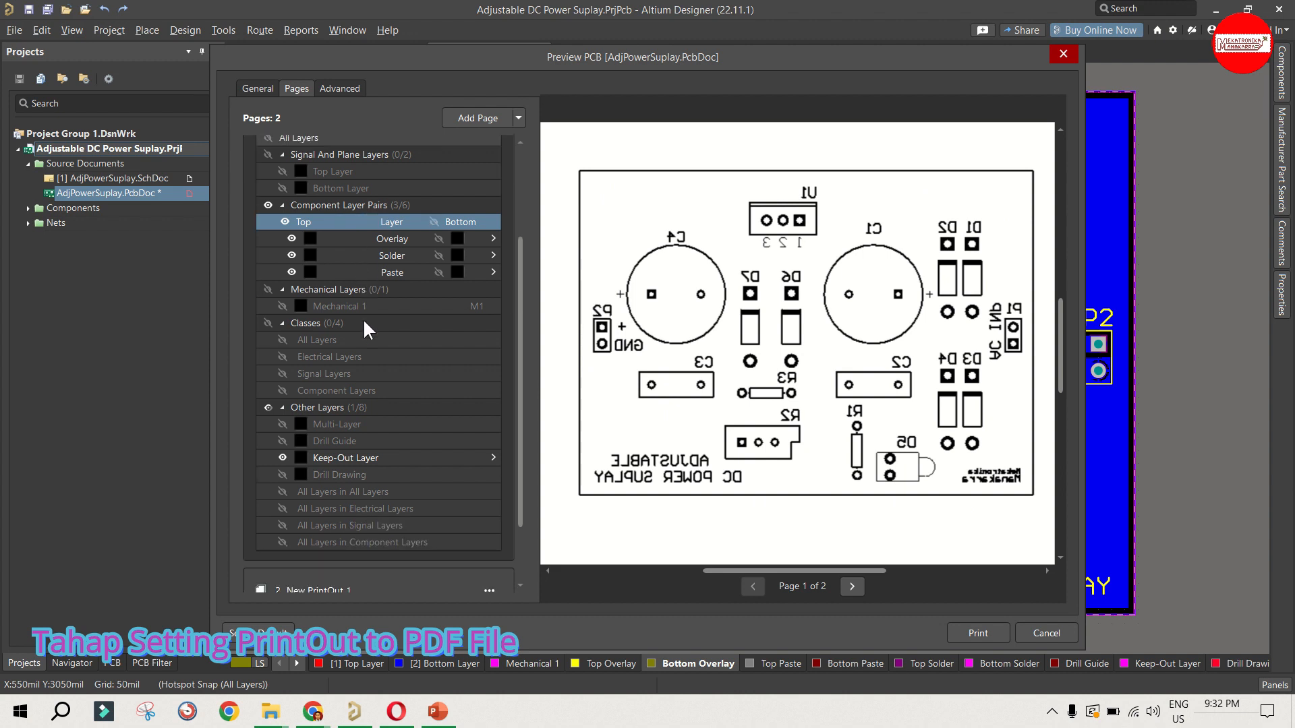
pyautogui.scroll(-1, 359, 366)
pyautogui.scroll(-1, 358, 366)
pyautogui.scroll(2, 359, 365)
pyautogui.scroll(-2, 370, 357)
pyautogui.scroll(2, 395, 344)
pyautogui.scroll(3, 397, 345)
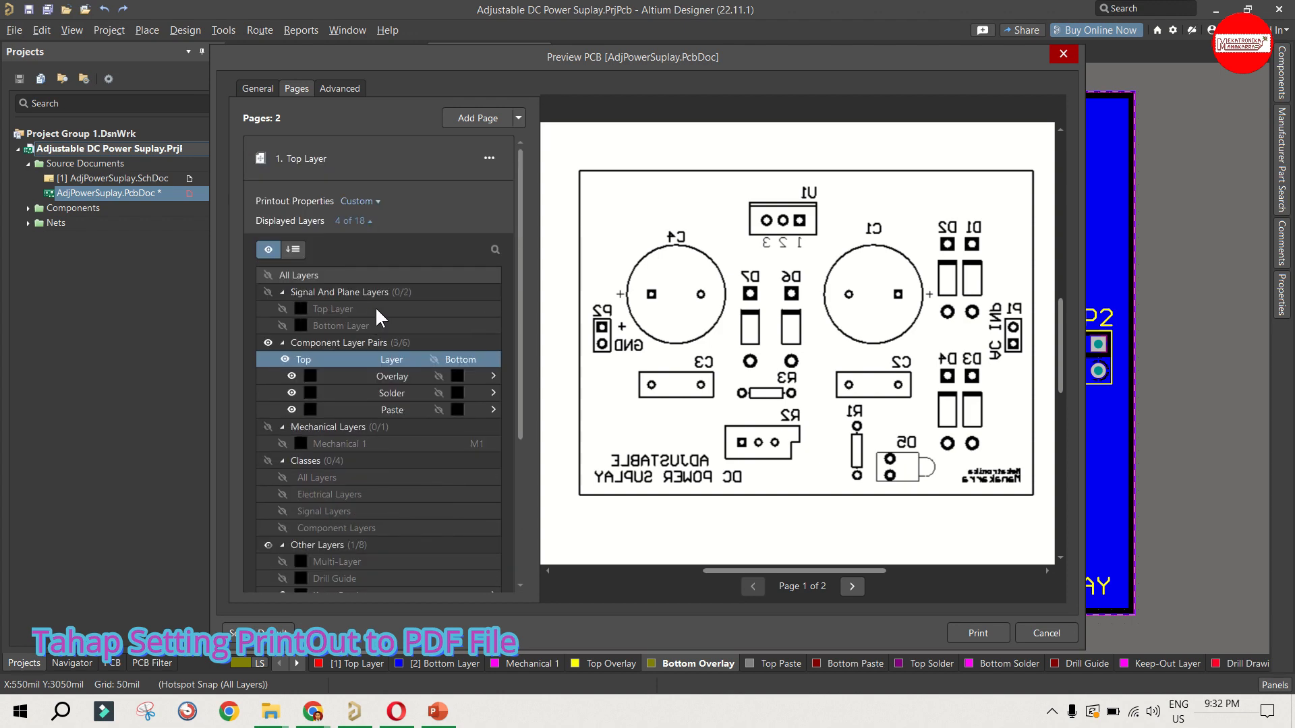
pyautogui.scroll(-5, 387, 174)
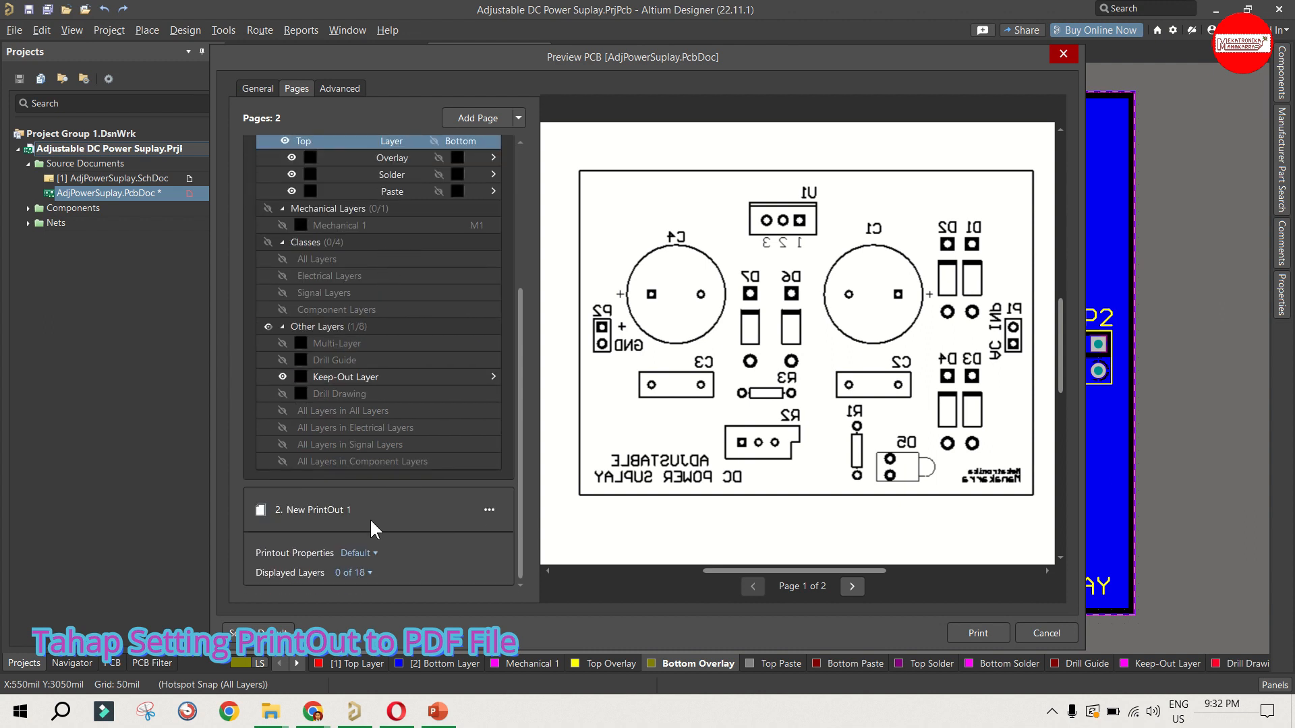
# Step: Rename the second printout page as Bottom Layer
pyautogui.click(490, 511)
pyautogui.click(513, 533)
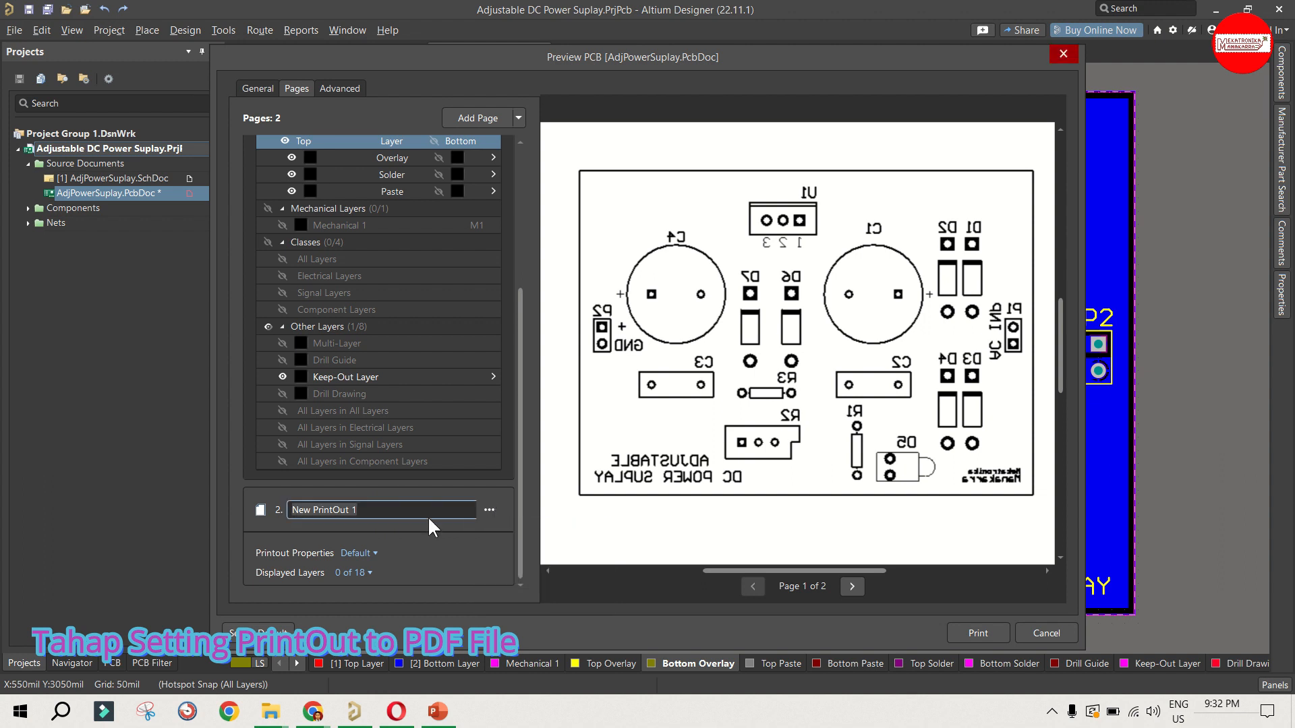
pyautogui.write('Bottom La')
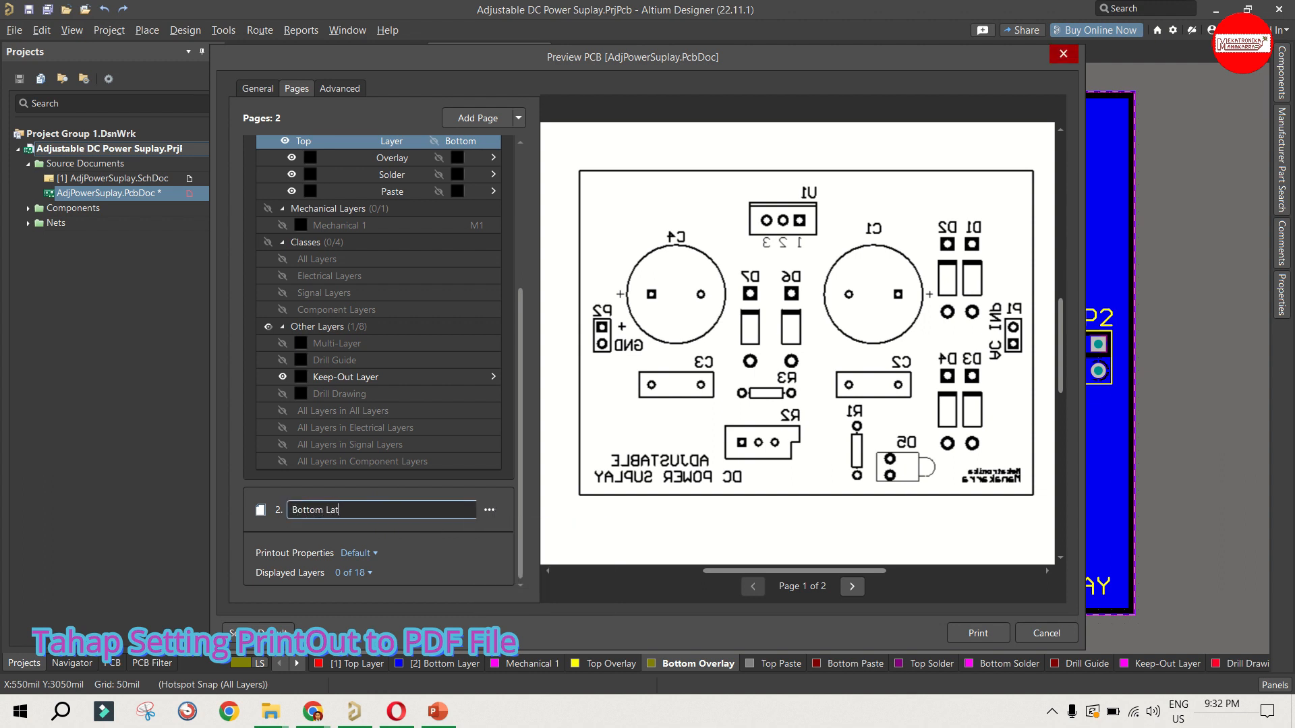
pyautogui.write('yer')
pyautogui.click(391, 562)
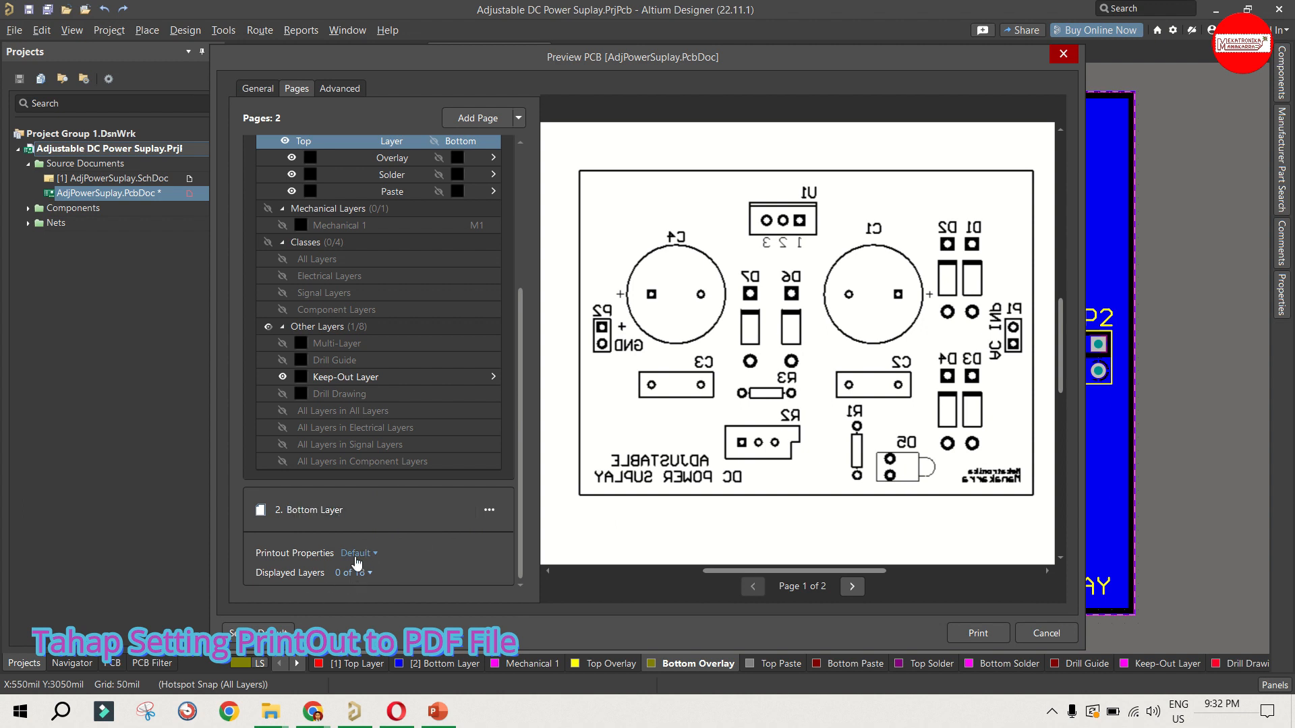
# Step: Turn on Show Holes for the Bottom Layer page, show its Keep-Out Layer and refresh the preview
pyautogui.click(357, 554)
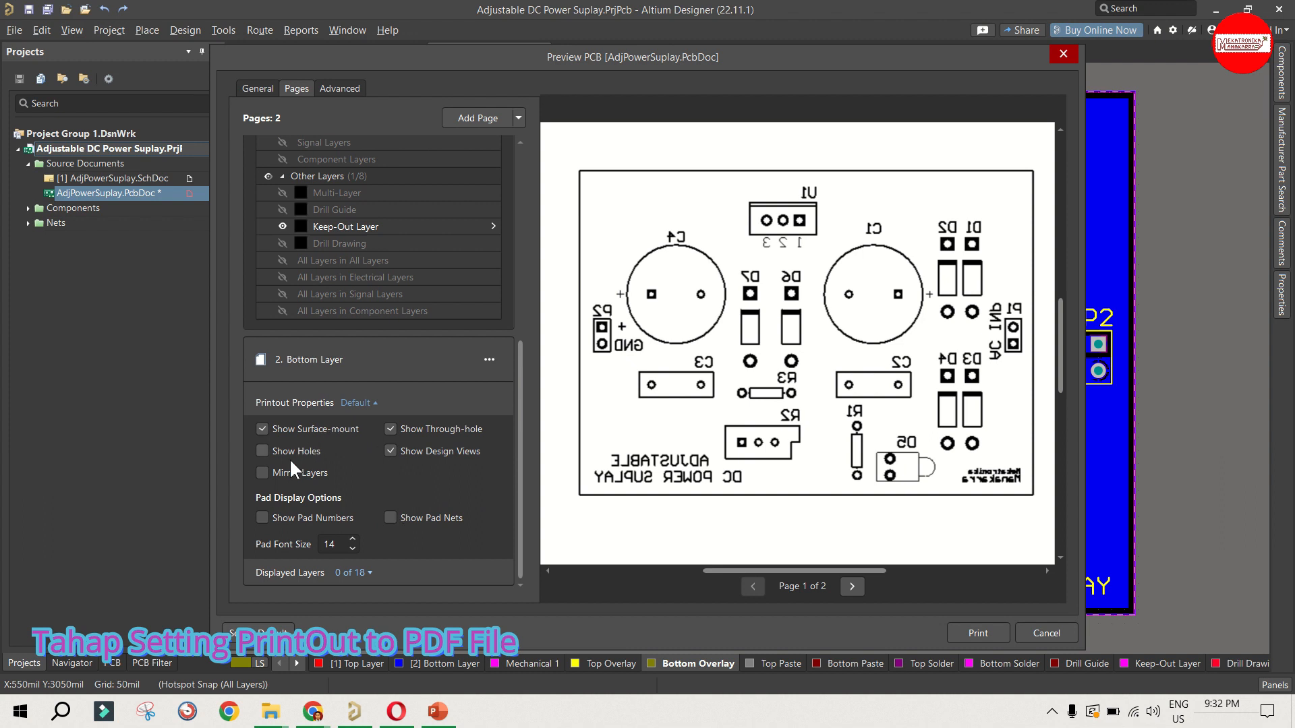
pyautogui.click(263, 451)
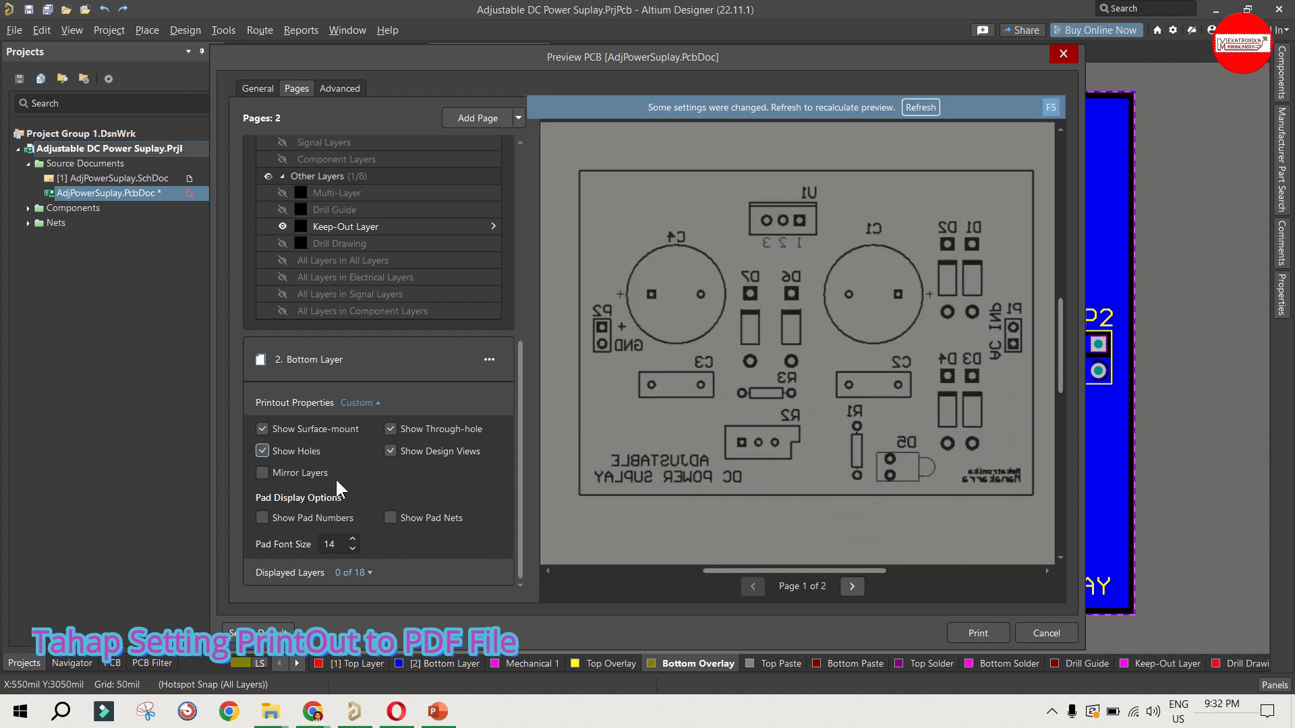
pyautogui.click(351, 572)
pyautogui.scroll(-5, 437, 432)
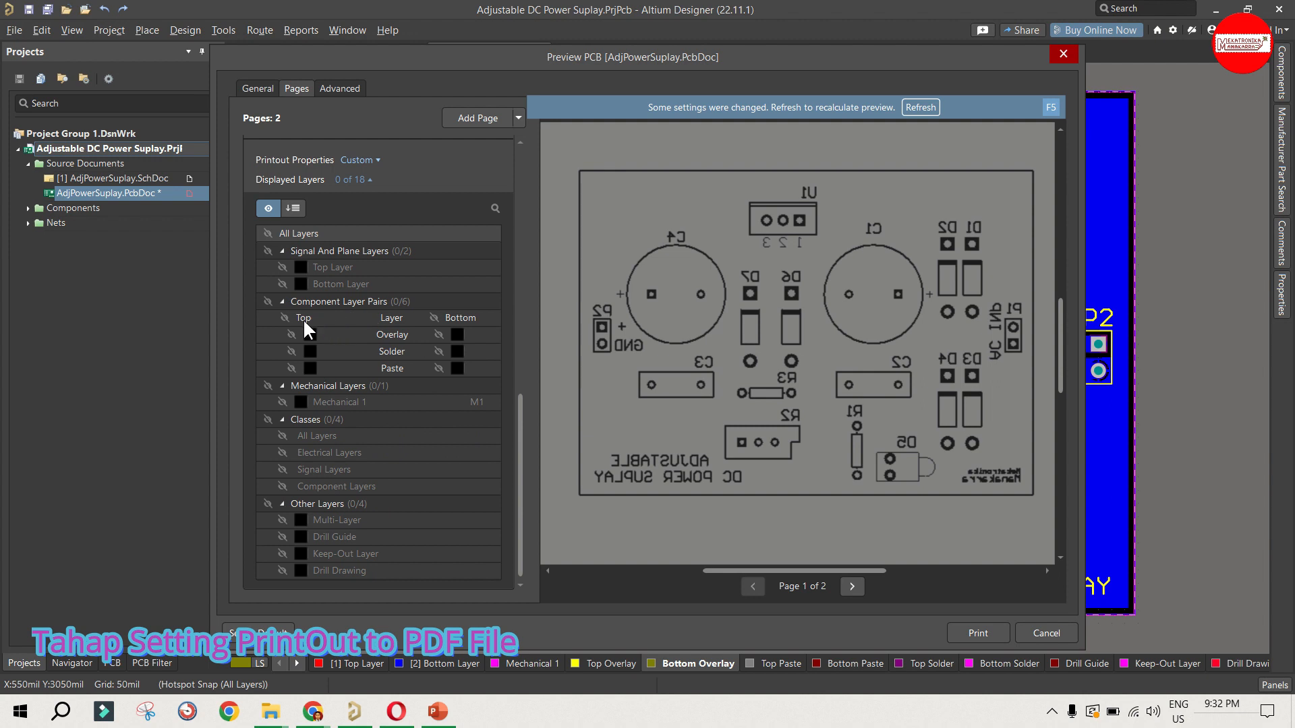
pyautogui.scroll(-1, 337, 364)
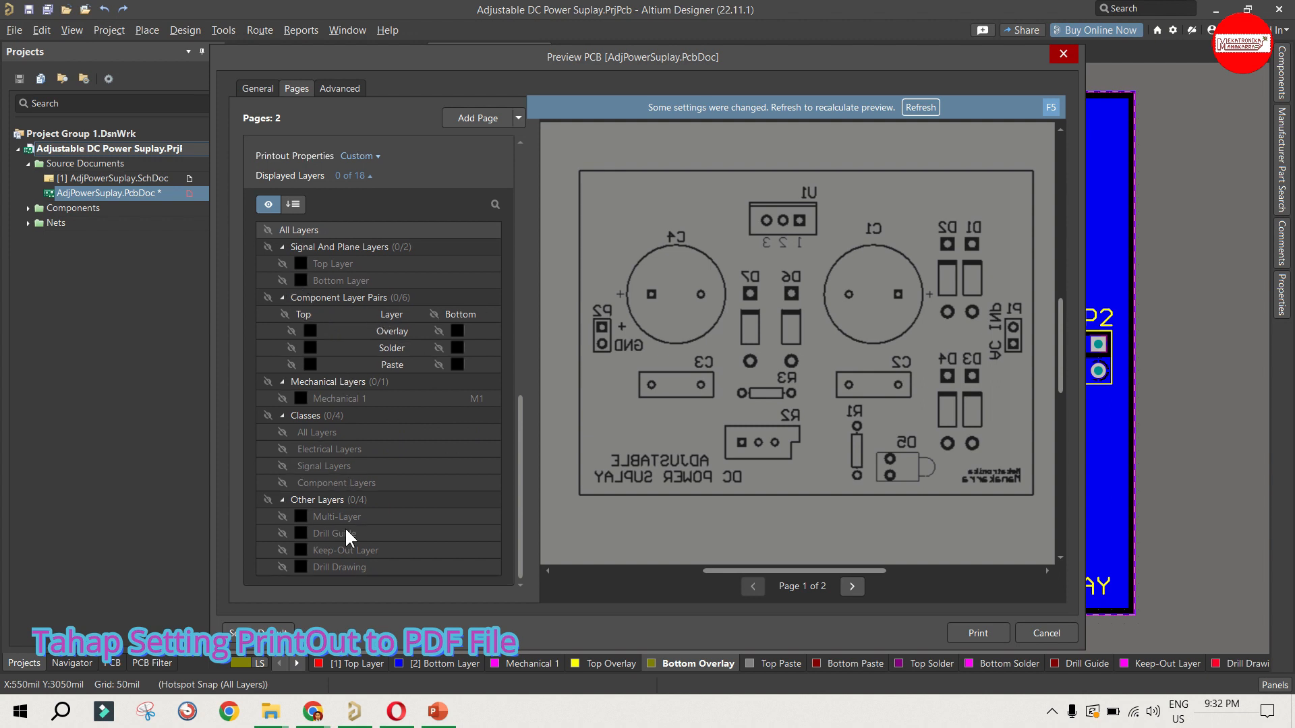
pyautogui.click(283, 551)
pyautogui.click(922, 109)
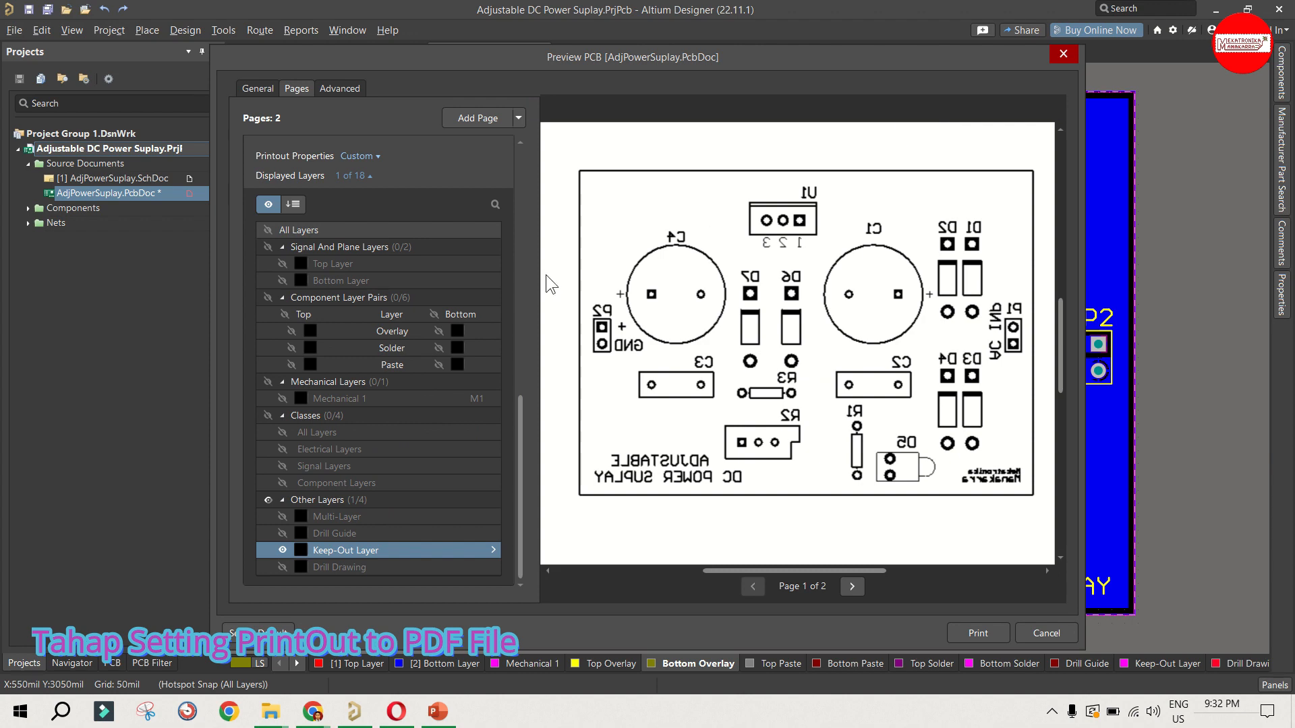
# Step: Show the bottom Overlay, Solder and Paste layers on the Bottom Layer page and preview page 2 with the refreshed settings
pyautogui.scroll(1, 391, 327)
pyautogui.scroll(-1, 391, 329)
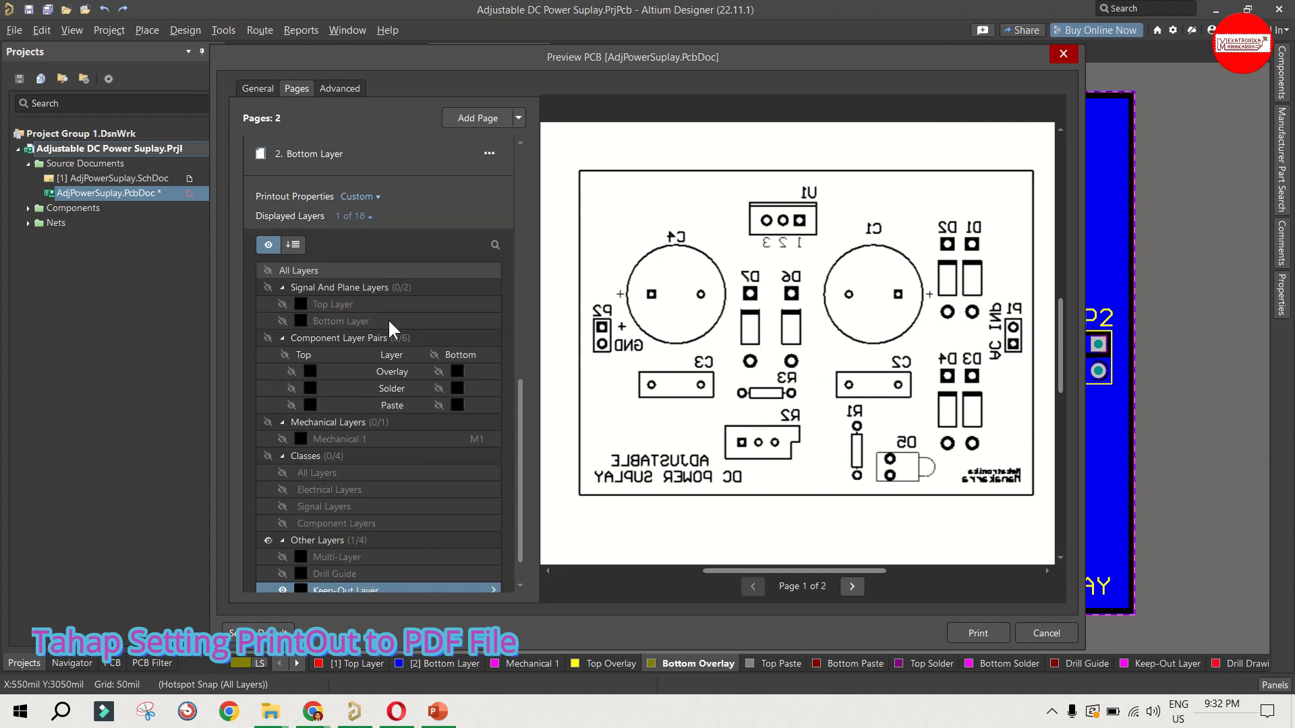
pyautogui.scroll(-1, 391, 328)
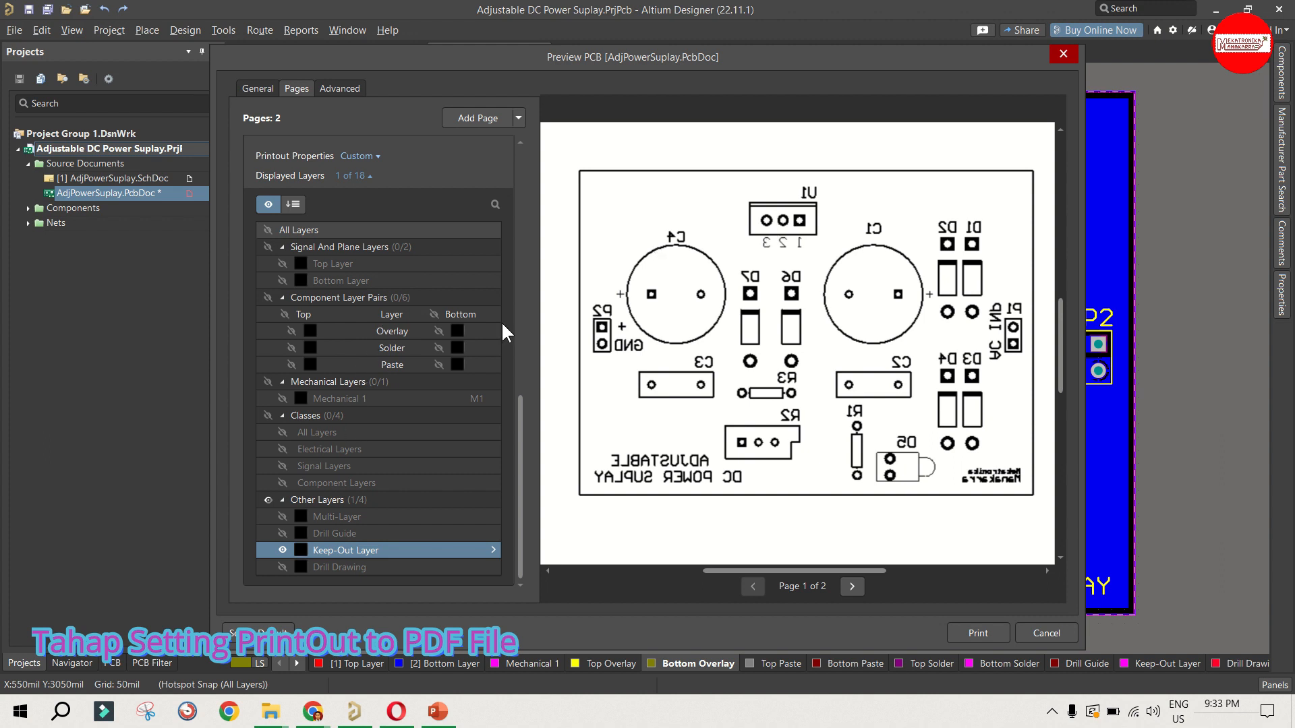
pyautogui.click(435, 315)
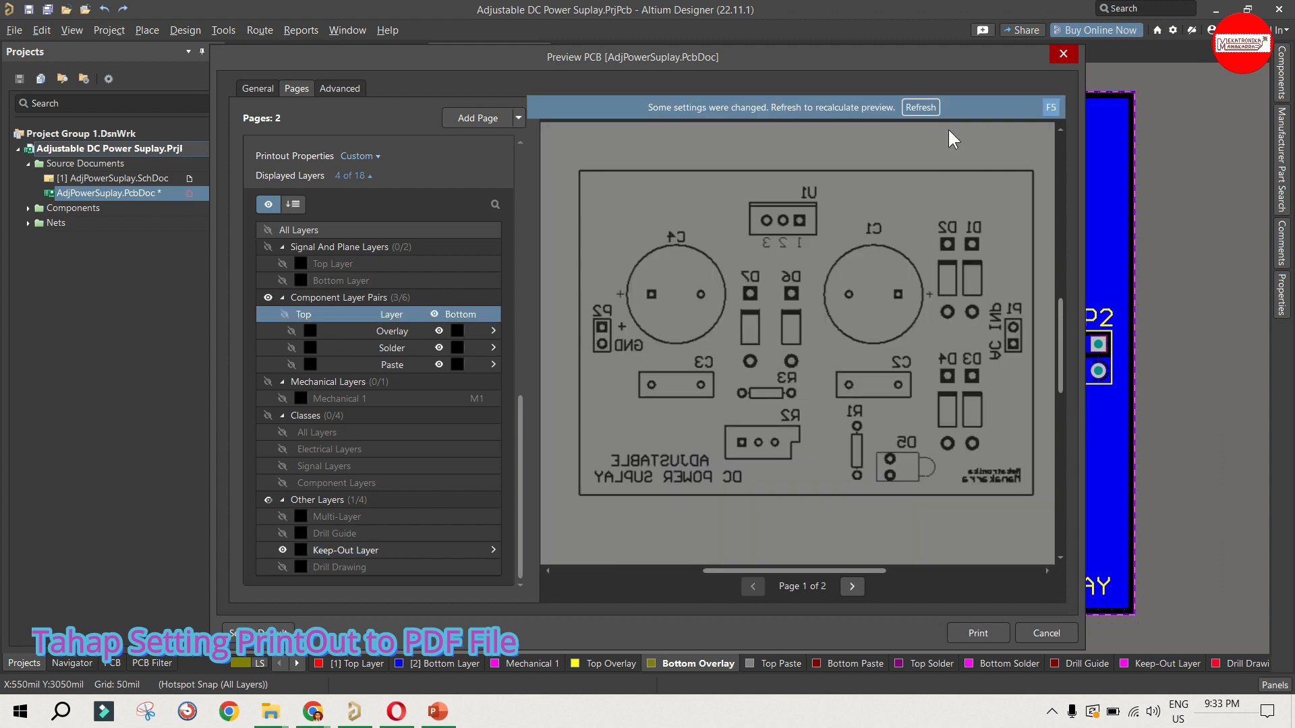
pyautogui.click(922, 108)
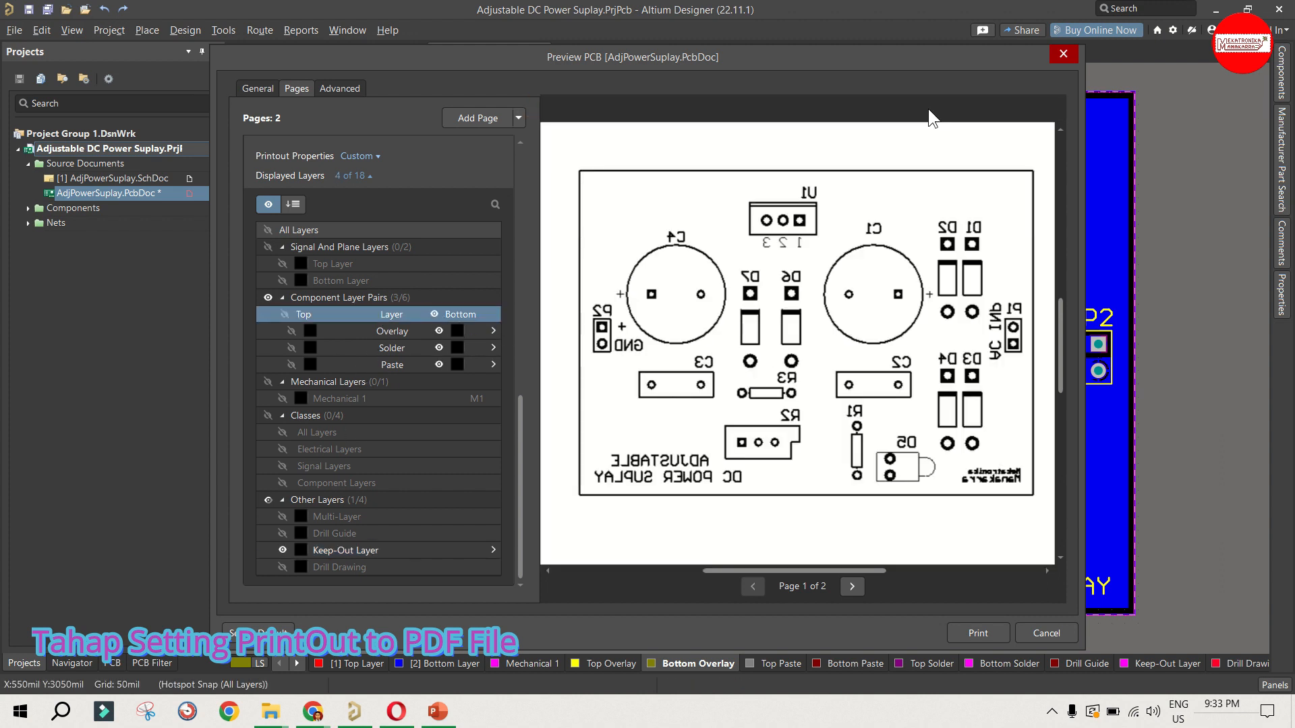
pyautogui.click(851, 586)
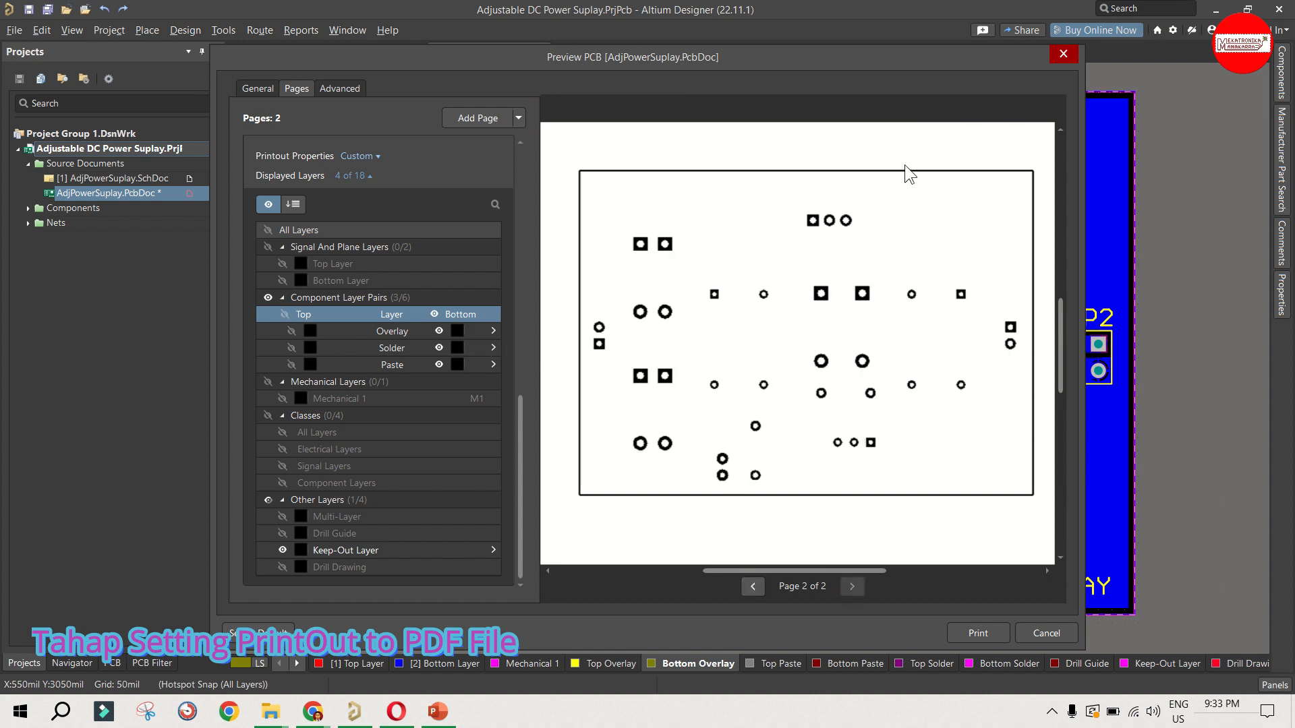
pyautogui.click(434, 314)
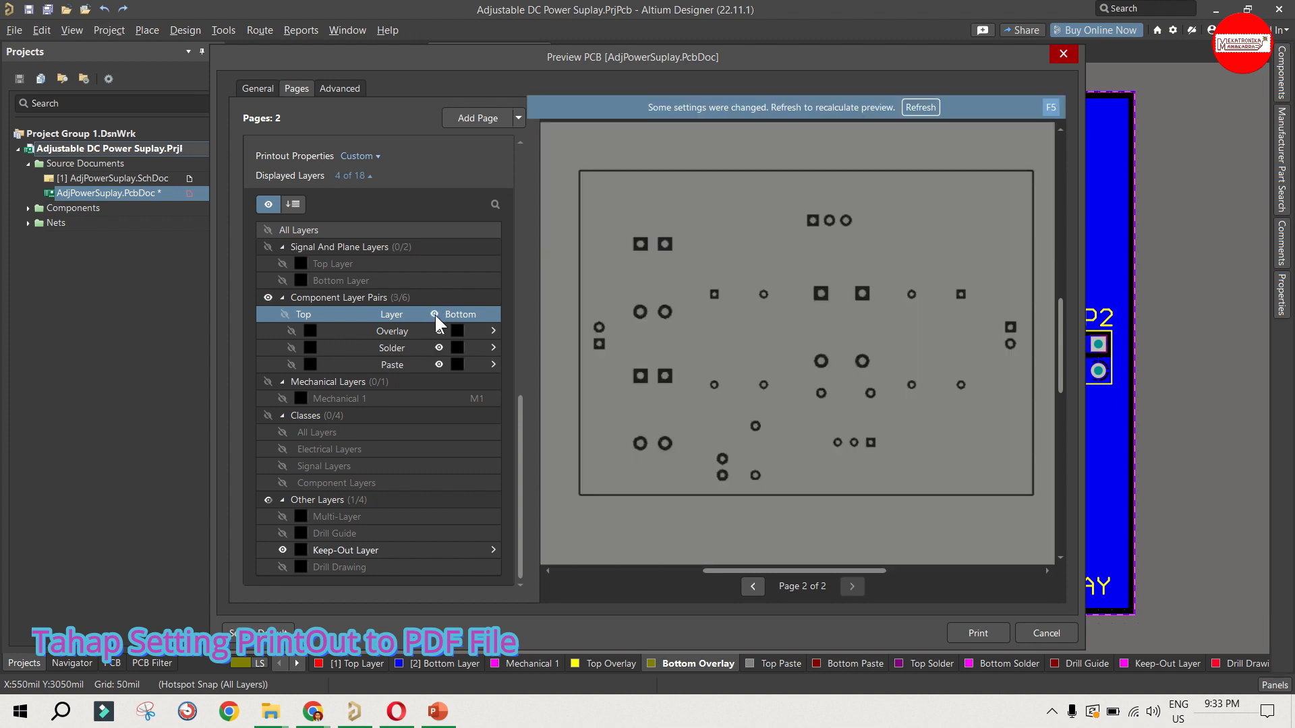
pyautogui.click(920, 107)
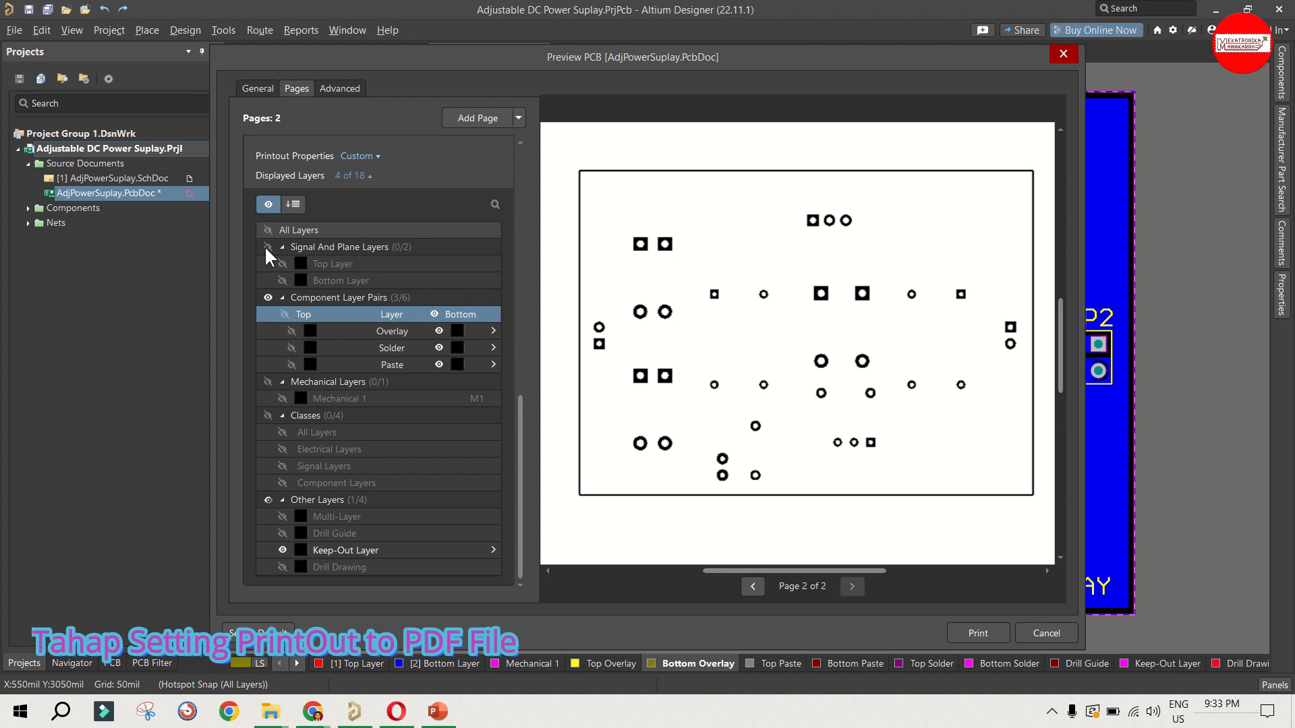
# Step: Show the Bottom Layer signal layer on the Bottom Layer page and refresh the preview
pyautogui.click(282, 282)
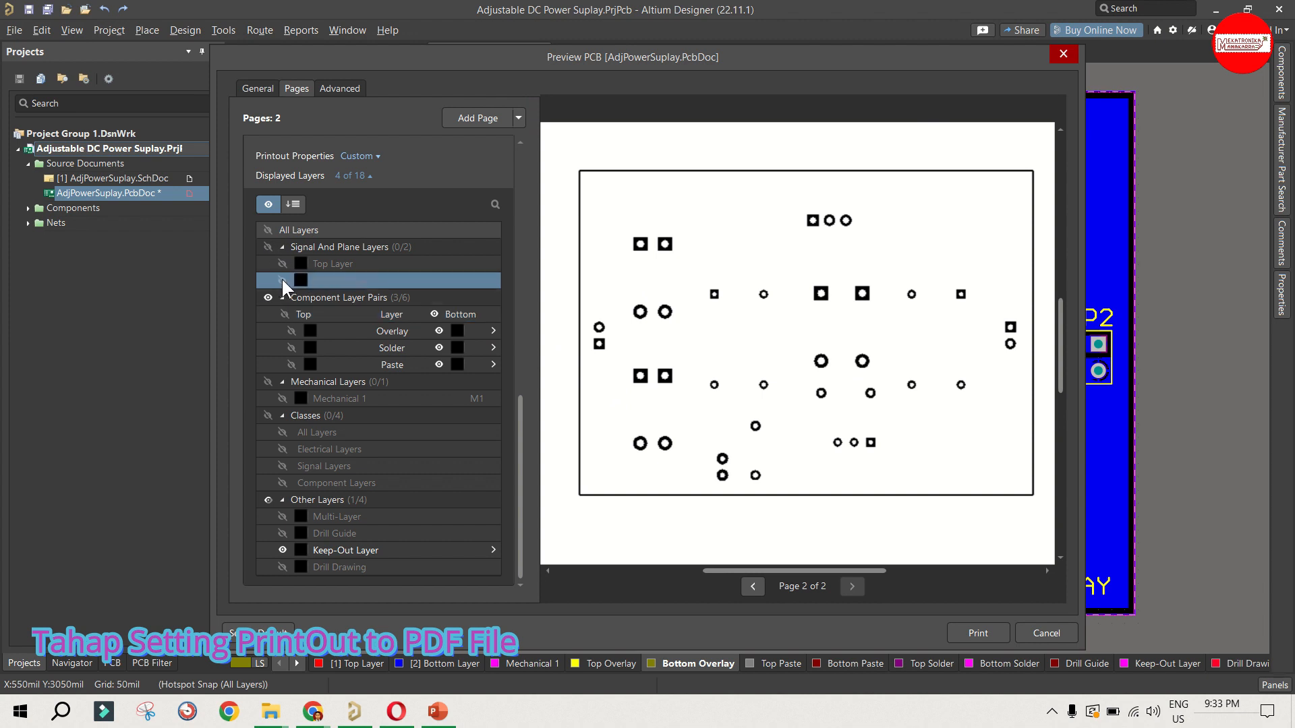
pyautogui.click(282, 280)
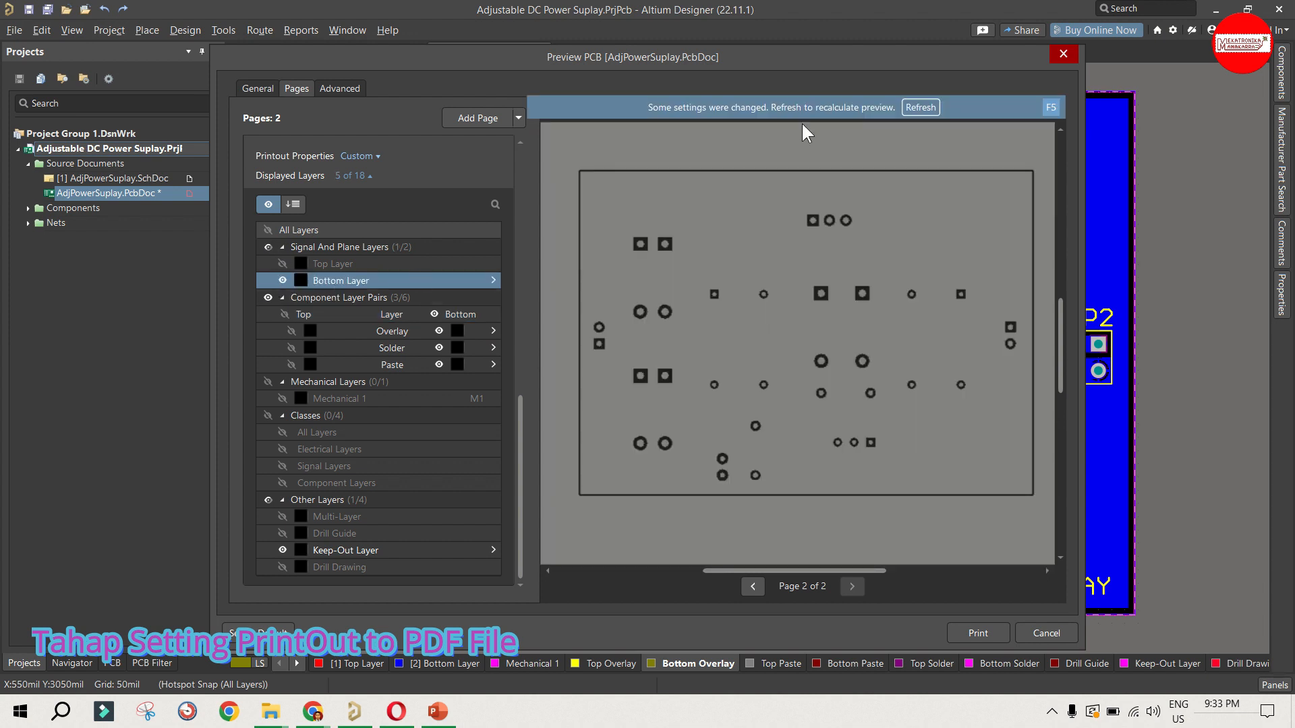
pyautogui.click(914, 109)
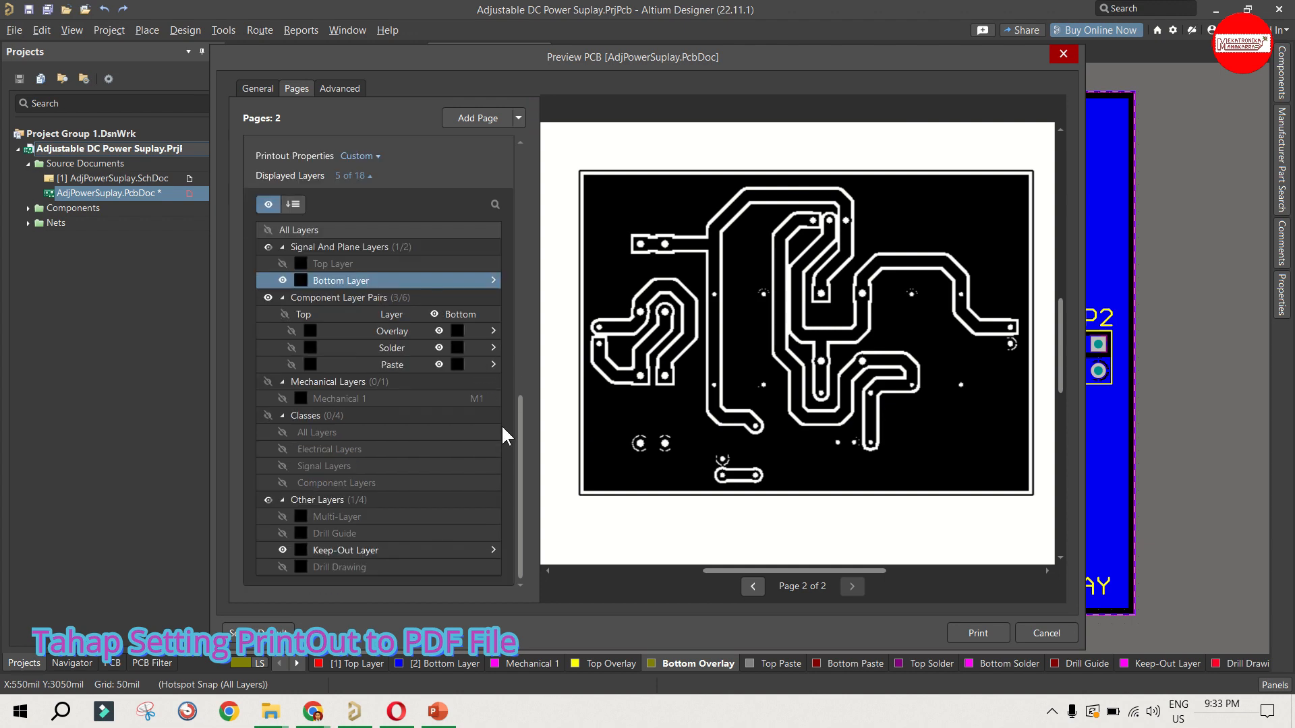
# Step: Turn on Mirror Layers in the Bottom Layer page's printout properties and refresh the preview
pyautogui.scroll(1, 325, 264)
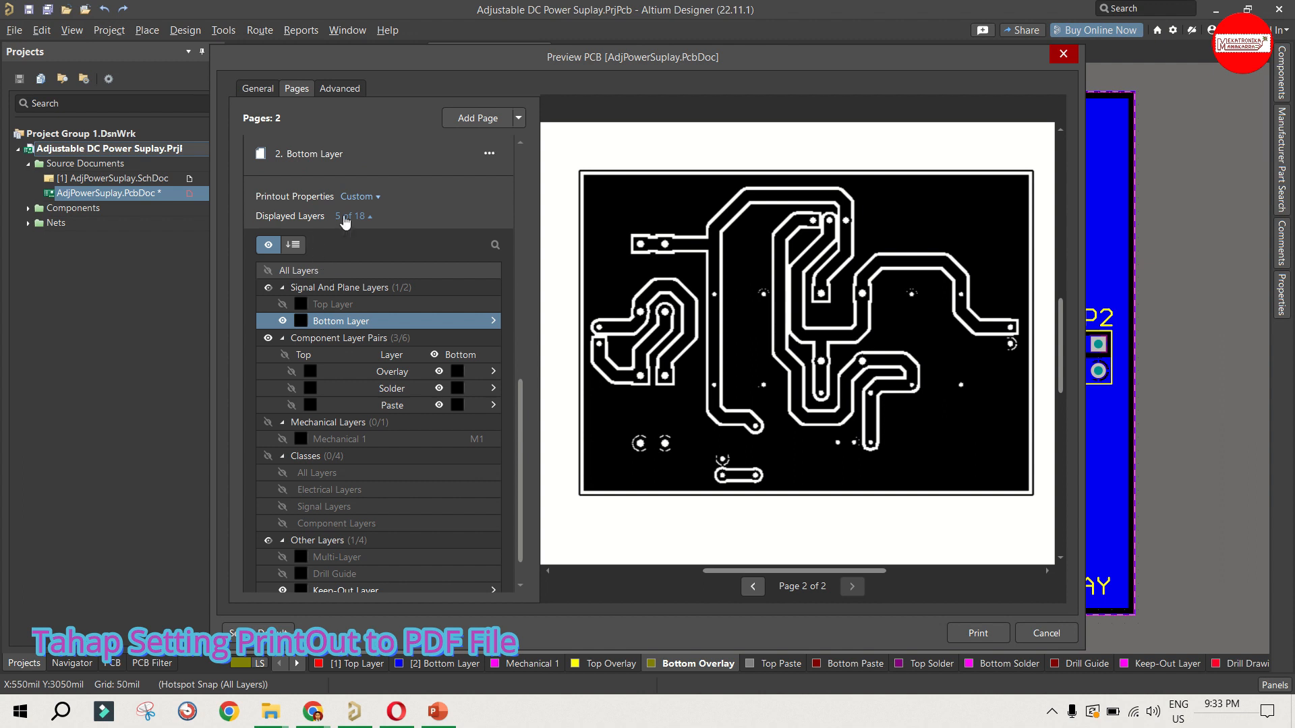
pyautogui.click(346, 217)
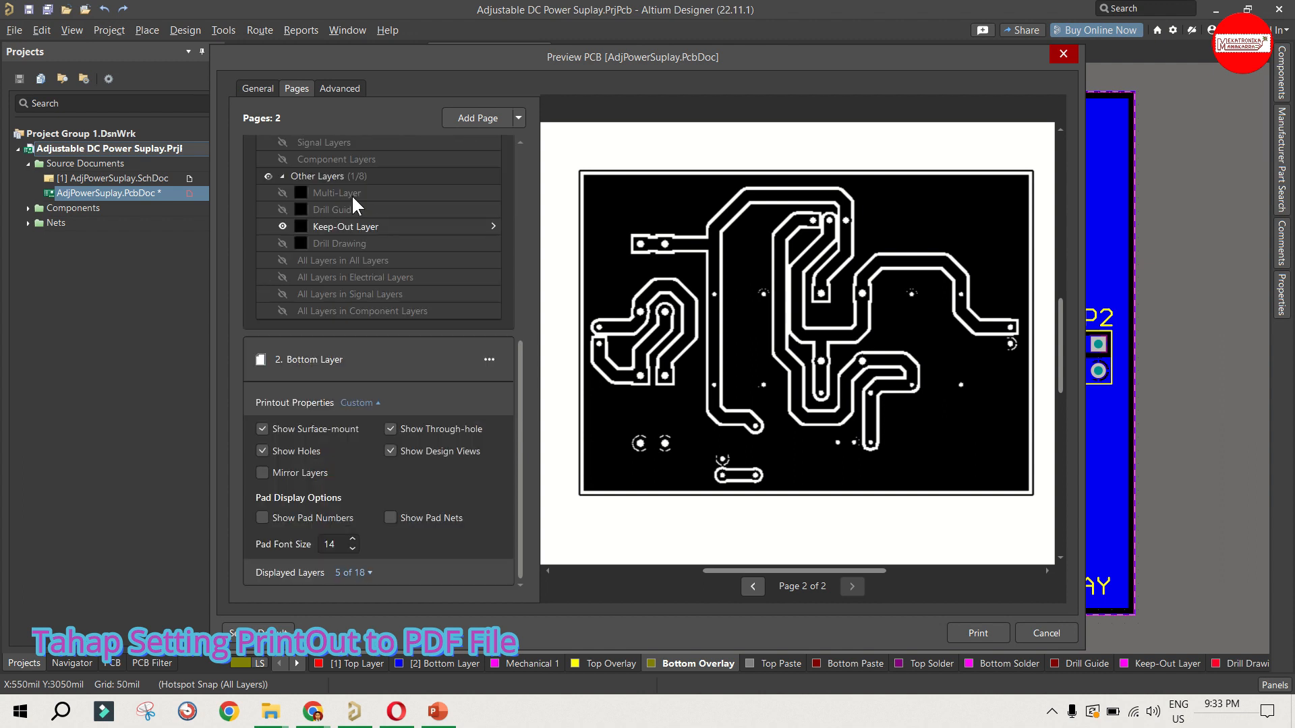
pyautogui.click(287, 475)
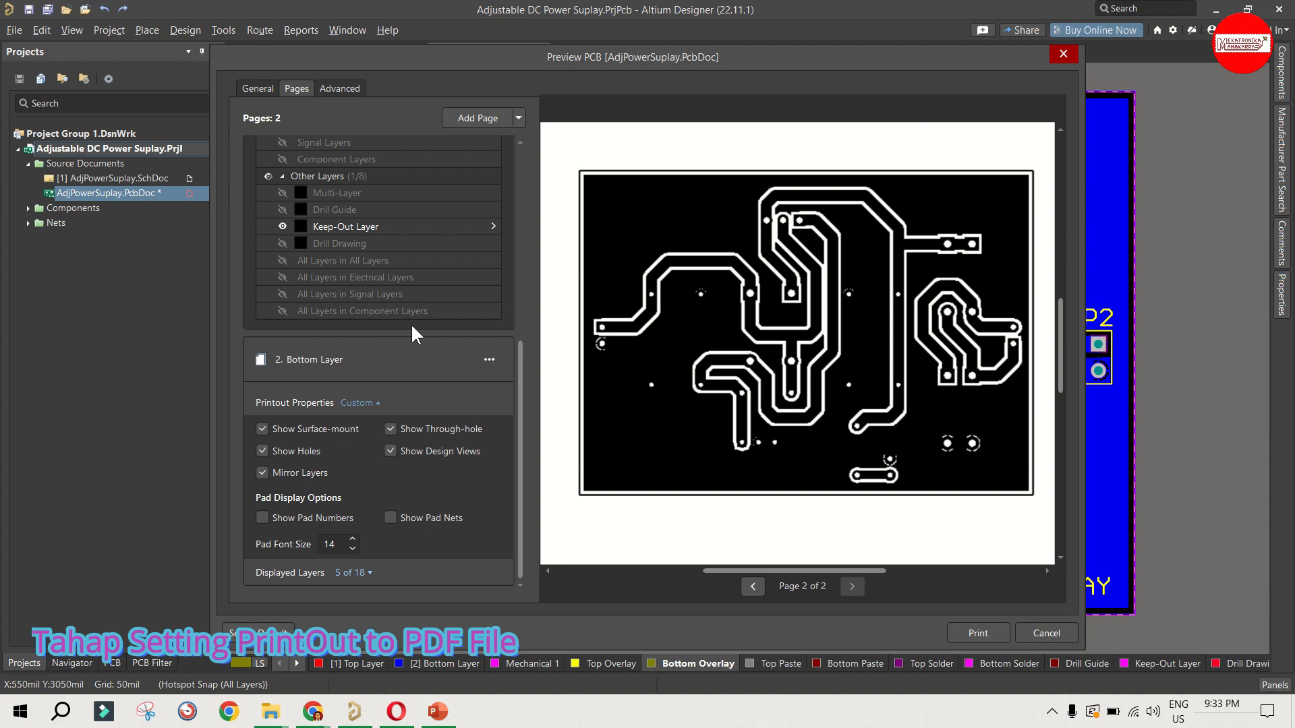
# Step: Review which layers the Top Layer and Bottom Layer pages display before printing
pyautogui.scroll(1, 310, 440)
pyautogui.scroll(-1, 311, 425)
pyautogui.click(356, 572)
pyautogui.scroll(-3, 414, 434)
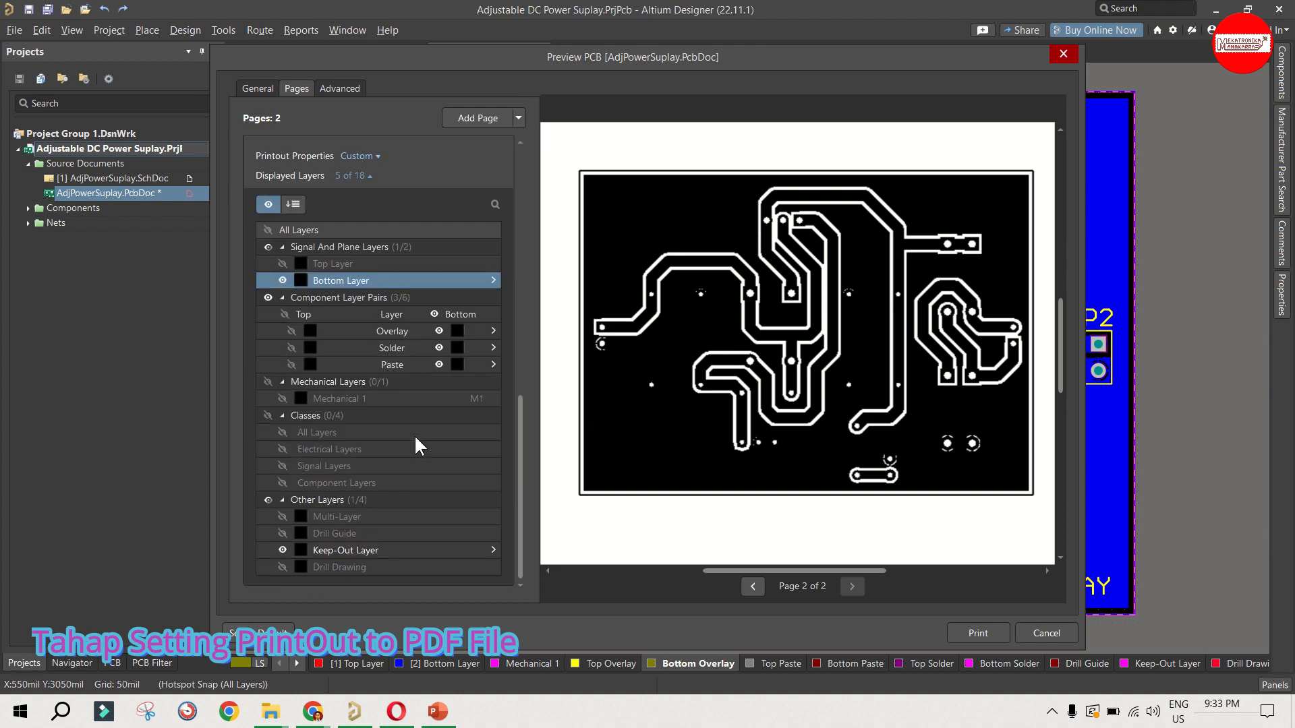
pyautogui.scroll(4, 414, 434)
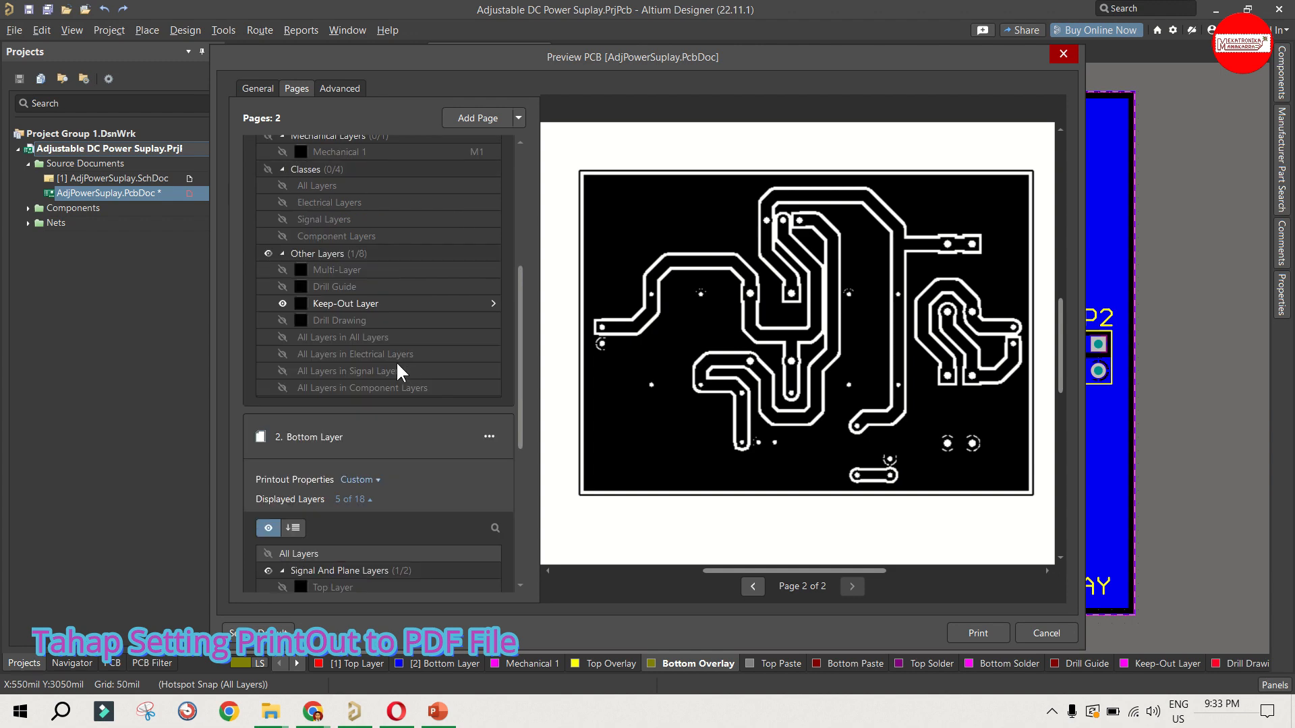
pyautogui.scroll(4, 405, 323)
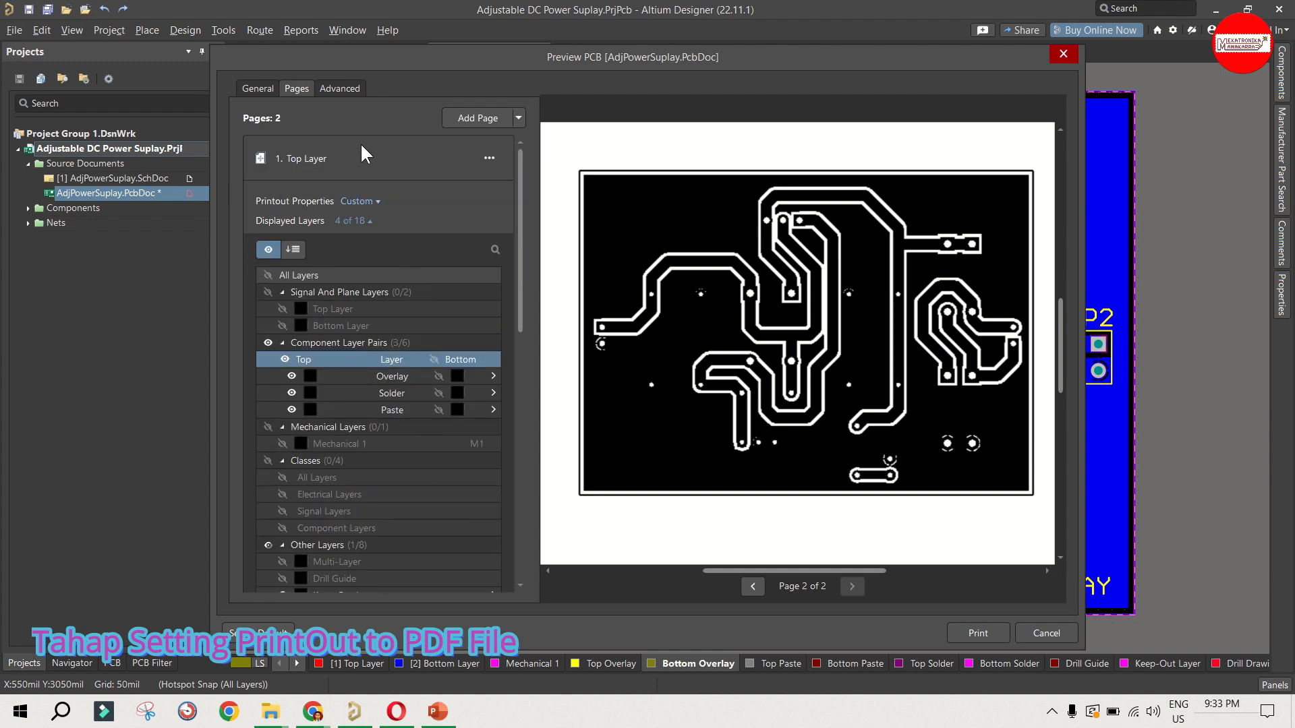
pyautogui.scroll(-4, 405, 182)
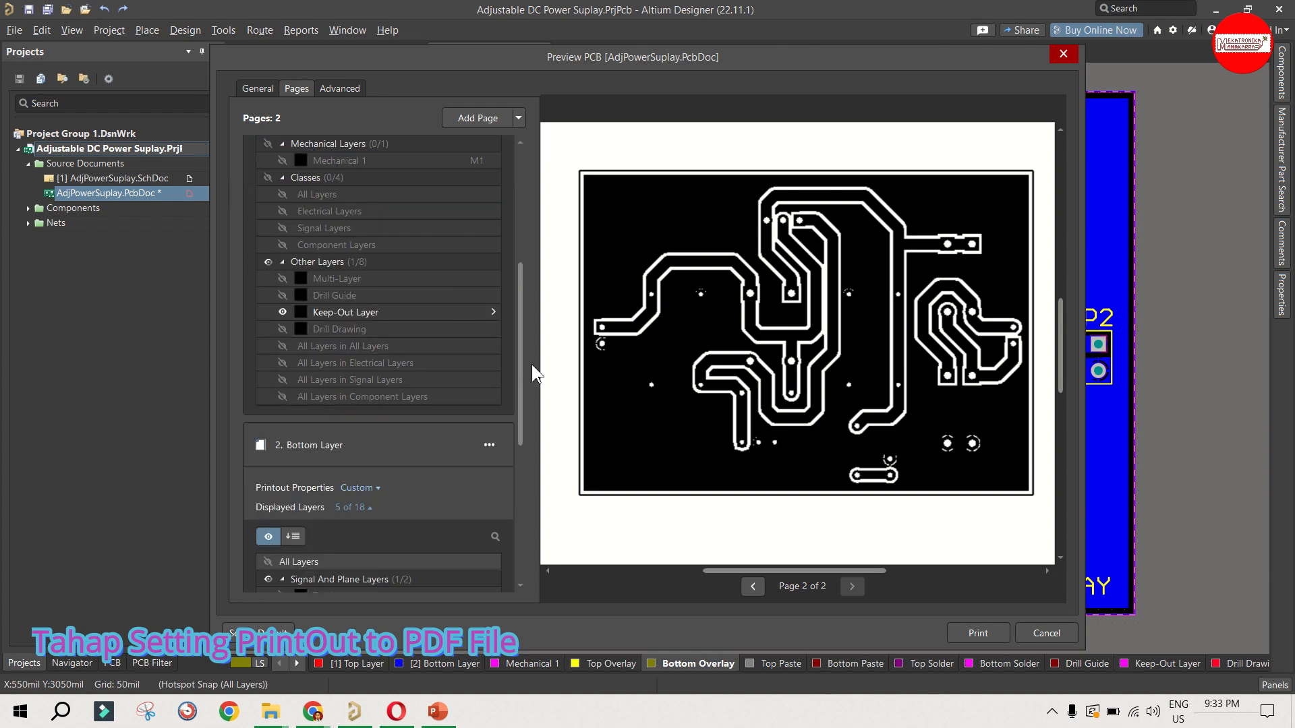
pyautogui.scroll(-5, 405, 419)
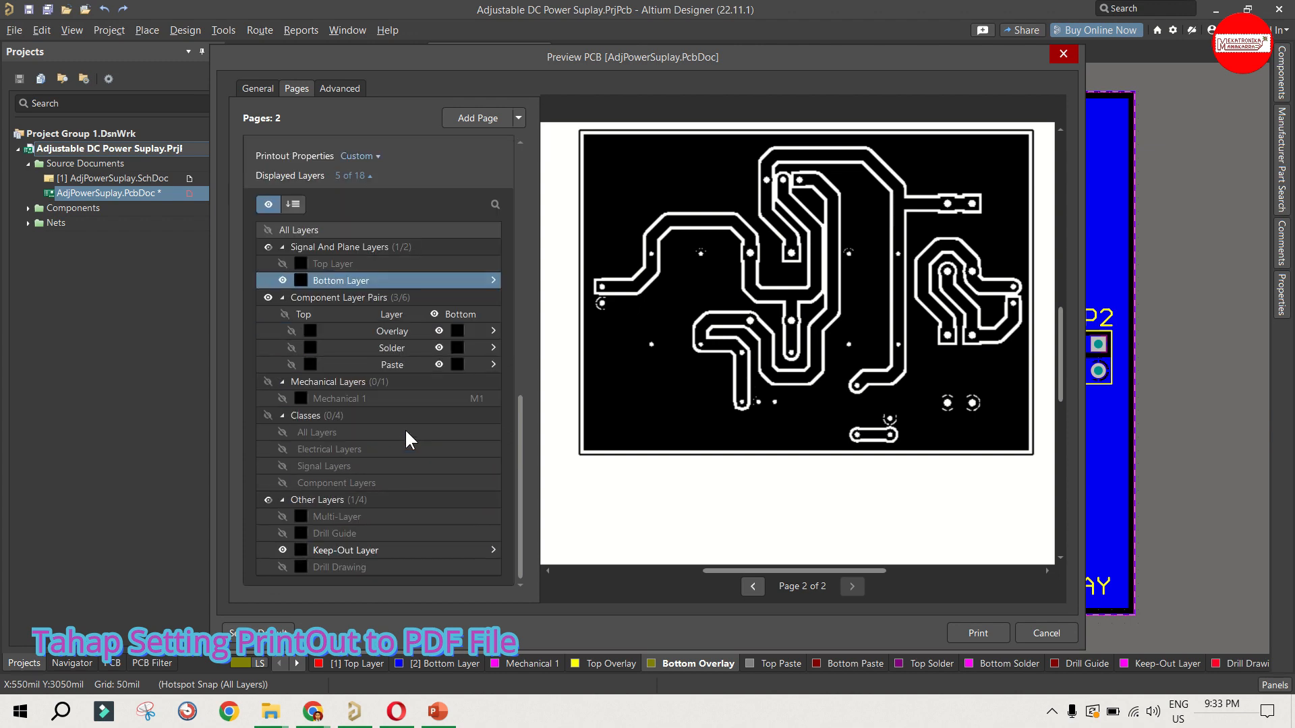
pyautogui.scroll(4, 341, 169)
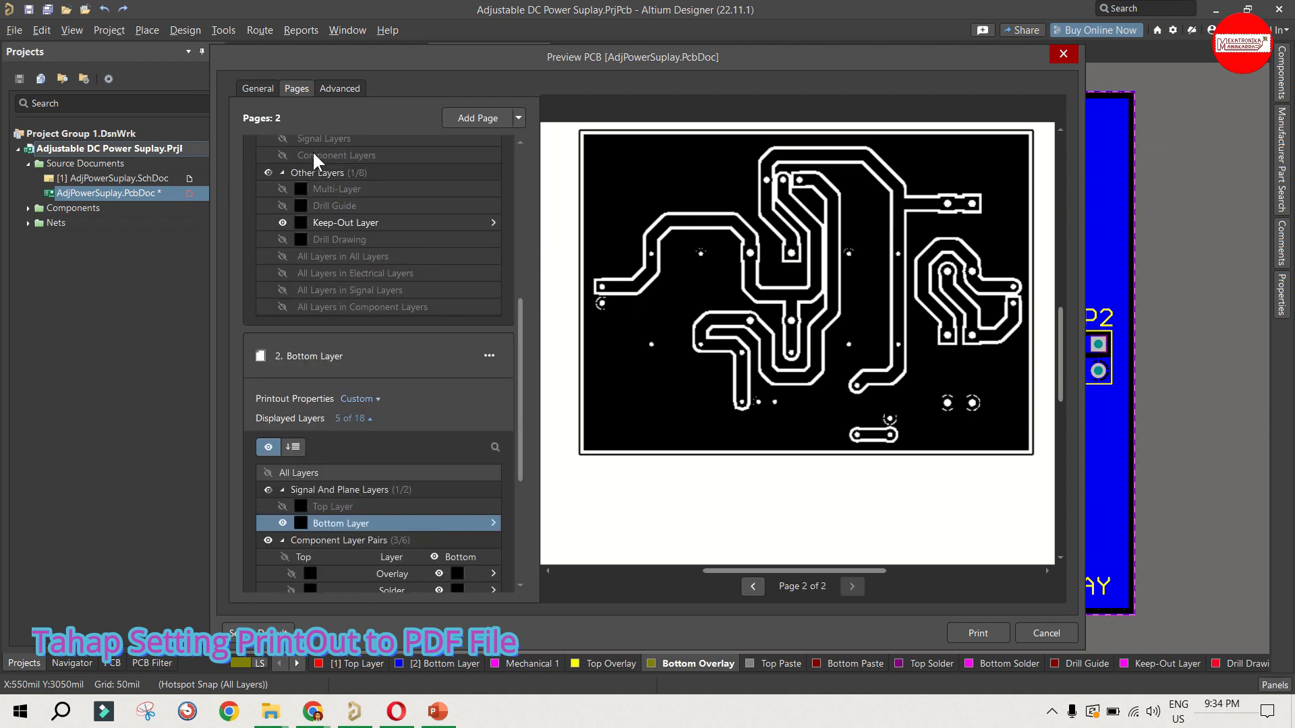
# Step: Check the general printer, page and scale settings, and start printing all pages to PDF
pyautogui.click(333, 88)
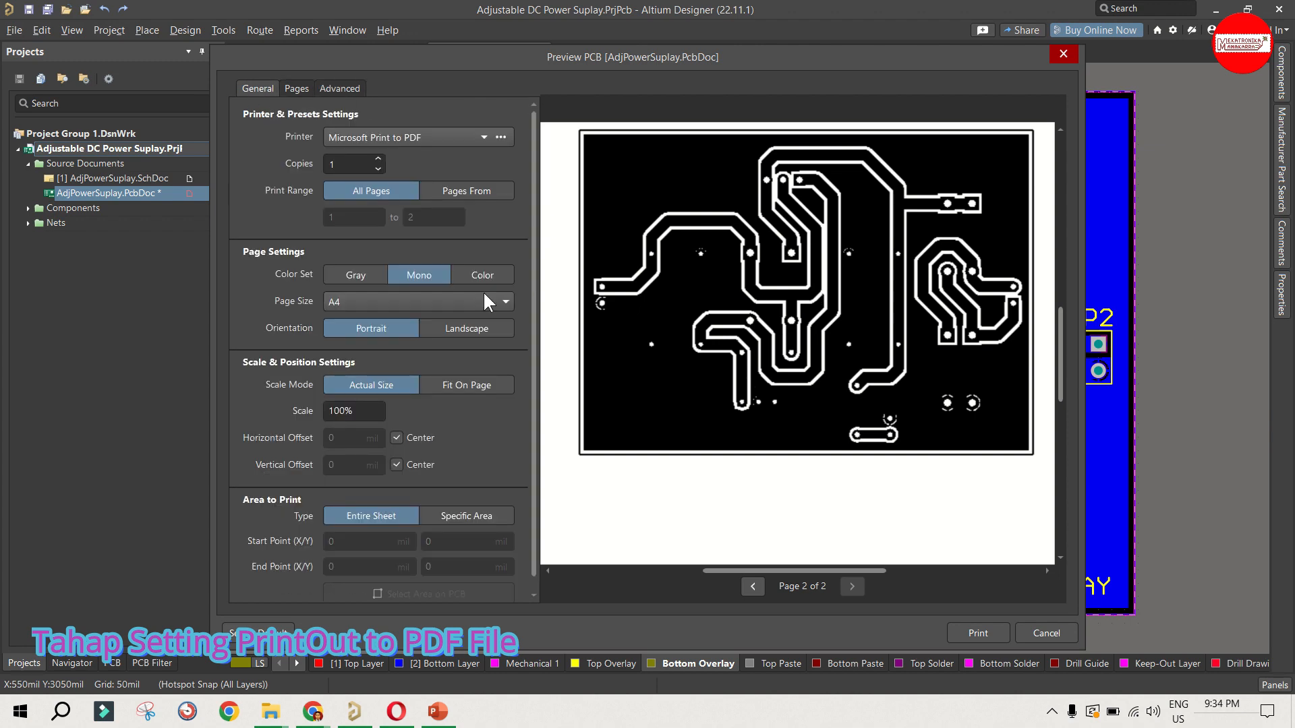
pyautogui.scroll(-1, 484, 296)
pyautogui.scroll(1, 415, 358)
pyautogui.click(958, 633)
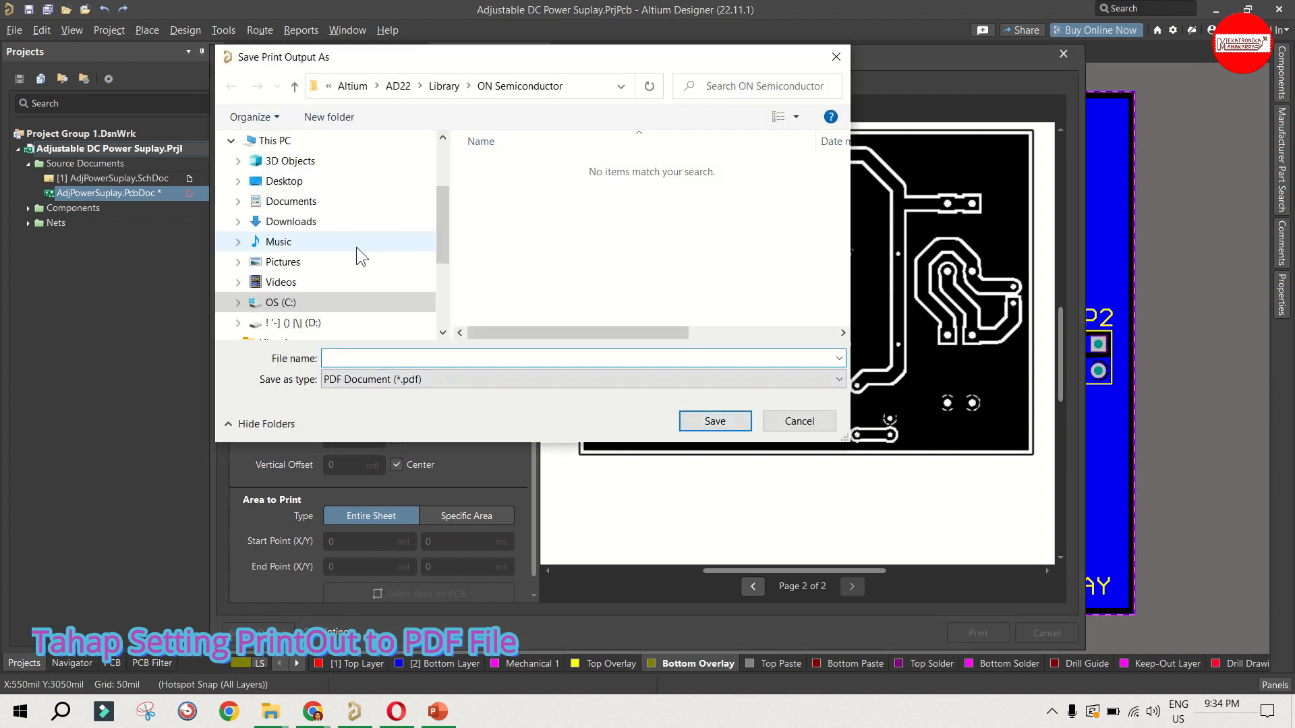
# Step: Browse to the Users > Public > Public Documents folder on drive C as the location for the print output
pyautogui.moveTo(438, 236)
pyautogui.mouseDown()
pyautogui.moveTo(439, 270)
pyautogui.moveTo(440, 228)
pyautogui.mouseUp()
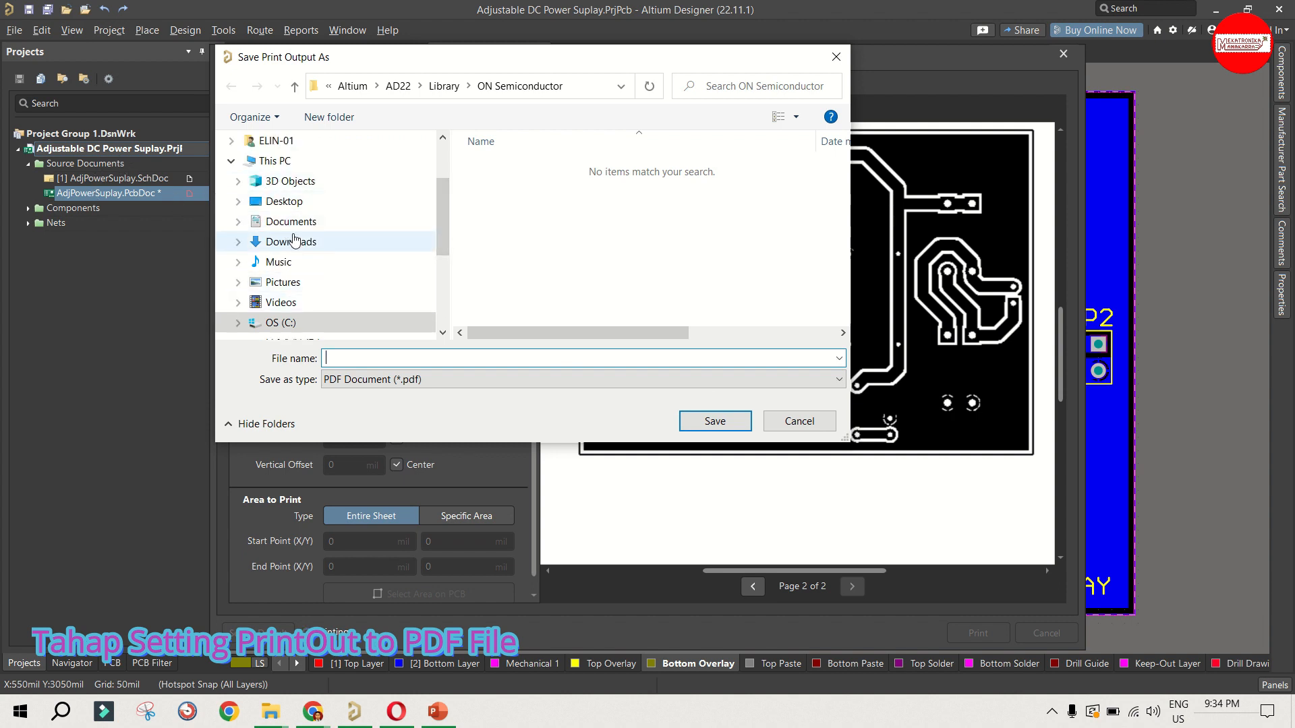
pyautogui.click(284, 323)
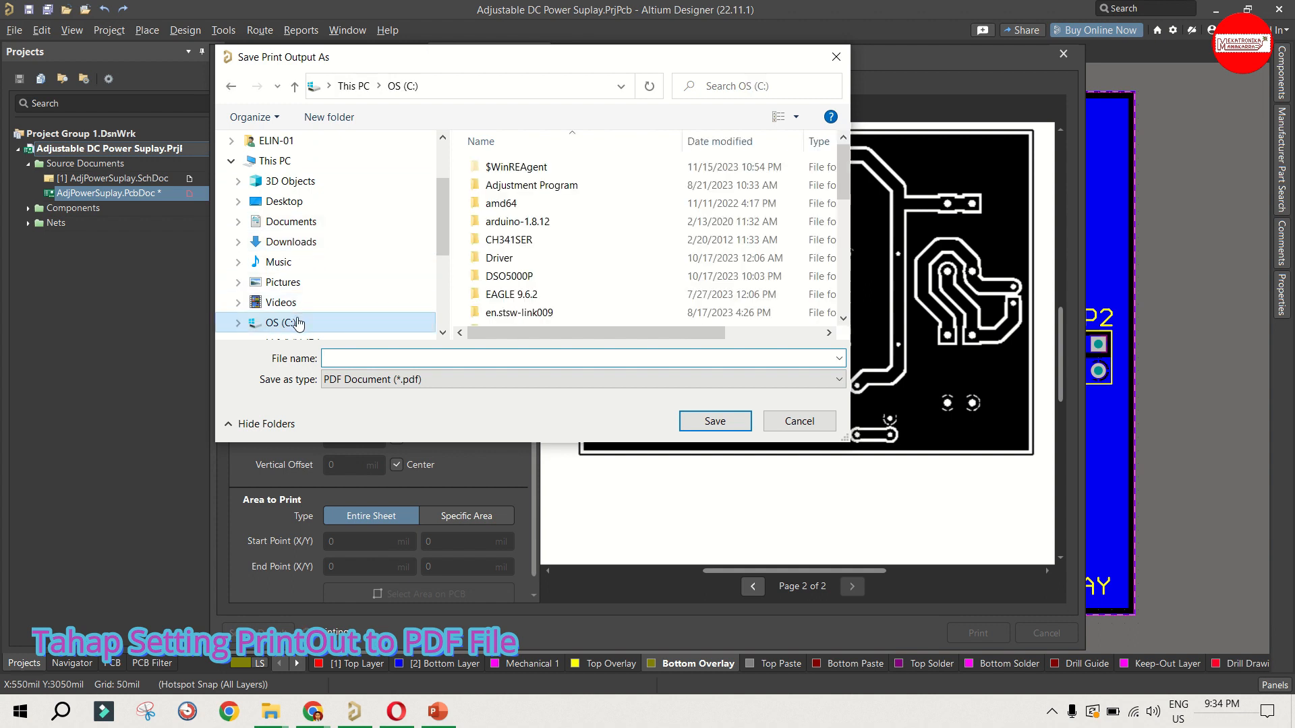
pyautogui.scroll(-2, 532, 270)
pyautogui.scroll(2, 531, 269)
pyautogui.scroll(-4, 531, 269)
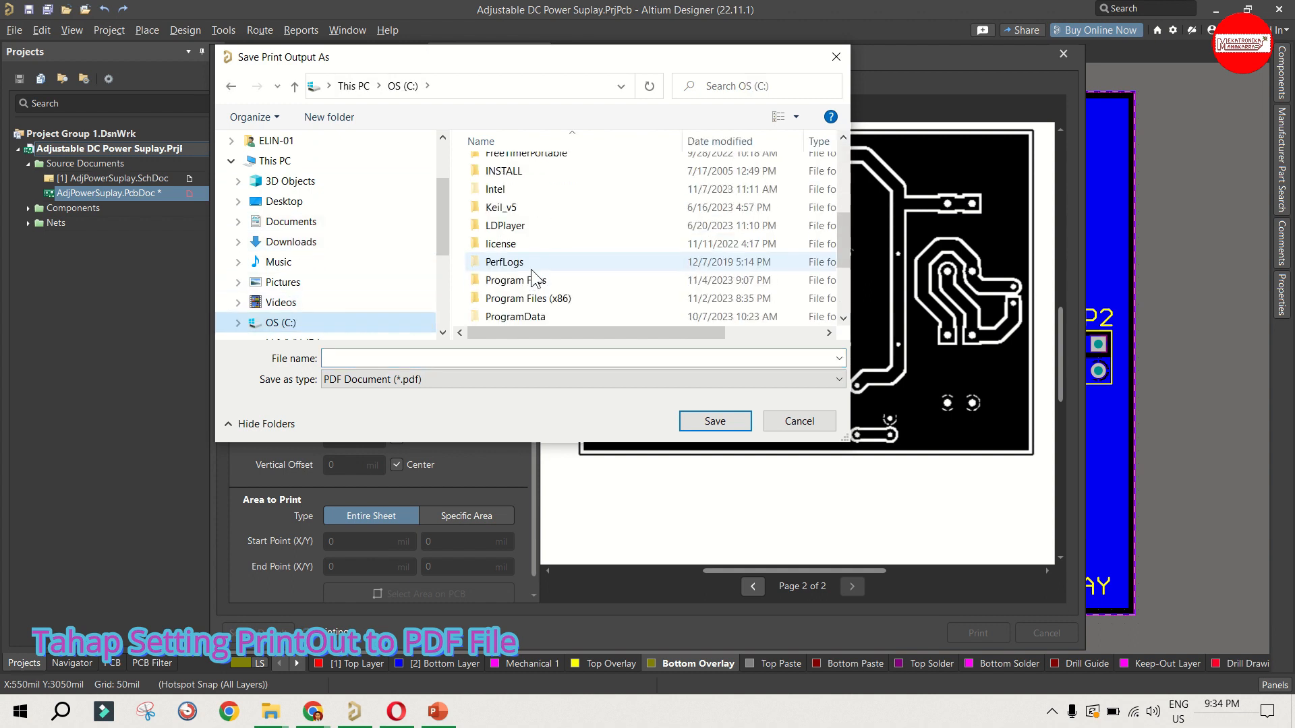
pyautogui.click(531, 267)
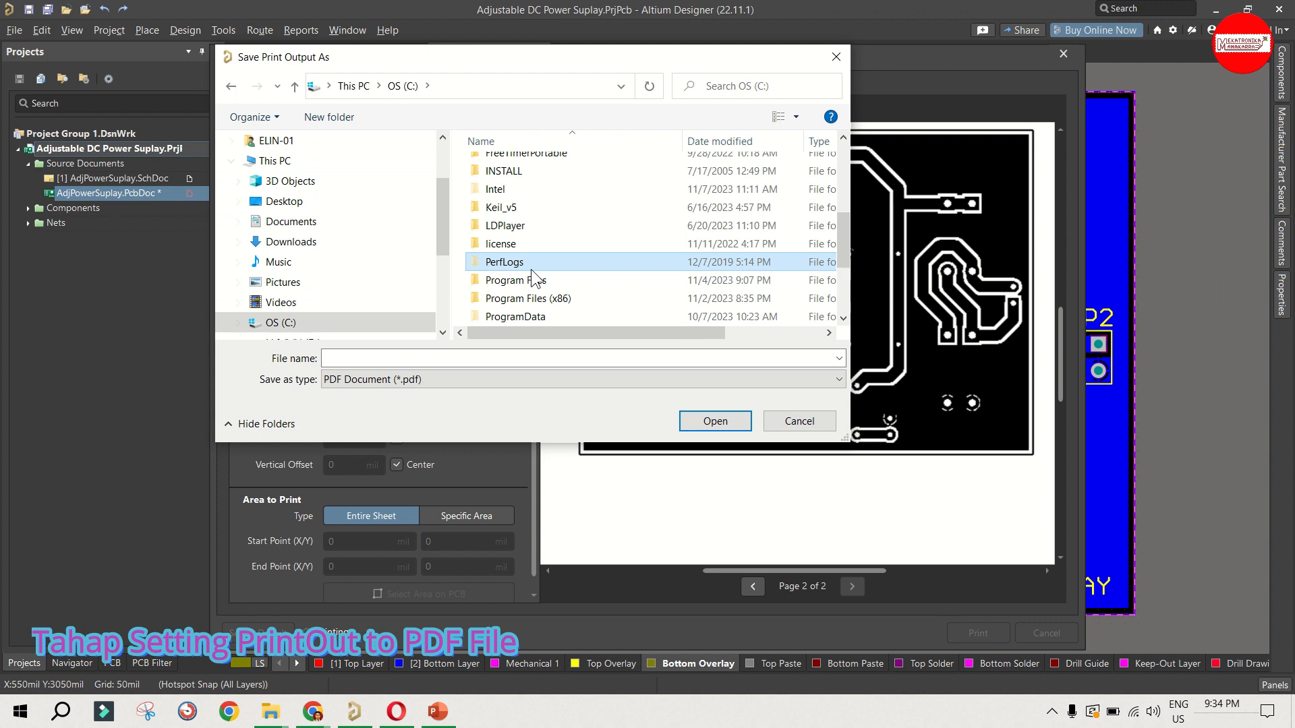
pyautogui.press('u')
pyautogui.doubleClick(509, 277)
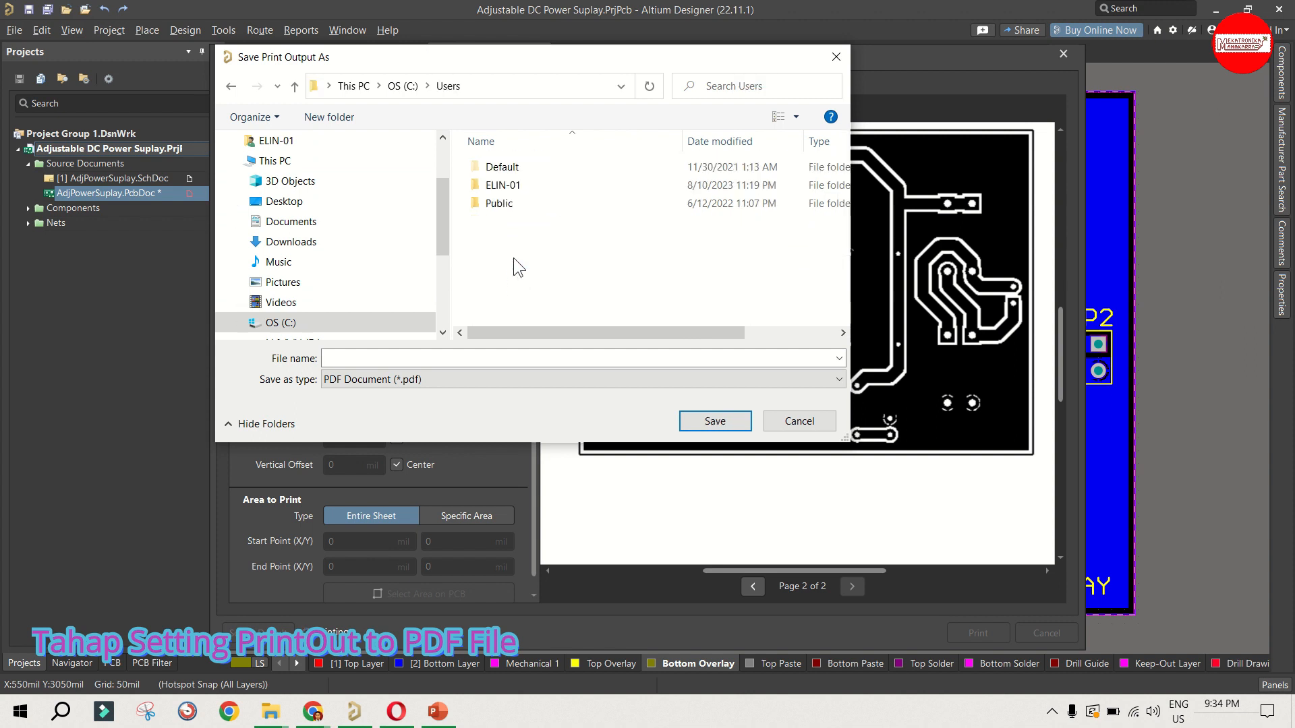
pyautogui.doubleClick(520, 195)
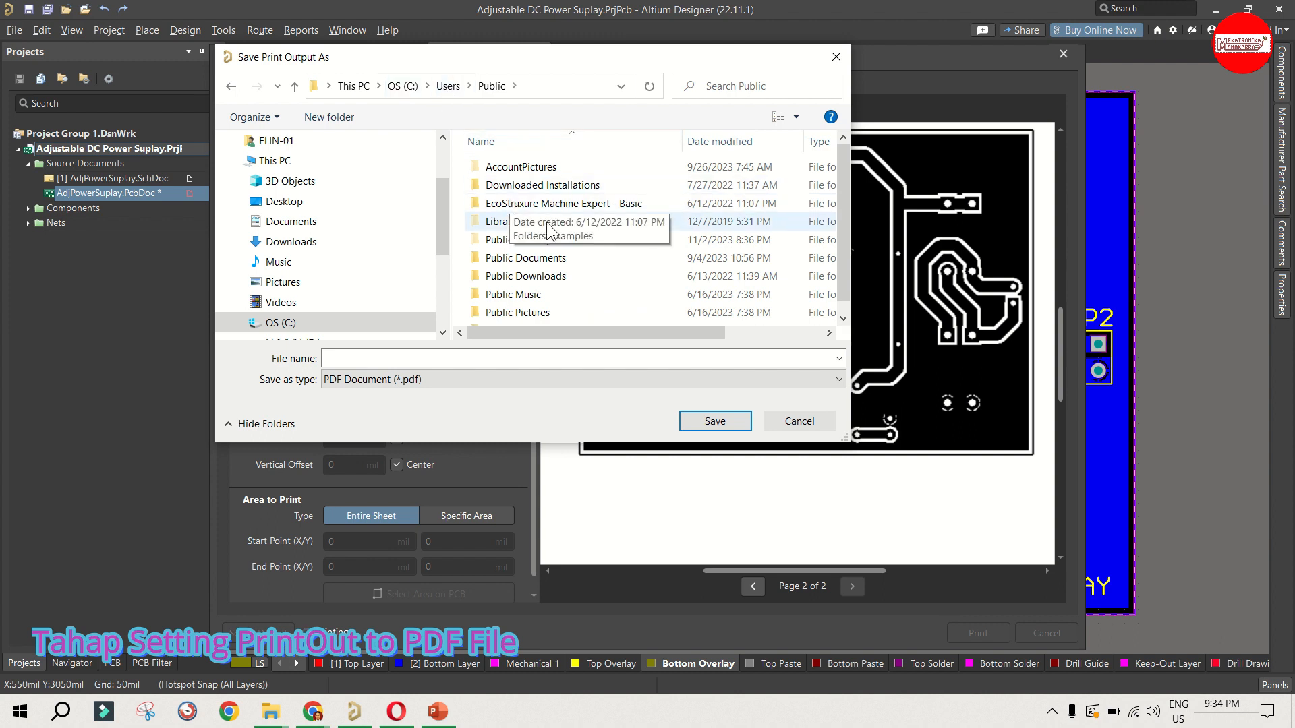
pyautogui.doubleClick(533, 258)
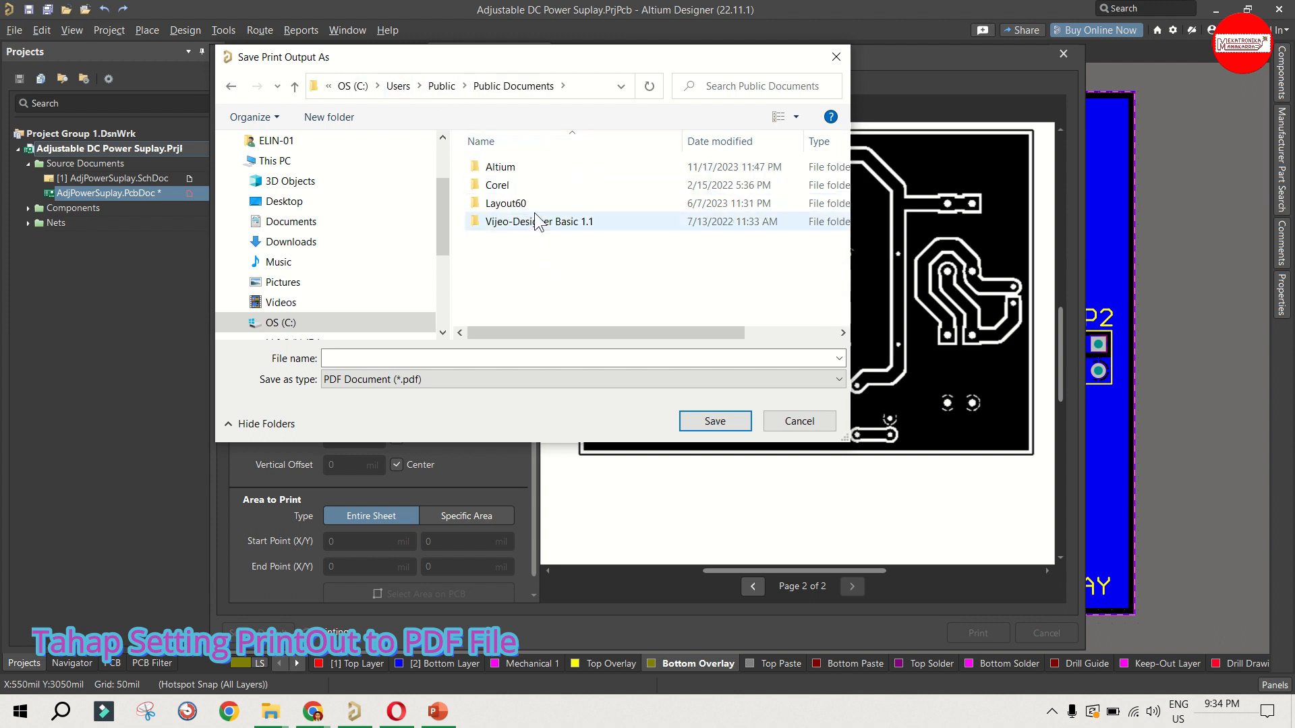
# Step: Choose the Altium > Power Suplay > Adjustable DC Power Suplay folder within Public Documents as the save location
pyautogui.click(507, 168)
pyautogui.doubleClick(507, 169)
pyautogui.click(495, 205)
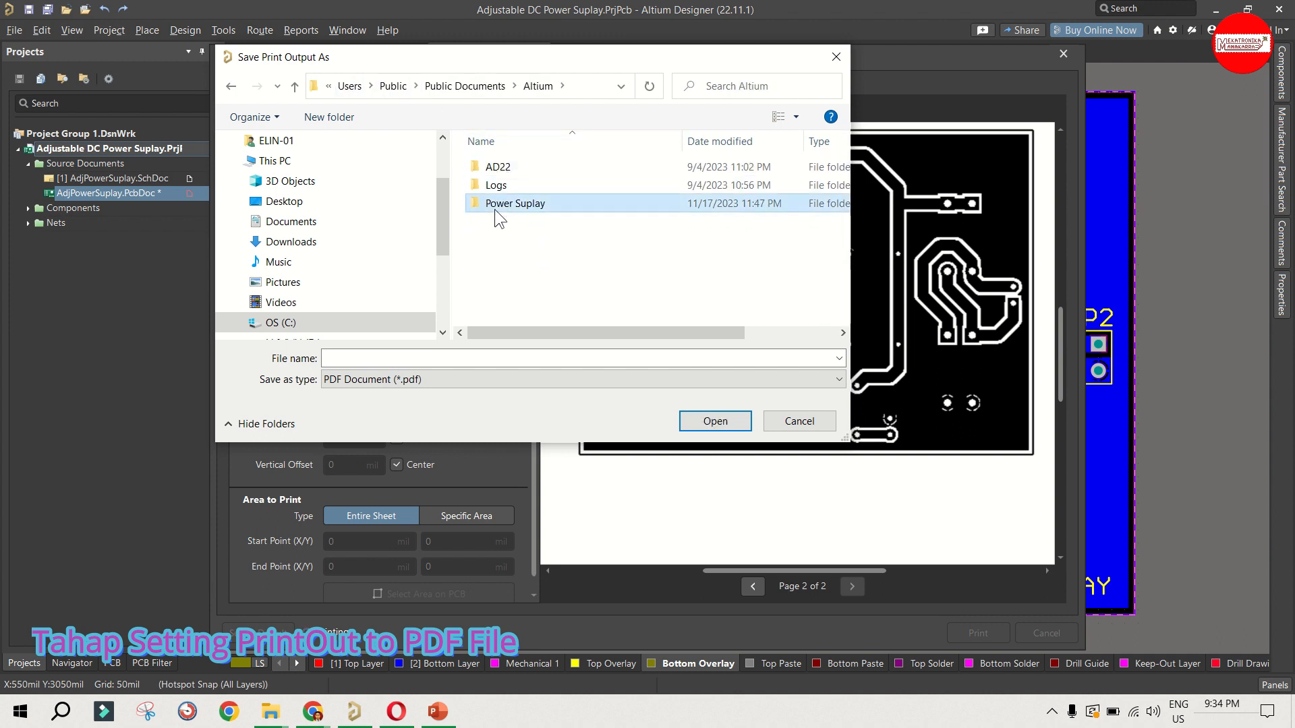
pyautogui.doubleClick(493, 205)
pyautogui.click(502, 169)
pyautogui.doubleClick(502, 168)
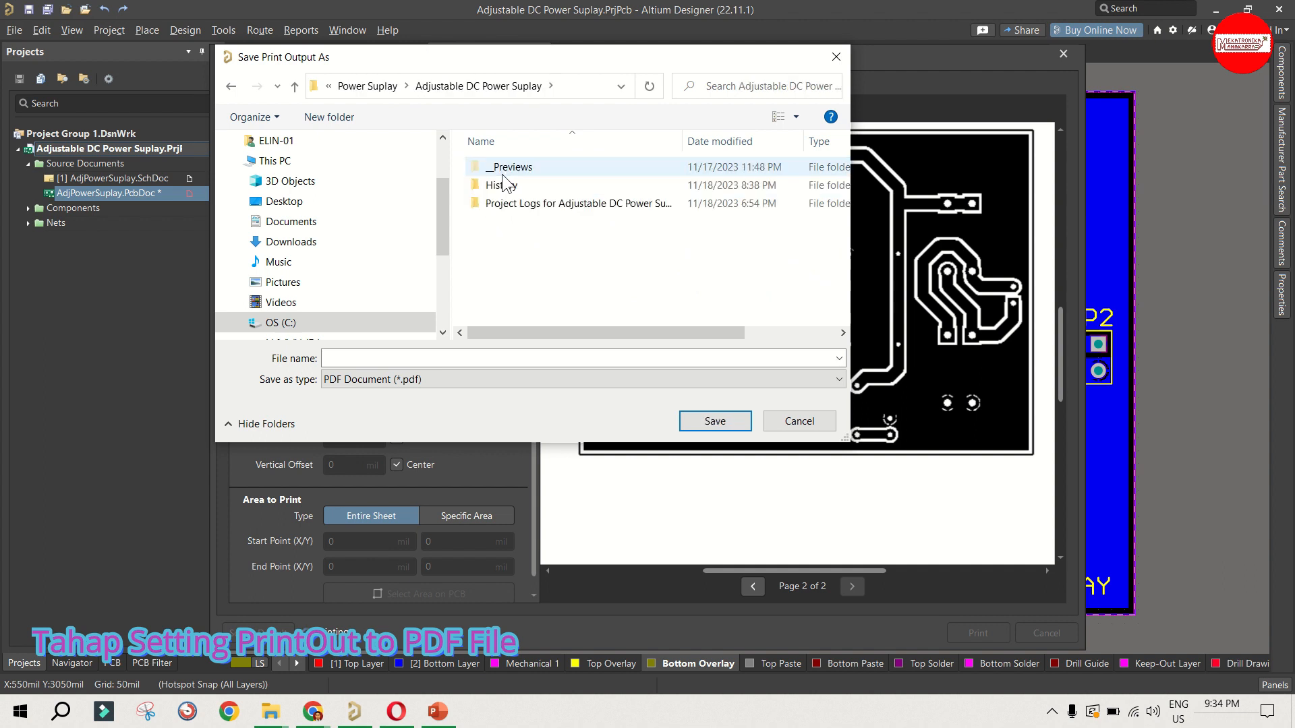
# Step: Save the print output as a PDF named "Print Out", and save the modified PCB document
pyautogui.click(429, 360)
pyautogui.write('Print Out')
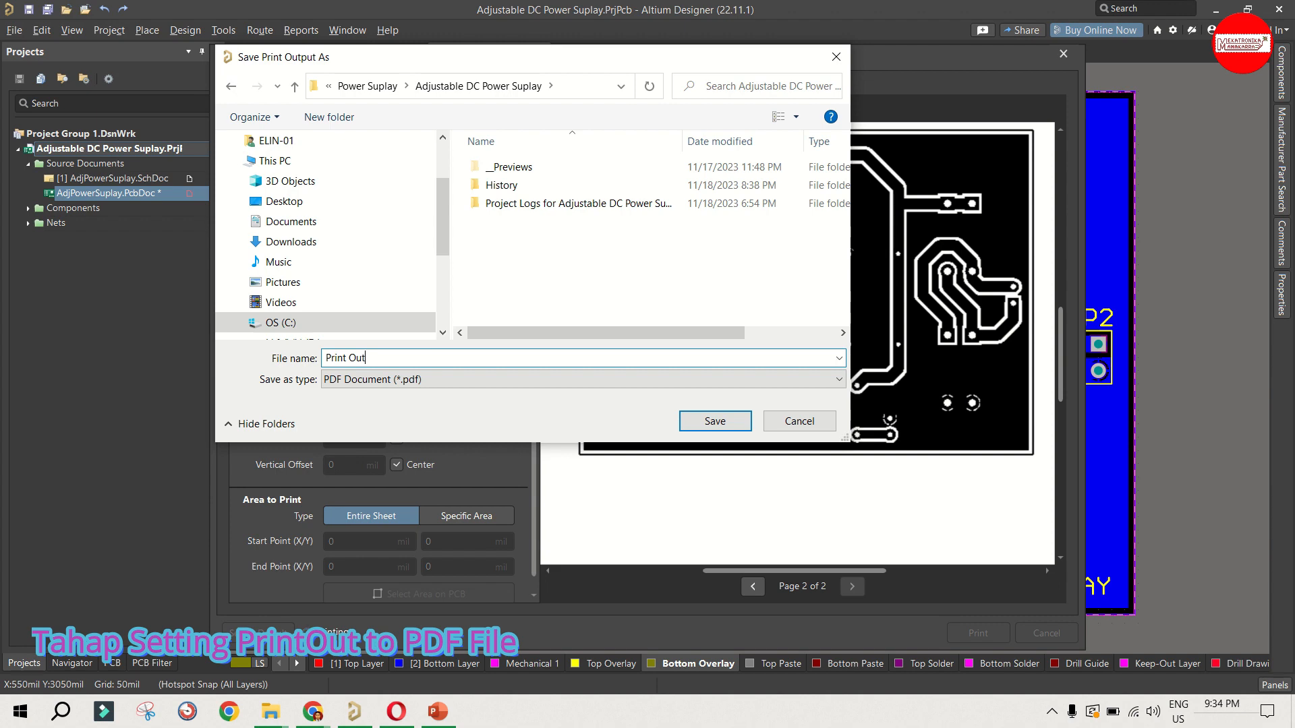
pyautogui.click(713, 423)
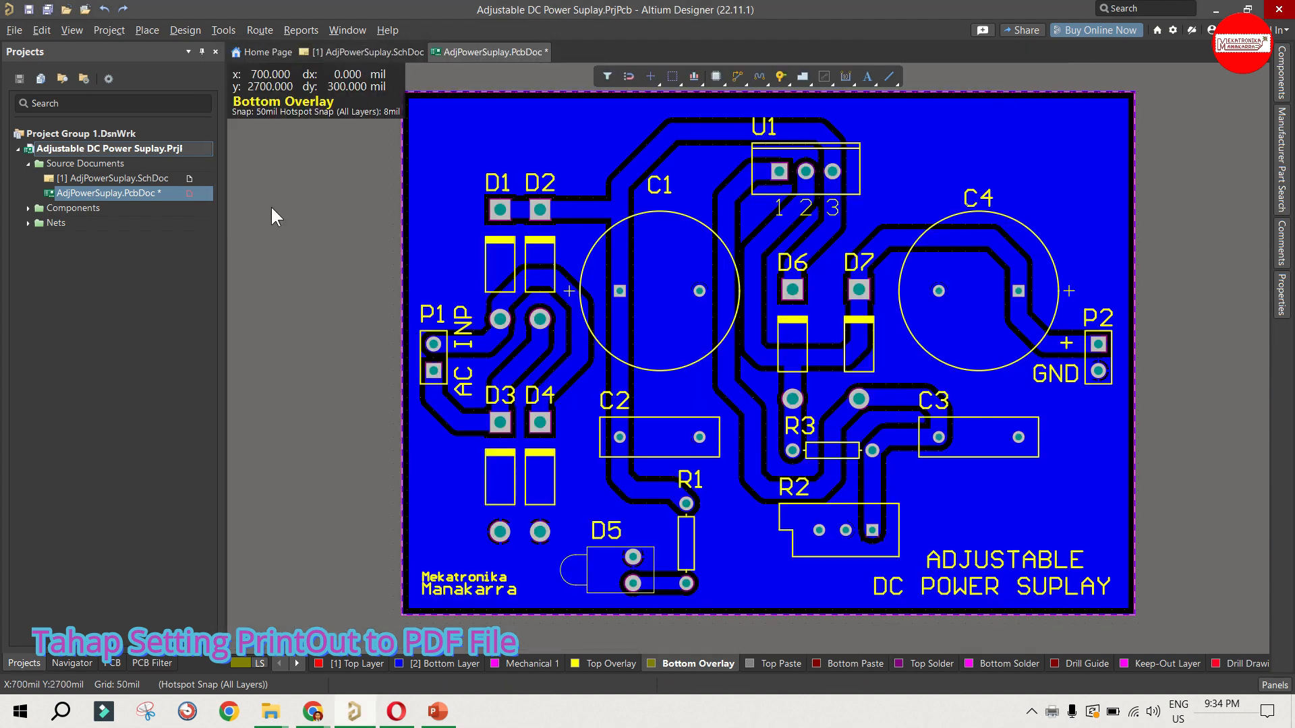
pyautogui.click(47, 10)
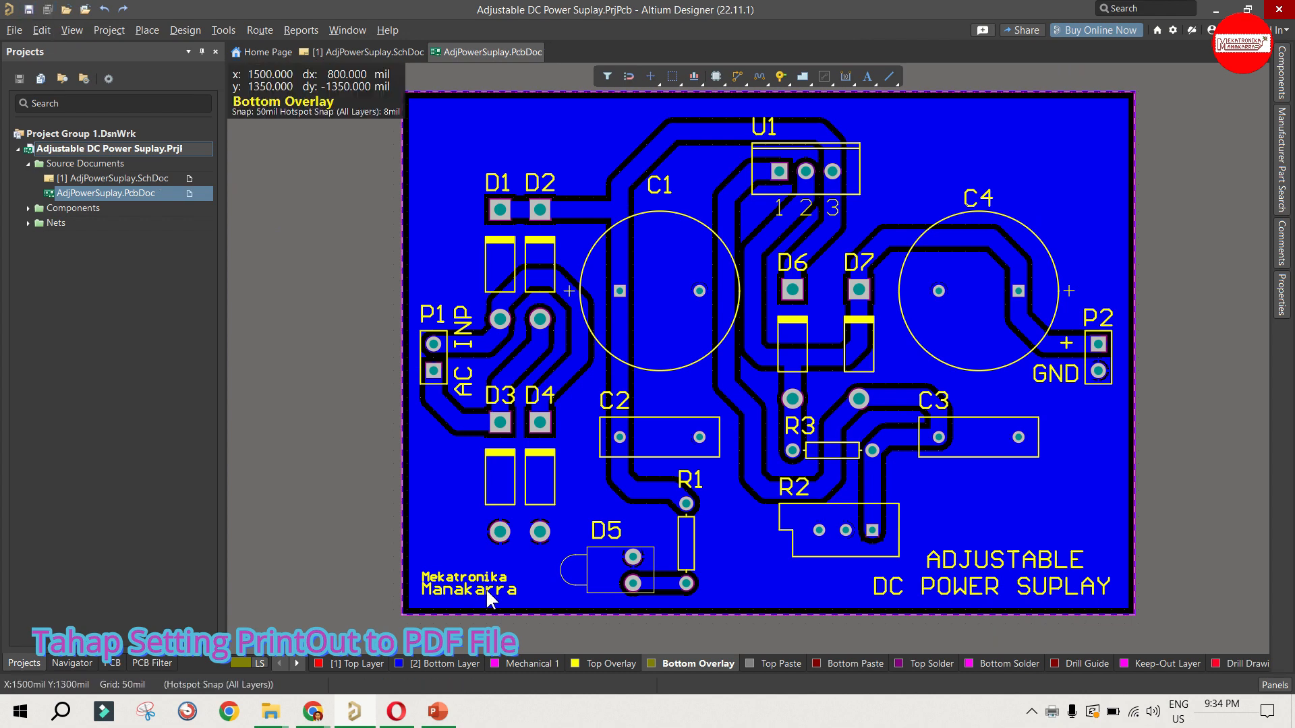
# Step: Switch to File Explorer and open Print Out.pdf from the Power Suplay > Adjustable DC Power Suplay project folder
pyautogui.moveTo(272, 719)
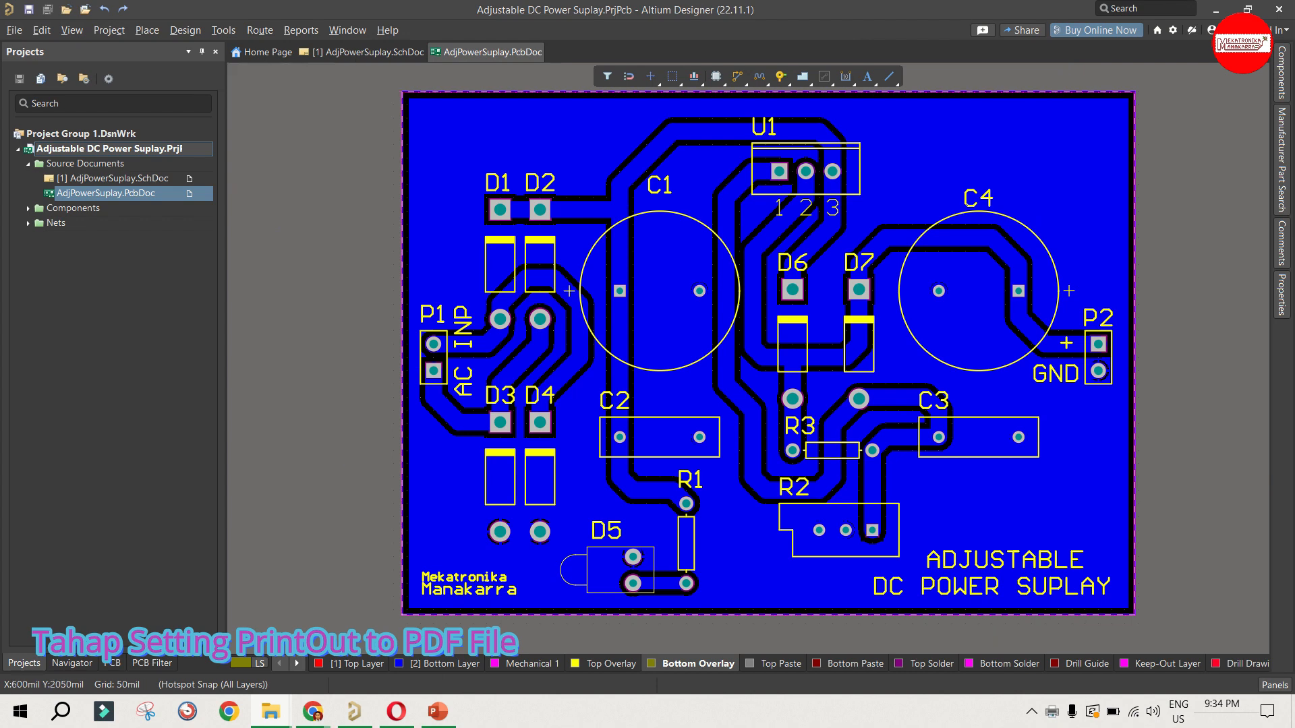
pyautogui.moveTo(0, 273); pyautogui.dragTo(956, 148)
pyautogui.doubleClick(966, 148)
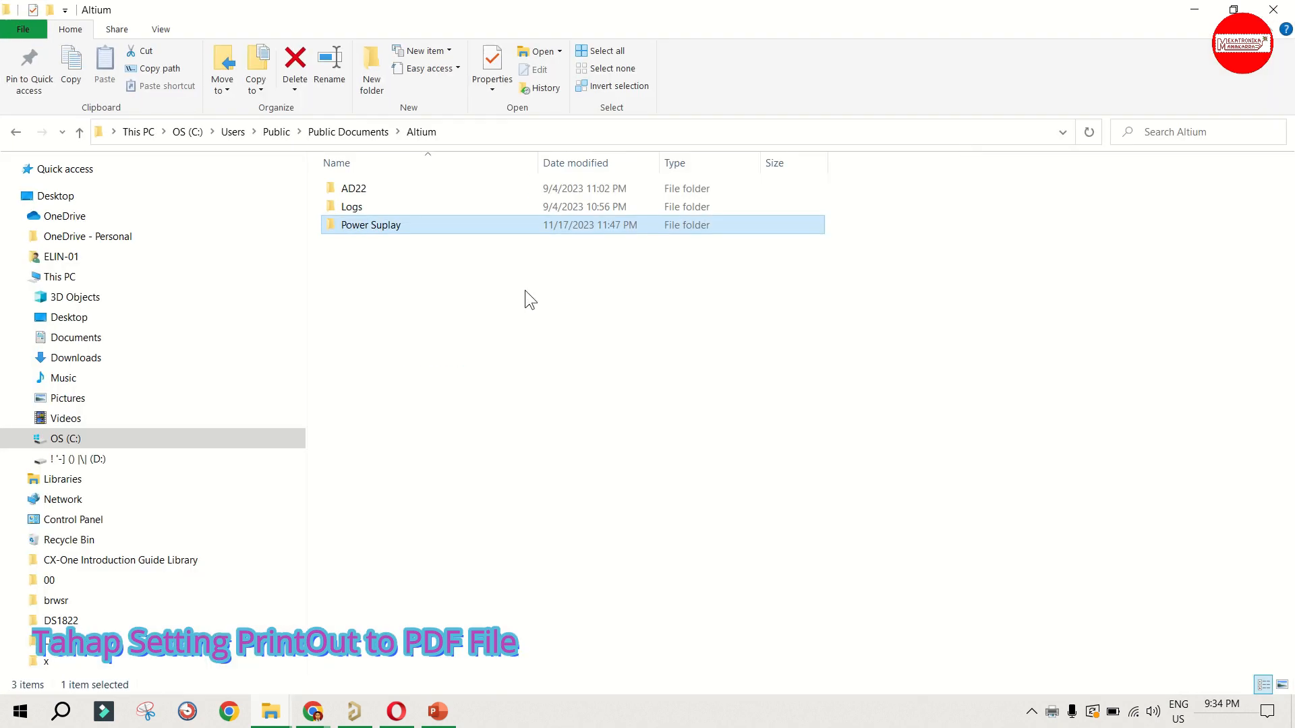
pyautogui.doubleClick(364, 227)
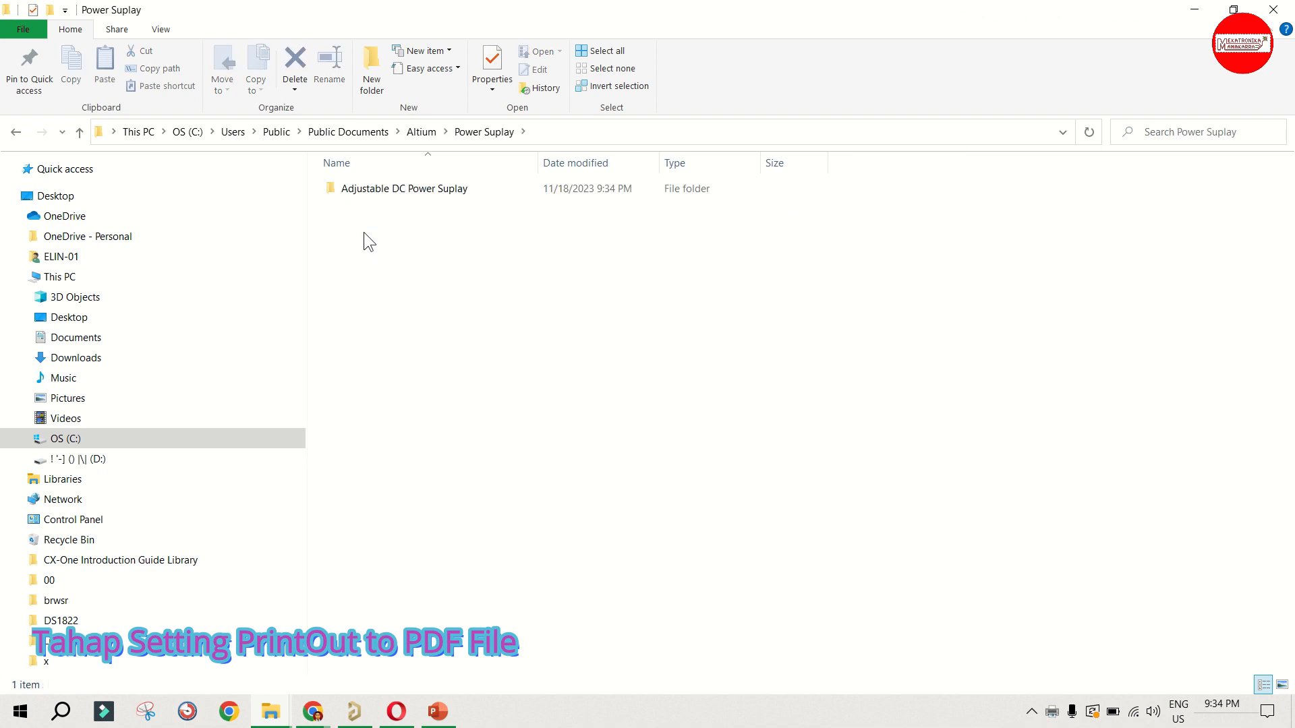
pyautogui.doubleClick(384, 192)
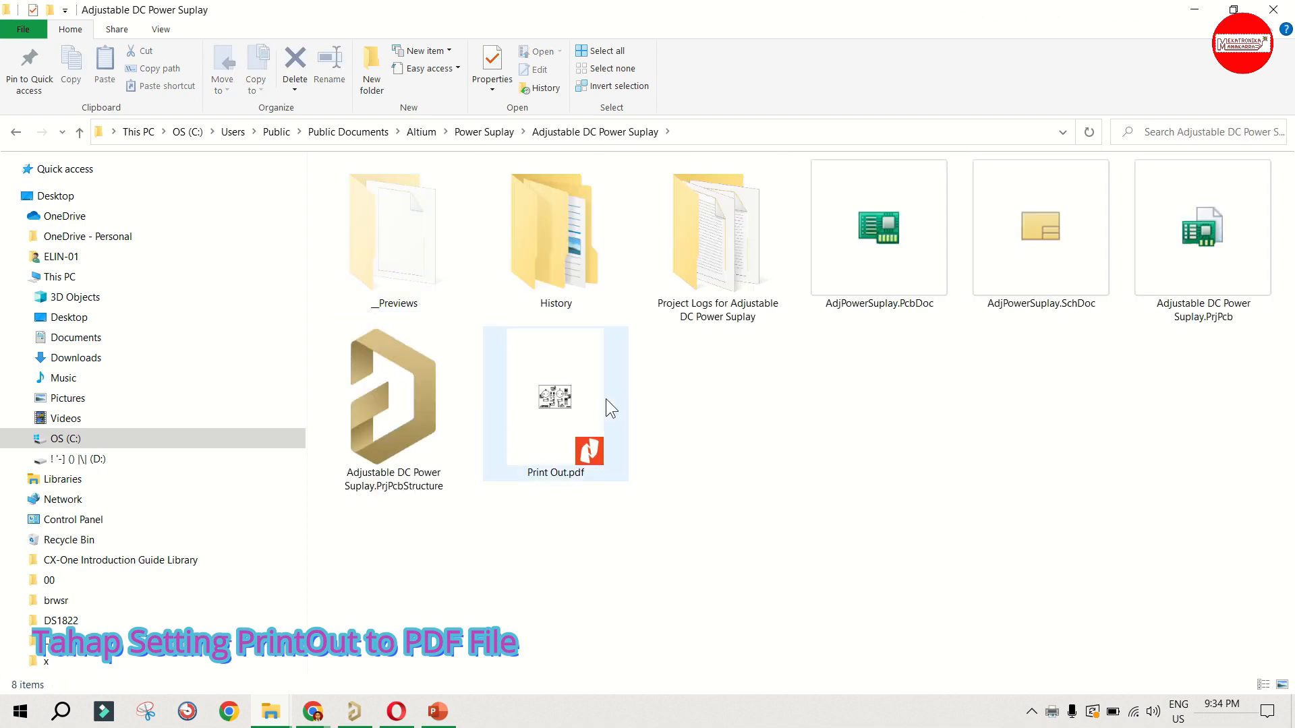
pyautogui.click(585, 450)
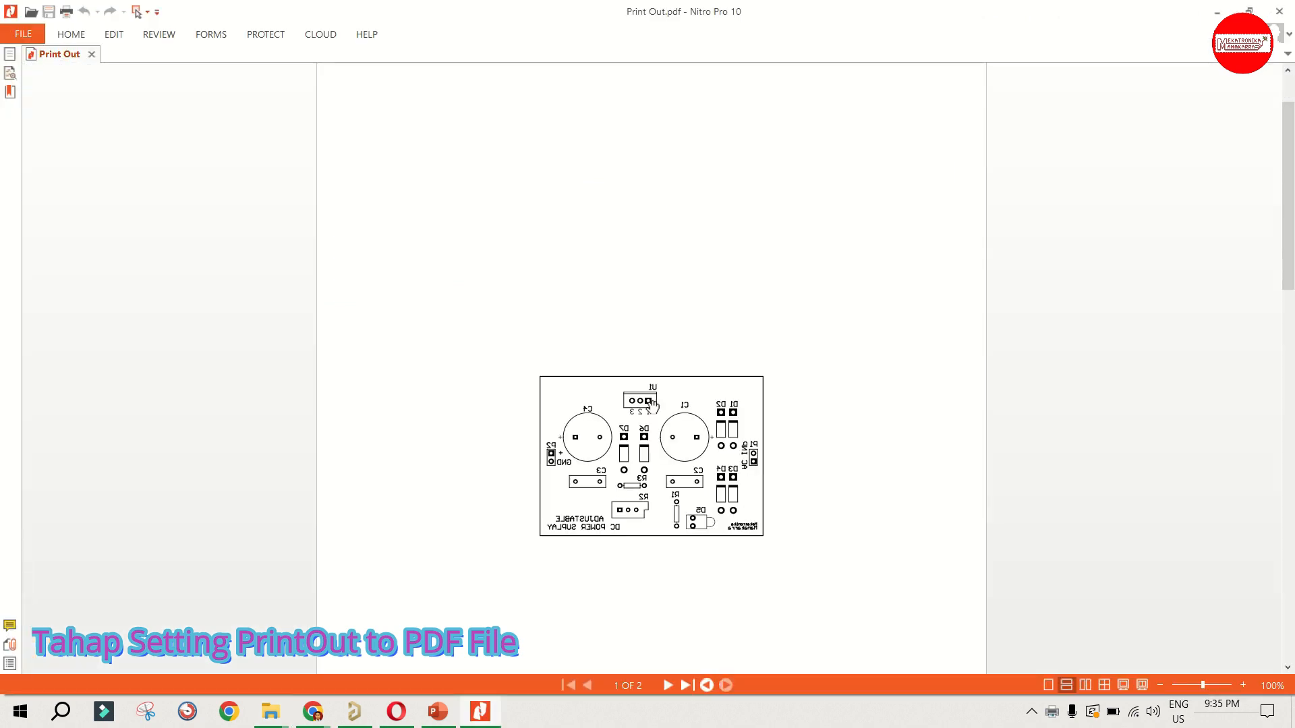
# Step: Examine the mirrored component outlines on page 1 and the copper tracks on page 2 of the PDF up close
pyautogui.scroll(-3, 651, 405)
pyautogui.keyDown('ctrl'); pyautogui.scroll(4, 651, 329); pyautogui.keyUp('ctrl')
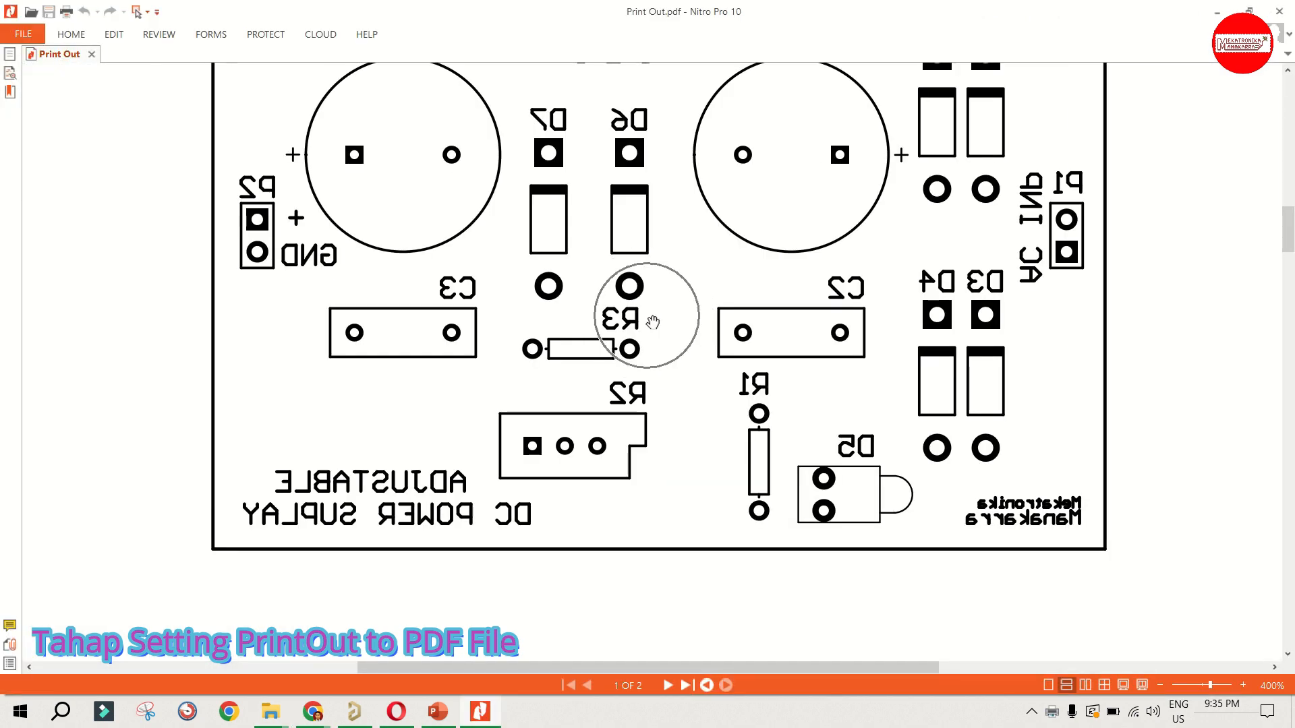
pyautogui.keyDown('ctrl'); pyautogui.scroll(-2, 652, 323); pyautogui.keyUp('ctrl')
pyautogui.keyDown('ctrl'); pyautogui.scroll(2, 652, 323); pyautogui.keyUp('ctrl')
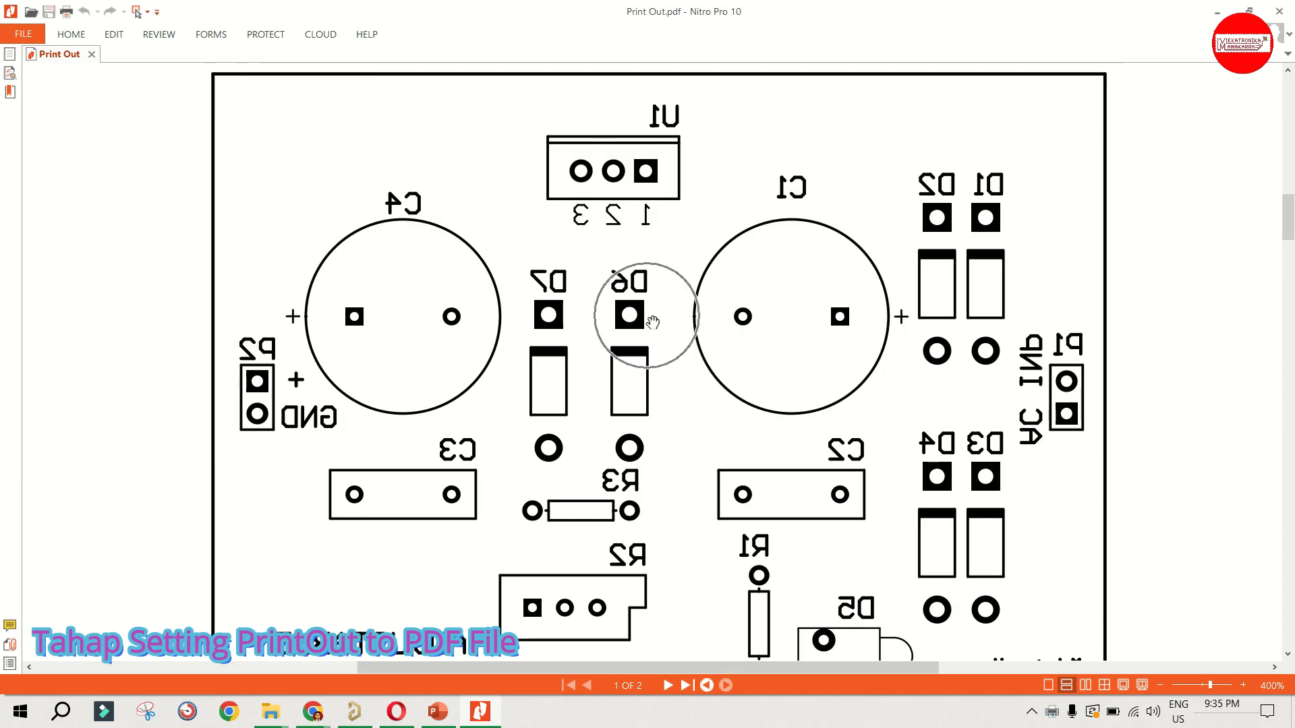
pyautogui.scroll(-1, 652, 322)
pyautogui.keyDown('ctrl'); pyautogui.scroll(-2, 652, 322); pyautogui.keyUp('ctrl')
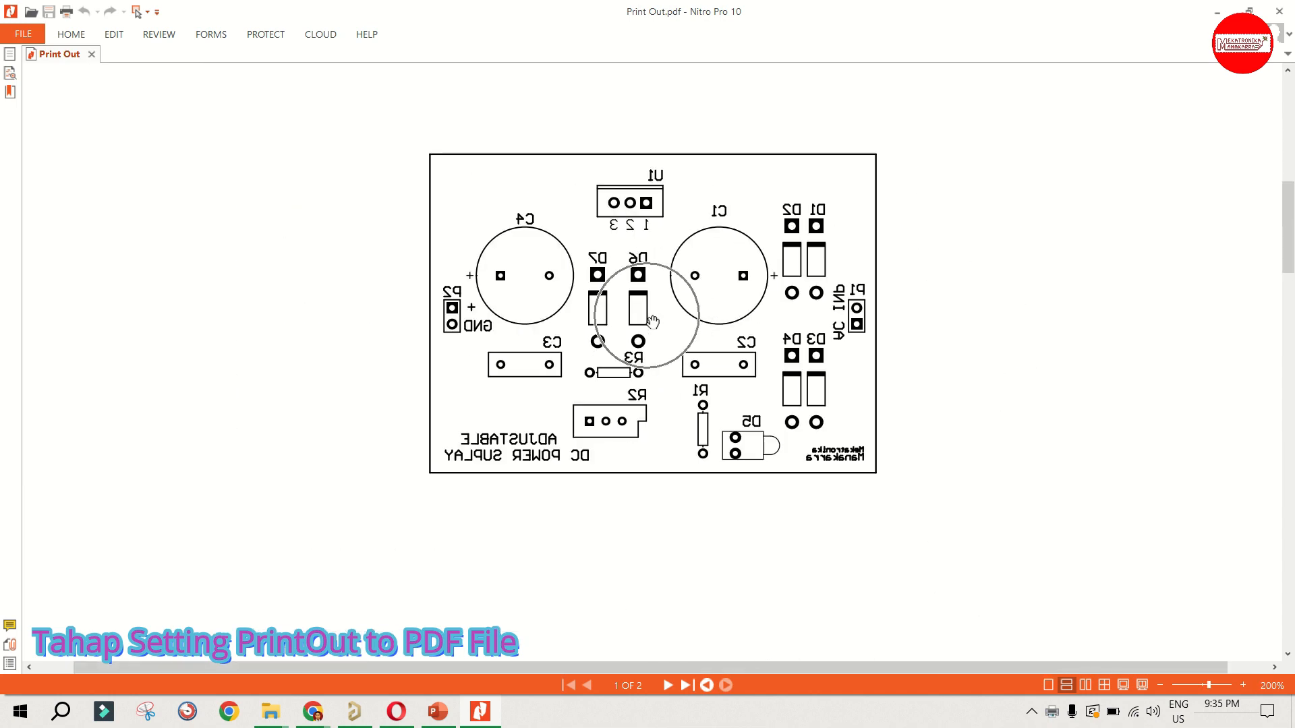
pyautogui.scroll(-10, 652, 322)
pyautogui.scroll(-5, 652, 322)
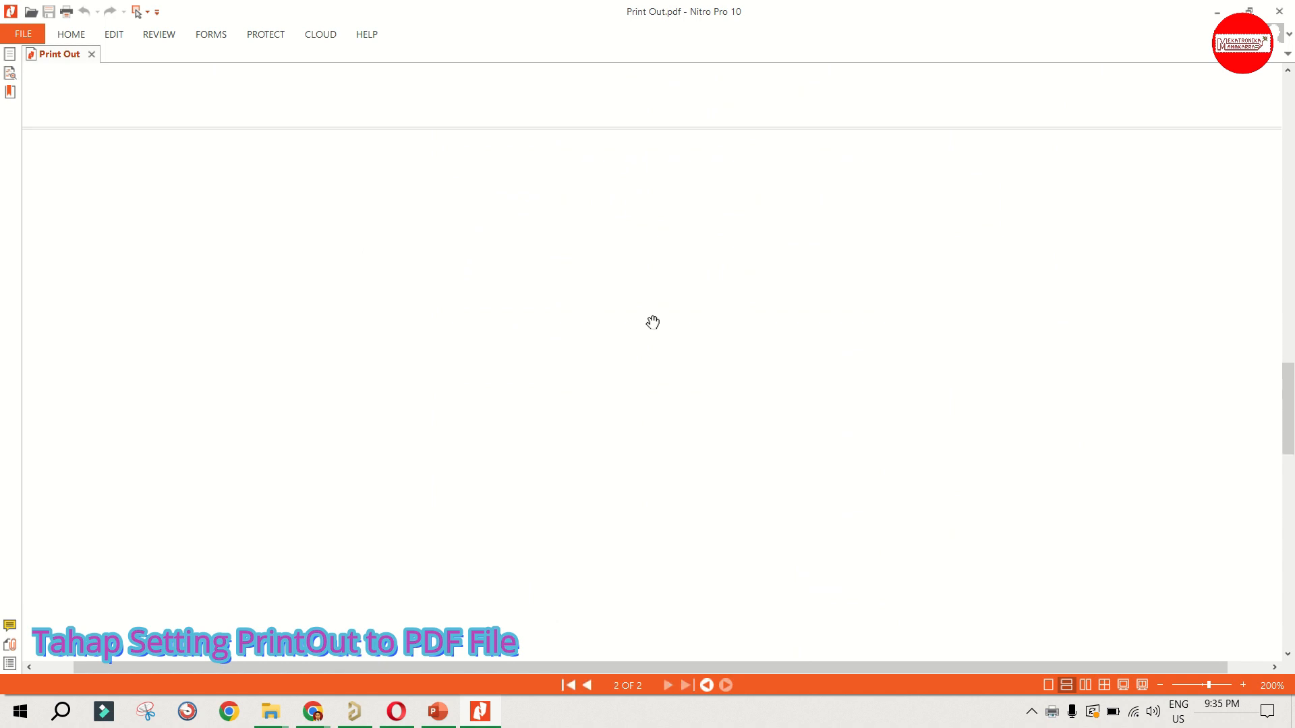
pyautogui.keyDown('ctrl'); pyautogui.scroll(2, 652, 322); pyautogui.keyUp('ctrl')
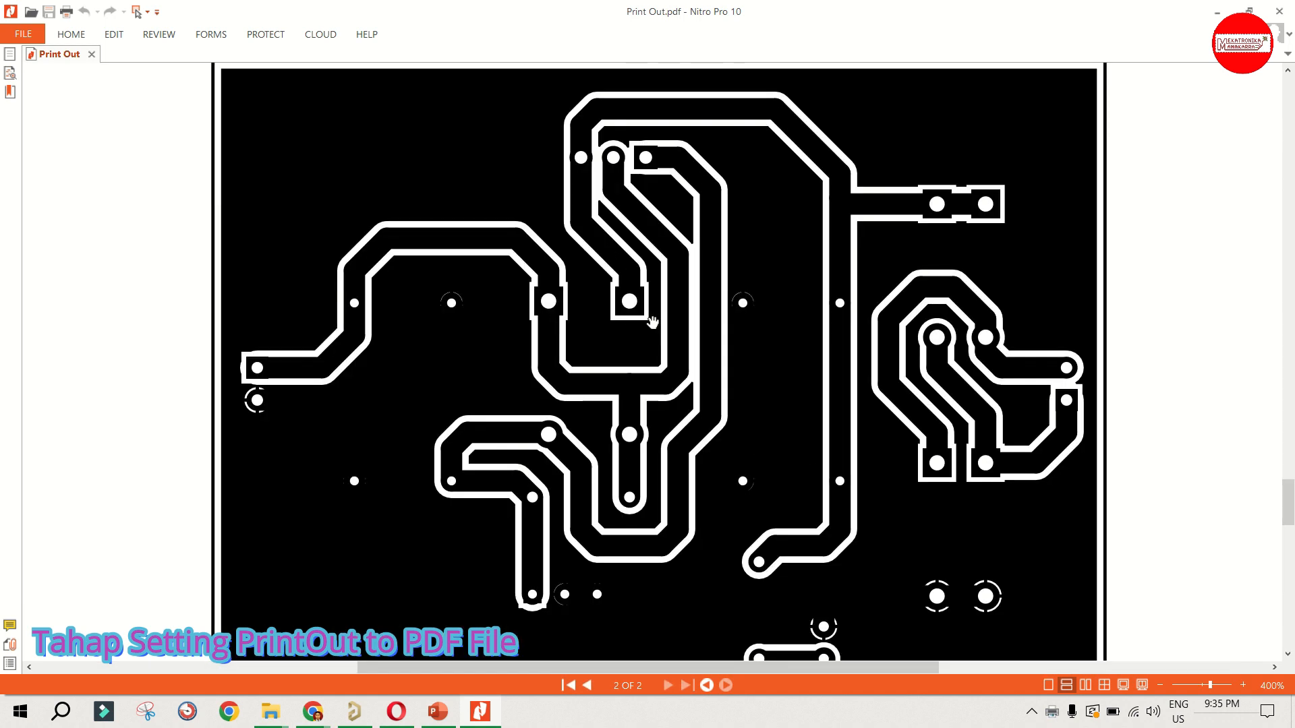
pyautogui.keyDown('ctrl'); pyautogui.scroll(-3, 652, 322); pyautogui.keyUp('ctrl')
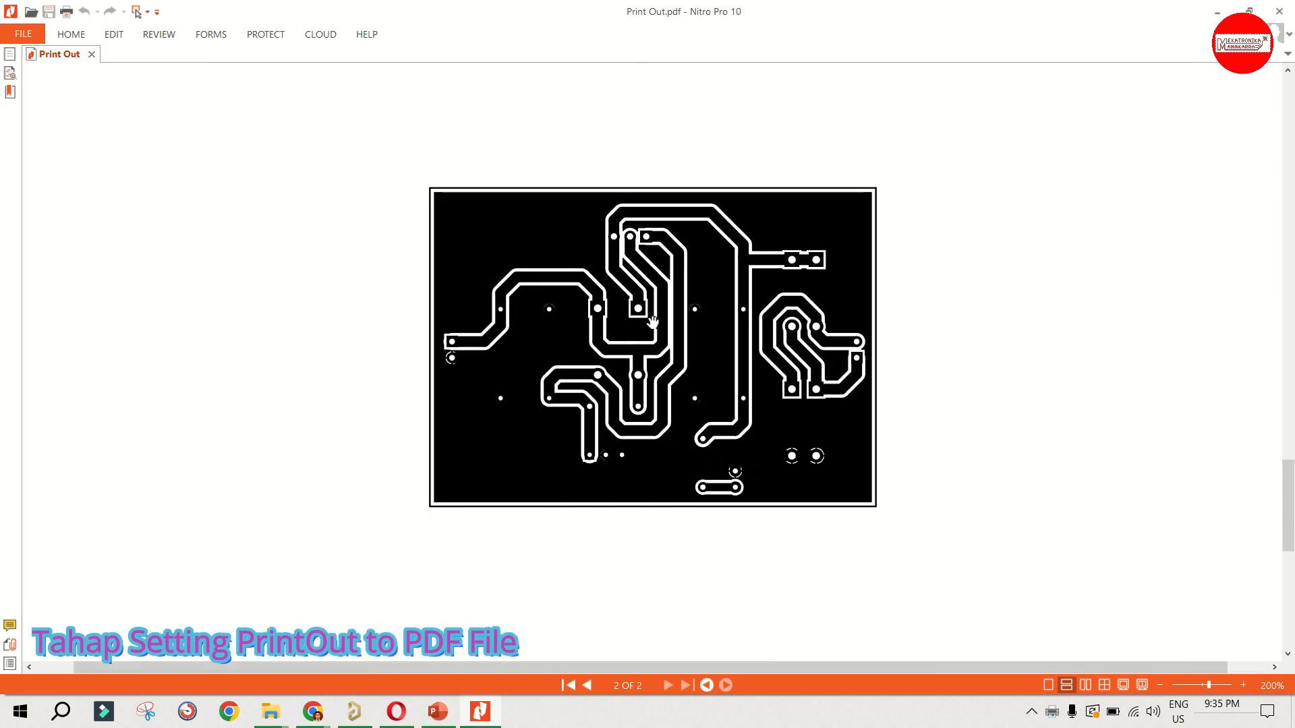
pyautogui.scroll(2, 652, 323)
pyautogui.scroll(3, 652, 322)
pyautogui.keyDown('ctrl'); pyautogui.scroll(-2, 652, 322); pyautogui.keyUp('ctrl')
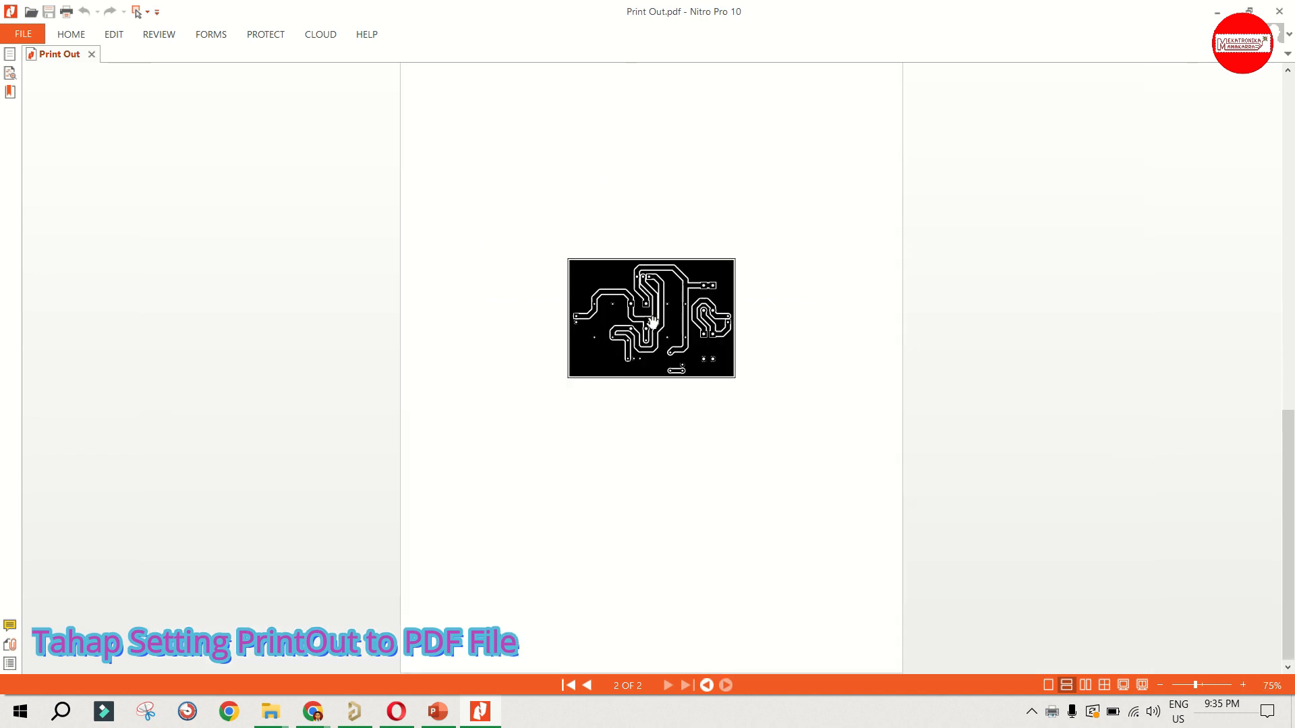
# Step: Compare the component-outline page with the copper-track page at several magnifications, and return to the project folder
pyautogui.scroll(5, 652, 322)
pyautogui.scroll(3, 652, 323)
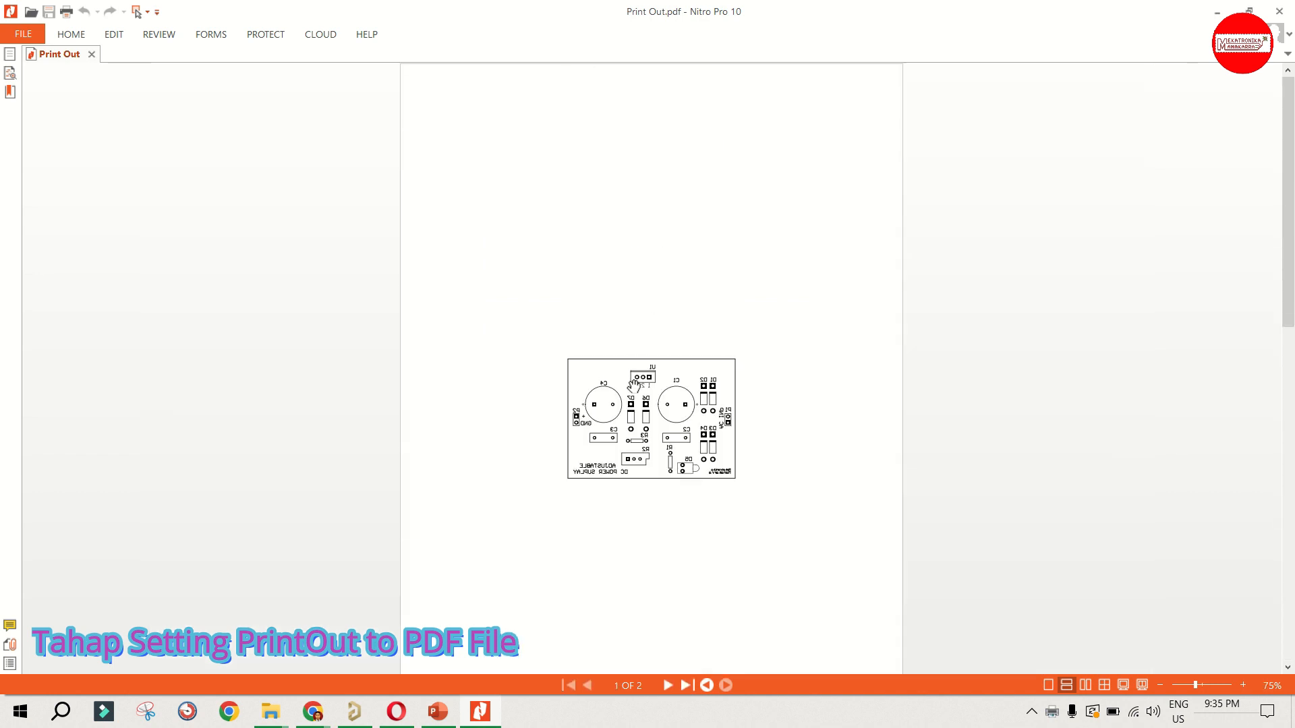
pyautogui.keyDown('ctrl'); pyautogui.scroll(4, 652, 322); pyautogui.keyUp('ctrl')
pyautogui.scroll(-2, 636, 290)
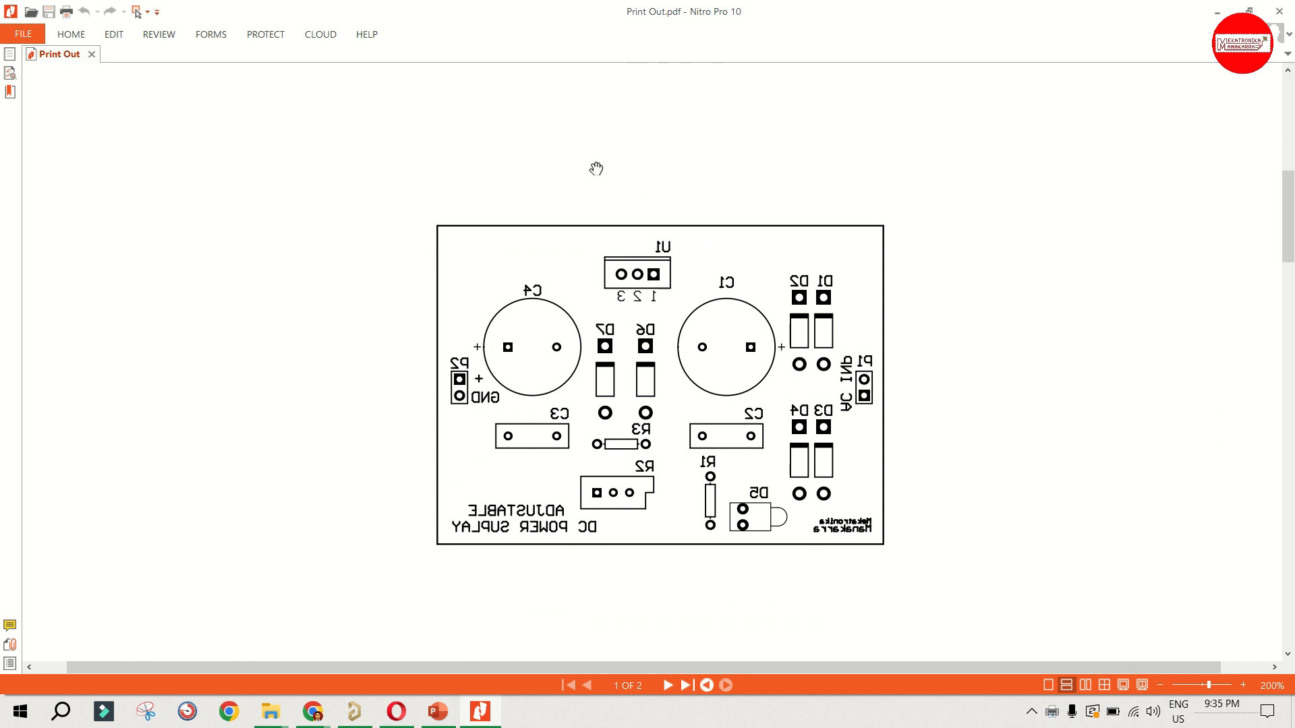
pyautogui.scroll(-2, 596, 169)
pyautogui.scroll(1, 596, 166)
pyautogui.keyDown('ctrl'); pyautogui.scroll(-1, 592, 172); pyautogui.keyUp('ctrl')
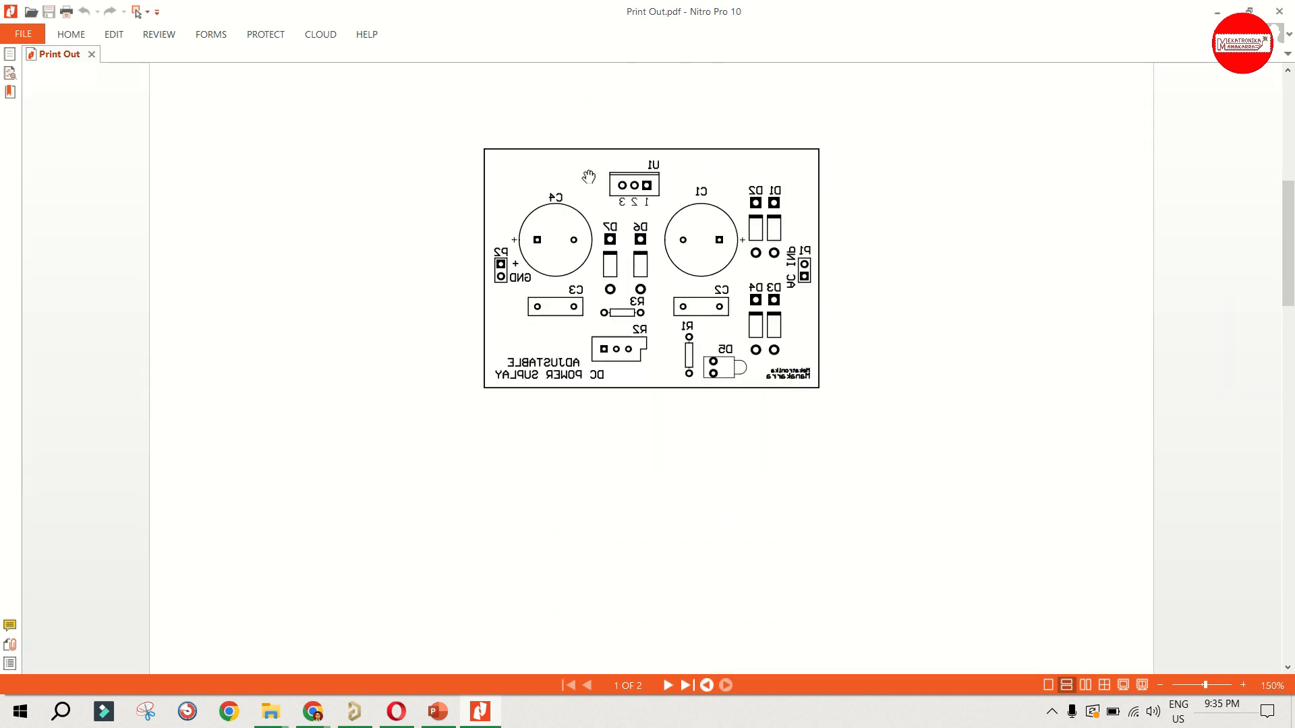
pyautogui.scroll(-5, 590, 180)
pyautogui.keyDown('ctrl'); pyautogui.scroll(-1, 610, 242); pyautogui.keyUp('ctrl')
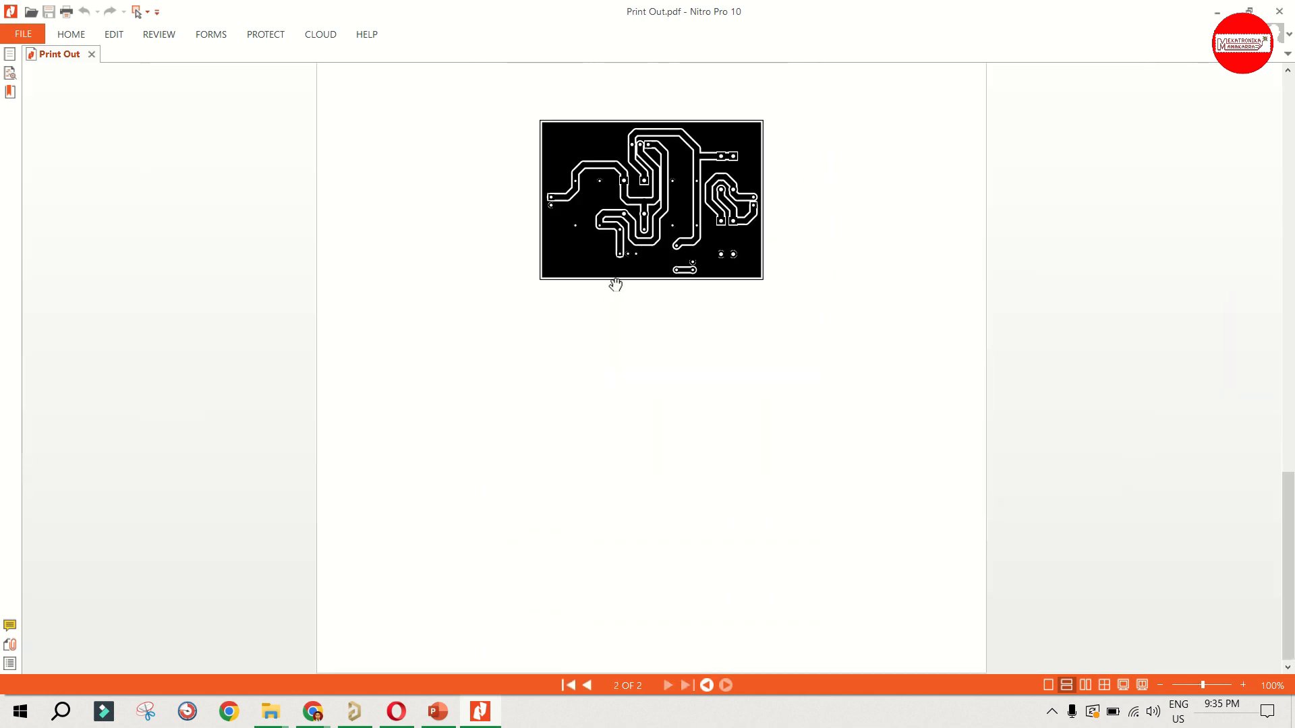
pyautogui.scroll(12, 614, 282)
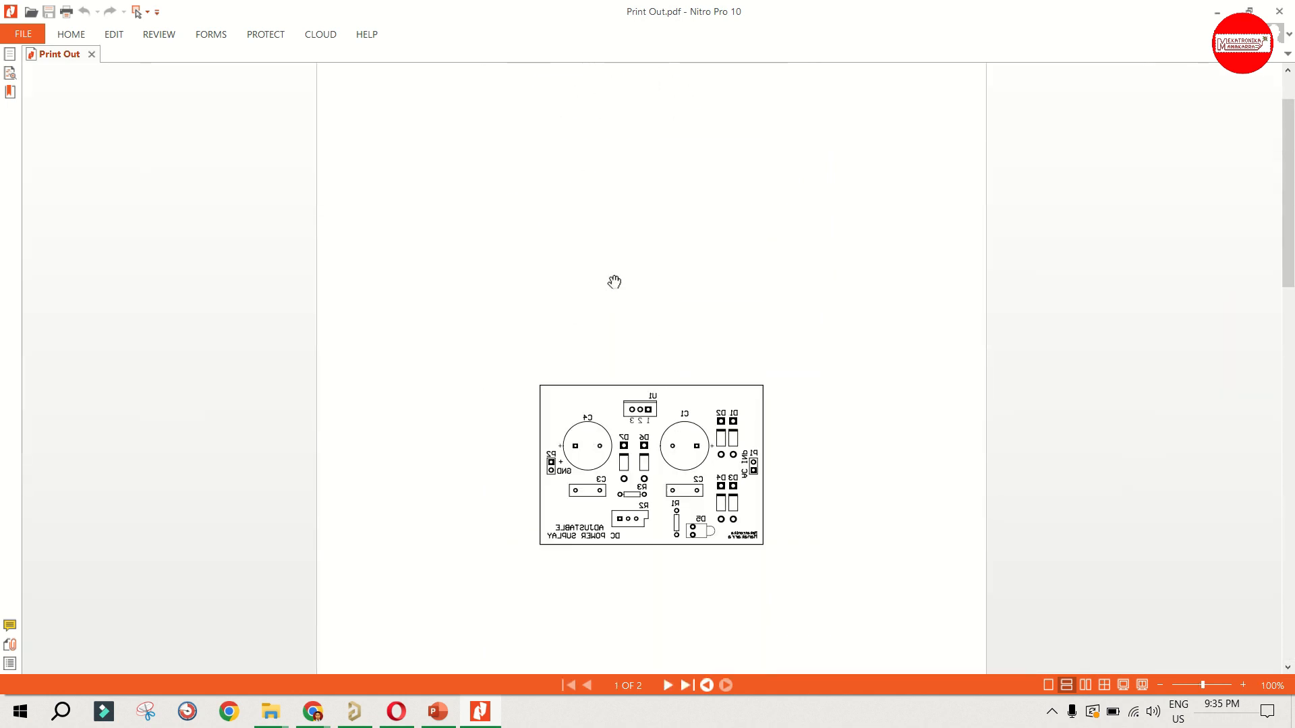
pyautogui.scroll(-2, 614, 281)
pyautogui.scroll(-1, 614, 282)
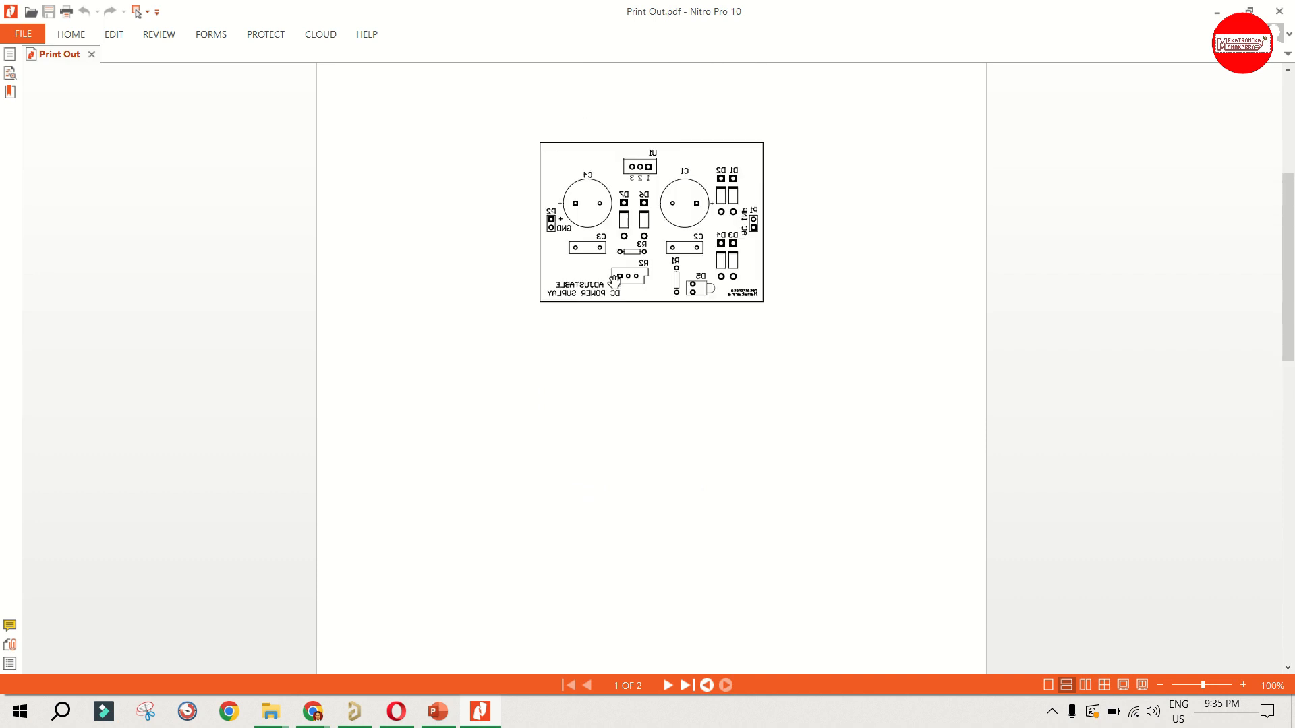
pyautogui.keyDown('ctrl'); pyautogui.scroll(2, 576, 207); pyautogui.keyUp('ctrl')
pyautogui.scroll(-10, 618, 255)
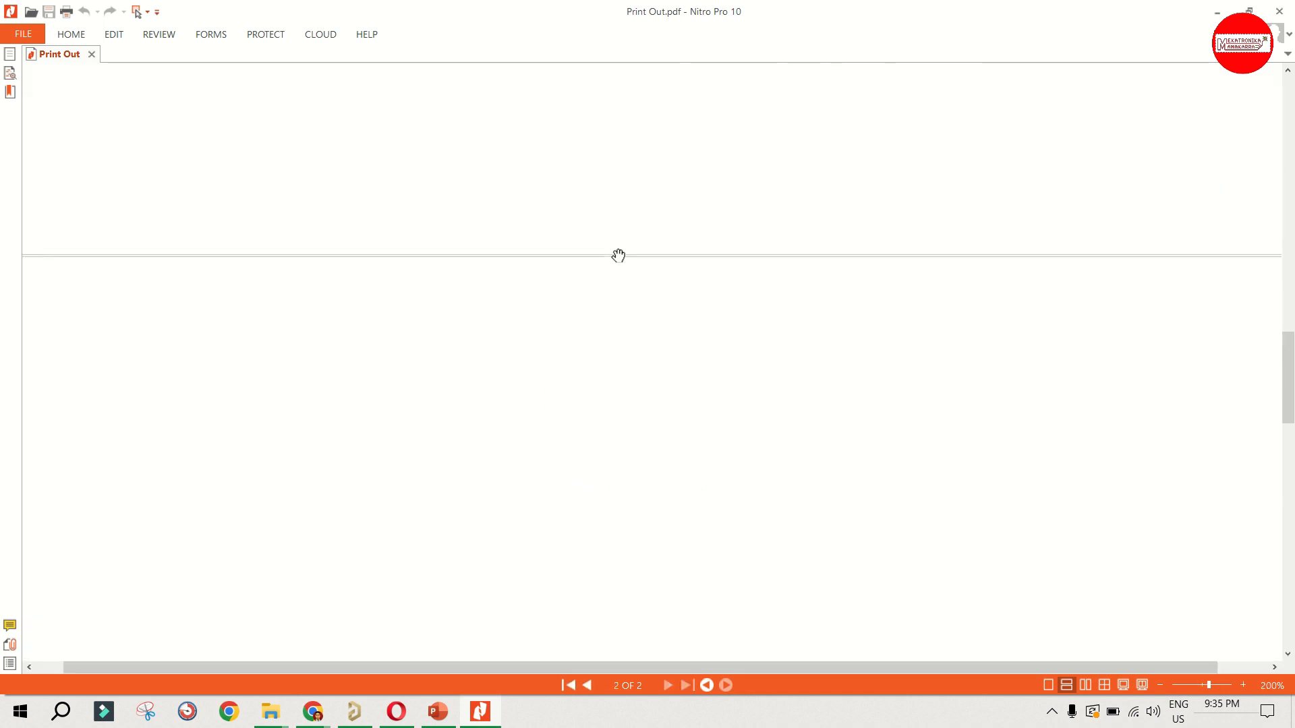
pyautogui.scroll(-5, 619, 255)
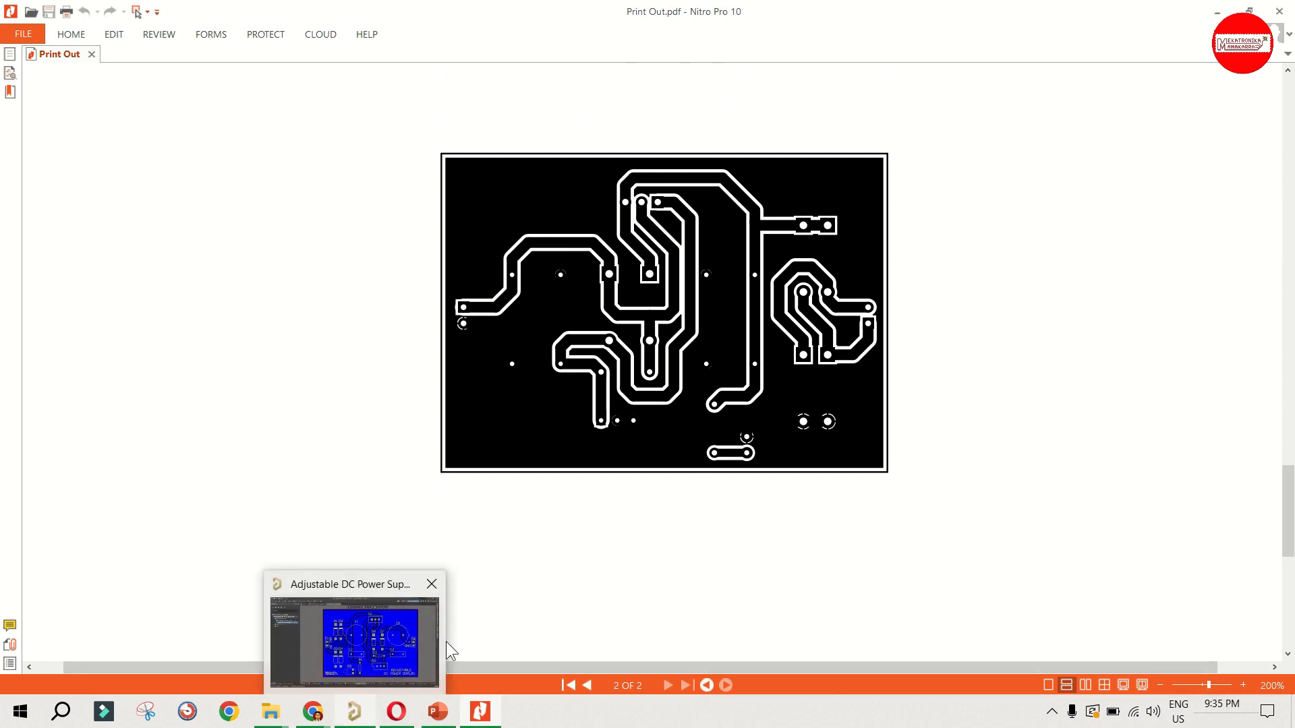
pyautogui.click(354, 713)
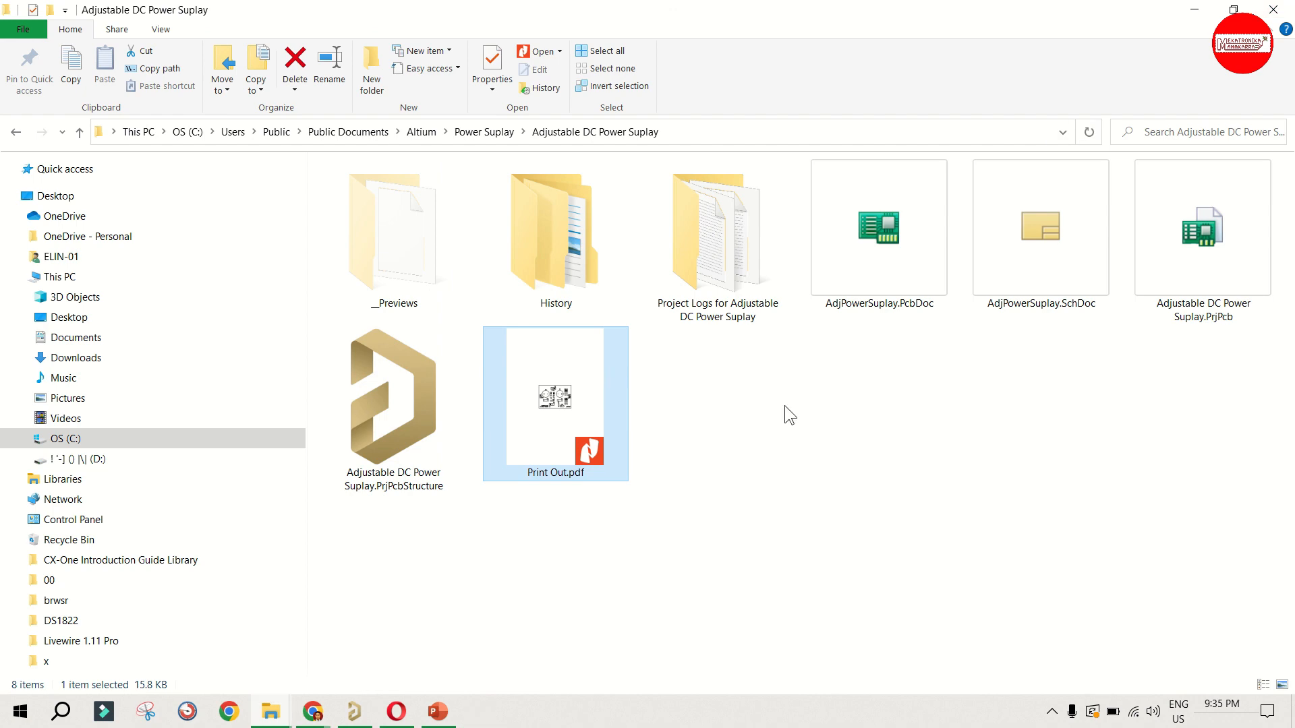
pyautogui.click(785, 406)
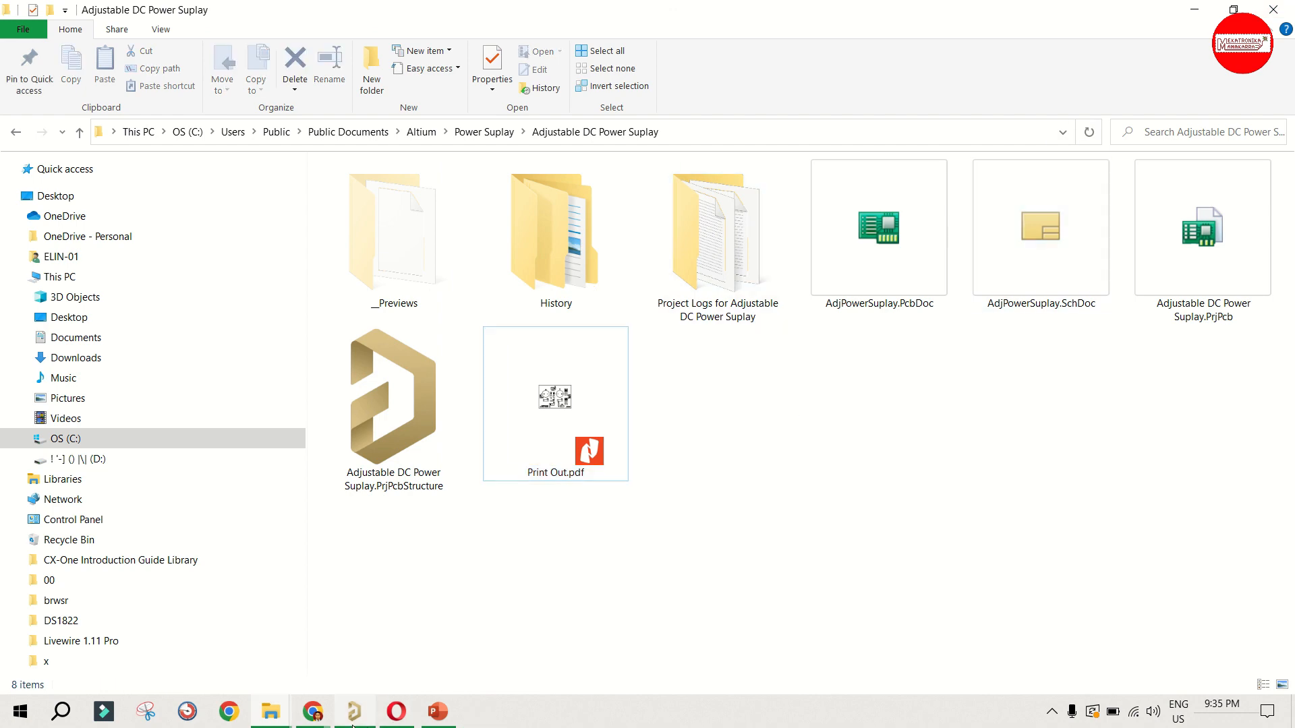